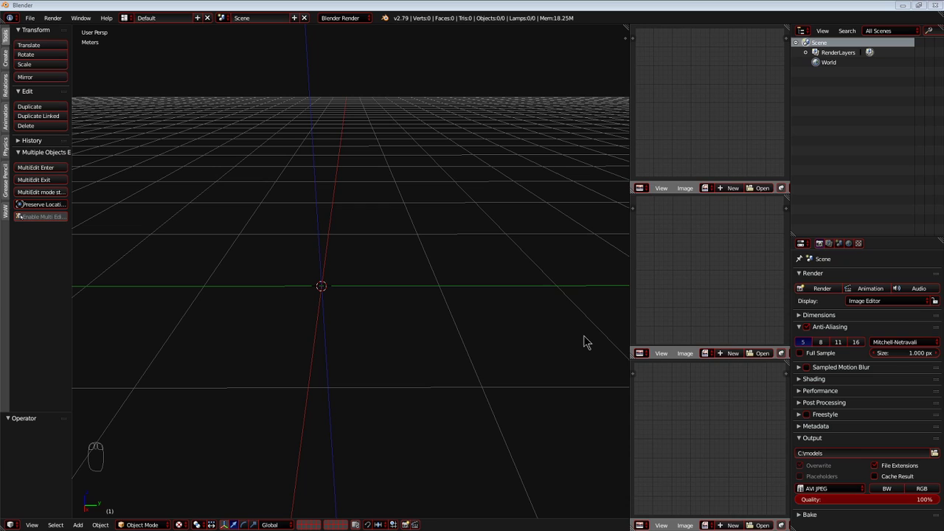
Switch to the file manager and open catmountpirate.m2 from the catmountpirate folder in Downloads with 010 Editor.
key("alt+Tab")
key("alt+Tab")
key("alt+Tab")
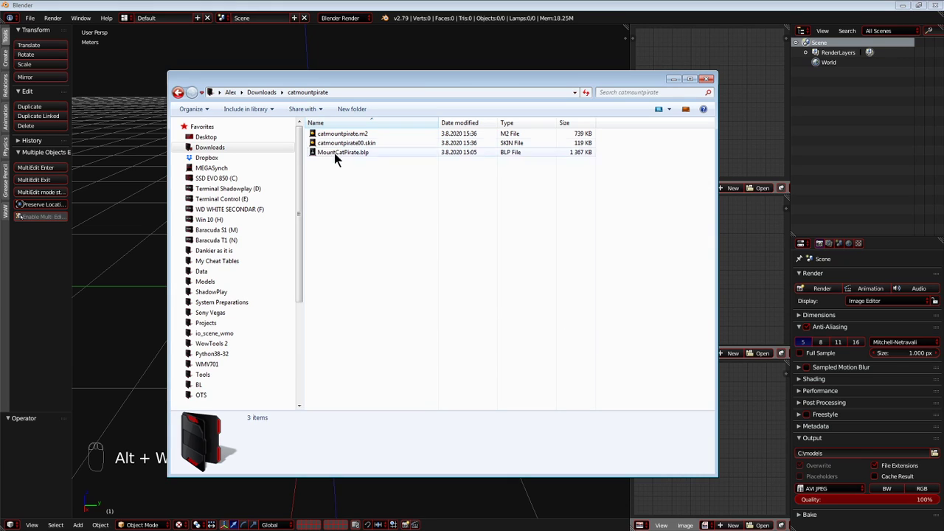
left_click(259, 91)
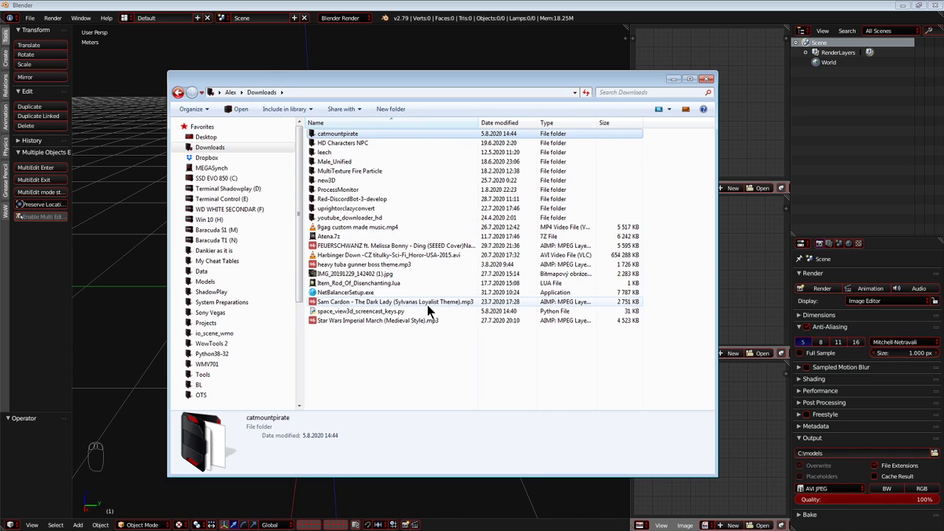
key("Return")
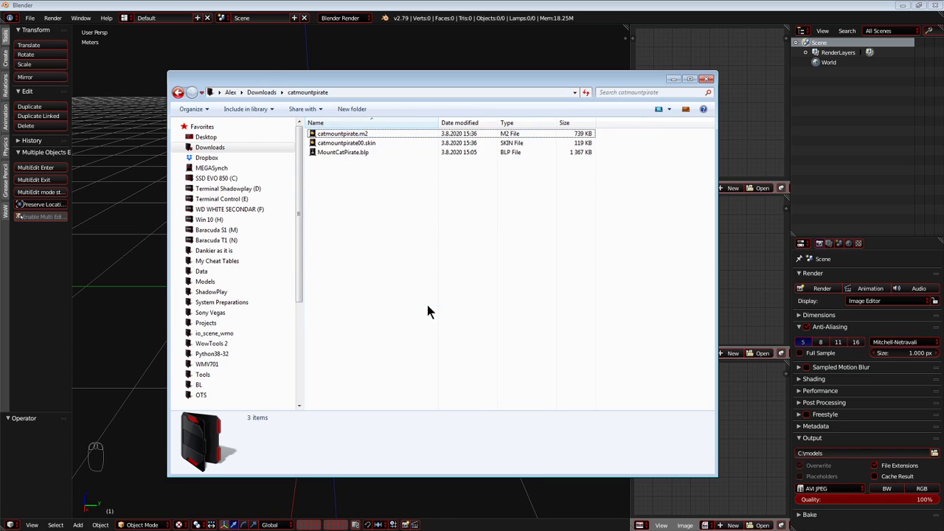
left_click(371, 135)
double_click(371, 139)
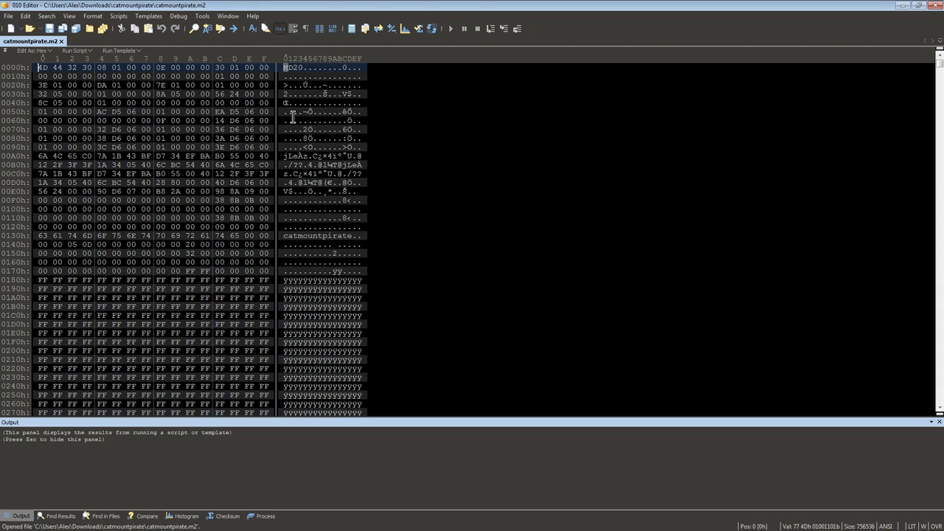
Run the M2AlastorOne template on catmountpirate.m2 and expand the M2_file structure.
left_click(148, 16)
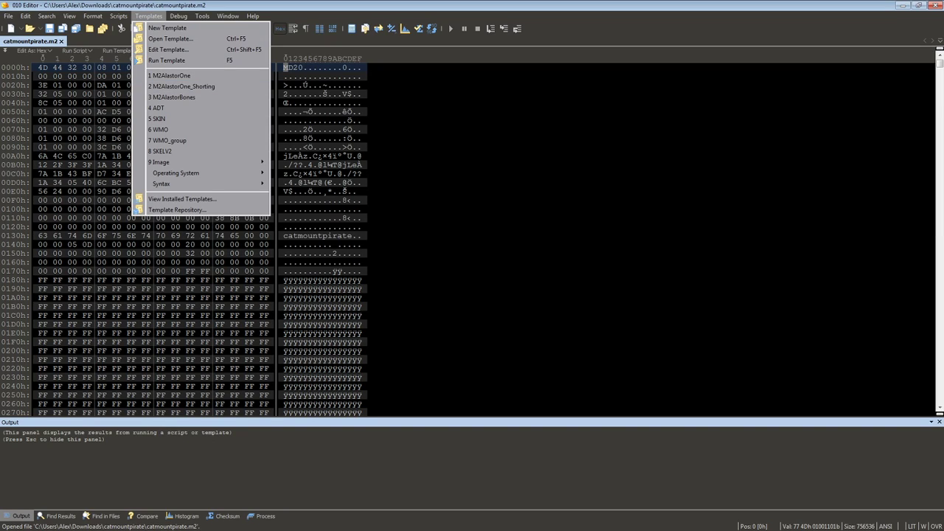
left_click(170, 39)
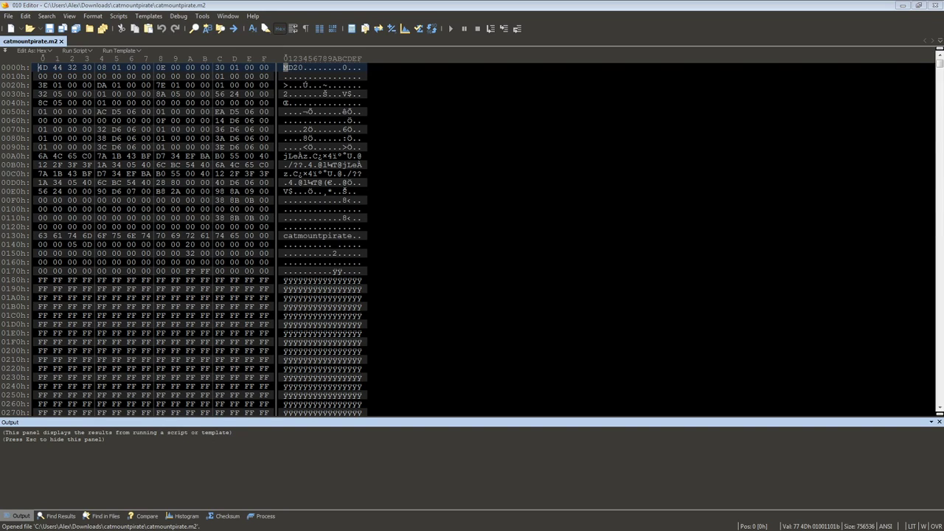
left_click(151, 15)
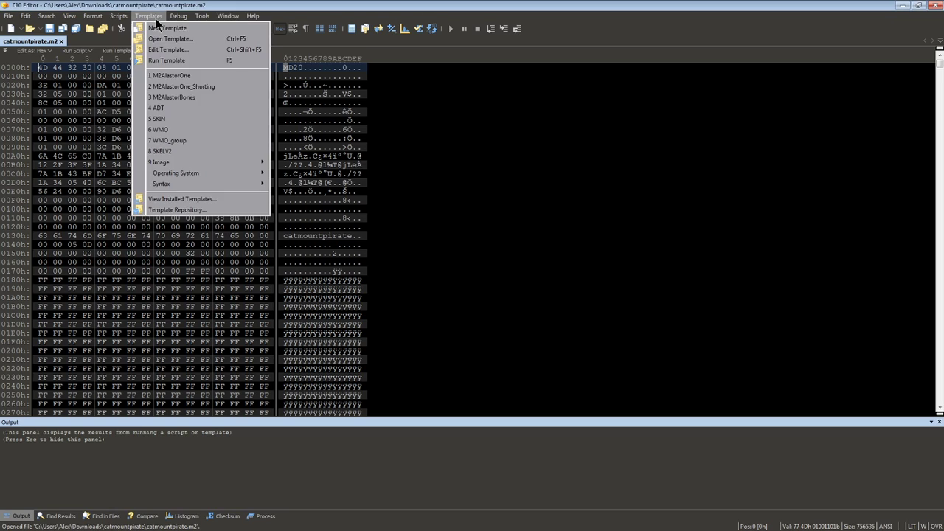
left_click(173, 71)
double_click(53, 181)
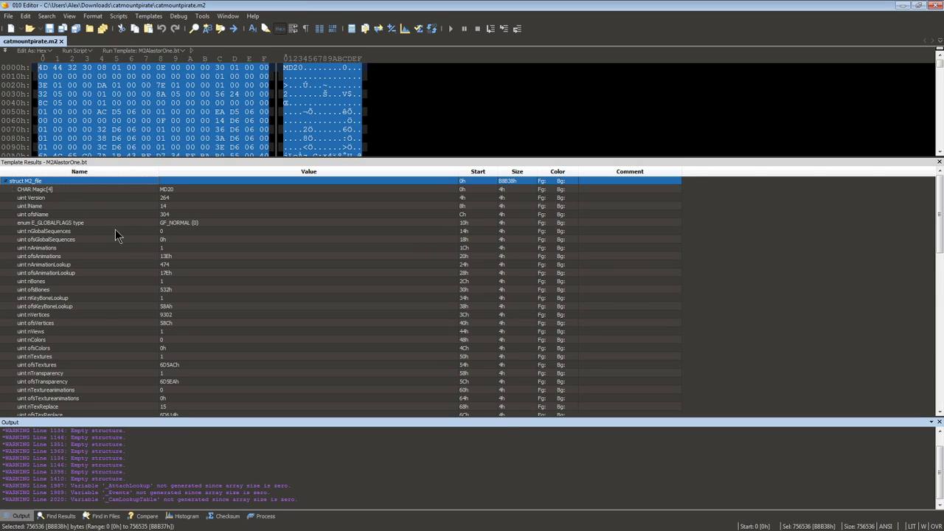
Examine the M2 header fields from global sequences through animations, bones, vertices and colors to textures.
key("Down")
key("Down")
key("Down")
key("Down")
key("Down")
key("Down")
key("Down")
key("Down")
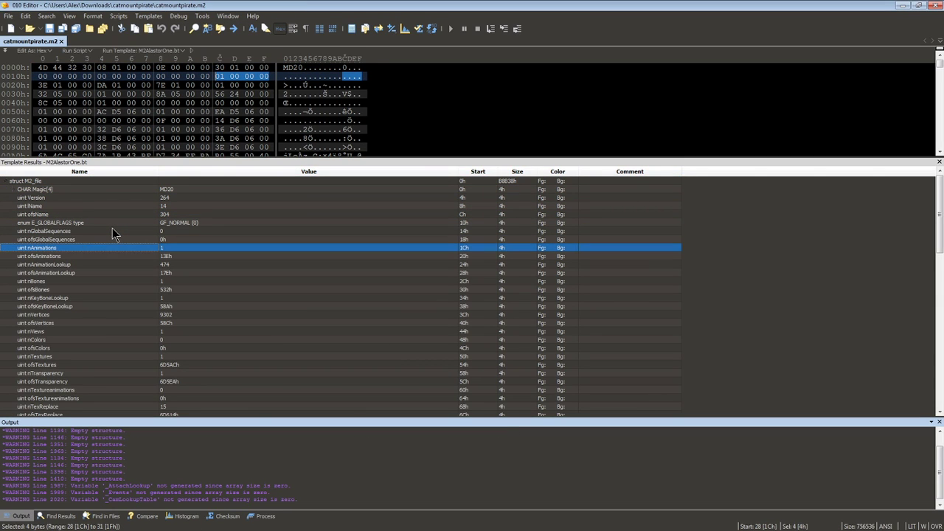
key("Down")
key("Up")
key("Down")
key("Down")
key("Down")
key("Down")
key("Down")
key("Up")
key("Up")
key("Down")
key("Down")
key("Down")
key("Down")
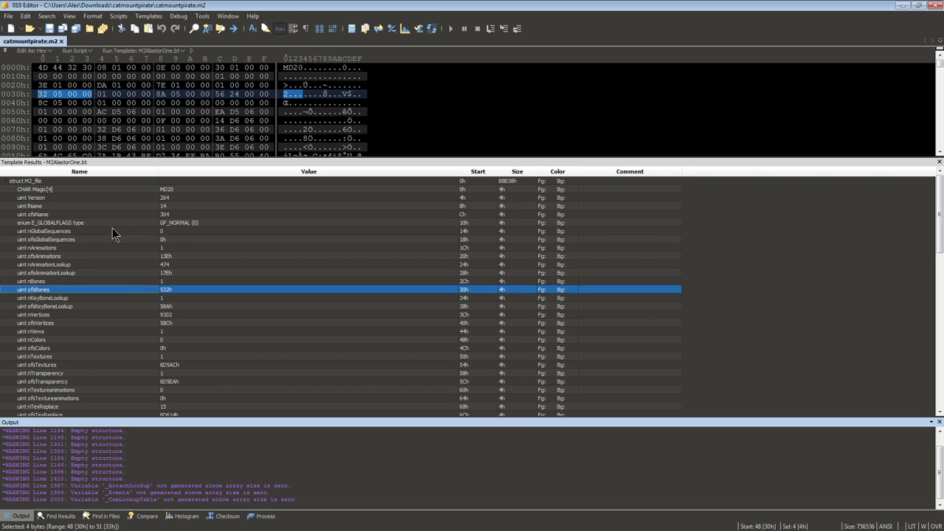
key("Down")
key("Down")
key("Up")
key("Down")
key("Down")
key("Down")
key("Up")
key("Down")
key("Down")
key("Down")
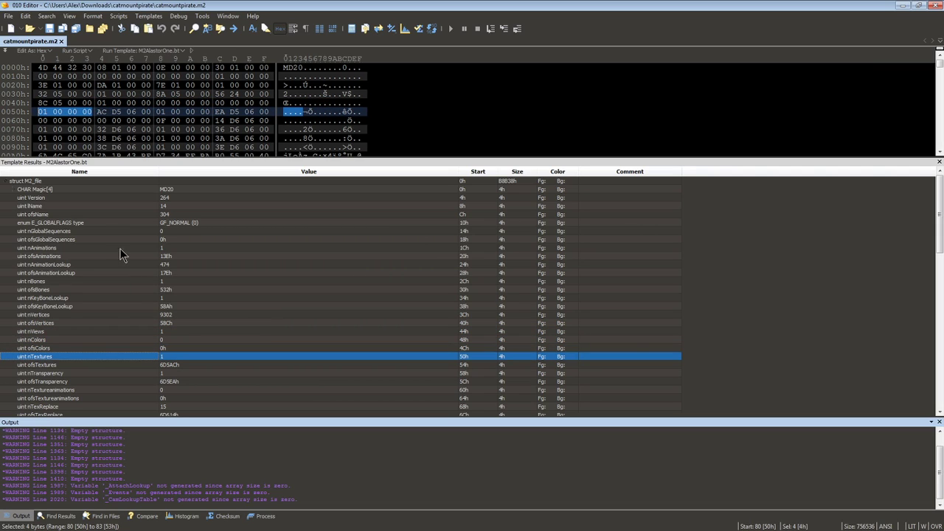
Close 010 Editor and review the M2, SKIN and BLP files in the catmountpirate folder.
left_click(935, 5)
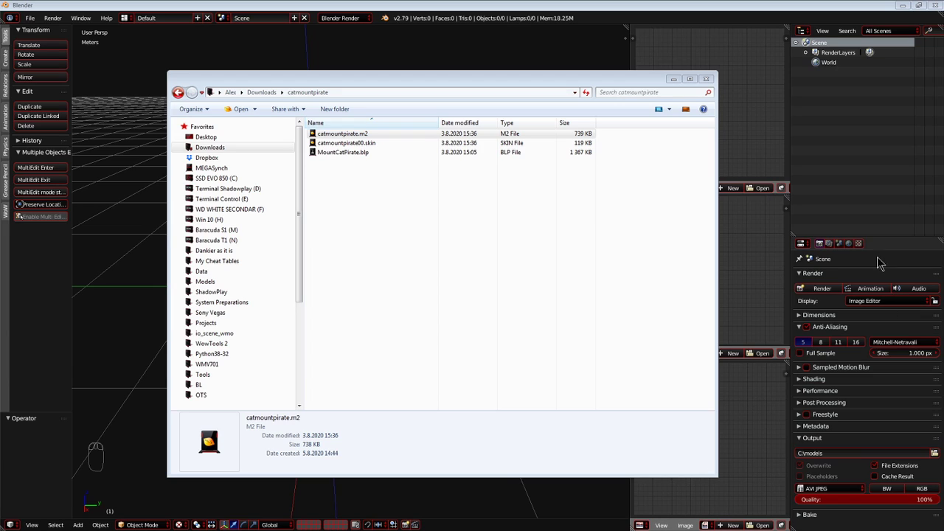
left_click(360, 182)
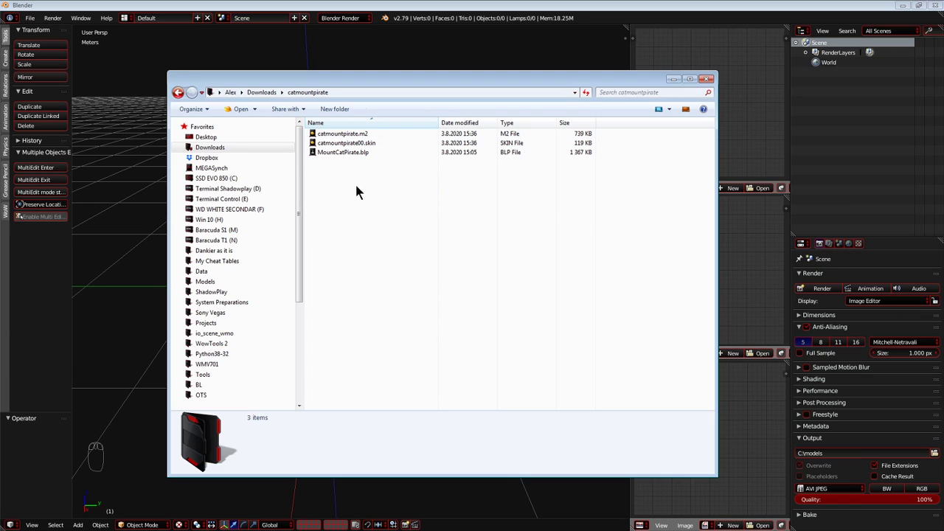
left_click_drag(398, 224, 335, 130)
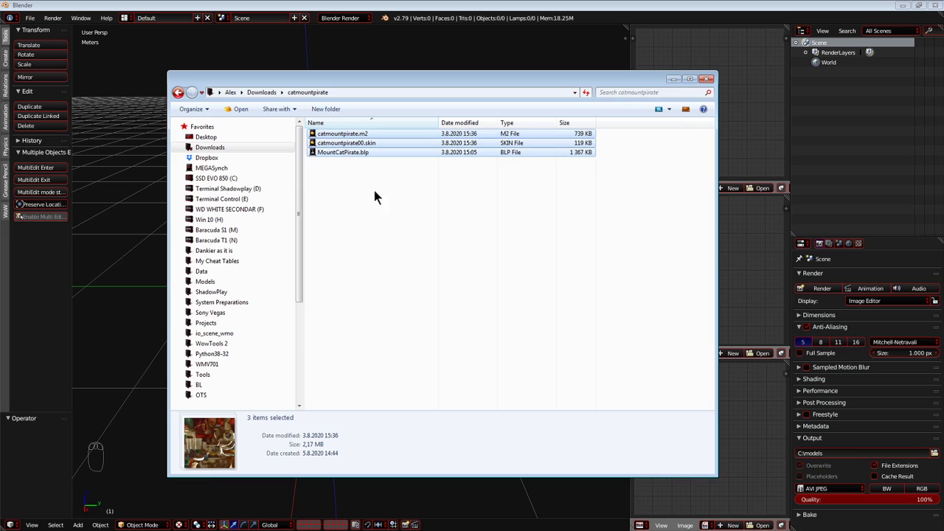
left_click(345, 176)
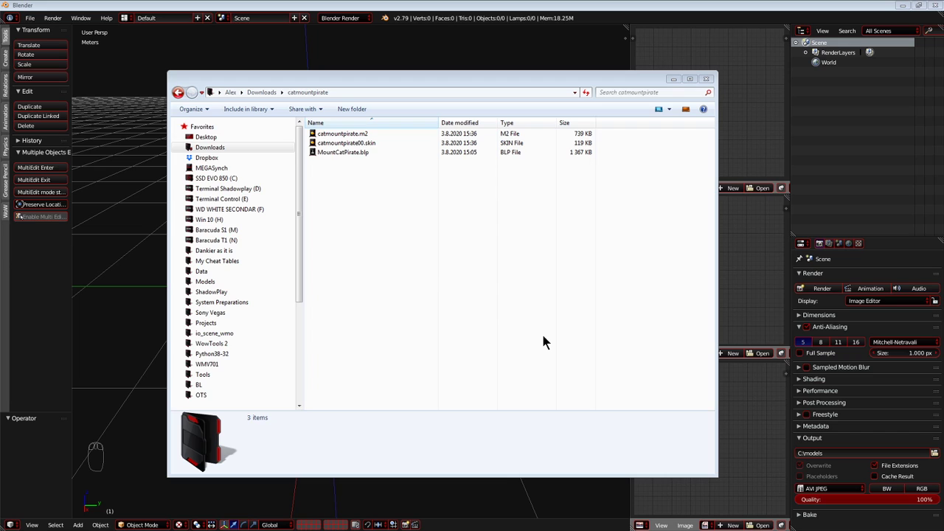
Open a second file manager window and open patch-x.mpq from the Client335 Data folder in Ladik's MPQ Editor.
left_click(511, 294)
key("super+e")
left_click_drag(460, 105, 511, 56)
left_click_drag(250, 95, 199, 97)
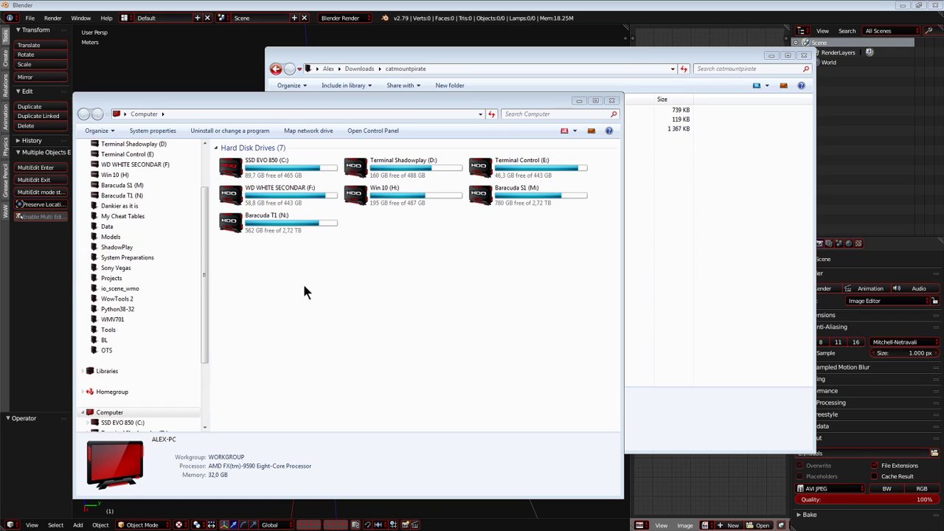
left_click(107, 227)
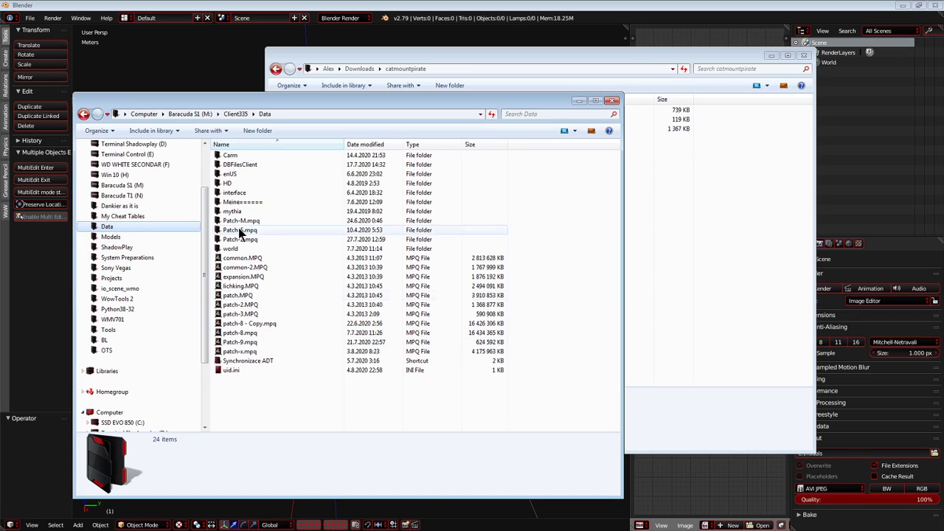
left_click(251, 352)
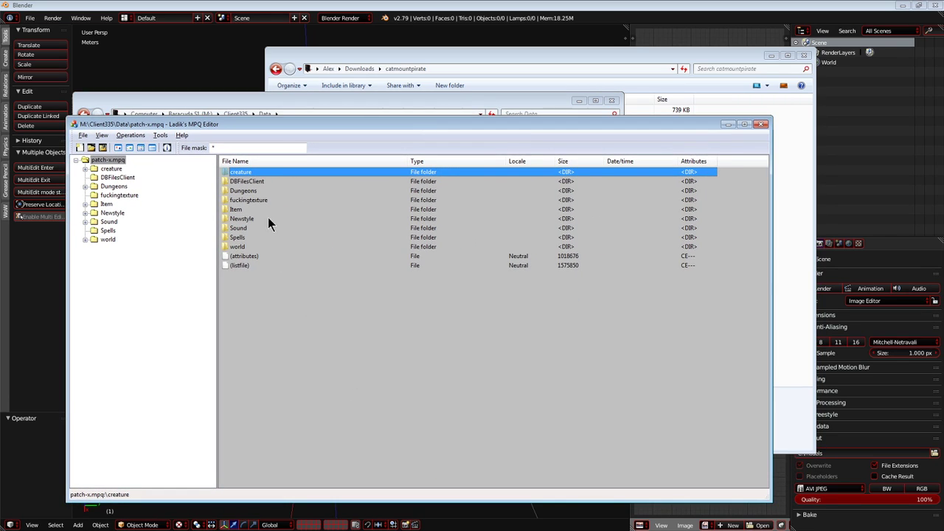
Create a folder named "thing" inside the archive's Newstyle folder.
double_click(255, 218)
right_click(272, 249)
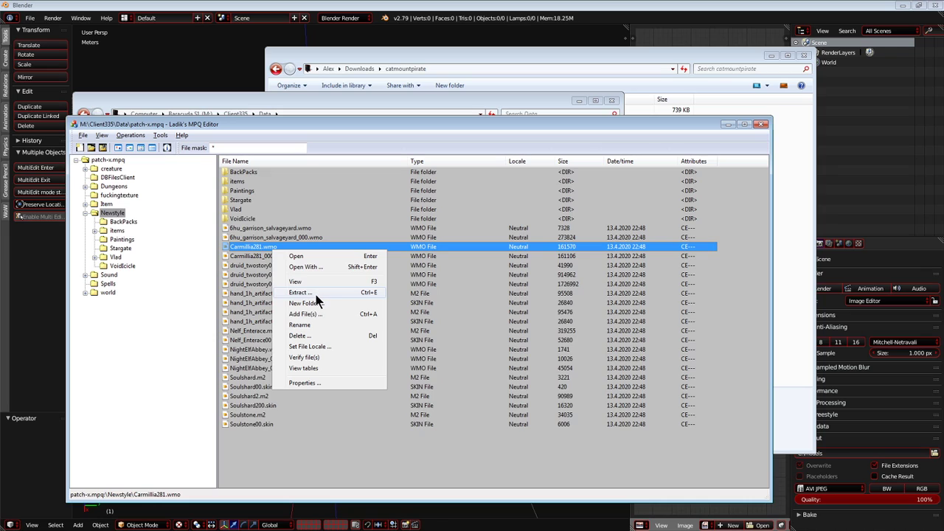
left_click(311, 303)
type("thing")
key("Return")
Add catmountpirate.m2 and catmountpirate00.skin to the archive's thing folder and close the MPQ editor.
key("alt+Tab")
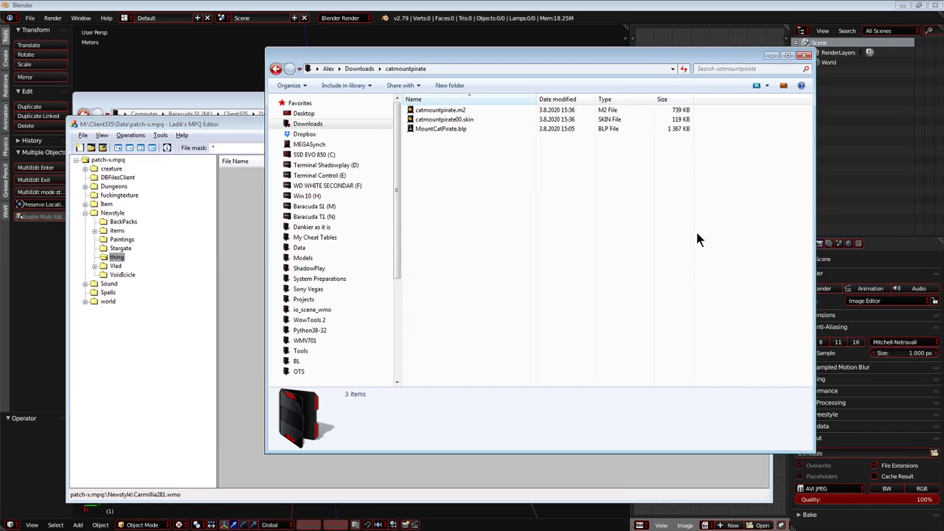
left_click_drag(467, 126, 453, 109)
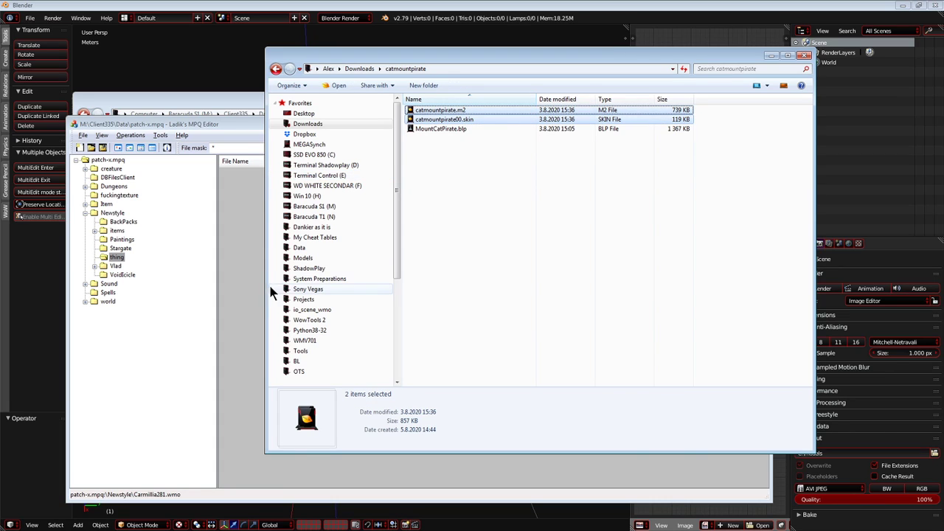
left_click_drag(270, 293, 246, 297)
left_click(734, 171)
left_click(761, 124)
left_click(761, 125)
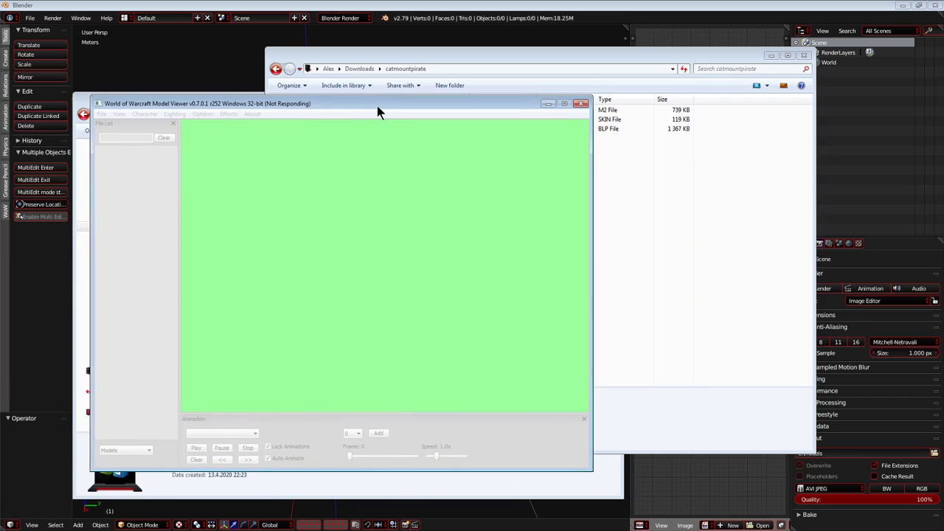
Start World of Warcraft Model Viewer and display catmountpirate.m2 from Newstyle > Thing, viewing it from different angles.
left_click_drag(377, 106, 309, 91)
left_click(578, 92)
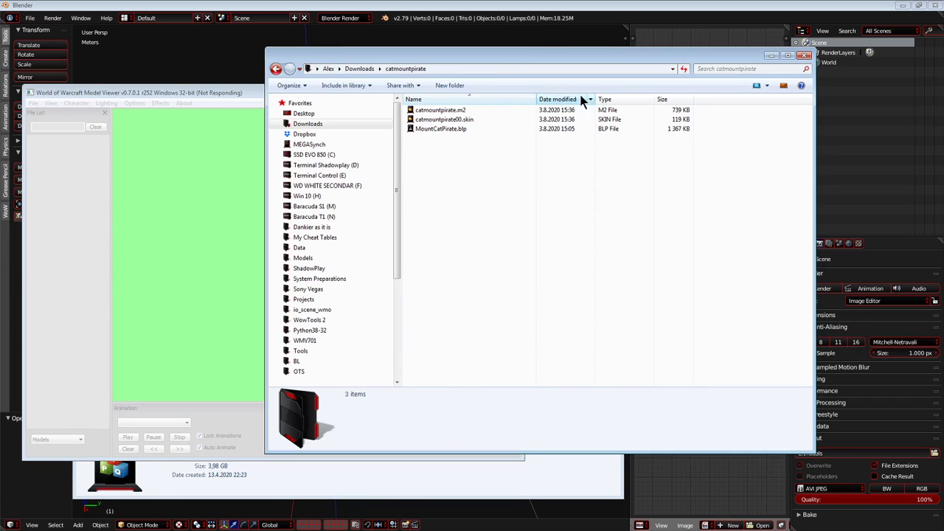
left_click(528, 69)
left_click(190, 90)
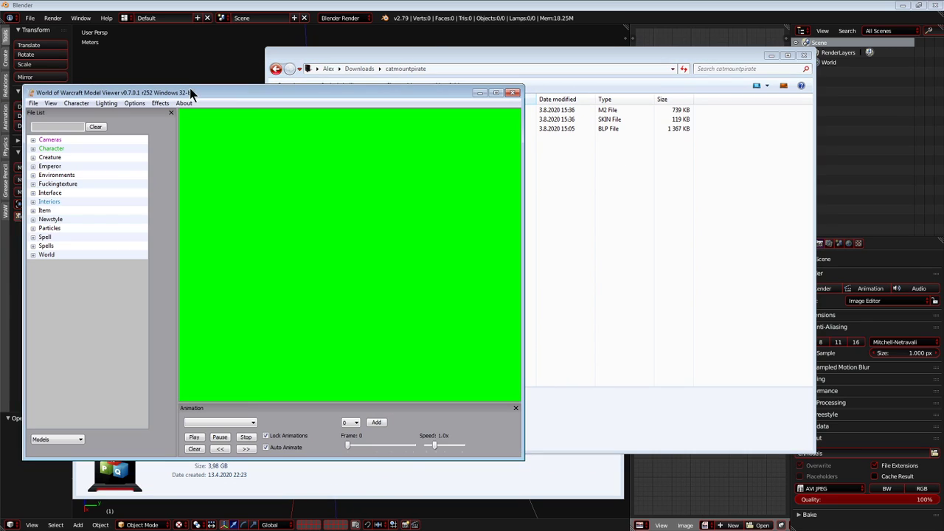
left_click(57, 157)
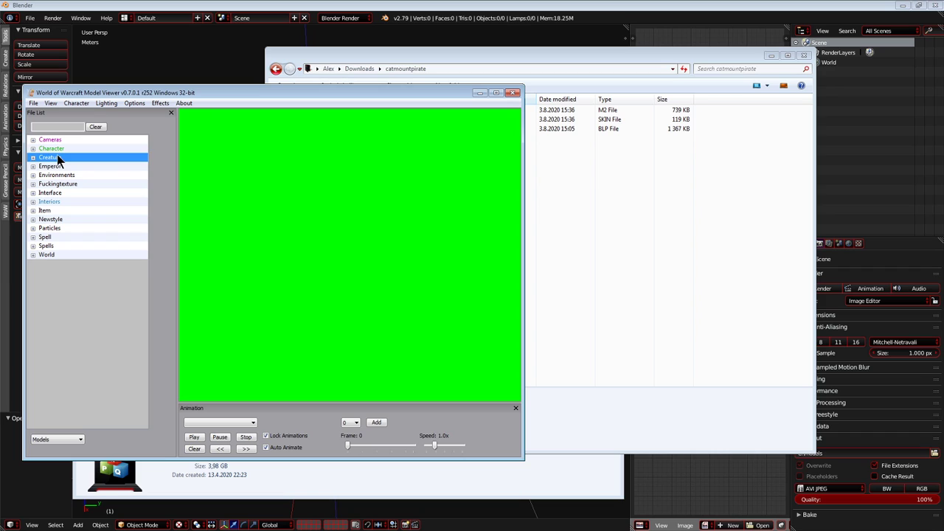
double_click(60, 219)
double_click(59, 316)
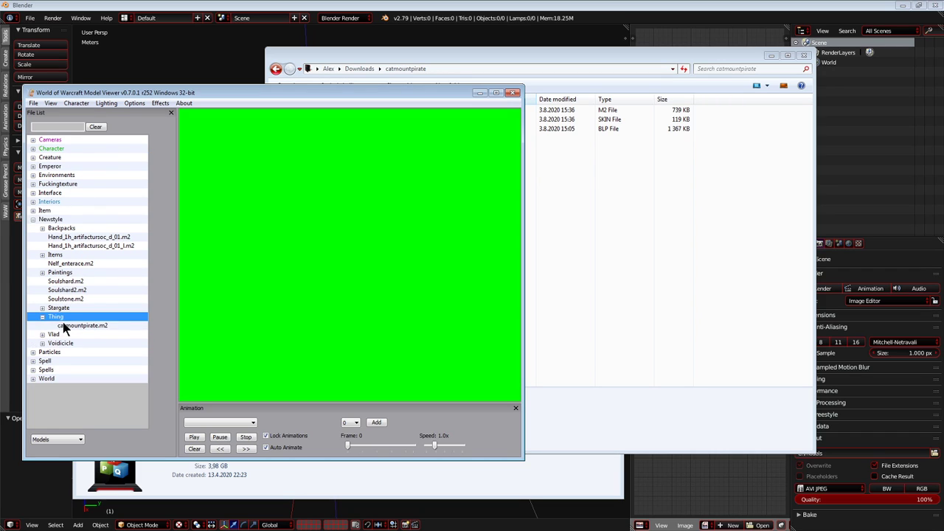
left_click(70, 327)
left_click_drag(214, 321, 732, 204)
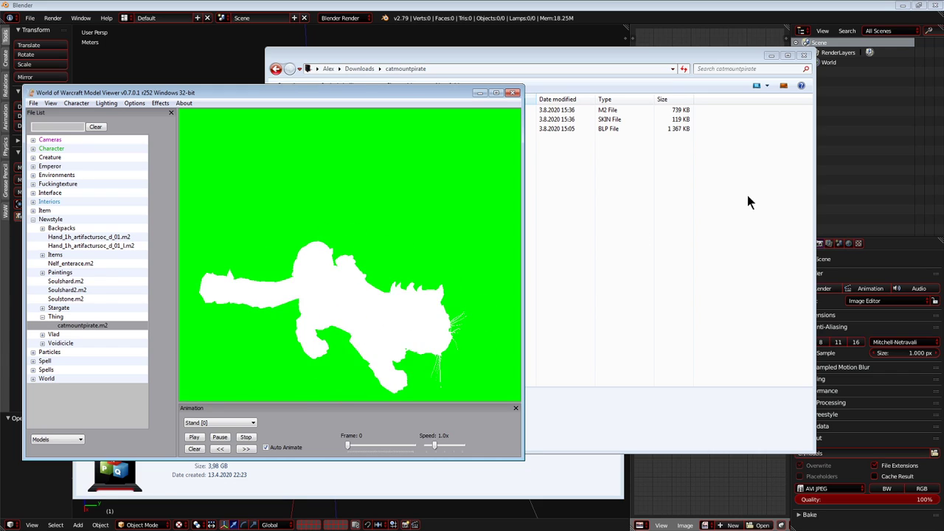
Reopen catmountpirate.m2 from the catmountpirate folder in 010 Editor and run the M2AlastorOne template on it.
left_click(732, 204)
left_click(448, 113)
double_click(446, 111)
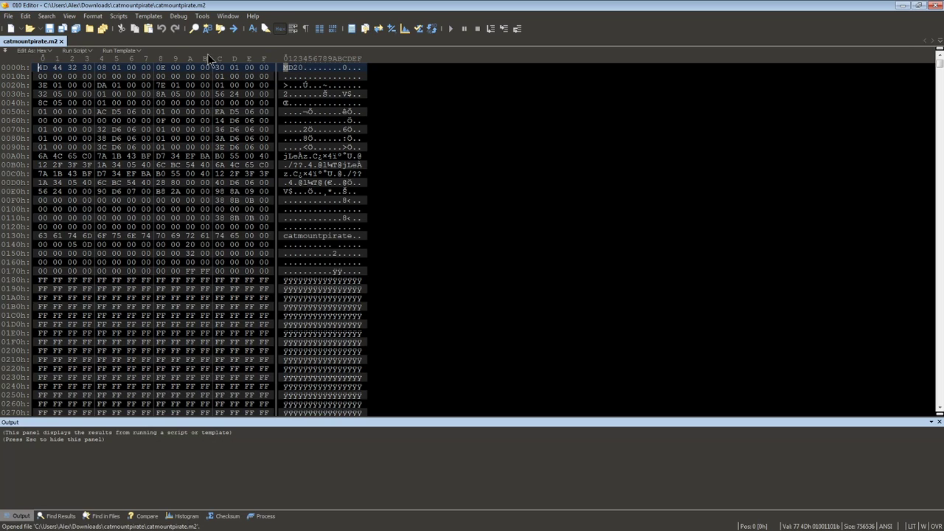
left_click(148, 16)
left_click(169, 75)
double_click(45, 184)
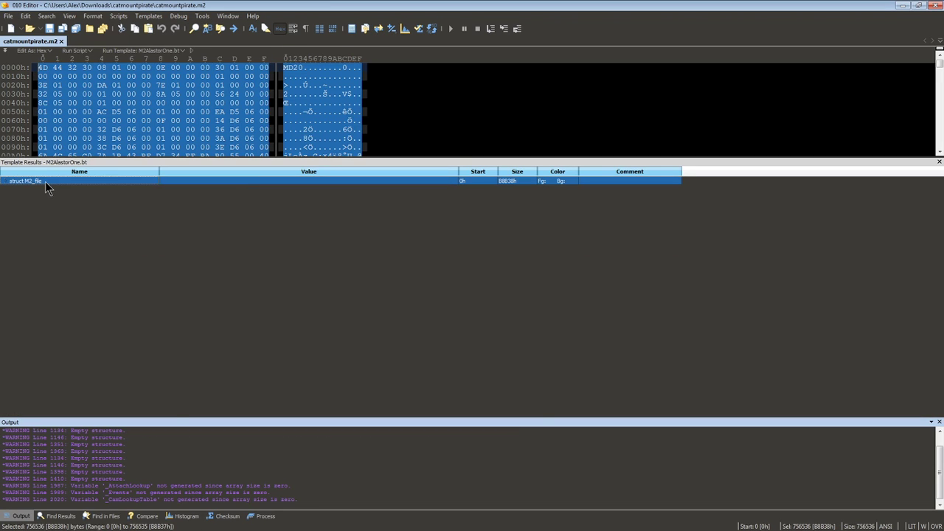
Expand the M2_file structure and, within it, the Bones structure and its single bone entry.
key("Down")
key("Down")
key("Down")
key("Down")
key("Down")
key("Down")
key("Down")
key("Down")
key("Down")
key("Down")
key("Down")
key("Down")
key("Down")
key("Down")
key("Down")
key("Down")
key("Down")
key("Down")
key("Down")
key("Down")
key("Down")
key("Down")
key("Down")
key("Down")
key("Down")
key("Down")
key("Down")
key("Down")
key("Down")
key("Down")
key("Down")
key("Down")
key("Down")
key("Down")
key("Down")
key("Down")
key("Down")
key("Down")
key("Down")
key("Down")
left_click(110, 279)
double_click(89, 294)
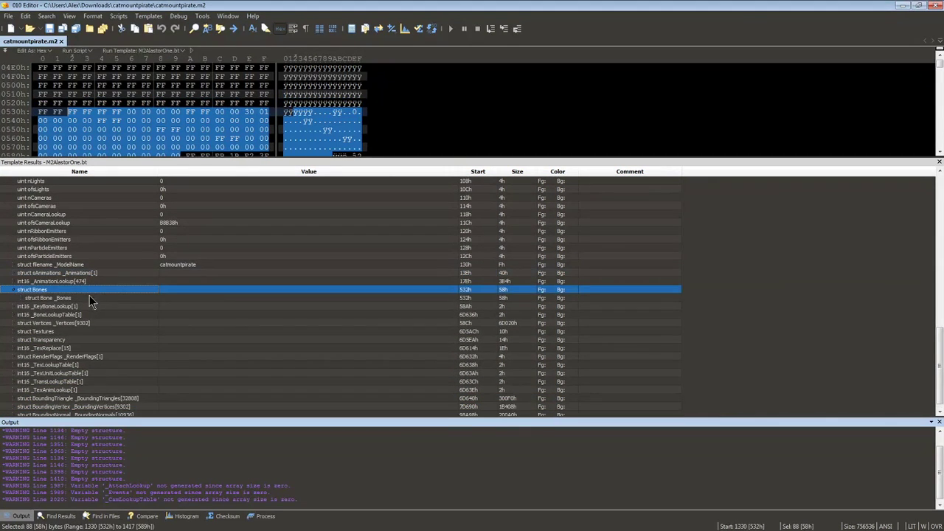
double_click(89, 295)
Expand the bone's E_BONESFLAGS structure and examine its individual flags through HELMET_ANIM_SCALED_0x1000.
key("Down")
key("Down")
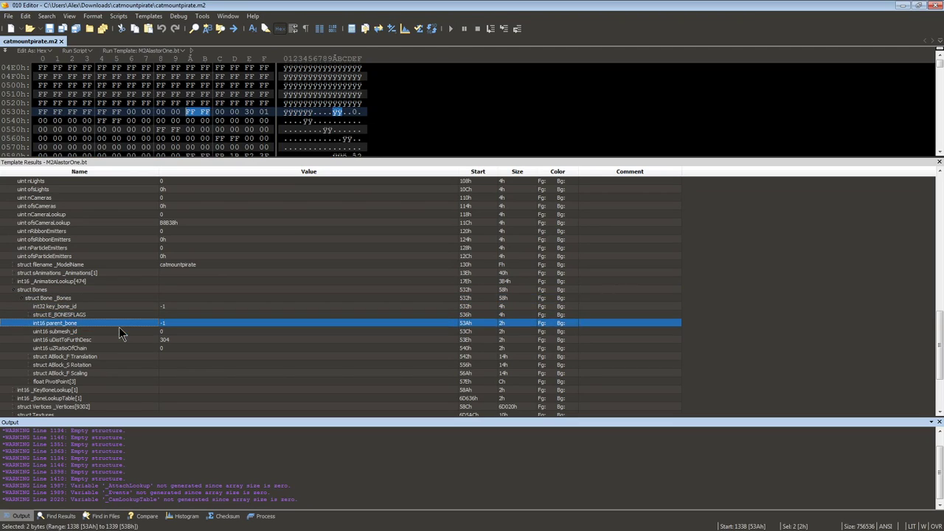
key("Right")
key("Down")
left_click_drag(137, 335, 167, 334)
key("Up")
key("Up")
key("Up")
key("Up")
key("Down")
key("Down")
key("Down")
key("Down")
key("Down")
key("Down")
key("Down")
key("Down")
key("Down")
key("Down")
key("Down")
key("Down")
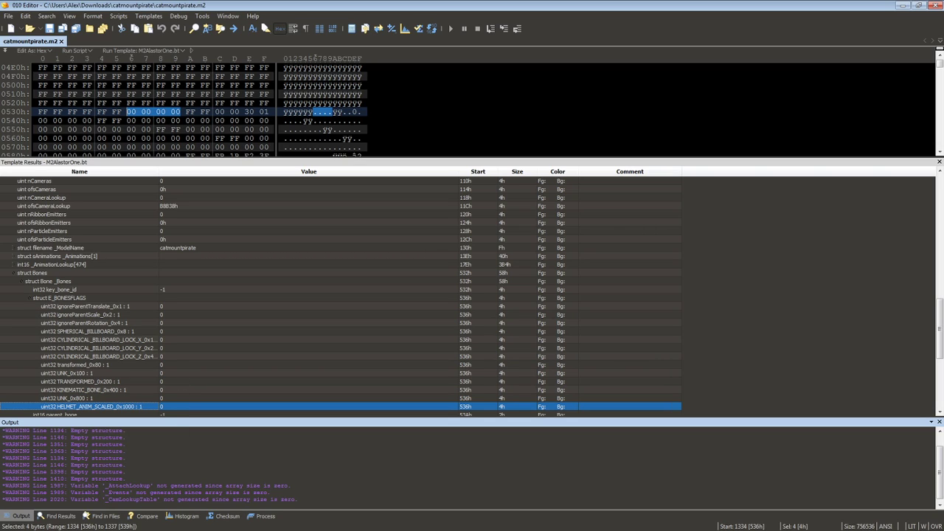
Switch to World of Warcraft Model Viewer and display dhd.m2 from the Stargate folder.
key("alt+Tab")
left_click_drag(350, 305, 244, 324)
double_click(65, 309)
left_click(67, 316)
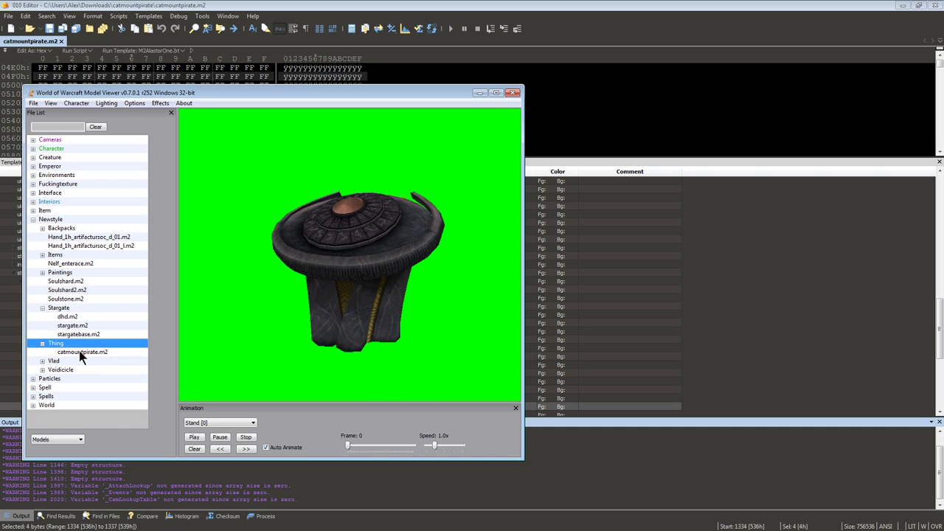
Display catmountpirate.m2 from the Thing folder again and inspect the model from several angles.
left_click(81, 353)
left_click_drag(332, 313, 303, 311)
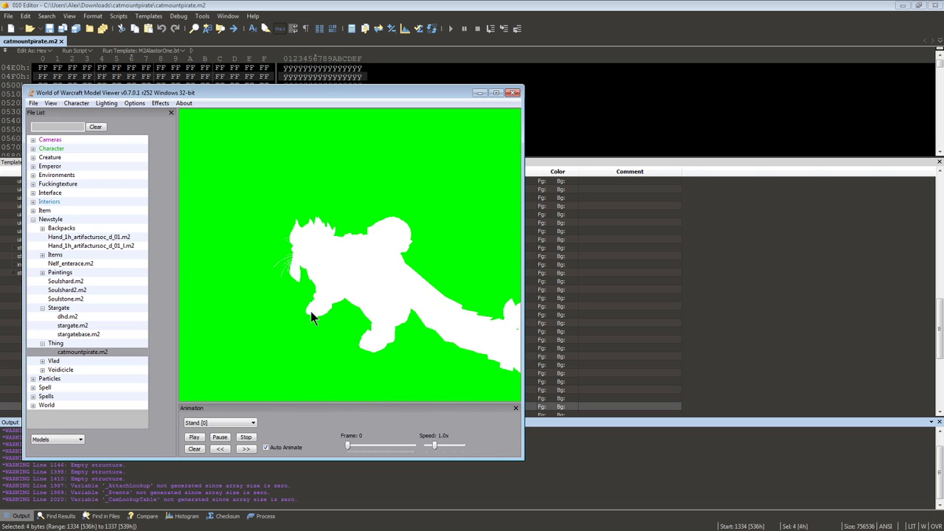
left_click_drag(430, 303, 237, 289)
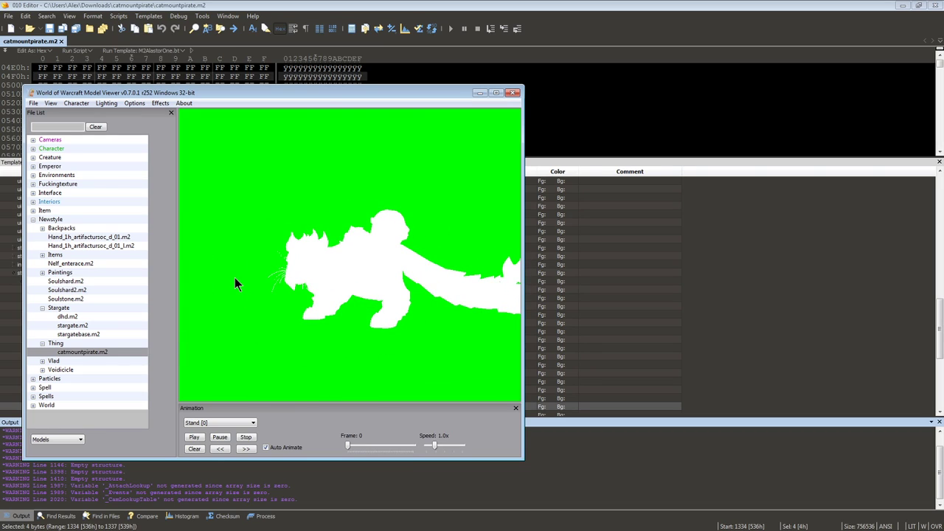
Export the displayed catmountpirate model as an OBJ file into its Downloads folder, and close the hex editor and the model viewer.
left_click(34, 104)
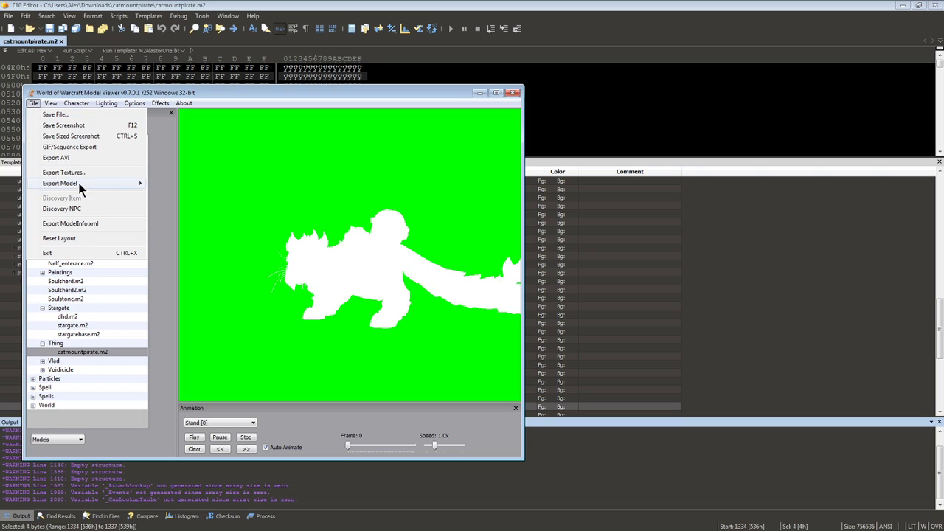
mouse_move(80, 184)
left_click(202, 221)
key("ctrl+v")
key("Return")
key("Return")
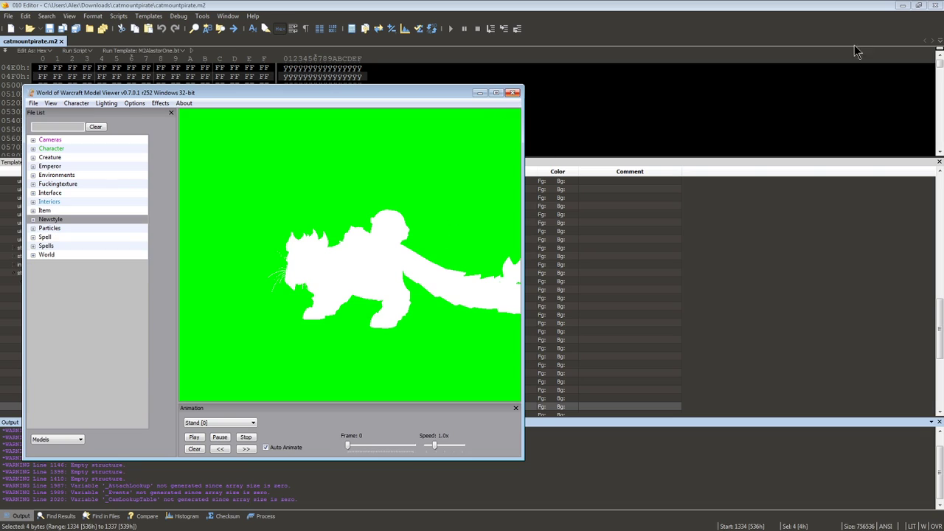
left_click(936, 5)
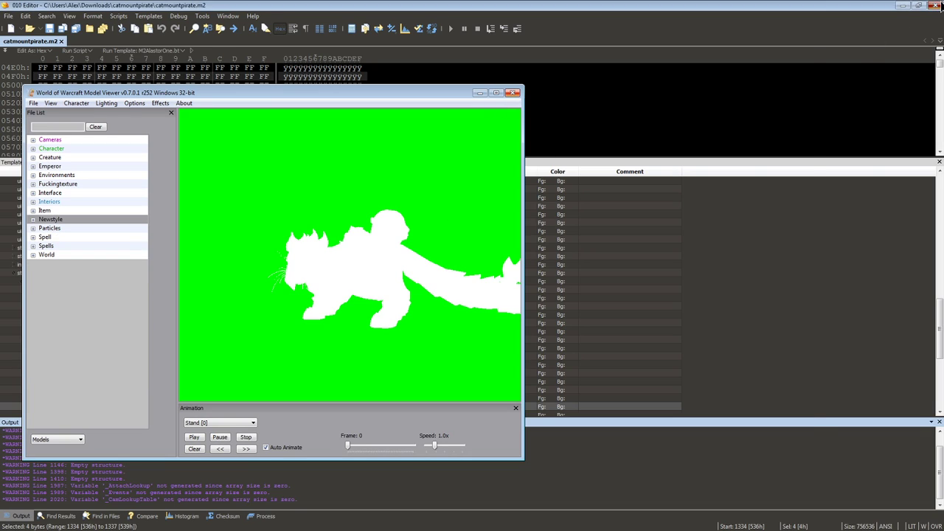
left_click(581, 210)
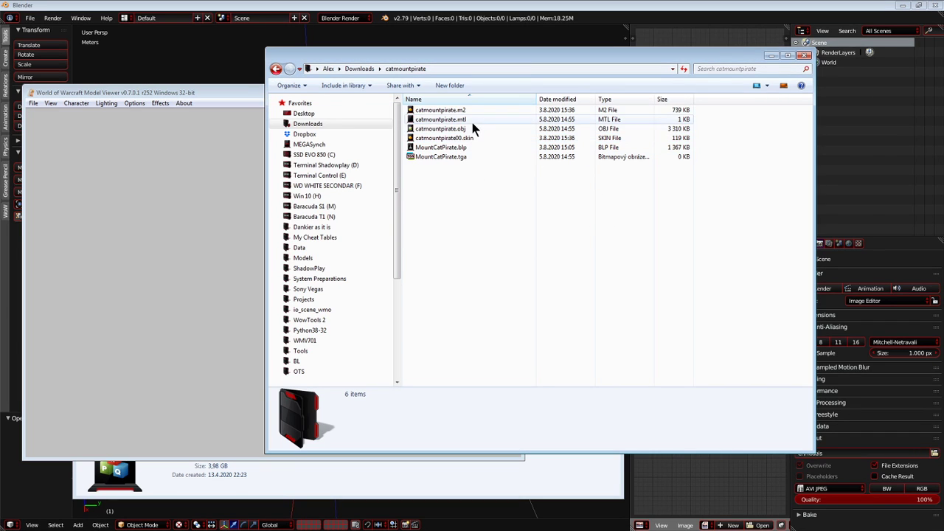
Delete catmountpirate.mtl and MountCatPirate.tga from the catmountpirate folder.
left_click(472, 122)
key("Delete")
key("Return")
left_click(461, 148)
key("Delete")
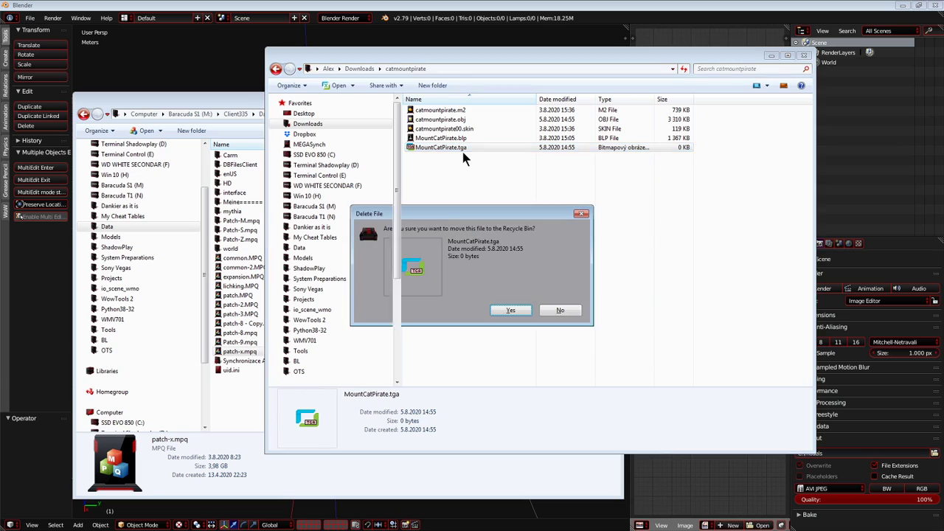
key("Return")
Run blptopng in the catmountpirate folder to convert MountCatPirate.blp to PNG, and close the client Data folder window.
left_click(473, 68)
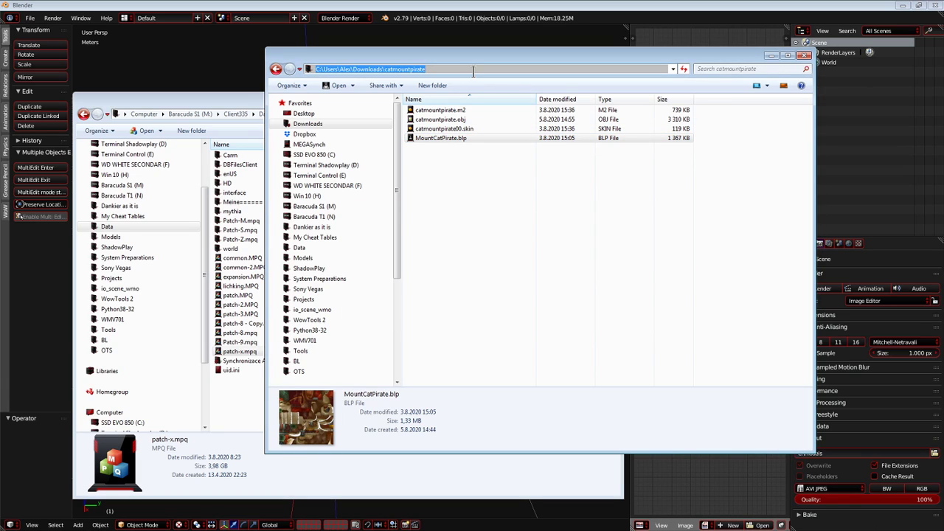
type("blptopng.cmd")
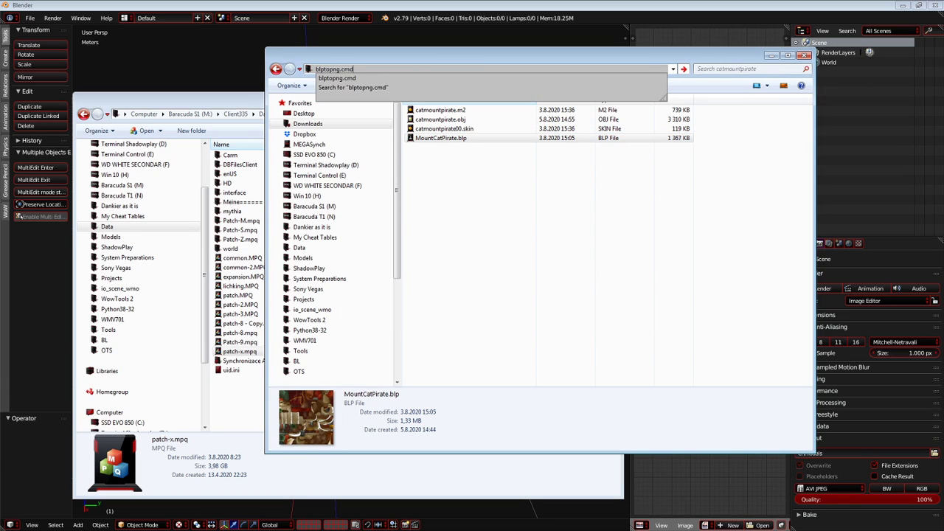
key("Return")
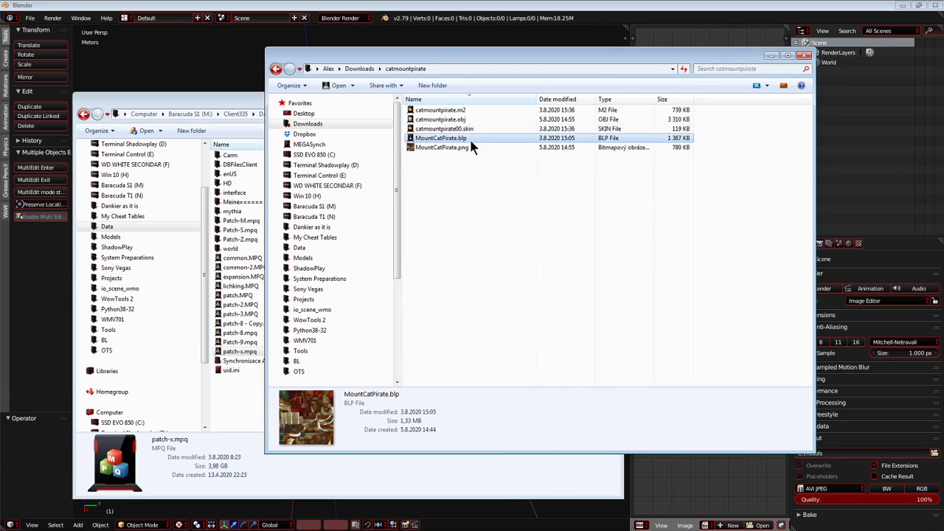
left_click(499, 69)
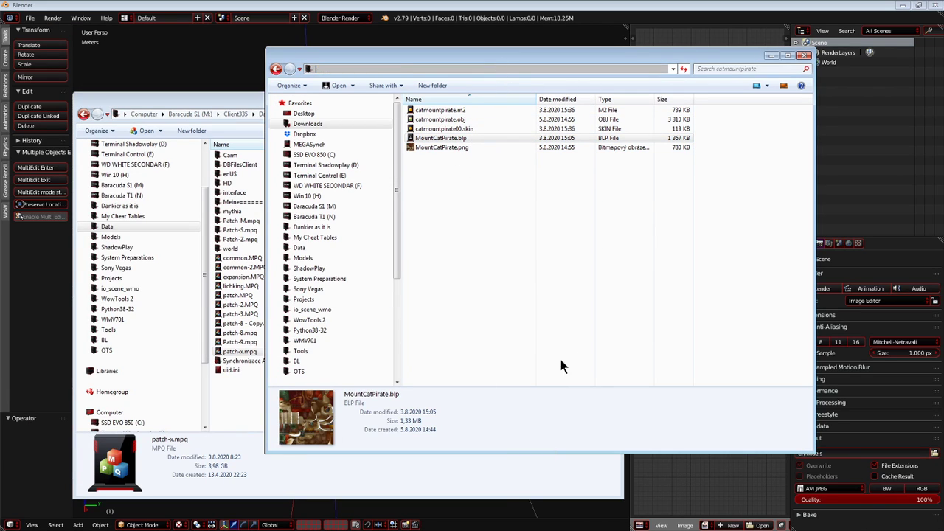
left_click(547, 363)
left_click(249, 404)
left_click(612, 100)
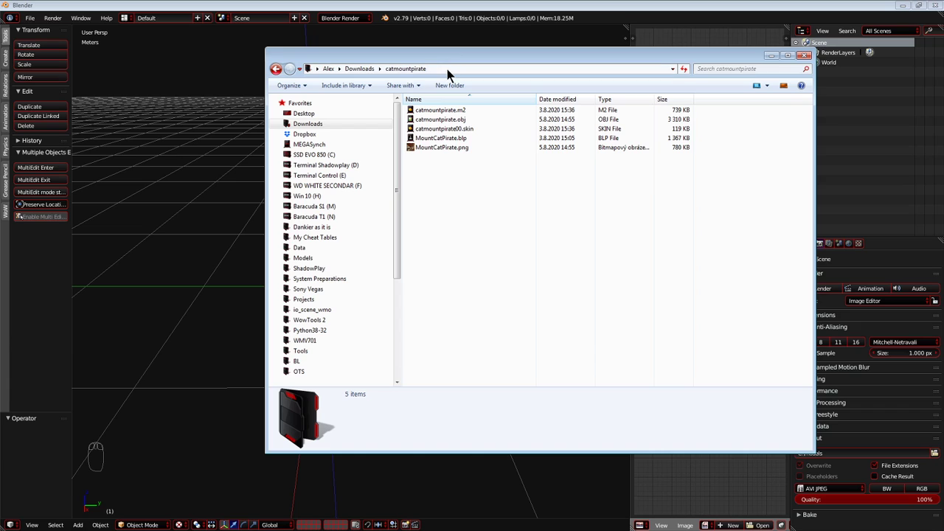
Transfer the catmountpirate folder from Downloads into the Models folder on drive M and open it there.
left_click(359, 69)
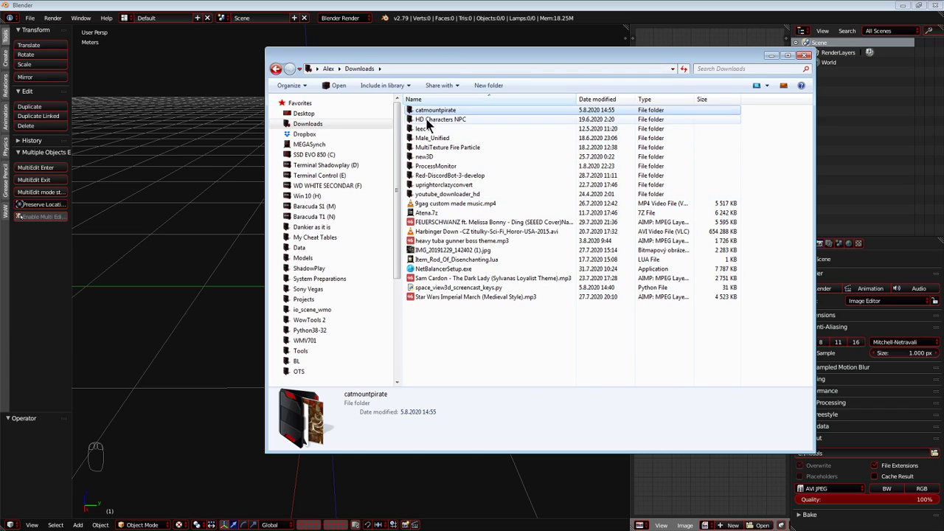
left_click(328, 257)
key("ctrl+v")
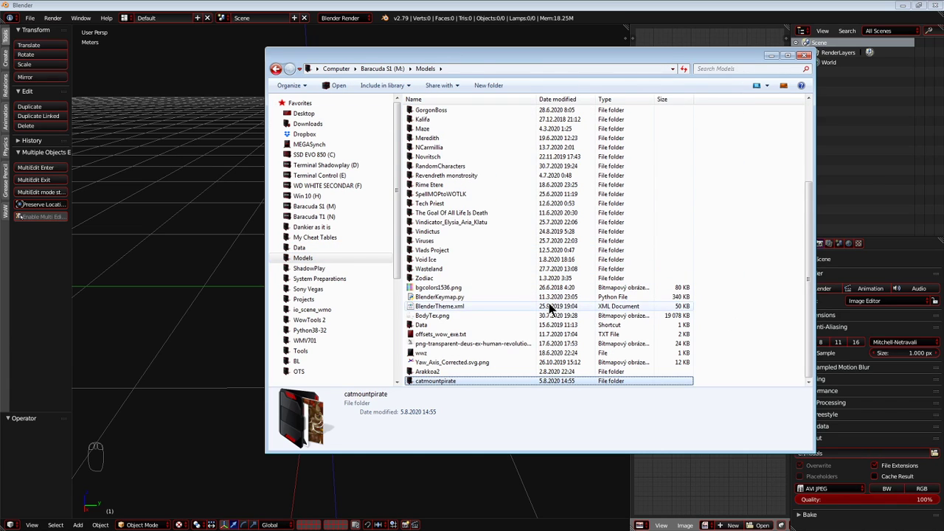
key("Return")
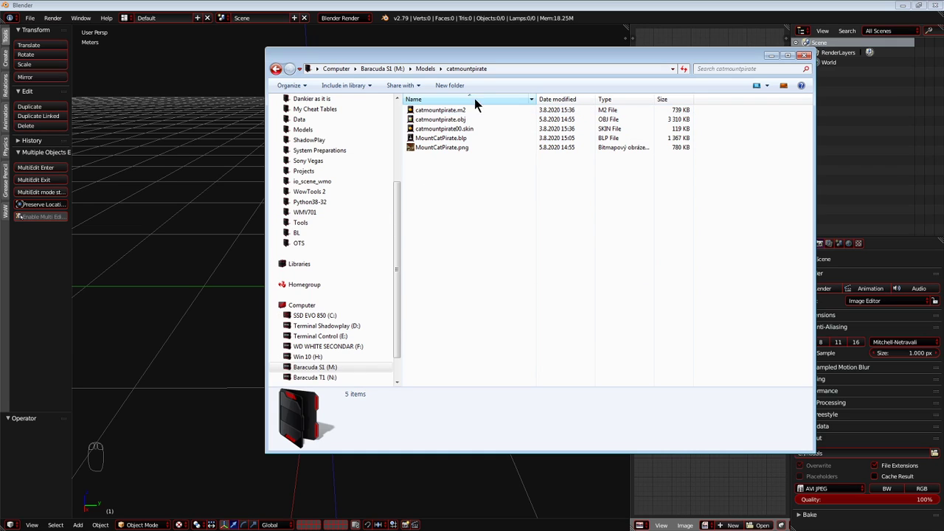
Switch to Blender and import catmountpirate.obj from M:\Models\catmountpirate as a Wavefront model.
left_click(514, 69)
key("ctrl+c")
left_click(213, 206)
key("shift+c")
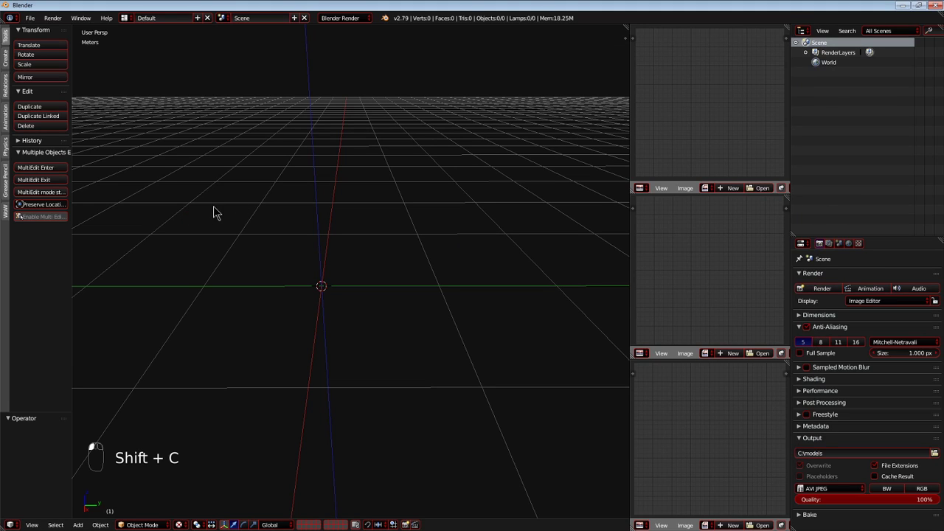
left_click(33, 19)
mouse_move(77, 205)
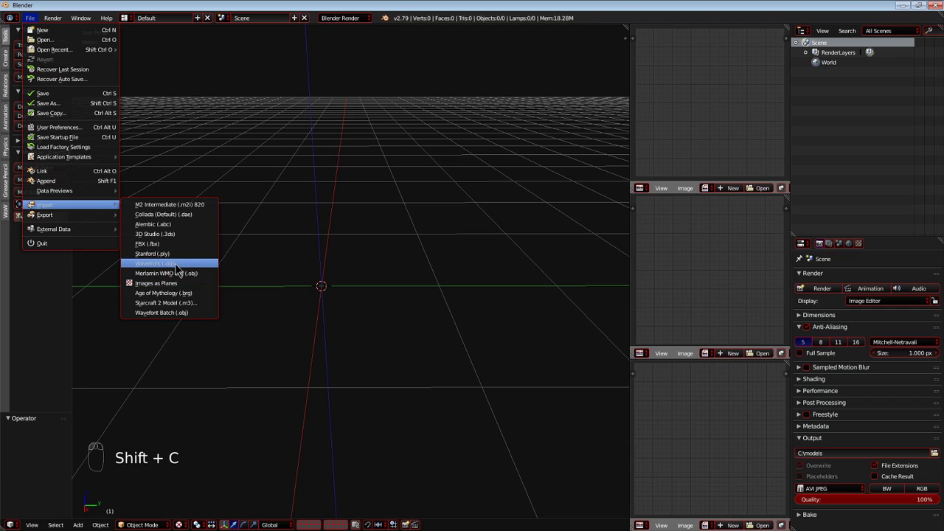
left_click(175, 264)
key("ctrl+v")
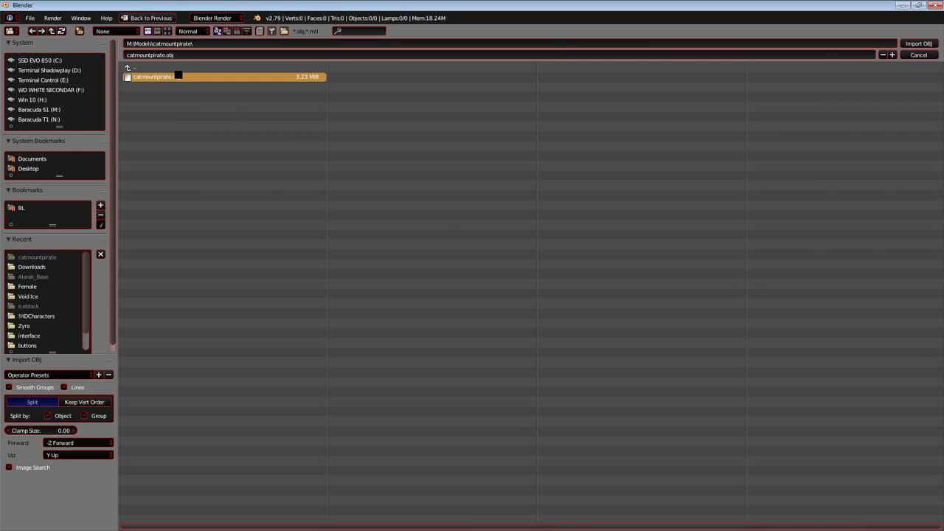
key("Return")
key("shift+c")
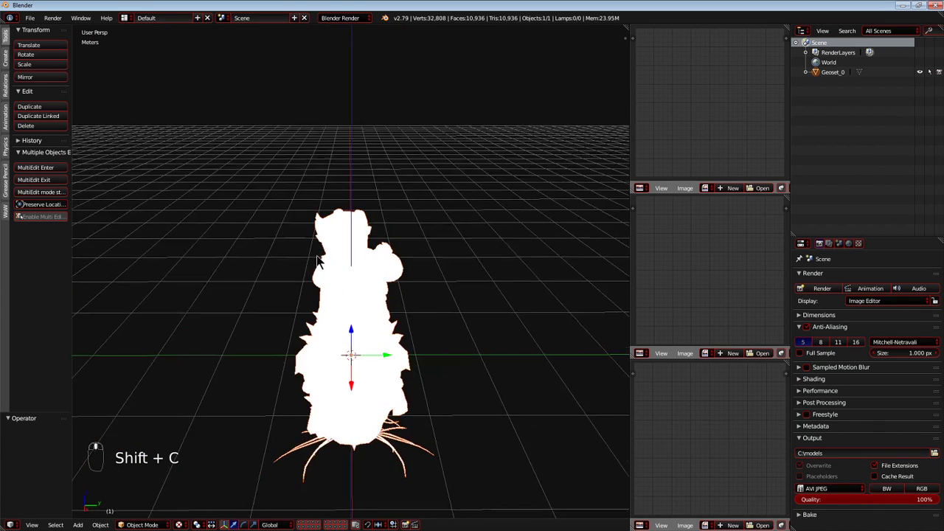
Enter Edit Mode on the imported cat mesh and select all of its faces.
middle_click_drag(350, 219, 362, 235)
key("alt+Tab")
key("alt+Tab")
key("Tab")
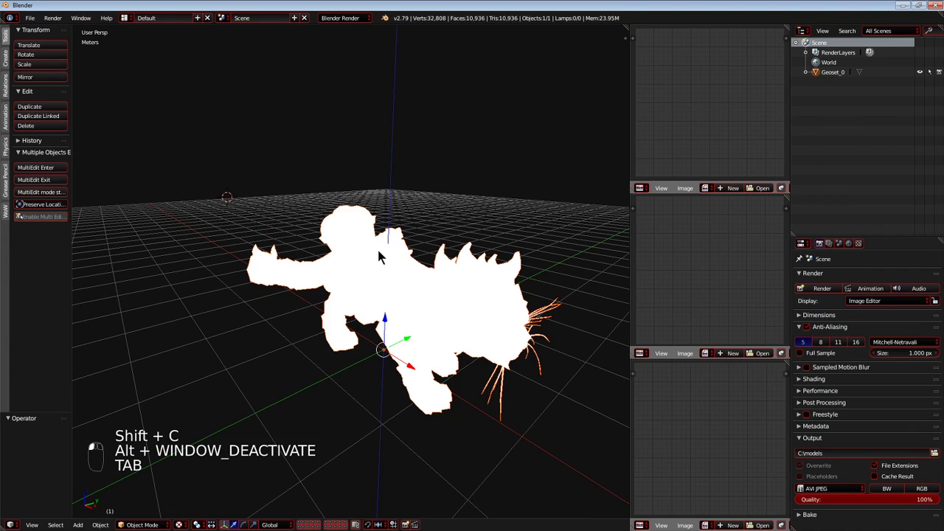
key("a")
key("a")
key("a")
Load MountCatPirate.png from the model folder as the selected faces' texture image, return to Object Mode and deselect the mesh.
key("alt+Tab")
key("alt+Tab")
key("a")
key("alt+Tab")
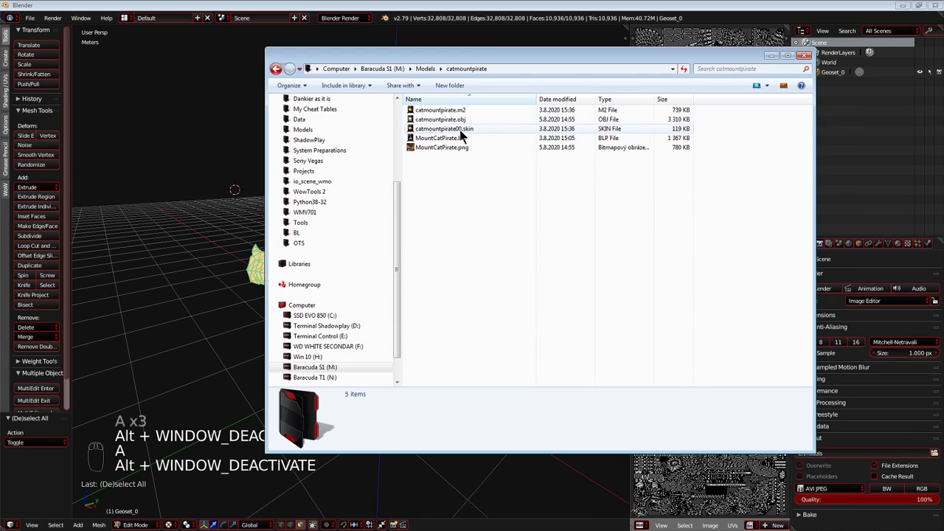
left_click(425, 150)
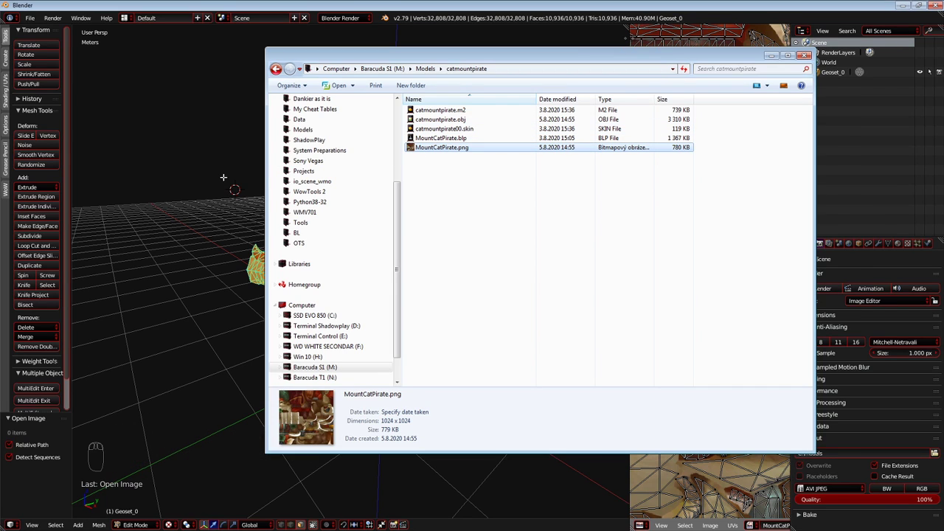
key("alt+Tab")
key("Tab")
key("a")
key("a")
key("shift+c")
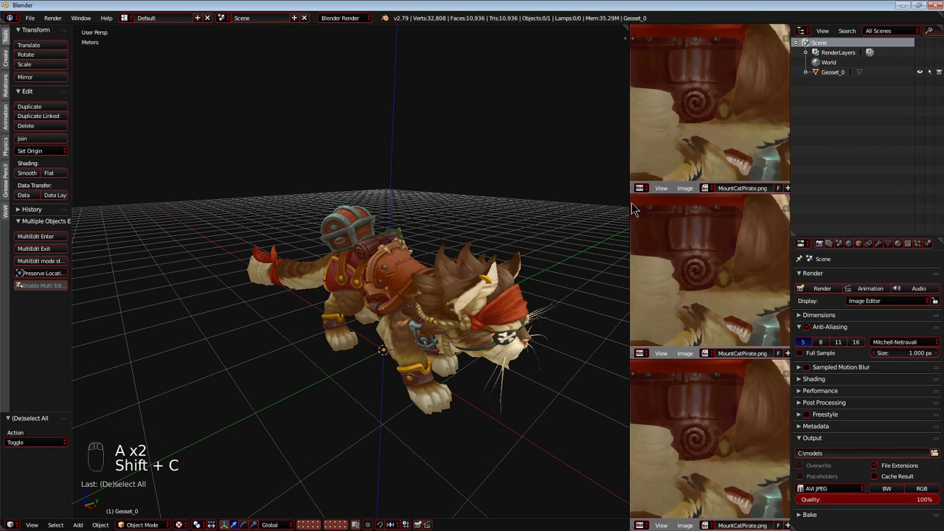
Merge the three stacked image editors into one, fit the texture in view, and narrow the editor to enlarge the 3D view.
left_click_drag(633, 191, 575, 330)
scroll(648, 322, "down", 3)
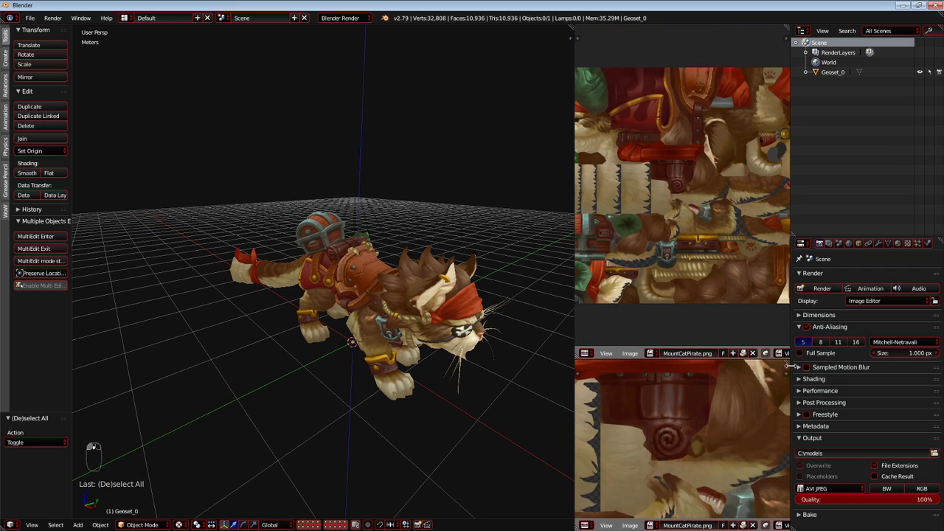
left_click_drag(788, 363, 589, 273)
scroll(637, 271, "down", 4)
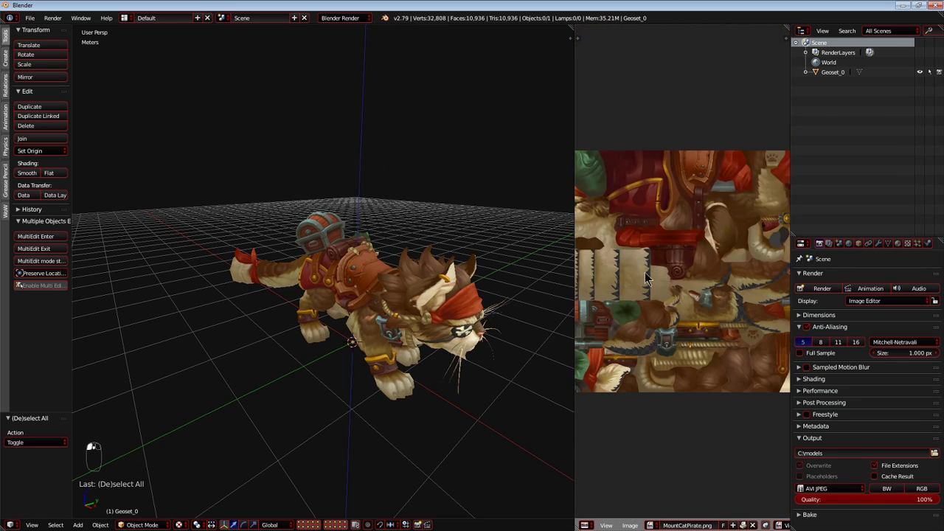
scroll(649, 277, "up", 6)
scroll(679, 274, "down", 10)
scroll(686, 271, "up", 4)
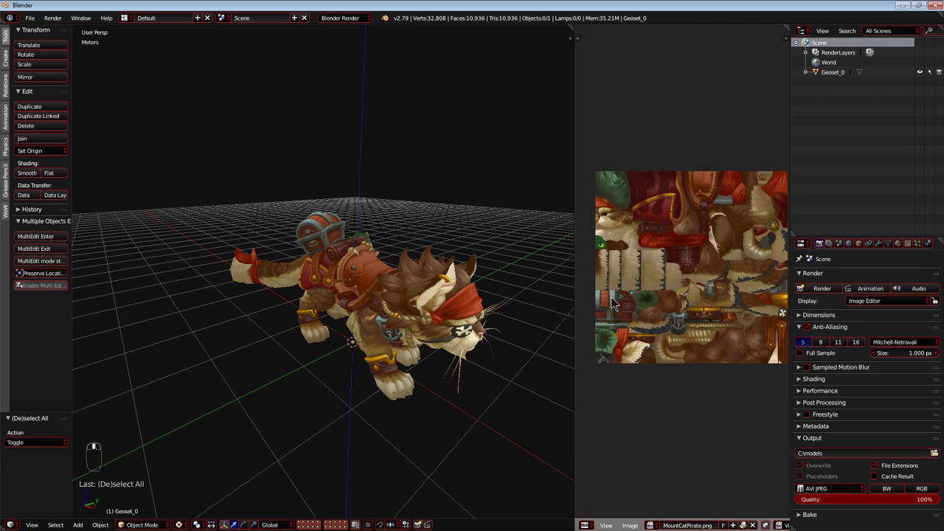
left_click_drag(574, 298, 692, 299)
Examine the textured cat's saddle and legs up close, comparing the mesh in Edit Mode with Object Mode.
key("shift+c")
middle_click_drag(435, 332, 467, 277)
scroll(468, 317, "up", 5)
right_click(460, 278)
key("Tab")
scroll(460, 279, "up", 5)
key("Tab")
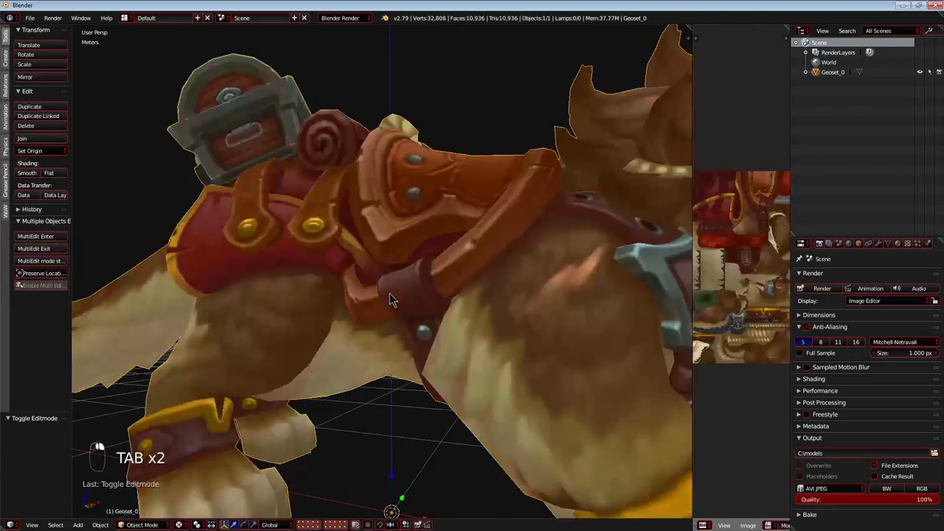
key("Tab")
Select a single face beside the front leg in Edit Mode, examine the texture's transparent areas, and return to Object Mode.
key("Tab")
middle_click_drag(514, 393, 568, 328)
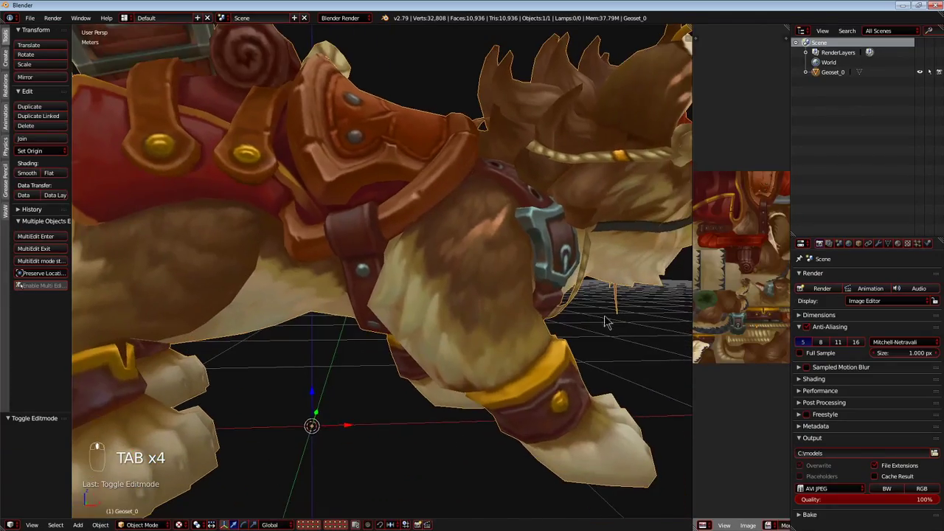
key("Tab")
right_click(387, 343)
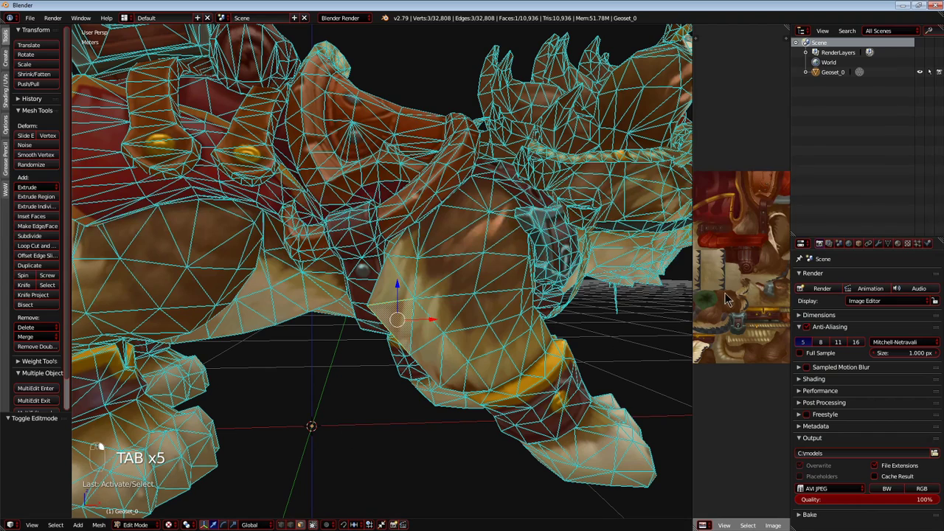
scroll(723, 302, "down", 4)
key("a")
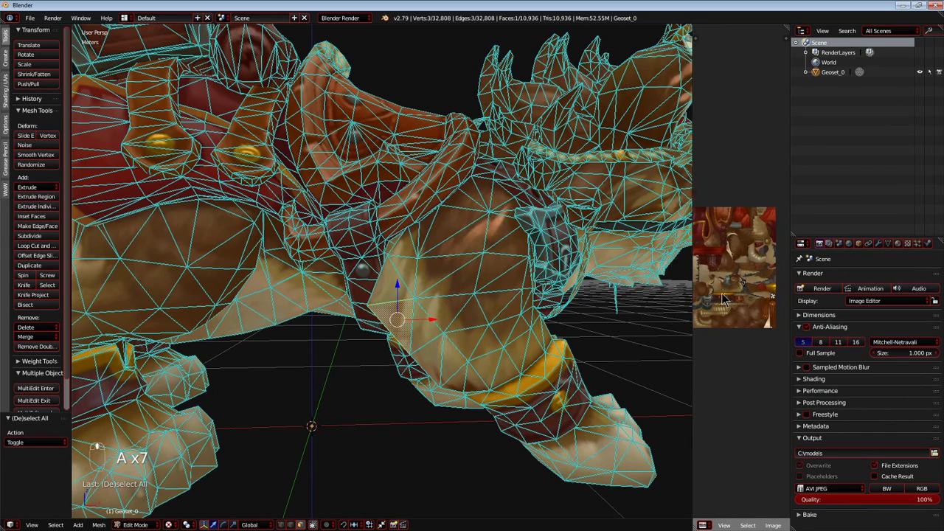
scroll(731, 297, "up", 6)
key("Tab")
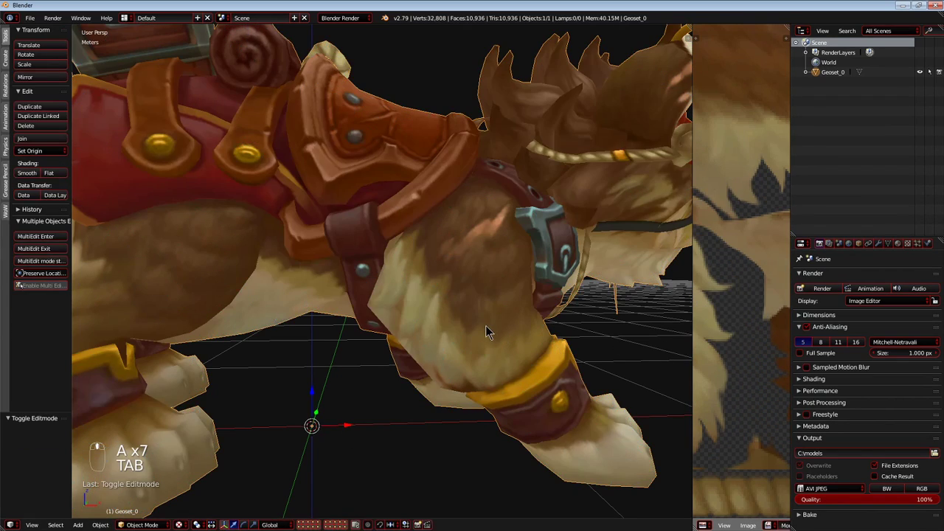
Remove the cat mesh's imported material slot and inspect the whole model.
left_click(897, 244)
left_click(934, 286)
key("a")
key("a")
middle_click_drag(464, 319, 369, 328)
key("a")
scroll(433, 295, "down", 5)
middle_click_drag(267, 306, 375, 273)
scroll(403, 297, "down", 3)
right_click(375, 273)
Create a new material for the cat mesh, deselect it, and reset the view.
left_click(858, 313)
key("a")
key("shift+c")
middle_click_drag(472, 305, 514, 285)
key("shift+c")
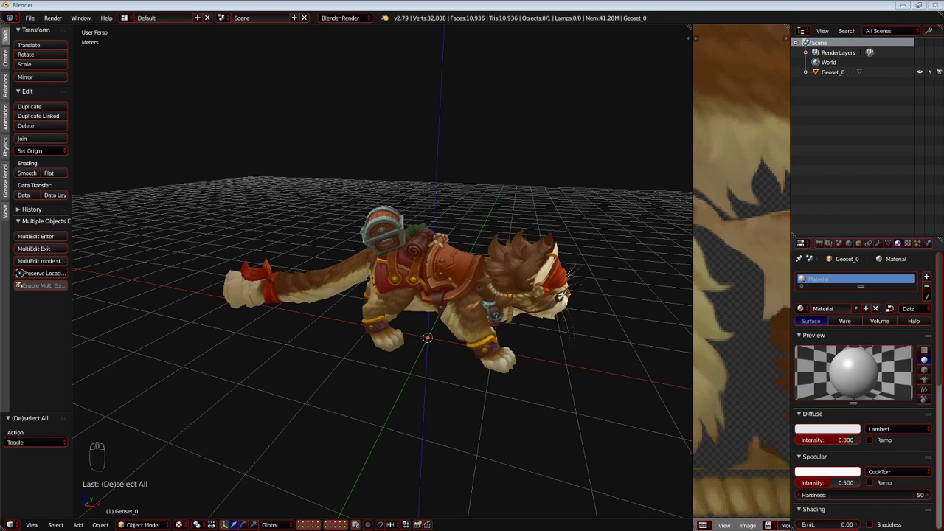
Switch to Chrome and open the wow.tools site.
left_click_drag(870, 225, 785, 26)
type("w")
left_click(159, 54)
key("alt+Tab")
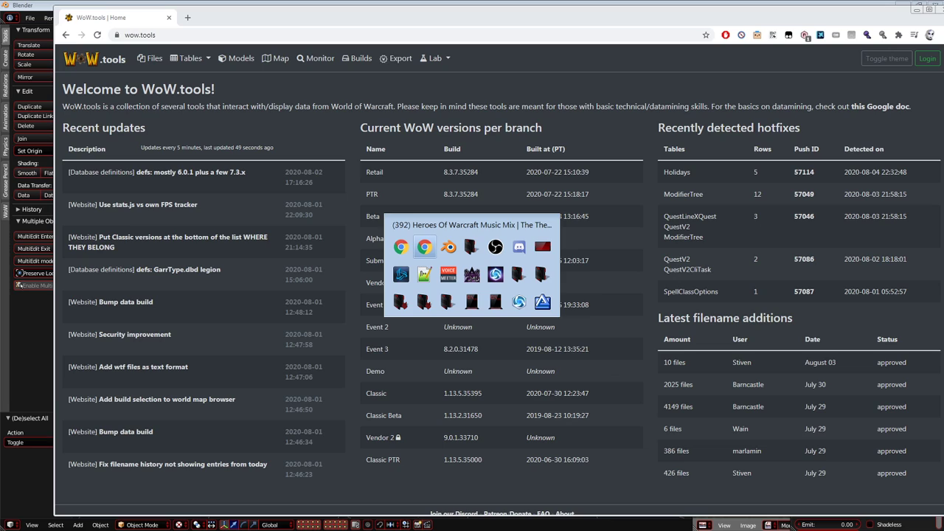
left_click(492, 250)
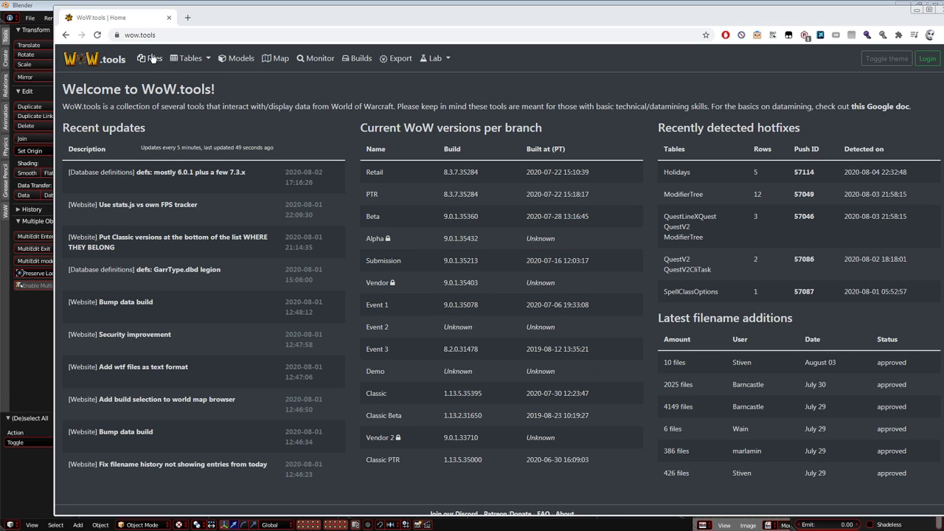
Open the WoW.tools model viewer, limit its file list to M2 models, and search for creature%cat.
left_click(233, 60)
left_click_drag(243, 21, 210, 20)
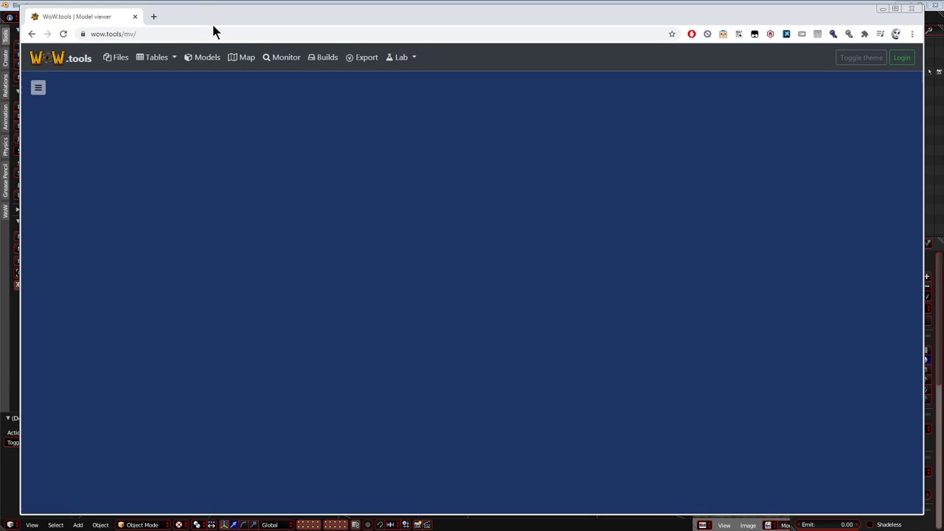
left_click(37, 88)
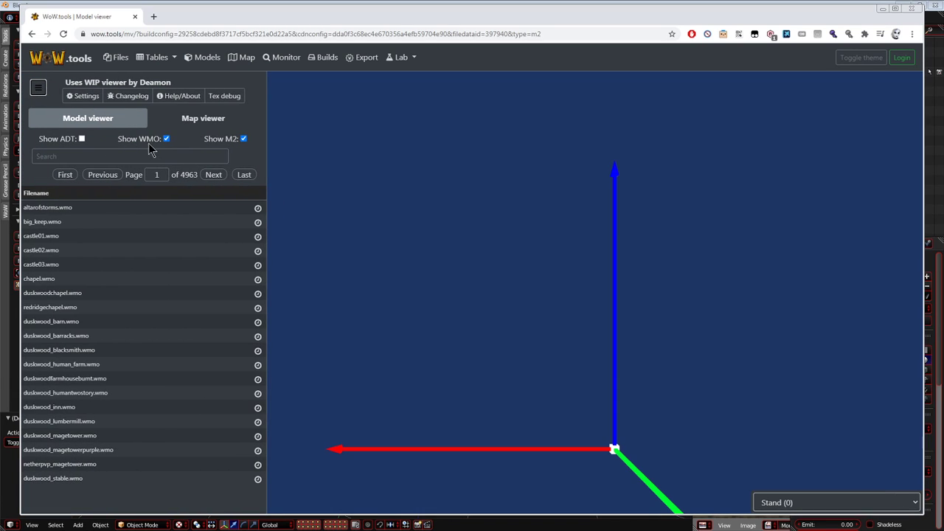
left_click(81, 158)
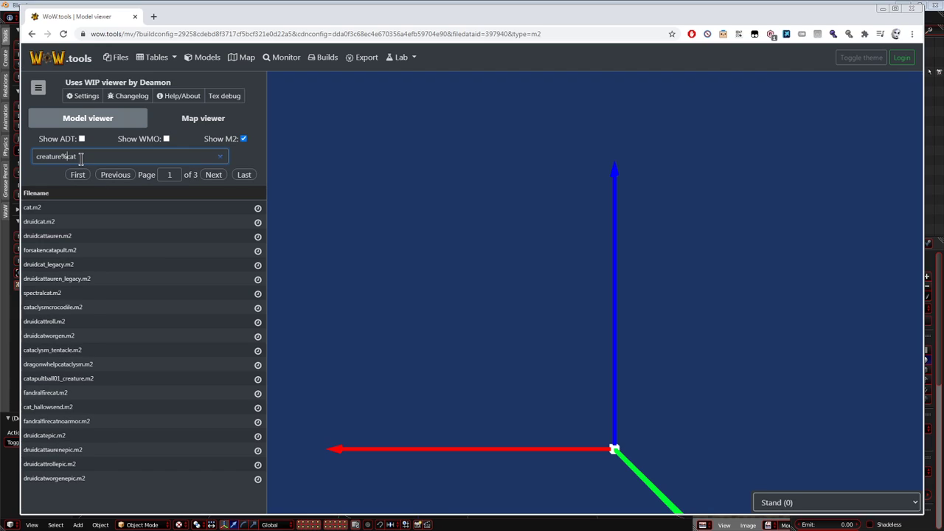
Preview the cat.m2 and druidcat.m2 models in the viewer.
left_click(56, 210)
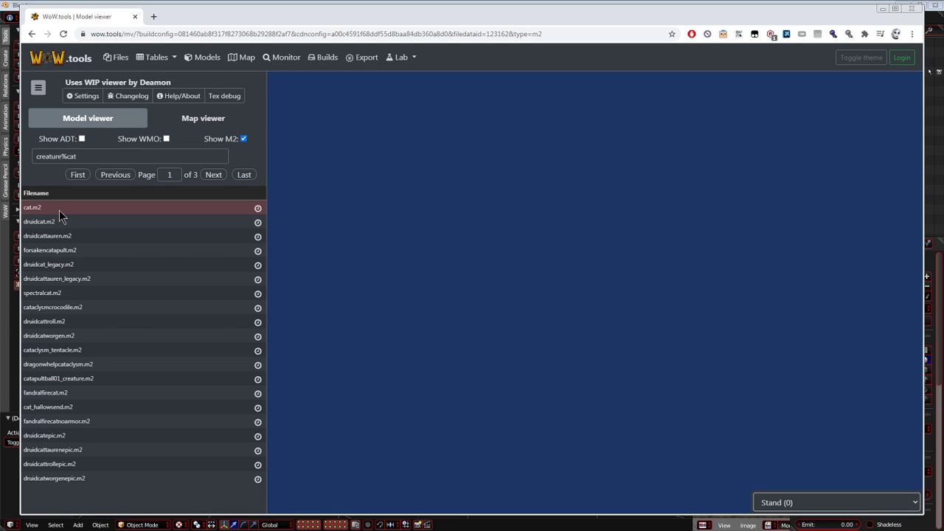
left_click_drag(391, 312, 469, 312)
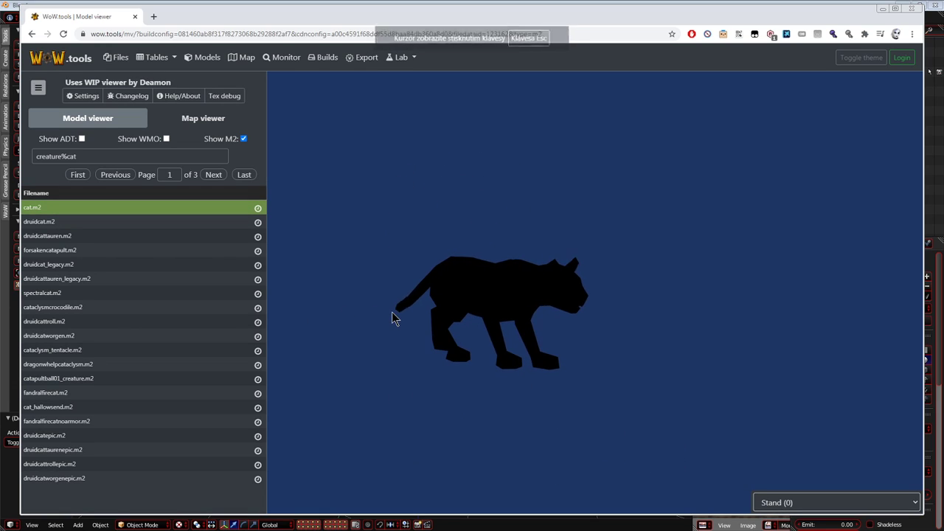
left_click(64, 221)
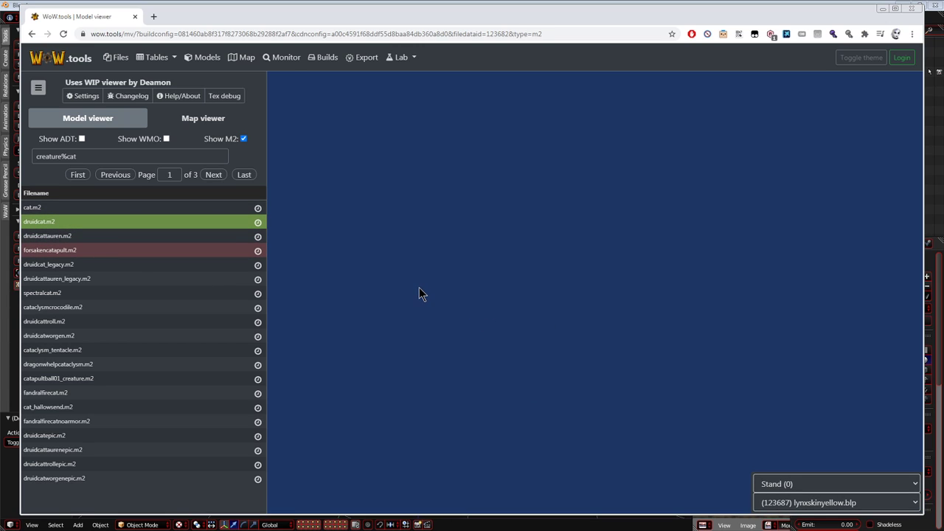
left_click_drag(431, 287, 472, 289)
scroll(465, 289, "down", 5)
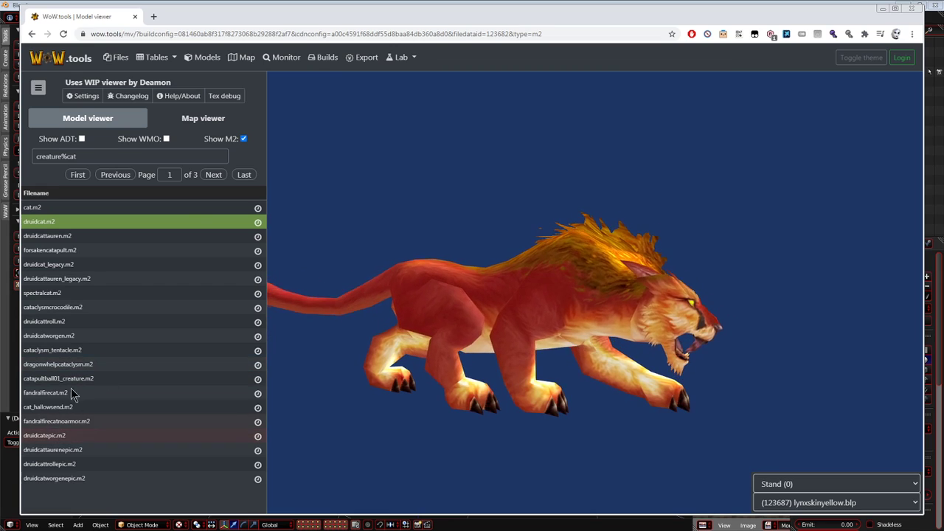
Go to the second page of model results, load druidcat2.m2, and preview its Run (5) animation.
left_click(213, 176)
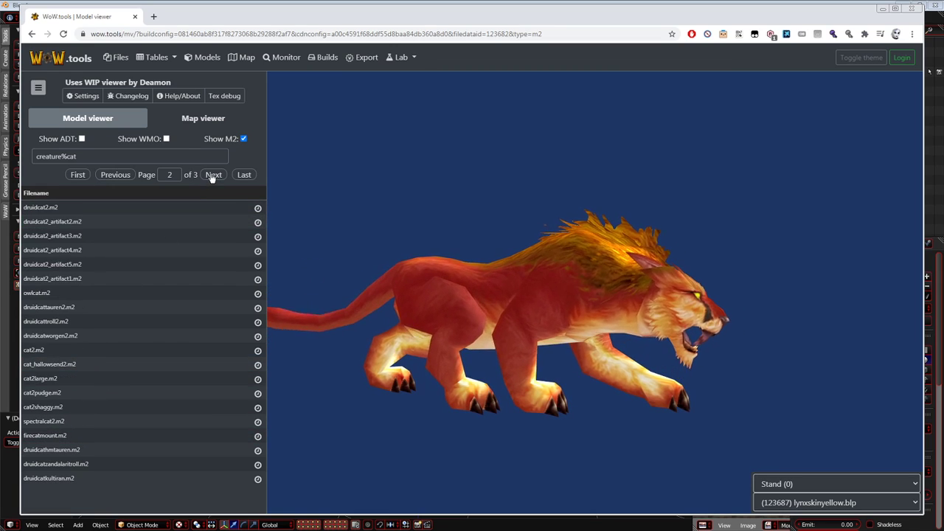
left_click(56, 207)
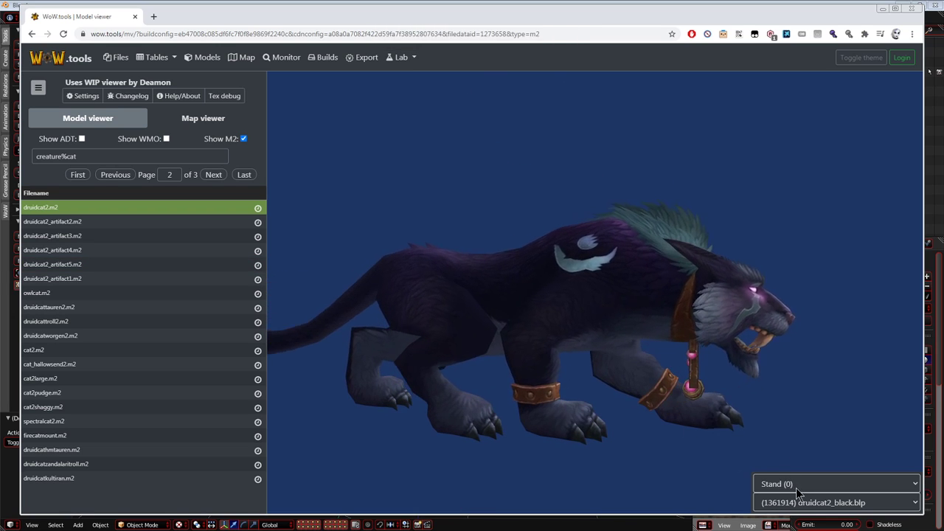
left_click(826, 485)
scroll(892, 339, "down", 10)
scroll(900, 289, "up", 15)
left_click(804, 295)
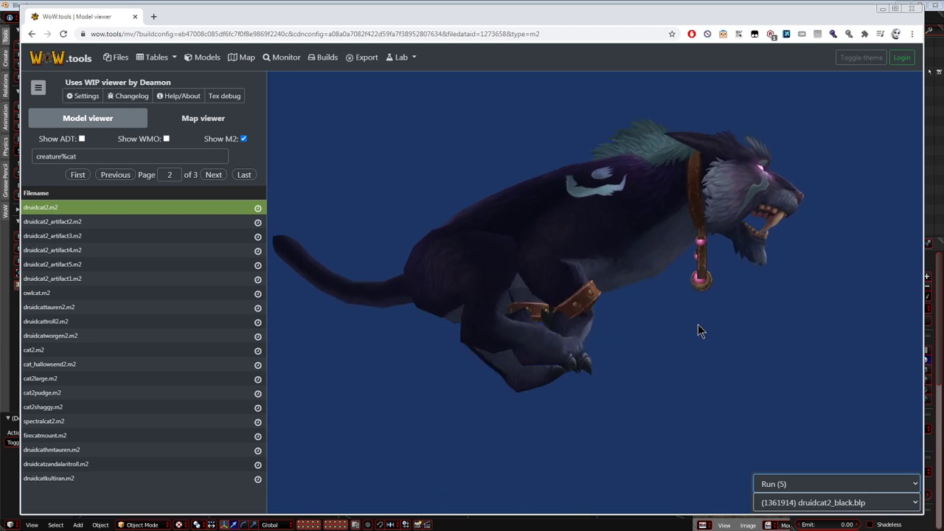
Copy the name druidcat2 from the model list and search the WoW.tools file browser for it.
double_click(38, 207)
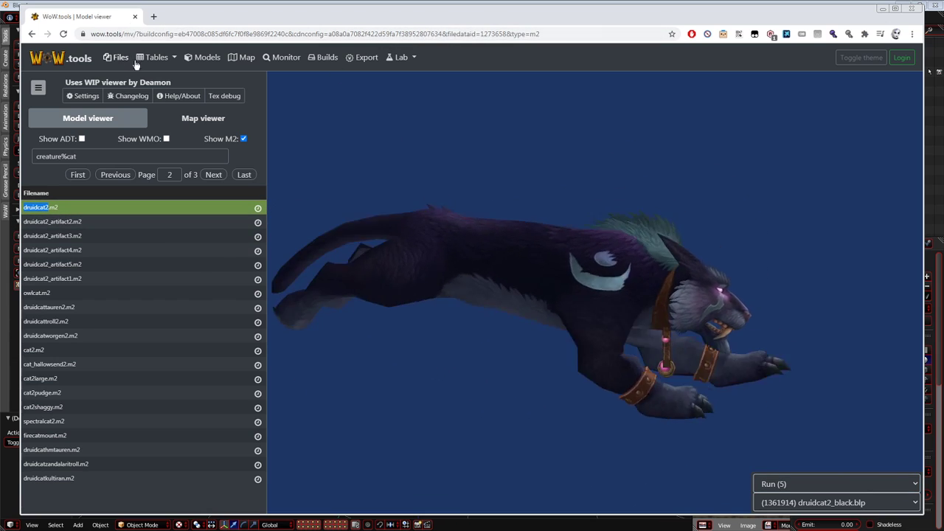
left_click(120, 57)
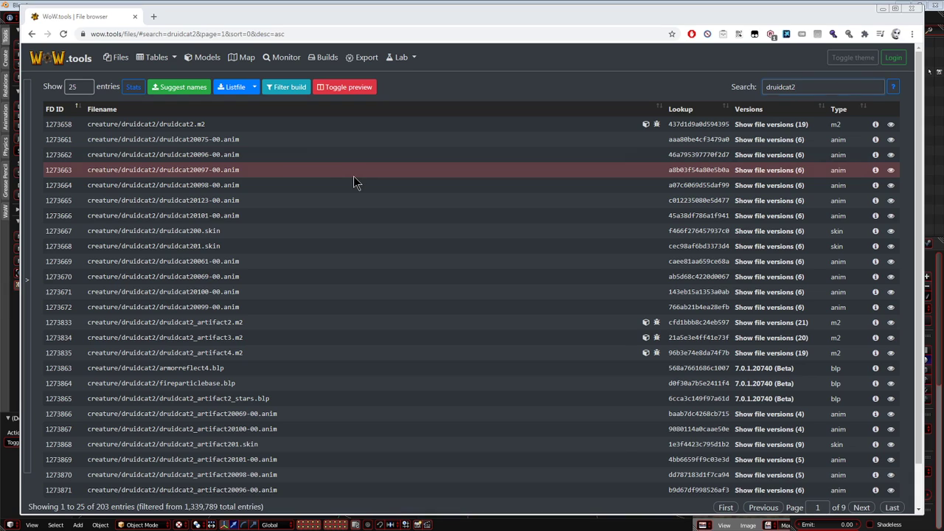
Open a file explorer window and browse the Baracuda S1 (M:) drive to the Client8xx\Client801Alpha folder.
key("super+e")
left_click_drag(332, 103, 396, 120)
left_click(326, 225)
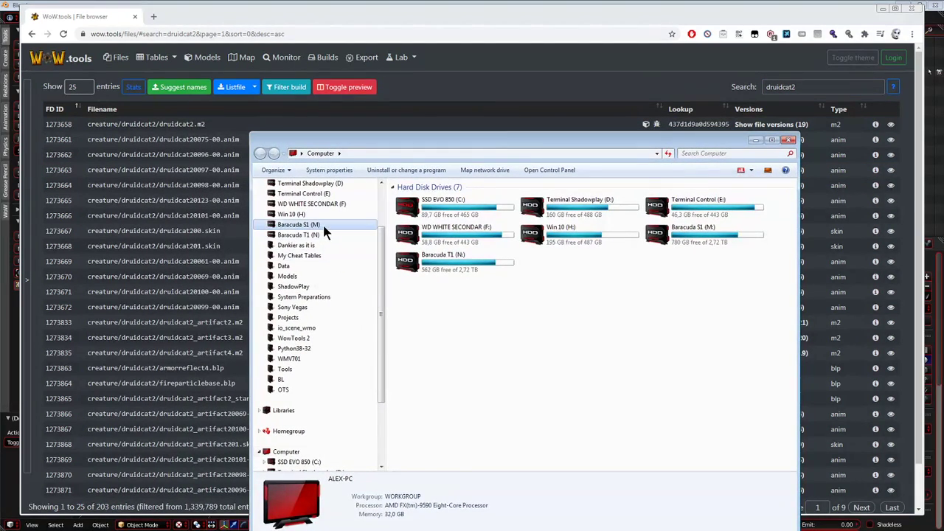
double_click(422, 241)
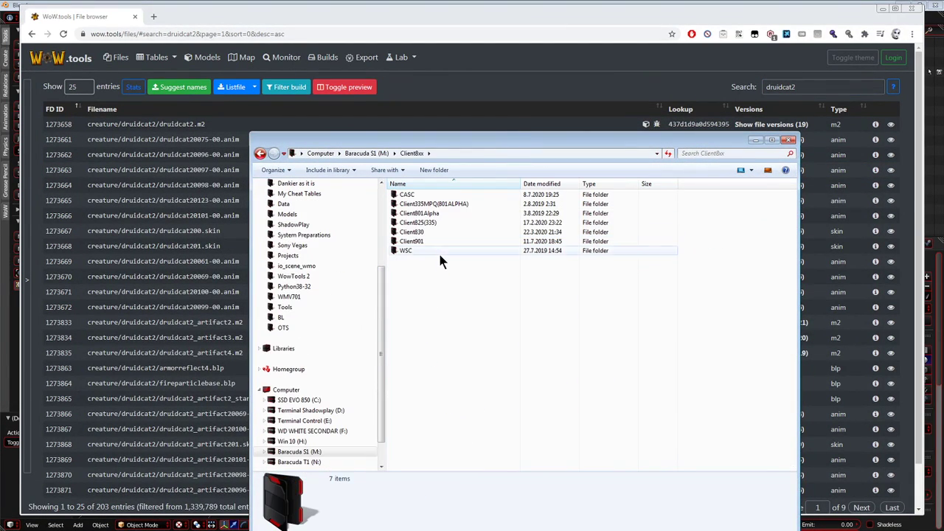
double_click(436, 213)
left_click(438, 204)
Go to the creature\druidcat2 subfolder of Client801Alpha and look through its files.
left_click(528, 153)
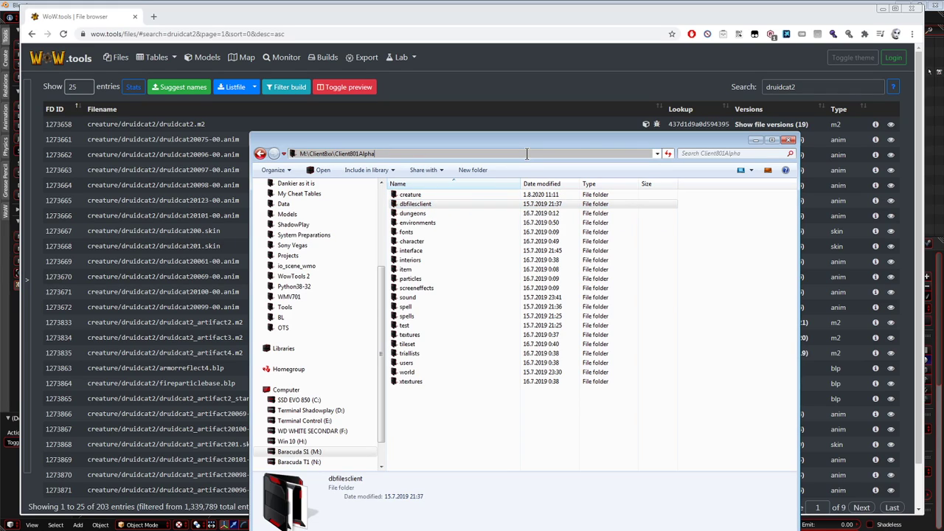
type("\\creature")
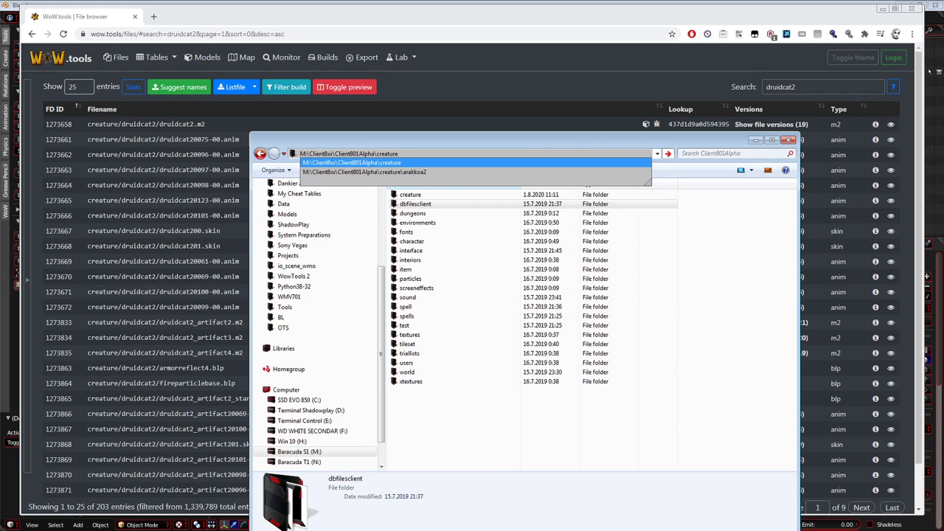
type("\\")
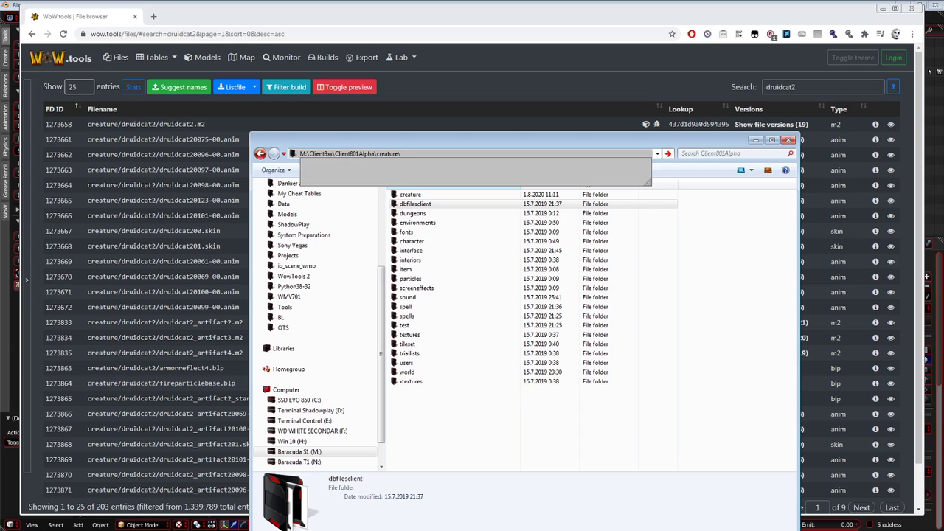
type("druid")
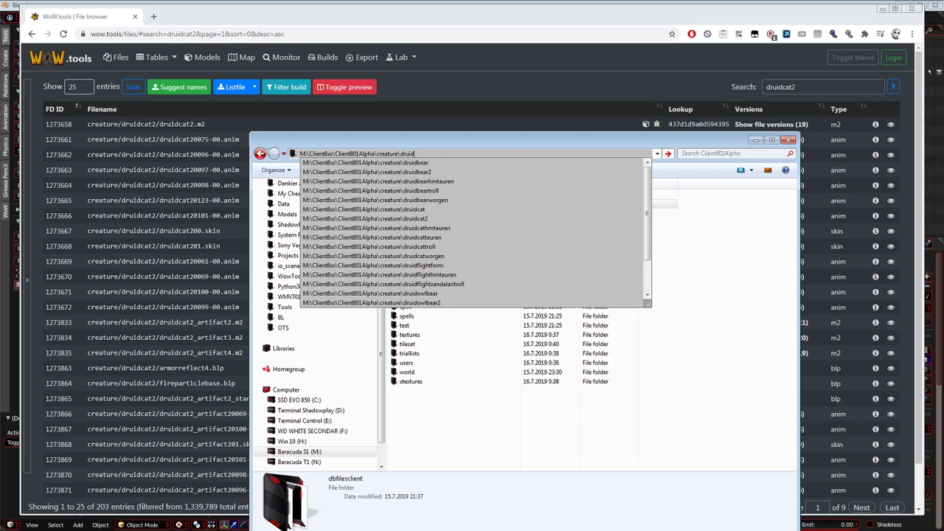
type("cat")
key("Down")
key("Down")
key("Return")
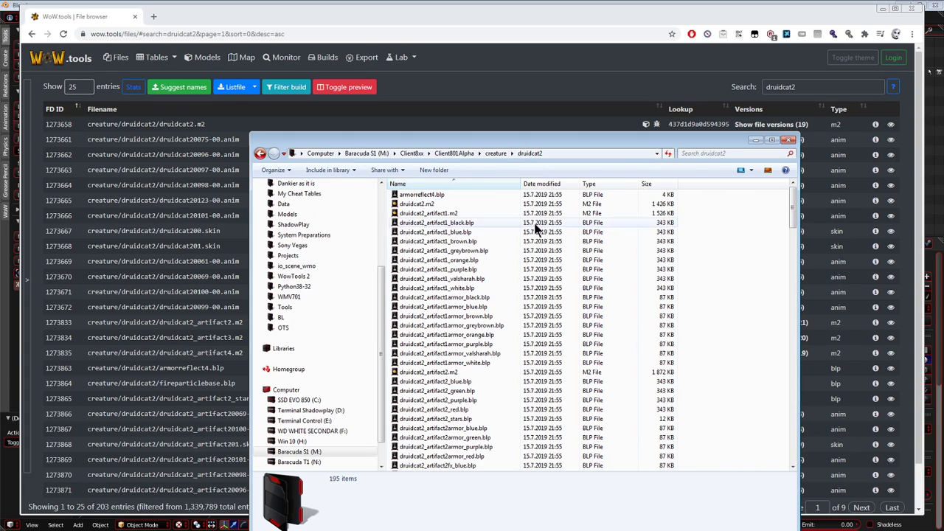
scroll(536, 213, "down", 18)
scroll(527, 243, "up", 18)
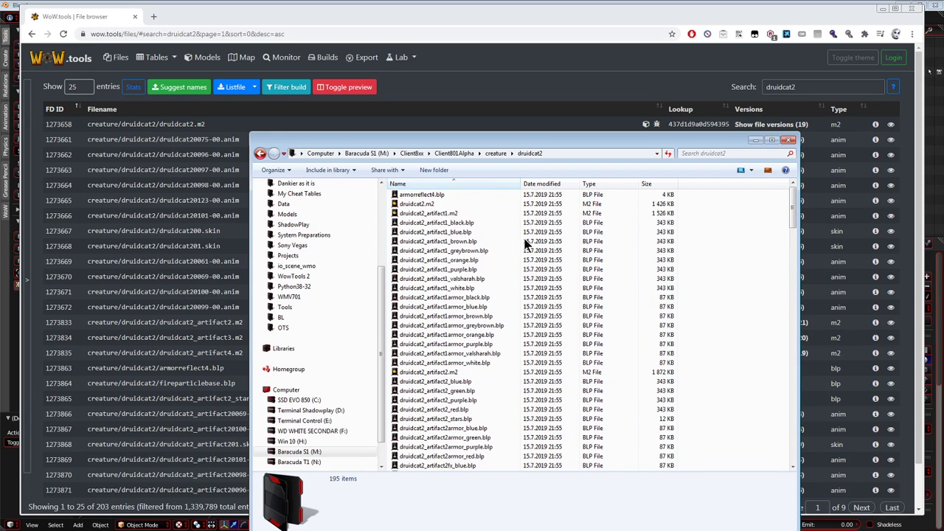
Open druidcat2.m2 in 010 Editor and run the M2AlastorOne_Shorting template on it.
double_click(470, 203)
left_click(148, 15)
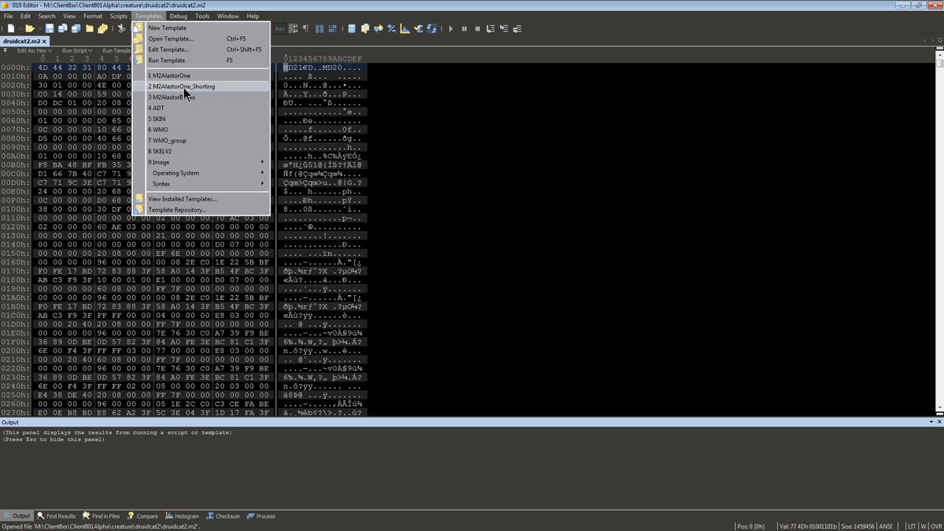
left_click(189, 89)
left_click(571, 284)
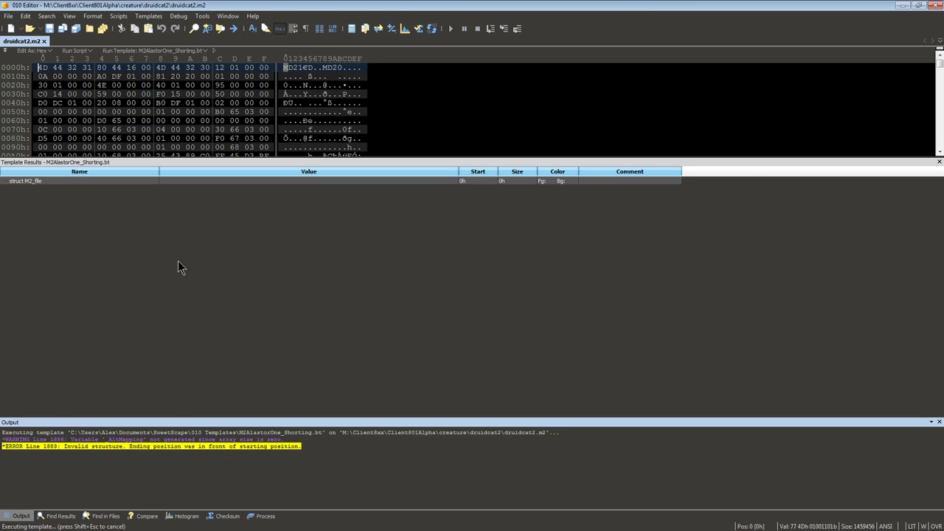
Run the AlastorScript18_MD21_Delete script on druidcat2.m2 and rerun the M2AlastorOne_Shorting template.
left_click(118, 16)
left_click(214, 111)
left_click(148, 15)
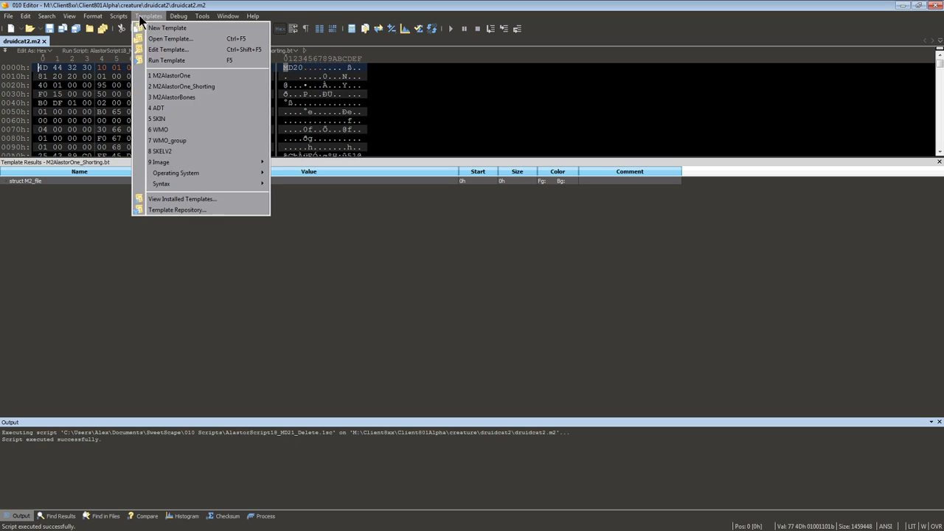
left_click(204, 86)
left_click(563, 285)
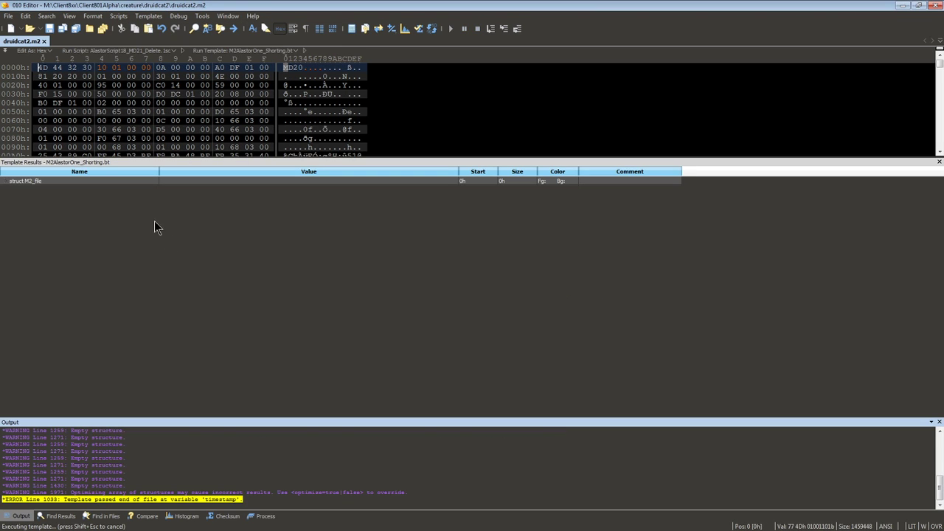
Expand the M2_file structure, examine its Textures entry, and close 010 Editor.
double_click(30, 181)
left_click(84, 265)
key("Page_Down")
key("Page_Down")
key("Page_Down")
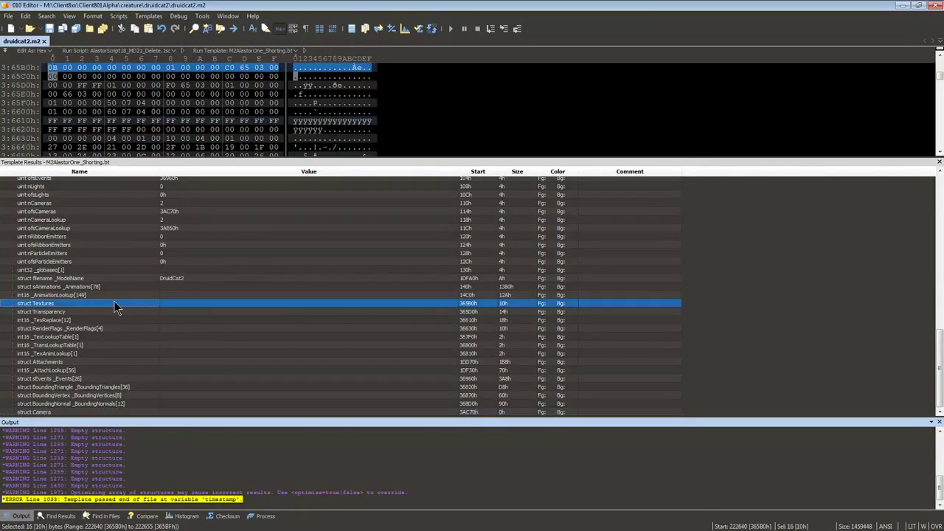
double_click(114, 303)
left_click(171, 306)
left_click(937, 5)
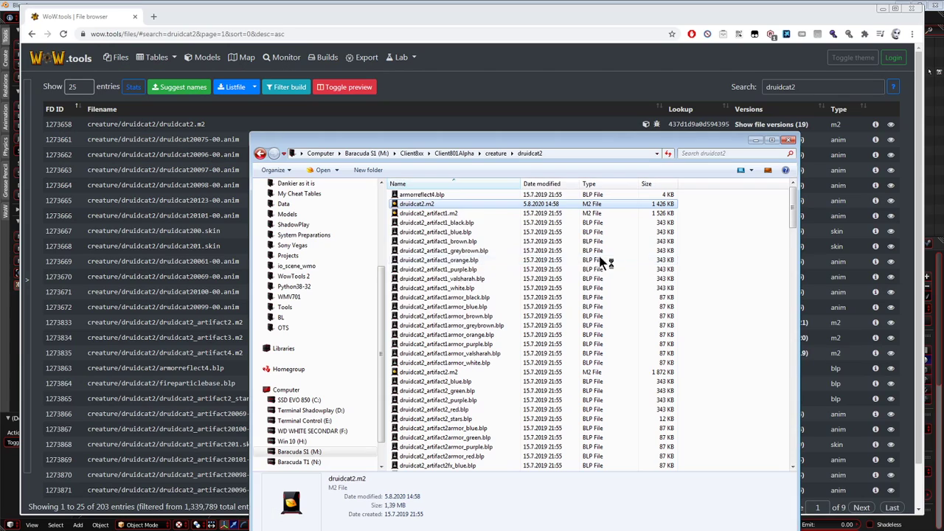
left_click(420, 261)
scroll(699, 238, "down", 2)
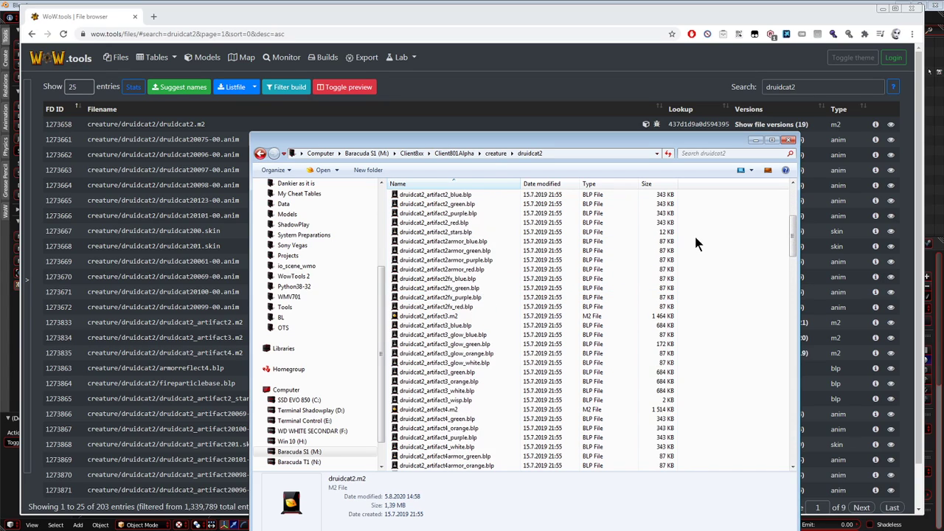
scroll(694, 234, "up", 2)
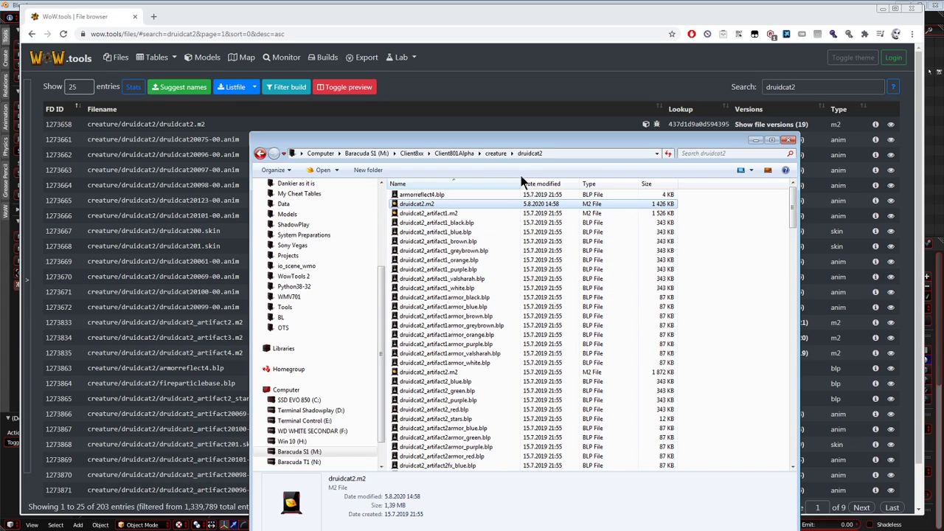
left_click_drag(513, 144, 505, 142)
left_click(31, 161)
key("alt+Tab")
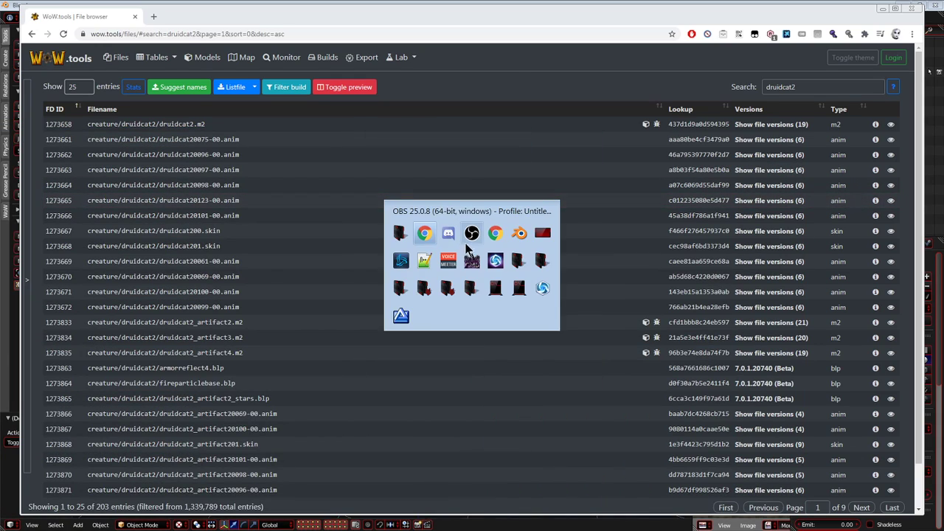
left_click(398, 239)
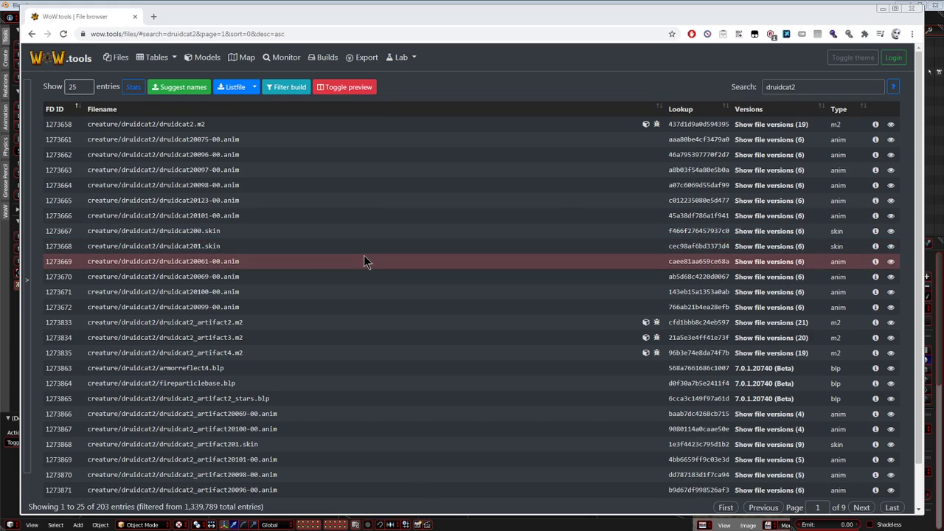
Switch to the catmountpirate folder window, create a subfolder named DruidCat2, and open it.
key("alt+Tab")
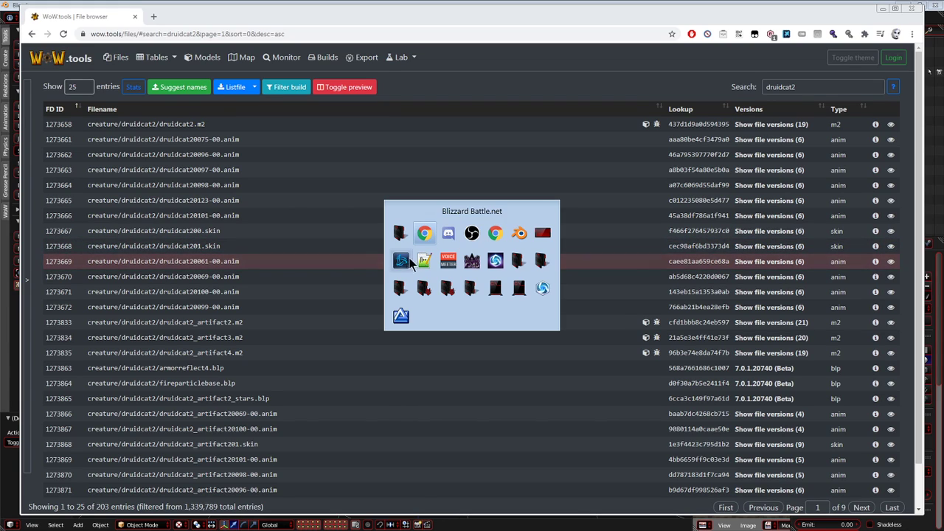
left_click(542, 260)
key("ctrl+shift+n")
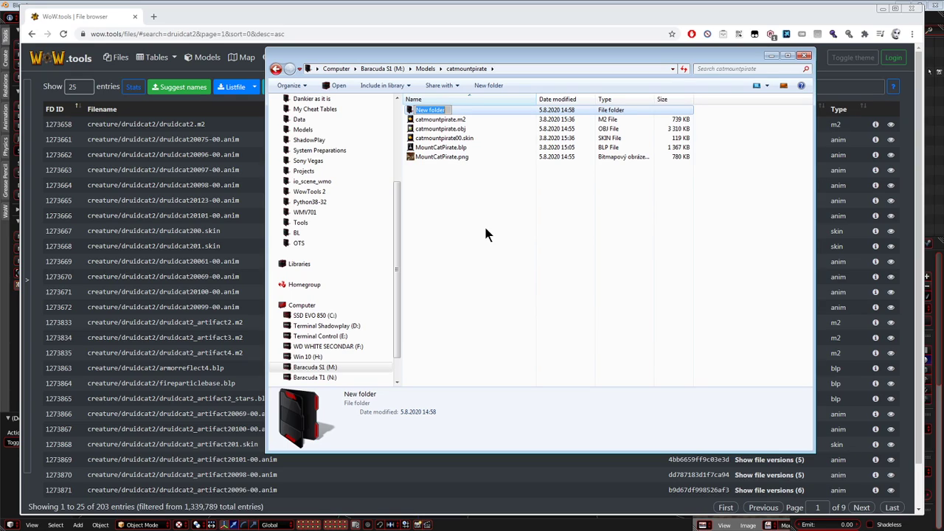
type("DruidCat2")
key("Return")
key("Return")
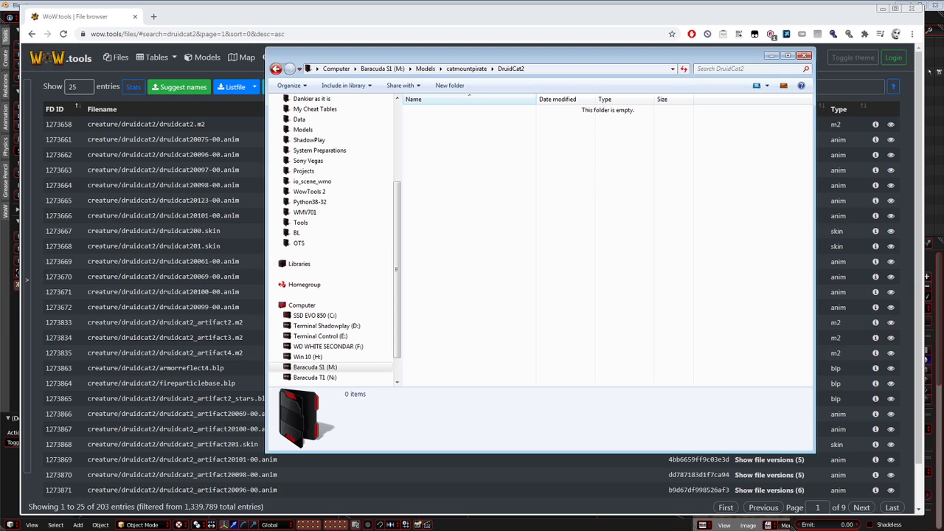
Copy druidcat2.m2 from the client's druidcat2 folder into the new DruidCat2 folder.
left_click_drag(0, 74, 296, 90)
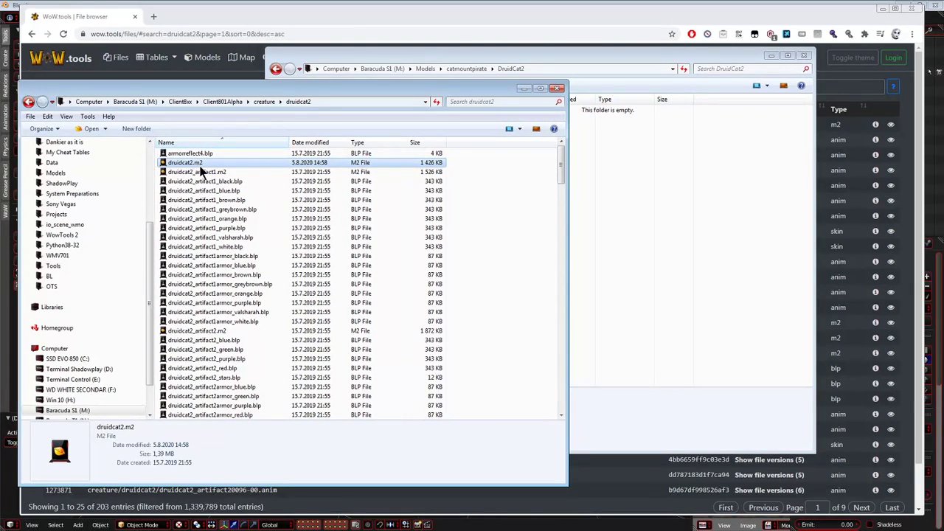
left_click(630, 180)
key("ctrl+v")
Search the client's druidcat2 folder for druidcat2*skin and copy druidcat200.skin and druidcat201.skin into the DruidCat2 folder.
left_click(223, 165)
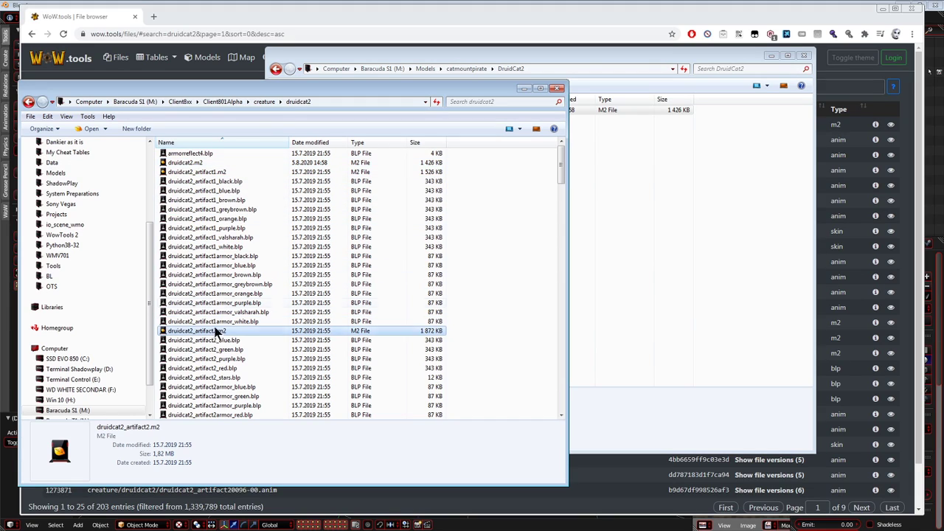
left_click(214, 162)
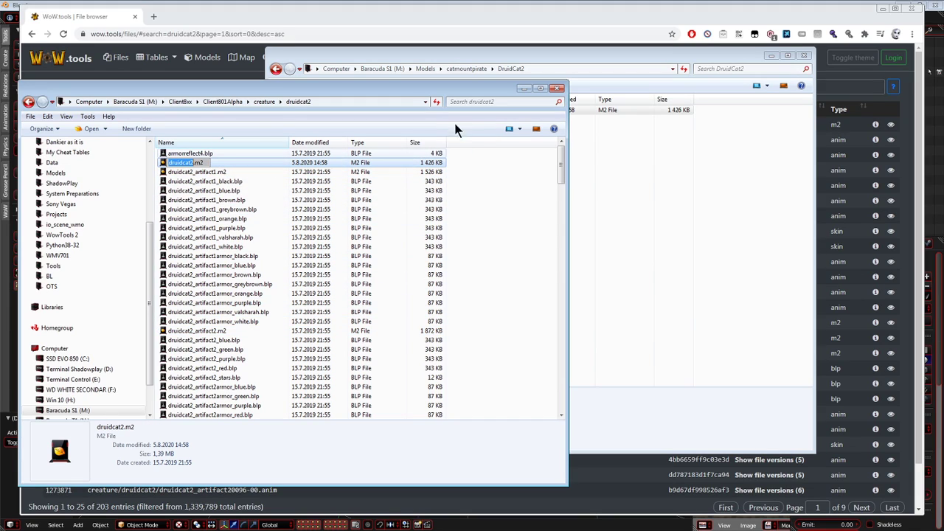
left_click(472, 103)
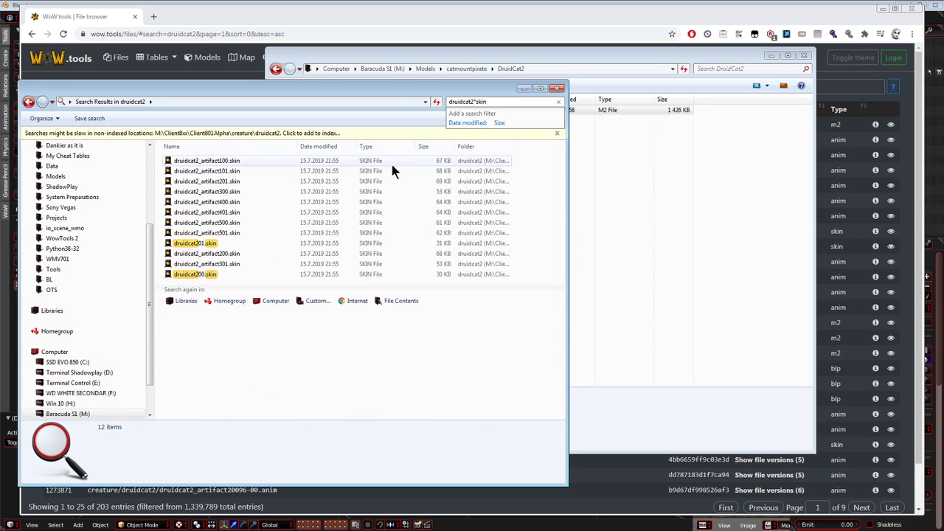
left_click(199, 274)
left_click(210, 243, "ctrl")
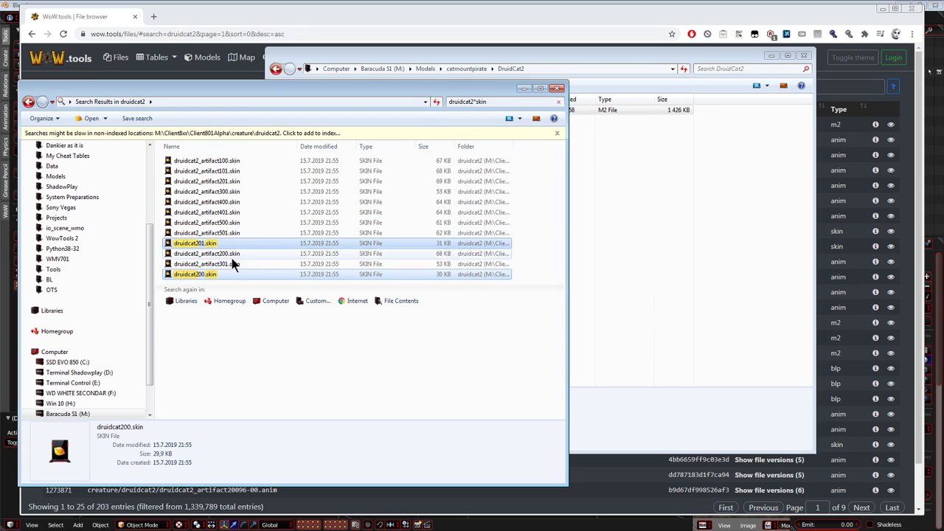
left_click(623, 256)
key("ctrl+v")
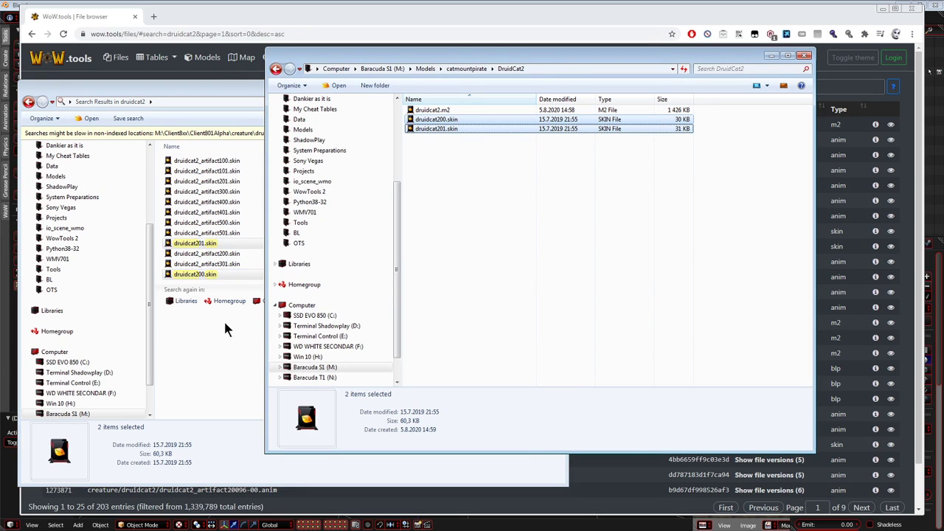
Search the client folder for druidcat2*anim and copy the druidcat20061, 20069, 20096 and 20097 animation files into DruidCat2.
left_click(233, 101)
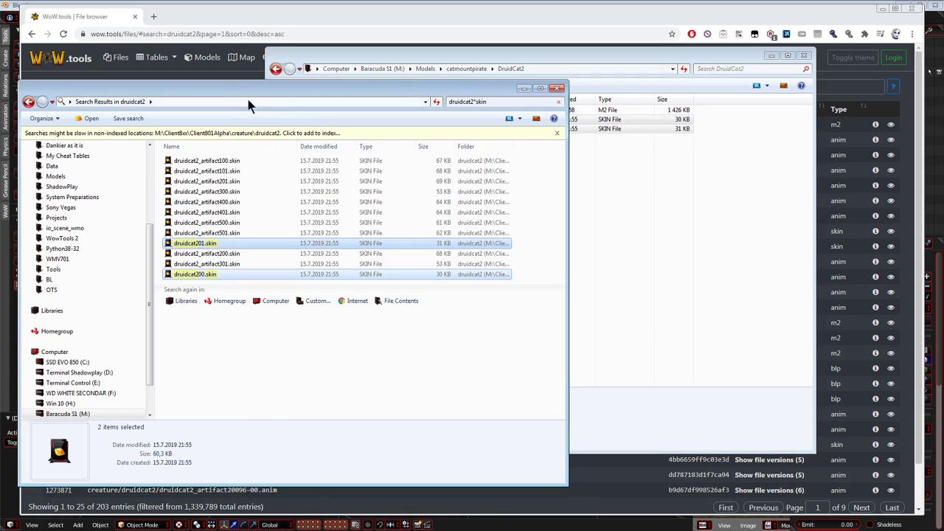
left_click(472, 102)
type("anim")
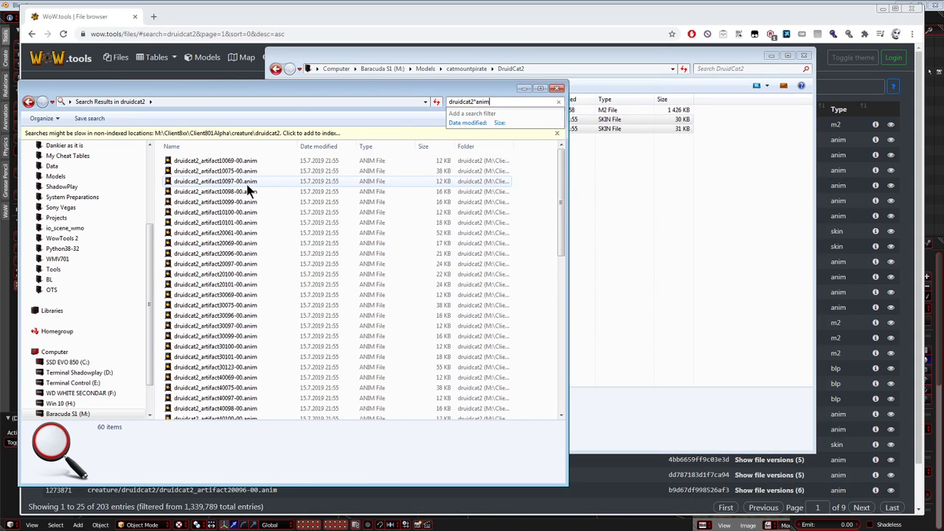
left_click_drag(241, 205, 232, 233)
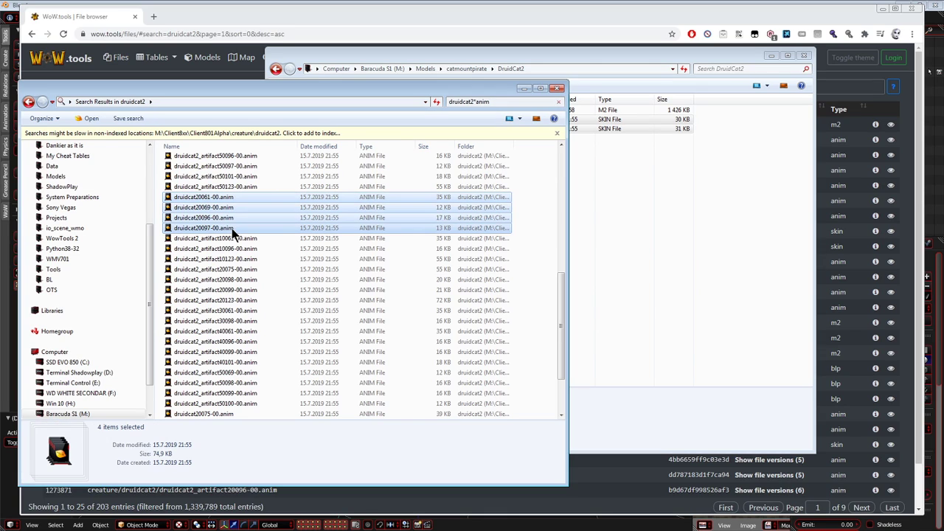
left_click(607, 217)
key("ctrl+v")
Copy the remaining base animation files, druidcat20075-00.anim and druidcat20098-00.anim through druidcat20123-00.anim, into the DruidCat2 folder.
left_click(228, 85)
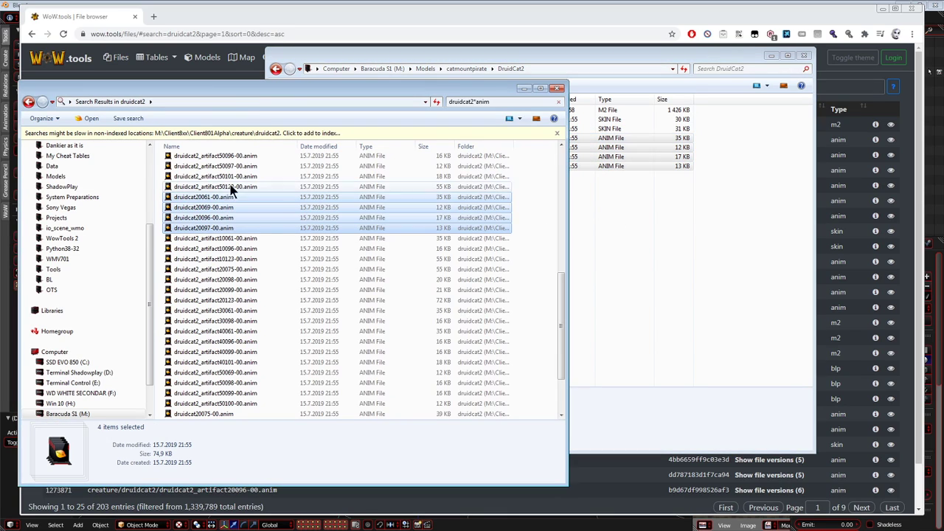
scroll(280, 242, "down", 3)
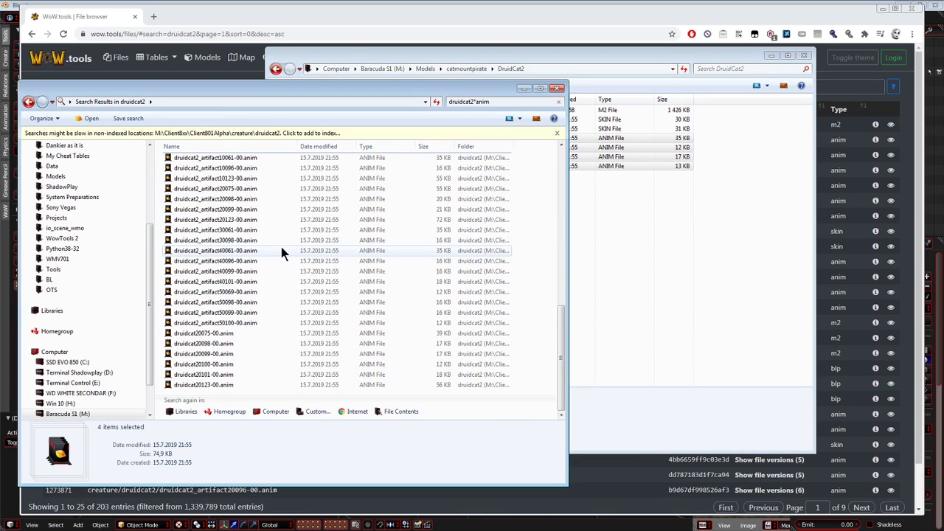
left_click(236, 332)
left_click(236, 384, "shift")
key("ctrl+c")
left_click(658, 287)
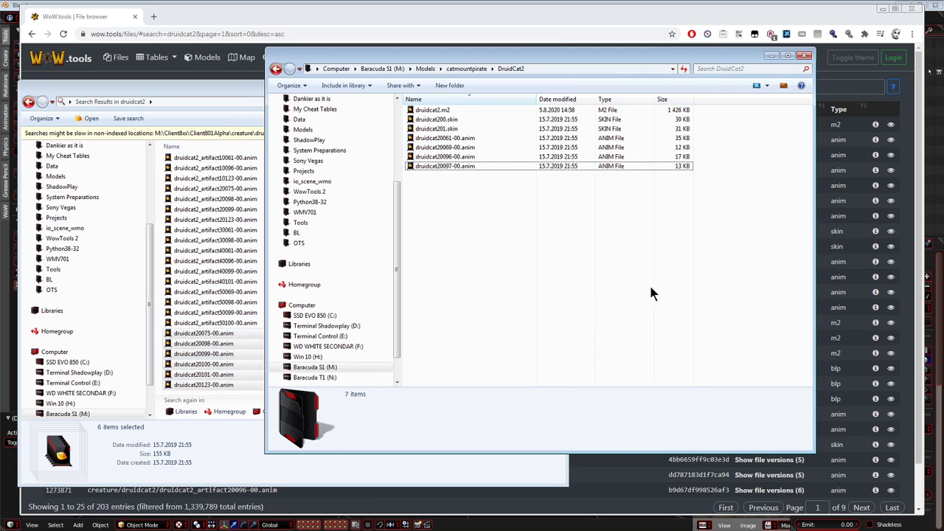
key("ctrl+v")
left_click(228, 94)
scroll(237, 305, "up", 10)
scroll(228, 298, "down", 10)
Return to the full druidcat2 folder listing, preview the cat textures, and copy druidcat2_darkblue.blp into DruidCat2.
left_click(28, 101)
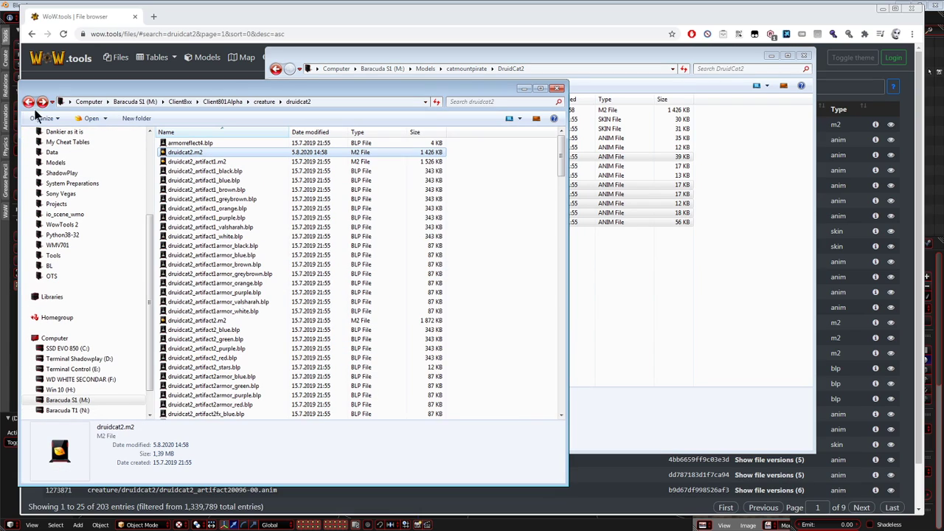
left_click(249, 320)
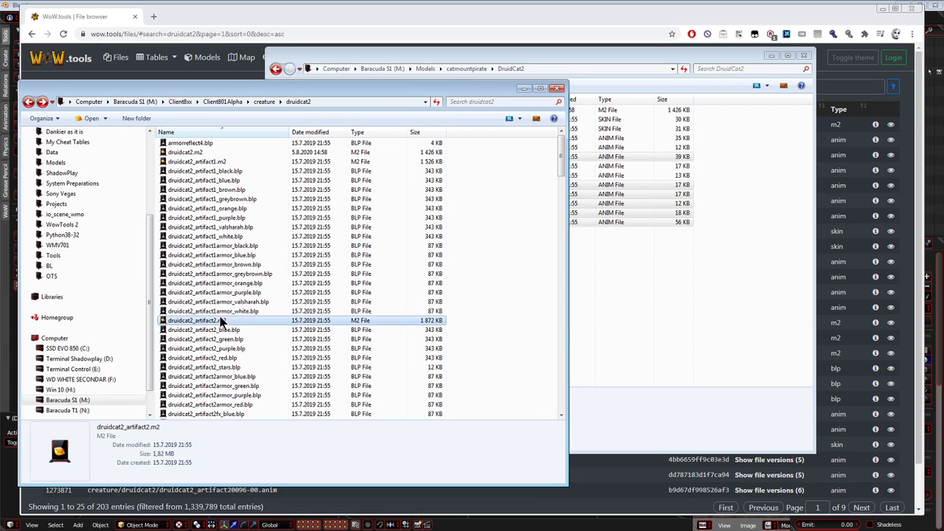
left_click(220, 171)
scroll(225, 182, "down", 20)
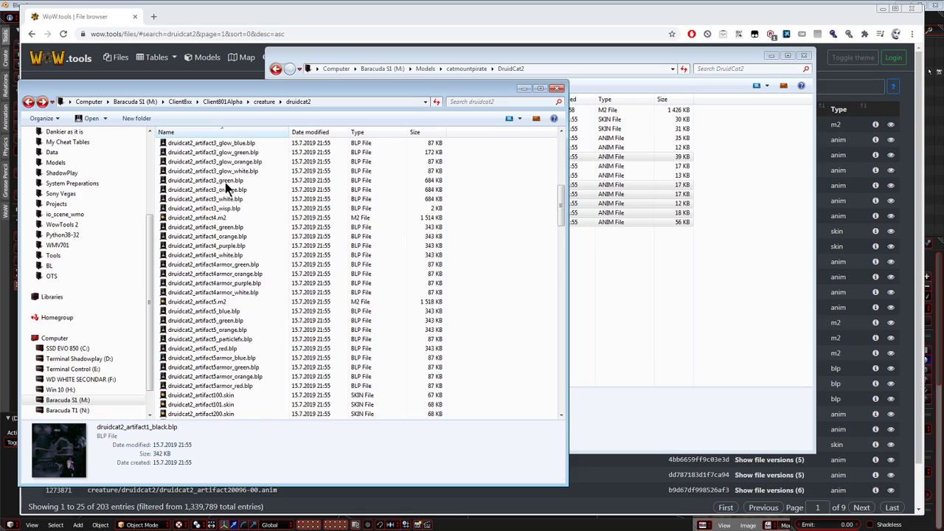
left_click(225, 237)
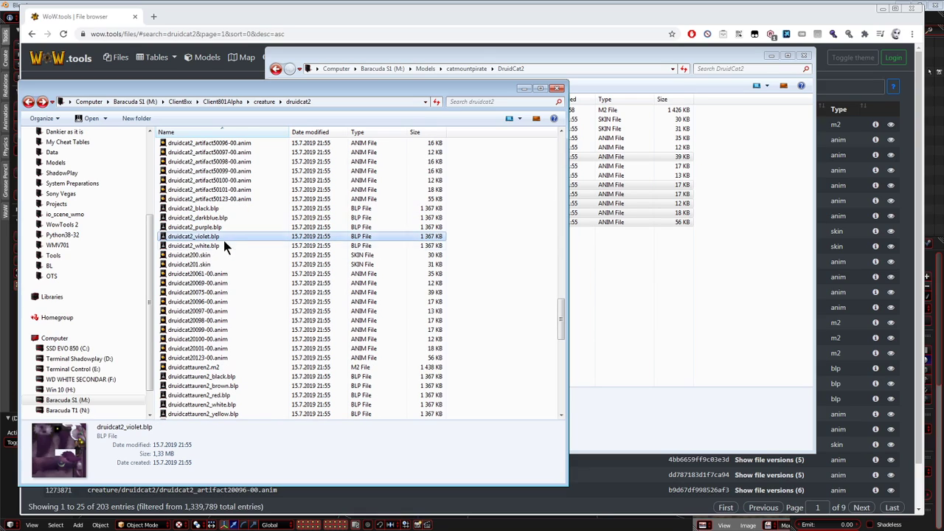
left_click(221, 244)
left_click(214, 209)
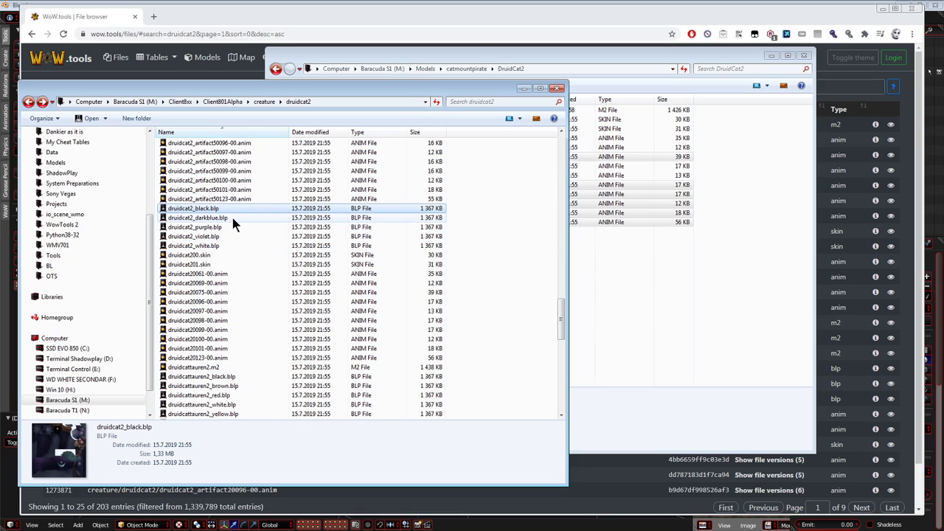
left_click(232, 217)
left_click(581, 242)
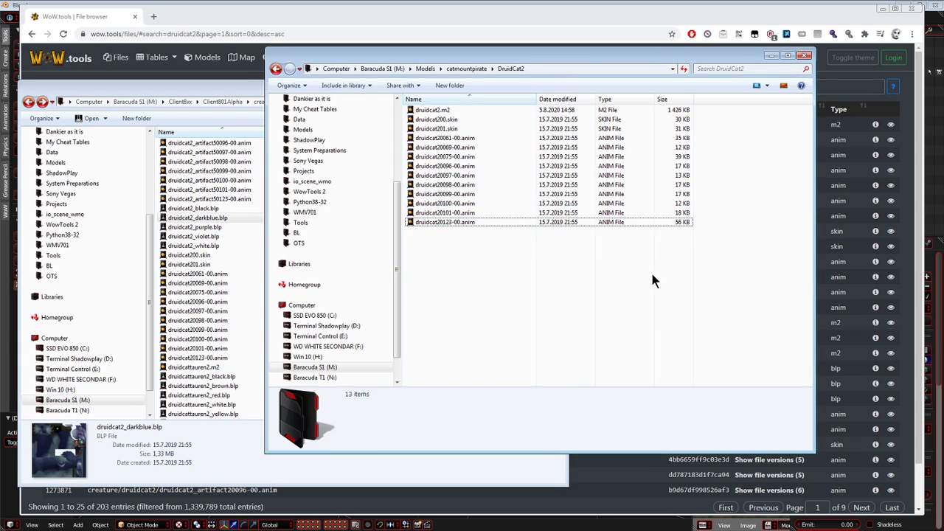
key("ctrl+v")
Minimize the client folder window and convert druidcat2_darkblue.blp to PNG by running blptopng_d.cmd from the DruidCat2 folder.
left_click(233, 262)
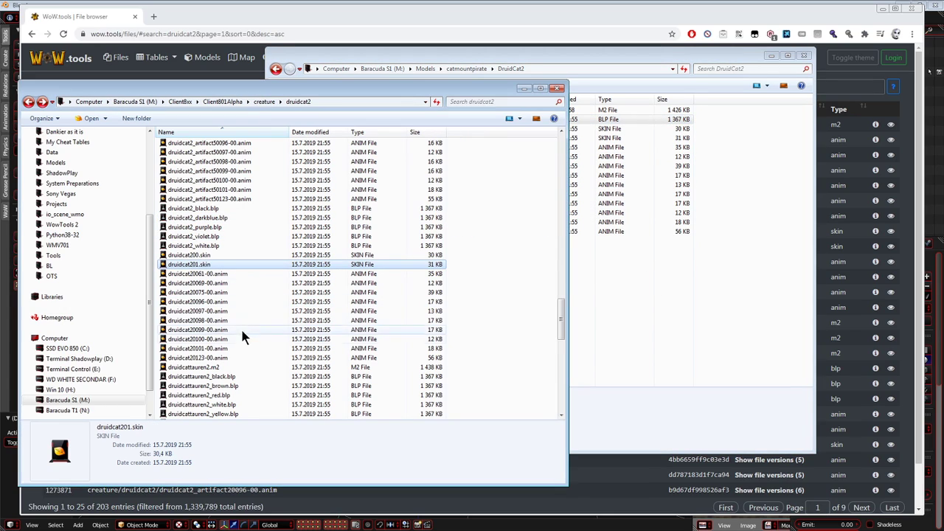
scroll(221, 284, "down", 13)
scroll(220, 287, "down", 4)
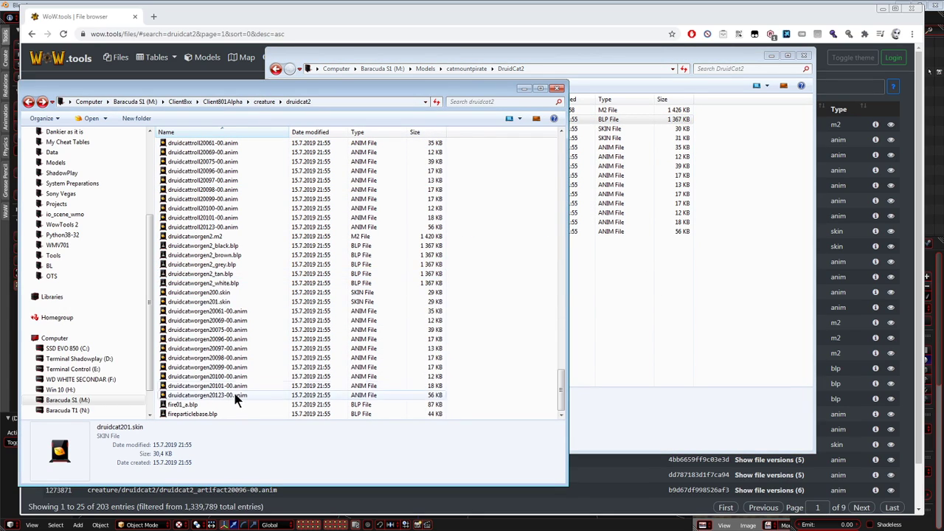
left_click(524, 88)
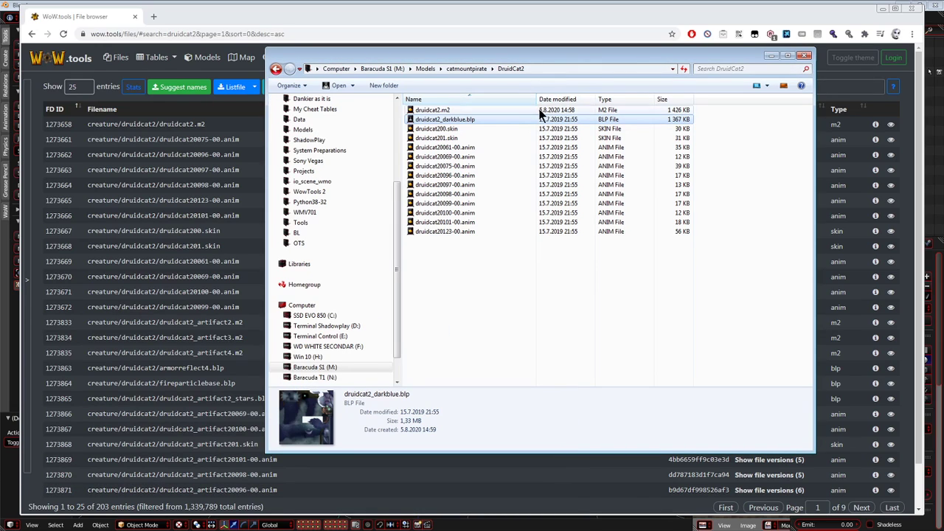
left_click(587, 69)
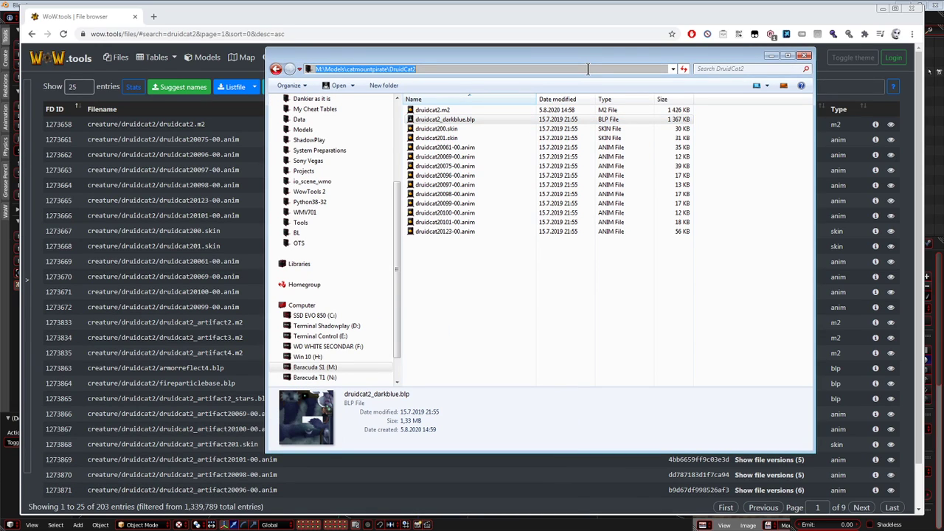
type("blptopng_d.cmd")
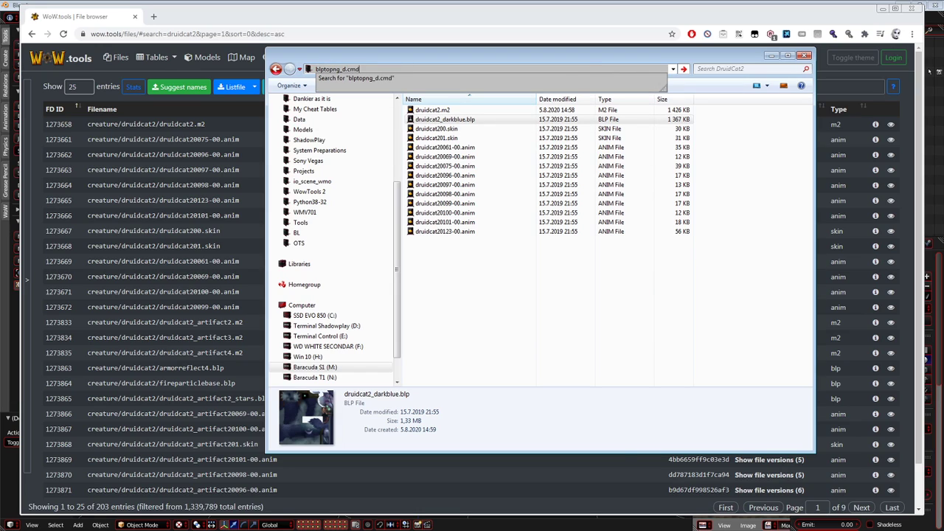
key("Return")
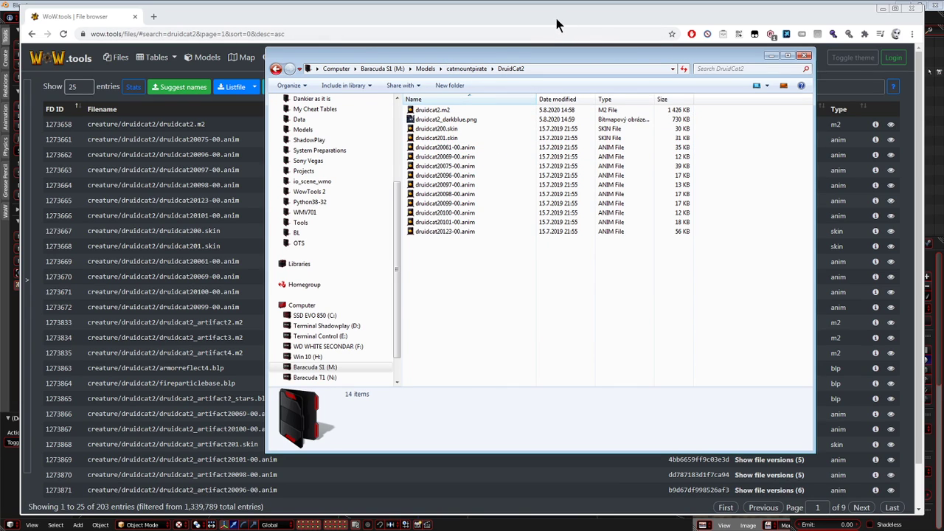
Close the WoW.tools page and launch M2Mod beside the DruidCat2 folder window.
left_click(197, 138)
key("ctrl+w")
left_click_drag(522, 53, 509, 52)
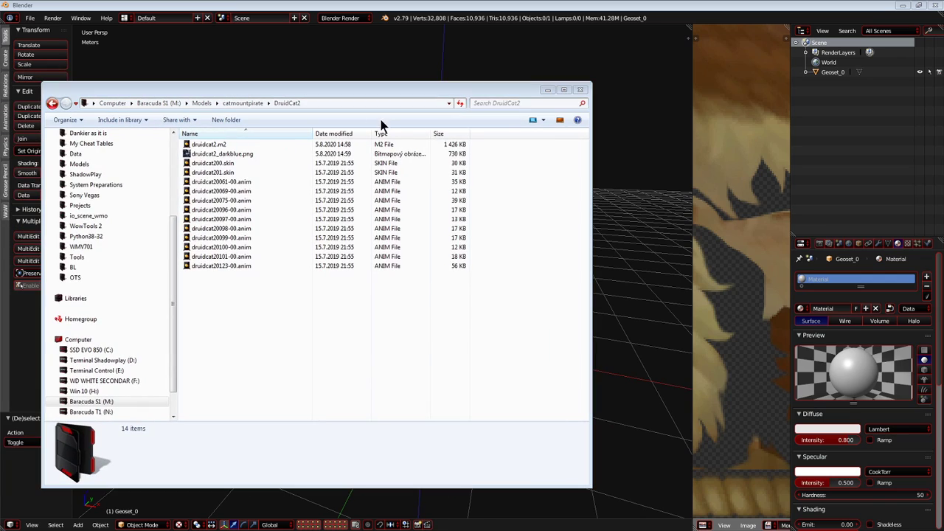
key("ctrl+alt+c")
left_click(451, 287)
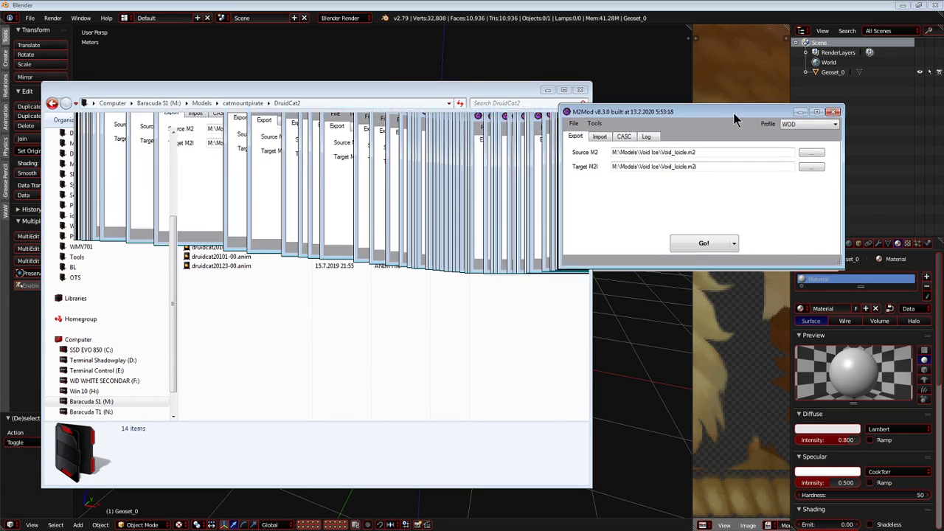
Open druidcat2.m2 in 010 Editor, check its header bytes, and close the editor.
double_click(228, 143)
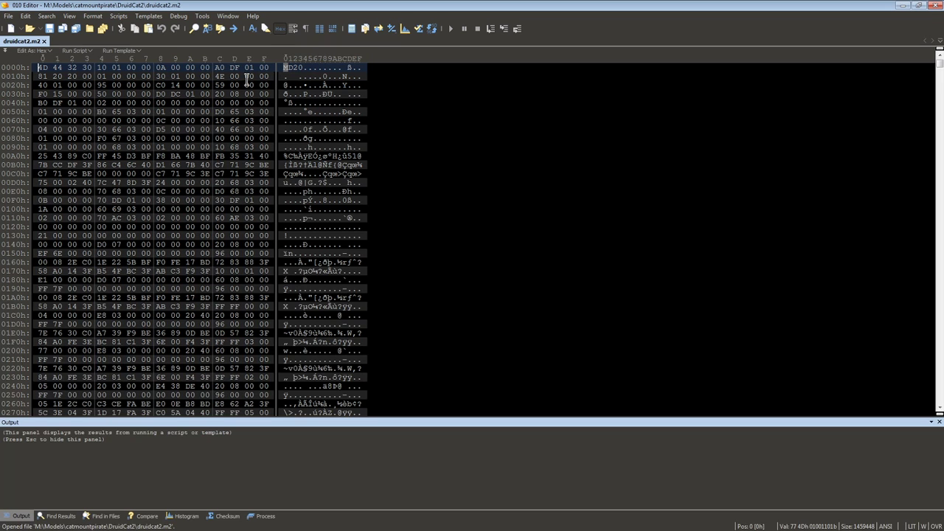
left_click(145, 76)
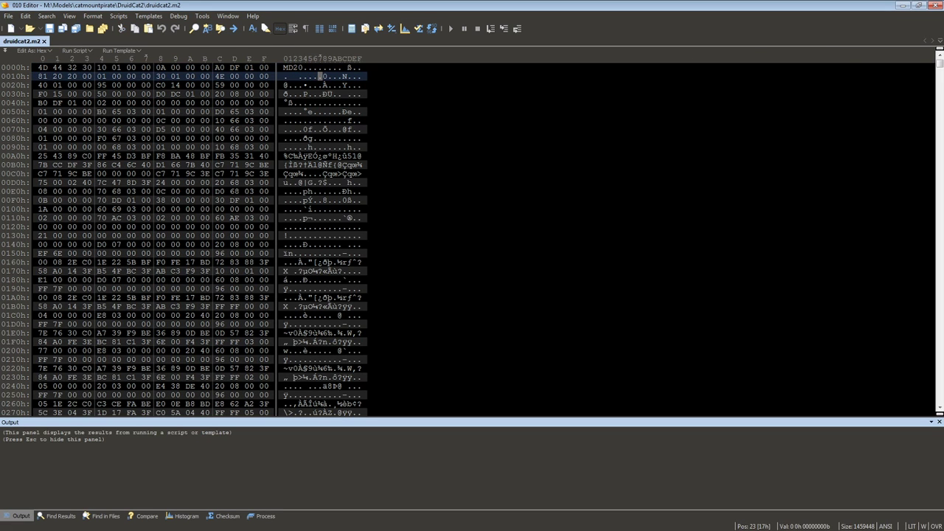
left_click(937, 5)
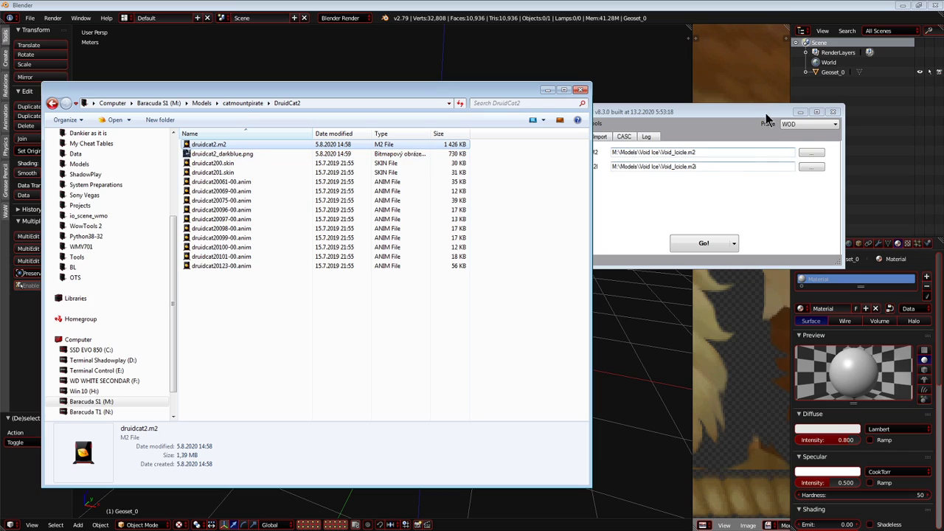
Choose druidcat2.m2 from the catmountpirate\DruidCat2 folder as M2Mod's source file and export it to M2I.
left_click(344, 104)
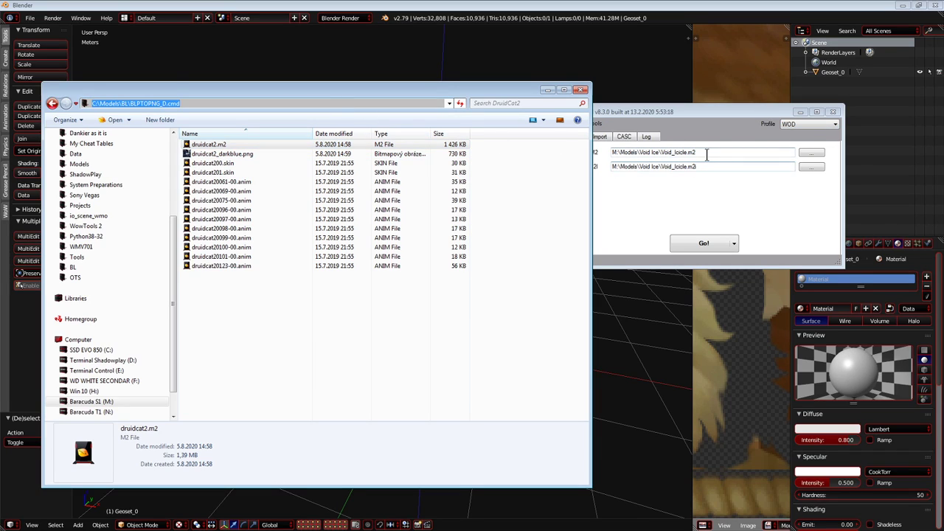
key("BackSpace")
key("Return")
left_click(342, 105)
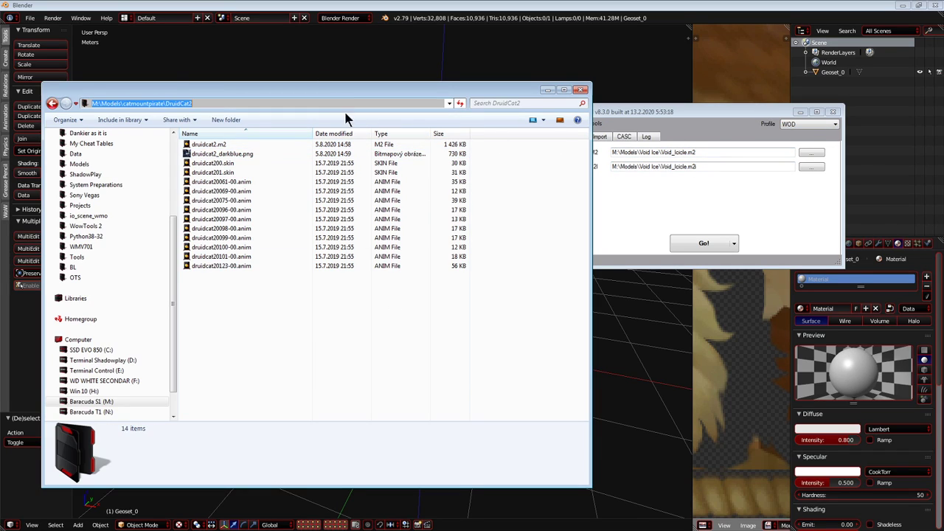
left_click(711, 155)
left_click(811, 152)
key("ctrl+v")
key("Return")
double_click(726, 183)
left_click(713, 252)
Move M2Mod aside, return to Blender, and reset the 3D cursor to the scene origin.
left_click(225, 154)
left_click_drag(729, 111, 0, 144)
left_click(362, 105)
key("ctrl+c")
left_click(307, 62)
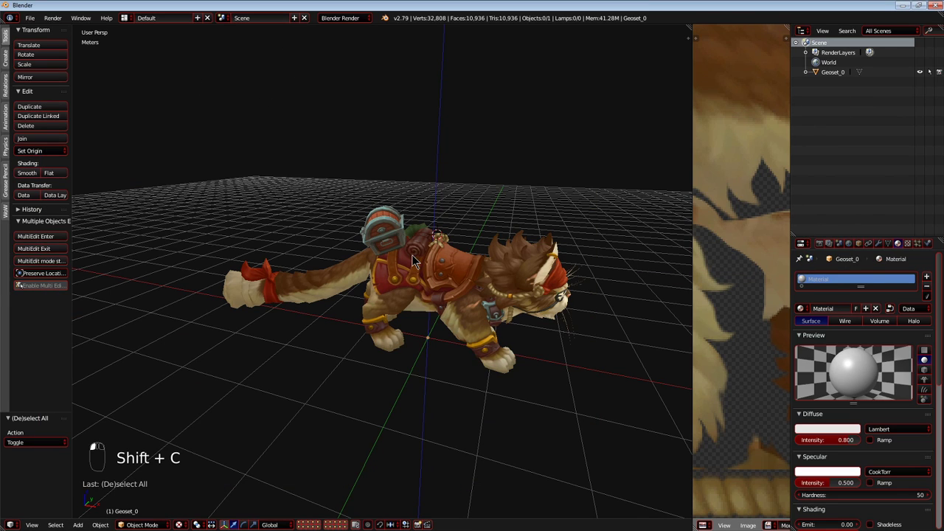
key("a")
key("shift+c")
Rename the Geoset_0 object as Cat.
double_click(829, 72)
type("Cat")
key("Return")
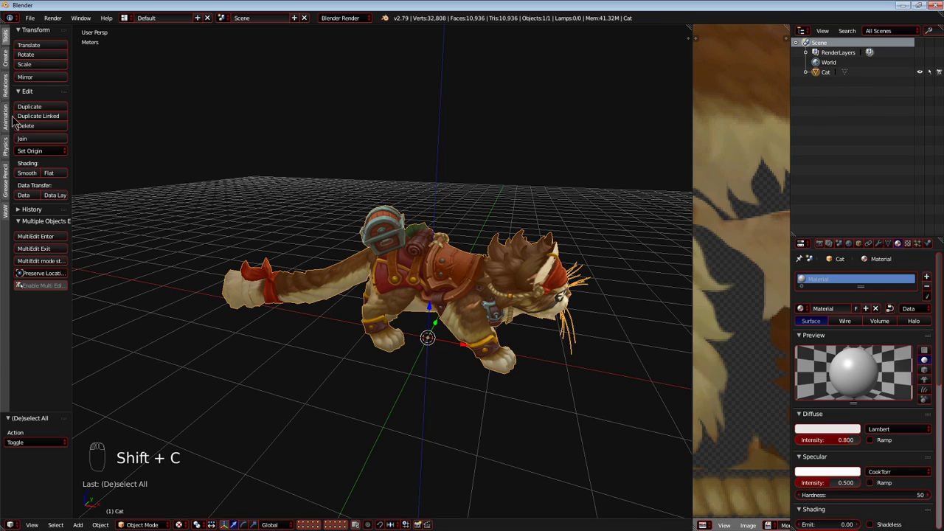
Change the cat model object's name to PirateCat.
double_click(843, 72)
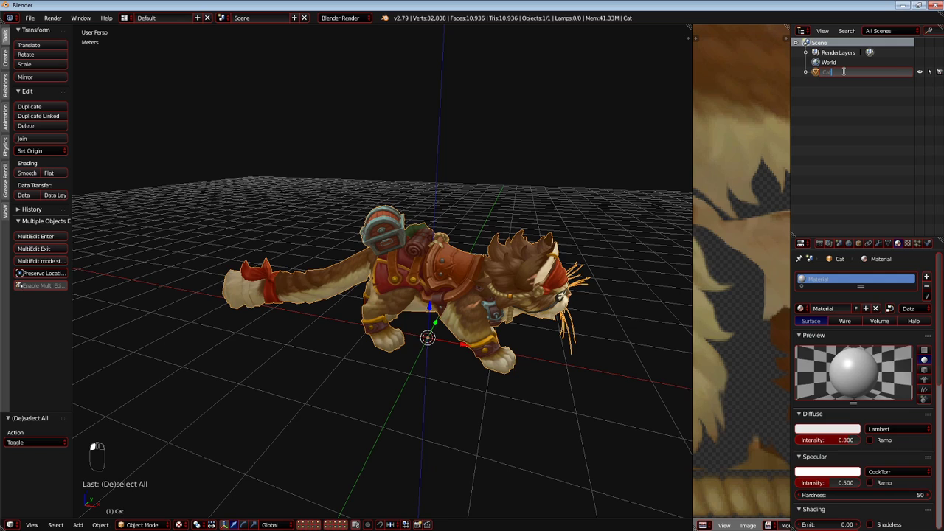
key("BackSpace")
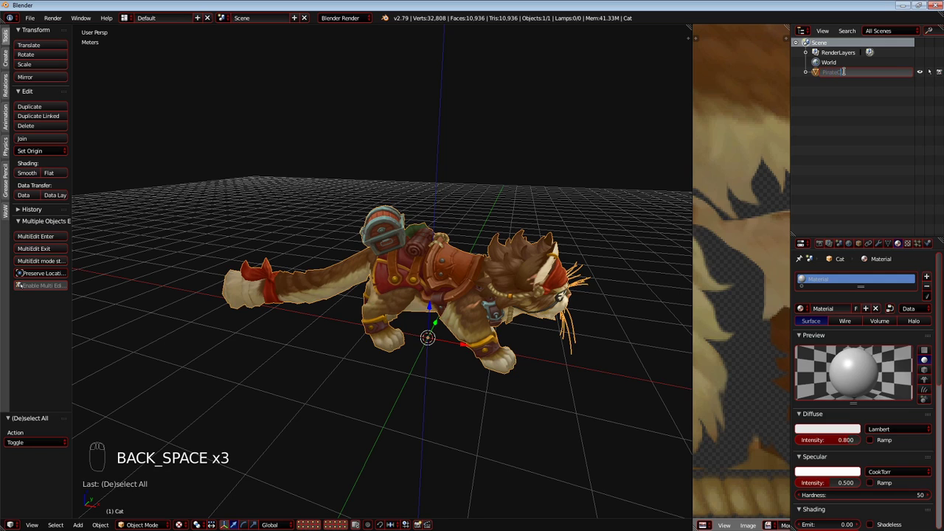
key("Return")
Import druidcat2.m2i from the M:\Models\catmountpirate\DruidCat2 folder and reset the 3D cursor to the scene origin.
left_click(30, 18)
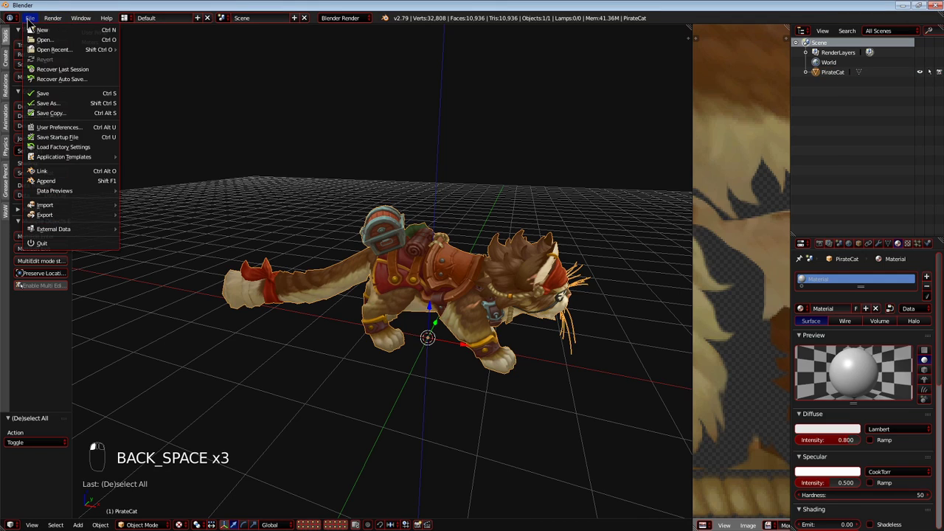
mouse_move(63, 212)
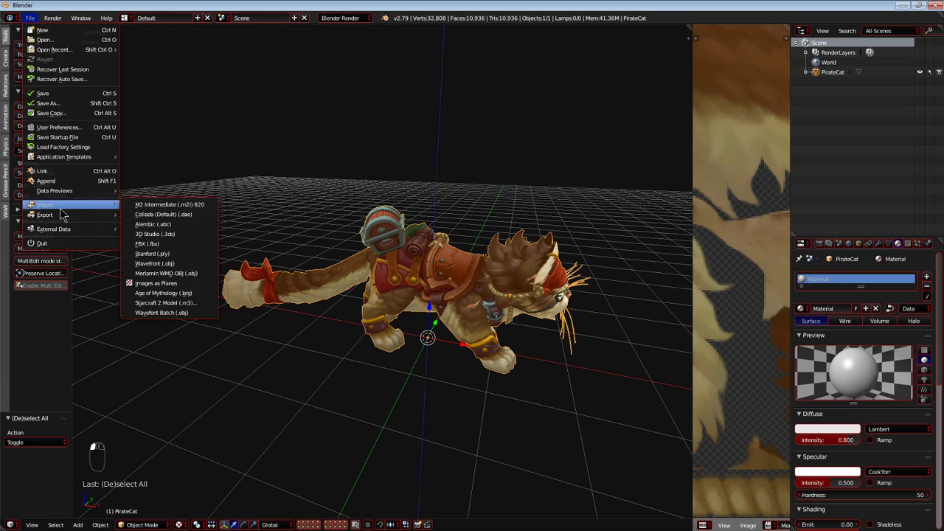
left_click(195, 207)
left_click(284, 44)
key("ctrl+v")
key("Return")
left_click(180, 77)
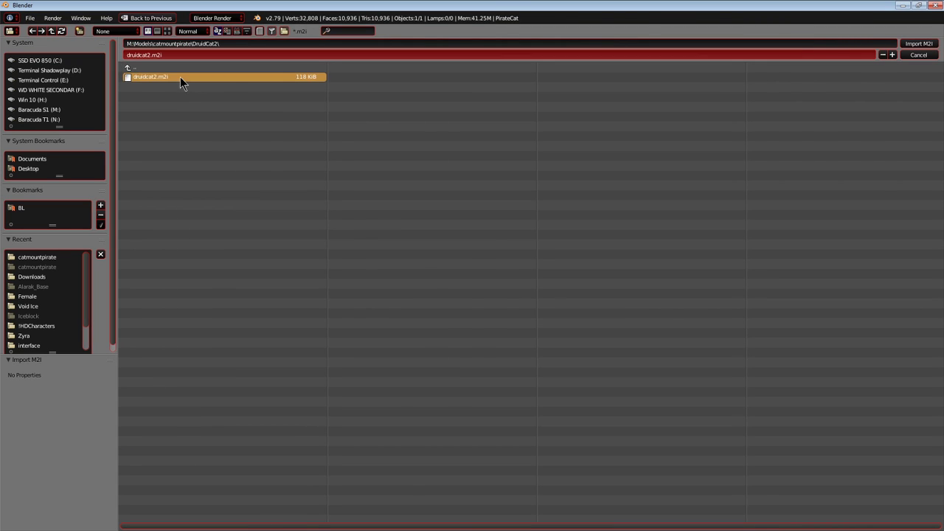
double_click(180, 77)
mouse_move(376, 286)
middle_mouse_down()
mouse_move(336, 286)
mouse_move(406, 297)
mouse_move(321, 280)
mouse_move(402, 290)
mouse_move(374, 282)
middle_mouse_up()
key("shift+c")
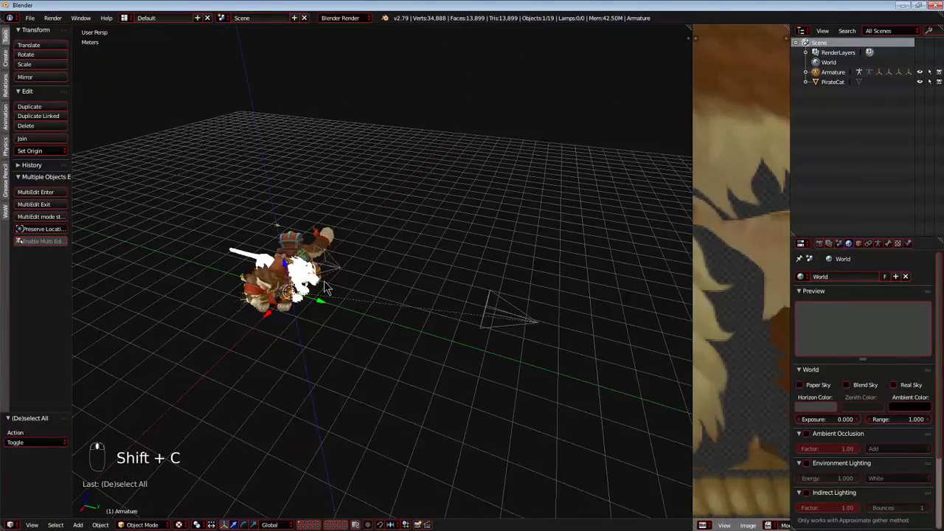
Hide the PirateCat model so that only the imported druid cat objects are shown.
right_click(277, 295)
key("h")
key("shift+c")
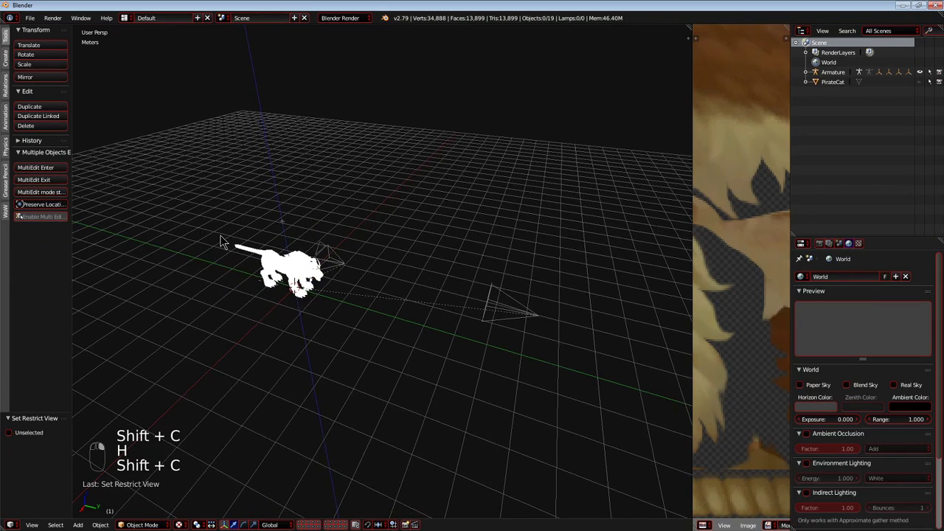
Isolate the imported attachment and camera objects with the WoW Tools and delete all of them.
left_click(7, 213)
left_click_drag(70, 182, 112, 182)
left_click(29, 165)
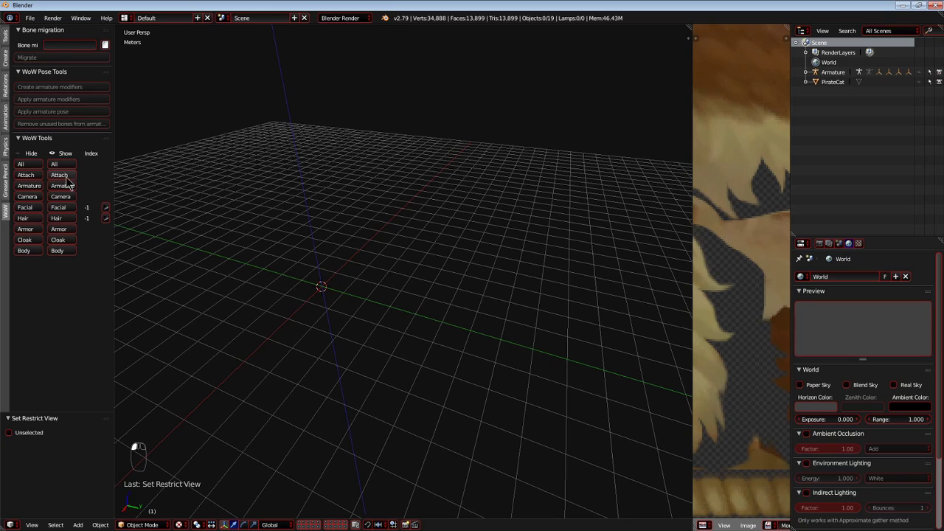
key("shift+c")
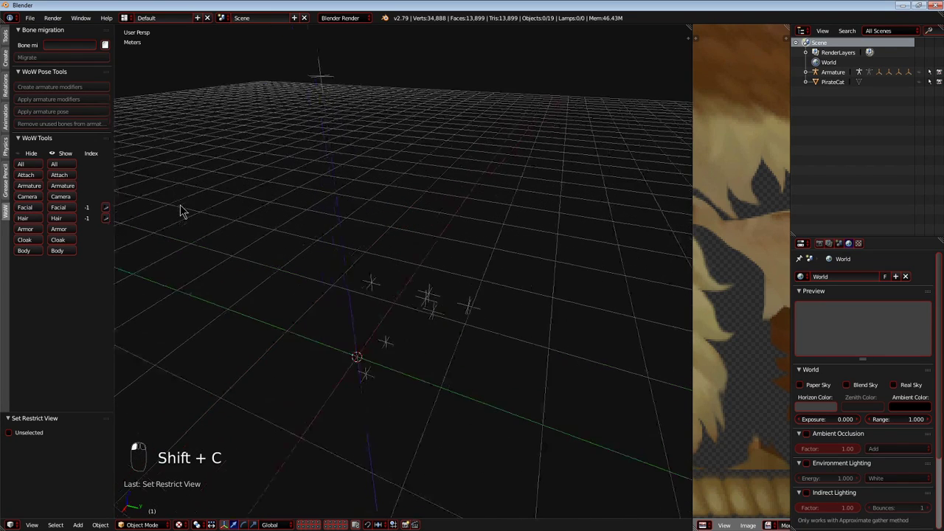
middle_click_drag(205, 232, 201, 197)
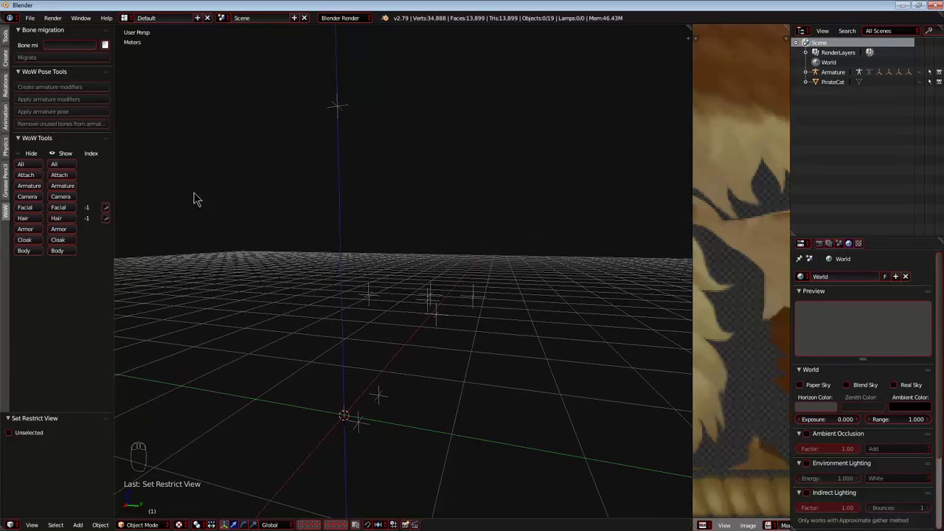
left_click(72, 196)
scroll(252, 221, "down", 4)
key("a")
key("x")
left_click(250, 229)
key("shift+c")
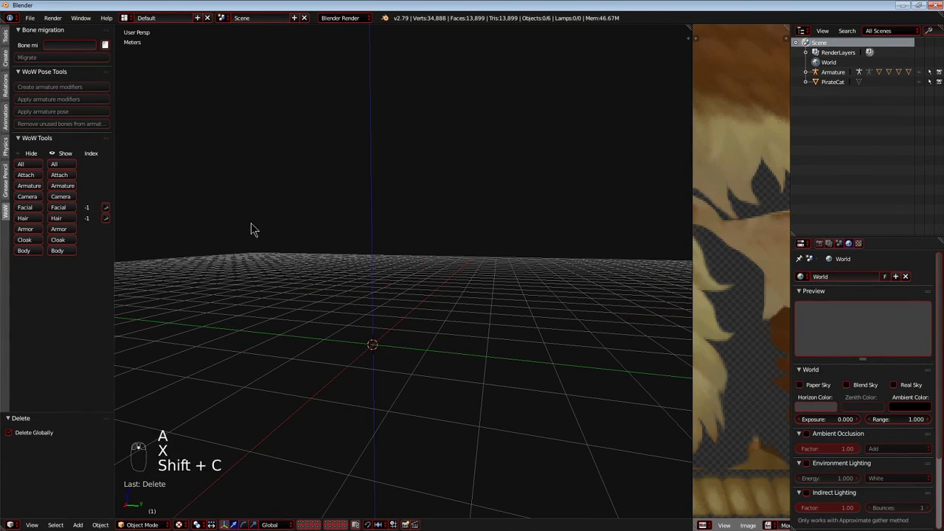
Show all hidden objects again and select the imported cat's head fur mesh beside PirateCat.
left_click(63, 165)
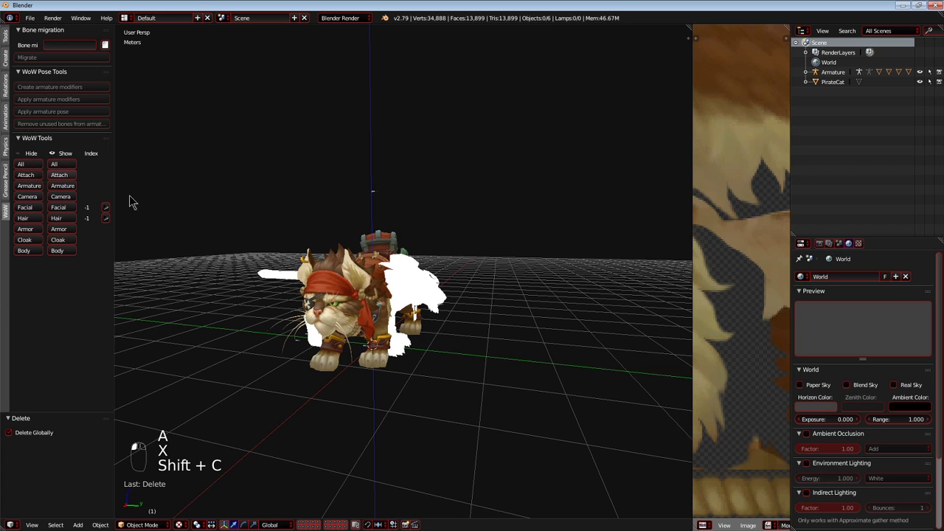
right_click(333, 272)
middle_click_drag(339, 276, 316, 288)
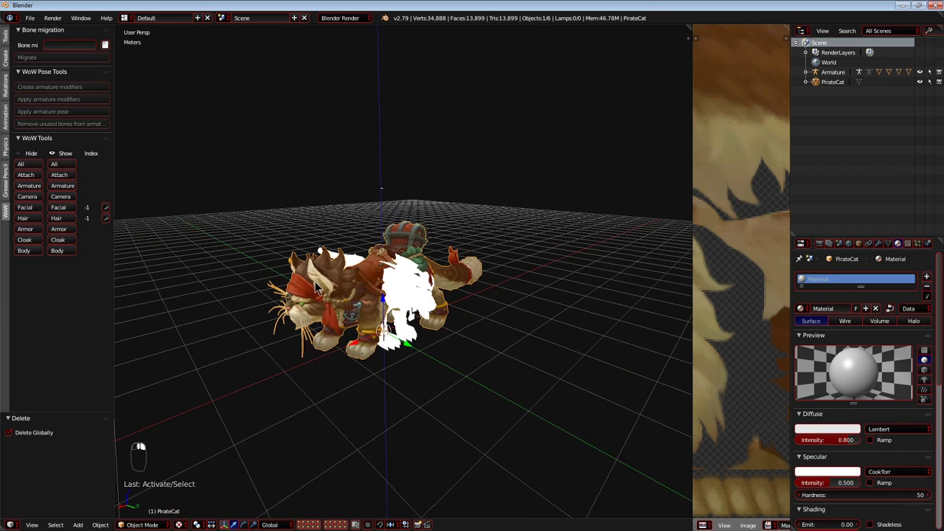
right_click(414, 296)
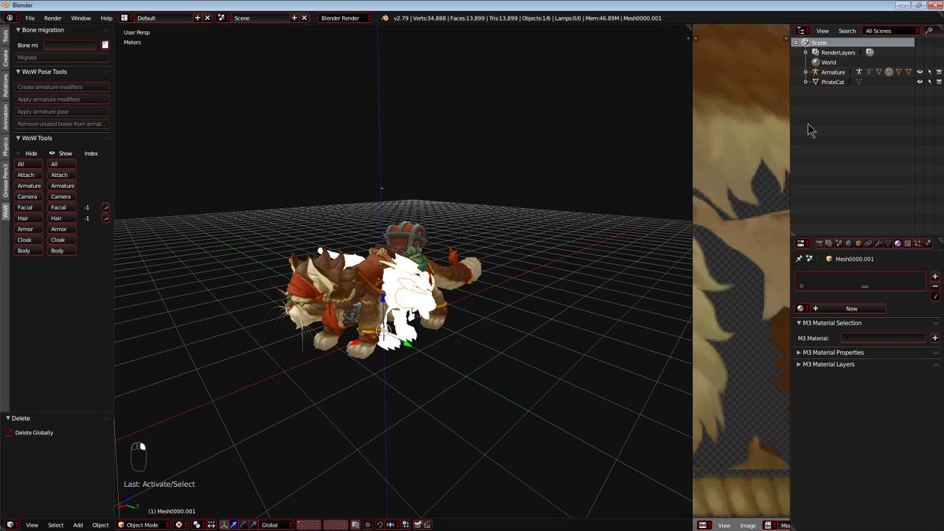
Set the Armature's bone display to Stick with X-Ray enabled.
left_click(827, 73)
scroll(856, 309, "down", 2)
scroll(855, 310, "up", 2)
left_click(858, 244)
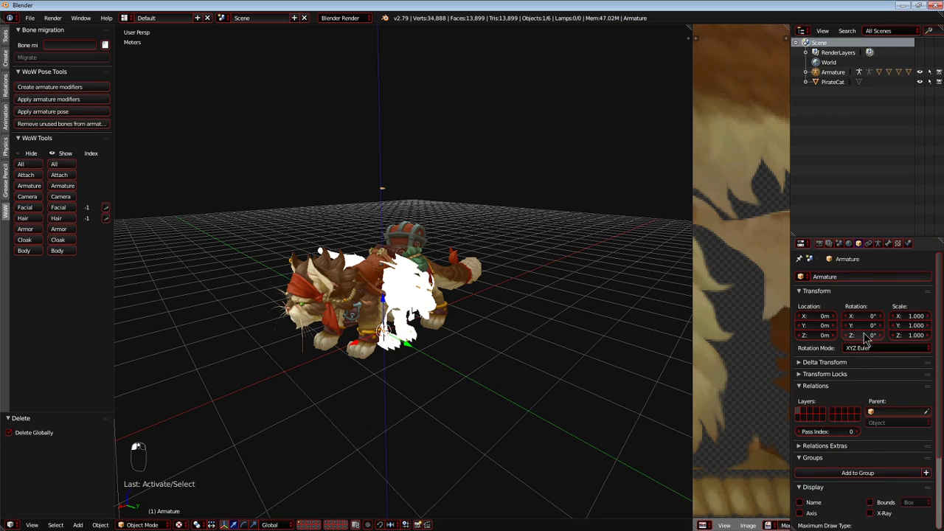
scroll(866, 338, "down", 3)
left_click(871, 417)
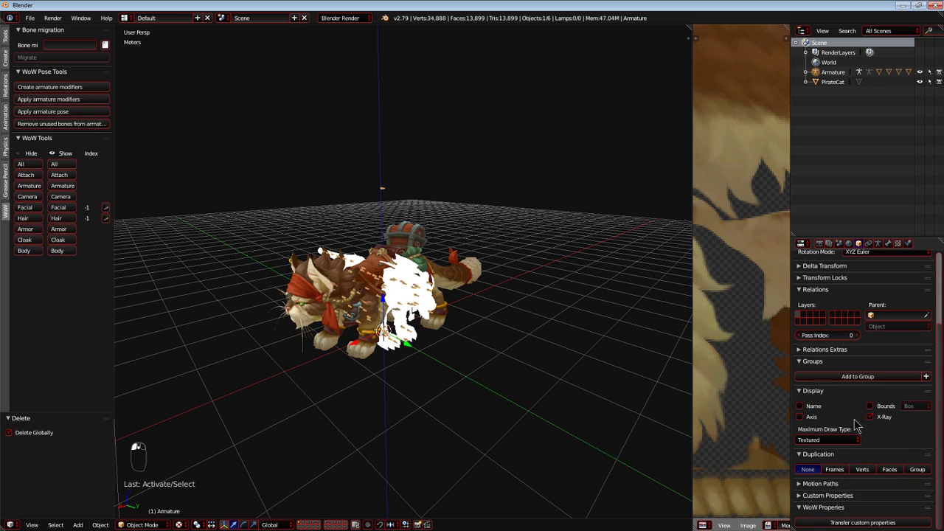
left_click(877, 243)
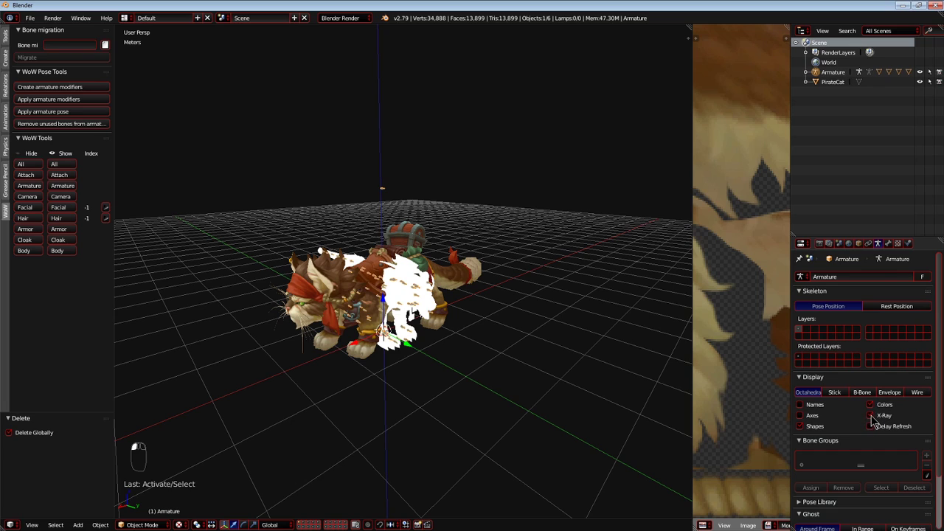
left_click(834, 392)
key("shift+c")
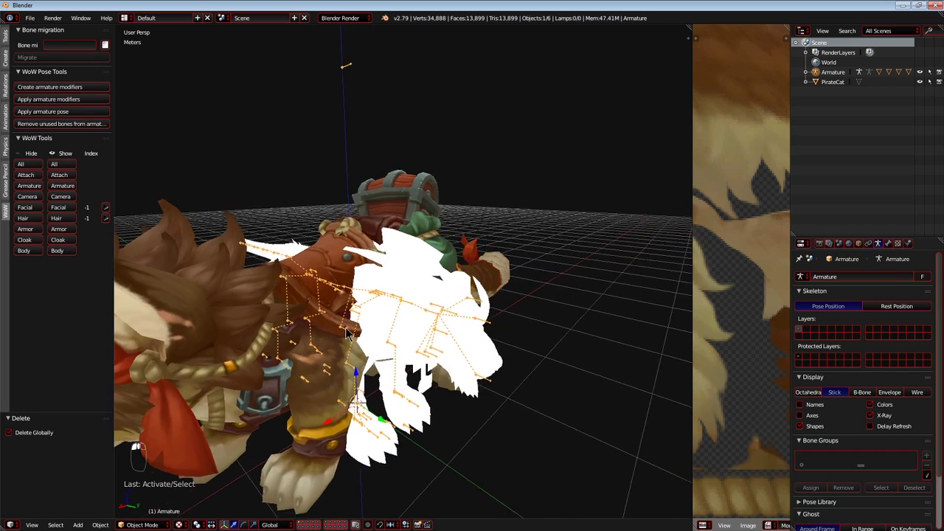
middle_click_drag(402, 341, 409, 279)
Select the PirateCat model and hide it, leaving the imported cat and its armature in view.
right_click(410, 276)
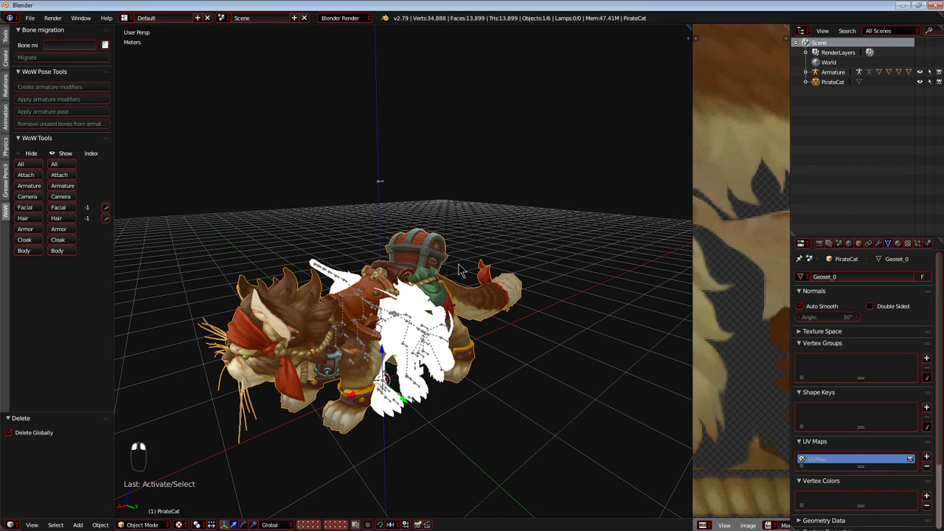
right_click(425, 326)
right_click(432, 303)
key("h")
scroll(720, 305, "down", 6)
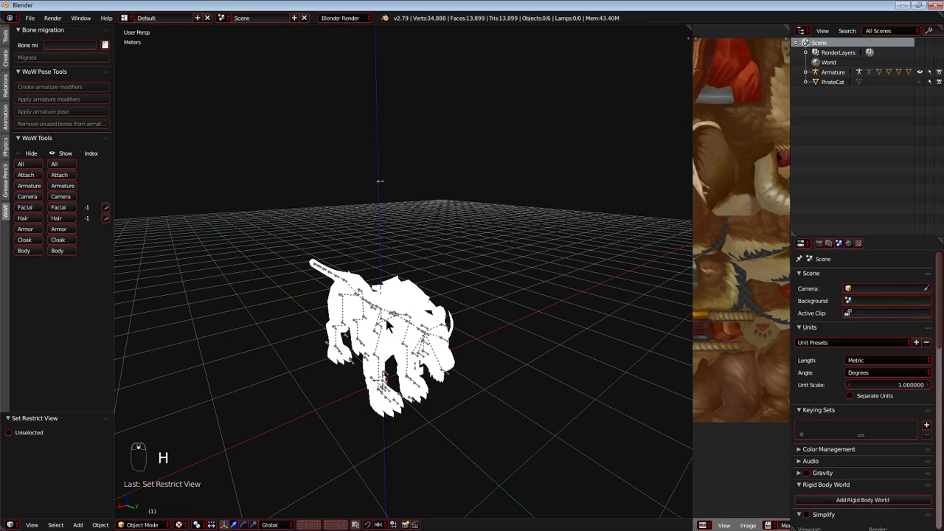
Load druidcat2_darkblue.png from the DruidCat2 folder as the texture on all faces of the Mesh0000.001 fur mesh.
key("alt+Tab")
key("alt+Tab")
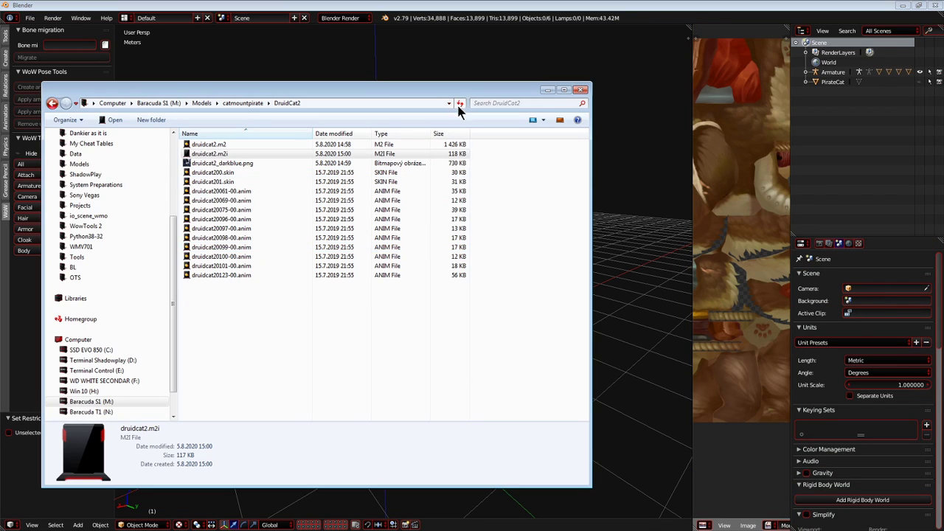
key("Tab")
key("a")
key("a")
key("Tab")
key("Tab")
key("a")
key("a")
key("a")
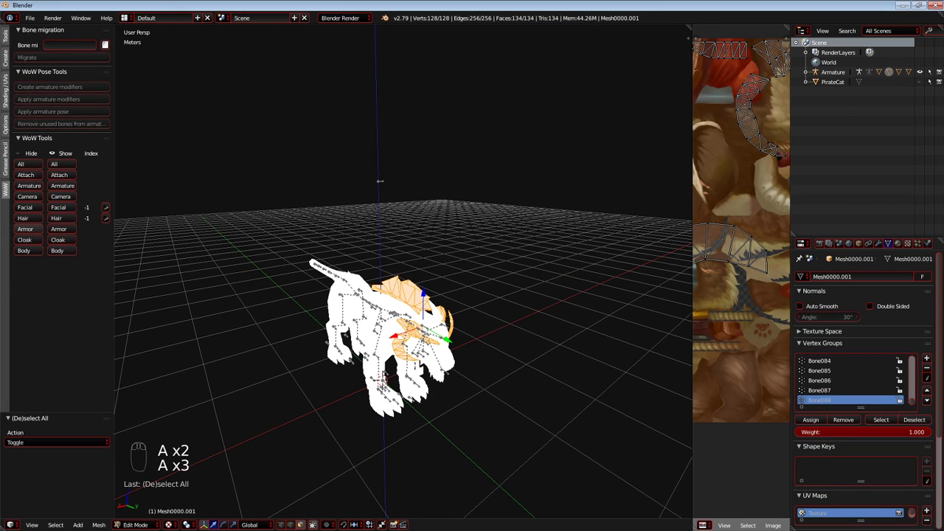
left_click_drag(723, 267, 724, 270)
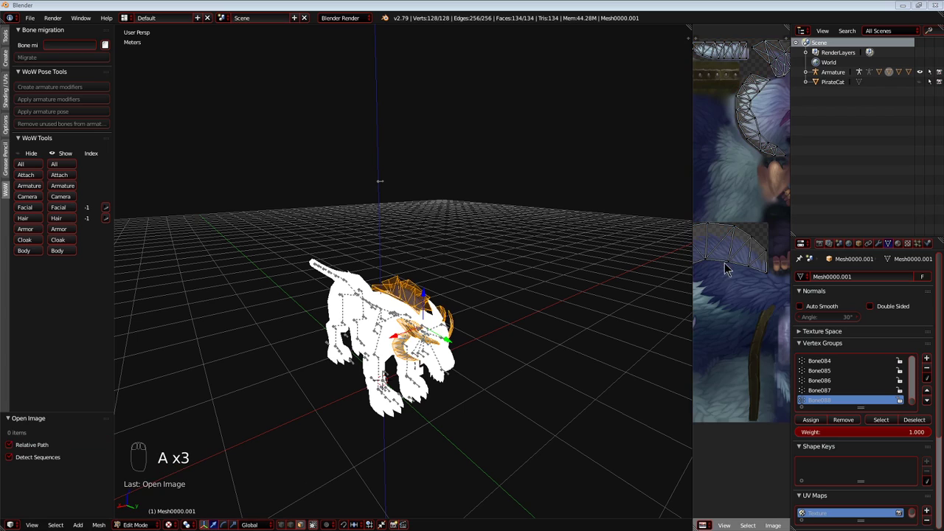
Assign the druidcat2_darkblue texture to all faces of the Mesh0000 body mesh and leave edit mode.
scroll(407, 350, "up", 3)
middle_click_drag(402, 349, 443, 342)
key("Tab")
right_click(463, 346)
key("a")
key("a")
key("Tab")
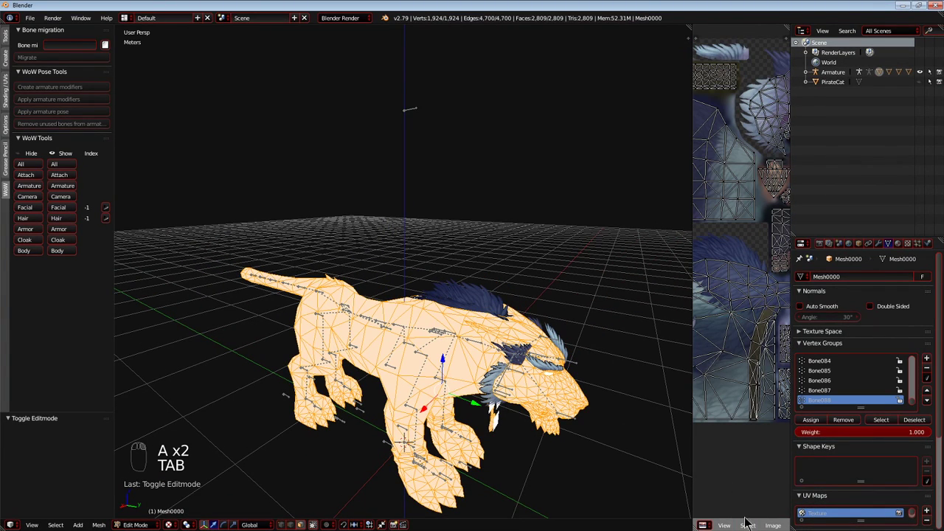
left_click_drag(692, 493, 444, 493)
left_click(566, 525)
left_click(578, 425)
key("a")
key("a")
key("shift+c")
key("Tab")
key("shift+c")
key("Tab")
Delete the white untextured planes covering the gems hanging from the cat's necklace.
key("q")
key("shift+c")
middle_click_drag(332, 380, 297, 343)
scroll(297, 344, "up", 7)
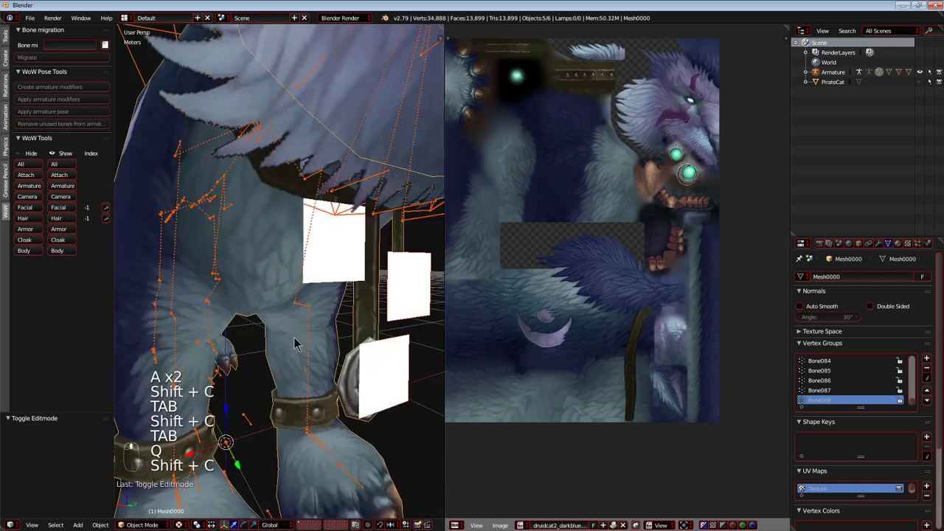
scroll(297, 342, "down", 3)
right_click(323, 314)
key("g")
right_click(350, 312)
key("x")
left_click(328, 317)
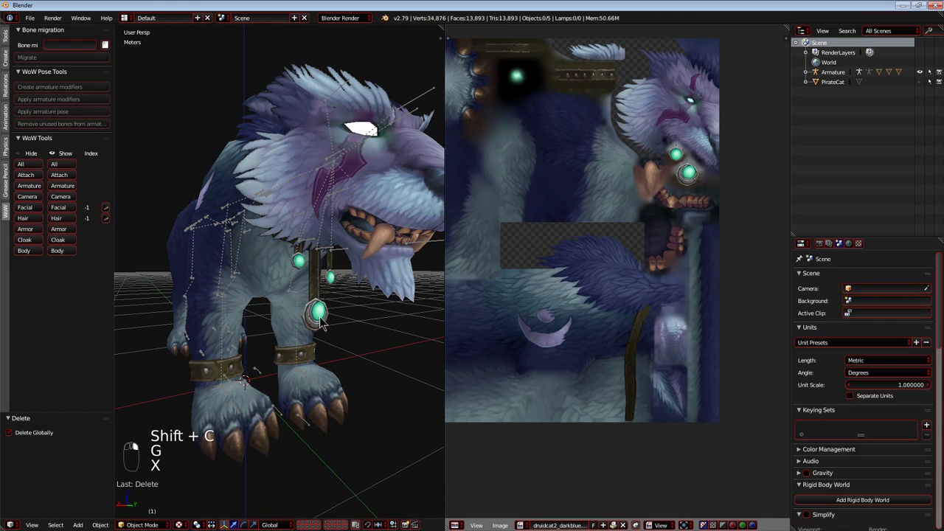
Delete the white untextured mesh over the cat's eyes.
key("shift+c")
scroll(289, 326, "up", 4)
middle_click_drag(295, 320, 280, 302)
scroll(345, 298, "up", 2)
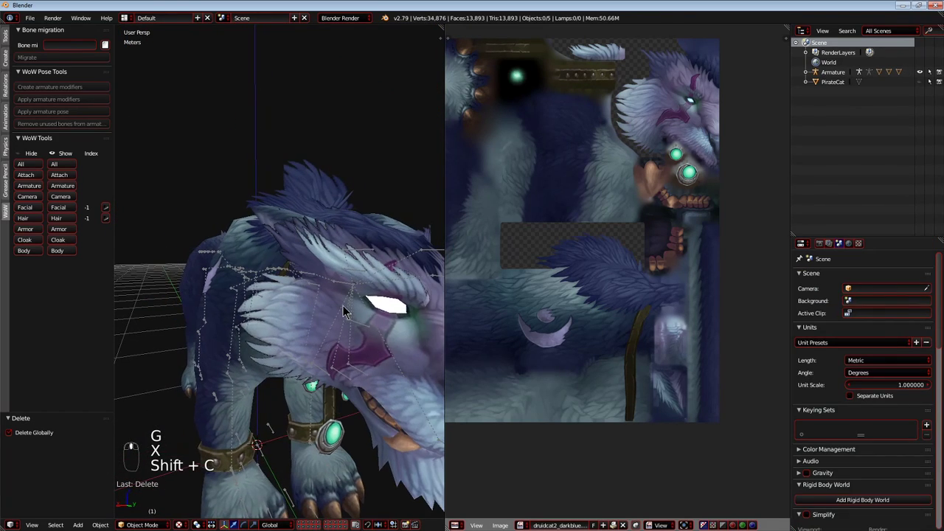
right_click(345, 299)
key("g")
right_click(366, 229)
key("x")
left_click(339, 275)
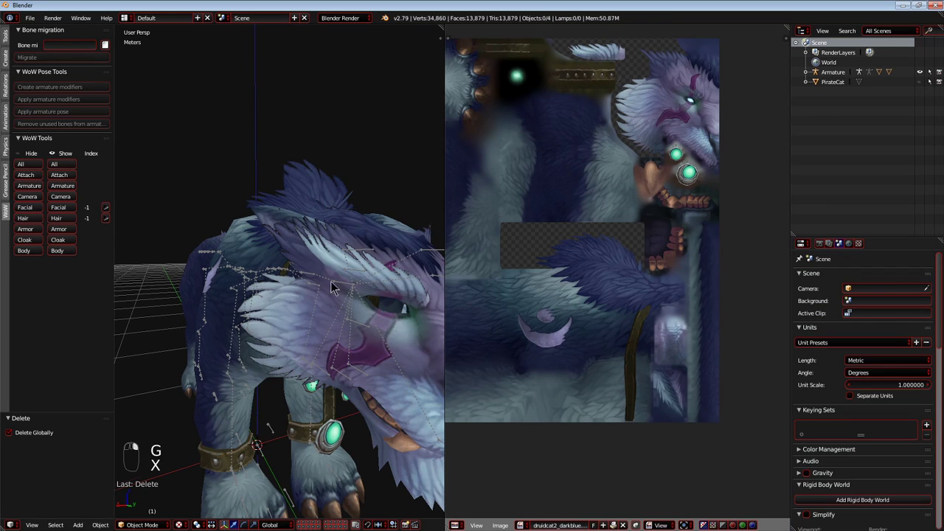
Delete the separate mane and facial fur mesh from the imported cat.
key("shift+c")
scroll(223, 303, "up", 5)
middle_click_drag(224, 302, 357, 305)
right_click(357, 305)
scroll(372, 295, "down", 3)
right_click(373, 290)
key("g")
right_click(363, 191)
key("x")
left_click(361, 188)
right_click(352, 279)
key("g")
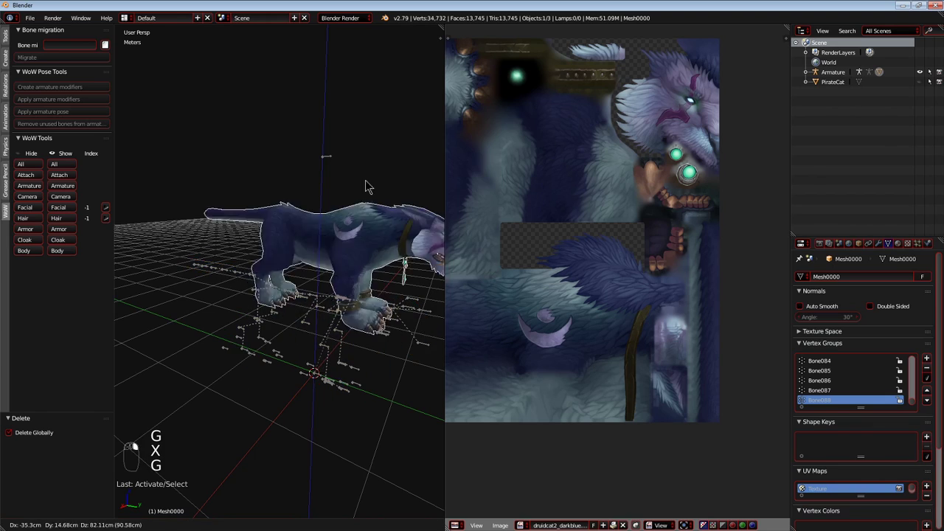
right_click(365, 272)
Enlarge the 3D view, select the Armature and remove its unused bones.
left_click_drag(445, 273, 662, 275)
key("shift+c")
key("a")
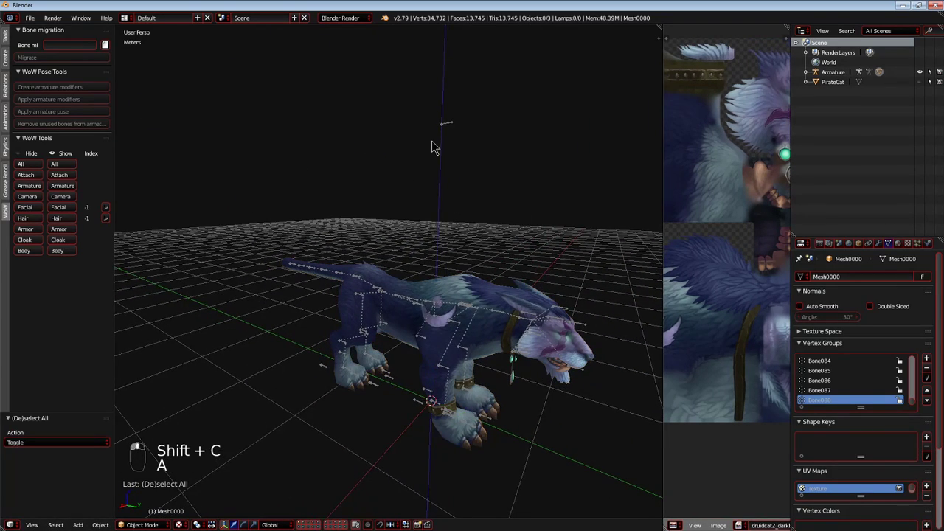
right_click(445, 125)
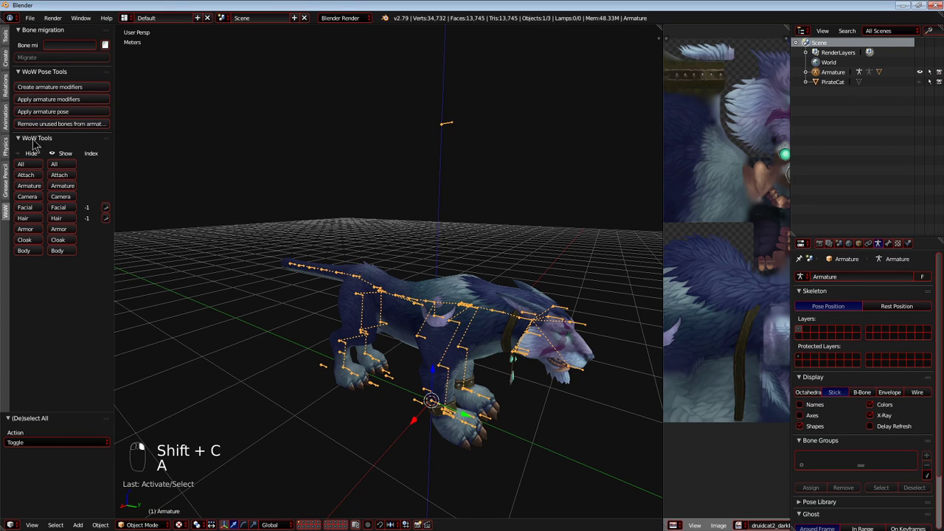
left_click(98, 124)
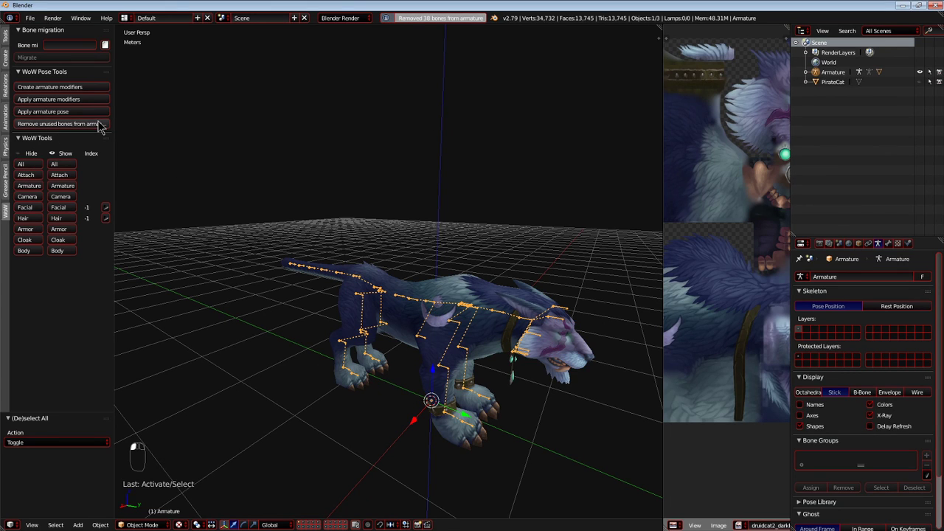
key("shift+c")
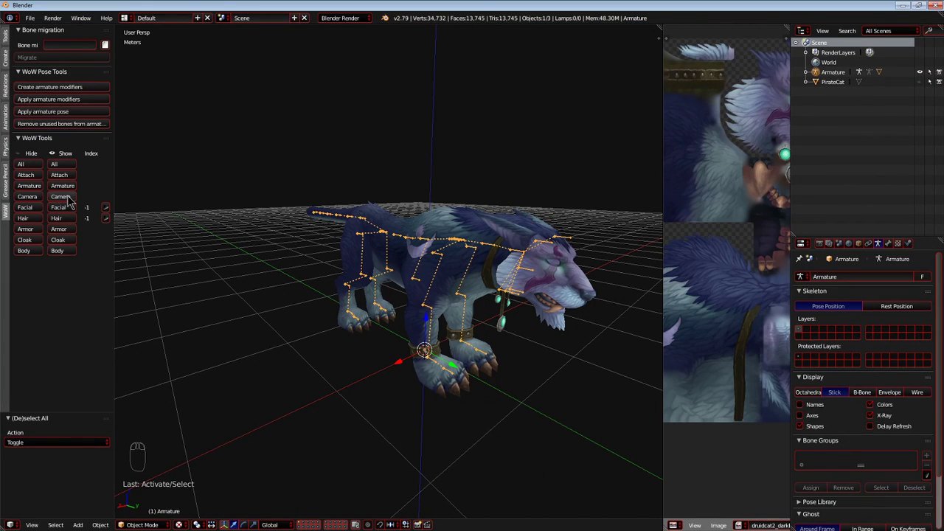
Switch to M2Mod, review the WOD profile's settings, then close them and move M2Mod aside.
key("alt+Tab")
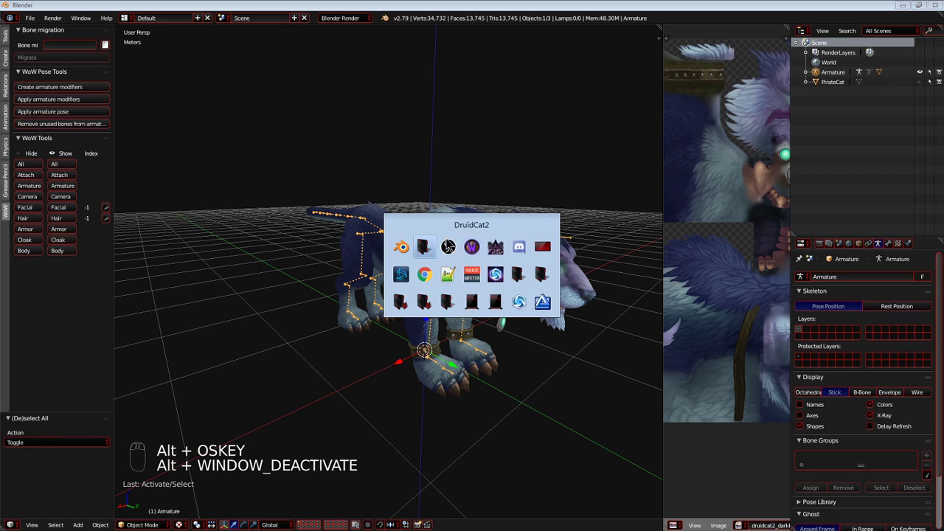
left_click(474, 248)
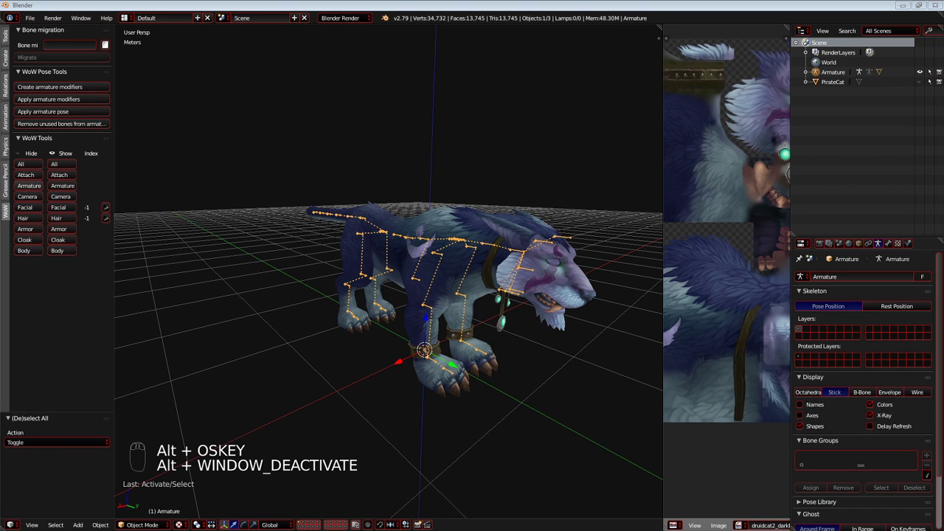
left_click_drag(0, 115, 298, 109)
left_click(373, 122)
left_click(367, 120)
left_click(157, 120)
left_click(151, 132)
left_click_drag(172, 109, 199, 252)
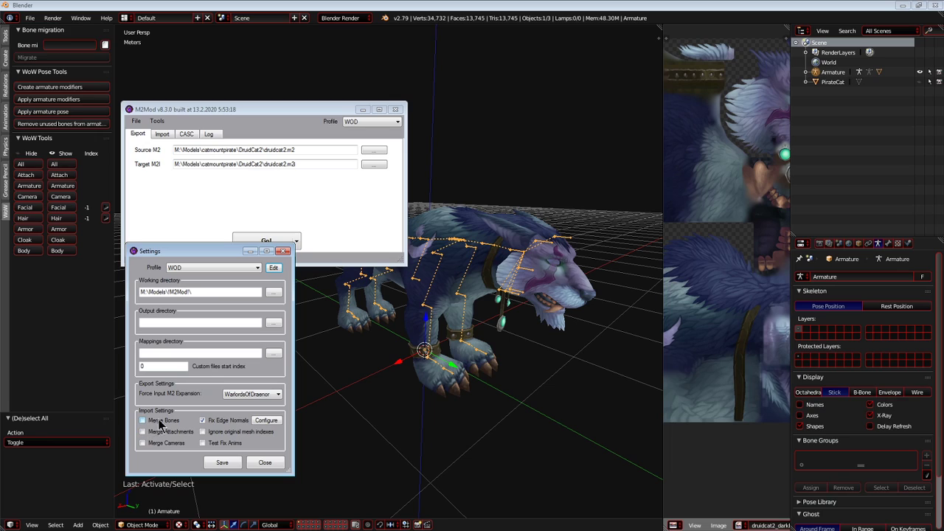
left_click(277, 463)
left_click_drag(331, 109, 0, 154)
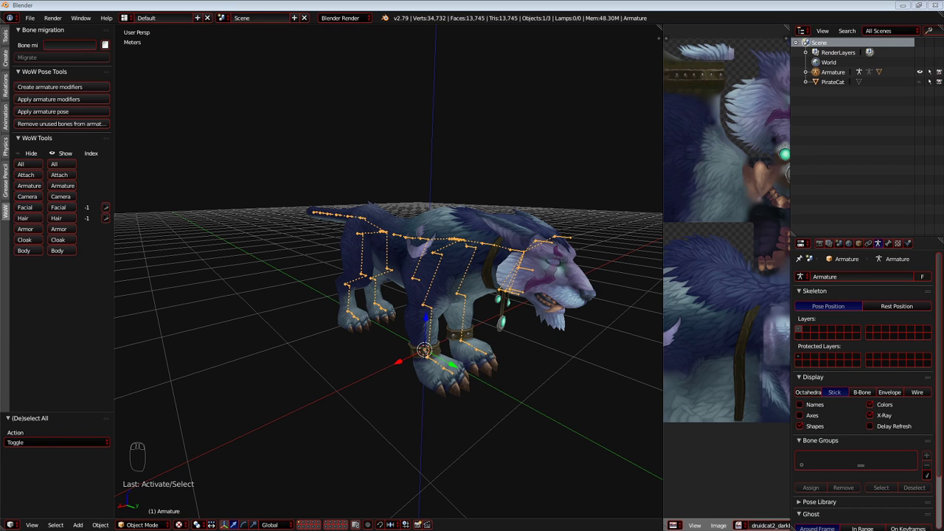
Expand the Armature's hierarchy and make Mesh0000 unselectable so that only the skeleton can be picked.
key("shift+c")
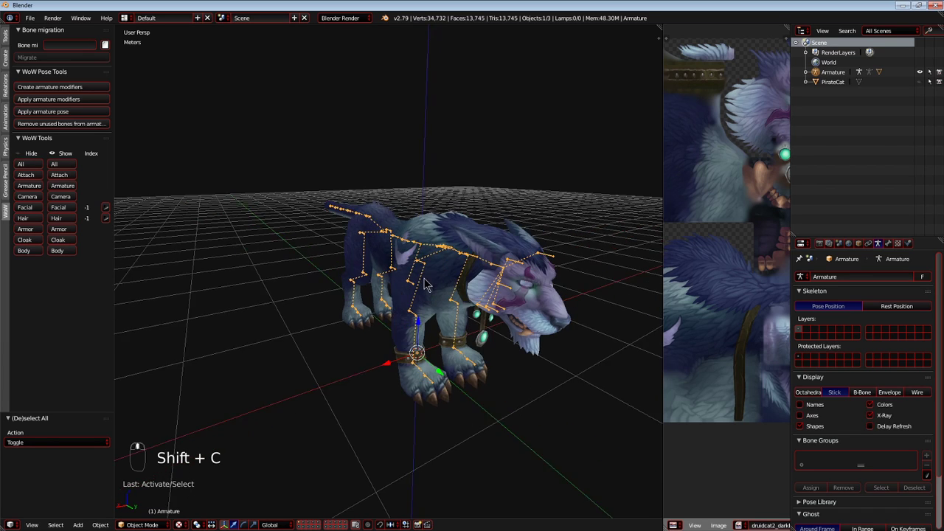
key("shift+c")
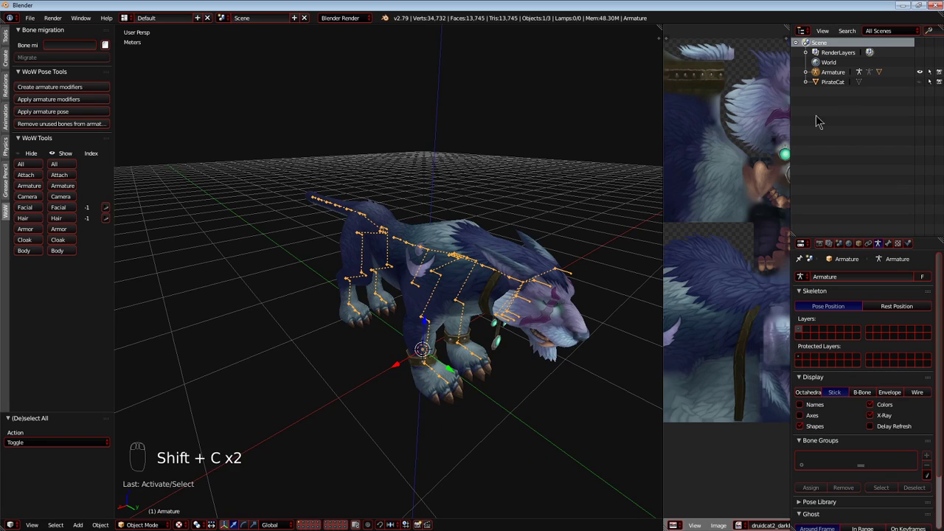
right_click(500, 253)
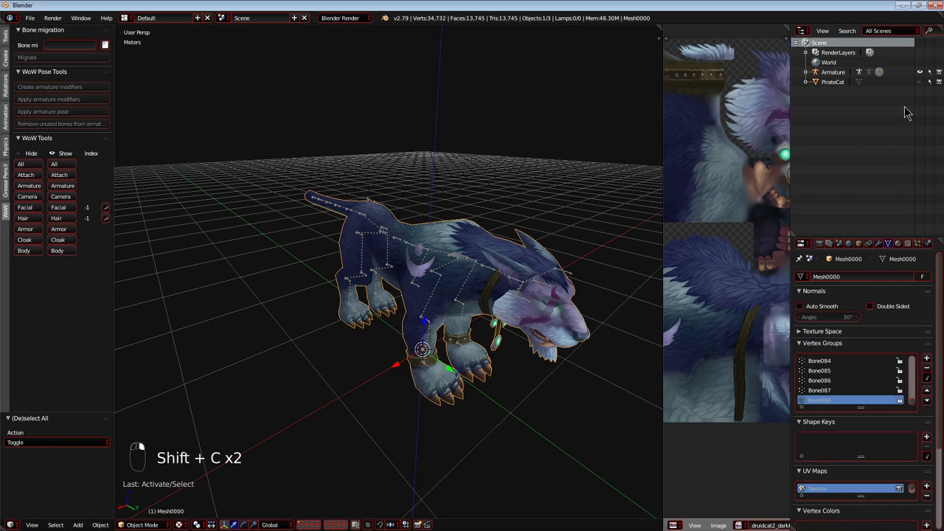
left_click(806, 72)
left_click(815, 73)
left_click(826, 104)
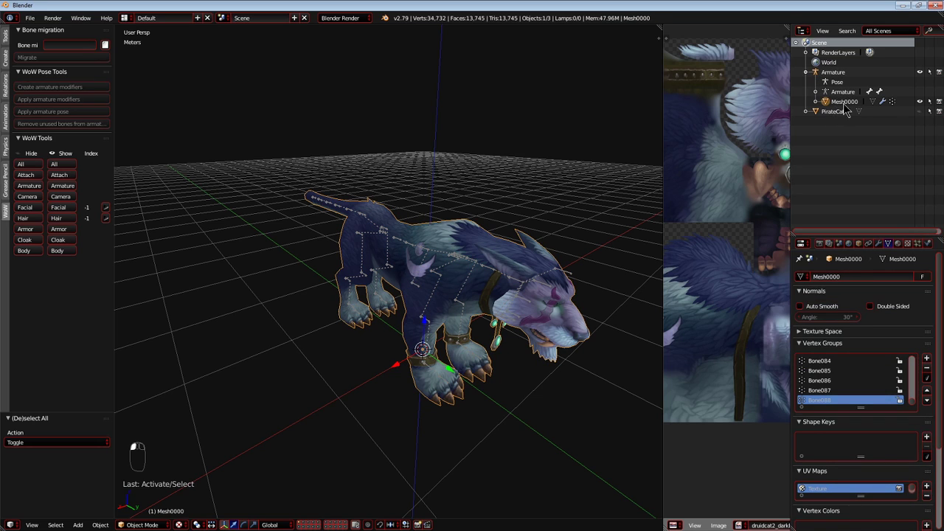
left_click(928, 103)
right_click(457, 255)
middle_click_drag(457, 254, 443, 261)
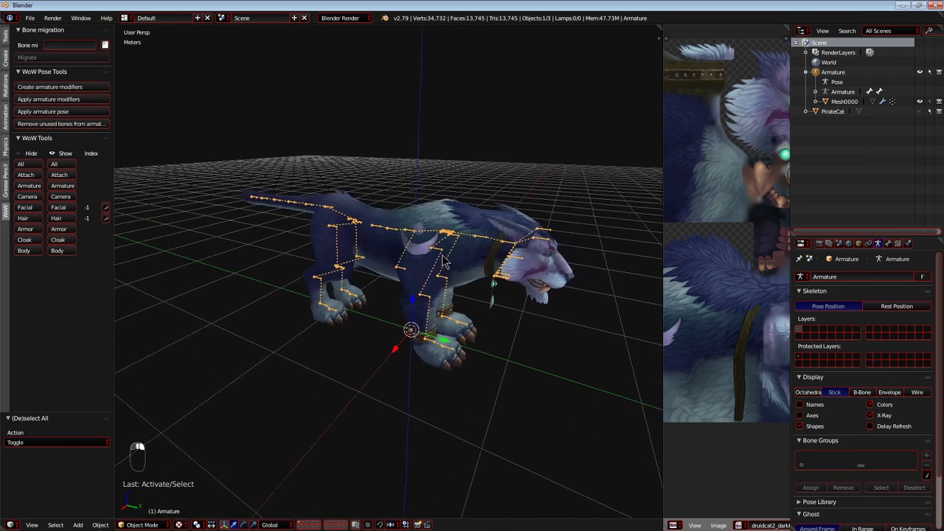
key("shift+c")
Unhide PirateCat, select it and compare its orientation with the druid cat from several sides.
left_click(918, 111)
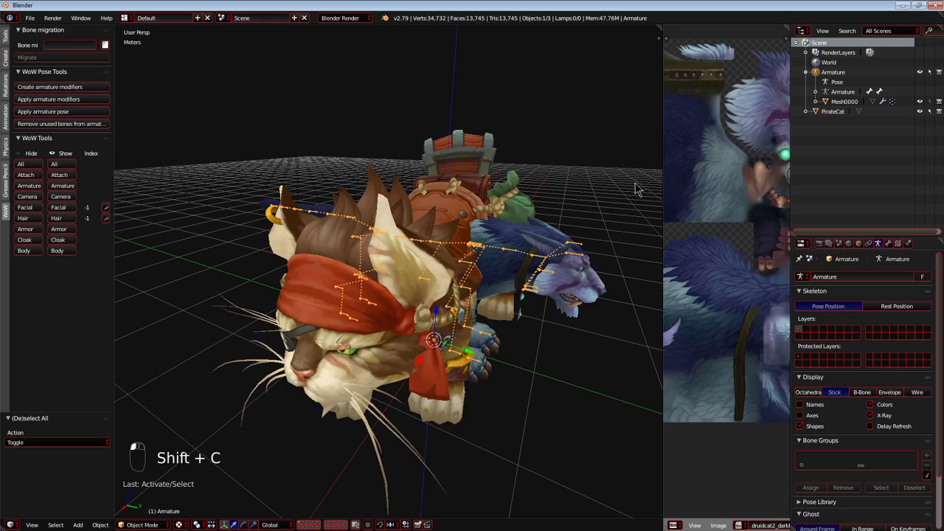
right_click(461, 210)
mouse_move(455, 210)
middle_mouse_down()
mouse_move(403, 214)
mouse_move(466, 209)
middle_mouse_up()
key("shift+c")
scroll(434, 210, "up", 3)
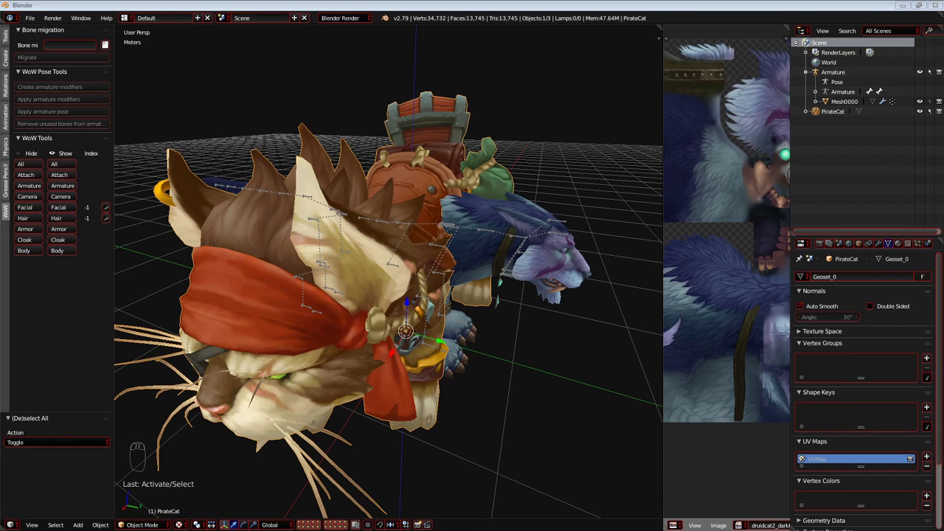
middle_click_drag(303, 309, 445, 303)
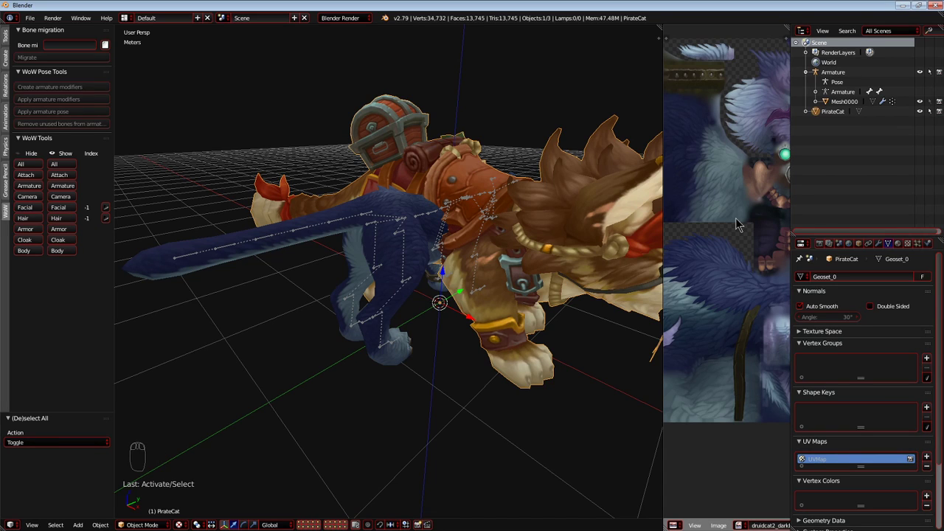
middle_click_drag(525, 315, 387, 332)
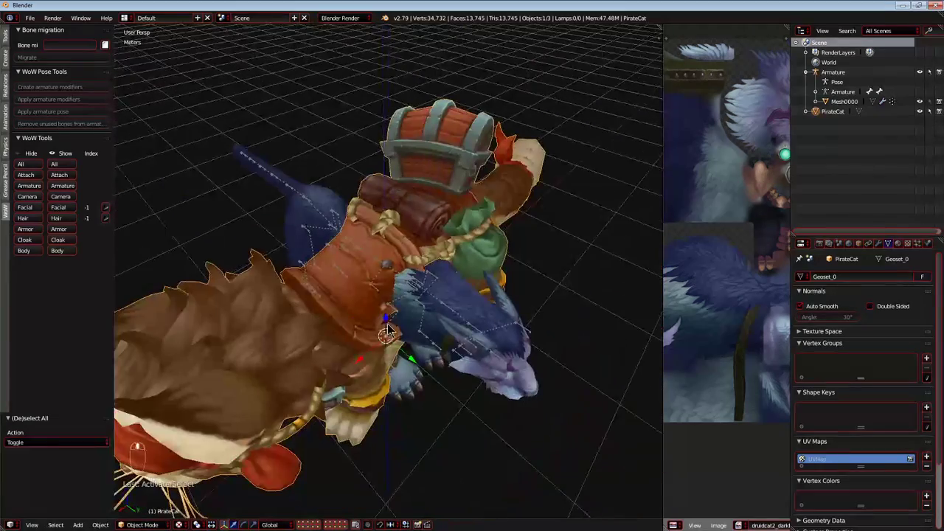
key("shift+c")
Rotate all of PirateCat's geometry 90° about the global Z axis in Edit Mode to match the druid cat's direction.
key("r")
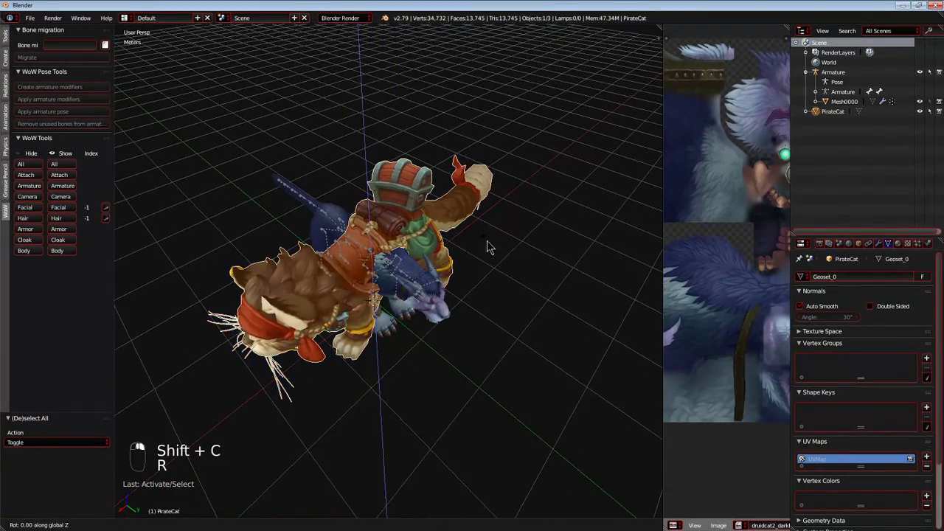
key("a")
key("a")
key("a")
key("a")
key("r")
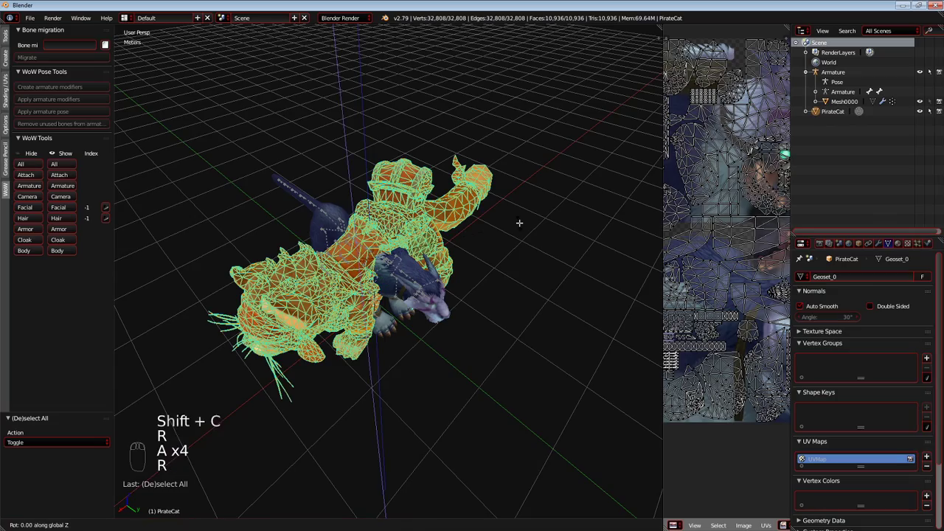
left_click(317, 98)
key("shift+c")
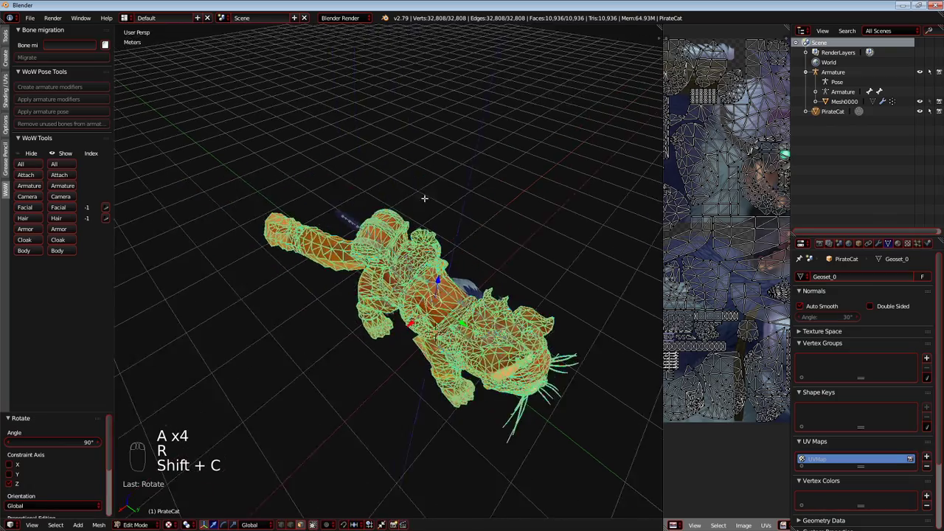
Select all of PirateCat's geometry and remove doubles with a 0.1 mm merge distance.
middle_click_drag(330, 192, 421, 162)
scroll(396, 244, "up", 8)
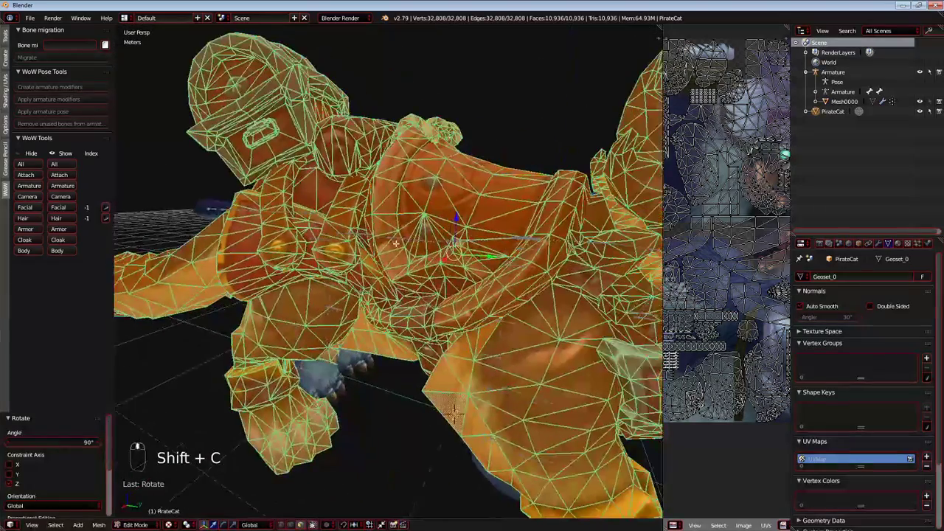
key("Tab")
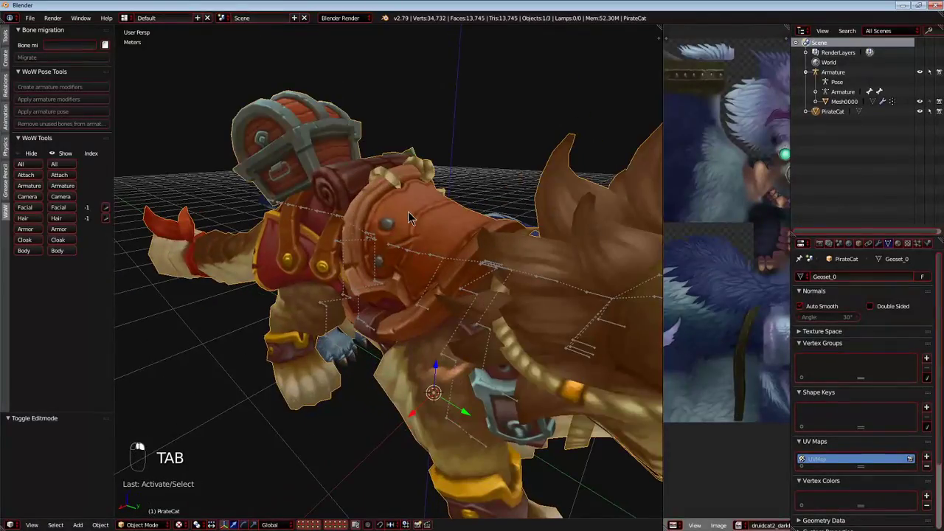
key("Tab")
key("a")
key("a")
key("a")
key("a")
key("a")
scroll(452, 267, "up", 2)
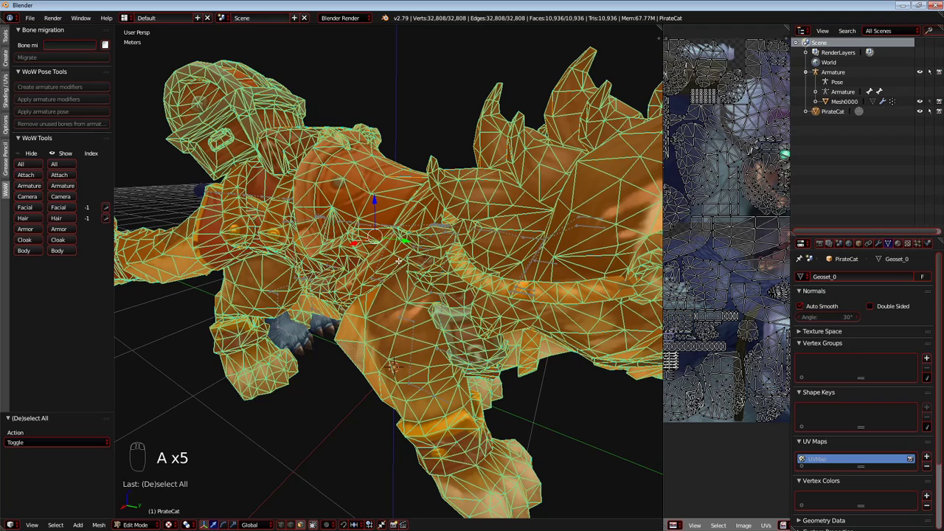
key("w")
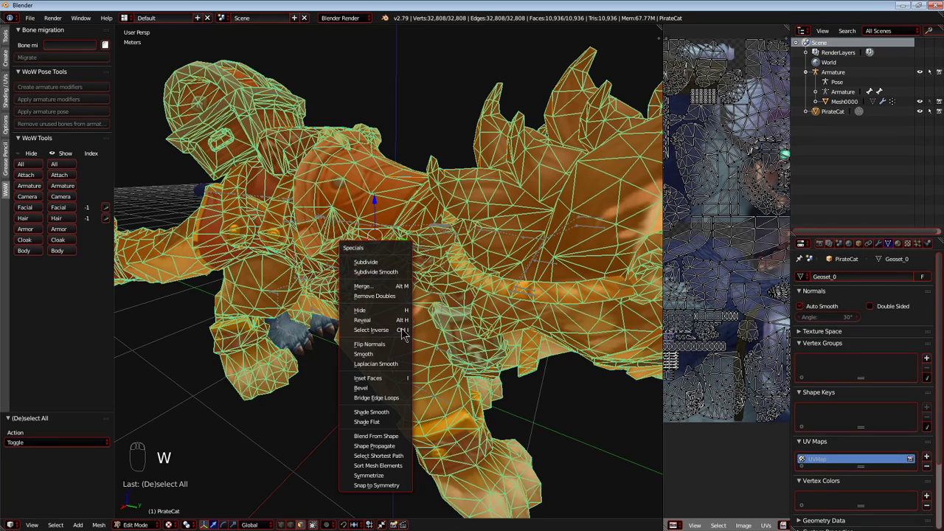
left_click(380, 293)
middle_click_drag(380, 293, 414, 209)
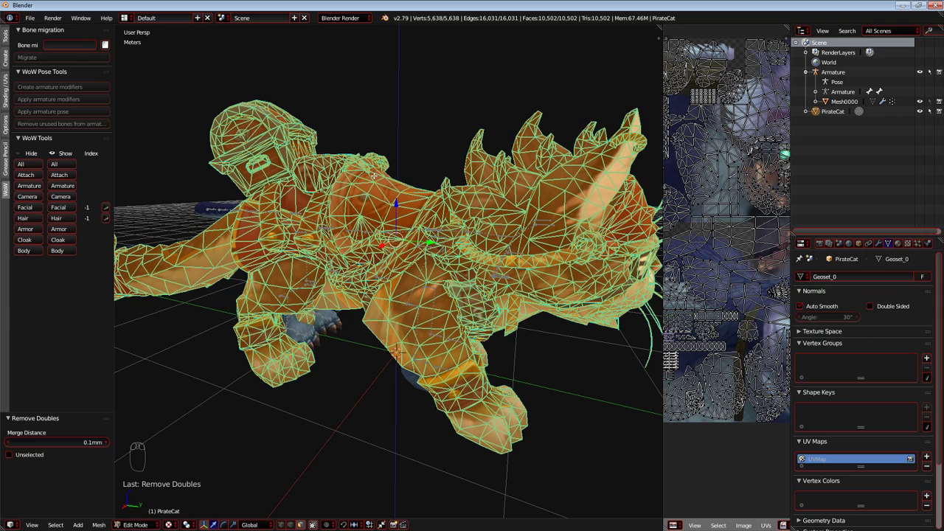
Clear the sharp marking from all of PirateCat's vertices and inspect the shading in Object Mode.
left_click(7, 90)
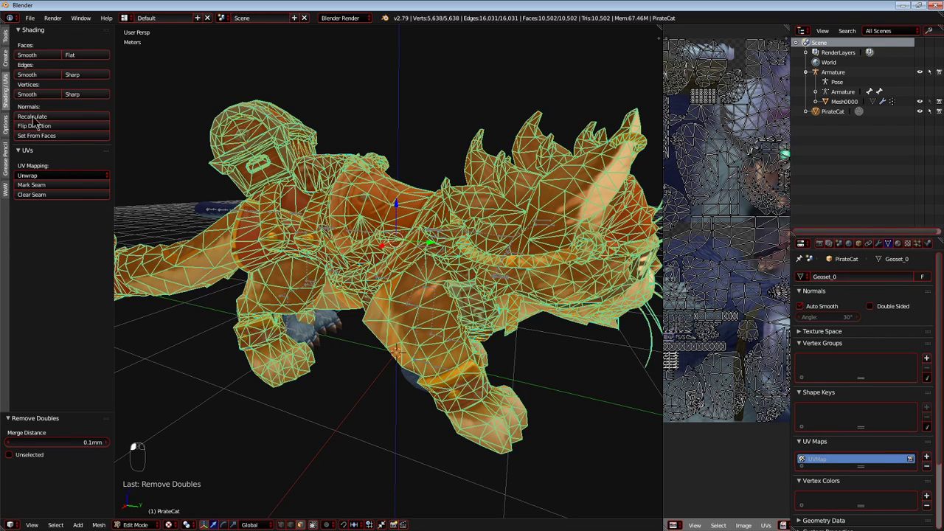
left_click(38, 96)
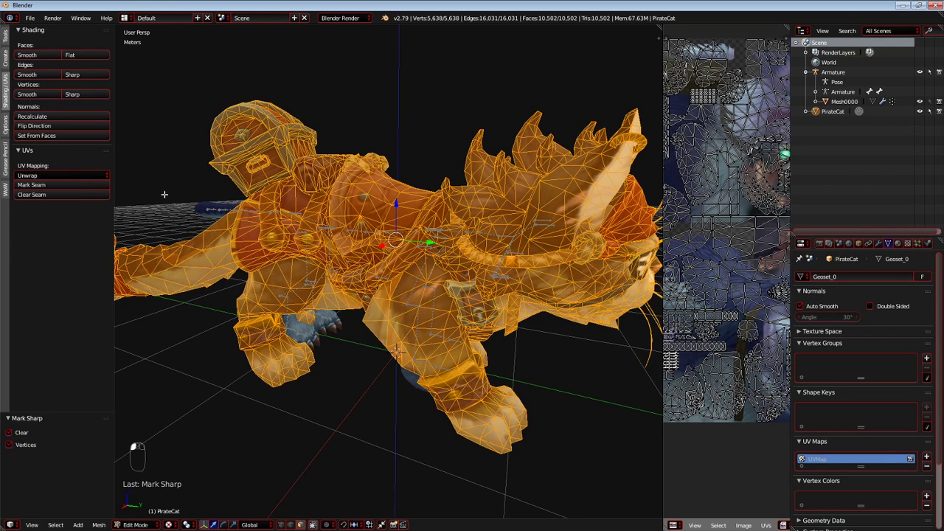
scroll(318, 221, "up", 1)
key("Tab")
middle_click_drag(320, 222, 457, 249)
Select all of PirateCat's geometry in Edit Mode and show it in the right orthographic view.
key("Tab")
key("a")
key("a")
key("a")
key("a")
middle_click_drag(346, 250, 284, 275)
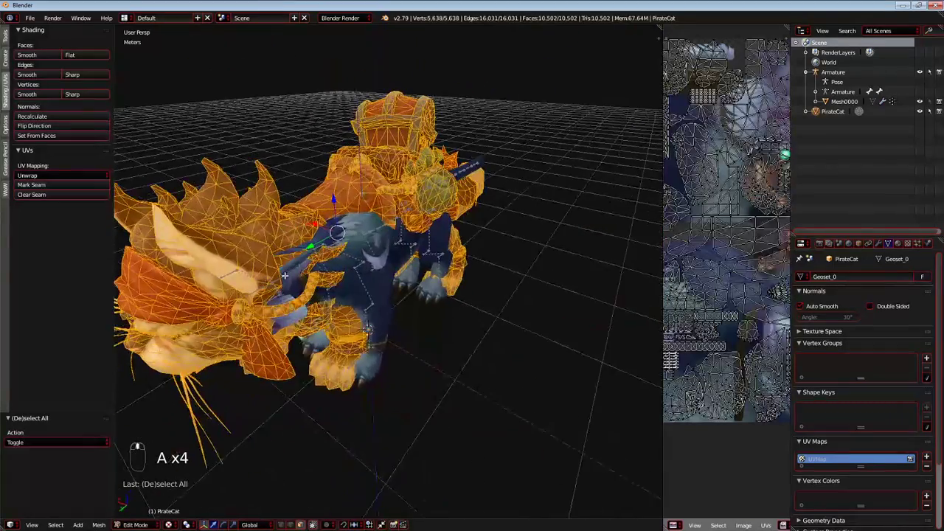
key("KP_5")
key("KP_1")
key("KP_3")
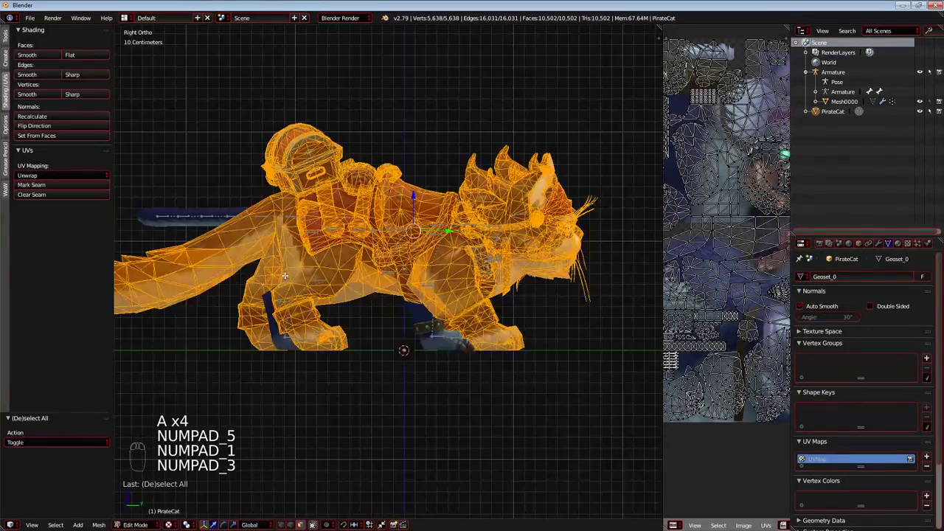
key("g")
right_click(406, 60)
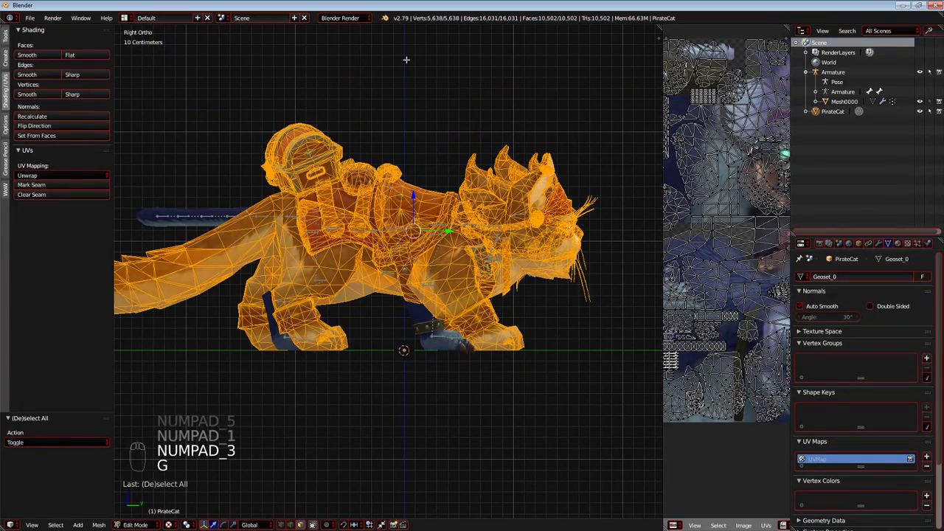
scroll(438, 120, "up", 1)
key("s")
right_click(467, 230)
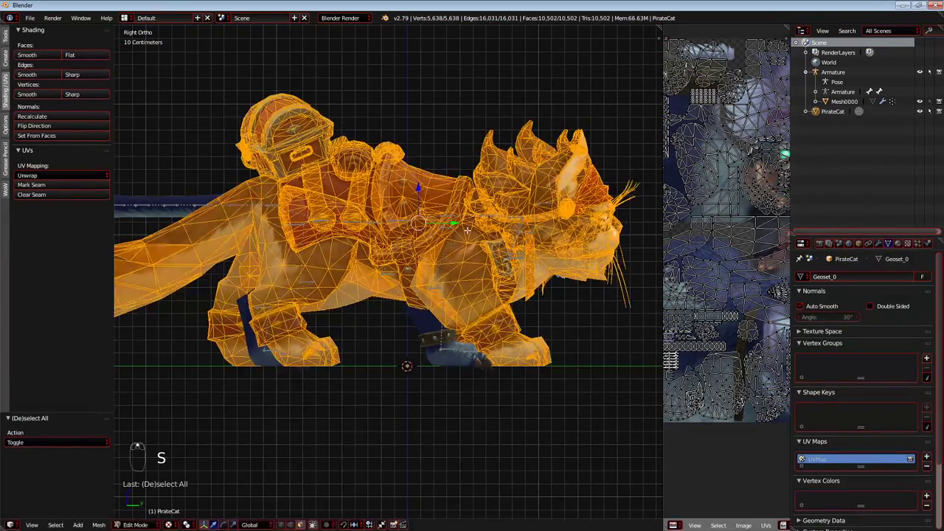
Set the pivot point to the 3D Cursor and scale the PirateCat mesh by about 0.923.
key("shift+c")
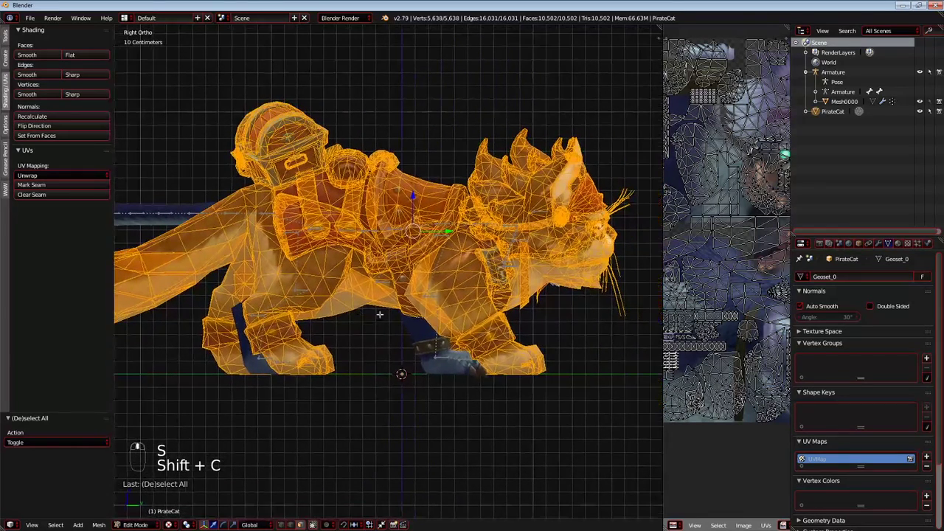
left_click(170, 524)
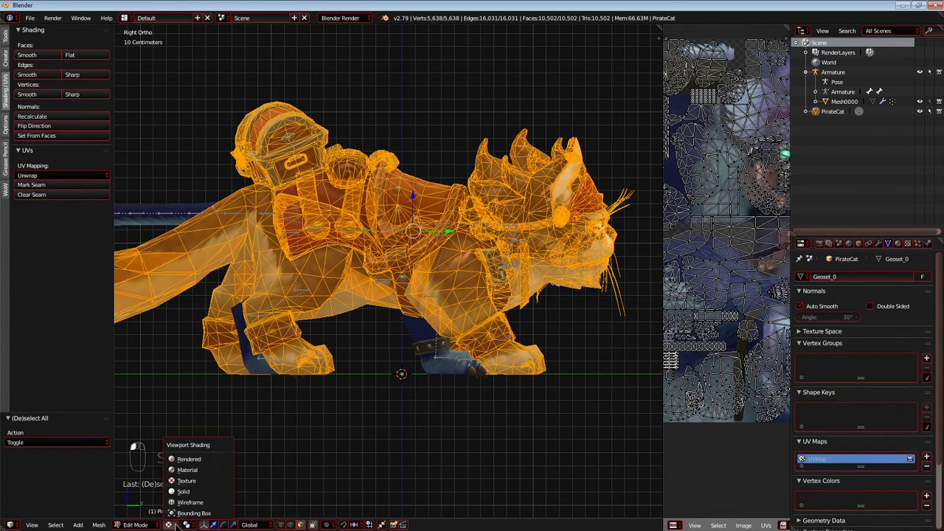
left_click(186, 524)
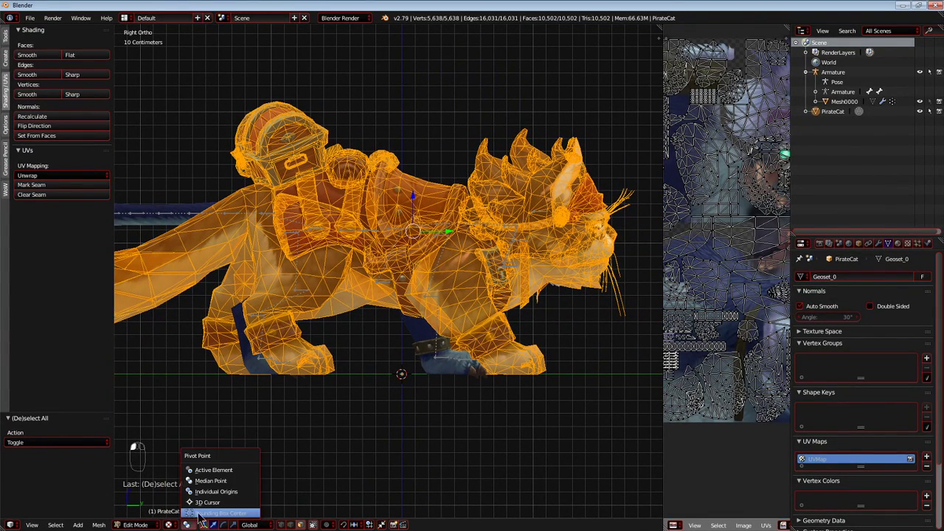
left_click(218, 500)
key("s")
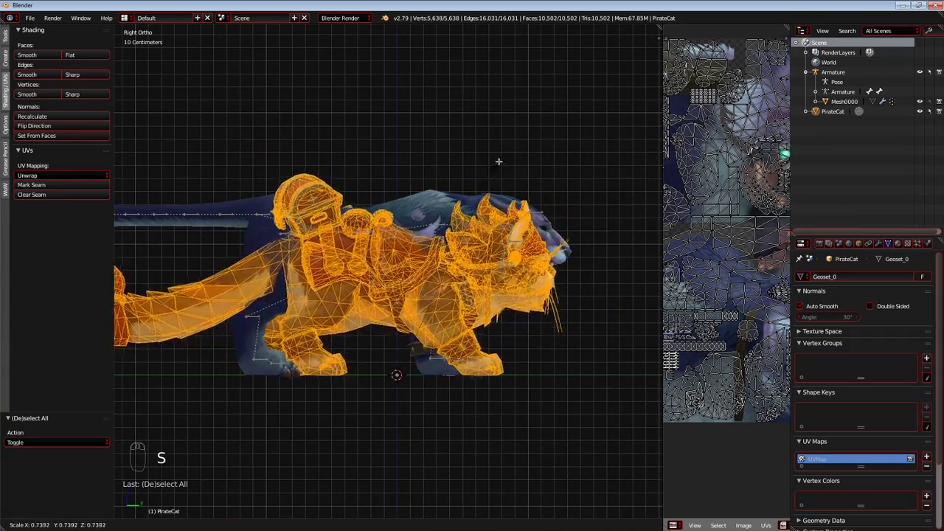
left_click(457, 310)
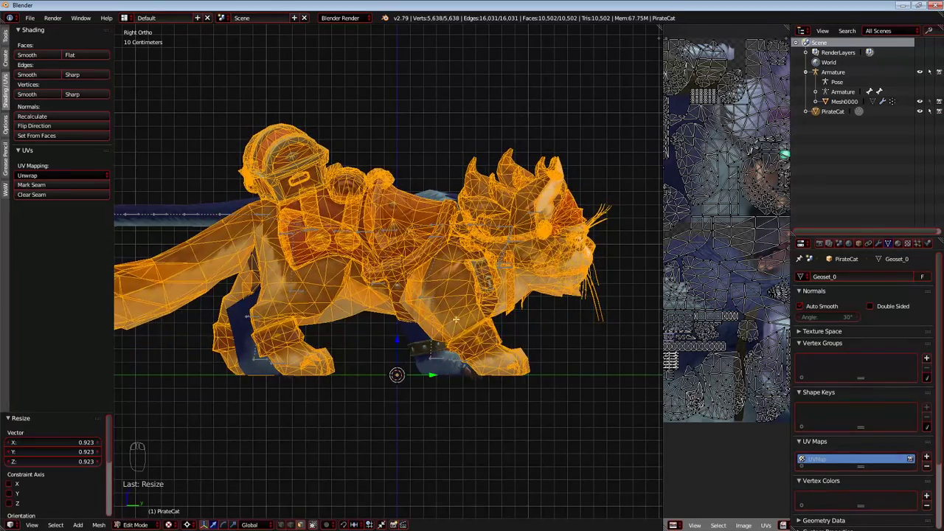
Fit the PirateCat mesh over the skeleton by scaling it about 1.024 and shifting it along Y by -18.4 cm and -3 cm.
left_click_drag(433, 375, 409, 375)
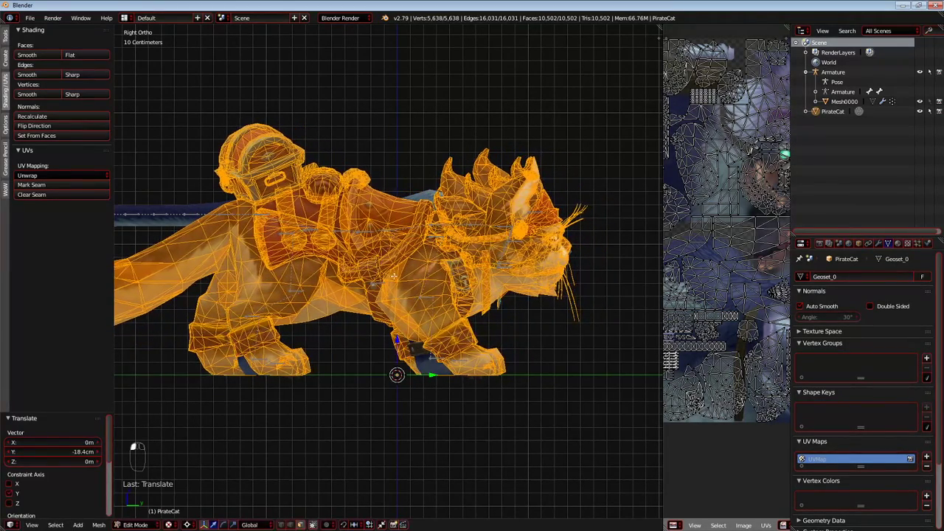
key("s")
left_click(465, 278)
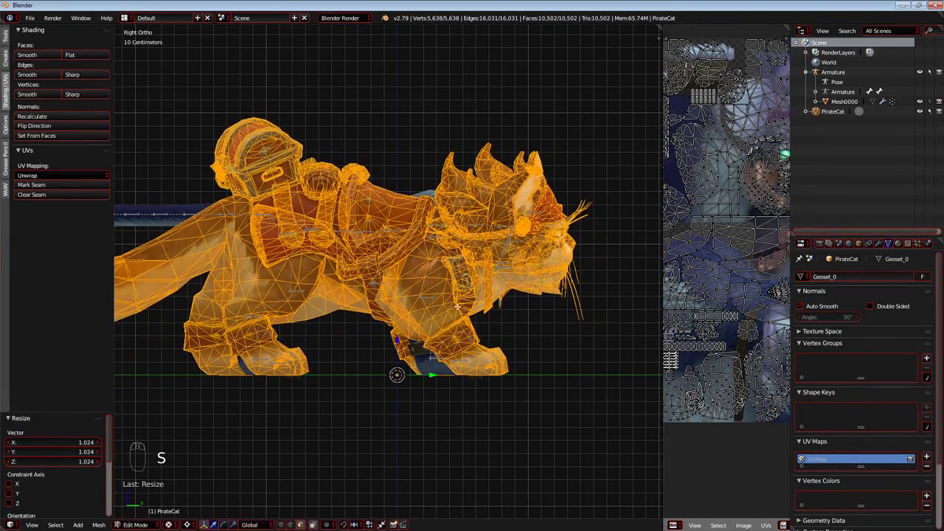
left_click_drag(431, 374, 426, 363)
Centre the PirateCat mesh on the skeleton in the front orthographic view by moving it about -20.2 cm along X.
key("shift+c")
middle_click_drag(465, 324, 390, 339)
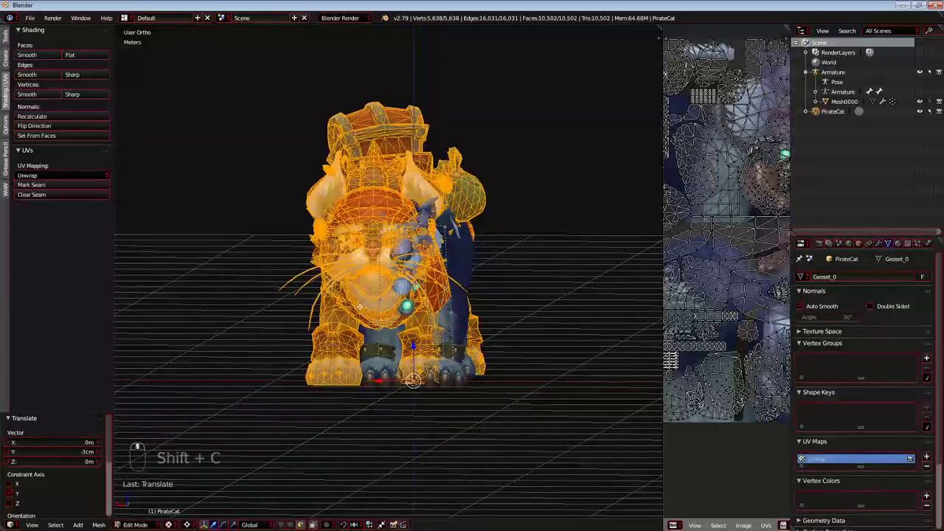
key("KP_5")
key("KP_1")
key("KP_5")
key("KP_3")
key("KP_3")
key("KP_1")
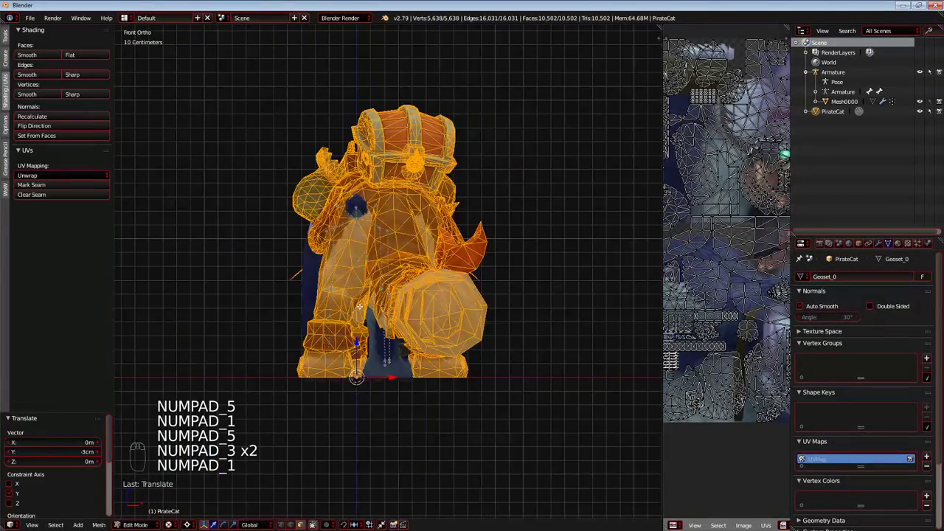
left_click_drag(393, 376, 357, 354)
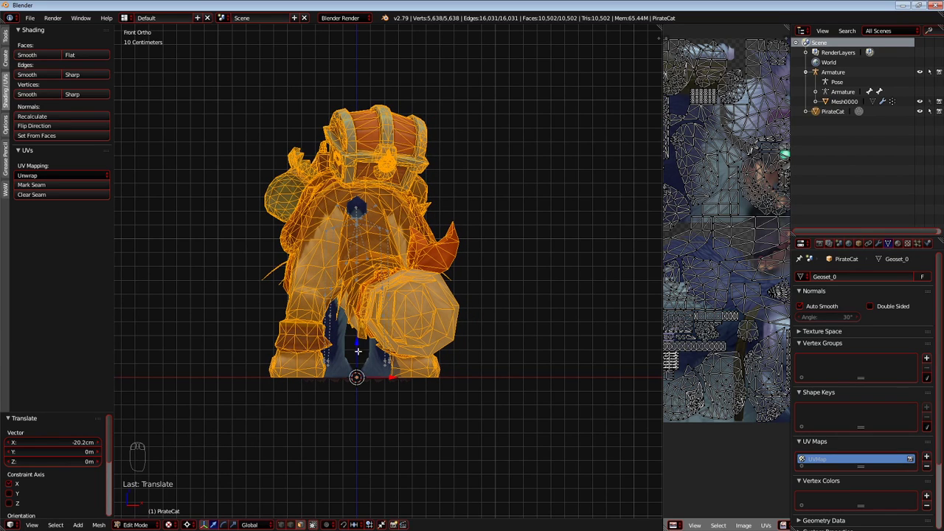
Nudge the PirateCat mesh slightly backward along Y in the right view and return to Object Mode.
key("KP_3")
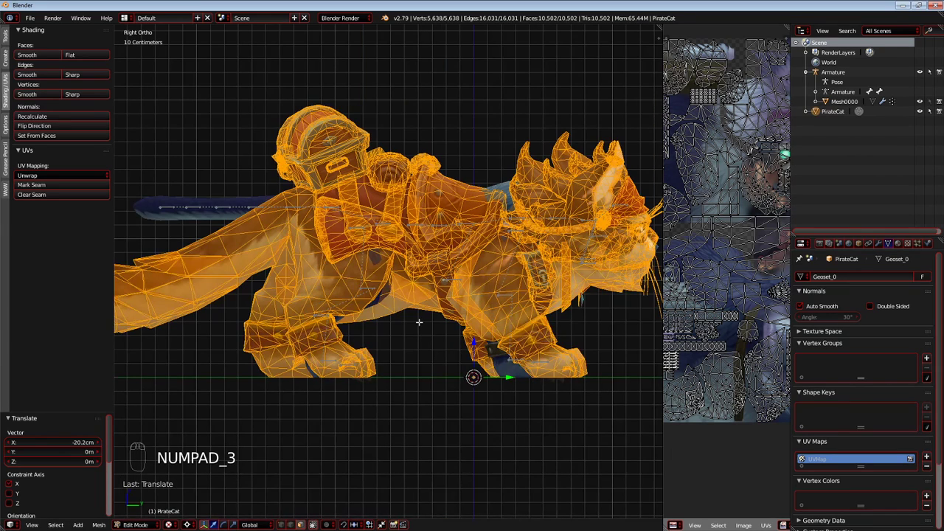
middle_click_drag(416, 325, 386, 331, "shift")
mouse_move(483, 381)
left_mouse_down()
mouse_move(406, 376)
mouse_move(479, 385)
left_mouse_up()
key("Tab")
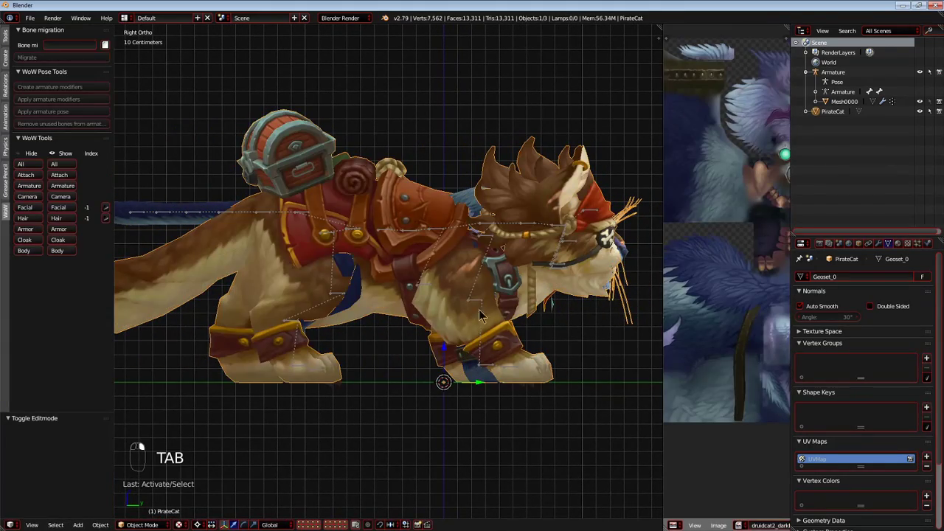
Turn on X-Ray for Mesh0000 and set its maximum draw type to Wire.
left_click(844, 101)
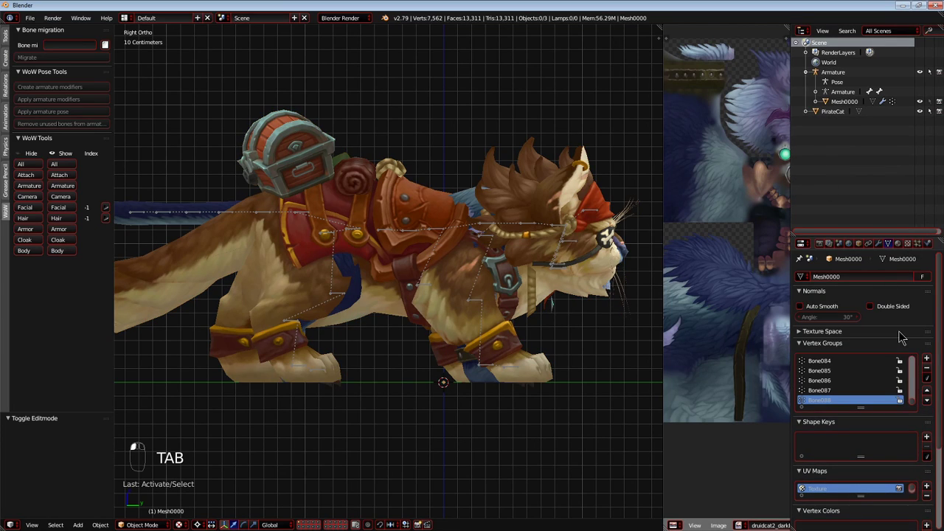
left_click(861, 242)
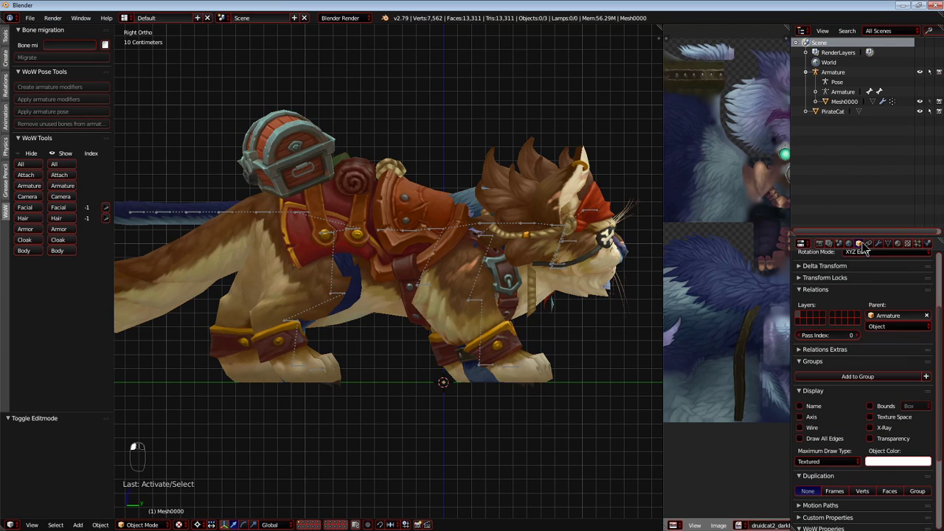
left_click(870, 428)
left_click(821, 462)
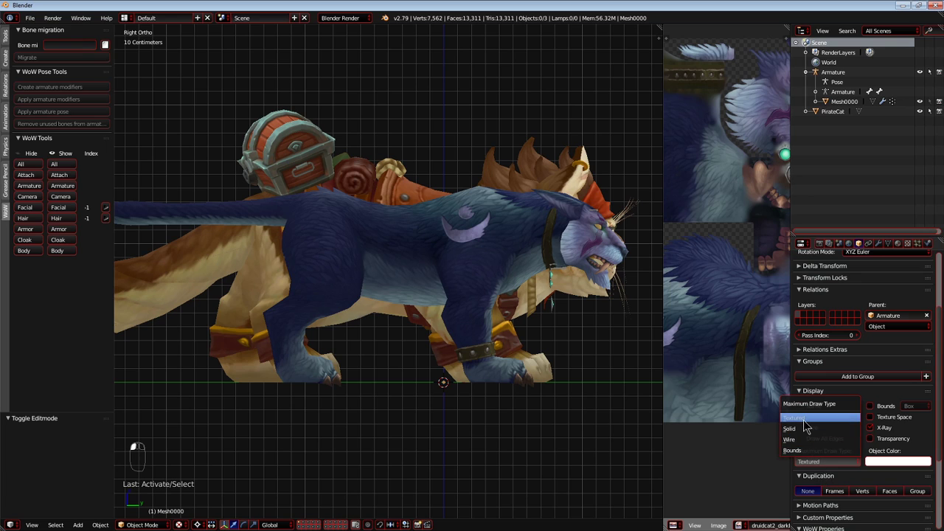
left_click(803, 440)
Select the PirateCat object, enter Edit Mode and select its entire mesh, keeping the textured viewport shading.
right_click(516, 310)
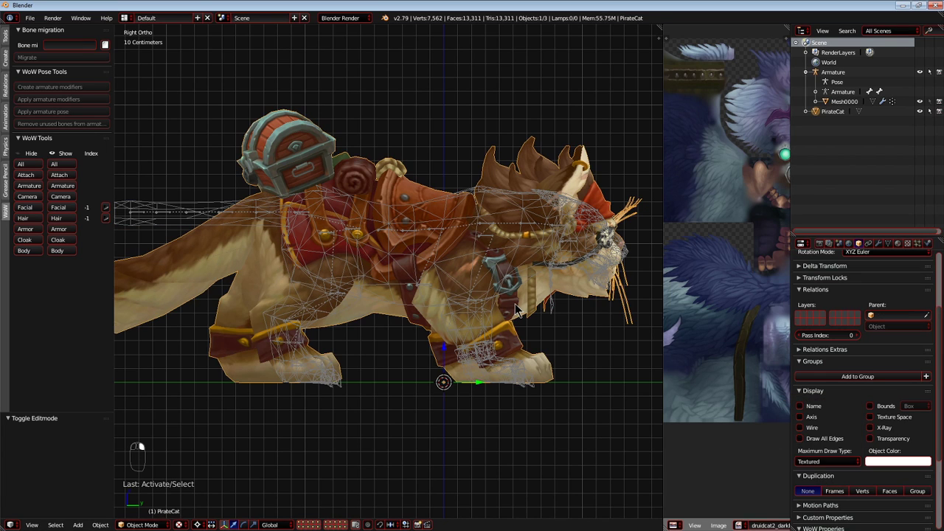
right_click(477, 250)
right_click(510, 168)
key("Tab")
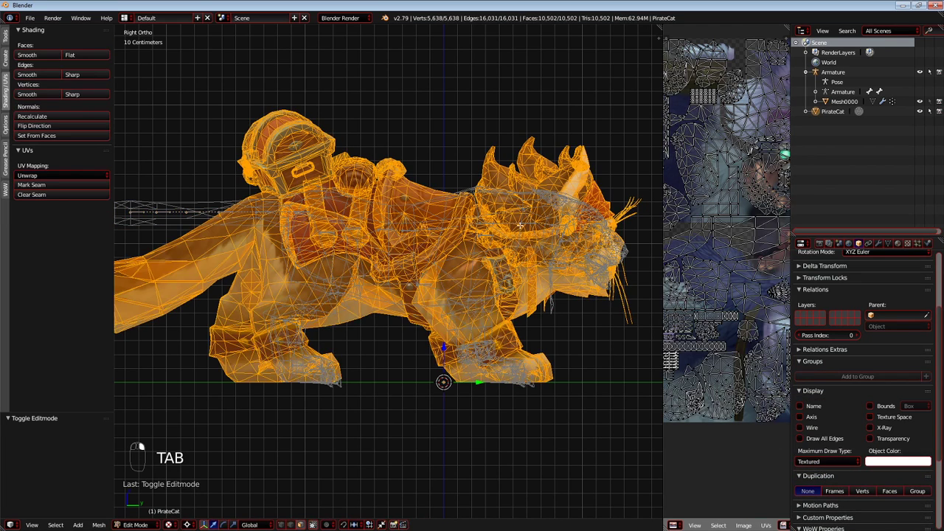
scroll(519, 262, "up", 2)
key("a")
key("a")
key("a")
key("a")
key("a")
scroll(509, 273, "down", 3)
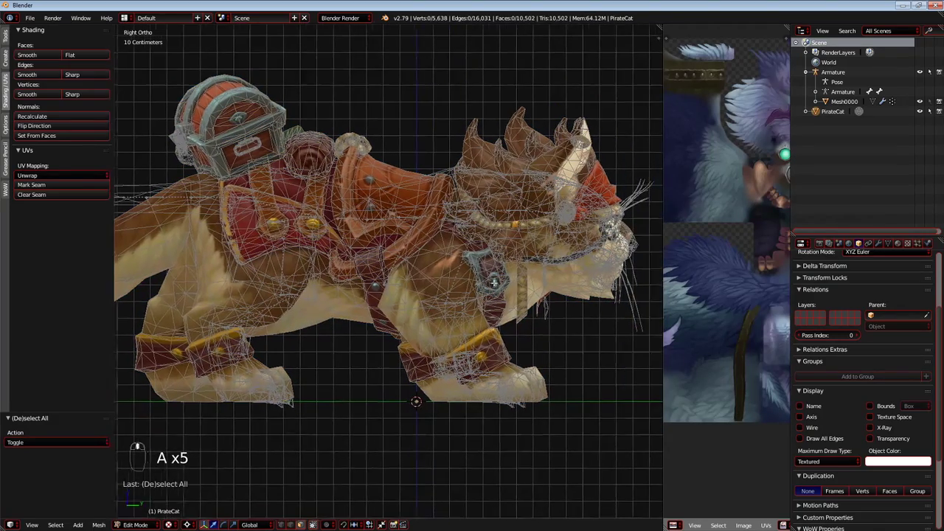
key("z")
key("a")
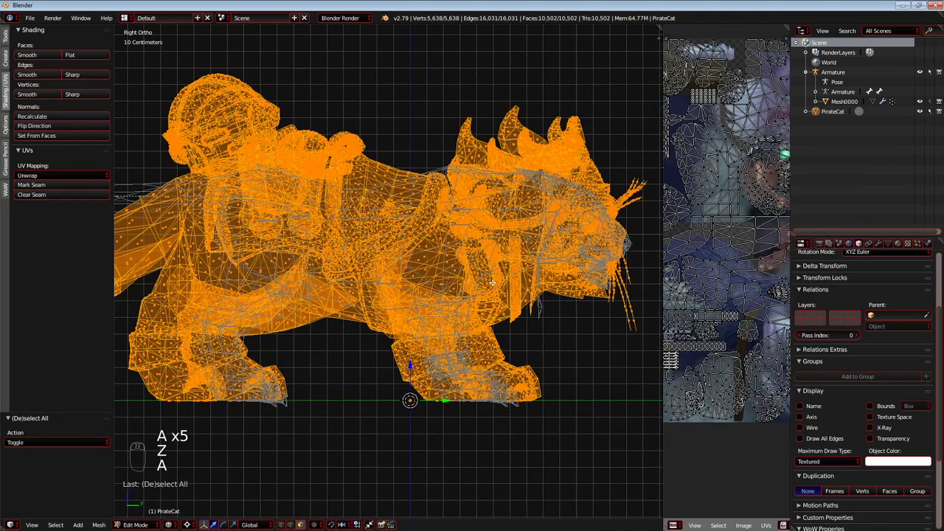
key("alt+z")
Shift the whole PirateCat mesh -5.91 mm along Y and scale it uniformly by 1.011.
key("s")
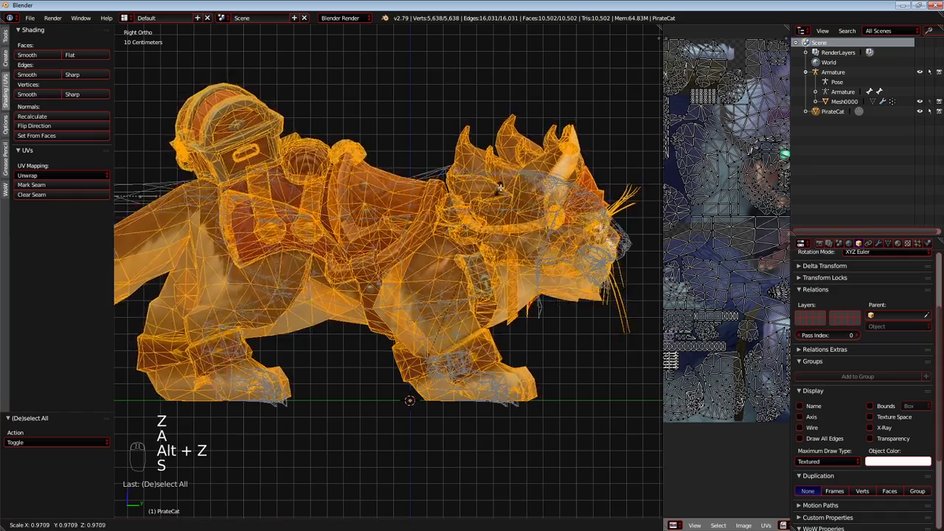
right_click(532, 203)
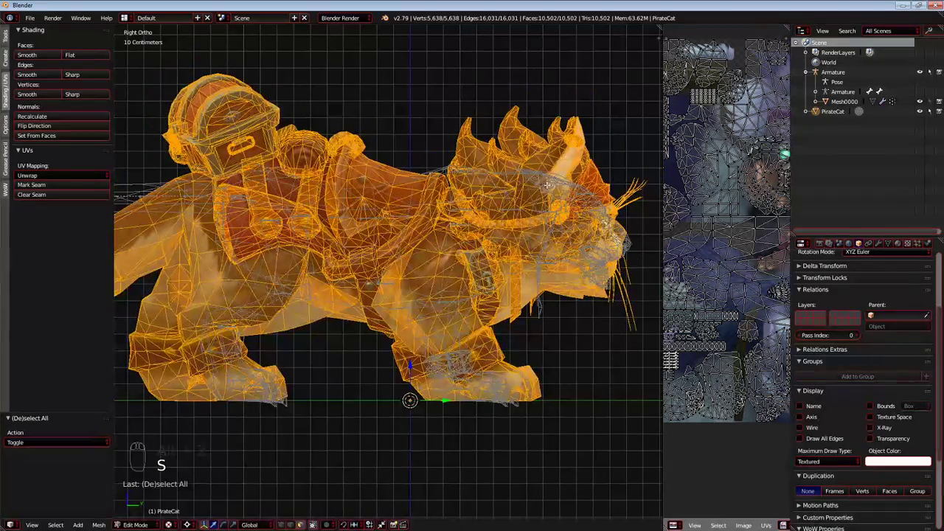
middle_click_drag(439, 388, 465, 382, "shift")
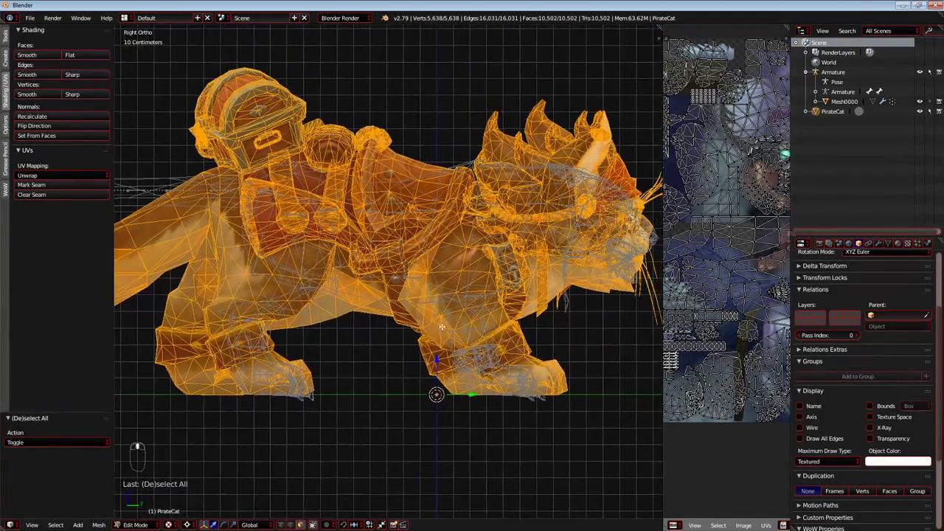
key("g")
key("y")
left_click(470, 394)
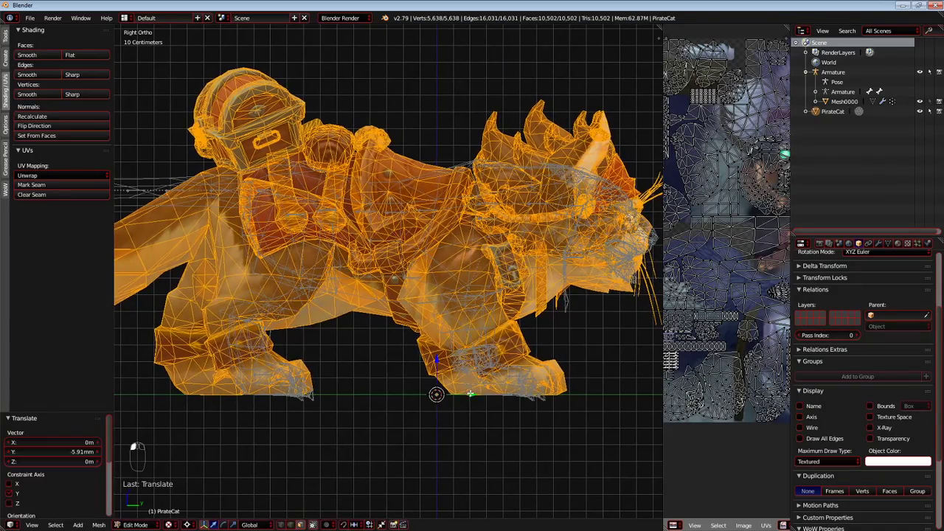
key("s")
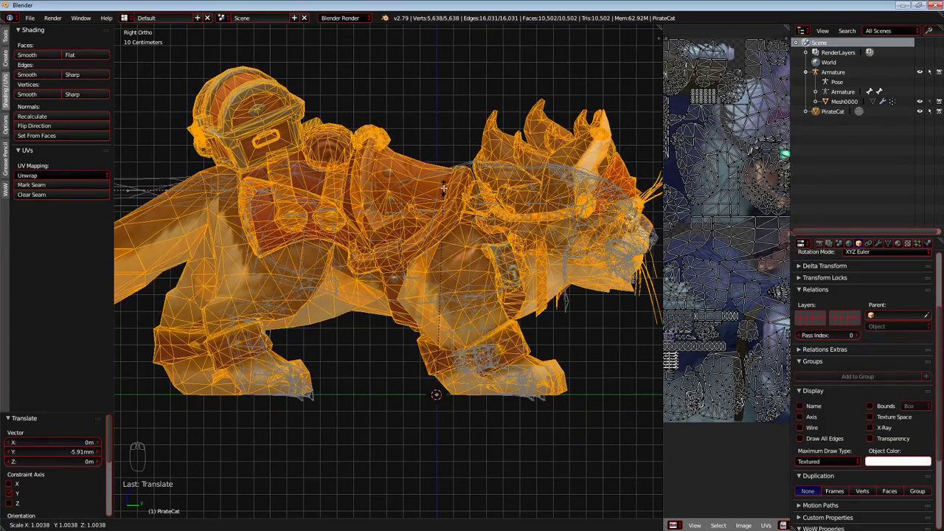
left_click(444, 186)
Check the PirateCat mesh against the Mesh0000 wireframe in the right and back orthographic views, trying a small move.
scroll(445, 187, "up", 4)
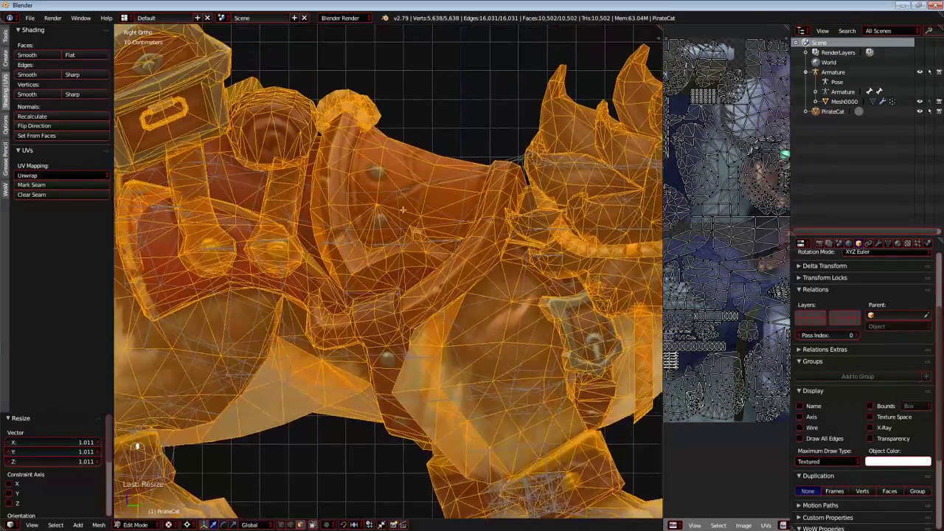
scroll(416, 211, "down", 5)
scroll(416, 211, "up", 3)
scroll(416, 211, "down", 2)
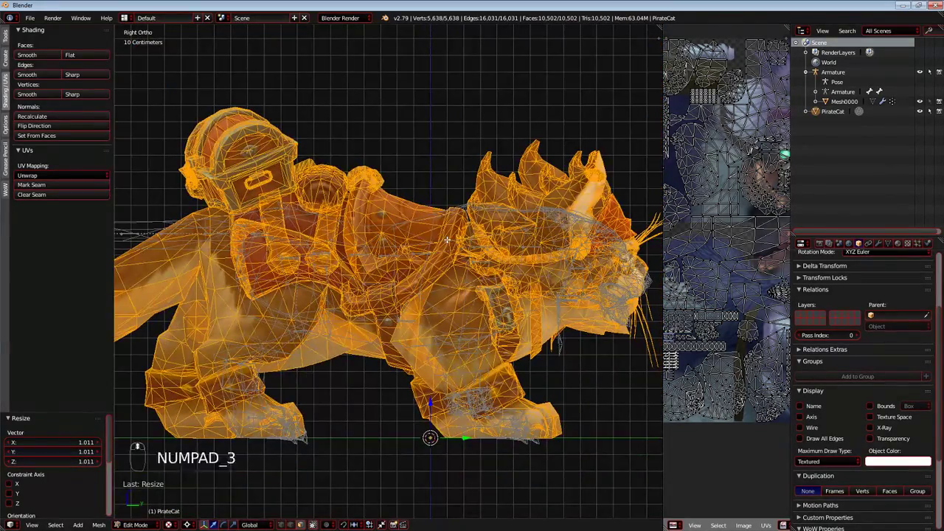
key("KP_1")
key("ctrl+KP_3")
key("ctrl+KP_1")
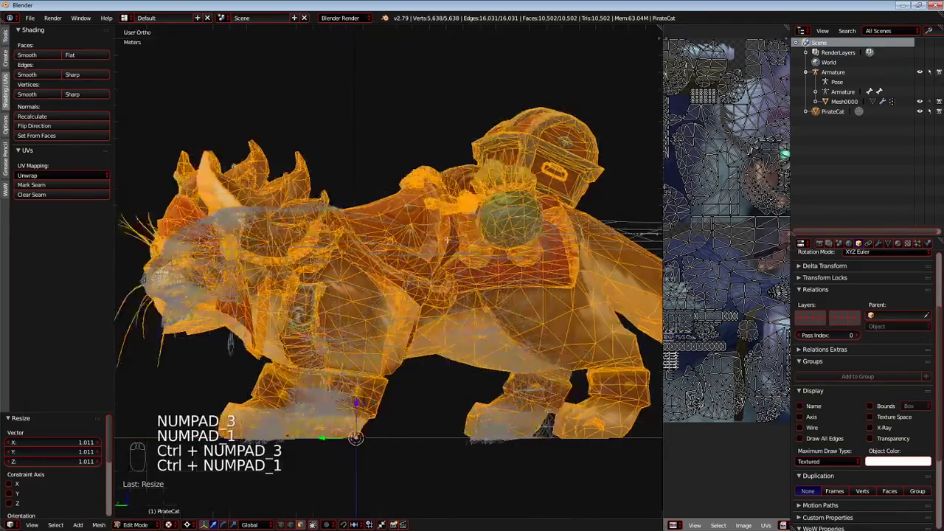
scroll(446, 240, "up", 4)
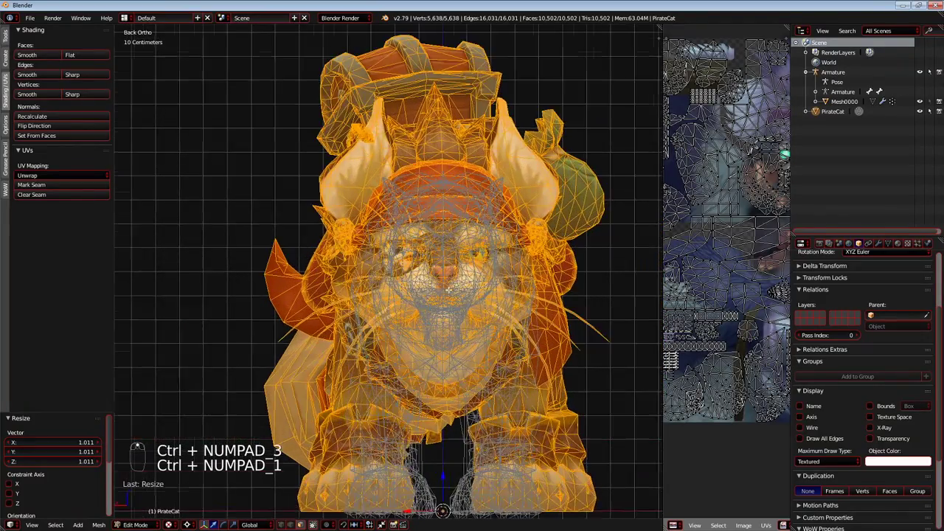
key("g")
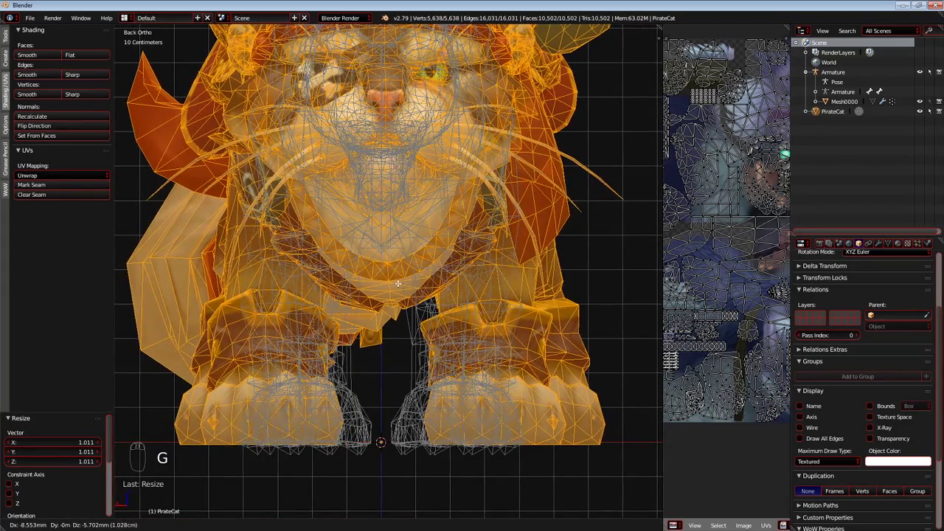
left_click(398, 285)
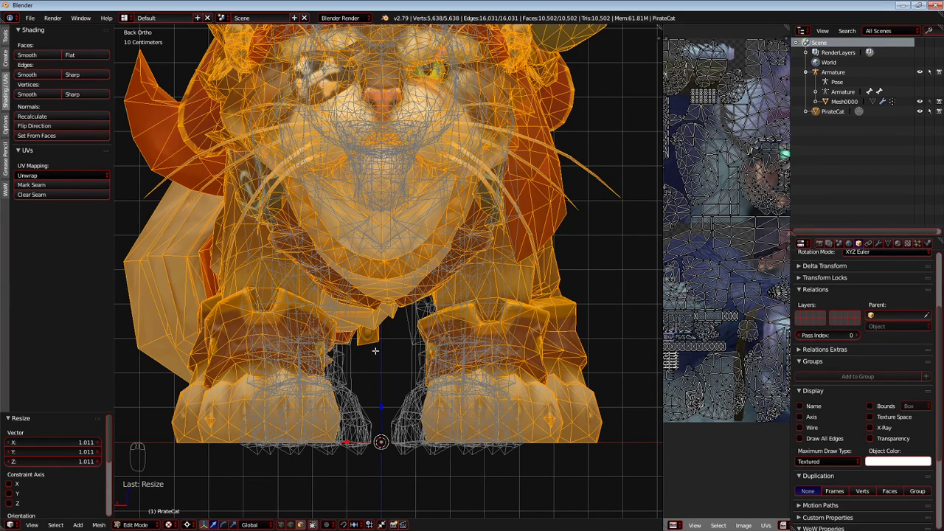
middle_click_drag(410, 373, 406, 363, "shift")
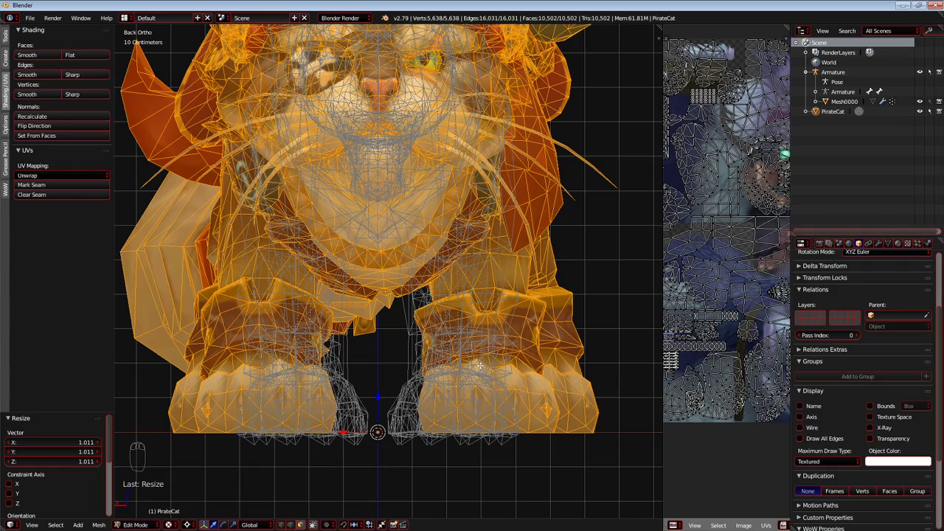
Compare the PirateCat mesh with the Mesh0000 wireframe in Object and Edit Mode from the right, left, back and front.
middle_click_drag(282, 378, 331, 391)
scroll(331, 391, "down", 5)
key("Tab")
key("Tab")
key("Tab")
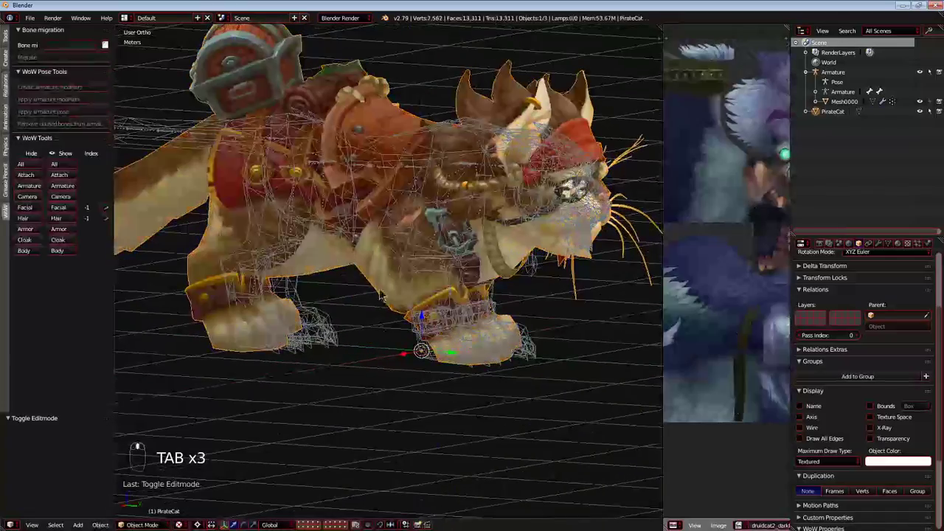
right_click(341, 204)
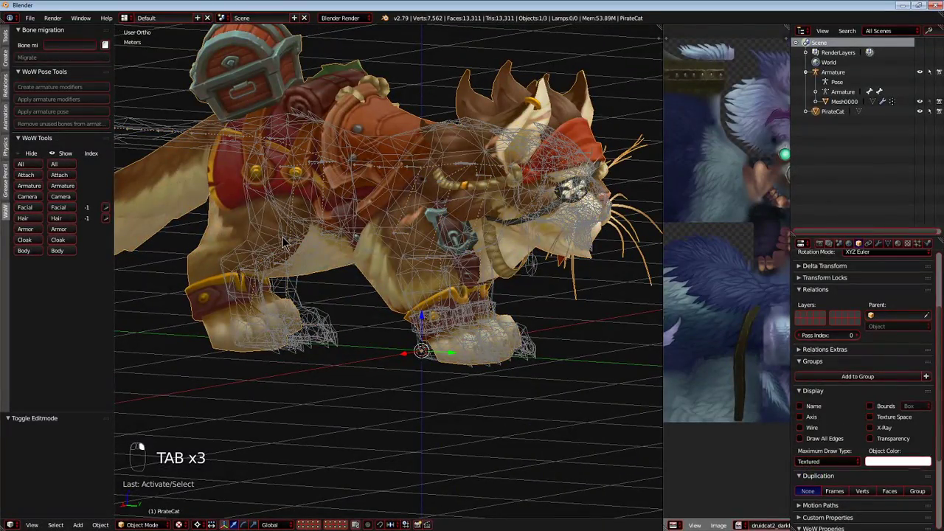
middle_click_drag(369, 267, 466, 307)
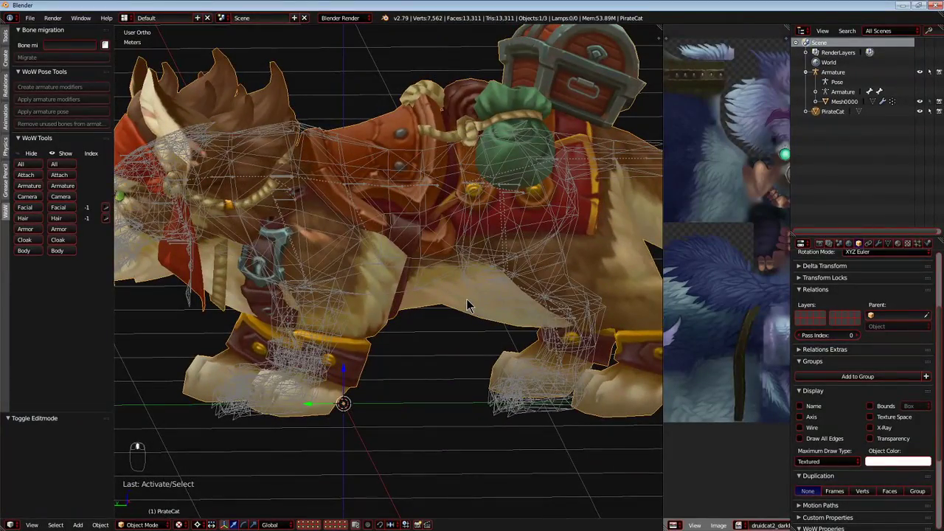
key("KP_5")
key("Tab")
key("KP_5")
key("KP_3")
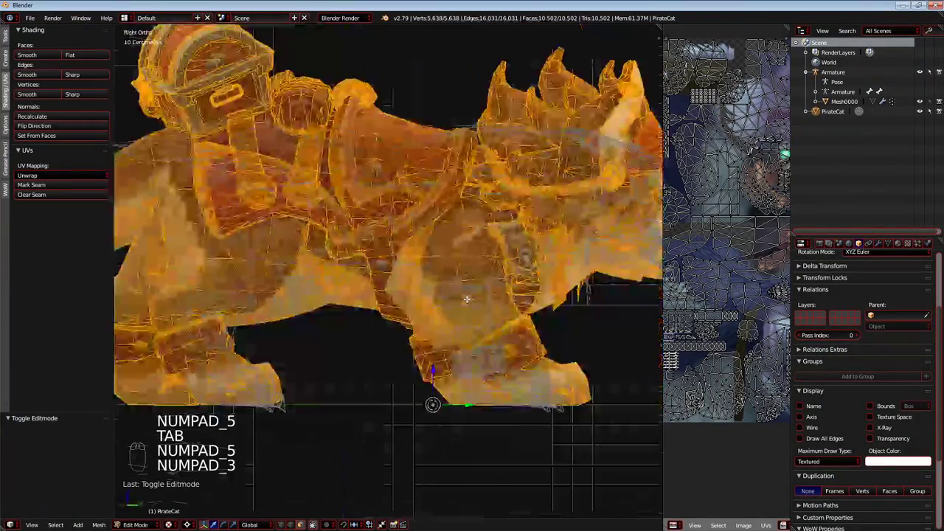
key("KP_1")
key("ctrl+KP_1")
key("ctrl+KP_3")
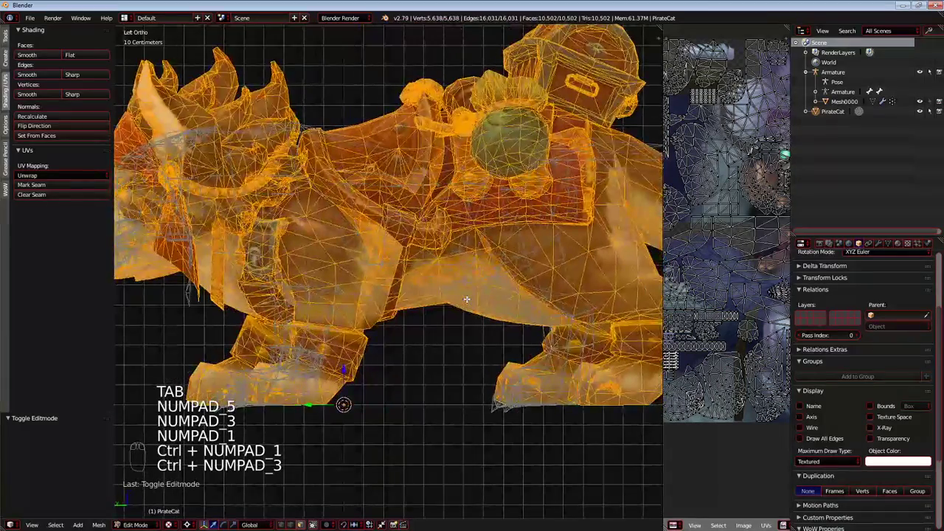
key("KP_5")
key("KP_5")
key("KP_3")
key("KP_1")
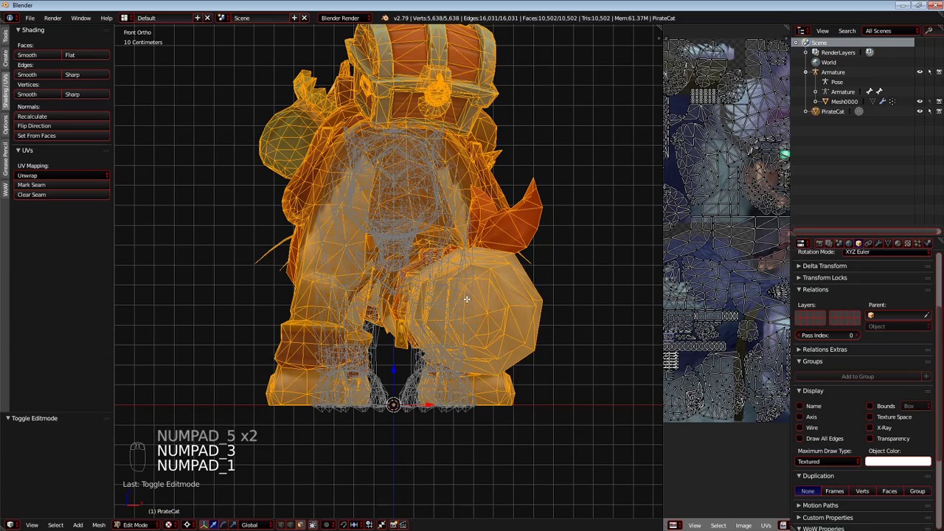
Clear the selection and circle-select the whole PirateCat tail up to the treasure chest in the top view.
key("KP_7")
middle_click_drag(458, 342, 451, 134, "shift")
middle_click_drag(447, 363, 429, 236, "shift")
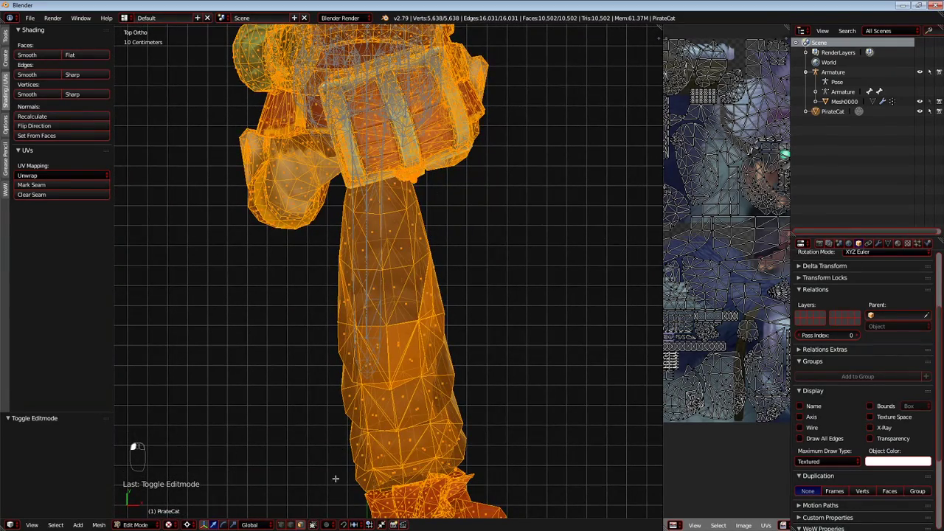
key("a")
scroll(404, 441, "down", 3)
key("c")
scroll(404, 425, "down", 17)
mouse_move(417, 421)
left_mouse_down()
mouse_move(382, 432)
mouse_move(421, 329)
left_mouse_up()
right_click(413, 331)
scroll(372, 345, "up", 8)
middle_click_drag(311, 385, 356, 488, "shift")
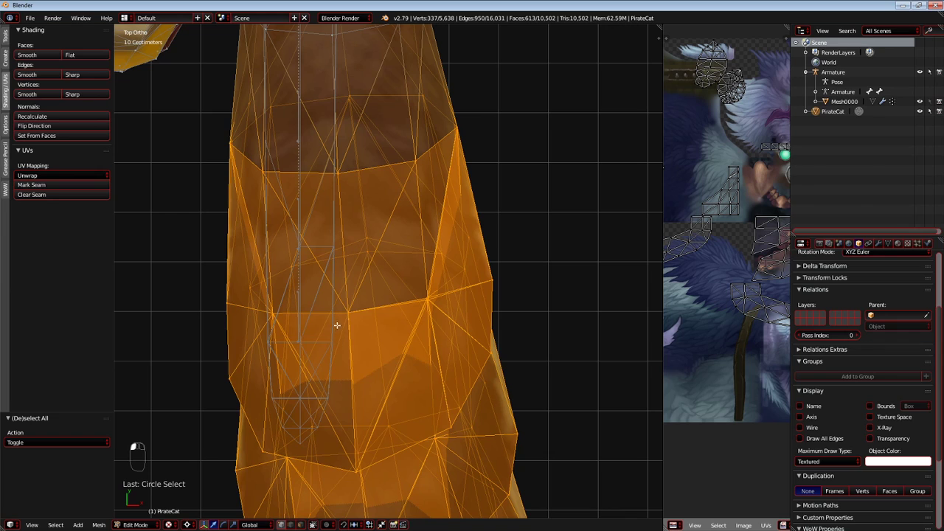
scroll(338, 280, "down", 3)
key("c")
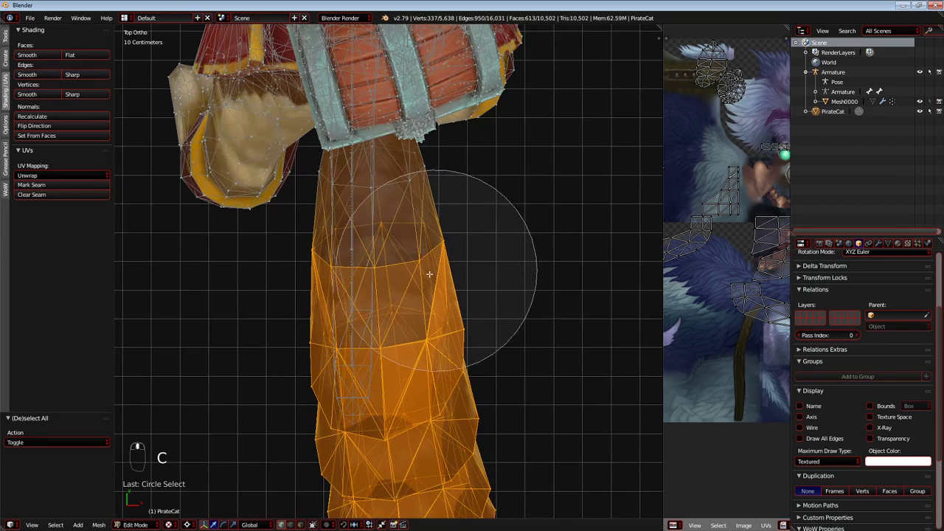
left_click_drag(414, 261, 362, 264)
right_click(367, 262)
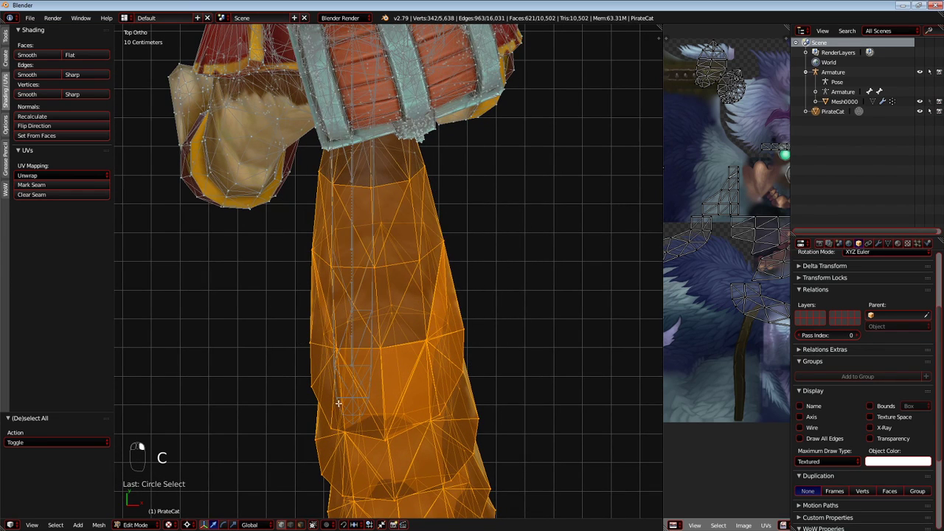
Enable proportional editing and rotate the selected tail by 3.9° in the top view with a proportional size of 0.29.
left_click(328, 525)
left_click(343, 503)
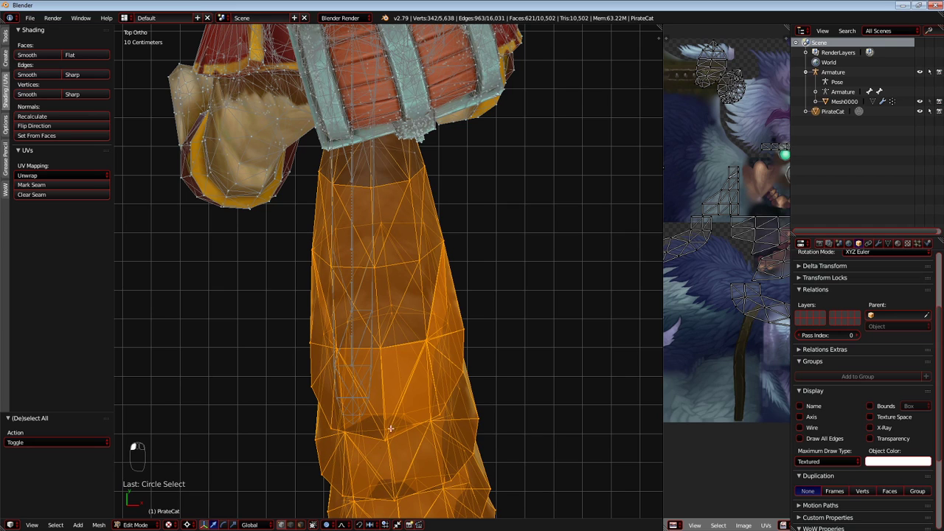
key("r")
right_click(457, 386)
scroll(452, 386, "down", 5)
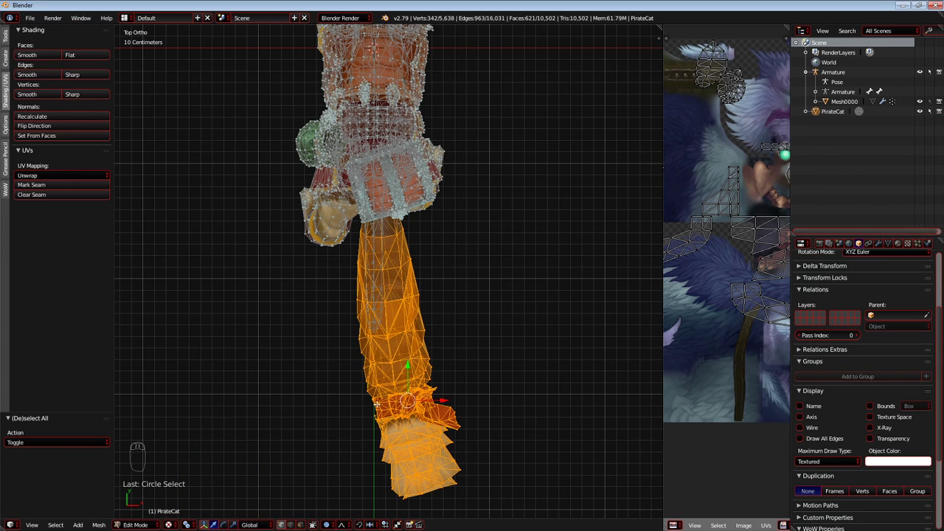
key("r")
scroll(366, 403, "up", 1)
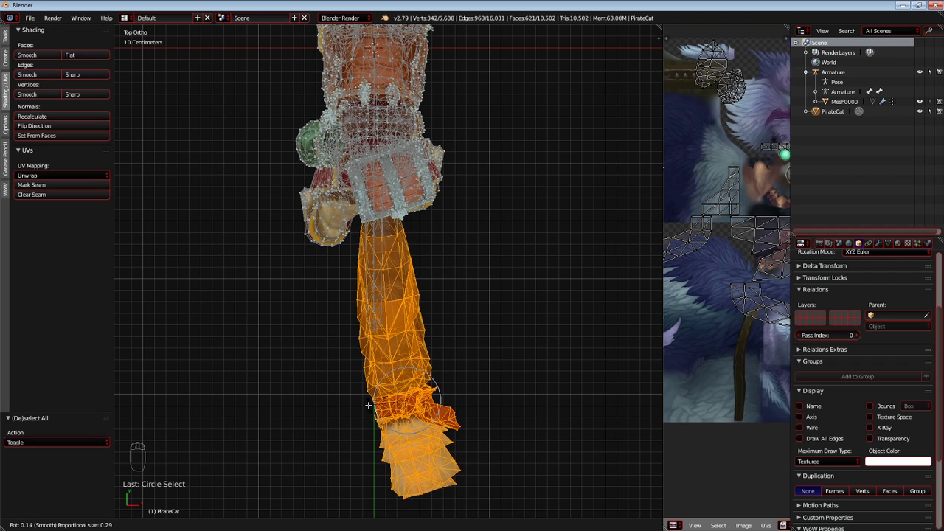
left_click(368, 405)
scroll(435, 280, "up", 6)
key("r")
left_click(517, 307)
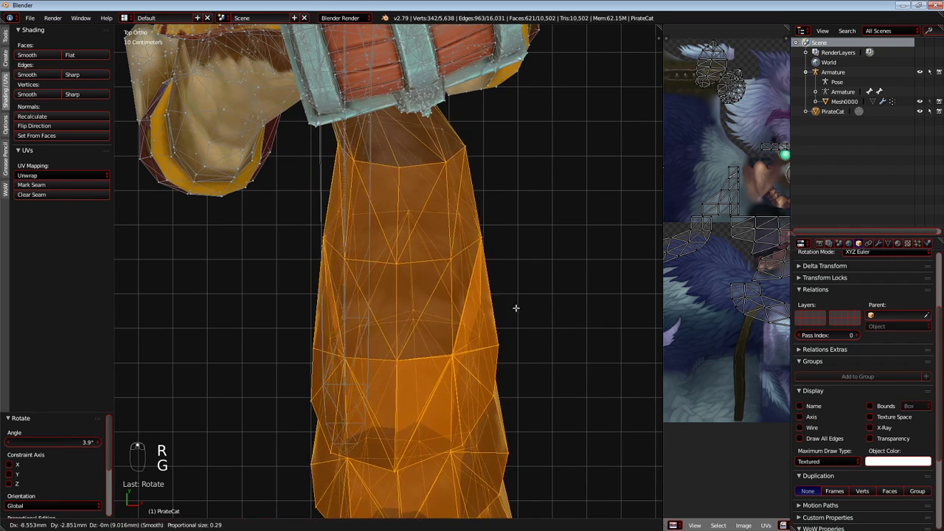
Move the tail -16.3 cm along X and 1.14 cm along Y with proportional editing, centring it on the wireframe tail.
key("g")
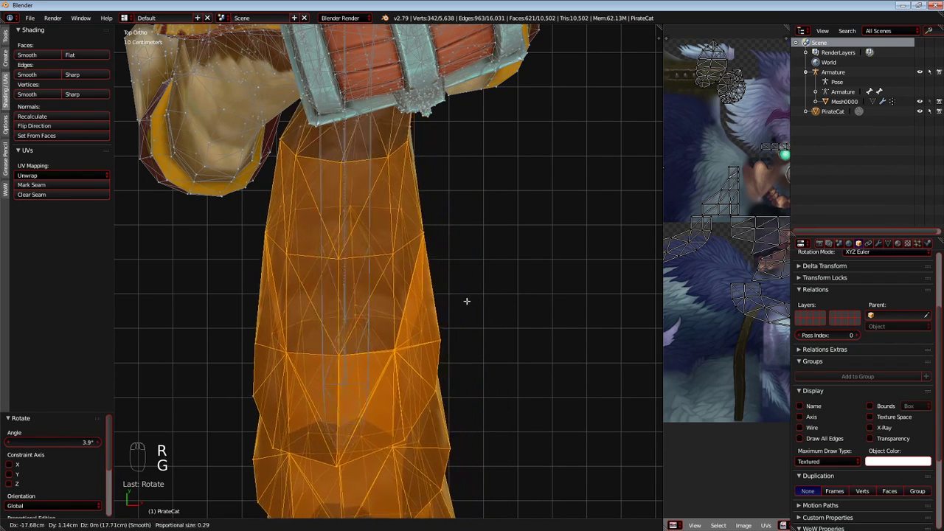
scroll(467, 301, "down", 6)
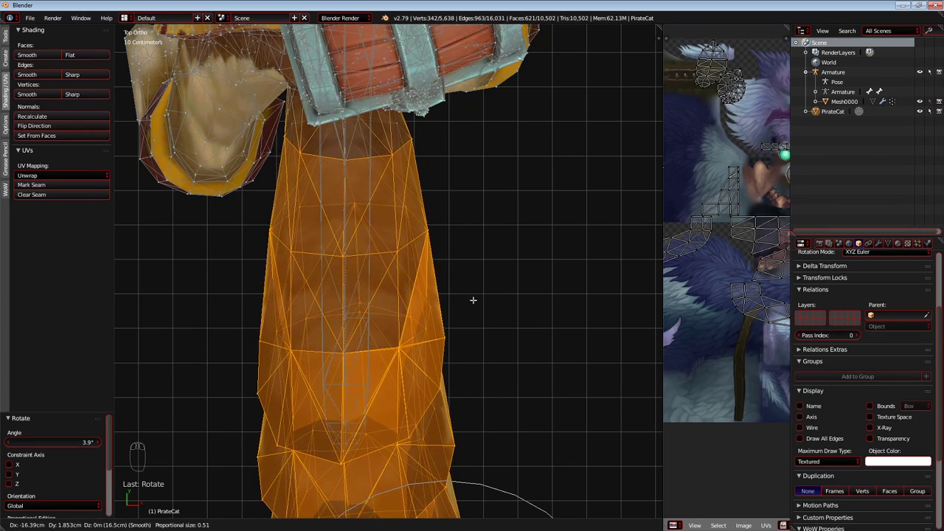
scroll(473, 300, "up", 1)
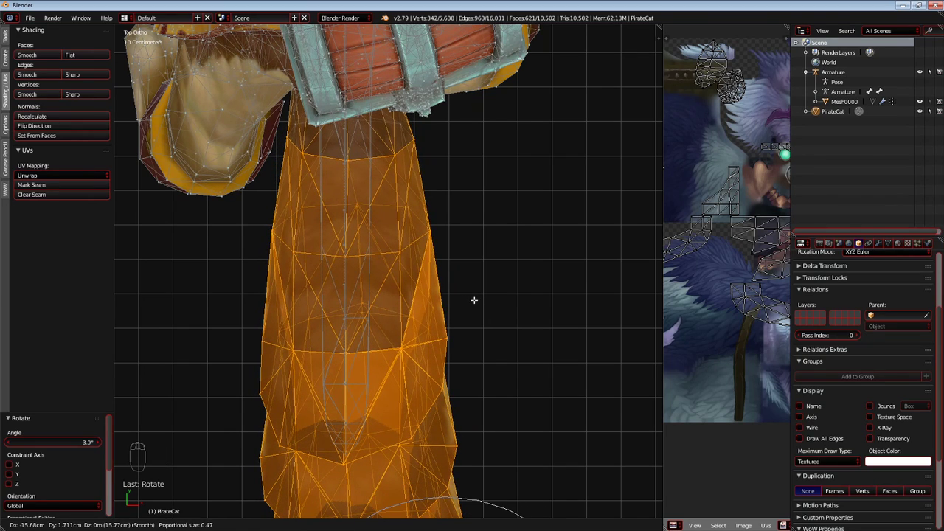
left_click(472, 301)
scroll(469, 310, "down", 5)
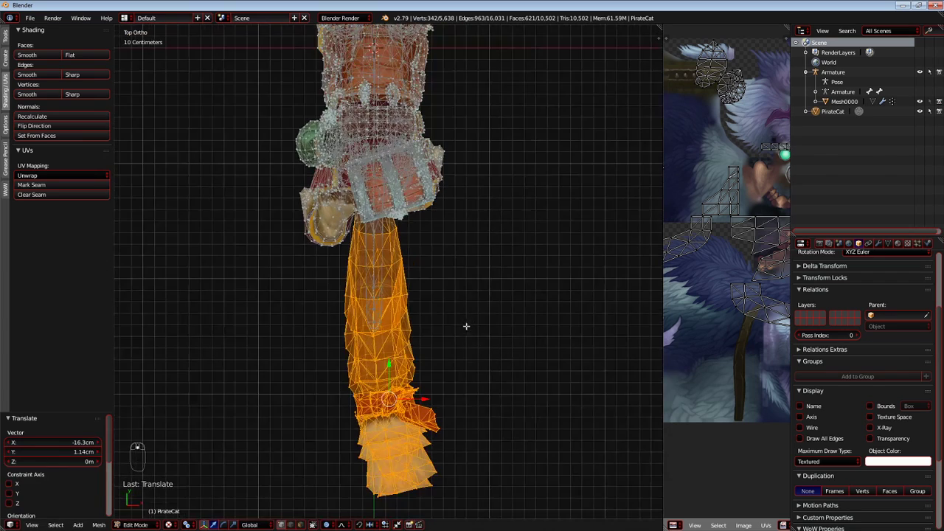
Deselect the upper part of the tail and rotate the remaining lower part by 5.36° with proportional editing.
middle_click_drag(467, 324, 453, 260, "shift")
scroll(382, 296, "up", 1)
key("c")
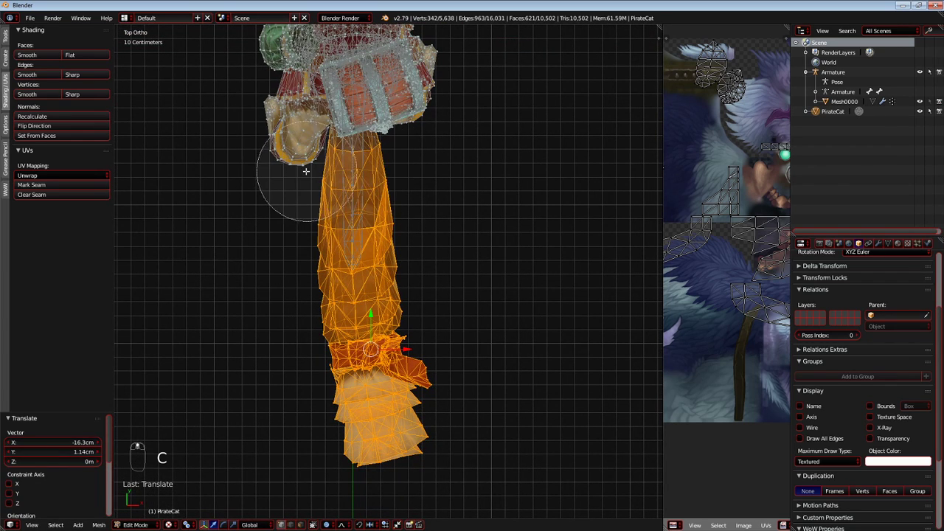
scroll(398, 213, "up", 1)
key("r")
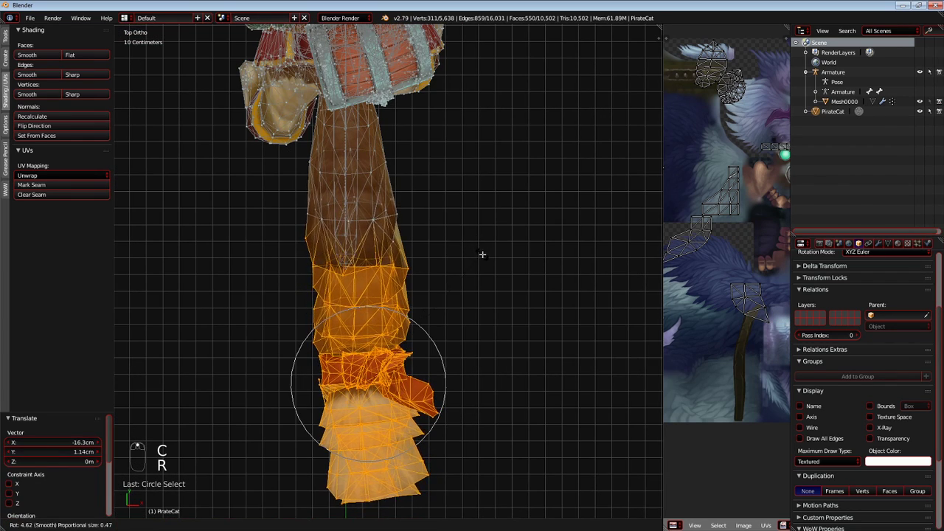
left_click(481, 258)
Move the lower tail about -3 cm along X and -1.2 cm along Y with a proportional size of about 0.5.
key("g")
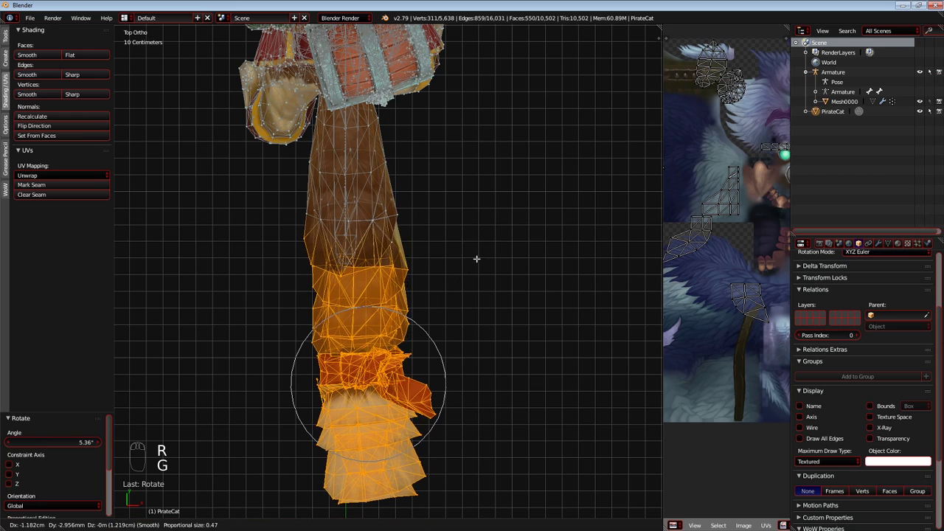
scroll(475, 261, "up", 5)
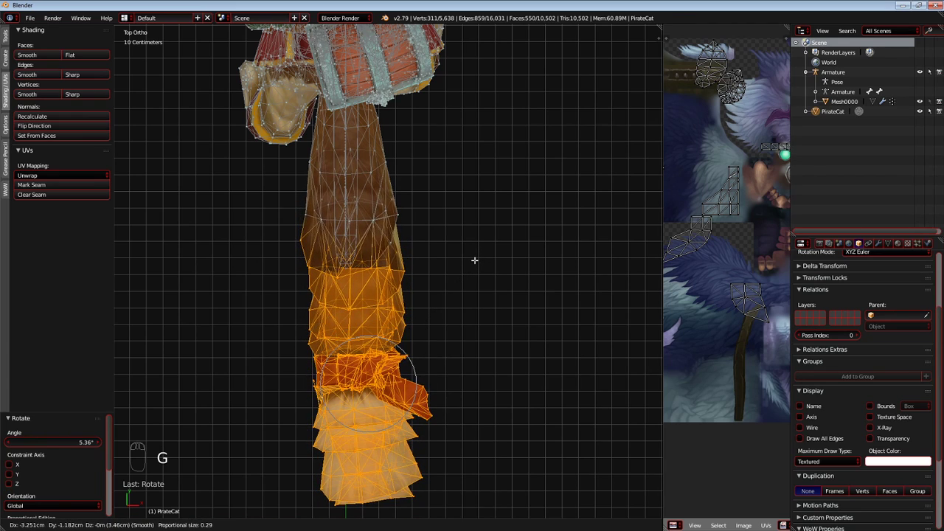
scroll(474, 259, "down", 8)
scroll(476, 260, "up", 8)
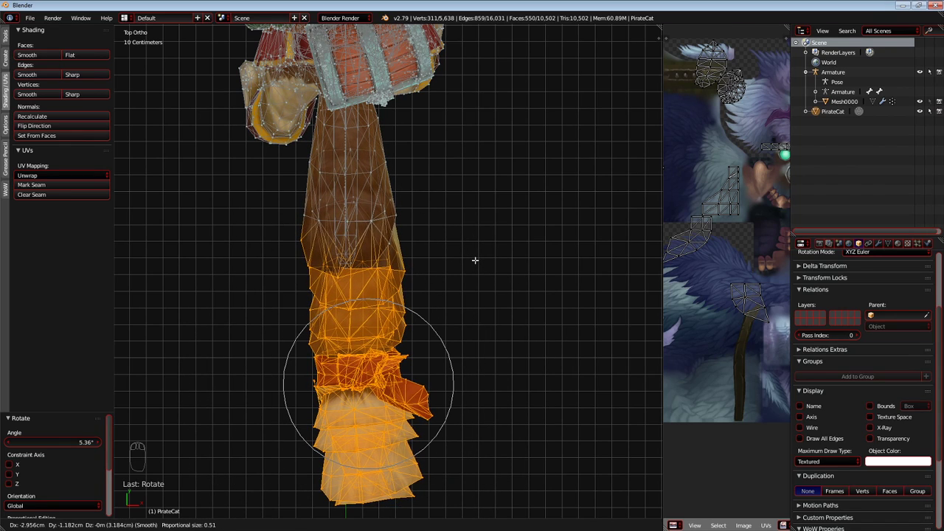
left_click(476, 260)
Limit the selection to the tail end from the red band down, rotate it 4.84° and shift it slightly towards negative X.
key("c")
mouse_move(269, 247)
middle_mouse_down()
mouse_move(426, 263)
mouse_move(374, 293)
mouse_move(371, 223)
middle_mouse_up()
right_click(375, 287)
scroll(413, 247, "up", 2)
key("r")
left_click(482, 281)
key("g")
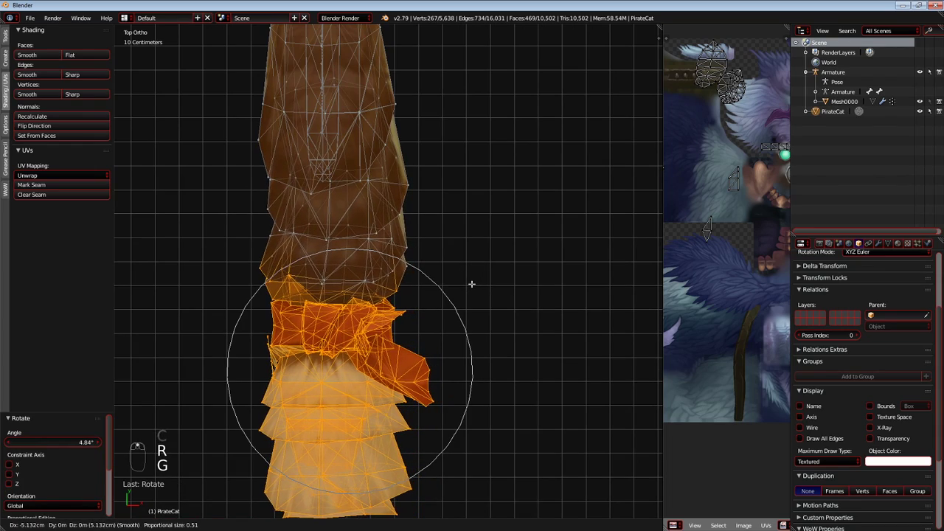
left_click(475, 281)
Examine the straightened tail and the paws against the wireframe in perspective, switching between Object and Edit Mode.
key("Tab")
mouse_move(491, 288)
middle_mouse_down()
mouse_move(428, 249)
mouse_move(342, 243)
mouse_move(417, 250)
mouse_move(413, 267)
mouse_move(325, 284)
mouse_move(501, 305)
mouse_move(431, 307)
mouse_move(396, 324)
mouse_move(410, 296)
mouse_move(412, 306)
mouse_move(383, 314)
mouse_move(383, 338)
mouse_move(474, 302)
mouse_move(415, 308)
mouse_move(423, 308)
mouse_move(382, 323)
mouse_move(392, 336)
mouse_move(369, 352)
mouse_move(396, 363)
mouse_move(449, 292)
mouse_move(427, 286)
middle_mouse_up()
scroll(497, 308, "up", 3)
key("KP_5")
scroll(426, 309, "down", 4)
scroll(394, 322, "up", 4)
key("Tab")
scroll(415, 299, "up", 5)
scroll(415, 297, "down", 3)
scroll(383, 323, "down", 1)
Clear the selection and circle-select the hind paw and its cuff on the positive X side.
key("a")
key("c")
right_click(356, 348)
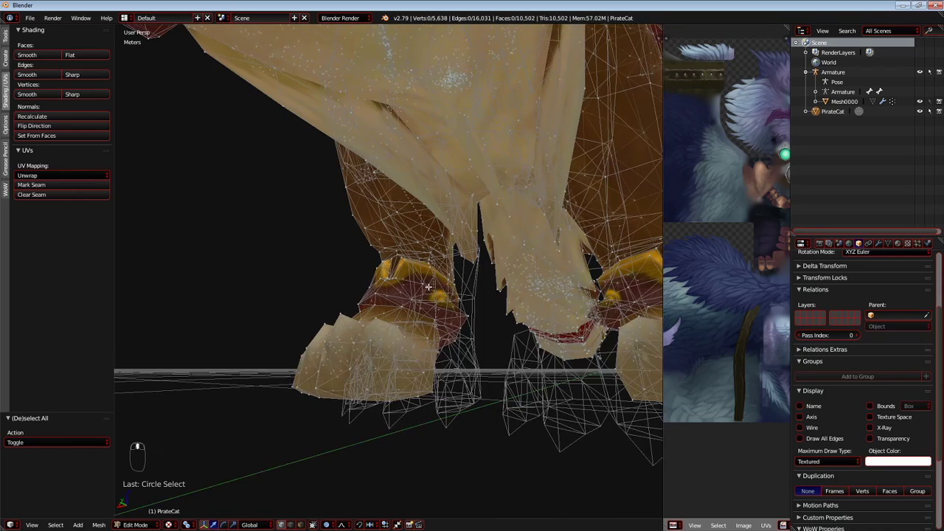
mouse_move(316, 347)
left_mouse_down()
mouse_move(392, 349)
mouse_move(418, 318)
left_mouse_up()
right_click(418, 318)
middle_click_drag(418, 318, 405, 313)
key("c")
left_click_drag(410, 313, 422, 304)
right_click(423, 304)
mouse_move(420, 303)
middle_mouse_down()
mouse_move(402, 300)
mouse_move(418, 297)
middle_mouse_up()
key("c")
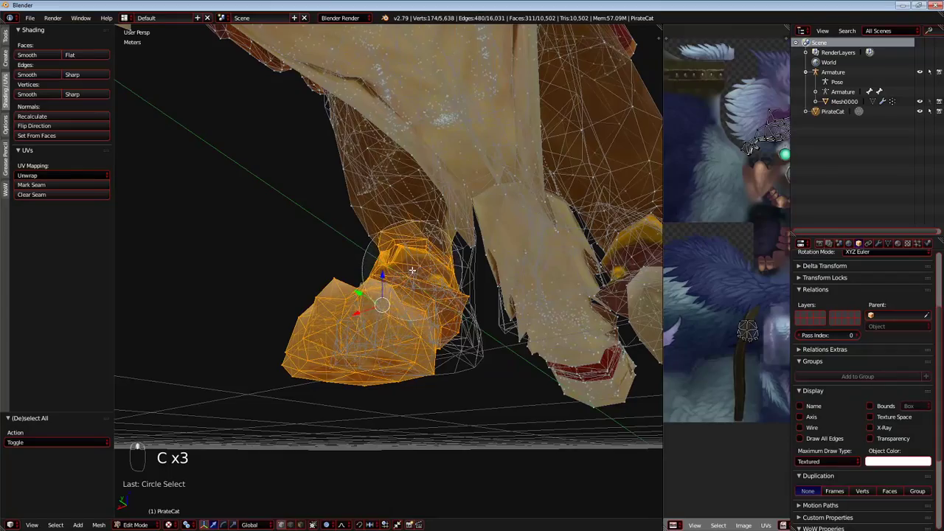
Add the lower leg above the cuff to the selection and move it -5.09 cm along X with a proportional size of 0.32.
middle_click_drag(354, 211, 428, 252)
middle_click_drag(340, 44, 391, 149, "shift")
key("c")
scroll(343, 210, "down", 6)
right_click(391, 151)
scroll(391, 172, "down", 4)
middle_click_drag(302, 294, 368, 323)
key("g")
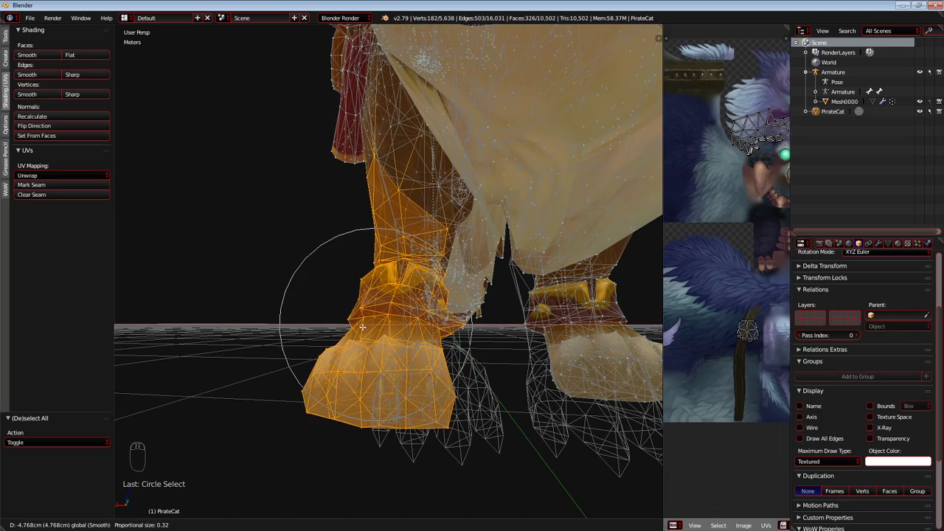
left_click(362, 328)
Deselect the leg above the cuff in the right orthographic view, keeping only the hind paw and cuff selected.
middle_click_drag(362, 328, 319, 323)
key("c")
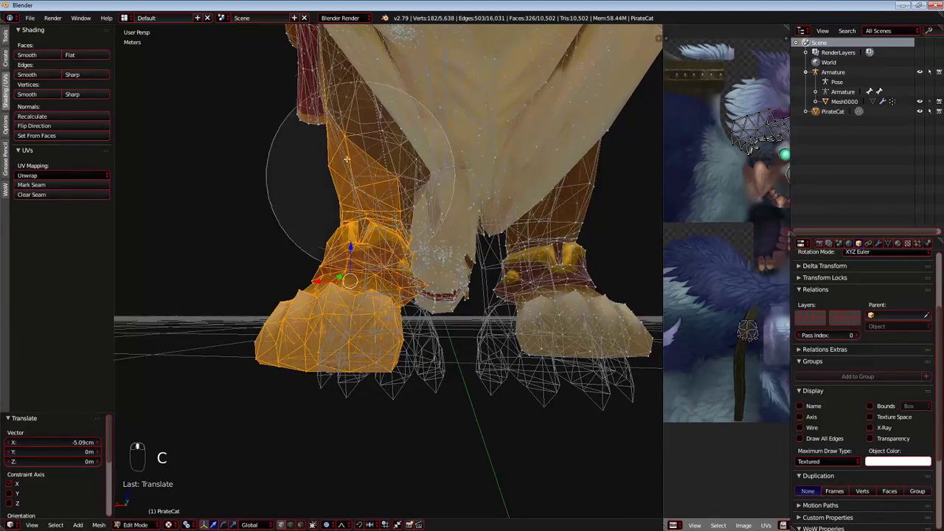
right_click(348, 141)
key("KP_5")
key("KP_1")
key("KP_5")
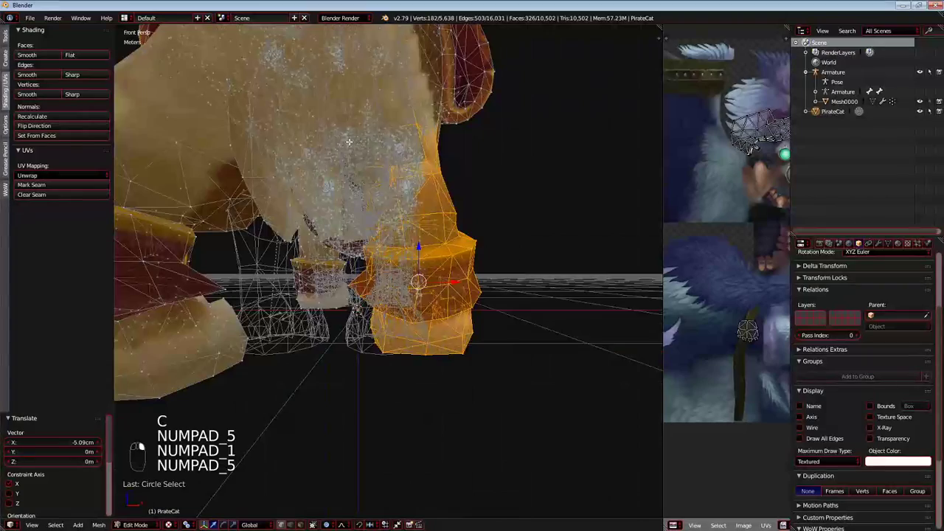
key("KP_5")
key("KP_3")
scroll(344, 151, "up", 3)
key("c")
mouse_move(540, 155)
middle_mouse_down()
mouse_move(273, 158)
mouse_move(237, 206)
middle_mouse_up()
right_click(237, 206)
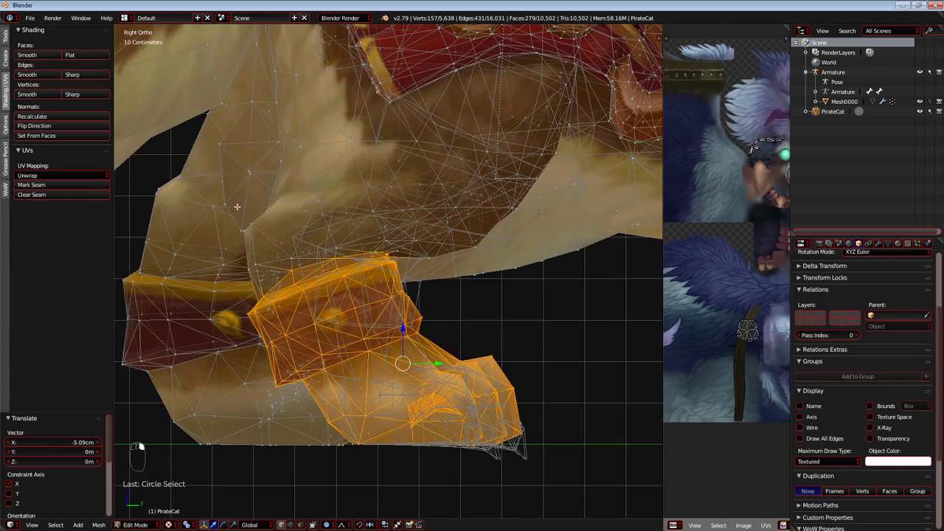
Move the hind paw and cuff a further -5.12 cm along X with a proportional size of 0.20.
key("KP_2")
key("KP_1")
key("KP_2")
key("KP_2")
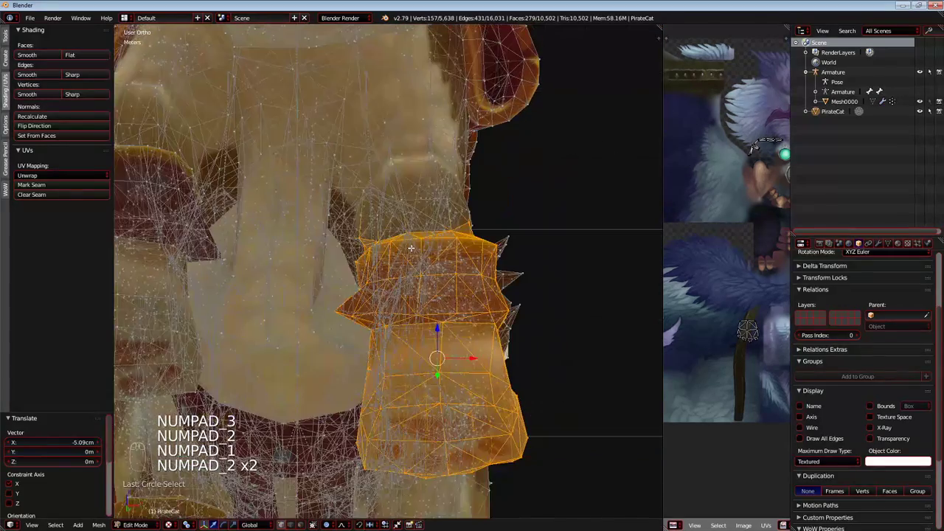
key("KP_1")
key("KP_5")
middle_click_drag(399, 264, 122, 277)
middle_click_drag(351, 328, 336, 276, "shift")
scroll(337, 277, "down", 1)
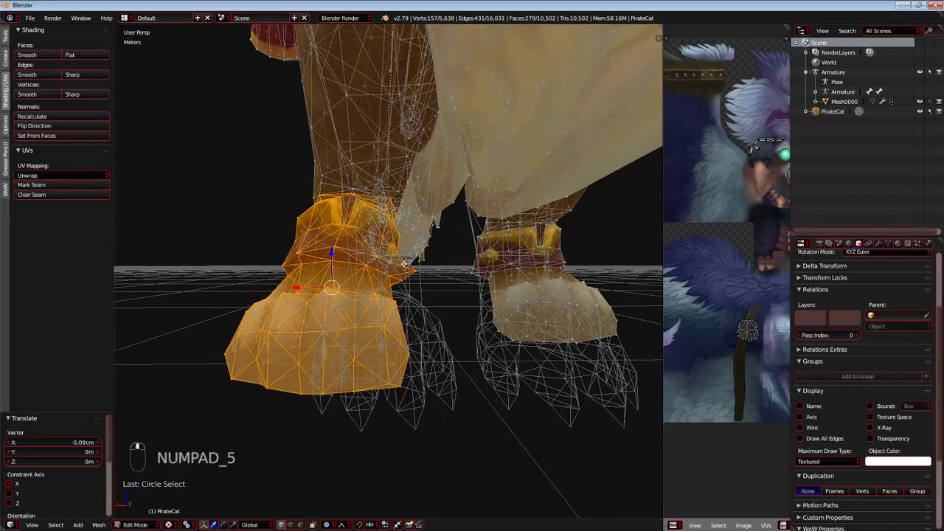
key("g")
scroll(324, 292, "up", 3)
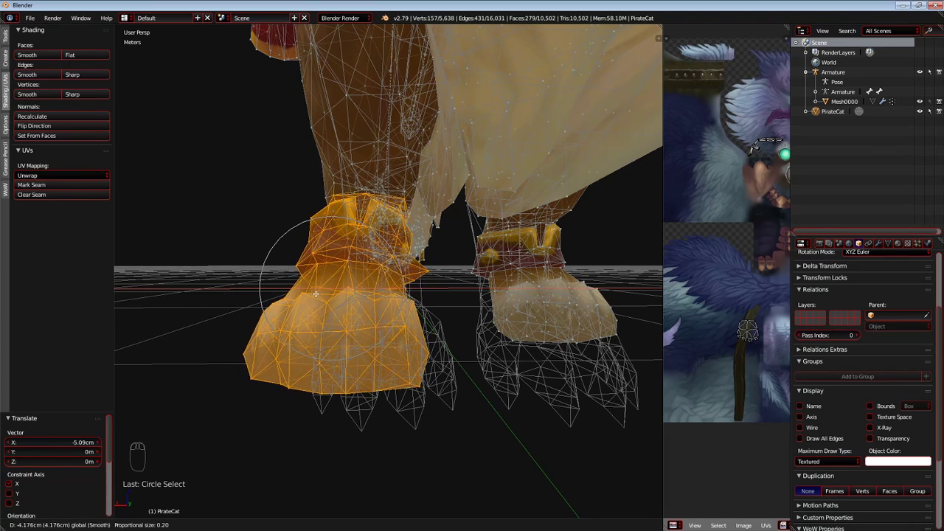
left_click(319, 295)
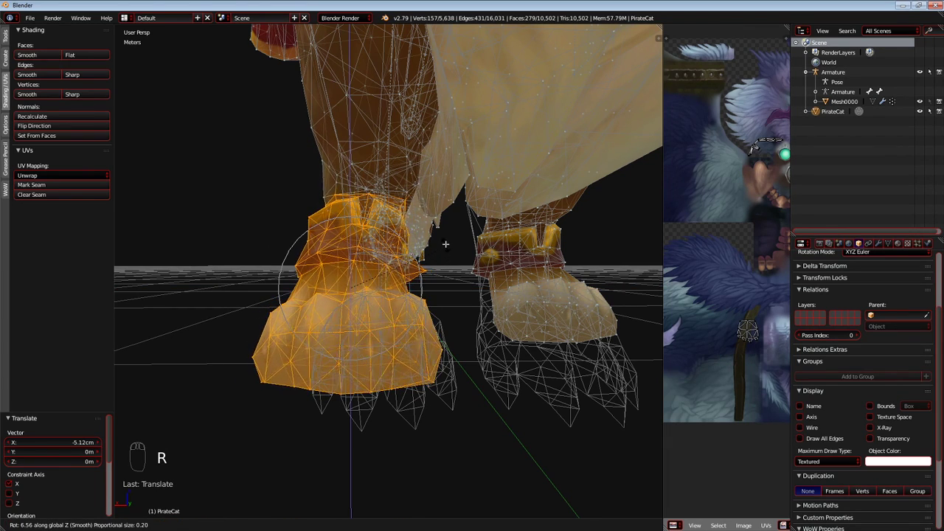
Rotate the hind paw and cuff about 6.6° around the global Z axis with proportional editing.
left_click(445, 242)
left_click_drag(318, 295, 324, 294)
middle_click_drag(401, 294, 428, 297)
Check the repositioned hind paw against the wireframe from several angles, toggling between Object and Edit Mode.
key("Tab")
key("Tab")
left_click_drag(442, 296, 449, 297)
key("Tab")
middle_click_drag(449, 296, 509, 313)
key("Tab")
key("Tab")
key("Tab")
Clear the selection and circle-select the opposite hind paw together with its cuff.
key("a")
key("c")
scroll(529, 319, "up", 3)
left_click(530, 320)
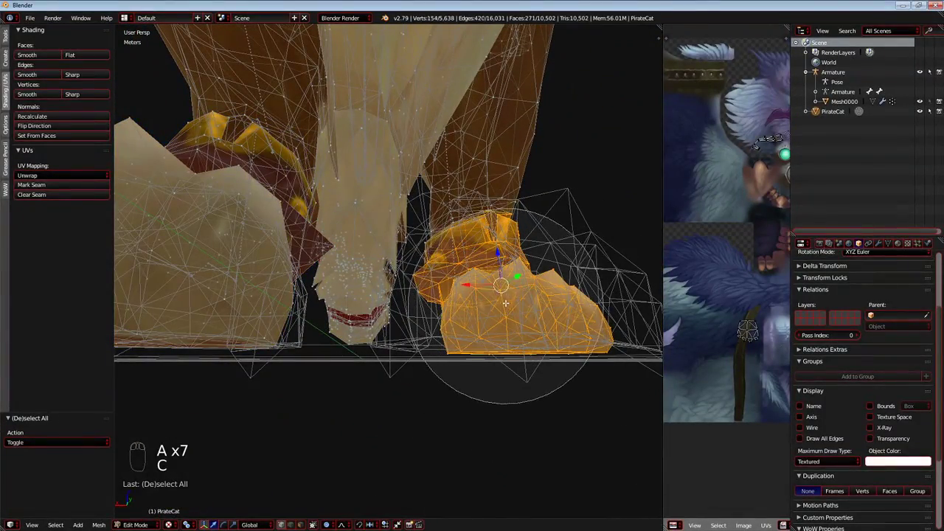
right_click(520, 232)
Extend the selection from the cuff up over the lower part of the same hind leg with Circle Select.
mouse_move(520, 236)
middle_mouse_down()
mouse_move(500, 278)
mouse_move(440, 279)
mouse_move(361, 317)
mouse_move(405, 310)
middle_mouse_up()
scroll(457, 276, "up", 4)
key("c")
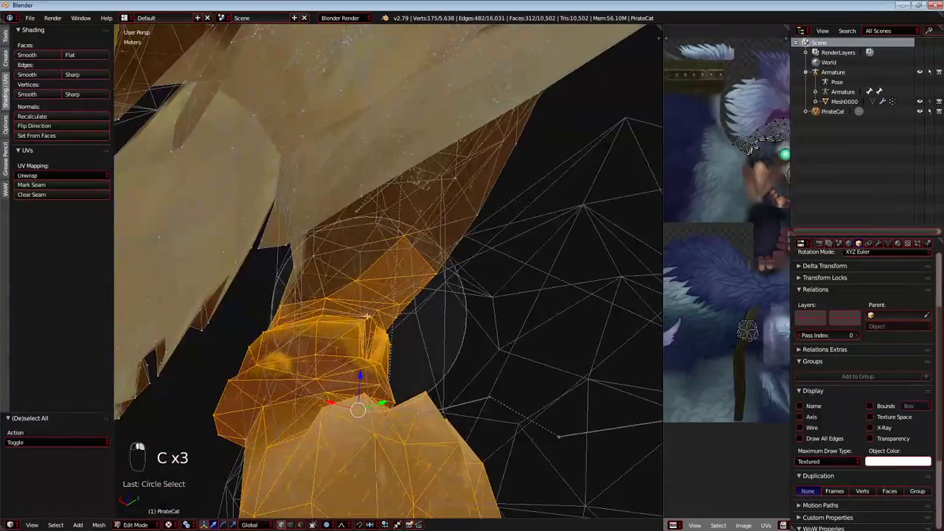
left_click_drag(336, 331, 445, 254)
scroll(446, 260, "down", 4)
mouse_move(446, 260)
middle_mouse_down()
mouse_move(360, 310)
mouse_move(421, 295)
middle_mouse_up()
scroll(422, 288, "up", 1)
key("c")
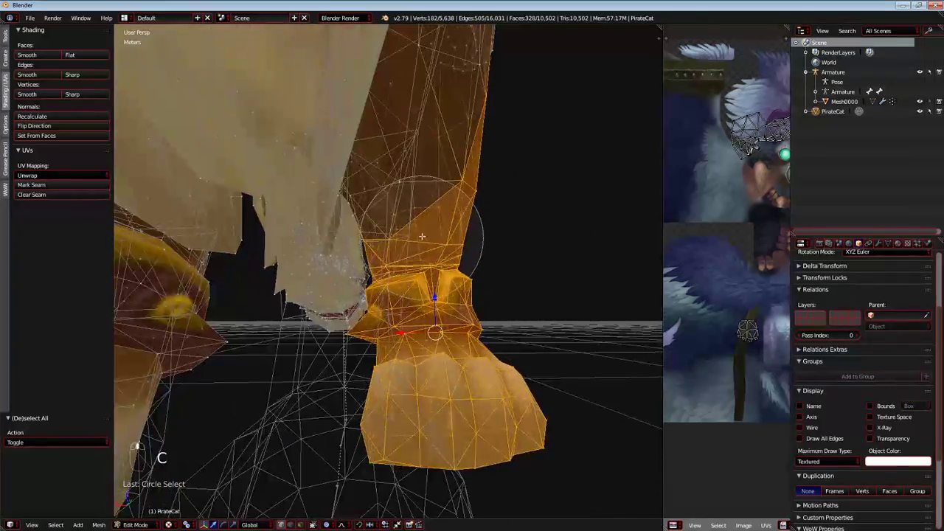
middle_click_drag(423, 216, 443, 206)
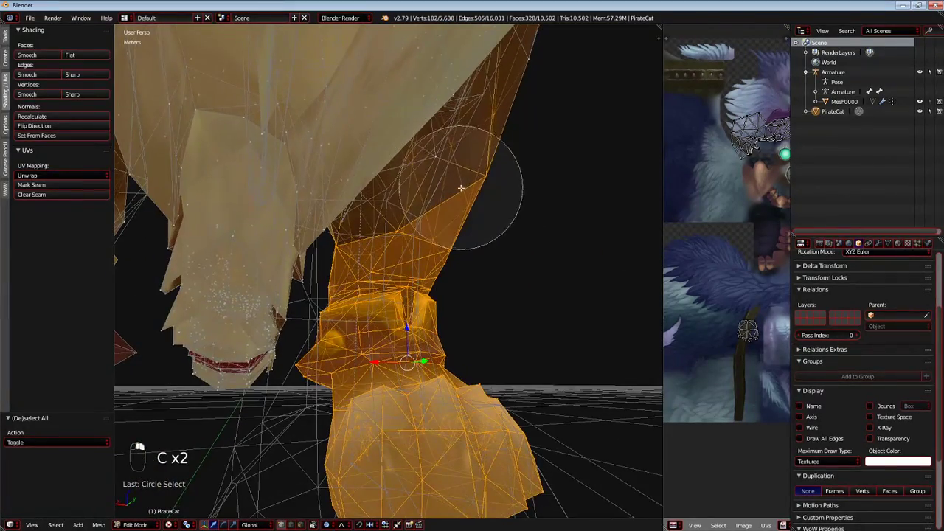
Move the selected hind paw, cuff and lower leg 19.1 cm along Y with proportional editing.
middle_click_drag(438, 283, 299, 323)
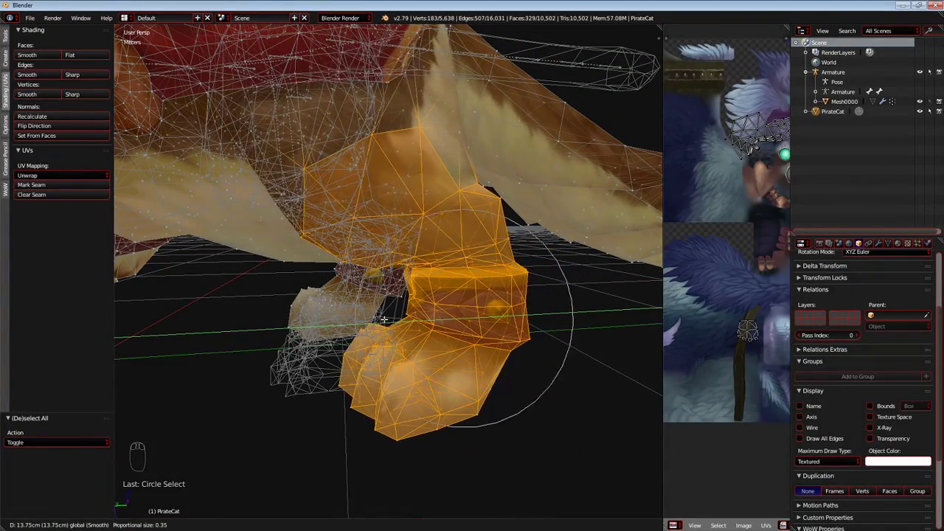
scroll(381, 318, "down", 3)
scroll(363, 315, "down", 1)
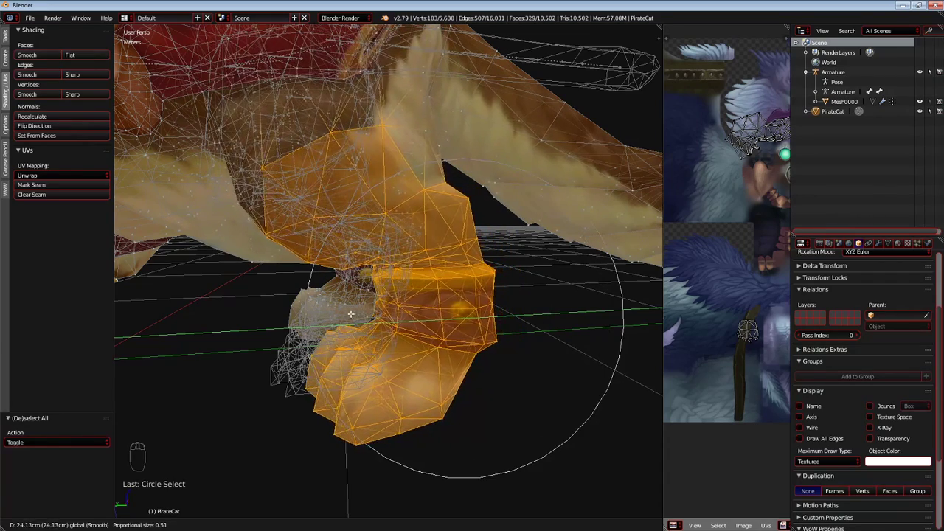
scroll(358, 314, "up", 1)
left_click(366, 312)
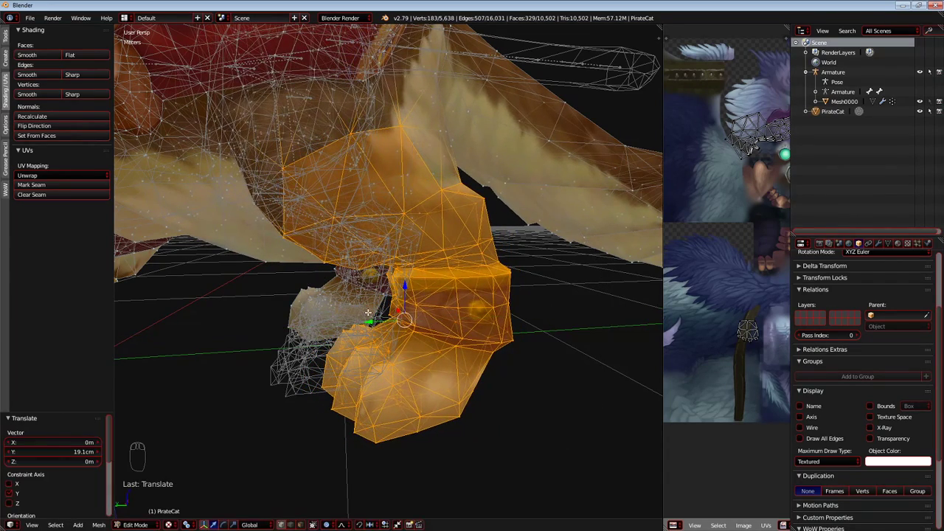
Shift the selected lower leg and paw further along Y by 6.26 cm and another 5.17 cm with proportional editing.
key("g")
key("y")
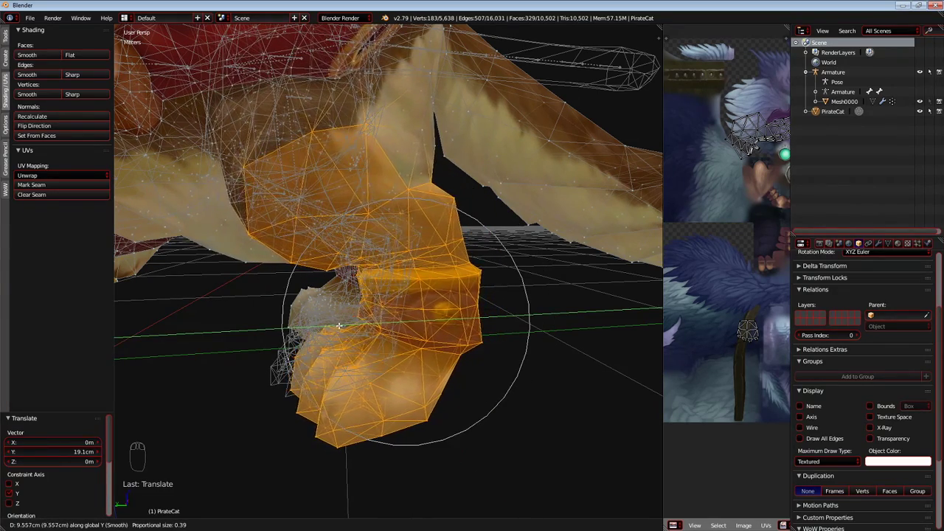
scroll(348, 328, "up", 3)
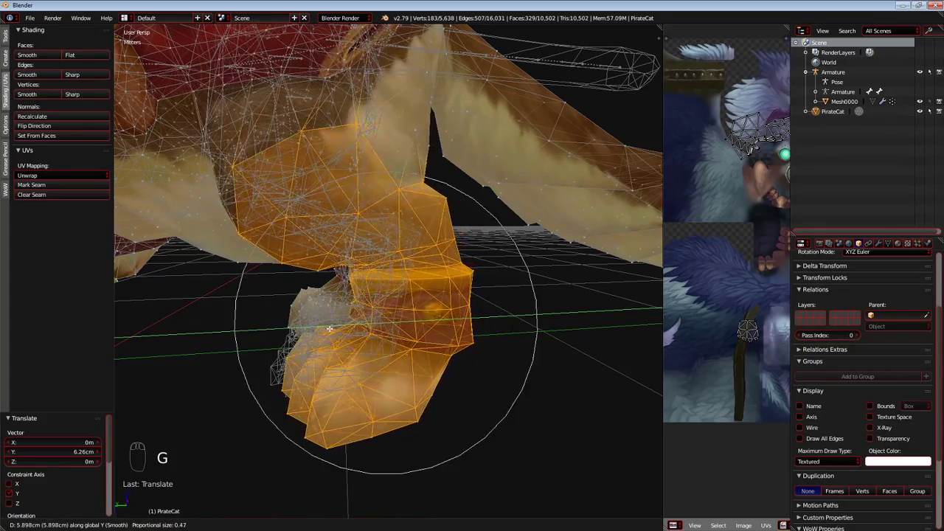
left_click(332, 330)
Move the selected lower leg and paw 8.4 cm along X towards the wireframe paw.
middle_click_drag(332, 330, 433, 315)
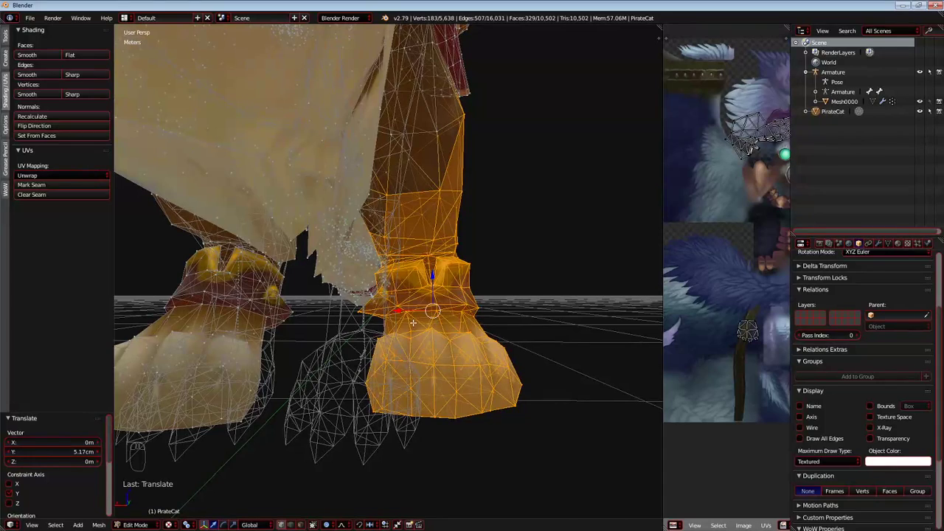
key("g")
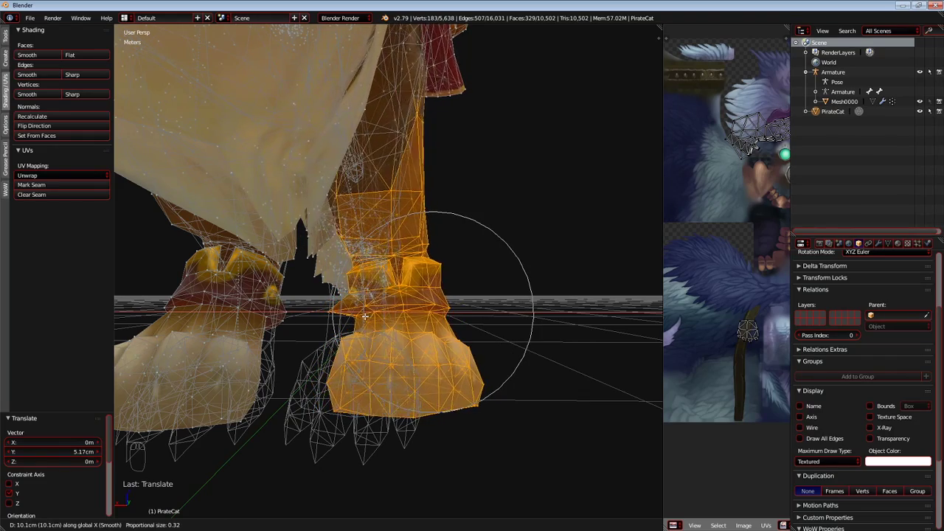
left_click(371, 321)
Move the lower leg and paw about 7 cm more along X with proportional size 0.29 and check the fit.
middle_click_drag(371, 321, 421, 318)
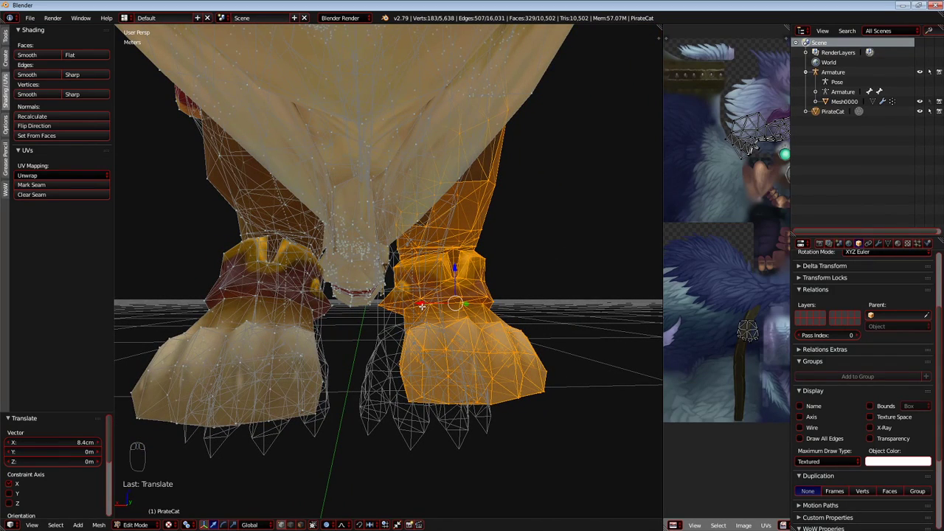
key("g")
scroll(417, 306, "up", 3)
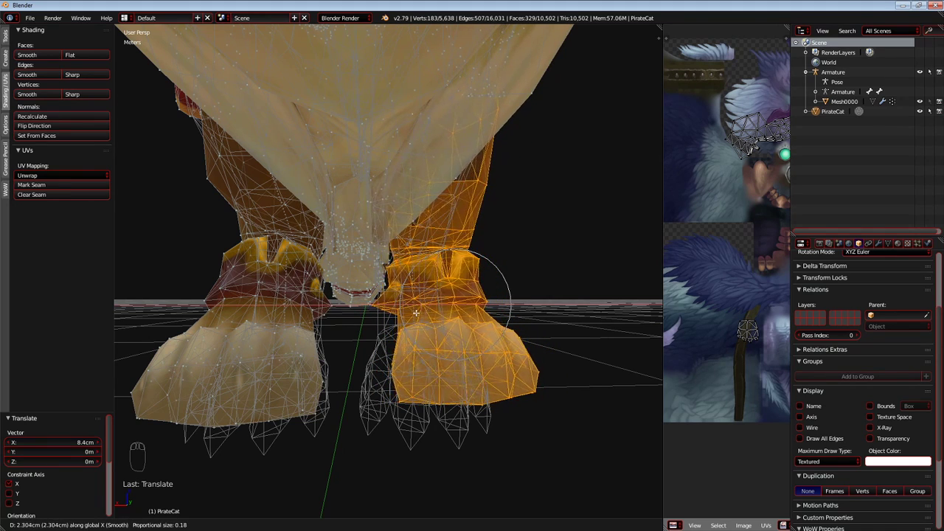
scroll(404, 314, "down", 6)
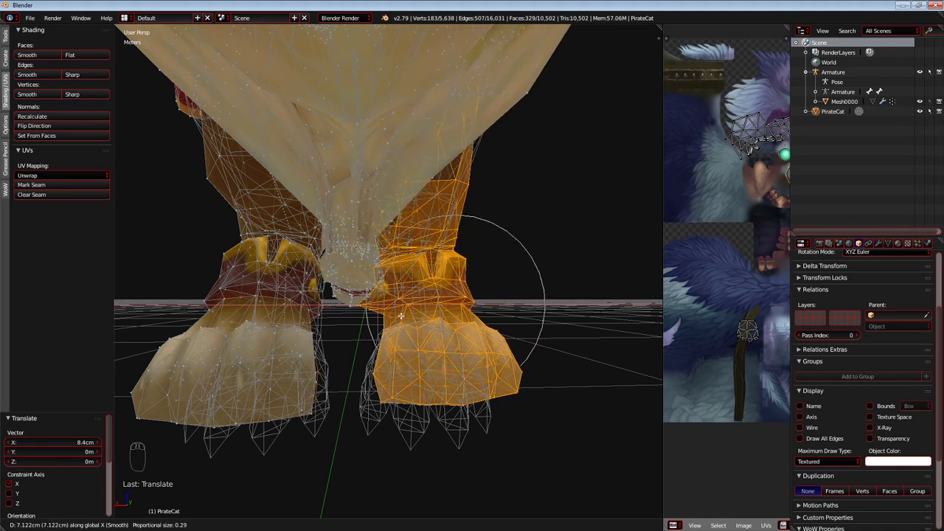
left_click(399, 315)
middle_click_drag(399, 315, 329, 331)
key("Tab")
key("Tab")
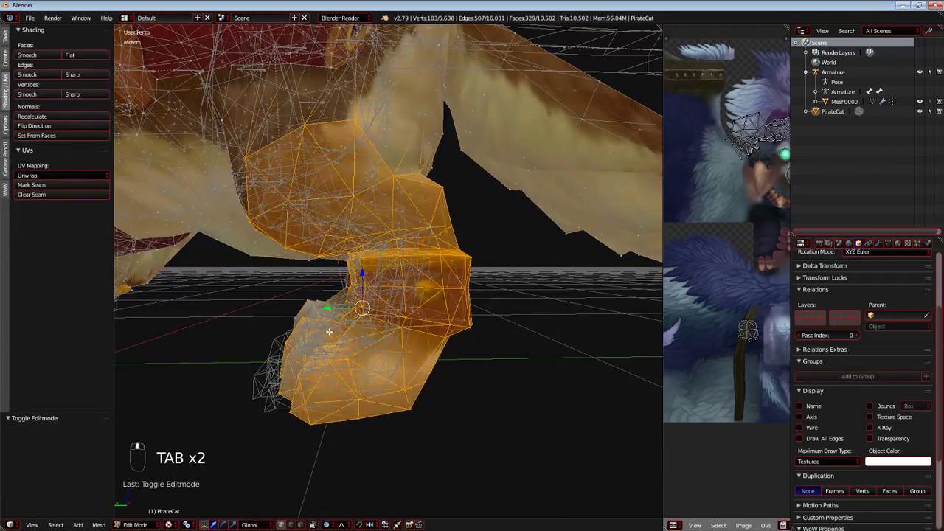
Move the selected lower leg and paw 6.84 cm along Y in the left orthographic view.
key("KP_5")
key("KP_4")
key("KP_5")
key("KP_5")
key("KP_5")
key("KP_5")
key("KP_5")
key("KP_5")
key("KP_3")
key("KP_1")
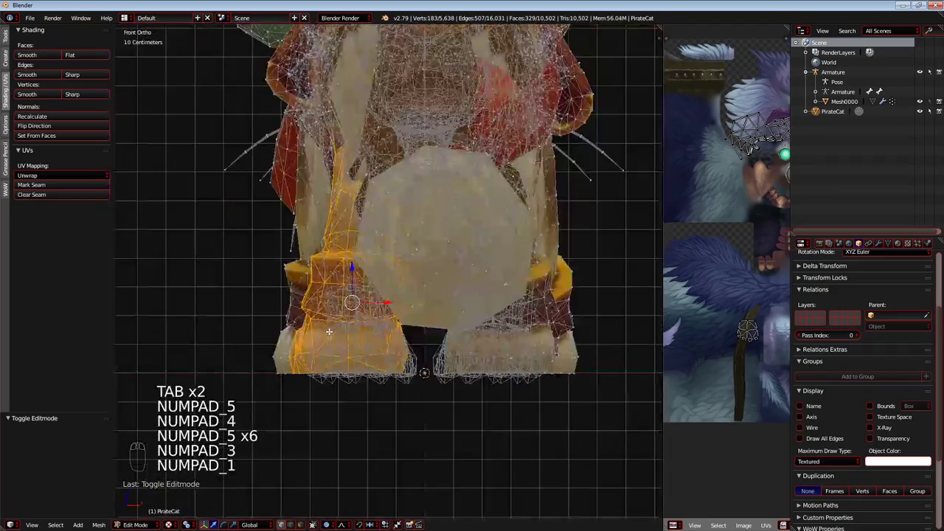
key("ctrl+KP_1")
key("ctrl+KP_3")
scroll(305, 325, "up", 1)
middle_click_drag(310, 327, 350, 311, "shift")
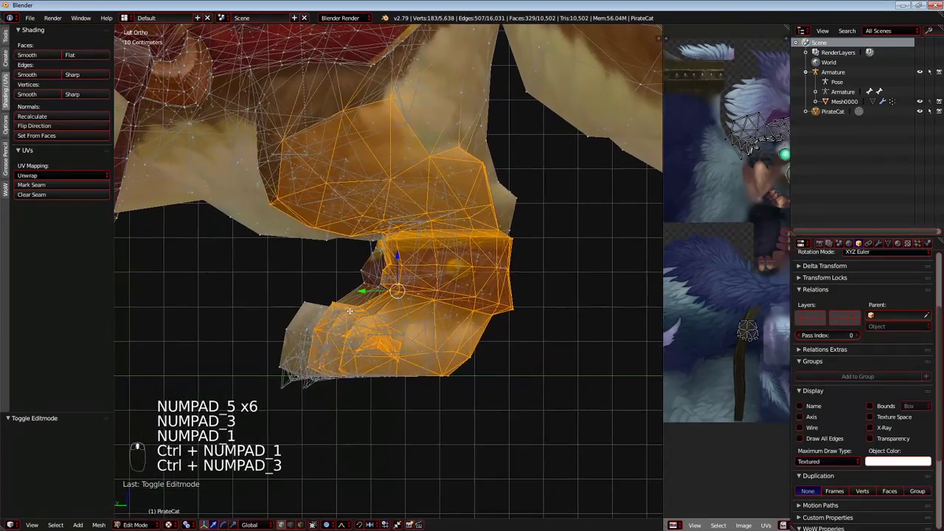
left_click_drag(364, 292, 340, 290)
Pull the vertex at the lower front edge of the thigh backwards with proportional editing.
scroll(308, 280, "up", 5)
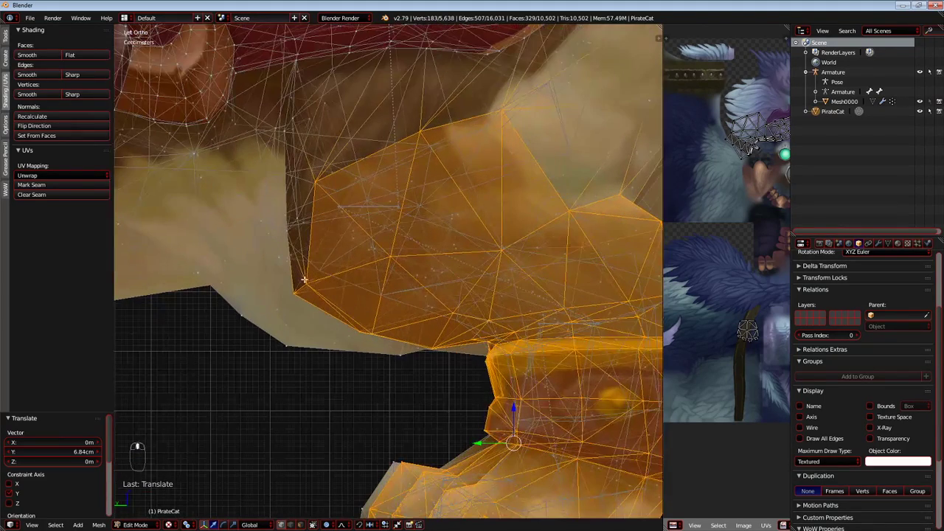
right_click(309, 278)
key("g")
left_click(358, 280)
Examine the reshaped hind leg against the wireframe in perspective, in both Object Mode and Edit Mode.
key("Tab")
scroll(353, 310, "down", 6)
middle_click_drag(353, 310, 401, 331)
key("KP_5")
scroll(401, 328, "up", 5)
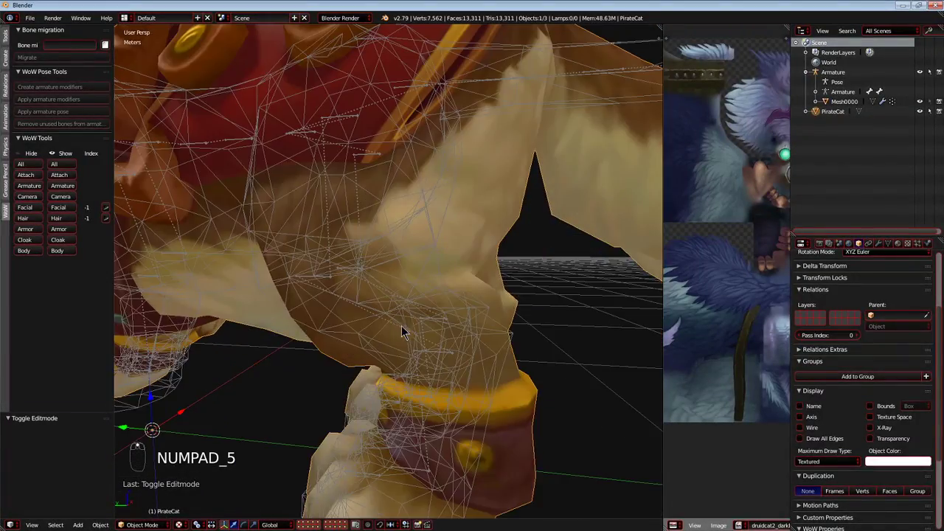
key("Tab")
scroll(402, 324, "up", 3)
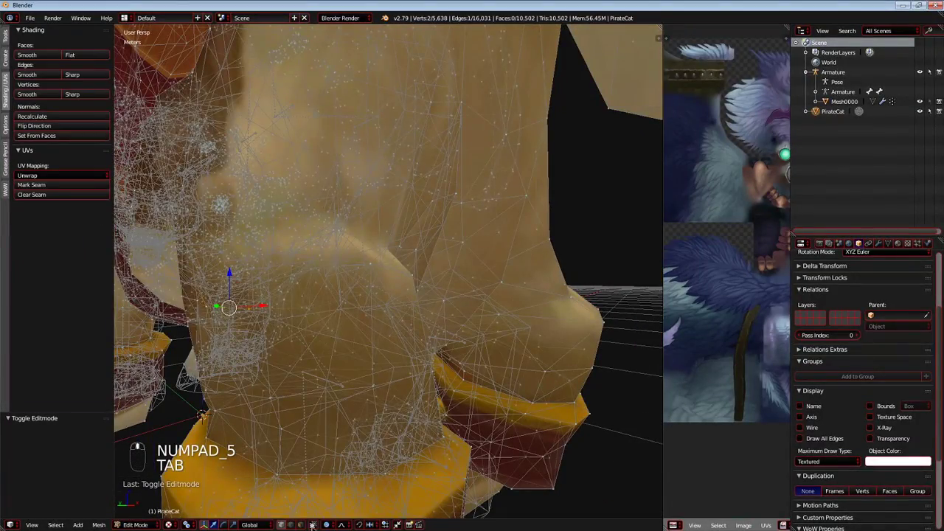
scroll(402, 380, "down", 4)
middle_click_drag(410, 329, 388, 323)
scroll(377, 309, "up", 2)
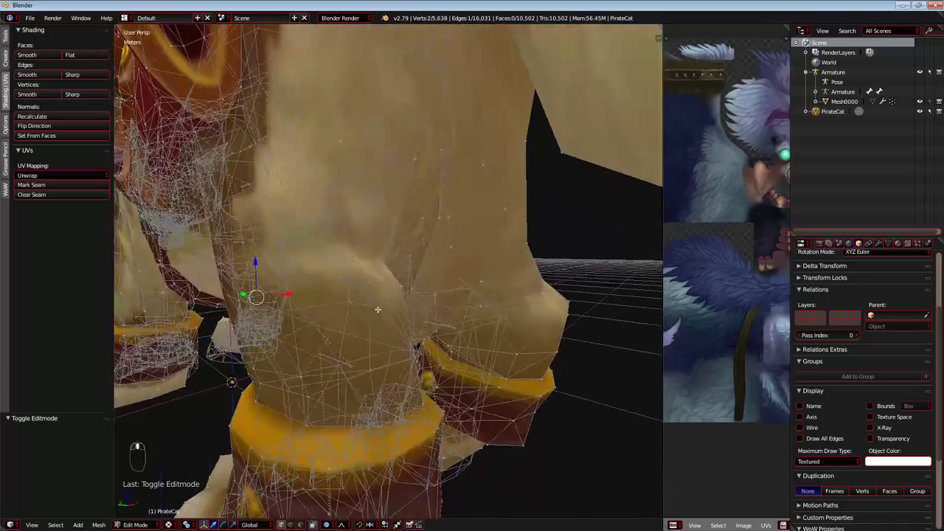
Move the two selected hock vertices -14.7 cm along Y and -8.99 cm along Z in the left orthographic view.
key("KP_5")
key("KP_5")
key("KP_5")
key("KP_5")
key("KP_1")
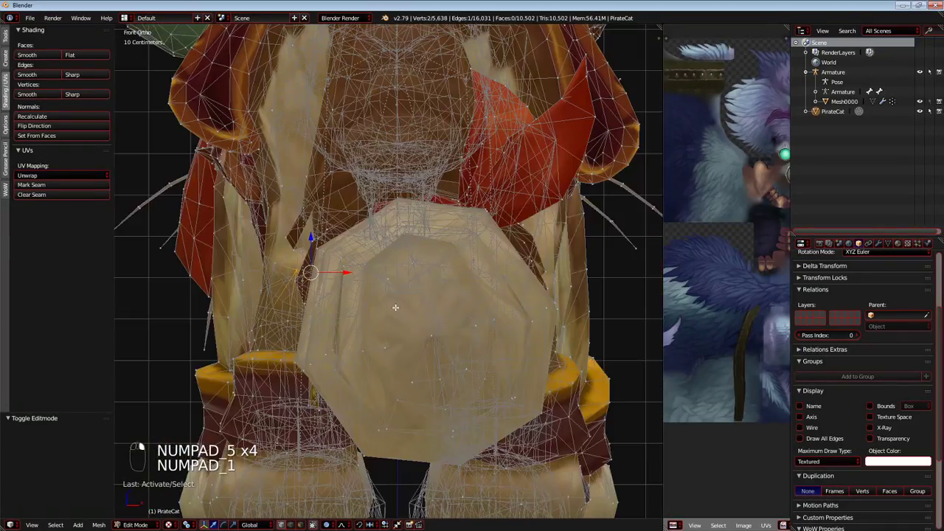
key("KP_3")
key("ctrl+KP_1")
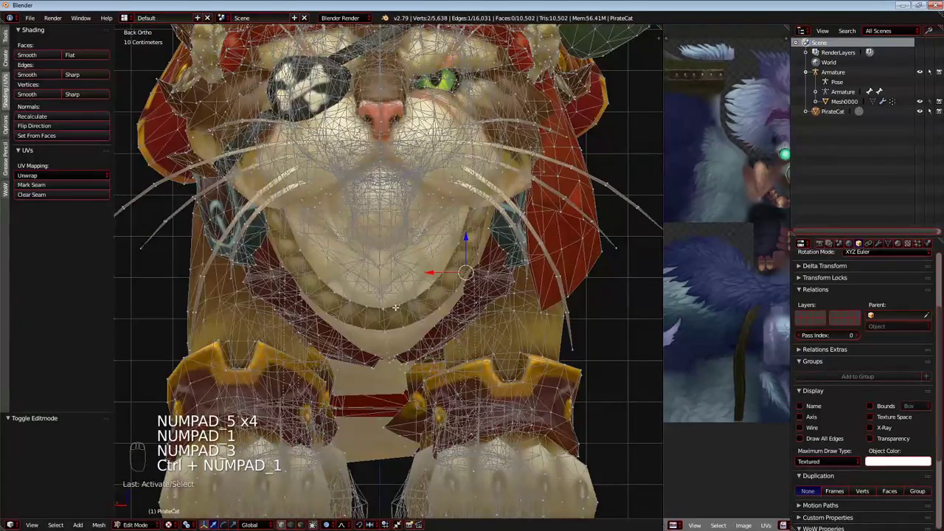
key("KP_3")
key("KP_1")
key("KP_3")
key("ctrl+KP_3")
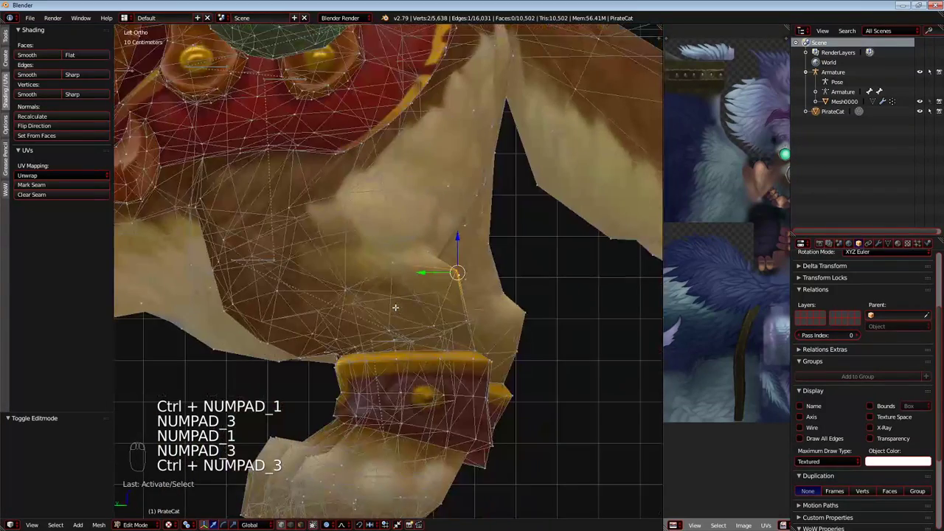
scroll(398, 303, "up", 4)
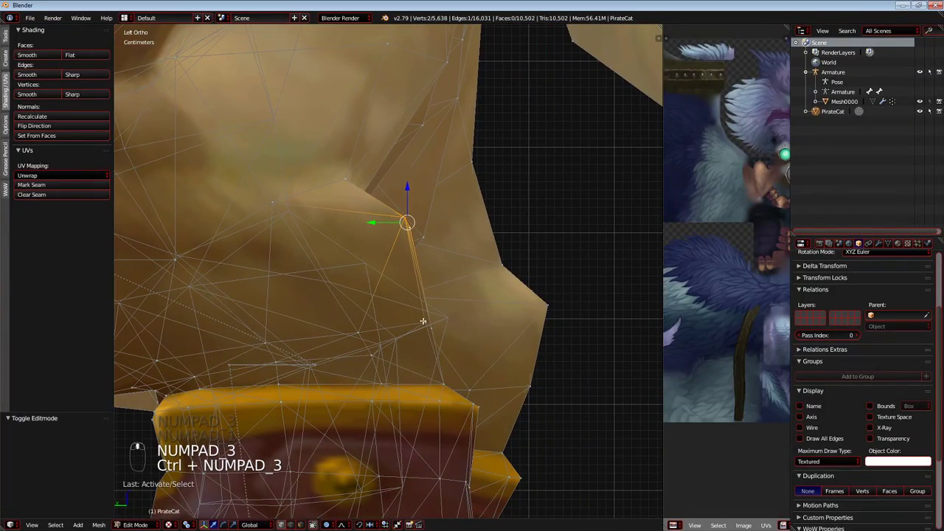
key("g")
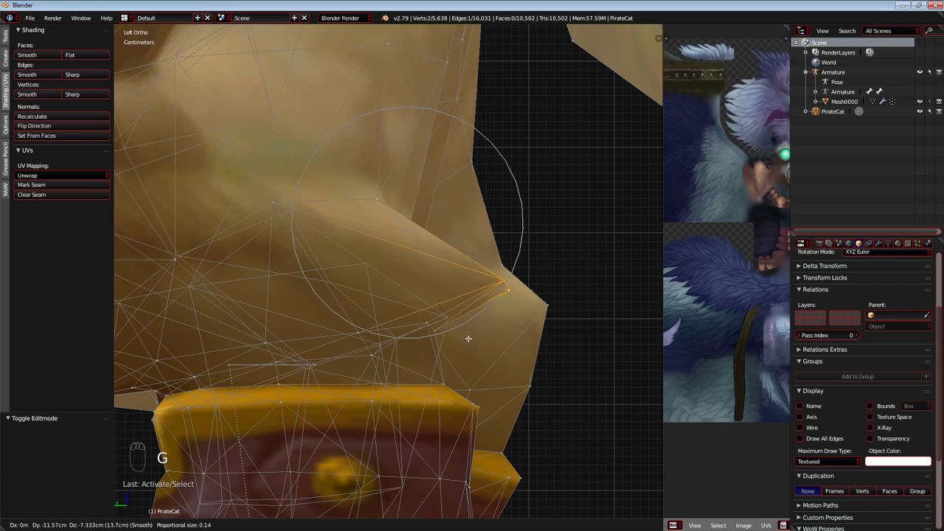
scroll(469, 339, "down", 14)
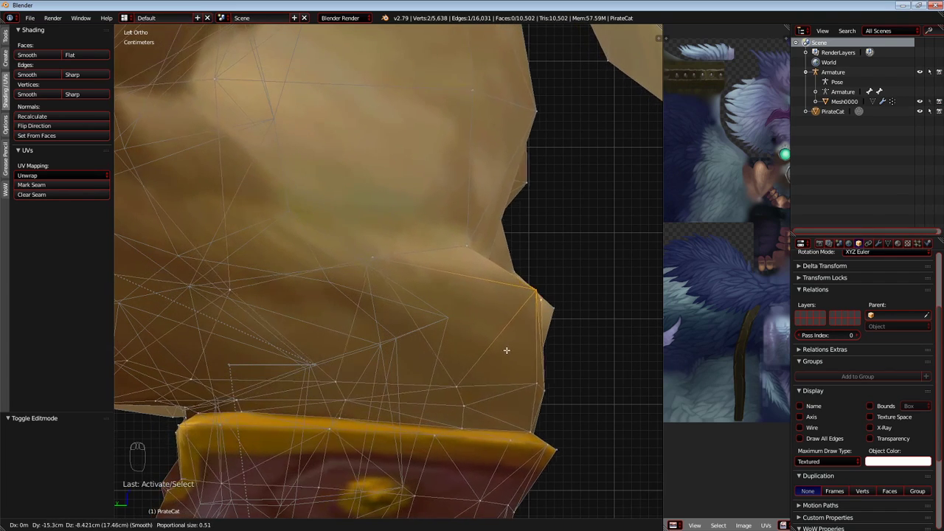
left_click(497, 350)
Move the vertex at the cuff's upper rear corner -8.59 mm along Y and -5.79 cm along Z with proportional editing.
scroll(495, 351, "down", 6)
middle_click_drag(451, 346, 430, 303, "shift")
scroll(429, 303, "up", 6)
right_click(435, 301)
key("g")
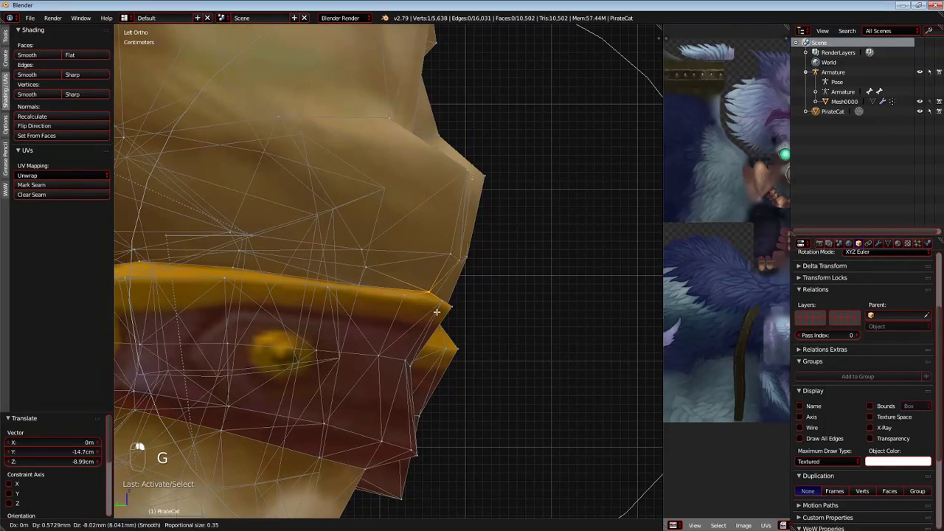
left_click(442, 315)
Raise the vertex on the back of the leg above the hock and check the outline in Object Mode.
scroll(443, 317, "down", 2)
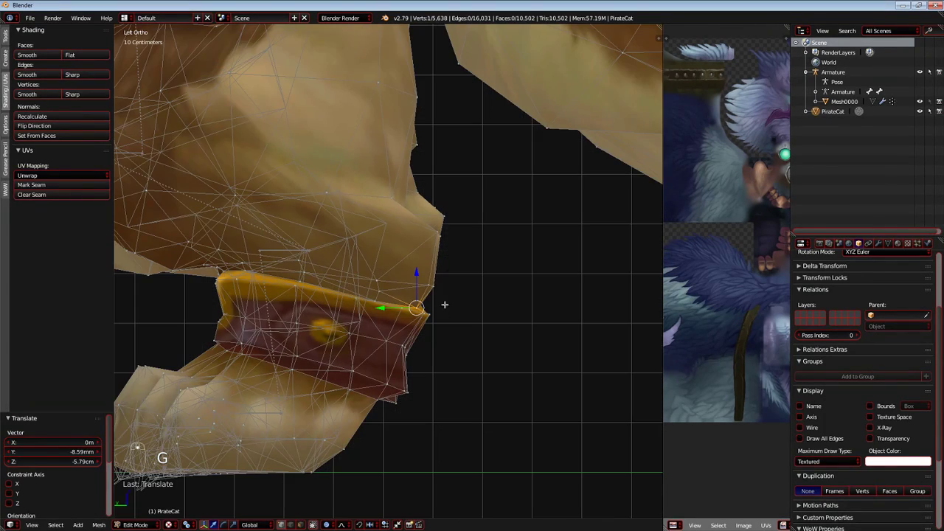
key("g")
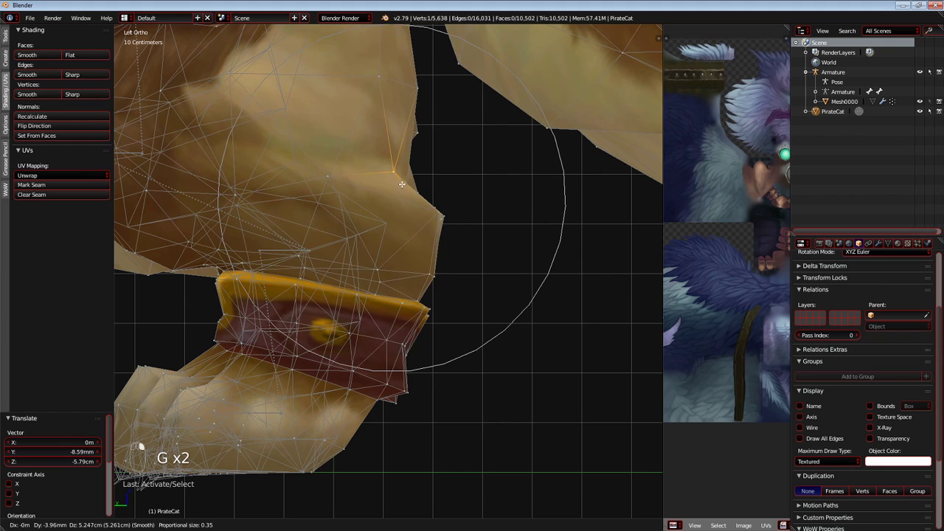
left_click(405, 191)
scroll(368, 221, "down", 3)
key("Tab")
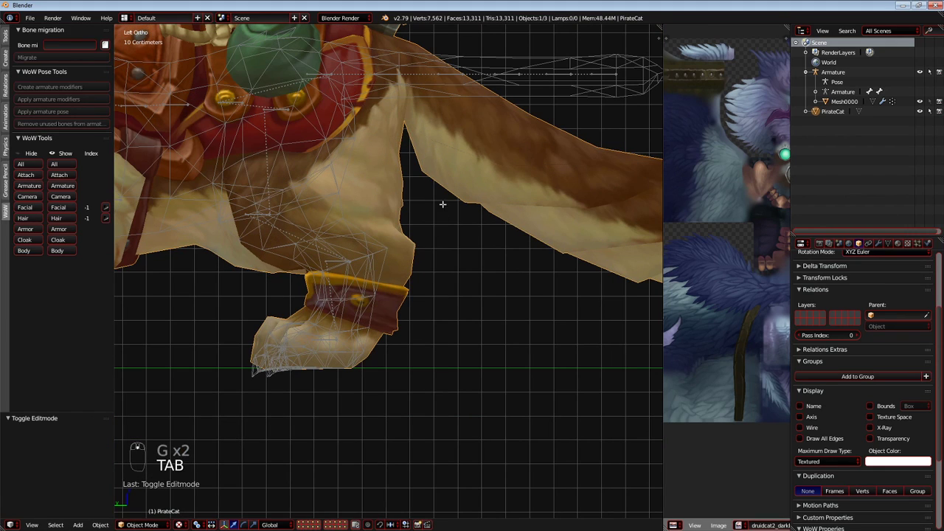
Adjust the vertices along the underside of the tail near its base to smooth the outline.
key("Tab")
scroll(387, 219, "up", 4)
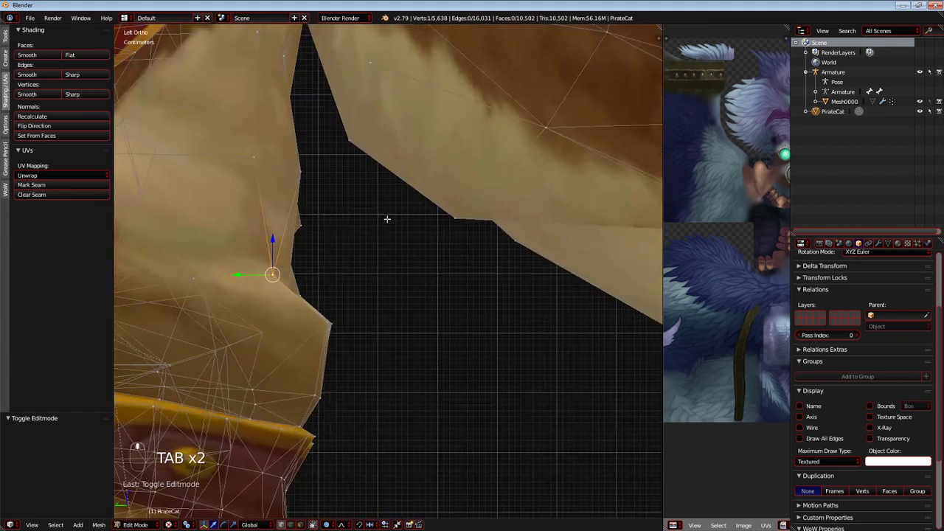
key("g")
left_click(461, 233)
scroll(442, 251, "down", 3)
Return to Object Mode, reset the 3D cursor to the origin and inspect the hindquarters from the left.
key("Tab")
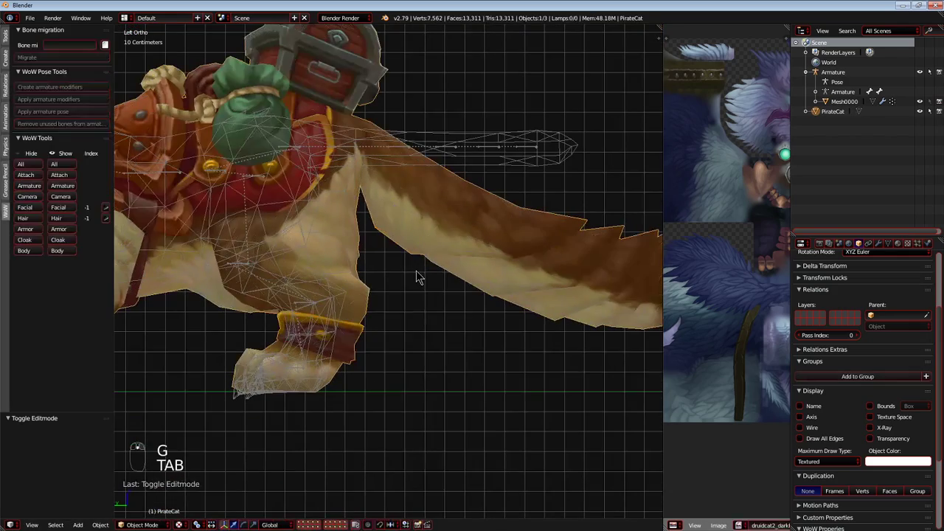
middle_click_drag(376, 278, 106, 257, "shift")
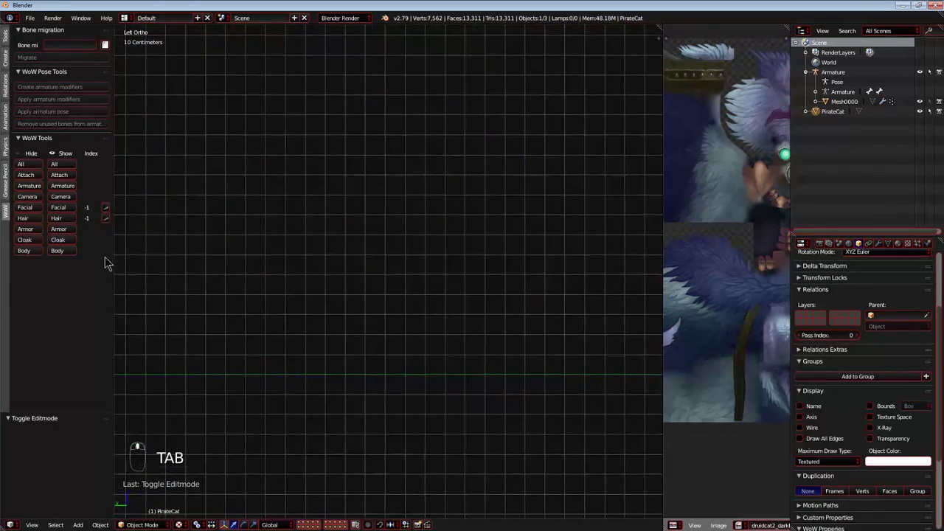
key("shift+c")
scroll(214, 266, "up", 5)
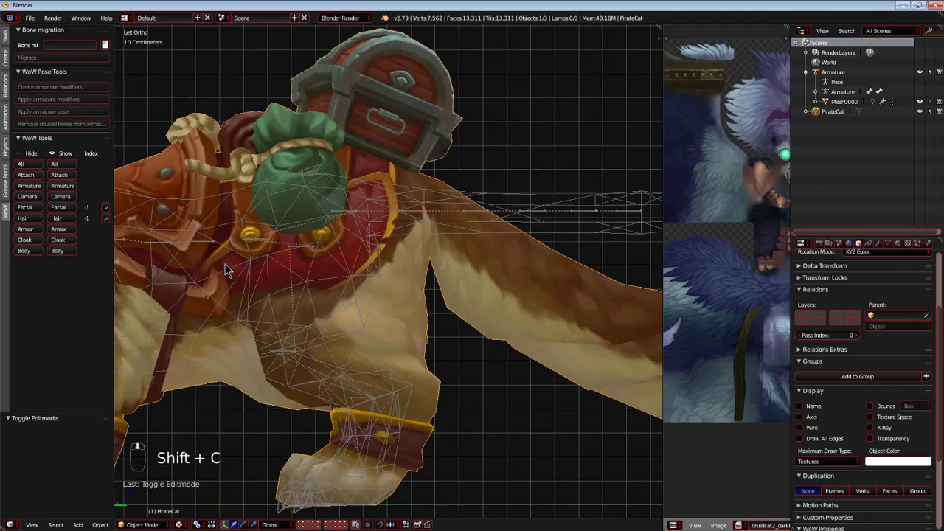
Enter Edit Mode on the PirateCat mesh at the saddle.
scroll(208, 270, "down", 3)
key("Tab")
scroll(297, 220, "up", 5)
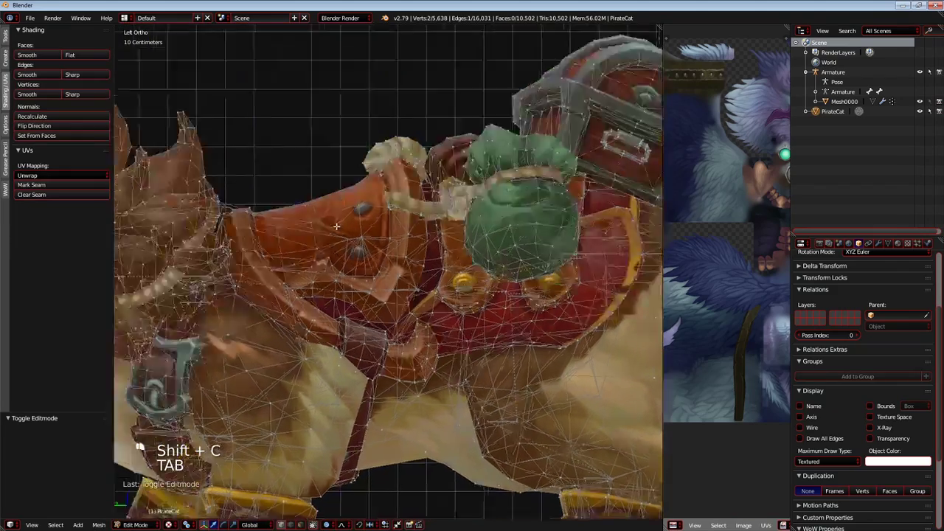
middle_click_drag(297, 221, 390, 275, "shift")
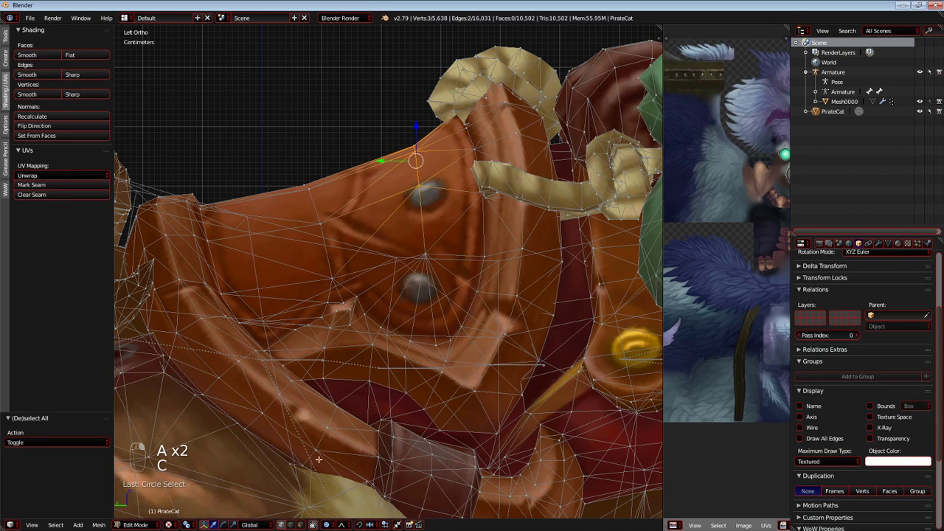
key("a")
key("c")
left_click(324, 200)
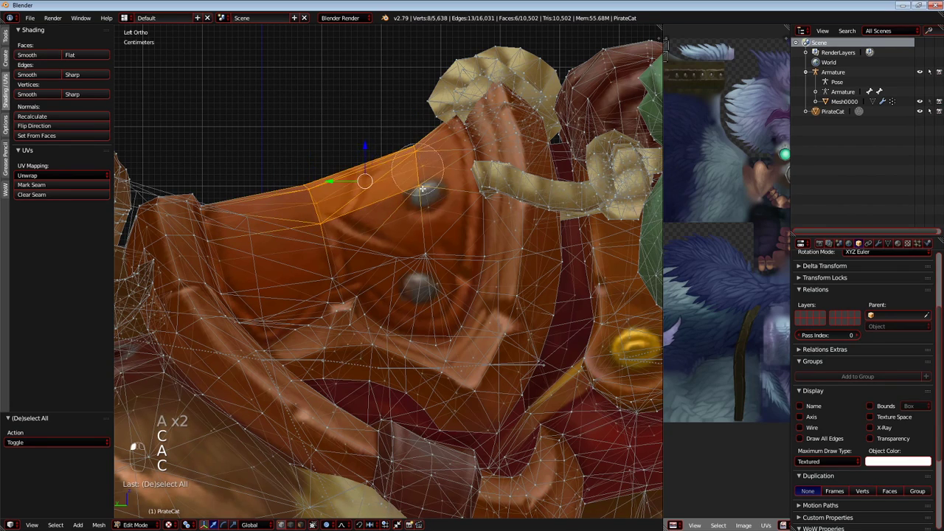
left_click(421, 188)
scroll(417, 234, "down", 2)
key("a")
key("a")
key("a")
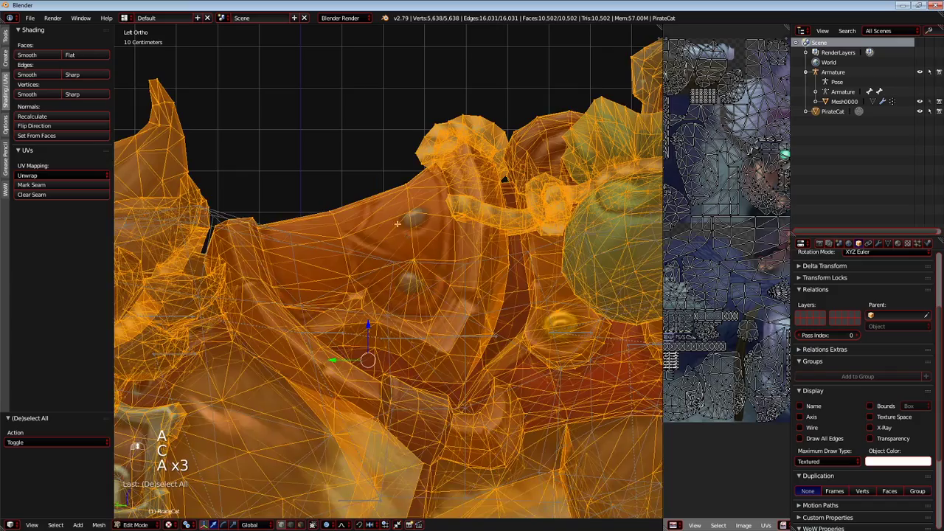
key("g")
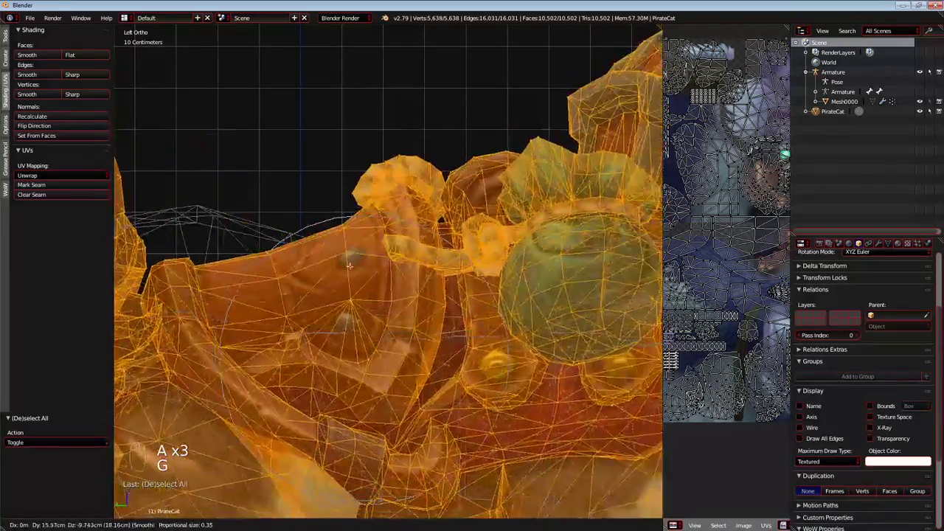
right_click(343, 254)
Select only the vertices along the top edge of the saddle seat and rotate them 28.1° with proportional editing.
key("a")
key("c")
left_click(336, 216)
right_click(397, 200)
key("r")
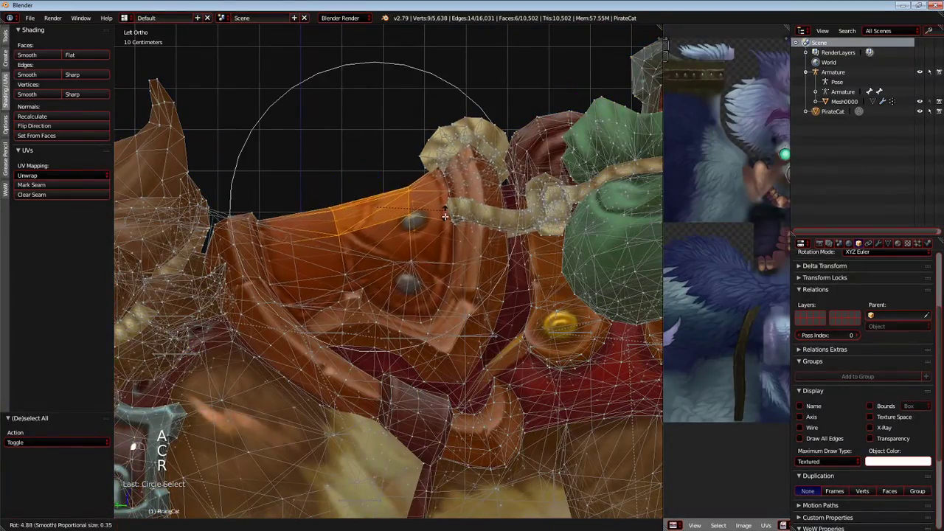
left_click(442, 239)
Lower the saddle seat's top edge about 7.4 cm with a smaller proportional radius and rotate it -14.4°.
key("g")
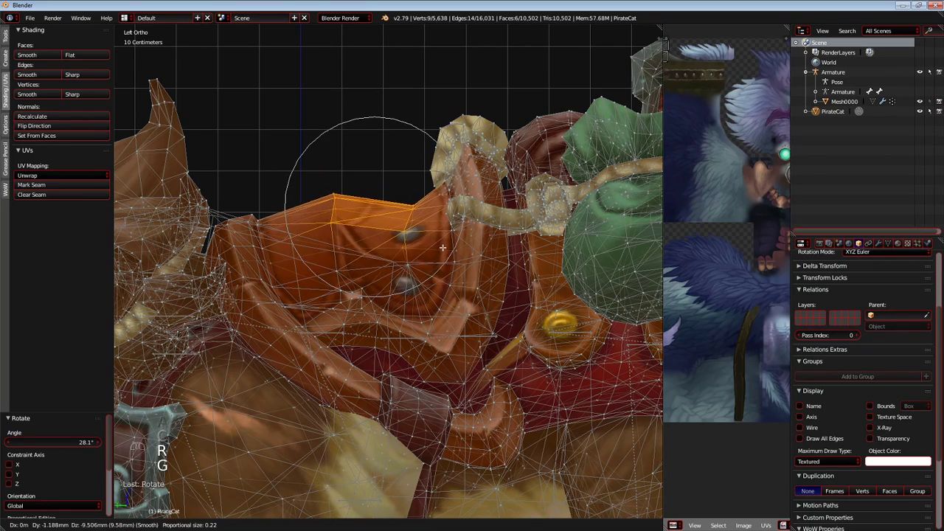
scroll(442, 277, "up", 3)
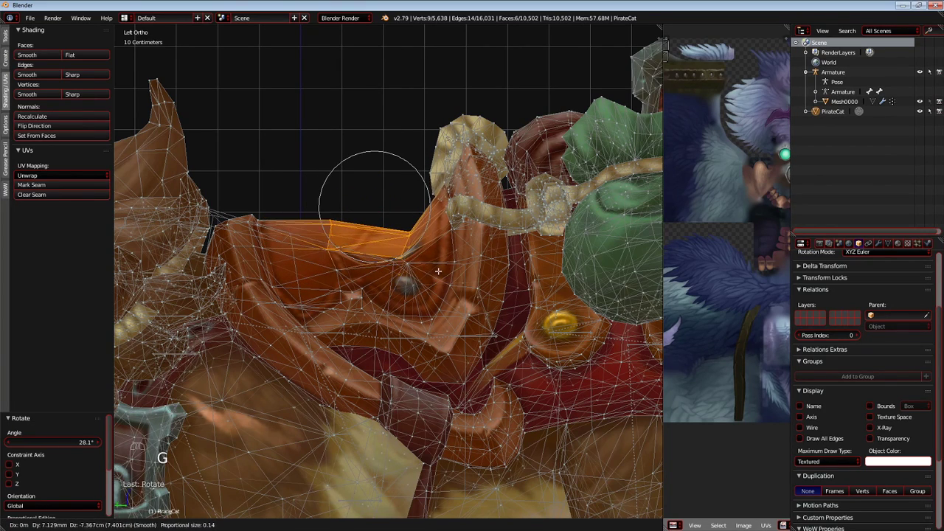
left_click(438, 271)
key("r")
left_click(454, 246)
Rotate the seat's top edge 3.2° and settle it lower, ending with a 3.56 mm Y and -7.13 mm Z move.
key("g")
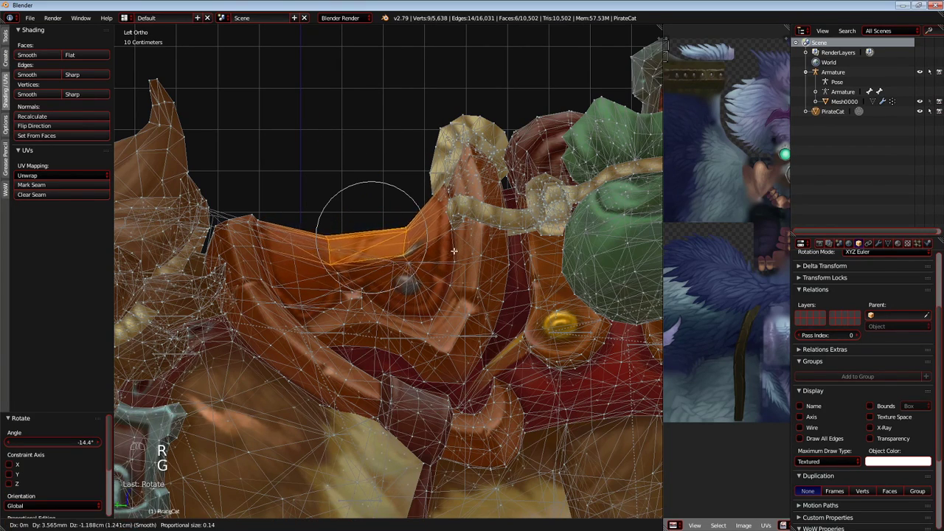
left_click(453, 249)
key("r")
left_click(459, 249)
key("g")
scroll(461, 249, "up", 3)
scroll(463, 252, "down", 10)
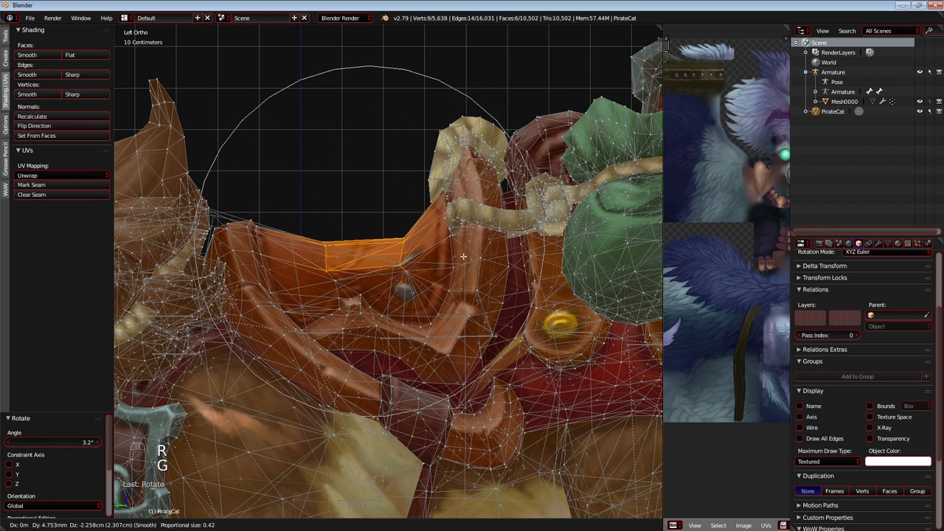
left_click(463, 251)
Select the vertices on top of the saddle's front pommel and rotate them 12° with proportional editing.
key("a")
scroll(295, 236, "up", 4)
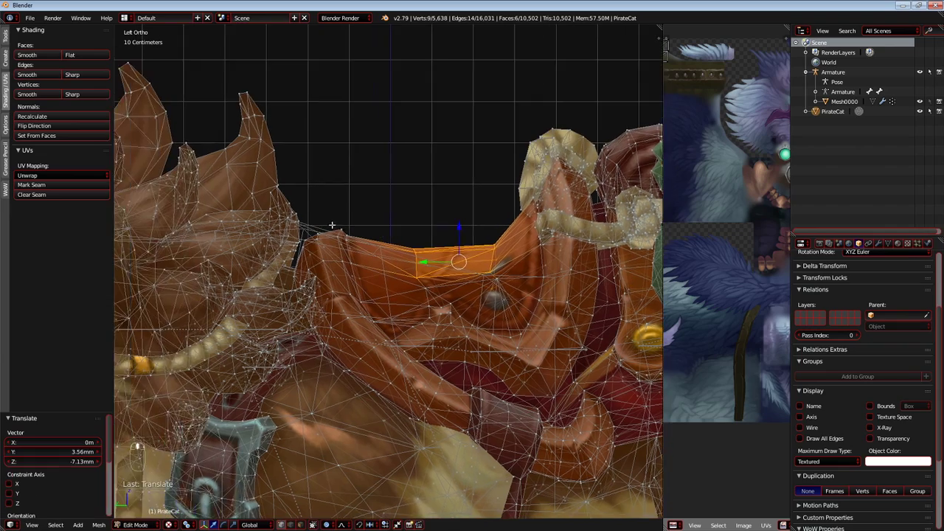
key("c")
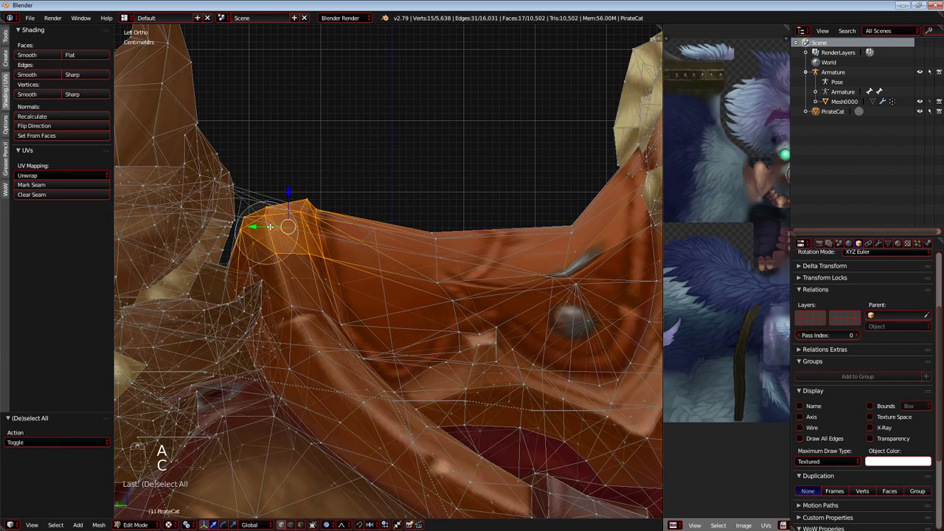
key("r")
scroll(321, 222, "up", 15)
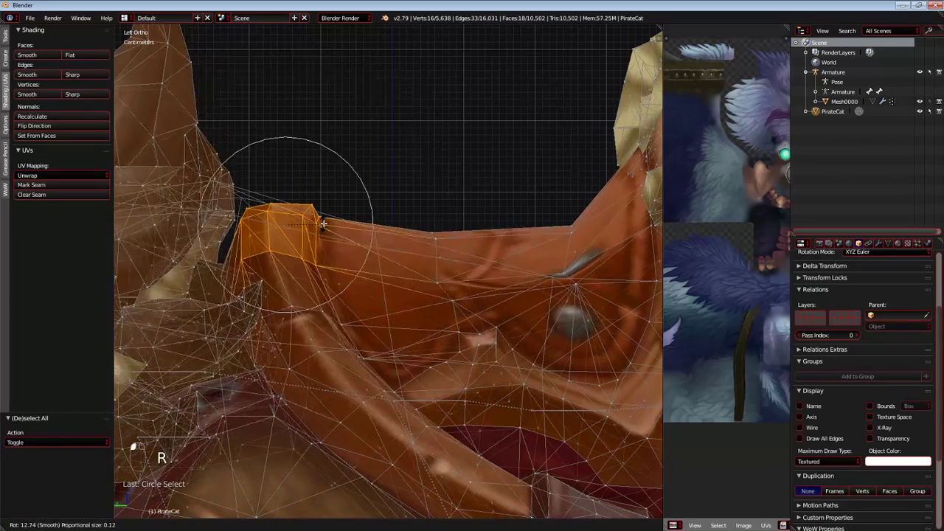
left_click(322, 223)
Rotate the pommel vertices -0.772° and raise them about 4 cm along Z.
scroll(322, 222, "down", 3)
key("r")
scroll(323, 222, "down", 4)
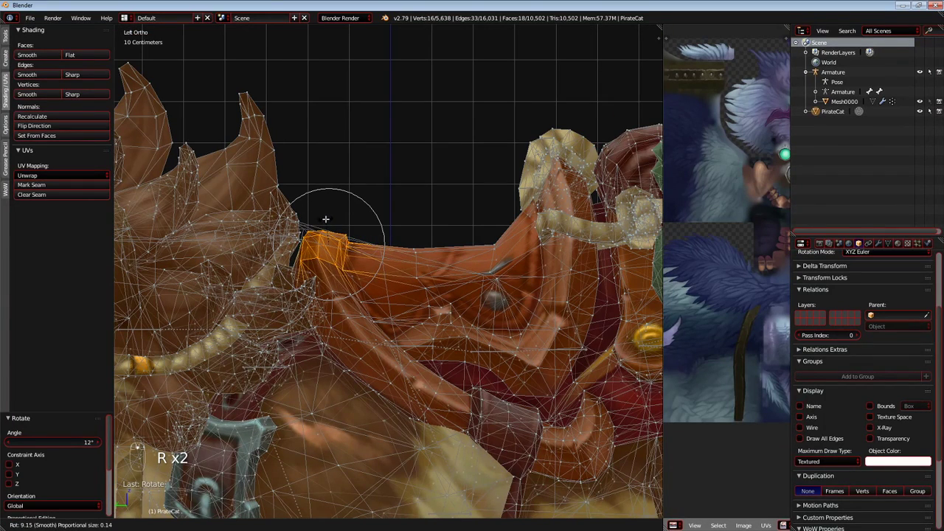
key("g")
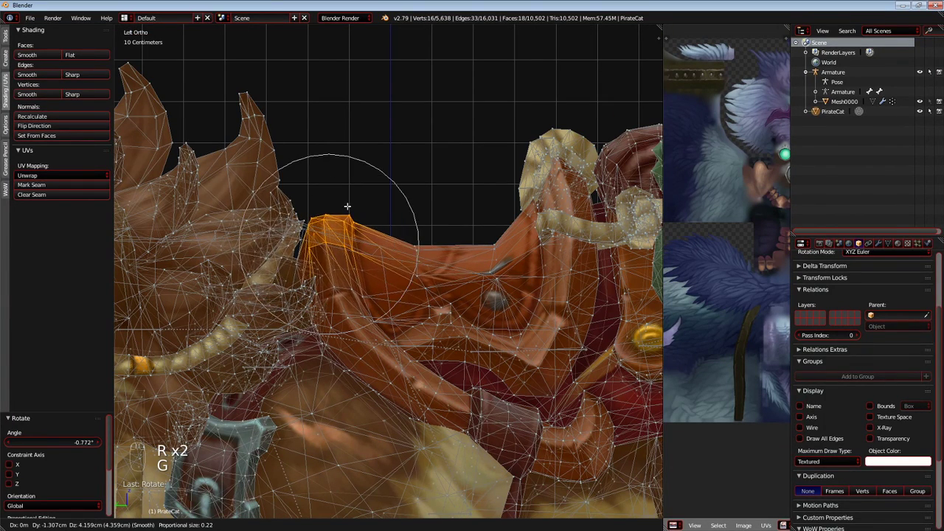
scroll(347, 207, "down", 3)
left_click(347, 205)
Rotate the pommel vertices 9.43° and lower them about 7 mm with proportional editing.
key("r")
left_click(413, 234)
key("g")
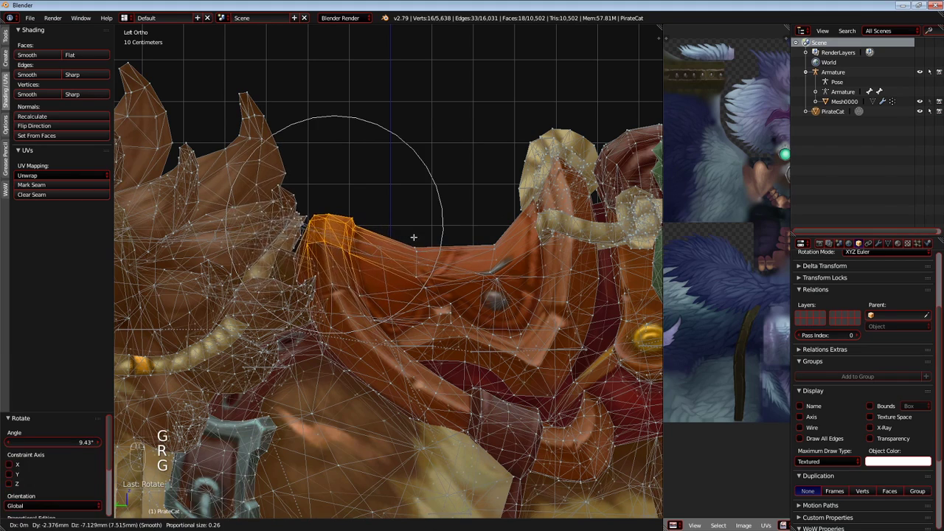
left_click(413, 238)
Select the seat's front edge vertices, rotate them -10.9° and move them -4.75 mm along Y and -7.13 mm along Z.
key("a")
key("c")
key("r")
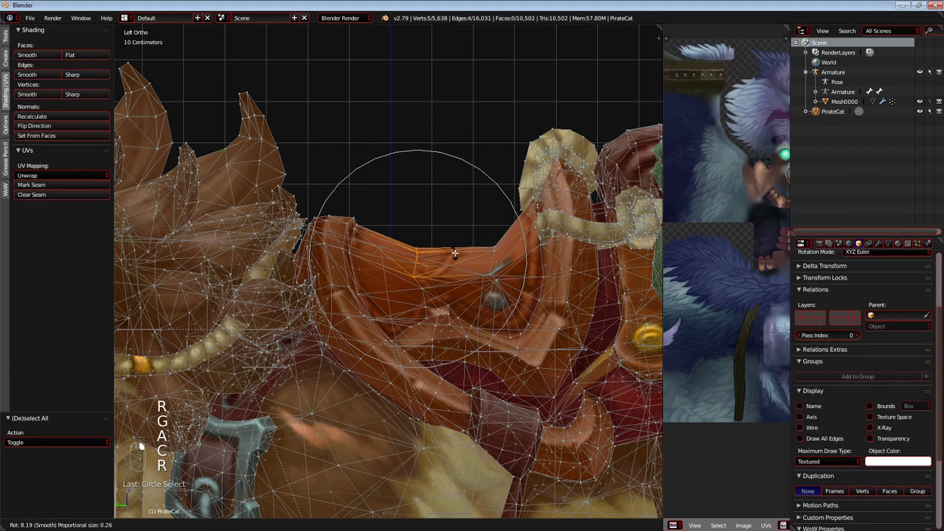
scroll(442, 239, "up", 4)
left_click(446, 243)
key("g")
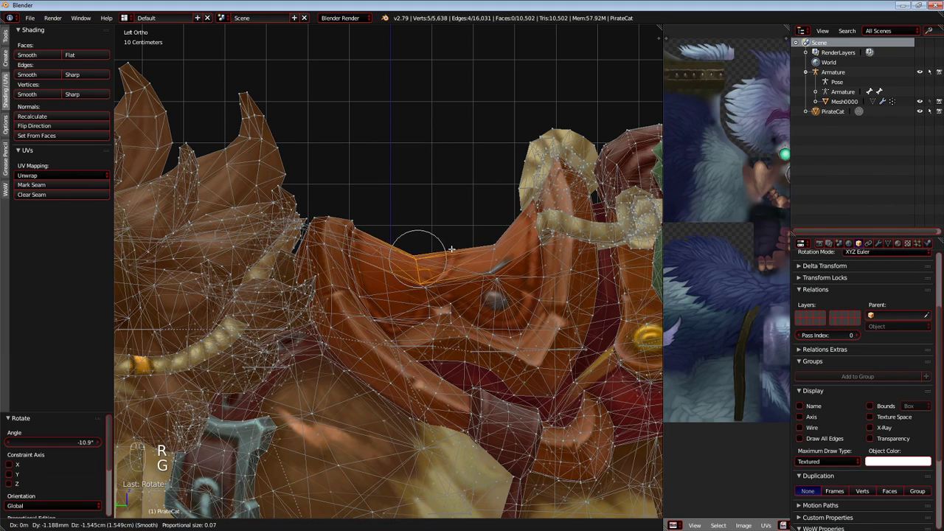
left_click(450, 254)
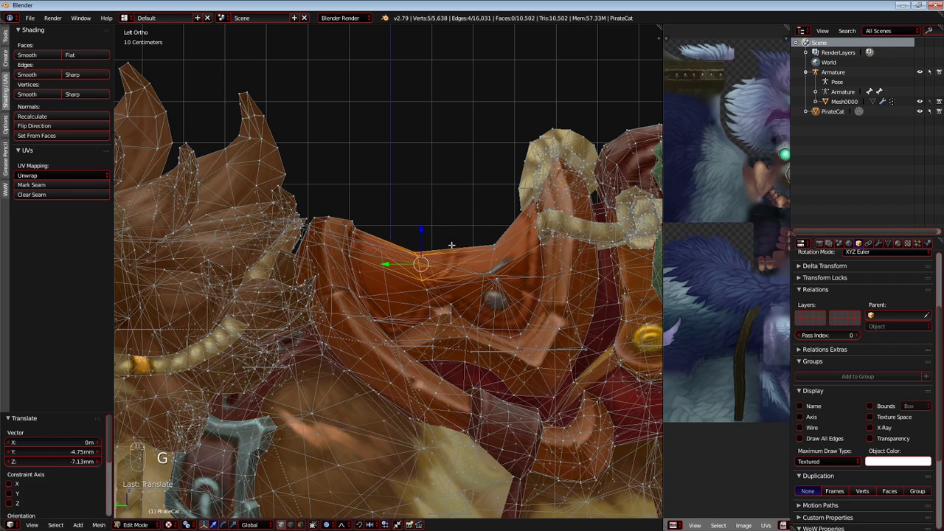
Check the reshaped saddle against the original cat wireframe in Object Mode and return to Edit Mode.
key("Tab")
middle_click_drag(457, 254, 375, 223, "shift")
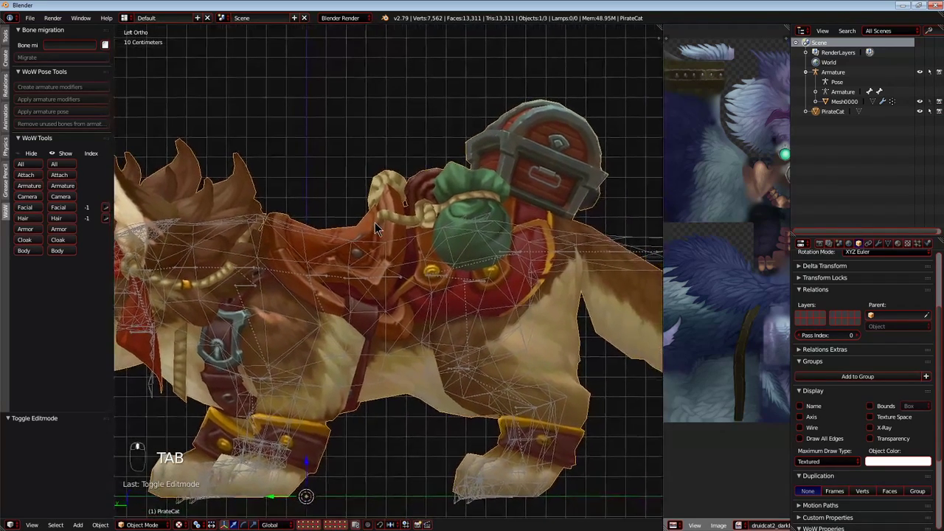
key("Tab")
key("Tab")
key("Tab")
Clear the selection and select the vertices along the underside of the belly between the front and hind legs.
scroll(399, 388, "up", 4)
middle_click_drag(390, 388, 385, 362, "shift")
key("a")
key("a")
key("a")
key("a")
key("c")
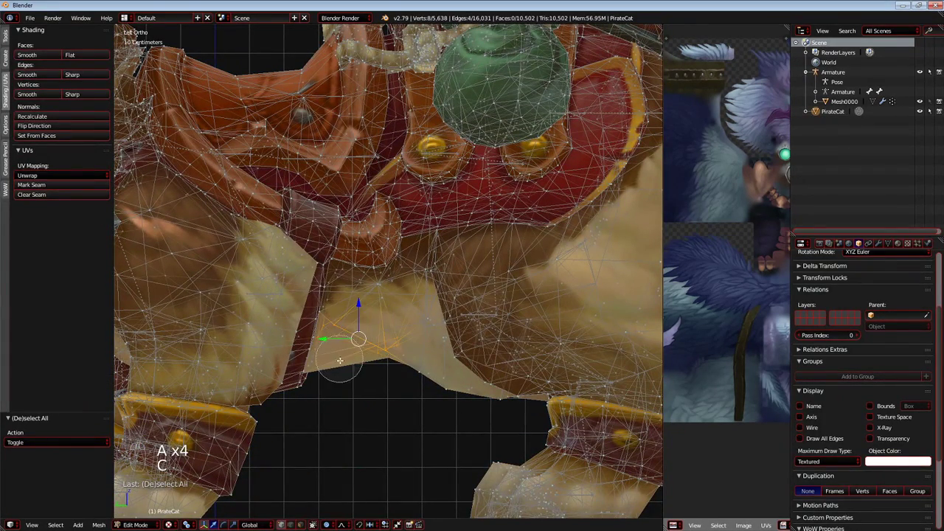
right_click(368, 358)
key("g")
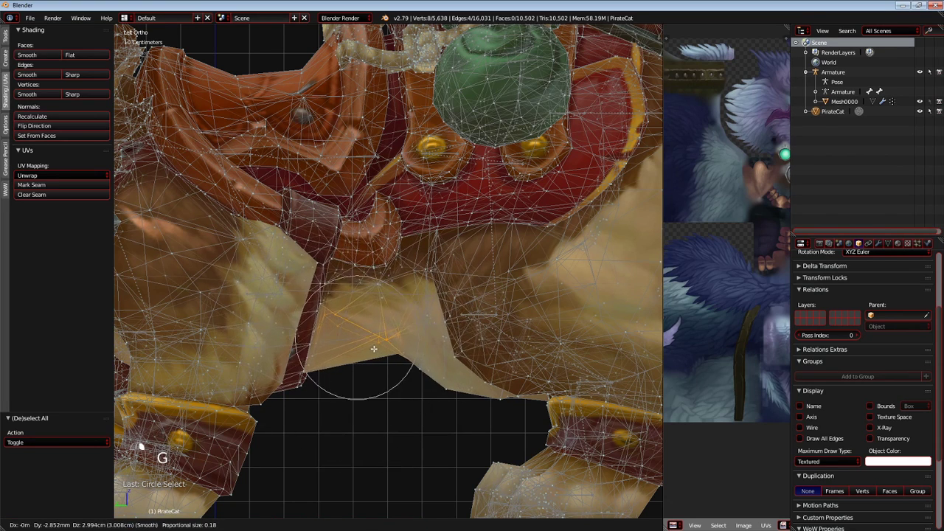
right_click(378, 343)
key("s")
right_click(391, 329)
Move the belly vertices -5.7 mm along Y and 2.99 cm along Z with a larger proportional radius.
key("g")
scroll(389, 329, "down", 1)
scroll(392, 325, "down", 7)
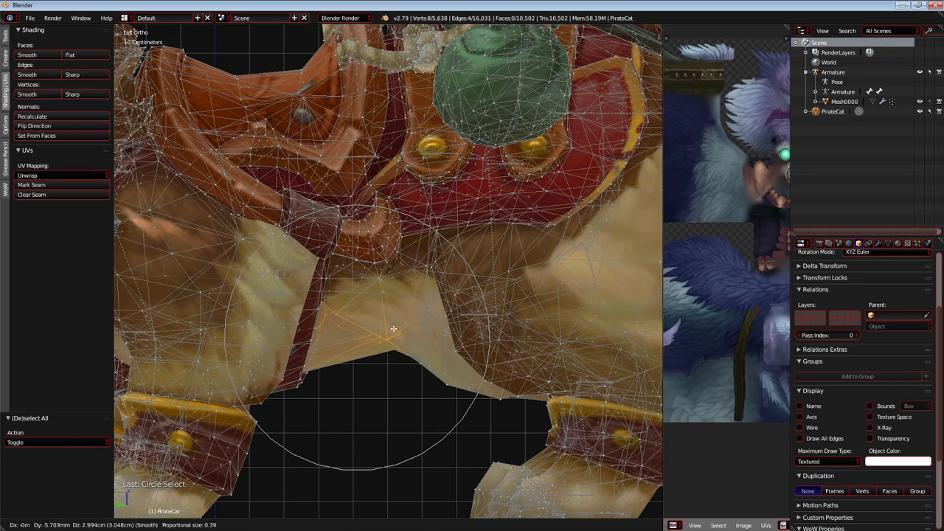
left_click(393, 329)
Clear the selection and select the tail beyond its base, including the red ribbon and the tuft.
key("Home")
scroll(398, 331, "up", 6)
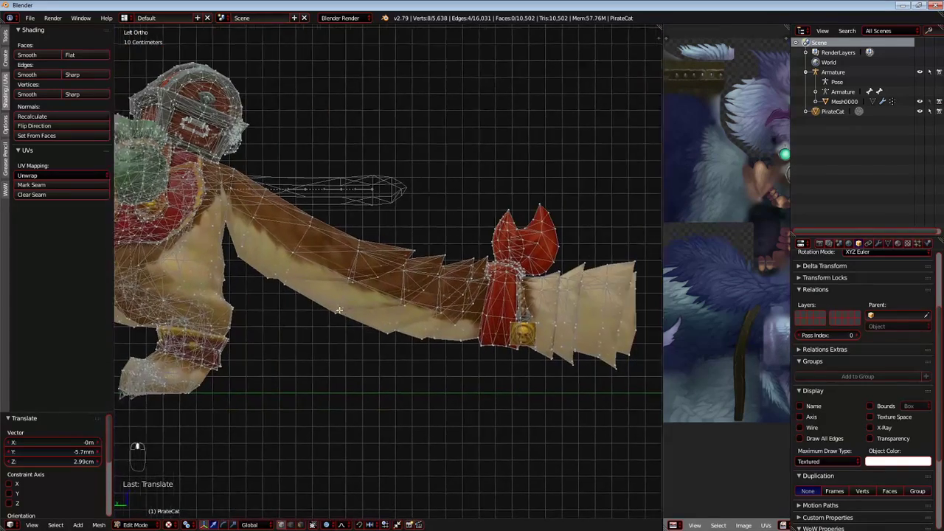
middle_click_drag(344, 309, 316, 310, "shift")
key("a")
key("a")
key("a")
key("c")
mouse_move(552, 337)
left_mouse_down()
mouse_move(504, 252)
mouse_move(303, 259)
left_mouse_up()
right_click(303, 259)
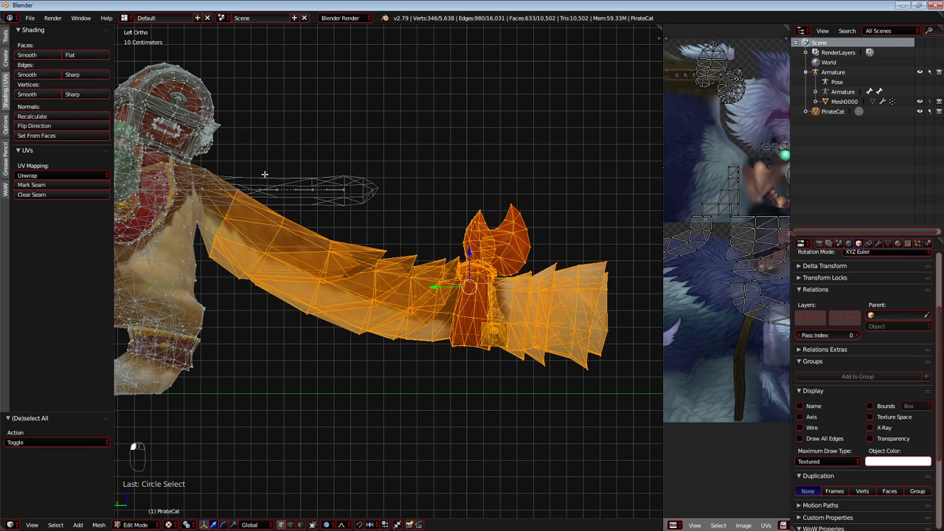
key("r")
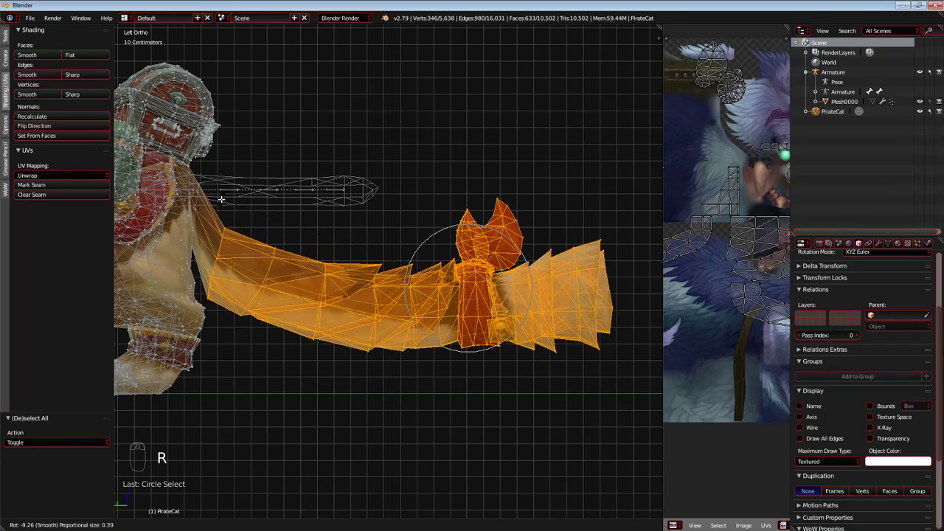
right_click(245, 185)
key("r")
right_click(272, 187)
Disable proportional editing, then rotate the selected tail -24.6° and raise it about 72 cm along Z.
left_click(329, 525)
left_click(341, 513)
middle_click_drag(283, 354, 331, 391, "shift")
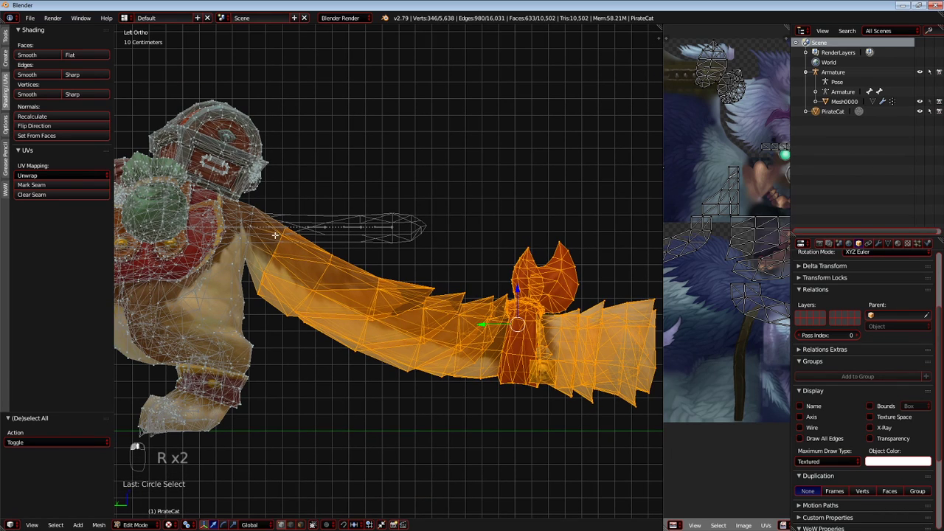
key("r")
left_click(297, 369)
key("g")
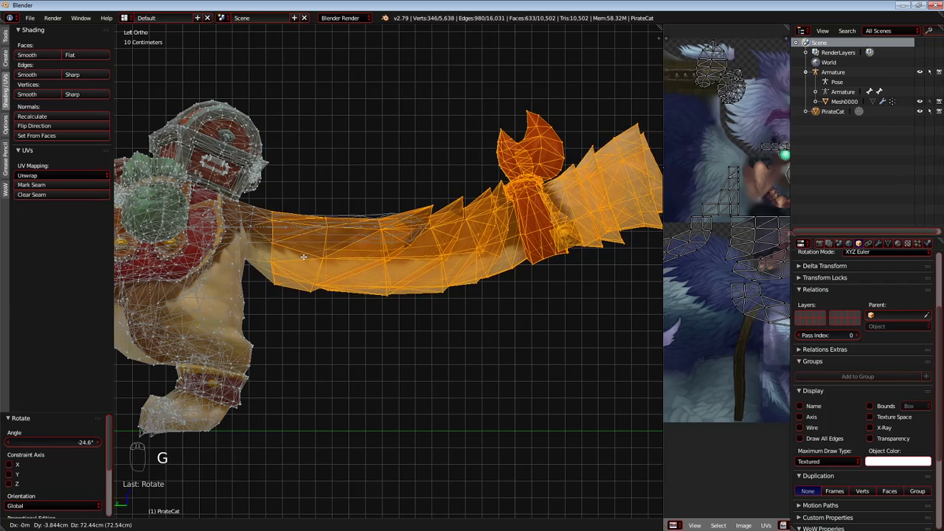
left_click(303, 256)
Deselect the tail vertices nearest the body and reposition the remaining tail section.
key("c")
scroll(238, 203, "up", 7)
middle_click_drag(254, 206, 253, 303)
right_click(340, 218)
scroll(340, 218, "up", 2)
key("g")
left_click(373, 219)
Deselect the next ring of tail vertices and rotate the remaining tail section to level it.
key("c")
middle_click_drag(271, 174, 284, 274)
right_click(344, 202)
key("r")
left_click(330, 170)
Refine the outer tail's angle and position, ending with a move of 1.03 cm along Y and -1.44 cm along Z.
key("g")
left_click(336, 201)
key("r")
left_click(325, 184)
key("g")
left_click(322, 188)
Deselect the next tail segment toward the tip and rotate the remaining part 0.0936°.
key("c")
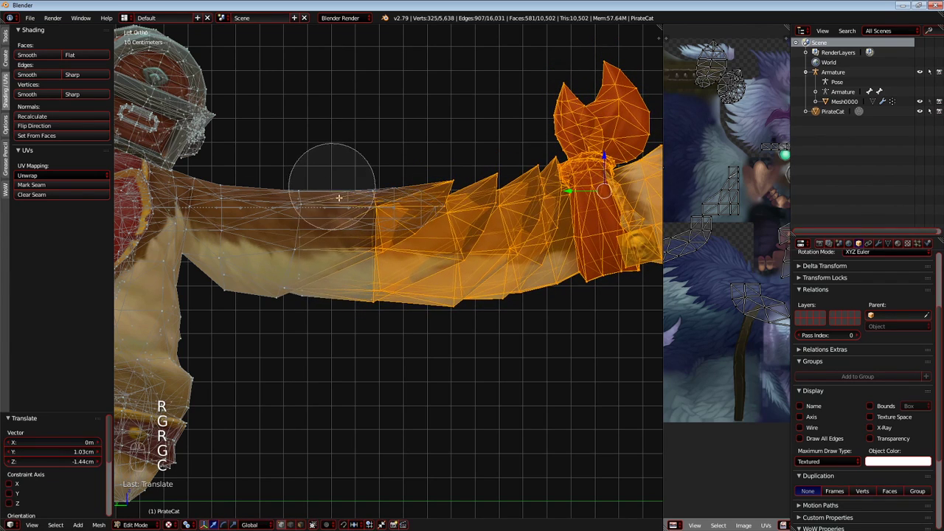
middle_click_drag(417, 187, 362, 274)
right_click(349, 283)
middle_click_drag(383, 242, 329, 243, "shift")
key("r")
left_click(327, 218)
Deselect another tail segment, then rotate the ribbon end and move it -6.16 mm along Y and -3.49 cm along Z.
scroll(317, 225, "down", 3)
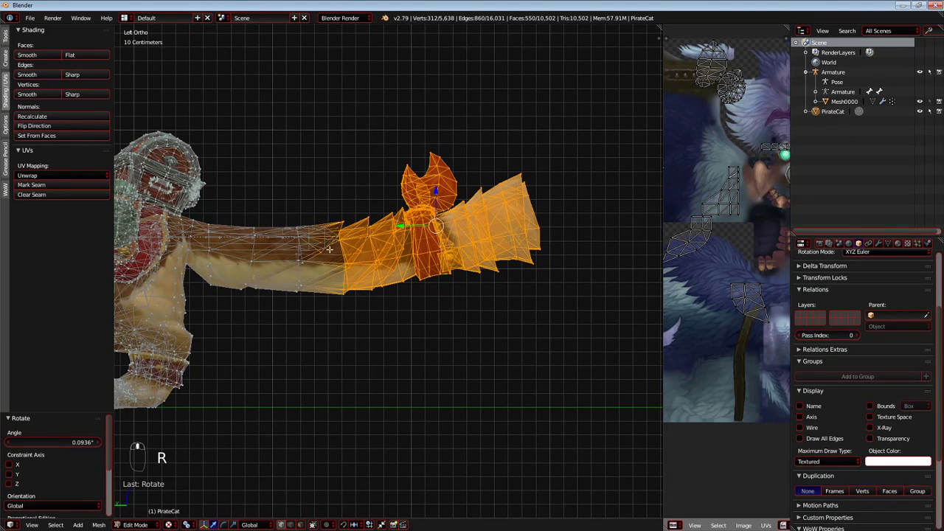
scroll(326, 231, "up", 4)
key("c")
scroll(282, 186, "down", 5)
middle_click_drag(265, 190, 270, 306)
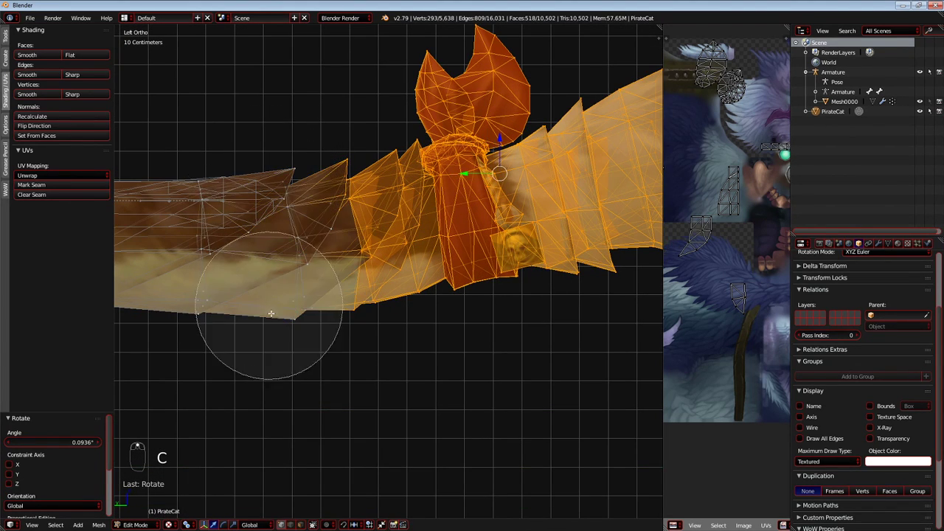
right_click(271, 305)
scroll(272, 305, "down", 1)
key("r")
key("g")
left_click(277, 313)
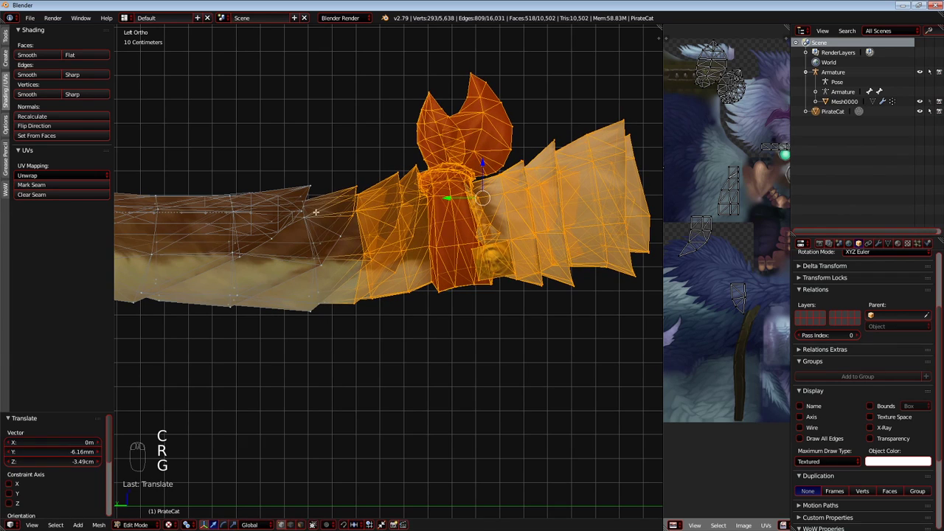
Compare the straightened tail with the original cat's tail wireframe in Object Mode.
key("Tab")
scroll(284, 246, "down", 4)
scroll(331, 249, "up", 5)
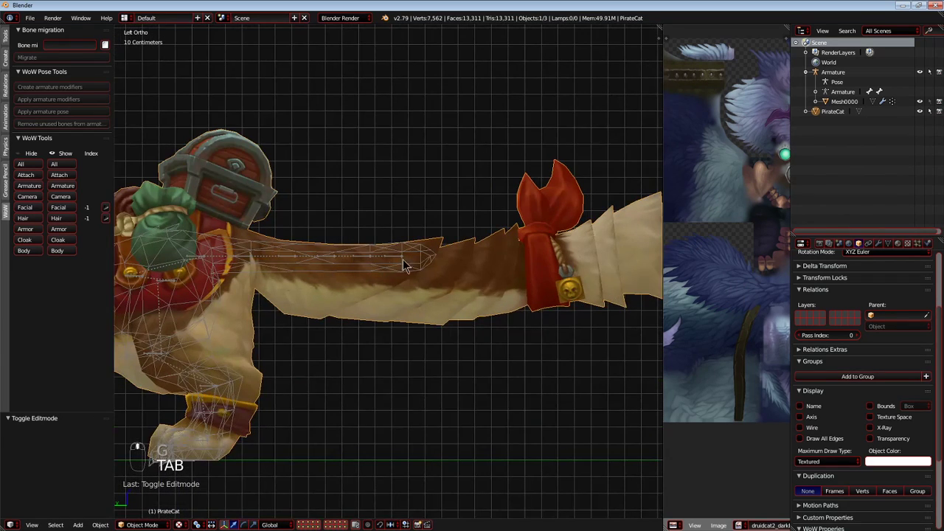
scroll(434, 263, "down", 2)
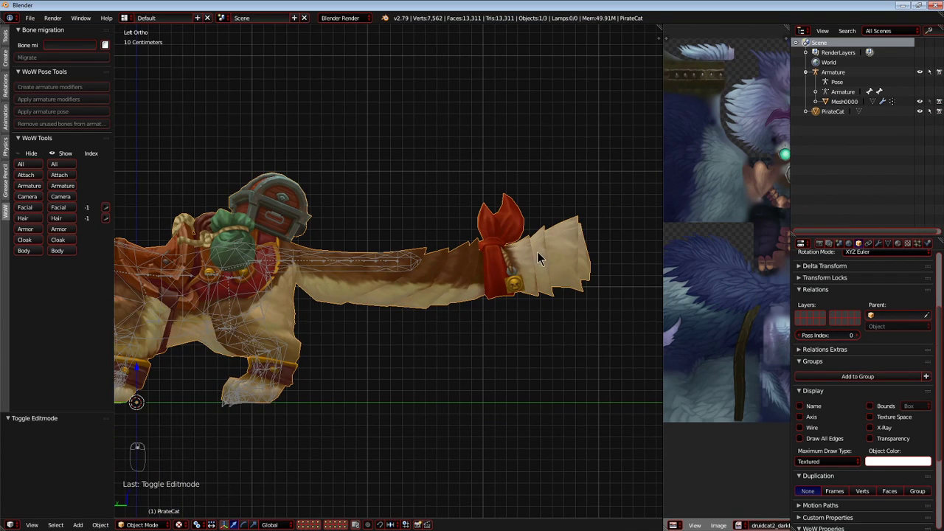
key("Tab")
key("Tab")
key("Tab")
key("Tab")
Circle-deselect the tail's base segment so only the remaining tail stays selected.
key("c")
mouse_move(428, 236)
left_mouse_down()
mouse_move(436, 242)
mouse_move(384, 269)
left_mouse_up()
right_click(385, 270)
middle_click_drag(356, 273, 397, 276, "shift")
scroll(394, 286, "up", 5)
key("c")
left_click(362, 333)
right_click(362, 333)
Enable proportional editing and try to raise the selected tail with smooth falloff.
key("g")
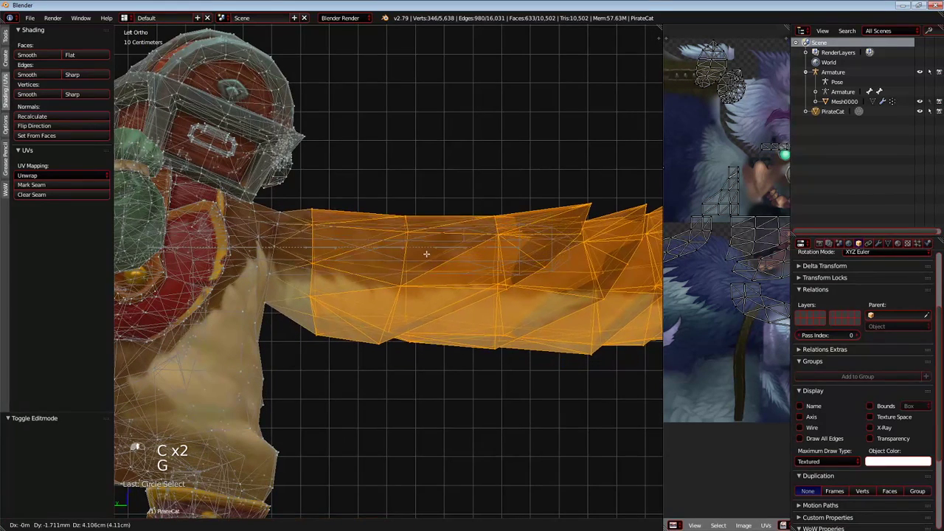
left_click(407, 323)
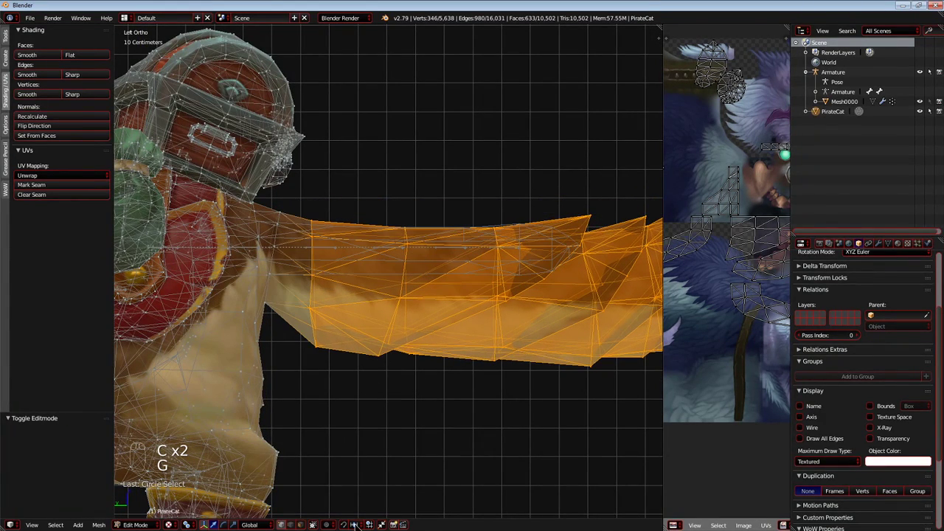
left_click(331, 525)
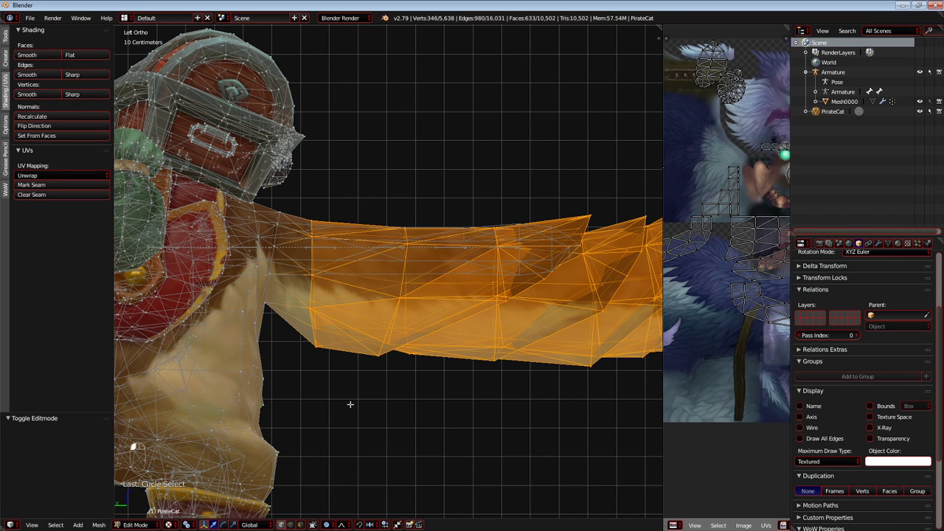
key("g")
scroll(349, 387, "down", 5)
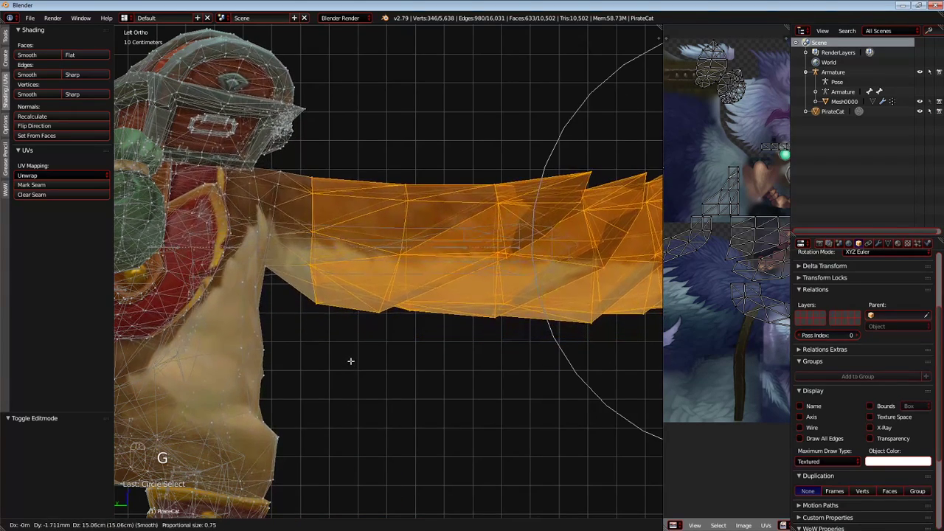
scroll(351, 361, "up", 4)
right_click(352, 389)
Raise the selected tail by about 10 cm with smooth proportional editing at a size of 0.26.
key("g")
scroll(360, 359, "down", 7)
scroll(360, 359, "up", 4)
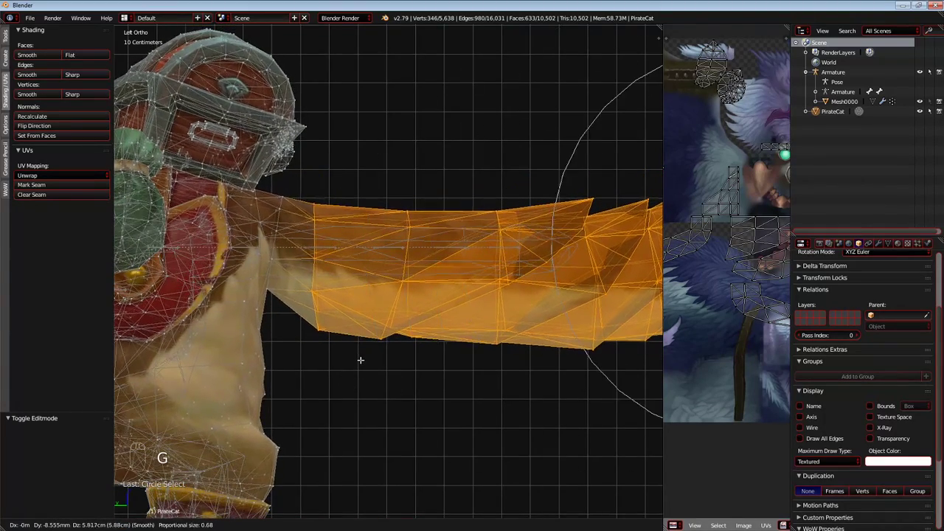
scroll(359, 357, "up", 15)
scroll(358, 352, "down", 5)
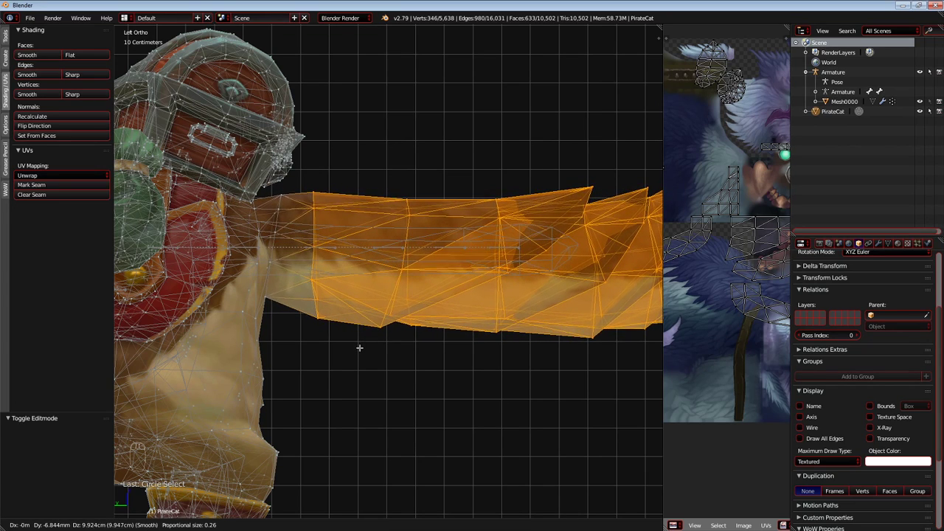
left_click(362, 343)
Rotate the selected tail, ending with -0.857°, and raise it by about 1.9 cm along Z.
key("r")
left_click(340, 284)
key("g")
key("r")
left_click(333, 274)
key("g")
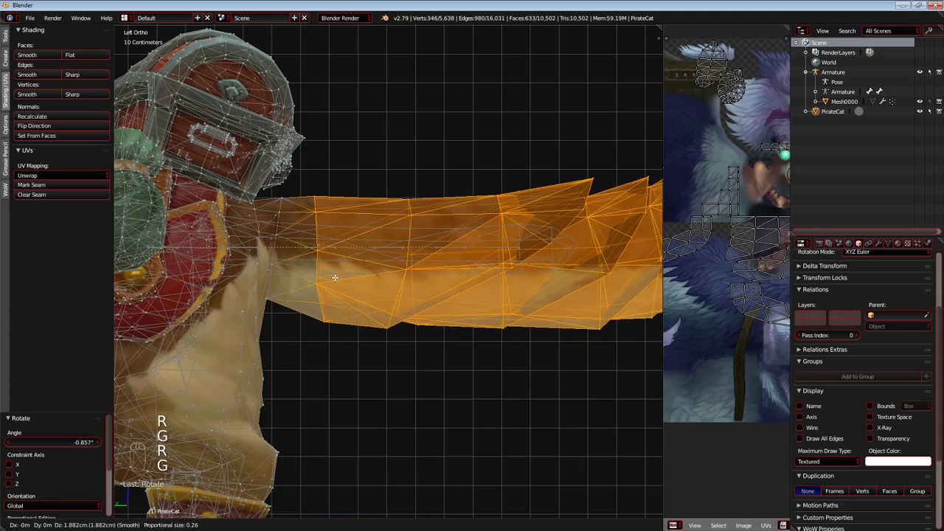
left_click(335, 277)
Compare the raised tail with the original cat's tail wireframe in Object Mode.
scroll(348, 296, "down", 5)
scroll(358, 304, "up", 5)
key("Tab")
scroll(358, 303, "down", 2)
scroll(379, 311, "up", 2)
scroll(379, 318, "down", 4)
scroll(379, 318, "up", 4)
key("Tab")
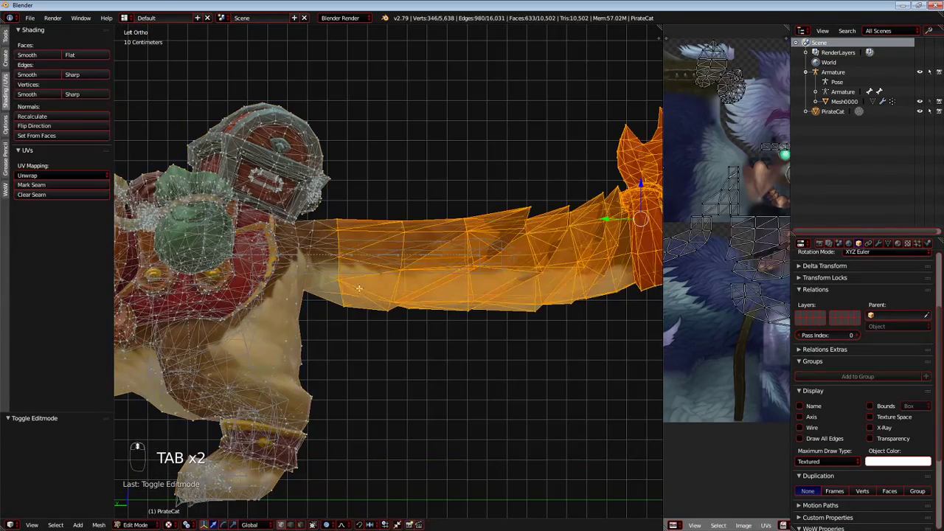
Deselect the next tail segment and move the remaining tail 7.39 mm along Y and 7.39 cm along Z.
key("c")
key("g")
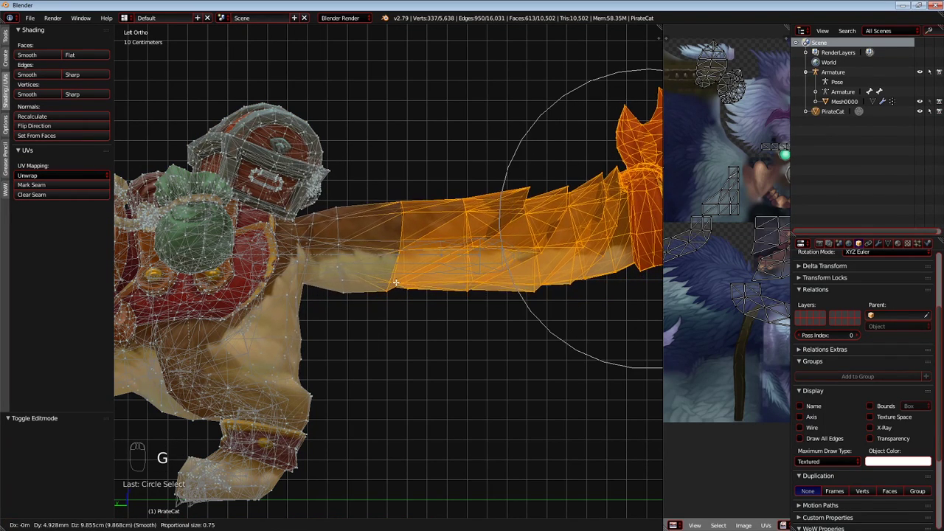
left_click(394, 274)
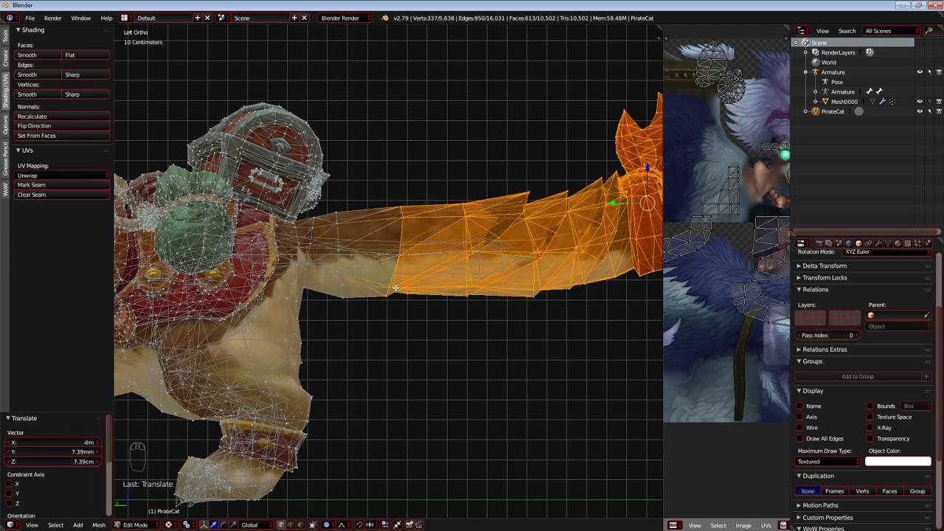
Examine the tail's base and the body profile against the original cat wireframe in Object Mode.
key("Tab")
scroll(383, 296, "down", 4)
scroll(417, 290, "up", 4)
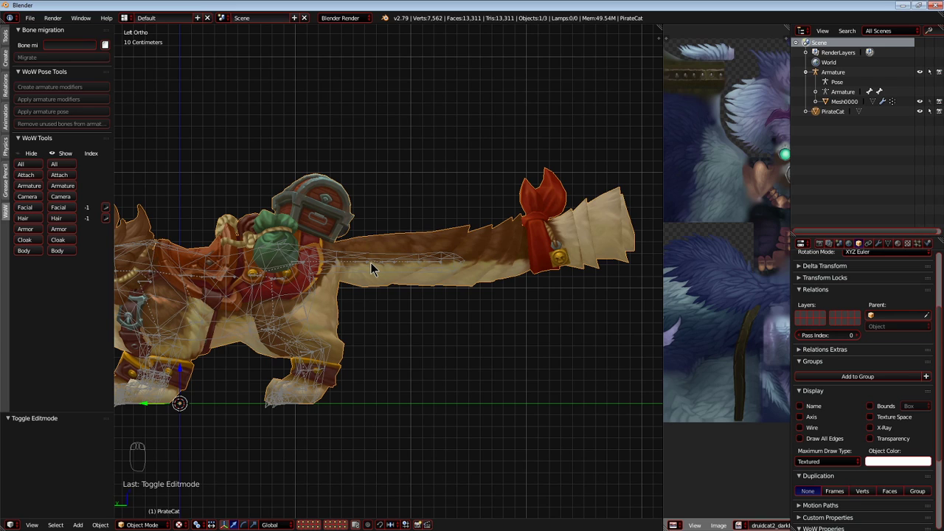
middle_click_drag(300, 289, 371, 284, "shift")
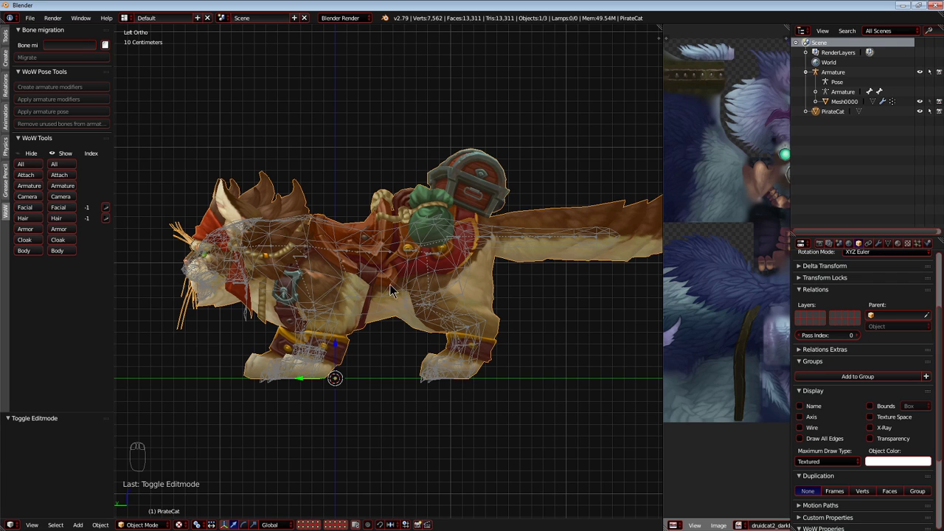
scroll(492, 273, "up", 6)
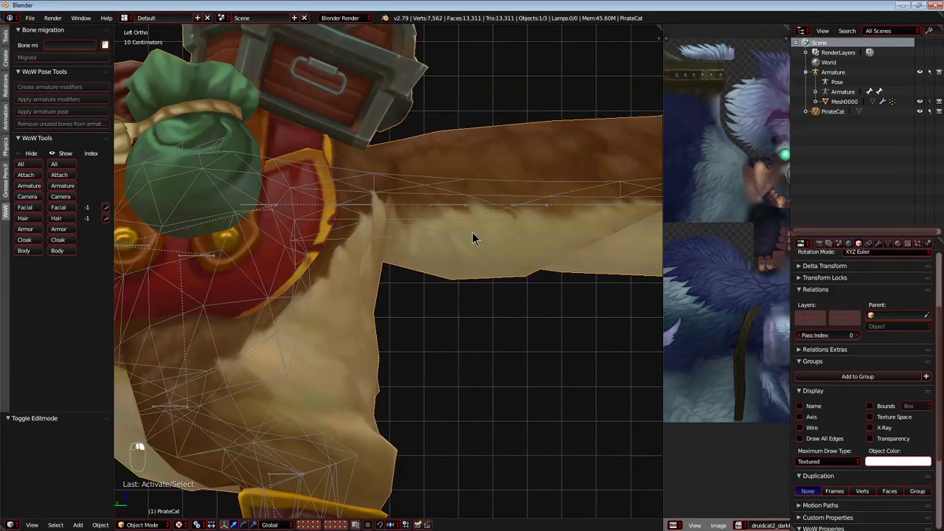
middle_click_drag(473, 238, 358, 244, "shift")
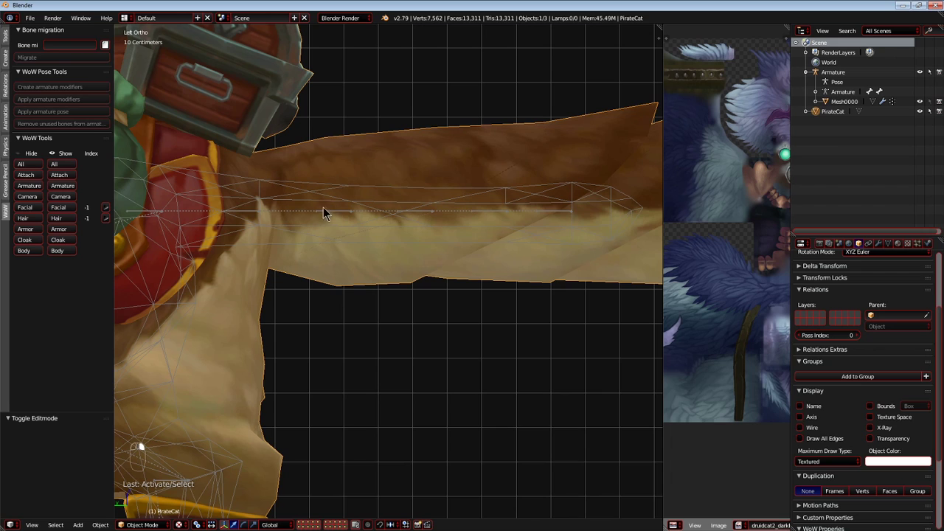
scroll(426, 215, "up", 5)
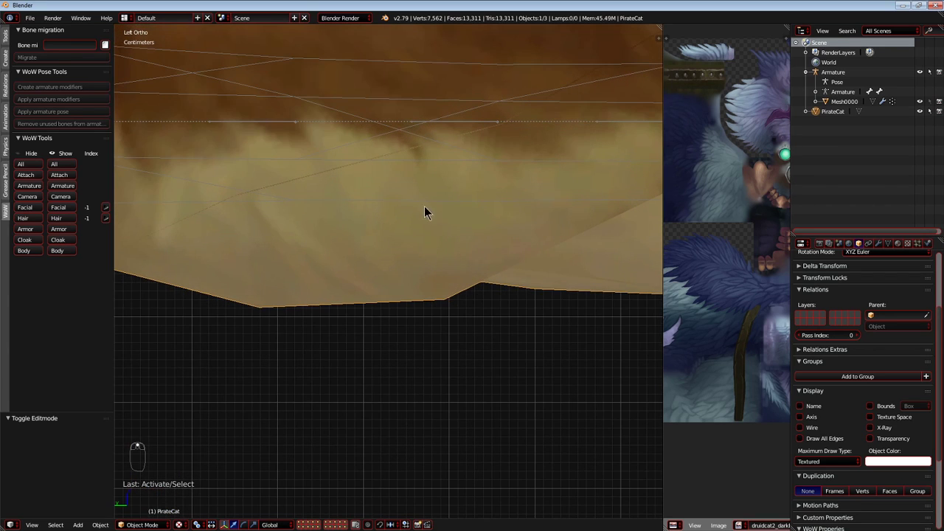
scroll(391, 219, "down", 6)
scroll(527, 231, "down", 2)
middle_click_drag(269, 281, 496, 267, "shift")
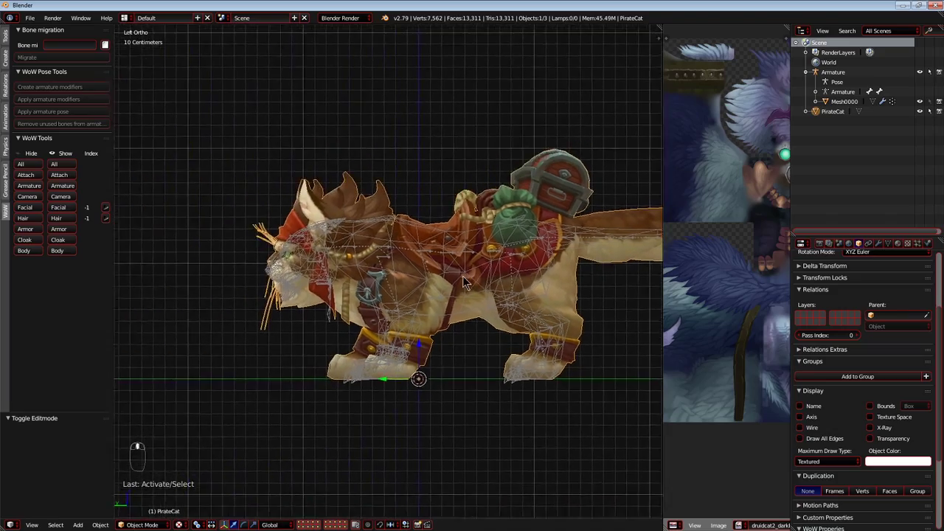
Inspect the cat's chest and front legs in perspective, ending in the right orthographic view.
key("KP_5")
middle_click_drag(352, 331, 492, 347)
scroll(404, 337, "up", 3)
middle_click_drag(424, 318, 489, 324)
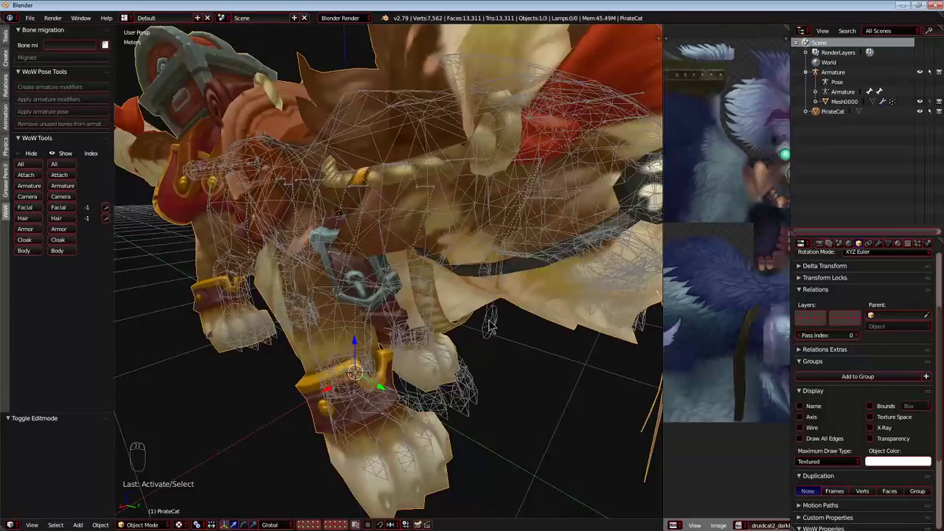
key("KP_5")
key("KP_3")
Compare the head and jaw with the original wireframe from the right side in Edit and Object Mode.
key("Tab")
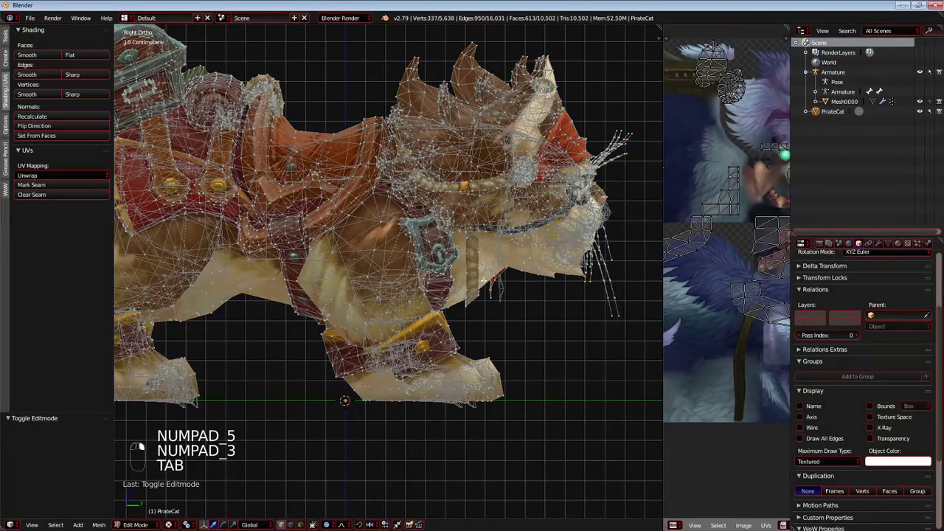
scroll(410, 275, "up", 4)
key("a")
key("a")
key("a")
key("a")
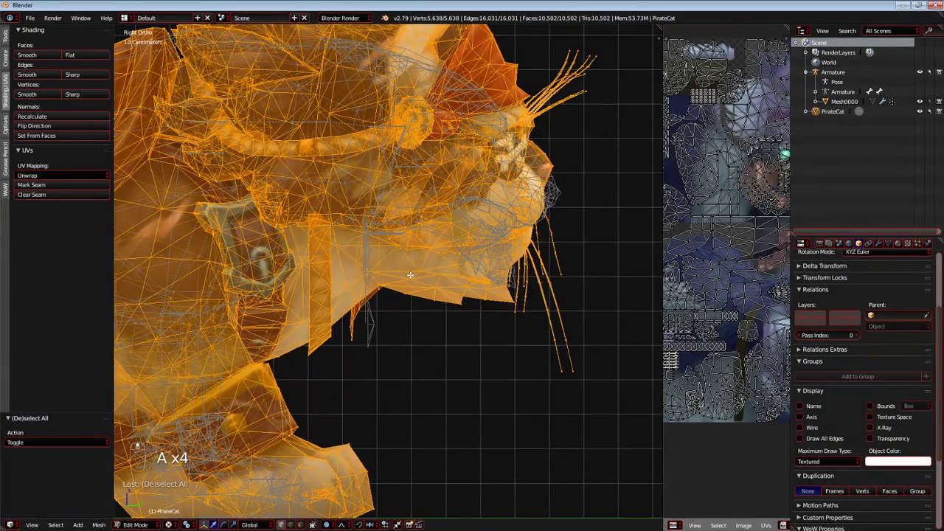
middle_click_drag(439, 275, 340, 267)
key("Tab")
key("Tab")
scroll(362, 276, "up", 5)
key("Tab")
key("Tab")
key("Tab")
Select a vertex at the mouth's lower edge and examine the mouth and jaw geometry in perspective.
right_click(307, 201)
mouse_move(307, 203)
middle_mouse_down()
mouse_move(293, 201)
mouse_move(313, 205)
middle_mouse_up()
key("KP_5")
middle_click_drag(380, 174, 344, 193)
middle_click_drag(435, 257, 359, 322)
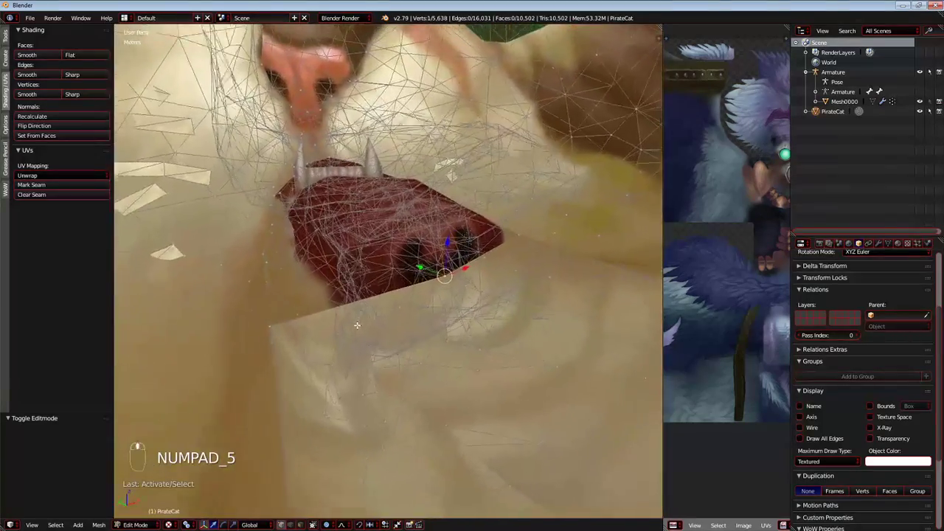
scroll(336, 311, "up", 3)
middle_click_drag(306, 273, 432, 281)
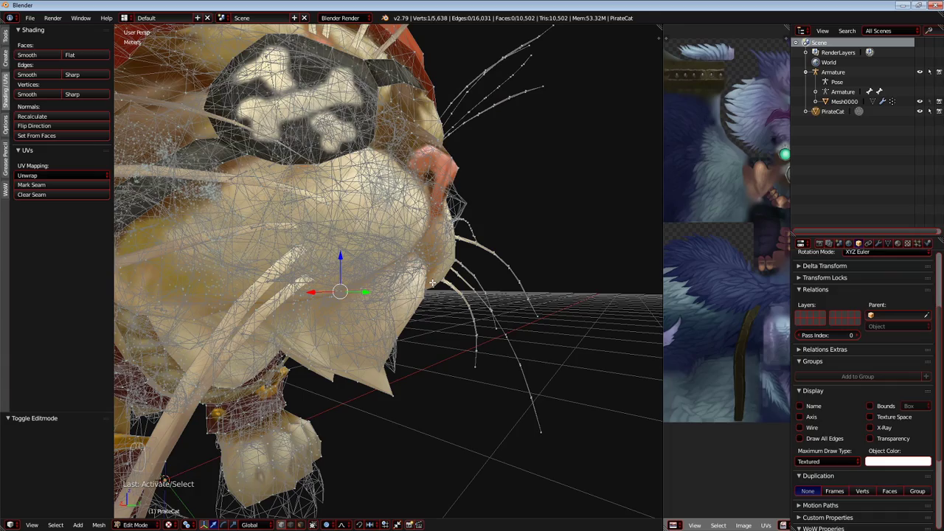
Compare the front paws with the original wireframe in Object Mode from perspective, front and side views.
key("Tab")
scroll(391, 267, "down", 5)
scroll(385, 286, "up", 1)
middle_click_drag(352, 286, 413, 308, "shift")
scroll(415, 313, "down", 3)
right_click(501, 356)
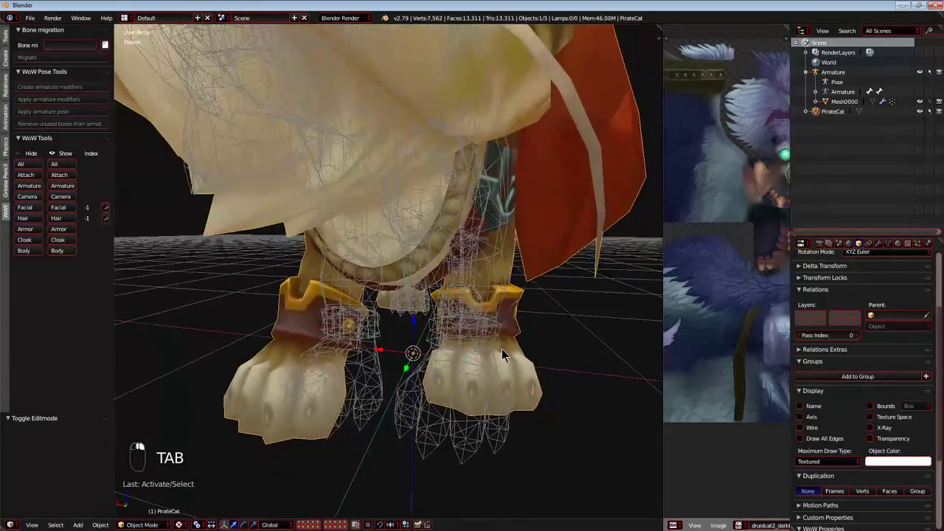
middle_click_drag(501, 356, 432, 355)
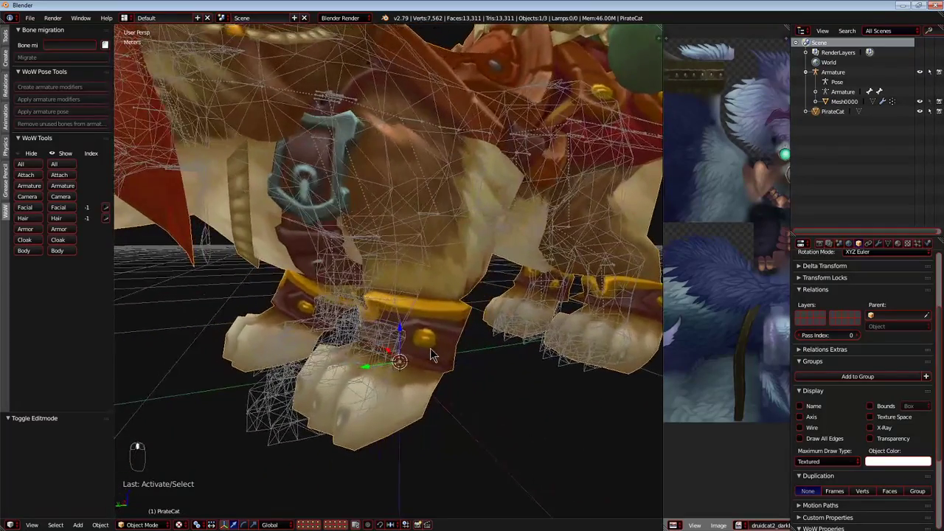
key("Tab")
Examine the front paws and cuffs in Edit Mode from several angles.
key("Tab")
key("KP_5")
key("KP_1")
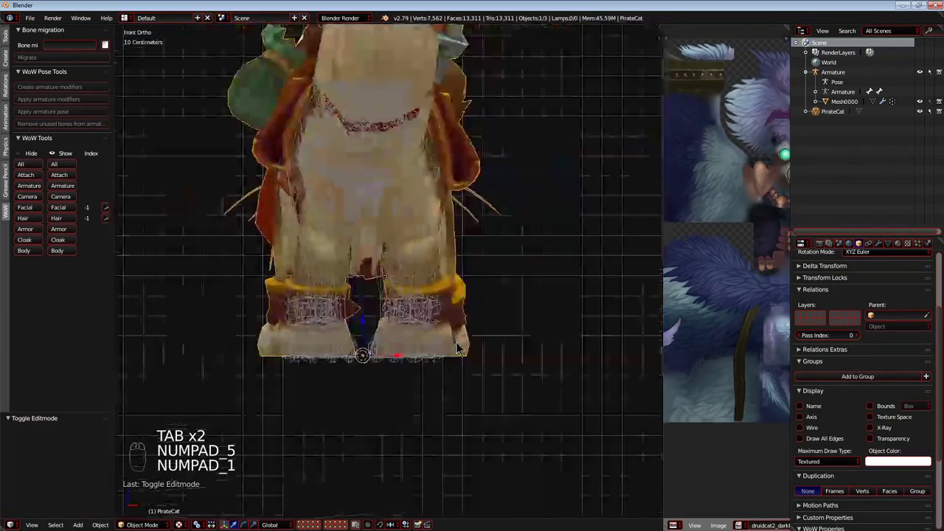
key("KP_3")
scroll(456, 341, "up", 6)
key("Tab")
middle_click_drag(371, 341, 177, 338)
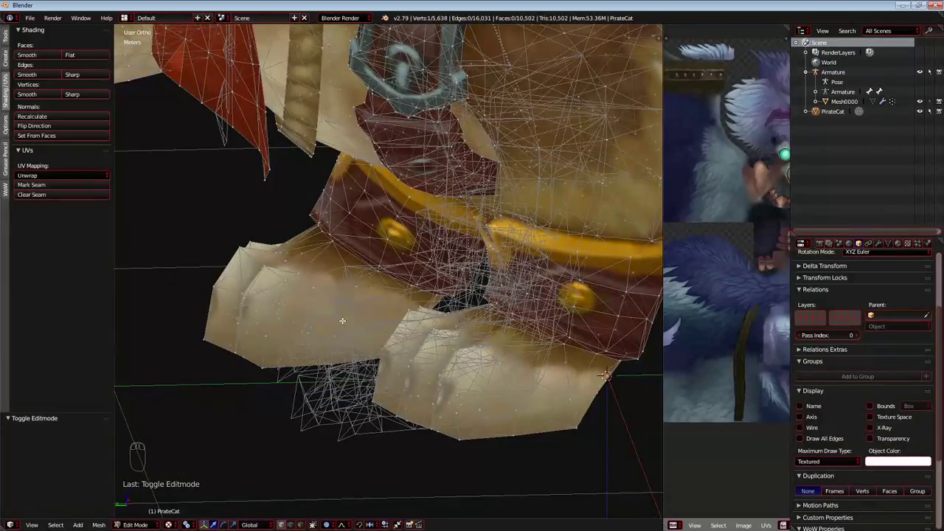
middle_click_drag(285, 306, 271, 378)
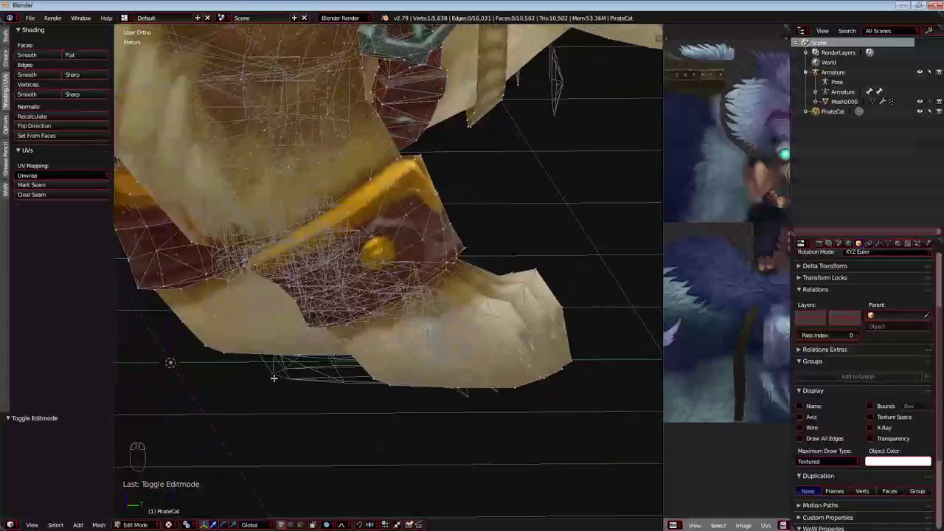
key("KP_5")
key("KP_5")
key("KP_5")
key("KP_1")
key("KP_3")
Clear the selection and circle-select the cat's right front paw together with its cuff.
key("KP_5")
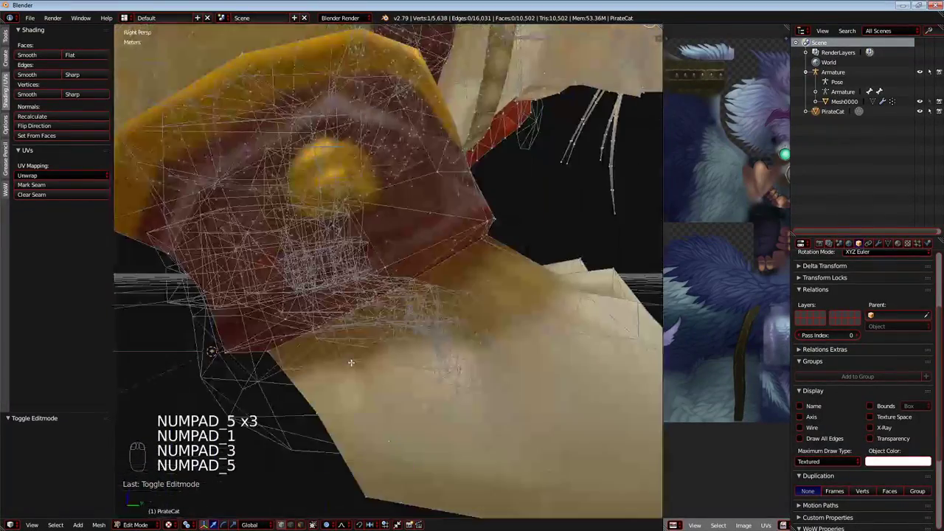
key("KP_5")
key("a")
key("a")
key("a")
middle_click_drag(351, 363, 332, 341)
key("KP_5")
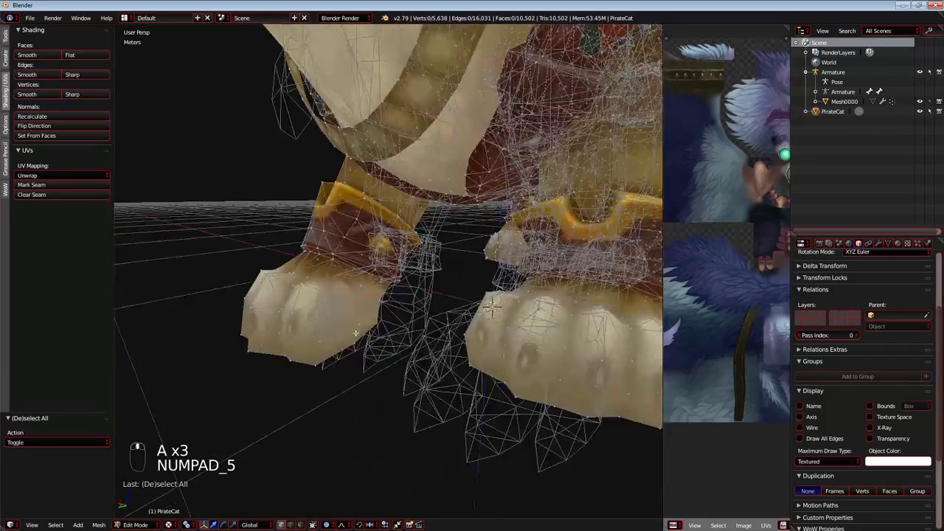
key("a")
key("a")
key("a")
key("c")
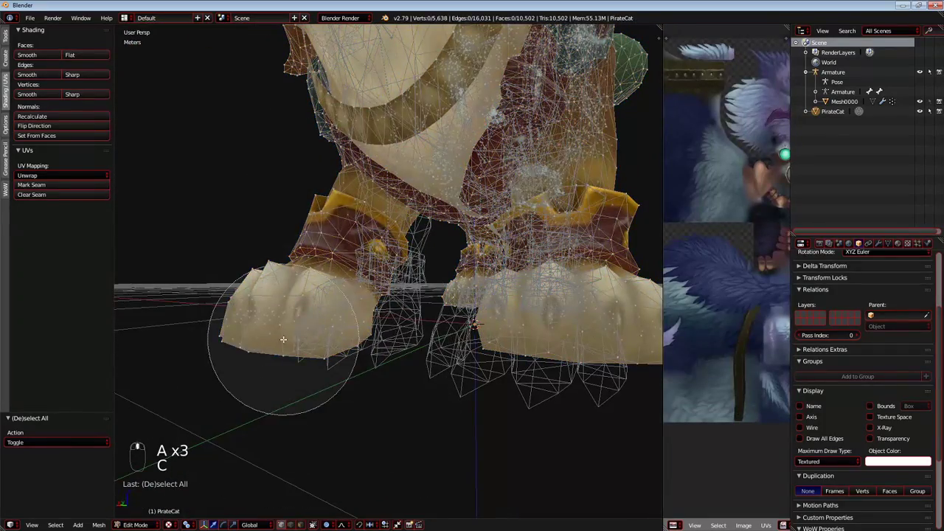
left_click_drag(282, 339, 253, 271)
right_click(337, 295)
Add the missed vertex on the leg near the cuff to the front paw selection.
scroll(368, 267, "up", 3)
middle_click_drag(368, 267, 380, 283)
scroll(367, 269, "up", 4)
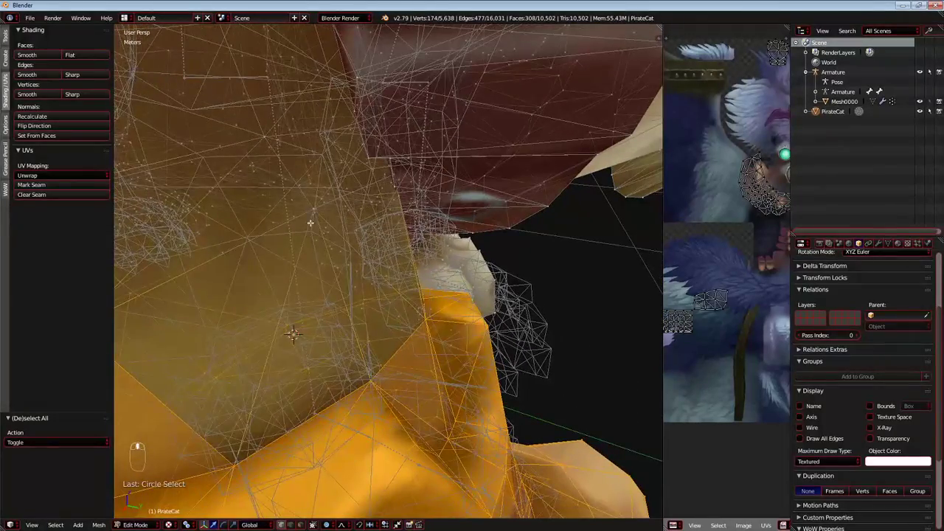
middle_click_drag(311, 210, 472, 340)
key("g")
left_click(377, 271)
Move the right front paw and cuff about 7.62 cm in negative X with smooth proportional editing.
key("KP_5")
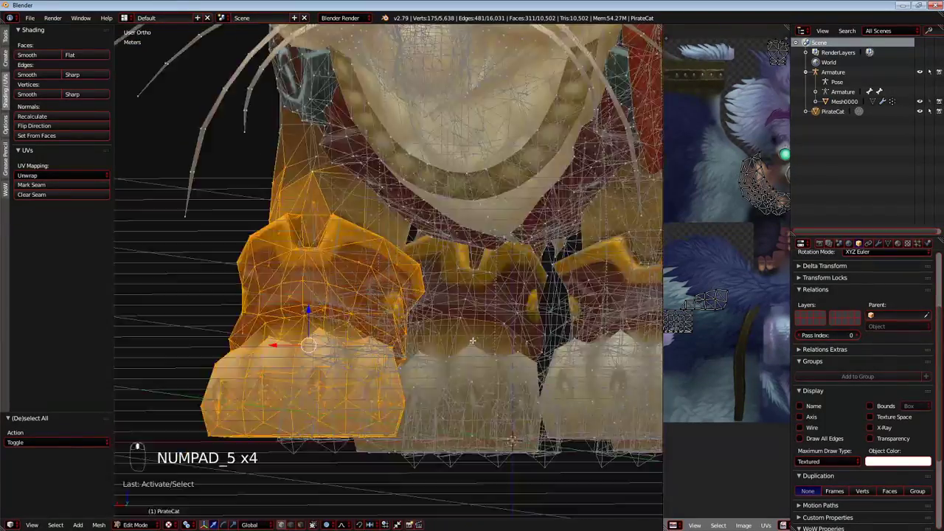
key("KP_3")
key("KP_1")
key("ctrl+KP_3")
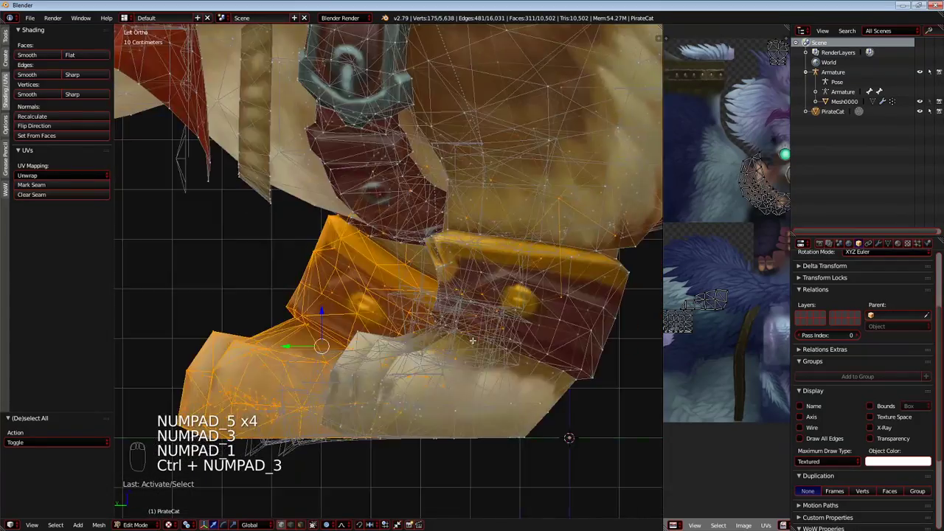
key("ctrl+KP_1")
middle_click_drag(472, 339, 385, 287, "shift")
key("g")
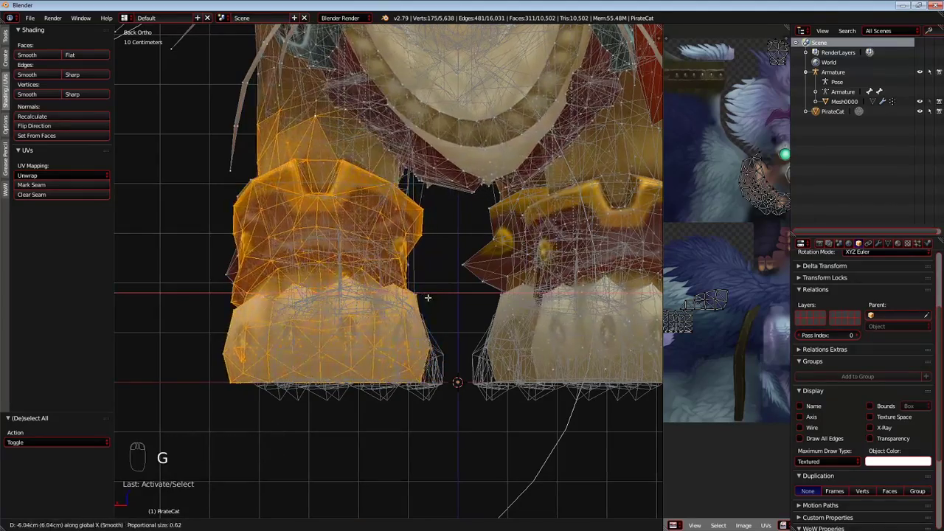
scroll(420, 297, "up", 11)
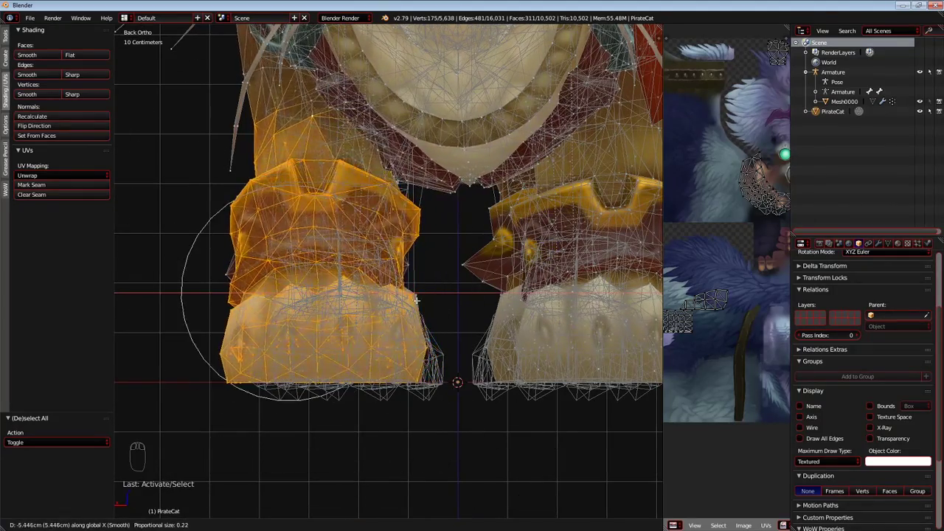
scroll(420, 300, "down", 1)
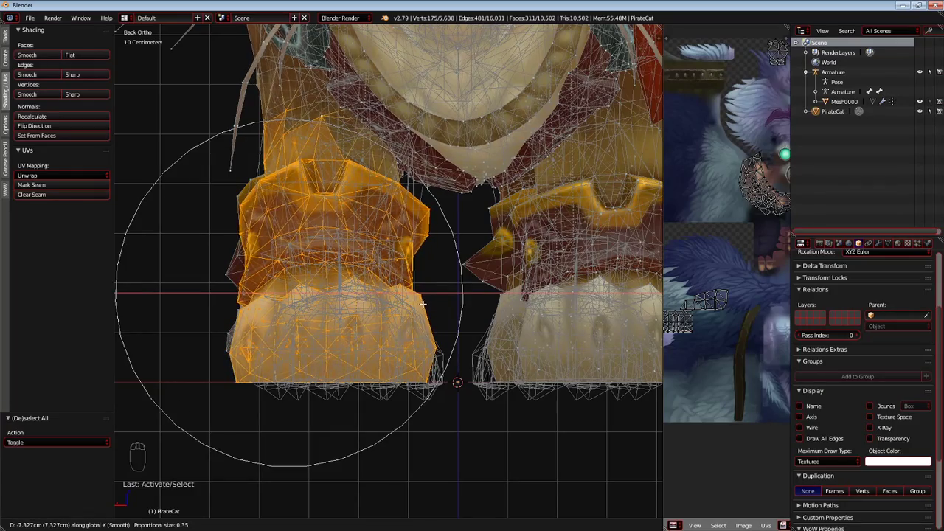
left_click(420, 302)
Shift the right front paw and cuff about 2.96 cm more in negative X, keeping proportional falloff on.
middle_click_drag(557, 334, 380, 343, "shift")
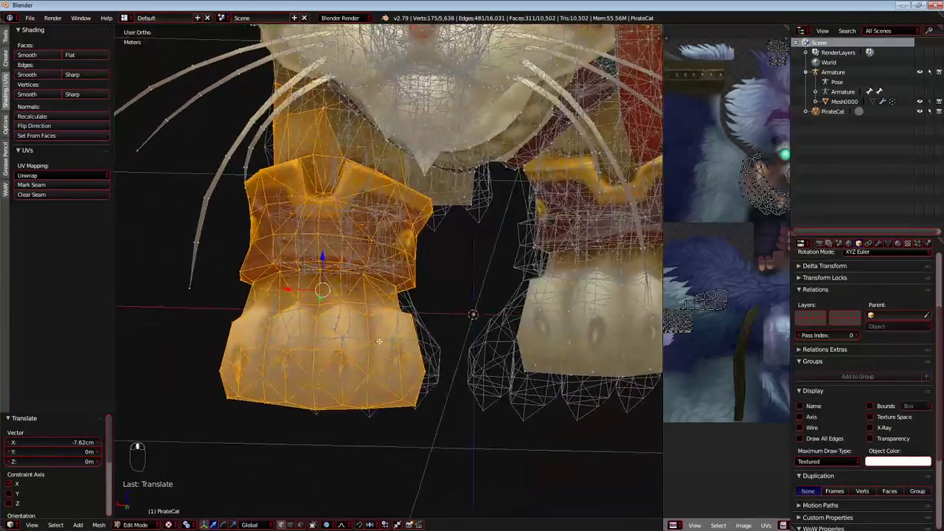
key("g")
key("x")
scroll(302, 289, "up", 2)
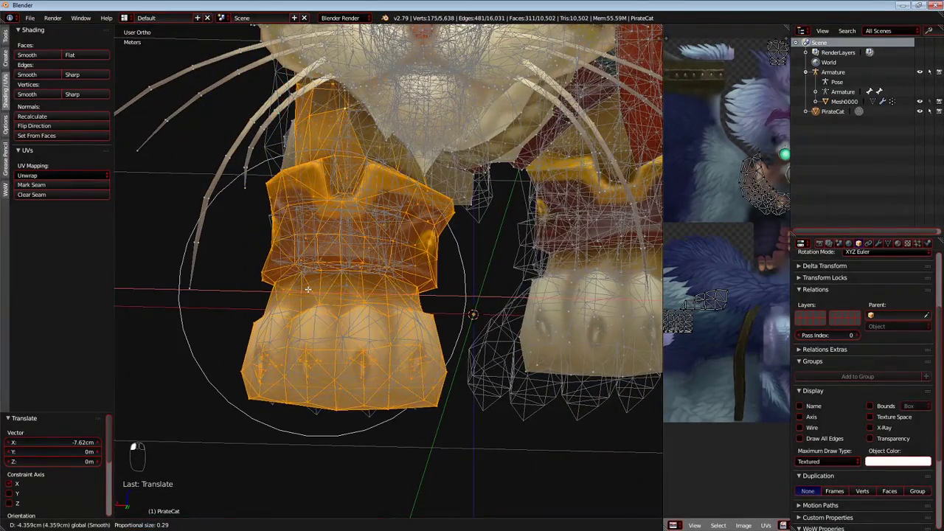
left_click(301, 288)
Compare the moved right front paw with the original wireframe in orthographic front, back and side views.
middle_click_drag(301, 287, 508, 345)
key("KP_5")
key("KP_5")
key("KP_5")
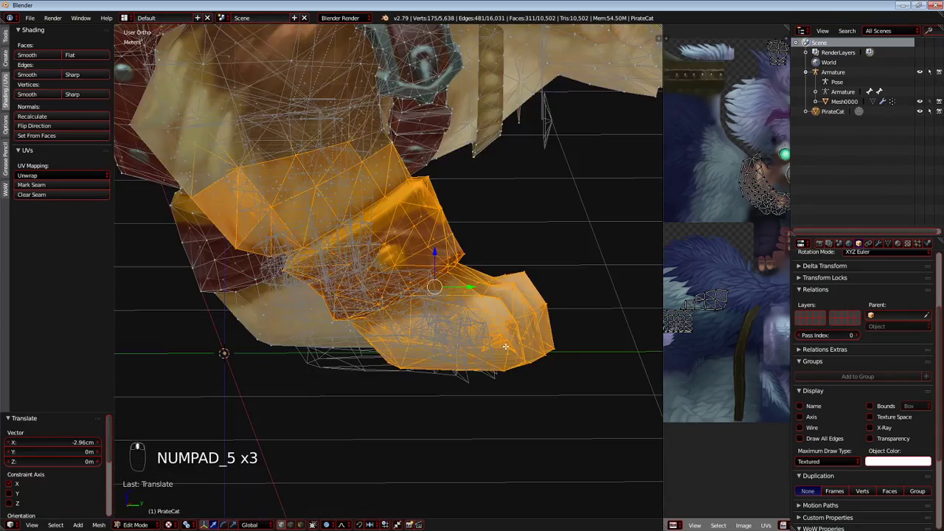
key("KP_1")
key("ctrl+KP_1")
key("ctrl+KP_3")
key("ctrl+KP_1")
key("ctrl+KP_3")
key("KP_3")
Remove extra leg vertices from the right paw selection and examine the front paws up close.
scroll(505, 346, "up", 2)
key("c")
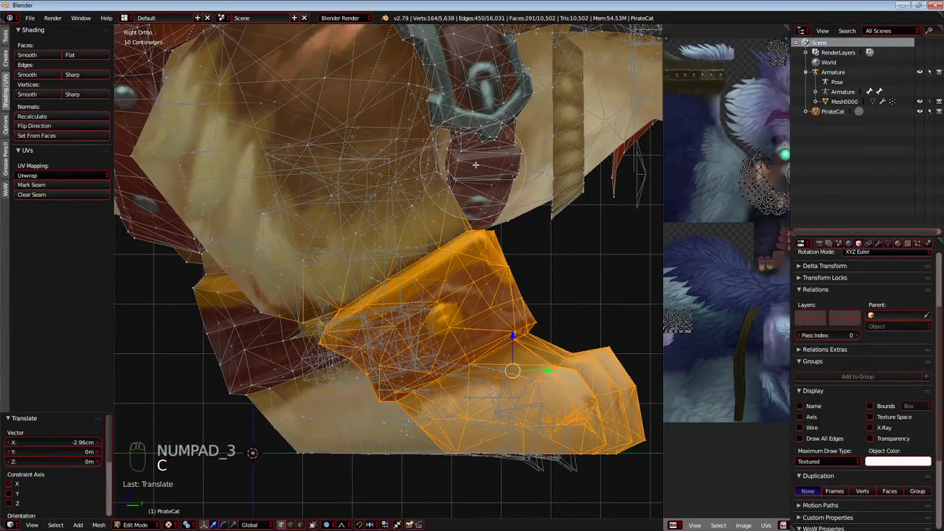
left_click_drag(543, 369, 479, 371)
scroll(475, 365, "down", 9)
scroll(484, 369, "up", 1)
scroll(480, 370, "down", 3)
scroll(478, 367, "up", 1)
middle_click_drag(477, 366, 422, 357)
scroll(346, 336, "up", 3)
key("KP_5")
scroll(362, 324, "down", 4)
scroll(325, 345, "down", 4)
middle_click_drag(360, 360, 386, 320)
scroll(386, 320, "up", 3)
Clear the selection and circle-select the cat's left front paw together with its cuff.
key("a")
key("a")
key("c")
right_click(441, 357)
scroll(435, 353, "down", 5)
scroll(422, 348, "up", 5)
key("c")
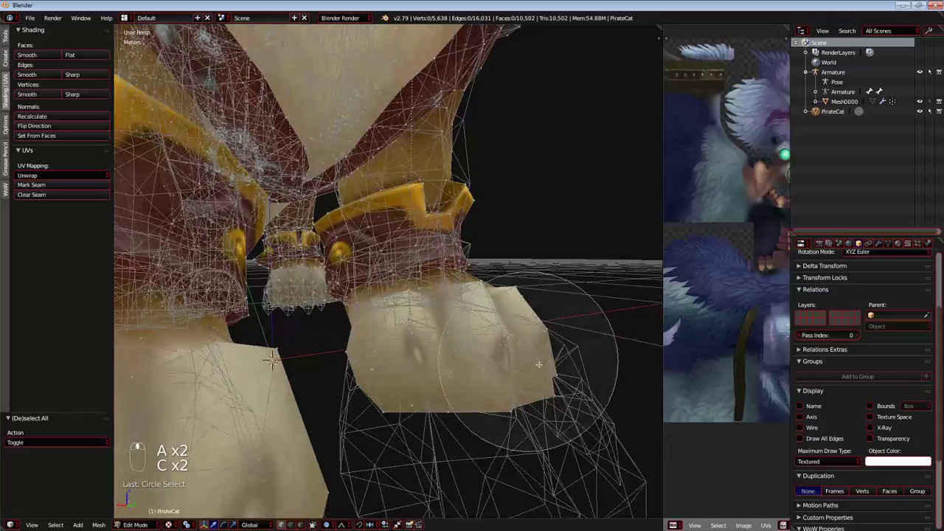
left_click_drag(431, 373, 459, 348)
scroll(405, 336, "up", 3)
key("c")
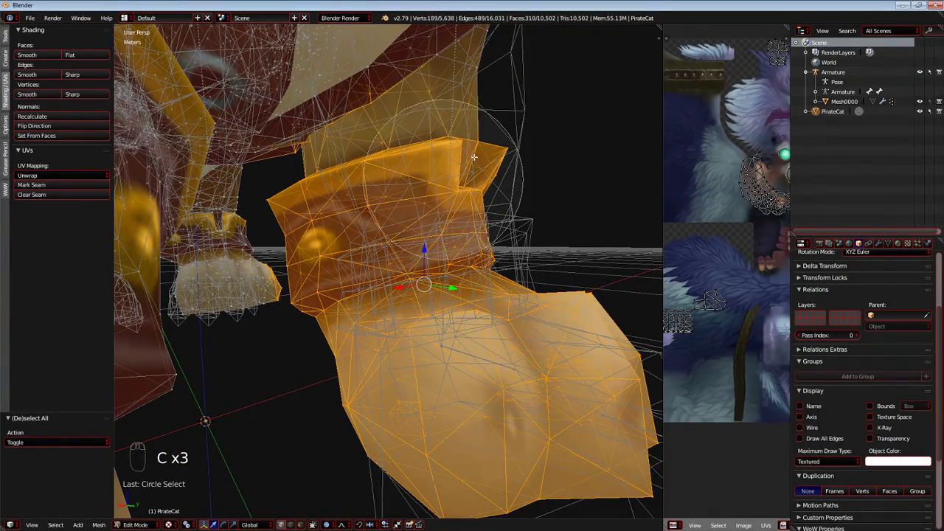
scroll(253, 284, "down", 5)
Deselect the stray hind-paw and upper vertices so only the left front paw area stays selected.
key("c")
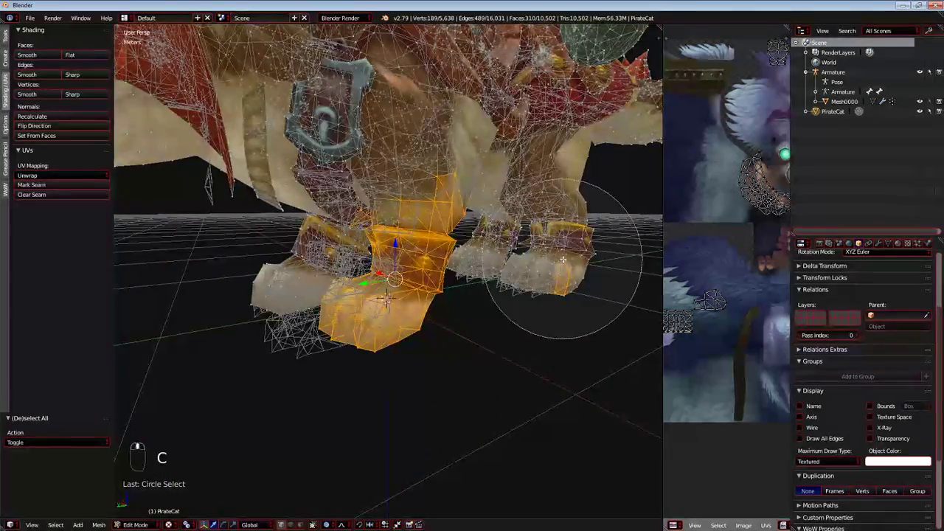
right_click(564, 265)
middle_click_drag(565, 265, 395, 271)
scroll(443, 261, "up", 4)
middle_click_drag(448, 260, 367, 252)
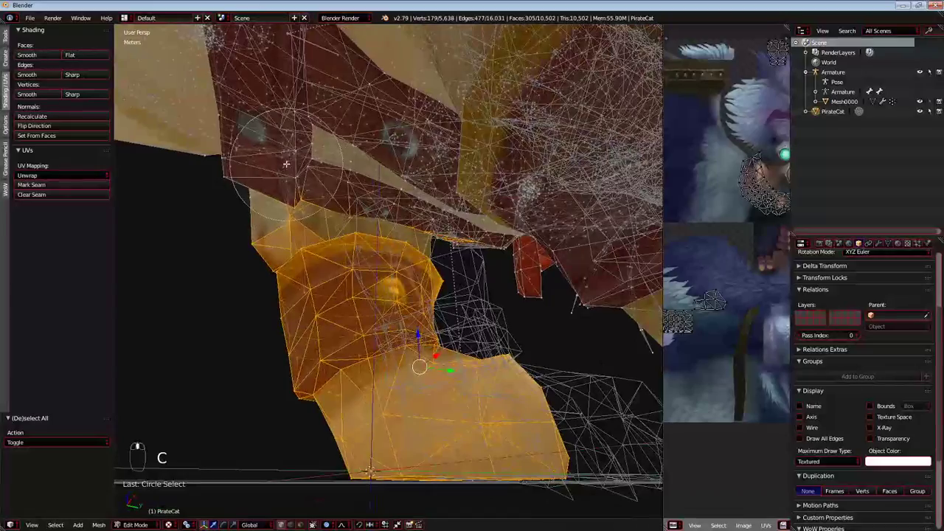
middle_click_drag(480, 197, 156, 305)
middle_click_drag(284, 438, 445, 166)
scroll(444, 187, "down", 5)
middle_click_drag(459, 310, 379, 297)
right_click(314, 239)
middle_click_drag(289, 283, 361, 306)
Move the left front paw and cuff about 12.6 cm along Y in side view with smooth proportional editing.
key("KP_5")
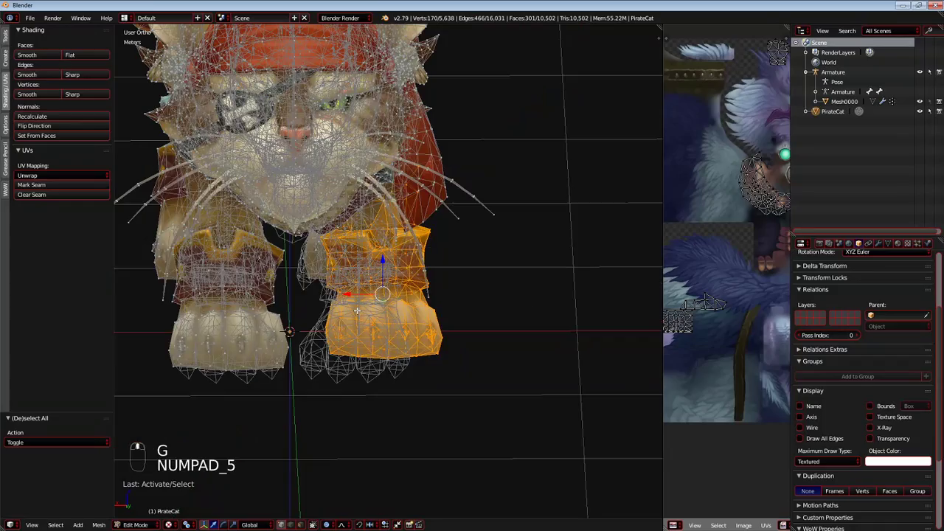
key("KP_3")
key("KP_5")
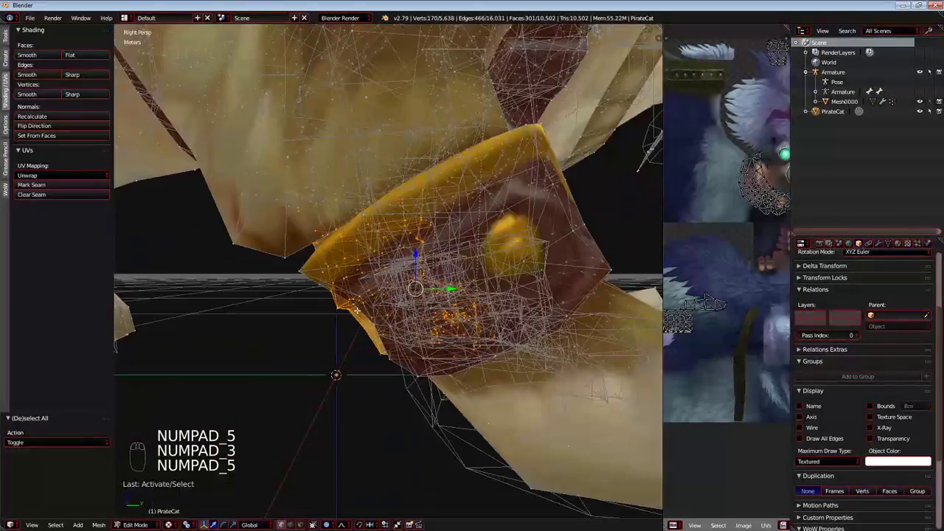
key("KP_5")
key("KP_5")
key("KP_3")
key("KP_1")
key("KP_3")
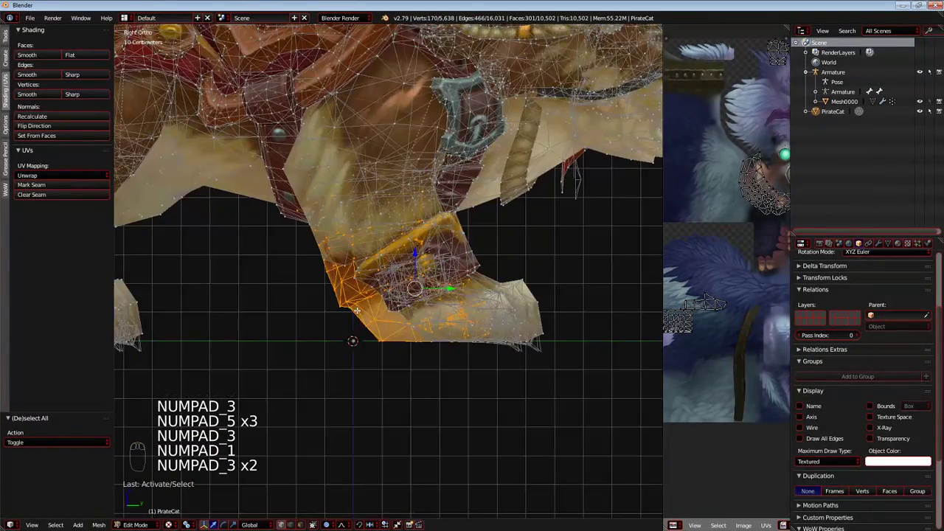
key("ctrl+KP_3")
scroll(368, 317, "up", 2)
key("g")
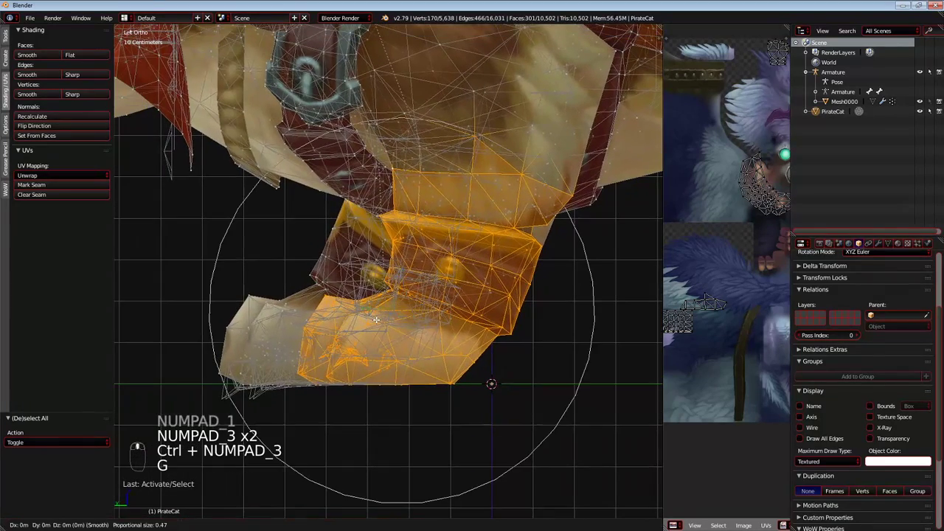
key("g")
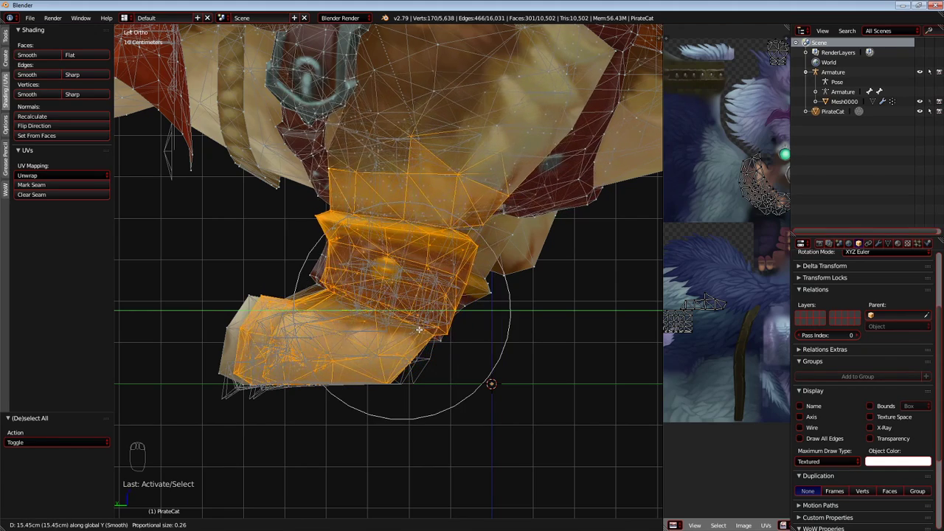
scroll(424, 332, "up", 7)
scroll(424, 332, "down", 8)
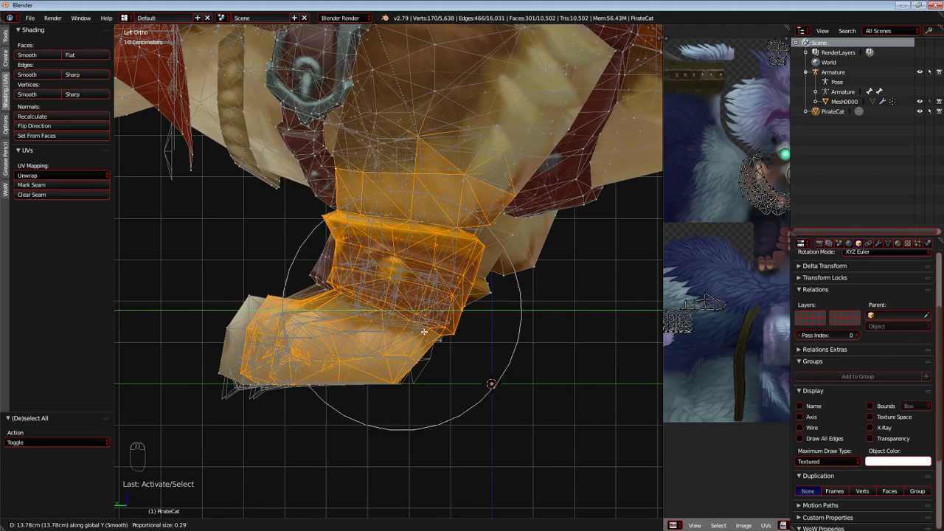
scroll(424, 331, "up", 20)
scroll(424, 332, "down", 19)
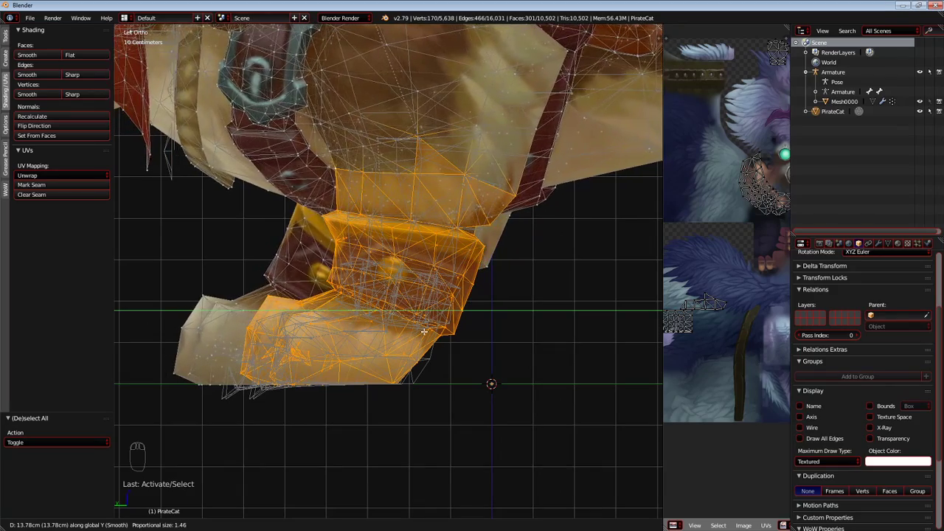
scroll(443, 295, "up", 6)
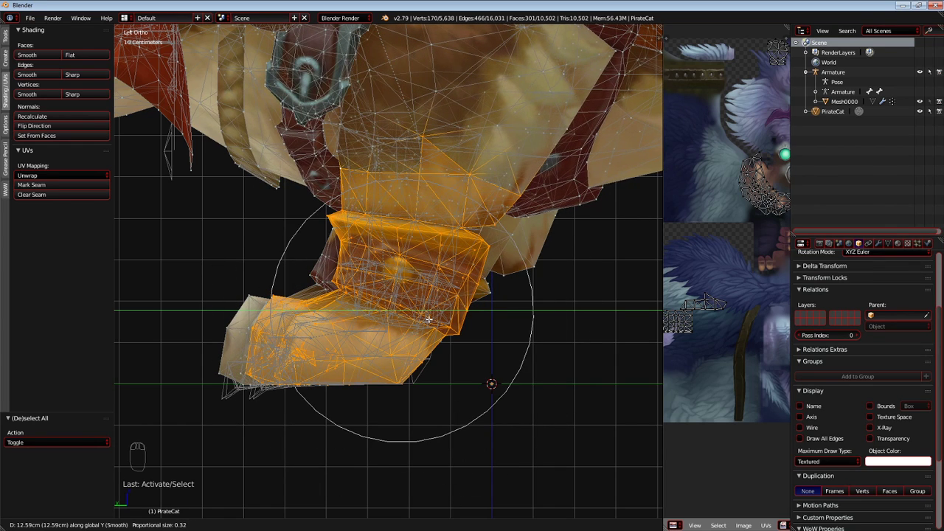
left_click(428, 318)
Move the left front paw and cuff about 6.12 cm further along Y to line up with the right paw.
mouse_move(428, 318)
middle_mouse_down()
mouse_move(396, 326)
mouse_move(463, 327)
mouse_move(451, 352)
mouse_move(474, 320)
mouse_move(443, 337)
mouse_move(435, 327)
middle_mouse_up()
key("KP_5")
key("KP_5")
key("KP_5")
key("KP_5")
key("KP_3")
key("ctrl+KP_1")
key("ctrl+KP_3")
key("KP_5")
key("KP_3")
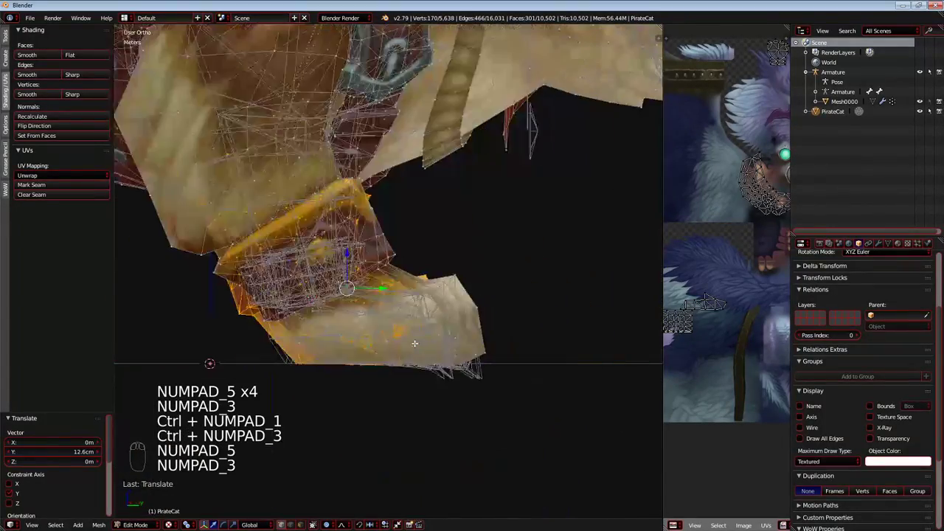
key("ctrl+KP_3")
middle_click_drag(410, 343, 432, 289, "shift")
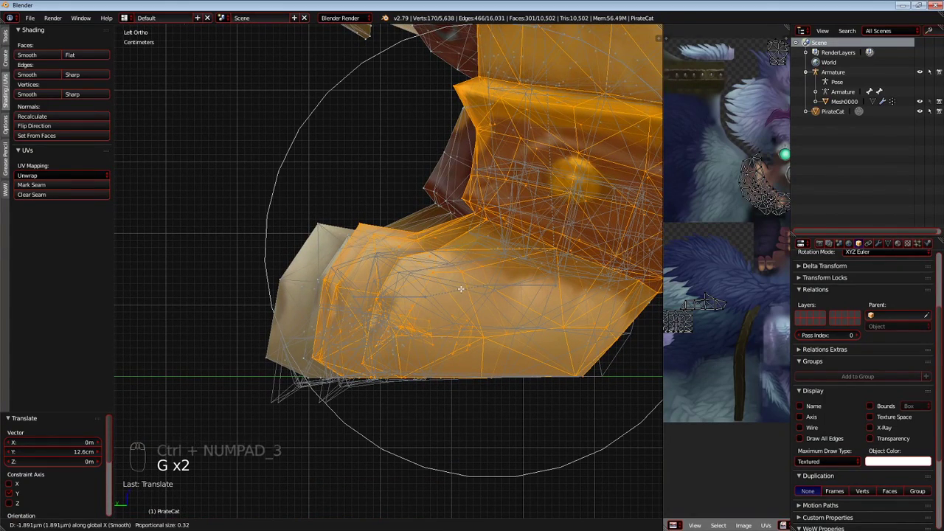
key("y")
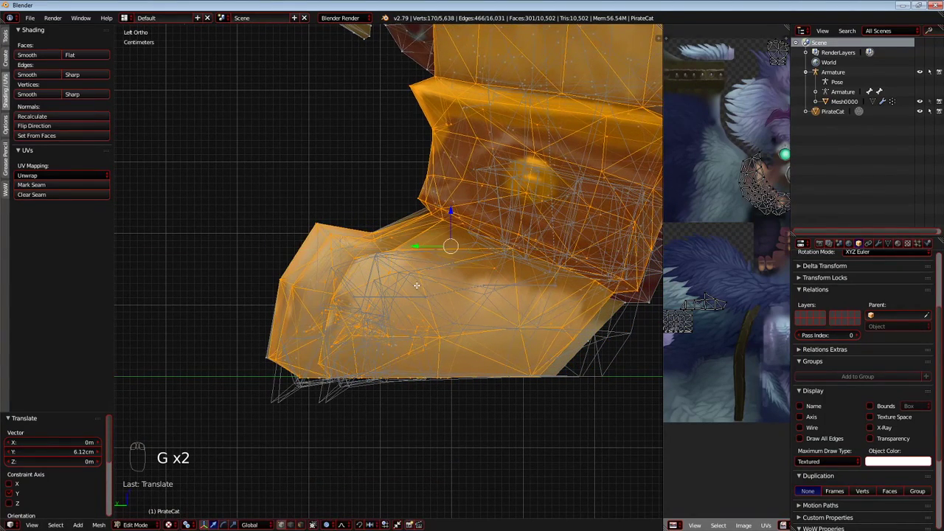
left_click(420, 286)
Compare the left front paw with the wireframe and the right paw in perspective, front and back views.
middle_click_drag(419, 286, 436, 304)
key("KP_5")
key("KP_5")
key("KP_5")
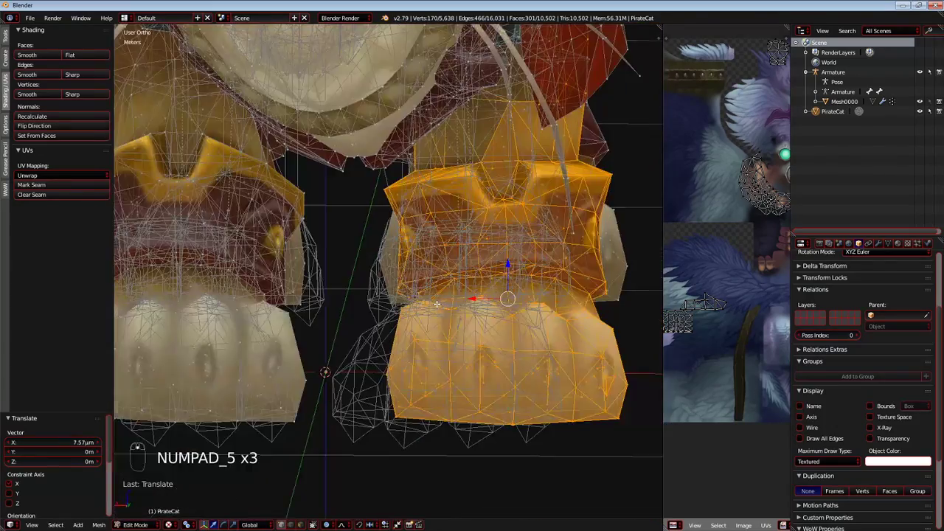
Return to Object Mode, reset the view and examine the whole cat against the original wireframe.
key("KP_5")
key("KP_1")
key("KP_5")
key("ctrl+KP_1")
middle_click_drag(490, 344, 472, 322, "shift")
left_click_drag(456, 278, 418, 288)
scroll(428, 283, "up", 3)
scroll(414, 286, "down", 4)
key("Tab")
middle_click_drag(350, 263, 434, 319)
key("KP_5")
scroll(413, 316, "down", 5)
middle_click_drag(365, 305, 299, 214)
key("shift+c")
key("a")
scroll(312, 302, "up", 5)
scroll(317, 287, "down", 3)
scroll(308, 287, "up", 5)
Select the PirateCat mesh, inspect its head and back, and briefly test moving it.
right_click(397, 190)
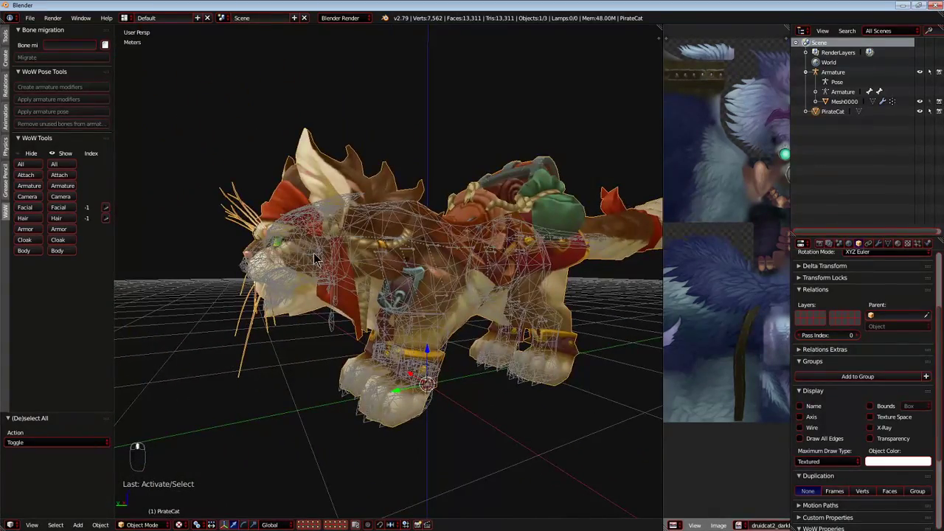
right_click(314, 258)
scroll(325, 262, "up", 6)
middle_click_drag(321, 271, 317, 181)
right_click(317, 180)
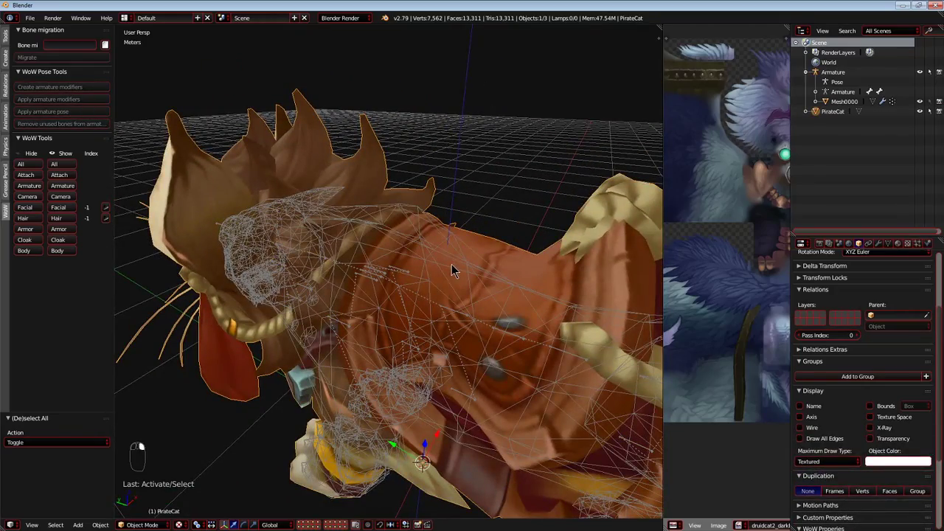
middle_click_drag(253, 187, 289, 174)
key("g")
right_click(329, 169)
Enter Edit Mode and select all geometry linked to the cat's body.
key("Tab")
right_click(322, 140)
key("l")
key("semicolon")
scroll(672, 239, "down", 4)
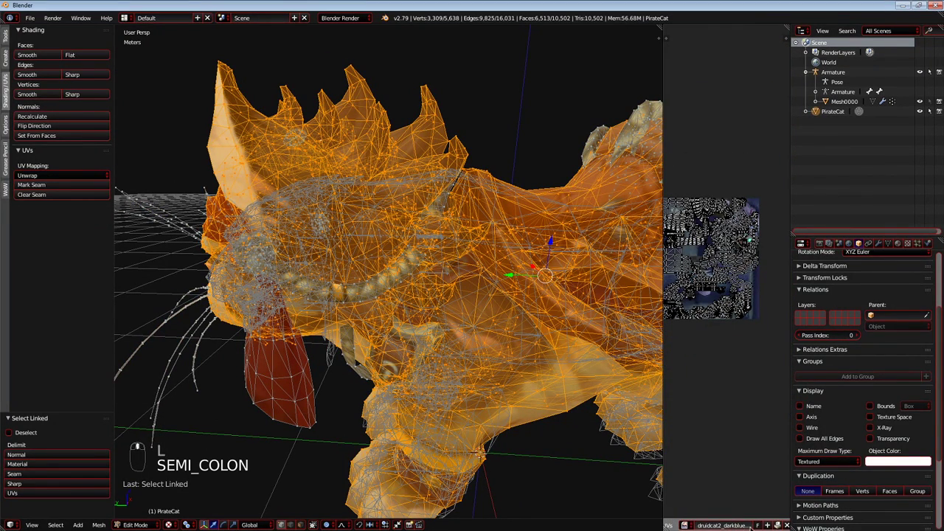
Widen the UV/Image editor and toggle Edit Mode to show MountCatPirate.png behind the UV layout.
left_click(766, 525)
left_click(757, 528)
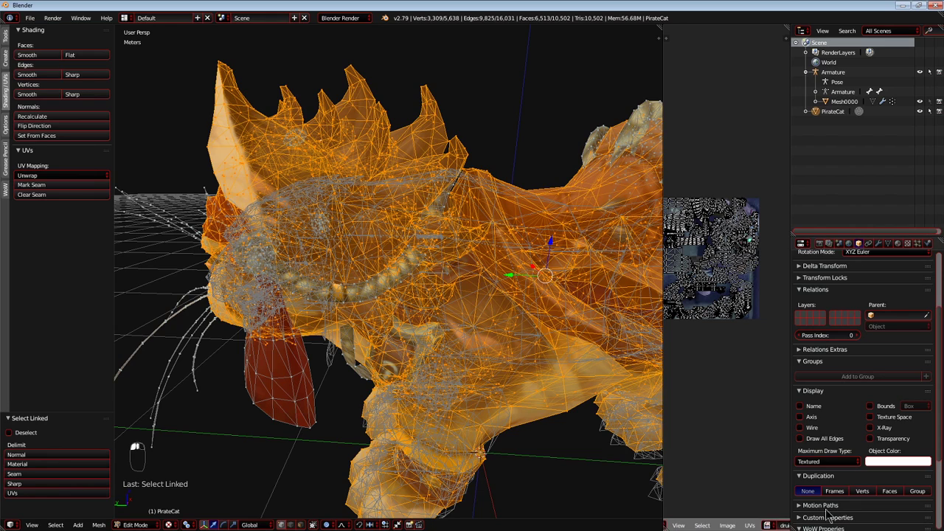
left_click_drag(662, 395, 528, 394)
key("Tab")
key("Tab")
key("Tab")
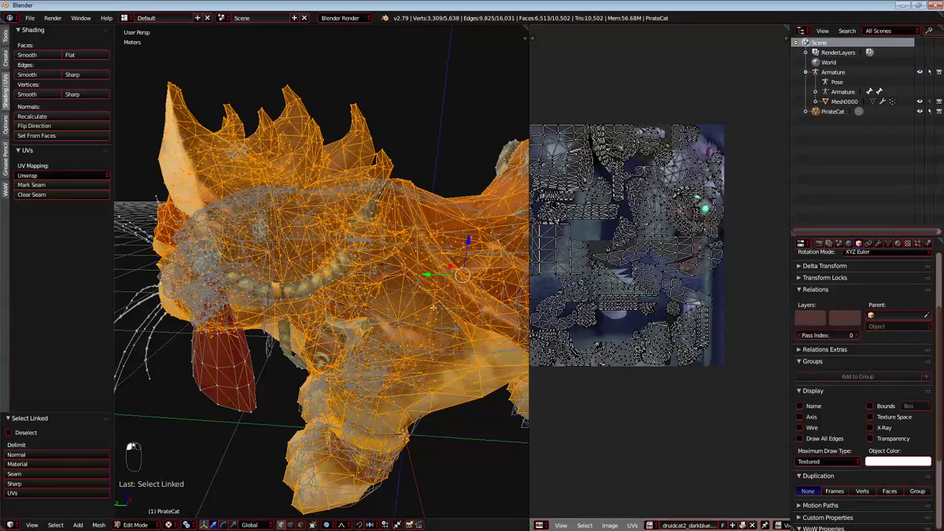
middle_click_drag(571, 291, 618, 291)
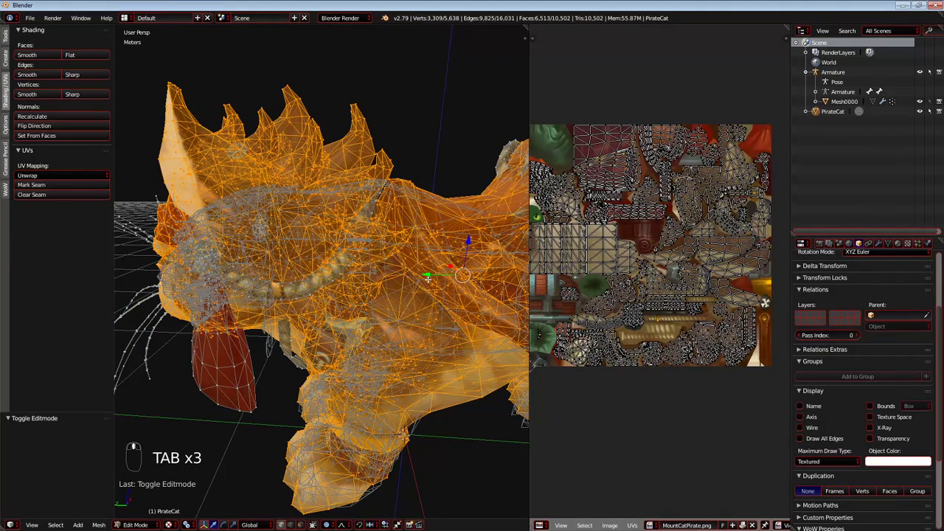
Separate the PirateCat mesh by loose parts and return to Object Mode.
key("p")
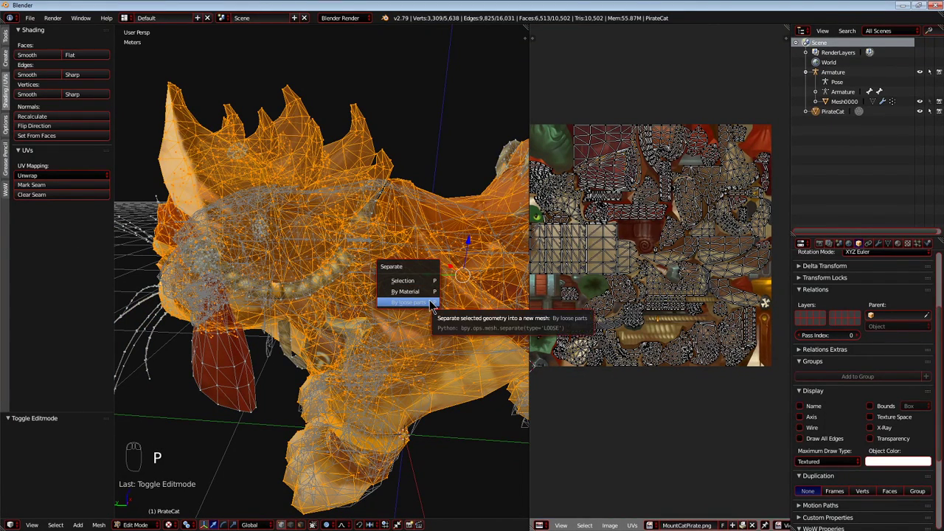
left_click(431, 303)
middle_click_drag(334, 304, 283, 295)
key("Tab")
Test moving the separated cat body to inspect which head parts and accessories are detached from it.
right_click(337, 249)
key("g")
right_click(353, 262)
scroll(353, 261, "down", 5)
key("g")
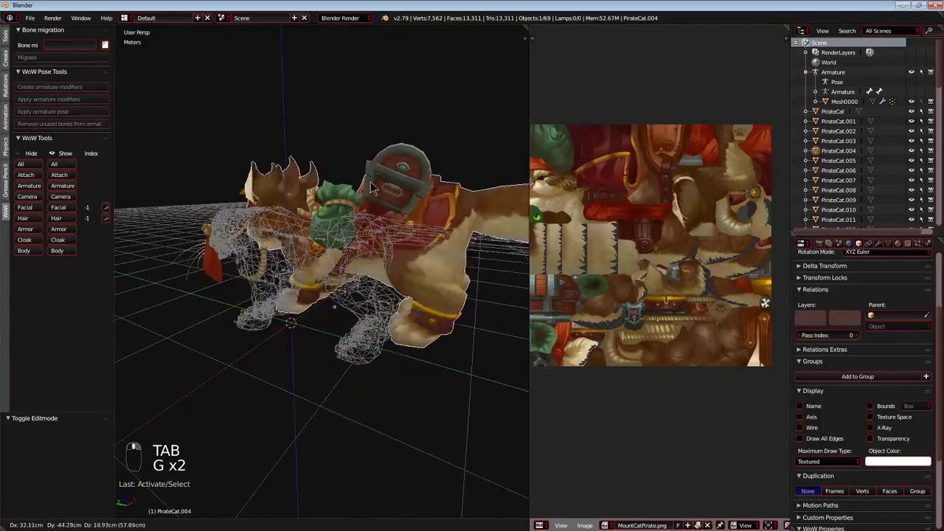
key("g")
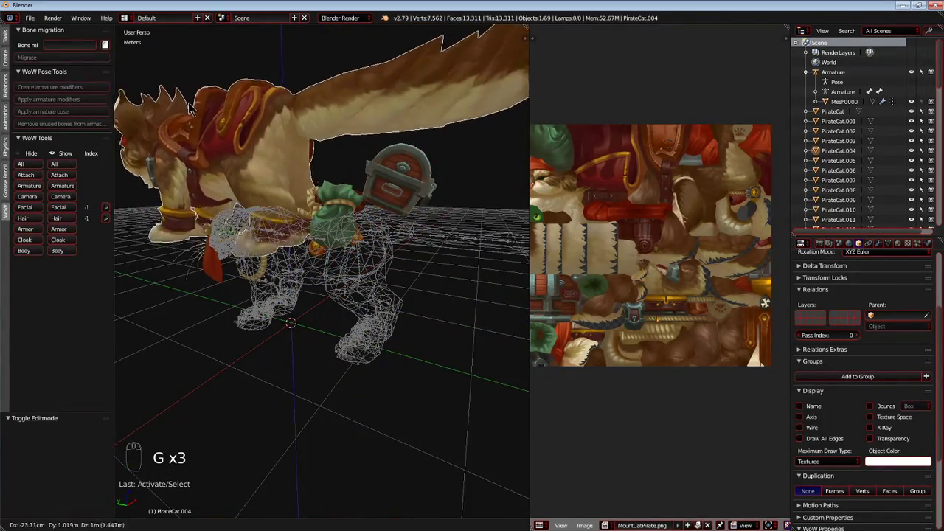
right_click(177, 237)
middle_click_drag(177, 237, 256, 243)
key("g")
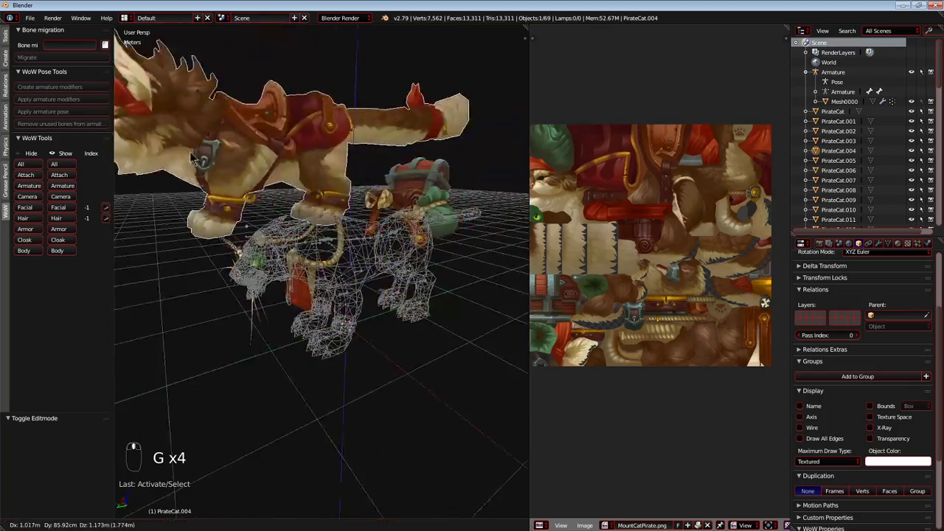
key("g")
right_click(196, 173)
middle_click_drag(195, 172, 335, 214)
Join the loose head pieces, including the black eye patch, into the main cat body.
right_click(305, 181)
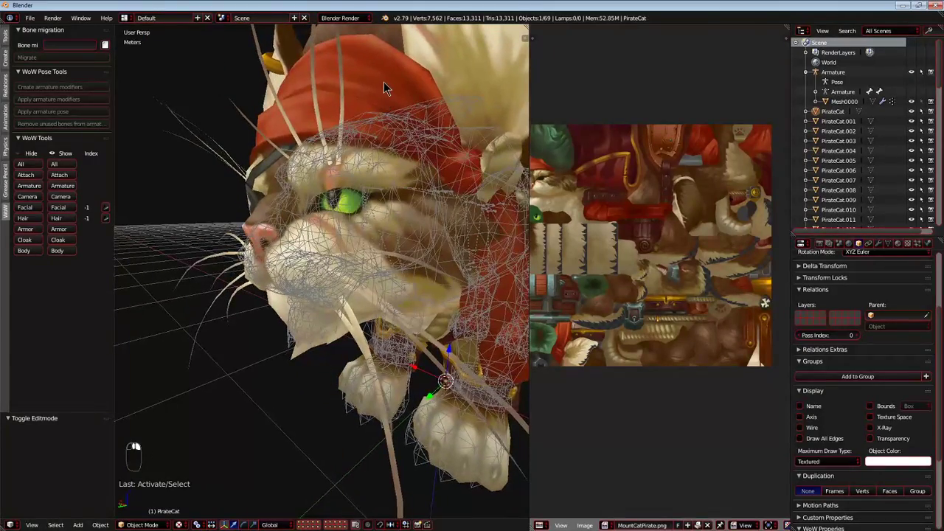
middle_click_drag(325, 141, 422, 157)
right_click(435, 209)
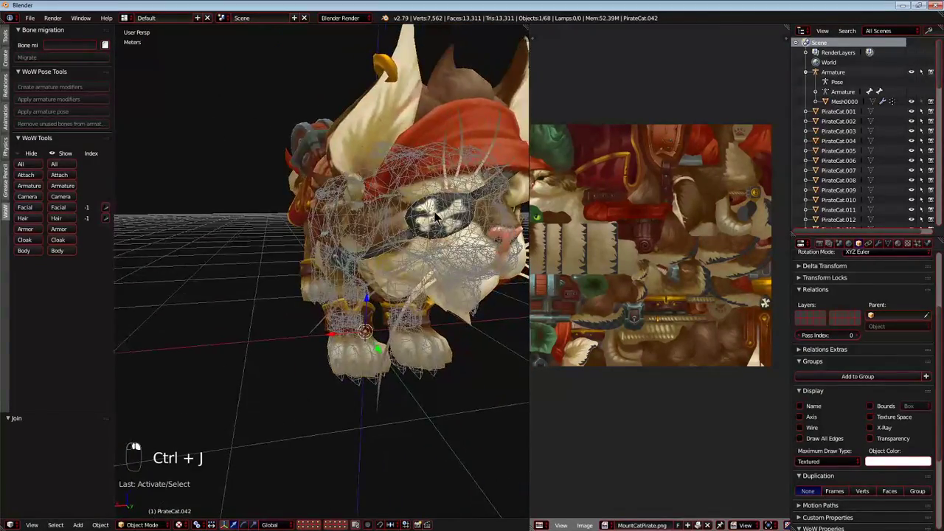
middle_click_drag(435, 209, 369, 217)
key("ctrl+j")
Test moving the cat body and inspect the head for pieces that are still detached.
scroll(417, 82, "down", 3)
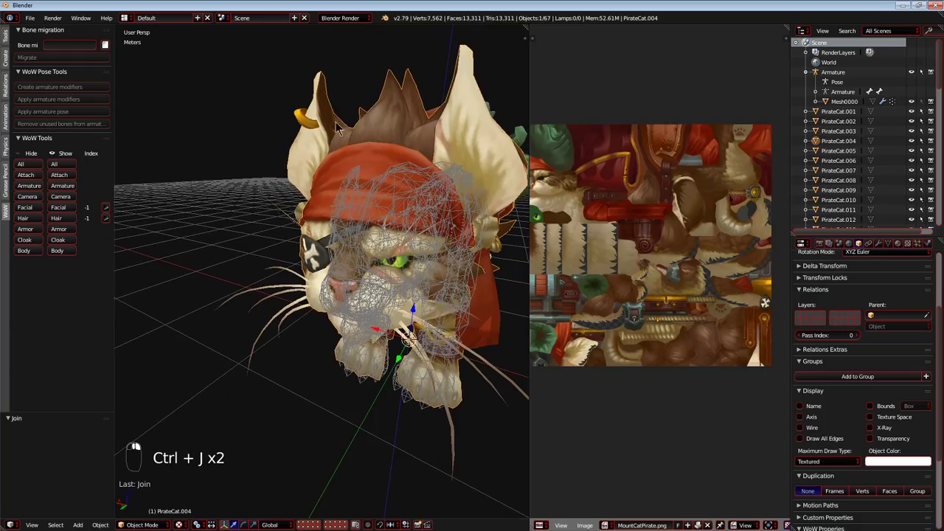
key("g")
right_click(202, 284)
middle_click_drag(284, 255, 352, 261)
scroll(354, 237, "up", 4)
scroll(351, 261, "up", 3)
scroll(249, 206, "up", 1)
Select an unneeded loose part of the cat, test moving it, and delete it.
right_click(244, 197)
middle_click_drag(249, 206, 329, 247)
scroll(244, 197, "down", 5)
key("g")
right_click(280, 210)
key("x")
left_click(273, 208)
Test moving the cat body and inspect the neck braid and chest area for detached parts.
scroll(328, 246, "down", 3)
right_click(391, 157)
key("g")
right_click(301, 194)
scroll(252, 202, "up", 2)
middle_click_drag(303, 197, 368, 237)
key("g")
right_click(295, 255)
key("g")
right_click(275, 274)
scroll(276, 273, "up", 3)
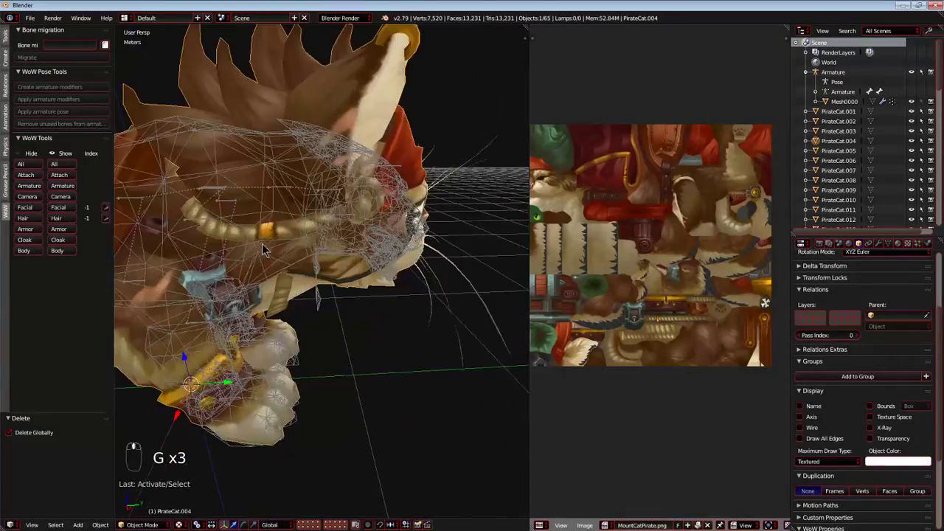
Check the parts around the neck and chest with test moves and join a loose one to the cat body.
middle_click_drag(277, 271, 373, 257)
right_click(392, 278)
key("g")
right_click(247, 164)
middle_click_drag(248, 166, 297, 256)
key("g")
right_click(407, 214)
middle_click_drag(345, 237, 297, 269)
key("g")
right_click(295, 208)
middle_click_drag(289, 221, 220, 148)
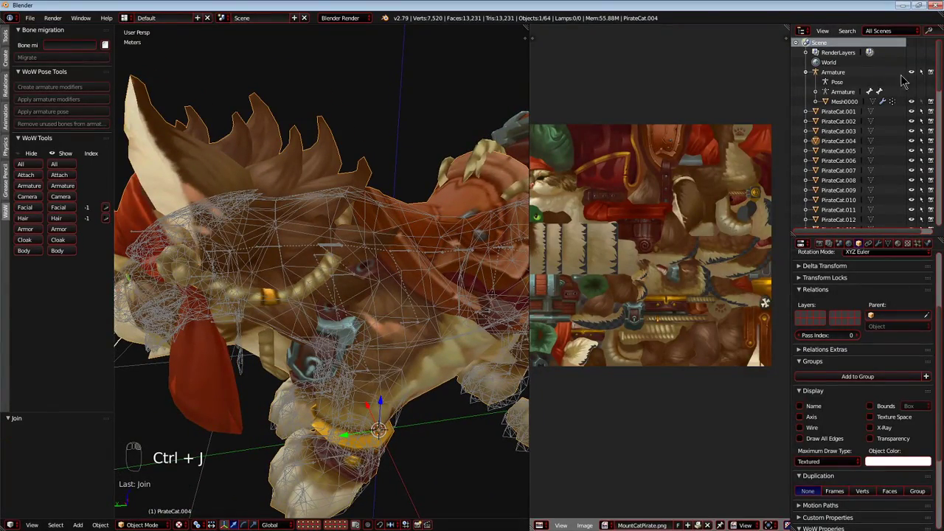
Hide the Mesh0000 wireframe and test moving the cat body without it.
left_click(912, 102)
scroll(398, 287, "down", 3)
middle_click_drag(398, 288, 357, 258)
key("g")
right_click(241, 176)
middle_click_drag(240, 176, 310, 188)
Join another loose part to the cat body and check the body with a test move.
scroll(277, 321, "up", 4)
right_click(277, 321)
middle_click_drag(277, 321, 318, 295)
key("ctrl+j")
scroll(252, 275, "down", 4)
right_click(319, 295)
key("g")
Join the hanging red headscarf cloth and neighbouring loose pieces to the cat body.
right_click(296, 240)
middle_click_drag(297, 239, 273, 316)
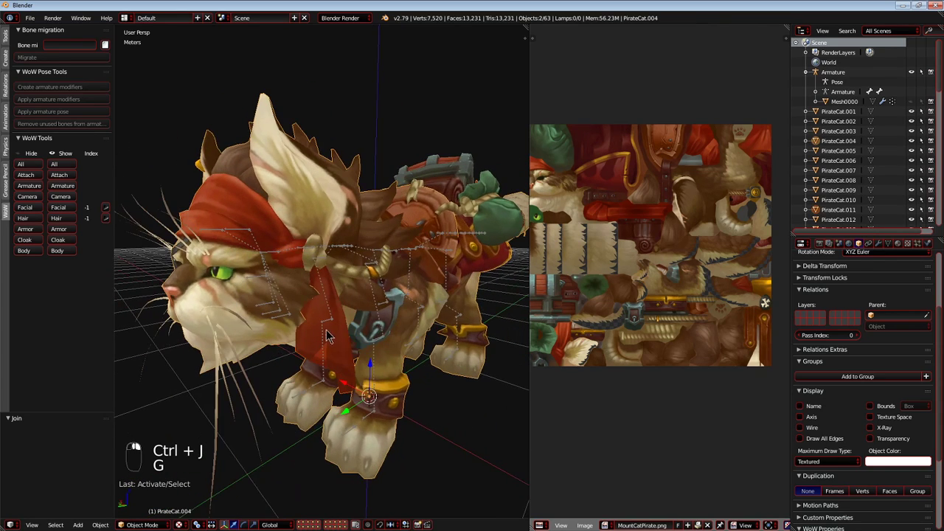
scroll(273, 316, "up", 3)
key("g")
right_click(443, 346)
scroll(293, 287, "up", 1)
middle_click_drag(267, 289, 322, 267)
right_click(310, 257)
scroll(316, 270, "up", 2)
middle_click_drag(401, 276, 275, 265)
scroll(296, 249, "down", 3)
Test moving the cat's parts to check the face and whiskers for separate pieces.
key("g")
right_click(171, 284)
middle_click_drag(171, 284, 226, 313)
scroll(226, 313, "up", 2)
right_click(208, 309)
key("g")
right_click(230, 350)
Clear the selection, select the loose whiskers on both sides of the cat's face, and join them.
key("a")
key("c")
right_click(205, 337)
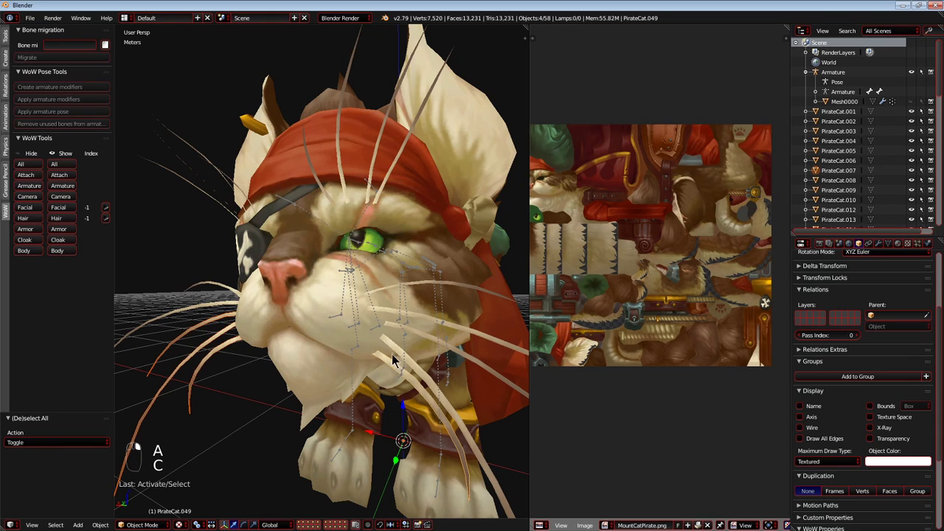
right_click(415, 331, "shift")
right_click(420, 323, "shift")
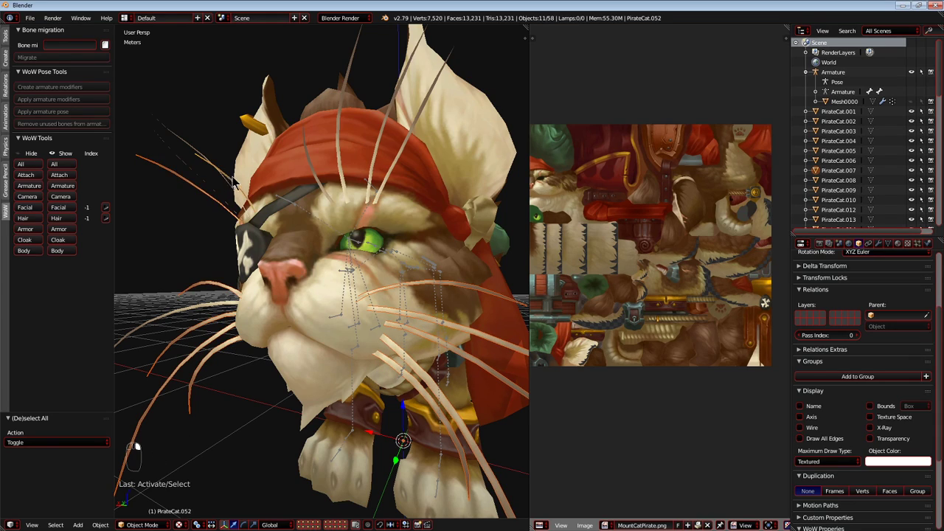
right_click(389, 174, "shift")
right_click(316, 183, "shift")
right_click(300, 330, "shift")
key("ctrl+j")
Test moving the joined part, select further loose head pieces, and join them.
key("g")
right_click(199, 314)
left_click(195, 179)
right_click(287, 156, "shift")
key("ctrl+j")
Identify the remaining loose face parts with test moves and join them to the cat mesh.
key("g")
right_click(341, 298)
middle_click_drag(431, 299, 178, 301)
scroll(362, 274, "up", 4)
right_click(208, 318)
key("g")
right_click(253, 301)
right_click(204, 268)
key("g")
right_click(305, 259)
key("ctrl+j")
Select the loose part inside the cat's mouth and join it to the cat mesh.
mouse_move(313, 282)
middle_mouse_down()
mouse_move(322, 294)
mouse_move(444, 273)
mouse_move(332, 273)
mouse_move(306, 282)
middle_mouse_up()
scroll(322, 294, "down", 4)
key("g")
right_click(402, 273)
scroll(396, 267, "up", 4)
scroll(335, 272, "up", 2)
right_click(232, 242)
middle_click_drag(232, 242, 230, 218)
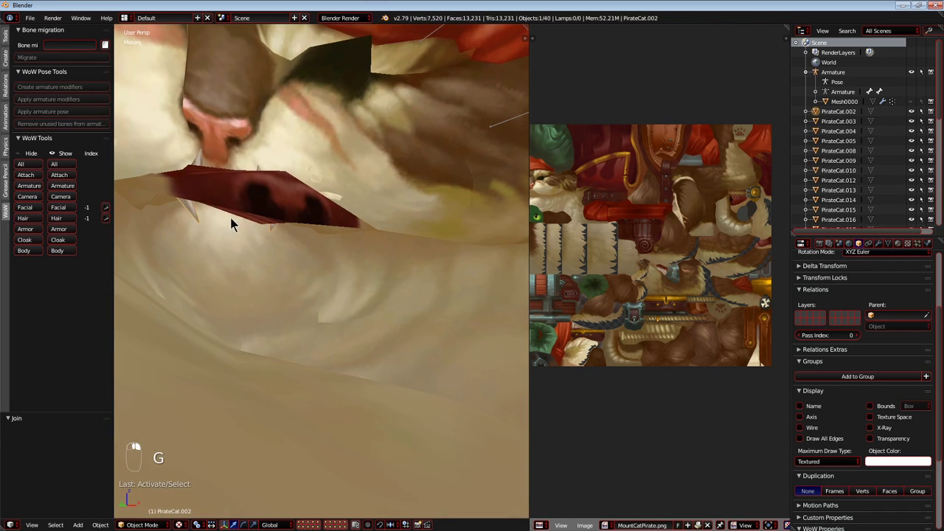
key("ctrl+j")
Test moving the cat body and inspect the mouth and head for pieces left behind.
key("g")
right_click(278, 236)
scroll(278, 235, "down", 5)
middle_click_drag(278, 236, 277, 301)
scroll(363, 254, "down", 5)
key("g")
right_click(233, 365)
middle_click_drag(233, 365, 401, 258)
scroll(332, 256, "down", 5)
Select the loose brow whisker above the eye patch and join it to the cat mesh.
scroll(332, 256, "up", 5)
key("g")
right_click(306, 277)
key("g")
right_click(398, 245)
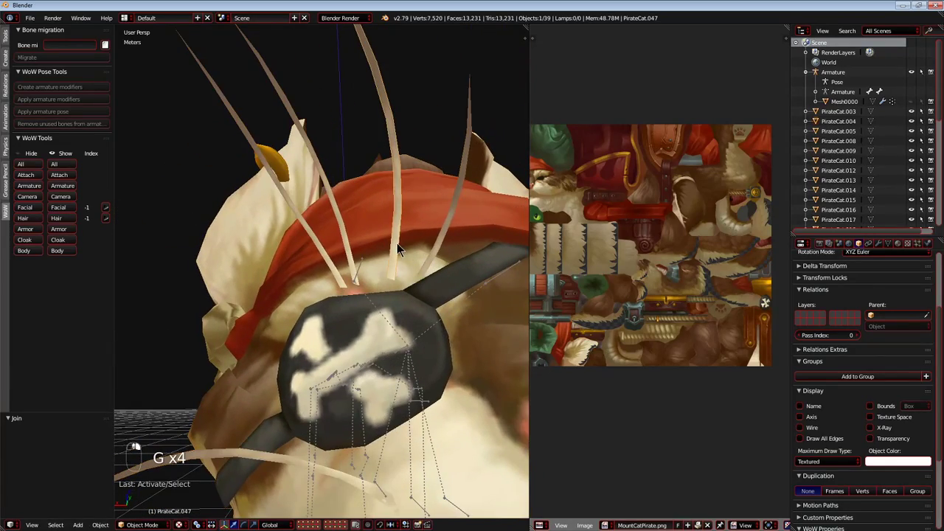
key("ctrl+j")
Test moving the cat body and inspect the mane, saddle, and luggage for detached parts.
scroll(358, 191, "down", 5)
middle_click_drag(358, 190, 273, 214)
key("g")
right_click(247, 255)
scroll(255, 267, "down", 4)
middle_click_drag(255, 273, 322, 268)
scroll(322, 267, "up", 2)
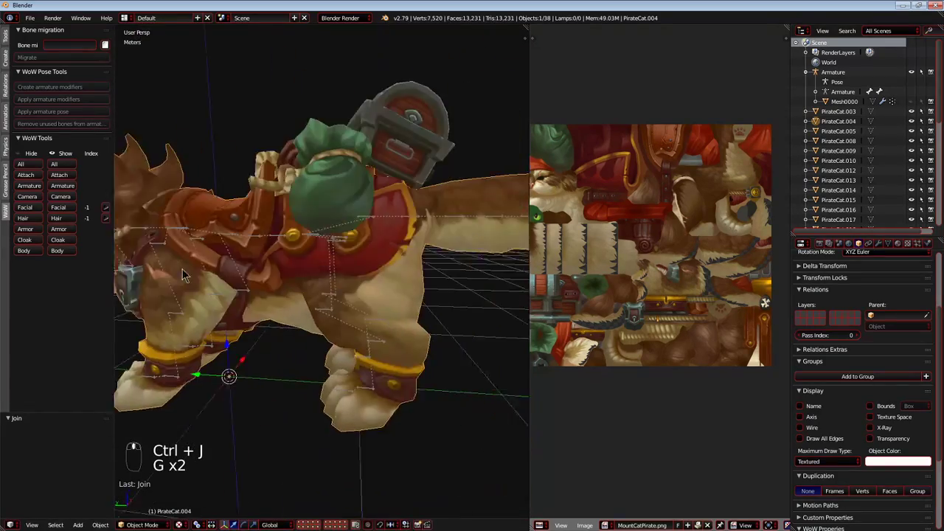
key("g")
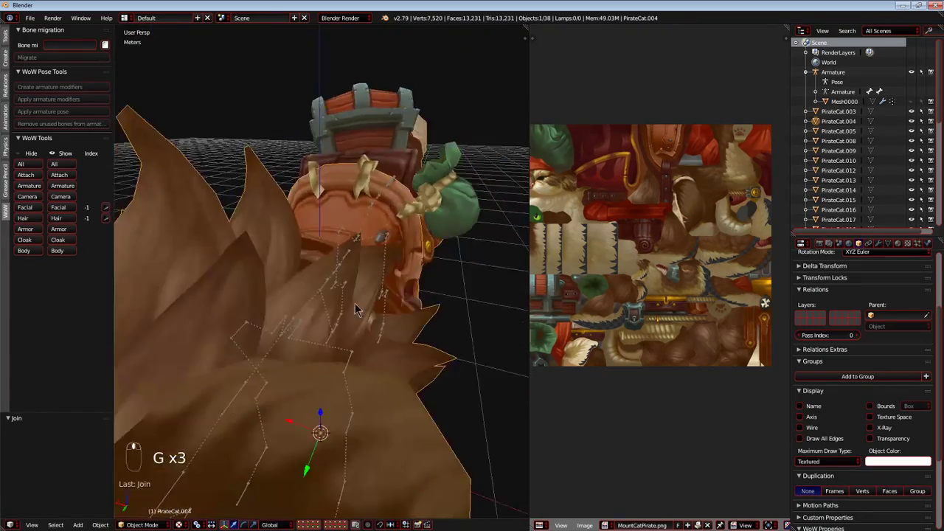
key("g")
right_click(369, 269)
right_click(390, 240)
key("g")
right_click(416, 243)
Join the green sack, its rope, and the treasure chest parts, and select the cat body.
middle_click_drag(413, 245, 280, 261)
right_click(274, 263, "shift")
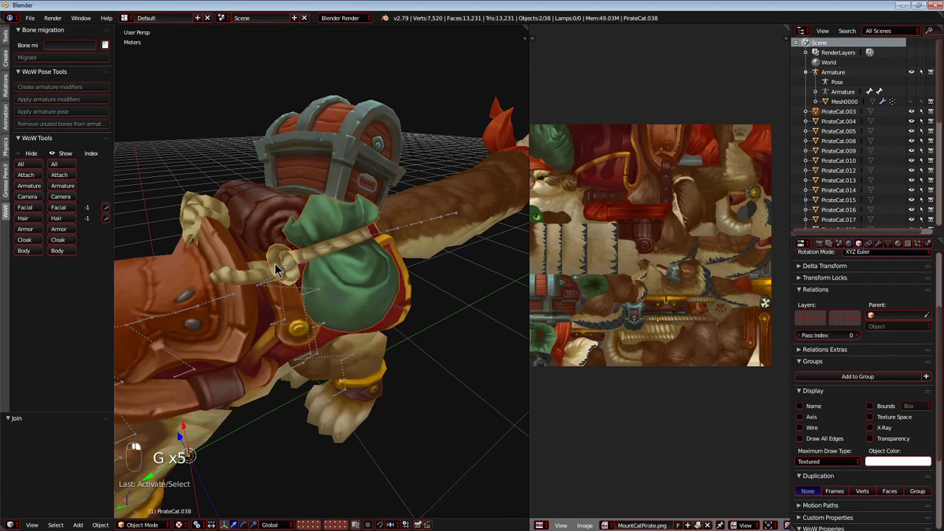
key("ctrl+j")
right_click(335, 164, "shift")
key("ctrl+j")
key("ctrl+j")
key("ctrl+j")
right_click(219, 201, "shift")
right_click(249, 340)
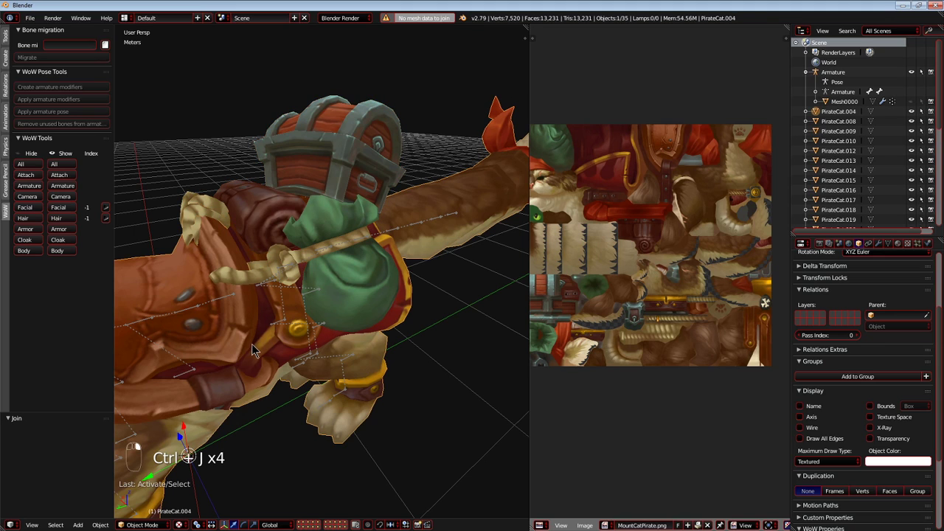
Hide the cat body, clear the selection, join the selected saddle strap piece, and test moving the luggage.
key("h")
scroll(247, 343, "down", 4)
middle_click_drag(247, 343, 308, 326)
key("a")
key("a")
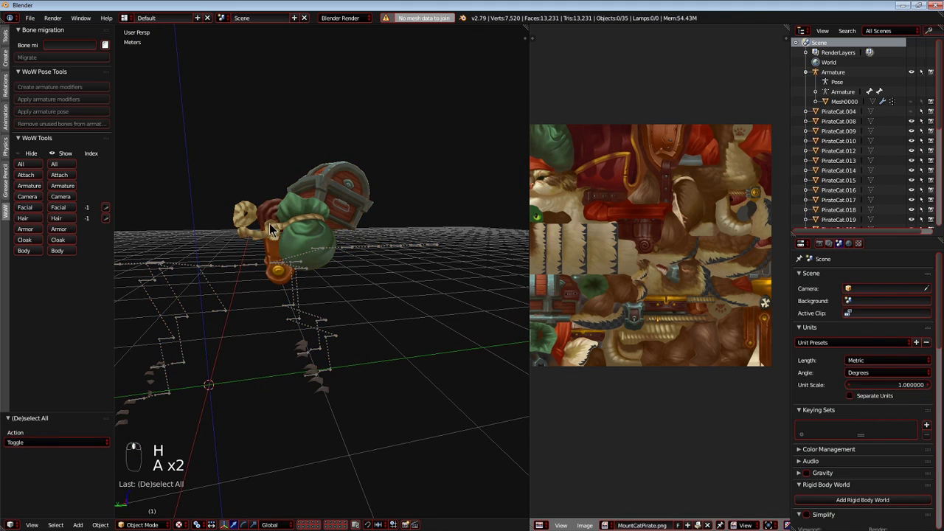
right_click(266, 249)
key("ctrl+j")
key("g")
right_click(343, 240)
Join the bedroll, green sack, and neighbouring luggage pieces, and test moving the combined mesh.
middle_click_drag(229, 217, 308, 241)
right_click(290, 225)
right_click(322, 208, "shift")
right_click(298, 247, "shift")
key("ctrl+j")
key("g")
right_click(414, 193)
Join the chest and strap pieces to the luggage mesh and test moving it to reveal loose fittings.
right_click(372, 264)
right_click(343, 212, "shift")
key("ctrl+j")
middle_click_drag(284, 254, 424, 250)
key("g")
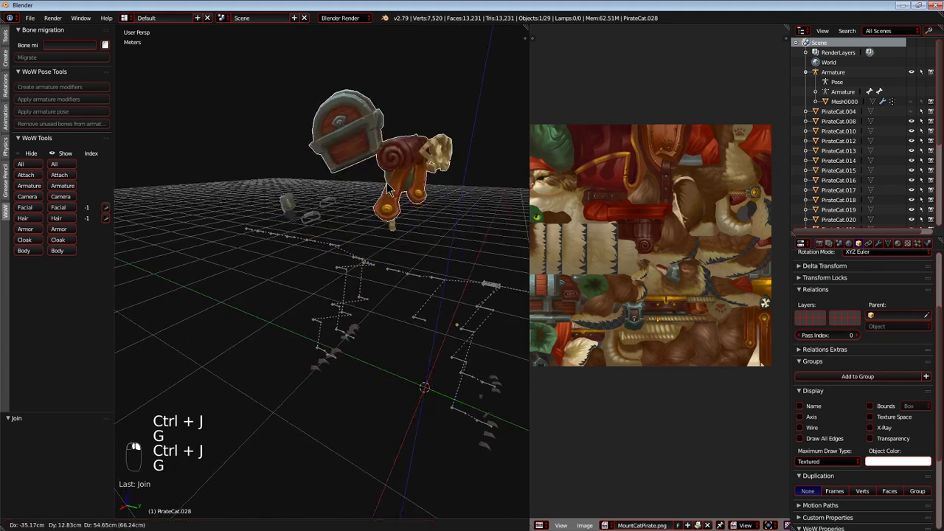
right_click(455, 190)
Join the chest's loose metal fittings to the luggage mesh, working from both sides of the chest.
scroll(332, 190, "up", 2)
right_click(303, 188)
right_click(308, 157, "shift")
key("ctrl+j")
middle_click_drag(308, 164, 374, 166)
scroll(325, 159, "up", 3)
right_click(238, 146)
right_click(297, 124, "shift")
key("ctrl+j")
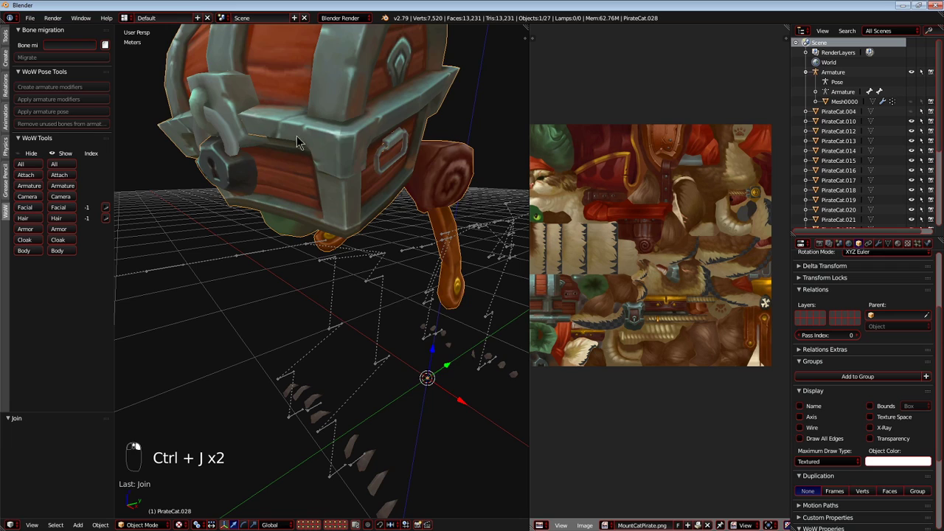
Join a loose piece of the chest's front latch to the luggage mesh and test moving it.
key("g")
right_click(368, 124)
right_click(225, 108)
right_click(311, 131, "shift")
key("ctrl+j")
key("g")
right_click(317, 137)
Join the padlock and remaining latch piece to the chest, and test moving the luggage mesh.
right_click(201, 104)
right_click(208, 136, "shift")
right_click(286, 97, "shift")
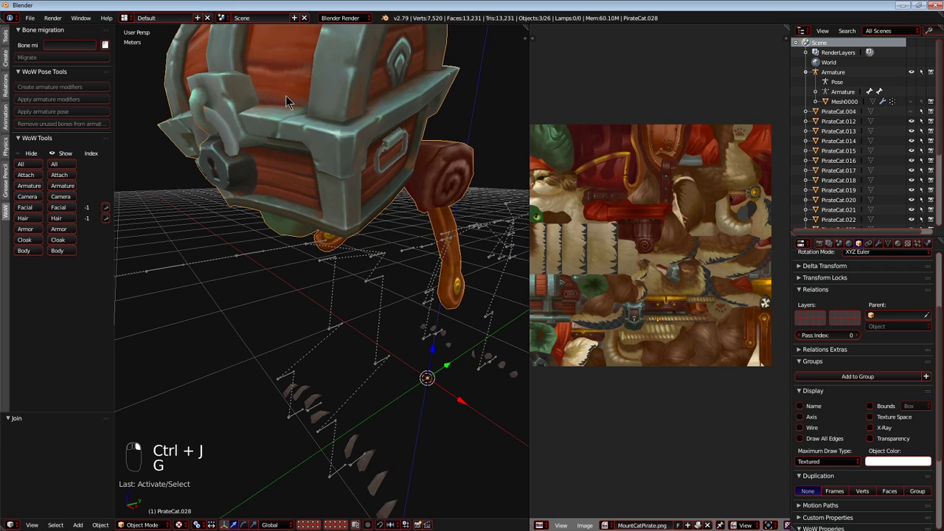
key("ctrl+j")
key("g")
right_click(280, 143)
Hide the armature so that only the luggage and the claws remain in view.
middle_click_drag(232, 146, 311, 341)
scroll(311, 342, "down", 6)
right_click(313, 346)
key("h")
middle_click_drag(312, 270, 286, 256)
key("c")
right_click(307, 236)
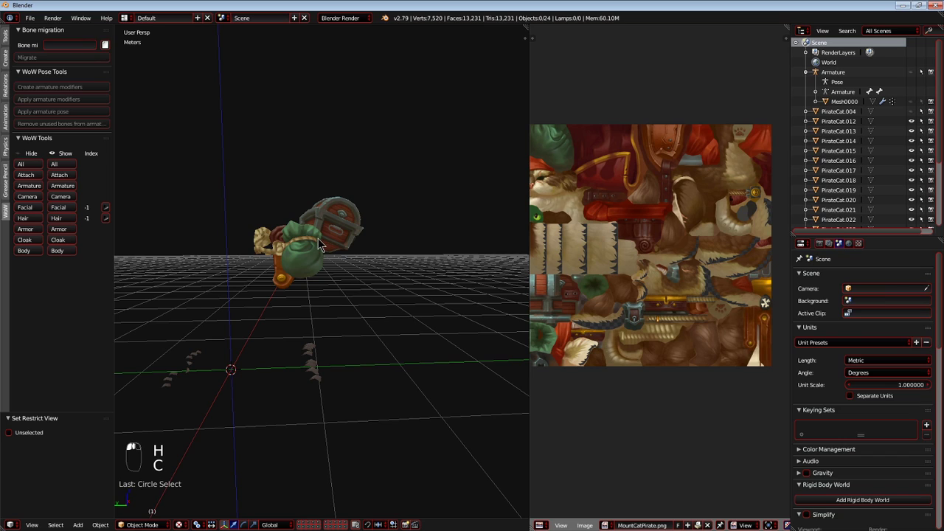
Switch to wireframe display, box-select all the luggage pieces, and join them into one object.
key("z")
key("c")
right_click(304, 228)
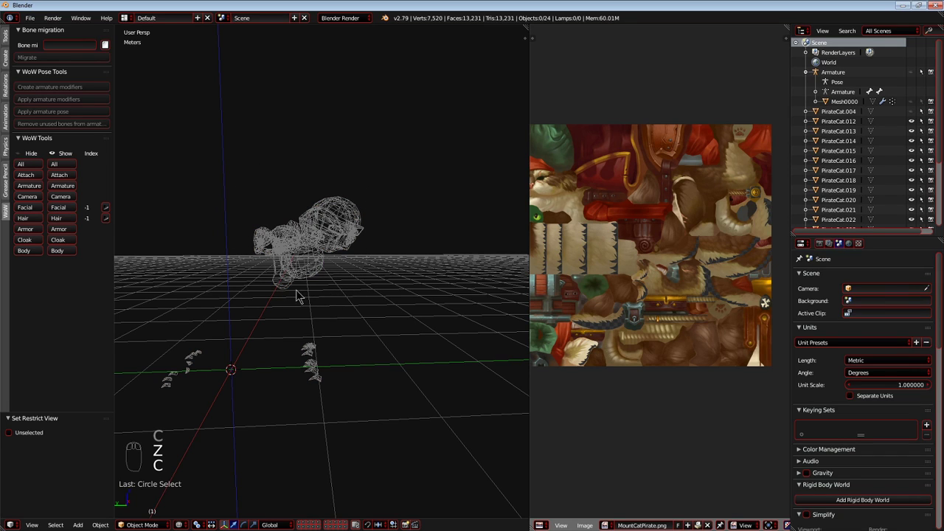
middle_click_drag(278, 319, 334, 284)
right_click(353, 213)
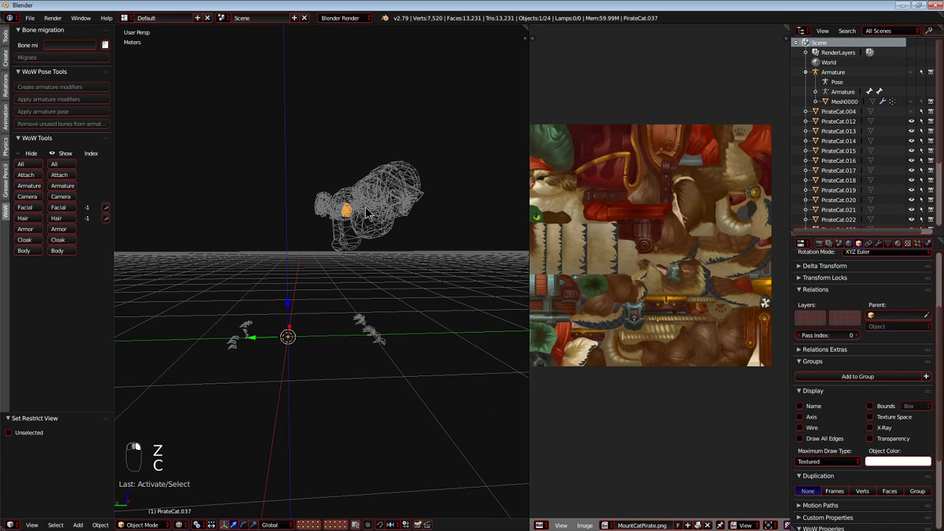
key("b")
left_click_drag(280, 143, 454, 271)
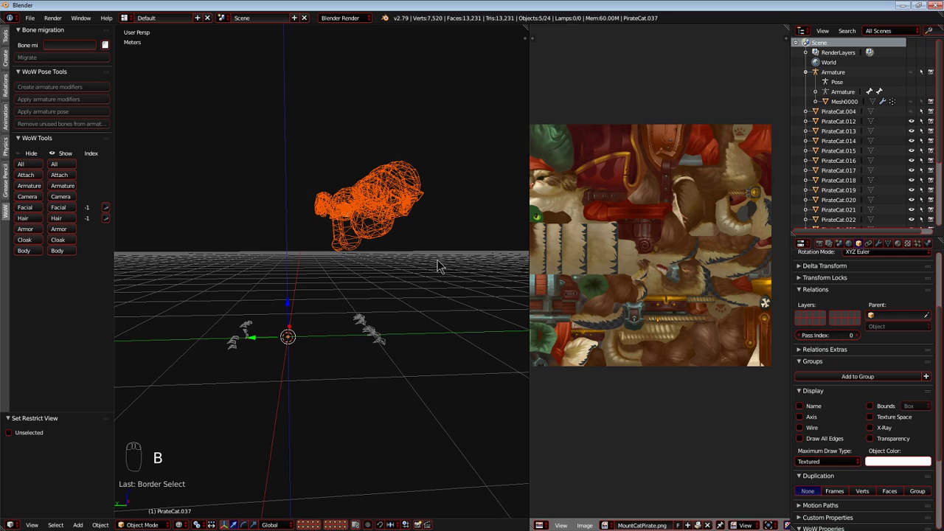
key("ctrl+j")
key("a")
key("b")
left_click_drag(299, 147, 501, 401)
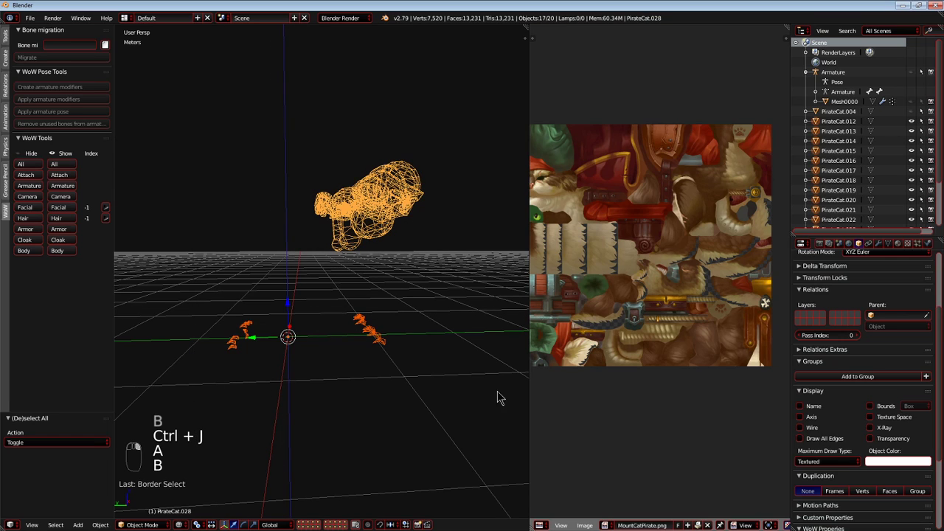
right_click(382, 342)
key("c")
left_click(244, 328)
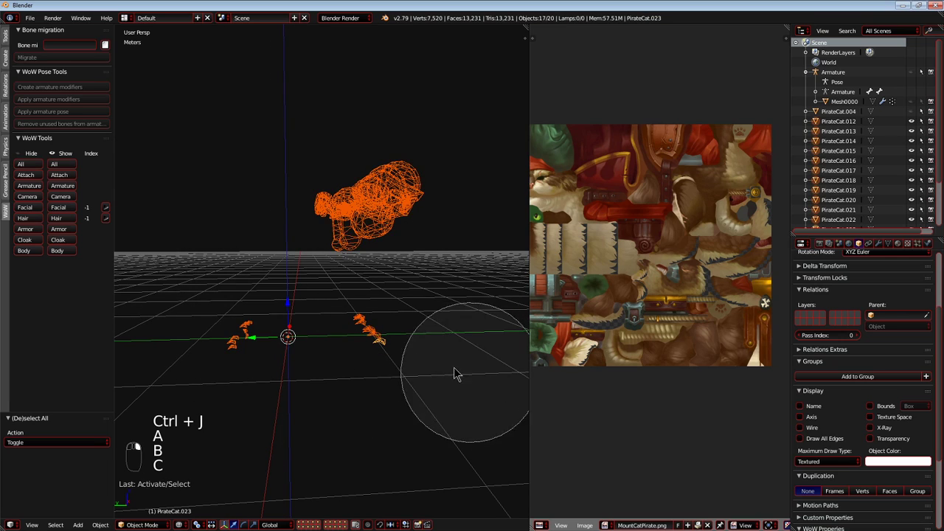
right_click(475, 375)
key("a")
key("c")
right_click(354, 348)
Box-select all the front and rear paw claws and join them into one object.
key("b")
left_click_drag(190, 310, 547, 385)
key("g")
right_click(359, 338)
right_click(373, 333, "shift")
key("ctrl+j")
Unhide the cat body, join the claws to it, and restrict the cat mesh from rendering.
left_click(919, 112)
right_click(252, 249, "shift")
key("ctrl+j")
key("ctrl+h")
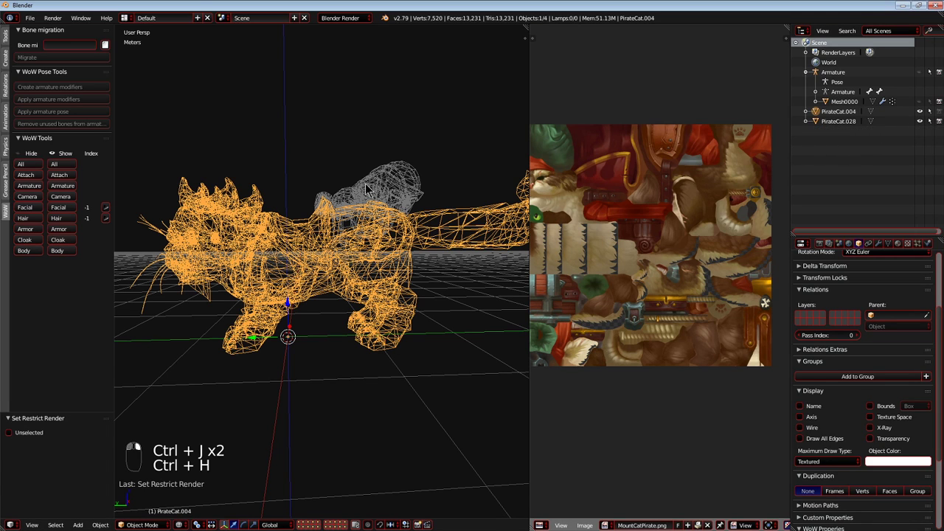
Test moving the luggage mesh, hide it, and select the cat body.
right_click(362, 190)
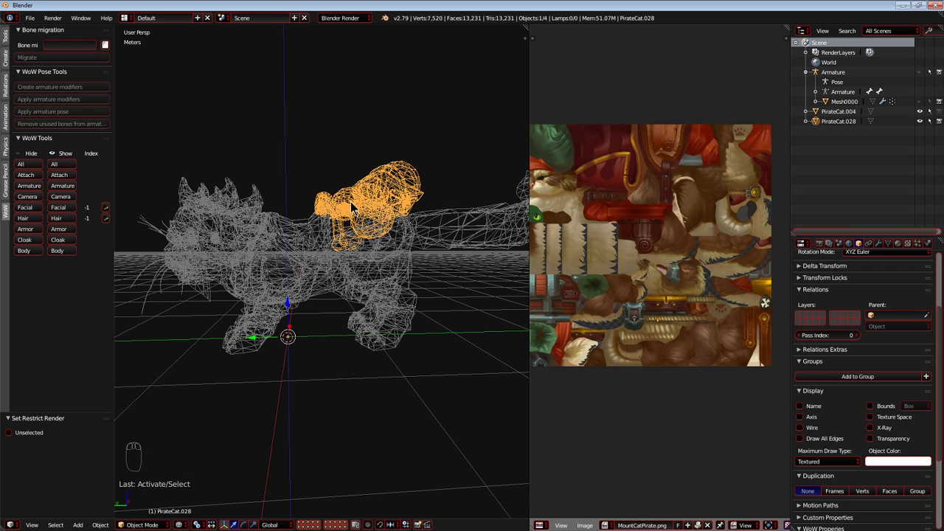
key("g")
right_click(280, 110)
key("h")
right_click(349, 244)
middle_click_drag(348, 243, 313, 228)
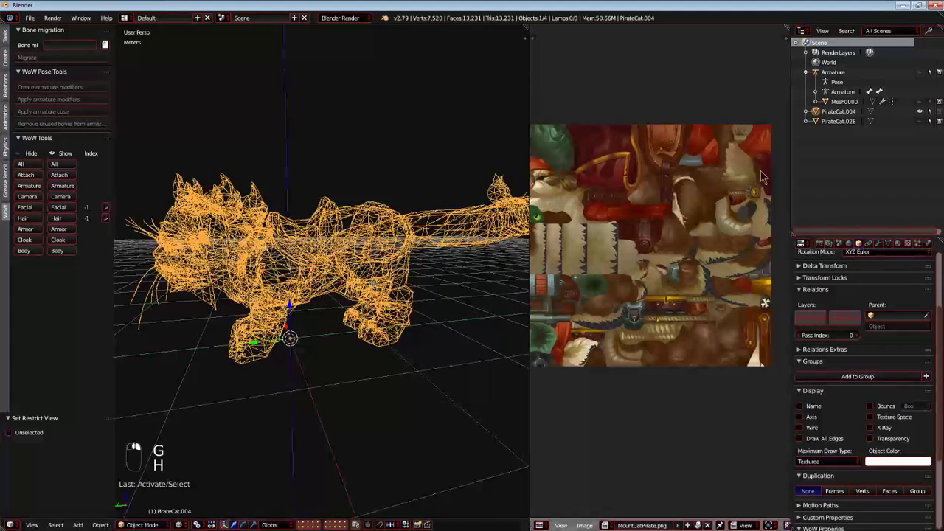
Unhide the armature and the Mesh0000 reference mesh, and switch the viewport to textured display.
left_click(920, 72)
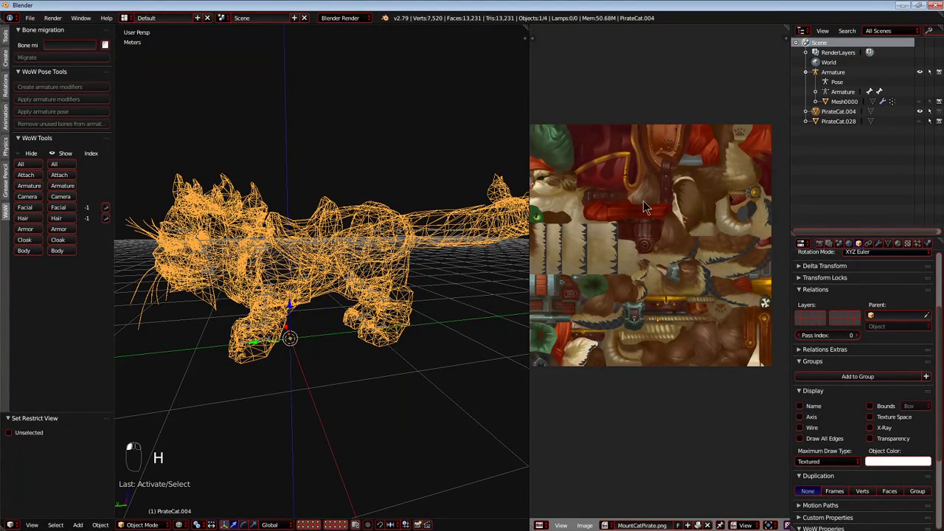
left_click(919, 101)
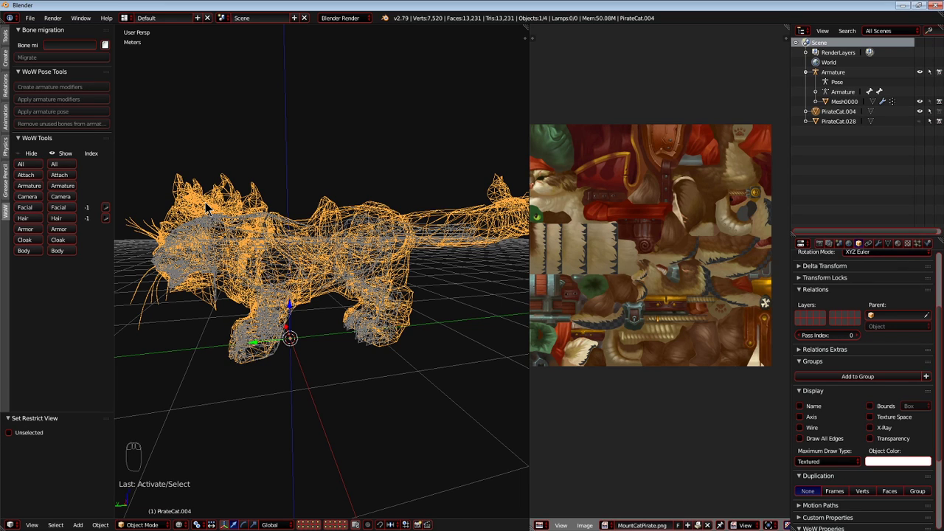
key("alt+z")
scroll(288, 242, "up", 4)
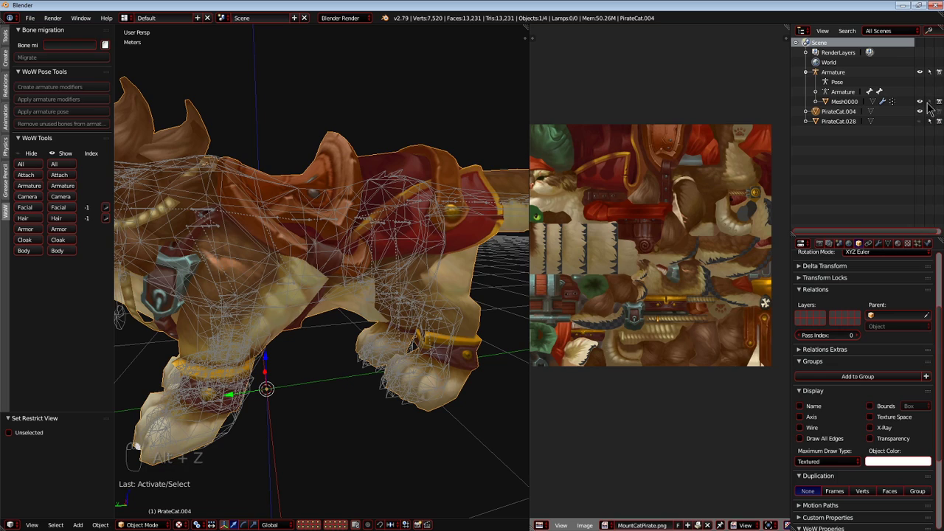
Make the PirateCat.004 body the active object, widen the 3D viewport, and frame the whole scene.
left_click(827, 101)
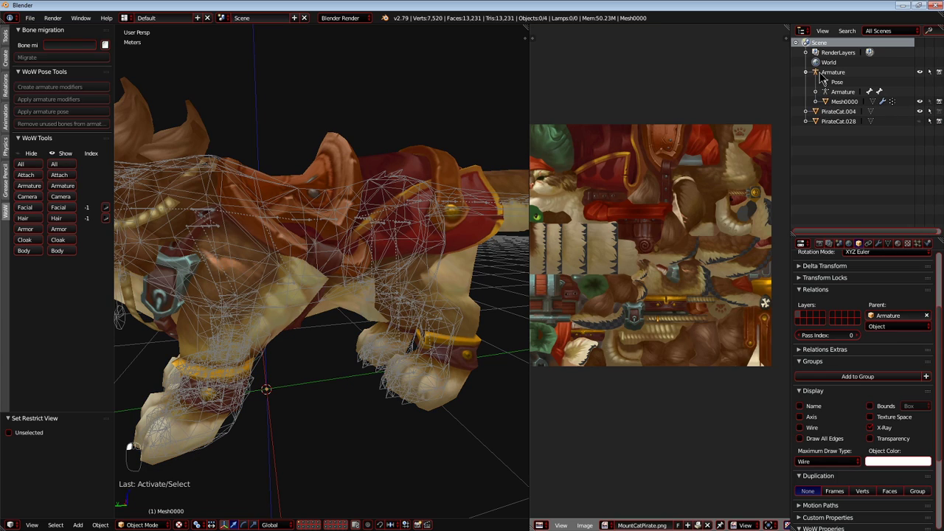
left_click(822, 72)
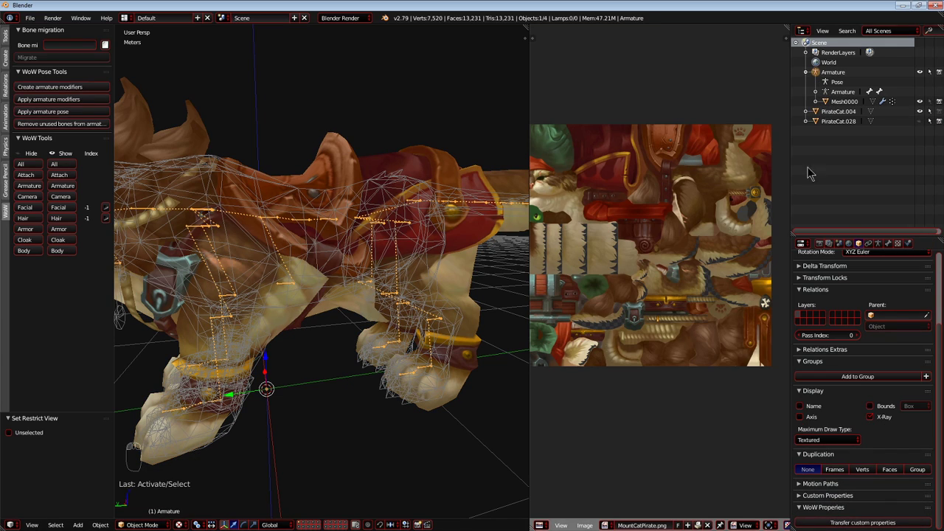
left_click(834, 112)
middle_click_drag(540, 196, 573, 191)
key("Home")
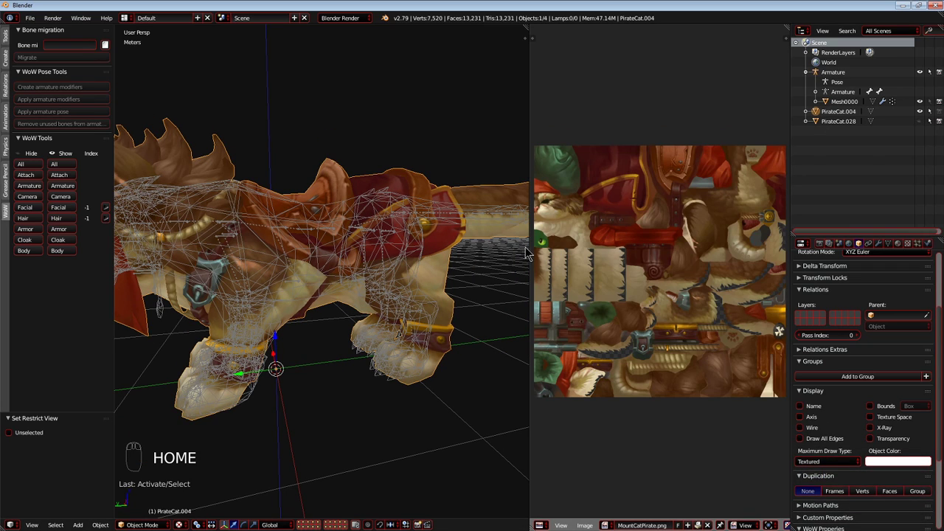
left_click_drag(530, 251, 710, 248)
key("shift+c")
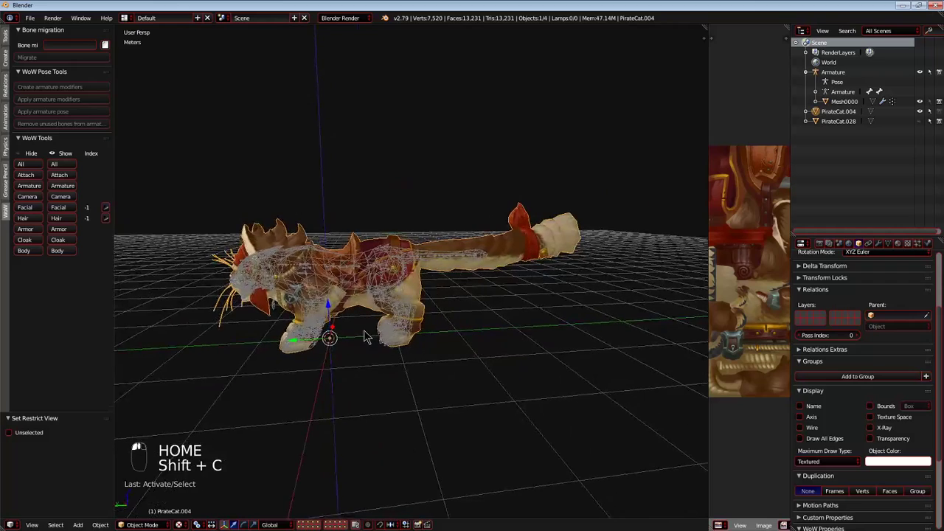
Put the cat body into Weight Paint mode with wireframe display.
key("ctrl+Tab")
left_click(125, 524)
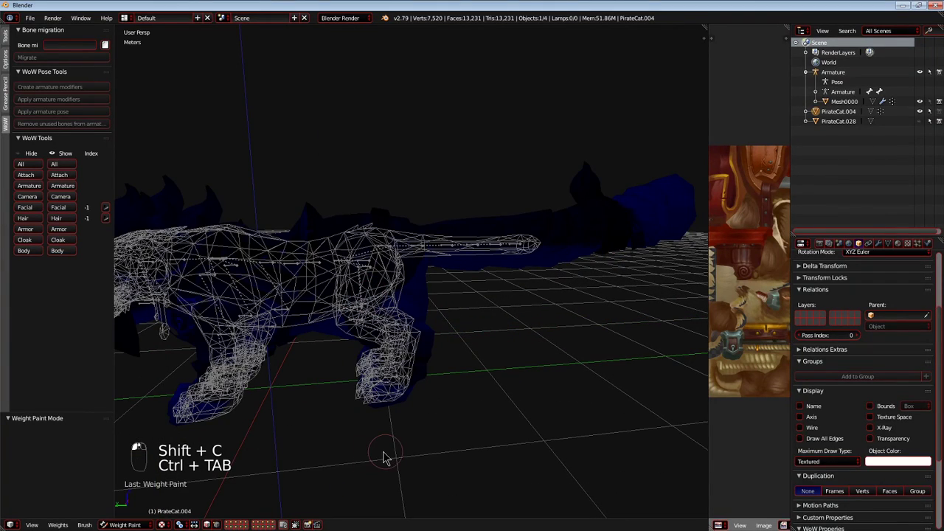
key("z")
middle_click_drag(397, 440, 384, 396)
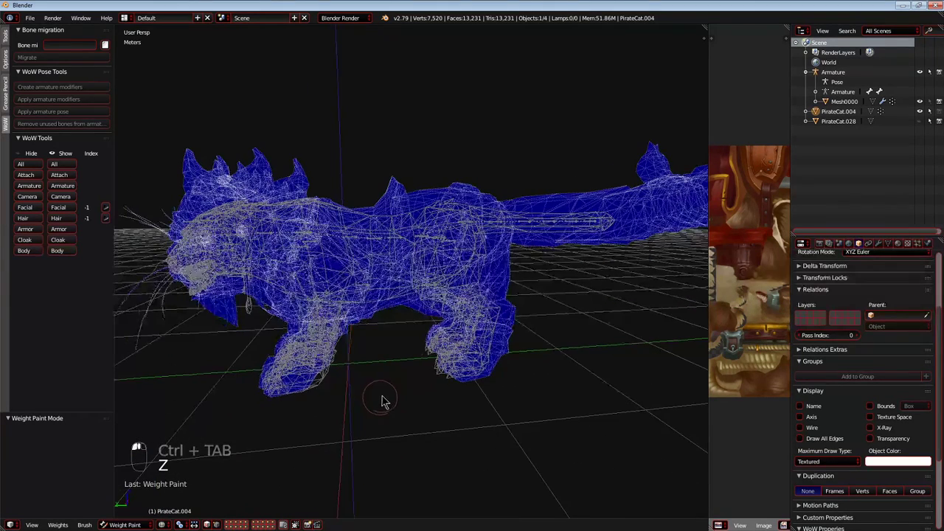
Put the armature into Pose mode and select it together with the cat body.
left_click(832, 72)
key("ctrl+Tab")
right_click(310, 347)
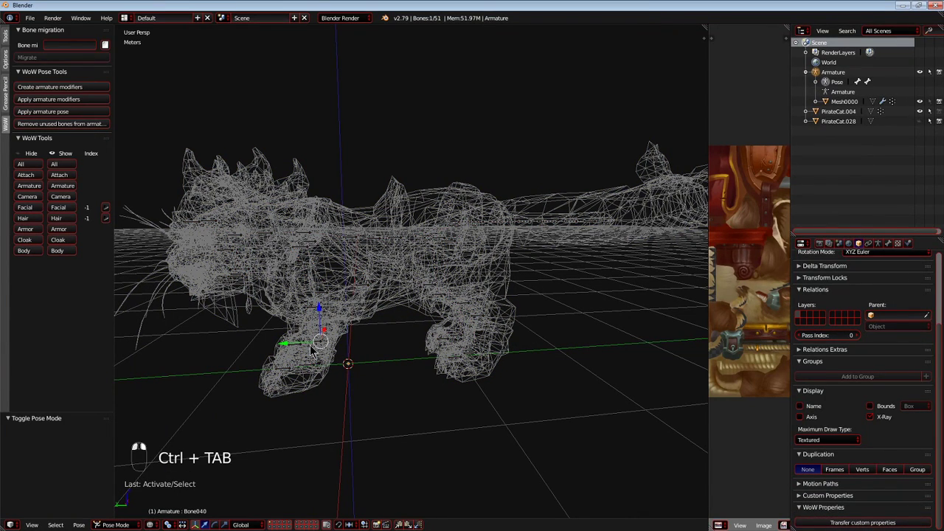
left_click(838, 111)
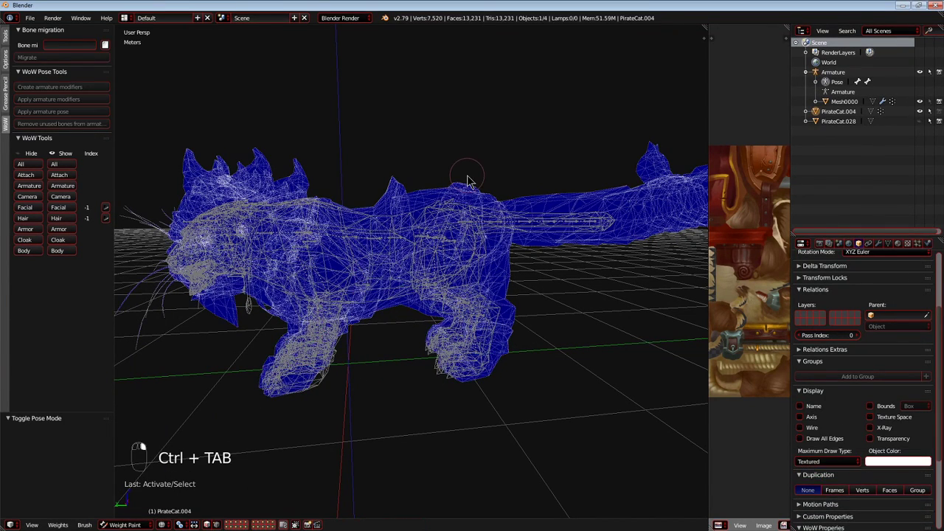
left_click(827, 72)
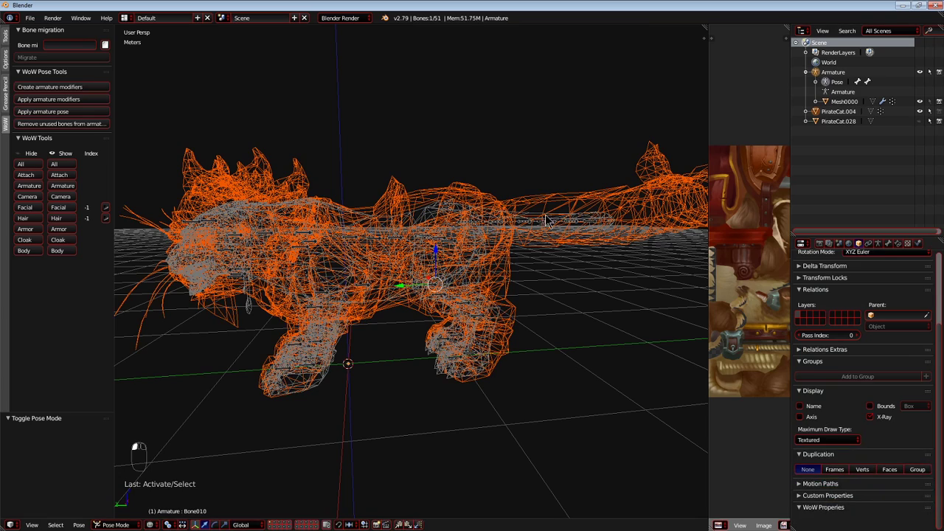
Parent the cat body to the armature with automatic weights.
key("ctrl+p")
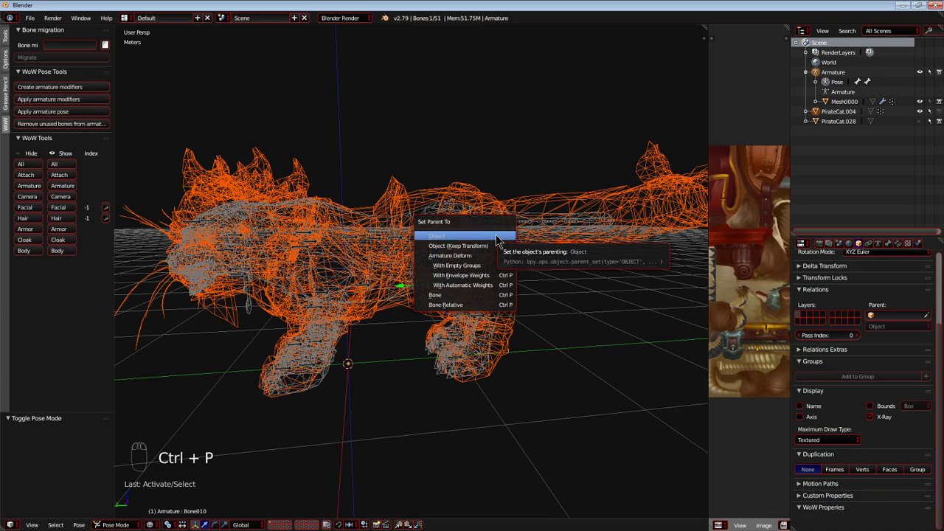
left_click(476, 287)
mouse_move(344, 338)
middle_mouse_down()
mouse_move(405, 328)
mouse_move(314, 340)
mouse_move(324, 328)
middle_mouse_up()
scroll(405, 328, "up", 5)
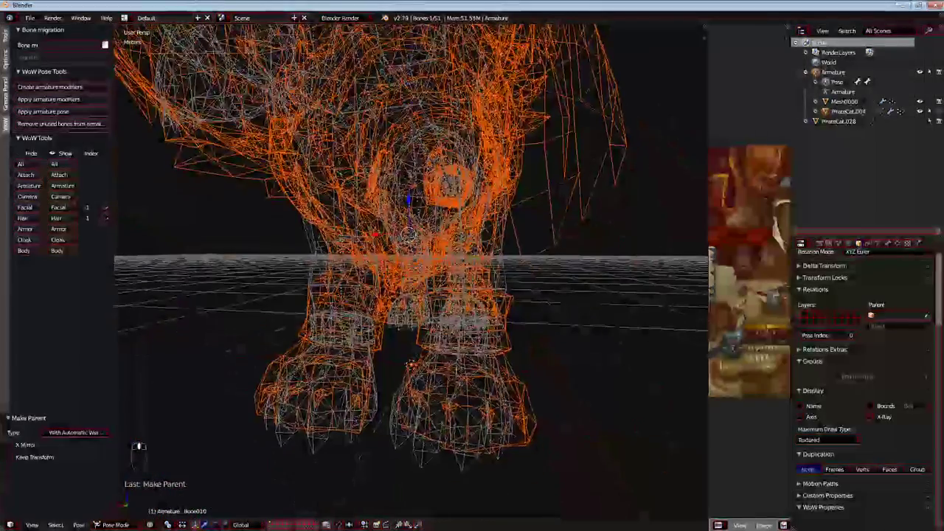
Test moving a front paw bone and a back bone to check how the cat mesh deforms.
right_click(456, 388)
right_click(456, 389)
key("g")
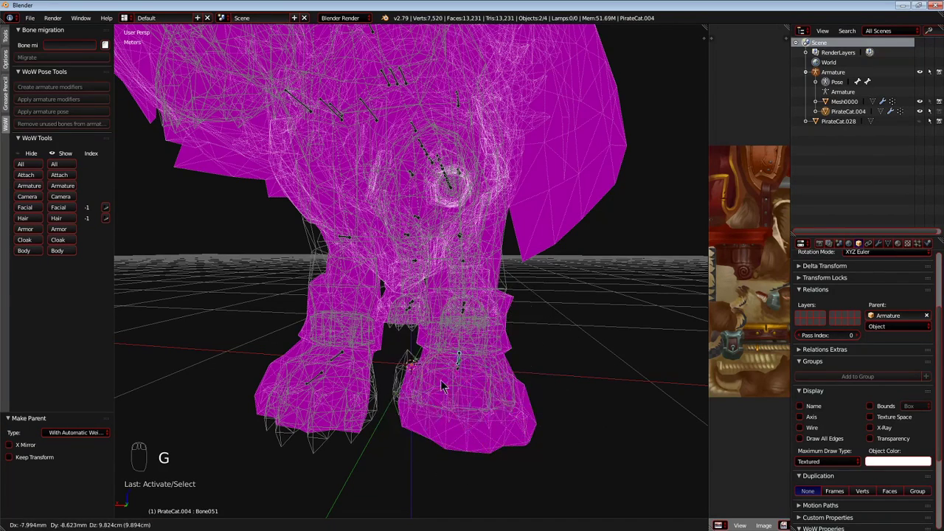
left_click(517, 420)
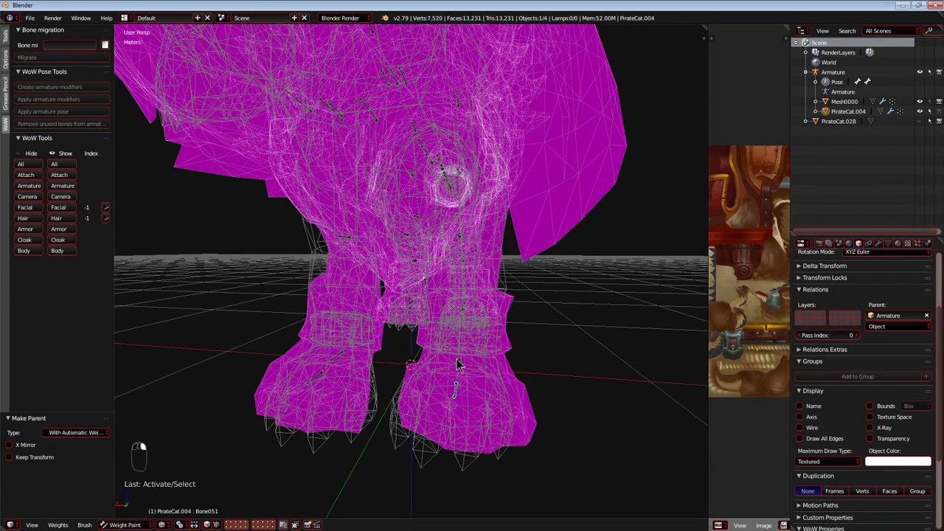
key("g")
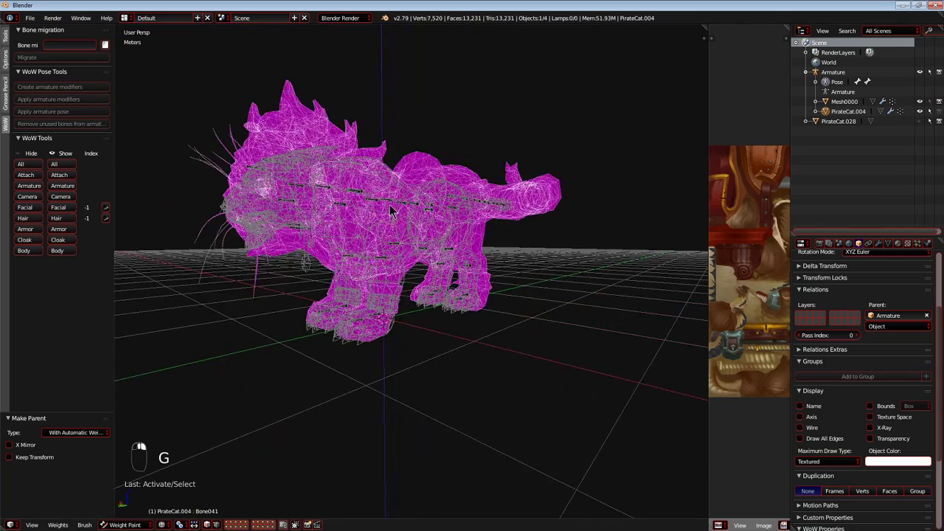
right_click(386, 204)
key("g")
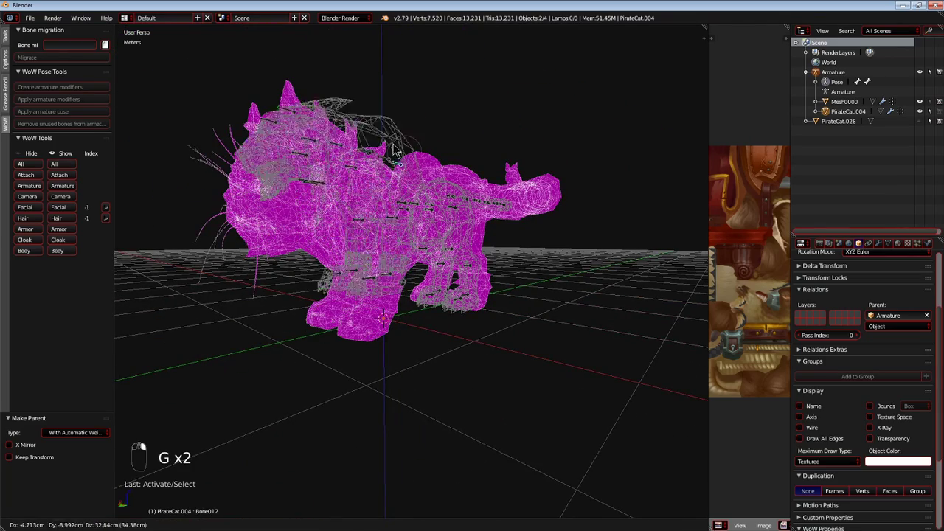
right_click(395, 218)
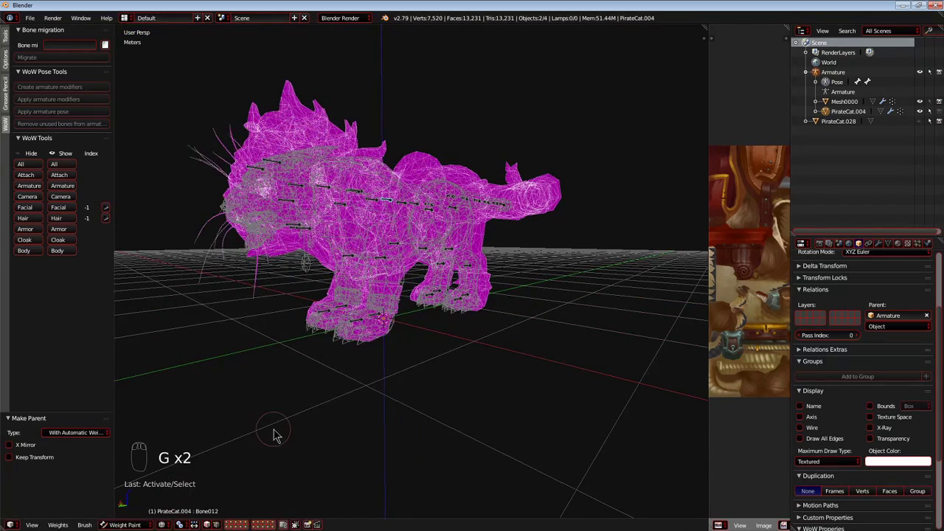
Undo the bone test moves and the automatic-weight parenting of the cat body.
key("ctrl+z")
key("ctrl+z")
key("ctrl+z")
key("ctrl+z")
key("ctrl+z")
key("ctrl+z")
key("ctrl+z")
key("ctrl+z")
key("ctrl+z")
key("ctrl+z")
key("ctrl+z")
key("ctrl+z")
key("ctrl+z")
key("ctrl+z")
key("ctrl+z")
key("ctrl+z")
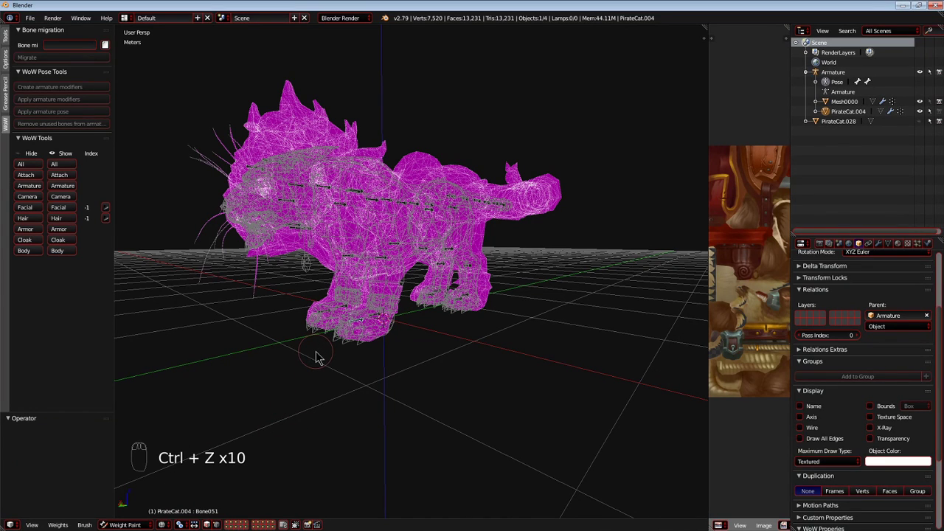
middle_click_drag(320, 358, 292, 355)
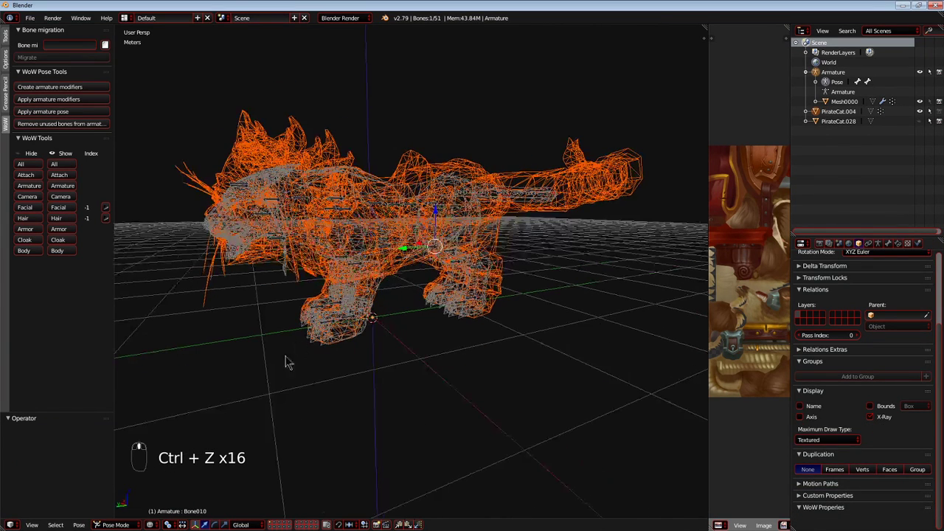
Return the armature to Object mode and select the cat body.
left_click(115, 525)
left_click(118, 513)
right_click(269, 171)
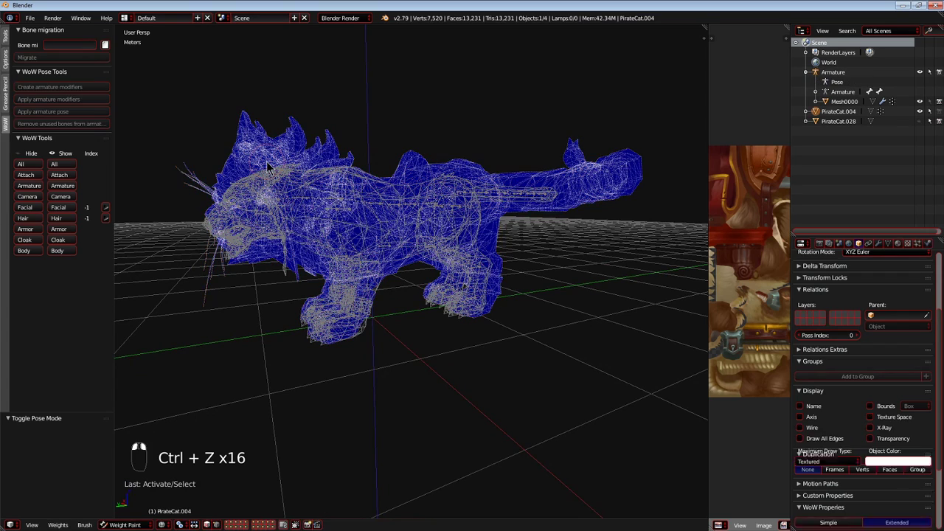
Parent the cat body to the armature with the plain Armature Deform option.
left_click(818, 72, "ctrl")
key("ctrl+p")
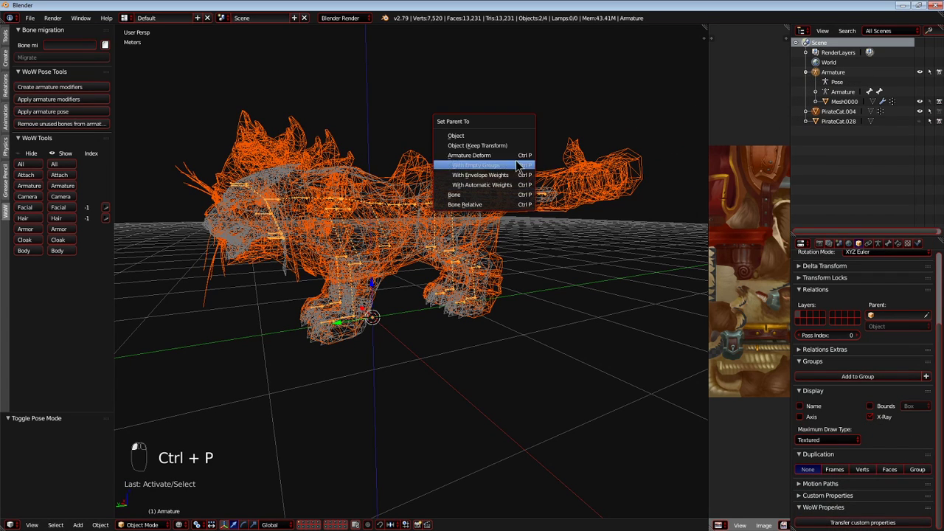
left_click(517, 155)
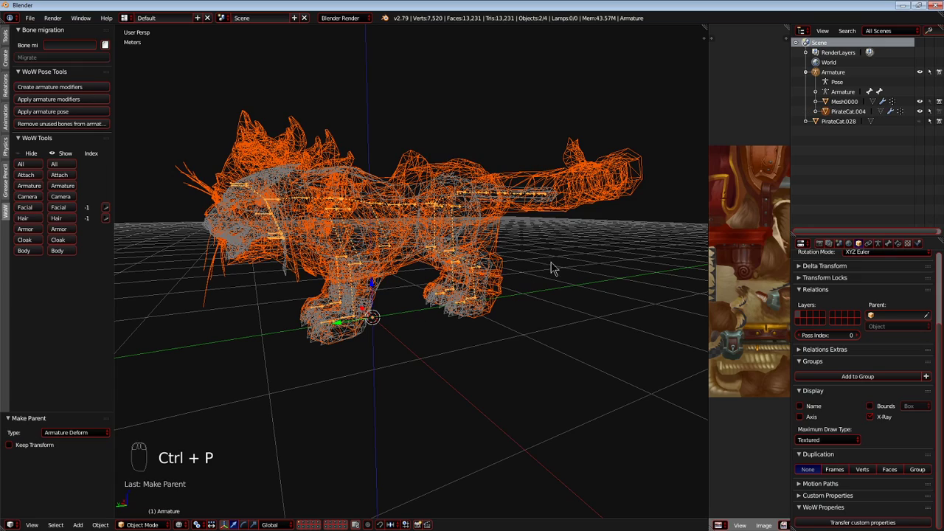
Select the cat body in Weight Paint mode and show it in the right orthographic view.
middle_click_drag(431, 251, 413, 261)
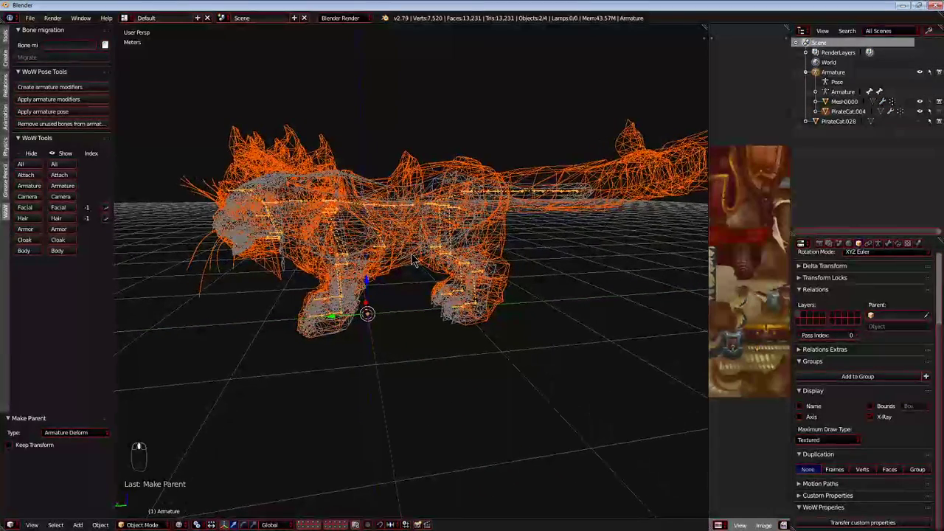
right_click(337, 131)
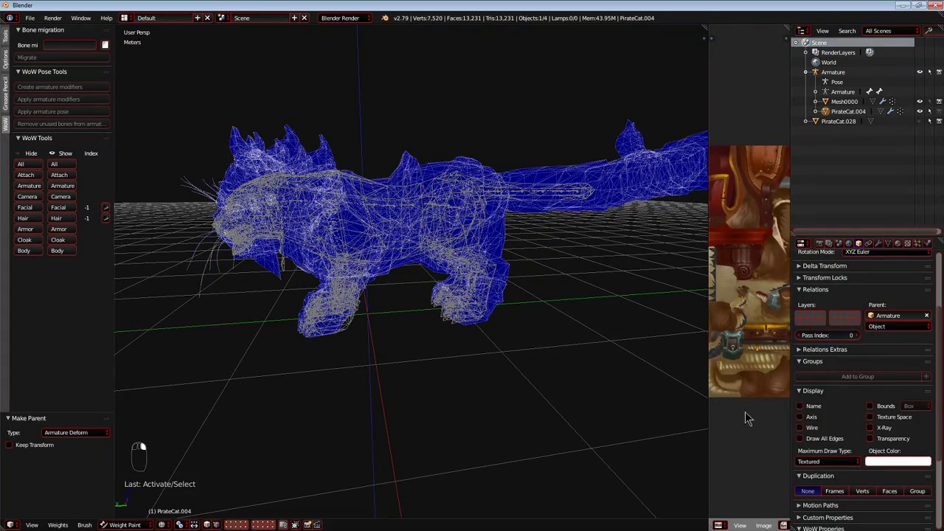
middle_click_drag(394, 385, 375, 375)
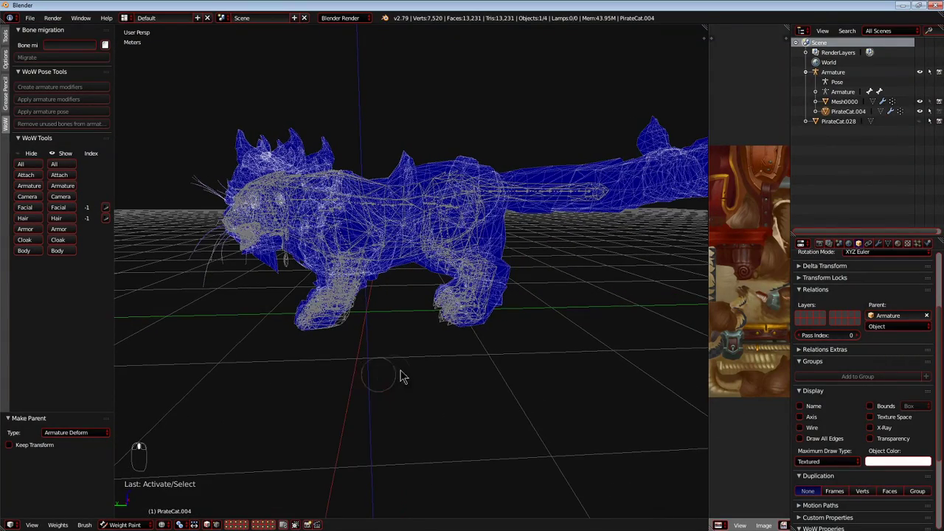
middle_click_drag(522, 275, 493, 281)
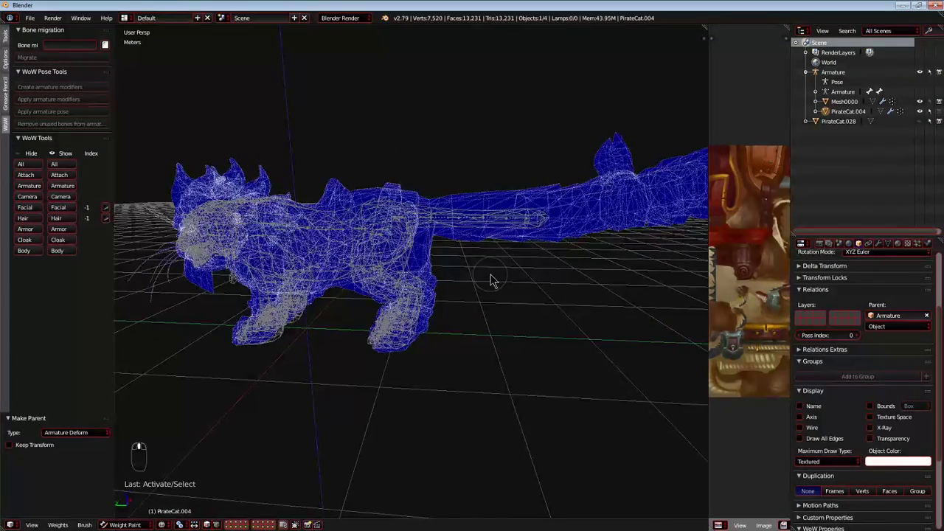
key("KP_5")
key("KP_1")
key("KP_3")
scroll(418, 276, "up", 4)
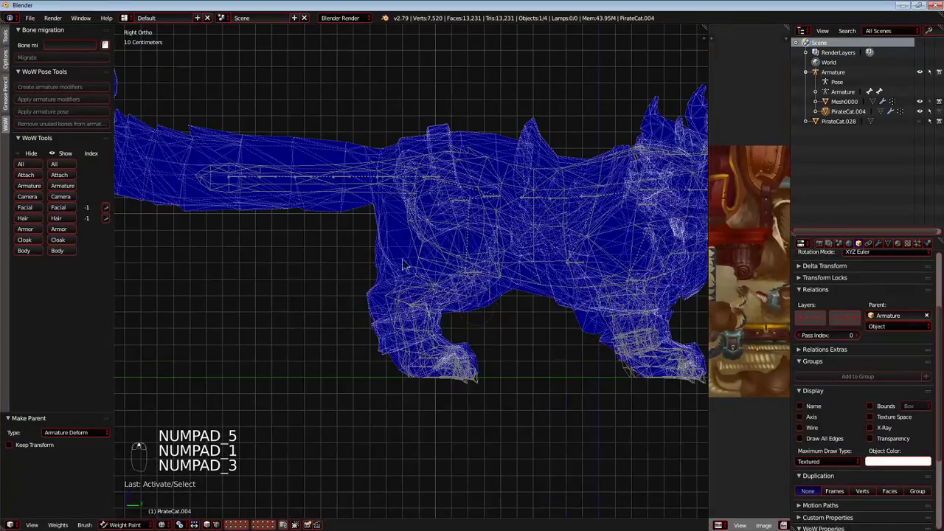
Put the armature in Pose mode and return to weight painting the cat body with the tail's end bone selected.
right_click(241, 175)
middle_click_drag(241, 177, 278, 200, "shift")
key("ctrl+Tab")
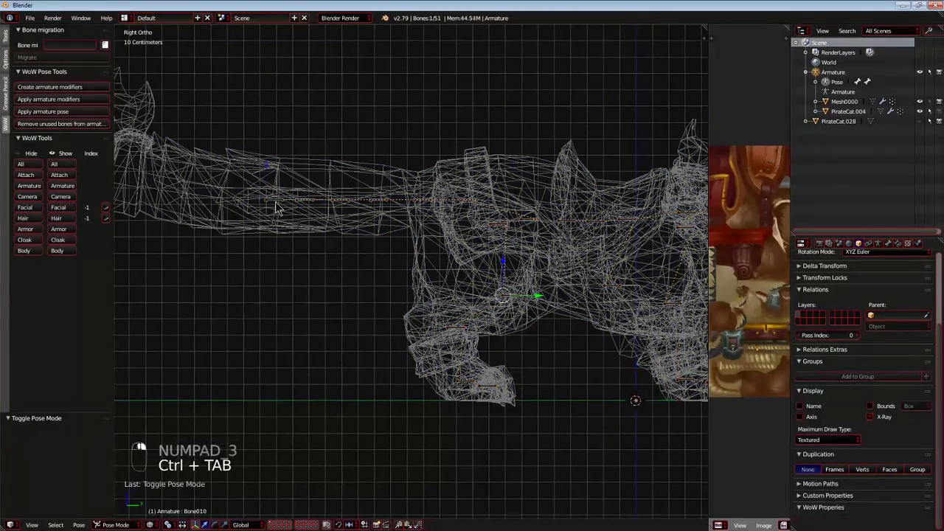
right_click(274, 202)
right_click(240, 164)
Test moving the tail's end bone to check whether the cat's tail mesh follows, cancelling each move.
scroll(241, 217, "down", 2)
key("g")
right_click(270, 215)
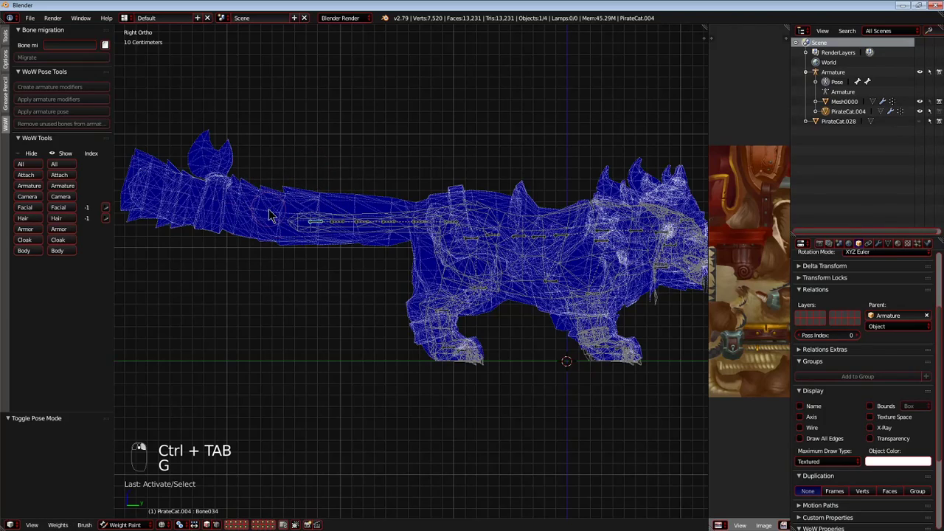
scroll(268, 214, "up", 2)
middle_click_drag(256, 213, 322, 218, "shift")
key("g")
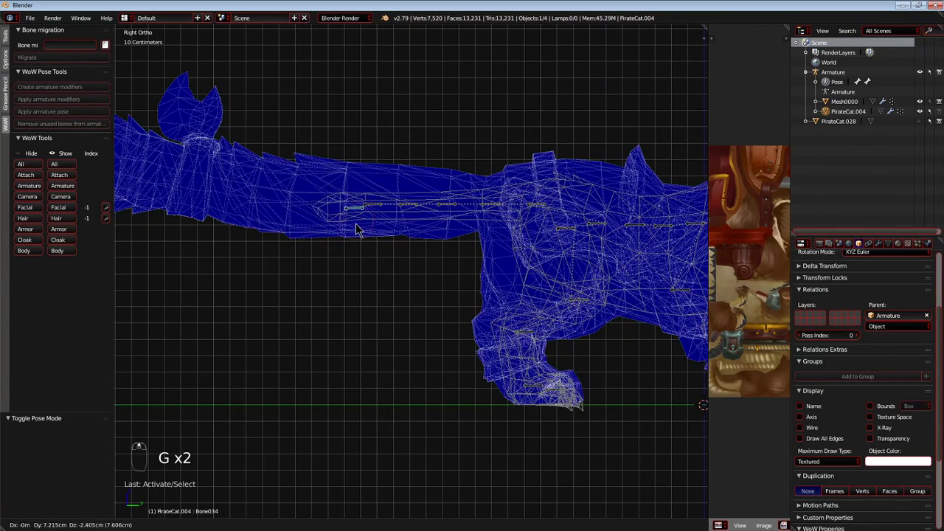
right_click(353, 221)
key("g")
right_click(309, 215)
scroll(307, 216, "down", 2)
middle_click_drag(275, 220, 317, 230, "shift")
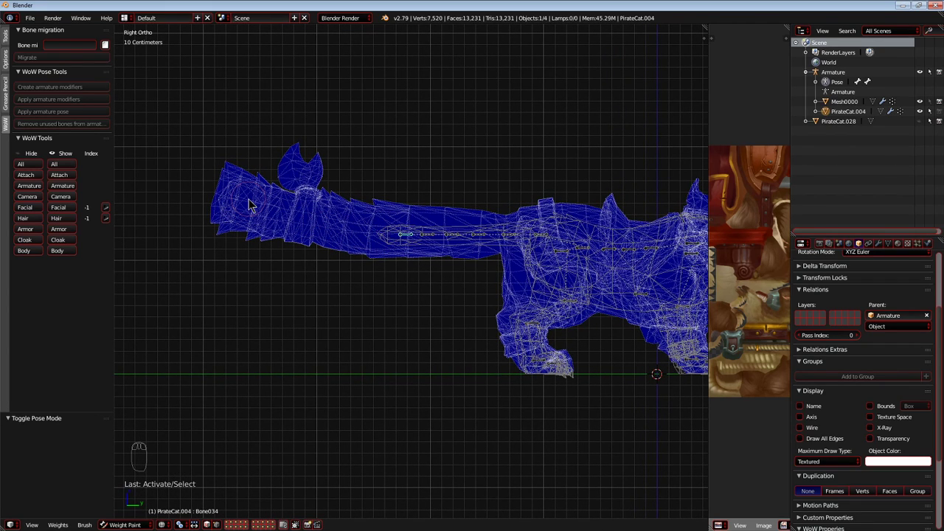
scroll(388, 286, "up", 2)
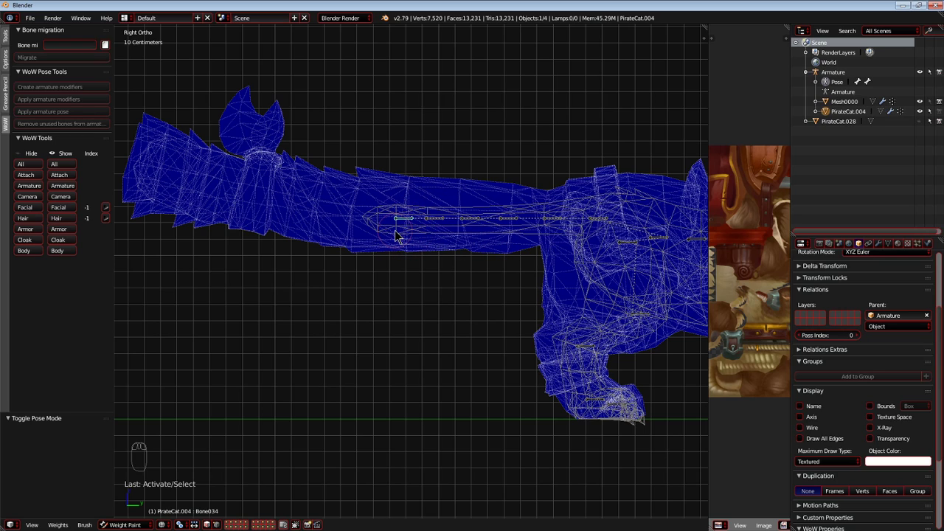
Set the weight paint brush strength to 0.2, undoing the trial stroke on the tail.
left_click(7, 62)
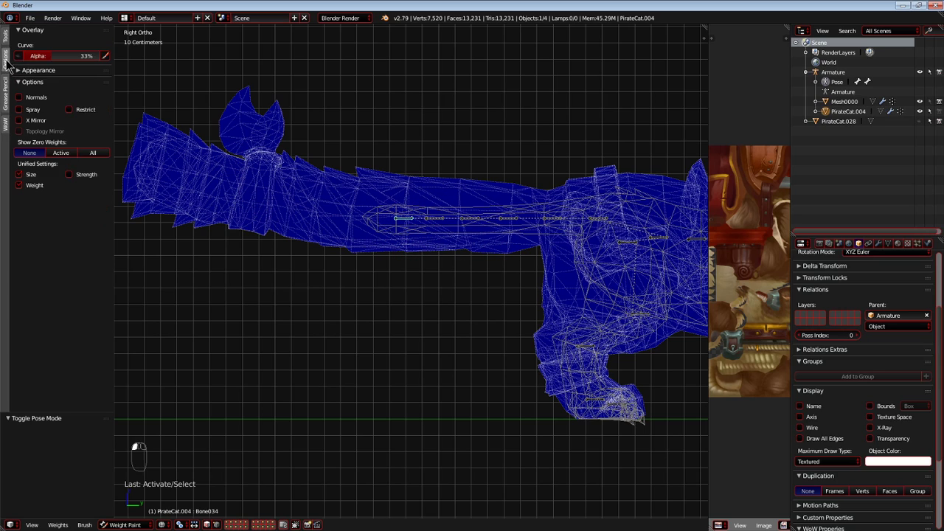
left_click(4, 41)
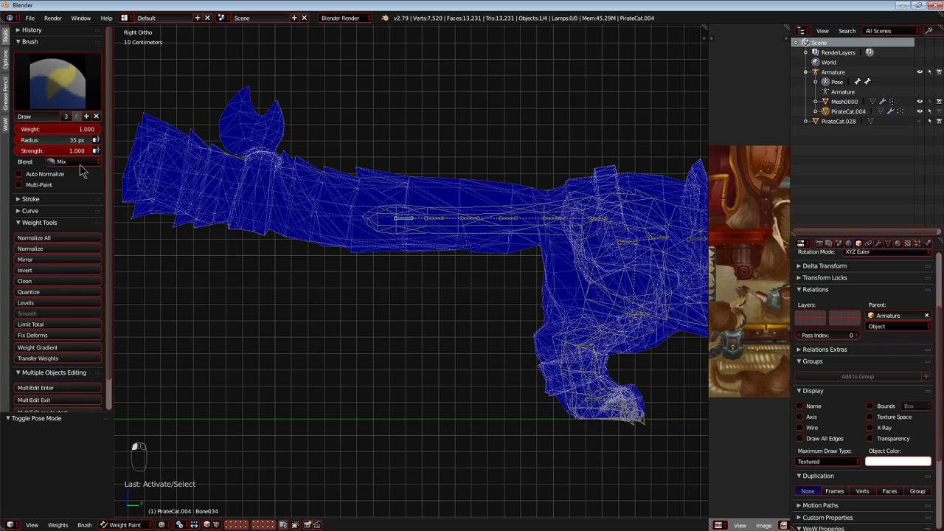
mouse_move(299, 196)
left_mouse_down()
mouse_move(326, 246)
mouse_move(406, 137)
mouse_move(162, 267)
left_mouse_up()
key("ctrl+z")
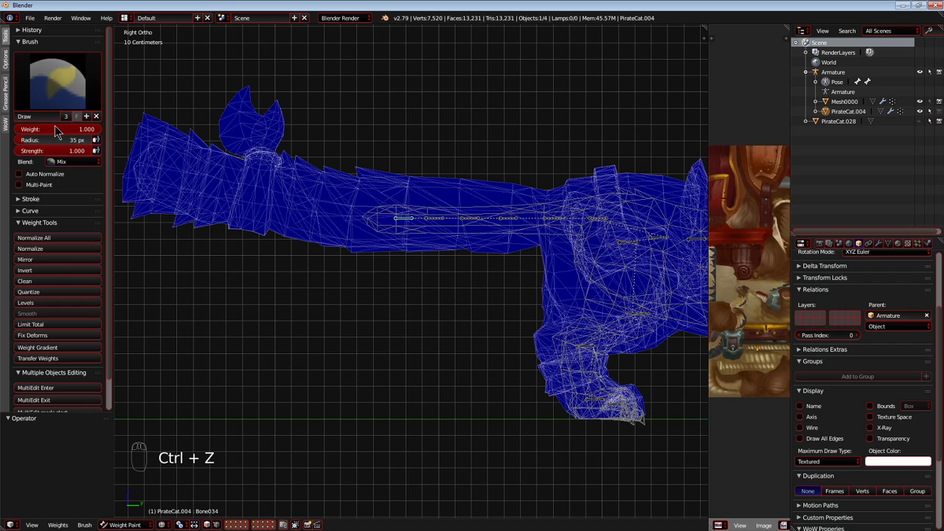
left_click(49, 151)
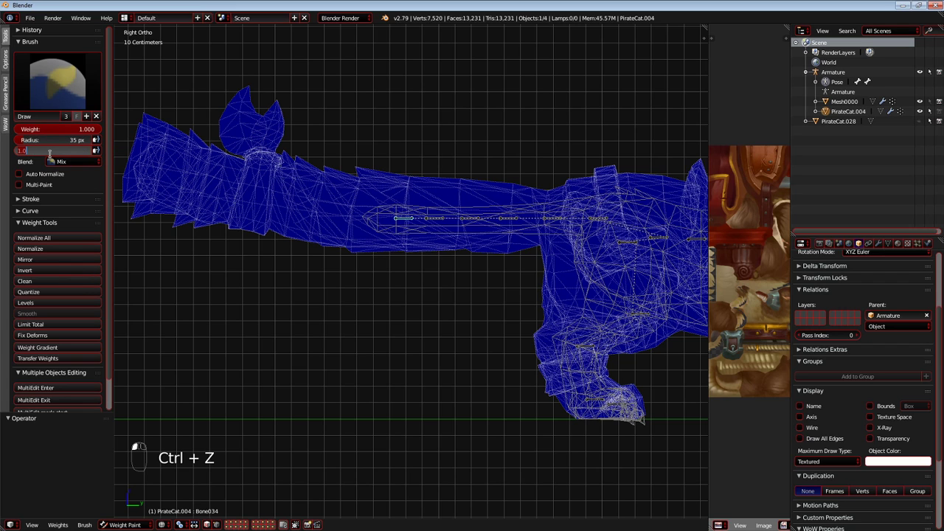
type("0.2")
key("Return")
Try painting the outer half of the tail with weight for its end bone, using a brush radius of 81 px.
scroll(230, 187, "down", 2)
middle_click_drag(225, 206, 254, 226, "shift")
scroll(253, 225, "up", 2)
key("d")
key("f")
left_click(262, 214)
mouse_move(196, 107)
left_mouse_down()
mouse_move(178, 267)
mouse_move(292, 220)
mouse_move(378, 153)
mouse_move(403, 170)
mouse_move(194, 180)
mouse_move(166, 140)
left_mouse_up()
mouse_move(154, 126)
left_mouse_down()
mouse_move(202, 93)
mouse_move(294, 92)
mouse_move(352, 262)
mouse_move(372, 206)
left_mouse_up()
scroll(421, 252, "up", 1)
left_click_drag(451, 166, 448, 341)
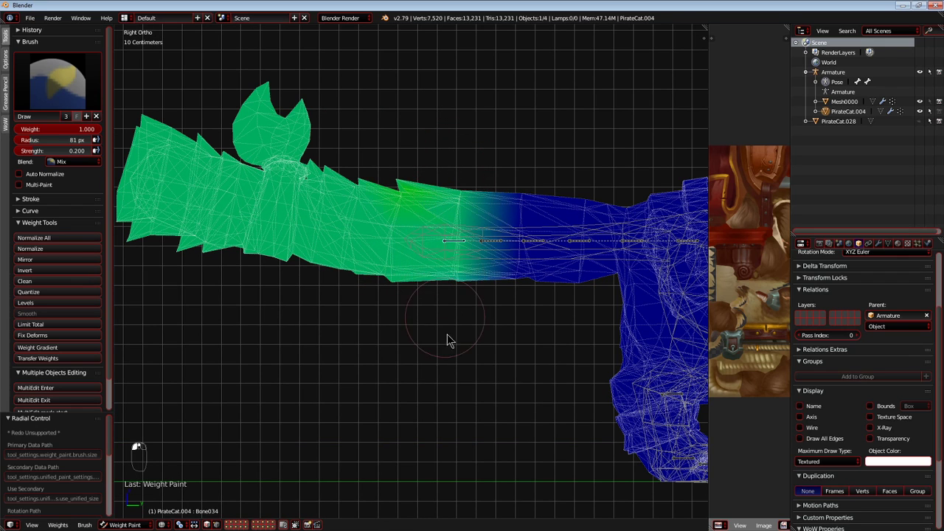
left_click_drag(450, 179, 440, 325)
middle_click_drag(431, 326, 361, 323, "shift")
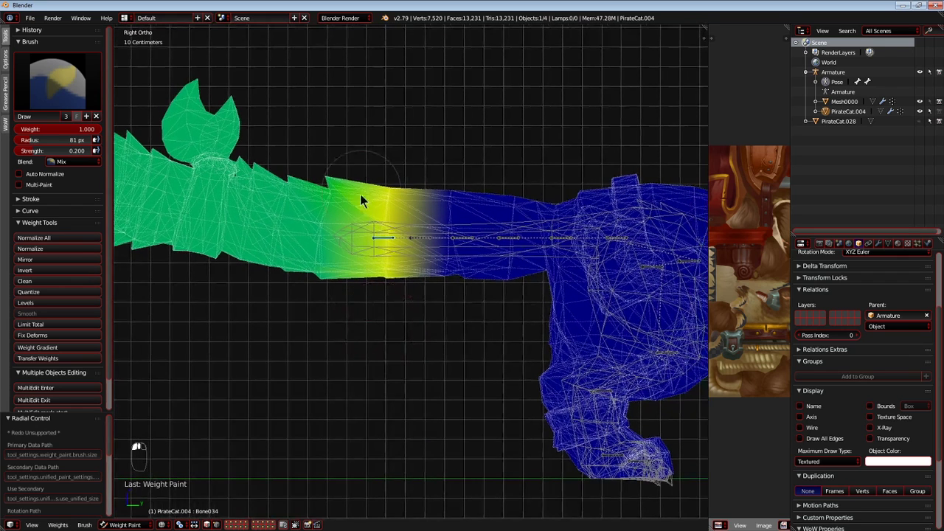
Try a weight stroke for the second tail bone from the tip and test moving the end bone.
right_click(425, 239)
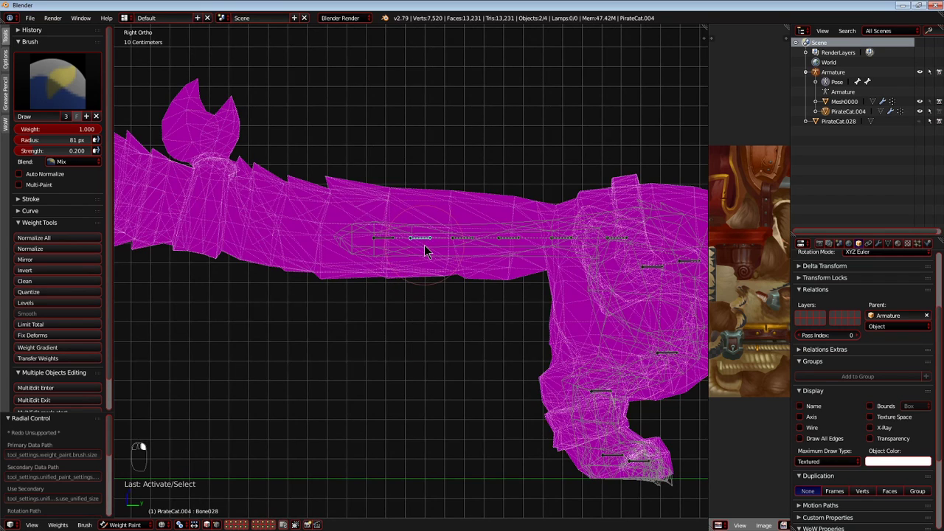
scroll(424, 245, "up", 1)
mouse_move(408, 150)
left_mouse_down()
mouse_move(442, 361)
mouse_move(424, 292)
left_mouse_up()
right_click(384, 232)
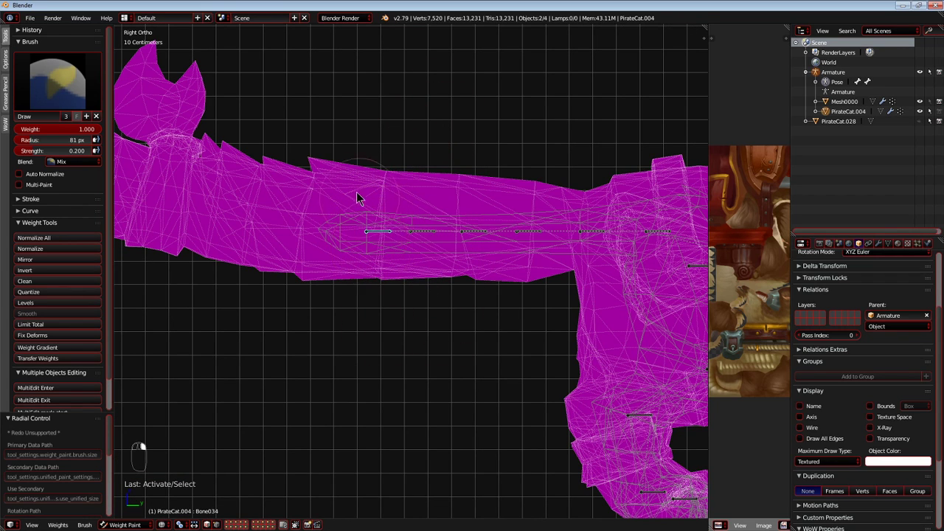
key("f")
right_click(379, 214)
key("g")
right_click(378, 224)
Undo the weight strokes made on the tail, testing the end bone's movement between undos.
key("ctrl+z")
key("ctrl+z")
key("ctrl+z")
key("ctrl+z")
key("ctrl+z")
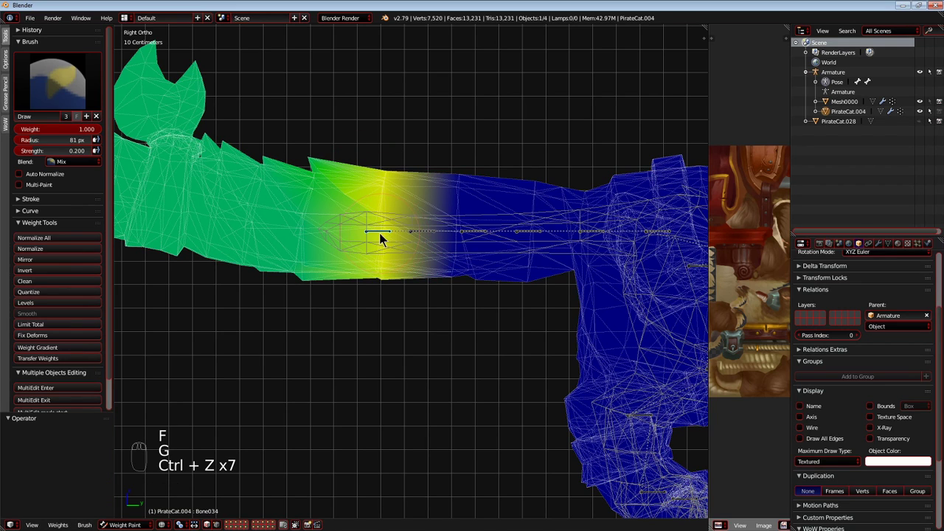
right_click(377, 230)
key("g")
right_click(371, 171)
key("ctrl+z")
key("ctrl+z")
key("ctrl+z")
key("ctrl+z")
key("ctrl+z")
key("ctrl+z")
key("ctrl+z")
key("ctrl+z")
key("ctrl+z")
key("ctrl+z")
key("ctrl+z")
key("ctrl+z")
key("ctrl+z")
key("ctrl+z")
key("ctrl+z")
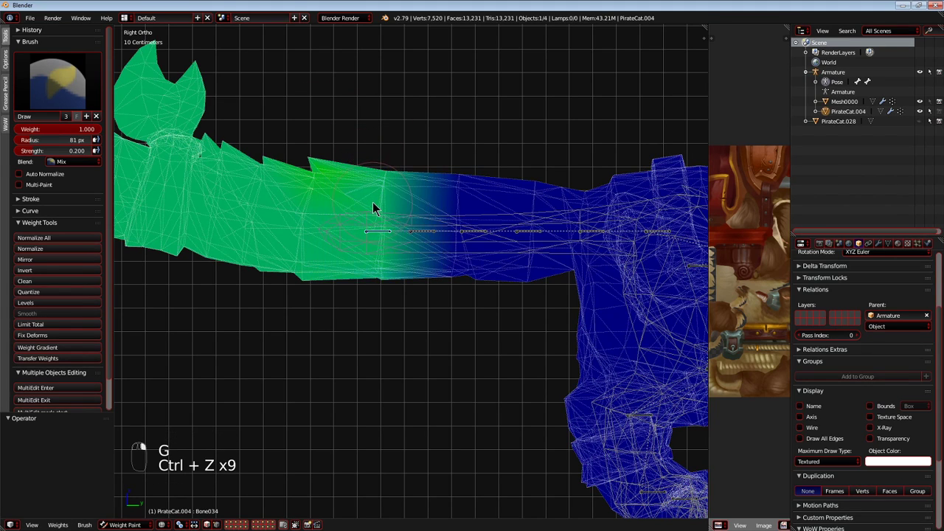
Select the tail's end bone and paint weight over the tail's outer half with an 84 px brush.
right_click(384, 236)
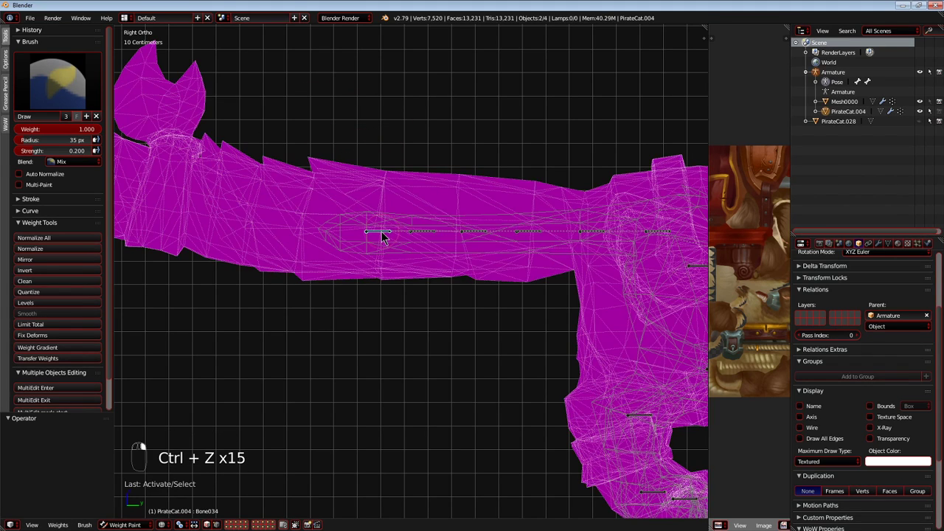
key("s")
right_click(404, 200)
key("g")
right_click(369, 183)
key("f")
left_click(376, 193)
mouse_move(353, 142)
left_mouse_down()
mouse_move(401, 280)
mouse_move(417, 247)
mouse_move(445, 278)
left_mouse_up()
mouse_move(434, 231)
left_mouse_down()
mouse_move(371, 351)
mouse_move(301, 226)
mouse_move(233, 155)
left_mouse_up()
Test moving the end bone, cancel it, and strengthen the weight along the outer tail and tip.
key("g")
right_click(395, 280)
scroll(399, 289, "up", 4)
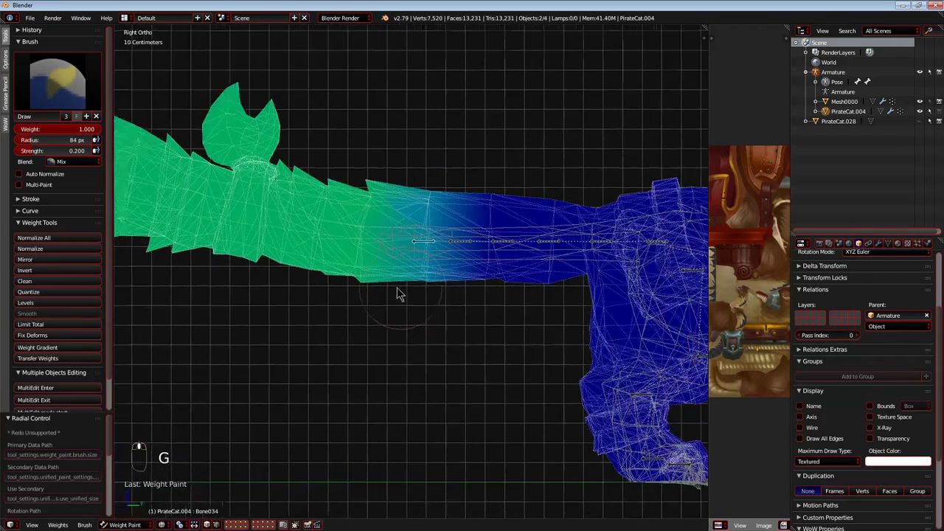
left_click_drag(417, 194, 392, 334)
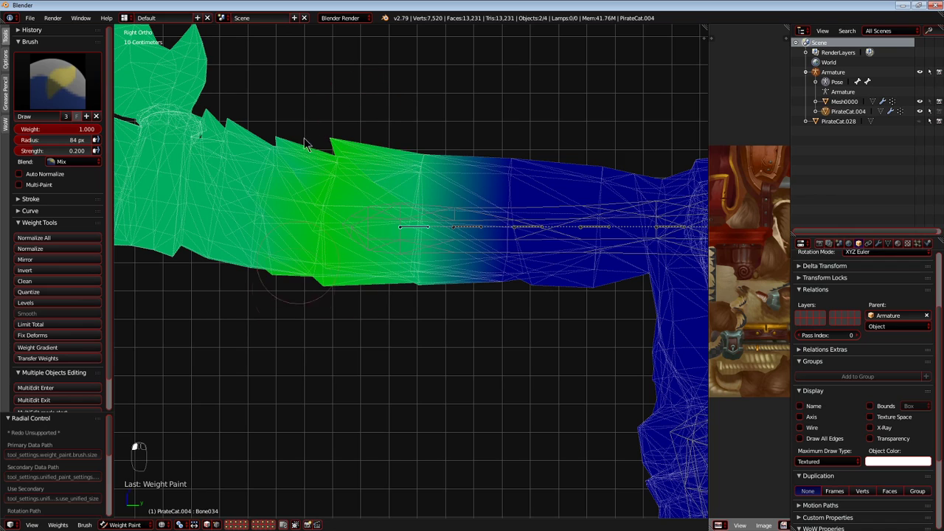
left_click_drag(187, 62, 193, 83)
scroll(343, 182, "down", 1)
Select the second tail bone from the tip and paint weight over the tail section around it, lighter toward its ends.
right_click(452, 236)
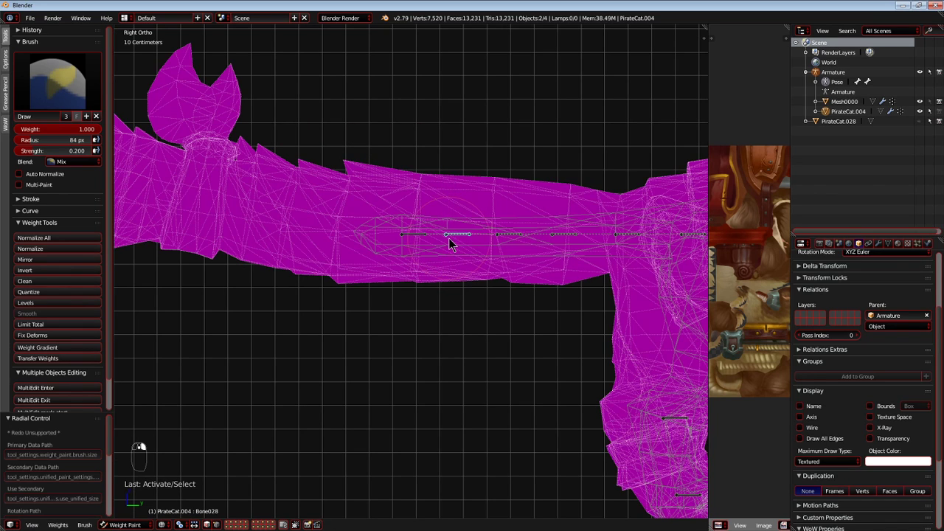
left_click_drag(397, 325, 410, 323)
left_click_drag(421, 166, 404, 314)
left_click_drag(505, 161, 496, 276)
left_click_drag(332, 133, 337, 214)
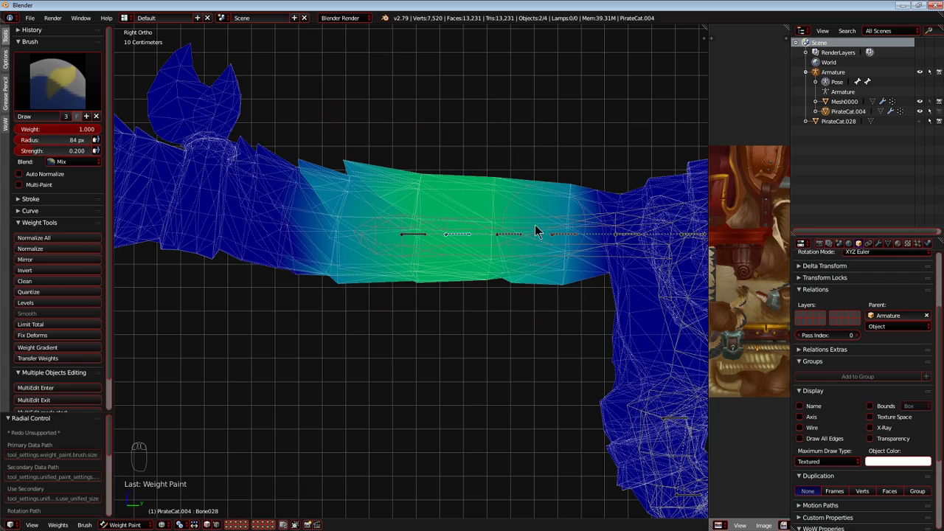
scroll(541, 228, "up", 2)
scroll(546, 257, "down", 2)
Test rotating the two outermost tail bones to check the tail's deformation, cancelling each rotation.
key("r")
right_click(451, 137)
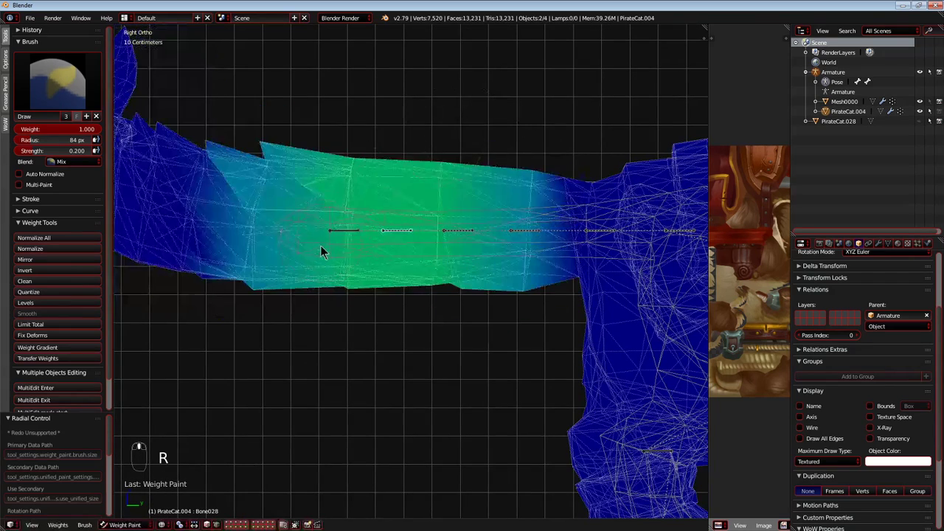
right_click(337, 233)
key("r")
right_click(446, 256)
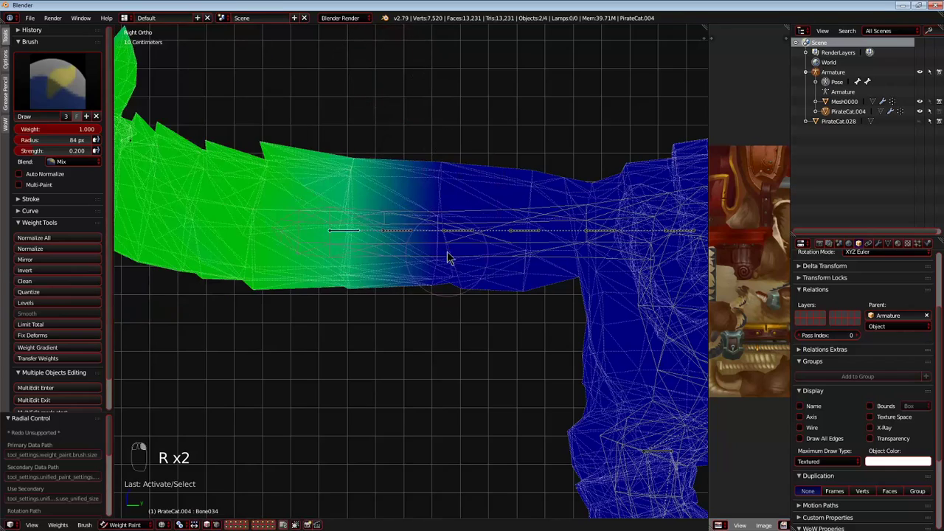
right_click(449, 245)
right_click(354, 238)
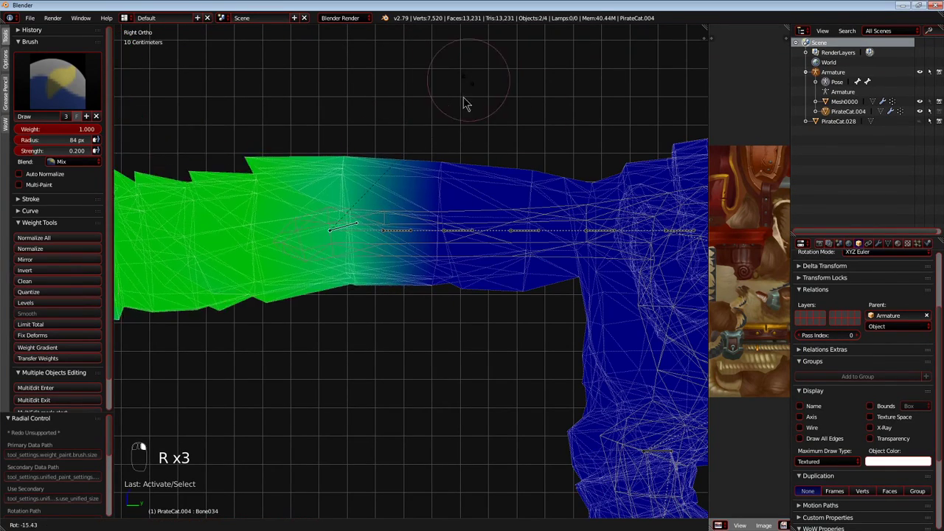
right_click(418, 237)
key("r")
right_click(477, 235)
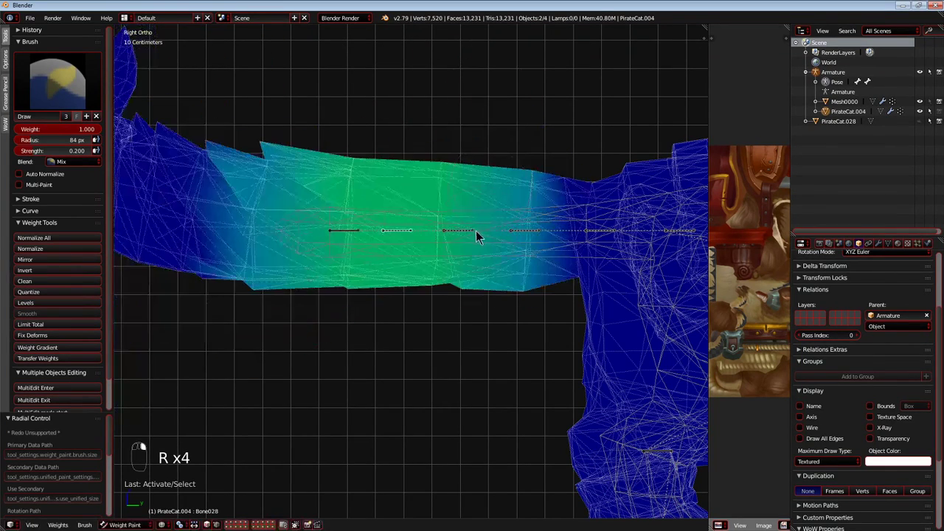
right_click(485, 264)
Select the third tail bone from the tip and paint weight over the tail's middle section.
right_click(449, 227)
left_click_drag(449, 231, 521, 331)
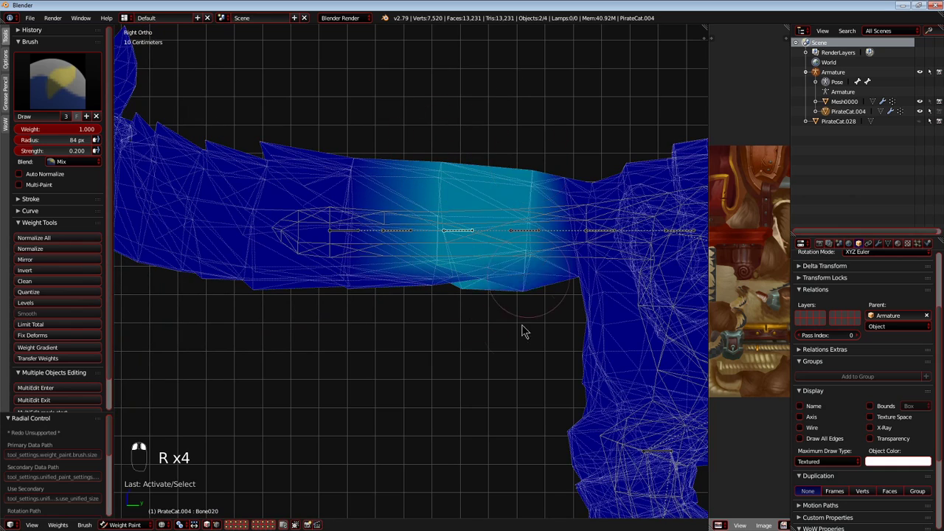
mouse_move(536, 143)
left_mouse_down()
mouse_move(552, 200)
mouse_move(505, 143)
mouse_move(385, 137)
mouse_move(365, 171)
mouse_move(344, 288)
left_mouse_up()
mouse_move(395, 232)
left_mouse_down()
mouse_move(448, 125)
mouse_move(435, 385)
left_mouse_up()
mouse_move(345, 147)
left_mouse_down()
mouse_move(343, 310)
mouse_move(259, 278)
left_mouse_up()
Test rotating the second and end tail bones again to check how the tail bends, cancelling each rotation.
right_click(392, 231)
key("r")
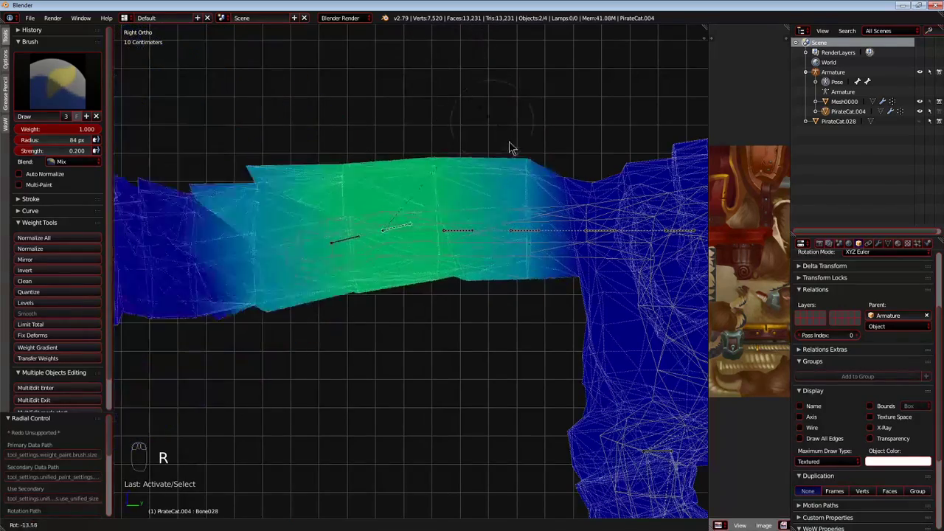
right_click(502, 177)
right_click(357, 233)
key("r")
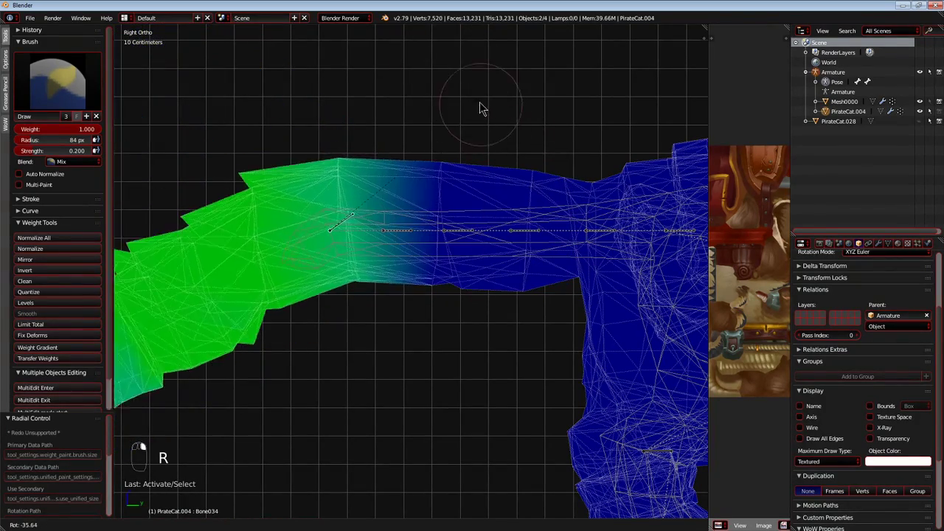
right_click(501, 144)
Select the fourth tail bone from the tip and paint weight from the tail's base outward, heaviest around that bone.
middle_click_drag(529, 257, 456, 262, "shift")
right_click(454, 238)
key("g")
right_click(442, 294)
scroll(451, 277, "up", 2)
scroll(458, 259, "down", 1)
key("g")
right_click(498, 269)
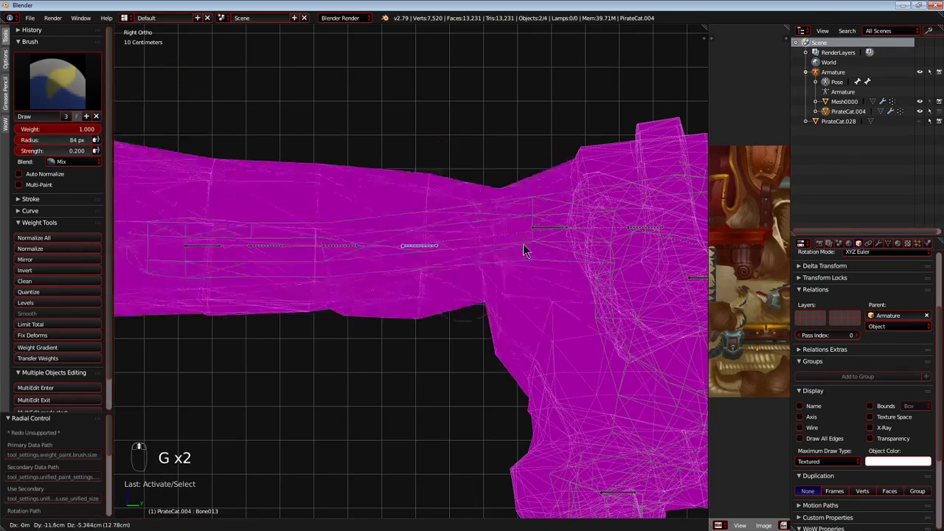
mouse_move(362, 114)
left_mouse_down()
mouse_move(359, 235)
mouse_move(455, 267)
mouse_move(539, 152)
mouse_move(519, 131)
left_mouse_up()
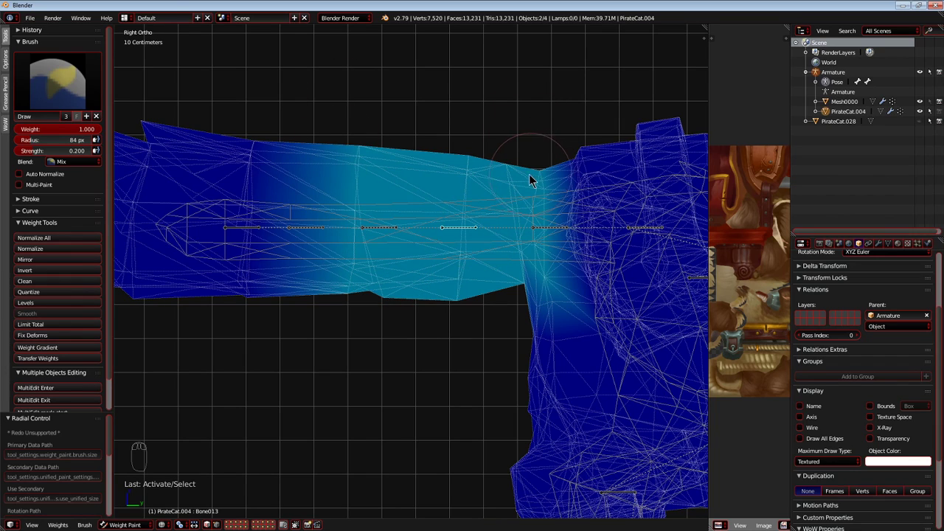
left_click_drag(306, 286, 251, 312)
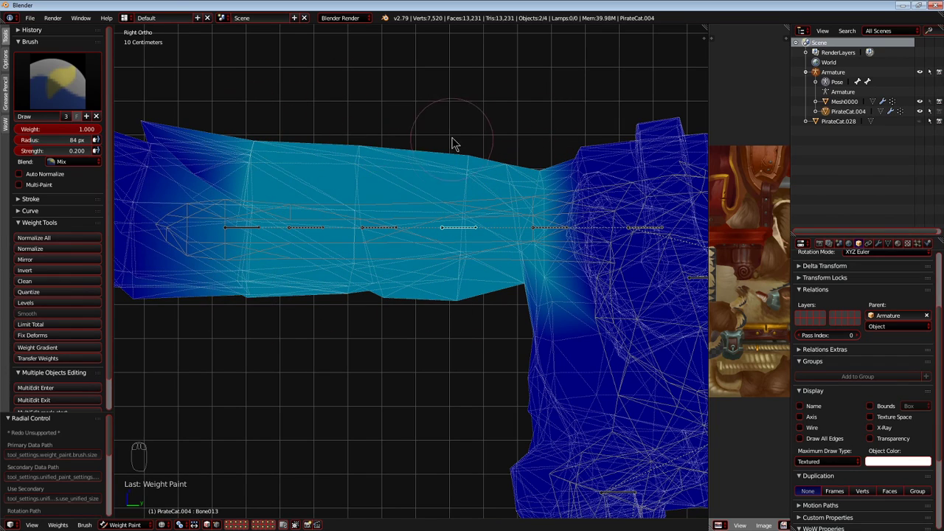
left_click_drag(453, 142, 460, 193)
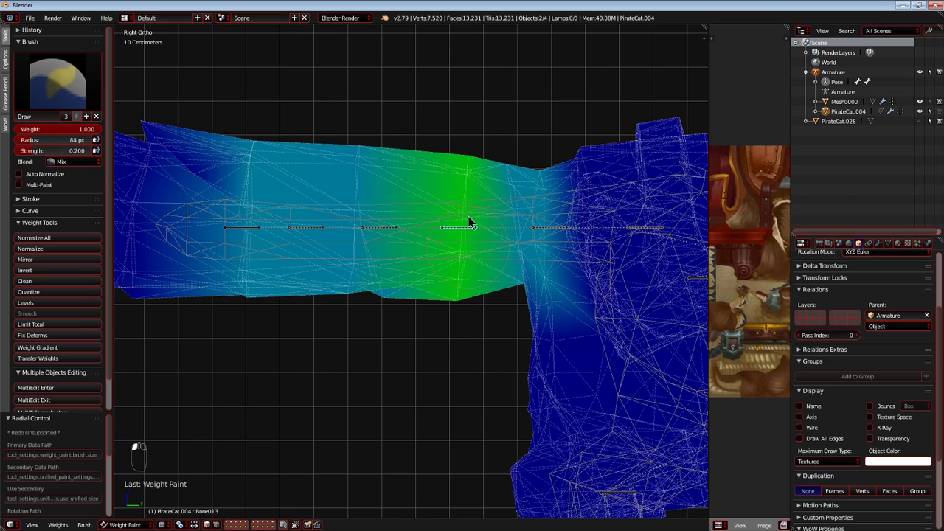
Test rotating and moving the third tail bone to check the deformation near the tail's base, cancelling each transform.
right_click(373, 227)
key("r")
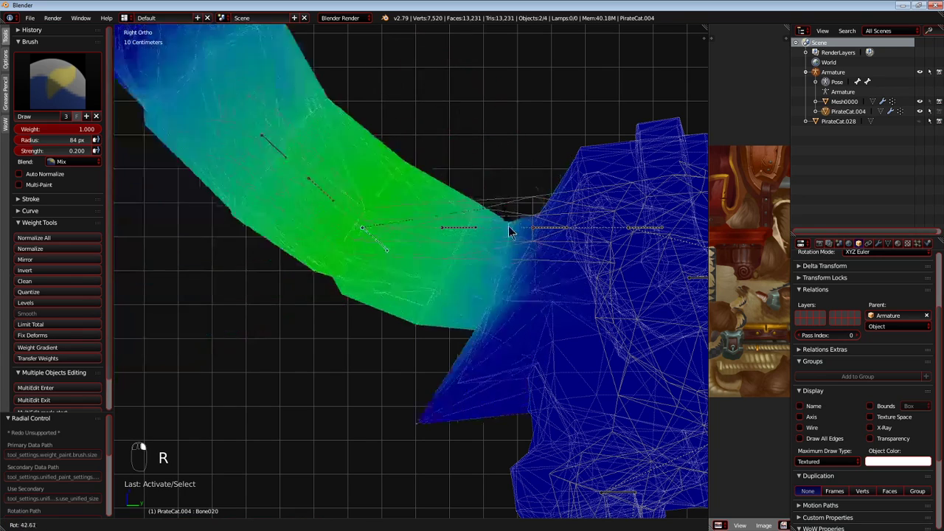
right_click(464, 237)
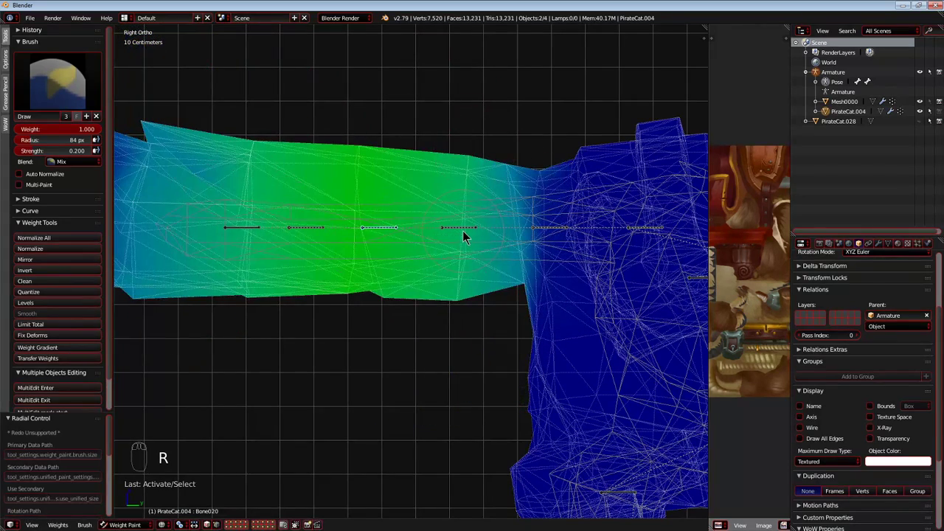
key("g")
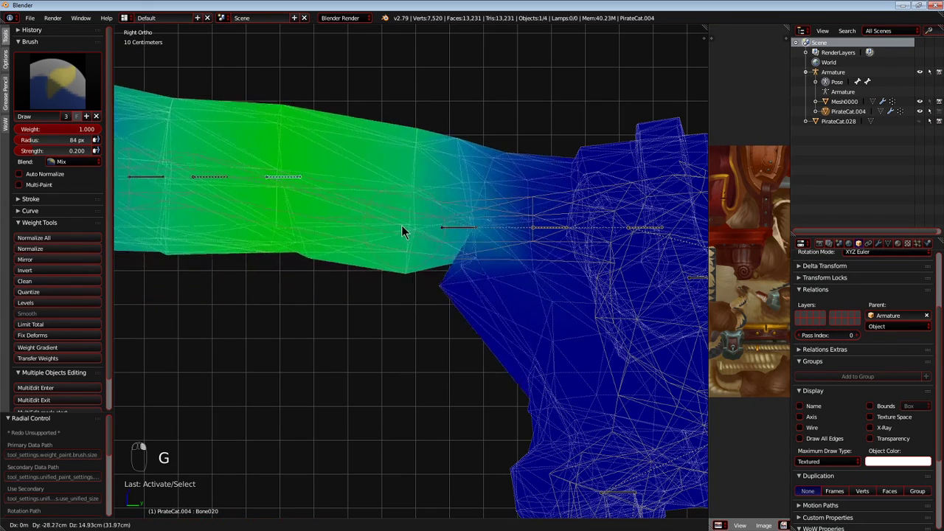
right_click(339, 231)
right_click(308, 231)
right_click(380, 229)
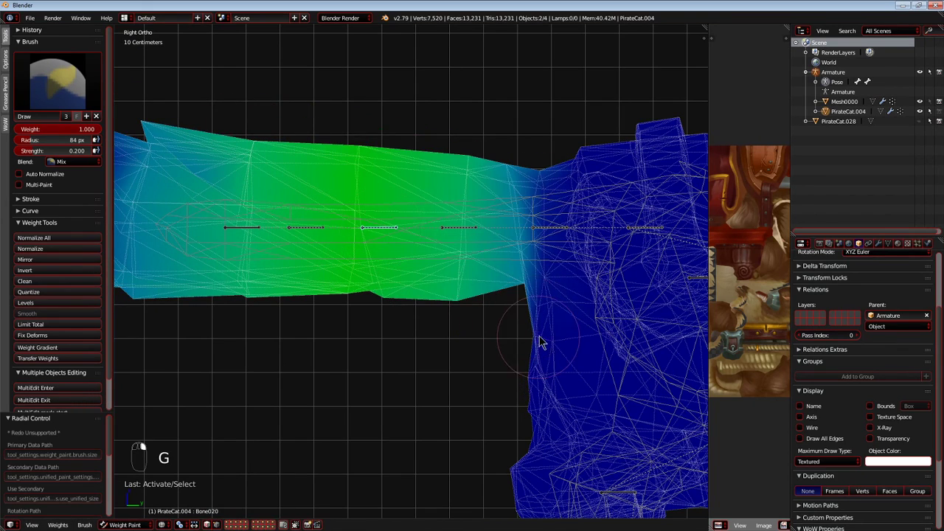
key("g")
right_click(561, 339)
key("g")
key("r")
right_click(537, 229)
Select the bone at the tail's base and try painting weight where the tail joins the body.
right_click(543, 227)
left_click_drag(526, 251, 410, 233, "shift")
key("g")
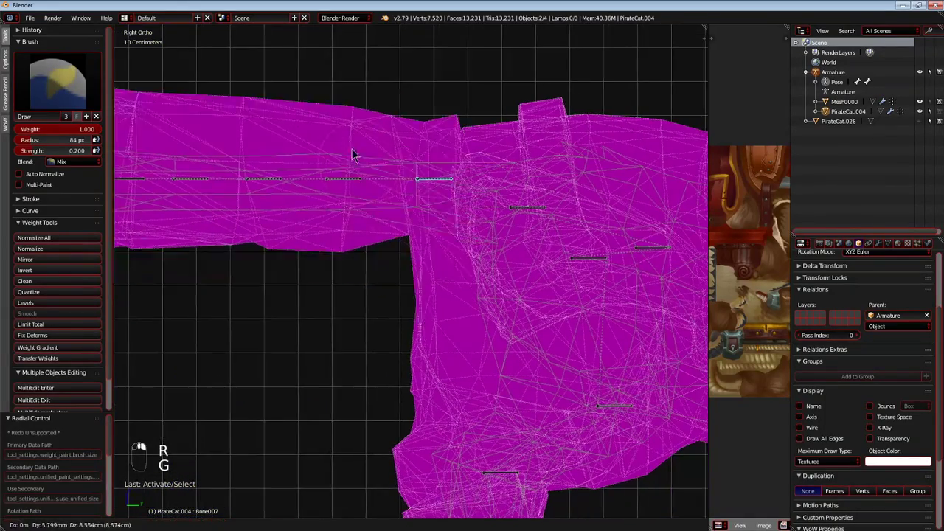
right_click(429, 256)
scroll(429, 255, "up", 2)
scroll(429, 256, "down", 2)
left_click_drag(415, 111, 417, 310)
left_click_drag(452, 122, 446, 221)
key("g")
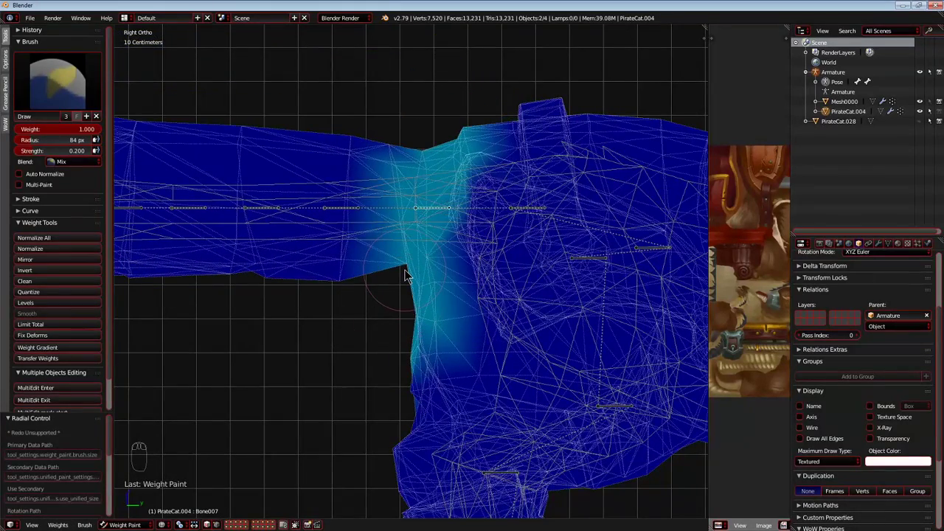
Undo the base bone's weight strokes and selection, returning to the third tail bone in Weight Paint mode.
key("ctrl+z")
key("ctrl+z")
key("ctrl+z")
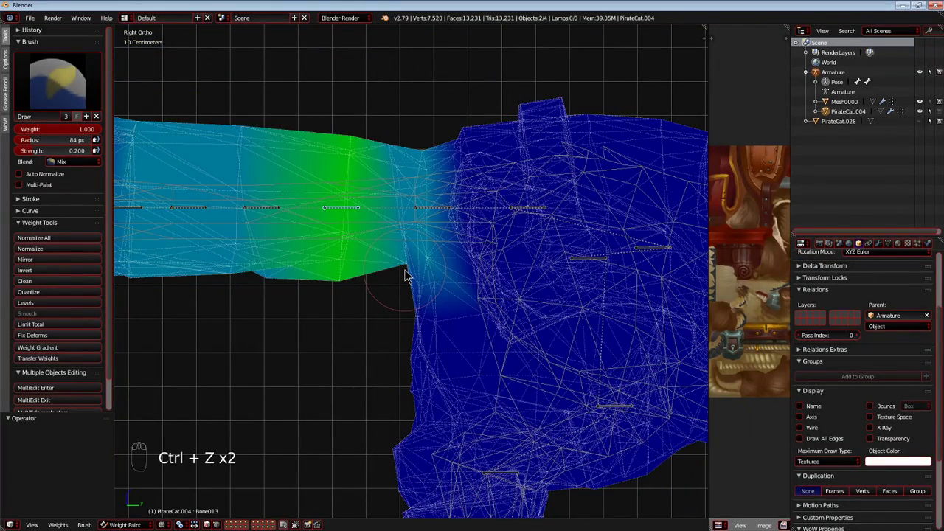
scroll(405, 275, "down", 4)
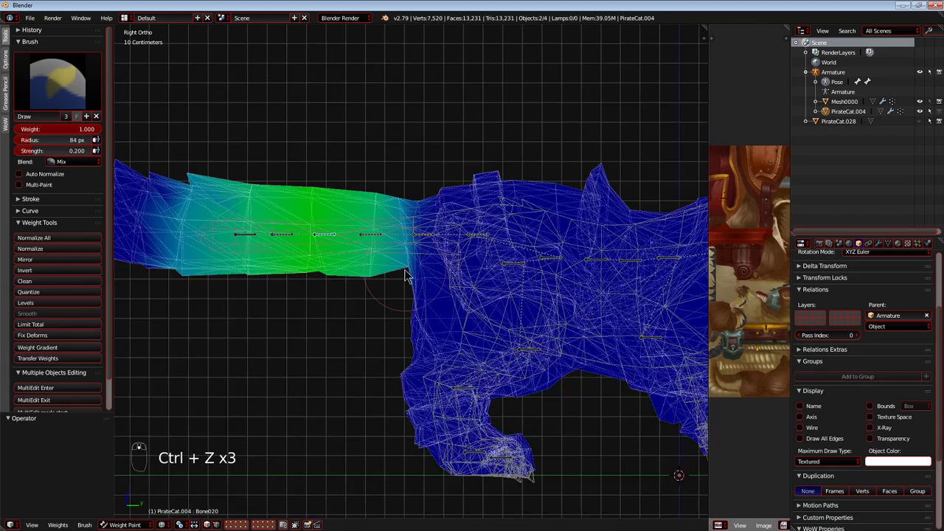
scroll(463, 310, "up", 5)
key("Tab")
key("Tab")
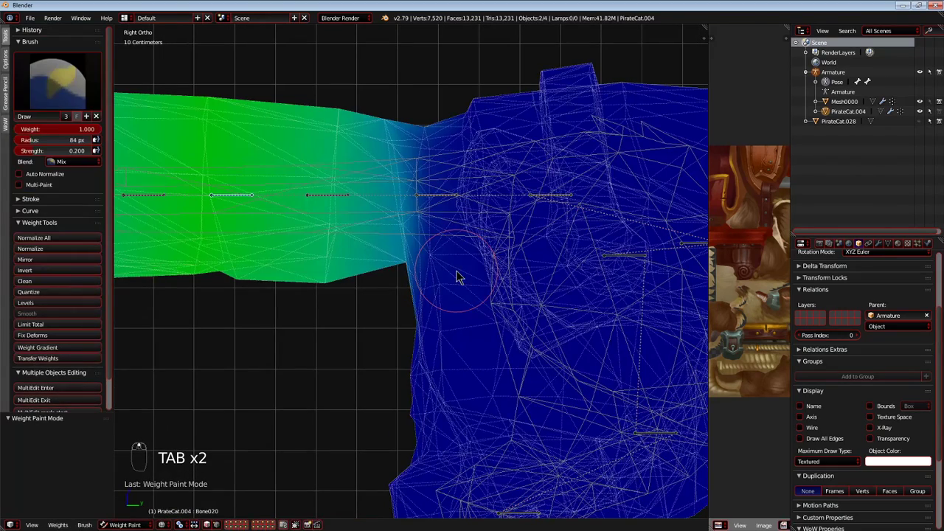
Hide and show the PirateCat.004 mesh several times to compare it with the original mesh underneath.
left_click(919, 112)
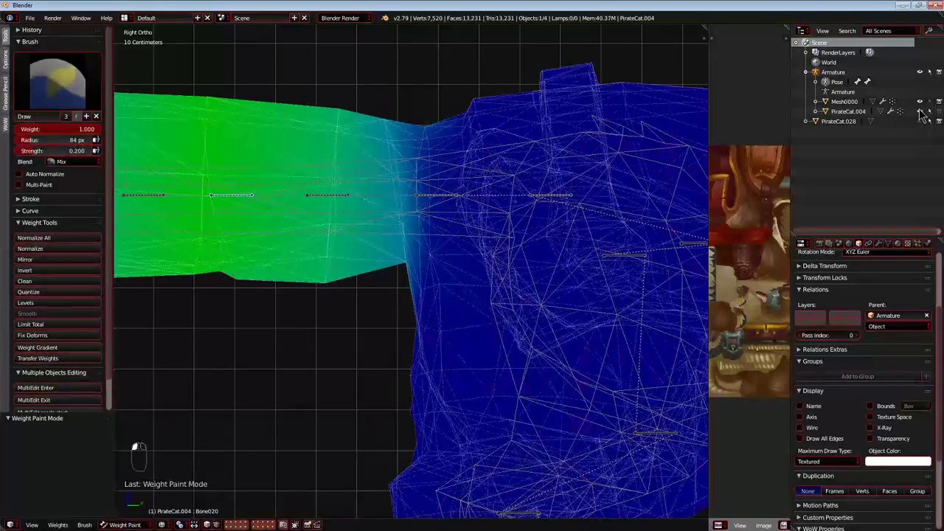
left_click(919, 111)
left_click(919, 111)
left_click(919, 111)
left_click(919, 111)
left_click(919, 111)
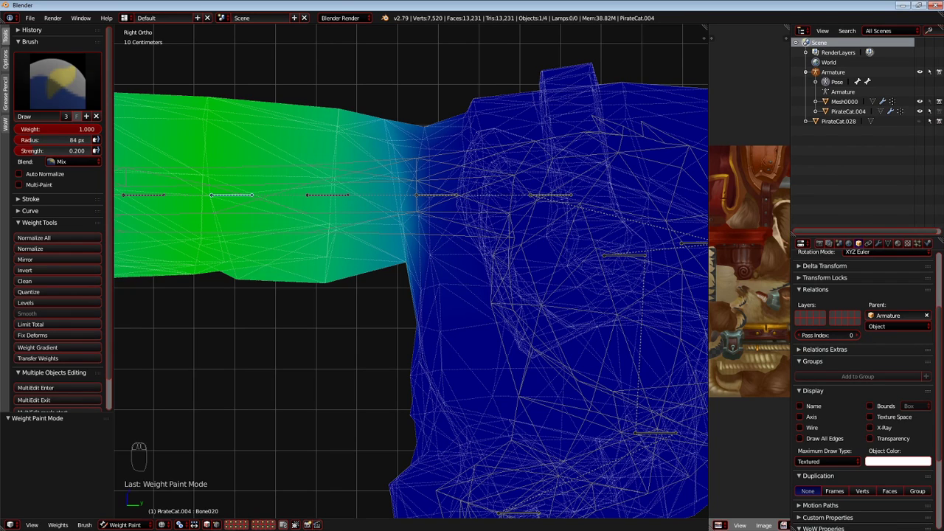
Set the brush weight to 0, select the fourth tail bone (Bone013) and erase its weight where the tail joins the body.
scroll(259, 283, "down", 2)
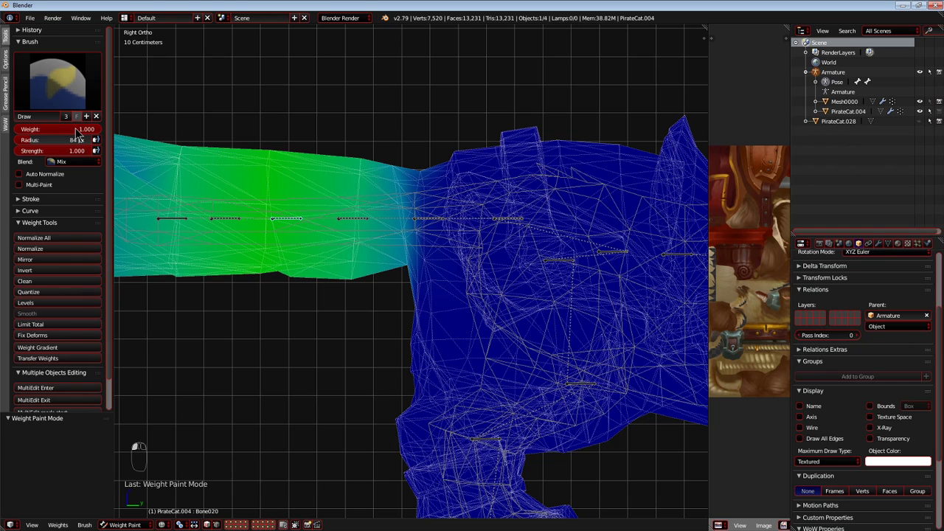
left_click_drag(78, 133, 22, 130)
right_click(356, 220)
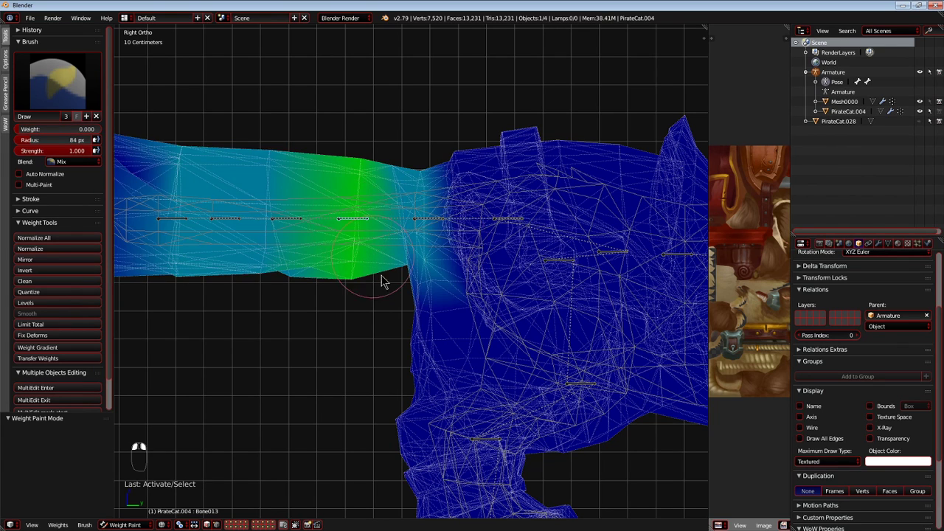
middle_click_drag(381, 272, 410, 275, "shift")
key("g")
right_click(445, 422)
left_click_drag(404, 185, 346, 277)
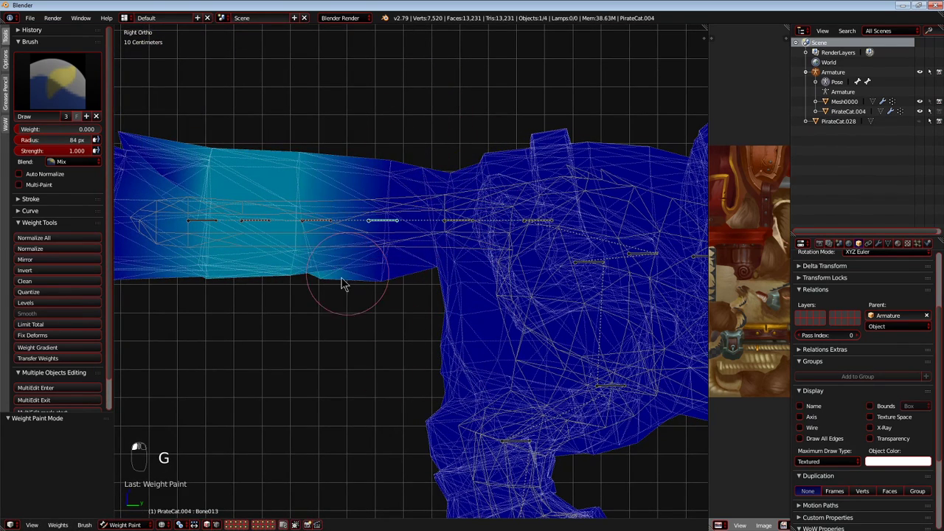
Select the third tail bone (Bone020), erase its weight near the tail's base and test-move the bone, cancelling each move.
key("g")
right_click(370, 215)
key("g")
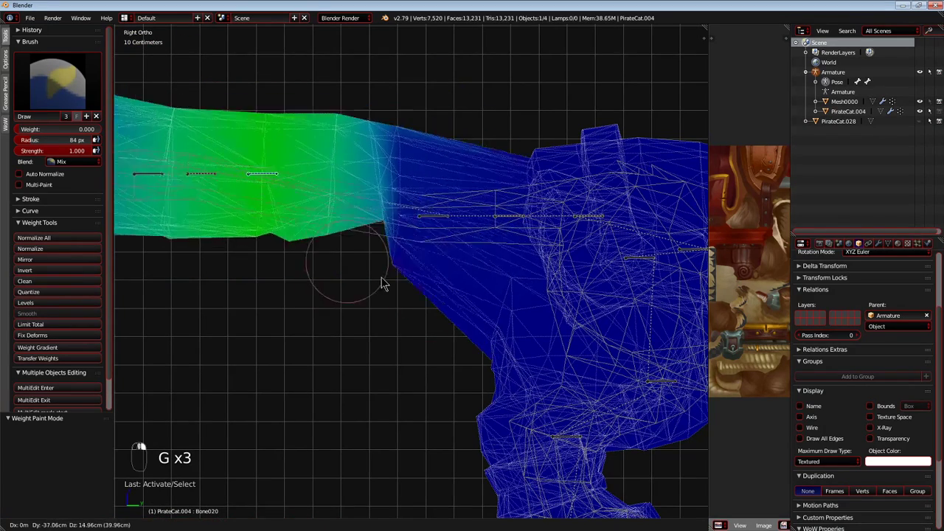
right_click(376, 280)
key("g")
right_click(364, 151)
right_click(499, 357)
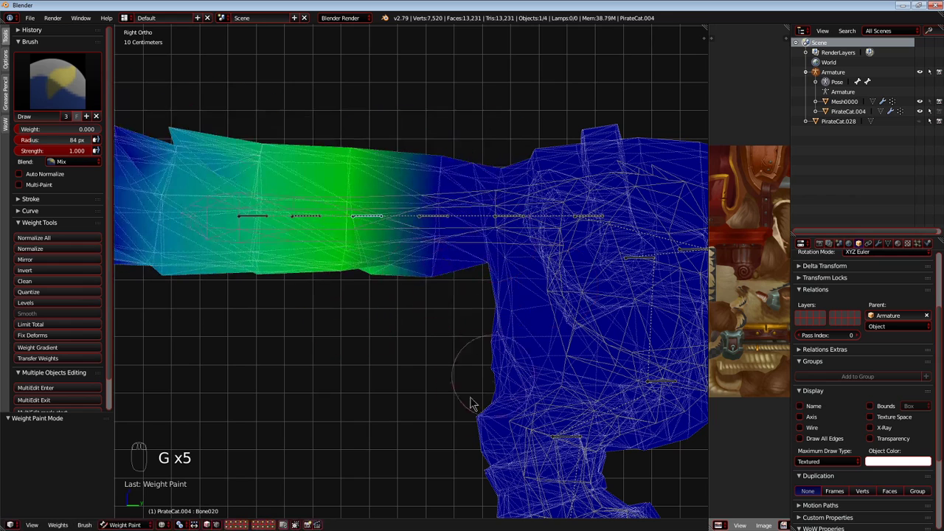
Switch the cat mesh to Edit Mode and display it with textured shading, leaving nothing selected.
left_click(132, 504)
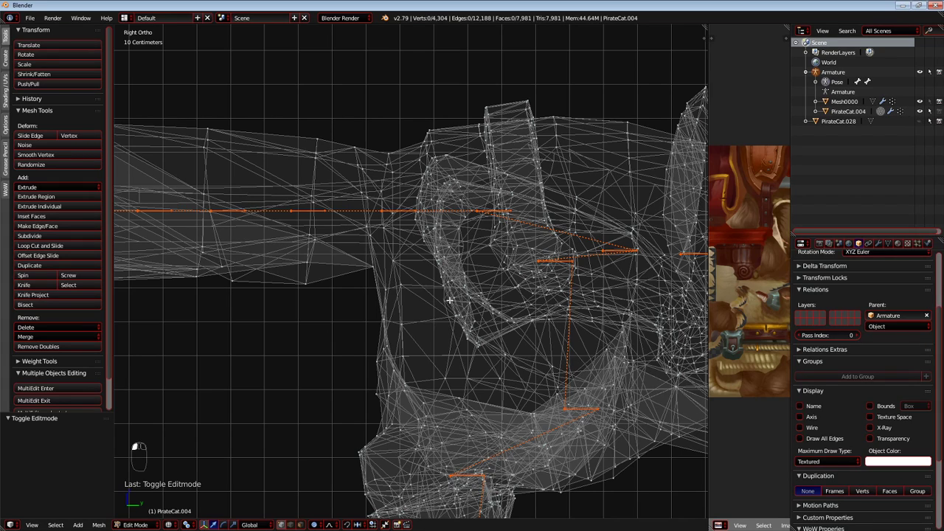
key("a")
key("a")
key("alt+z")
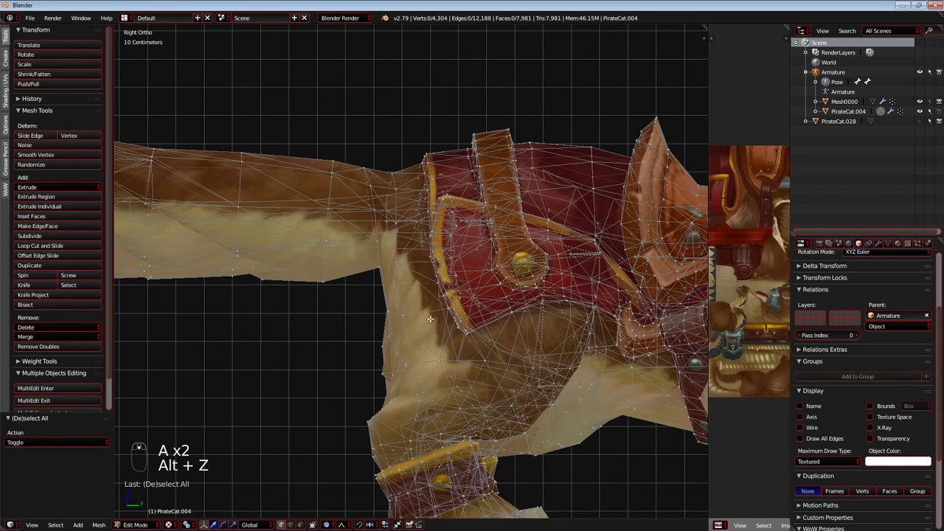
key("a")
key("a")
Circle-select the cat's rump with its strap and armor flap and move it forward about 14 cm with smooth proportional editing.
key("c")
mouse_move(383, 348)
left_mouse_down()
mouse_move(445, 269)
mouse_move(475, 130)
mouse_move(401, 169)
mouse_move(337, 295)
left_mouse_up()
right_click(337, 295)
key("g")
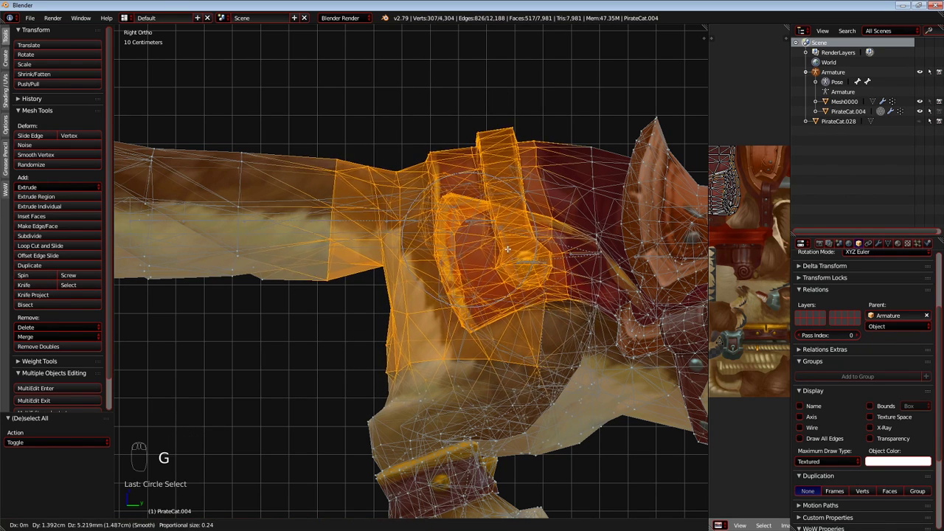
scroll(528, 246, "down", 2)
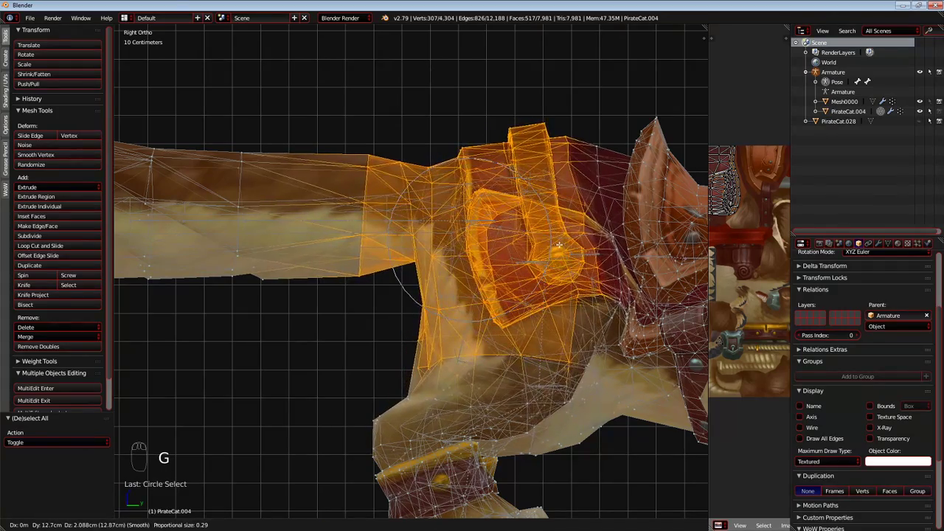
scroll(545, 244, "down", 3)
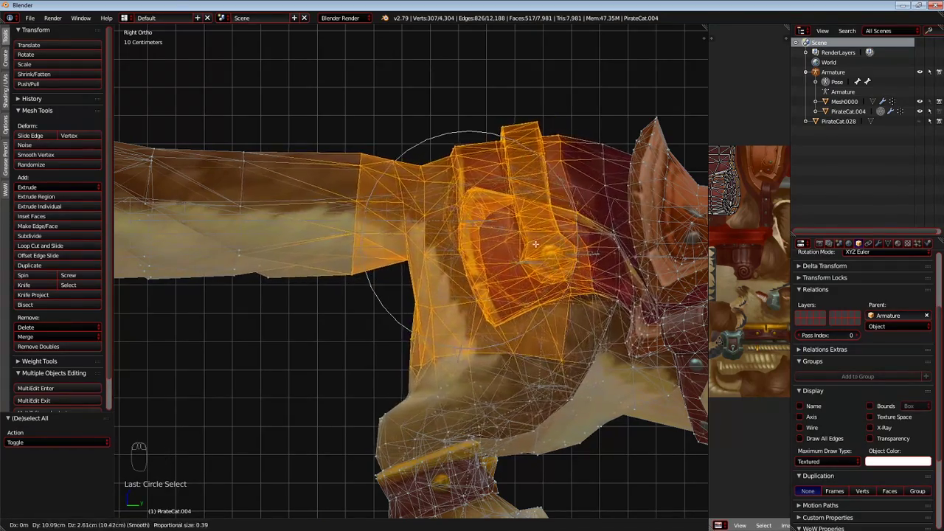
scroll(523, 246, "up", 3)
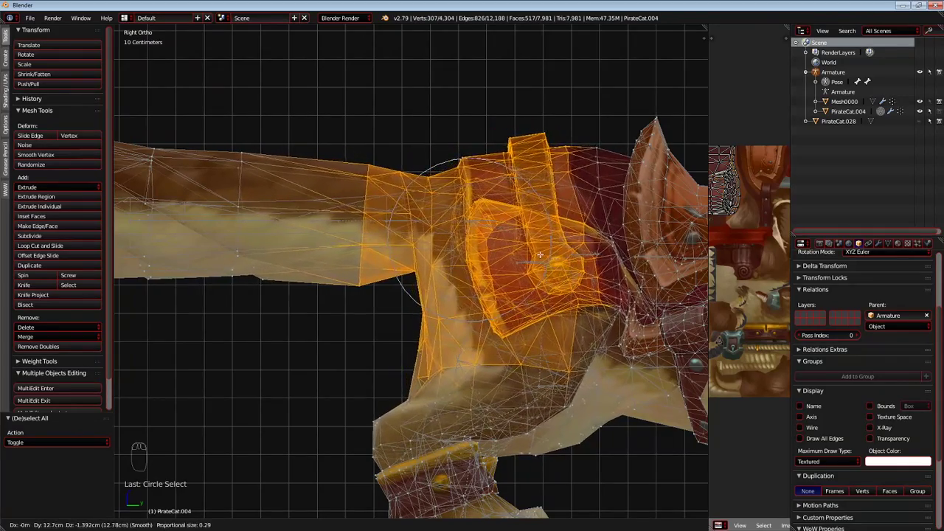
scroll(541, 254, "down", 2)
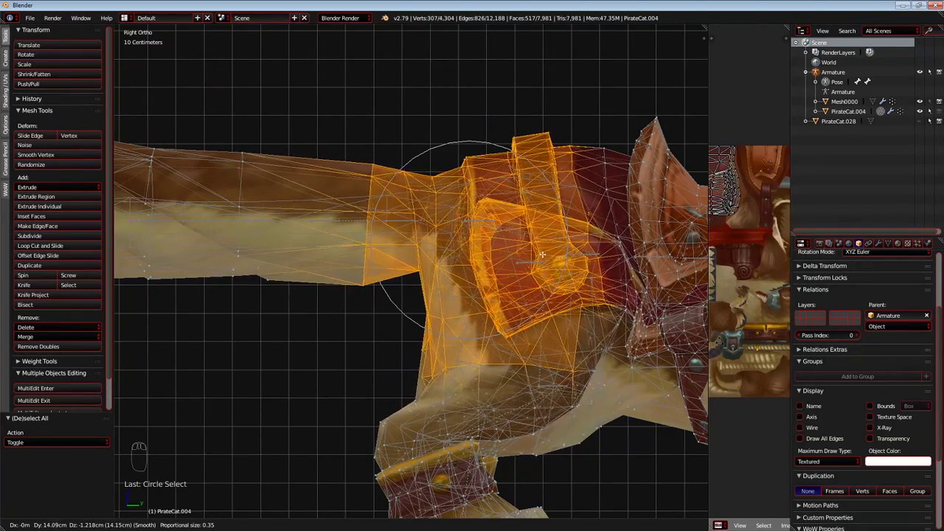
left_click(509, 162)
Circle-select the vertices along the back of the haunch and shift them to smooth the moved rump's outline.
key("a")
key("c")
left_click_drag(345, 356, 358, 345)
right_click(358, 345)
middle_click_drag(357, 344, 346, 297, "shift")
Circle-select the rear vertices of the hind leg and its cuff and move them 6.12 cm forward along Y.
scroll(332, 304, "up", 4)
key("a")
key("c")
scroll(284, 323, "down", 3)
mouse_move(264, 288)
left_mouse_down()
mouse_move(254, 328)
mouse_move(276, 464)
left_mouse_up()
right_click(276, 464)
middle_click_drag(338, 440, 326, 379, "shift")
left_click_drag(317, 349, 353, 341)
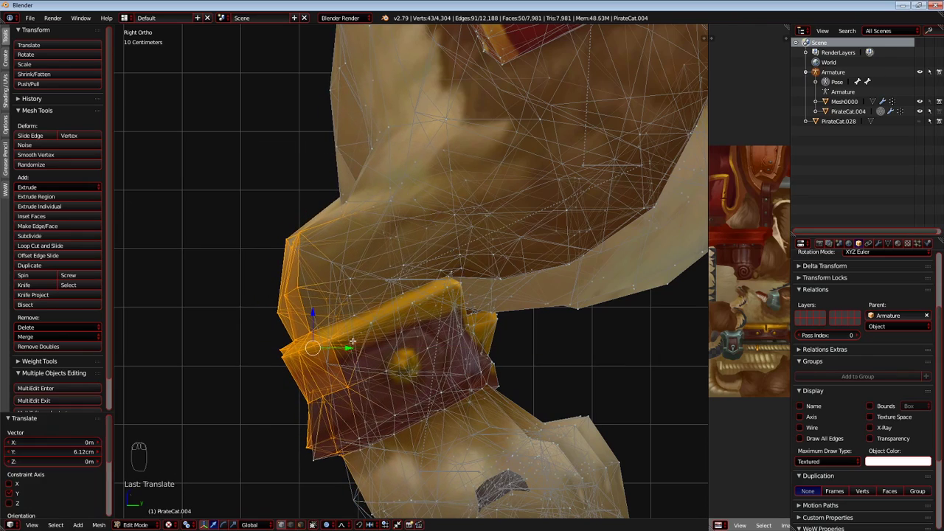
middle_click_drag(396, 193, 323, 351, "shift")
scroll(322, 352, "down", 4)
Circle-select the second ring of tail vertices from the body and slide it toward the body.
middle_click_drag(522, 130, 460, 195, "shift")
mouse_move(452, 153)
left_mouse_down()
mouse_move(489, 96)
mouse_move(413, 169)
mouse_move(316, 169)
mouse_move(264, 192)
left_mouse_up()
right_click(265, 192)
middle_click_drag(265, 192, 366, 189, "shift")
key("a")
key("a")
middle_click_drag(220, 181, 407, 199, "shift")
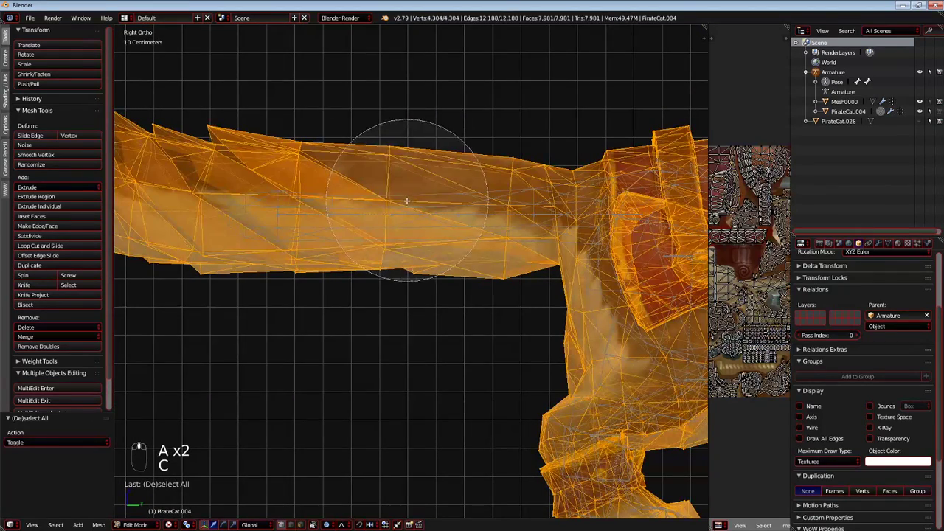
key("a")
key("c")
left_click_drag(400, 147, 390, 256)
left_click_drag(423, 223, 461, 217)
middle_click_drag(342, 199, 426, 213, "shift")
Circle-select the third ring of tail vertices from the body and slide it toward the body.
key("a")
key("c")
left_click_drag(386, 155, 384, 279)
right_click(391, 276)
left_click_drag(418, 229, 428, 231)
left_click(429, 232)
middle_click_drag(370, 217, 437, 249, "shift")
Circle-select the fourth ring of tail vertices and slide it toward the body along Y with smooth proportional editing.
key("a")
key("c")
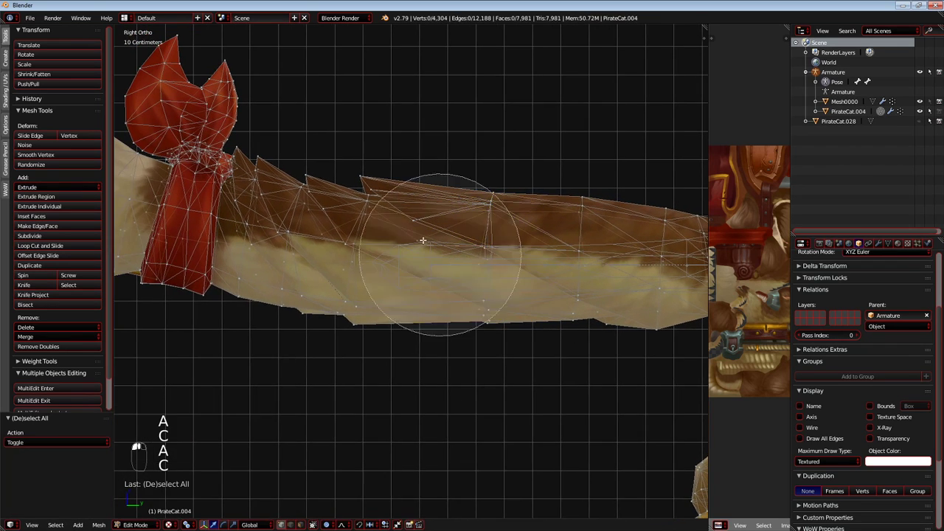
left_click_drag(372, 199, 359, 320)
right_click(359, 317)
left_click_drag(397, 248, 415, 256)
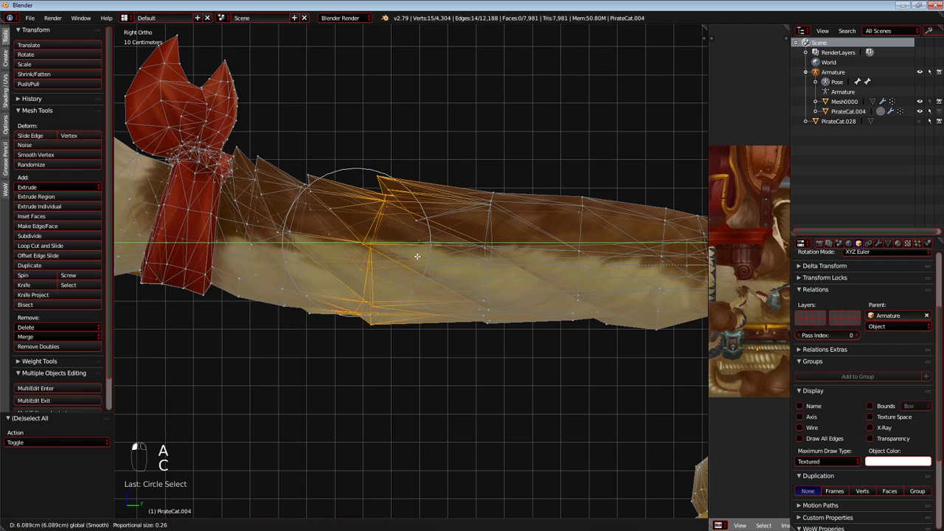
left_click(429, 252)
middle_click_drag(309, 203, 404, 214, "shift")
Circle-select the upper fur vertices of the ring nearest the bow and slide them toward the body.
key("a")
key("c")
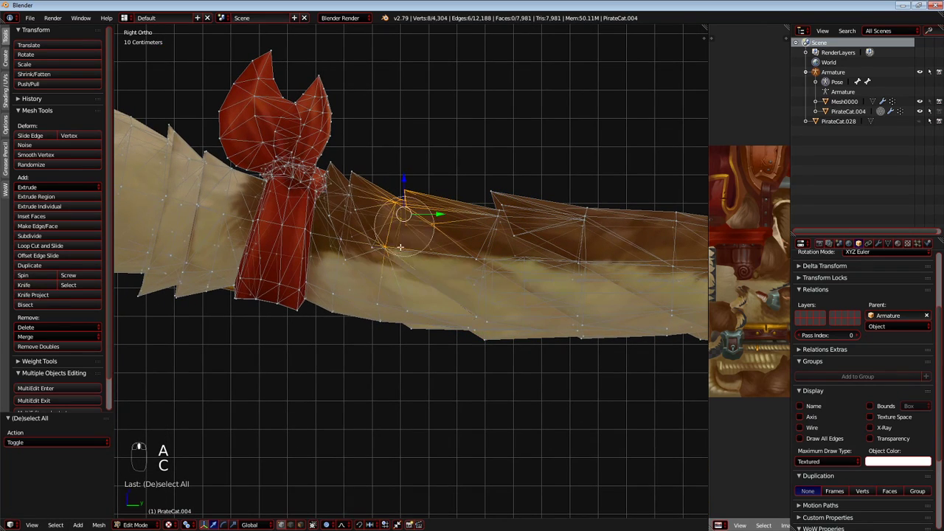
left_click_drag(432, 255, 457, 258)
middle_click_drag(302, 203, 391, 222, "shift")
scroll(383, 222, "down", 2)
Circle-select the whole tail tip with its red bow and move it 8.02 cm toward the body along Y.
key("a")
key("c")
scroll(214, 140, "down", 4)
scroll(201, 127, "down", 6)
mouse_move(203, 133)
left_mouse_down()
mouse_move(286, 324)
mouse_move(354, 187)
left_mouse_up()
right_click(353, 221)
key("c")
left_click(349, 282)
right_click(351, 281)
left_click_drag(391, 228, 407, 229)
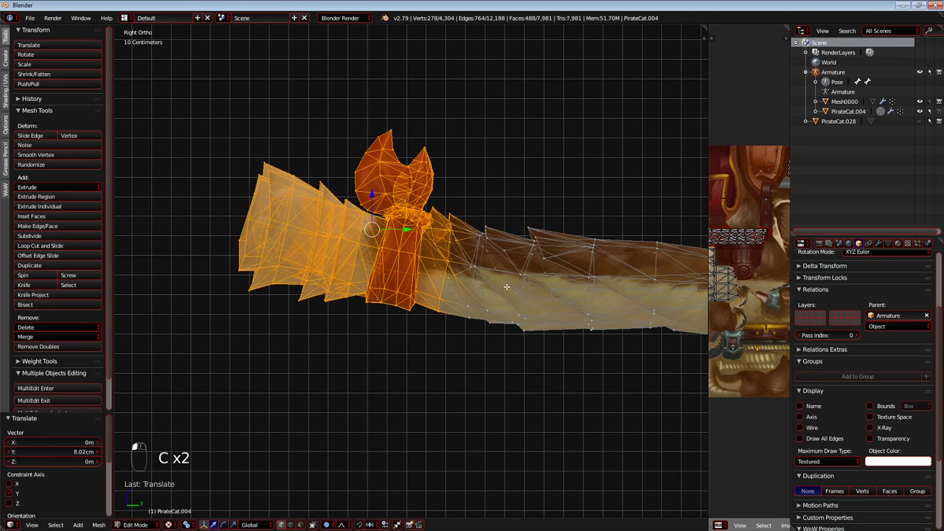
Frame the whole cat from the side to check its shape, then inspect the tail's base with nothing selected.
middle_click_drag(505, 287, 840, 235, "shift")
key("shift+c")
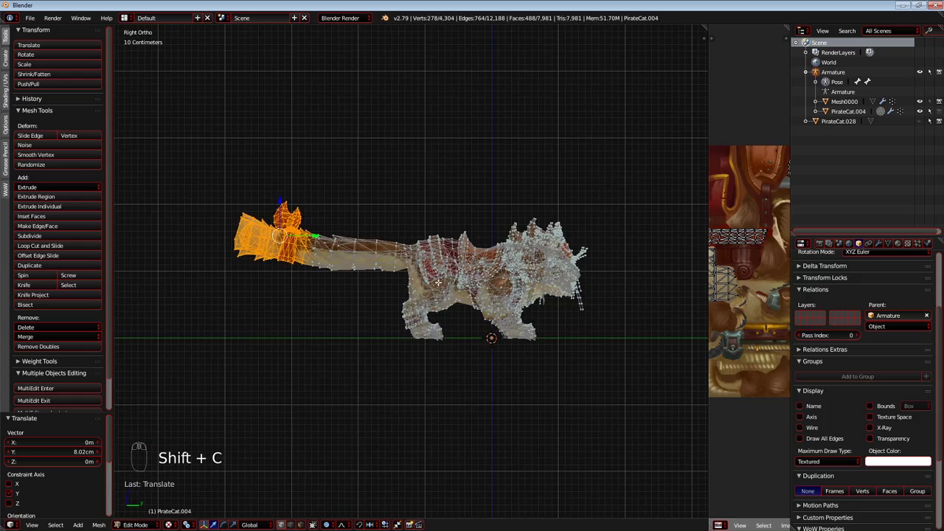
scroll(403, 239, "up", 5)
key("a")
scroll(403, 239, "down", 1)
key("a")
key("a")
key("a")
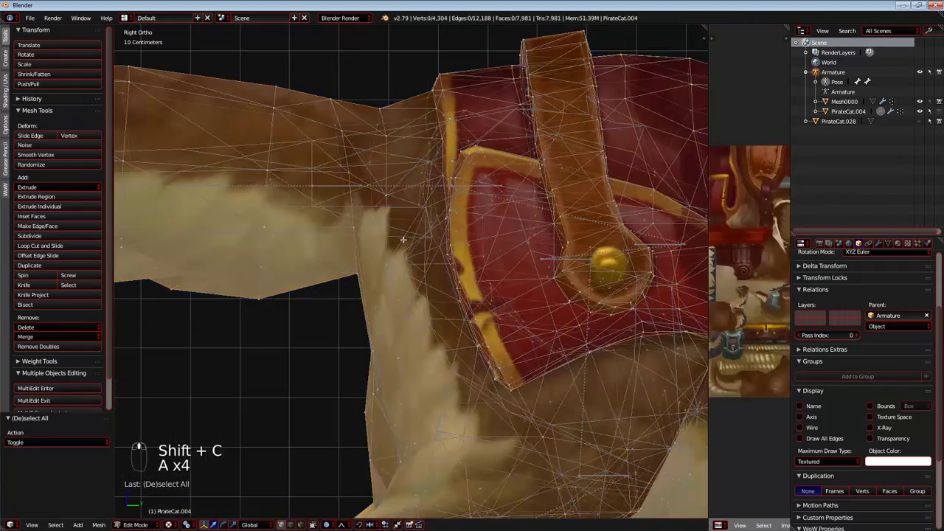
key("a")
key("g")
right_click(484, 204)
Circle-select the tail joint, rump edge and rear armor rim, and move them forward about 6.7 cm along Y with proportional editing.
key("a")
key("c")
mouse_move(317, 411)
left_mouse_down()
mouse_move(350, 417)
mouse_move(383, 443)
mouse_move(358, 116)
left_mouse_up()
right_click(359, 117)
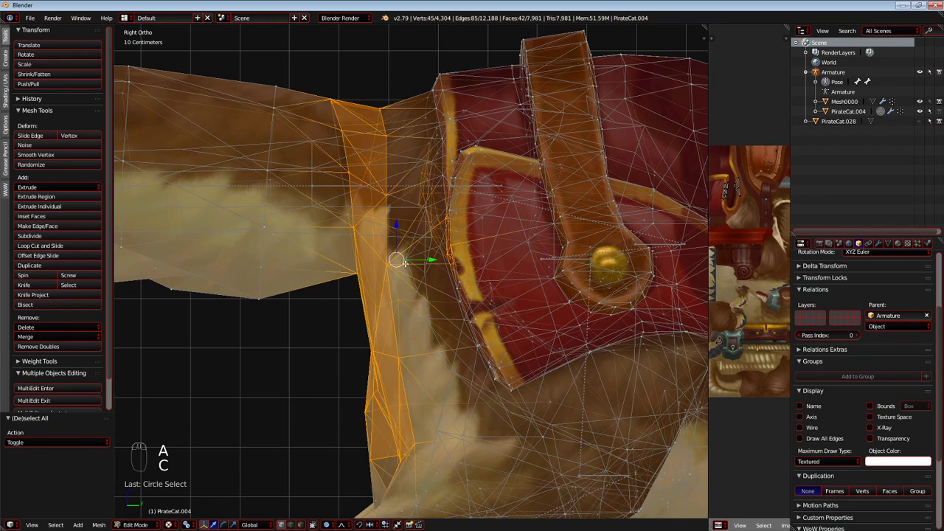
key("c")
mouse_move(422, 131)
left_mouse_down()
mouse_move(457, 206)
mouse_move(479, 368)
mouse_move(450, 411)
left_mouse_up()
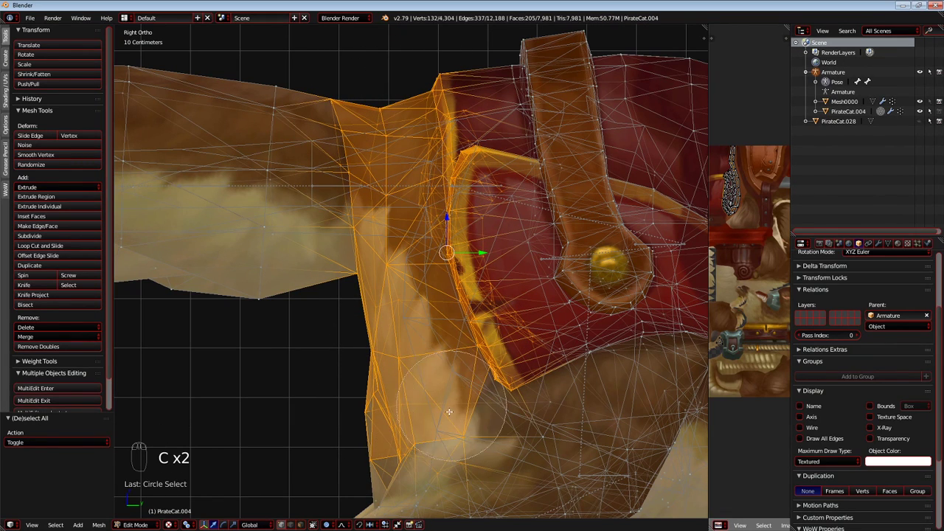
key("g")
key("y")
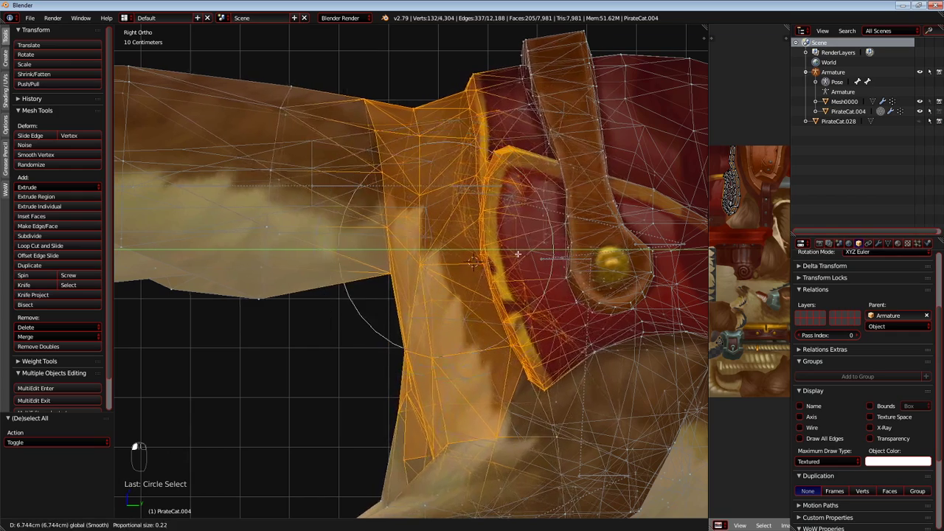
left_click(513, 255)
scroll(472, 221, "down", 5)
scroll(442, 214, "up", 2)
Circle-select the two tail rings nearest the body in turn and slide them toward the tail's base.
middle_click_drag(345, 186, 392, 196, "shift")
key("a")
key("c")
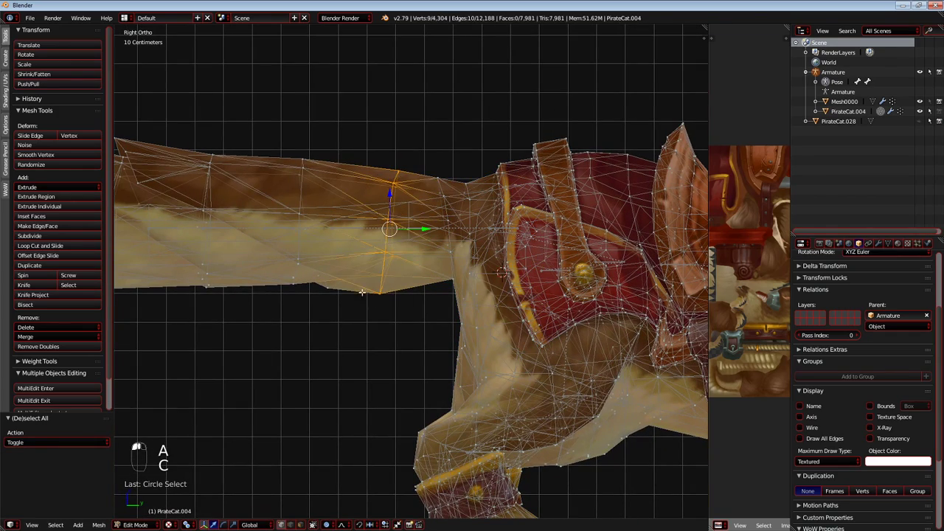
left_click_drag(305, 140, 302, 324)
right_click(303, 318)
middle_click_drag(322, 252, 364, 255, "shift")
left_click_drag(379, 238, 406, 239)
key("g")
left_click(348, 249)
middle_click_drag(308, 266, 368, 270, "shift")
Select the third tail ring from the body and move it closer to the previous ring.
key("a")
key("c")
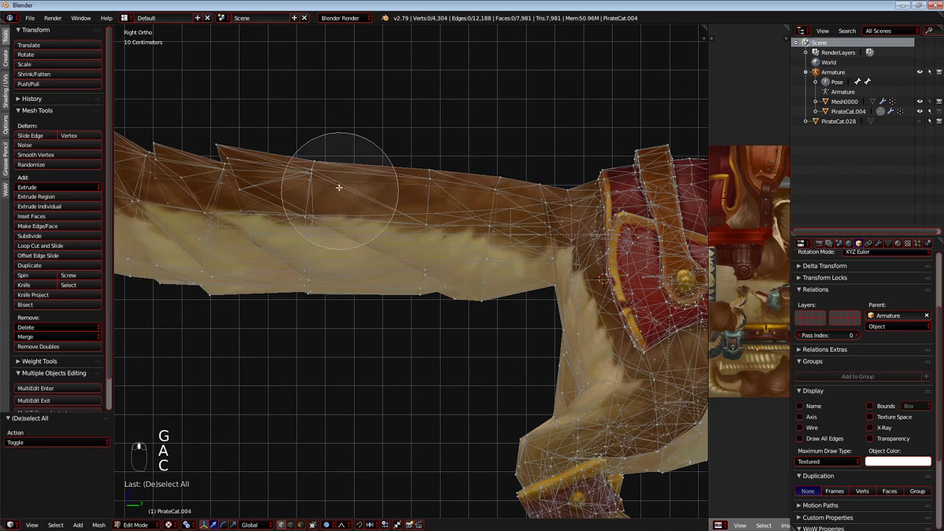
key("g")
left_click(371, 296)
middle_click_drag(274, 261, 390, 275, "shift")
Circle-select the fourth tail ring with its fur tuft and move it 24.3 cm along Y and -1.2 cm along Z.
key("a")
key("c")
left_click_drag(360, 176, 350, 278)
right_click(354, 281)
key("g")
left_click(434, 288)
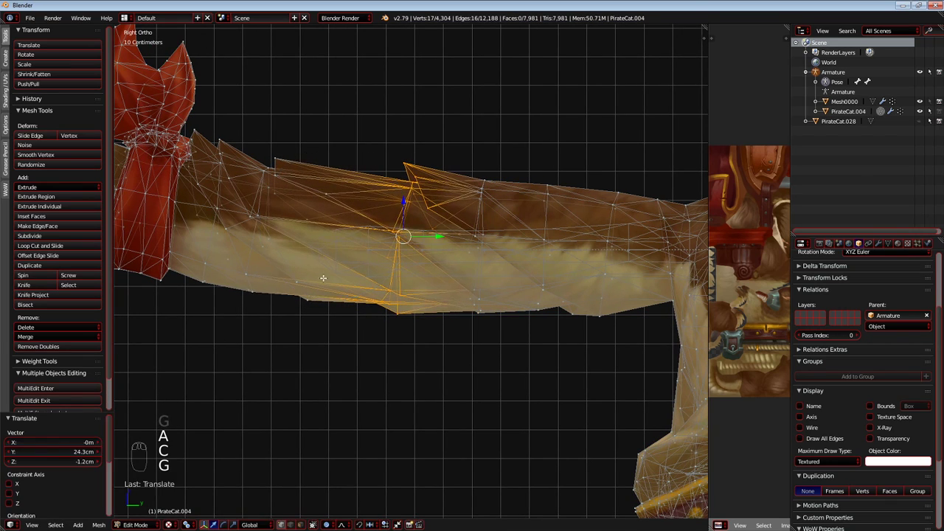
middle_click_drag(413, 265, 464, 271, "shift")
Circle-select the fifth tail ring and move it about 21.8 cm along Y and -2.2 cm along Z.
key("a")
key("c")
right_click(321, 300)
key("g")
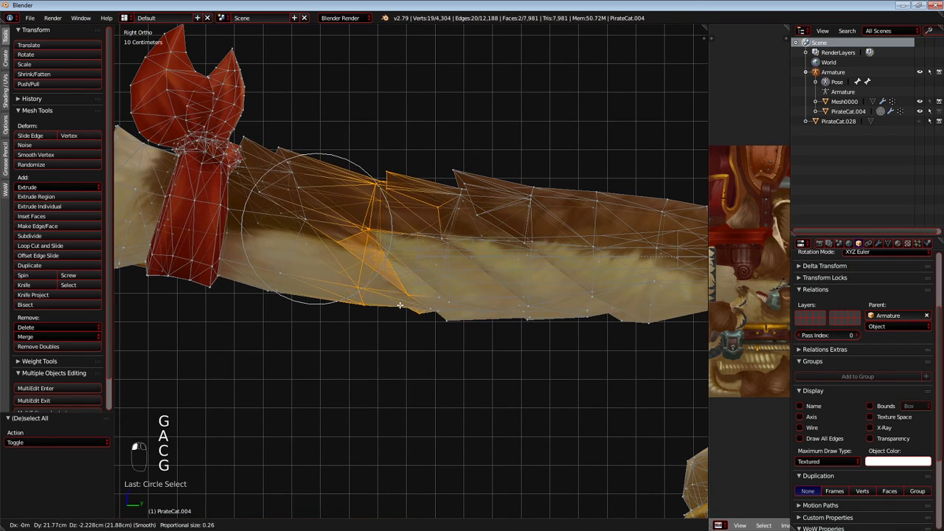
left_click(399, 305)
middle_click_drag(399, 305, 469, 319, "shift")
Circle-select the tail ring beside the bow and move it 10.3 cm along Y and -4.11 cm along Z.
key("a")
key("c")
right_click(360, 257)
key("g")
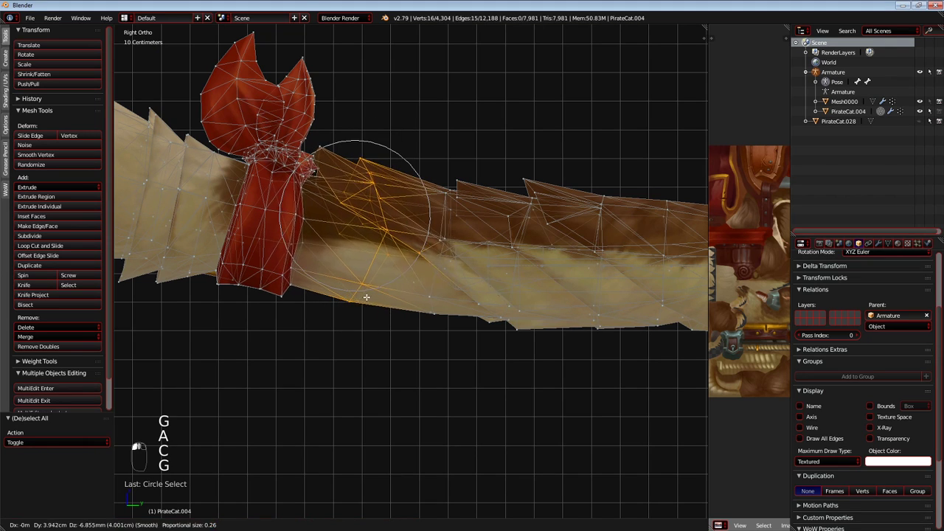
left_click(380, 305)
Move the fur-tip vertex beside the bow's knot 4.05 cm along Y and select the knot's neighbouring point.
scroll(289, 144, "up", 5)
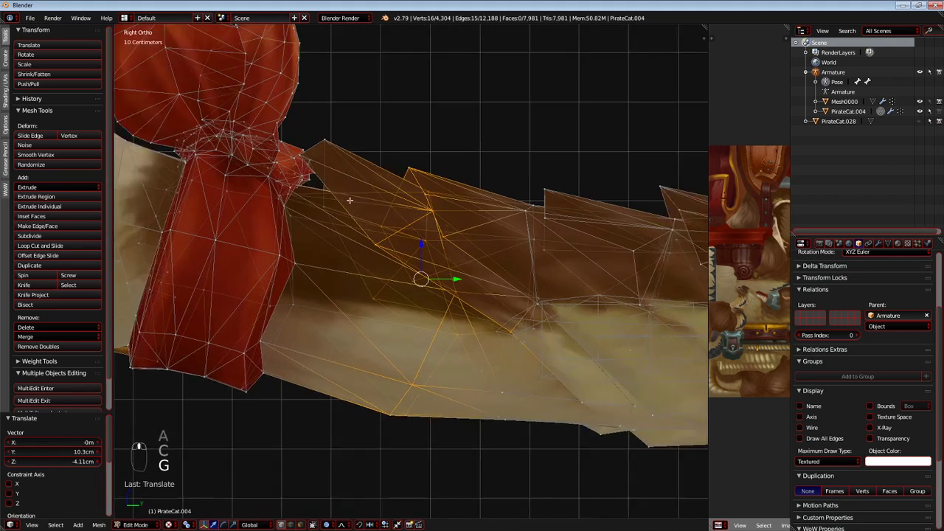
key("g")
key("y")
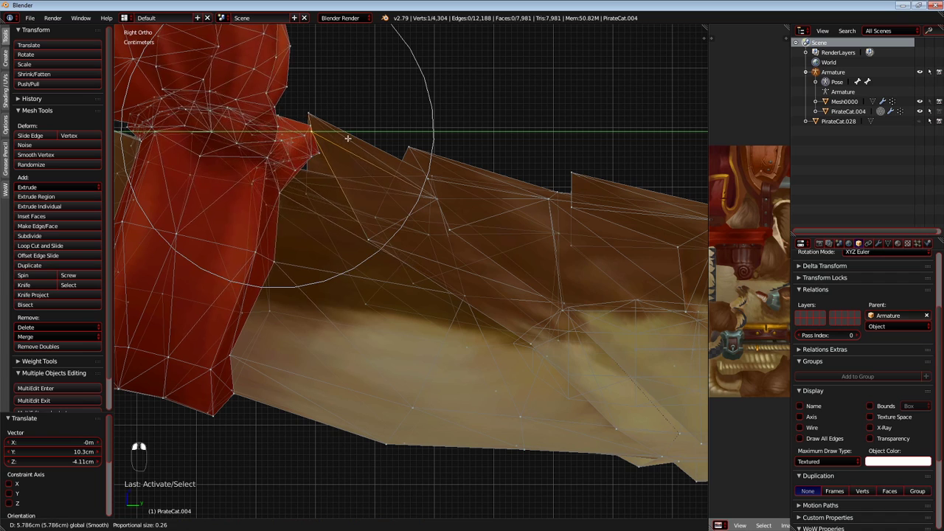
scroll(351, 138, "up", 3)
left_click(373, 149)
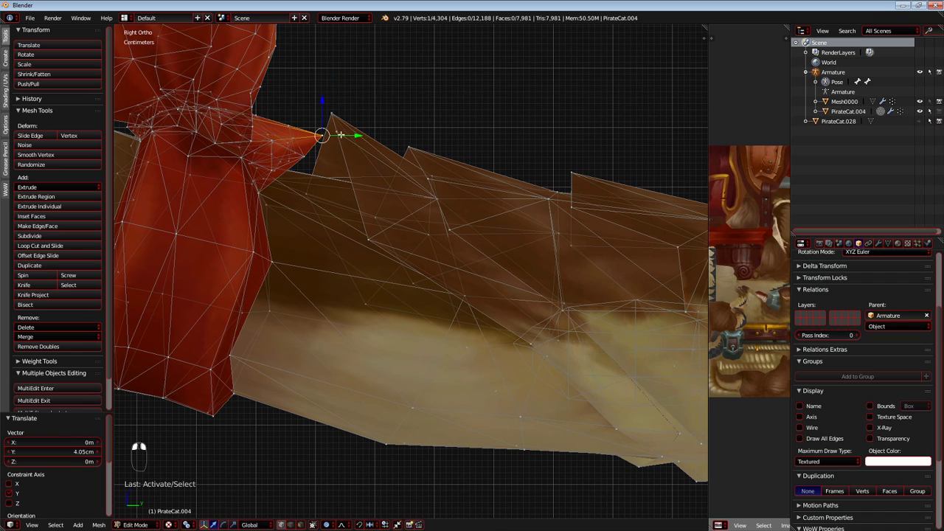
left_click(335, 134)
Circle-select the tail tip together with its red bow and shift it toward the body and slightly down.
scroll(335, 134, "down", 7)
key("a")
key("c")
mouse_move(209, 145)
left_mouse_down()
mouse_move(263, 167)
mouse_move(316, 253)
left_mouse_up()
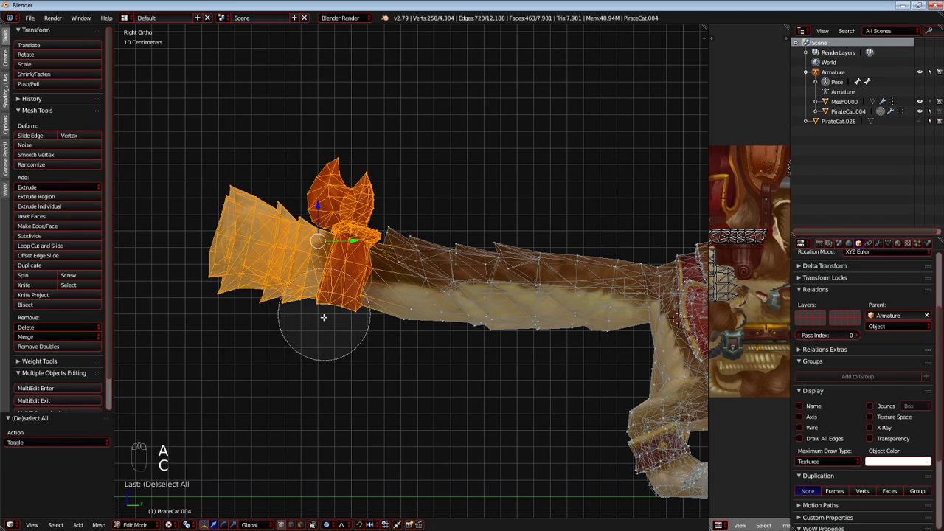
right_click(316, 327)
scroll(373, 243, "up", 2)
key("g")
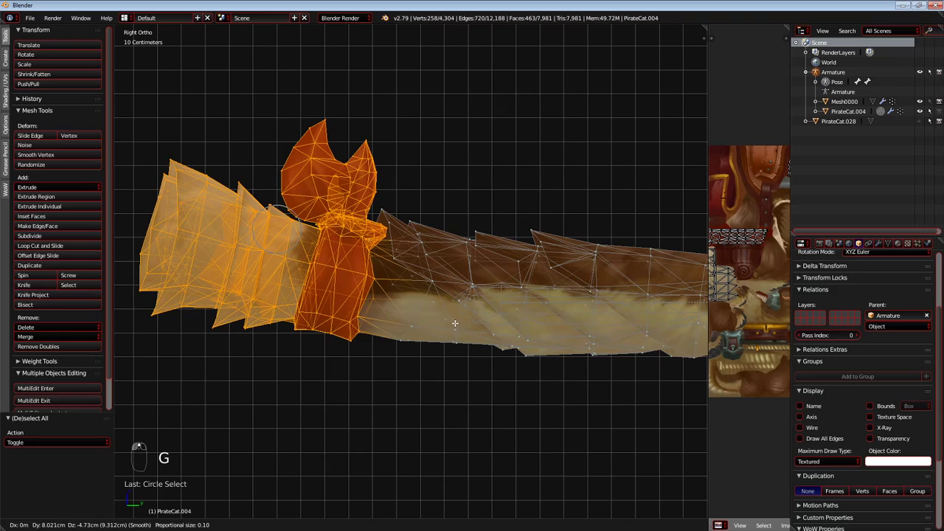
left_click(467, 325)
Circle-select the saddle's raised back with the adjoining blanket top and try to rotate them by about -2.6°.
scroll(467, 324, "down", 4)
key("Tab")
scroll(359, 298, "up", 3)
scroll(360, 298, "up", 6)
key("Tab")
key("Tab")
middle_click_drag(382, 111, 395, 176, "shift")
key("Tab")
left_click_drag(332, 121, 412, 136)
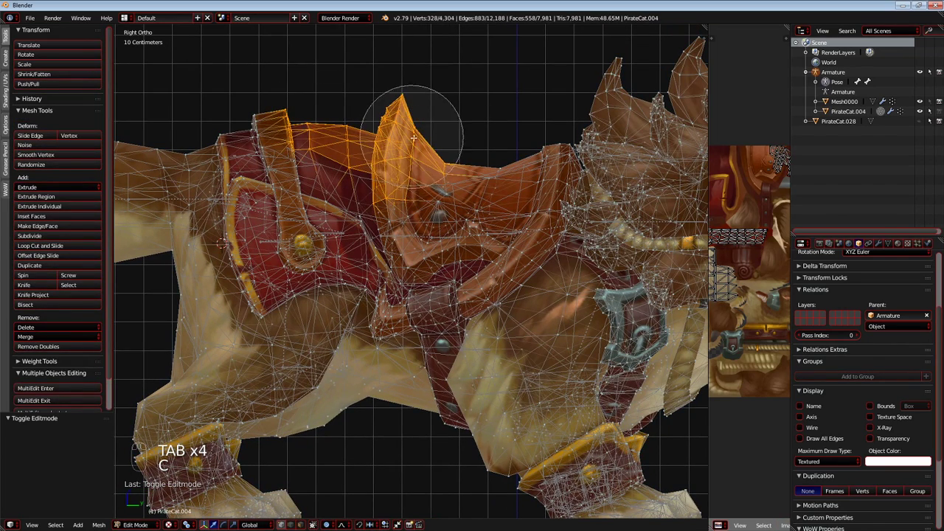
scroll(426, 145, "up", 1)
key("r")
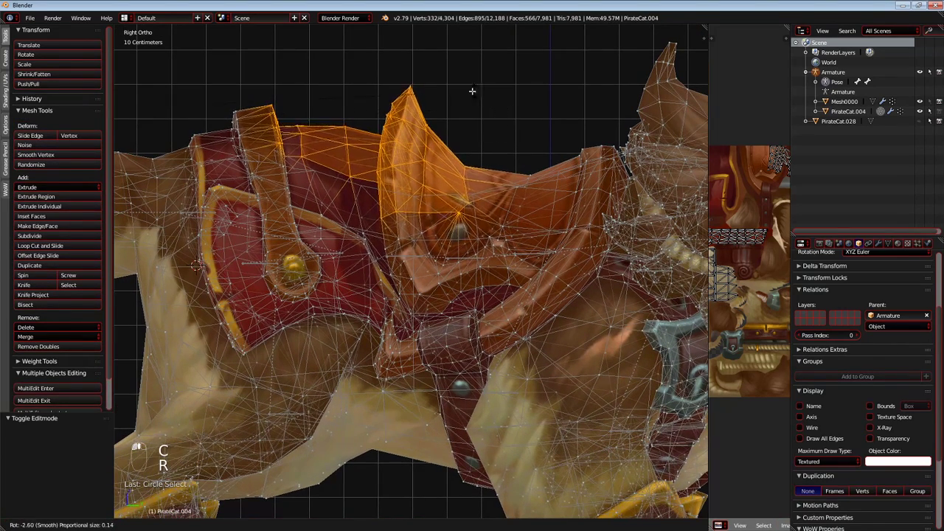
left_click(473, 90)
Try to scale and move the selected saddle back with different proportional editing sizes.
scroll(479, 111, "down", 2)
key("s")
scroll(487, 136, "up", 2)
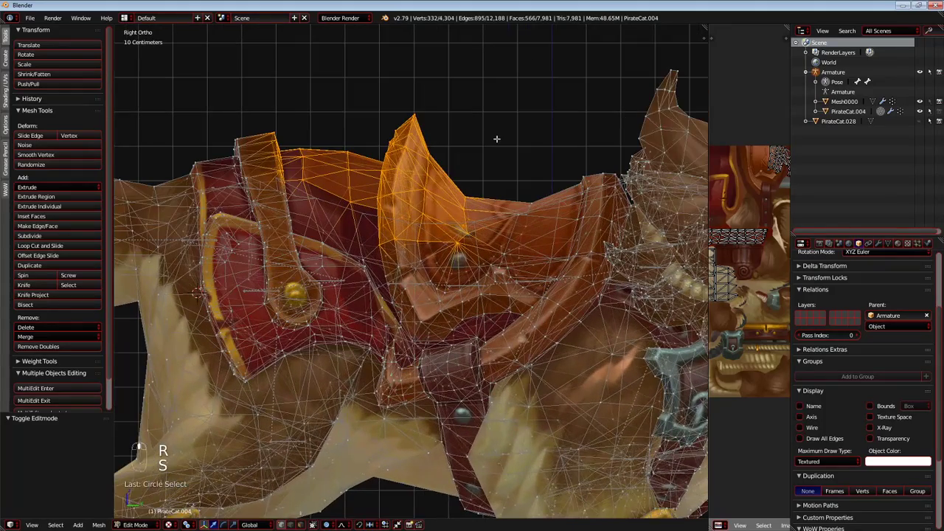
scroll(509, 151, "up", 9)
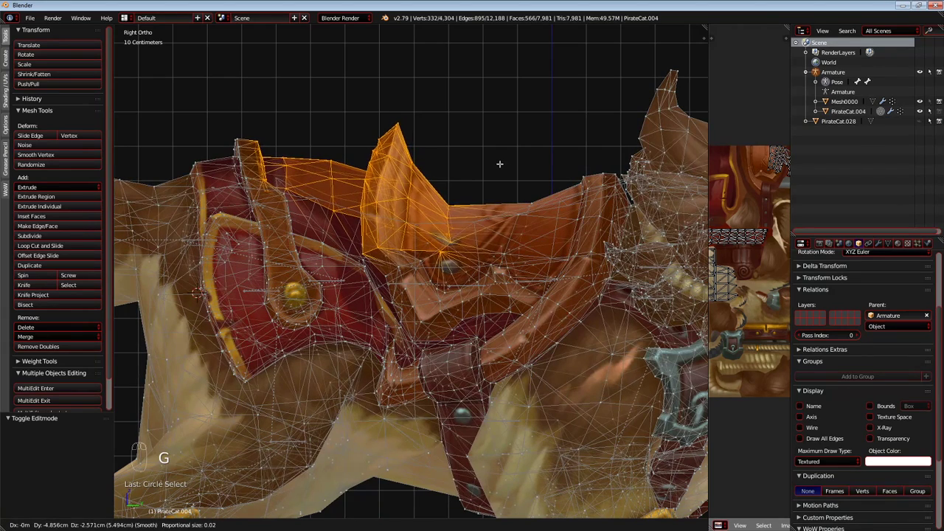
right_click(509, 153)
scroll(506, 164, "down", 9)
key("g")
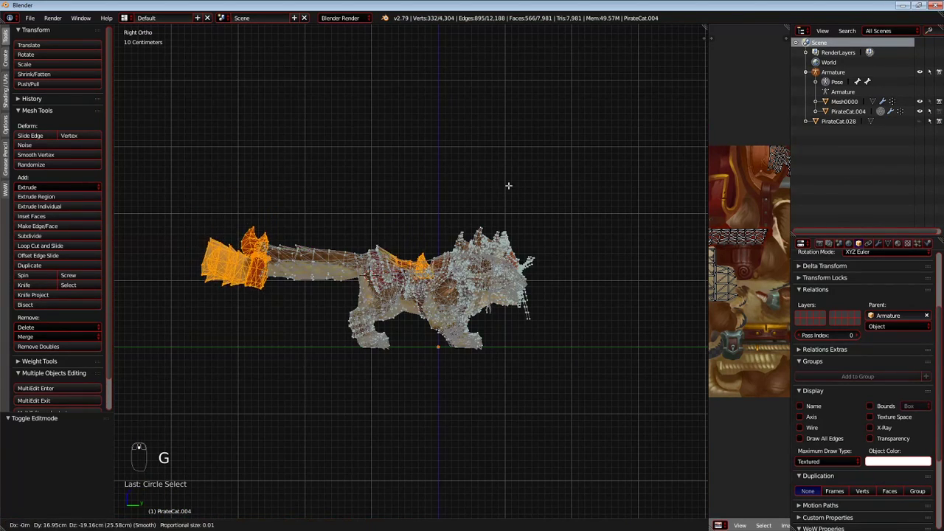
scroll(509, 180, "down", 20)
scroll(506, 182, "up", 20)
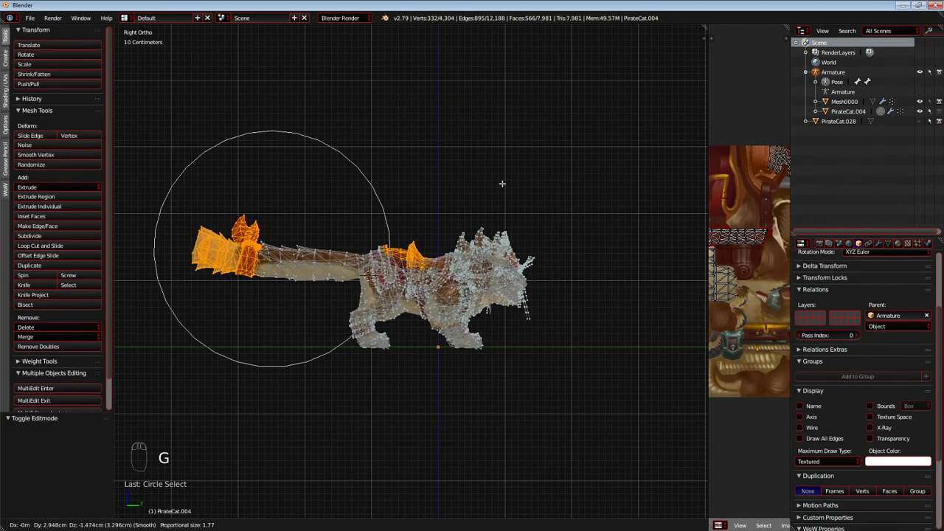
right_click(499, 184)
Deselect everything, circle-select only the saddle's raised back with the adjoining blanket top, and rotate it by -2.41°.
scroll(464, 193, "up", 2)
key("a")
scroll(413, 205, "up", 8)
key("c")
mouse_move(369, 139)
left_mouse_down()
mouse_move(400, 148)
mouse_move(337, 134)
mouse_move(350, 175)
left_mouse_up()
right_click(350, 175)
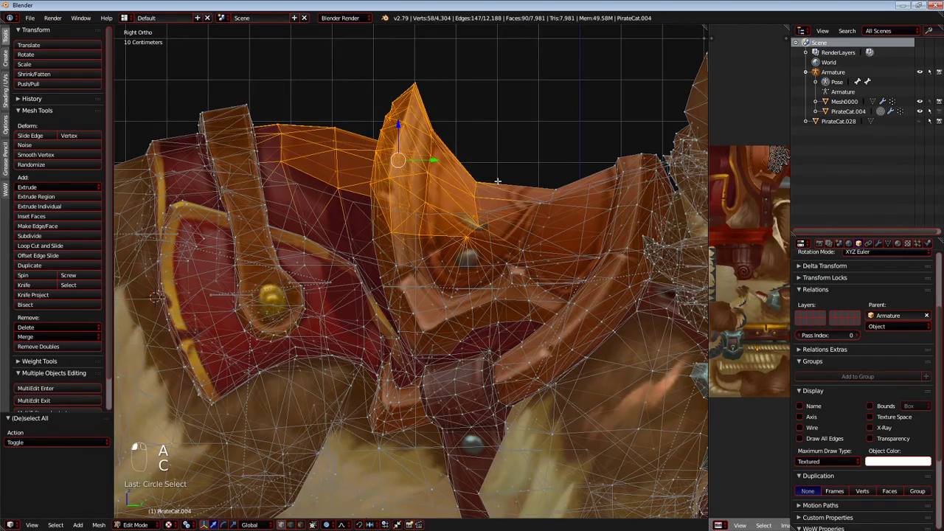
key("r")
scroll(497, 168, "up", 12)
scroll(493, 172, "up", 12)
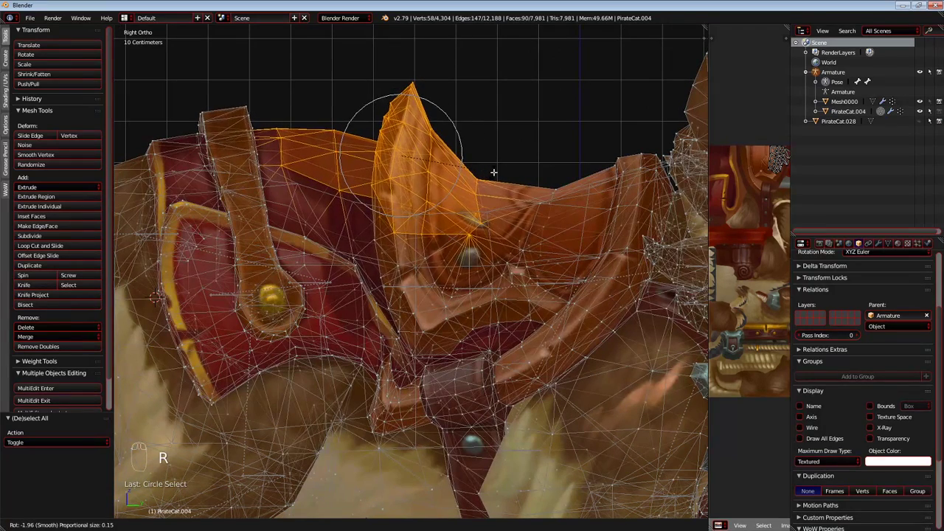
left_click(494, 171)
Move the selected saddle back about -2.3 cm along Y and -5.7 cm along Z with a proportional size of 0.24.
key("g")
scroll(490, 181, "up", 1)
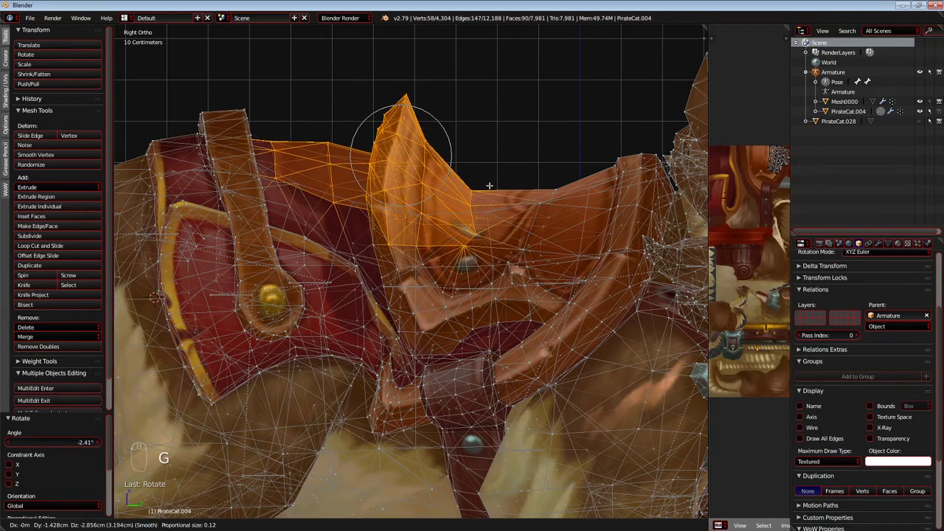
scroll(482, 192, "down", 2)
scroll(485, 198, "down", 2)
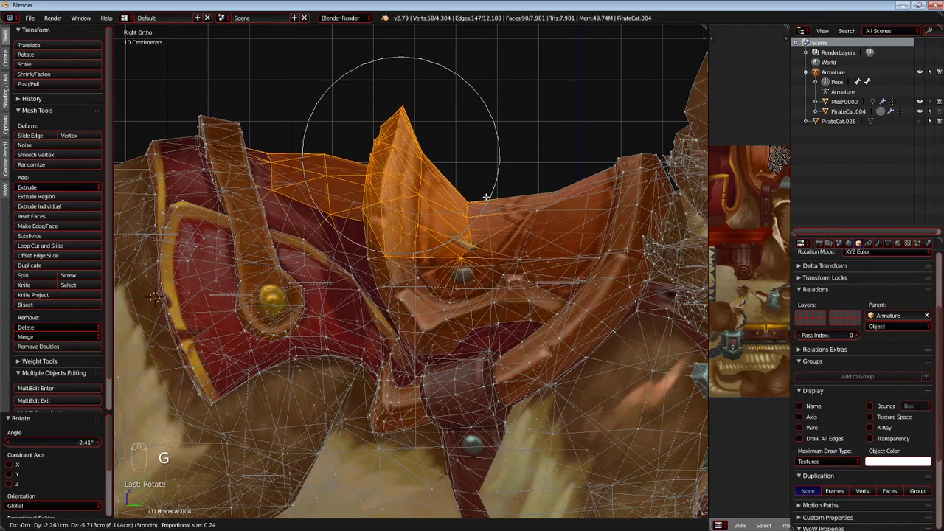
left_click(486, 197)
Circle-select the blanket's top-edge vertices behind the saddle, lower them with proportional editing, and return to Object Mode.
key("a")
key("c")
key("g")
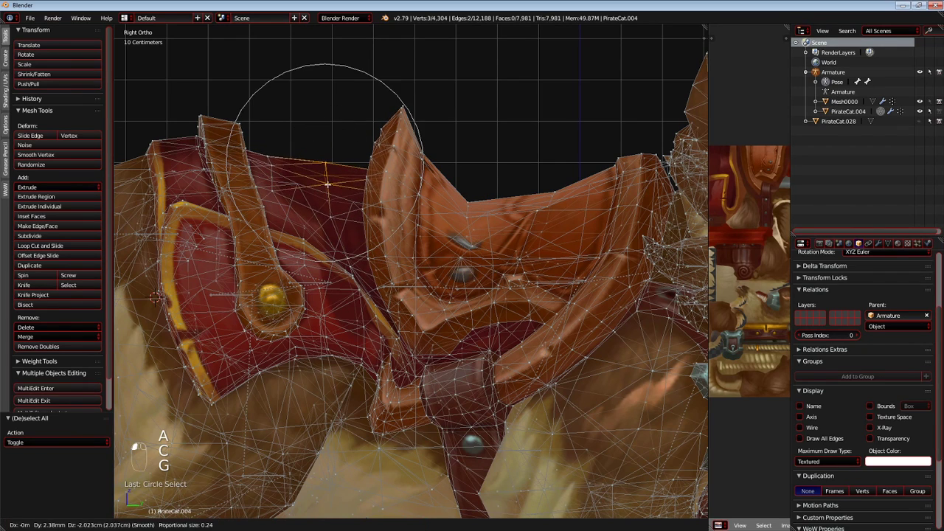
left_click(326, 189)
key("Tab")
scroll(328, 190, "down", 7)
scroll(334, 187, "up", 5)
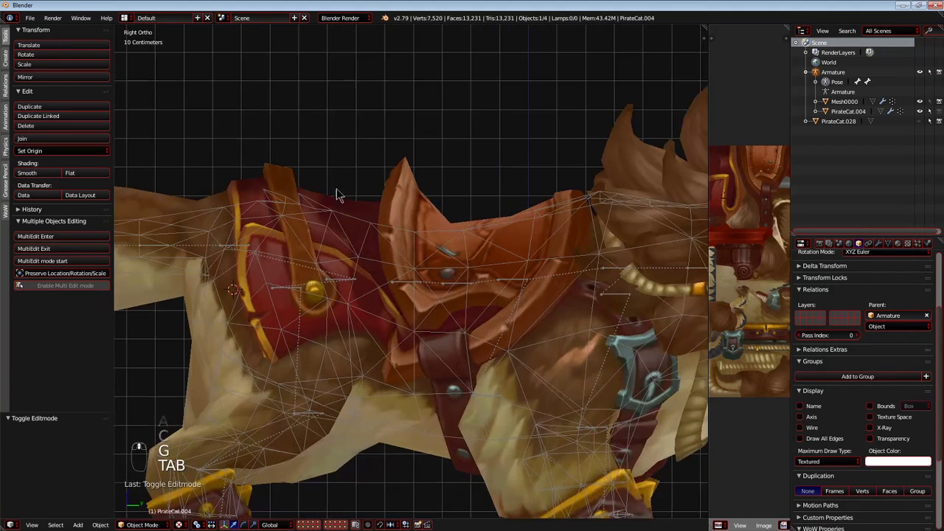
scroll(470, 279, "down", 1)
Put the armature in Pose Mode and the PirateCat.004 mesh in Weight Paint mode, displayed as wireframe.
middle_click_drag(359, 319, 530, 263, "shift")
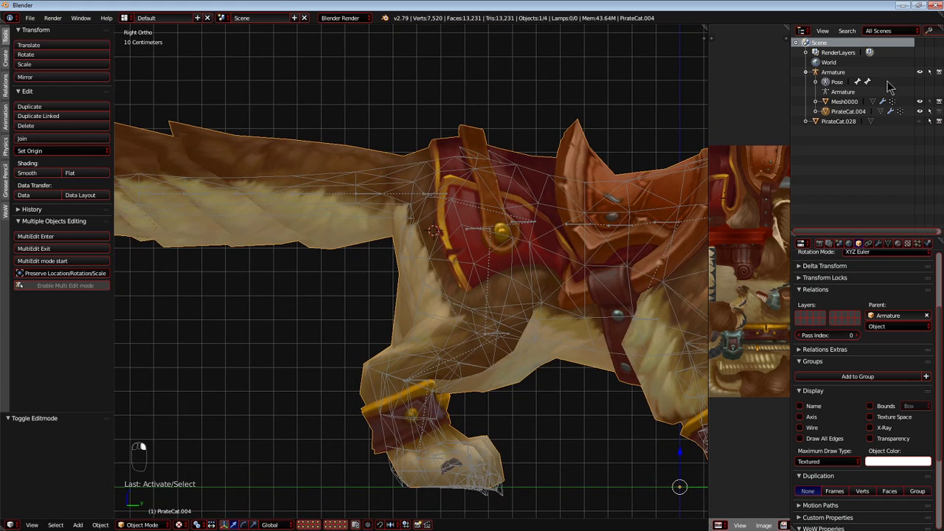
key("ctrl+Tab")
key("ctrl+Tab")
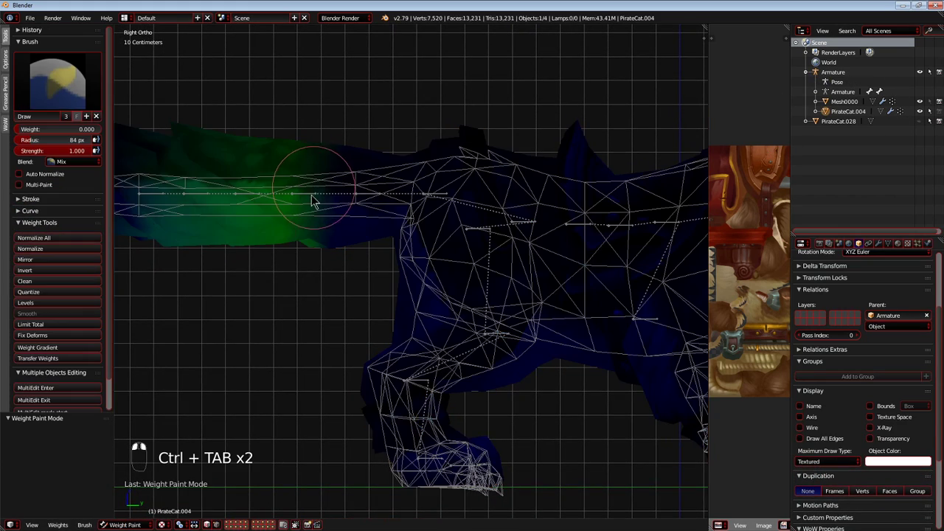
key("z")
right_click(306, 196)
middle_click_drag(306, 195, 372, 233, "shift")
key("ctrl+Tab")
Test-move the tail bones near the rump, cancelling each move, to check how their weights deform the mesh.
right_click(321, 210)
right_click(323, 215)
key("g")
right_click(322, 205)
scroll(372, 234, "up", 1)
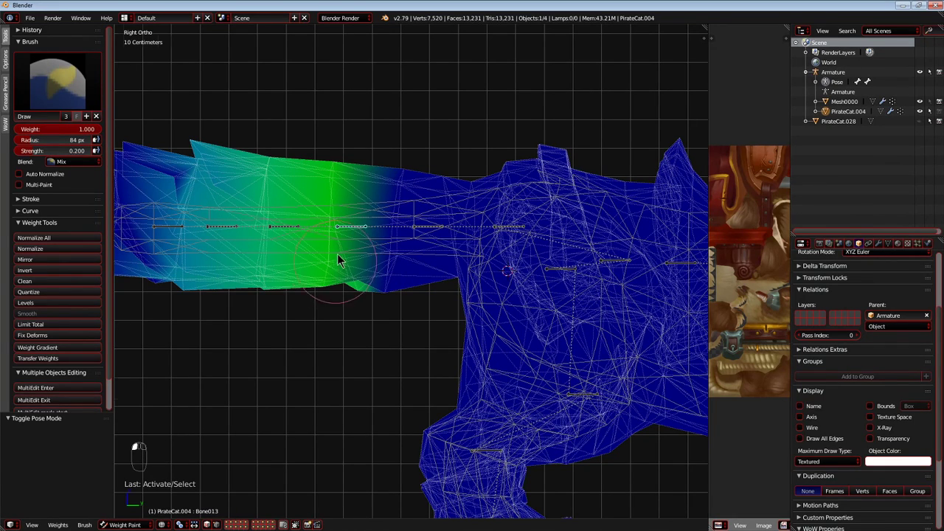
scroll(337, 254, "up", 1)
right_click(342, 218)
key("g")
right_click(351, 215)
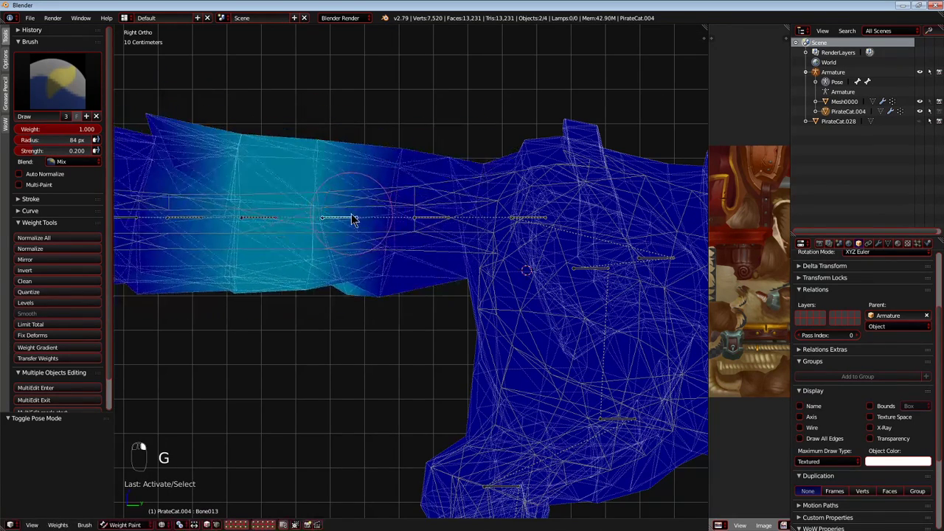
Select Bone020 and paint its influence onto the tail section nearer the rump with weight 1.000 and strength 0.200, testing the bone's deformation.
right_click(256, 222)
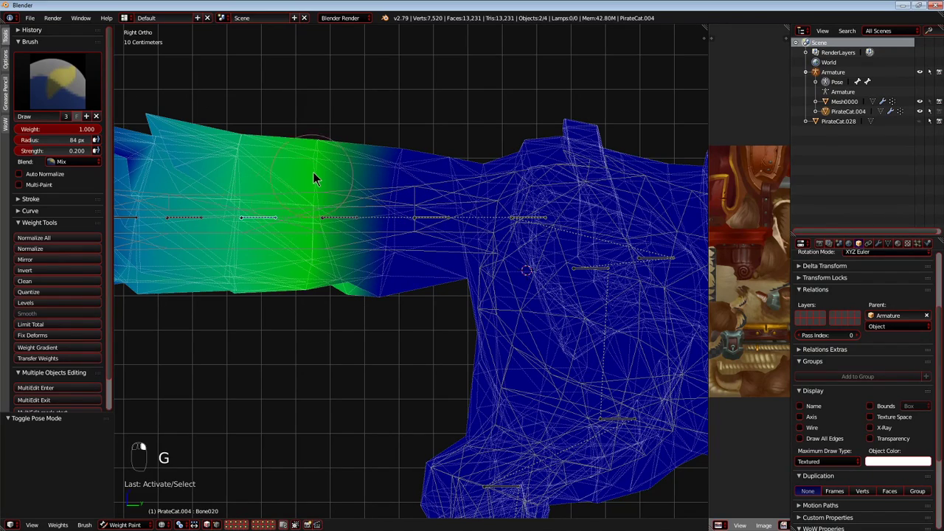
key("g")
right_click(322, 210)
middle_click_drag(322, 210, 339, 216, "shift")
left_click_drag(407, 200, 399, 306)
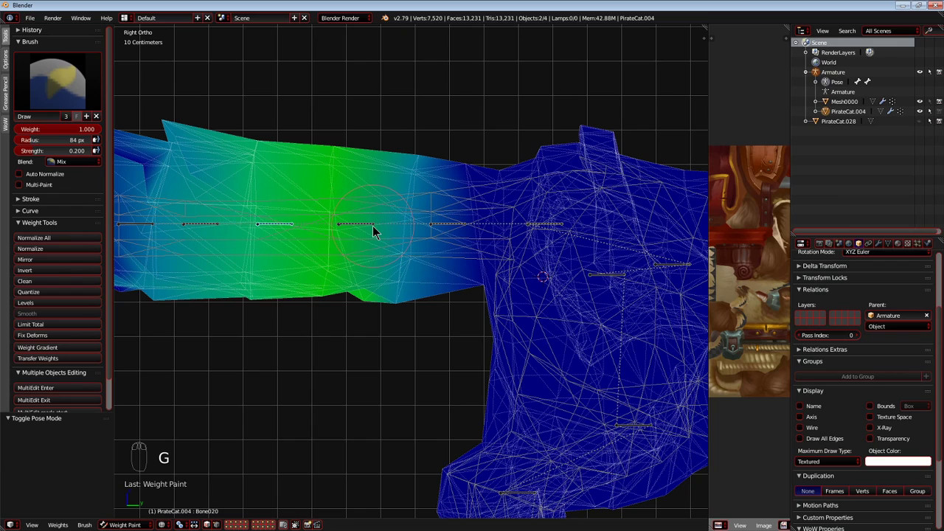
middle_click_drag(373, 227, 401, 230, "shift")
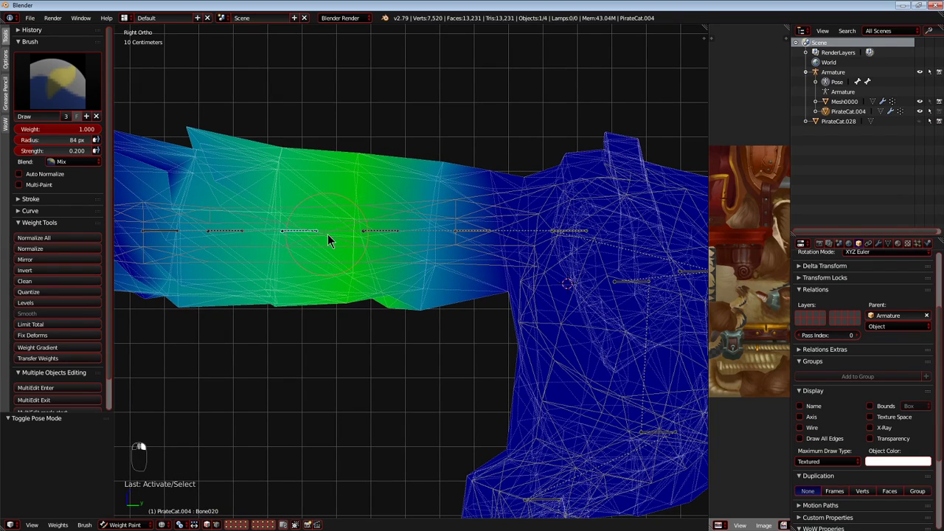
key("r")
right_click(335, 186)
middle_click_drag(332, 188, 366, 190, "shift")
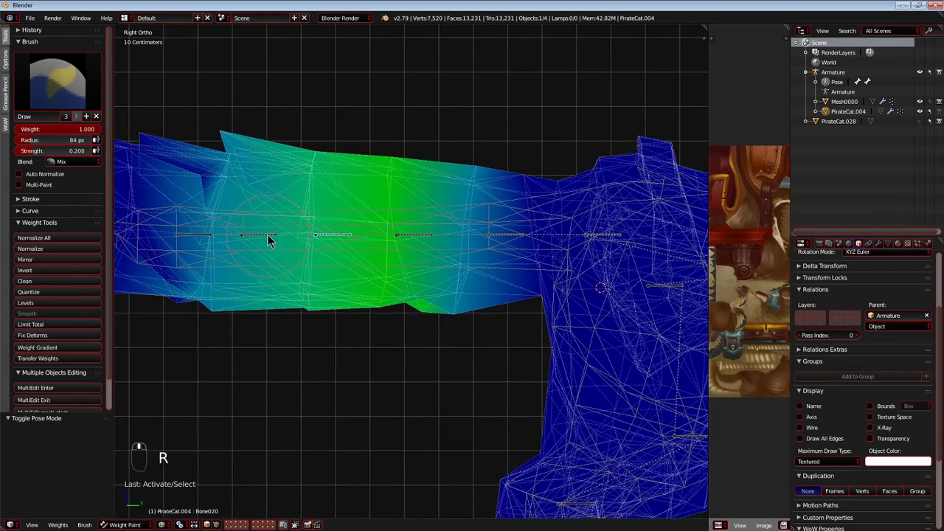
Test-rotate the outer tail bones, including Bone034 and Bone028, to check how the tail bends, cancelling each rotation.
right_click(267, 235)
scroll(347, 220, "down", 1)
key("r")
right_click(317, 224)
middle_click_drag(315, 224, 383, 228, "shift")
right_click(327, 238)
key("r")
right_click(356, 242)
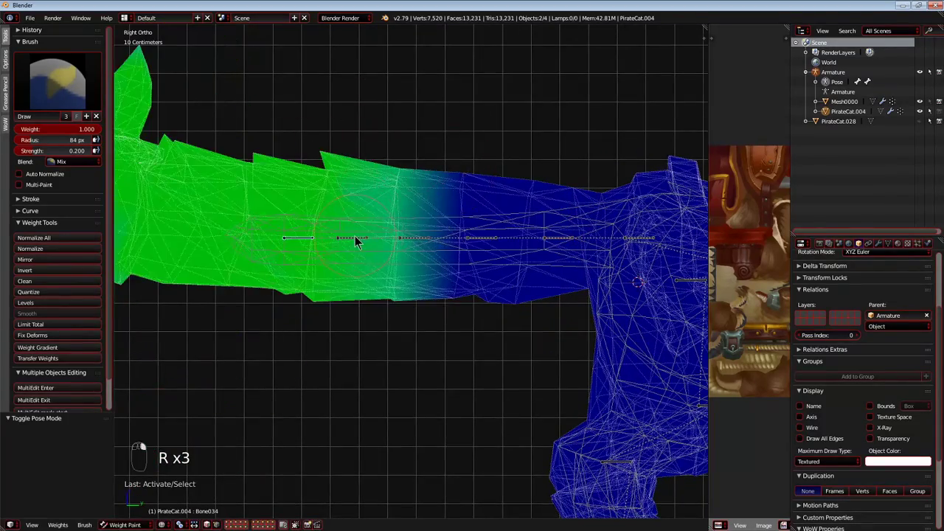
right_click(356, 242)
key("r")
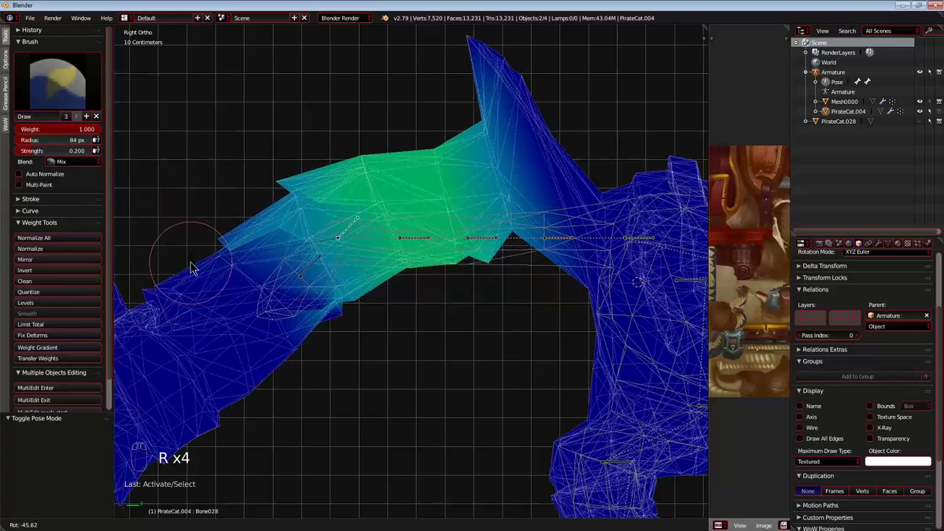
right_click(418, 221)
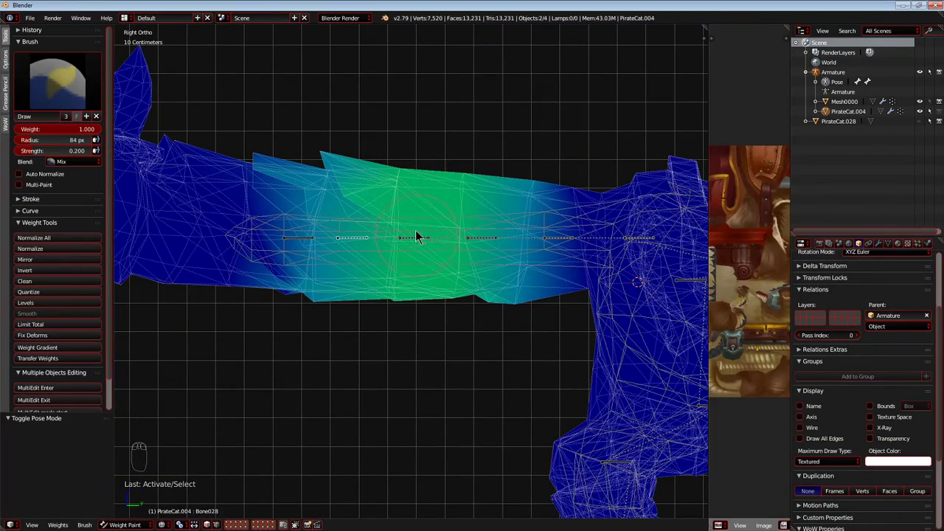
Strengthen the weights of Bone034 and Bone028 around the tail section between them, and test-rotate Bone028.
right_click(306, 244)
left_click_drag(309, 144, 338, 230)
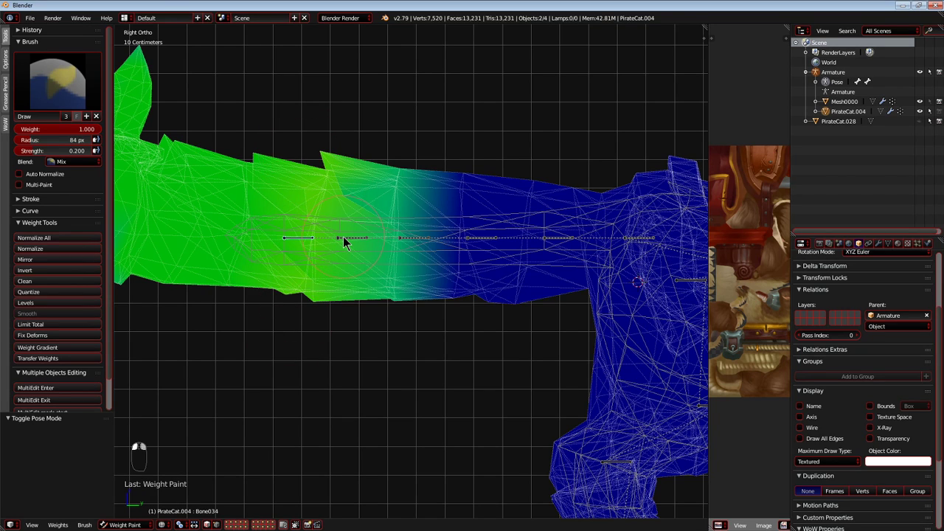
right_click(343, 243)
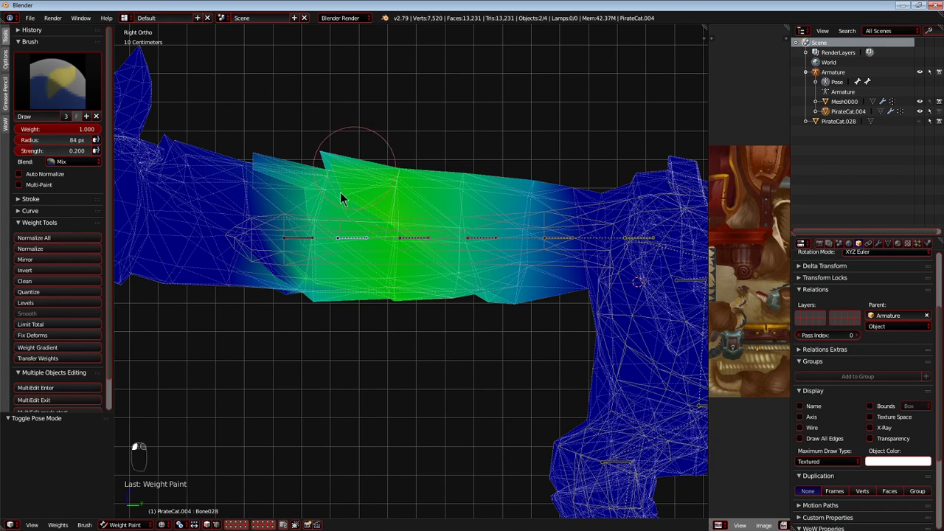
left_click_drag(309, 266, 317, 247)
key("r")
right_click(411, 219)
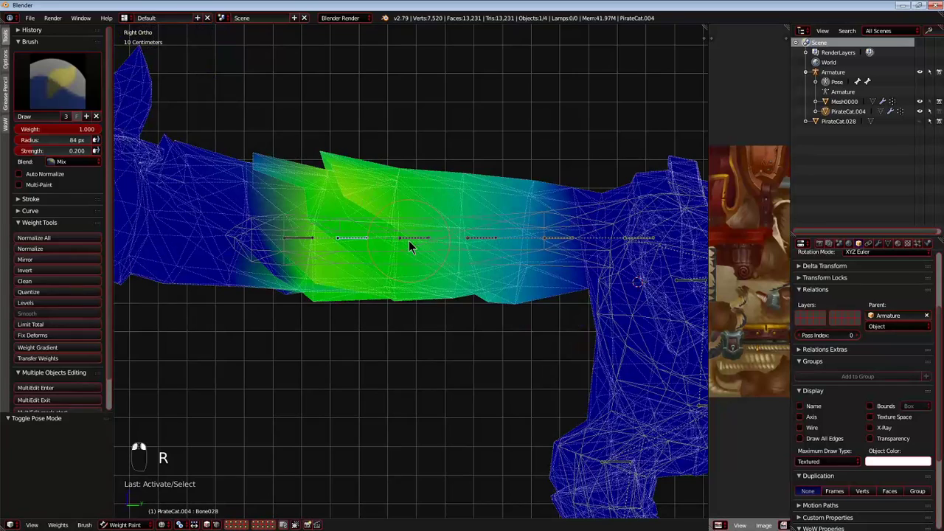
Select Bone020, paint more weight around it on the middle of the tail, and test-move the neighbouring area.
right_click(415, 240)
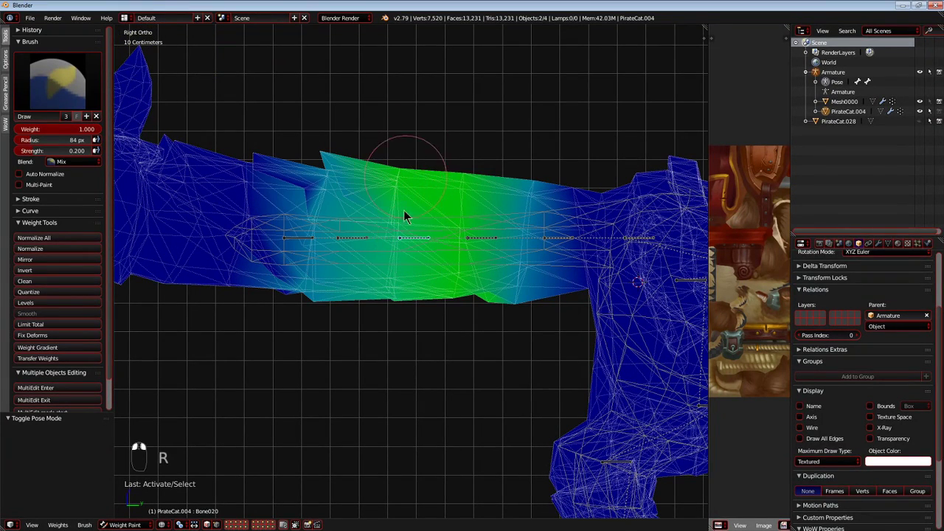
middle_click_drag(479, 234, 413, 255, "shift")
right_click(426, 241)
scroll(426, 241, "up", 1)
key("g")
right_click(423, 228)
Paint Bone013's influence across the tail from the middle section up to the rump with weight 1.000 and strength 0.200.
scroll(413, 226, "down", 3)
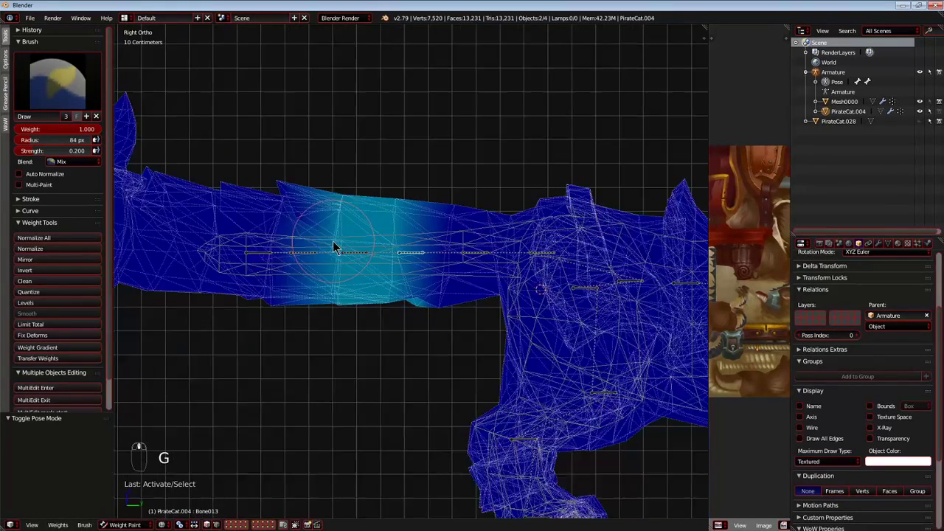
left_click_drag(343, 199, 312, 275)
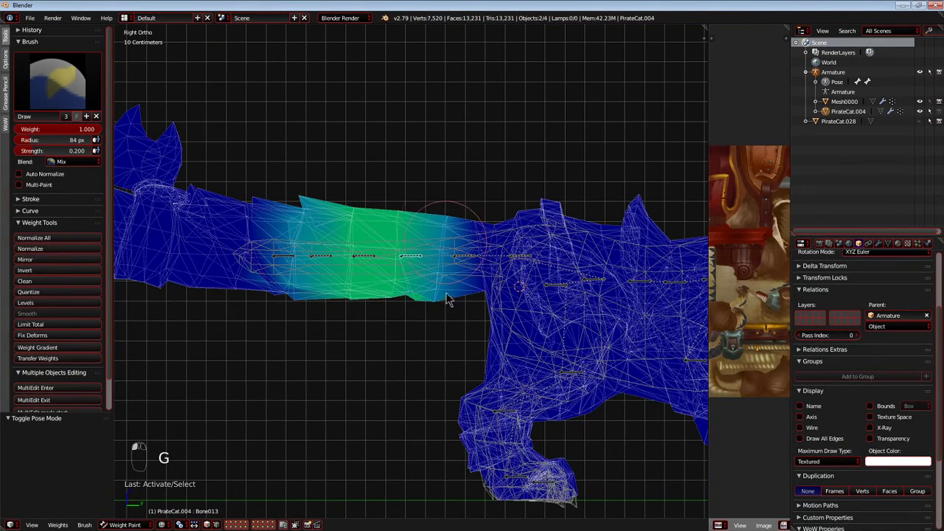
scroll(435, 256, "up", 2)
left_click_drag(479, 223, 497, 217)
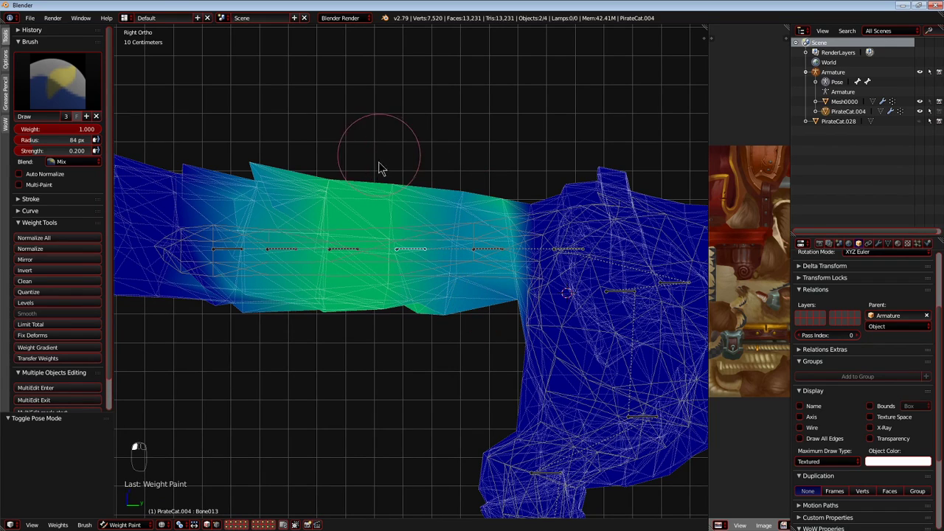
left_click_drag(396, 166, 442, 206)
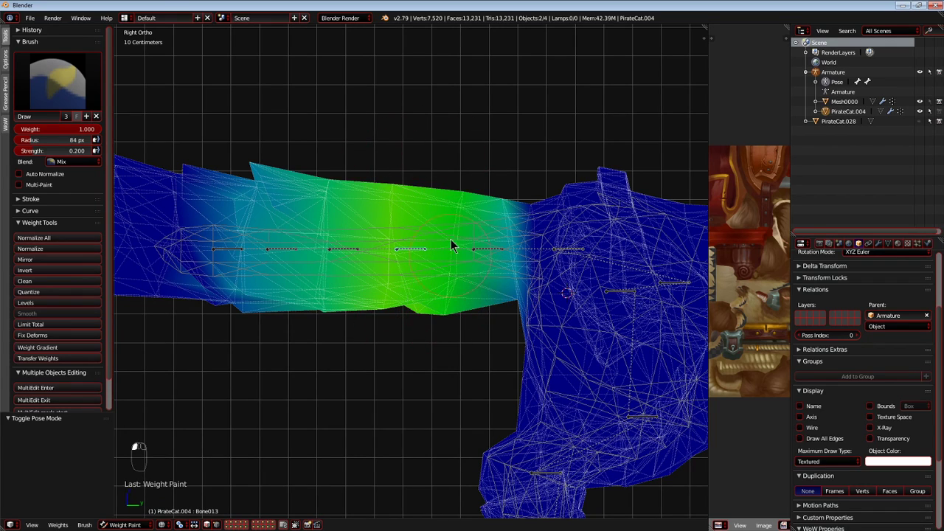
Test-rotate Bone020 and Bone013 to check the repainted tail's bending, cancelling each rotation.
right_click(345, 239)
key("r")
right_click(431, 249)
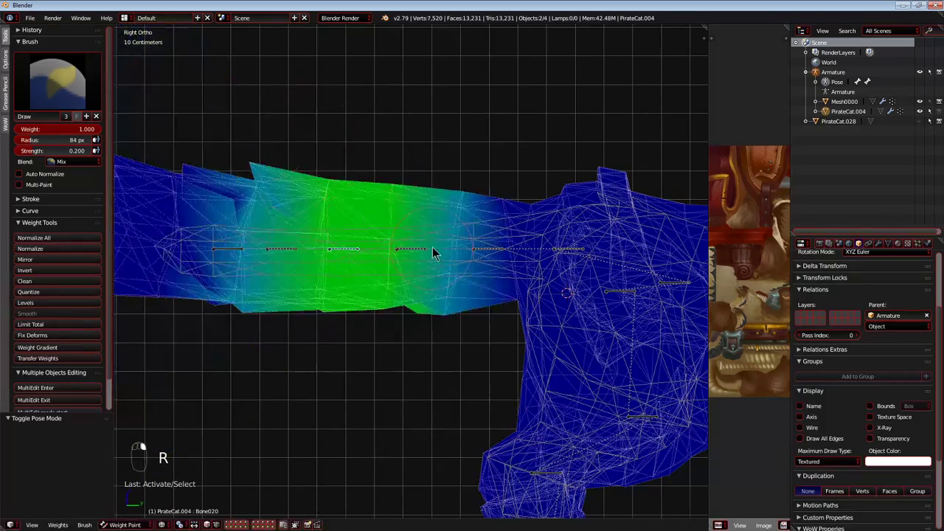
right_click(424, 250)
middle_click_drag(432, 249, 404, 248, "shift")
key("r")
right_click(420, 198)
scroll(458, 225, "up", 3)
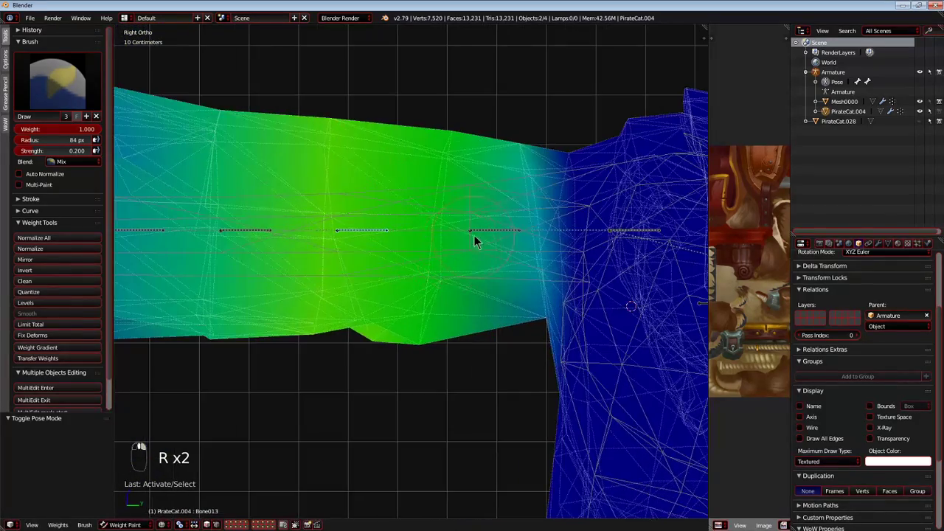
Select Bone007 near the tail base and test-rotate and test-move it, cancelling both transforms.
right_click(481, 247)
middle_click_drag(481, 252, 373, 252, "shift")
key("r")
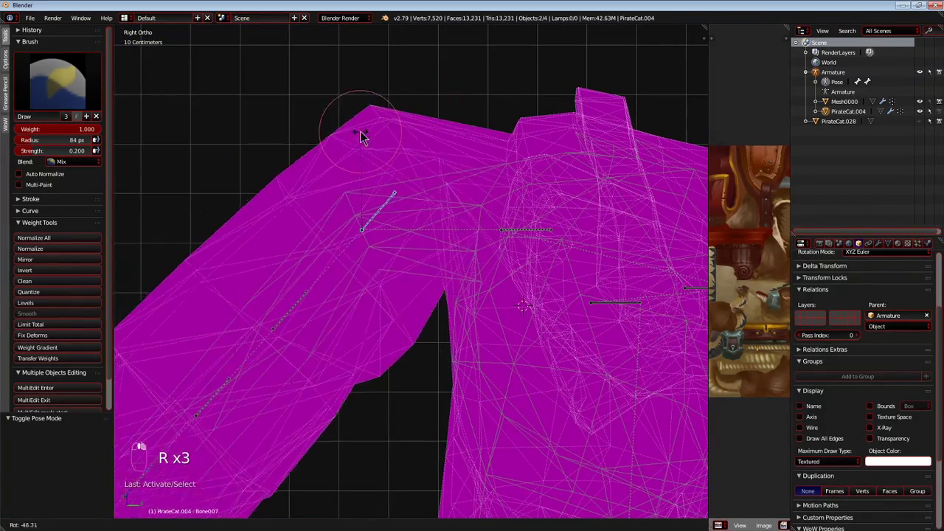
key("g")
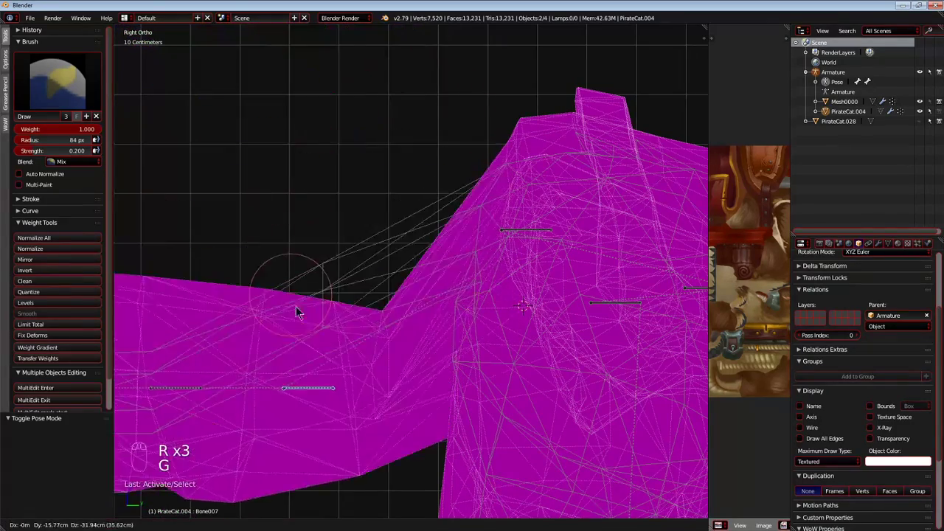
right_click(297, 54)
Paint Bone007's influence across the tail base with weight 1.000 and strength 0.200, and test-move the bone.
mouse_move(422, 143)
left_mouse_down()
mouse_move(422, 264)
mouse_move(433, 271)
mouse_move(316, 282)
mouse_move(227, 120)
left_mouse_up()
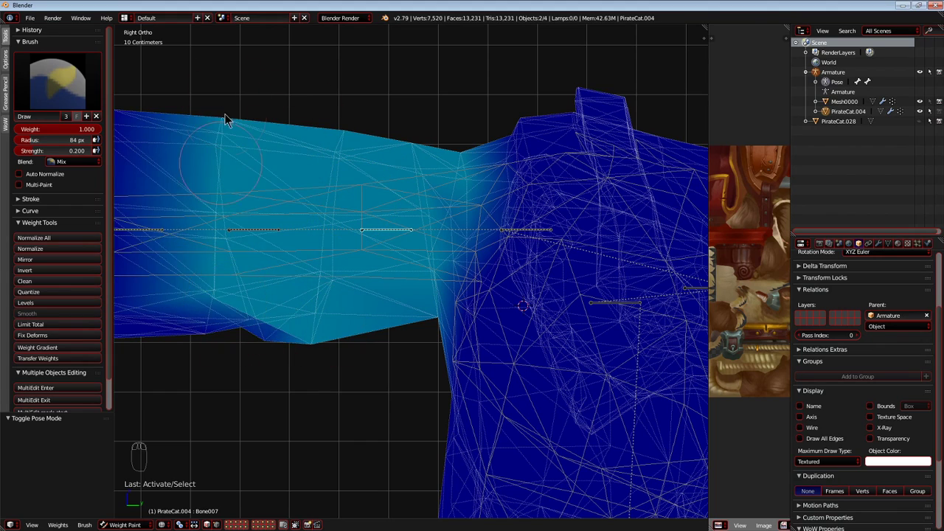
left_click_drag(324, 347, 353, 131)
left_click_drag(414, 255, 425, 145)
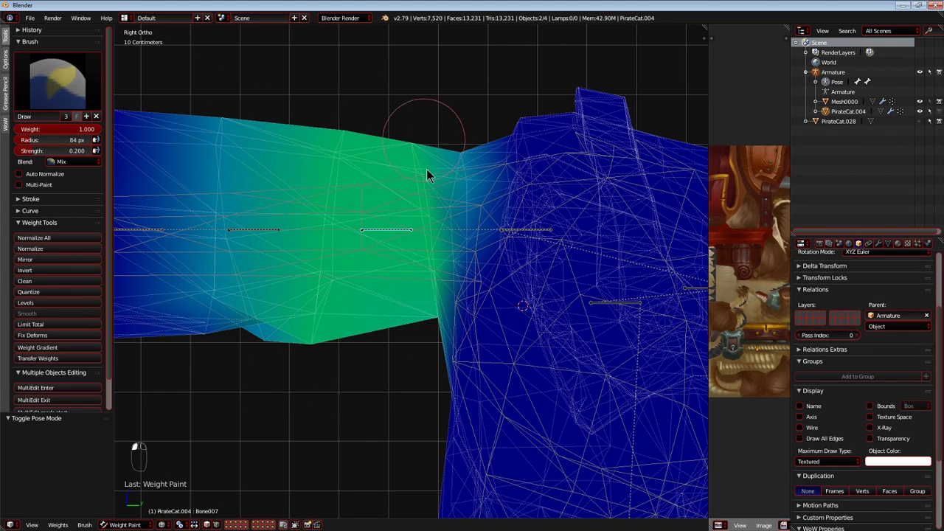
key("g")
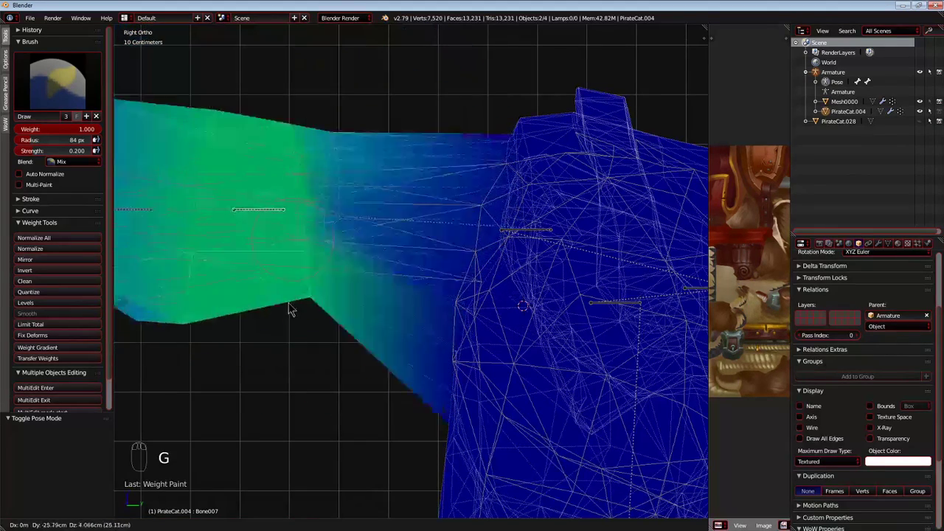
right_click(381, 260)
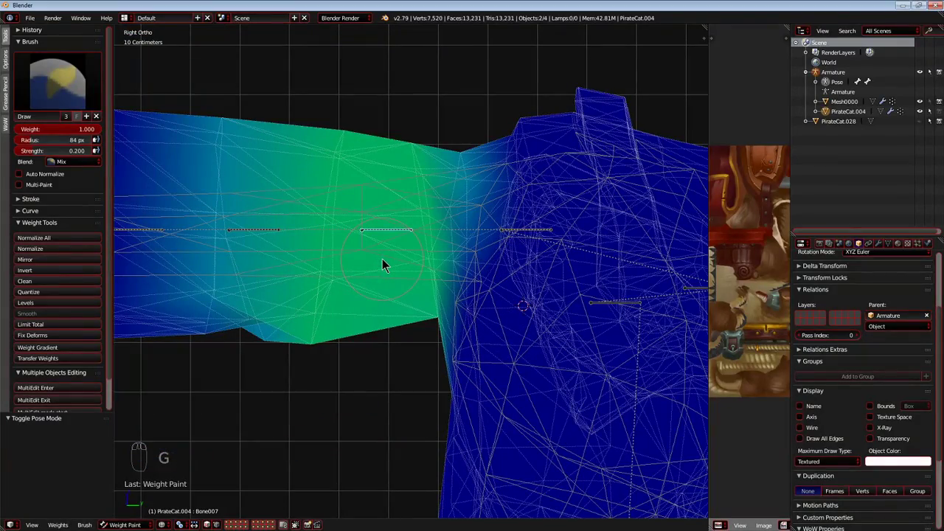
Select Bone003 where the tail meets the rump and test-move it several times, cancelling each move.
scroll(550, 383, "down", 4)
middle_click_drag(535, 357, 452, 397, "shift")
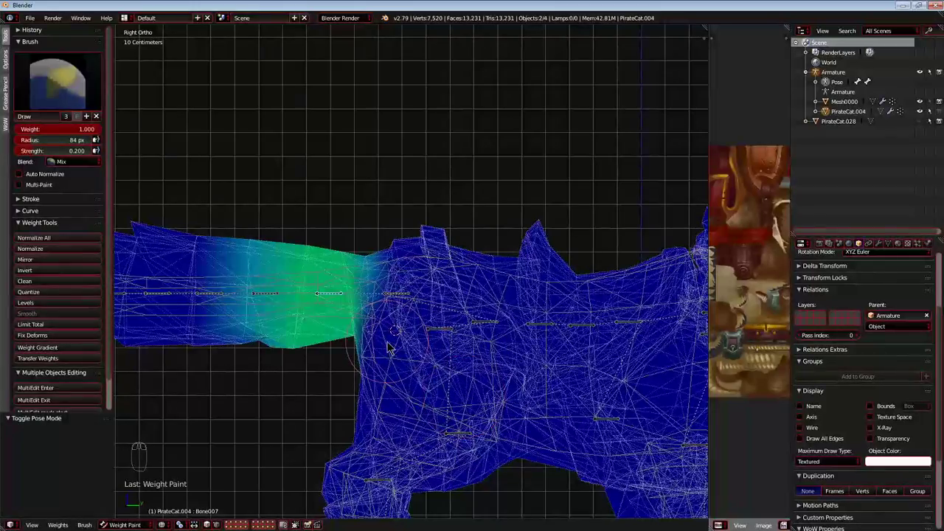
scroll(394, 345, "up", 2)
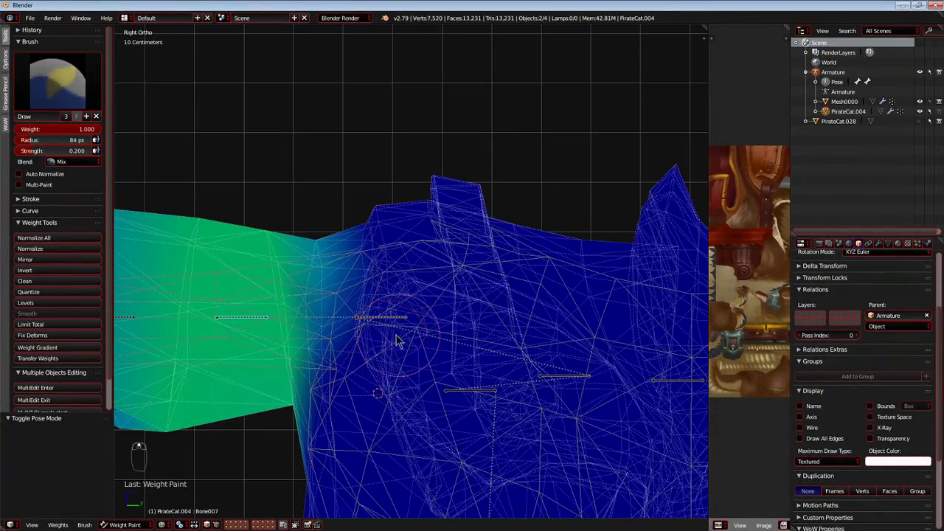
right_click(373, 323)
key("g")
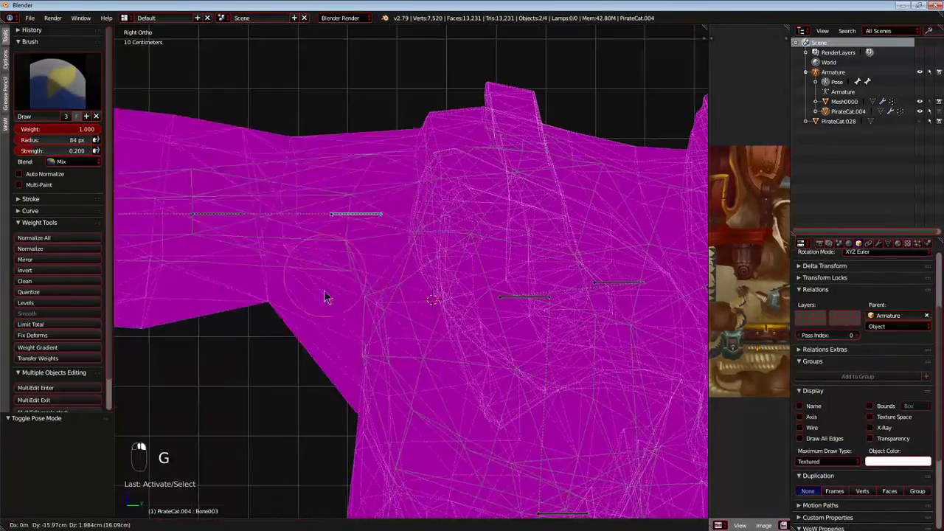
right_click(380, 290)
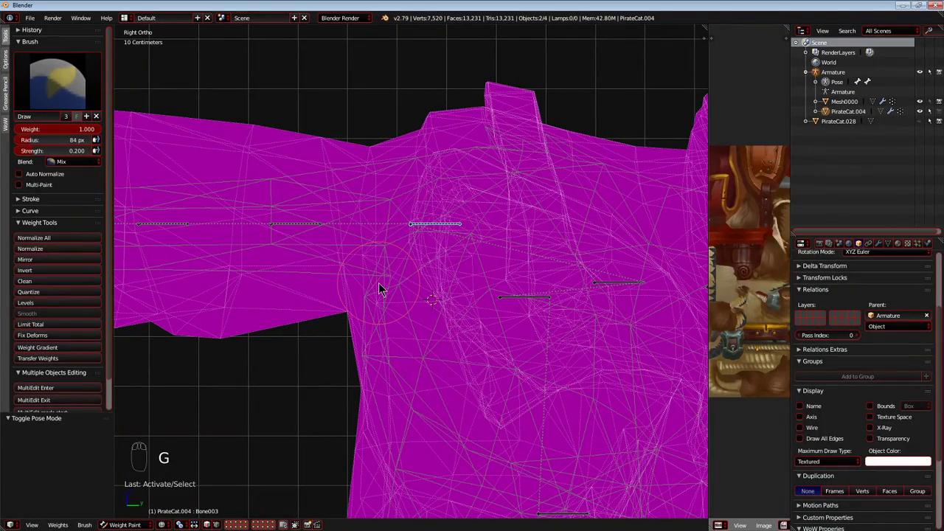
key("g")
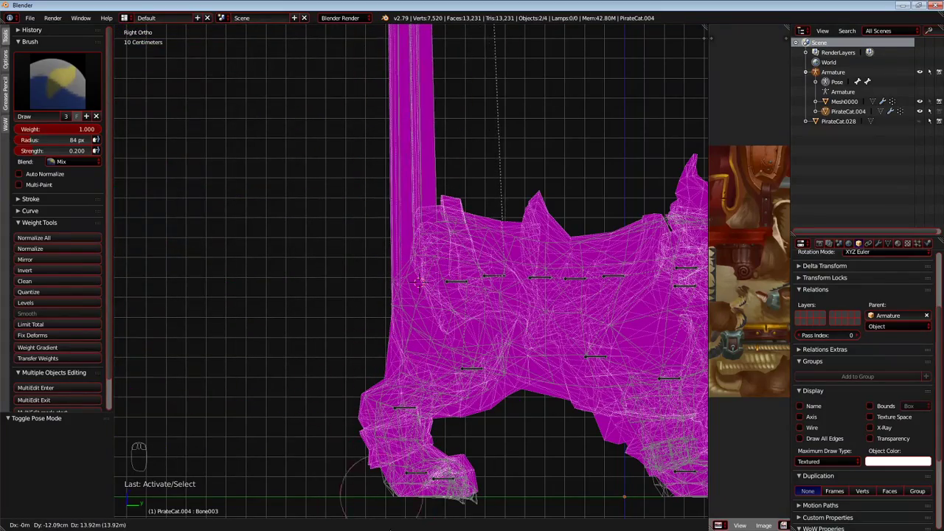
right_click(405, 111)
scroll(405, 111, "up", 7)
key("g")
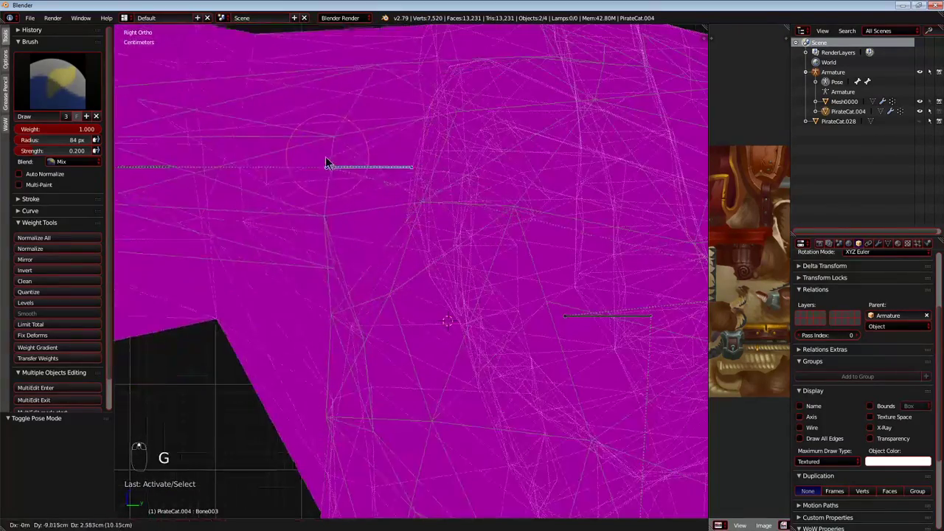
right_click(313, 194)
Paint Bone003's influence over the tail base beside the rump, undoing the last stroke and repainting toward the tail.
scroll(317, 197, "down", 3)
middle_click_drag(339, 198, 373, 212, "shift")
scroll(394, 148, "up", 2)
mouse_move(409, 107)
left_mouse_down()
mouse_move(353, 359)
mouse_move(378, 103)
mouse_move(337, 106)
mouse_move(332, 125)
left_mouse_up()
scroll(435, 81, "down", 3)
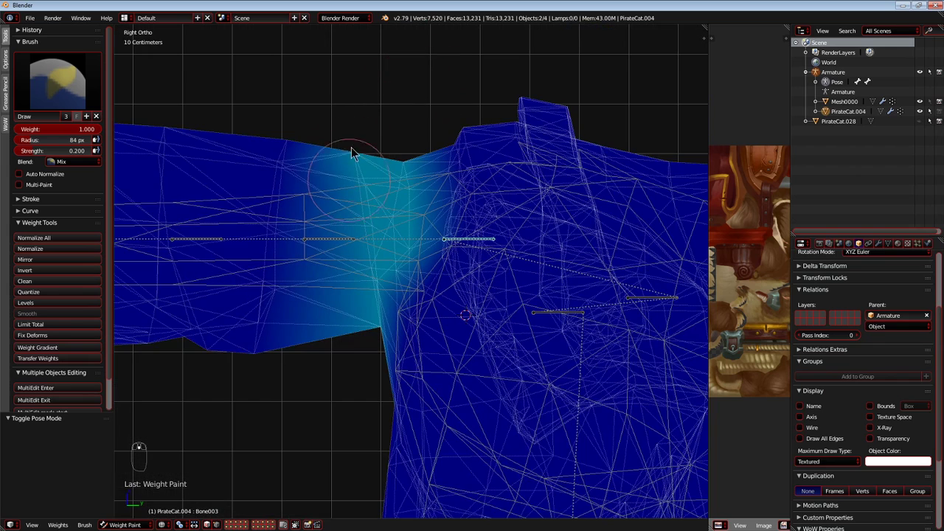
left_click_drag(354, 172, 264, 346)
left_click_drag(383, 170, 385, 256)
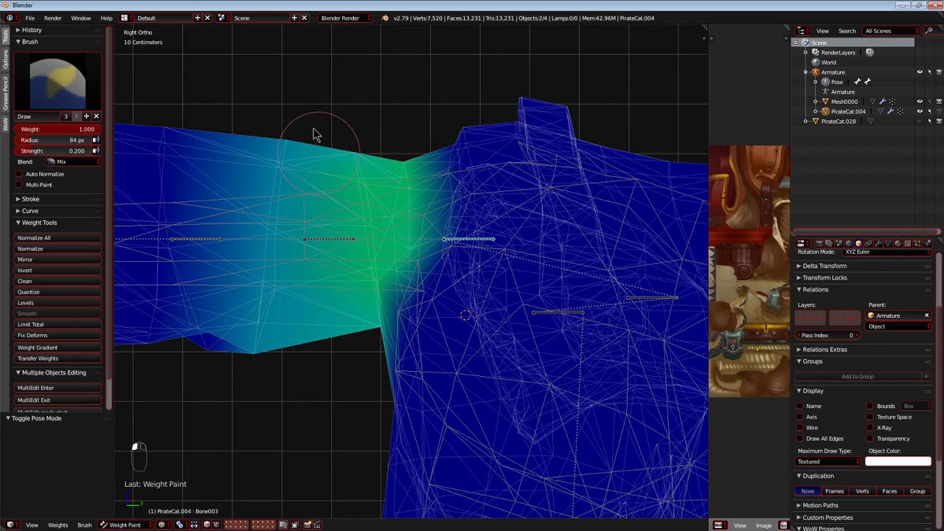
key("ctrl+z")
left_click_drag(252, 164, 236, 341)
Select Bone007, strengthen its weight at the tail base, and test-rotate Bone007 and Bone003, cancelling the rotations.
right_click(337, 250)
key("r")
right_click(372, 217)
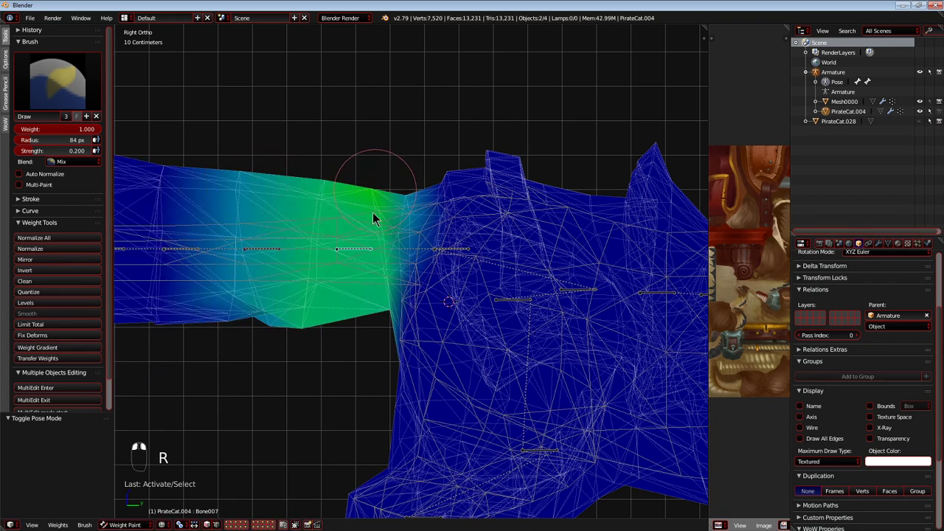
right_click(437, 250)
key("r")
right_click(272, 173)
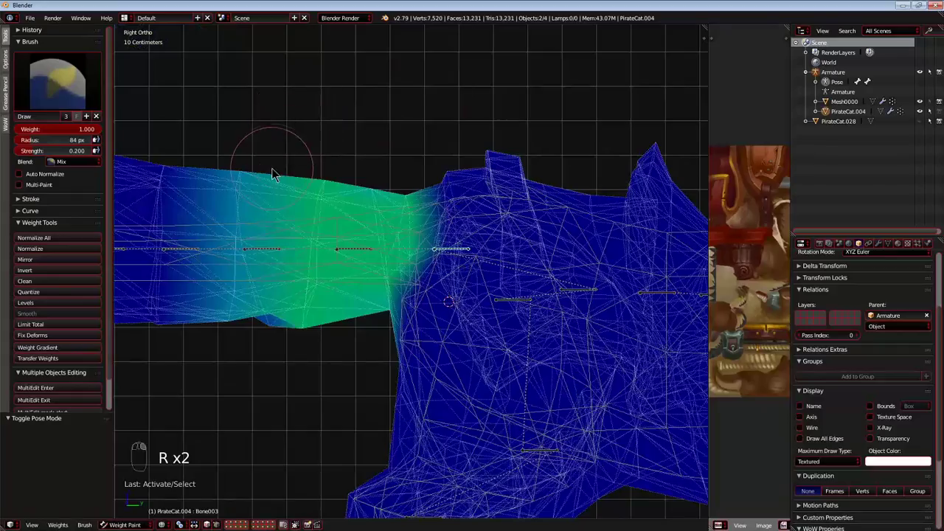
Test-rotate Bone007, Bone013 and Bone020 in turn to check the tail's bending, cancelling each rotation.
middle_click_drag(272, 169, 419, 149, "shift")
right_click(505, 227)
key("r")
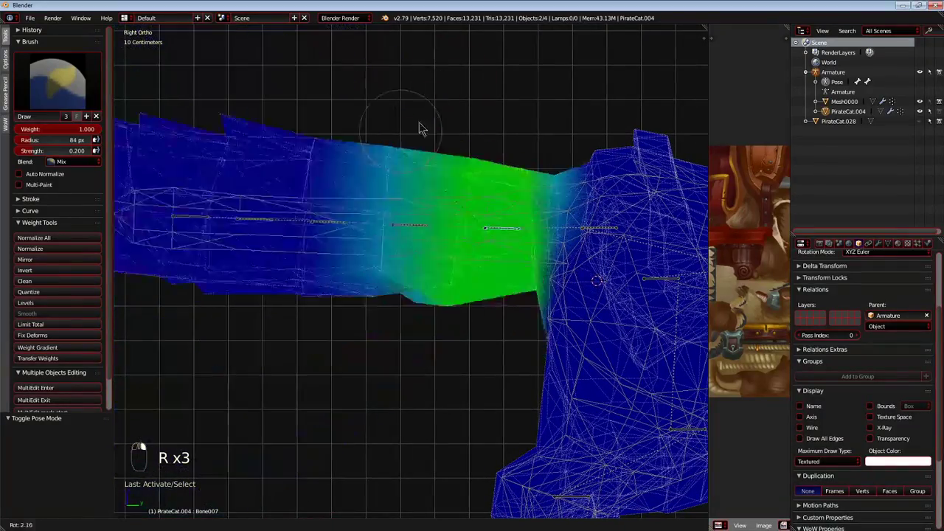
right_click(413, 214)
right_click(414, 227)
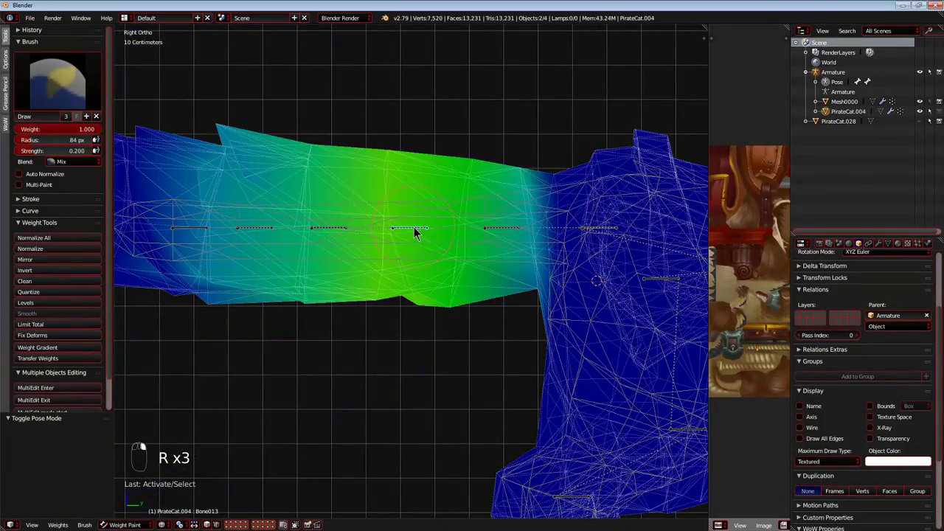
key("r")
right_click(325, 231)
key("r")
right_click(298, 283)
middle_click_drag(298, 286, 348, 339)
key("r")
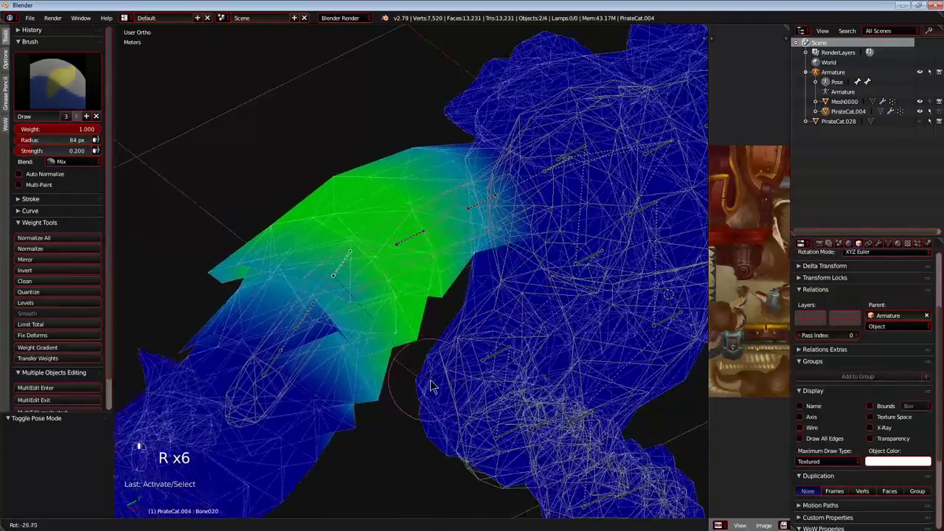
right_click(298, 258)
Select Bone003 at the rump from the right-side view and test-move it along the Y axis.
key("ctrl+KP_1")
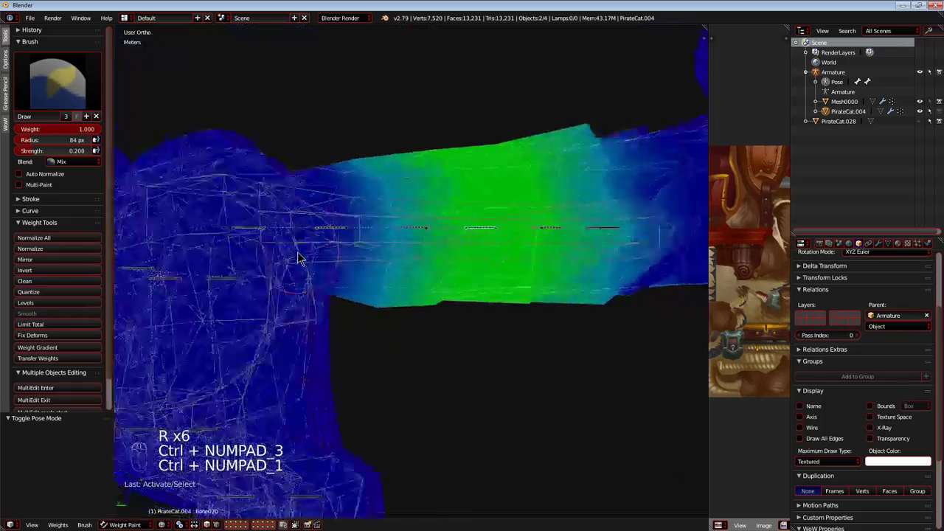
key("KP_3")
scroll(334, 206, "down", 4)
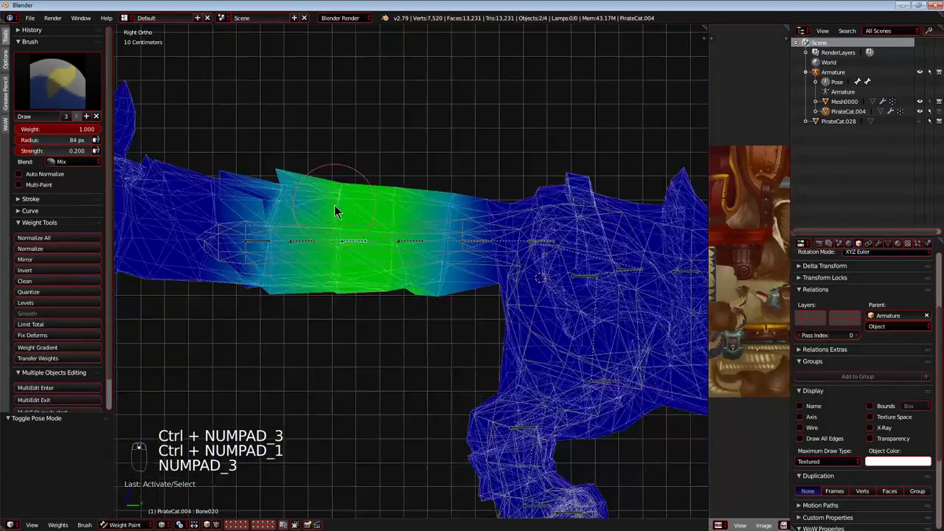
scroll(427, 235, "up", 6)
middle_click_drag(658, 229, 415, 221, "shift")
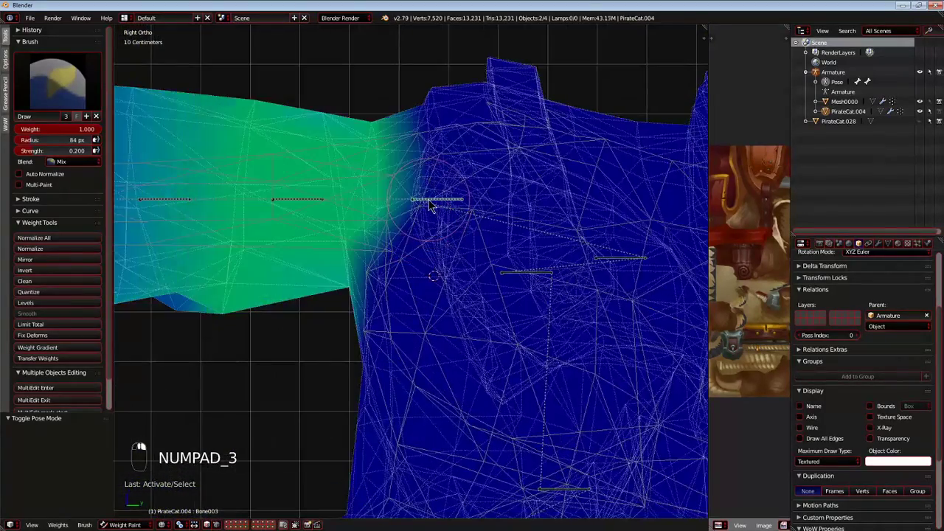
key("g")
key("y")
middle_click_drag(477, 273, 427, 250, "shift")
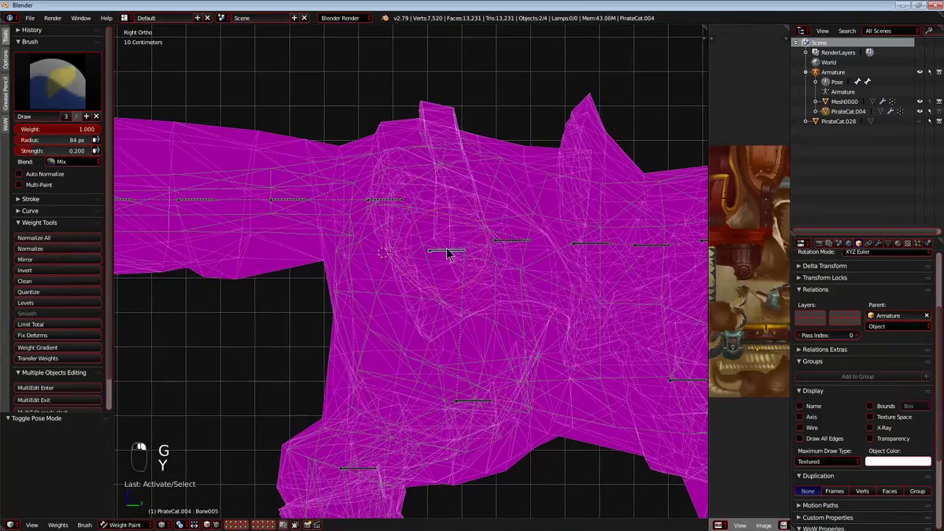
Test-move Bone005 and Bone001 in the hips to check the rump's deformation, cancelling each move.
right_click(446, 250)
key("g")
right_click(466, 282)
middle_click_drag(468, 290, 378, 290, "shift")
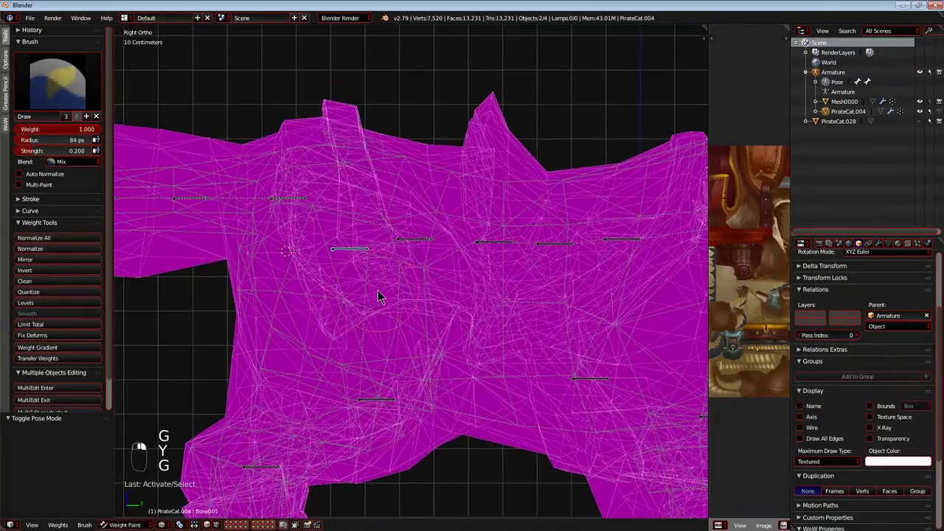
right_click(416, 245)
key("g")
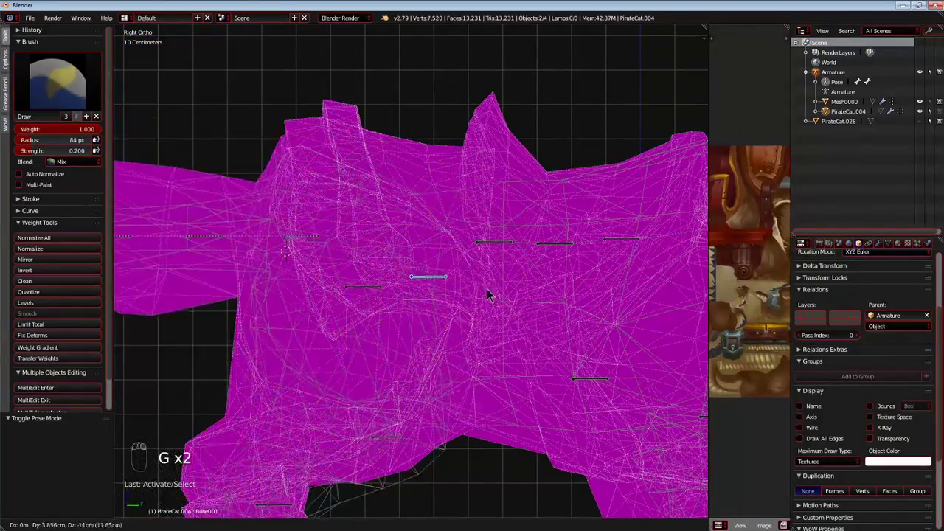
right_click(398, 302)
Compare the whole cat with the original wireframe in textured and solid shading with perspective, and return to wireframe in the right orthographic view.
middle_click_drag(376, 339, 398, 171, "shift")
scroll(445, 243, "down", 1)
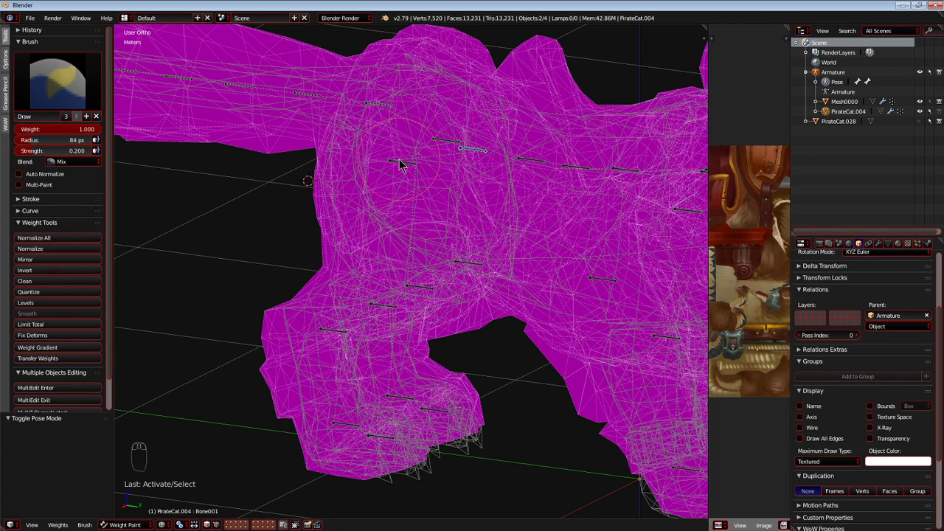
scroll(399, 164, "down", 6)
key("alt+z")
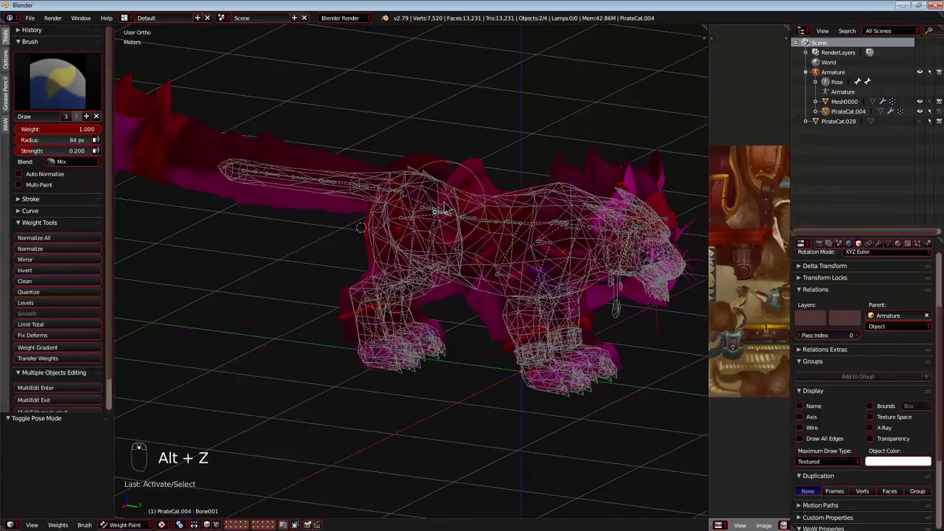
scroll(363, 228, "up", 5)
middle_click_drag(364, 222, 287, 231)
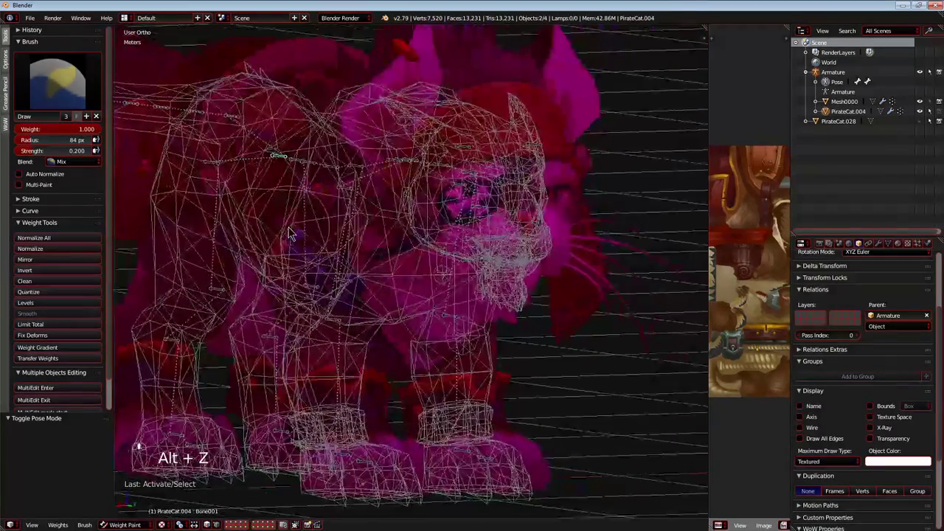
key("KP_5")
scroll(286, 231, "down", 3)
scroll(288, 236, "down", 5)
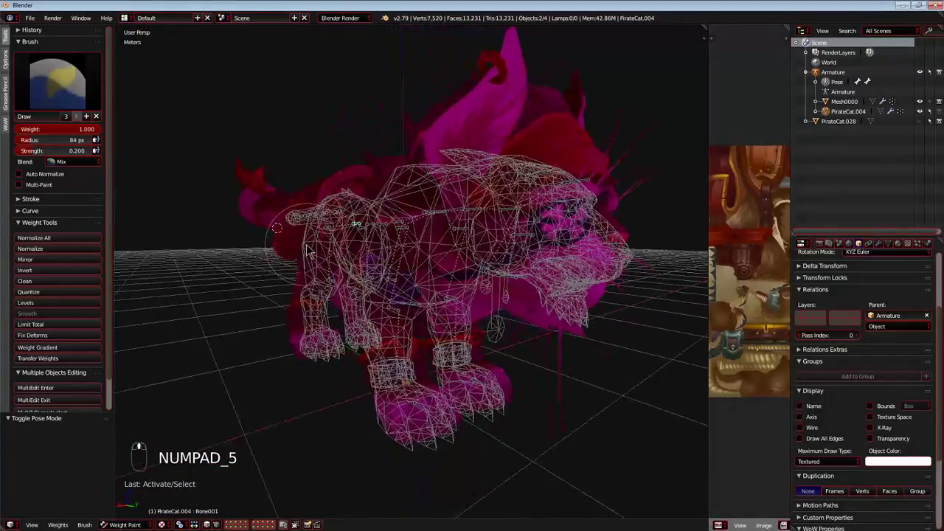
key("alt+z")
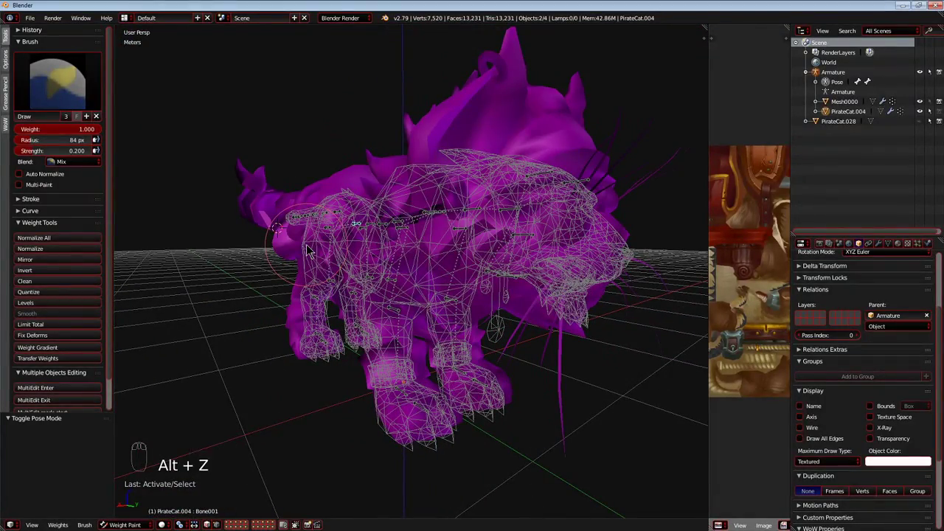
key("z")
key("KP_5")
key("KP_5")
key("KP_5")
key("KP_5")
key("KP_1")
key("KP_3")
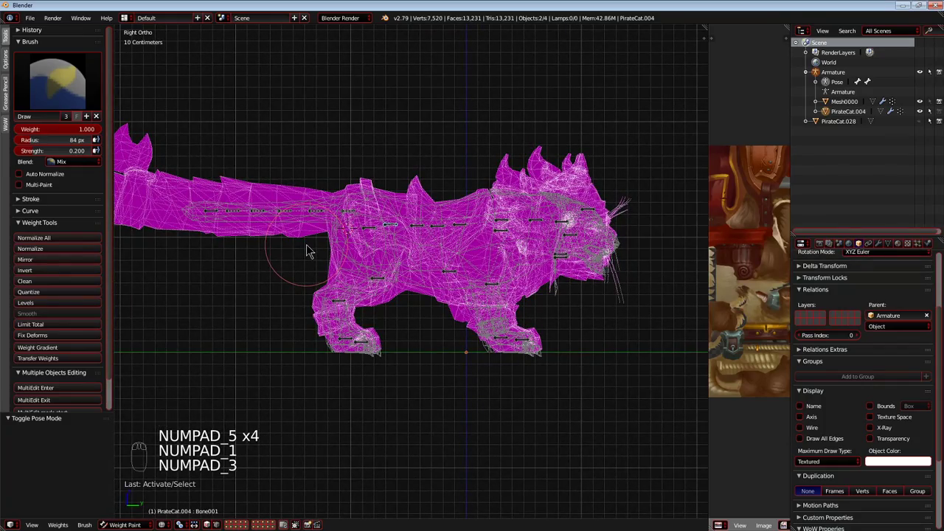
Select Bone030 in the hind paw and test-move it in perspective view, cancelling the move.
scroll(395, 289, "up", 4)
mouse_move(395, 330)
middle_mouse_down()
mouse_move(411, 366)
mouse_move(369, 388)
mouse_move(423, 320)
mouse_move(373, 337)
mouse_move(389, 318)
middle_mouse_up()
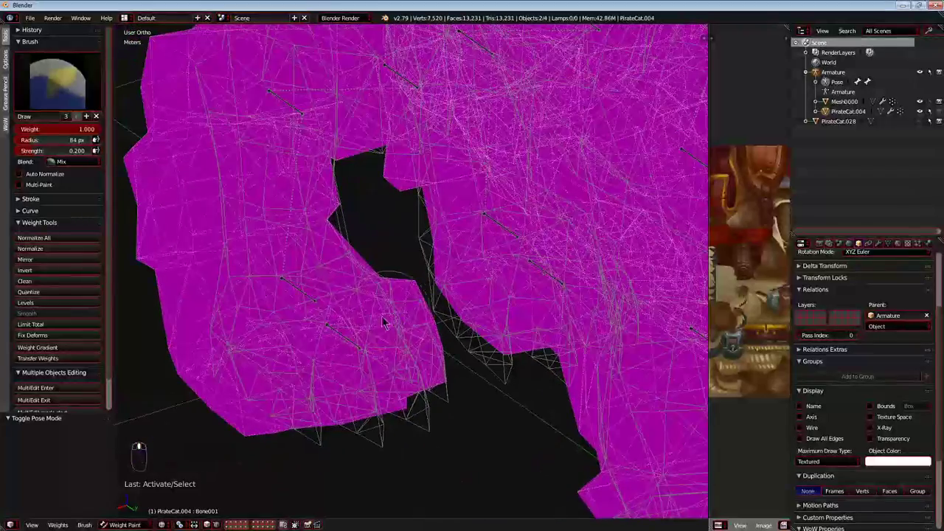
mouse_move(354, 347)
middle_mouse_down()
mouse_move(418, 308)
mouse_move(374, 315)
mouse_move(405, 320)
middle_mouse_up()
key("KP_5")
key("g")
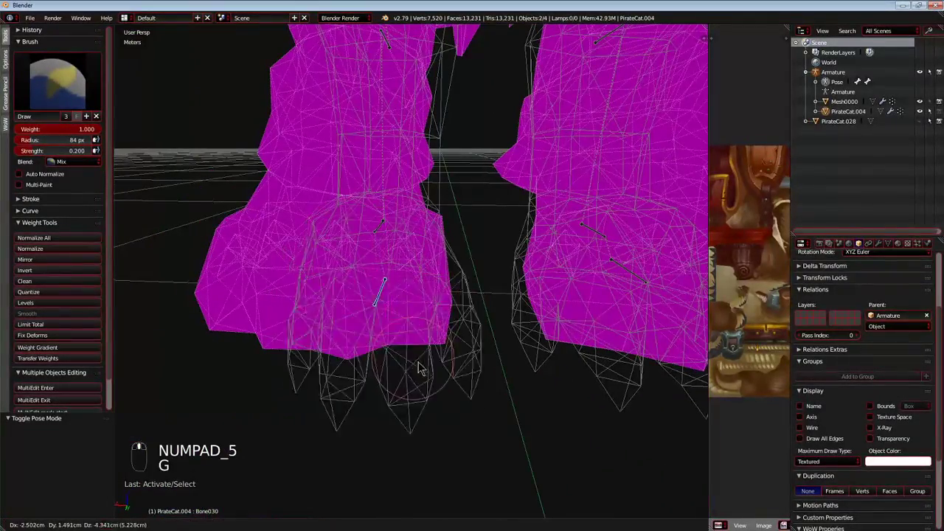
right_click(518, 302)
Recheck Bone030 with cancelled test moves and paint its influence across the hind paw's front at weight 1.000.
middle_click_drag(475, 310, 366, 306)
key("g")
right_click(361, 314)
key("g")
right_click(356, 348)
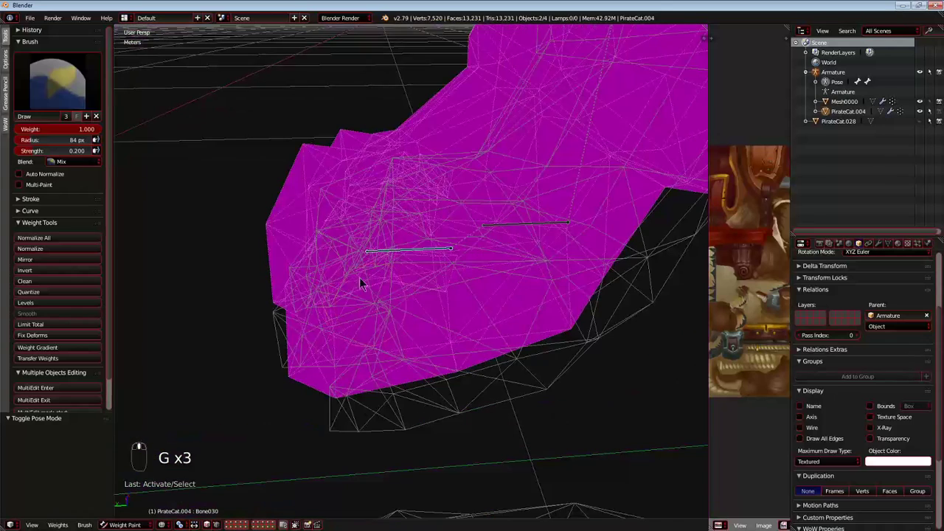
mouse_move(240, 129)
left_mouse_down()
mouse_move(317, 410)
mouse_move(362, 217)
mouse_move(396, 196)
mouse_move(390, 159)
mouse_move(453, 291)
mouse_move(409, 251)
left_mouse_up()
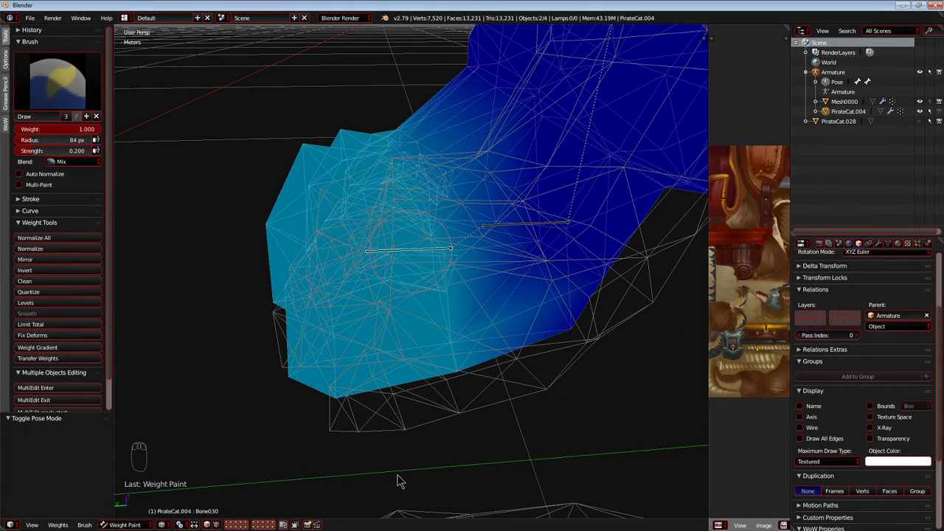
Try painting Bone030's influence at weight 1.000 across the hind paw up to the ankle, test-move the bone, and undo the strokes.
left_click_drag(373, 113, 577, 271)
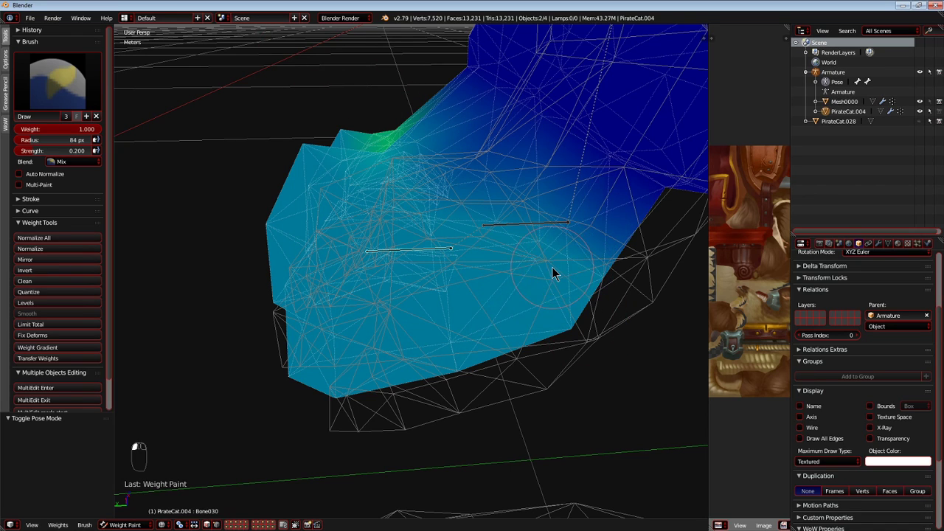
key("ctrl+z")
key("ctrl+h")
key("ctrl+z")
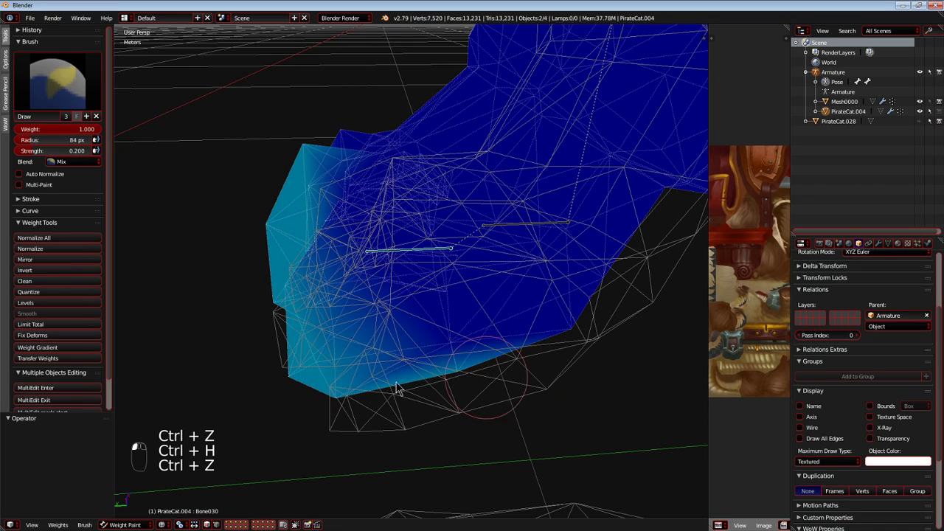
left_click_drag(425, 388, 473, 180)
left_click_drag(375, 87, 352, 139)
mouse_move(519, 140)
left_mouse_down()
mouse_move(568, 148)
mouse_move(583, 173)
left_mouse_up()
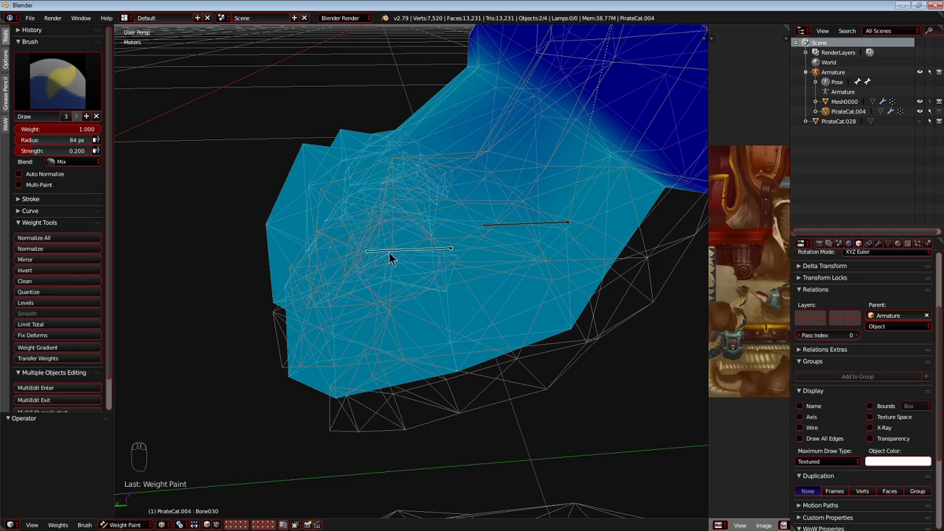
key("g")
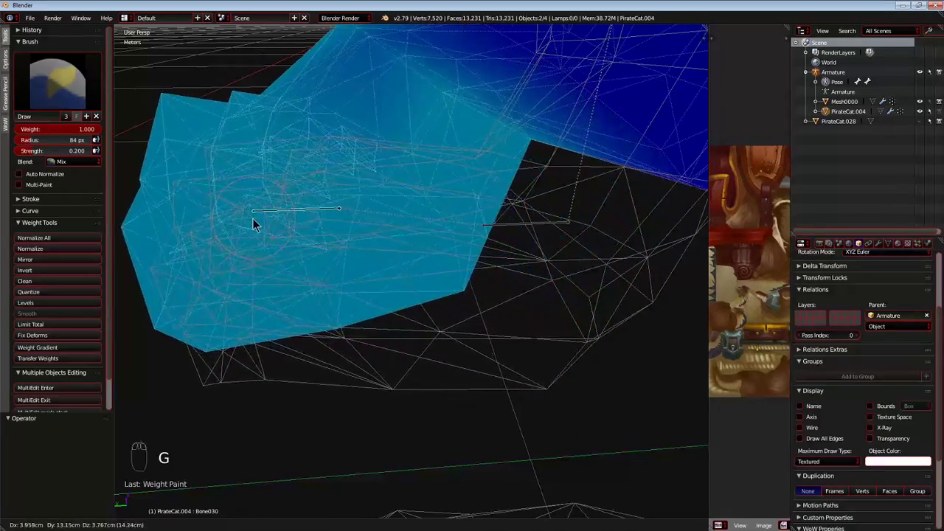
left_click(429, 238)
key("ctrl+z")
key("ctrl+z")
key("ctrl+z")
key("ctrl+z")
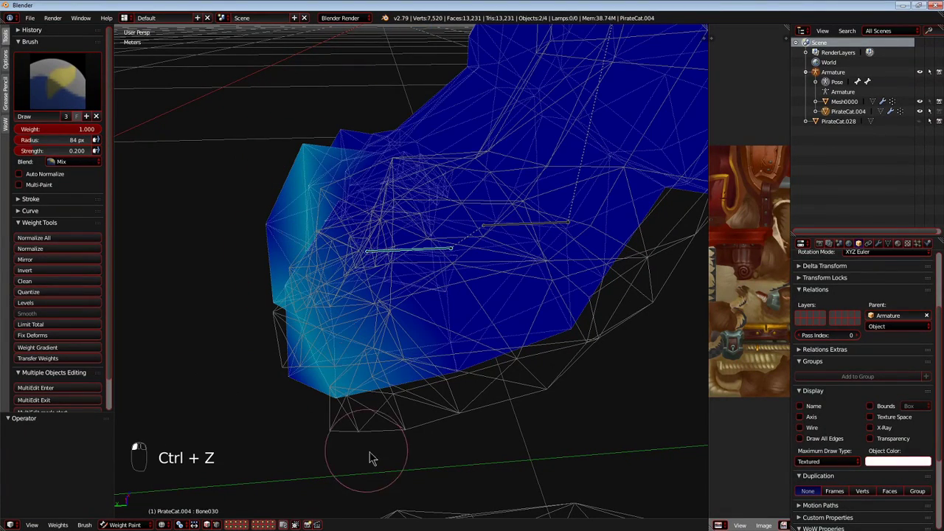
key("ctrl+z")
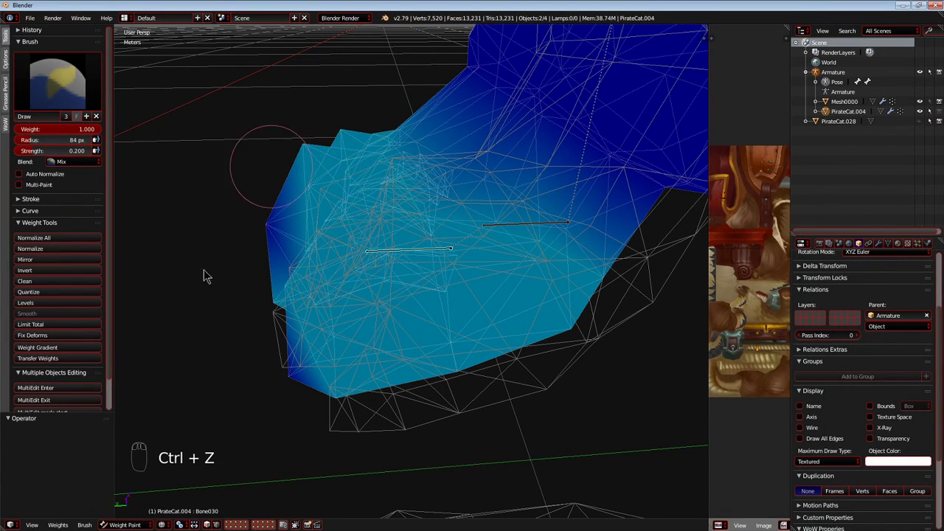
Strengthen Bone030's influence across the toes and front of the hind paw at weight 1.000, and test-move the bone.
left_click_drag(219, 403, 247, 253)
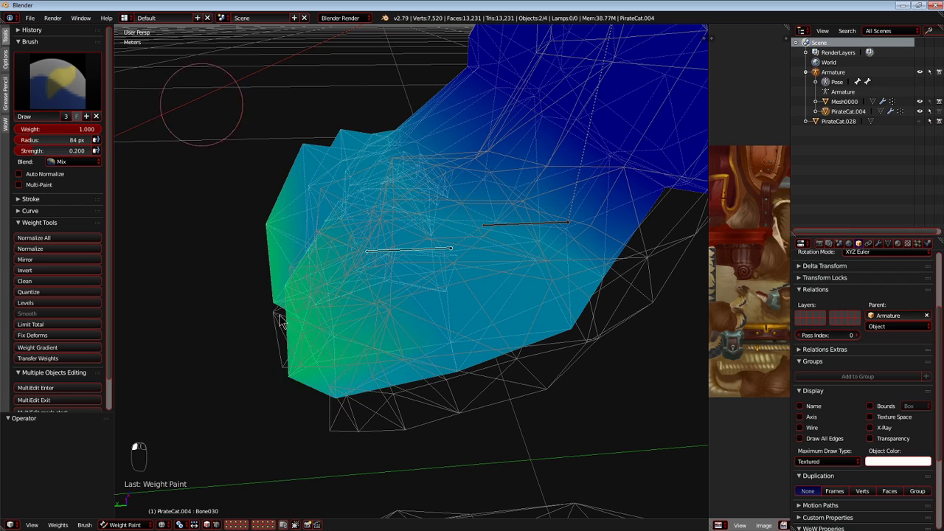
mouse_move(368, 336)
left_mouse_down()
mouse_move(375, 234)
mouse_move(479, 373)
mouse_move(369, 147)
left_mouse_up()
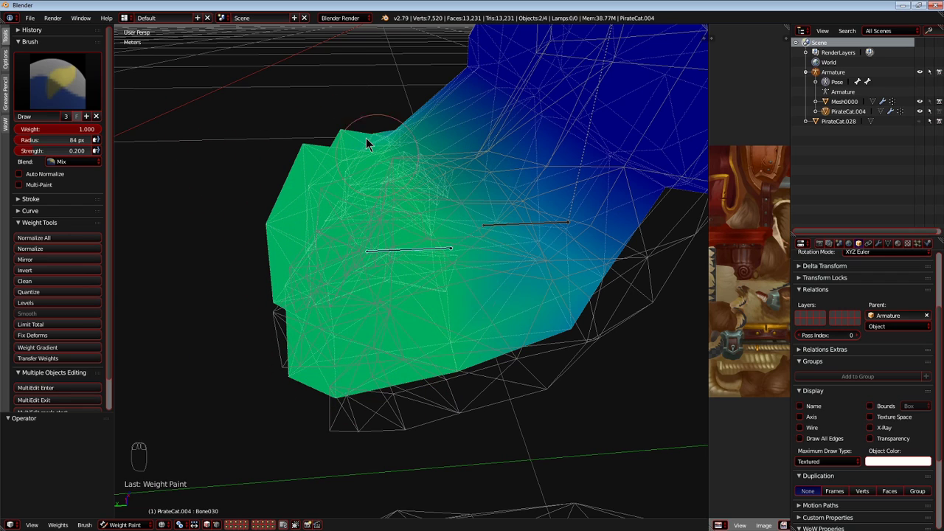
key("g")
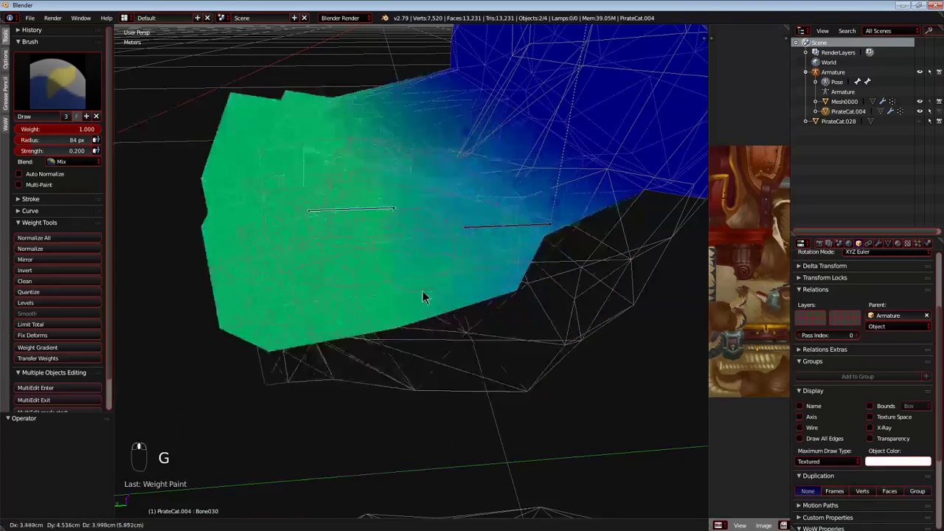
Select Bone023 at the ankle and test-move it to check the paw's deformation, cancelling each move.
right_click(499, 224)
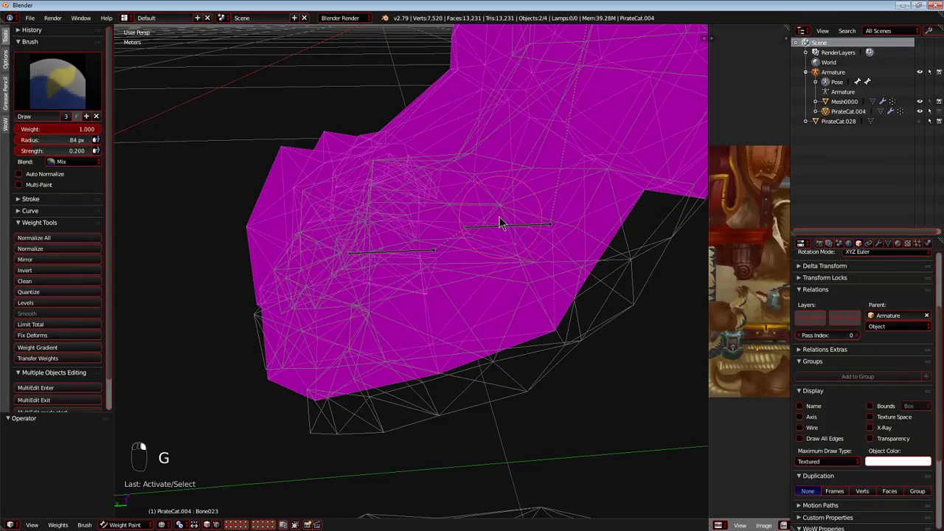
key("g")
right_click(519, 222)
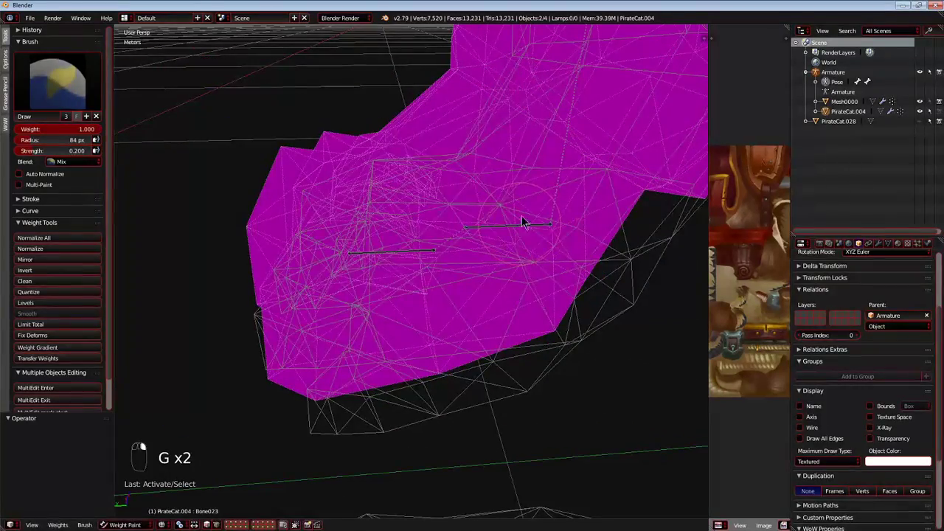
right_click(574, 241)
scroll(507, 253, "down", 3)
middle_click_drag(506, 252, 384, 252)
Reselect Bone030 and test-move it from the side and front of the paw, cancelling each move.
right_click(417, 255)
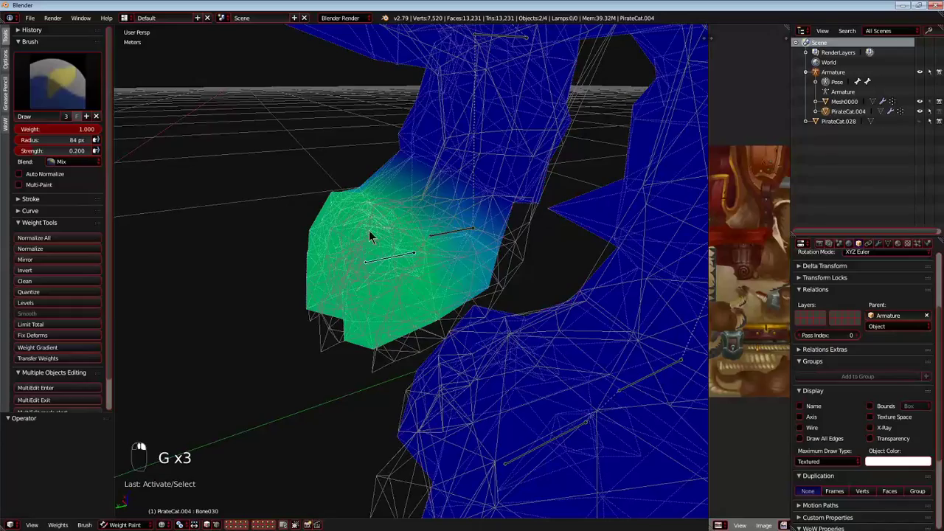
key("g")
right_click(299, 231)
scroll(319, 243, "up", 2)
middle_click_drag(322, 244, 430, 258)
key("g")
right_click(415, 223)
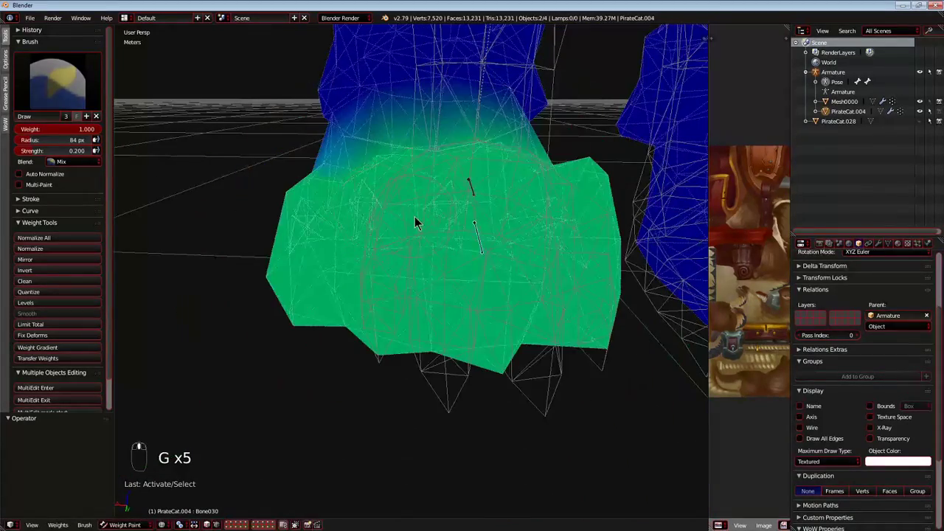
Hide Bone030 and test-move Bone023 at the back of the paw, cancelling the move.
right_click(473, 193)
middle_click_drag(459, 238, 399, 230)
key("g")
right_click(413, 270)
scroll(367, 227, "up", 4)
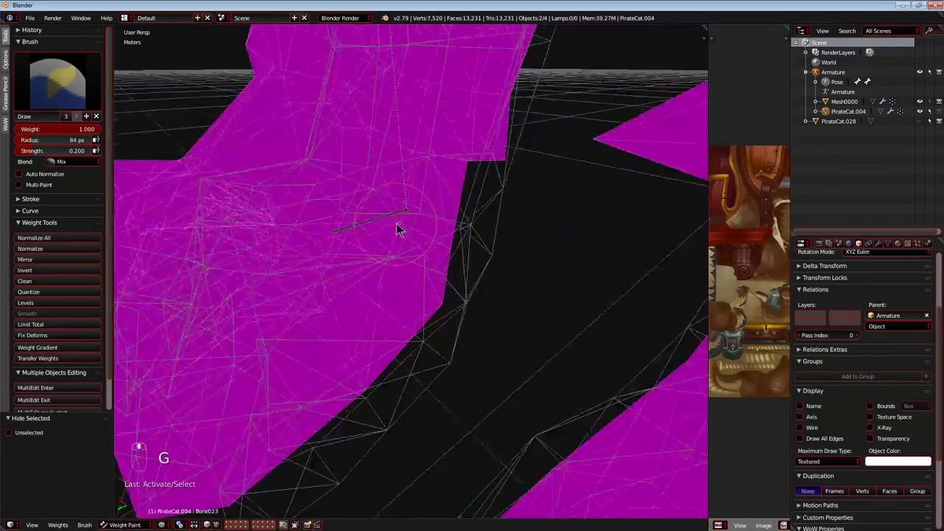
Select Bone024 at the rear of the paw and test-move it from several angles, cancelling each move.
scroll(317, 191, "down", 6)
key("g")
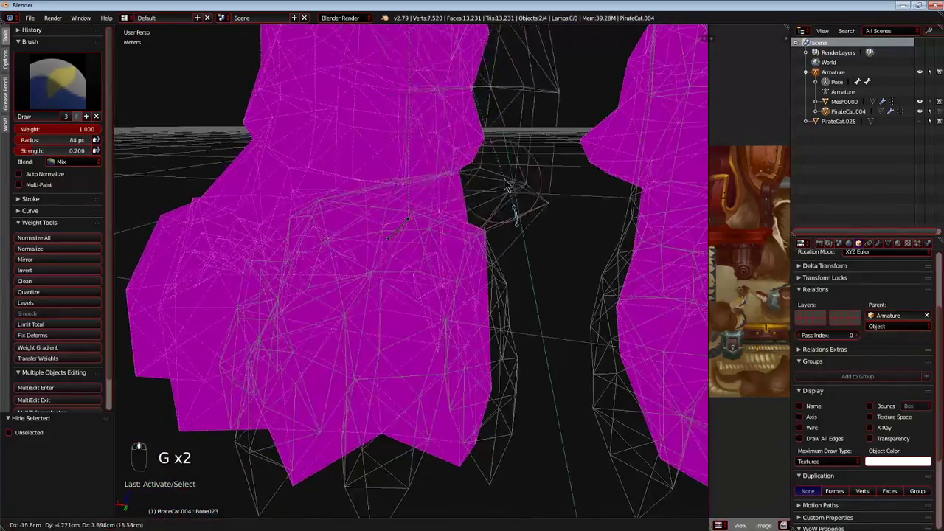
key("g")
right_click(405, 244)
middle_click_drag(406, 244, 331, 256)
key("g")
right_click(270, 270)
Paint Bone024's influence across the heel and ankle at weight 1.000 and strength 0.200.
mouse_move(268, 270)
middle_mouse_down()
mouse_move(338, 278)
mouse_move(349, 295)
mouse_move(333, 286)
middle_mouse_up()
middle_click_drag(480, 318, 499, 308)
mouse_move(494, 277)
left_mouse_down()
mouse_move(424, 271)
mouse_move(404, 337)
mouse_move(516, 290)
left_mouse_up()
left_click_drag(572, 277, 537, 211)
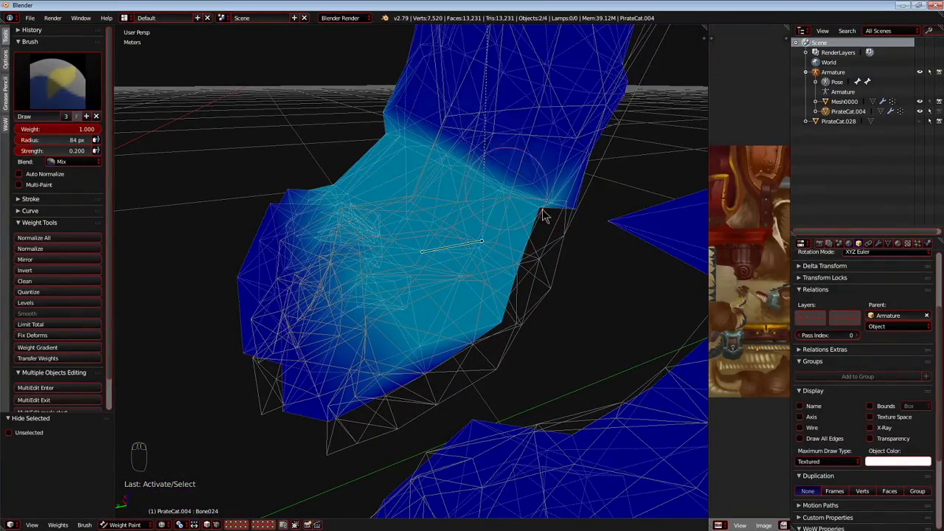
left_click_drag(555, 251, 360, 163)
mouse_move(531, 271)
left_mouse_down()
mouse_move(356, 124)
mouse_move(544, 199)
left_mouse_up()
middle_click_drag(455, 185, 470, 260)
Select Bone023 and check the ankle's deformation from several angles with cancelled test moves.
right_click(457, 257)
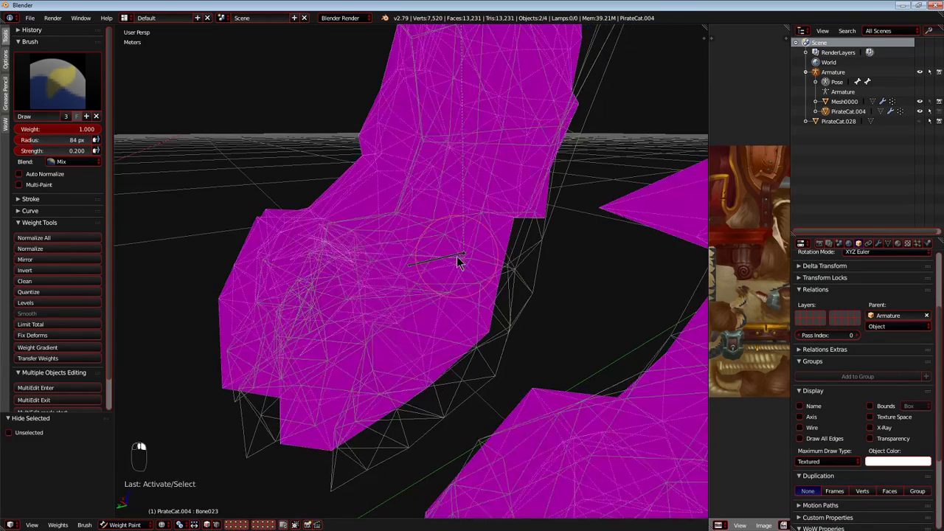
scroll(443, 269, "up", 2)
key("g")
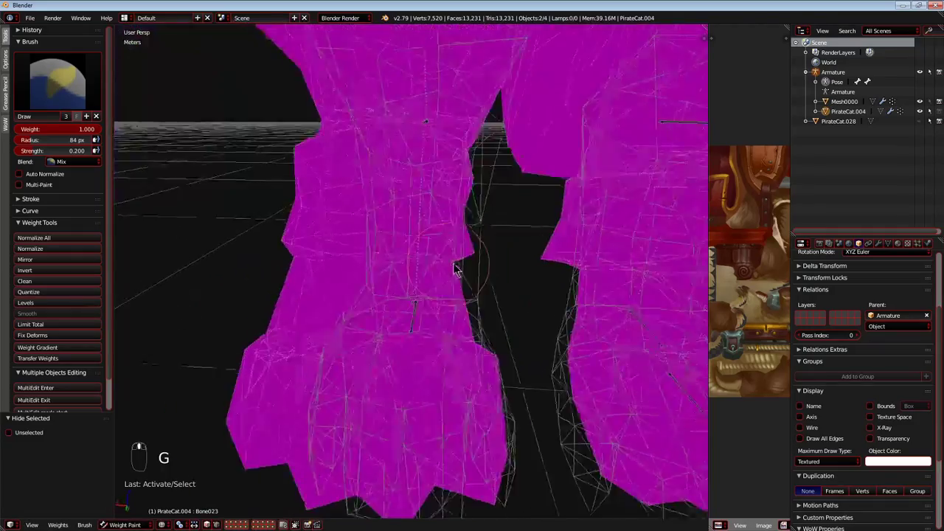
key("g")
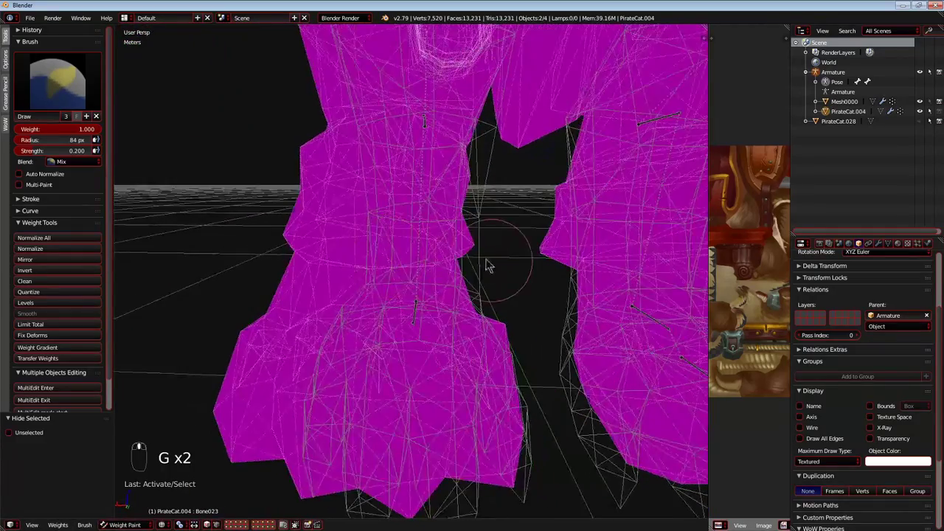
left_click_drag(491, 261, 431, 263)
mouse_move(382, 228)
left_mouse_down()
mouse_move(308, 193)
mouse_move(289, 212)
left_mouse_up()
mouse_move(276, 214)
middle_mouse_down()
mouse_move(371, 248)
mouse_move(304, 265)
mouse_move(228, 246)
mouse_move(349, 299)
mouse_move(409, 236)
mouse_move(389, 302)
mouse_move(346, 179)
middle_mouse_up()
mouse_move(418, 228)
middle_mouse_down()
mouse_move(440, 283)
mouse_move(449, 246)
mouse_move(434, 255)
mouse_move(458, 267)
mouse_move(408, 289)
mouse_move(332, 196)
mouse_move(368, 261)
mouse_move(407, 295)
middle_mouse_up()
Select Bone024 and check the heel and ankle with a cancelled test move and rotation.
right_click(417, 387)
key("g")
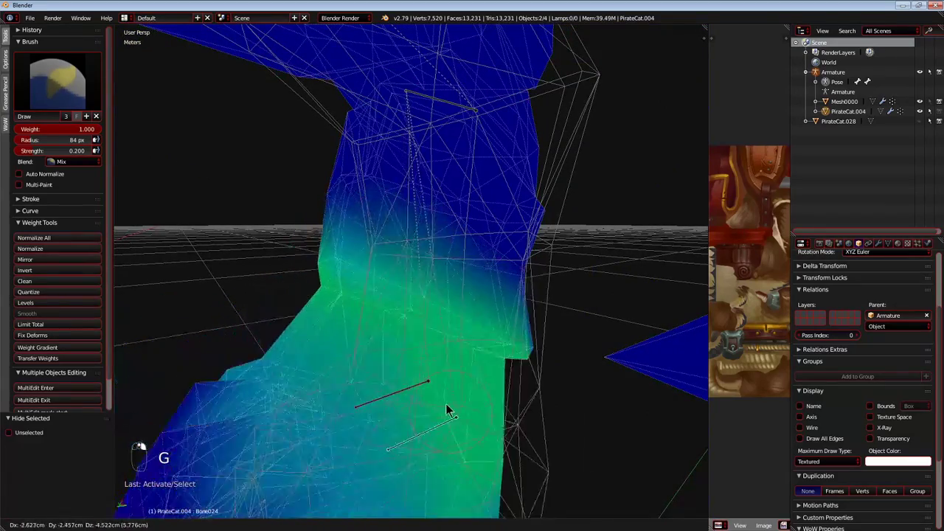
key("r")
key("r")
right_click(392, 317)
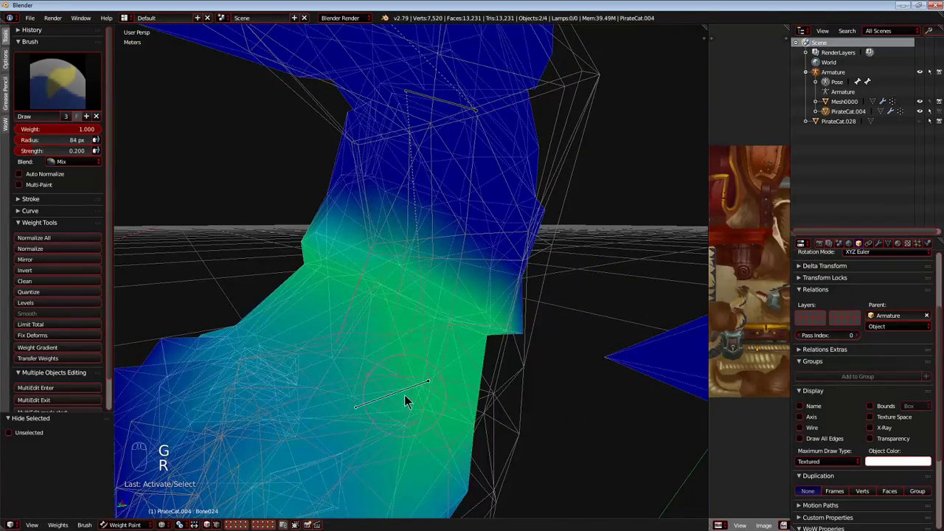
Select Bone023 in the lower leg and test-move it, cancelling the move.
right_click(400, 393)
right_click(400, 393)
right_click(400, 393)
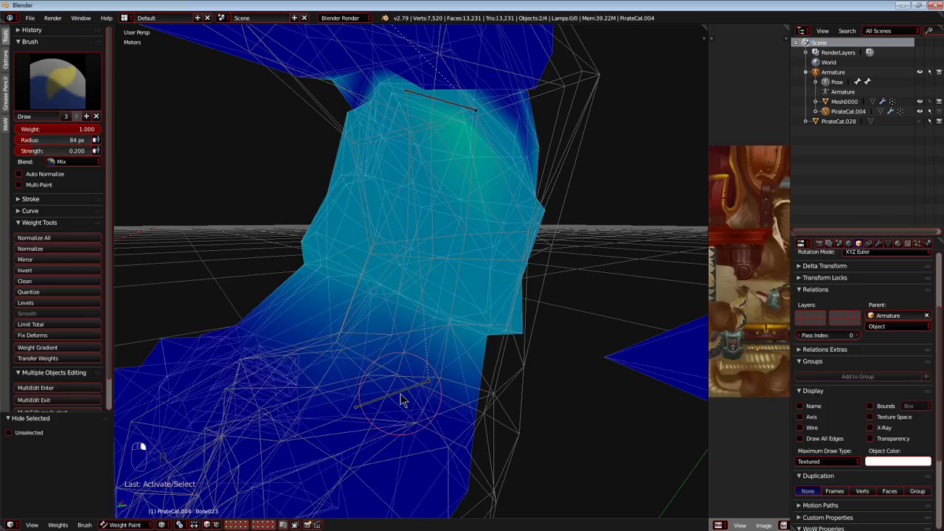
key("g")
right_click(415, 385)
middle_click_drag(416, 385, 399, 340)
Erase Bone023's stray influence at weight 0.000 and strength 1.000, recheck it with test moves, and restore the brush to weight 1.000 and strength 0.2.
key("g")
right_click(447, 343)
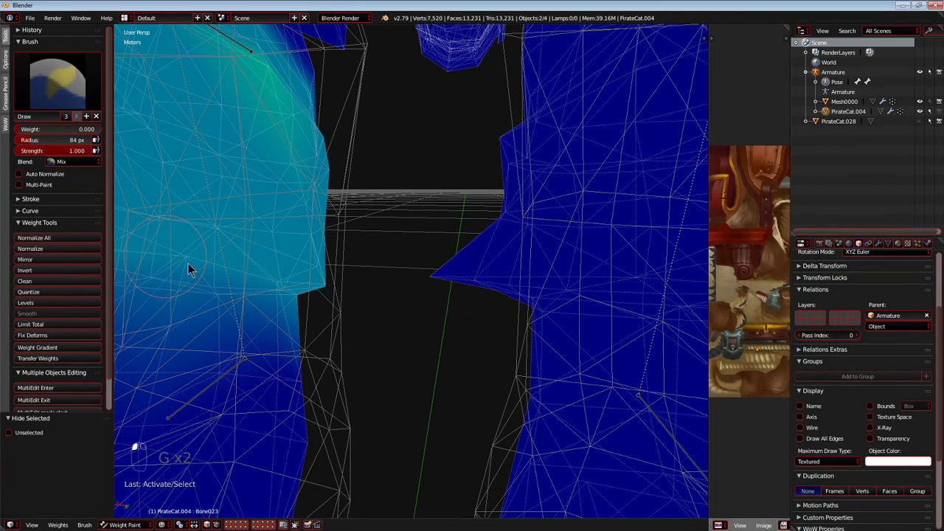
key("g")
right_click(572, 268)
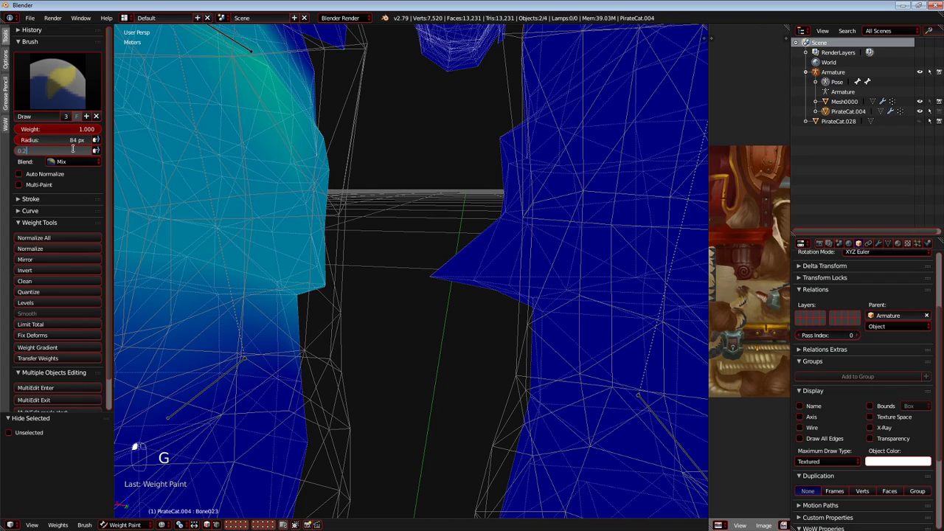
Pull the protruding vertices on the opposite leg's inner ankle back toward the leg in Edit Mode, and return to Weight Paint mode.
left_click(133, 503)
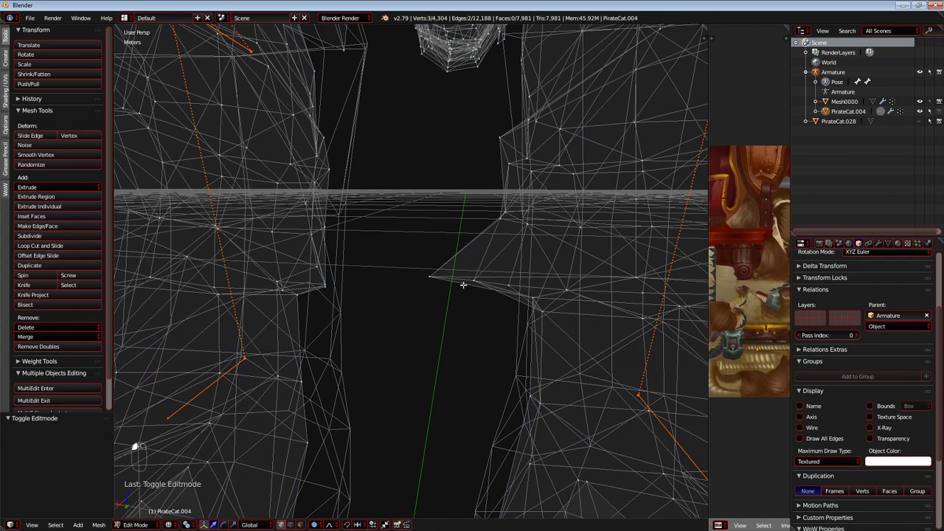
key("g")
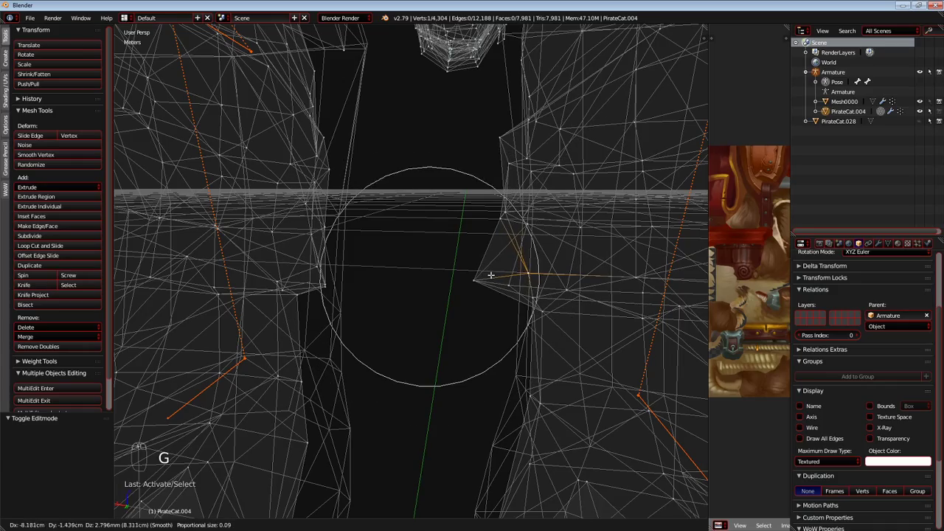
middle_click_drag(490, 283, 450, 298)
key("g")
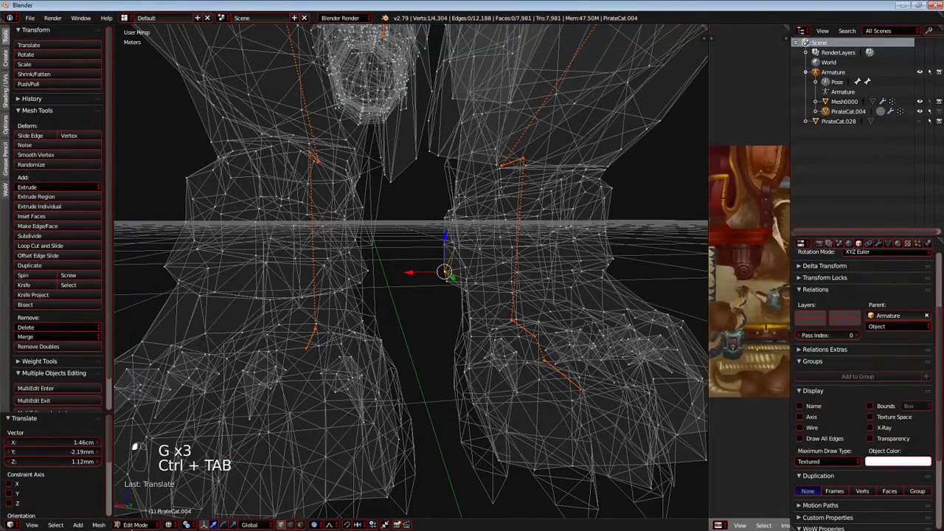
left_click(142, 470)
Select Bone016 at the top of the lower leg and test-move it from several angles, cancelling each move.
mouse_move(348, 375)
middle_mouse_down()
mouse_move(301, 320)
mouse_move(378, 305)
middle_mouse_up()
right_click(397, 239)
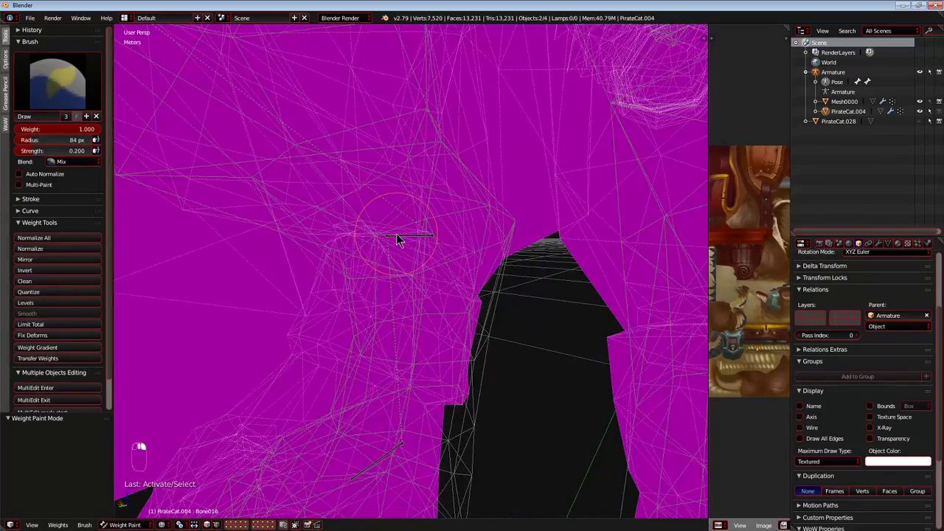
scroll(398, 240, "down", 4)
middle_click_drag(398, 240, 363, 304)
scroll(453, 275, "up", 3)
key("g")
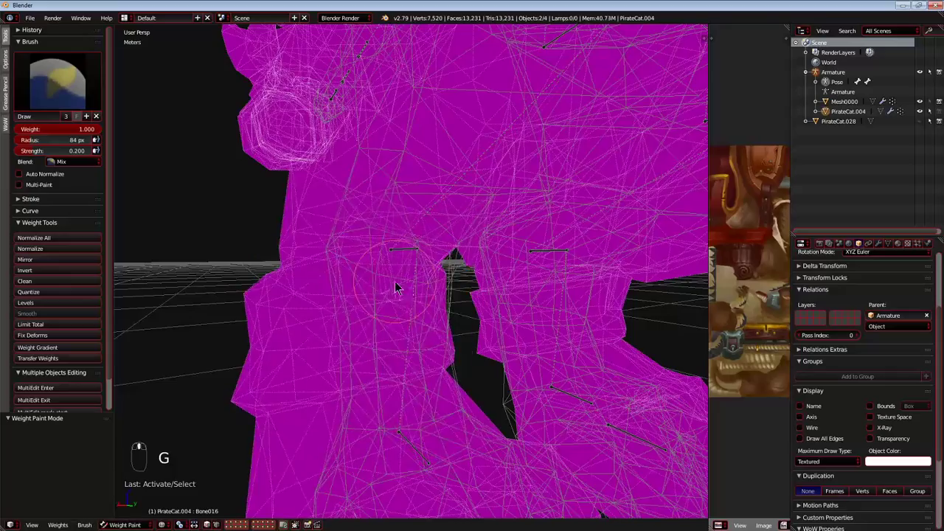
key("g")
right_click(347, 269)
middle_click_drag(347, 270, 296, 280)
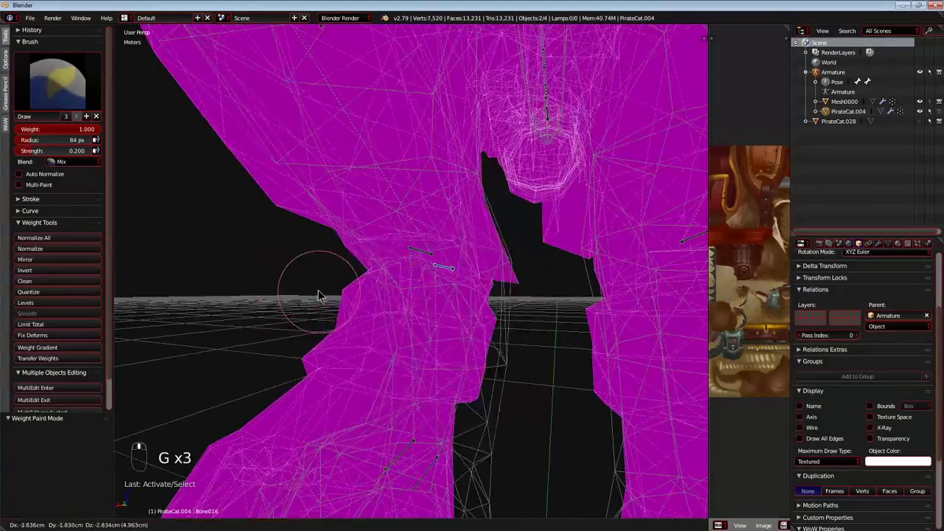
key("g")
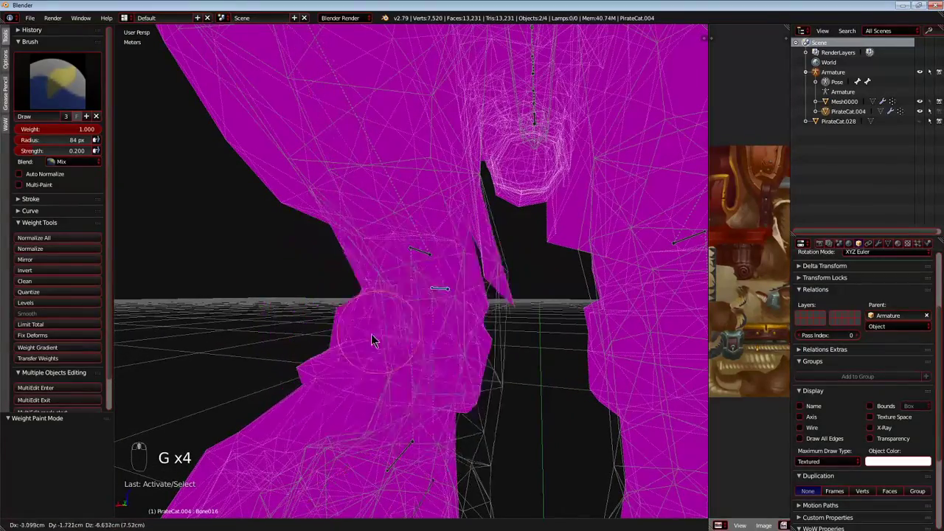
right_click(361, 306)
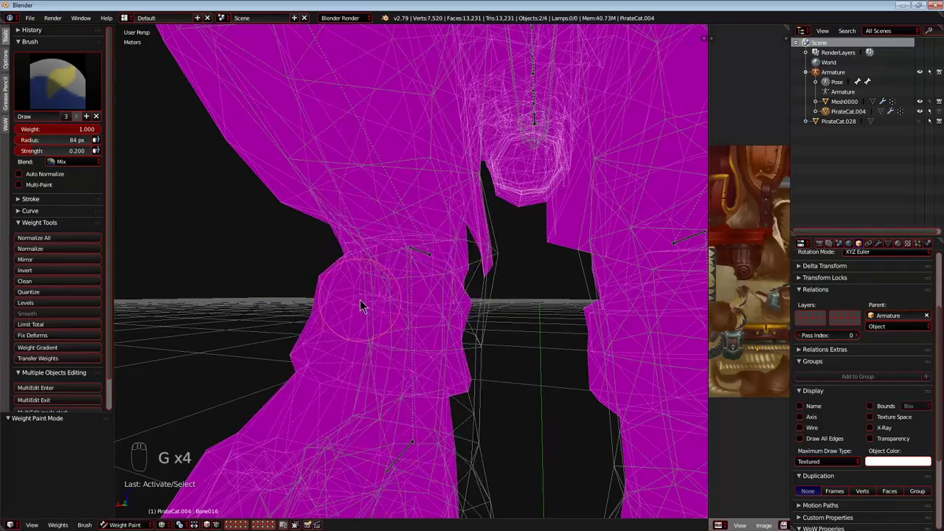
Select Bone017 at the same joint in Pose Mode, return to weight painting, test-move the joint, and select Bone023.
key("ctrl+Tab")
right_click(419, 254)
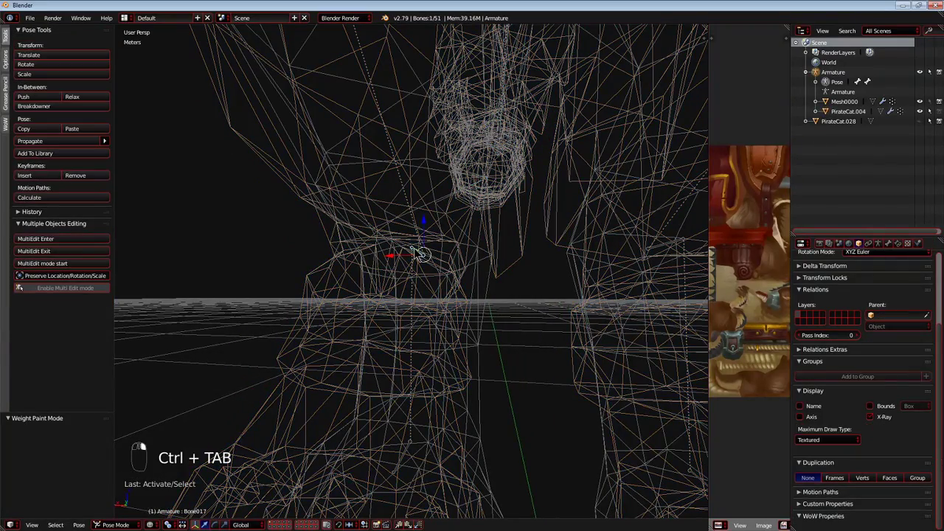
key("ctrl+Tab")
key("ctrl+Tab")
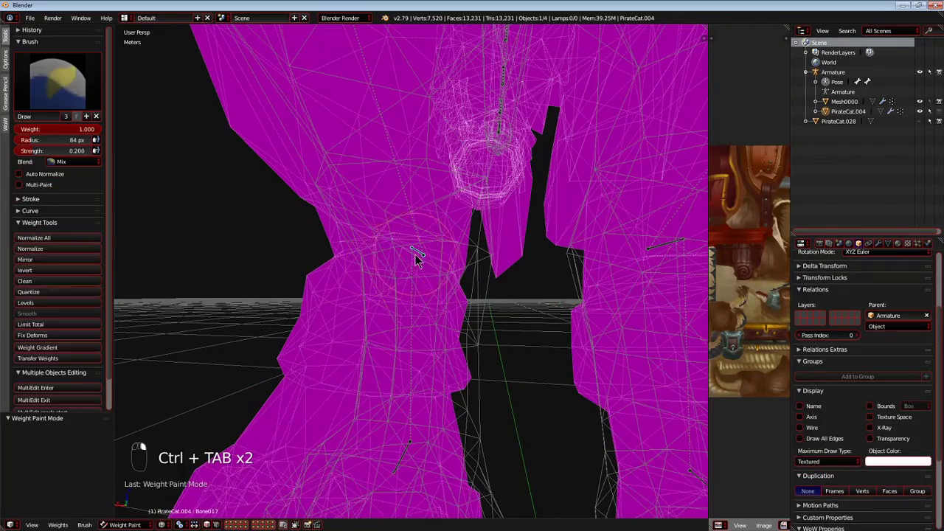
right_click(415, 255)
key("g")
right_click(408, 406)
right_click(407, 429)
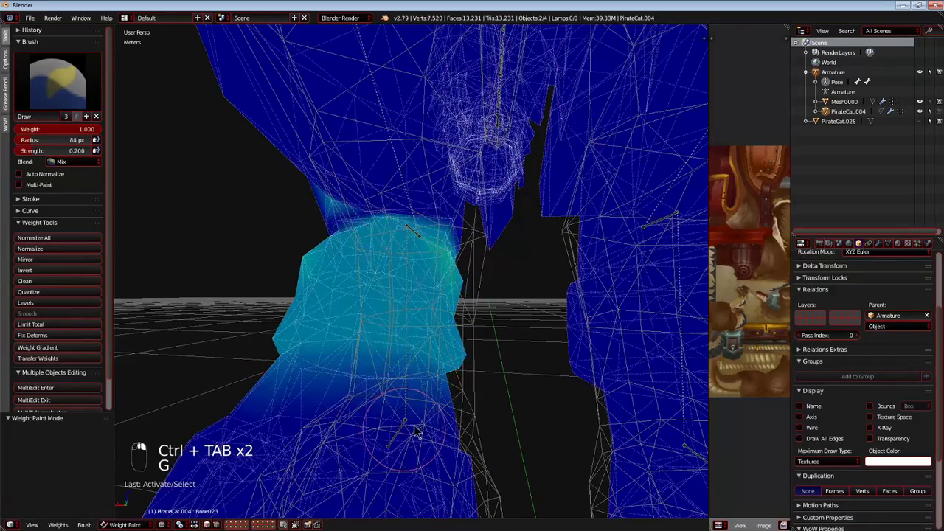
Erase Bone023's stray influence above the lower-leg joint at brush weight 0.000 and strength 1.000, checking with cancelled test moves.
key("g")
right_click(308, 280)
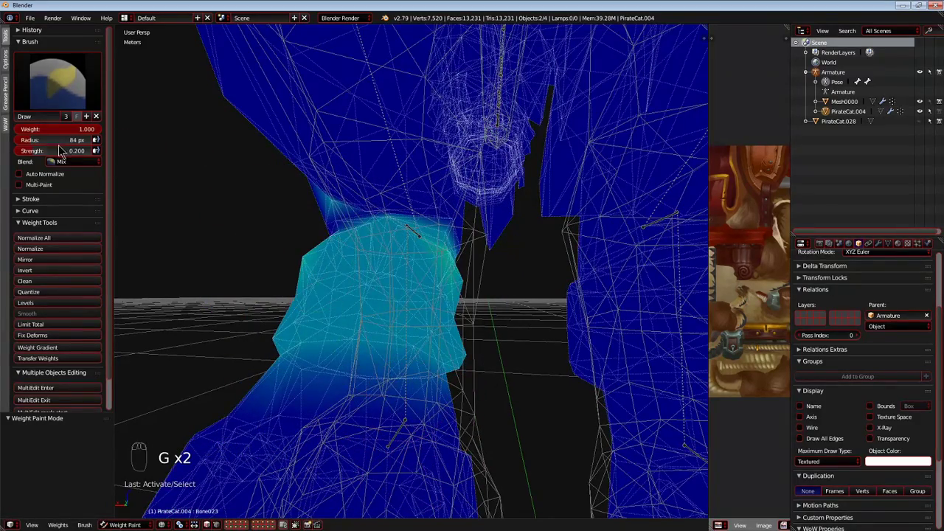
middle_click_drag(149, 202, 442, 214)
key("g")
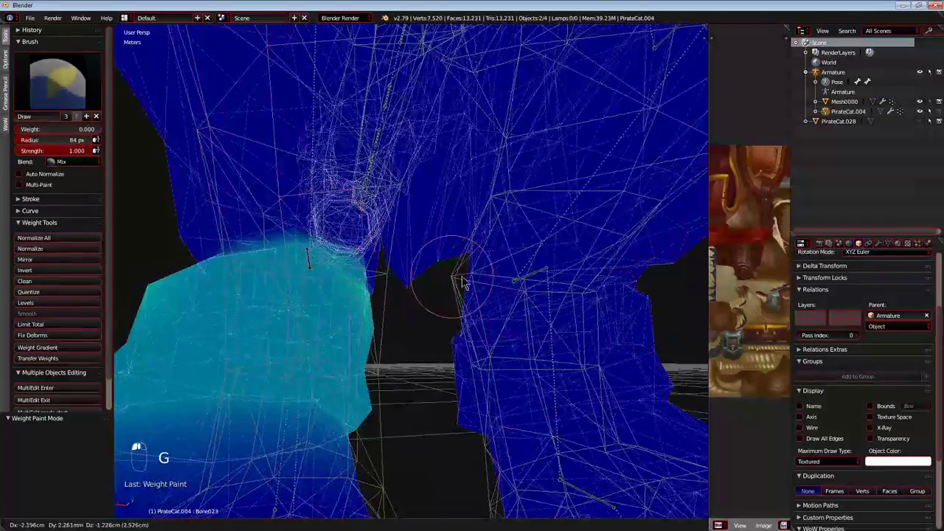
right_click(424, 286)
middle_click_drag(406, 283, 413, 277)
key("g")
right_click(365, 365)
Select Bone024 at the paw joint and test-move it in several directions, cancelling each move.
scroll(360, 366, "down", 3)
middle_click_drag(359, 367, 379, 332)
right_click(376, 337)
key("g")
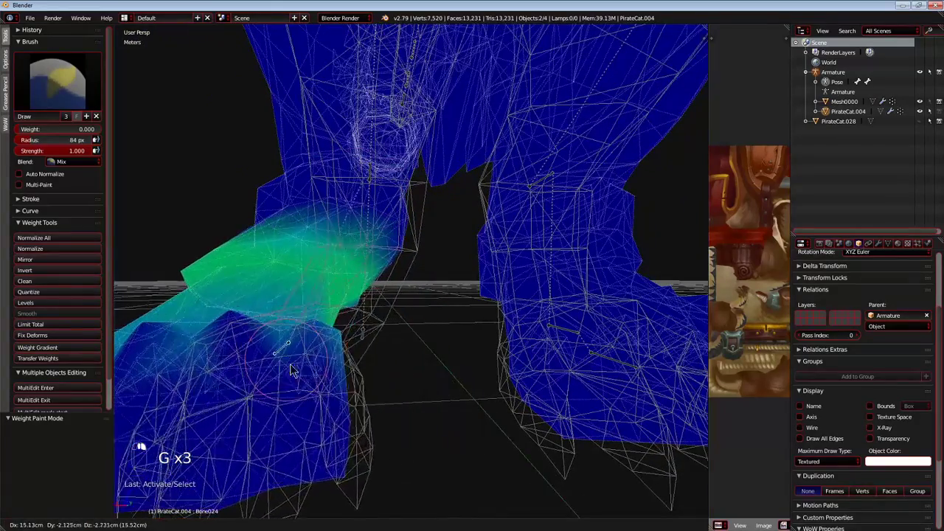
right_click(358, 335)
key("g")
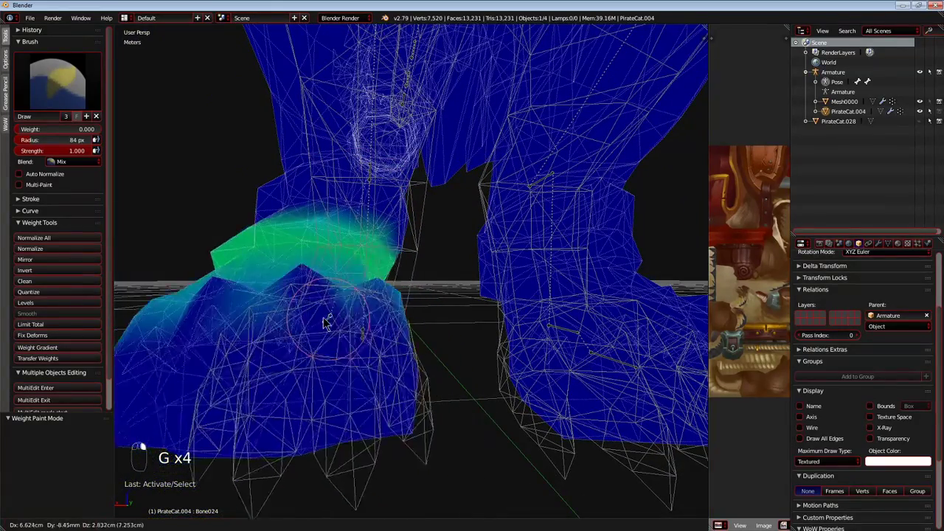
right_click(374, 348)
right_click(363, 337)
key("g")
right_click(387, 284)
Return to Bone023 and test-move it to check the lower leg's deformation, cancelling each move.
middle_click_drag(412, 260, 397, 221, "shift")
scroll(395, 295, "up", 3)
key("g")
right_click(415, 269)
key("g")
right_click(415, 278)
scroll(413, 279, "down", 4)
middle_click_drag(413, 278, 347, 298)
key("g")
right_click(320, 315)
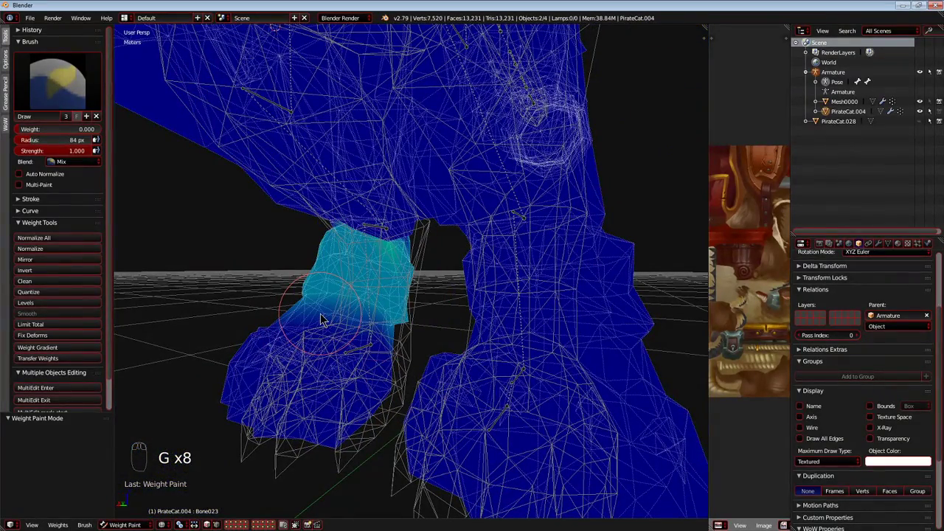
Test-move Bone023 once more from the side and examine its influence around the joint from several angles.
scroll(369, 287, "up", 5)
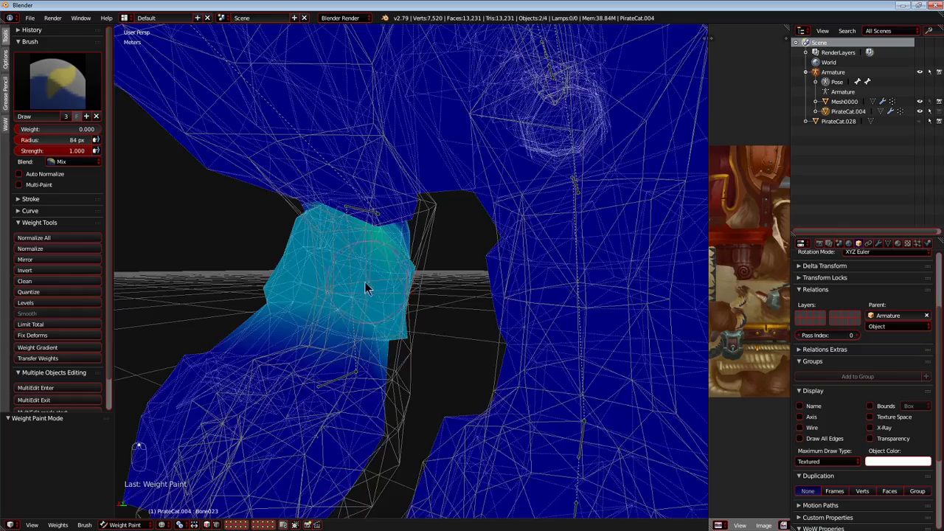
middle_click_drag(440, 334, 459, 333)
key("g")
right_click(391, 352)
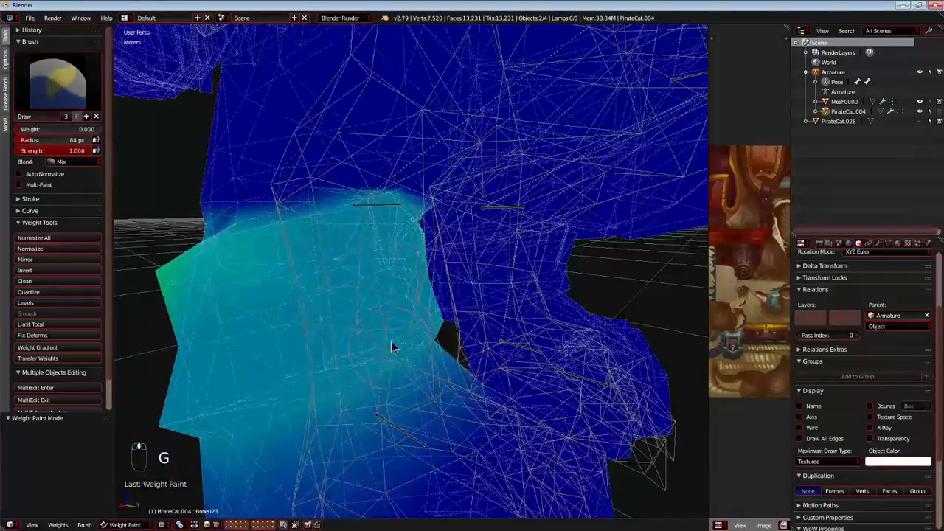
middle_click_drag(391, 352, 477, 323)
scroll(429, 258, "down", 7)
middle_click_drag(432, 280, 324, 277)
scroll(408, 272, "up", 3)
scroll(325, 278, "up", 1)
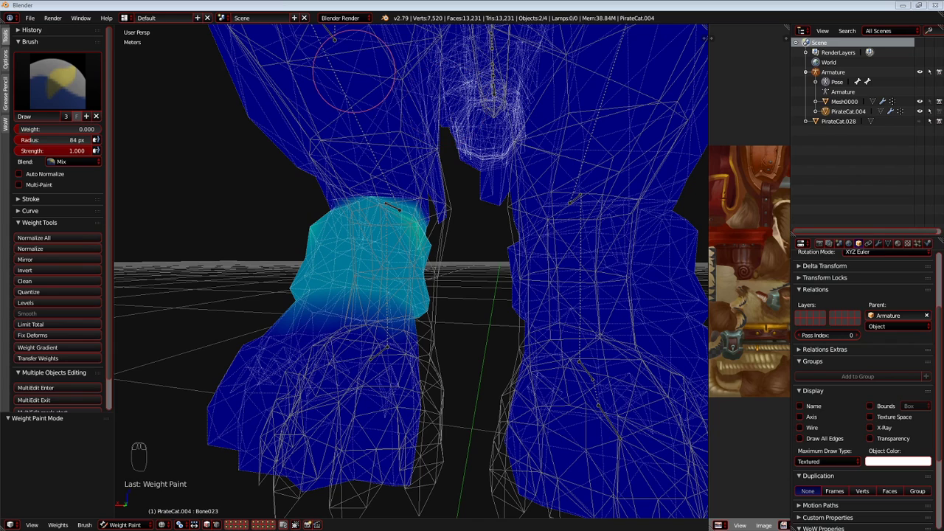
scroll(263, 120, "up", 1)
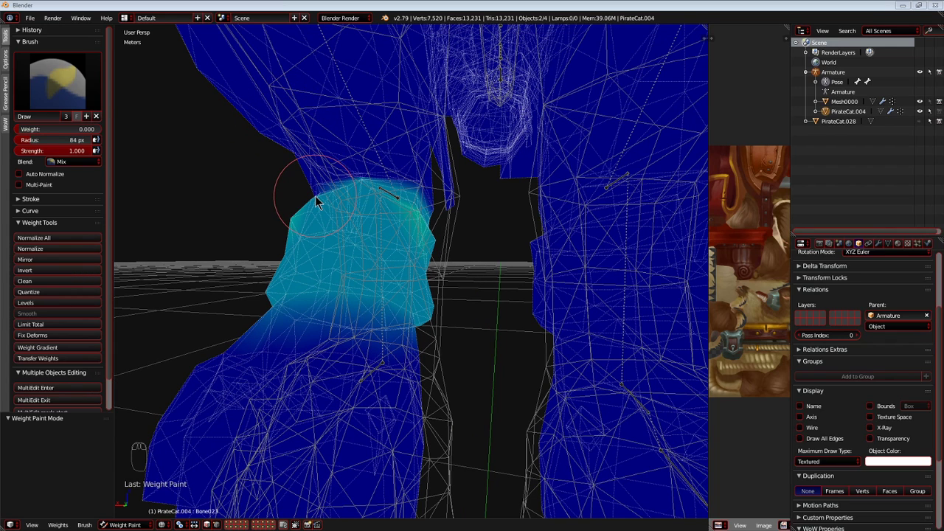
Set the brush to weight 1.000 and strength 0.230, then select Bone017 at the joint and test-move it.
mouse_move(314, 219)
middle_mouse_down()
mouse_move(343, 228)
mouse_move(310, 235)
middle_mouse_up()
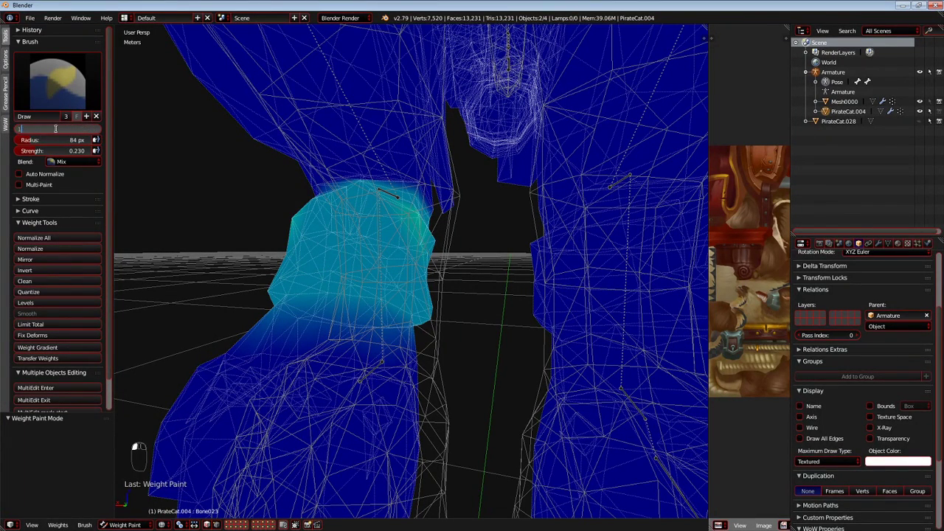
right_click(388, 195)
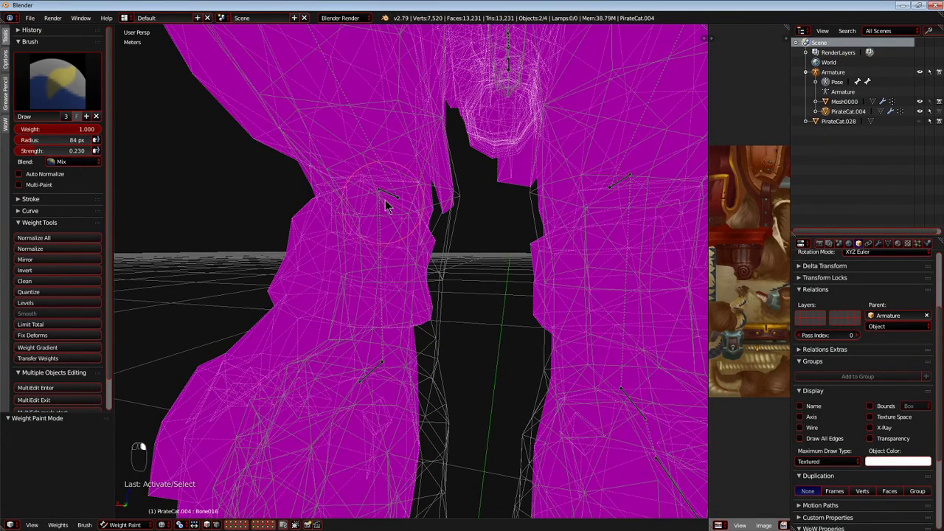
key("g")
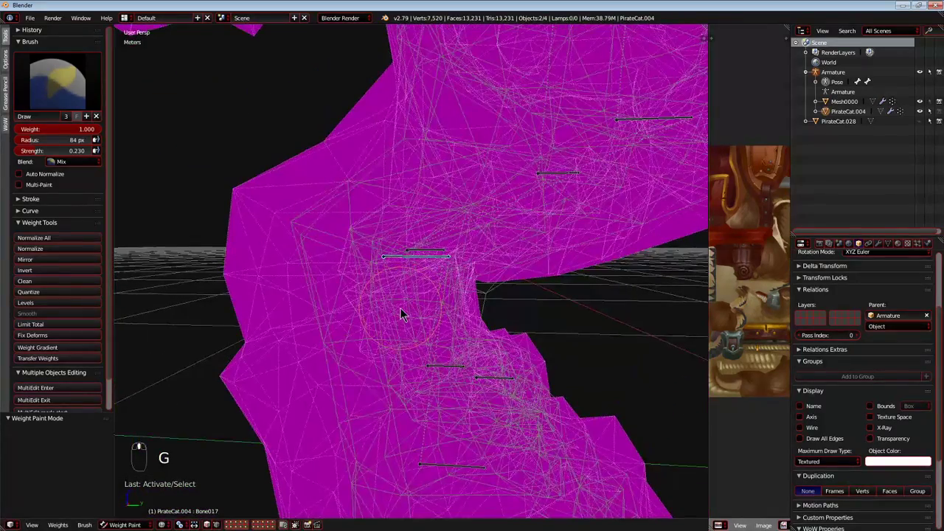
scroll(399, 309, "down", 5)
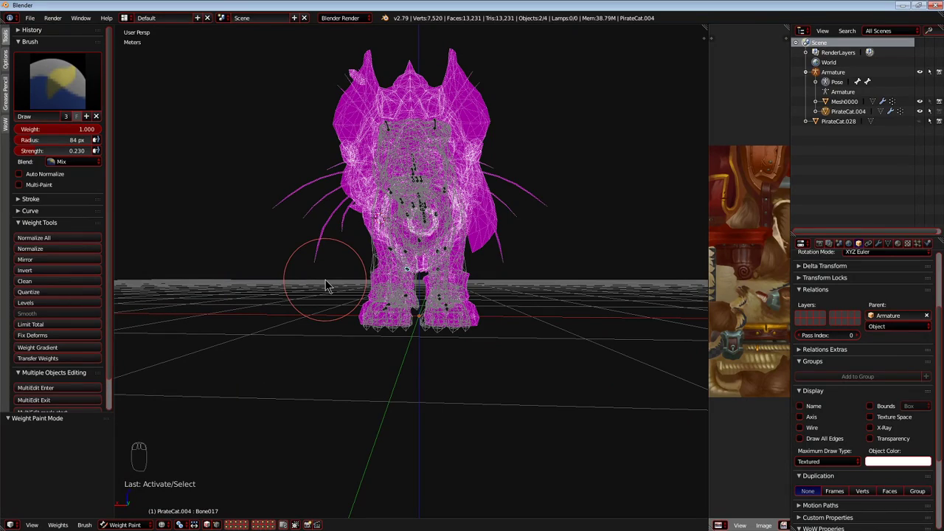
scroll(328, 286, "up", 8)
key("g")
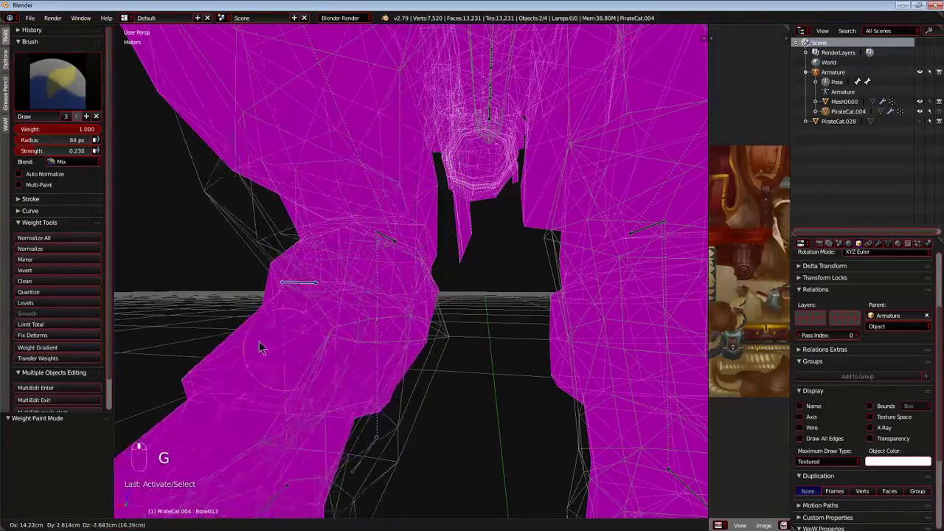
right_click(341, 349)
Test-move Bone024 in the paw and inspect Bone023's influence above it.
middle_click_drag(352, 358, 384, 397)
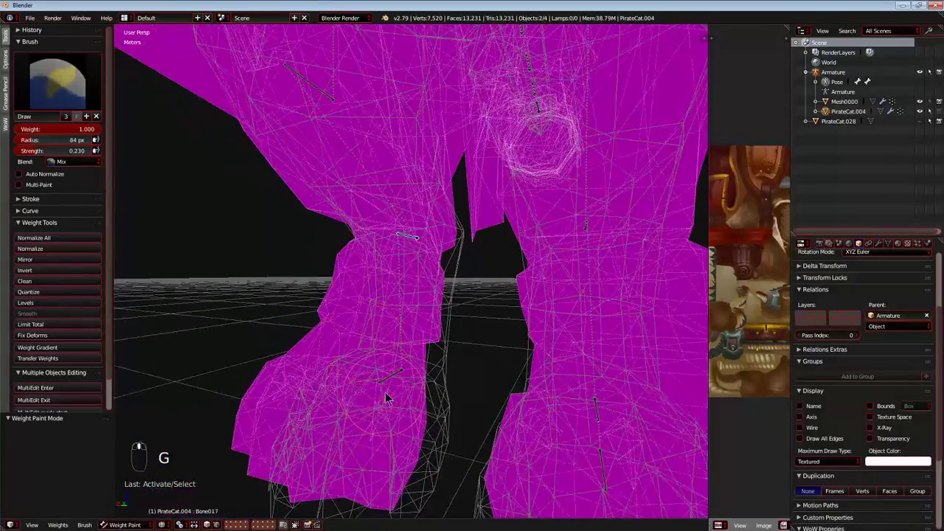
right_click(384, 398)
key("g")
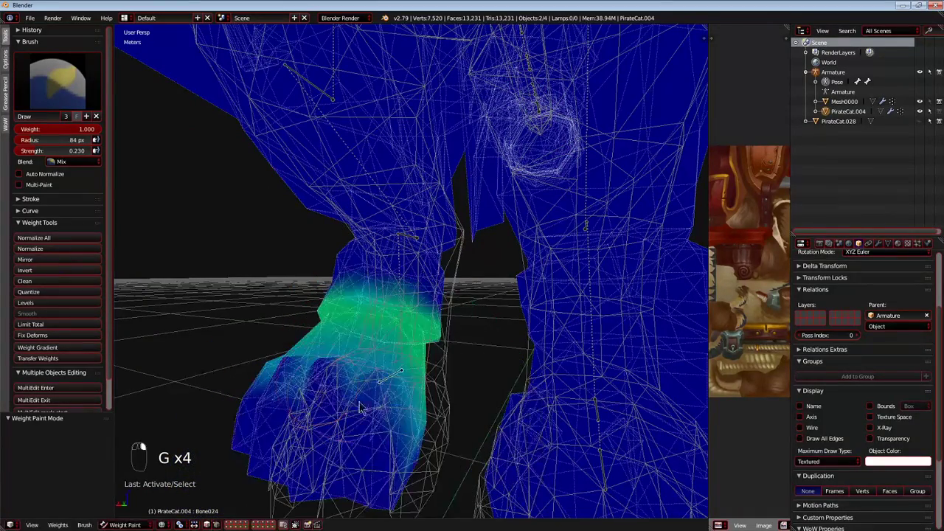
scroll(380, 272, "up", 3)
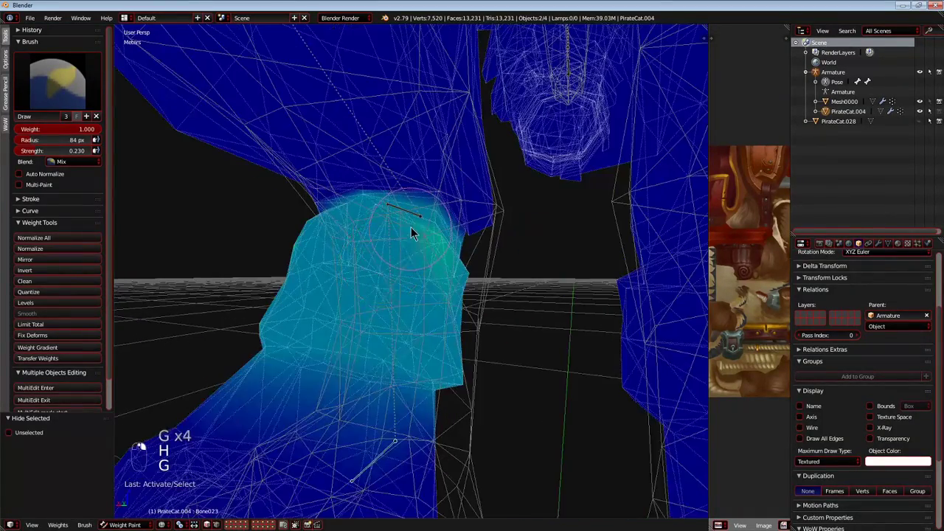
middle_click_drag(410, 231, 396, 226)
Select Bone016 at the top of the lower leg and test-move it to inspect the joint.
right_click(404, 223)
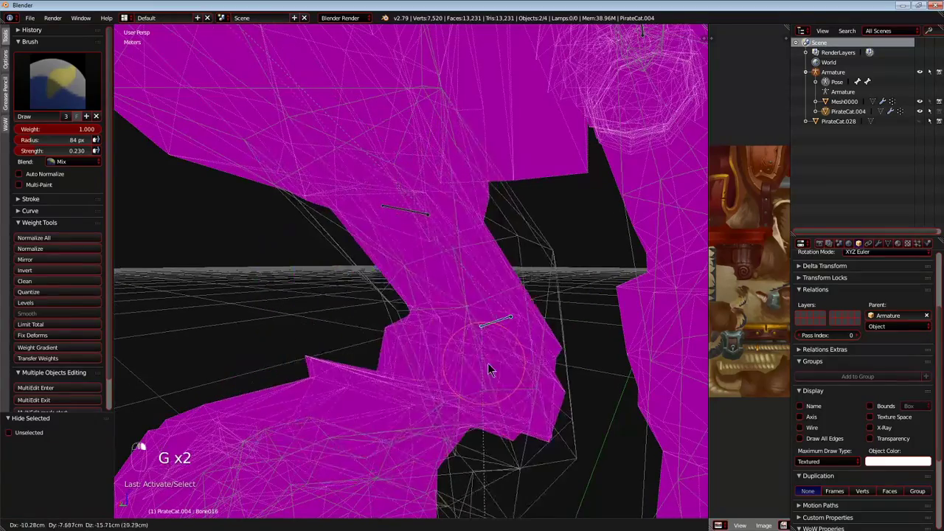
left_click(360, 292)
middle_click_drag(360, 292, 350, 344)
key("g")
left_click(425, 190)
Select Bone017 at the same joint and test-move it from several angles, cancelling each move.
right_click(424, 202)
key("g")
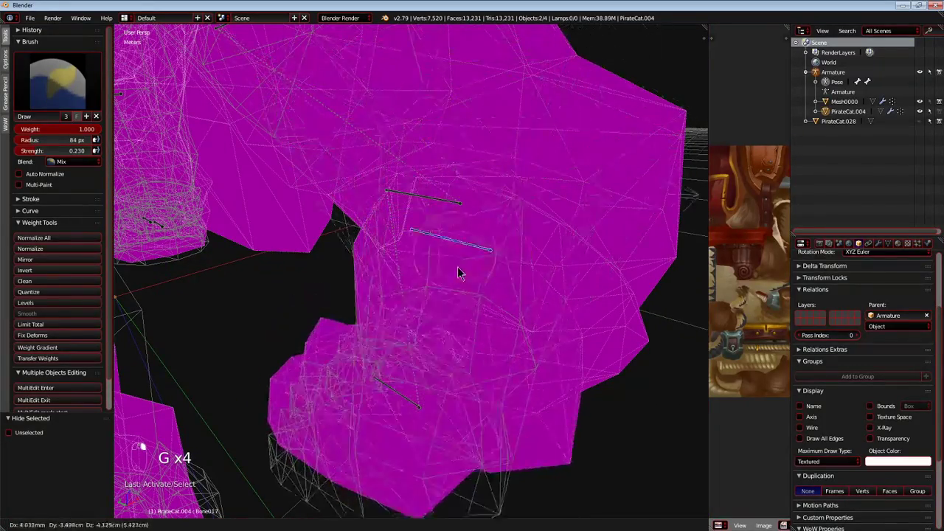
right_click(491, 245)
scroll(492, 244, "down", 3)
middle_click_drag(492, 244, 527, 214)
key("g")
left_click(434, 199)
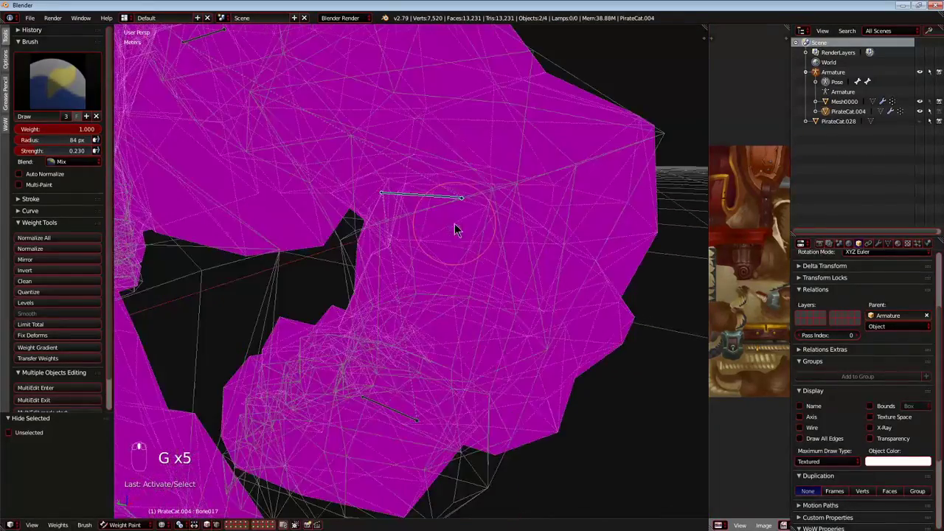
key("g")
right_click(458, 276)
Paint Bone016's influence across the joint at weight 1.000 and strength 0.230, and test-move the bone.
middle_click_drag(458, 276, 366, 310)
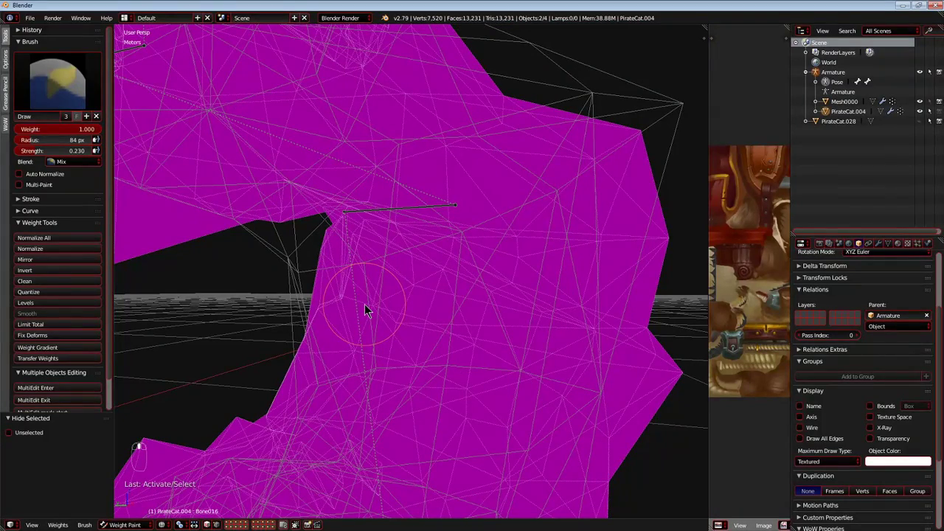
mouse_move(447, 313)
middle_mouse_down()
mouse_move(439, 302)
mouse_move(451, 324)
middle_mouse_up()
left_click_drag(645, 343, 450, 246)
left_click_drag(638, 364, 328, 215)
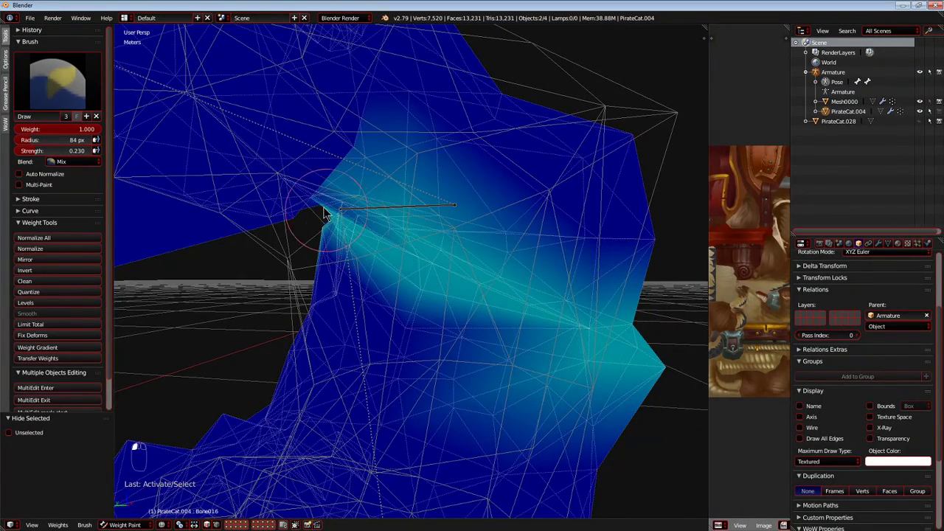
middle_click_drag(264, 277, 339, 284)
key("g")
right_click(380, 304)
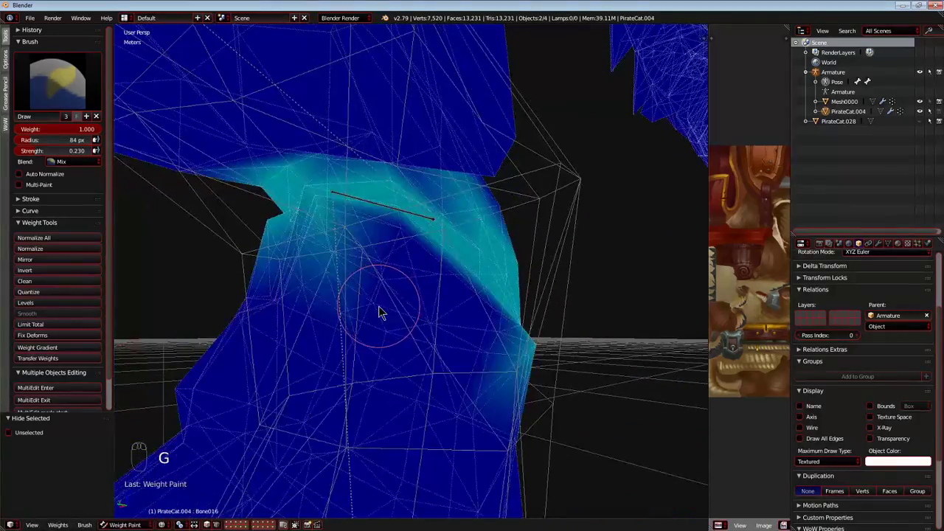
Undo the last change, paint Bone016's influence more broadly across the joint, and check it with test moves.
key("ctrl+z")
mouse_move(381, 313)
middle_mouse_down()
mouse_move(367, 316)
mouse_move(348, 295)
middle_mouse_up()
mouse_move(318, 219)
left_mouse_down()
mouse_move(555, 332)
mouse_move(649, 364)
left_mouse_up()
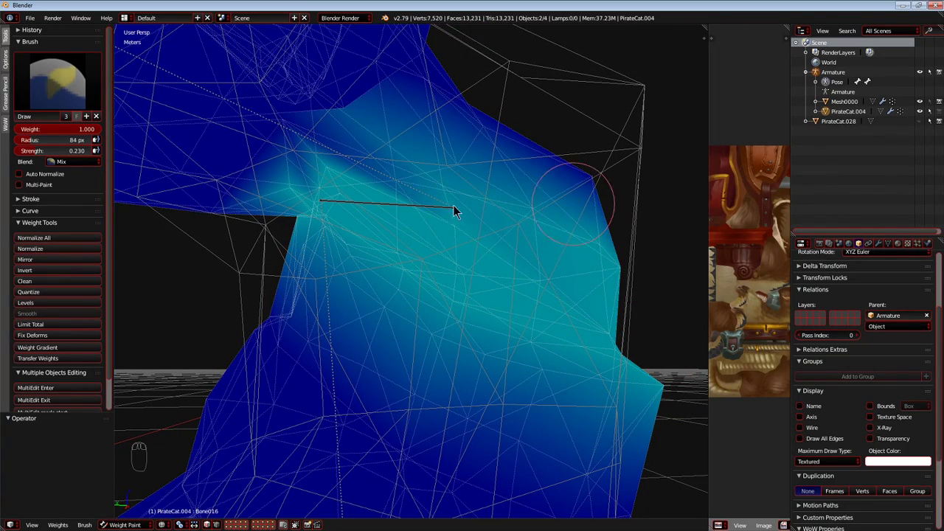
middle_click_drag(301, 231, 410, 270)
key("g")
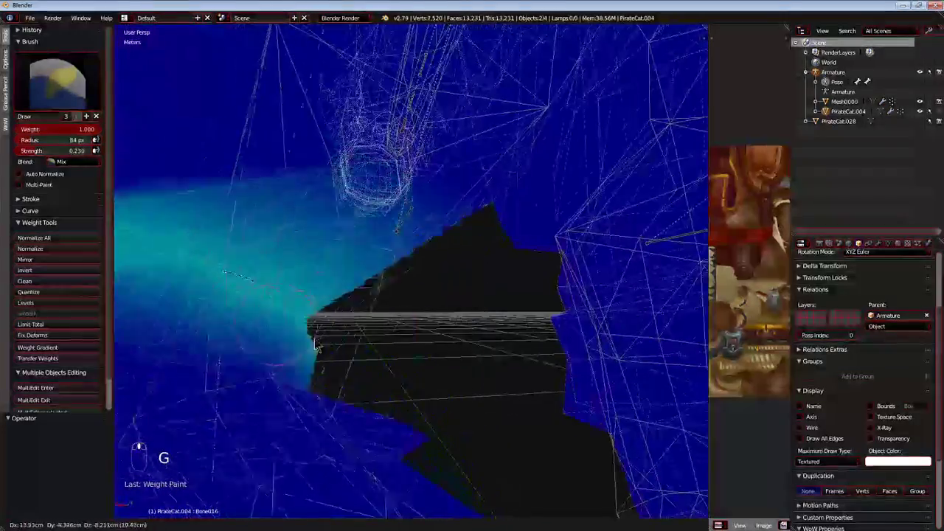
right_click(301, 339)
scroll(402, 310, "down", 3)
middle_click_drag(411, 303, 398, 313)
key("g")
key("g")
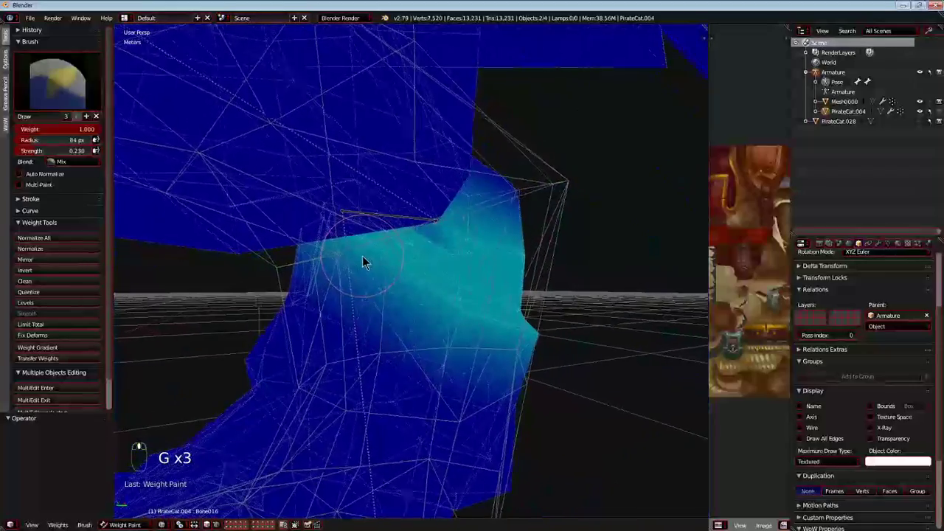
Build up Bone016's weight around the front and back of the joint with further strokes at strength 0.230.
mouse_move(355, 269)
middle_mouse_down()
mouse_move(312, 274)
mouse_move(332, 263)
mouse_move(371, 297)
mouse_move(391, 291)
middle_mouse_up()
left_click_drag(558, 214, 597, 196)
mouse_move(389, 286)
middle_mouse_down()
mouse_move(400, 268)
mouse_move(362, 325)
mouse_move(351, 301)
mouse_move(396, 285)
mouse_move(393, 208)
mouse_move(410, 286)
mouse_move(432, 202)
mouse_move(415, 285)
mouse_move(502, 312)
mouse_move(684, 332)
mouse_move(499, 312)
mouse_move(546, 260)
mouse_move(597, 246)
mouse_move(505, 219)
mouse_move(541, 217)
mouse_move(418, 277)
mouse_move(425, 247)
mouse_move(413, 261)
mouse_move(420, 298)
mouse_move(421, 278)
middle_mouse_up()
mouse_move(412, 341)
middle_mouse_down()
mouse_move(446, 354)
mouse_move(427, 344)
middle_mouse_up()
left_click_drag(285, 302, 639, 341)
mouse_move(284, 314)
middle_mouse_down()
mouse_move(434, 392)
mouse_move(400, 422)
mouse_move(400, 321)
middle_mouse_up()
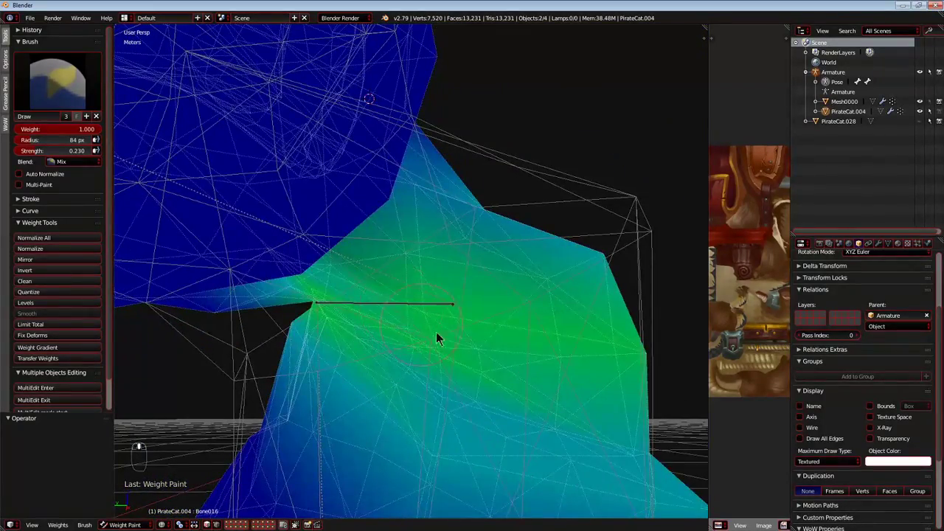
Select Bone017 at the joint and test-move it to check the repainted leg, cancelling each move.
right_click(426, 313)
right_click(445, 250)
middle_click_drag(445, 249, 404, 291)
scroll(404, 291, "down", 5)
key("g")
right_click(404, 302)
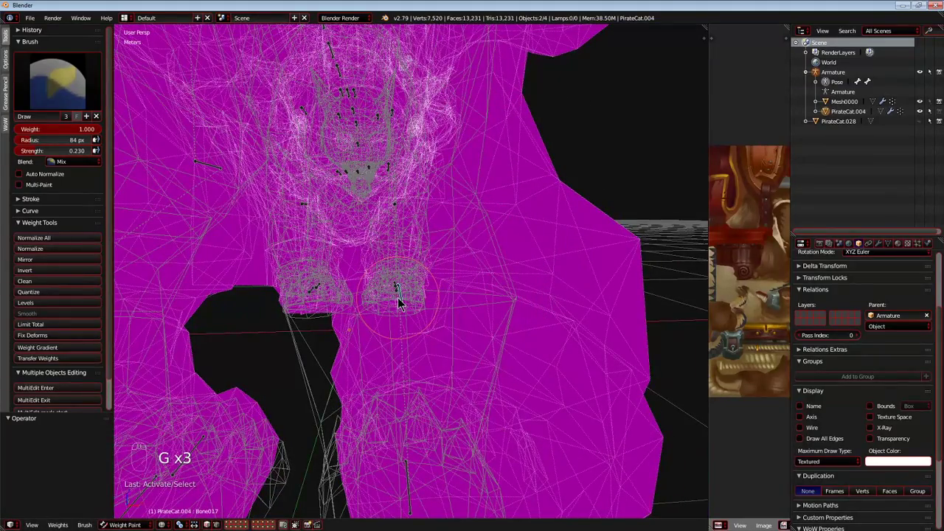
middle_click_drag(400, 312, 323, 307)
key("g")
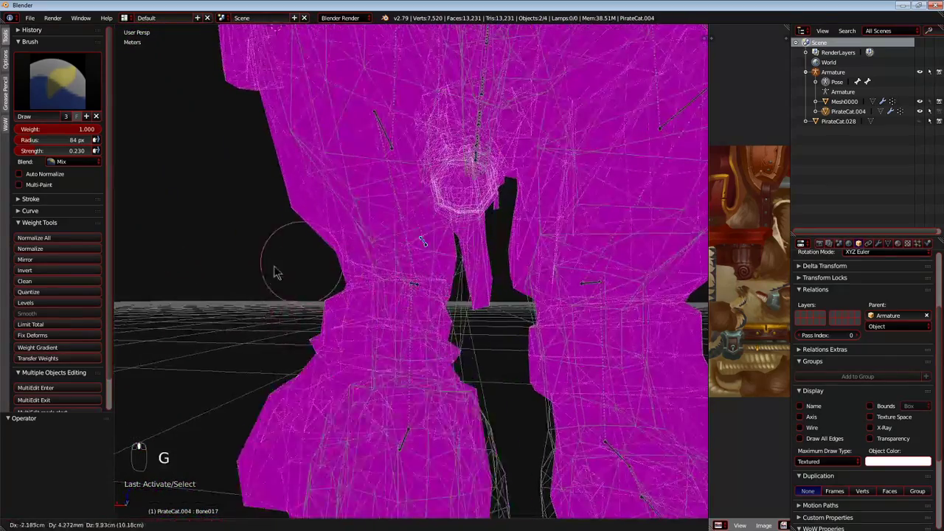
right_click(269, 357)
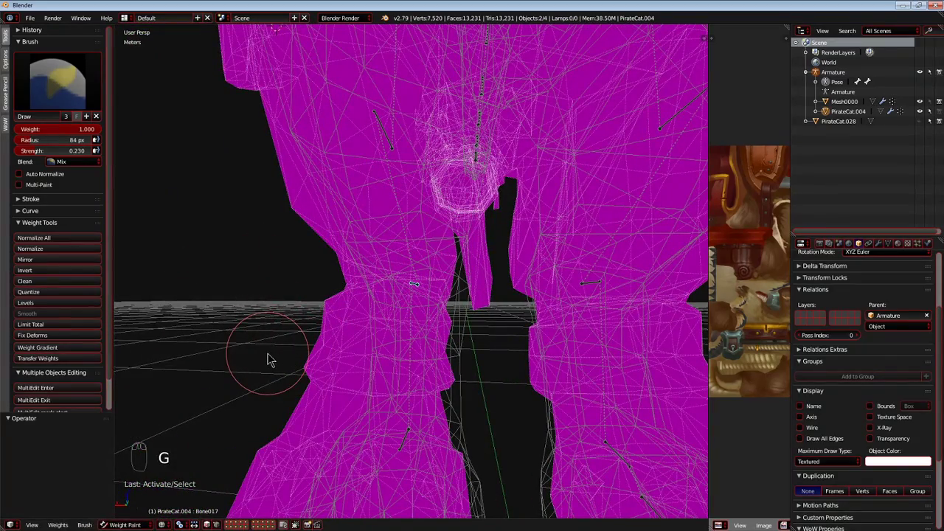
key("g")
right_click(310, 369)
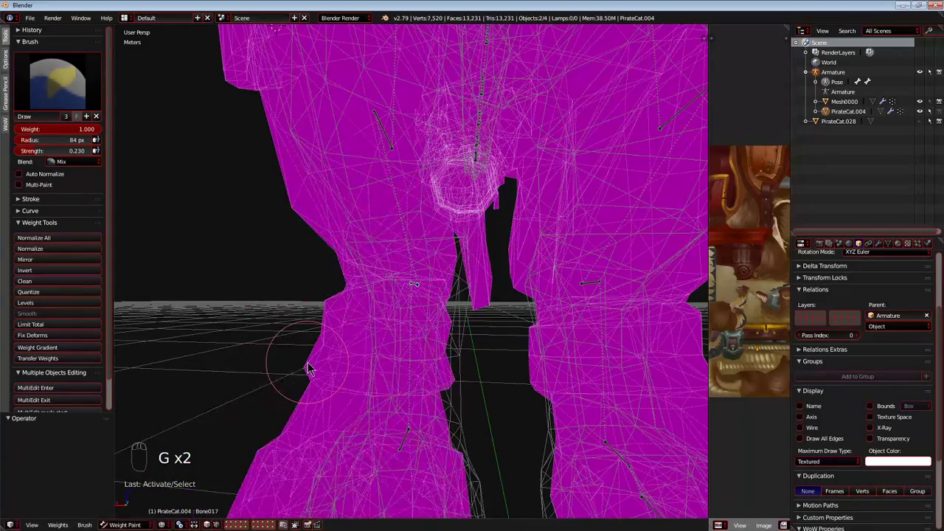
Examine the hind legs, paws and overall body shape from several angles and distances.
middle_click_drag(309, 369, 555, 408)
middle_click_drag(317, 394, 355, 370)
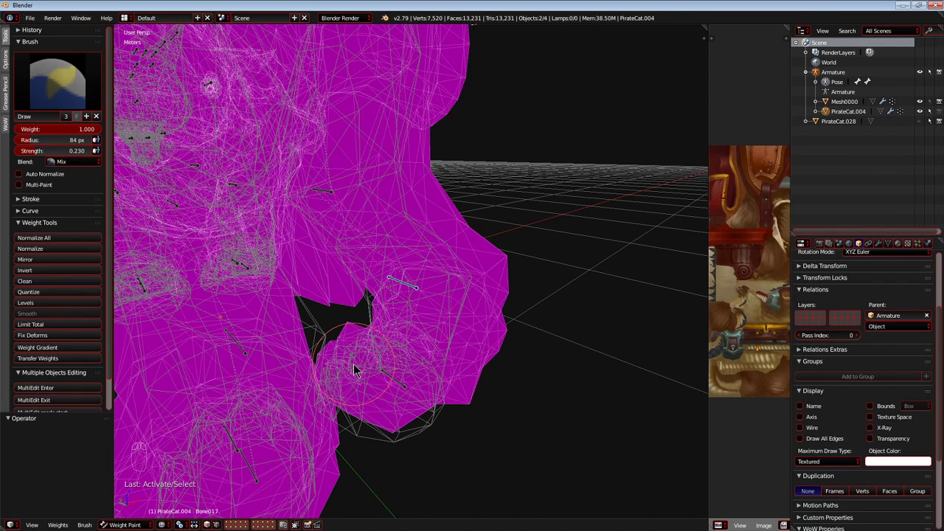
middle_click_drag(362, 353, 330, 318)
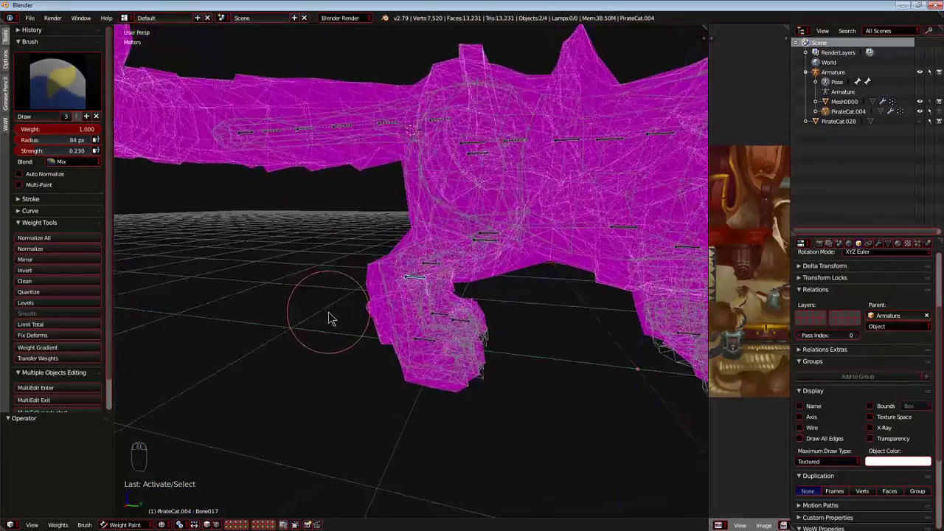
scroll(359, 317, "down", 3)
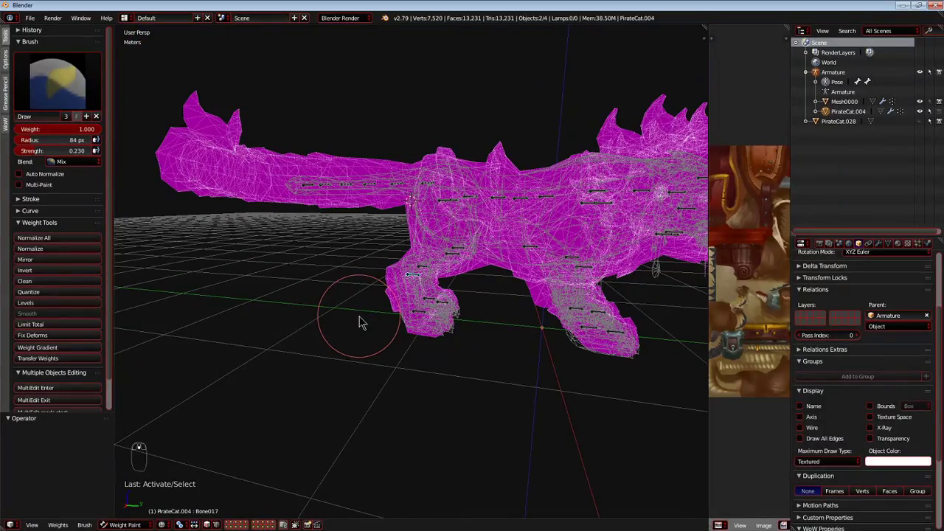
middle_click_drag(488, 271, 373, 290)
scroll(393, 297, "up", 4)
scroll(395, 303, "down", 5)
scroll(395, 304, "up", 2)
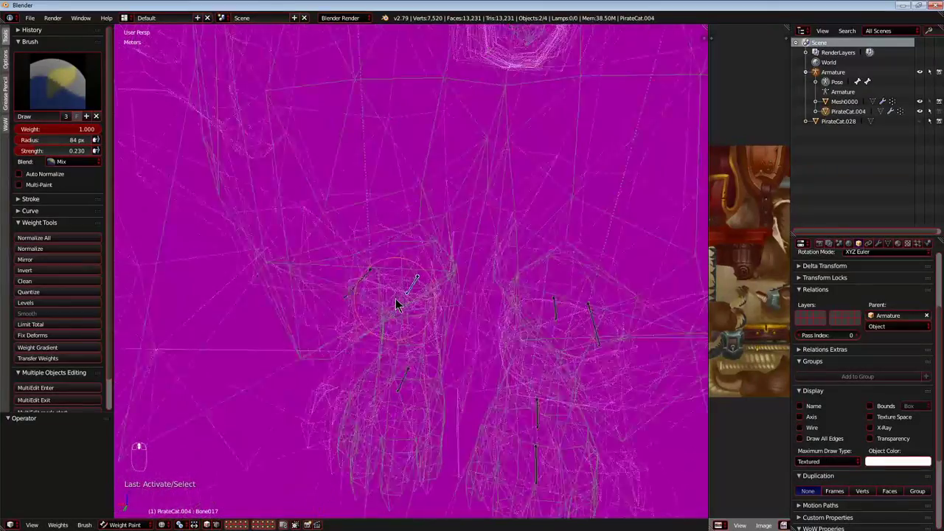
Inspect the hind leg joint in solid shading and test-move Bone017, cancelling the move.
key("z")
scroll(396, 304, "up", 6)
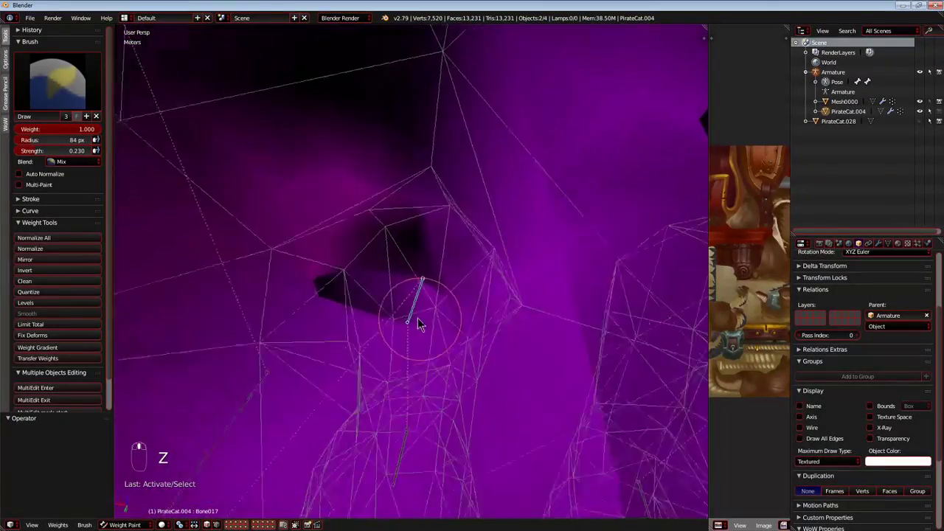
key("g")
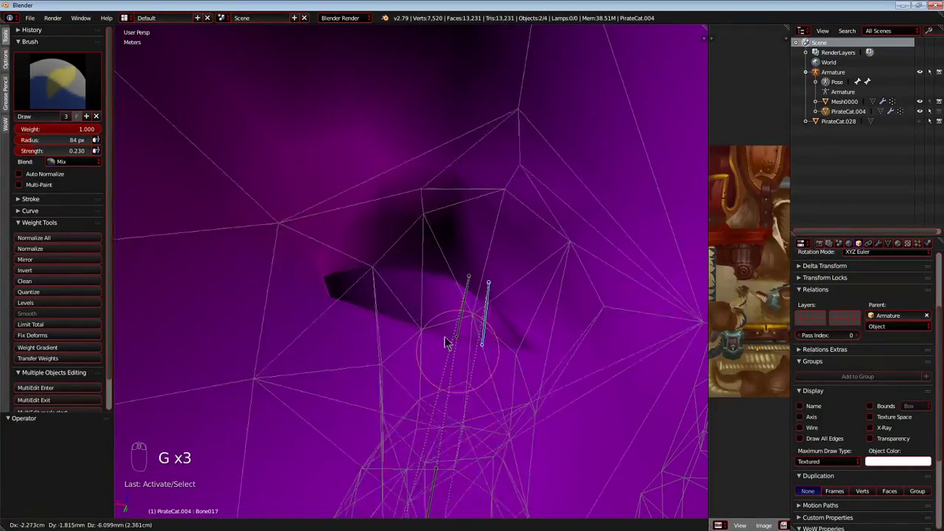
right_click(444, 339)
scroll(435, 359, "down", 2)
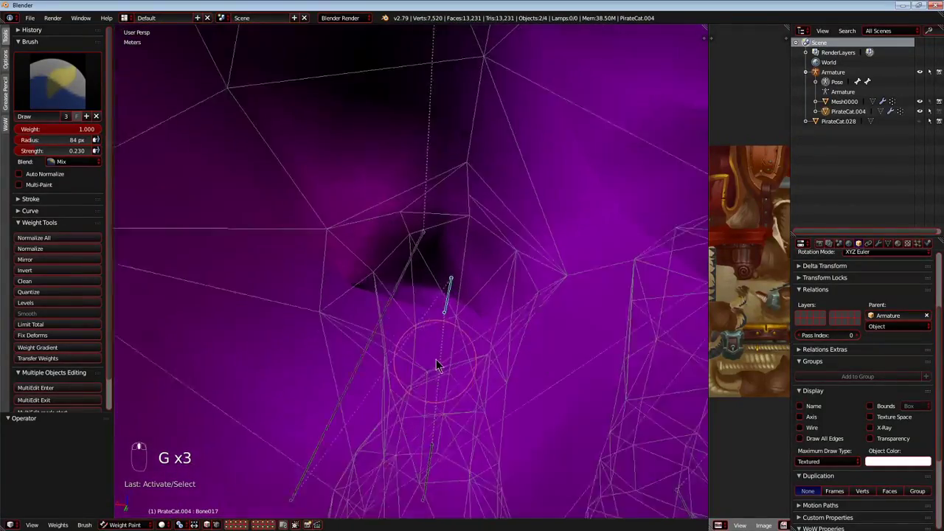
Switch the mesh display back to wireframe and test-move Bone017 again, cancelling the move.
middle_click_drag(435, 361, 428, 354)
scroll(428, 354, "up", 2)
key("alt+z")
key("z")
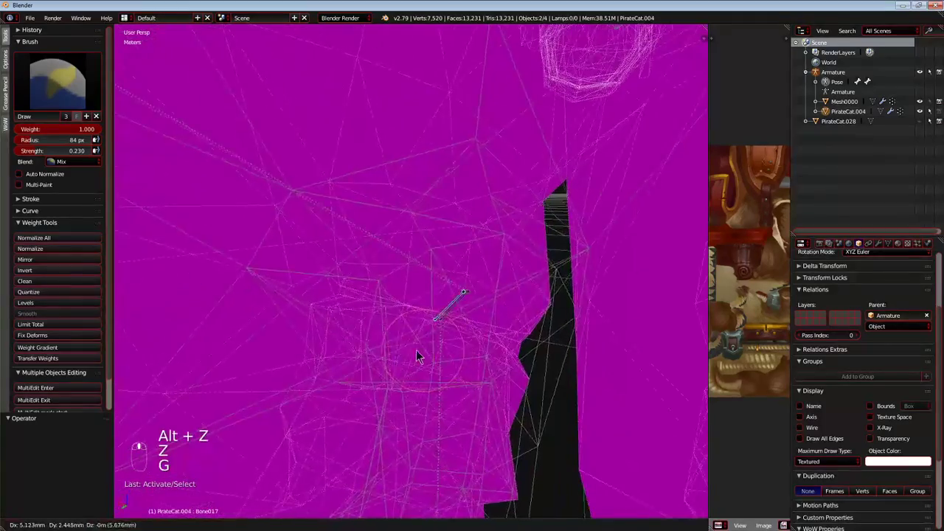
right_click(418, 397)
Paint Bone017's weight over the hind leg joint with the Draw brush at weight 1.000 and strength 0.230.
mouse_move(418, 396)
middle_mouse_down()
mouse_move(407, 348)
mouse_move(339, 333)
mouse_move(415, 352)
mouse_move(337, 333)
mouse_move(320, 348)
mouse_move(527, 295)
middle_mouse_up()
mouse_move(503, 122)
left_mouse_down()
mouse_move(607, 270)
mouse_move(453, 302)
mouse_move(463, 294)
left_mouse_up()
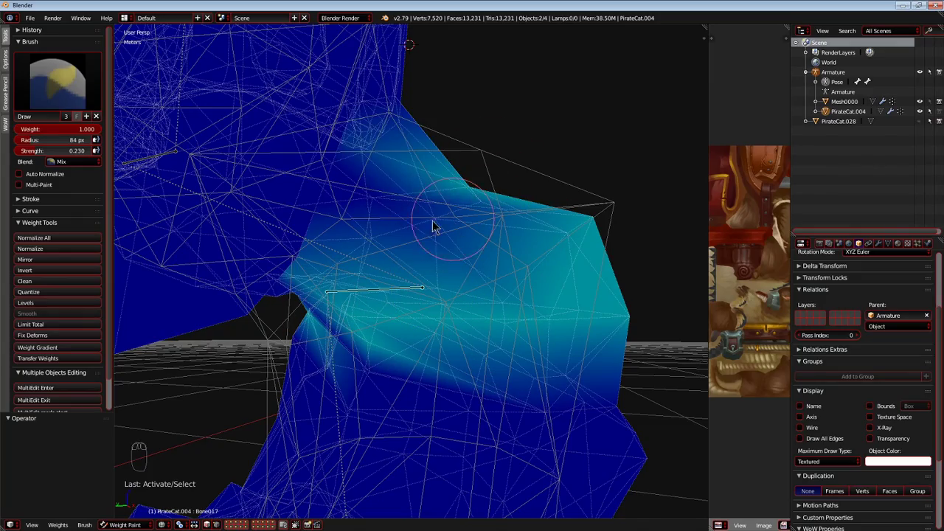
mouse_move(431, 236)
middle_mouse_down()
mouse_move(418, 255)
mouse_move(433, 242)
mouse_move(386, 211)
mouse_move(444, 240)
mouse_move(466, 238)
mouse_move(465, 229)
mouse_move(401, 301)
mouse_move(390, 284)
mouse_move(399, 316)
mouse_move(428, 275)
mouse_move(386, 324)
mouse_move(347, 339)
middle_mouse_up()
mouse_move(294, 524)
middle_mouse_down()
mouse_move(390, 295)
mouse_move(456, 308)
middle_mouse_up()
mouse_move(282, 302)
left_mouse_down()
mouse_move(517, 261)
mouse_move(162, 205)
left_mouse_up()
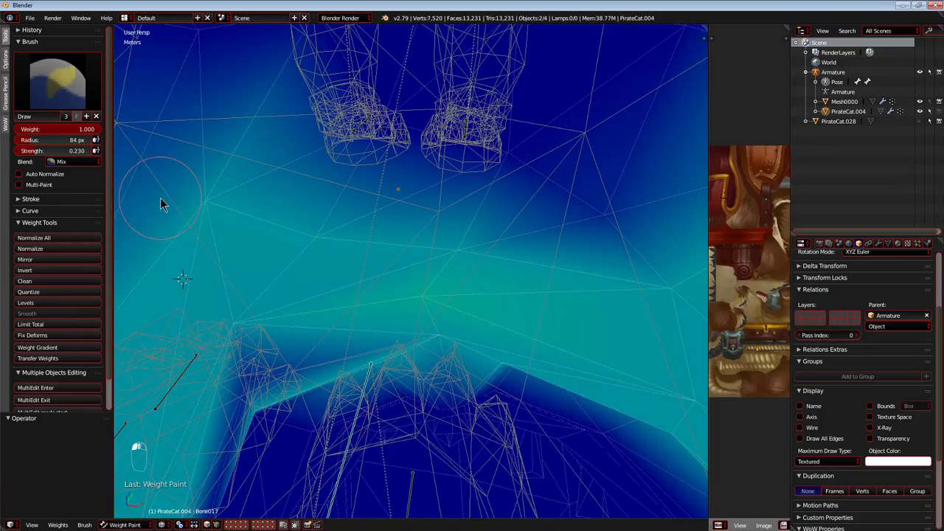
Test-move Bone017 to check how the newly painted joint follows, cancelling each move.
key("g")
middle_click_drag(295, 240, 409, 296)
right_click(346, 207)
key("g")
right_click(293, 183)
Extend Bone017's weight around the inner and outer faces of the joint at strength 0.230.
middle_click_drag(425, 220, 378, 262)
scroll(455, 272, "up", 6)
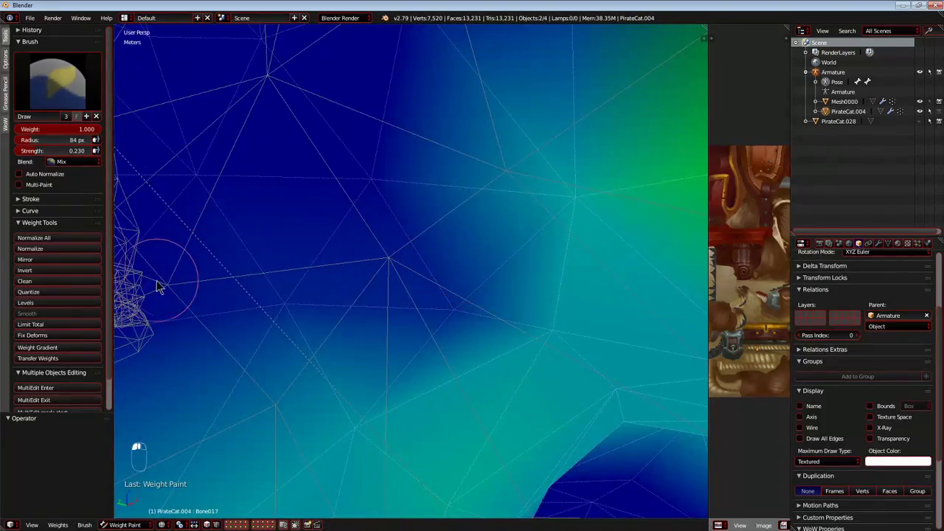
middle_click_drag(164, 263, 459, 303)
scroll(394, 125, "down", 3)
middle_click_drag(393, 126, 435, 143)
mouse_move(453, 181)
left_mouse_down()
mouse_move(303, 123)
mouse_move(527, 281)
left_mouse_up()
left_click_drag(284, 376, 247, 337)
middle_click_drag(287, 219, 447, 259)
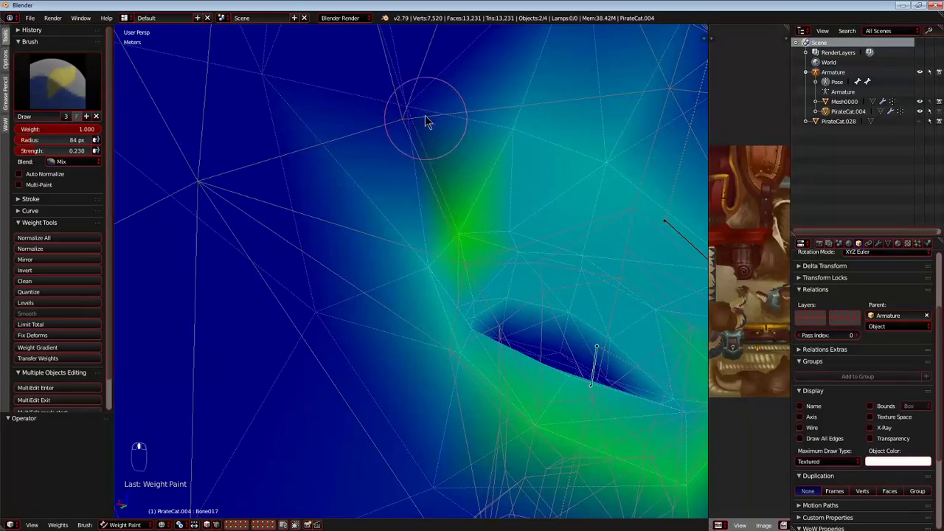
Add further Bone017 weight strokes along the edges of the painted area, working around the leg.
left_click_drag(426, 123, 190, 245)
middle_click_drag(232, 270, 300, 311)
mouse_move(429, 163)
left_mouse_down()
mouse_move(406, 417)
mouse_move(329, 142)
left_mouse_up()
middle_click_drag(463, 486, 382, 402)
mouse_move(492, 85)
middle_mouse_down()
mouse_move(348, 244)
mouse_move(622, 211)
mouse_move(440, 240)
mouse_move(430, 252)
middle_mouse_up()
Test Bone017's deformation with moves and a rotation viewed from the end and side of the body, cancelling each one.
key("g")
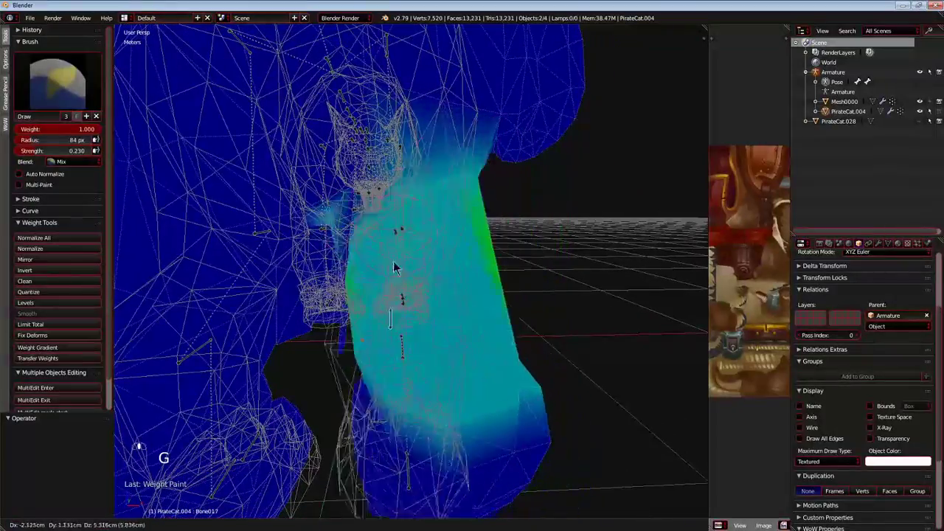
right_click(428, 298)
middle_click_drag(496, 275, 519, 254)
key("r")
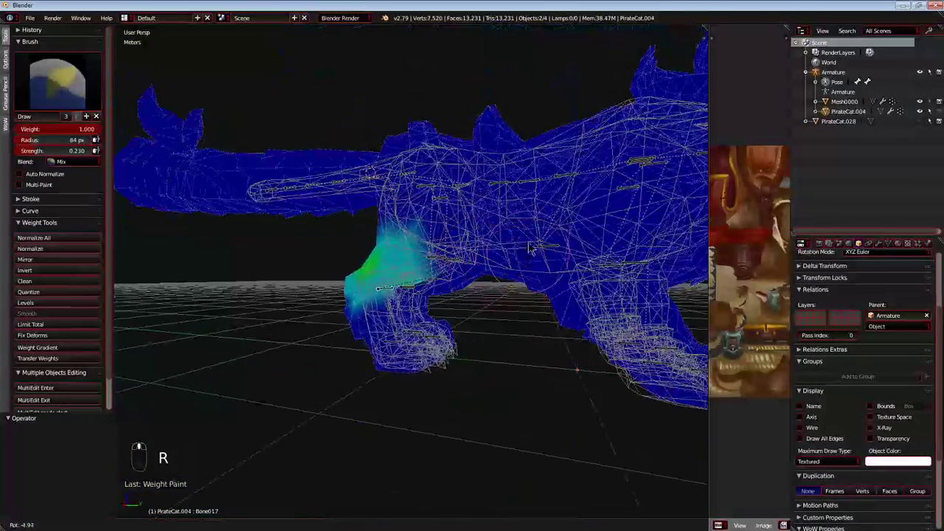
right_click(504, 330)
middle_click_drag(504, 330, 530, 302)
key("g")
right_click(512, 297)
key("g")
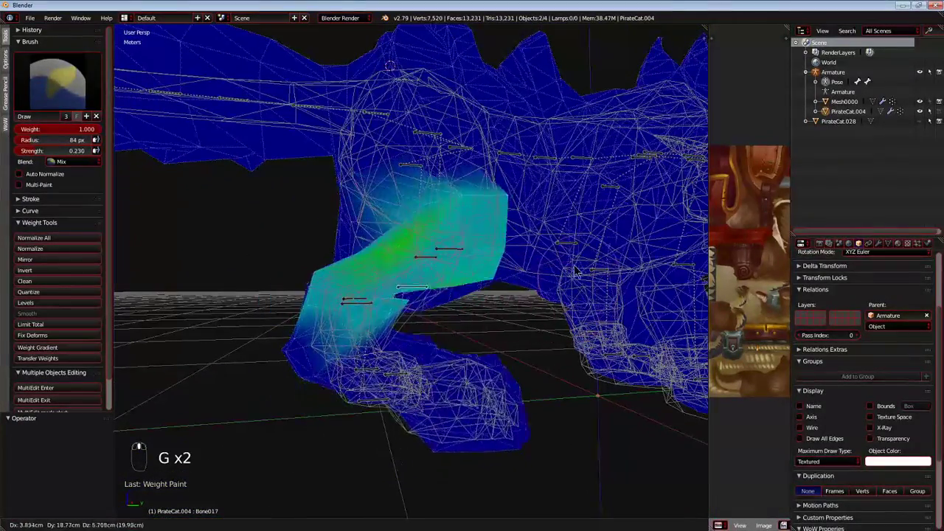
right_click(476, 304)
Check the underside of the joint close up with repeated test moves of Bone017, cancelling them.
scroll(458, 304, "up", 2)
middle_click_drag(454, 310, 450, 256, "shift")
key("g")
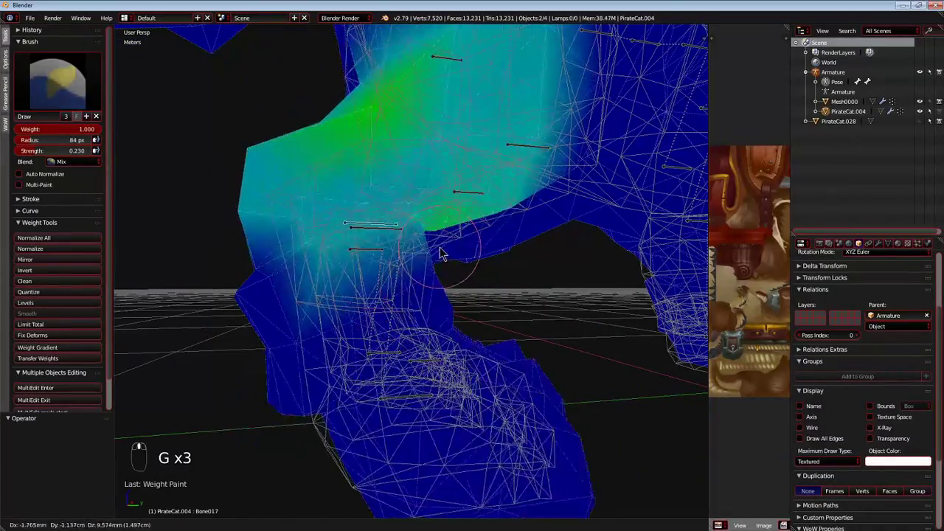
key("g")
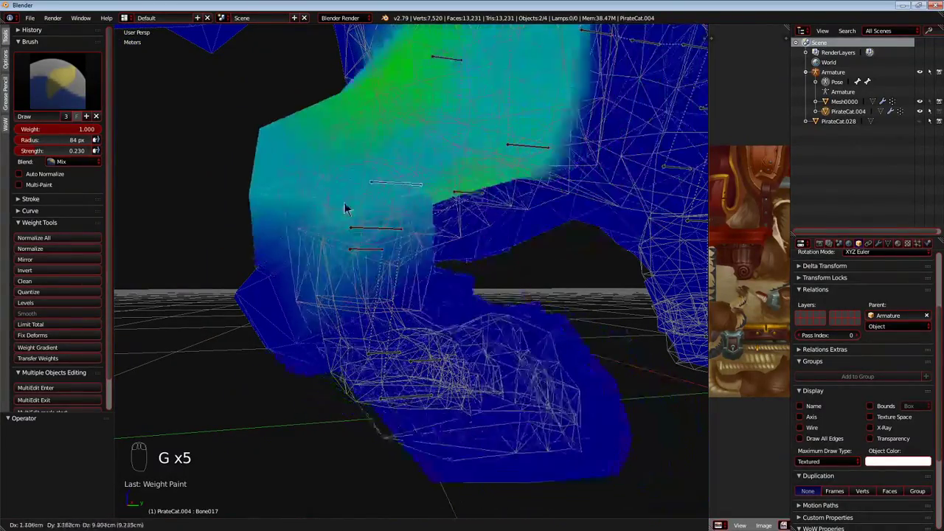
right_click(331, 230)
Select Bone016 and test-move it to compare its influence on the leg, cancelling the move.
right_click(368, 249)
key("g")
right_click(415, 267)
middle_click_drag(413, 267, 377, 274)
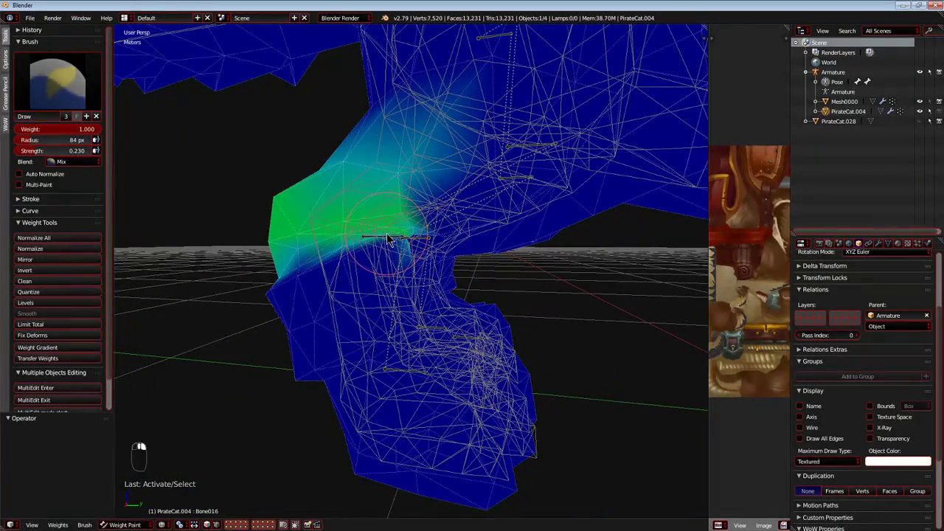
Reselect Bone017 and compare its pull on the hind leg with test moves, cancelling each one.
right_click(389, 232)
right_click(390, 236)
key("g")
right_click(367, 243)
middle_click_drag(434, 207, 419, 267, "shift")
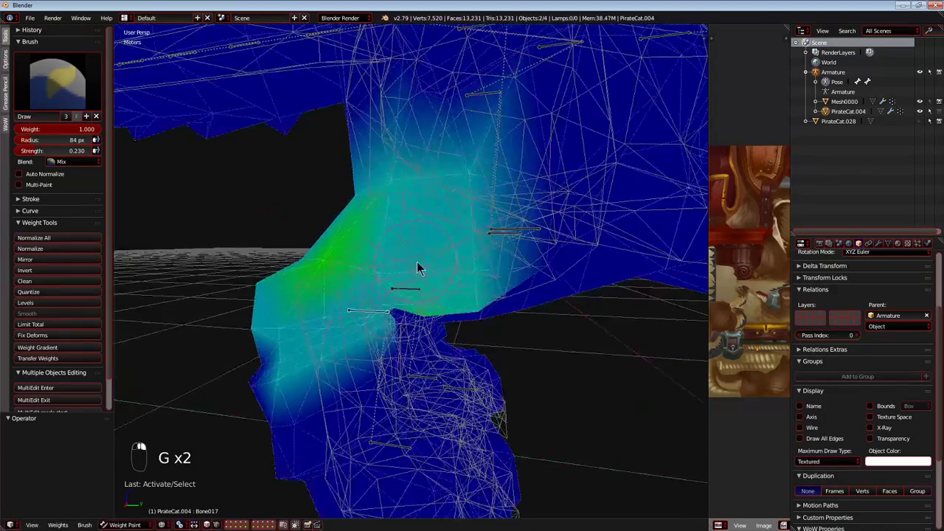
key("g")
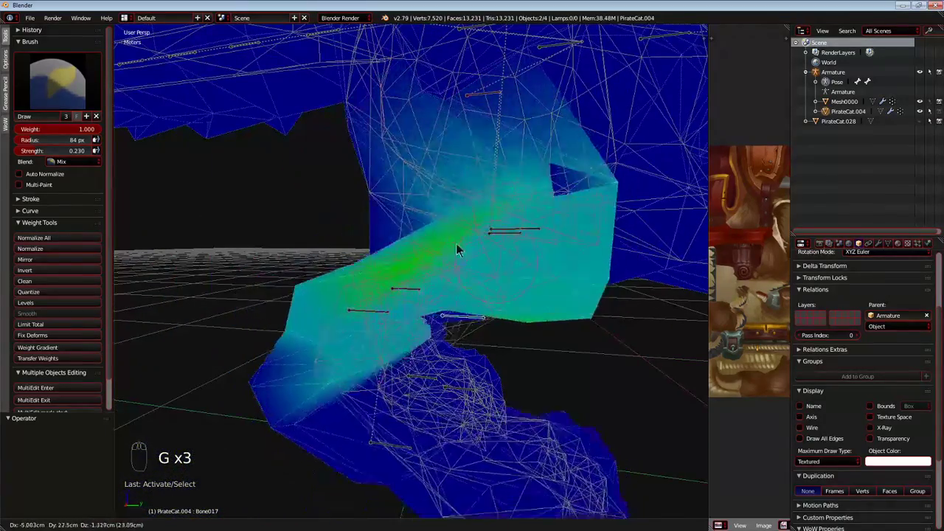
right_click(312, 247)
Paint more Bone017 weight around the fold at the joint at strength 0.230.
mouse_move(430, 228)
middle_mouse_down()
mouse_move(455, 204)
mouse_move(468, 211)
mouse_move(498, 200)
mouse_move(421, 209)
mouse_move(346, 338)
mouse_move(368, 326)
mouse_move(407, 272)
mouse_move(362, 311)
mouse_move(383, 272)
mouse_move(366, 293)
mouse_move(350, 270)
middle_mouse_up()
scroll(346, 338, "up", 4)
scroll(362, 311, "up", 4)
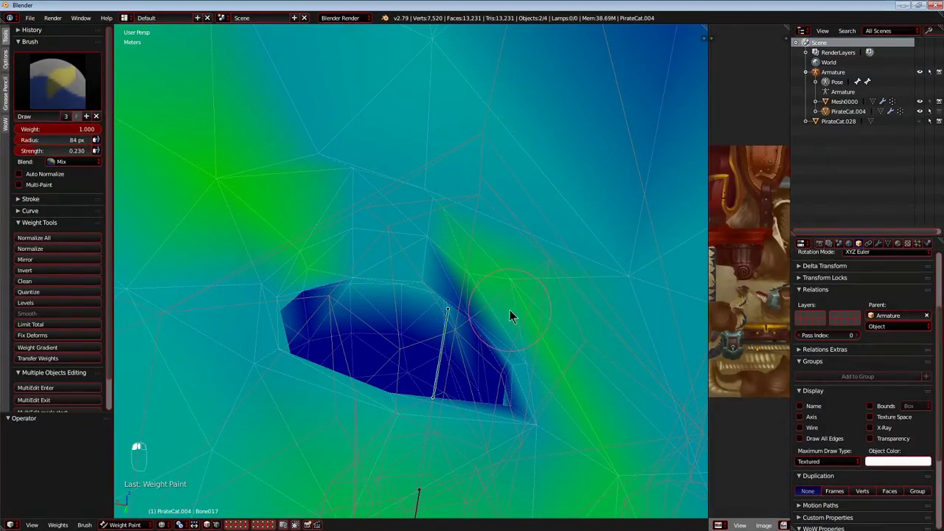
scroll(433, 274, "down", 7)
middle_click_drag(433, 274, 602, 303)
Test the joint with a Bone017 move and a Bone016 rotation, cancelling both.
key("g")
right_click(611, 250)
middle_click_drag(611, 249, 470, 245)
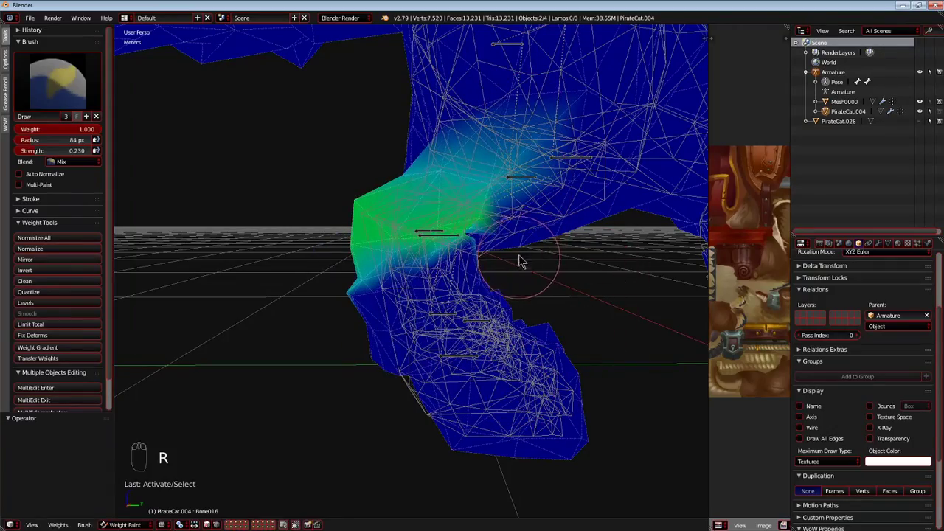
middle_click_drag(503, 248, 402, 275)
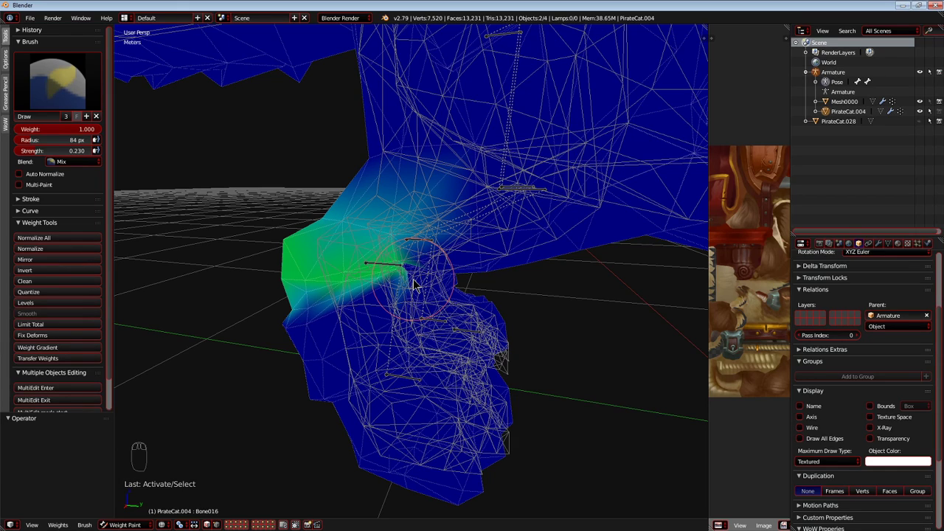
Select Bone005 at the top of the hind leg and test-move the whole leg from several angles, cancelling each move.
middle_click_drag(415, 286, 345, 246)
right_click(425, 194)
middle_click_drag(418, 231, 347, 199)
key("g")
right_click(361, 244)
middle_click_drag(356, 247, 528, 317)
key("g")
right_click(456, 251)
key("g")
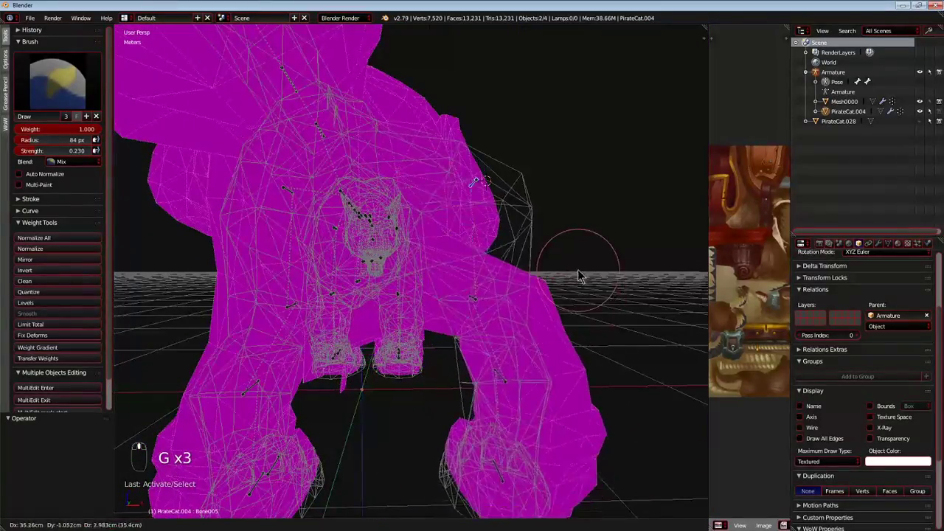
right_click(517, 315)
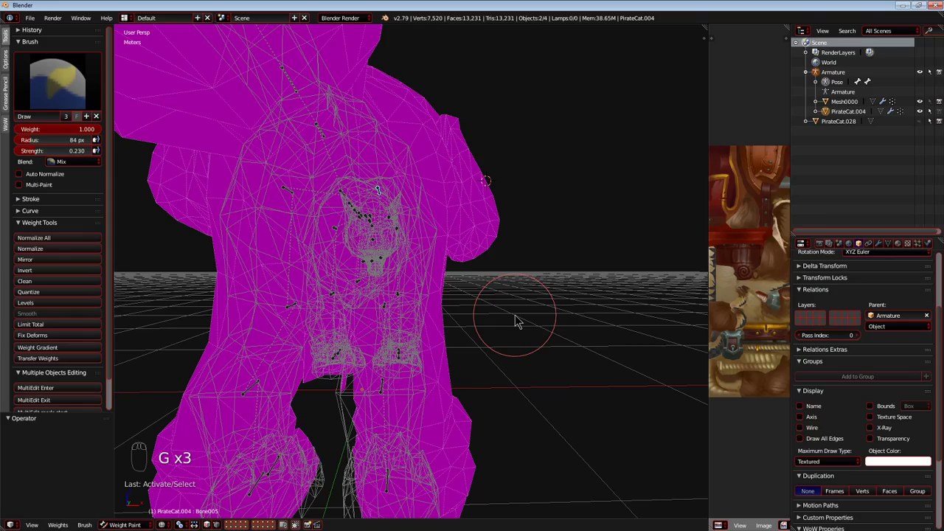
middle_click_drag(503, 328, 352, 248)
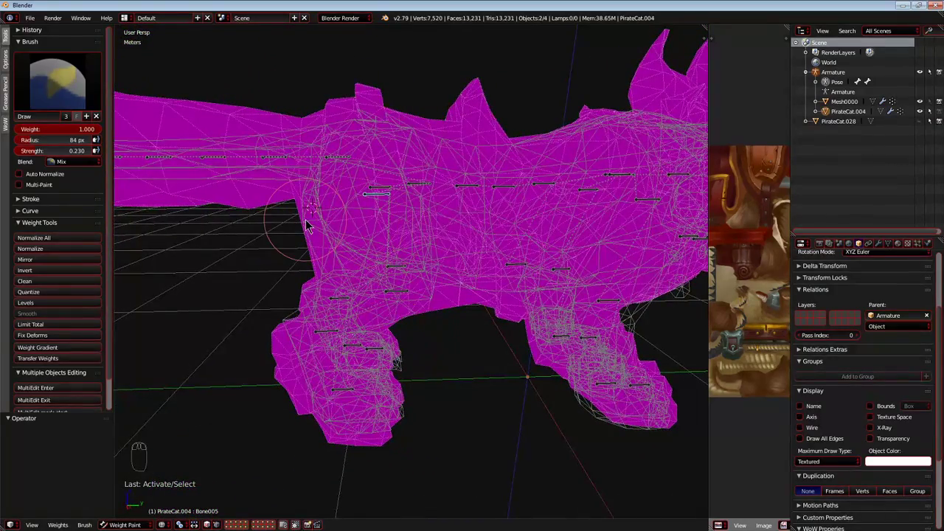
Open the User Preferences, enlarge and reposition the window, and show the 3D View theme colours.
left_click(30, 18)
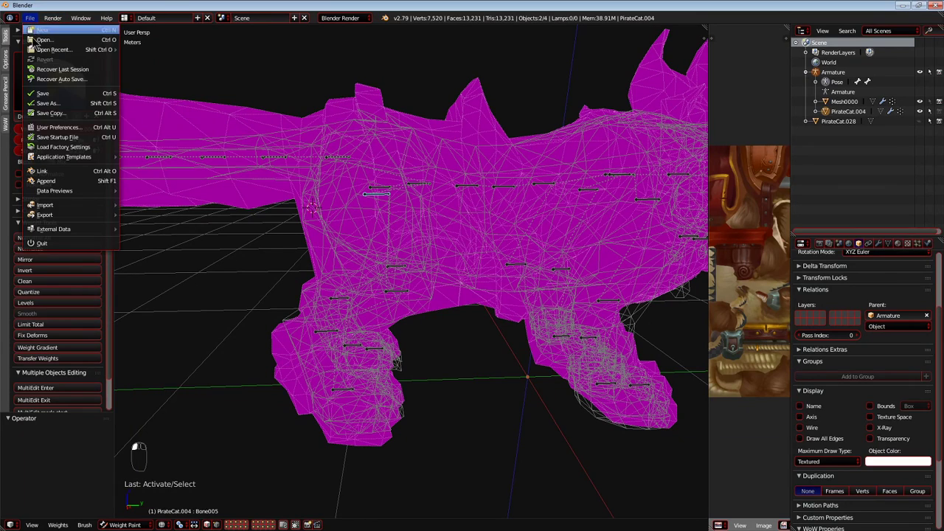
left_click(59, 132)
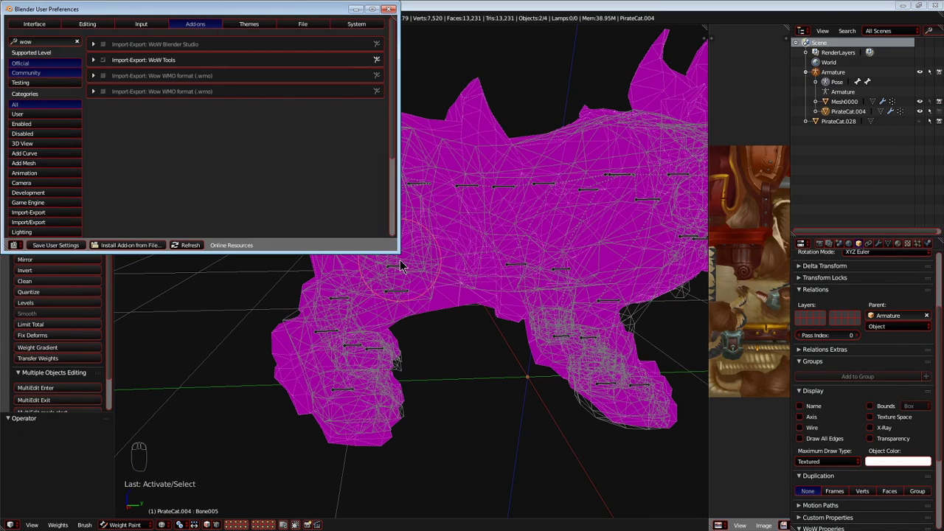
left_click_drag(396, 251, 415, 375)
left_click_drag(271, 10, 294, 105)
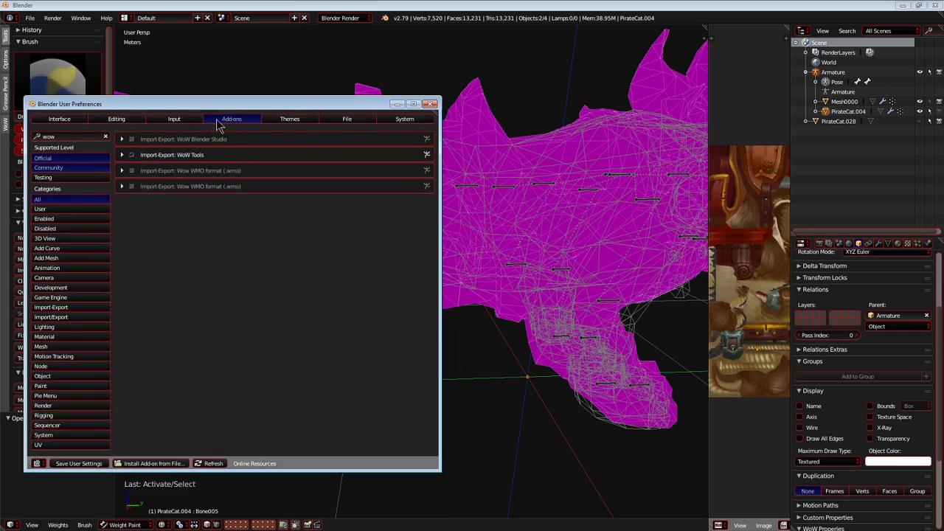
left_click(289, 120)
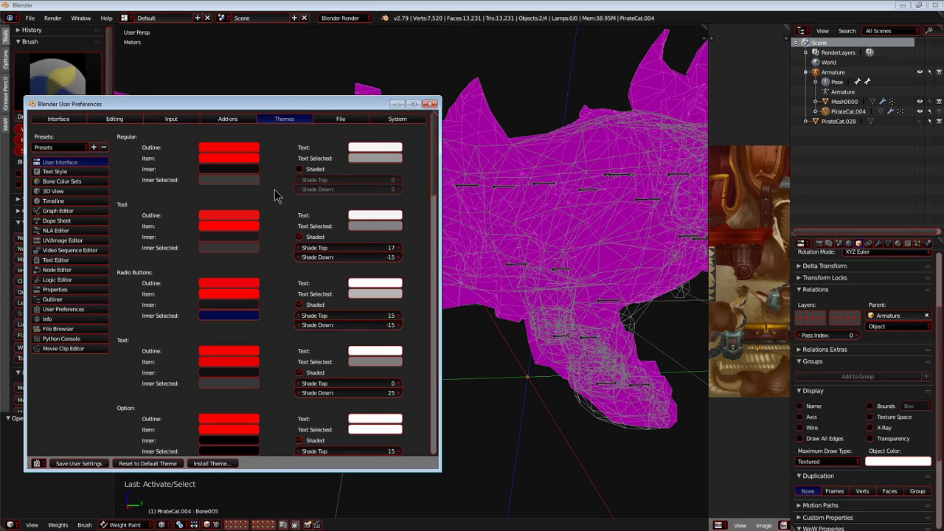
left_click(73, 192)
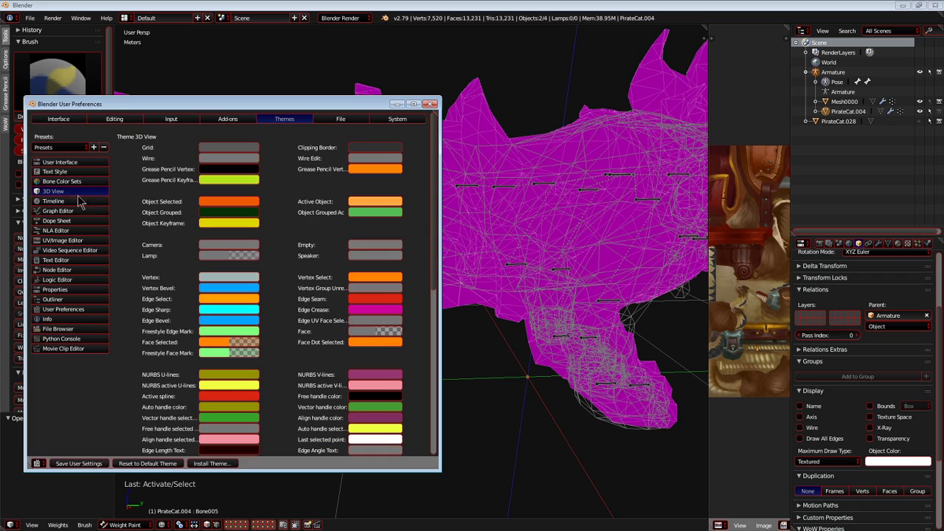
Try a paler Edge Crease colour in the 3D View theme and restore it with hex CC0099.
left_click(357, 309)
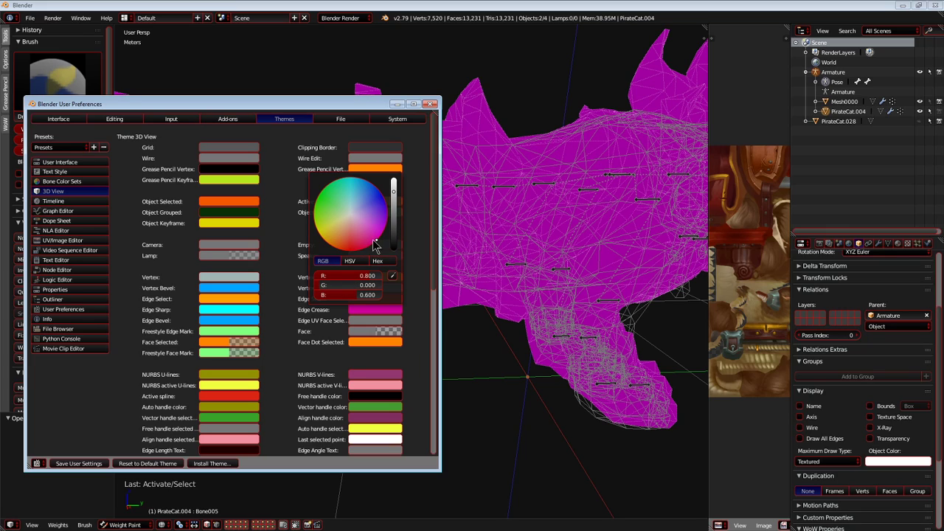
left_click(377, 262)
left_click(361, 225)
left_click(361, 275)
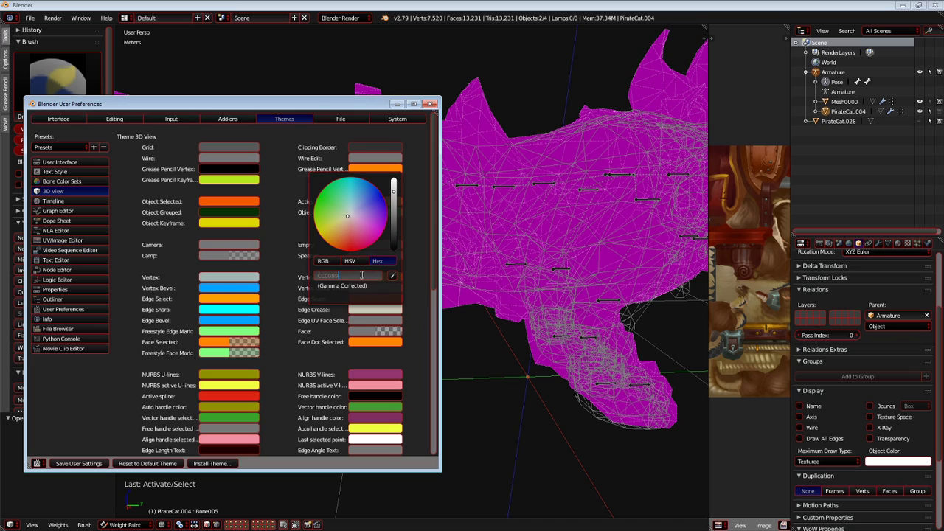
key("Return")
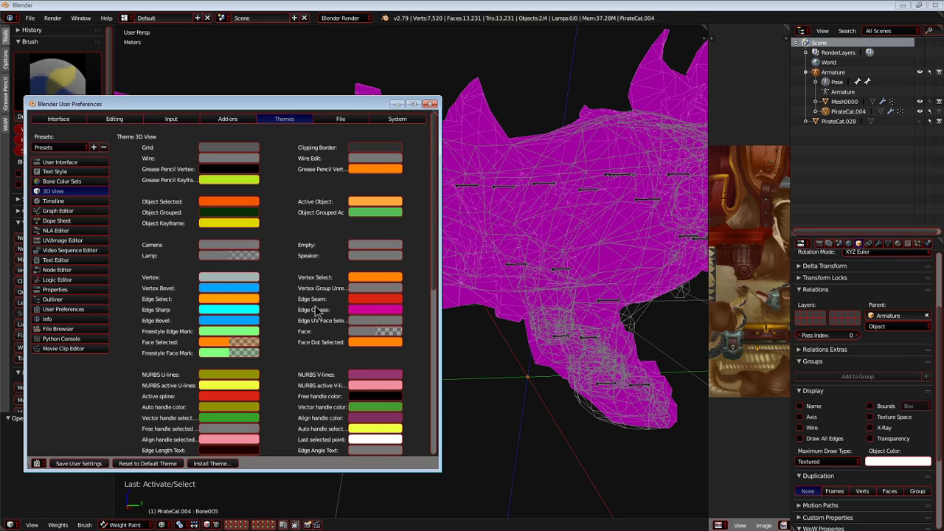
Look through the 3D View theme colours and try green 6FDD9B for Split Normal, cancelling the change.
scroll(315, 312, "down", 5)
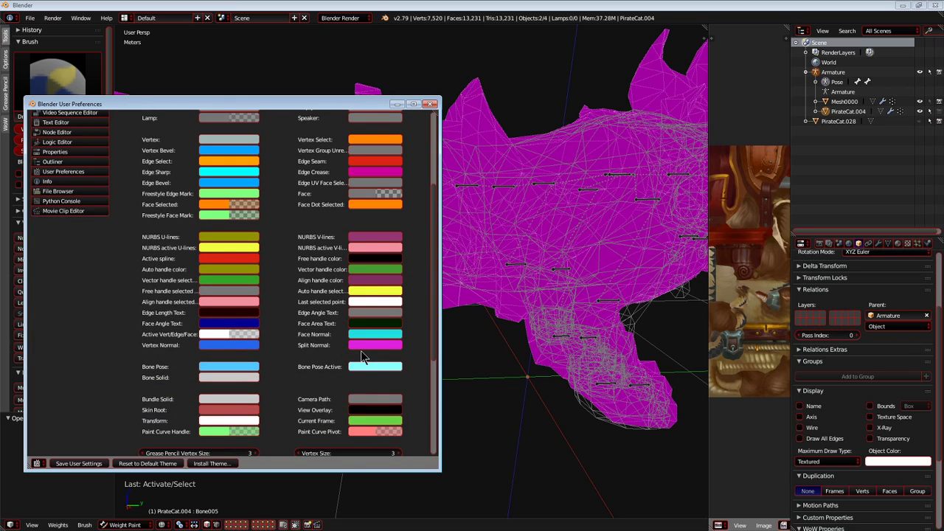
scroll(216, 303, "down", 7)
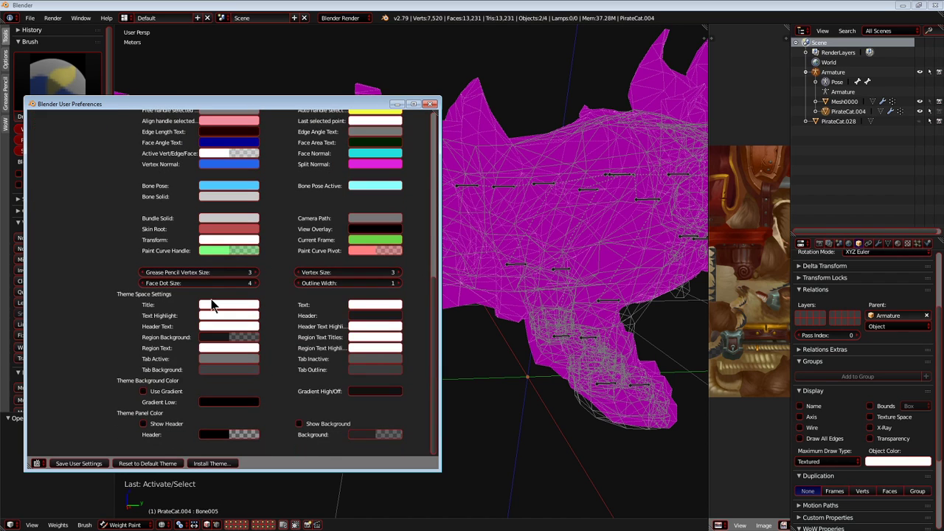
scroll(217, 309, "up", 8)
scroll(219, 310, "up", 4)
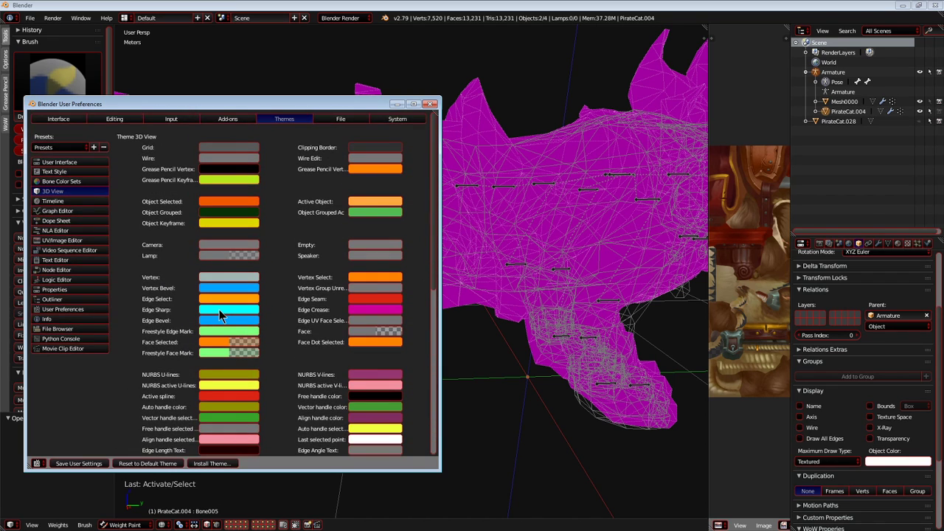
scroll(221, 311, "down", 8)
scroll(230, 308, "down", 2)
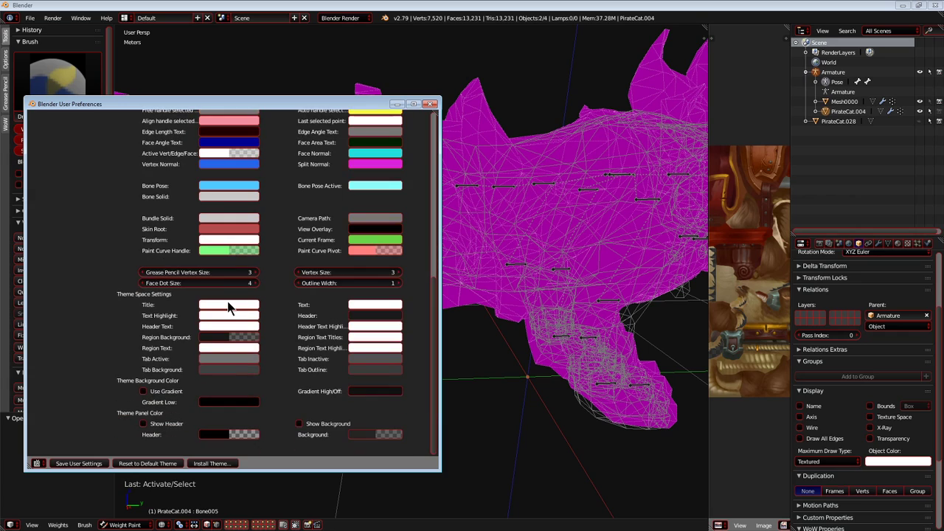
scroll(324, 345, "up", 4)
left_click(371, 303)
left_click(356, 266)
left_click(363, 231)
left_click_drag(366, 233, 340, 191)
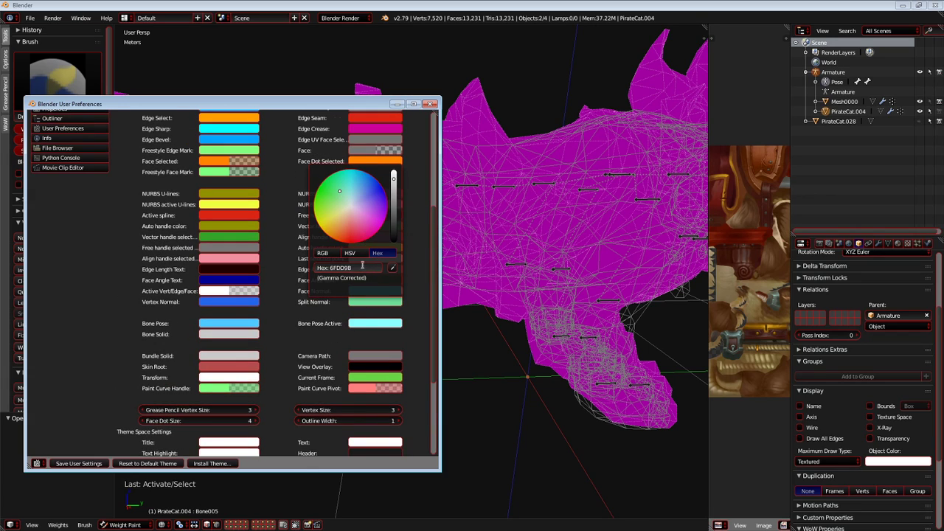
key("Return")
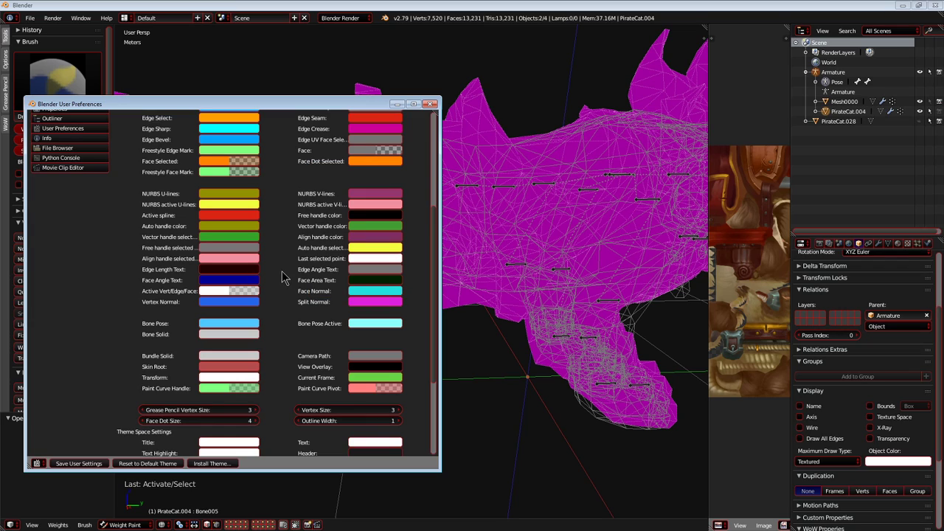
Widen the User Preferences window and look through the theme's Bone Color Sets for the magenta colour.
left_click_drag(437, 282, 488, 281)
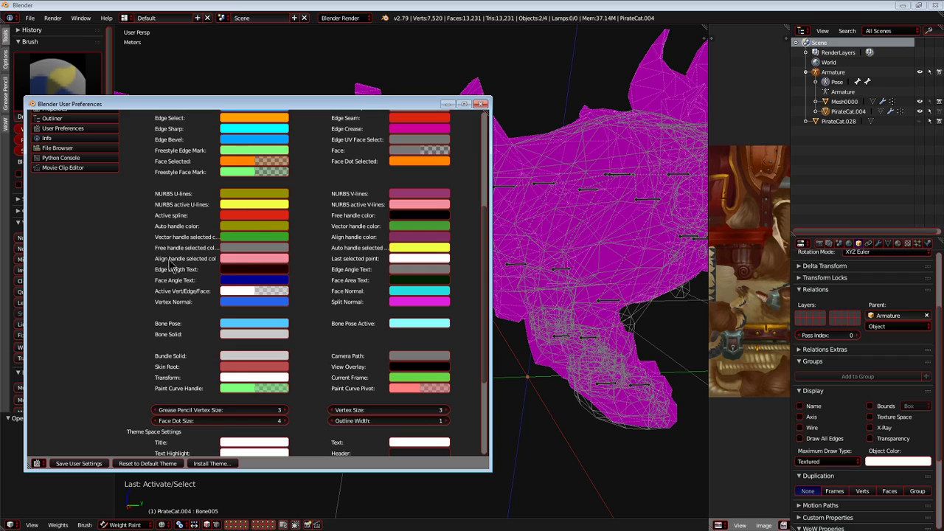
scroll(194, 267, "down", 3)
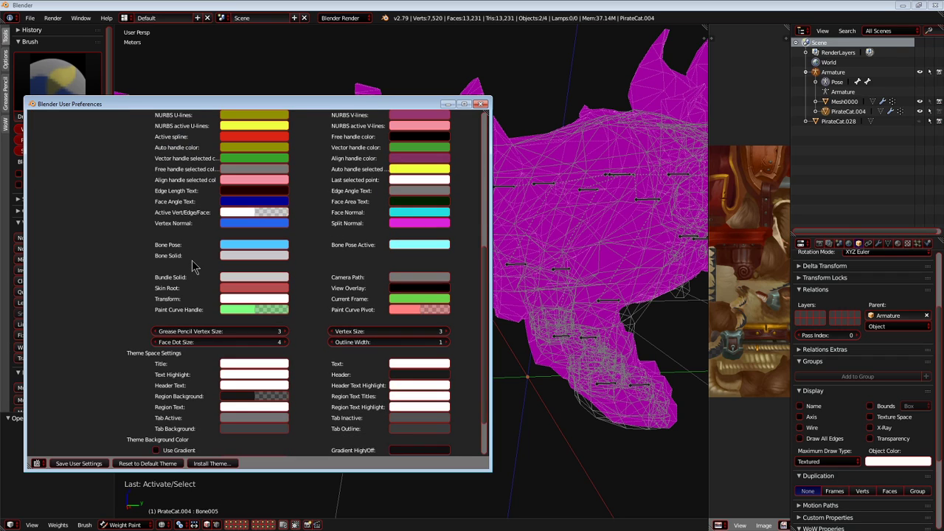
scroll(194, 266, "up", 10)
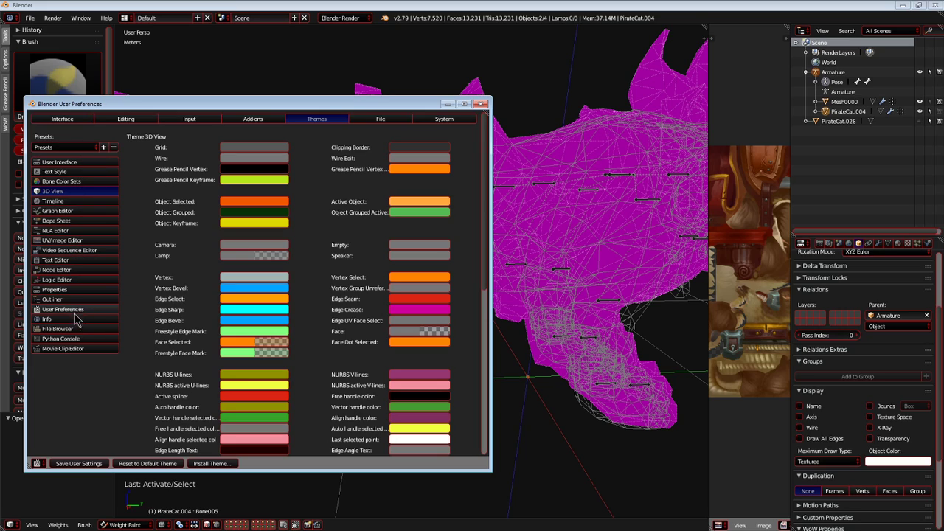
left_click(77, 182)
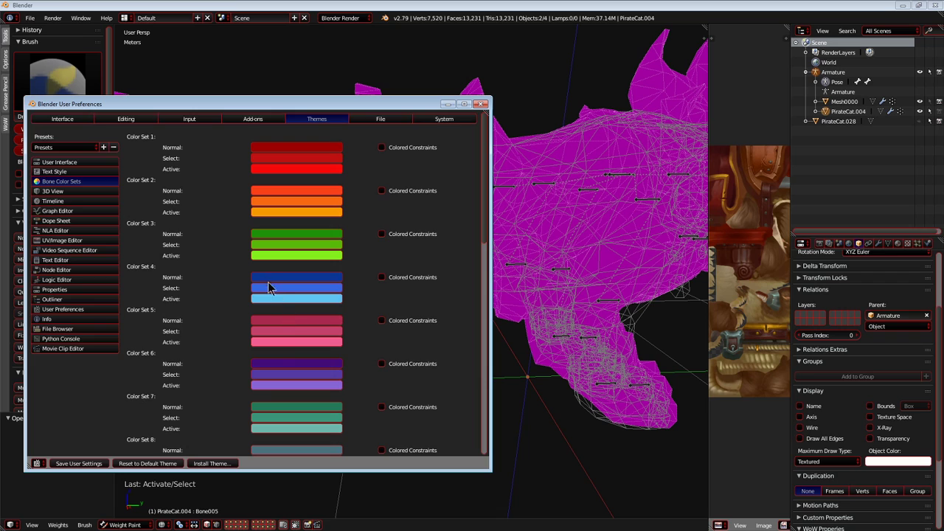
scroll(265, 284, "down", 10)
scroll(196, 270, "down", 7)
scroll(196, 288, "up", 15)
scroll(197, 292, "up", 3)
scroll(144, 317, "down", 1)
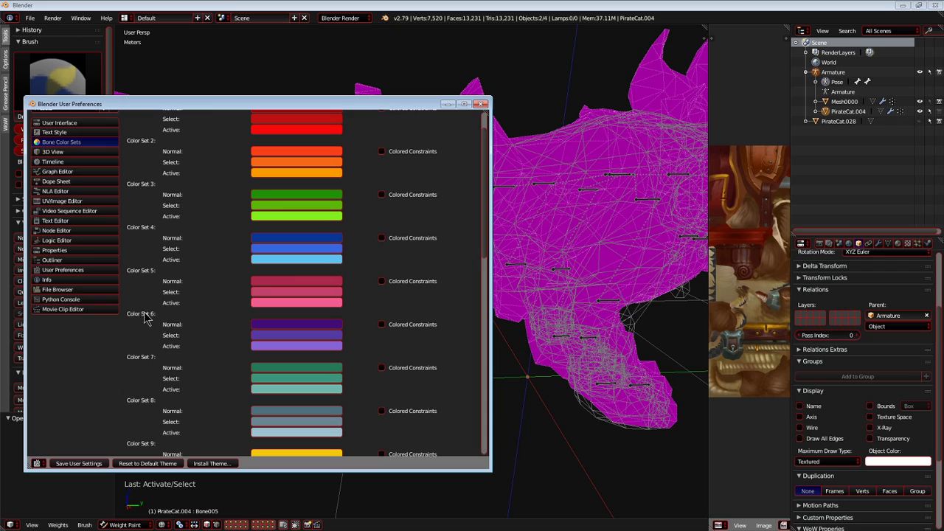
Try darker shades for the Normal and Active colours of bone Color Set 5, cancelling each change.
left_click(278, 284)
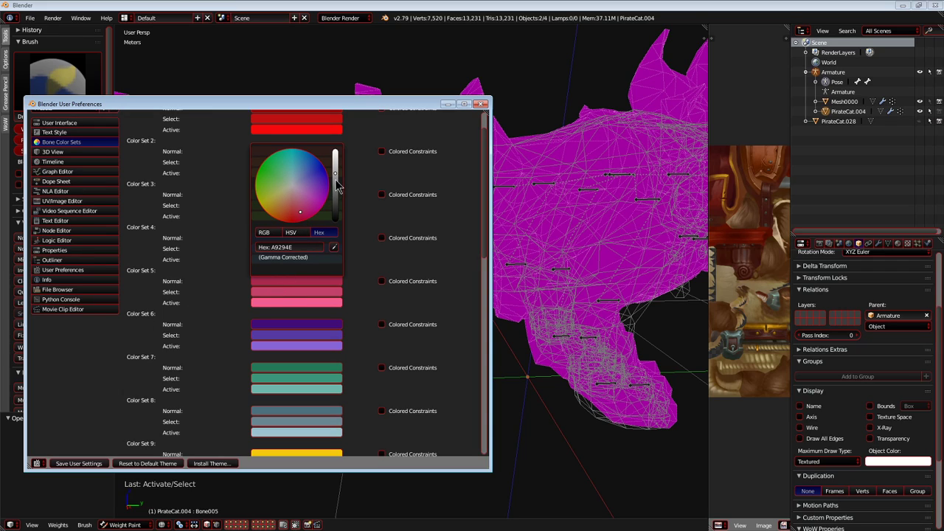
left_click_drag(335, 174, 339, 204)
left_click(315, 282)
right_click(337, 173)
left_click(312, 304)
right_click(339, 205)
scroll(322, 310, "down", 6)
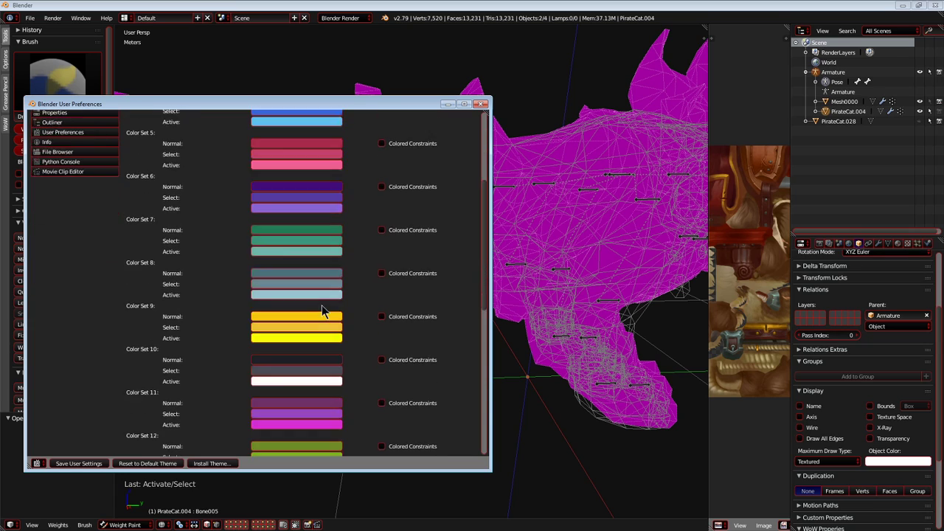
Test the Normal, Select and Active colours of bone Color Set 11 against the magenta mesh display.
left_click(312, 345)
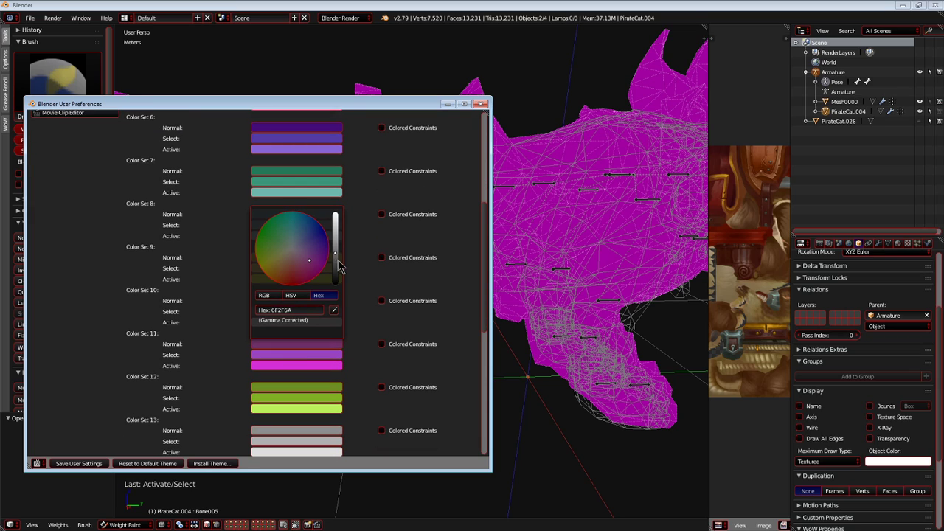
left_click(306, 355)
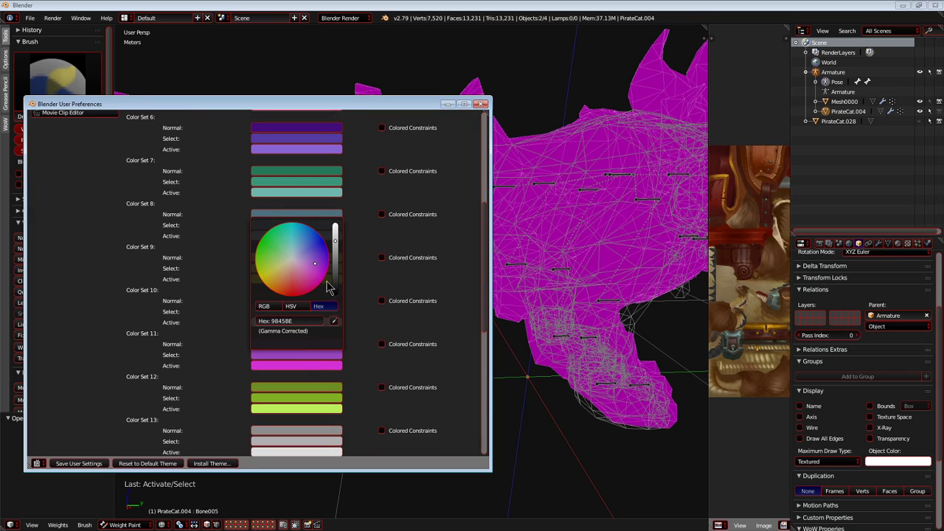
left_click(310, 366)
scroll(361, 313, "down", 7)
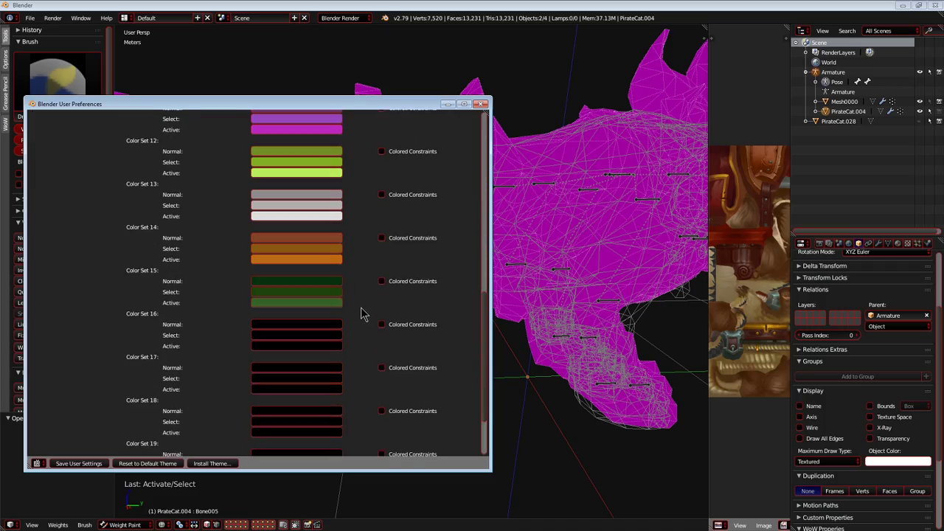
Close the User Preferences and switch the 3D viewport to solid shading.
left_click(480, 104)
middle_click_drag(364, 261, 349, 279)
key("g")
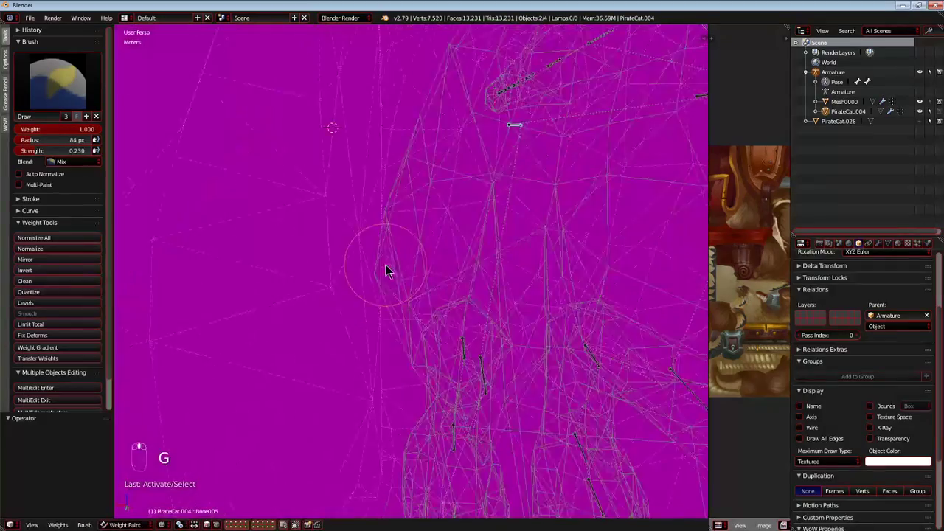
key("z")
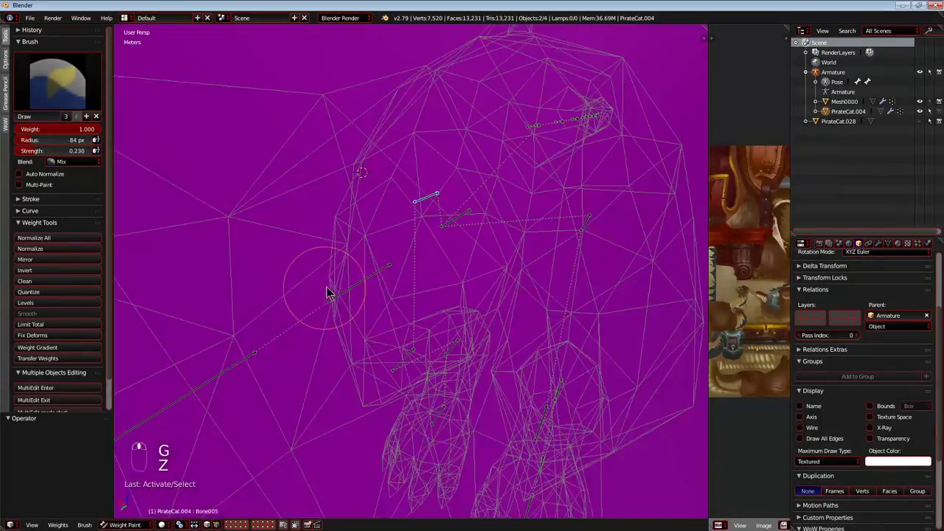
Test-move Bone005 several times to check how the hind leg deforms in solid shading, cancelling each move.
key("g")
key("g")
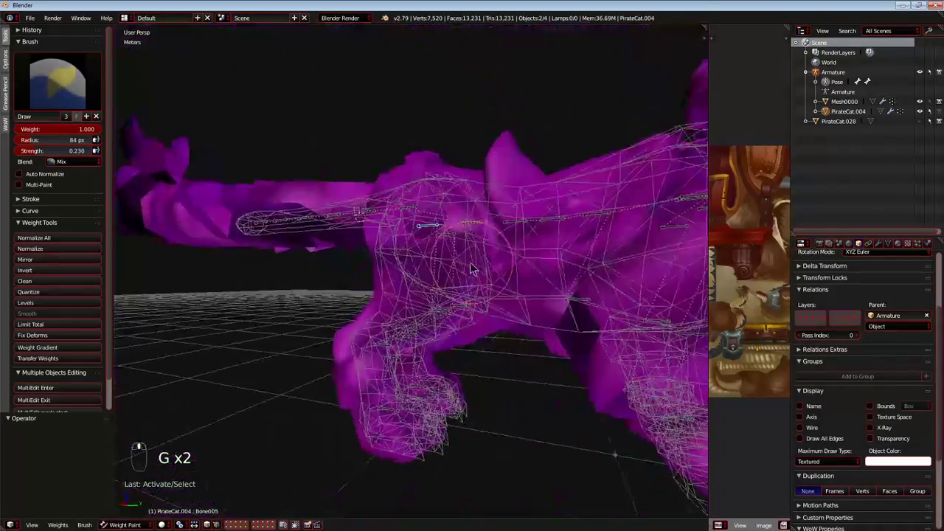
key("g")
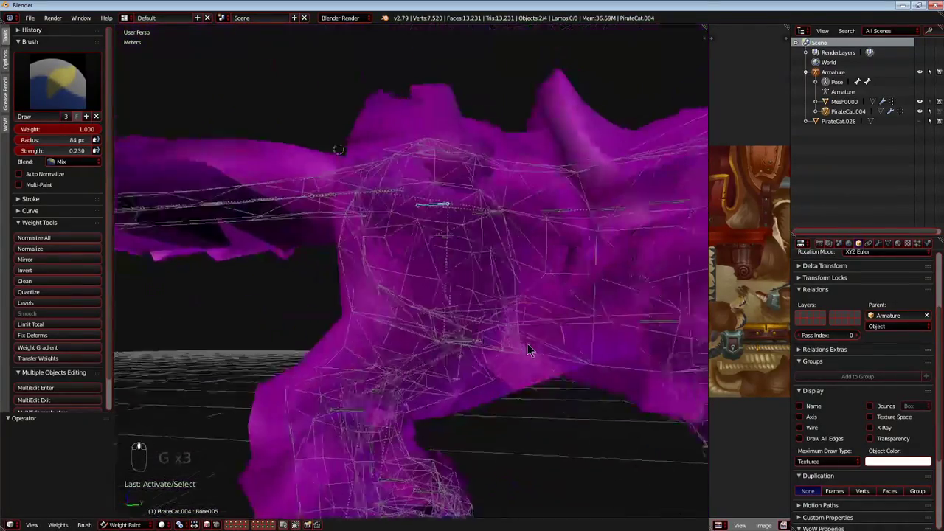
left_click(465, 343)
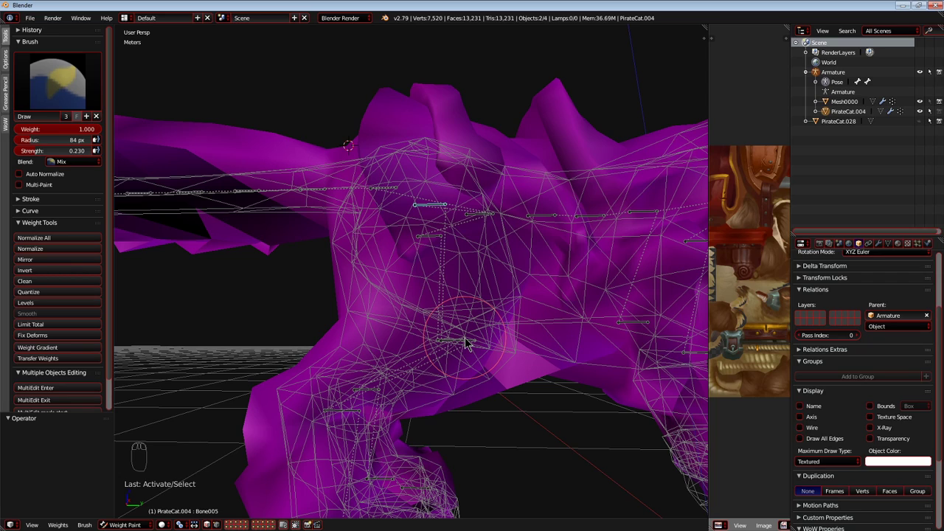
Cycle the viewport shading modes and inspect the inner hind leg around Bone005.
mouse_move(460, 342)
middle_mouse_down()
mouse_move(418, 334)
mouse_move(483, 342)
middle_mouse_up()
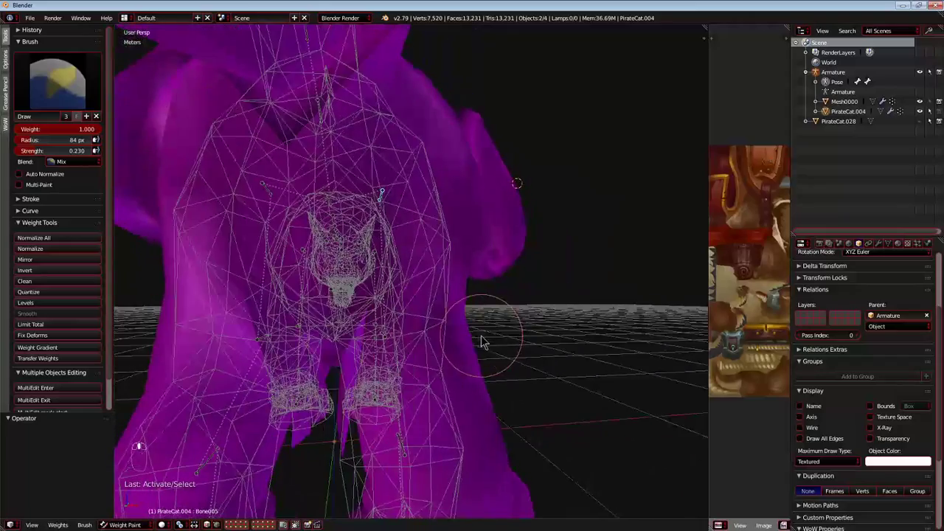
key("alt+z")
scroll(415, 336, "up", 2)
key("z")
key("z")
key("z")
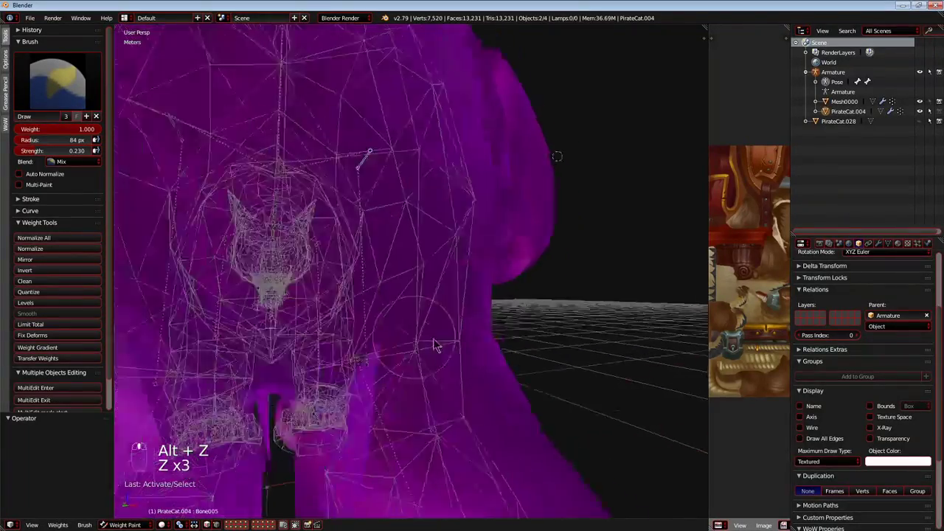
scroll(422, 344, "up", 8)
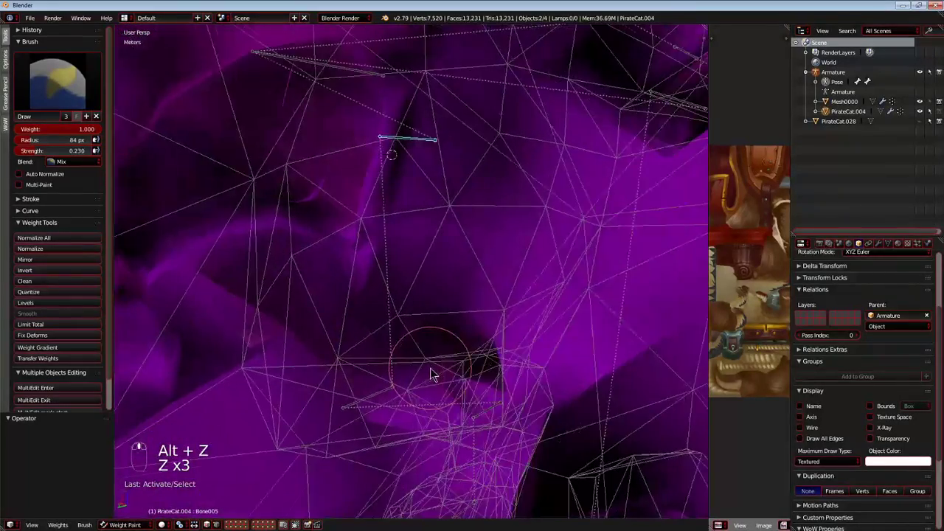
Test-move Bone005 from several angles around the hip and inner thigh, cancelling each move.
key("g")
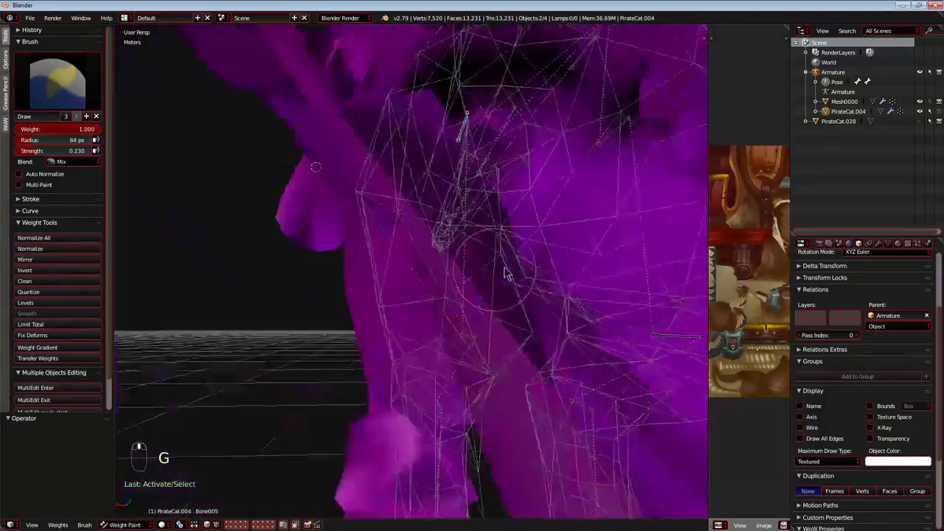
middle_click_drag(501, 274, 596, 278)
mouse_move(502, 303)
middle_mouse_down()
mouse_move(396, 291)
mouse_move(367, 273)
mouse_move(480, 362)
middle_mouse_up()
mouse_move(412, 295)
middle_mouse_down()
mouse_move(468, 351)
mouse_move(445, 306)
mouse_move(329, 334)
mouse_move(376, 286)
mouse_move(503, 244)
mouse_move(464, 245)
mouse_move(468, 237)
middle_mouse_up()
key("g")
right_click(422, 323)
scroll(329, 335, "up", 3)
key("g")
right_click(462, 258)
mouse_move(464, 163)
left_mouse_down()
mouse_move(439, 274)
mouse_move(569, 296)
mouse_move(528, 258)
mouse_move(529, 236)
mouse_move(462, 209)
left_mouse_up()
Switch to wireframe shading, test-move Bone005 and paint its weights onto the hip at weight 1.000 and strength 0.230.
key("z")
key("g")
right_click(459, 260)
middle_click_drag(460, 266, 444, 240)
middle_click_drag(545, 239, 519, 272)
left_click_drag(534, 236, 529, 317)
left_click_drag(370, 258, 352, 349)
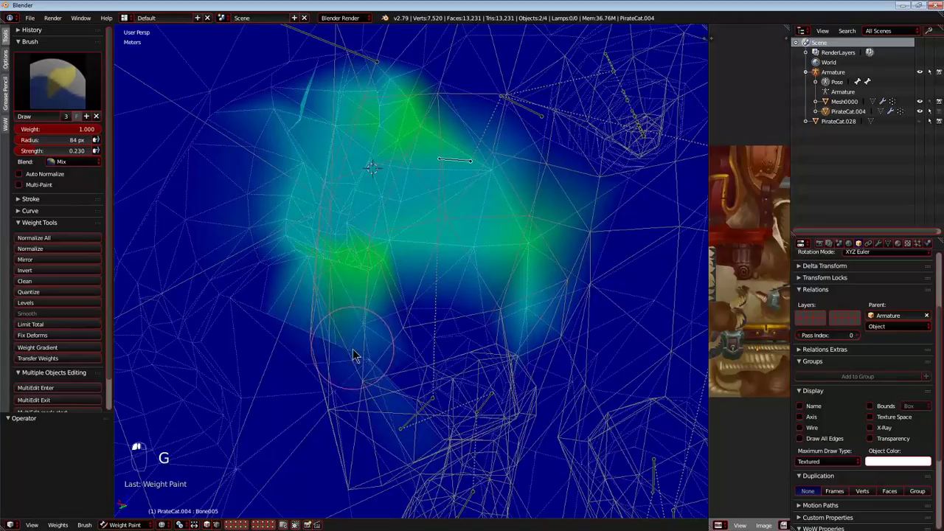
Extend the Bone005 weights down the upper thigh, test-moving the bone between strokes.
key("g")
mouse_move(358, 256)
middle_mouse_down()
mouse_move(383, 250)
mouse_move(317, 291)
mouse_move(365, 267)
mouse_move(552, 338)
mouse_move(341, 326)
mouse_move(406, 179)
middle_mouse_up()
scroll(317, 292, "up", 3)
mouse_move(449, 364)
middle_mouse_down()
mouse_move(412, 376)
mouse_move(349, 373)
mouse_move(392, 392)
mouse_move(385, 238)
mouse_move(422, 227)
mouse_move(441, 302)
mouse_move(383, 246)
mouse_move(461, 255)
mouse_move(458, 266)
middle_mouse_up()
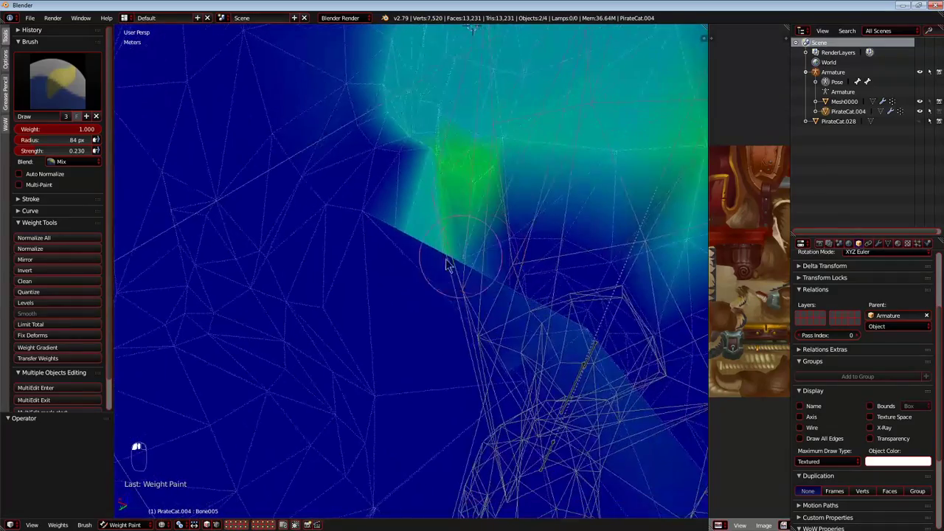
key("g")
right_click(406, 221)
mouse_move(407, 221)
middle_mouse_down()
mouse_move(354, 271)
mouse_move(405, 220)
middle_mouse_up()
left_click_drag(404, 221, 407, 154)
mouse_move(406, 157)
middle_mouse_down()
mouse_move(396, 261)
mouse_move(415, 146)
mouse_move(451, 228)
mouse_move(421, 239)
mouse_move(414, 289)
mouse_move(390, 203)
mouse_move(537, 184)
mouse_move(440, 266)
mouse_move(454, 301)
middle_mouse_up()
Paint Bone005 weights over the unweighted patches of the thigh down to the knee.
key("g")
right_click(412, 237)
mouse_move(492, 342)
middle_mouse_down()
mouse_move(438, 217)
mouse_move(449, 335)
mouse_move(434, 285)
mouse_move(539, 333)
mouse_move(478, 295)
mouse_move(381, 352)
mouse_move(576, 291)
mouse_move(405, 290)
mouse_move(434, 228)
middle_mouse_up()
middle_click_drag(430, 282, 372, 304)
left_click_drag(370, 259, 303, 363)
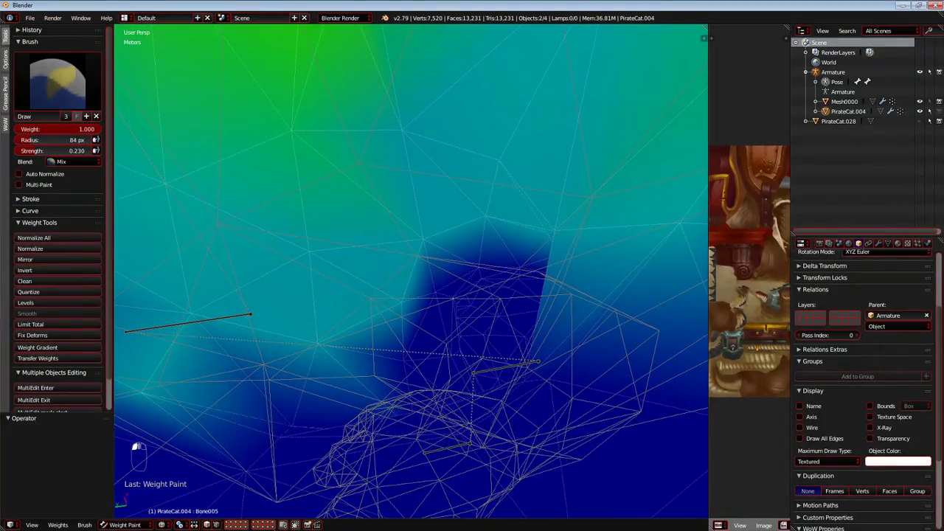
middle_click_drag(398, 420, 501, 424)
scroll(503, 424, "up", 1)
mouse_move(409, 314)
left_mouse_down()
mouse_move(369, 285)
mouse_move(565, 457)
mouse_move(583, 317)
left_mouse_up()
middle_click_drag(499, 404, 299, 253)
Test-rotate Bone005 to check how the painted haunch and thigh deform.
scroll(299, 253, "down", 5)
key("r")
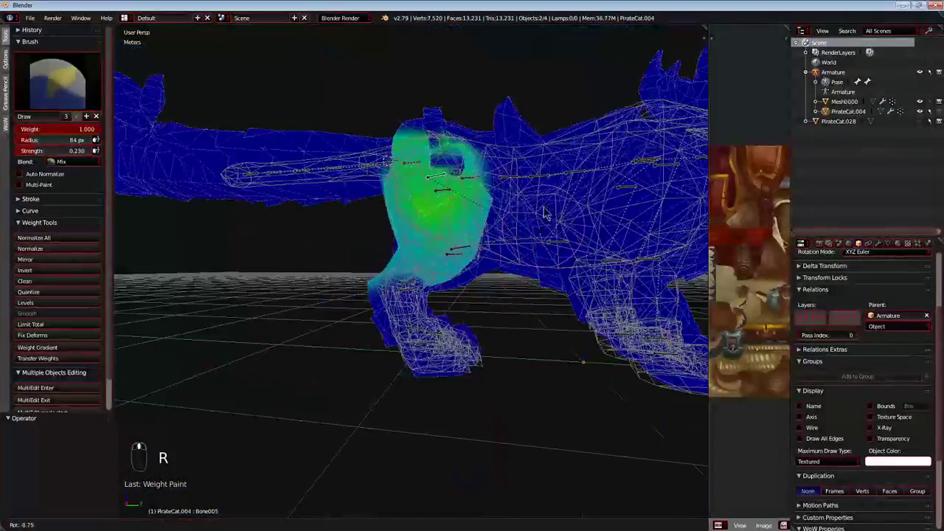
right_click(548, 280)
key("r")
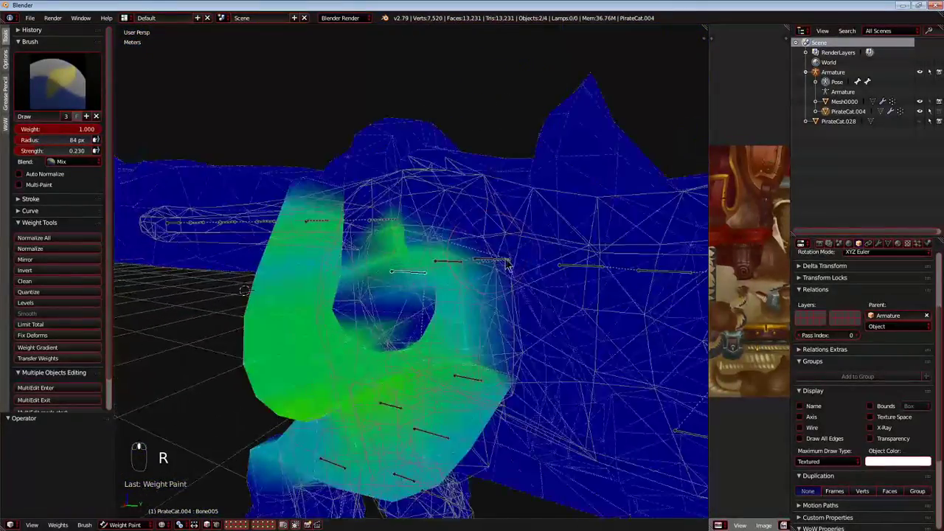
key("r")
scroll(424, 326, "up", 8)
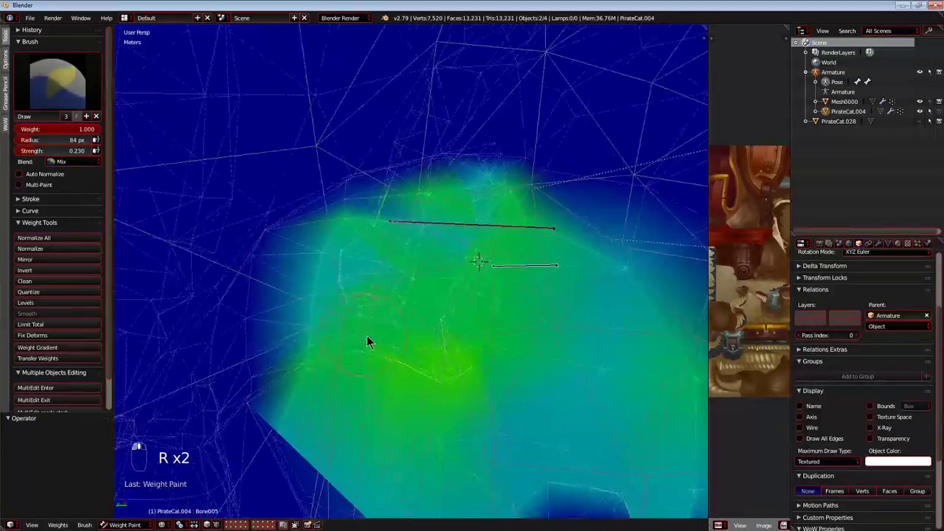
Enlarge the weight brush to 103 px and strengthen the Bone005 weights on the upper haunch.
mouse_move(366, 336)
middle_mouse_down()
mouse_move(359, 330)
mouse_move(371, 342)
middle_mouse_up()
scroll(372, 343, "up", 2)
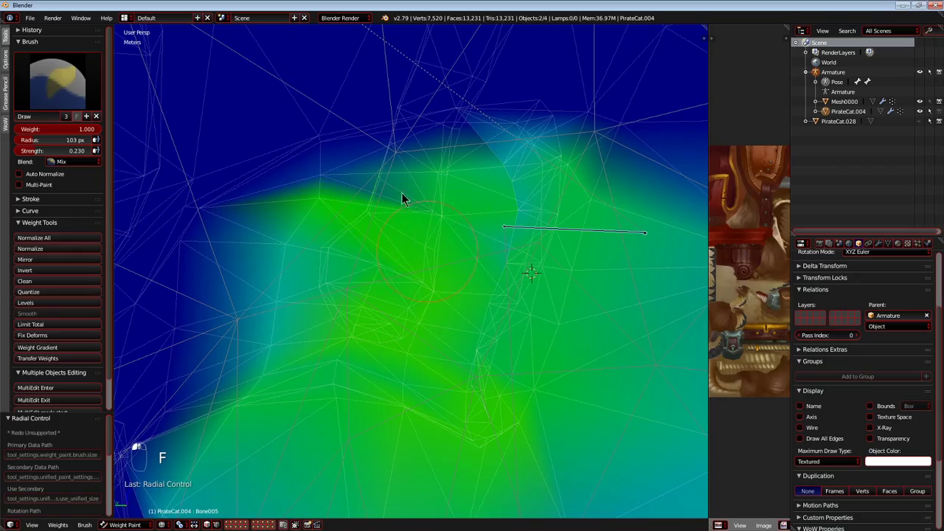
left_click_drag(363, 318, 359, 295)
key("g")
right_click(344, 280)
mouse_move(342, 283)
middle_mouse_down()
mouse_move(489, 292)
mouse_move(404, 272)
middle_mouse_up()
scroll(476, 291, "down", 4)
scroll(406, 295, "up", 2)
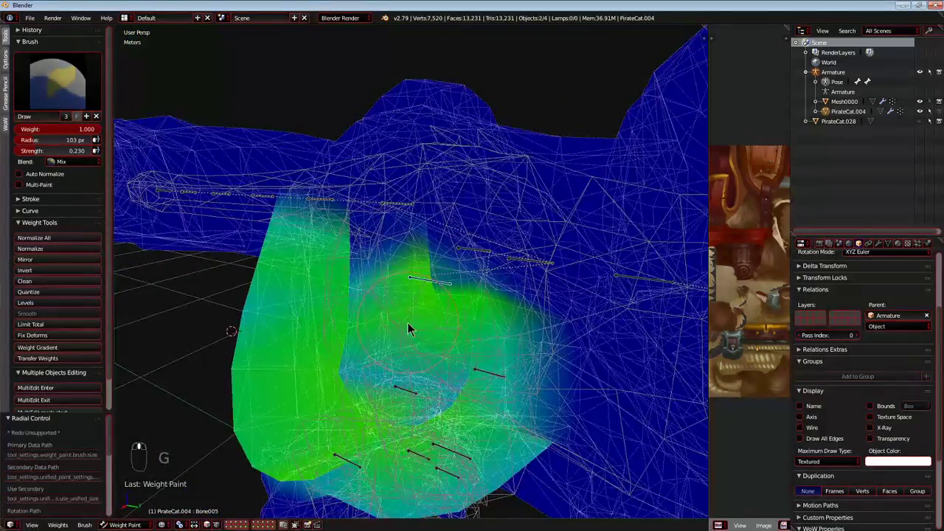
Paint over the weakly weighted crease in the haunch for Bone005, test-moving the bone between strokes.
mouse_move(407, 322)
middle_mouse_down()
mouse_move(459, 331)
mouse_move(432, 287)
mouse_move(354, 367)
middle_mouse_up()
key("g")
right_click(344, 309)
mouse_move(344, 308)
middle_mouse_down()
mouse_move(465, 326)
mouse_move(372, 336)
mouse_move(432, 354)
mouse_move(373, 350)
mouse_move(457, 295)
middle_mouse_up()
key("g")
right_click(471, 354)
scroll(432, 354, "up", 4)
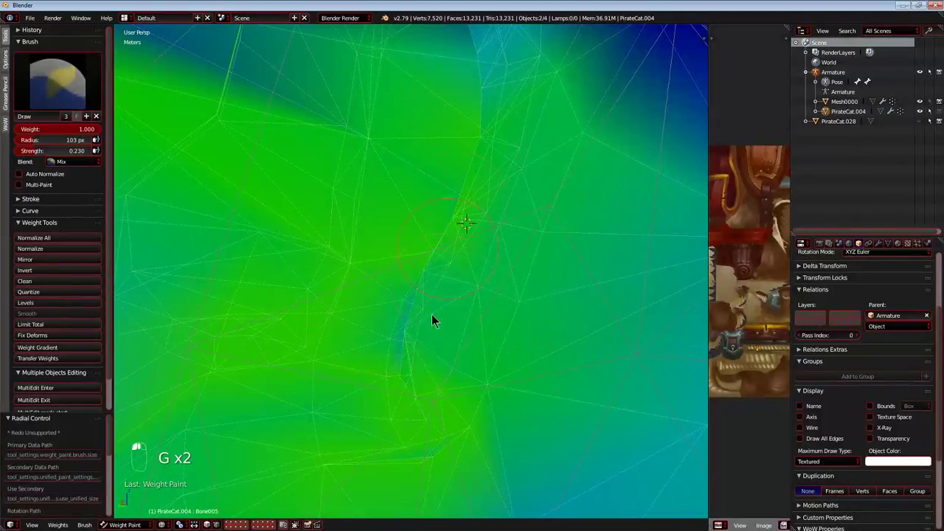
middle_click_drag(453, 205, 426, 315)
Test-move and test-rotate Bone005 to check the whole hind leg, cancelling each transform.
scroll(425, 314, "down", 3)
scroll(421, 210, "down", 5)
mouse_move(424, 217)
middle_mouse_down()
mouse_move(492, 285)
mouse_move(535, 279)
middle_mouse_up()
key("g")
key("r")
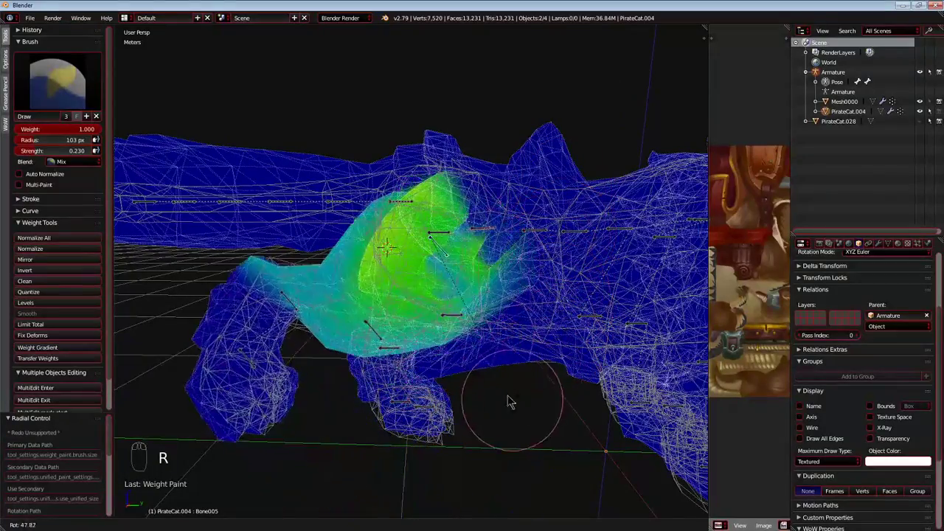
middle_click_drag(514, 283, 387, 399)
right_click(460, 399)
key("g")
right_click(377, 377)
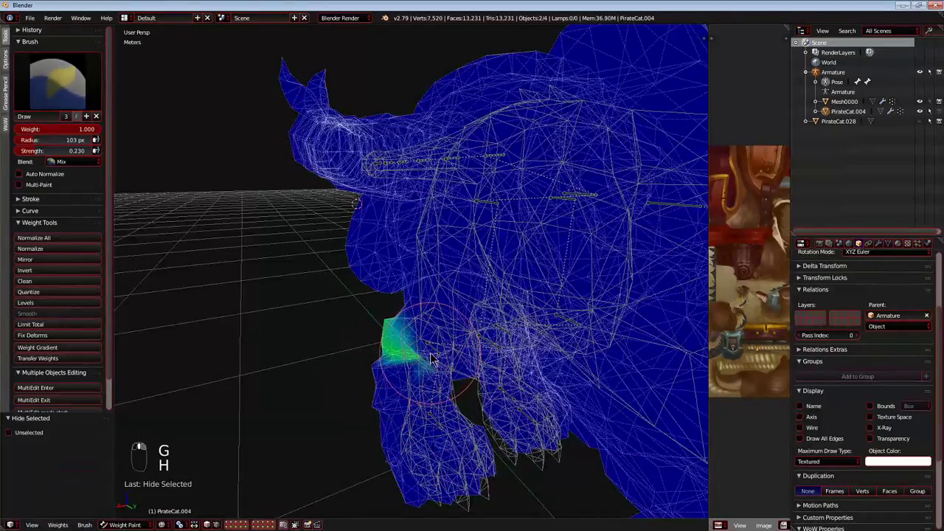
Hide the overlapping bones around the hind knee, test-moving them before hiding.
key("g")
right_click(418, 353)
middle_click_drag(417, 354, 405, 349)
key("g")
right_click(406, 346)
key("h")
middle_click_drag(403, 253, 403, 284)
Select a bone at the rear hip and test-move it from two angles, cancelling each move.
right_click(492, 193)
middle_click_drag(490, 194, 395, 198)
key("g")
right_click(345, 240)
middle_click_drag(344, 240, 453, 379)
key("g")
right_click(411, 378)
Select Bone010 in the hind leg and test-move it from several angles, cancelling each move.
right_click(448, 370)
middle_click_drag(397, 366, 430, 377)
key("g")
right_click(493, 364)
middle_click_drag(493, 365, 519, 384)
key("g")
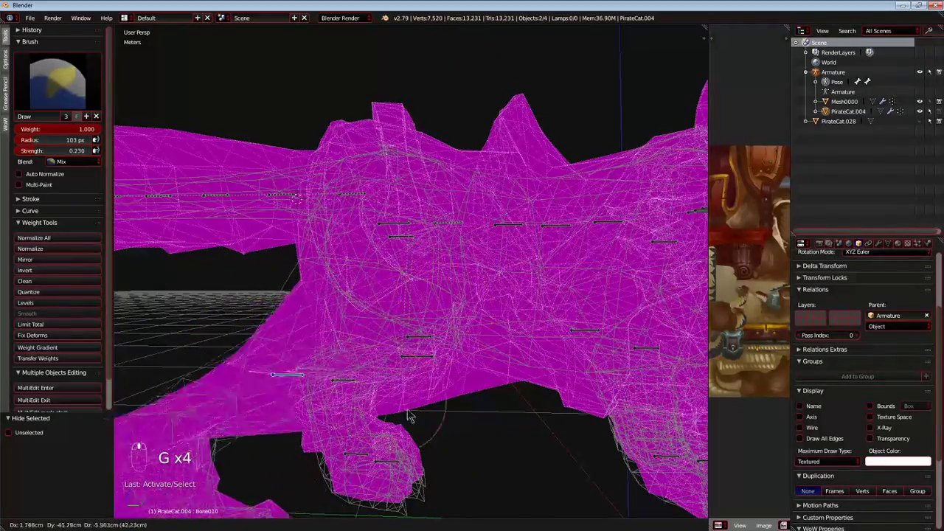
right_click(404, 407)
middle_click_drag(433, 375, 413, 368)
Select Bone011, test-move it and paint its first weights across the thigh above the bone.
right_click(435, 337)
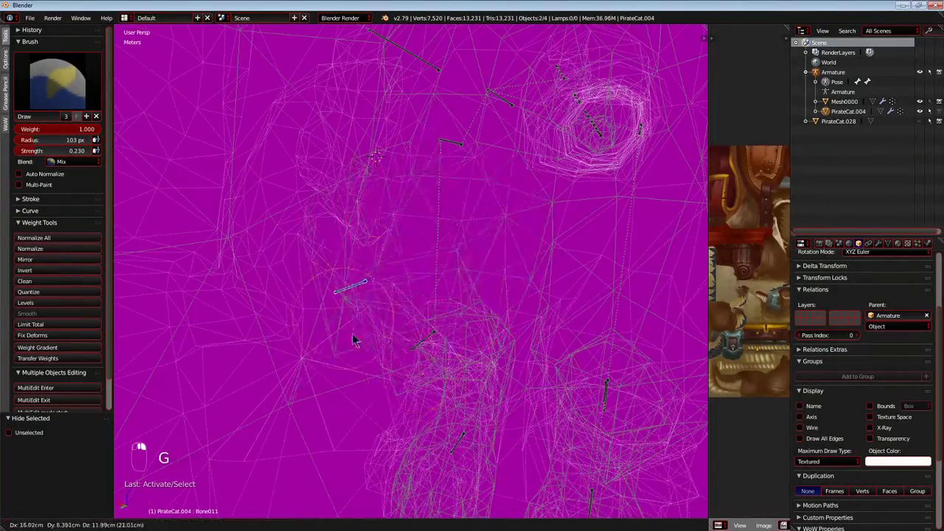
key("g")
scroll(444, 282, "up", 3)
middle_click_drag(442, 281, 308, 338, "shift")
left_click_drag(257, 333, 458, 303)
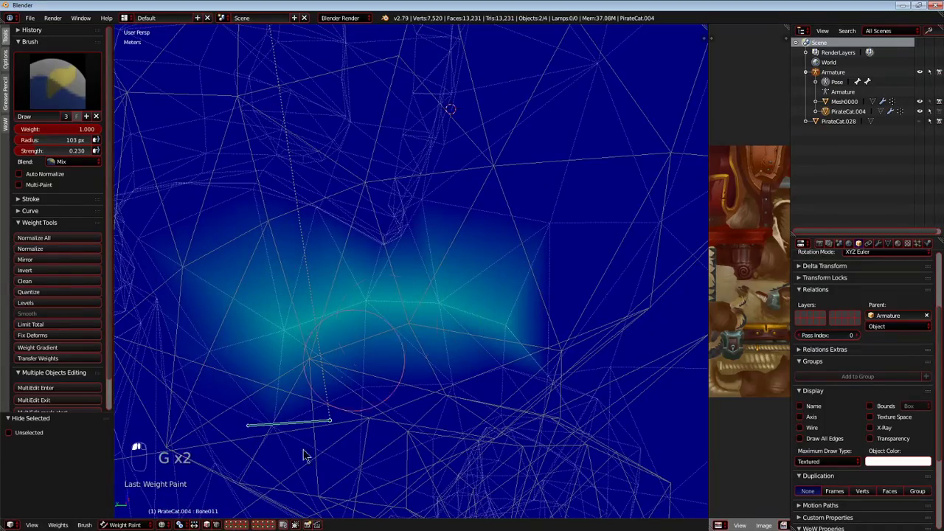
mouse_move(344, 226)
middle_mouse_down()
mouse_move(322, 209)
mouse_move(311, 250)
middle_mouse_up()
Spread the Bone011 weights over the rest of the thigh and lower haunch.
mouse_move(445, 194)
middle_mouse_down()
mouse_move(373, 253)
mouse_move(396, 290)
mouse_move(328, 263)
mouse_move(480, 393)
mouse_move(320, 438)
mouse_move(394, 389)
mouse_move(341, 343)
middle_mouse_up()
mouse_move(430, 333)
left_mouse_down()
mouse_move(399, 317)
mouse_move(398, 293)
left_mouse_up()
mouse_move(398, 293)
middle_mouse_down()
mouse_move(389, 391)
mouse_move(464, 243)
mouse_move(518, 162)
middle_mouse_up()
mouse_move(359, 213)
middle_mouse_down()
mouse_move(426, 295)
mouse_move(402, 252)
middle_mouse_up()
left_click_drag(423, 204, 463, 194)
Test-rotate and test-move Bone011 to check the leg's deformation, restoring the pose.
scroll(400, 259, "down", 7)
mouse_move(400, 259)
middle_mouse_down()
mouse_move(579, 248)
mouse_move(483, 317)
mouse_move(497, 352)
middle_mouse_up()
key("r")
key("g")
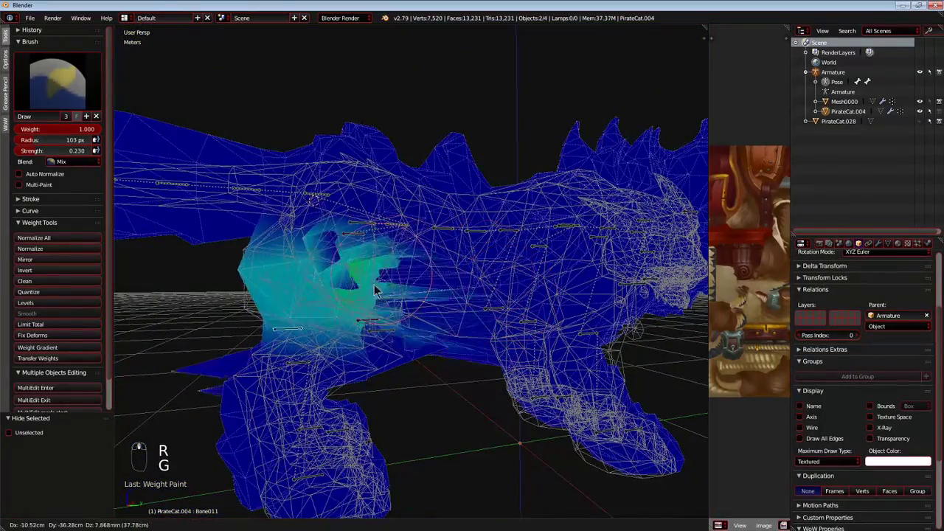
left_click(320, 326)
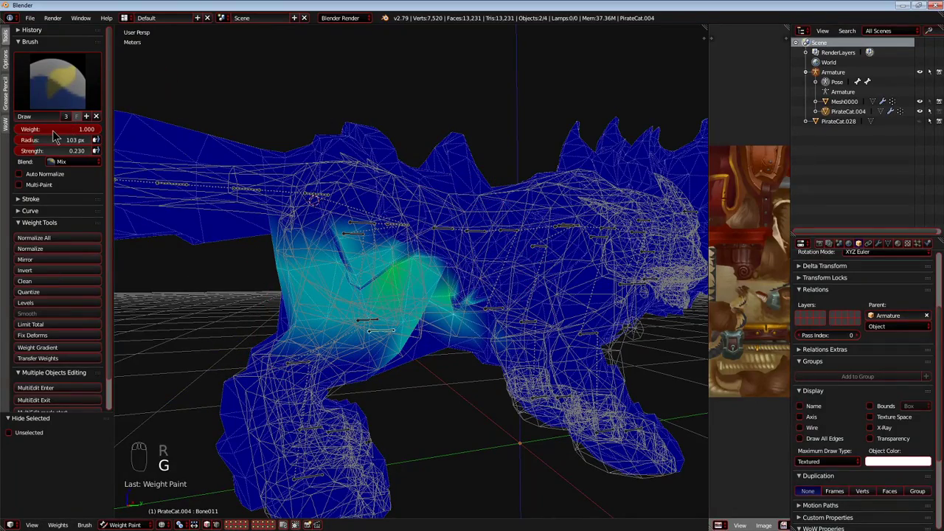
Set the brush to weight 0.000 and strength 1.000, erase stray Bone011 weights on the belly and test-move the bone.
middle_click_drag(473, 317, 459, 329)
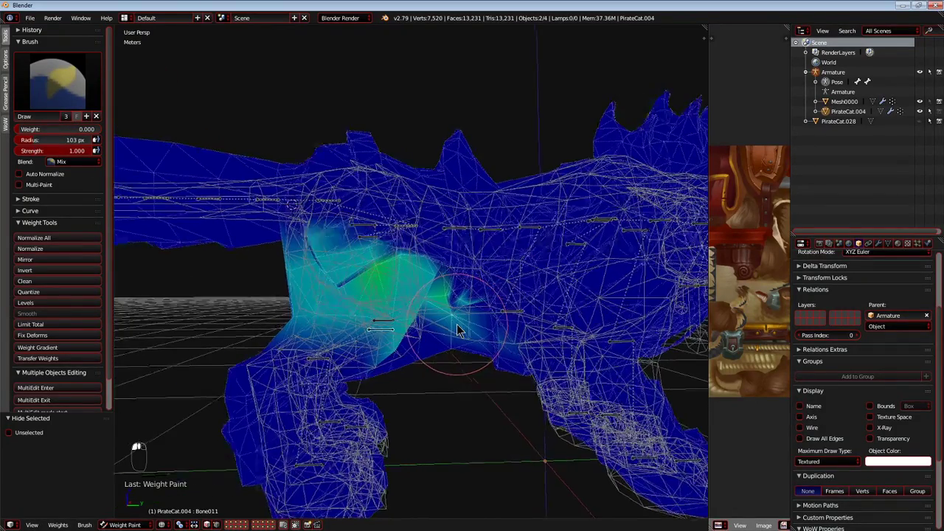
scroll(454, 327, "up", 3)
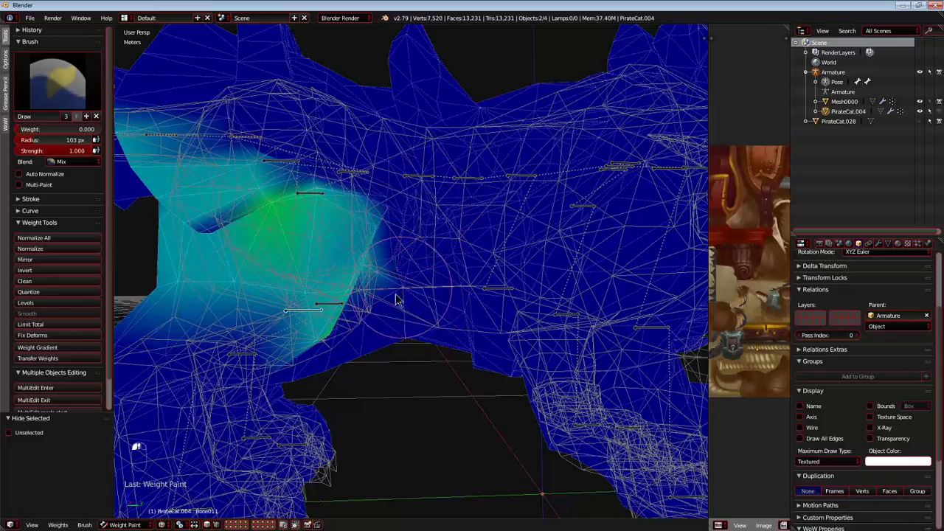
scroll(397, 296, "down", 3)
key("g")
right_click(341, 341)
middle_click_drag(341, 341, 435, 352)
key("g")
right_click(358, 348)
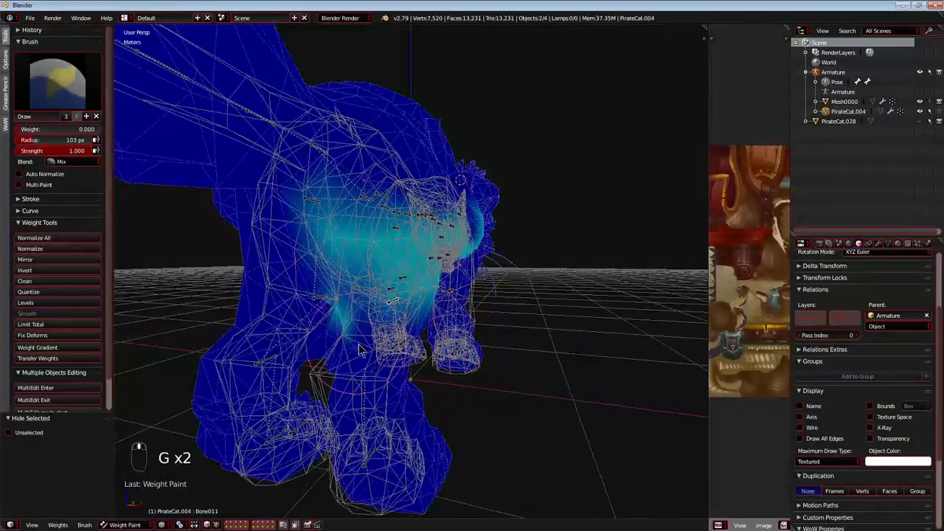
Test-move Bone011 from the front and rear to look for remaining stray weights, cancelling each move.
middle_click_drag(359, 350, 372, 357)
key("g")
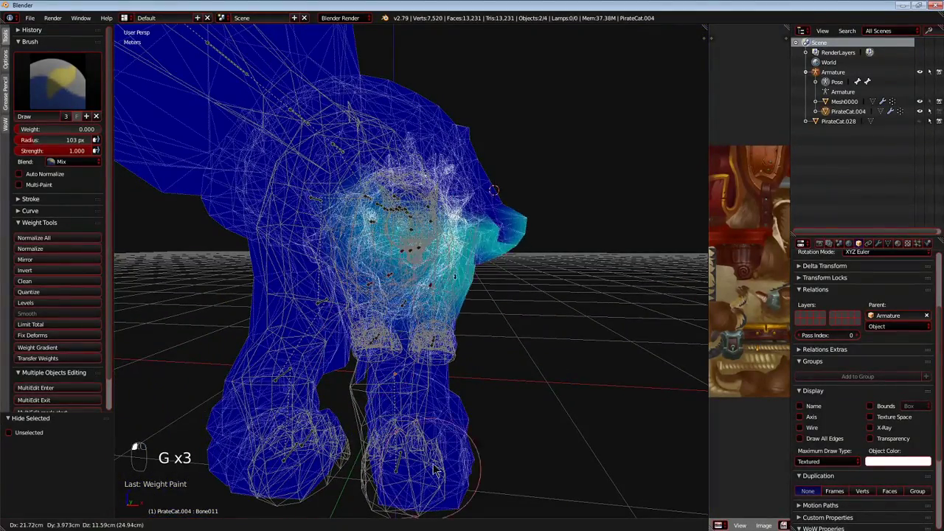
key("g")
right_click(472, 443)
middle_click_drag(580, 371, 295, 326)
key("g")
right_click(446, 339)
key("g")
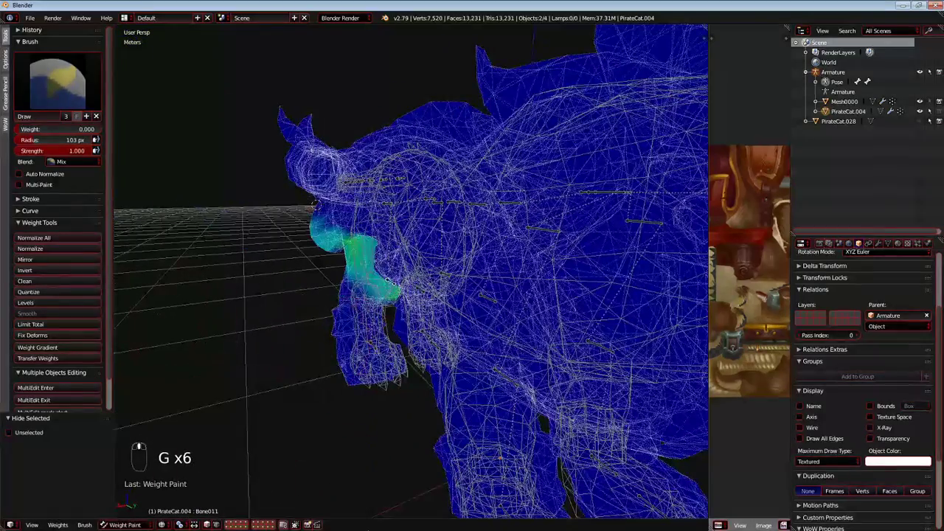
Clean up the Bone011 weights around the inner thigh and set the brush to weight 1.000 and strength 0.200.
middle_click_drag(293, 523, 386, 288)
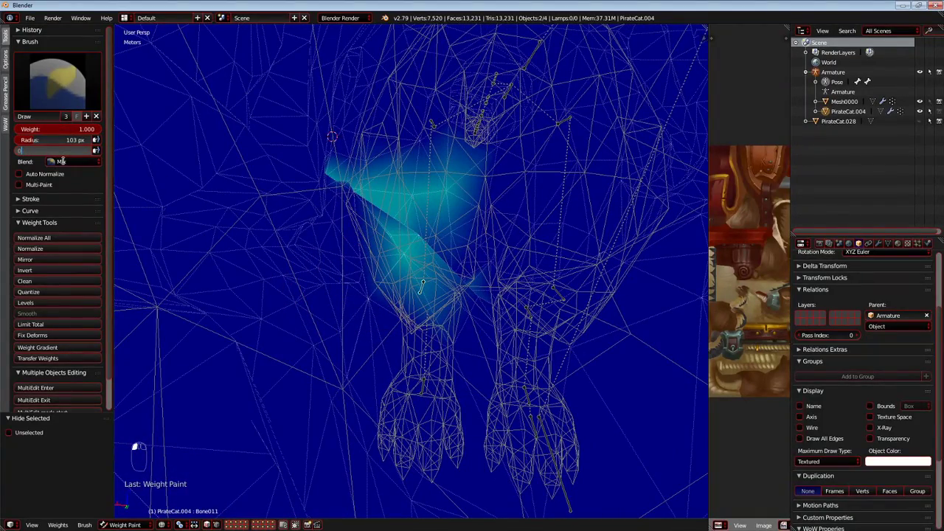
scroll(509, 190, "down", 2)
mouse_move(511, 190)
middle_mouse_down()
mouse_move(458, 176)
mouse_move(463, 225)
mouse_move(317, 247)
middle_mouse_up()
scroll(468, 204, "up", 2)
Hide Bone011, select Bone010 and test-move and test-rotate it, cancelling each transform.
key("h")
right_click(338, 310)
key("g")
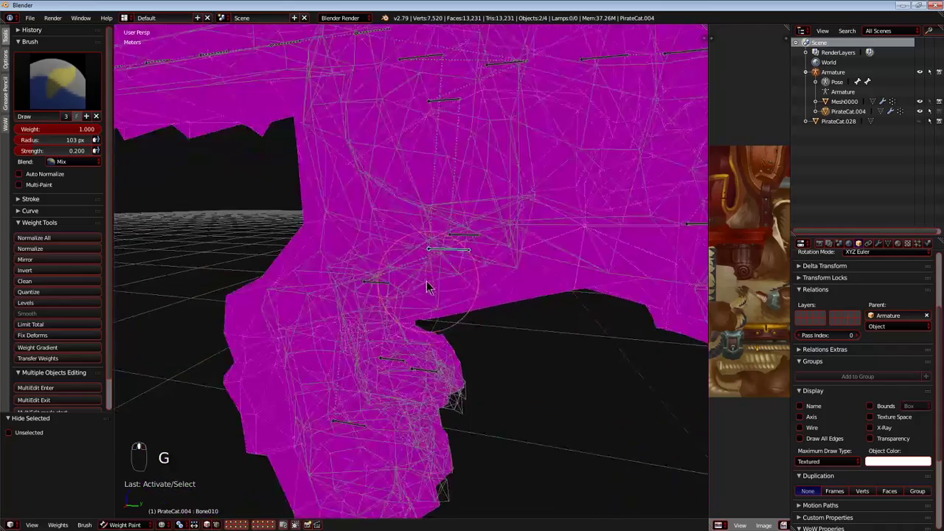
key("g")
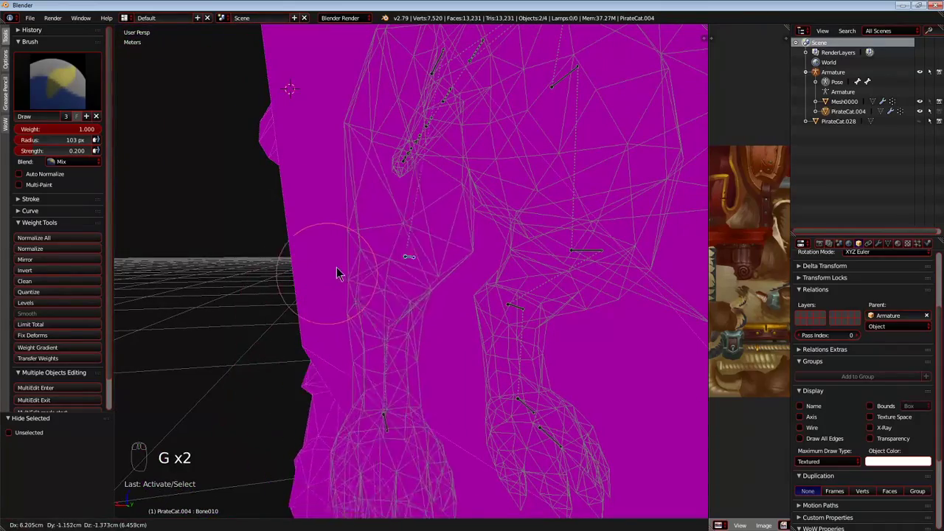
key("r")
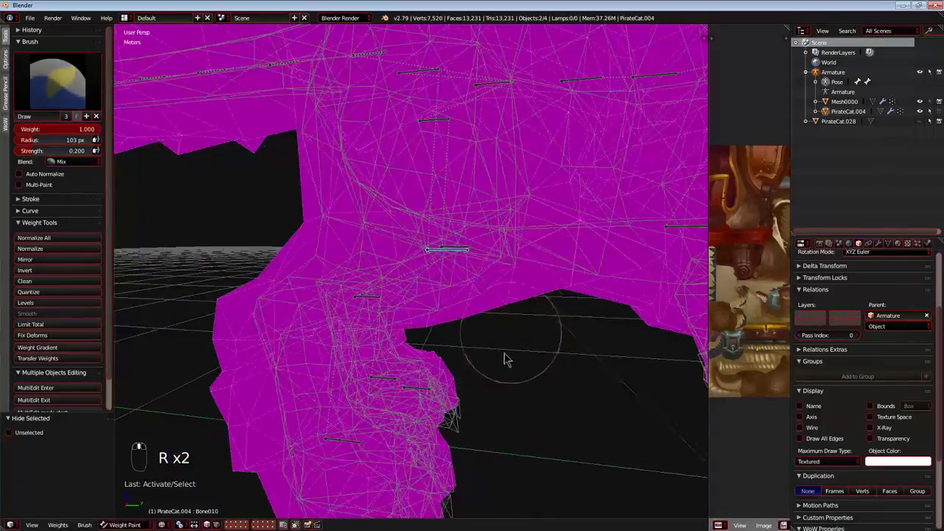
right_click(508, 328)
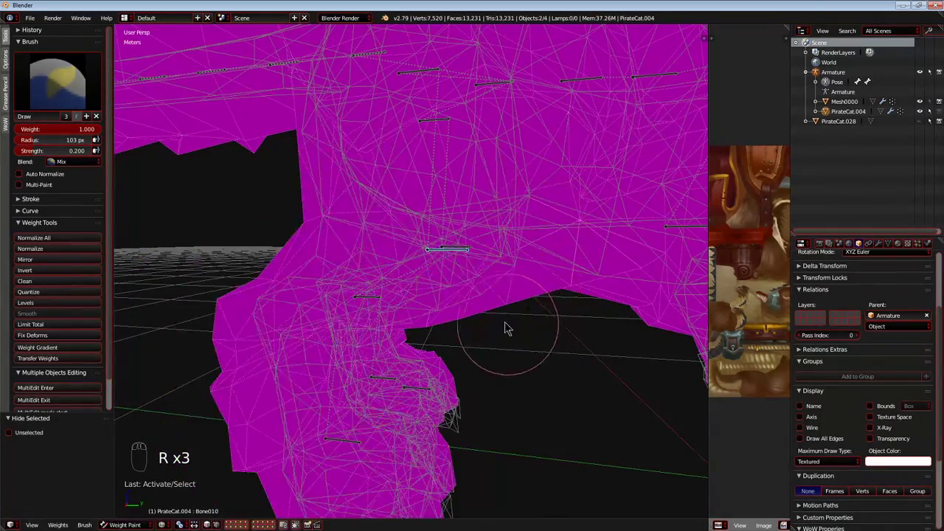
Paint Bone010 weights around the thigh and knee at weight 1.000 and strength 0.200.
scroll(505, 323, "up", 3)
middle_click_drag(501, 322, 356, 357)
scroll(357, 353, "up", 4)
left_click_drag(367, 334, 369, 160)
mouse_move(336, 280)
middle_mouse_down()
mouse_move(271, 239)
mouse_move(382, 359)
mouse_move(445, 297)
middle_mouse_up()
middle_click_drag(376, 293, 385, 316)
mouse_move(383, 278)
middle_mouse_down()
mouse_move(399, 313)
mouse_move(553, 217)
mouse_move(364, 105)
middle_mouse_up()
mouse_move(381, 227)
middle_mouse_down()
mouse_move(373, 310)
mouse_move(512, 320)
middle_mouse_up()
mouse_move(453, 244)
middle_mouse_down()
mouse_move(545, 193)
mouse_move(423, 213)
mouse_move(392, 236)
mouse_move(322, 238)
middle_mouse_up()
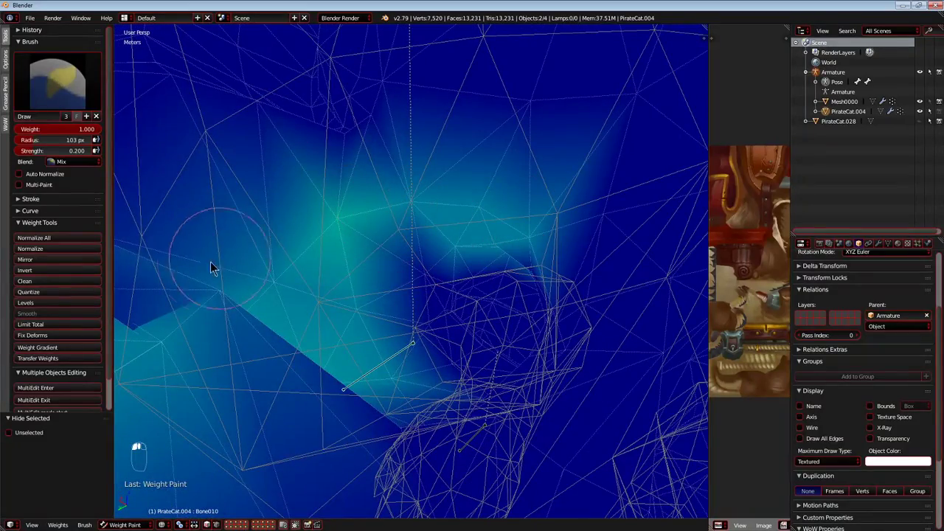
Extend the Bone010 weights up the thigh and around its rear side.
mouse_move(280, 131)
middle_mouse_down()
mouse_move(289, 129)
mouse_move(337, 213)
mouse_move(247, 272)
middle_mouse_up()
mouse_move(247, 273)
left_mouse_down()
mouse_move(259, 233)
mouse_move(535, 116)
left_mouse_up()
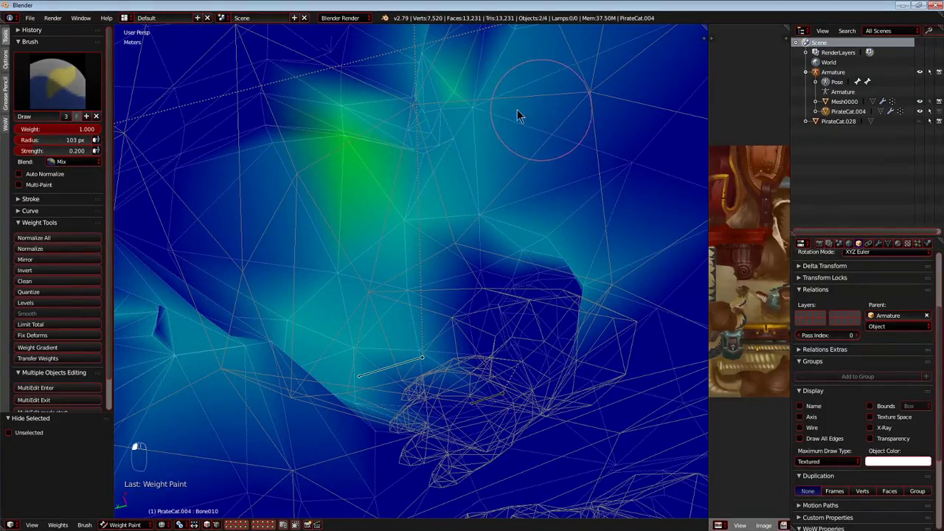
mouse_move(398, 129)
middle_mouse_down()
mouse_move(452, 124)
mouse_move(321, 143)
middle_mouse_up()
mouse_move(321, 143)
left_mouse_down()
mouse_move(449, 96)
mouse_move(471, 311)
left_mouse_up()
mouse_move(472, 311)
middle_mouse_down()
mouse_move(492, 126)
mouse_move(490, 227)
mouse_move(386, 177)
mouse_move(472, 207)
mouse_move(366, 199)
middle_mouse_up()
mouse_move(366, 197)
left_mouse_down()
mouse_move(227, 290)
mouse_move(519, 383)
mouse_move(350, 285)
left_mouse_up()
Strengthen the Bone010 weights on the inner thigh and above the knee, and set the brush to weight 0.000 and strength 1.000.
mouse_move(350, 285)
middle_mouse_down()
mouse_move(387, 268)
mouse_move(424, 280)
mouse_move(432, 267)
mouse_move(496, 306)
mouse_move(394, 244)
mouse_move(331, 276)
mouse_move(398, 307)
mouse_move(423, 308)
middle_mouse_up()
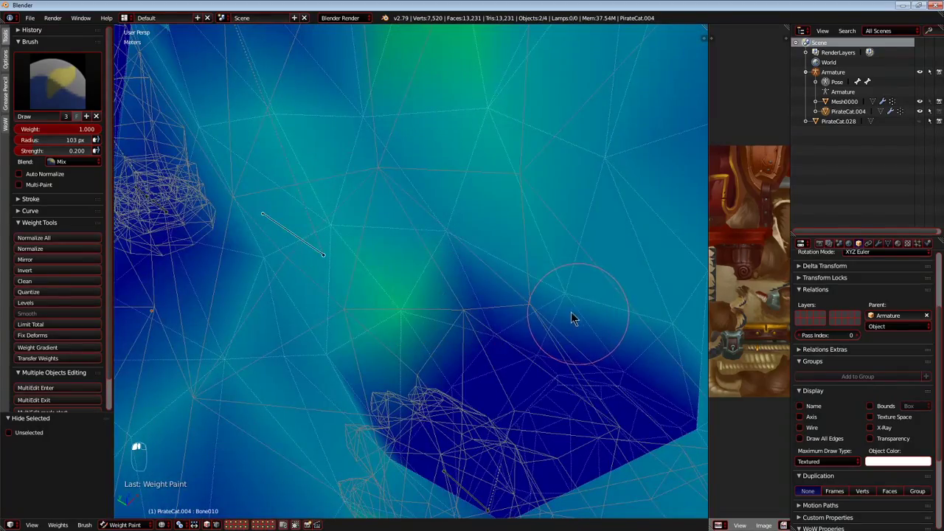
mouse_move(307, 265)
middle_mouse_down()
mouse_move(320, 316)
mouse_move(407, 336)
middle_mouse_up()
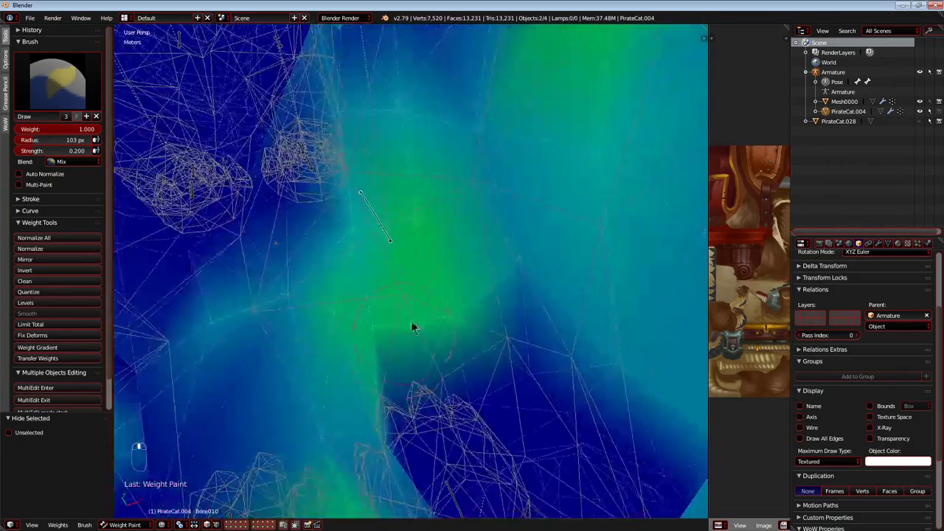
middle_click_drag(307, 344, 322, 311)
mouse_move(206, 371)
middle_mouse_down()
mouse_move(510, 280)
mouse_move(404, 327)
mouse_move(222, 384)
mouse_move(317, 322)
middle_mouse_up()
left_click_drag(316, 322, 454, 117)
middle_click_drag(468, 137, 564, 263)
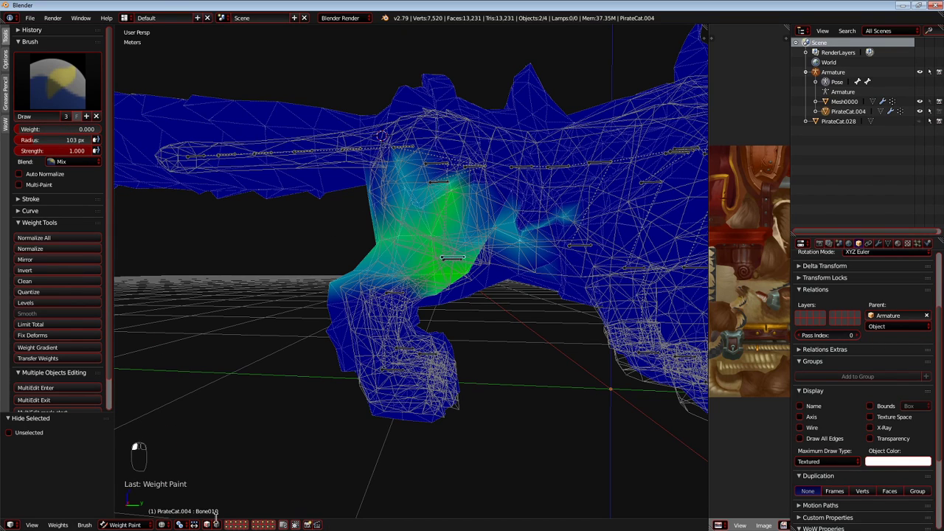
Test-move and test-rotate Bone010 while checking the thigh deformation from the side and along the body, cancelling each transform.
left_click(294, 524)
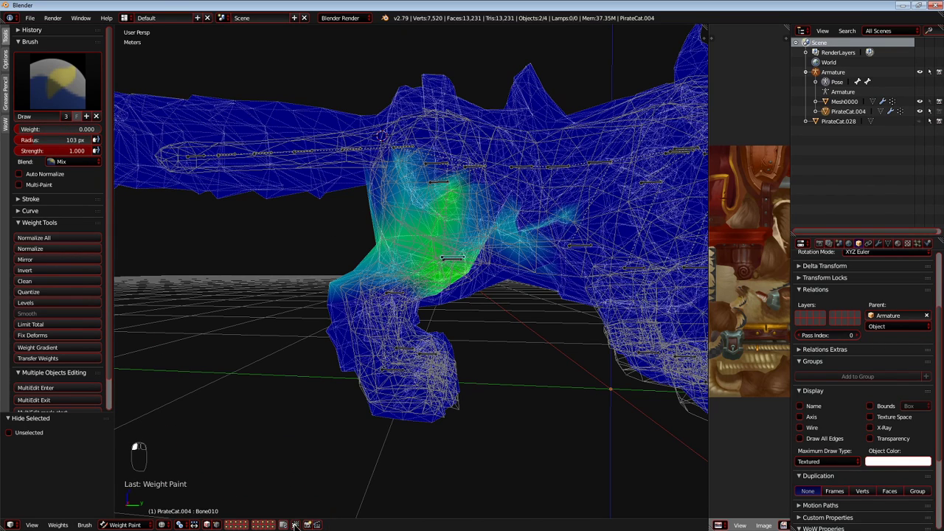
key("g")
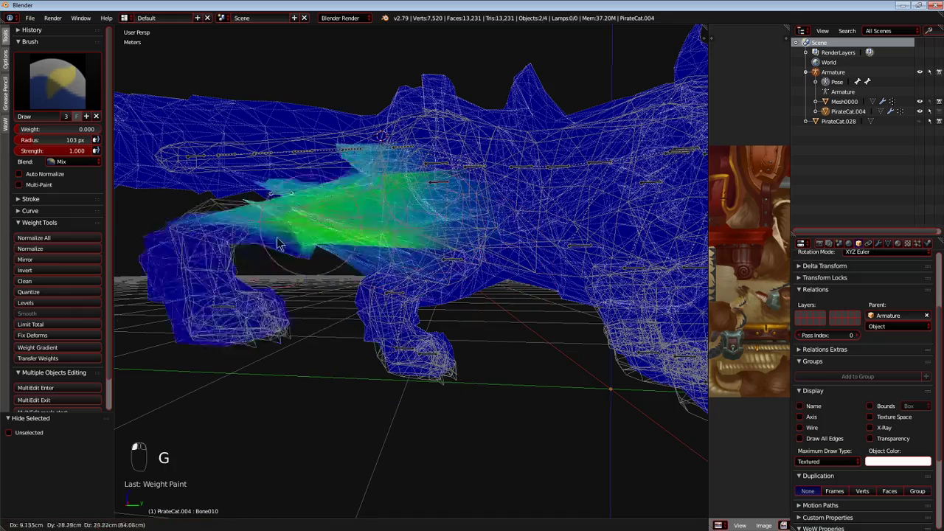
key("r")
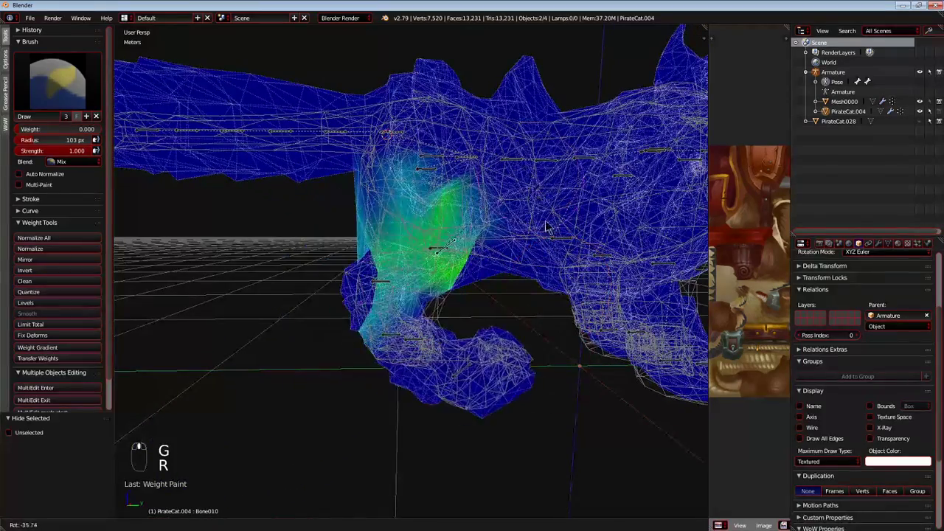
left_click(390, 254)
middle_click_drag(391, 254, 542, 269)
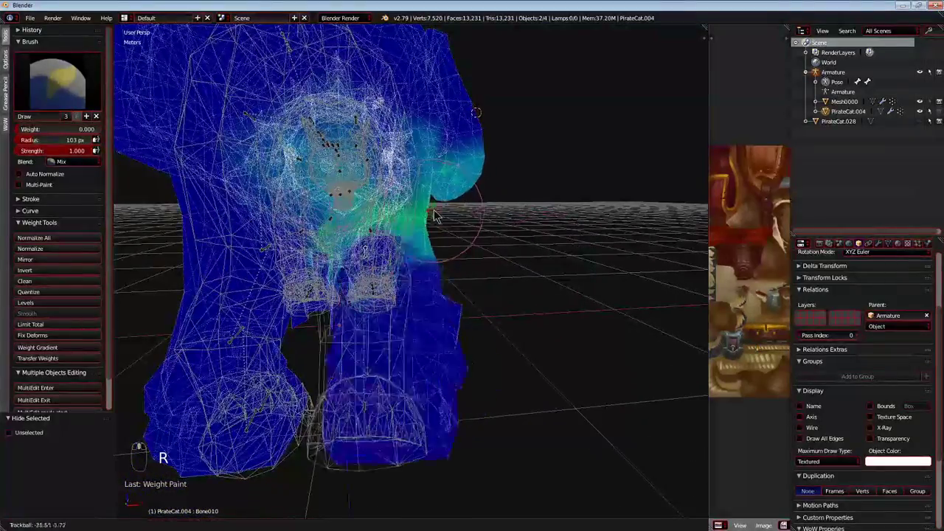
right_click(460, 213)
key("g")
right_click(383, 284)
middle_click_drag(339, 293, 289, 289)
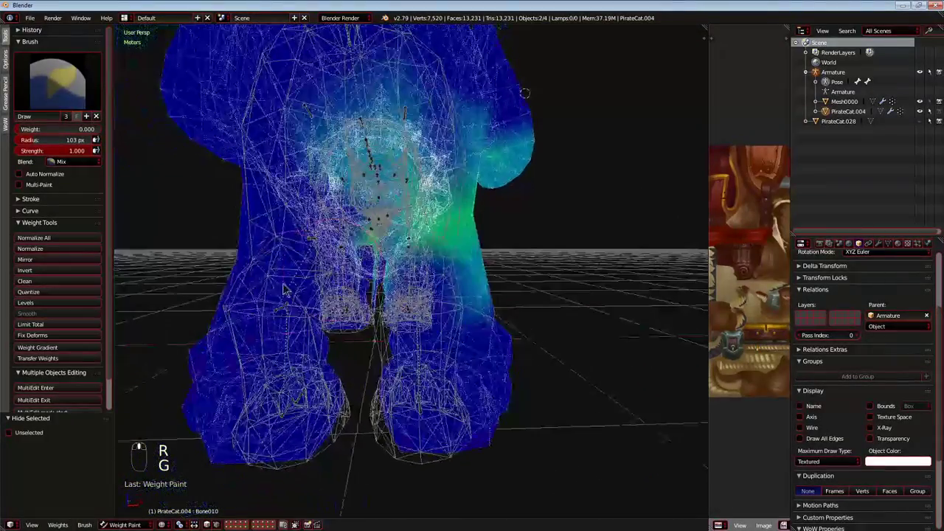
key("g")
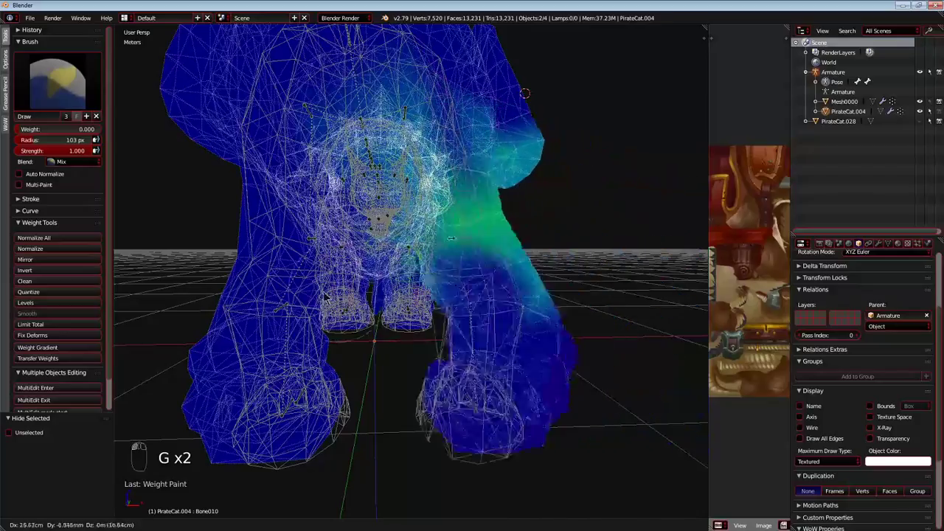
right_click(440, 288)
Test-move Bone010 again to check its influence on the inner thigh, and cancel the move.
middle_click_drag(440, 286, 395, 289)
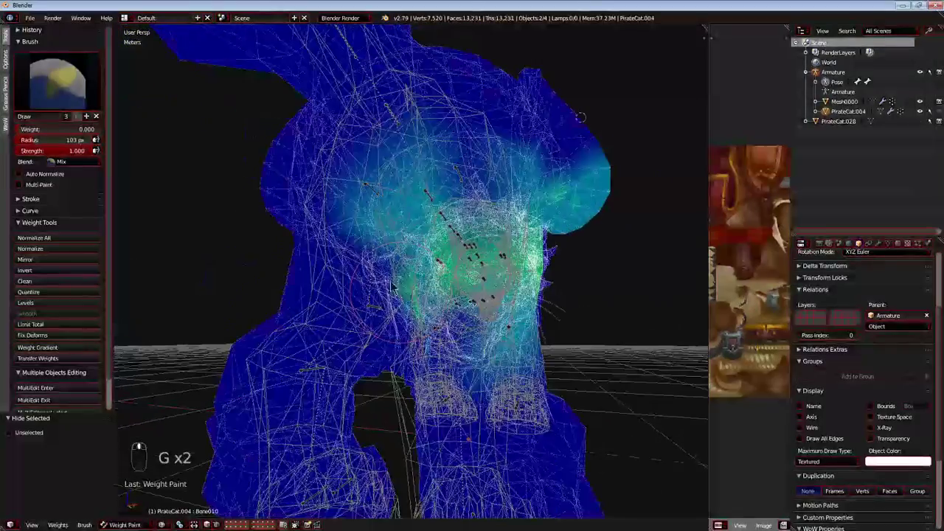
middle_click_drag(336, 189, 346, 234)
left_click_drag(346, 235, 339, 201)
scroll(340, 201, "down", 2)
middle_click_drag(339, 201, 369, 247)
key("g")
right_click(418, 289)
key("g")
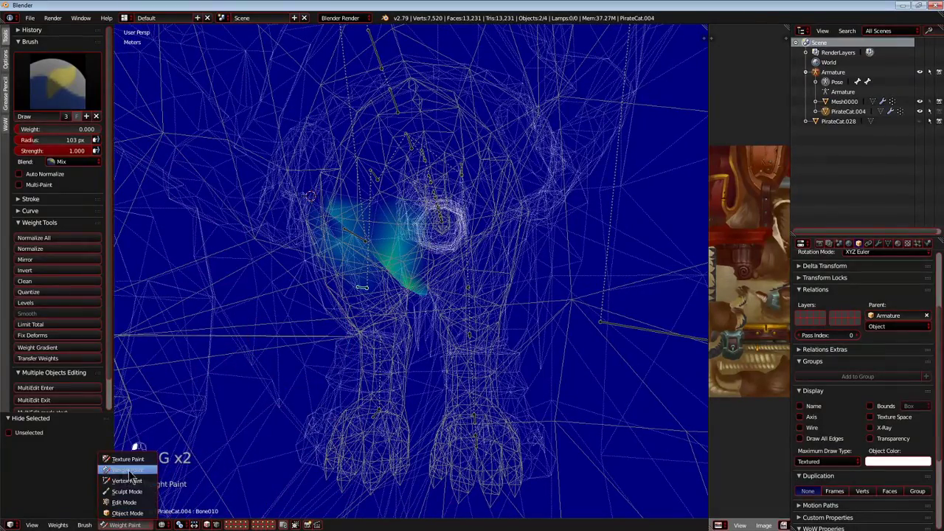
Hide the selected bone, select all bones, and check Bone023's weights on the lower hind leg.
mouse_move(320, 407)
middle_mouse_down()
mouse_move(444, 347)
mouse_move(469, 317)
mouse_move(395, 354)
mouse_move(453, 337)
middle_mouse_up()
right_click(445, 329)
key("h")
key("a")
scroll(453, 337, "down", 5)
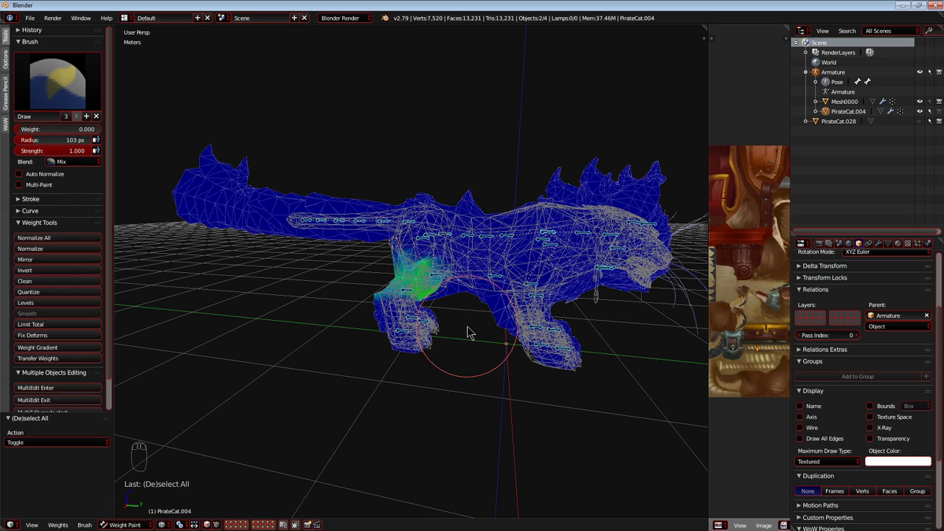
middle_click_drag(467, 332, 359, 356)
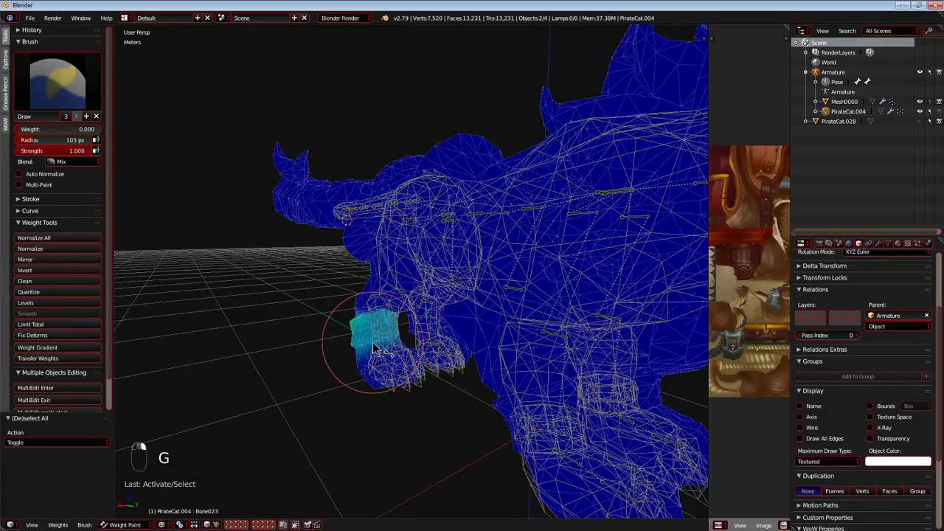
middle_click_drag(425, 349, 460, 347)
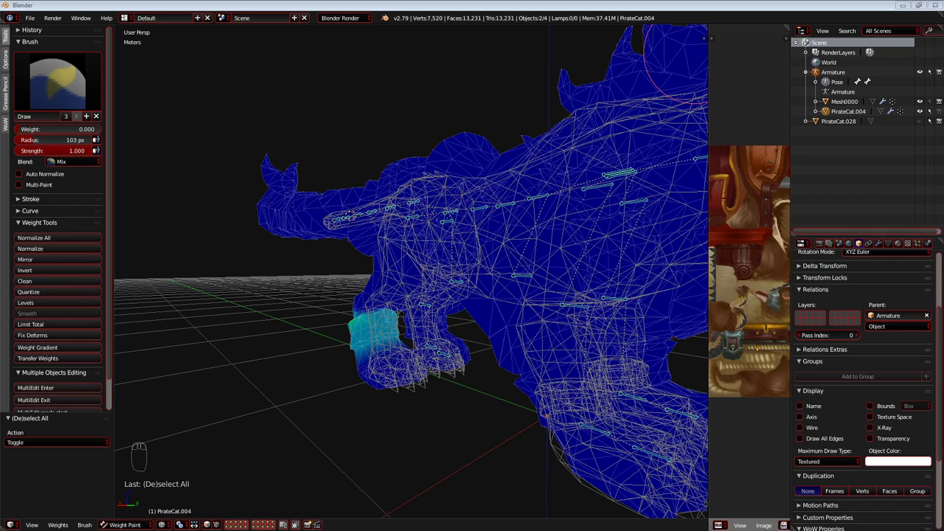
middle_click_drag(371, 140, 391, 139)
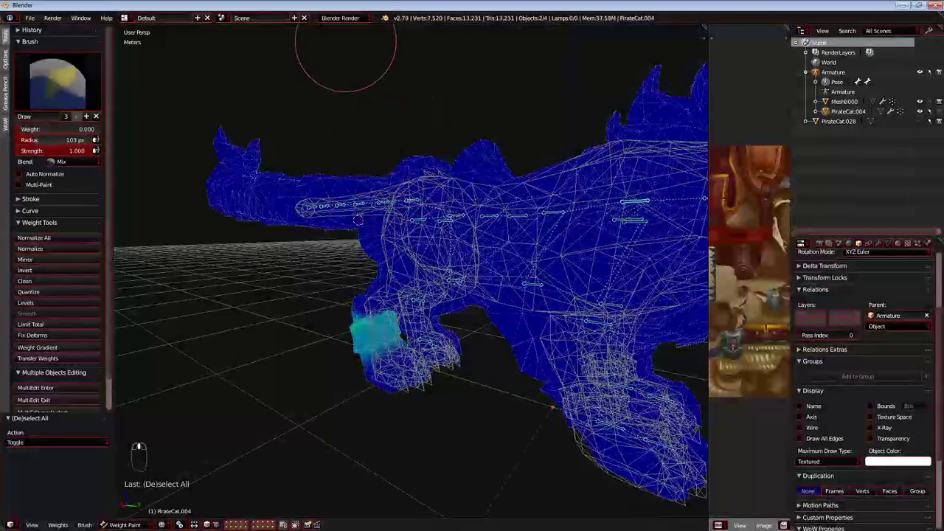
middle_click_drag(345, 59, 350, 59)
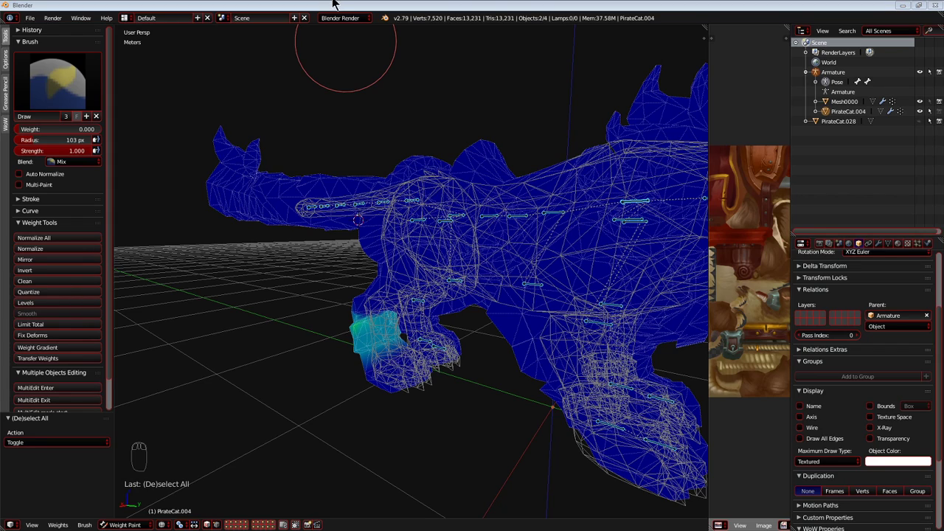
middle_click_drag(421, 259, 418, 247)
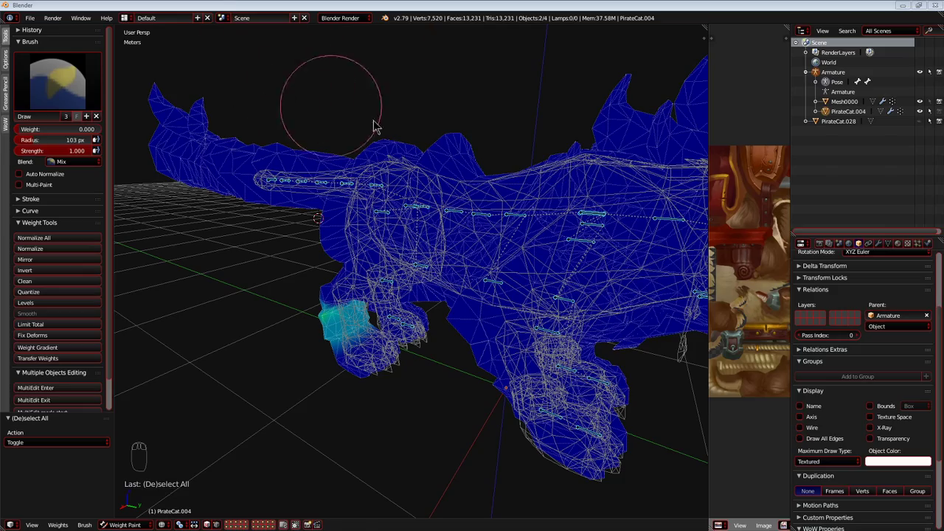
Select and hide four tail bones one after another, from the tail tip towards its base.
scroll(347, 116, "up", 5)
middle_click_drag(429, 184, 402, 198)
scroll(398, 198, "down", 3)
right_click(237, 194)
middle_click_drag(260, 212, 327, 211)
key("h")
key("h")
key("h")
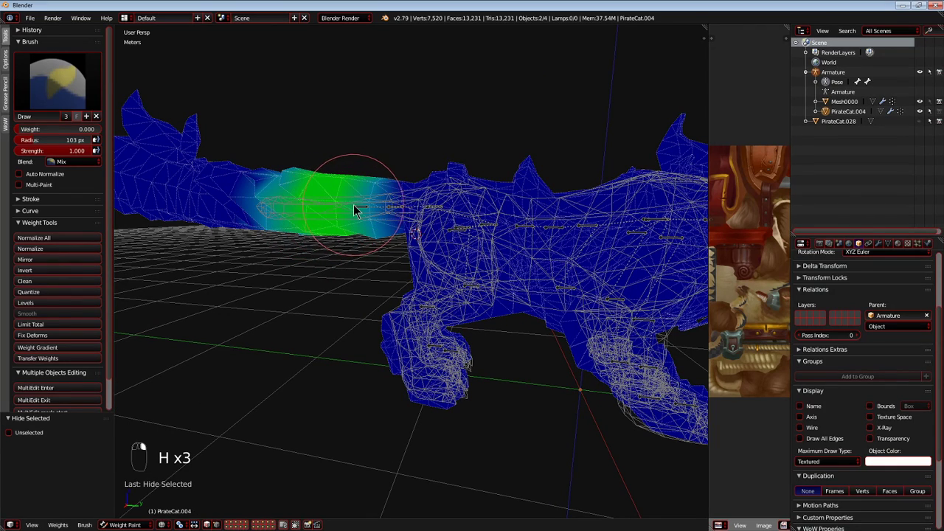
key("h")
Test-move Bone007 near the tail base, undo hiding the neighbouring bone, and hide Bone007.
key("g")
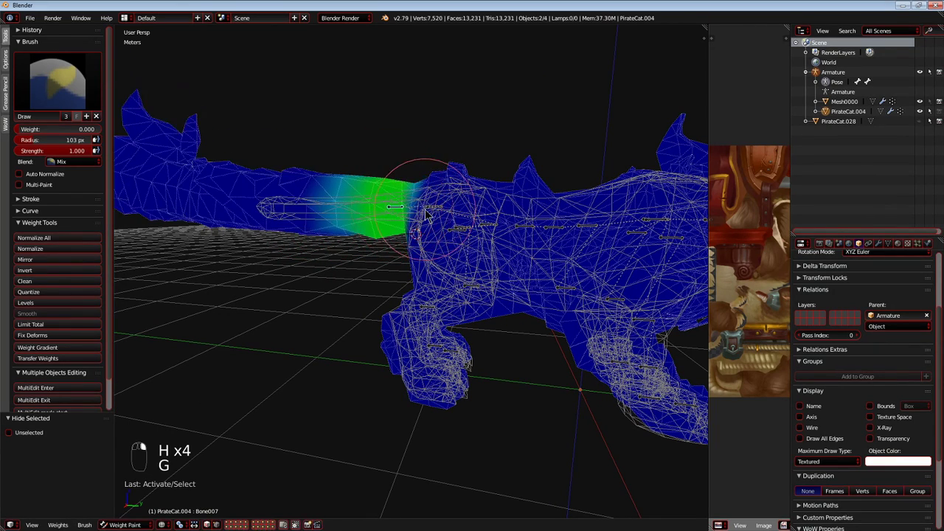
key("h")
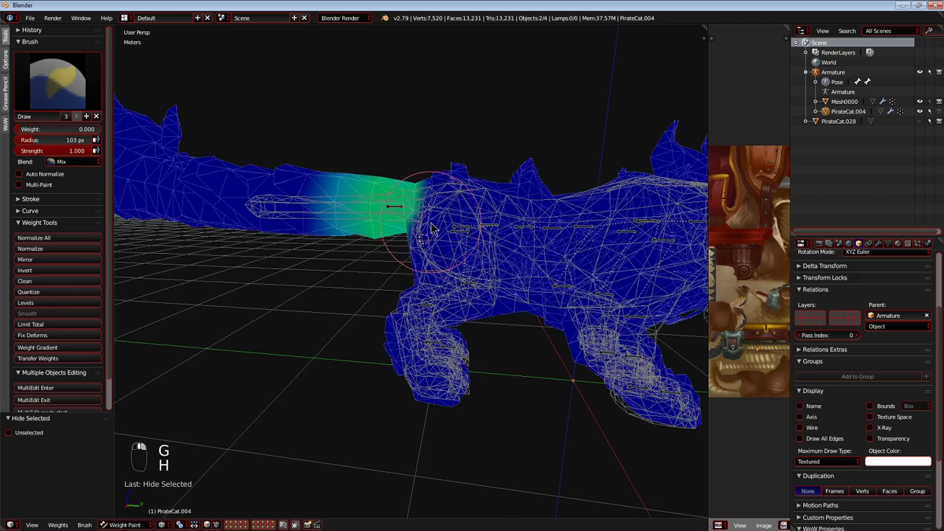
key("ctrl+z")
right_click(403, 205)
key("g")
left_click(457, 213)
key("h")
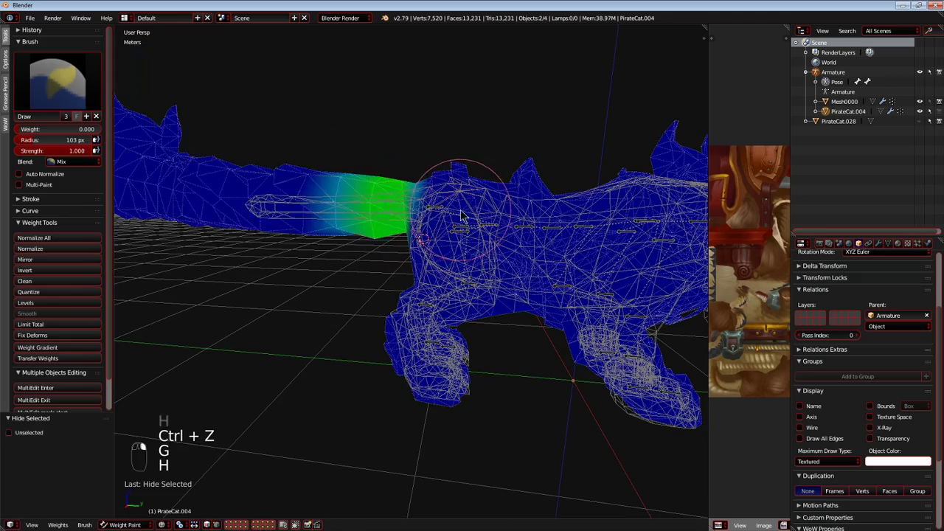
Select the hip bone Bone005 and test-move it from two viewing angles, cancelling each move.
scroll(463, 215, "up", 3)
right_click(468, 215)
key("g")
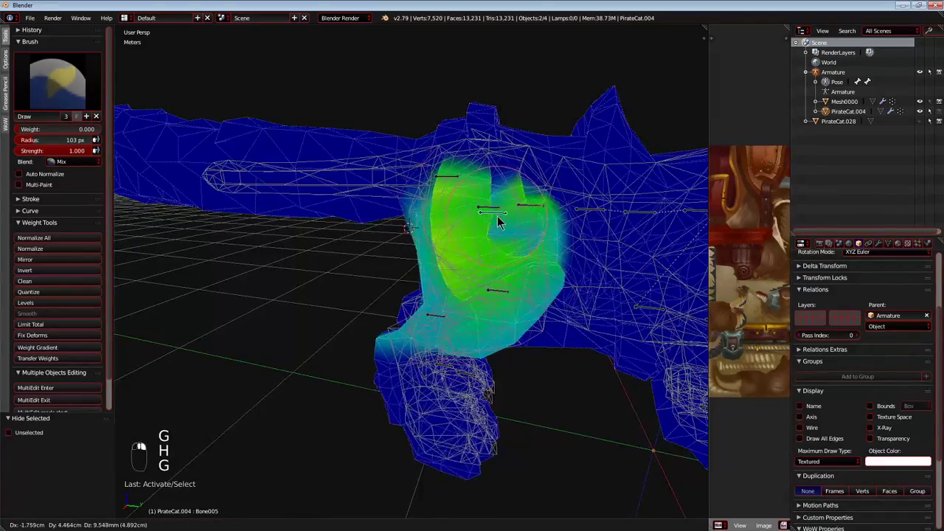
right_click(451, 228)
middle_click_drag(452, 229, 394, 230)
key("g")
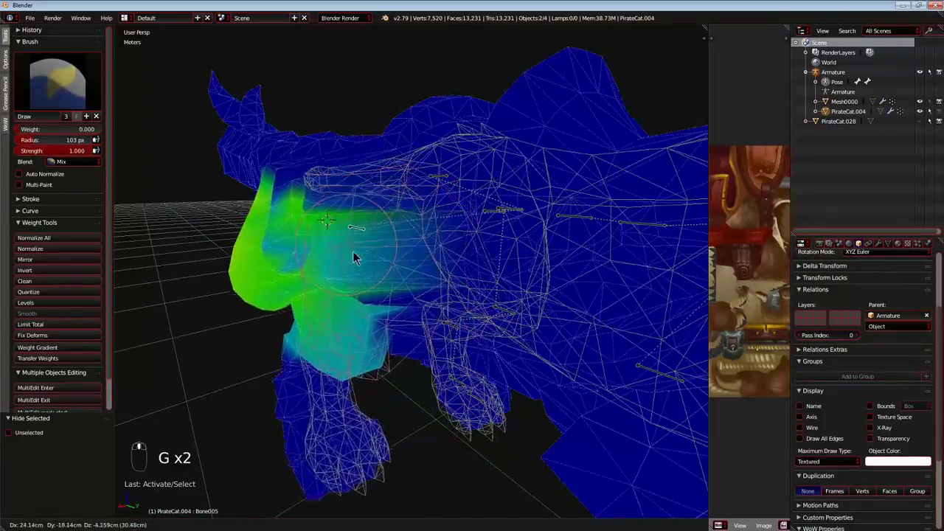
right_click(416, 269)
scroll(417, 270, "up", 2)
mouse_move(416, 270)
middle_mouse_down()
mouse_move(315, 271)
mouse_move(476, 273)
mouse_move(400, 289)
mouse_move(406, 273)
middle_mouse_up()
Set the brush to weight 1.000 and strength 0.100, and paint Bone005 weights around the hip and thigh.
left_click(65, 128)
type("1")
key("Return")
left_click(72, 149)
type("0.1")
key("Return")
mouse_move(367, 268)
middle_mouse_down()
mouse_move(362, 286)
mouse_move(435, 353)
middle_mouse_up()
mouse_move(435, 354)
left_mouse_down()
mouse_move(354, 332)
mouse_move(370, 122)
mouse_move(541, 153)
mouse_move(519, 239)
left_mouse_up()
mouse_move(519, 240)
middle_mouse_down()
mouse_move(462, 196)
mouse_move(470, 202)
mouse_move(494, 169)
middle_mouse_up()
mouse_move(495, 170)
left_mouse_down()
mouse_move(472, 280)
mouse_move(288, 244)
left_mouse_up()
mouse_move(288, 244)
middle_mouse_down()
mouse_move(425, 258)
mouse_move(534, 245)
middle_mouse_up()
Test-move Bone005, cancel the move, and undo the last weight change before inspecting the painted thigh.
key("g")
right_click(465, 253)
key("ctrl+z")
mouse_move(466, 253)
middle_mouse_down()
mouse_move(298, 266)
mouse_move(352, 263)
mouse_move(313, 264)
mouse_move(372, 277)
middle_mouse_up()
scroll(343, 257, "up", 2)
scroll(373, 277, "up", 3)
scroll(373, 281, "down", 3)
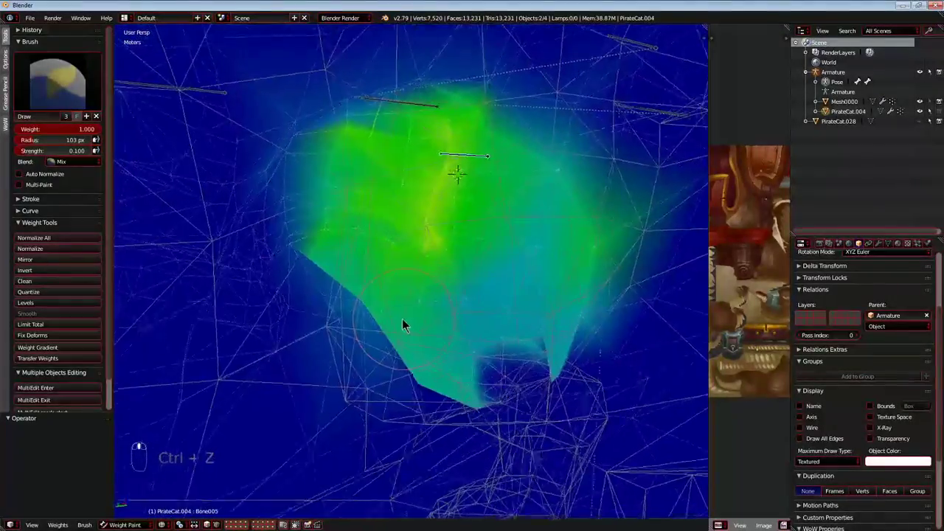
Test-move Bone005 once more, cancel the move, and hide the bone.
mouse_move(486, 90)
left_mouse_down()
mouse_move(618, 293)
mouse_move(601, 162)
mouse_move(578, 95)
left_mouse_up()
scroll(578, 94, "down", 4)
middle_click_drag(578, 99, 640, 190)
key("g")
right_click(588, 193)
key("h")
Select Bone003 at the tail root, test-move it, cancel the move, and hide the bone.
middle_click_drag(520, 256, 466, 177)
right_click(464, 138)
middle_click_drag(461, 142, 509, 154)
key("g")
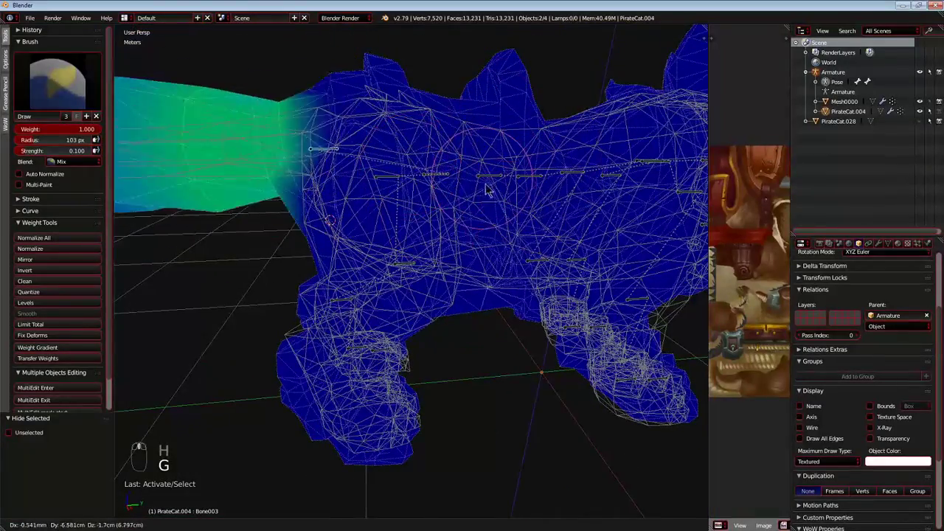
right_click(481, 197)
middle_click_drag(464, 203, 451, 164)
key("h")
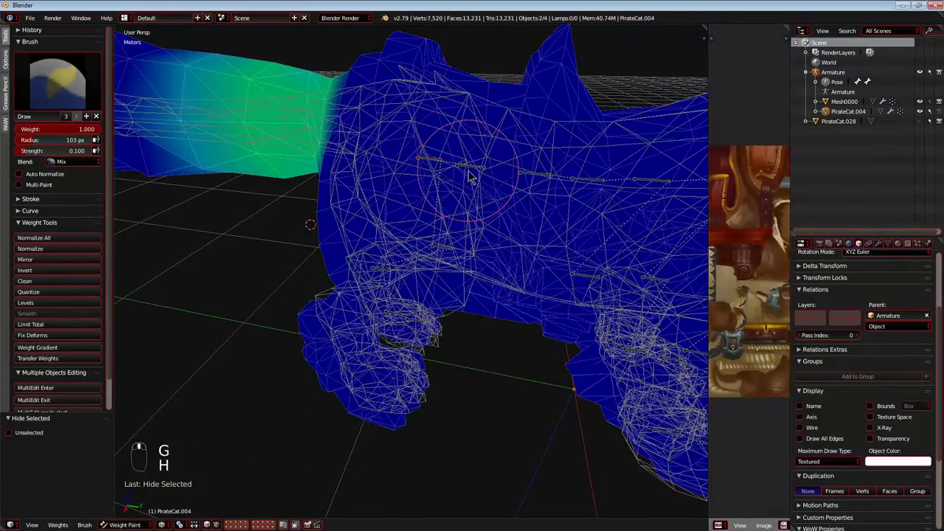
Select Bone001 at the rump and test-move it repeatedly from different angles, cancelling each move.
right_click(477, 168)
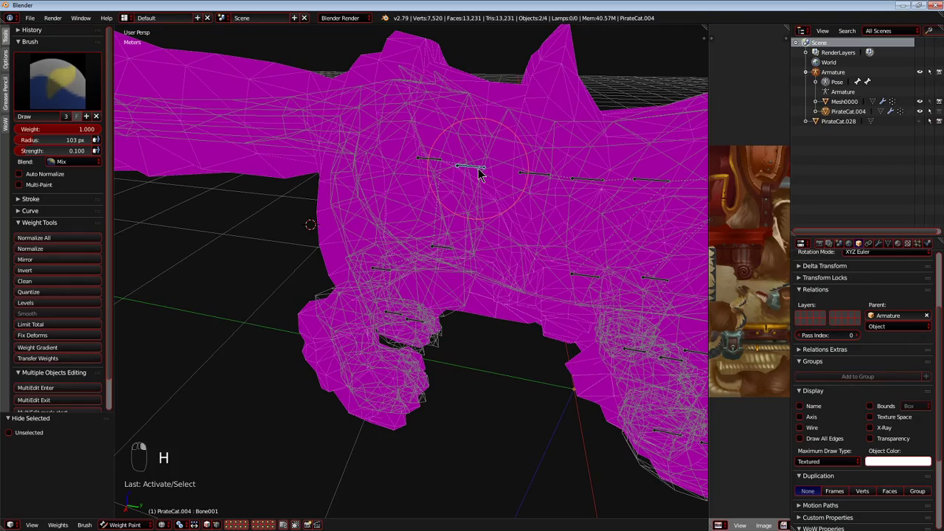
key("g")
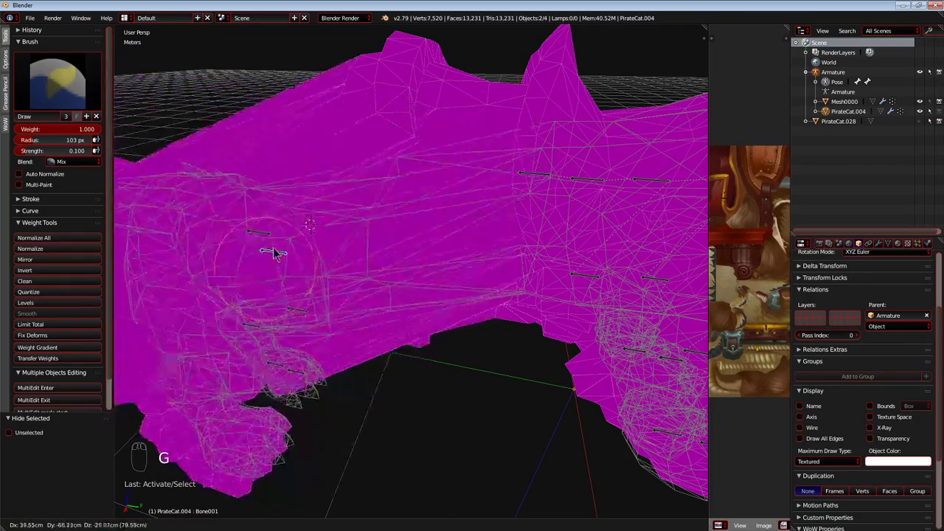
right_click(437, 121)
middle_click_drag(415, 194, 355, 182)
key("g")
right_click(346, 217)
middle_click_drag(346, 218, 246, 213)
key("g")
right_click(318, 254)
key("g")
right_click(558, 223)
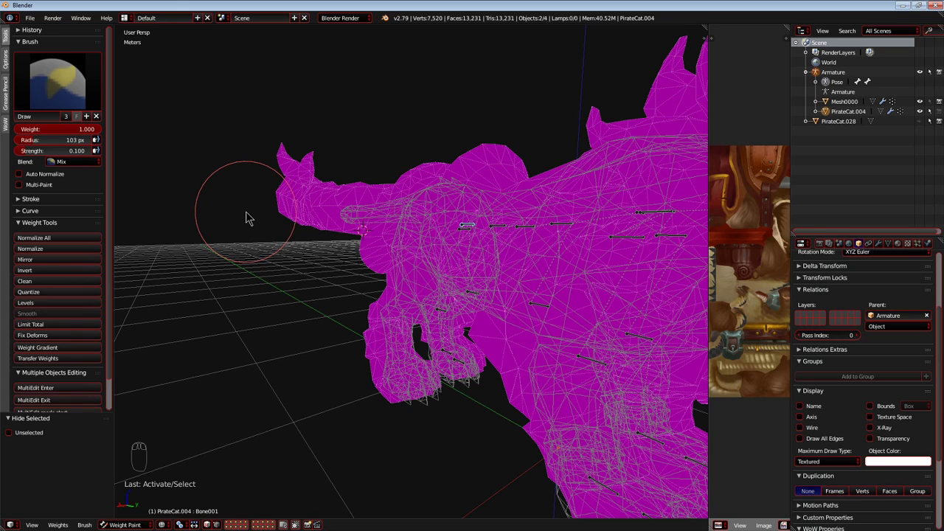
Zoom to a boxed region over the cat from above and inspect the bones of the hindquarters.
middle_click_drag(399, 240, 491, 257)
scroll(405, 275, "down", 2)
key("shift+b")
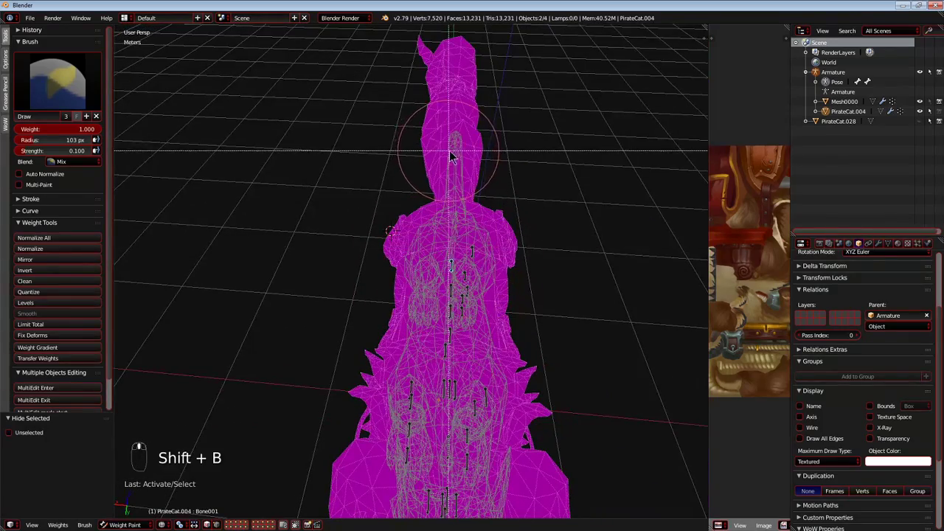
left_click_drag(575, 352, 454, 126)
scroll(506, 250, "down", 1)
middle_click_drag(506, 250, 495, 240)
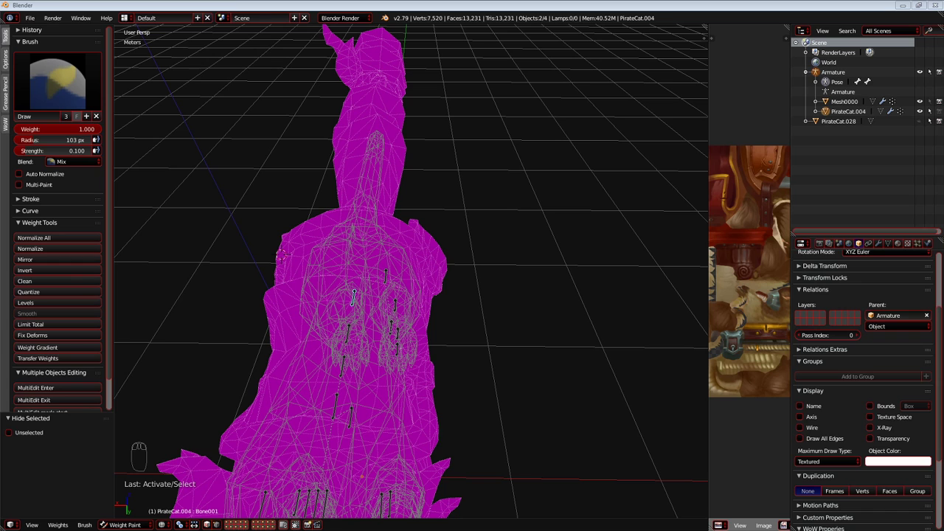
Switch to the browser and read the Blender 2.83 manual's Selecting page on box, circle and lasso selection and selecting modes.
left_click_drag(943, 132, 830, 23)
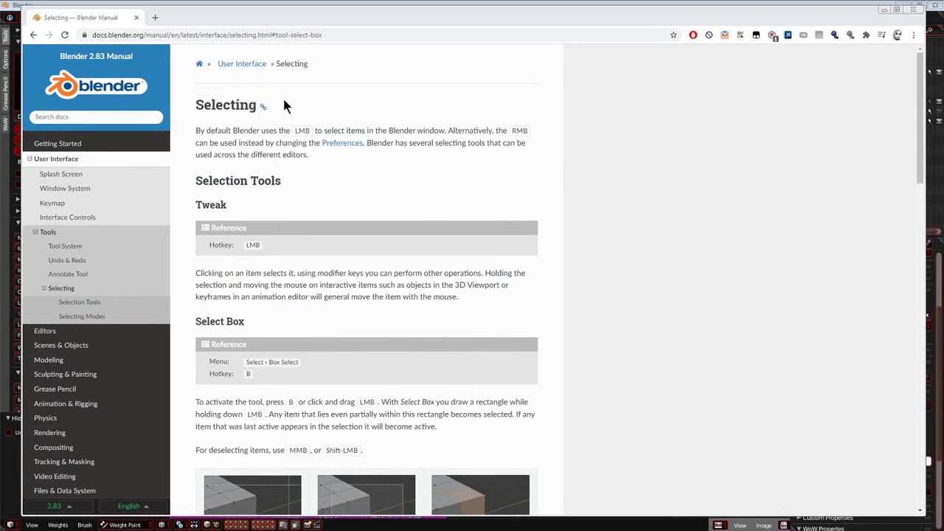
scroll(299, 129, "down", 3)
scroll(298, 130, "up", 3)
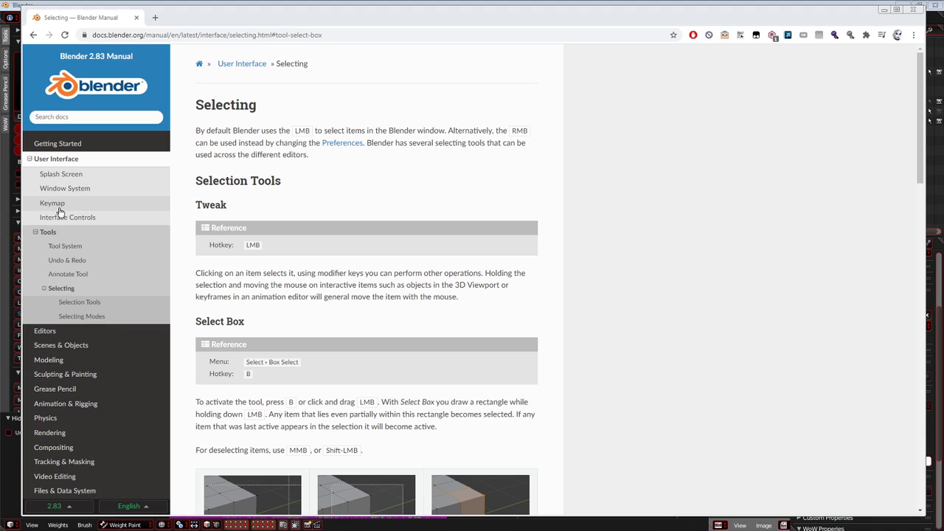
scroll(74, 196, "down", 2)
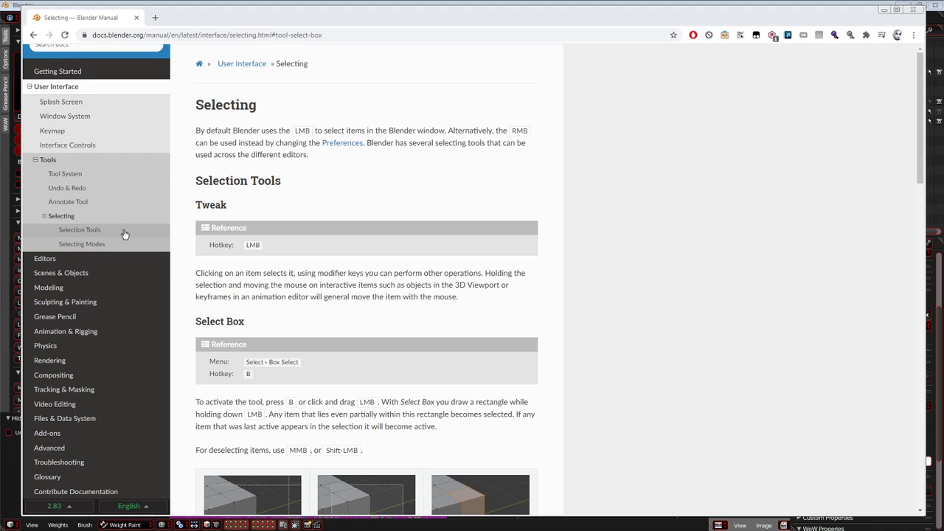
scroll(415, 274, "down", 2)
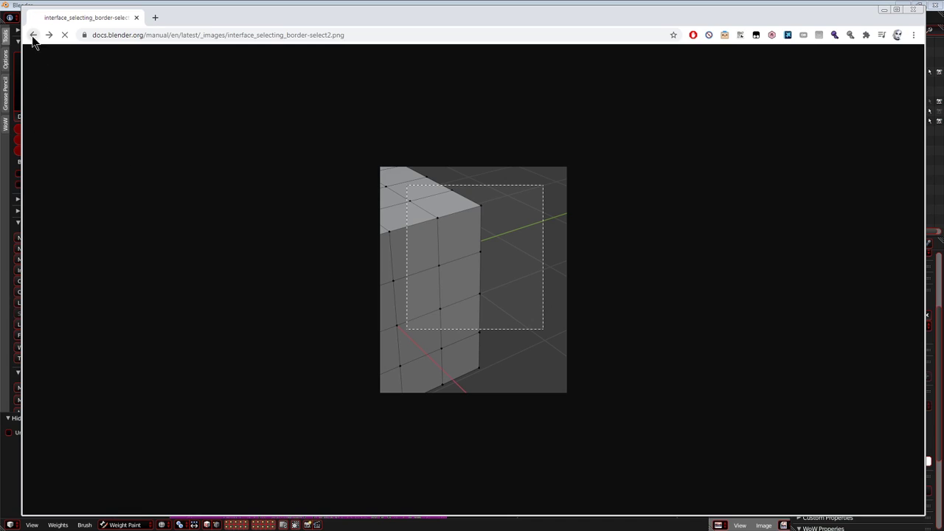
left_click(32, 36)
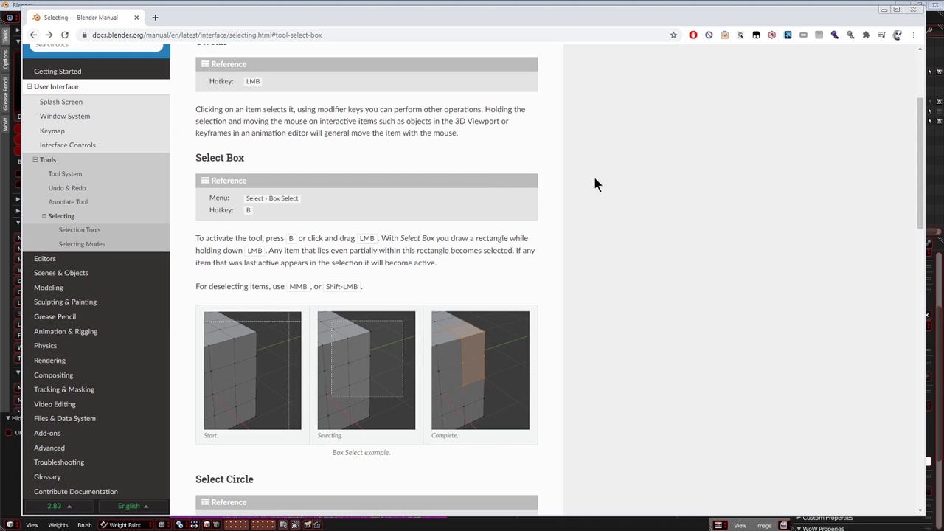
scroll(630, 177, "down", 5)
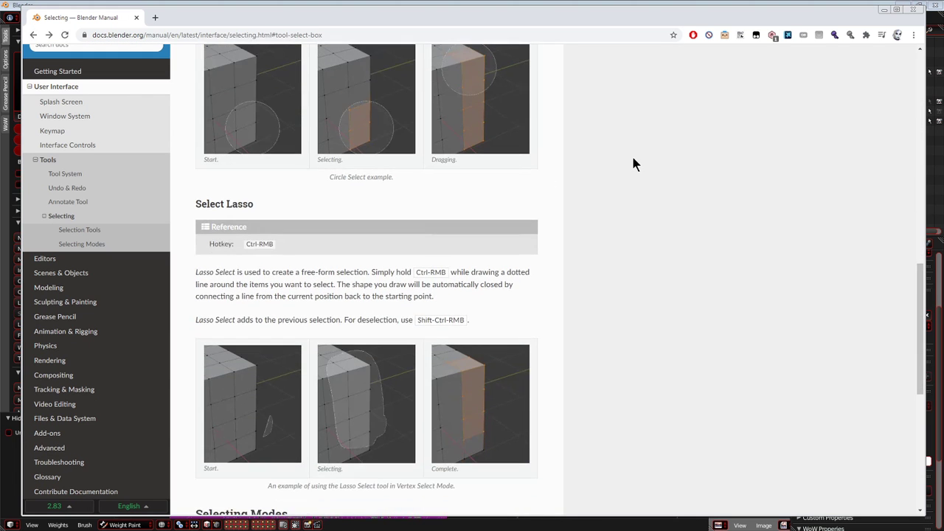
scroll(626, 161, "down", 4)
scroll(624, 159, "down", 2)
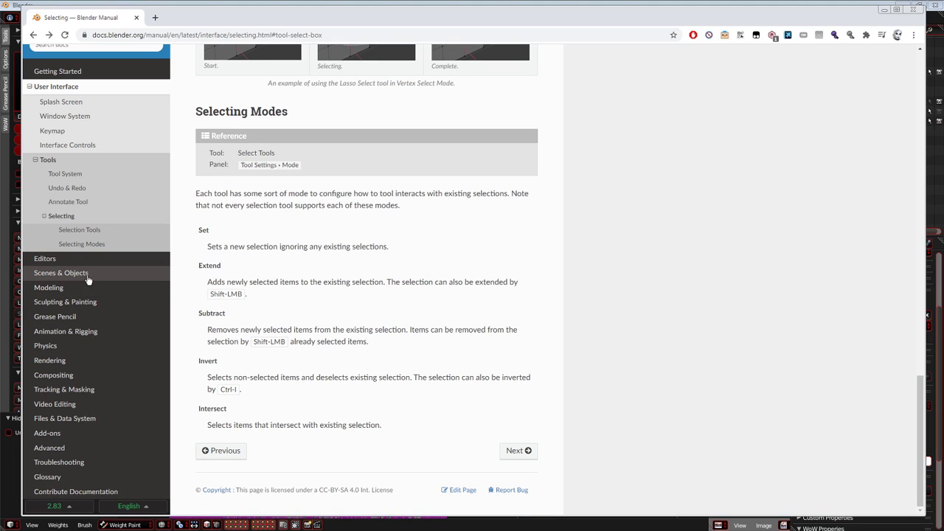
Search the Blender manual for "show only selected" and look through the results.
scroll(195, 283, "up", 4)
left_click(87, 118)
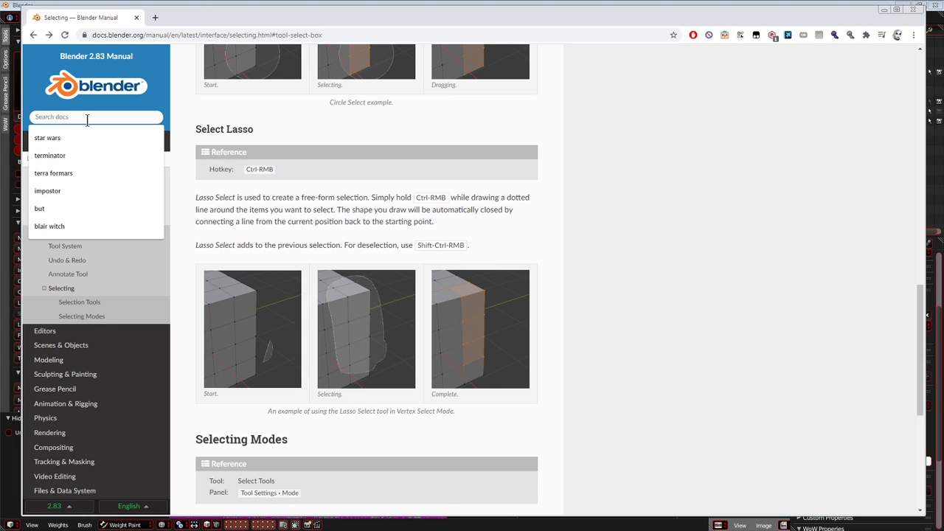
type("show only selecte")
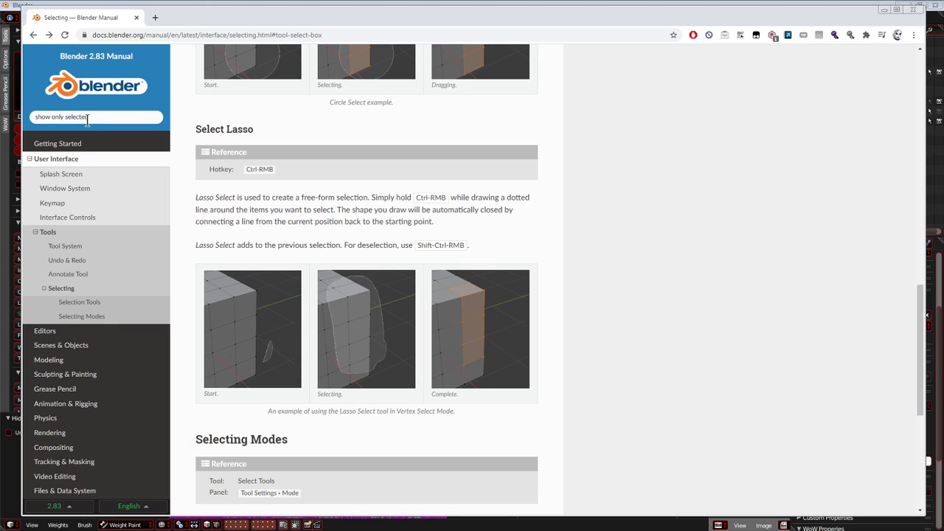
key("Return")
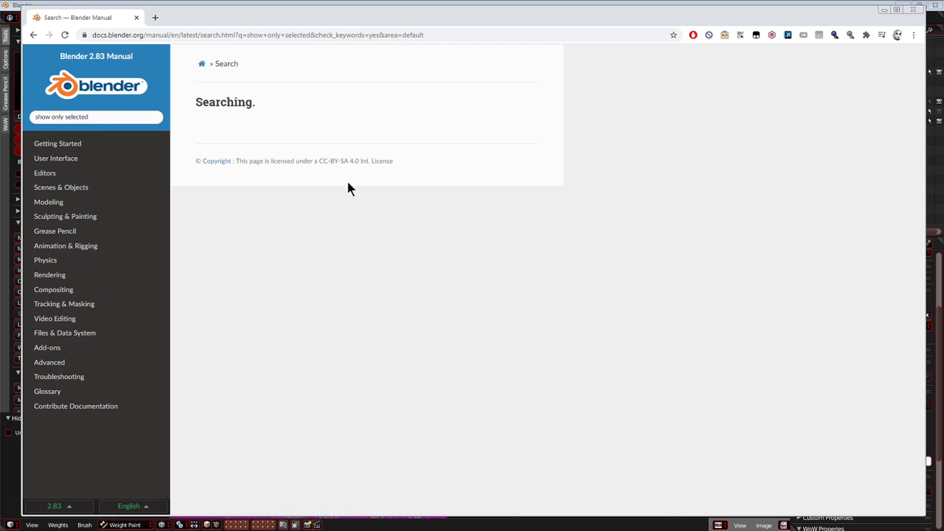
scroll(271, 235, "down", 5)
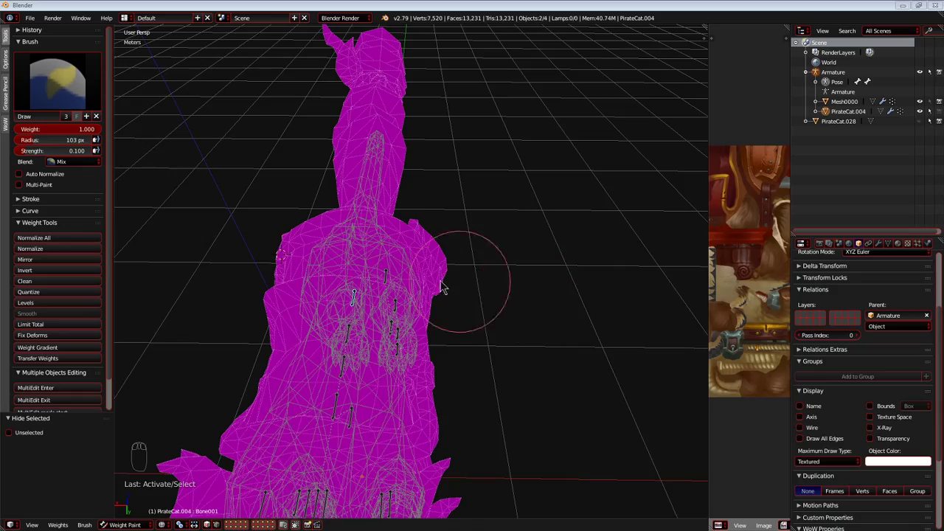
Return to Blender, put the PirateCat.004 mesh in Edit Mode and deselect all its vertices.
mouse_move(442, 289)
middle_mouse_down()
mouse_move(440, 269)
mouse_move(540, 287)
mouse_move(447, 272)
mouse_move(266, 474)
middle_mouse_up()
key("shift+c")
scroll(450, 277, "up", 4)
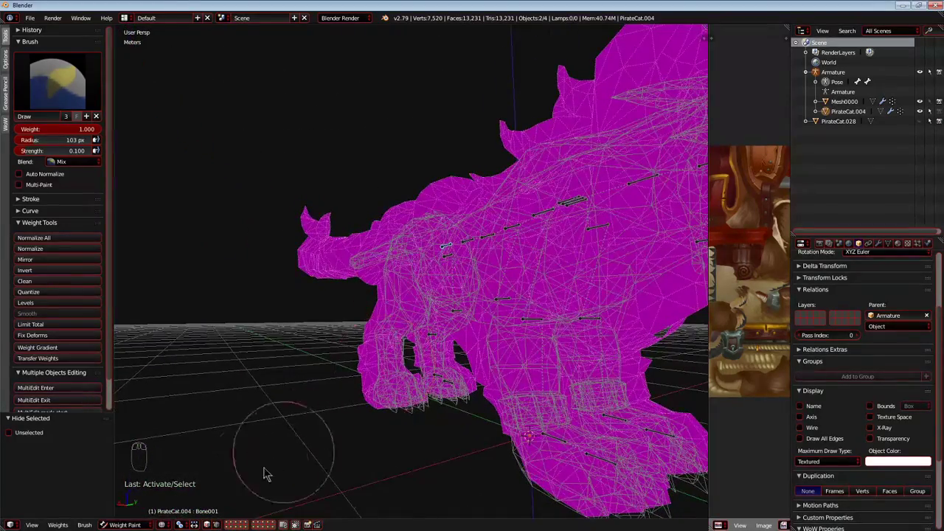
left_click(133, 506)
scroll(304, 424, "up", 3)
mouse_move(303, 410)
middle_mouse_down()
mouse_move(347, 424)
mouse_move(338, 381)
mouse_move(324, 373)
middle_mouse_up()
key("a")
key("c")
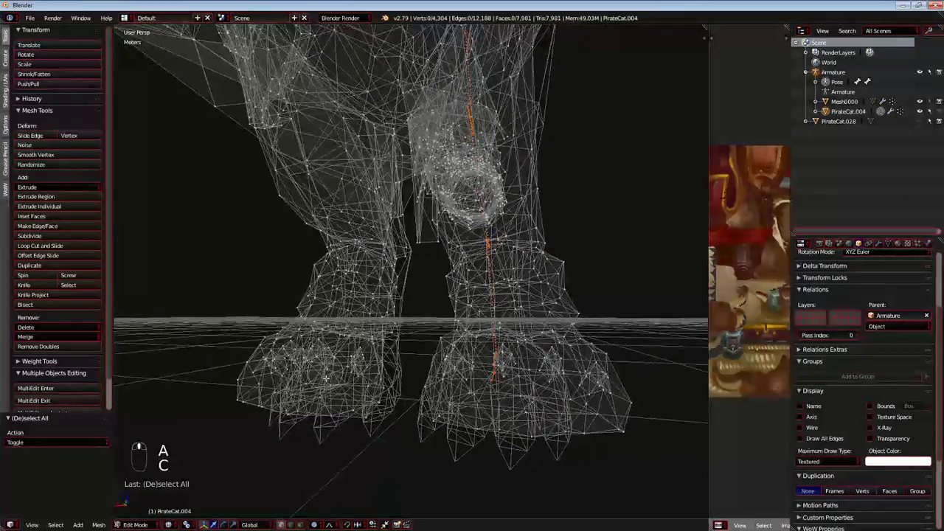
Circle-select the vertices of one hind paw and lower leg, hide them, and switch to solid shading.
middle_click_drag(328, 298, 368, 308)
scroll(373, 307, "up", 2)
key("c")
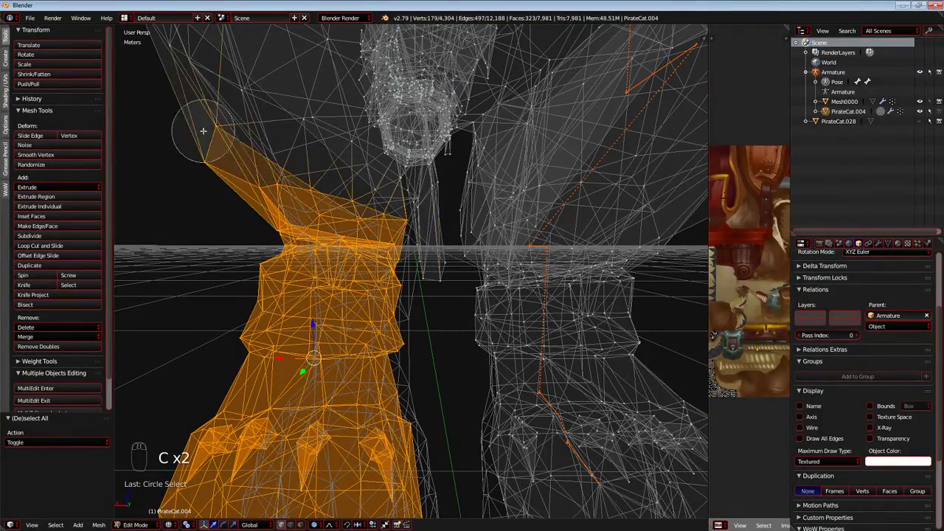
scroll(291, 216, "down", 4)
middle_click_drag(291, 216, 433, 272)
scroll(383, 247, "up", 4)
key("c")
scroll(406, 311, "down", 4)
mouse_move(407, 311)
middle_mouse_down()
mouse_move(364, 312)
mouse_move(387, 315)
mouse_move(228, 369)
mouse_move(155, 362)
mouse_move(571, 345)
mouse_move(472, 342)
mouse_move(509, 366)
middle_mouse_up()
key("h")
key("z")
Circle-select the whole tail, including the vertices on its far side, and hide it.
scroll(509, 366, "down", 4)
middle_click_drag(395, 331, 368, 296)
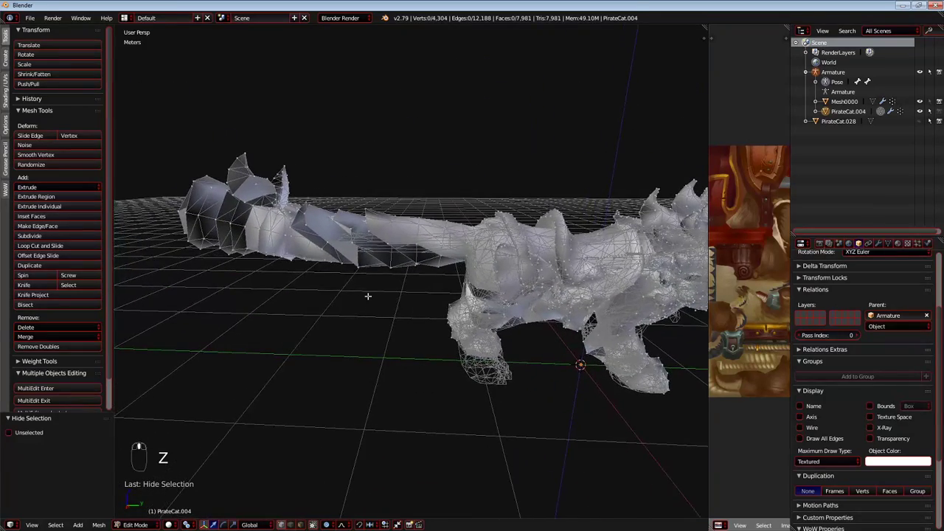
scroll(207, 193, "down", 4)
mouse_move(207, 193)
left_mouse_down()
mouse_move(190, 175)
mouse_move(314, 209)
left_mouse_up()
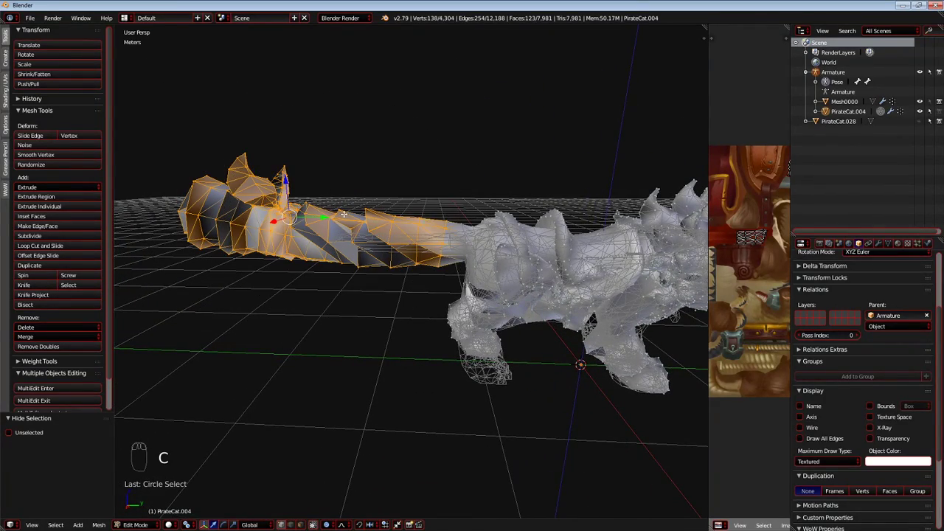
key("shift+c")
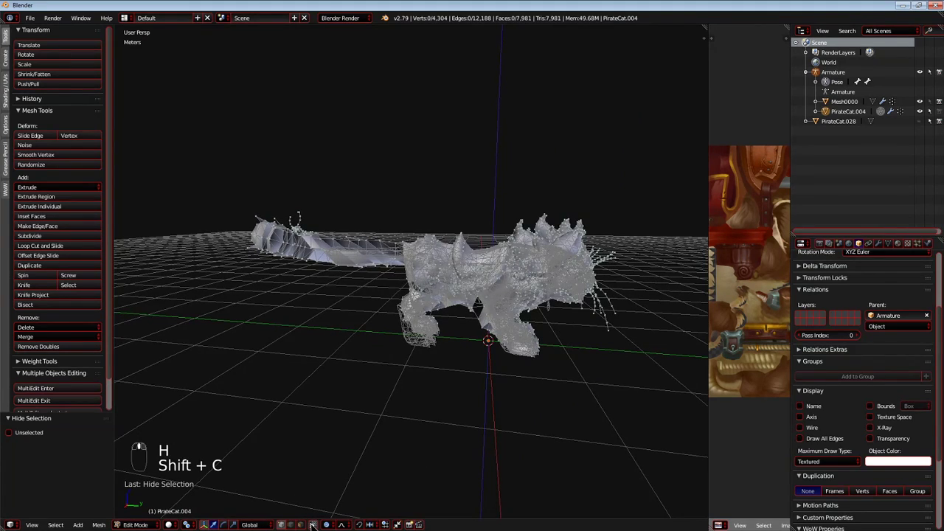
left_click_drag(227, 238, 270, 227)
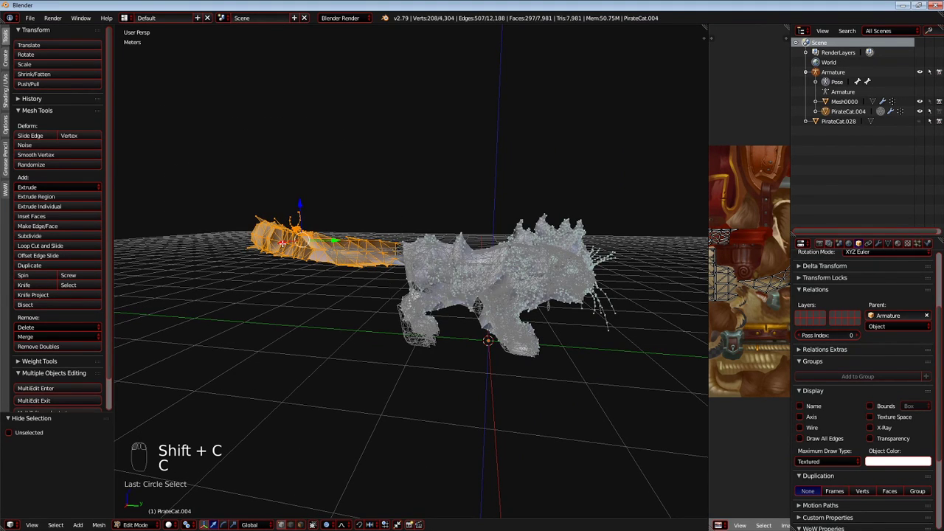
key("shift+c")
Inspect the hindquarters with parts hidden, then switch to Weight Paint mode to check how they display there.
middle_click_drag(350, 280, 491, 289)
scroll(411, 339, "up", 6)
middle_click_drag(324, 325, 237, 214)
scroll(404, 327, "down", 4)
scroll(347, 354, "up", 3)
scroll(311, 308, "up", 3)
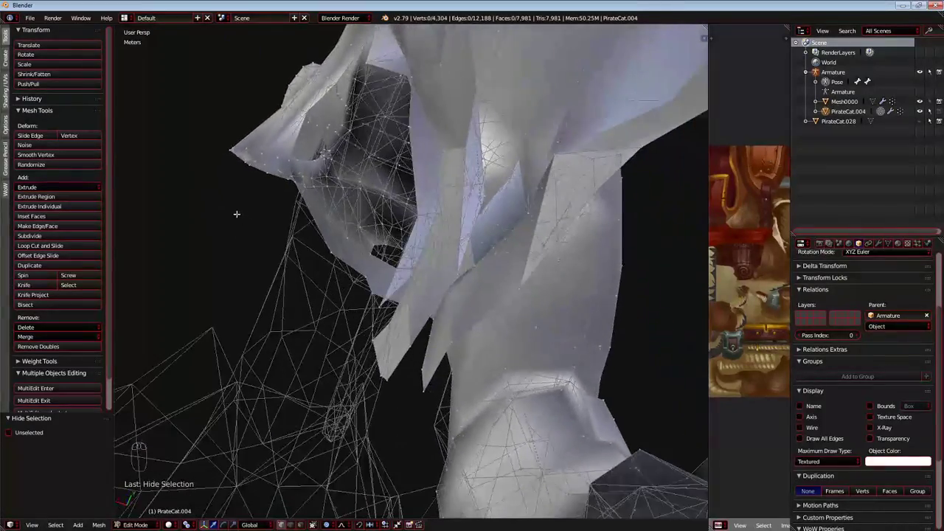
middle_click_drag(288, 244, 276, 436)
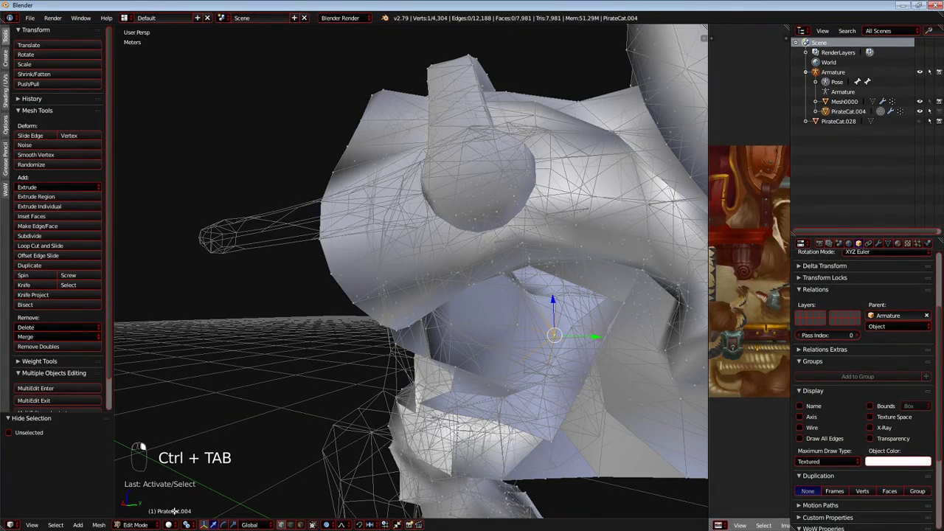
left_click(142, 471)
mouse_move(412, 409)
middle_mouse_down()
mouse_move(494, 391)
mouse_move(409, 420)
middle_mouse_up()
scroll(494, 391, "down", 3)
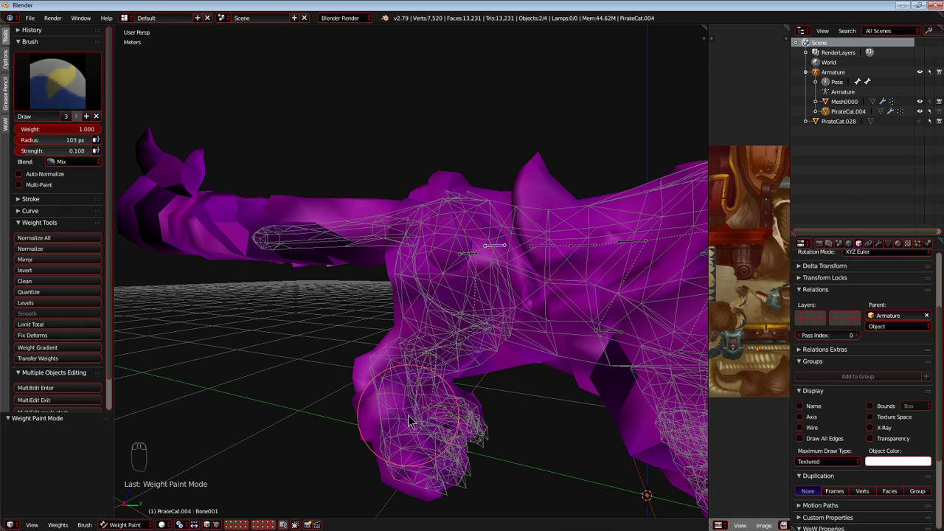
Reveal all hidden vertices of the cat in Edit Mode, deselect them, and return to Weight Paint mode.
left_click(124, 502)
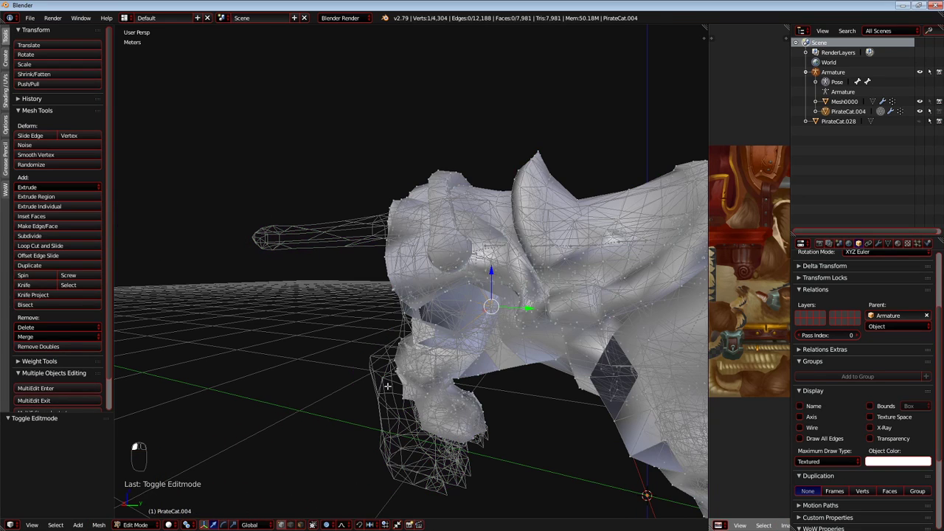
key("alt+h")
key("a")
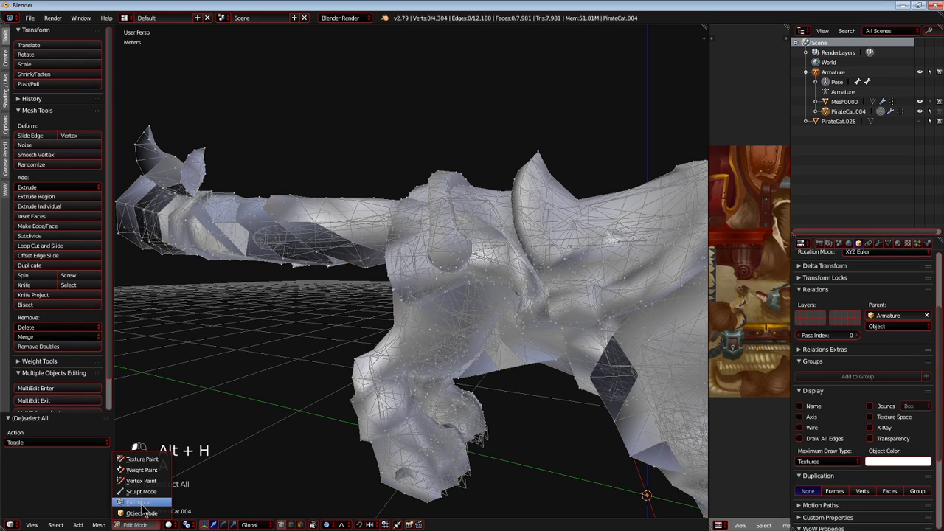
left_click(138, 474)
Select Bone029 in the hind paw, switch to wireframe shading, and paint its weight over the paw.
mouse_move(443, 387)
middle_mouse_down()
mouse_move(374, 398)
mouse_move(297, 387)
mouse_move(317, 338)
middle_mouse_up()
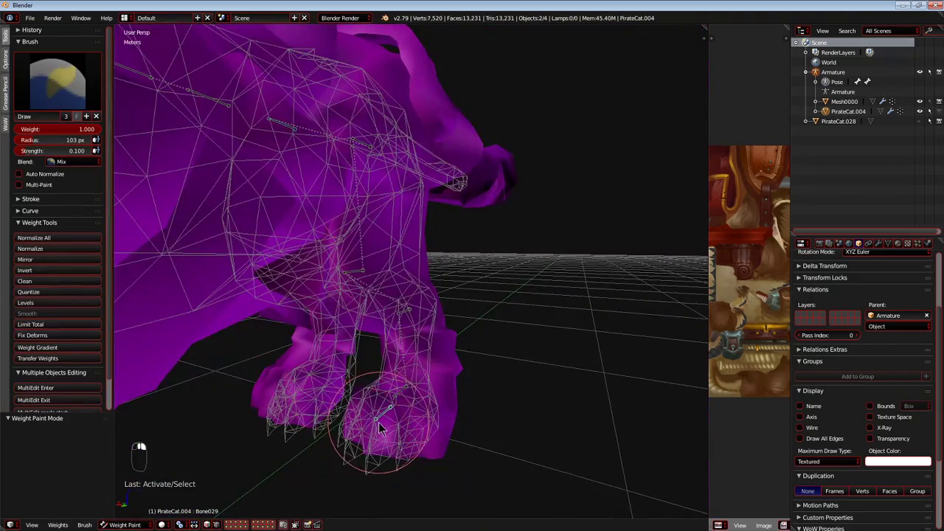
scroll(378, 428, "up", 5)
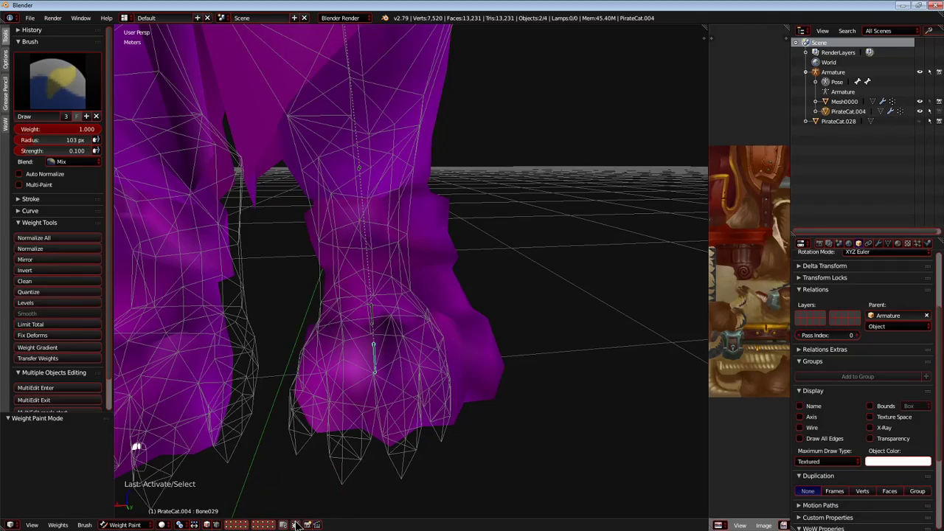
key("z")
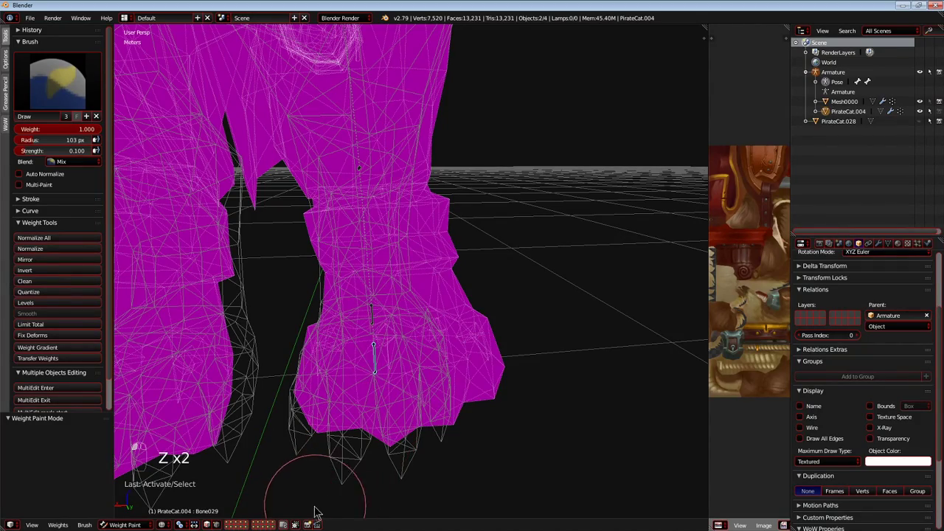
mouse_move(343, 477)
middle_mouse_down()
mouse_move(358, 474)
mouse_move(400, 396)
mouse_move(415, 414)
mouse_move(389, 413)
middle_mouse_up()
mouse_move(532, 319)
left_mouse_down()
mouse_move(522, 245)
mouse_move(487, 282)
mouse_move(452, 284)
left_mouse_up()
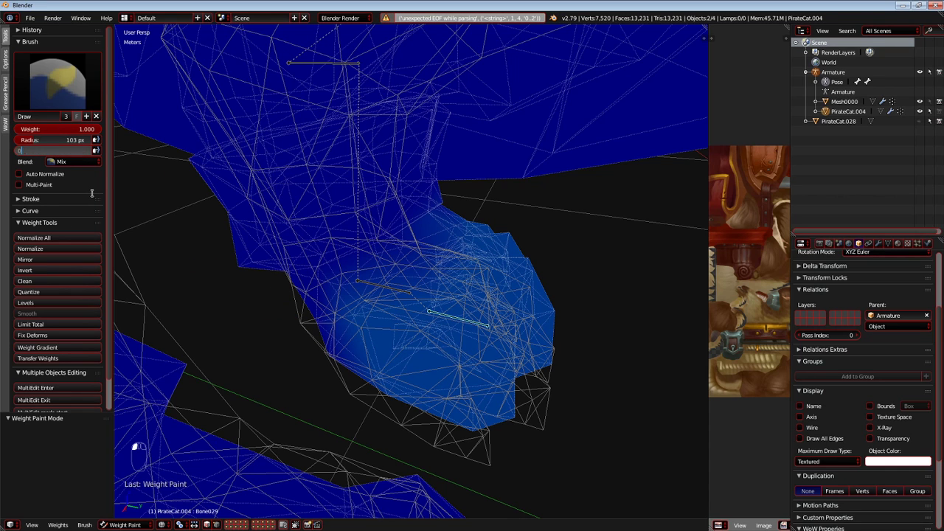
Set the brush strength to 0.200 and build up Bone029's weight over the front of the hind paw.
mouse_move(261, 259)
middle_mouse_down()
mouse_move(523, 261)
mouse_move(511, 342)
middle_mouse_up()
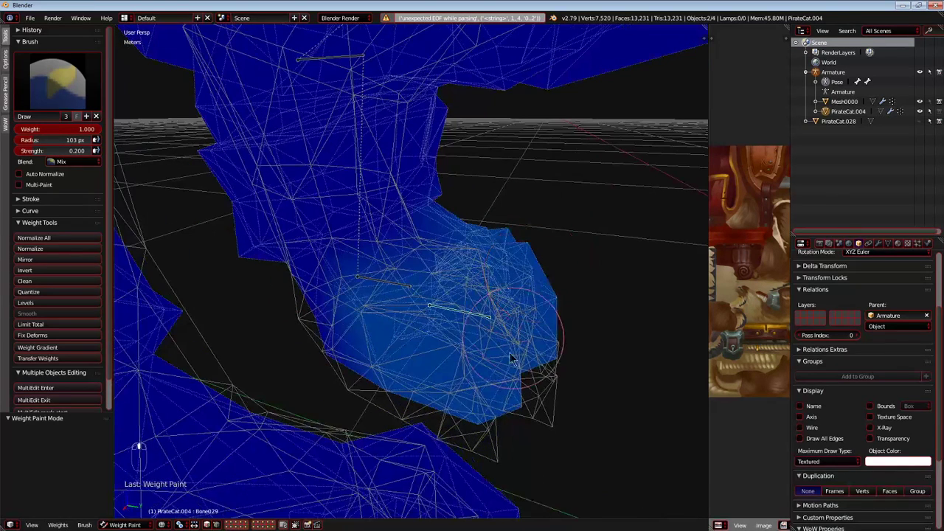
left_click_drag(512, 342, 514, 398)
middle_click_drag(511, 256, 457, 306)
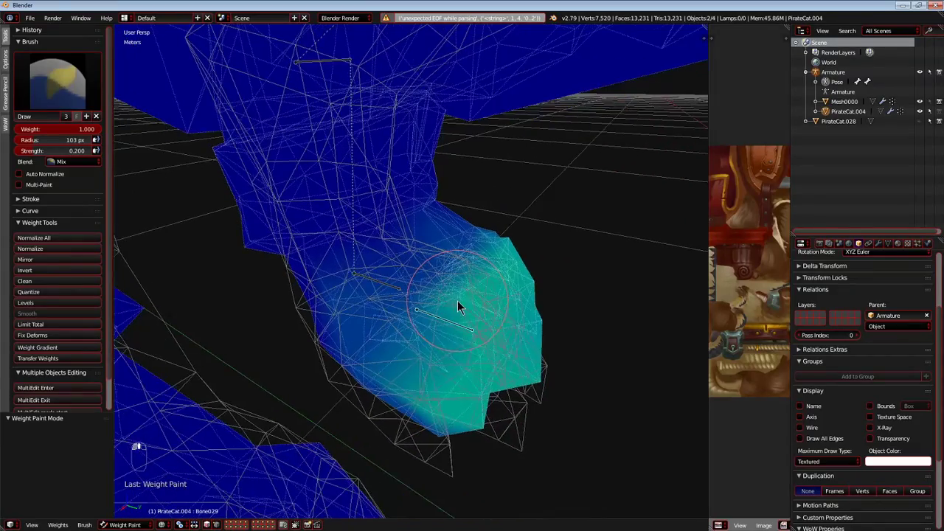
middle_click_drag(392, 373, 428, 361)
Test-move Bone029 and the ankle bones behind it, cancelling each move and leaving Bone021 selected.
key("g")
right_click(407, 302)
right_click(398, 278)
scroll(400, 282, "up", 3)
right_click(390, 287)
key("g")
right_click(430, 281)
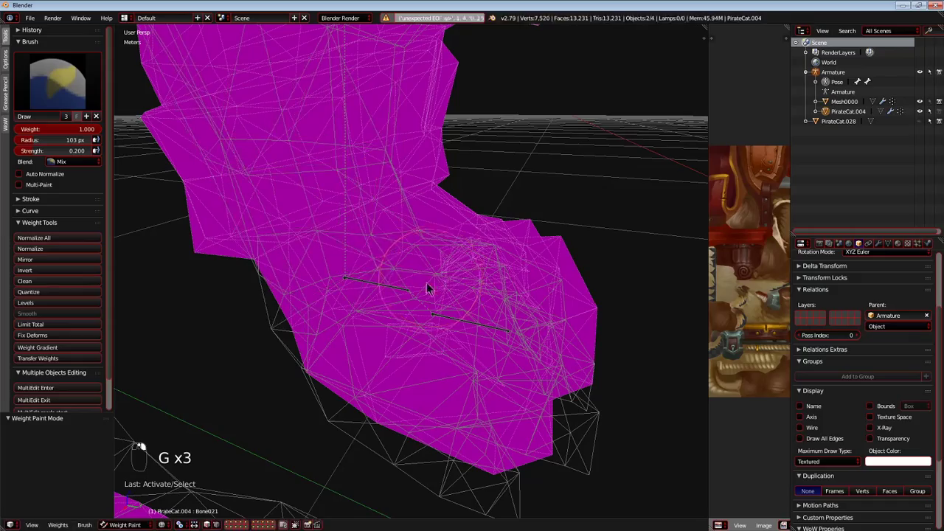
key("g")
right_click(377, 253)
mouse_move(368, 268)
middle_mouse_down()
mouse_move(370, 258)
mouse_move(396, 259)
mouse_move(391, 235)
middle_mouse_up()
key("g")
right_click(364, 241)
Paint Bone021's weight around the lower hind leg and ankle, then test-move the bone and cancel.
mouse_move(516, 141)
left_mouse_down()
mouse_move(463, 121)
mouse_move(247, 200)
mouse_move(502, 151)
mouse_move(486, 214)
mouse_move(247, 223)
left_mouse_up()
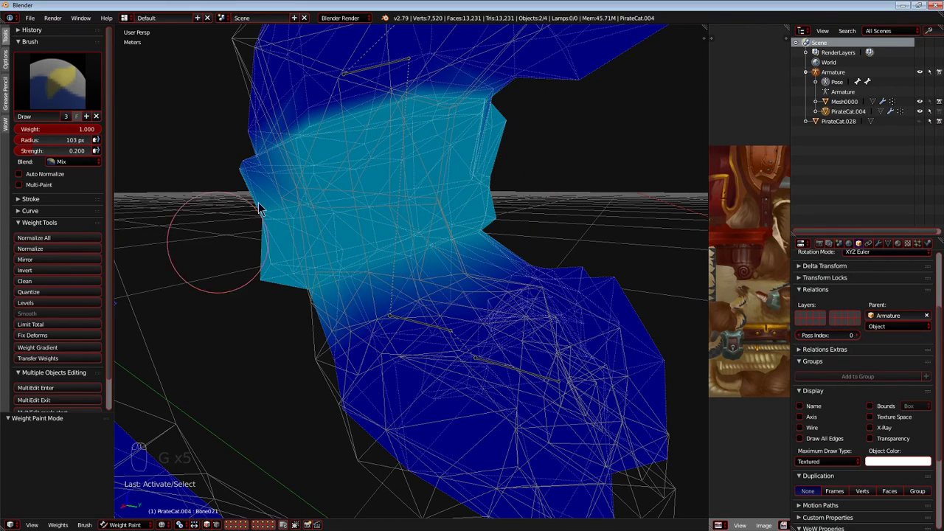
left_click_drag(330, 267, 469, 278)
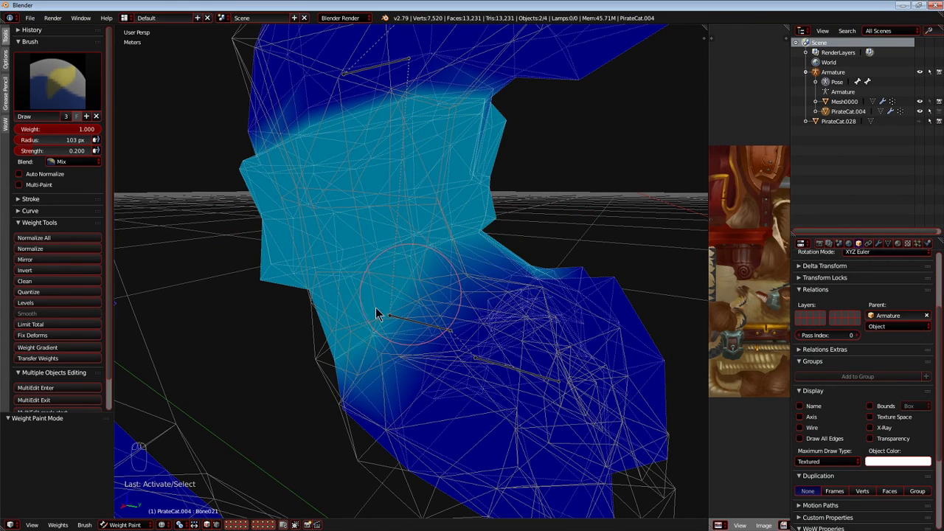
left_click_drag(538, 206, 256, 295)
key("g")
right_click(390, 320)
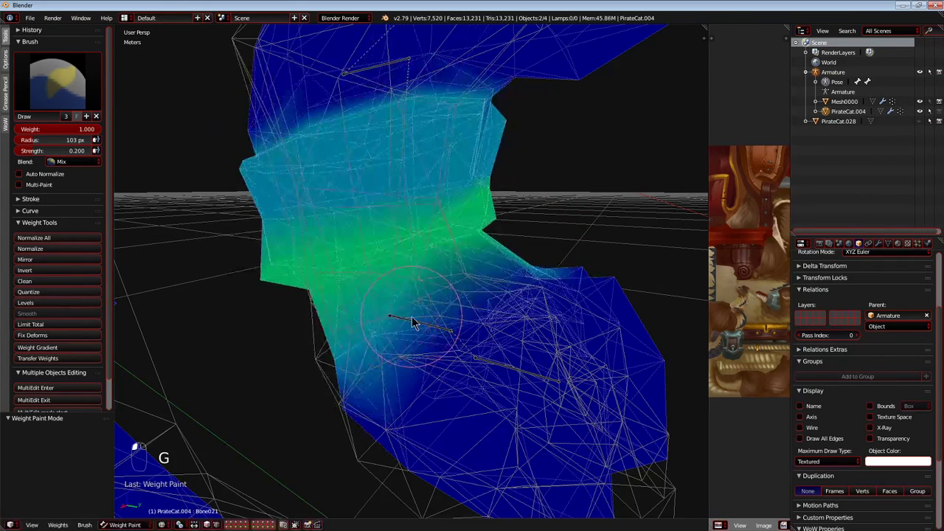
Select the ankle bone overlapping Bone021 and paint its weight over the ankle and rear of the paw.
right_click(414, 320)
key("g")
right_click(522, 348)
middle_click_drag(637, 381, 469, 402)
mouse_move(470, 402)
left_mouse_down()
mouse_move(347, 320)
mouse_move(484, 294)
mouse_move(512, 269)
mouse_move(309, 295)
mouse_move(426, 193)
left_mouse_up()
mouse_move(536, 167)
left_mouse_down()
mouse_move(573, 158)
mouse_move(347, 369)
mouse_move(401, 253)
left_mouse_up()
middle_click_drag(400, 253, 347, 297)
Test-move the ankle and toe bones of the hind paw, cancelling each move, and hide the toe bone.
key("g")
right_click(396, 258)
right_click(486, 303)
key("g")
right_click(475, 252)
key("h")
Test-move Bone021 and the ankle bone overlapping it, cancelling each move, and hide the overlapping bone.
right_click(435, 273)
key("g")
right_click(404, 272)
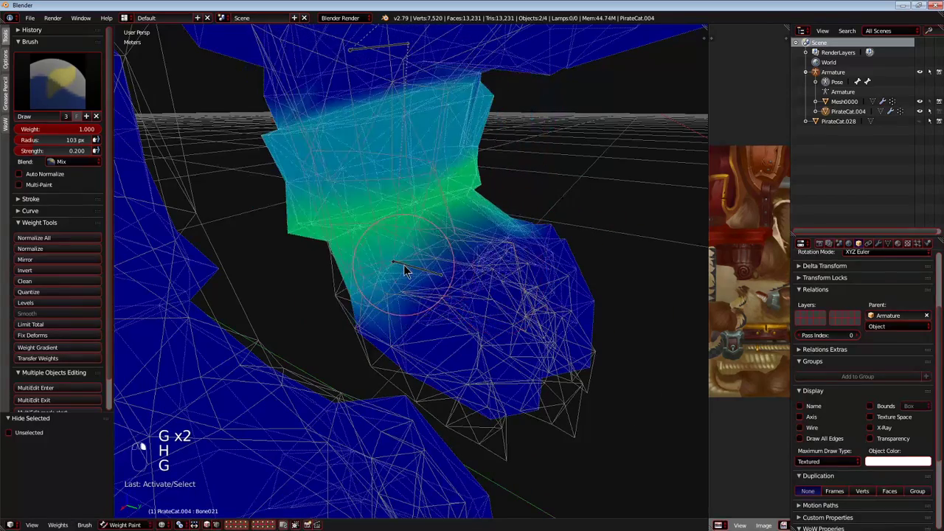
right_click(417, 271)
key("g")
right_click(432, 299)
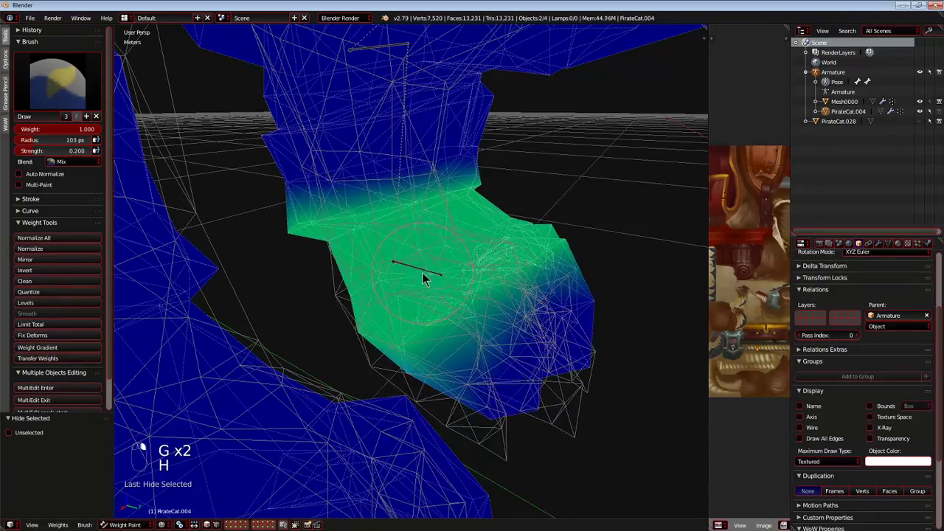
Test-move Bone021 at the hind ankle, cancel the move, and hide the bone.
right_click(423, 272)
key("g")
right_click(453, 273)
middle_click_drag(451, 274, 373, 252)
scroll(378, 232, "up", 6)
key("h")
Select Bone014 in the hind leg above the ankle and paint its weight around the joint.
middle_click_drag(398, 194, 411, 240, "shift")
scroll(388, 303, "down", 6)
scroll(416, 236, "up", 2)
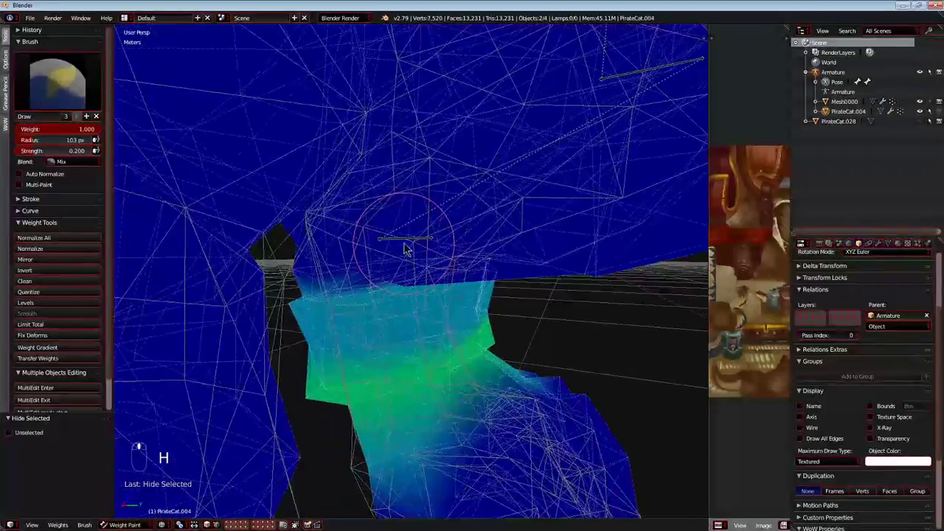
right_click(405, 244)
key("g")
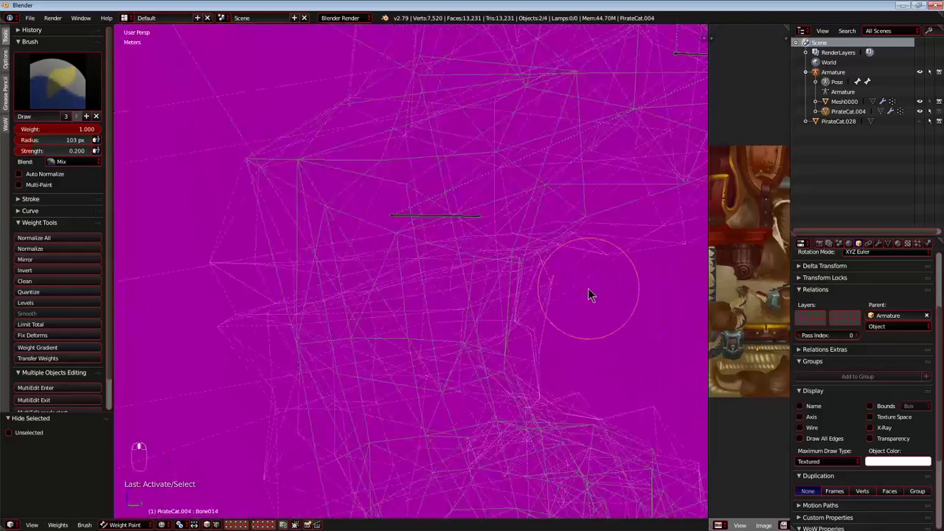
middle_click_drag(589, 288, 570, 291)
mouse_move(599, 280)
left_mouse_down()
mouse_move(137, 320)
mouse_move(504, 265)
left_mouse_up()
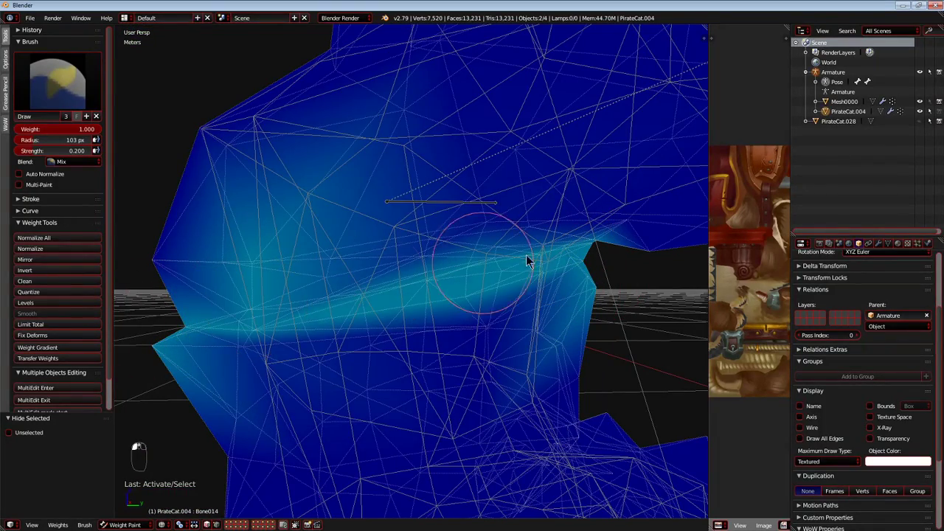
mouse_move(216, 329)
left_mouse_down()
mouse_move(600, 299)
mouse_move(136, 283)
left_mouse_up()
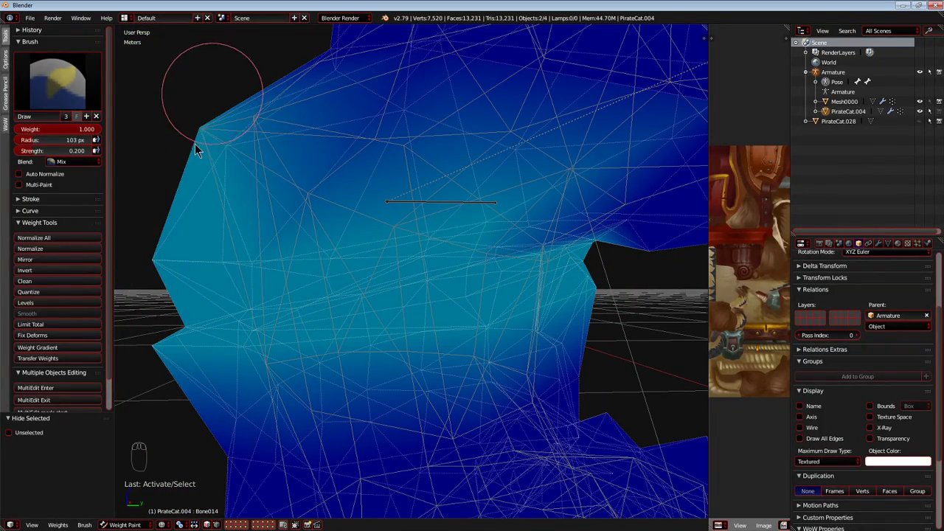
Test-move Bone015, which overlaps Bone014, cancel the move, and undo the weight strokes painted on Bone014.
right_click(433, 206)
key("g")
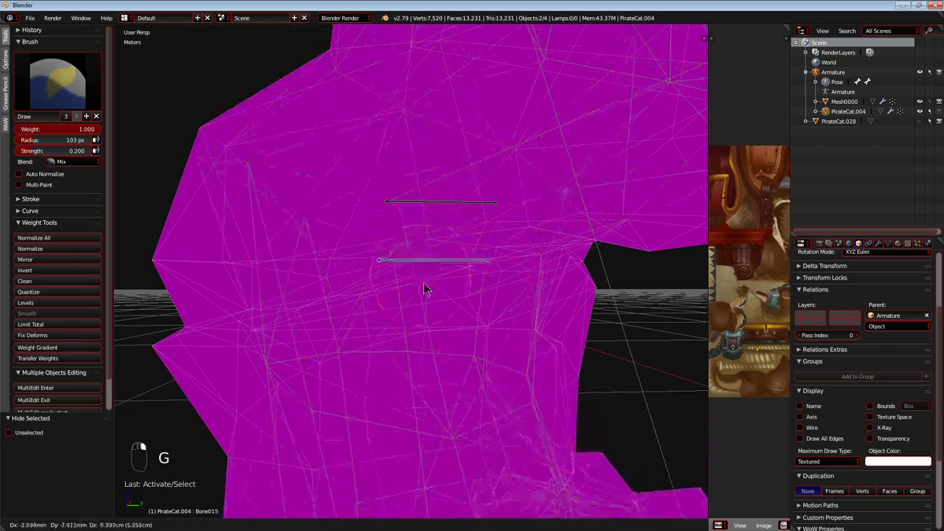
right_click(437, 278)
key("ctrl+z")
key("ctrl+z")
key("ctrl+z")
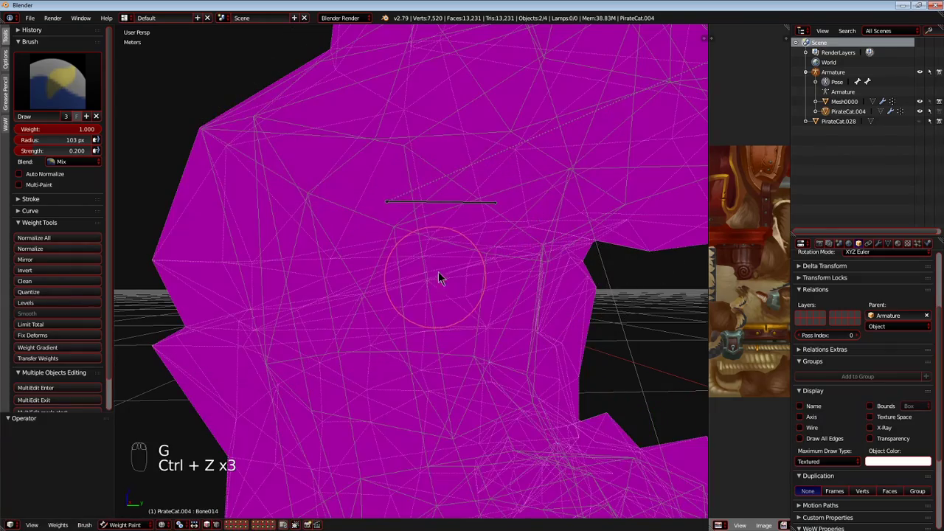
Test-move overlapping Bone015 and Bone014 in the hind leg, test-rotate Bone014, and cancel each transform.
right_click(437, 208)
key("g")
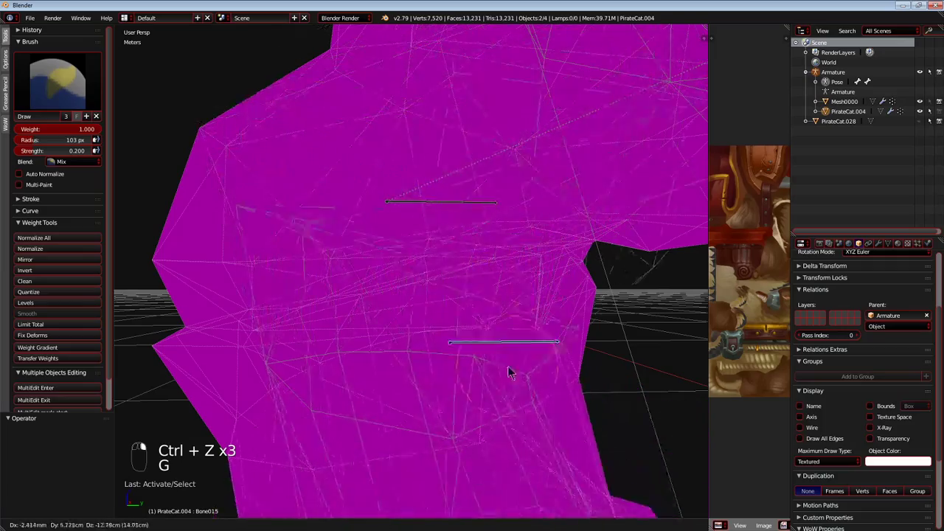
right_click(433, 174)
key("g")
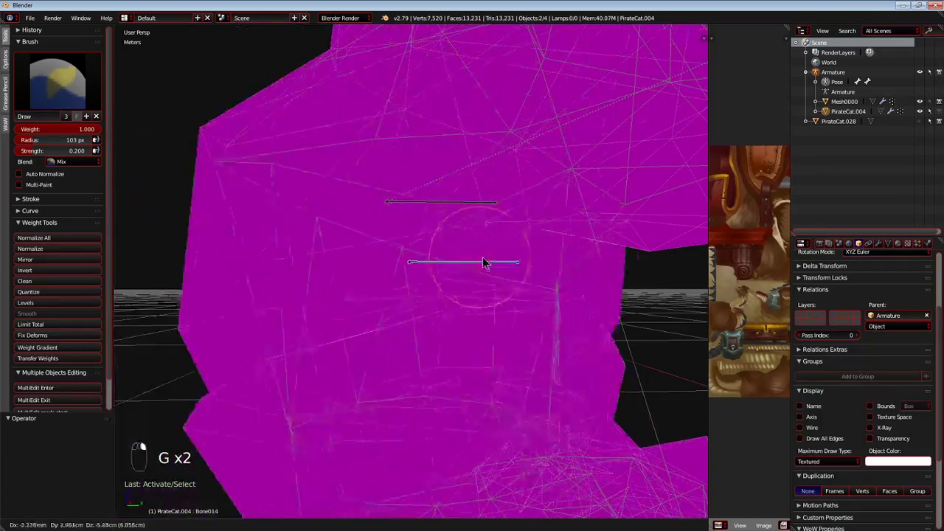
right_click(550, 273)
key("r")
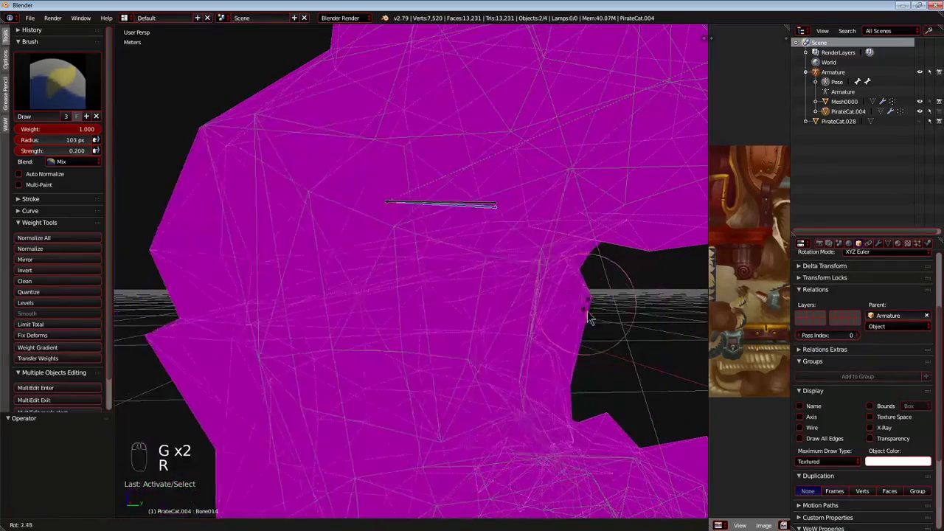
right_click(596, 290)
Paint Bone014's weight across the hind leg around the joint, test-rotate the bone, and hide it.
mouse_move(509, 250)
left_mouse_down()
mouse_move(426, 258)
mouse_move(205, 133)
mouse_move(219, 316)
mouse_move(480, 283)
mouse_move(164, 359)
mouse_move(687, 280)
left_mouse_up()
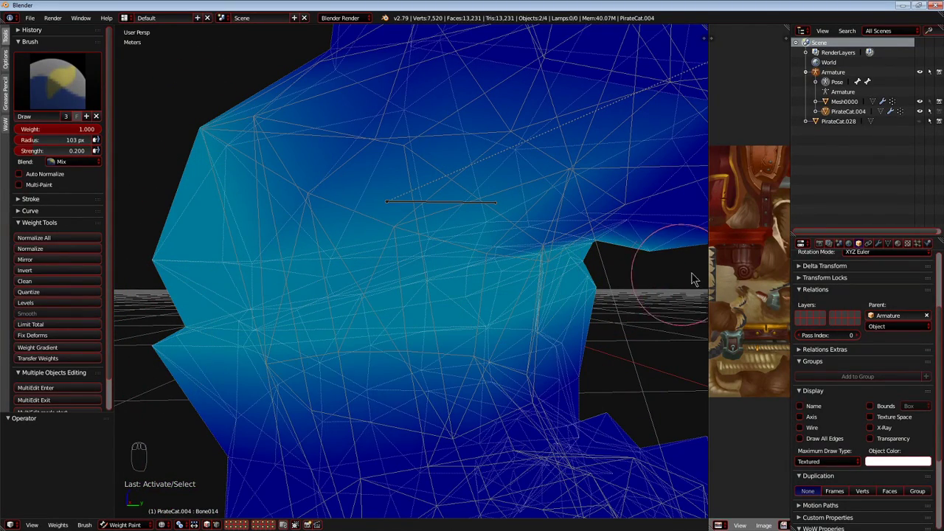
mouse_move(518, 263)
left_mouse_down()
mouse_move(120, 305)
mouse_move(381, 310)
left_mouse_up()
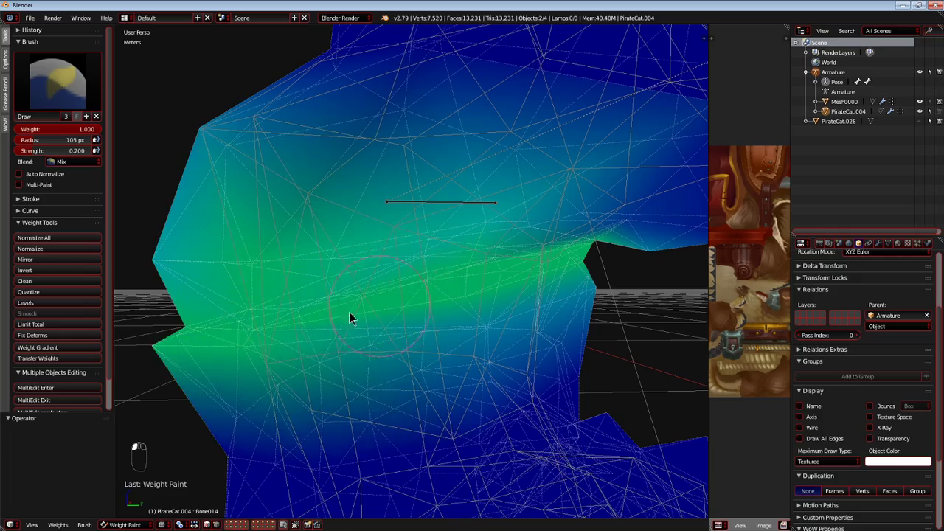
left_click_drag(314, 310, 391, 298)
key("r")
right_click(445, 191)
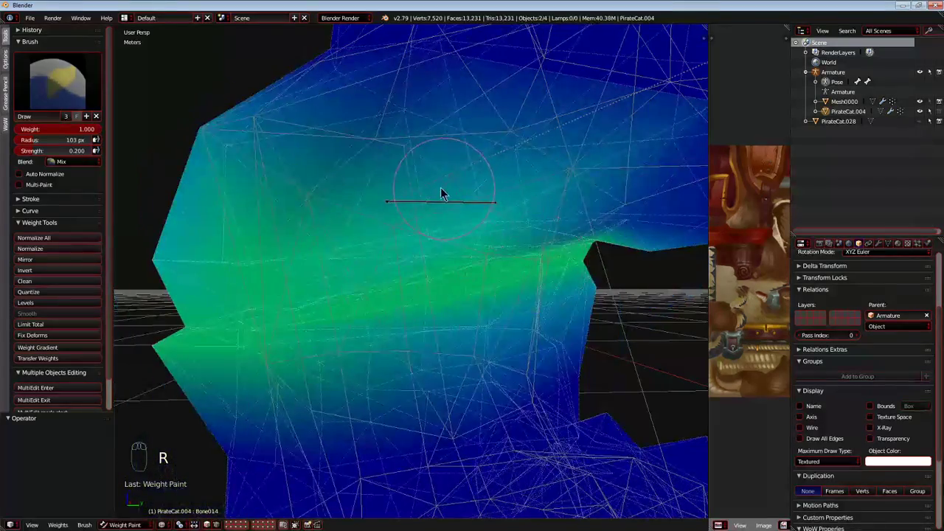
key("h")
Paint Bone015's weight over the hind leg around the bone, test-rotate it, and hide it.
right_click(436, 221)
key("g")
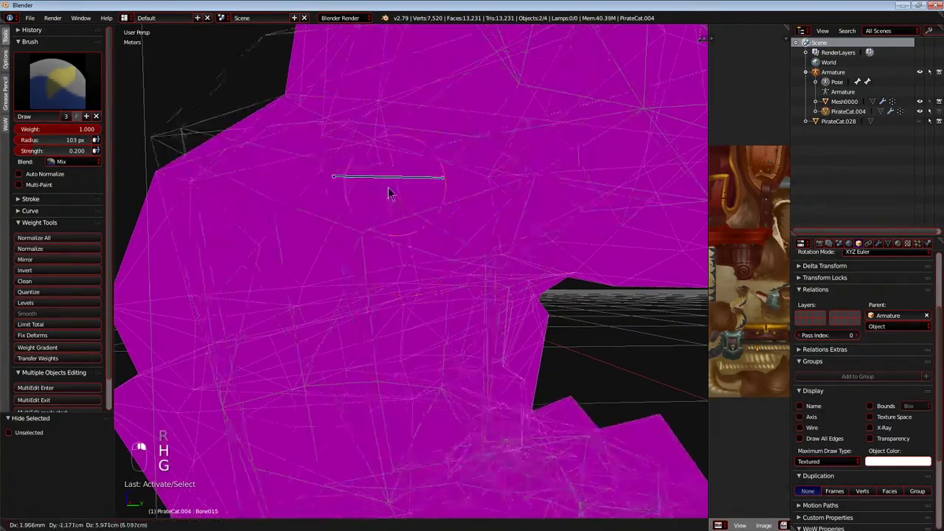
mouse_move(389, 286)
left_mouse_down()
mouse_move(393, 316)
mouse_move(232, 302)
mouse_move(129, 309)
left_mouse_up()
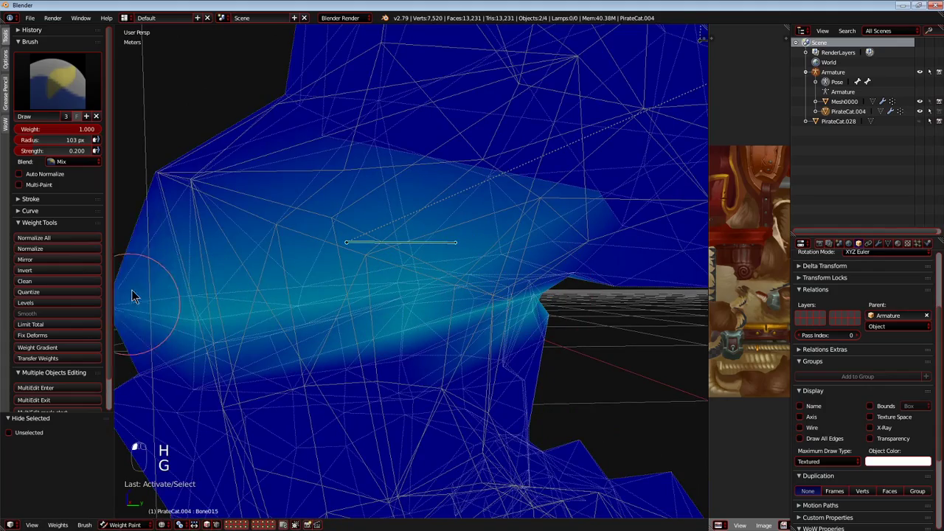
mouse_move(248, 133)
left_mouse_down()
mouse_move(571, 246)
mouse_move(177, 140)
left_mouse_up()
left_click_drag(149, 303, 480, 206)
key("g")
key("r")
right_click(548, 306)
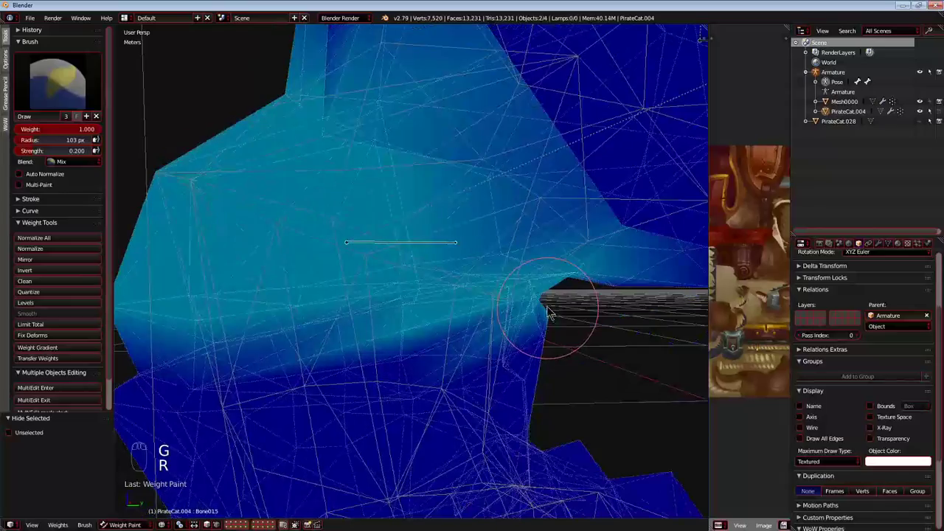
scroll(402, 302, "up", 6)
scroll(403, 302, "down", 4)
scroll(404, 303, "up", 2)
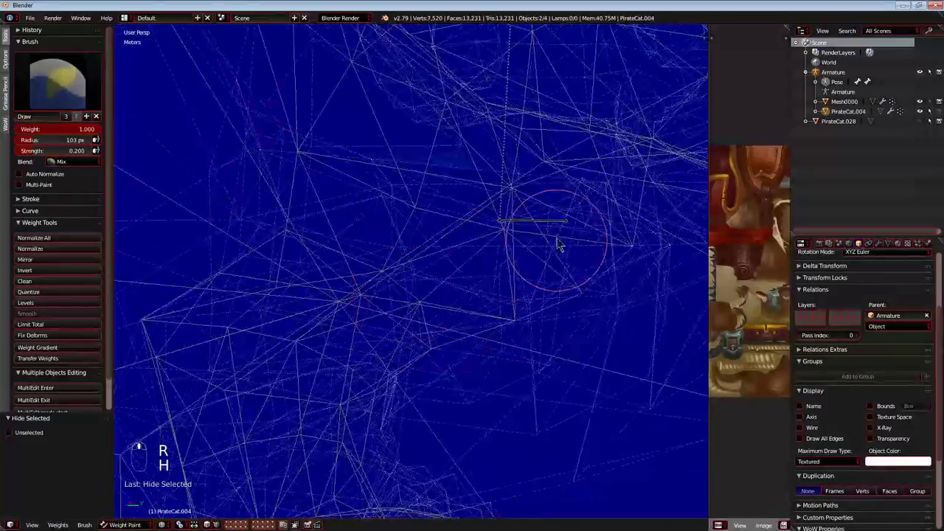
Test-move Bone008 in the upper hind leg and cancel each move.
right_click(542, 223)
middle_click_drag(542, 223, 421, 248)
scroll(383, 258, "down", 4)
key("g")
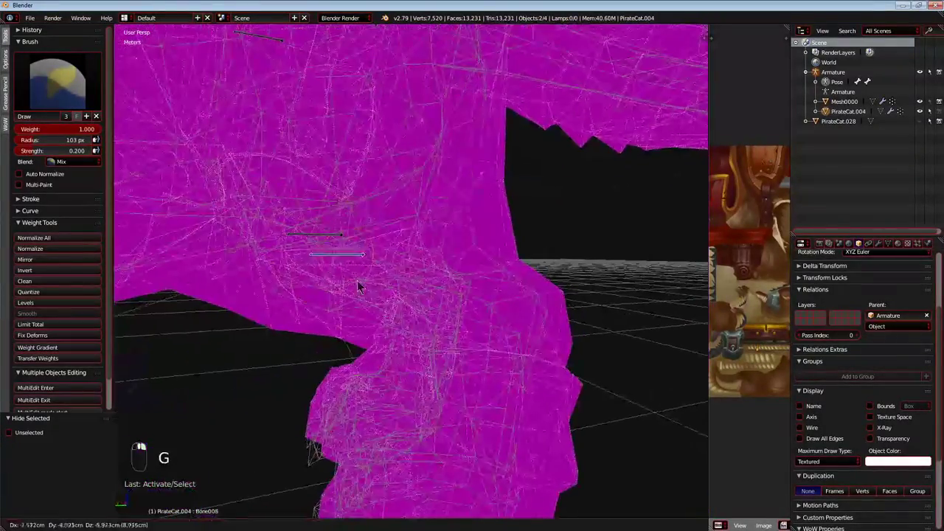
right_click(484, 236)
middle_click_drag(317, 301, 526, 268)
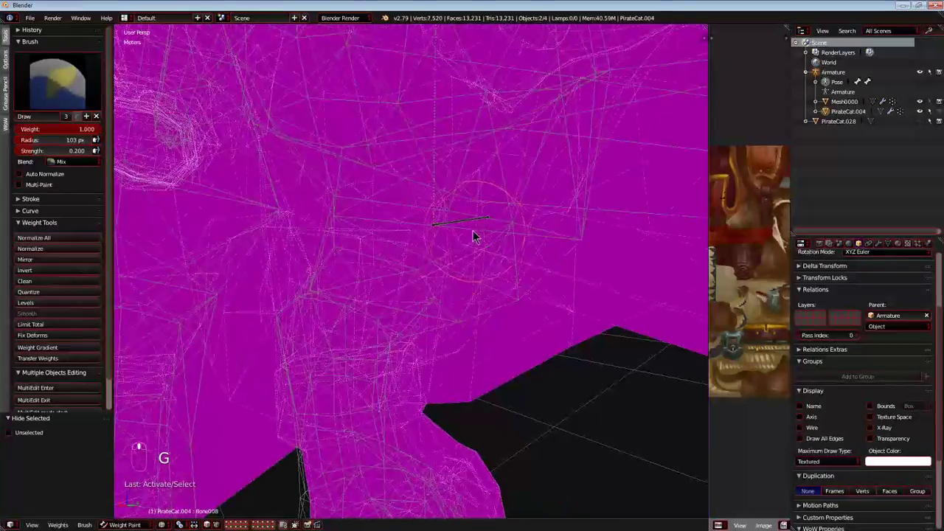
key("g")
right_click(515, 438)
Select Bone009 in the opposite upper hind leg, test-move it, and cancel each move.
middle_click_drag(422, 278, 548, 300)
scroll(548, 300, "down", 3)
scroll(548, 305, "up", 5)
right_click(379, 370)
scroll(353, 360, "down", 3)
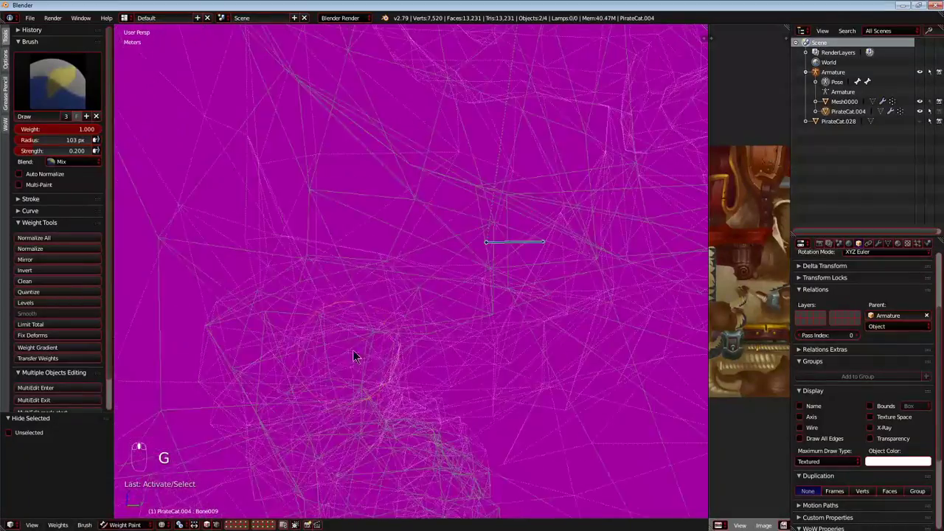
middle_click_drag(350, 359, 584, 339)
key("g")
right_click(524, 419)
middle_click_drag(494, 384, 488, 360)
key("g")
right_click(435, 359)
Paint Bone009's weight across the thigh and around the inner side of the upper hind leg.
scroll(492, 348, "up", 3)
mouse_move(464, 141)
left_mouse_down()
mouse_move(337, 137)
mouse_move(421, 160)
left_mouse_up()
mouse_move(421, 160)
middle_mouse_down()
mouse_move(481, 163)
mouse_move(398, 263)
middle_mouse_up()
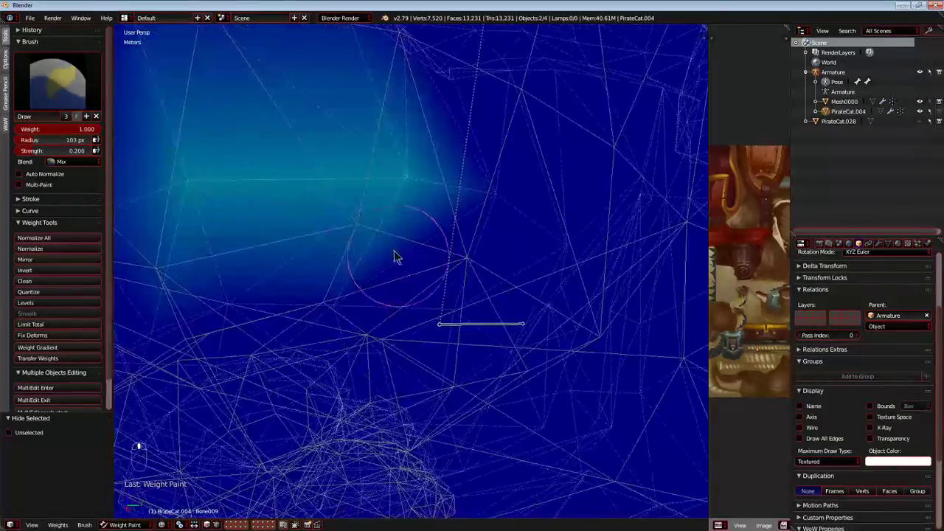
left_click_drag(391, 162, 551, 270)
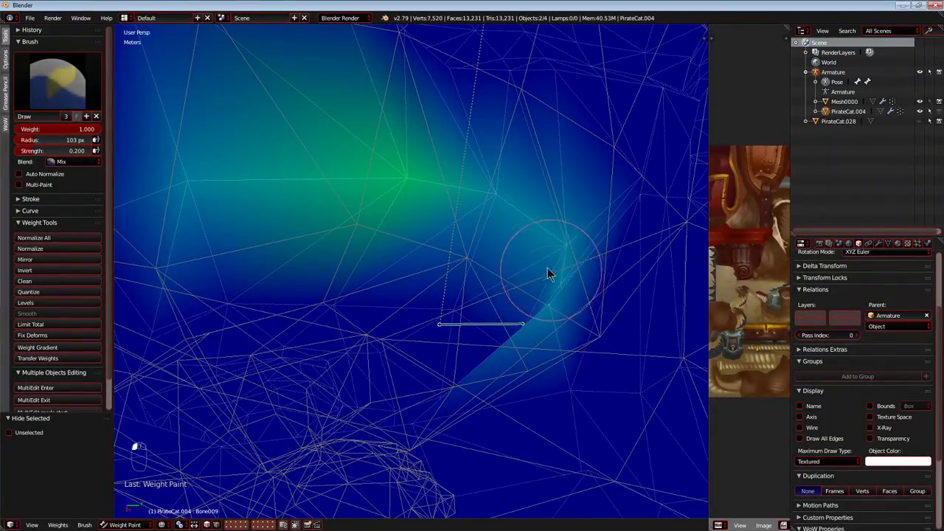
middle_click_drag(551, 270, 541, 309)
mouse_move(541, 309)
left_mouse_down()
mouse_move(519, 335)
mouse_move(514, 301)
left_mouse_up()
middle_click_drag(477, 233, 471, 325)
middle_click_drag(498, 334, 445, 148)
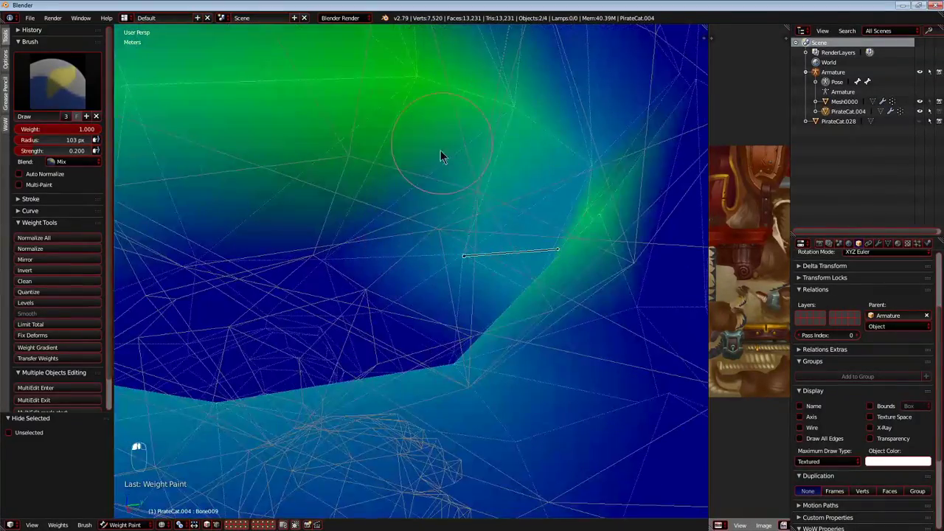
middle_click_drag(553, 181, 530, 295)
Test-rotate Bone009 to check how the thigh deforms and cancel each rotation.
key("r")
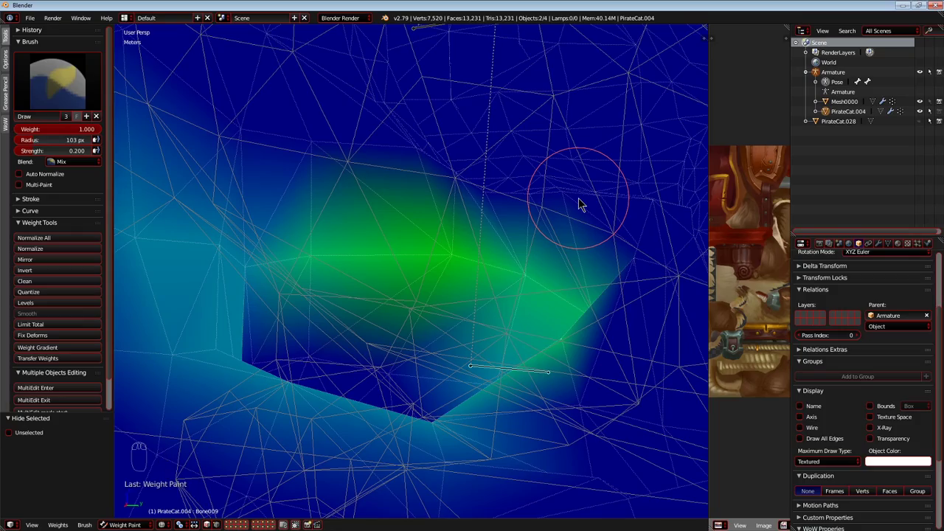
mouse_move(578, 199)
middle_mouse_down()
mouse_move(432, 295)
mouse_move(618, 281)
middle_mouse_up()
scroll(432, 295, "down", 5)
key("r")
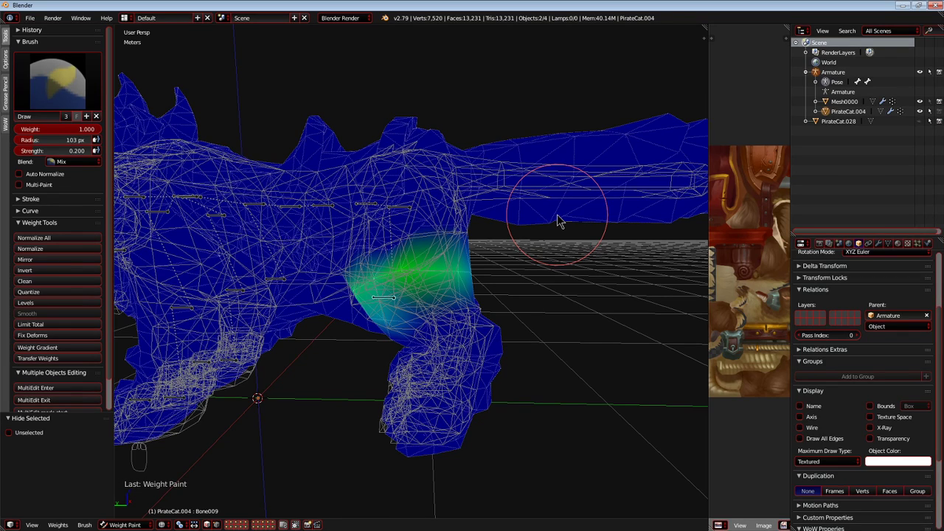
scroll(535, 247, "up", 3)
scroll(535, 249, "down", 3)
middle_click_drag(537, 258, 550, 246)
key("r")
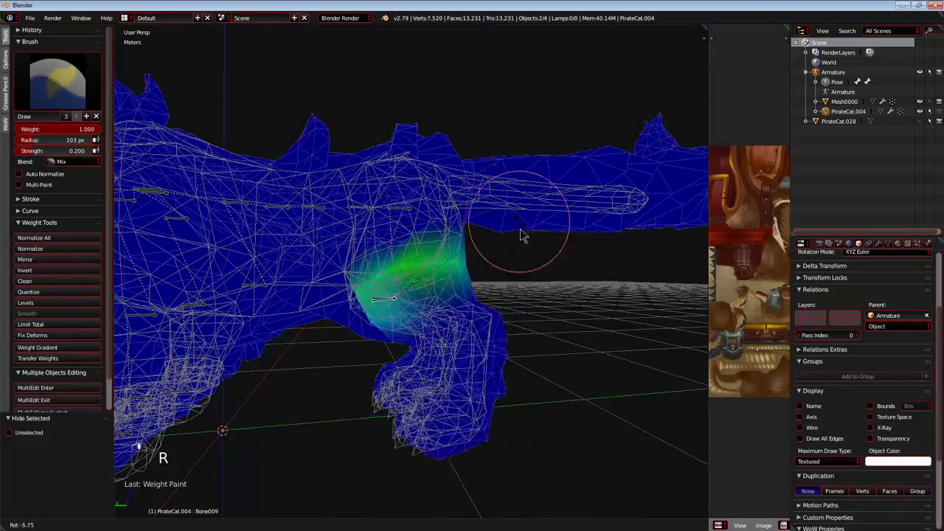
right_click(519, 228)
Put the PirateCat.004 mesh into Edit Mode with solid shading at the upper hind leg.
scroll(488, 240, "up", 3)
mouse_move(487, 241)
middle_mouse_down()
mouse_move(567, 241)
mouse_move(573, 228)
mouse_move(499, 240)
mouse_move(538, 243)
mouse_move(372, 254)
mouse_move(376, 244)
middle_mouse_up()
scroll(499, 240, "down", 3)
scroll(500, 240, "up", 4)
scroll(376, 244, "down", 1)
left_click(126, 503)
mouse_move(435, 310)
middle_mouse_down()
mouse_move(404, 307)
mouse_move(479, 308)
middle_mouse_up()
key("z")
middle_click_drag(482, 271, 549, 263)
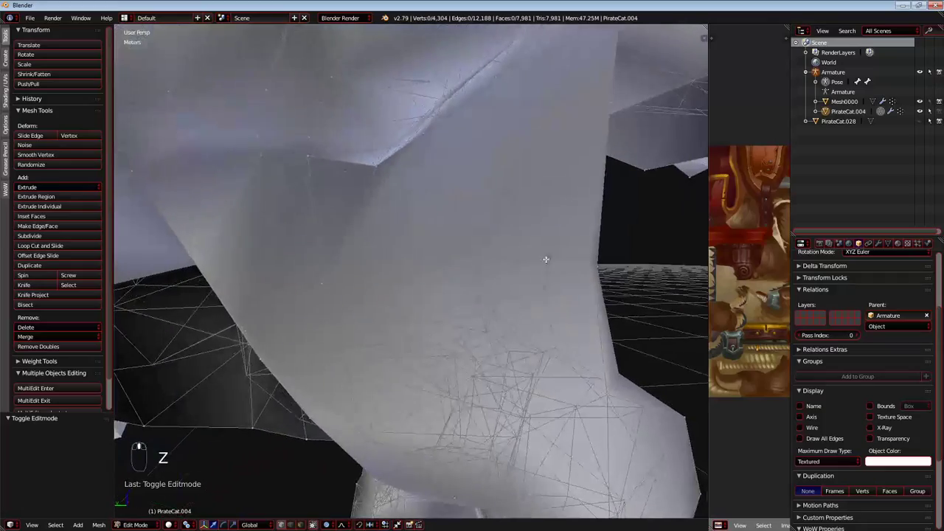
Select the stray vertex inside the upper hind leg and shift it along one axis with proportional editing.
middle_click_drag(412, 225, 462, 221)
middle_click_drag(343, 286, 194, 314)
middle_click_drag(404, 311, 326, 300)
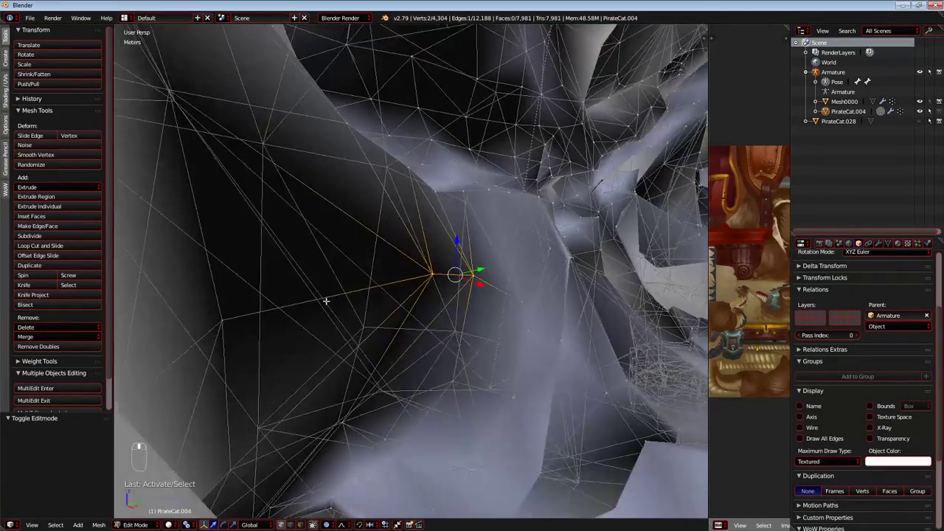
scroll(325, 301, "up", 1)
right_click(437, 276)
middle_click_drag(436, 278, 396, 317)
scroll(399, 328, "up", 1)
left_click_drag(409, 334, 399, 275)
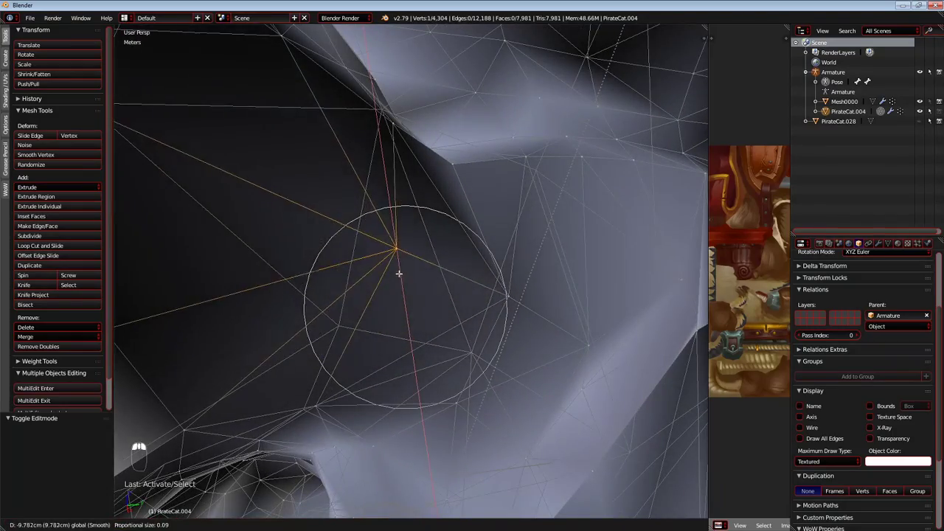
Nudge the inner hind-leg vertex into place and return the mesh to Weight Paint mode.
middle_click_drag(399, 291, 435, 280)
middle_click_drag(317, 299, 347, 288)
key("g")
middle_click_drag(435, 285, 368, 172)
middle_click_drag(420, 225, 426, 300)
key("ctrl+Tab")
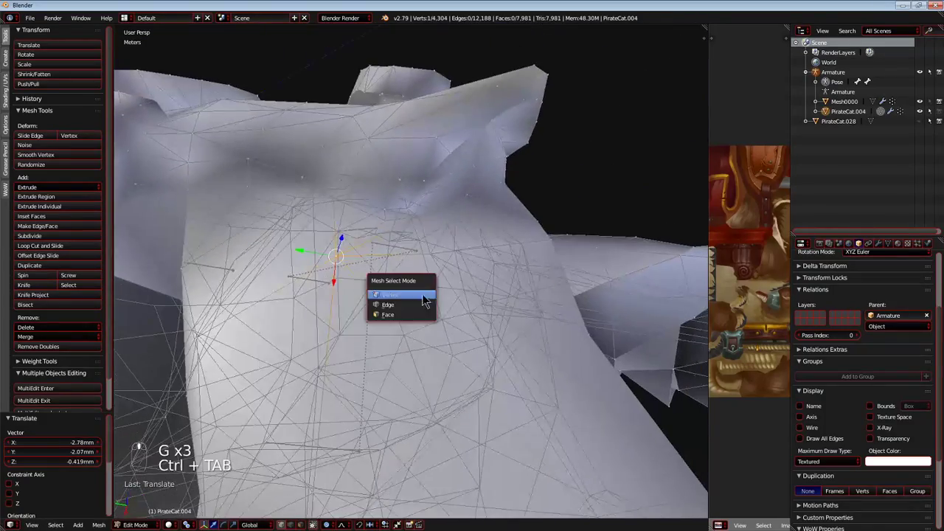
key("Tab")
key("ctrl+Tab")
Paint more Bone009 weight onto the thigh in wireframe display and test-move the bone, cancelling each move.
middle_click_drag(473, 238, 413, 303)
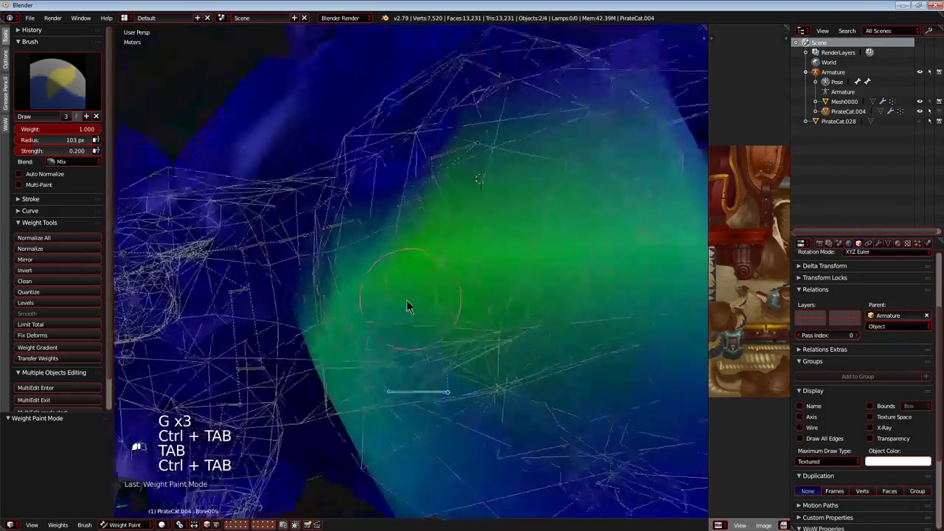
scroll(412, 302, "up", 4)
middle_click_drag(270, 343, 351, 325)
key("z")
scroll(405, 315, "down", 3)
mouse_move(408, 314)
middle_mouse_down()
mouse_move(379, 312)
mouse_move(391, 309)
middle_mouse_up()
key("g")
right_click(411, 251)
middle_click_drag(411, 251, 384, 271)
scroll(434, 271, "down", 4)
scroll(383, 271, "up", 2)
key("g")
right_click(451, 353)
Extend Bone009's weight up the thigh towards the hip and tail base, then test-move the bone and cancel.
mouse_move(412, 309)
middle_mouse_down()
mouse_move(372, 279)
mouse_move(441, 292)
mouse_move(318, 259)
mouse_move(194, 200)
mouse_move(528, 234)
middle_mouse_up()
scroll(441, 292, "up", 2)
left_click_drag(369, 184, 329, 198)
scroll(375, 239, "down", 6)
mouse_move(375, 239)
middle_mouse_down()
mouse_move(568, 258)
mouse_move(648, 251)
middle_mouse_up()
key("g")
right_click(524, 266)
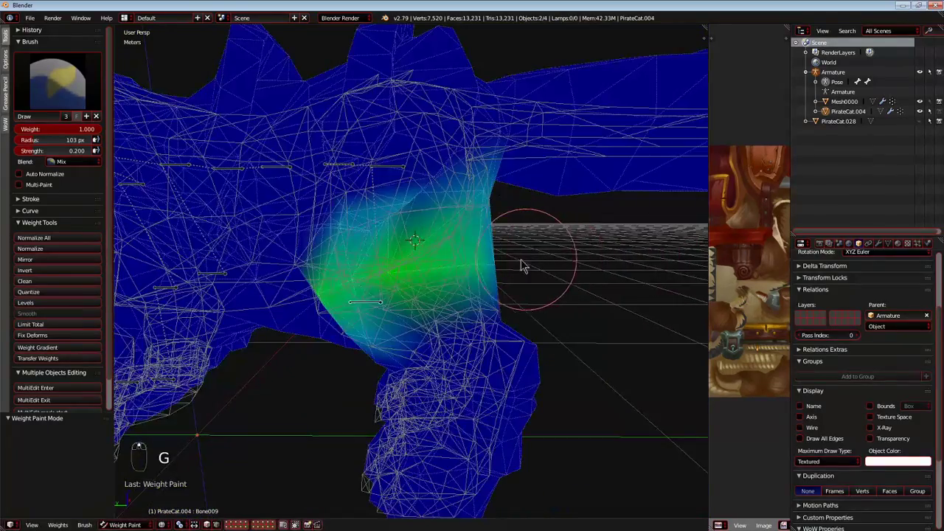
key("g")
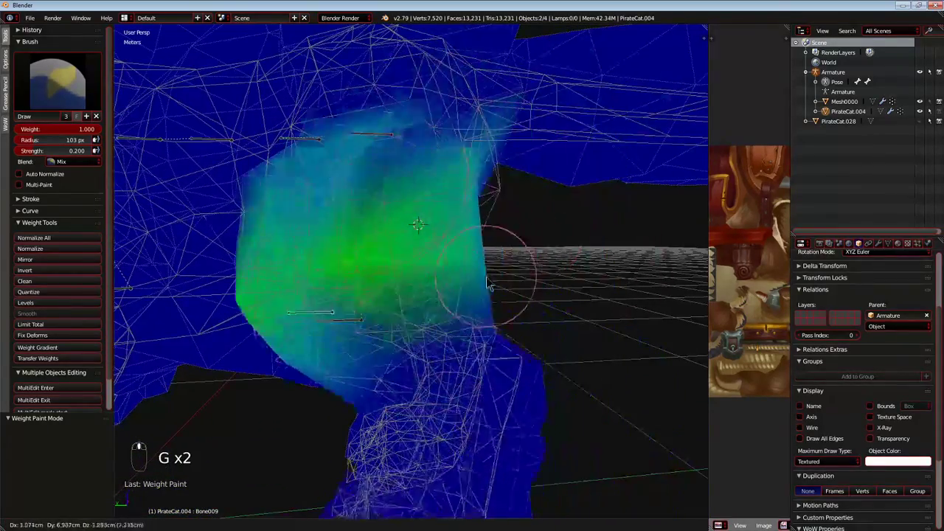
right_click(488, 272)
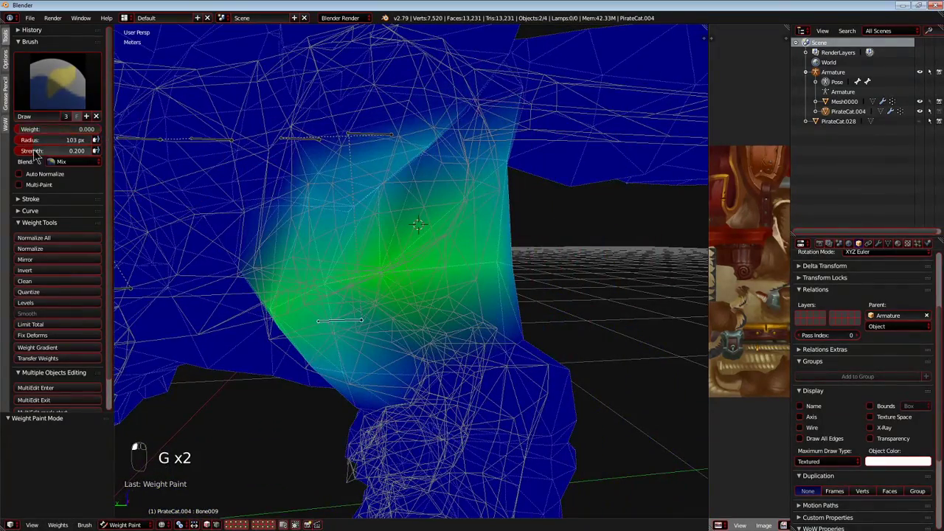
Erase Bone009's excess weight near the hip with brush weight 0, restore the weight to 1, and hide the bone.
mouse_move(185, 190)
middle_mouse_down()
mouse_move(373, 268)
mouse_move(431, 151)
middle_mouse_up()
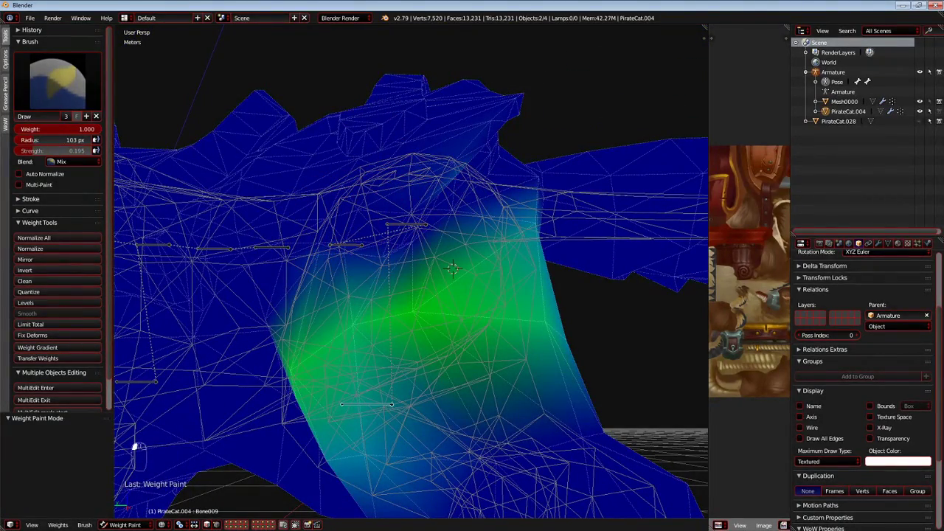
mouse_move(198, 224)
middle_mouse_down()
mouse_move(311, 274)
mouse_move(411, 281)
mouse_move(464, 299)
middle_mouse_up()
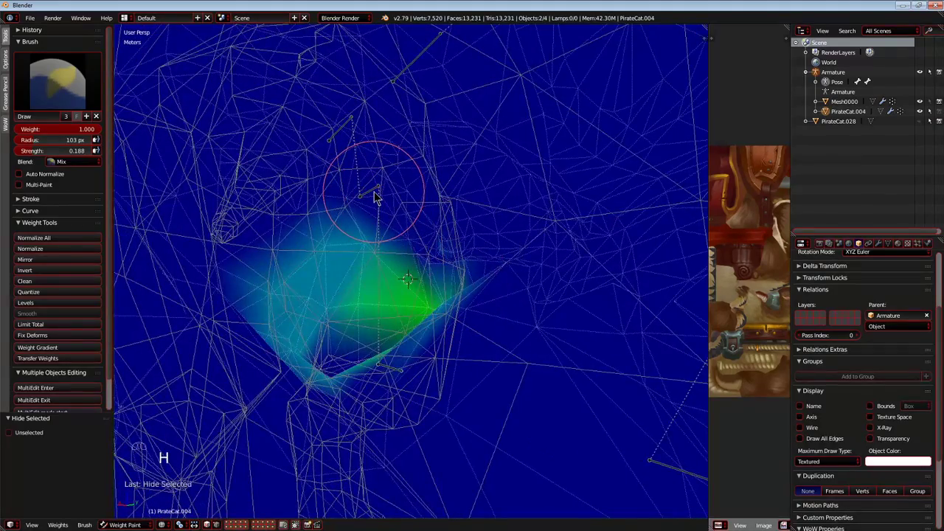
key("h")
Select Bone008 in the upper hind leg, test-move it, and start painting its weight across the thigh.
right_click(374, 196)
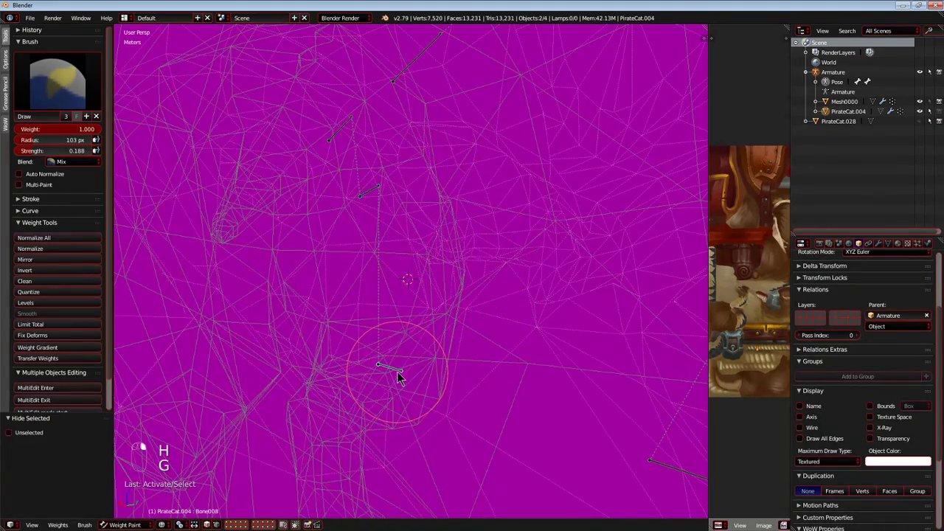
middle_click_drag(404, 358, 438, 365)
scroll(438, 364, "up", 5)
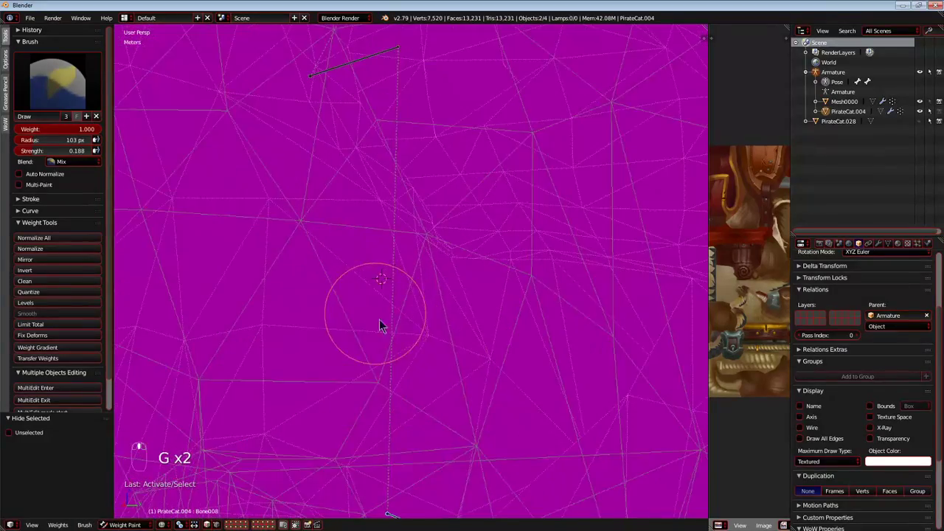
left_click_drag(377, 317, 349, 341)
mouse_move(409, 347)
middle_mouse_down()
mouse_move(361, 368)
mouse_move(418, 358)
middle_mouse_up()
key("g")
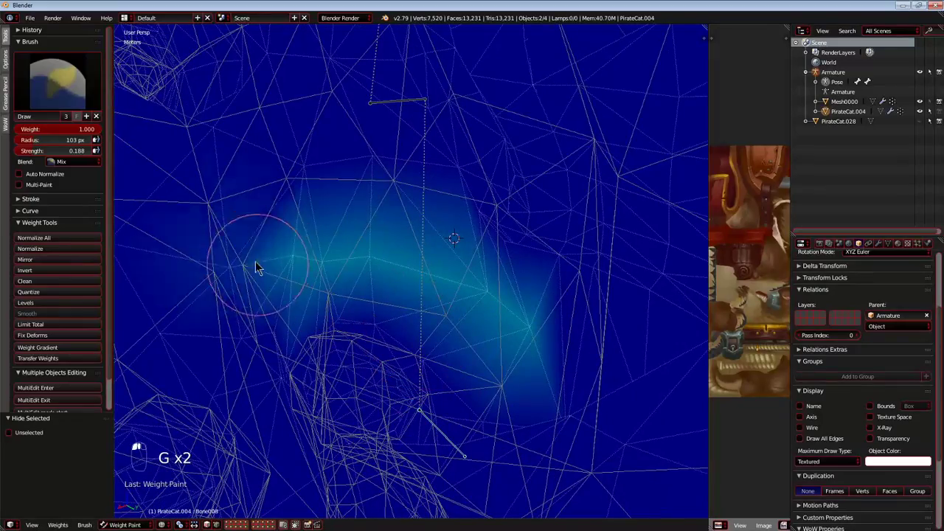
Build up Bone008's weight over the thigh from several sides and test-move the bone.
key("g")
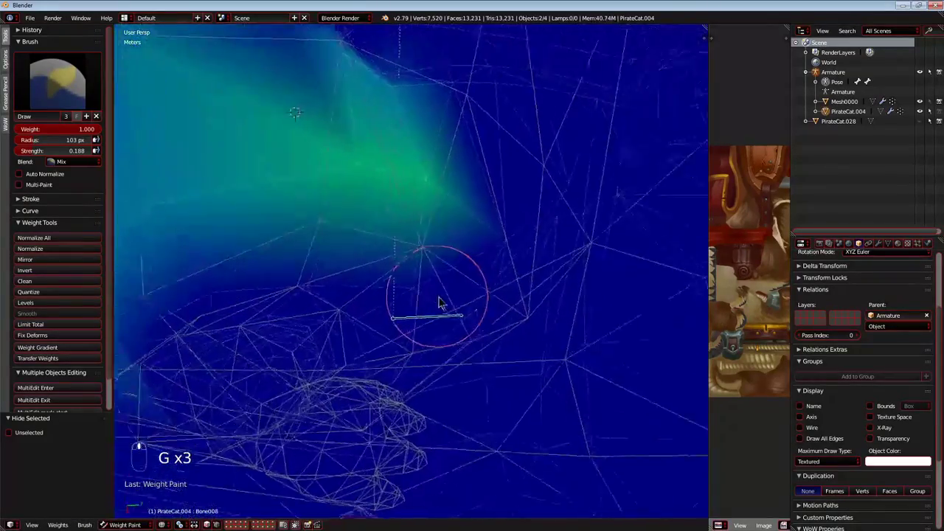
middle_click_drag(437, 296, 426, 328)
left_click_drag(475, 275, 515, 264)
mouse_move(506, 153)
middle_mouse_down()
mouse_move(445, 215)
mouse_move(403, 221)
middle_mouse_up()
mouse_move(506, 191)
middle_mouse_down()
mouse_move(455, 299)
mouse_move(372, 190)
middle_mouse_up()
mouse_move(420, 252)
middle_mouse_down()
mouse_move(436, 250)
mouse_move(421, 318)
mouse_move(391, 276)
mouse_move(475, 229)
mouse_move(327, 383)
mouse_move(347, 320)
mouse_move(396, 387)
mouse_move(259, 386)
mouse_move(358, 291)
mouse_move(375, 305)
mouse_move(509, 215)
mouse_move(405, 261)
mouse_move(461, 282)
mouse_move(467, 274)
mouse_move(431, 292)
mouse_move(375, 278)
mouse_move(449, 343)
mouse_move(371, 284)
mouse_move(385, 319)
middle_mouse_up()
key("g")
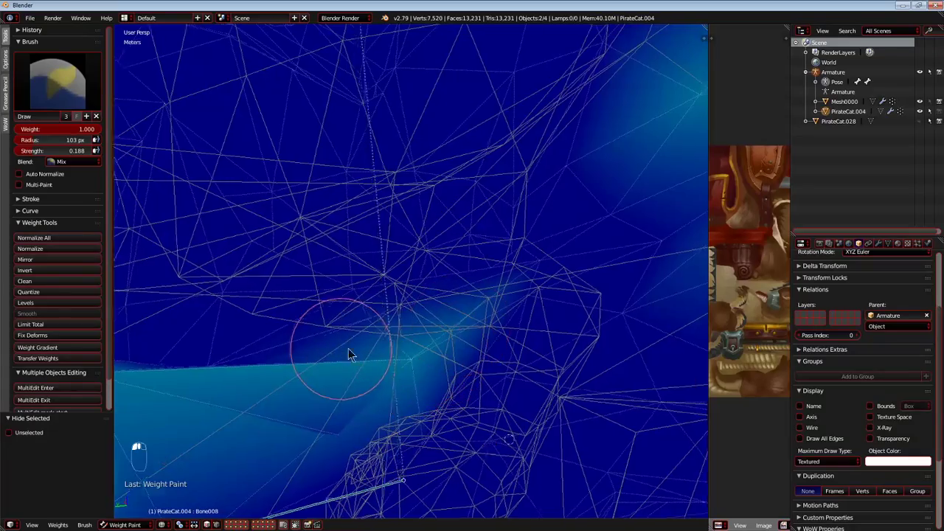
Fill in Bone008's weight on the inner side of the upper hind leg and test-move the bone again.
middle_click_drag(340, 355, 405, 348)
mouse_move(383, 258)
middle_mouse_down()
mouse_move(396, 257)
mouse_move(316, 320)
mouse_move(351, 333)
middle_mouse_up()
key("g")
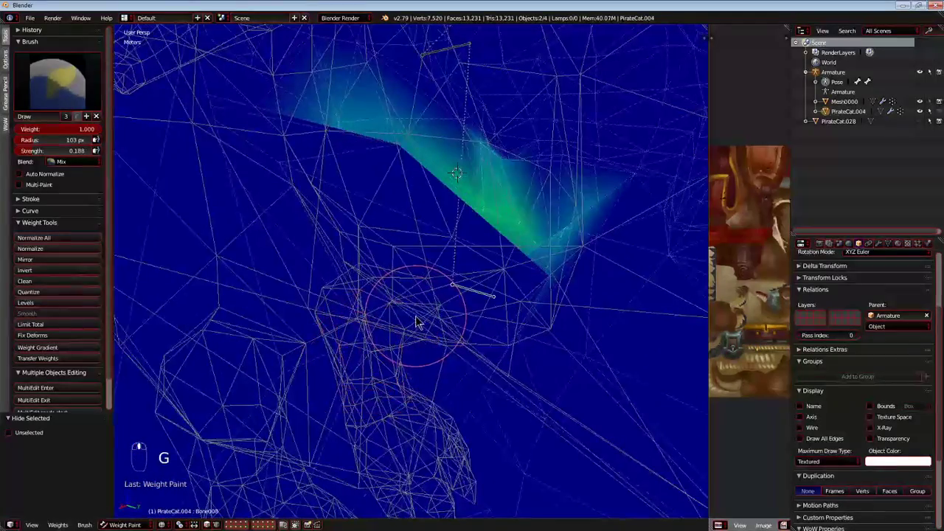
Test-move and hide Bone008, and select Bone004 at the hip for a test move.
key("g")
left_click(424, 222)
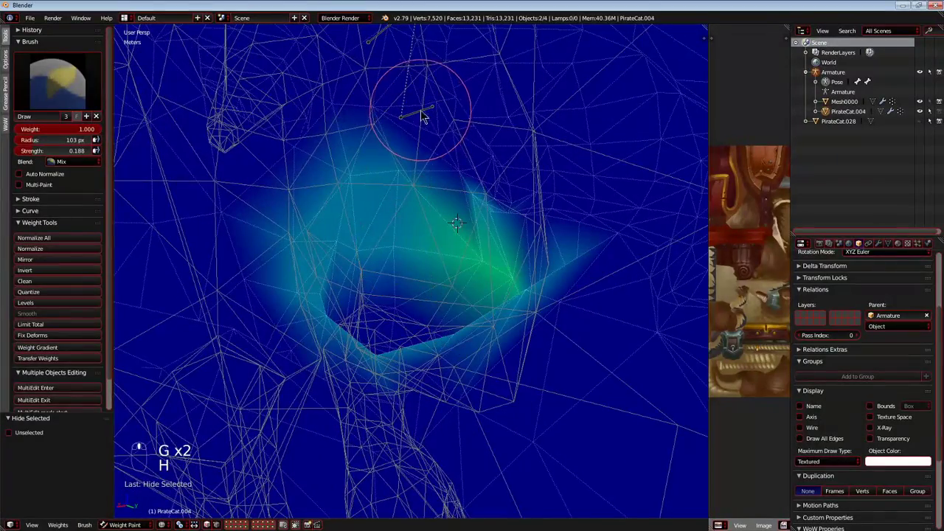
right_click(421, 112)
key("g")
right_click(432, 185)
middle_click_drag(432, 185, 391, 215)
key("g")
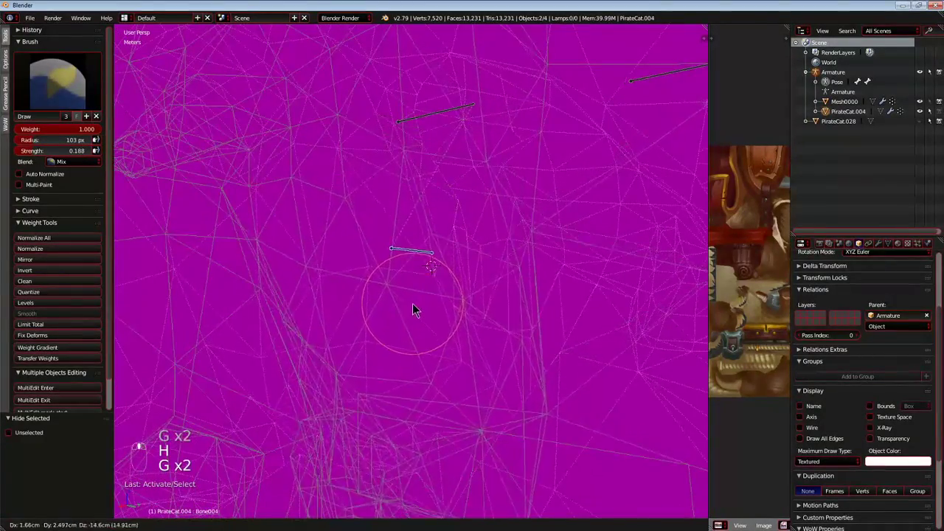
right_click(413, 303)
Paint Bone004's weight across the side of the hip with brush weight 1 and test-move the bone.
left_click_drag(410, 285, 346, 270)
middle_click_drag(338, 223, 351, 251)
mouse_move(351, 251)
left_mouse_down()
mouse_move(385, 344)
mouse_move(394, 332)
left_mouse_up()
scroll(397, 321, "up", 4)
mouse_move(396, 321)
middle_mouse_down()
mouse_move(421, 329)
mouse_move(373, 213)
mouse_move(379, 238)
mouse_move(364, 276)
mouse_move(397, 274)
middle_mouse_up()
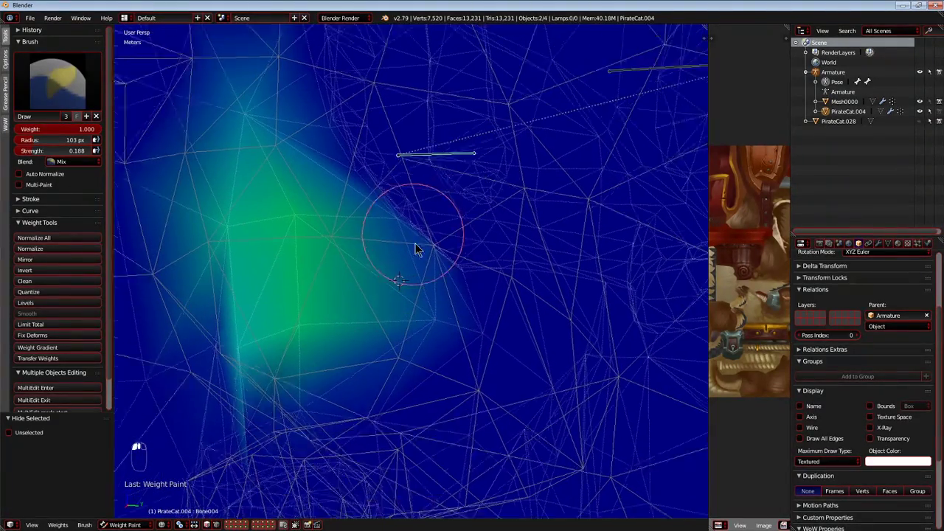
middle_click_drag(412, 235, 310, 151)
mouse_move(467, 254)
left_mouse_down()
mouse_move(417, 315)
mouse_move(524, 326)
left_mouse_up()
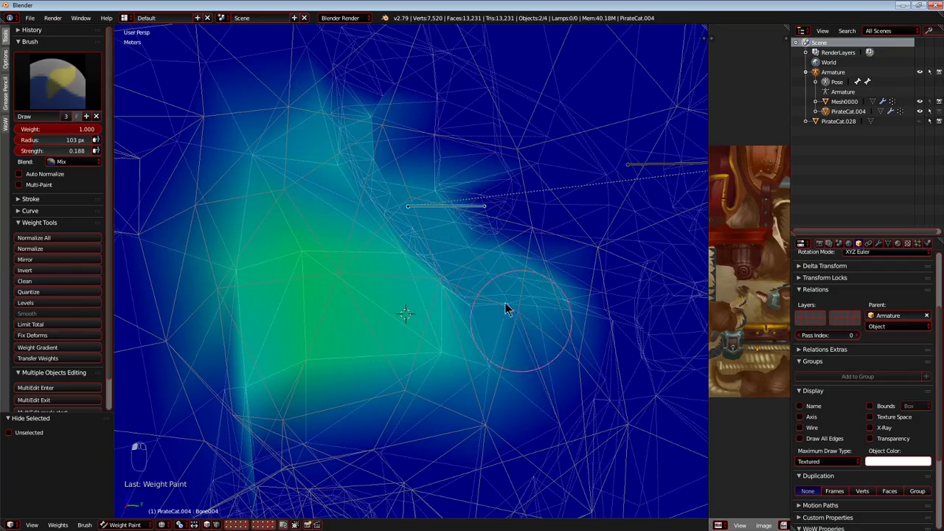
middle_click_drag(496, 341, 476, 320)
key("g")
left_click(529, 275)
Extend Bone004's weight around the front and lower edge of the hip and test-move the bone.
middle_click_drag(416, 141, 339, 308)
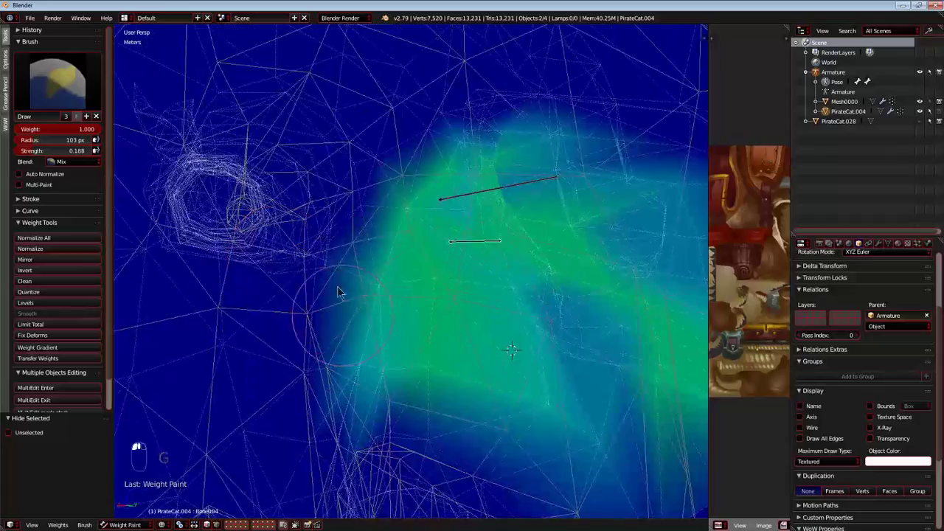
left_click_drag(341, 308, 542, 112)
middle_click_drag(596, 278, 438, 286)
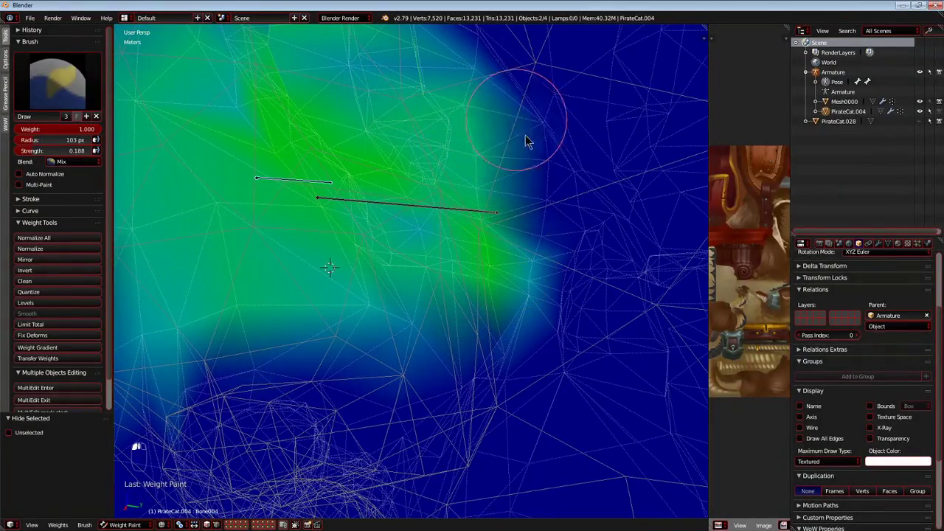
middle_click_drag(460, 387, 451, 301)
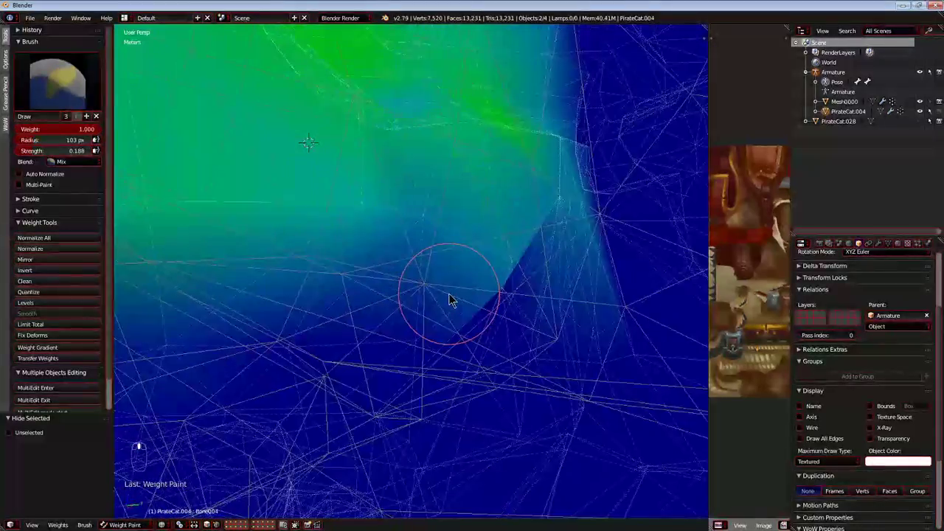
scroll(452, 301, "down", 8)
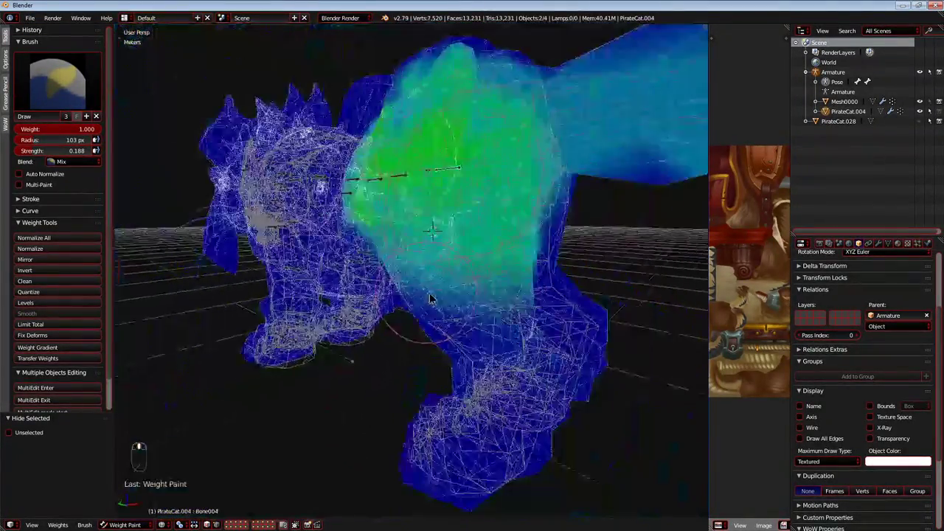
middle_click_drag(431, 298, 519, 296)
key("g")
right_click(524, 295)
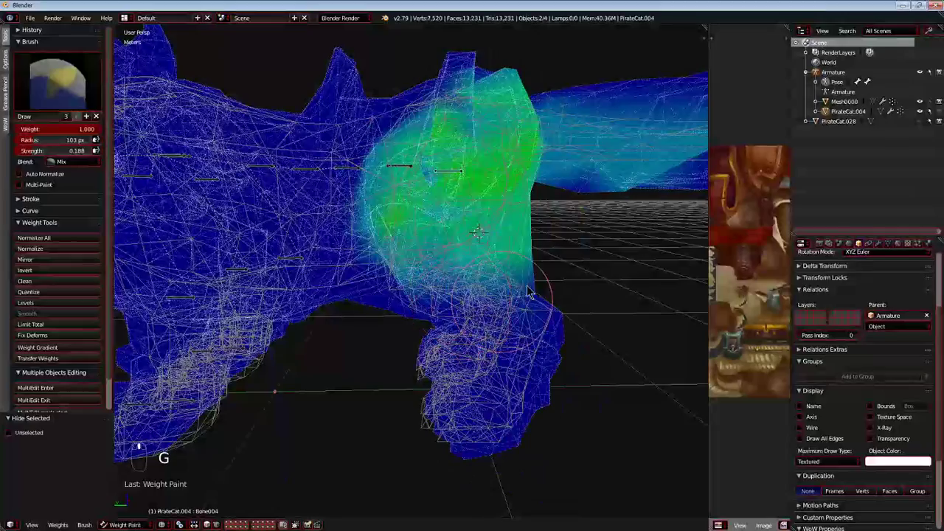
Undo the last four Bone004 changes to clear the weight from the tail and test-move the bone.
middle_click_drag(551, 264, 321, 276, "shift")
scroll(338, 292, "down", 3)
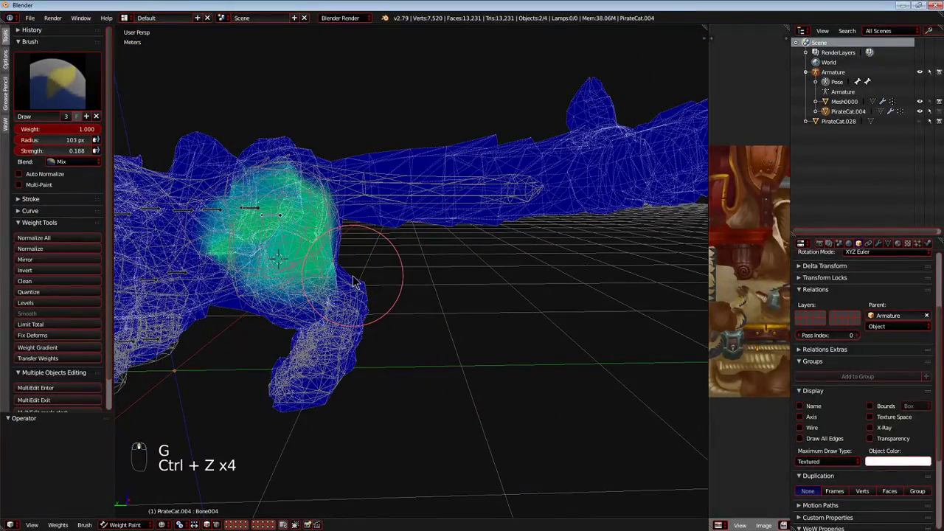
key("g")
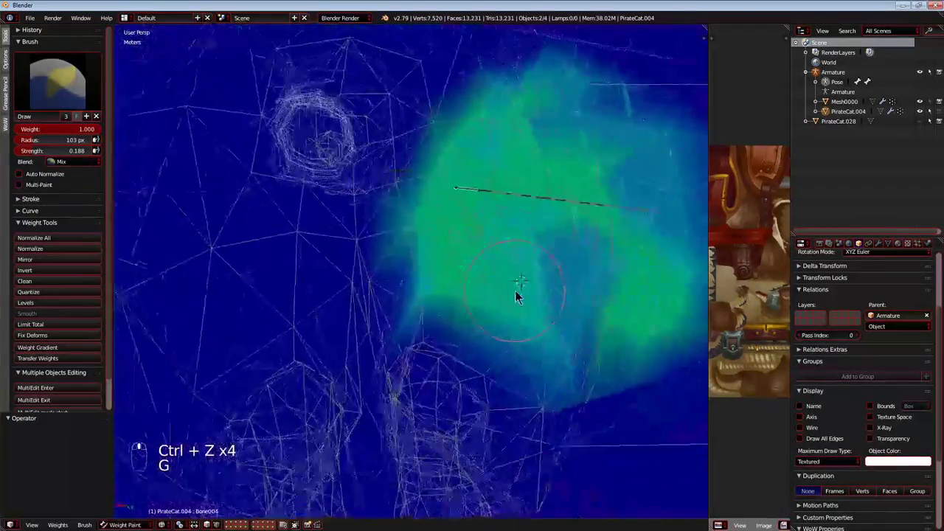
Fill in Bone004's weight down the lower hip toward the thigh and test-move the bone.
mouse_move(515, 292)
middle_mouse_down()
mouse_move(542, 284)
mouse_move(460, 299)
middle_mouse_up()
scroll(461, 297, "up", 2)
left_click_drag(472, 291, 578, 275)
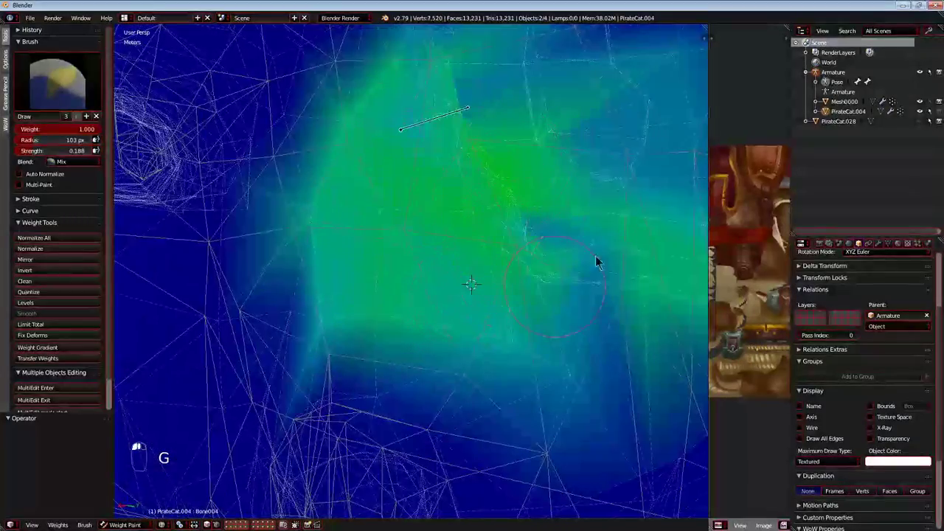
middle_click_drag(470, 236, 417, 243)
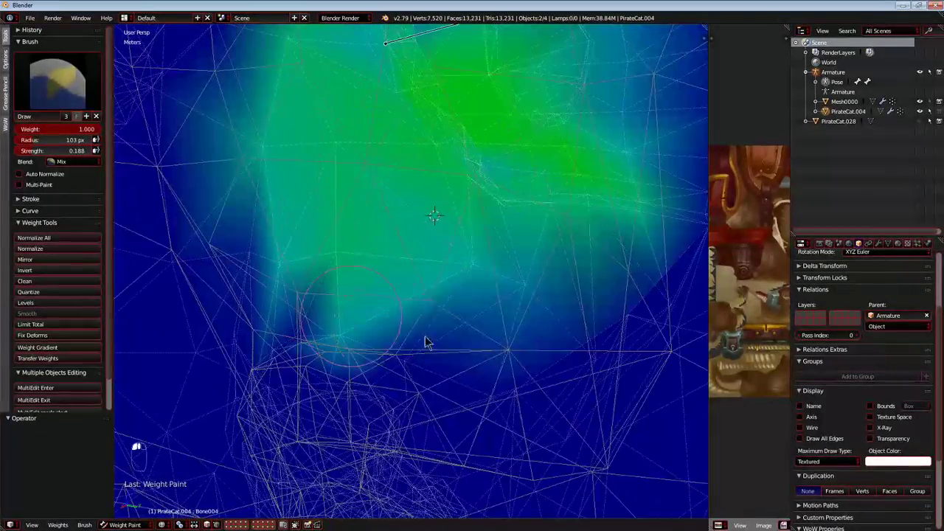
left_click_drag(382, 331, 409, 330)
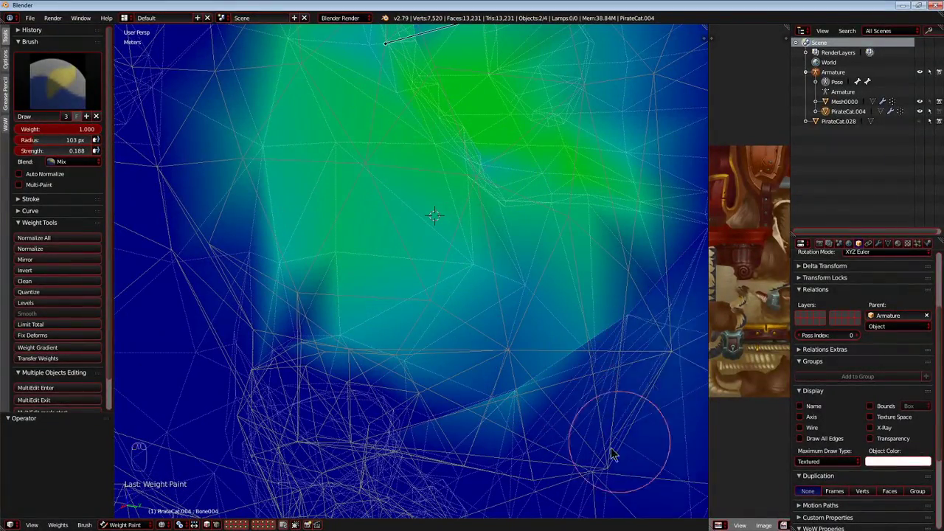
key("g")
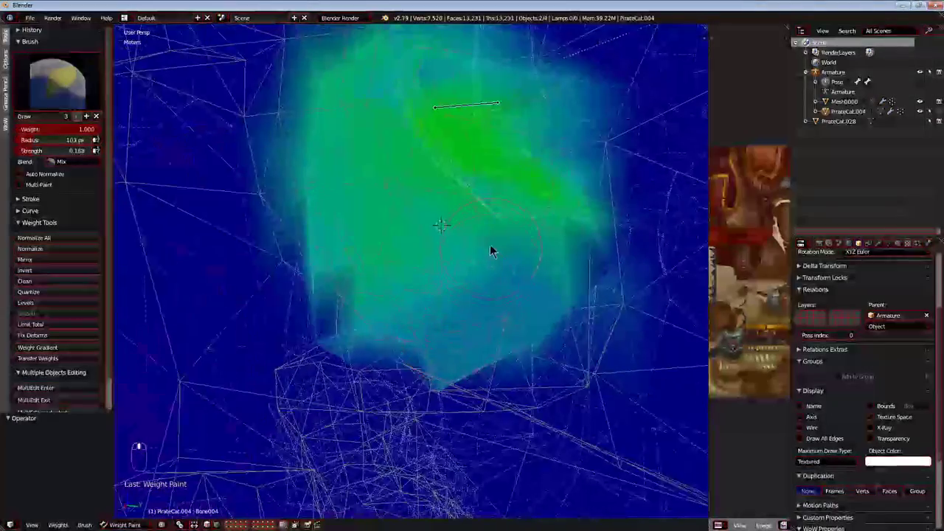
right_click(411, 380)
Test-move and rotate Bone004 to examine how the hip deforms from the side.
middle_click_drag(411, 380, 476, 310)
scroll(474, 345, "down", 6)
key("g")
right_click(411, 381)
scroll(409, 363, "up", 2)
key("r")
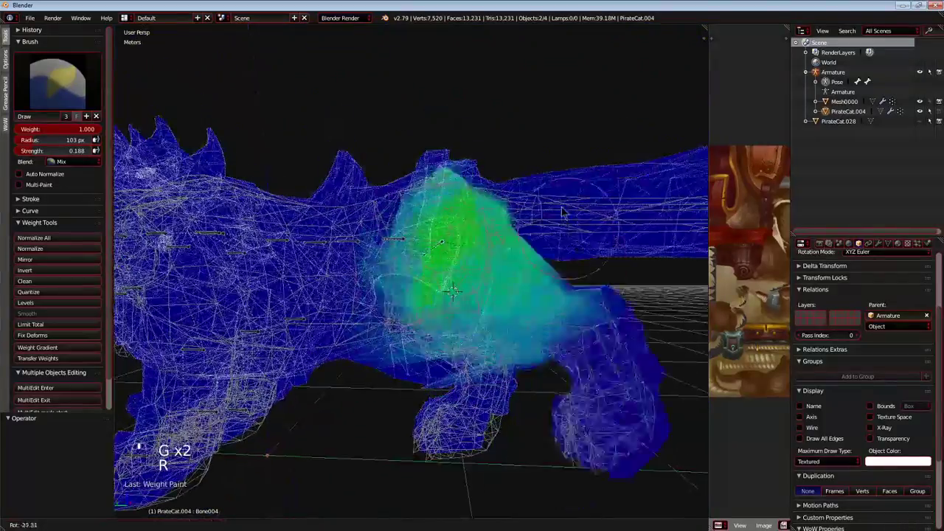
right_click(520, 382)
Test-move Bone004 several times to examine the deformation of the rear and inner hind legs.
scroll(520, 382, "up", 3)
middle_click_drag(520, 382, 566, 251)
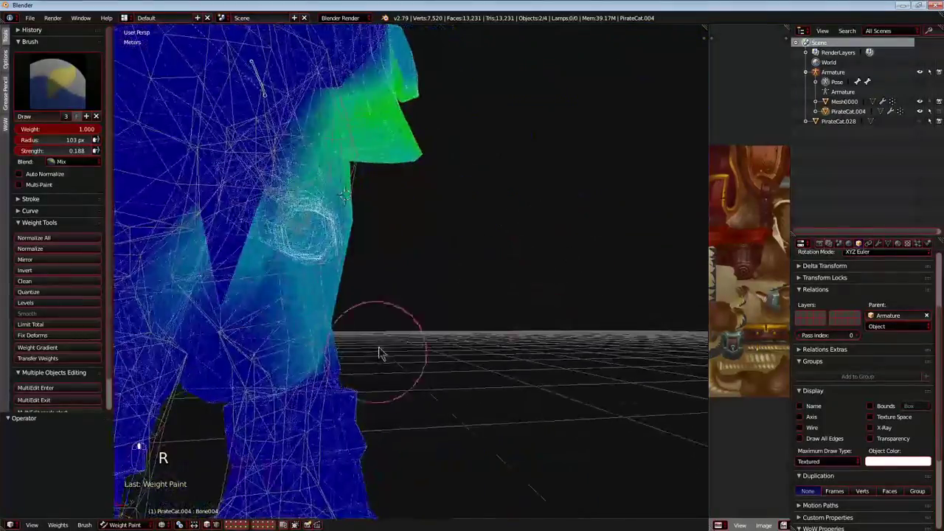
key("g")
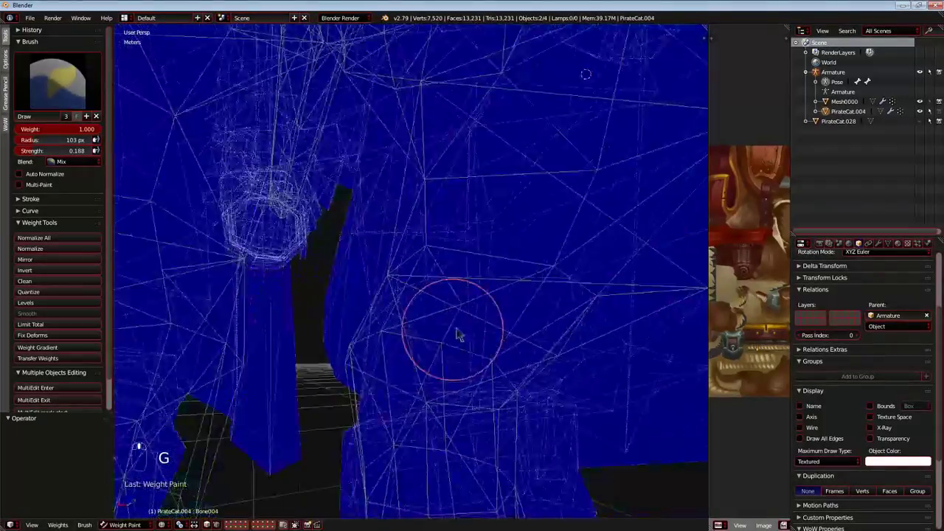
key("g")
right_click(525, 359)
middle_click_drag(525, 360, 501, 338)
key("g")
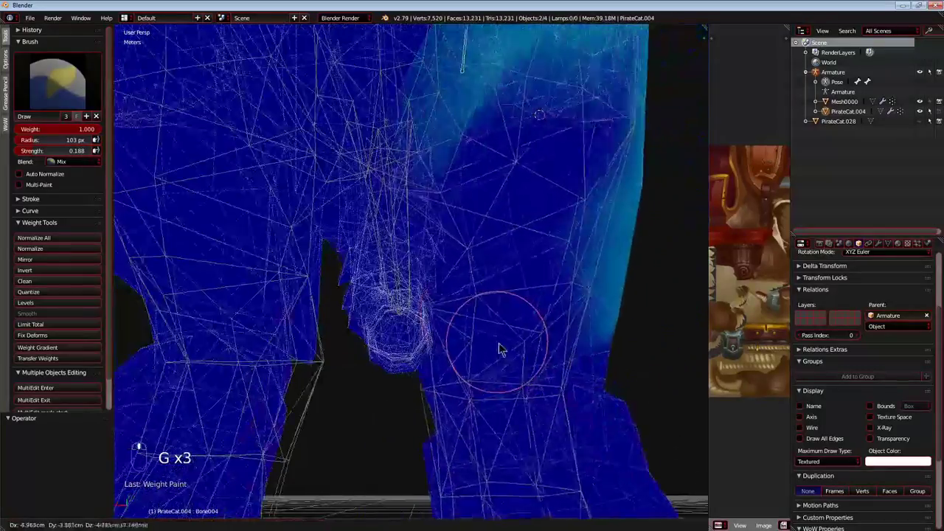
right_click(594, 303)
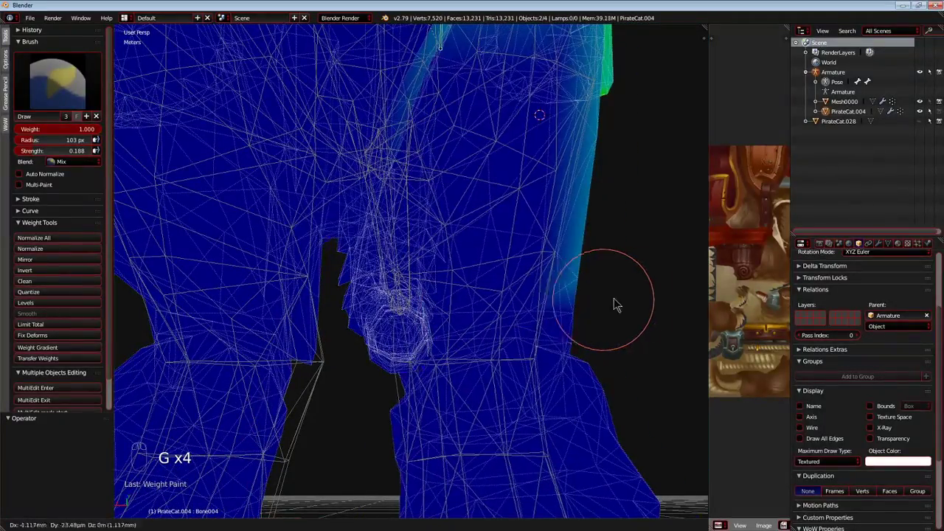
right_click(598, 305)
Select Bone001 and start painting its weight on the body between the hind legs.
scroll(564, 327, "down", 4)
middle_click_drag(564, 326, 470, 354)
scroll(443, 238, "up", 2)
middle_click_drag(442, 238, 424, 354)
right_click(351, 228)
scroll(433, 298, "up", 3)
middle_click_drag(432, 298, 440, 396)
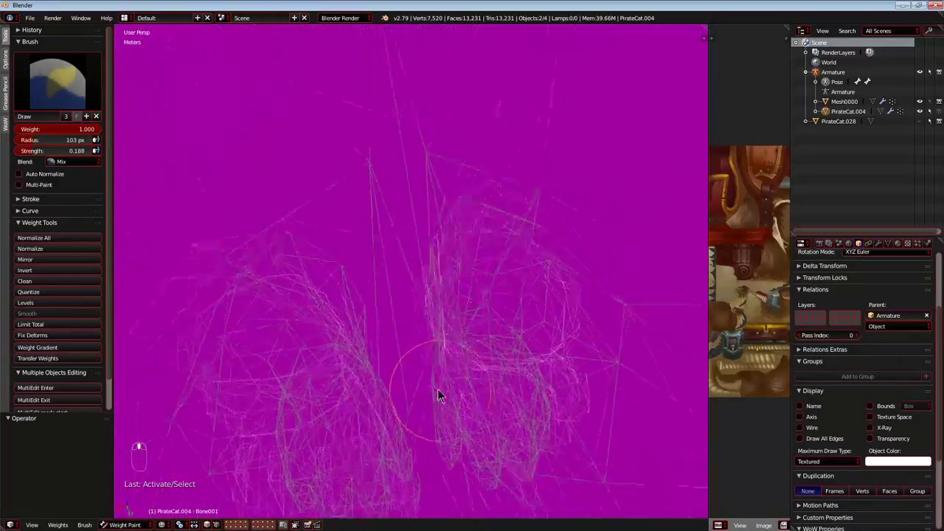
left_click_drag(424, 231, 422, 190)
left_click_drag(313, 158, 500, 209)
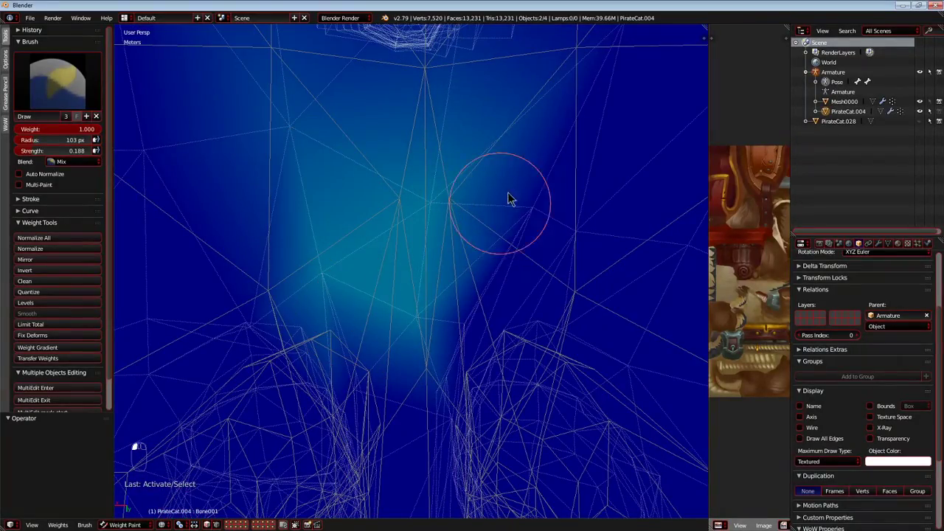
mouse_move(446, 260)
middle_mouse_down()
mouse_move(375, 194)
mouse_move(360, 251)
mouse_move(330, 238)
mouse_move(391, 318)
mouse_move(406, 295)
mouse_move(448, 311)
mouse_move(371, 274)
mouse_move(412, 267)
mouse_move(381, 280)
mouse_move(434, 284)
mouse_move(348, 280)
mouse_move(405, 316)
mouse_move(453, 234)
mouse_move(418, 231)
middle_mouse_up()
Undo the last three Bone001 changes and repaint its weight between the hind legs.
key("ctrl+z")
key("ctrl+z")
key("ctrl+z")
scroll(441, 278, "up", 5)
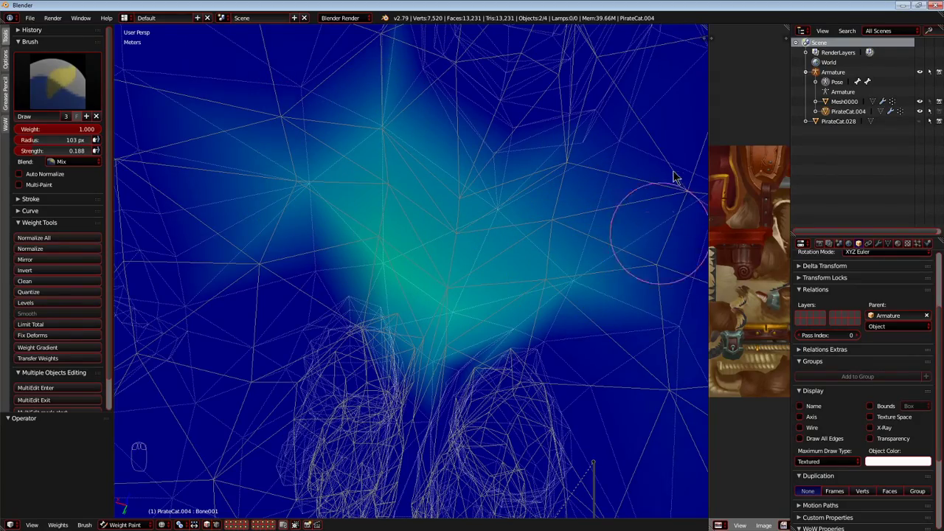
mouse_move(659, 256)
middle_mouse_down()
mouse_move(596, 229)
mouse_move(613, 167)
middle_mouse_up()
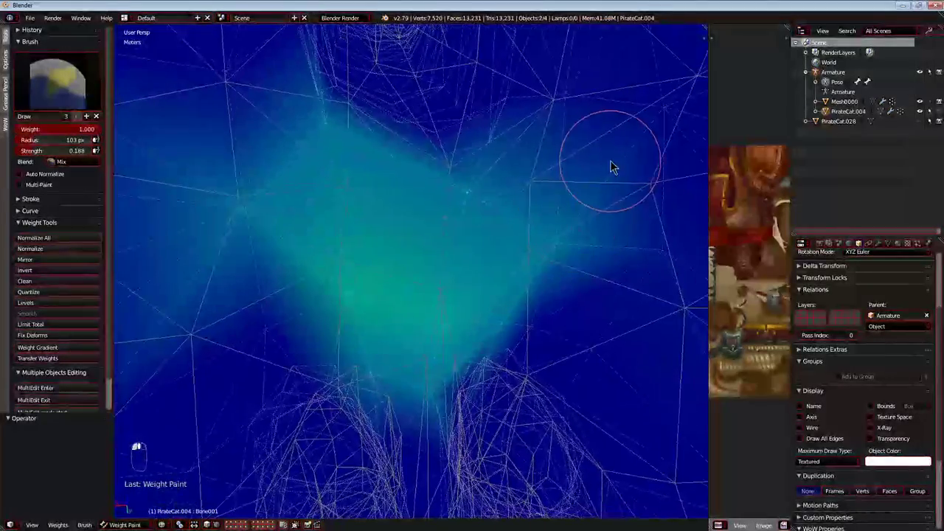
mouse_move(514, 292)
middle_mouse_down()
mouse_move(440, 320)
mouse_move(437, 170)
middle_mouse_up()
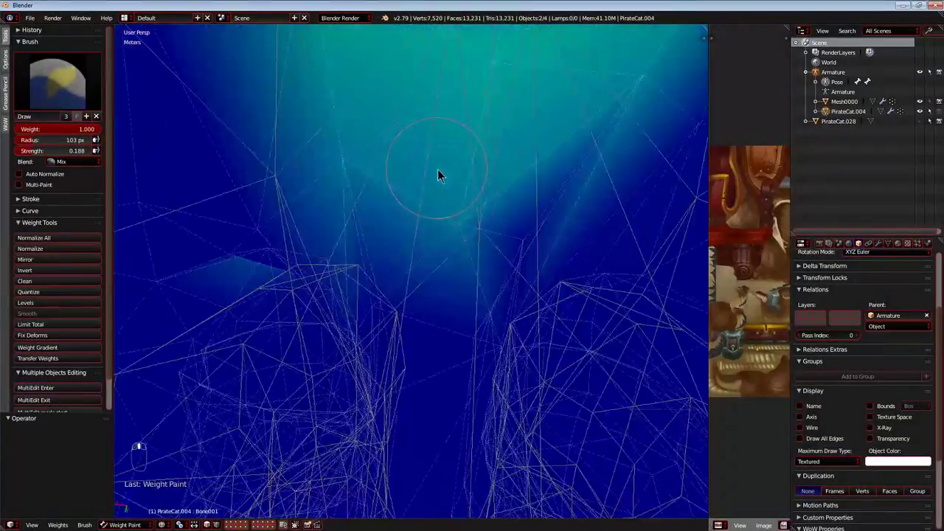
mouse_move(463, 261)
middle_mouse_down()
mouse_move(449, 272)
mouse_move(426, 248)
mouse_move(442, 198)
mouse_move(454, 206)
mouse_move(443, 255)
mouse_move(415, 235)
mouse_move(436, 255)
mouse_move(402, 317)
mouse_move(270, 261)
mouse_move(289, 293)
middle_mouse_up()
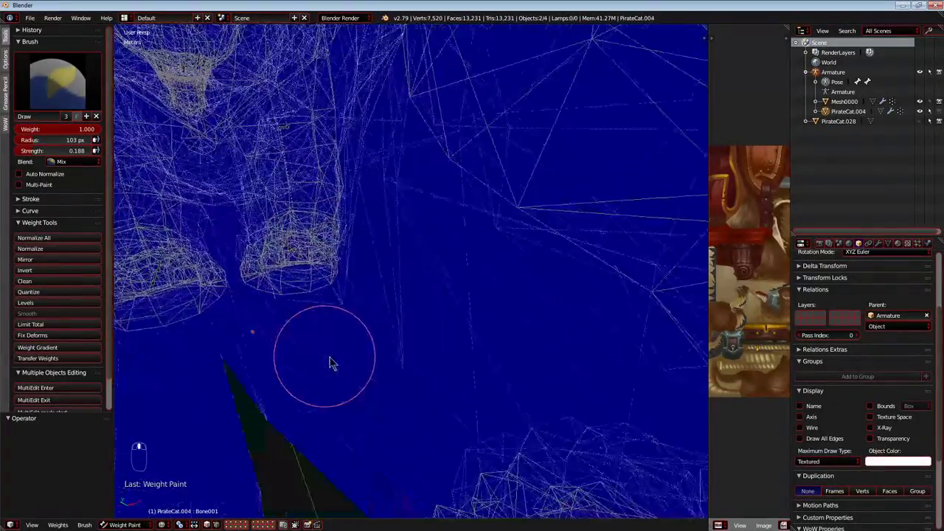
Extend Bone001's weight along the underside of the body and the inner legs.
middle_click_drag(362, 383, 317, 381)
middle_click_drag(361, 279, 400, 297)
scroll(434, 237, "down", 2)
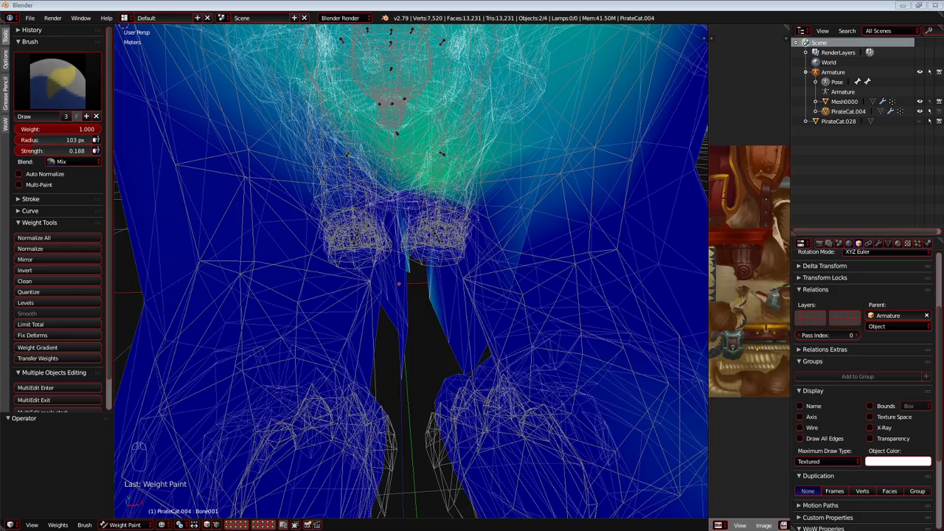
mouse_move(394, 234)
middle_mouse_down()
mouse_move(390, 254)
mouse_move(369, 240)
mouse_move(247, 245)
mouse_move(154, 226)
mouse_move(297, 295)
mouse_move(319, 372)
middle_mouse_up()
mouse_move(291, 521)
middle_mouse_down()
mouse_move(362, 374)
mouse_move(379, 379)
mouse_move(372, 387)
mouse_move(373, 358)
mouse_move(337, 306)
middle_mouse_up()
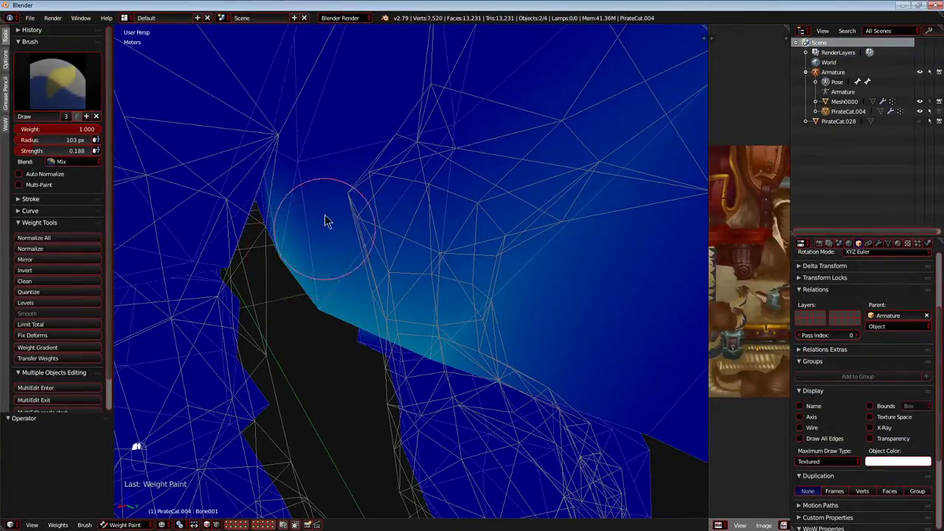
middle_click_drag(318, 153, 381, 185)
mouse_move(640, 135)
middle_mouse_down()
mouse_move(624, 137)
mouse_move(588, 179)
mouse_move(533, 287)
mouse_move(510, 209)
mouse_move(449, 242)
mouse_move(371, 266)
mouse_move(437, 308)
mouse_move(364, 325)
mouse_move(351, 298)
mouse_move(466, 276)
mouse_move(385, 322)
middle_mouse_up()
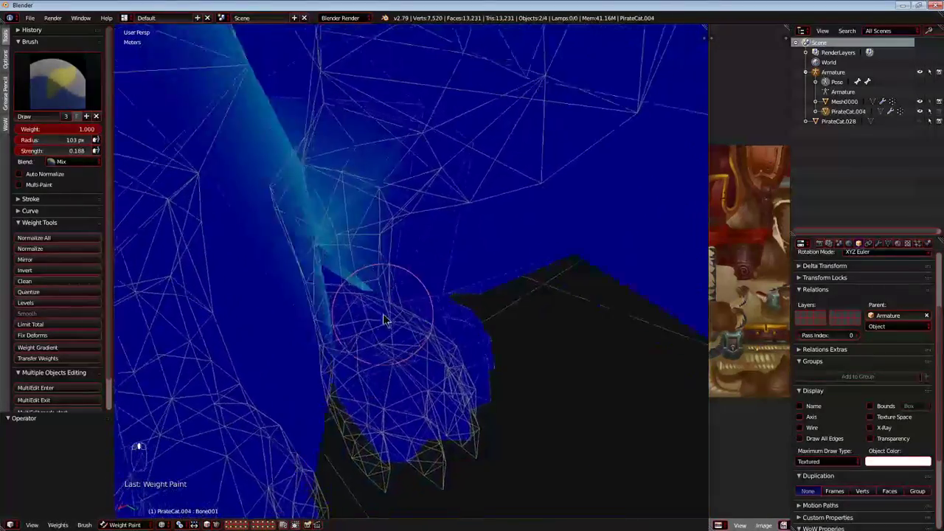
mouse_move(496, 245)
middle_mouse_down()
mouse_move(529, 312)
mouse_move(436, 316)
mouse_move(411, 334)
mouse_move(417, 339)
mouse_move(402, 319)
mouse_move(411, 276)
mouse_move(432, 261)
mouse_move(452, 269)
mouse_move(296, 329)
middle_mouse_up()
Erase Bone001's stray foot weight with brush weight 0 and strength 1, test-move the bone, and reset the brush to weight 1, strength 0.2.
mouse_move(389, 291)
middle_mouse_down()
mouse_move(309, 265)
mouse_move(162, 193)
middle_mouse_up()
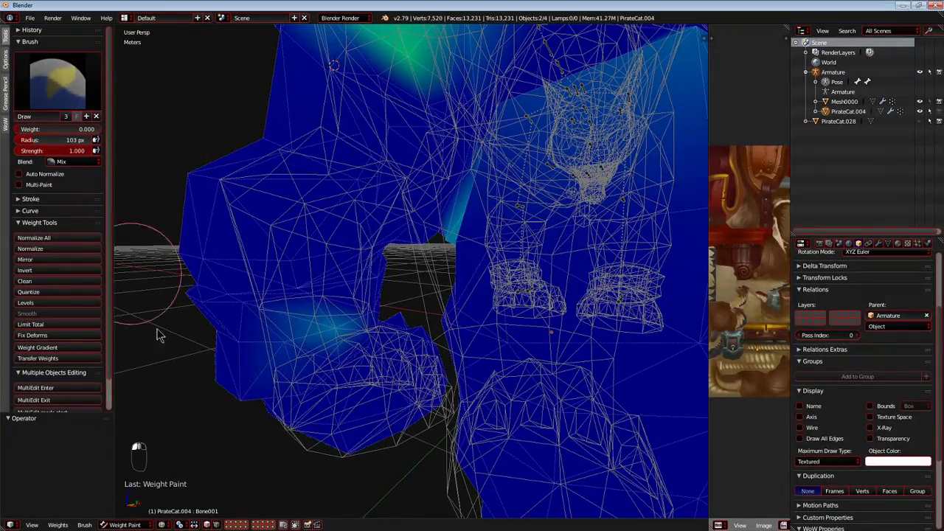
scroll(371, 331, "down", 5)
key("g")
mouse_move(320, 335)
middle_mouse_down()
mouse_move(405, 342)
mouse_move(516, 325)
mouse_move(433, 319)
mouse_move(471, 346)
mouse_move(424, 345)
middle_mouse_up()
right_click(406, 341)
key("g")
right_click(433, 320)
middle_click_drag(439, 302, 150, 181)
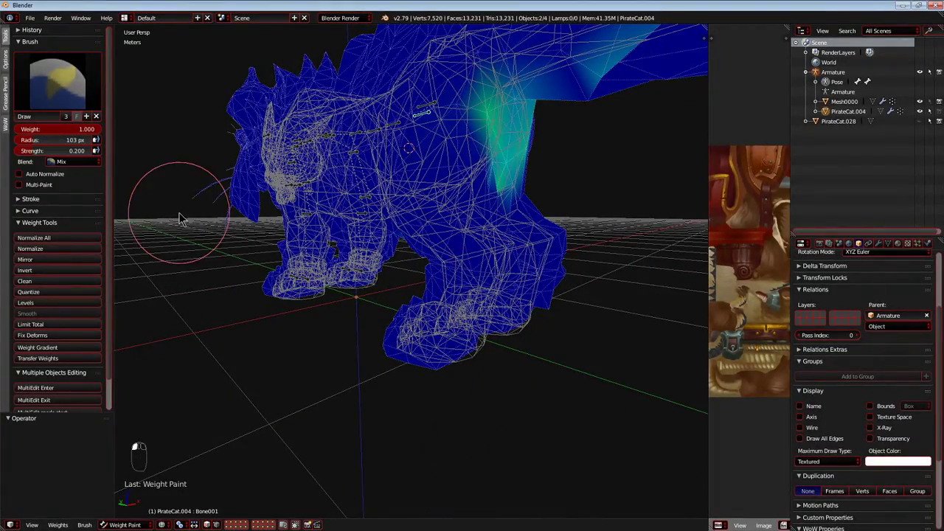
Build up Bone001's weight along the stretched underside of the body with brush weight 1 and strength 0.2.
scroll(180, 219, "up", 10)
mouse_move(164, 235)
middle_mouse_down()
mouse_move(699, 224)
mouse_move(636, 217)
middle_mouse_up()
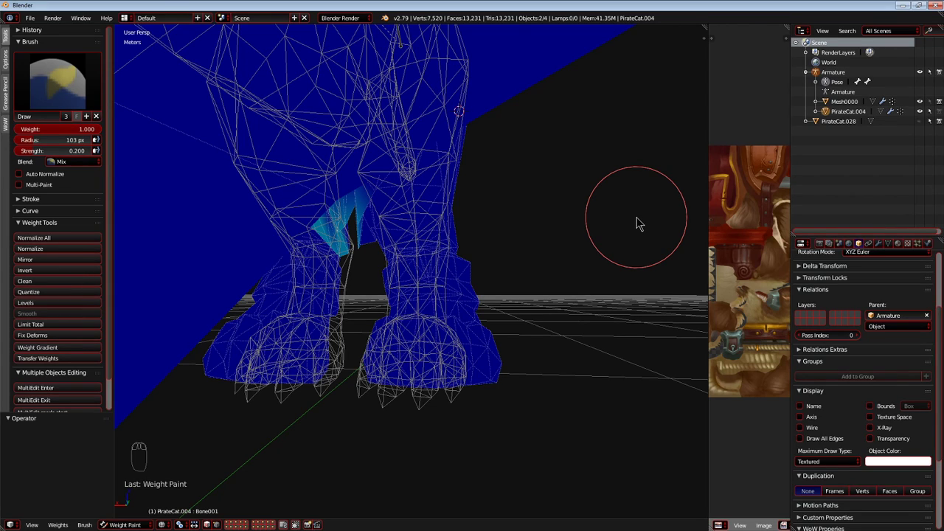
scroll(595, 293, "up", 3)
mouse_move(361, 266)
middle_mouse_down()
mouse_move(447, 343)
mouse_move(411, 285)
mouse_move(465, 276)
mouse_move(458, 305)
mouse_move(427, 276)
mouse_move(438, 228)
mouse_move(377, 195)
middle_mouse_up()
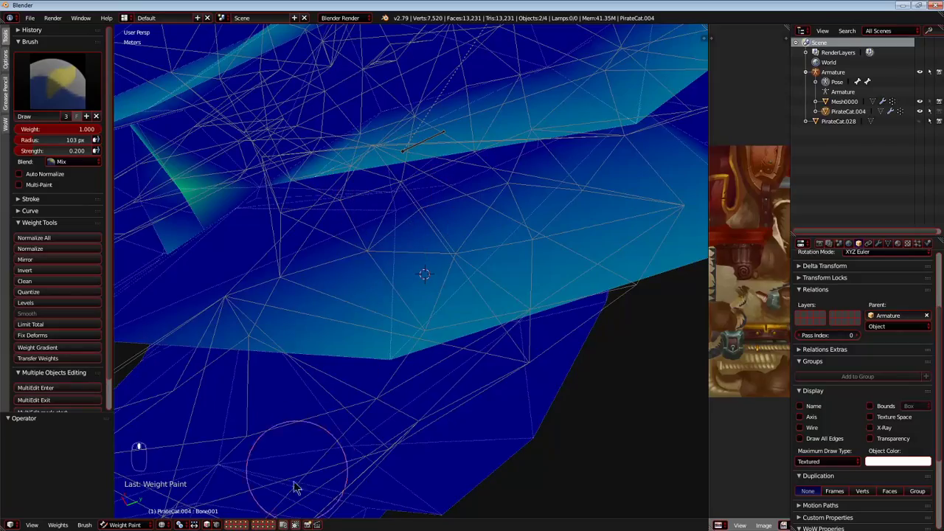
left_click(294, 523)
left_click(294, 523)
left_click_drag(423, 198, 369, 207)
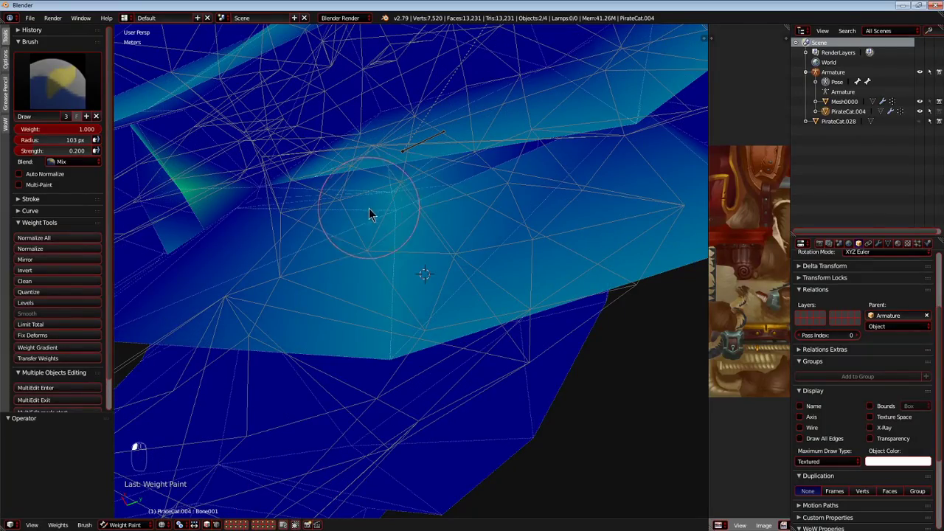
mouse_move(476, 166)
middle_mouse_down()
mouse_move(505, 174)
mouse_move(421, 268)
mouse_move(382, 201)
middle_mouse_up()
left_click_drag(382, 200, 379, 196)
mouse_move(363, 300)
middle_mouse_down()
mouse_move(385, 272)
mouse_move(416, 320)
mouse_move(462, 275)
mouse_move(436, 302)
mouse_move(445, 322)
mouse_move(432, 417)
middle_mouse_up()
mouse_move(426, 377)
middle_mouse_down()
mouse_move(417, 354)
mouse_move(406, 362)
mouse_move(429, 204)
mouse_move(402, 400)
middle_mouse_up()
left_click_drag(402, 401, 404, 314)
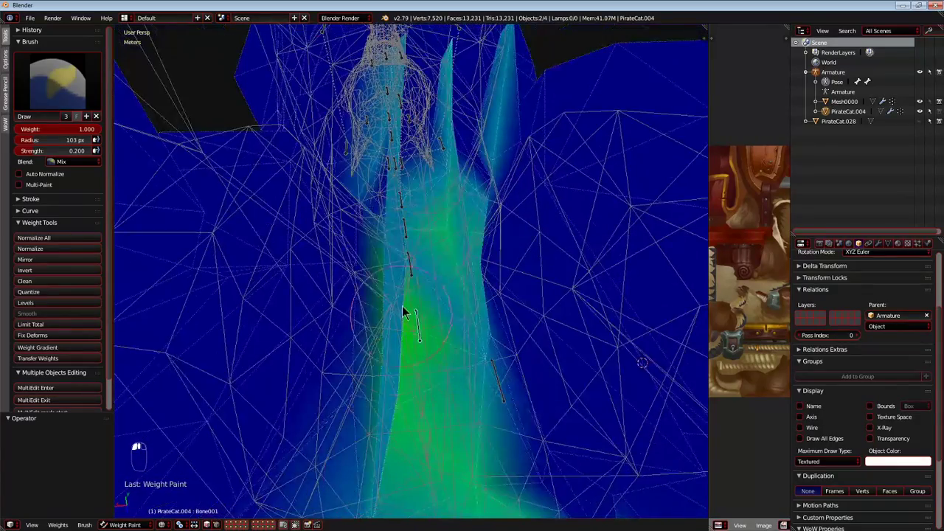
Paint more Bone001 weight along the underside of the body and the stretched inner thigh with brush weight 1 and strength 0.2.
mouse_move(437, 430)
middle_mouse_down()
mouse_move(326, 343)
mouse_move(437, 464)
mouse_move(374, 400)
mouse_move(377, 423)
mouse_move(413, 450)
mouse_move(377, 329)
middle_mouse_up()
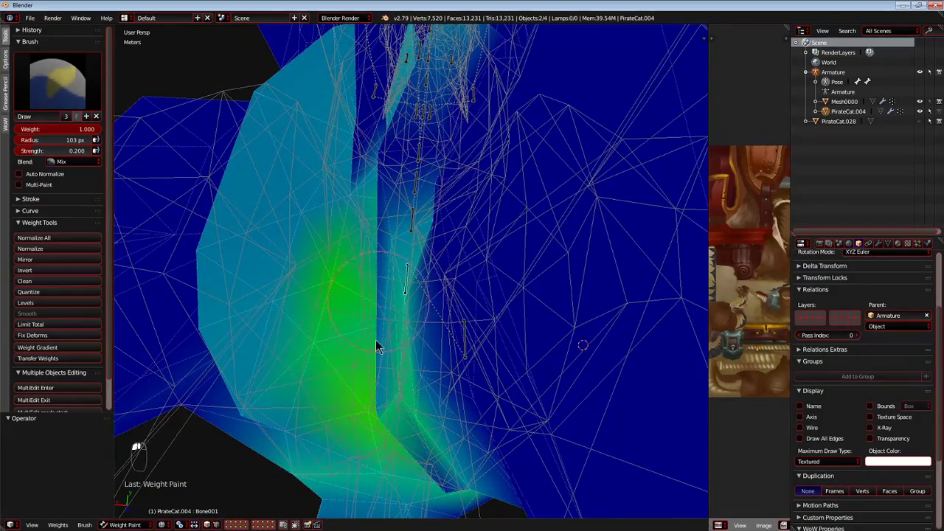
middle_click_drag(384, 226, 374, 393)
mouse_move(398, 237)
middle_mouse_down()
mouse_move(376, 288)
mouse_move(428, 228)
mouse_move(343, 353)
mouse_move(347, 325)
middle_mouse_up()
mouse_move(347, 325)
left_mouse_down()
mouse_move(354, 209)
mouse_move(378, 253)
left_mouse_up()
mouse_move(341, 260)
middle_mouse_down()
mouse_move(368, 293)
mouse_move(449, 326)
middle_mouse_up()
mouse_move(264, 359)
middle_mouse_down()
mouse_move(487, 238)
mouse_move(428, 307)
mouse_move(390, 312)
middle_mouse_up()
left_click_drag(390, 312, 354, 328)
mouse_move(354, 326)
middle_mouse_down()
mouse_move(369, 312)
mouse_move(426, 348)
middle_mouse_up()
left_click(427, 348, "shift")
Build up Bone001's weight across the area between the hind legs, covering both inner thighs.
mouse_move(278, 304)
middle_mouse_down()
mouse_move(416, 301)
mouse_move(427, 287)
middle_mouse_up()
mouse_move(428, 288)
left_mouse_down()
mouse_move(304, 322)
mouse_move(315, 279)
left_mouse_up()
mouse_move(309, 295)
middle_mouse_down()
mouse_move(369, 274)
mouse_move(375, 368)
middle_mouse_up()
mouse_move(366, 256)
middle_mouse_down()
mouse_move(411, 312)
mouse_move(437, 247)
middle_mouse_up()
mouse_move(437, 247)
left_mouse_down()
mouse_move(455, 306)
mouse_move(467, 270)
left_mouse_up()
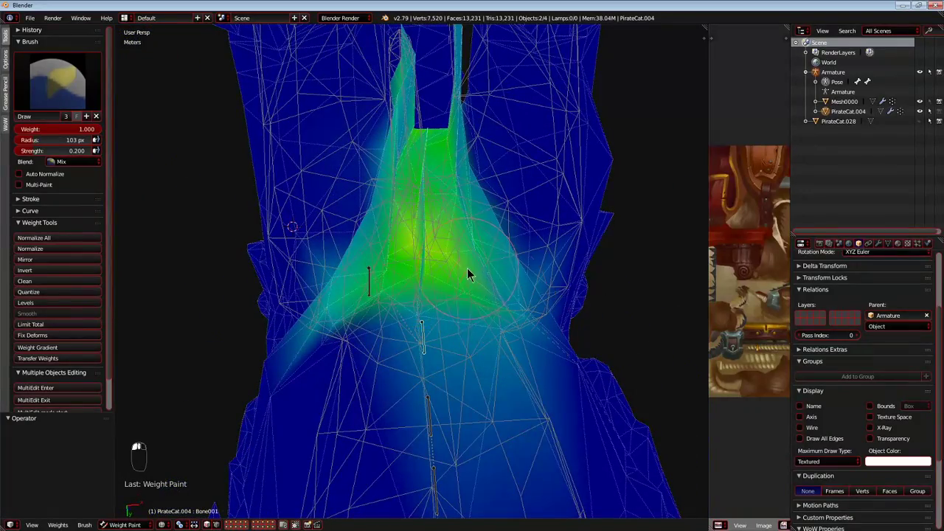
left_click_drag(374, 324, 314, 328)
mouse_move(314, 329)
middle_mouse_down()
mouse_move(396, 301)
mouse_move(395, 322)
middle_mouse_up()
mouse_move(394, 321)
left_mouse_down()
mouse_move(409, 435)
mouse_move(425, 362)
left_mouse_up()
mouse_move(425, 362)
middle_mouse_down()
mouse_move(438, 260)
mouse_move(425, 113)
mouse_move(463, 221)
mouse_move(431, 231)
mouse_move(438, 201)
middle_mouse_up()
left_click_drag(438, 201, 442, 260)
mouse_move(439, 260)
middle_mouse_down()
mouse_move(425, 228)
mouse_move(426, 185)
middle_mouse_up()
left_click_drag(426, 186, 427, 176)
mouse_move(426, 177)
middle_mouse_down()
mouse_move(417, 84)
mouse_move(435, 410)
mouse_move(524, 418)
mouse_move(471, 326)
mouse_move(481, 348)
mouse_move(484, 297)
mouse_move(421, 280)
mouse_move(523, 288)
middle_mouse_up()
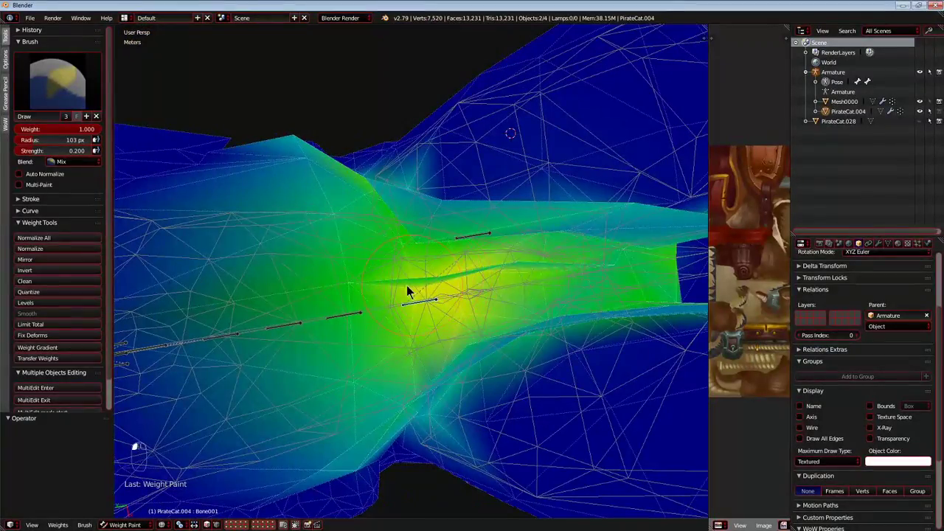
Strengthen Bone001's weight along the belly and the hanging flap between the hind legs.
middle_click_drag(412, 291, 404, 322)
mouse_move(510, 292)
middle_mouse_down()
mouse_move(411, 297)
mouse_move(422, 331)
middle_mouse_up()
mouse_move(458, 359)
middle_mouse_down()
mouse_move(543, 324)
mouse_move(360, 378)
mouse_move(410, 346)
mouse_move(480, 391)
mouse_move(396, 352)
mouse_move(399, 369)
mouse_move(398, 353)
middle_mouse_up()
left_click_drag(398, 352, 410, 365)
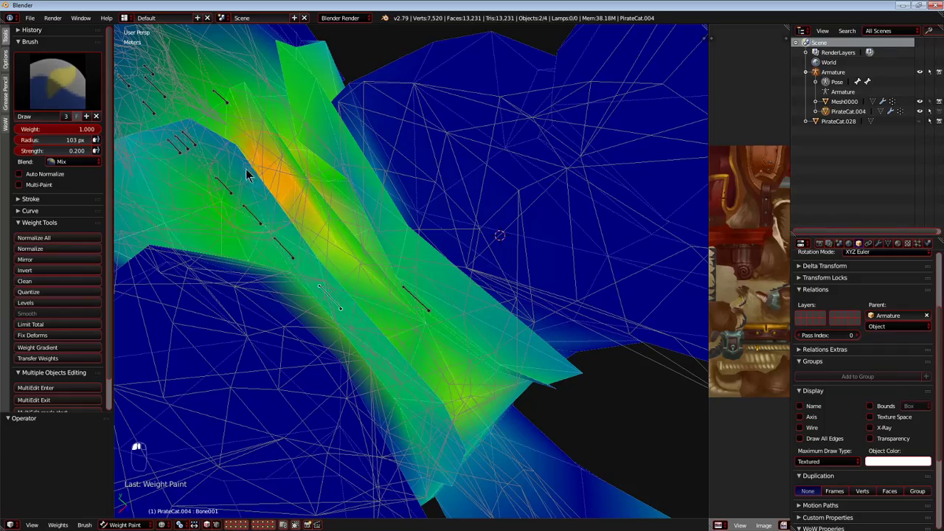
mouse_move(188, 148)
middle_mouse_down()
mouse_move(499, 362)
mouse_move(447, 327)
mouse_move(417, 418)
mouse_move(341, 381)
middle_mouse_up()
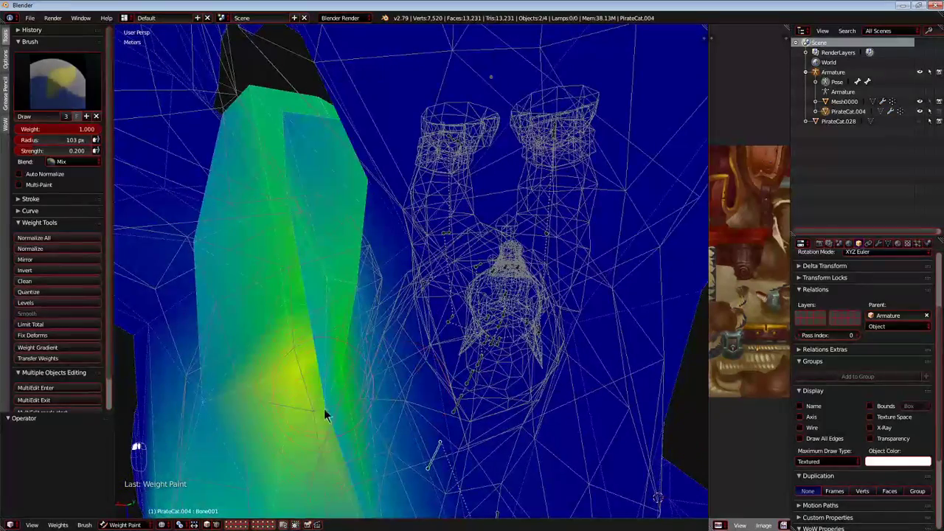
middle_click_drag(286, 456, 414, 367)
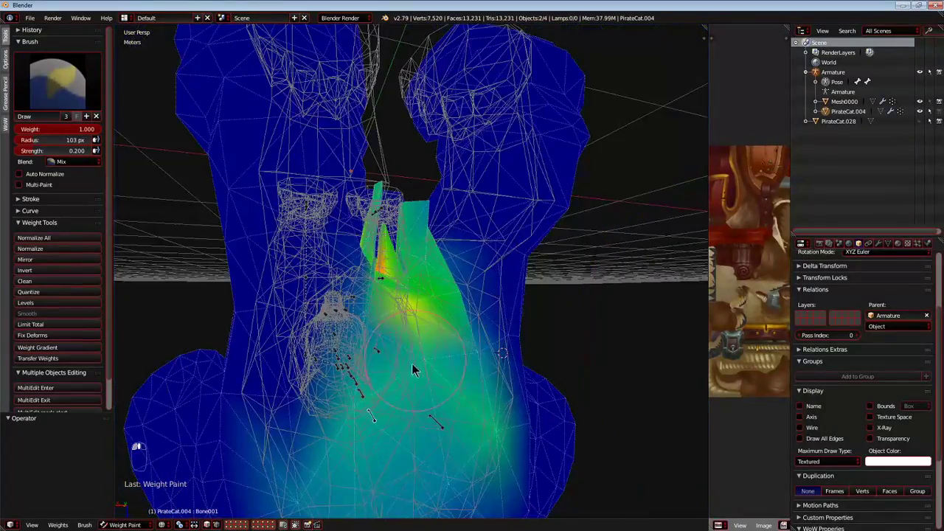
mouse_move(394, 416)
middle_mouse_down()
mouse_move(436, 415)
mouse_move(417, 396)
mouse_move(394, 450)
mouse_move(380, 423)
mouse_move(396, 362)
mouse_move(482, 438)
mouse_move(435, 340)
mouse_move(621, 259)
mouse_move(548, 290)
mouse_move(445, 256)
mouse_move(495, 287)
middle_mouse_up()
left_click_drag(495, 288, 460, 229)
Check the mesh in the other shading mode and touch up Bone001's weight around the inner hip and tail base.
key("z")
scroll(417, 214, "down", 4)
mouse_move(417, 214)
middle_mouse_down()
mouse_move(447, 242)
mouse_move(435, 236)
middle_mouse_up()
key("z")
scroll(434, 236, "up", 4)
mouse_move(434, 236)
left_mouse_down()
mouse_move(422, 205)
mouse_move(391, 203)
left_mouse_up()
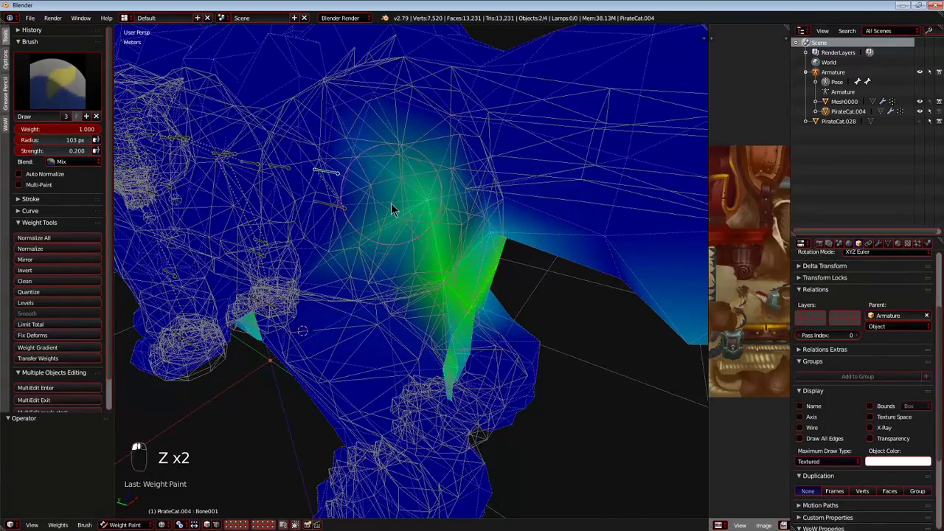
mouse_move(367, 254)
middle_mouse_down()
mouse_move(354, 221)
mouse_move(361, 195)
mouse_move(373, 238)
middle_mouse_up()
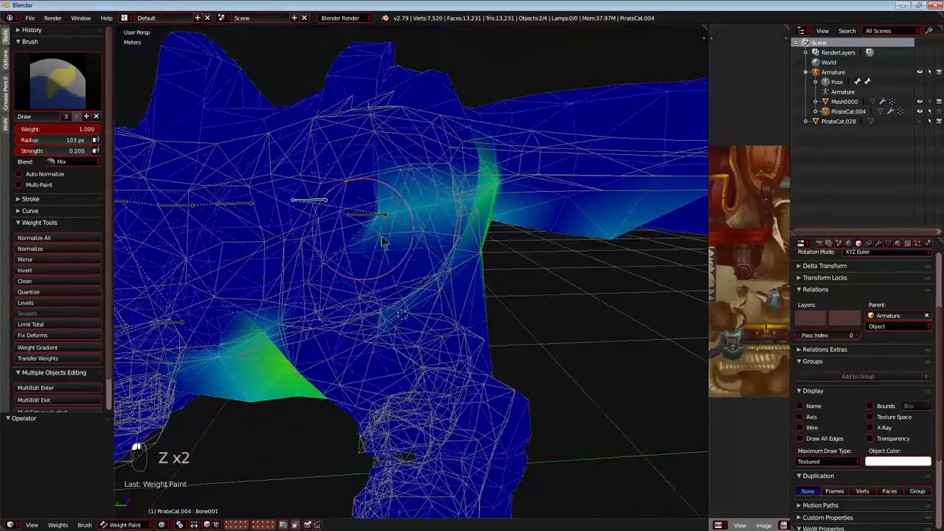
mouse_move(362, 193)
middle_mouse_down()
mouse_move(331, 234)
mouse_move(364, 236)
mouse_move(331, 274)
mouse_move(417, 241)
mouse_move(470, 267)
mouse_move(428, 294)
middle_mouse_up()
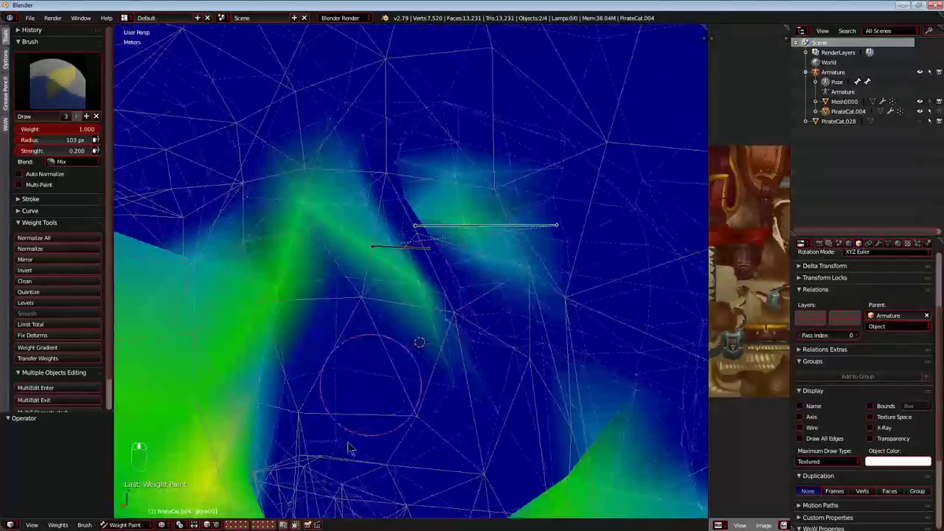
mouse_move(298, 504)
middle_mouse_down()
mouse_move(398, 381)
mouse_move(386, 344)
mouse_move(402, 332)
middle_mouse_up()
mouse_move(373, 260)
middle_mouse_down()
mouse_move(324, 329)
mouse_move(359, 354)
mouse_move(382, 352)
mouse_move(400, 167)
mouse_move(447, 353)
mouse_move(446, 277)
mouse_move(375, 189)
middle_mouse_up()
Test-move Bone001 in the right orthographic view and paint its weight across the hips.
key("KP_5")
key("KP_2")
key("KP_1")
key("KP_5")
key("KP_5")
key("KP_5")
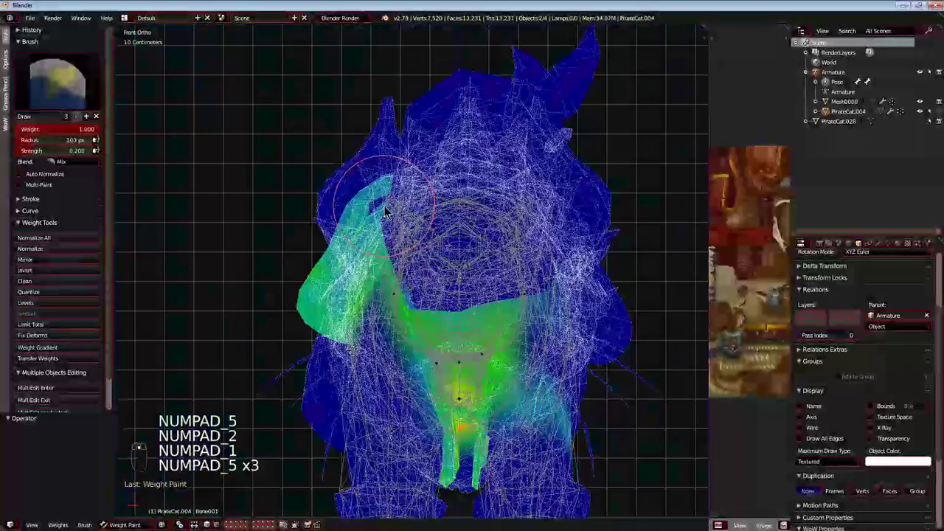
key("KP_3")
scroll(406, 285, "up", 1)
middle_click_drag(406, 286, 388, 245, "shift")
key("g")
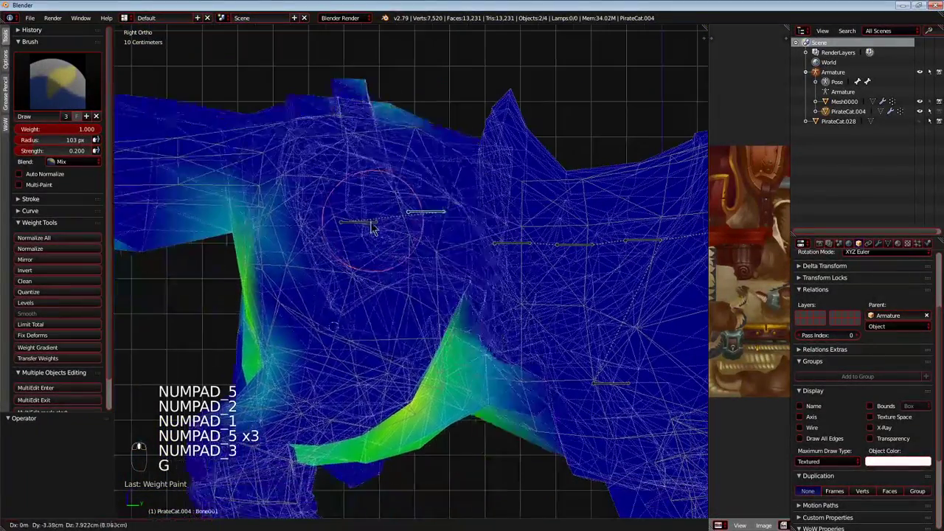
right_click(378, 240)
mouse_move(439, 315)
left_mouse_down()
mouse_move(375, 140)
mouse_move(316, 193)
left_mouse_up()
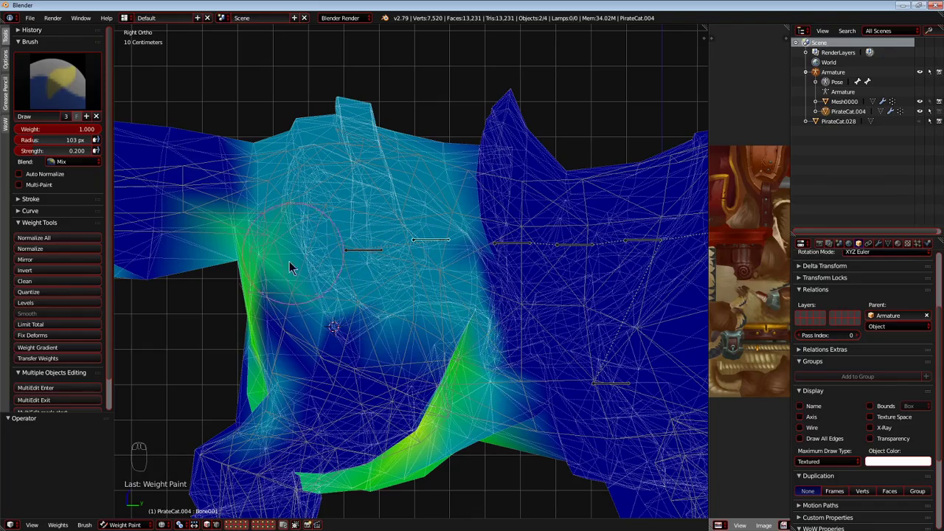
Test-rotate Bone004 and test-move Bone001 to compare how the hindquarters deform.
key("r")
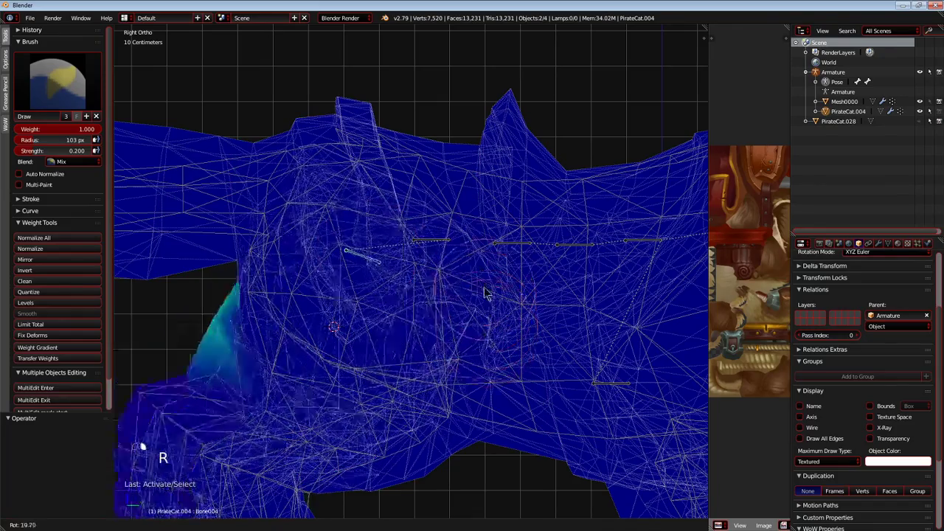
key("g")
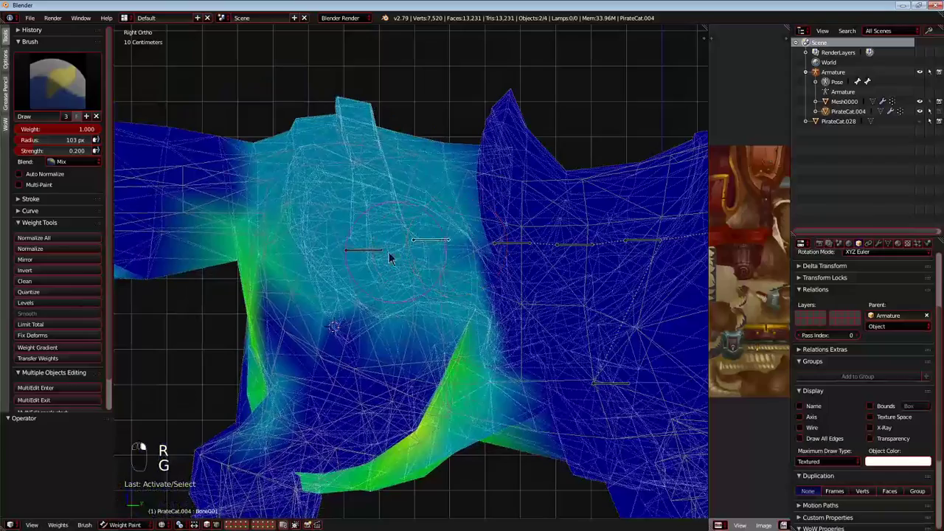
key("r")
right_click(464, 290)
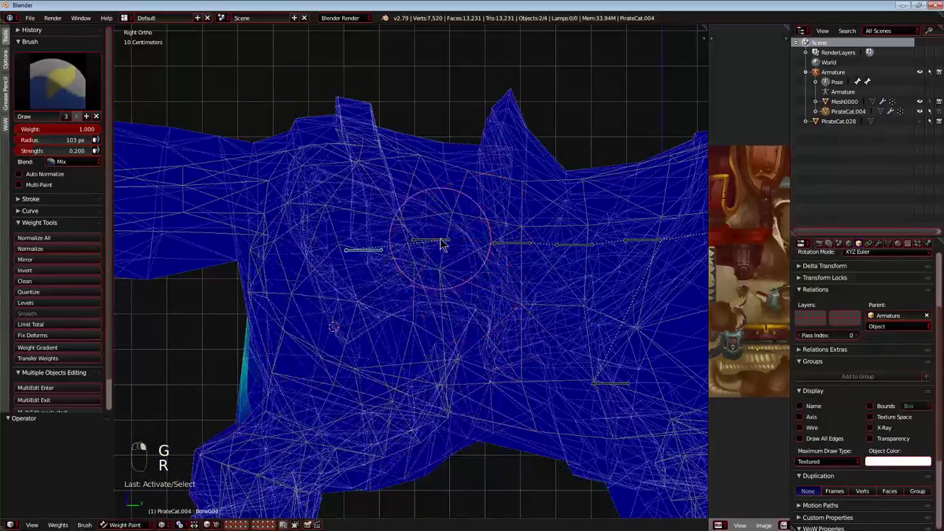
right_click(443, 240)
scroll(458, 293, "down", 2)
key("g")
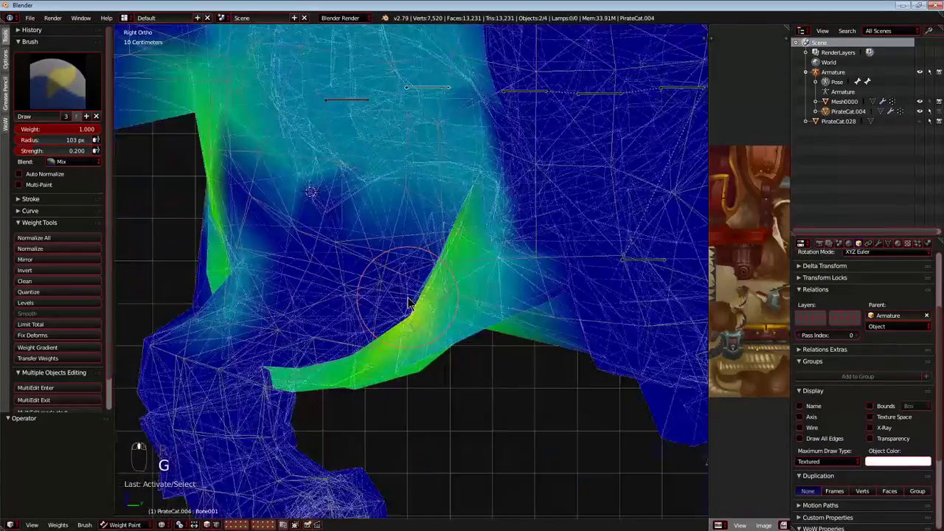
key("g")
Test-move Bone001 in perspective to inspect the deformation between the hind legs.
key("g")
right_click(447, 278)
middle_click_drag(447, 278, 415, 277)
key("KP_5")
key("g")
key("g")
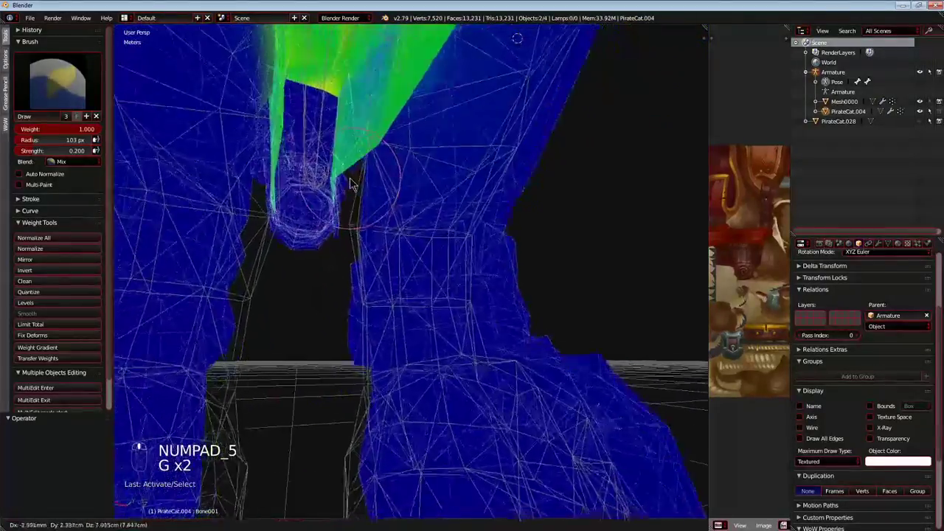
mouse_move(479, 251)
middle_mouse_down()
mouse_move(456, 265)
mouse_move(359, 274)
mouse_move(354, 246)
middle_mouse_up()
Examine Bone001's weights from the front and right side, and test-move the bone in the right orthographic view.
key("KP_5")
key("KP_1")
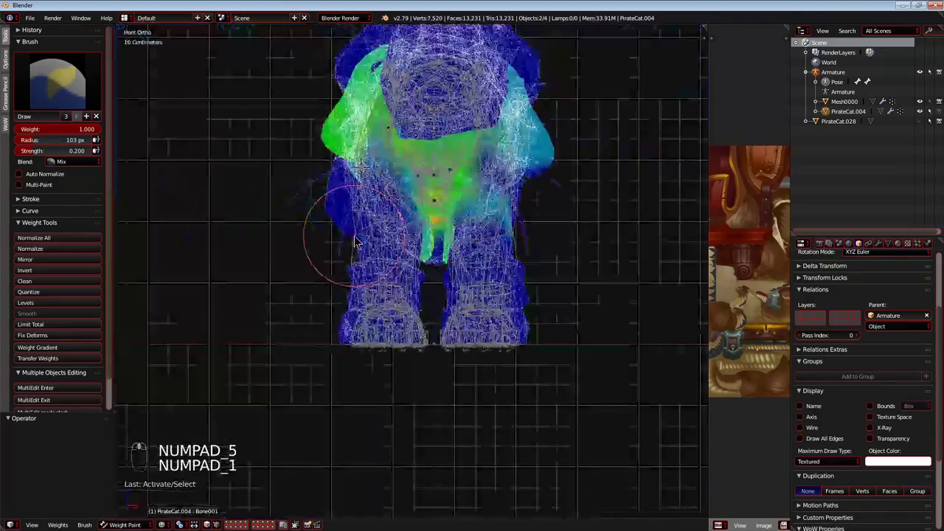
key("KP_5")
key("KP_5")
key("KP_5")
key("KP_5")
key("KP_3")
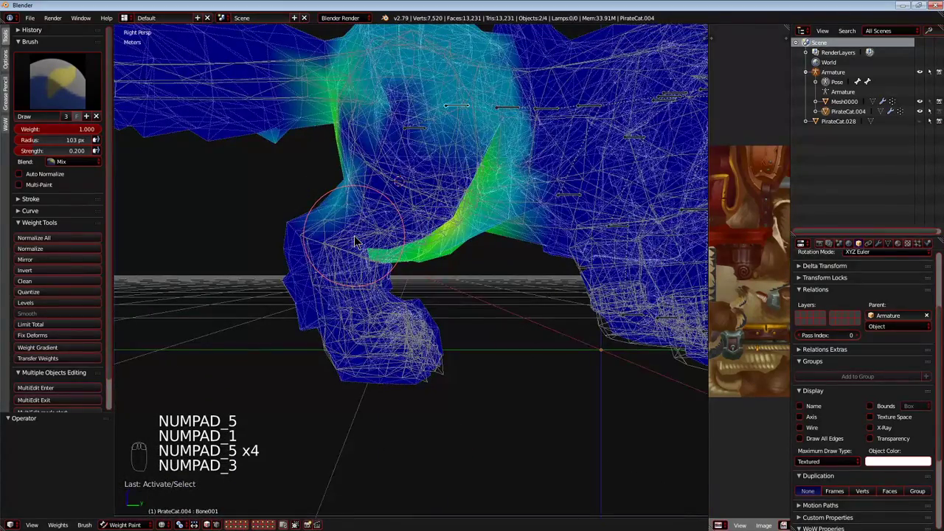
key("KP_5")
key("KP_1")
key("KP_5")
key("KP_5")
key("KP_5")
key("KP_3")
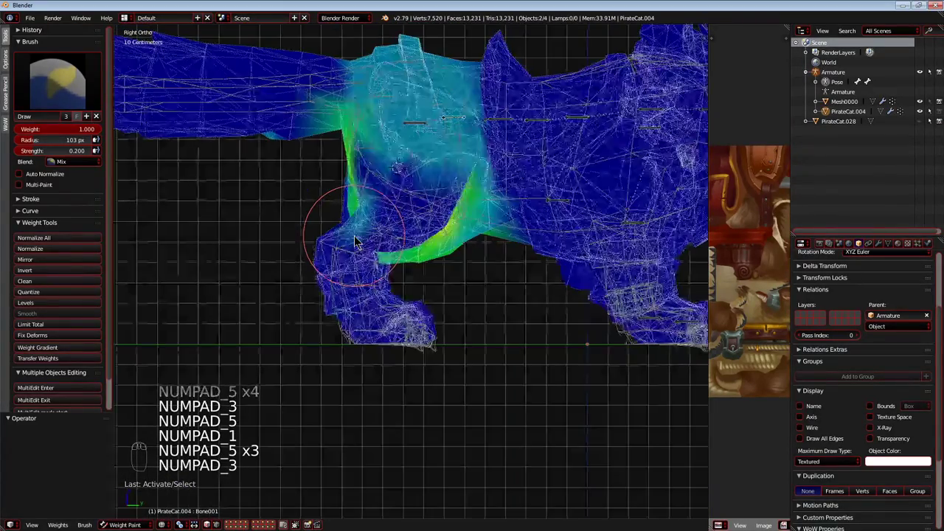
scroll(354, 237, "up", 1)
middle_click_drag(354, 237, 321, 345, "shift")
key("g")
right_click(358, 254)
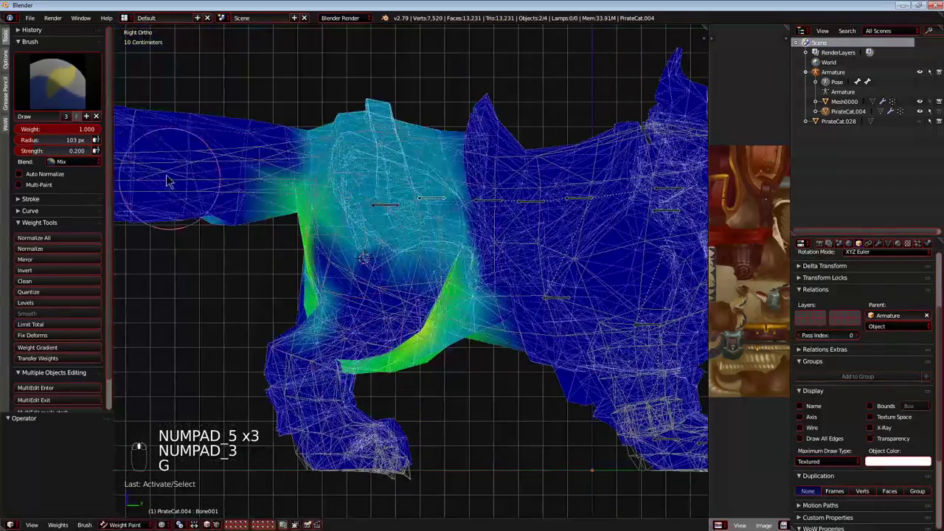
Raise Bone001's weight over the tail base, rump and waist with brush strength 0.235, test-moving the bone between strokes.
left_click_drag(251, 177, 254, 184)
key("g")
right_click(385, 165)
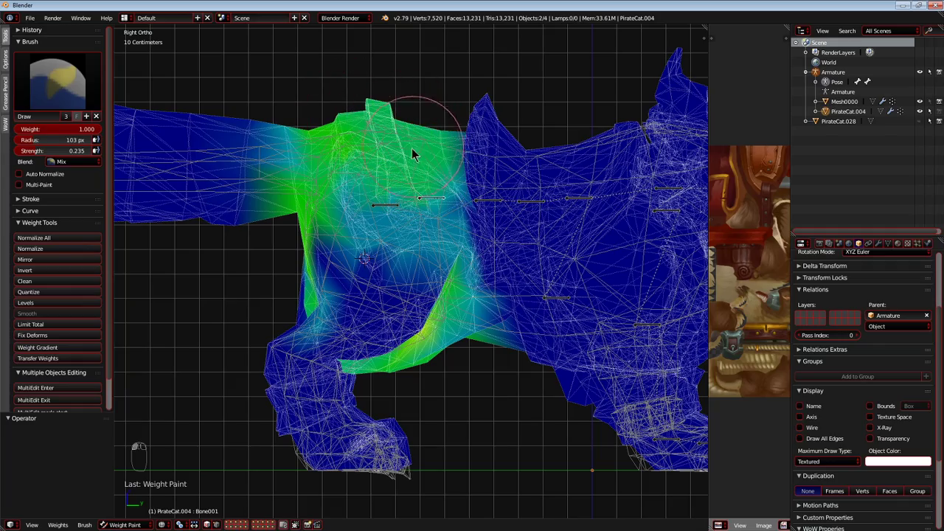
middle_click_drag(443, 173, 384, 200, "shift")
key("g")
right_click(355, 205)
scroll(347, 157, "up", 2)
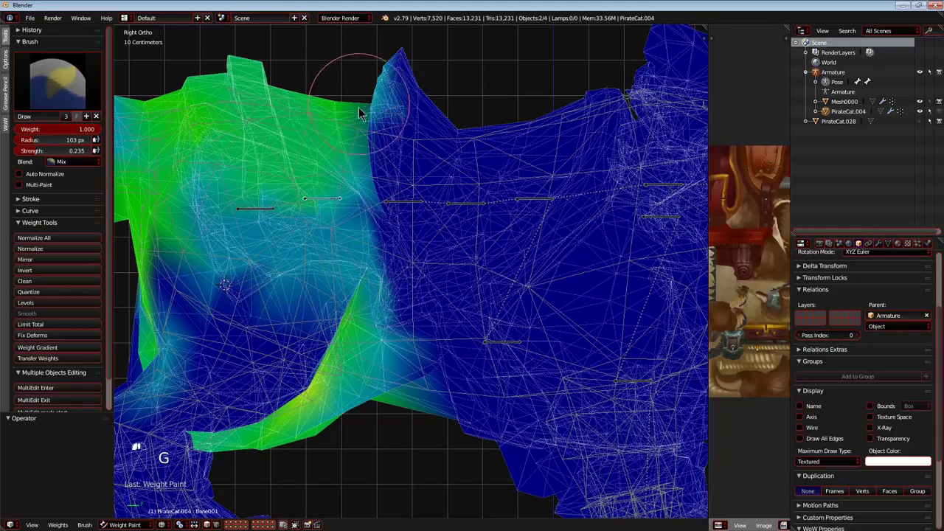
scroll(427, 329, "down", 2)
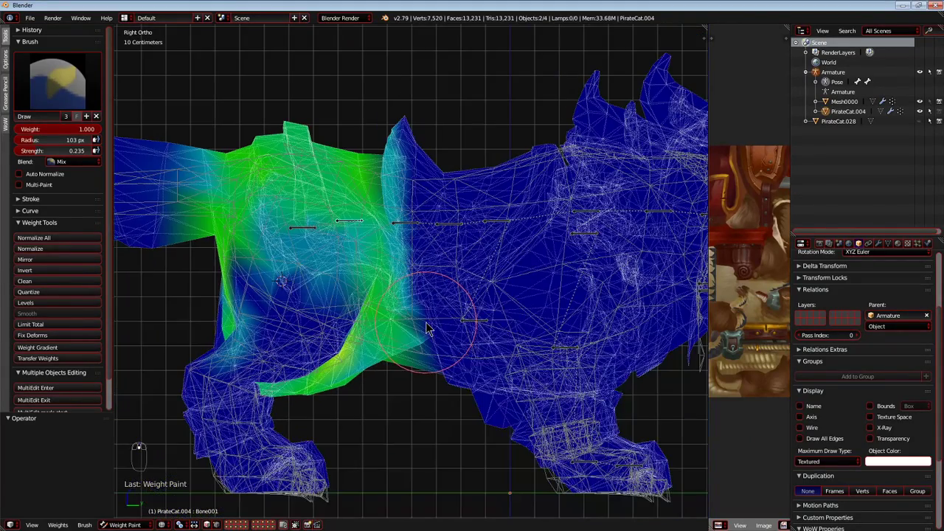
Select Bone002, test-pose it, and paint its weight in a band around the waist from the back spike to the belly.
right_click(411, 230)
key("r")
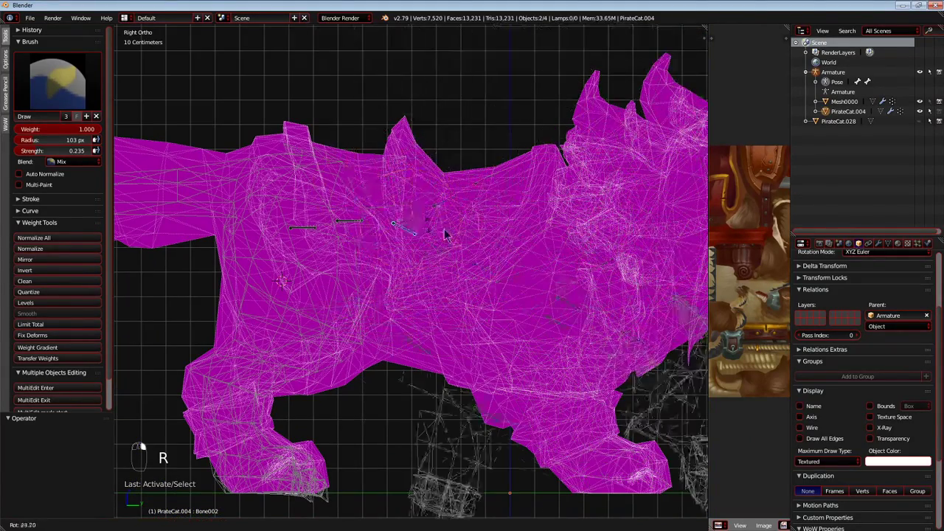
key("g")
right_click(453, 223)
mouse_move(410, 140)
left_mouse_down()
mouse_move(407, 358)
mouse_move(364, 158)
left_mouse_up()
left_click_drag(432, 303, 421, 148)
key("g")
right_click(444, 197)
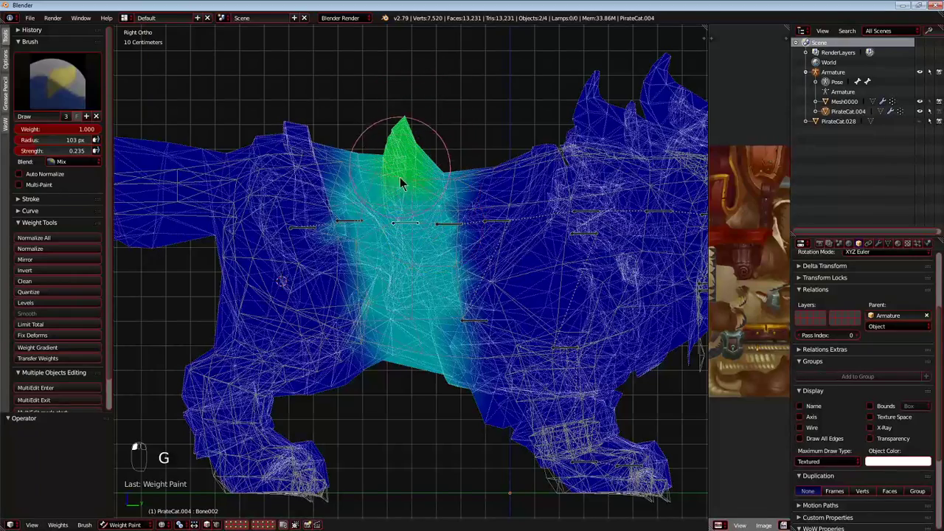
Build up Bone002's weight through the waist band and test-rotate the bone.
left_click_drag(423, 385, 407, 138)
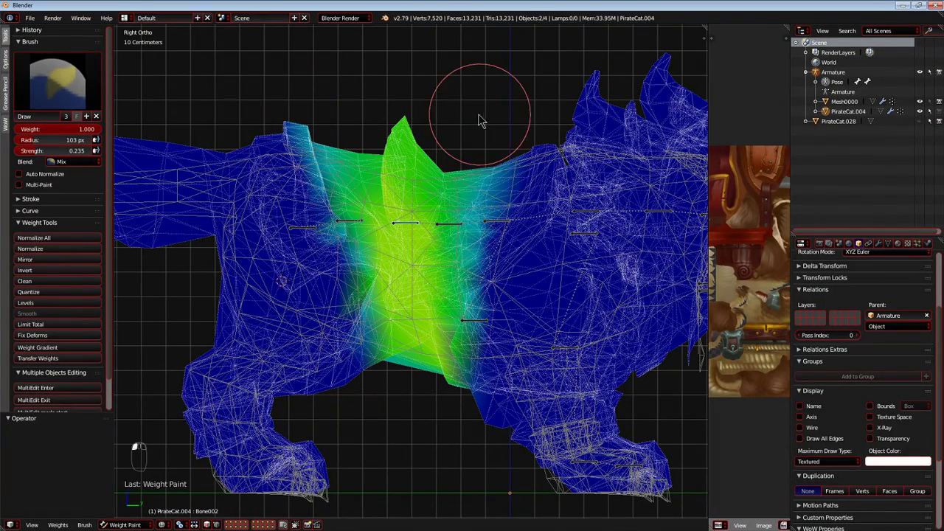
key("g")
key("r")
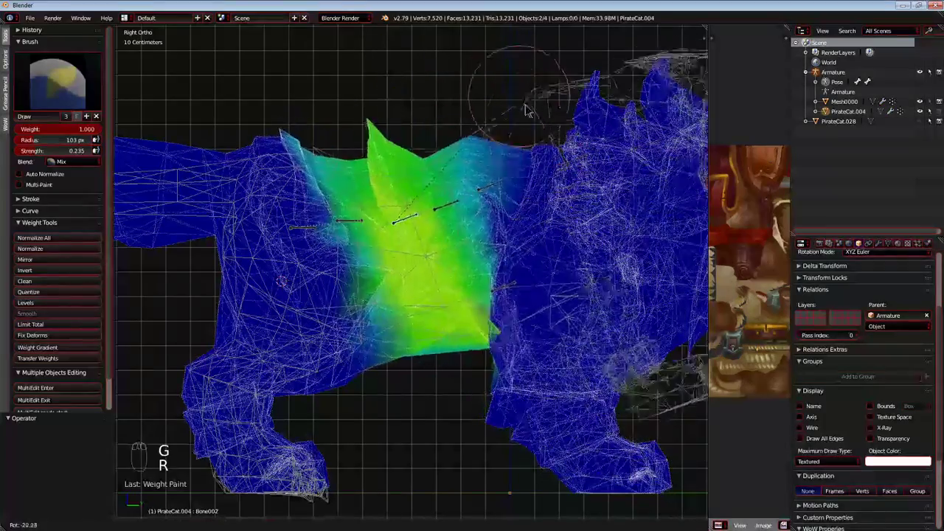
right_click(411, 208)
Select Bone001, increase its weight on the strap over the rump, and test-pose the bone.
right_click(350, 220)
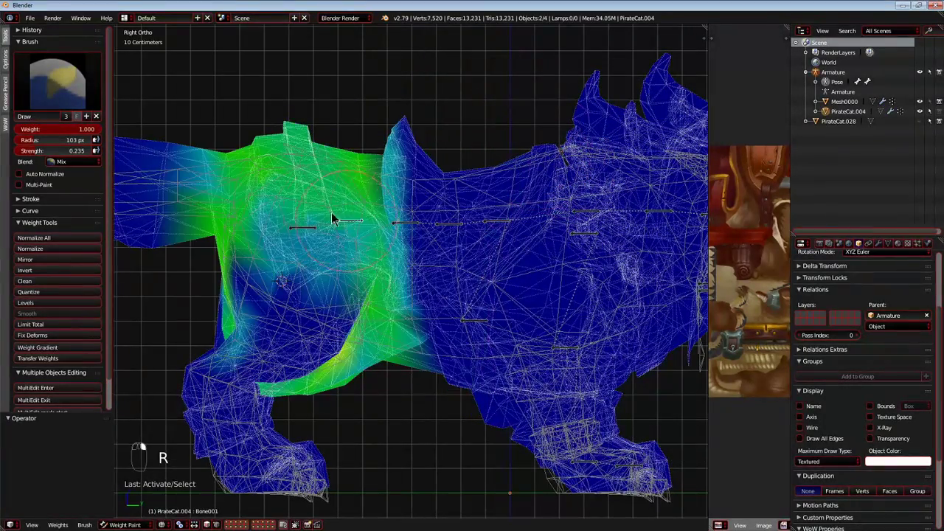
scroll(346, 225, "up", 3)
mouse_move(325, 251)
left_mouse_down()
mouse_move(280, 83)
mouse_move(322, 238)
mouse_move(303, 196)
left_mouse_up()
scroll(332, 210, "down", 3)
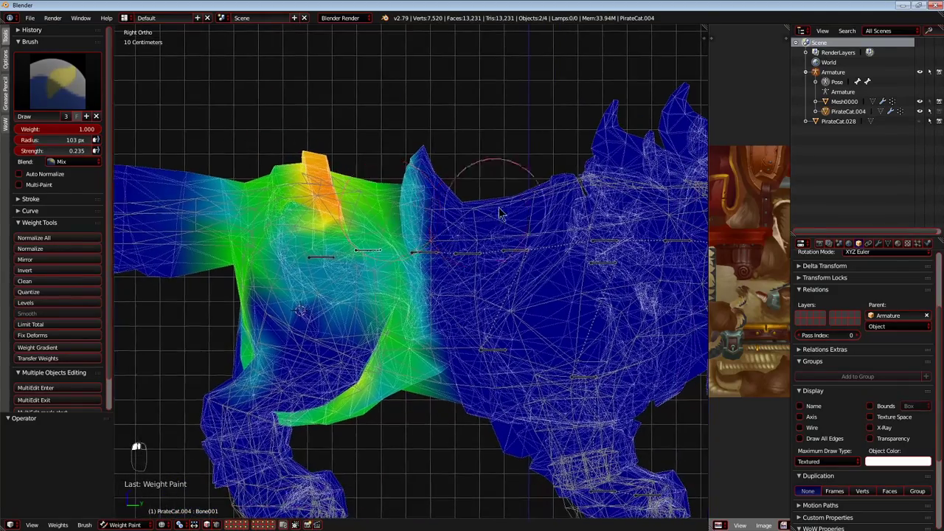
key("r")
key("g")
right_click(494, 211)
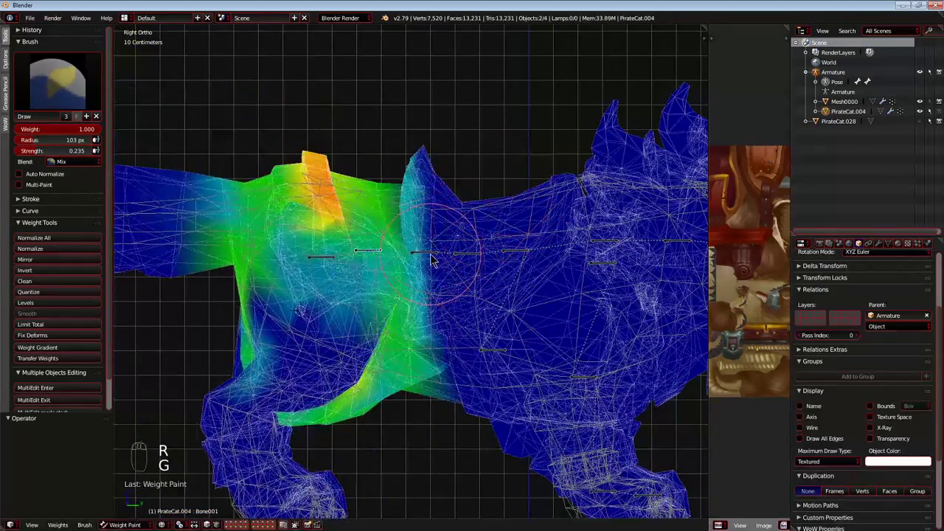
Select Bone002, strengthen its weight on the back spike and the waist below it, and test-rotate the bone.
right_click(433, 254)
key("r")
right_click(548, 234)
scroll(457, 195, "up", 2)
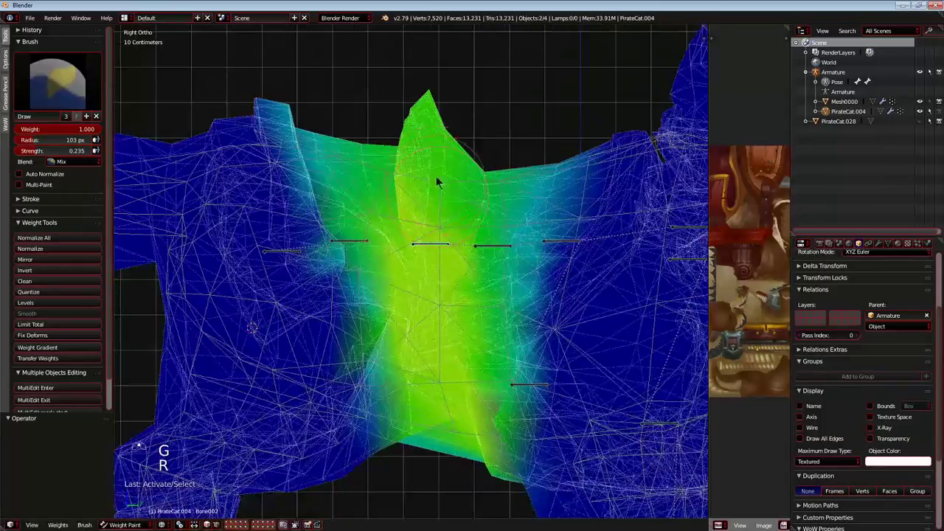
middle_click_drag(436, 185, 420, 280, "shift")
scroll(417, 258, "up", 2)
left_click_drag(411, 216, 392, 319)
left_click_drag(415, 196, 435, 318)
left_click_drag(448, 193, 525, 317)
left_click_drag(442, 154, 413, 309)
left_click_drag(390, 168, 405, 347)
left_click_drag(398, 166, 390, 300)
scroll(390, 299, "down", 4)
key("r")
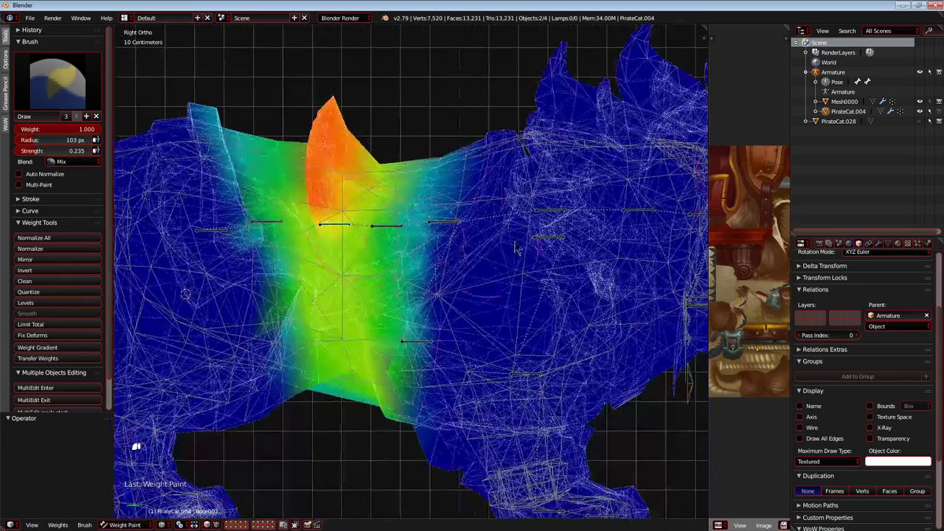
right_click(554, 241)
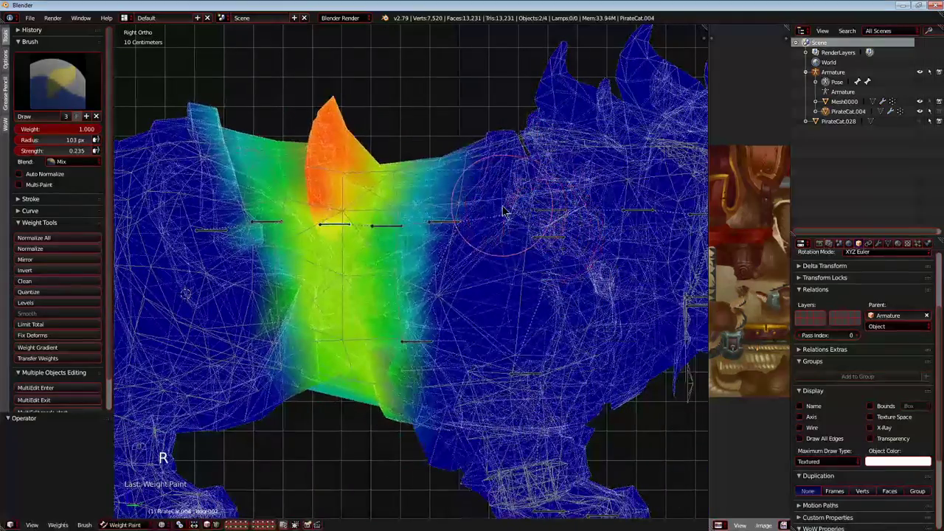
left_click_drag(329, 133, 327, 122)
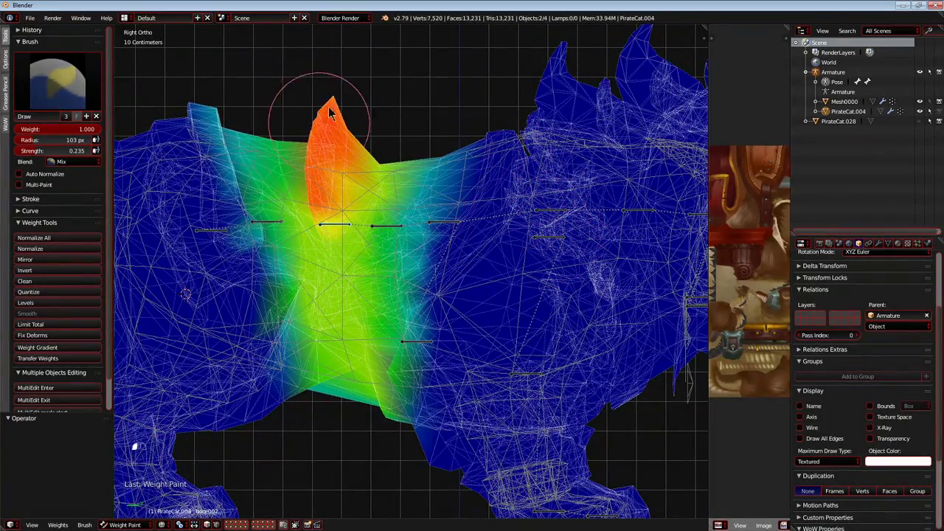
Select Bone006, test-move it, and paint its weight in a band from the back behind the shoulders to the belly.
right_click(389, 227)
key("g")
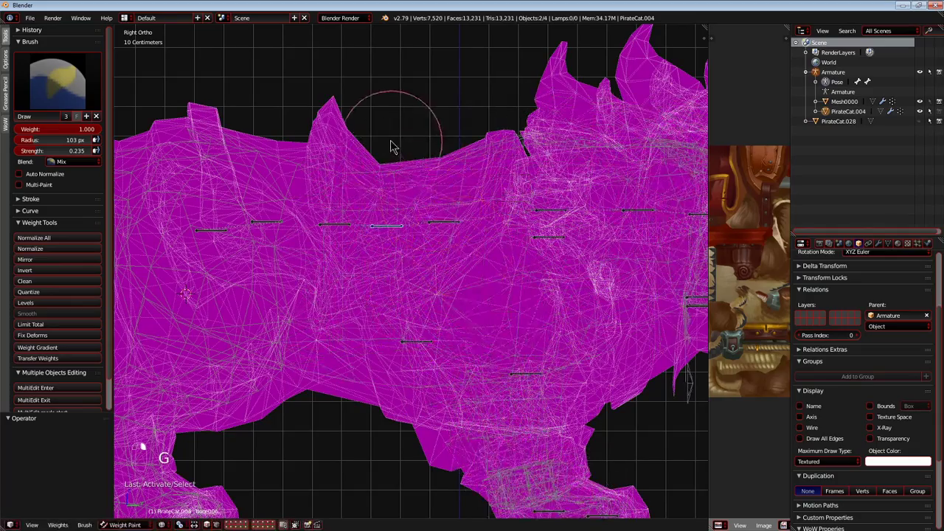
key("g")
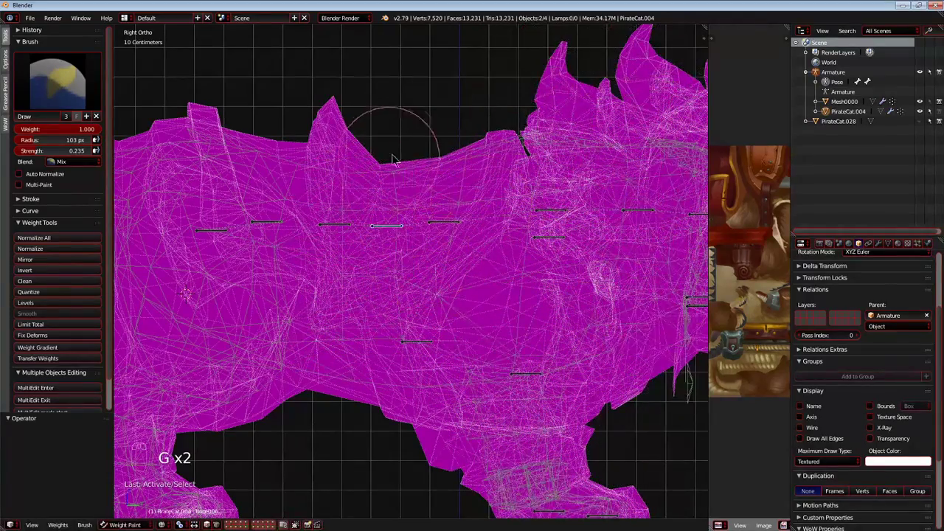
right_click(404, 170)
mouse_move(370, 286)
left_mouse_down()
mouse_move(415, 198)
mouse_move(354, 177)
mouse_move(352, 357)
mouse_move(379, 400)
mouse_move(444, 213)
left_mouse_up()
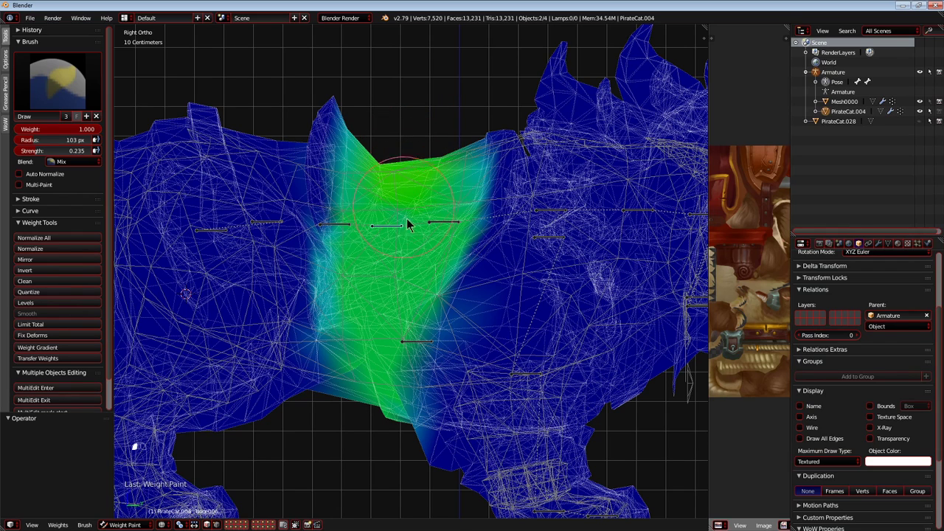
left_click_drag(474, 216, 406, 369)
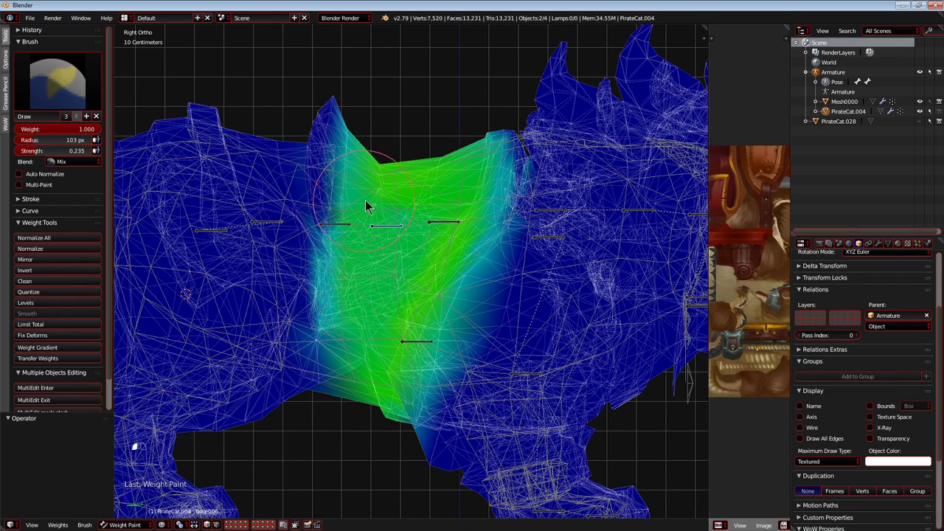
Select Bone012, paint its weight strongly on the withers and lightly down to the chest, and test-move the bone.
right_click(449, 222)
key("g")
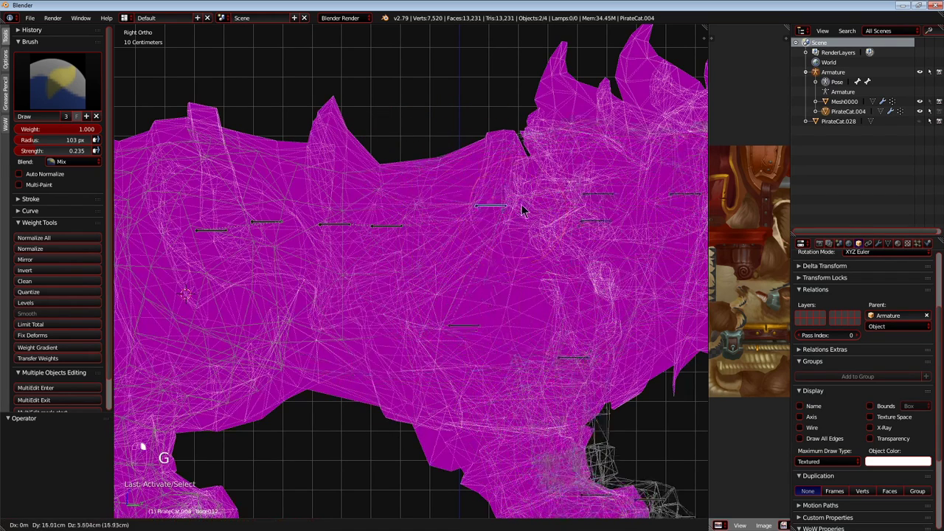
right_click(491, 116)
left_click_drag(493, 122, 493, 201)
left_click_drag(495, 157, 482, 192)
mouse_move(541, 191)
left_mouse_down()
mouse_move(457, 285)
mouse_move(434, 250)
left_mouse_up()
mouse_move(477, 280)
left_mouse_down()
mouse_move(424, 346)
mouse_move(451, 229)
mouse_move(427, 321)
left_mouse_up()
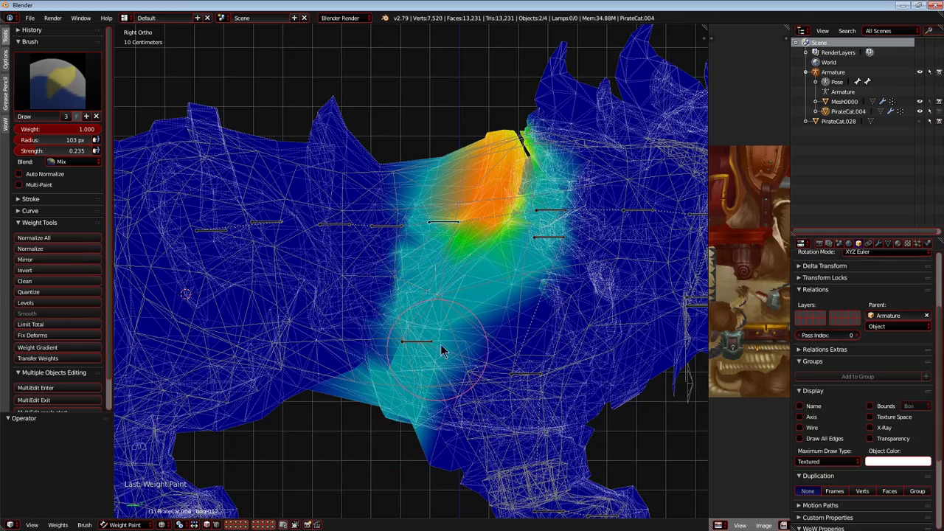
scroll(375, 288, "up", 4)
scroll(326, 213, "down", 6)
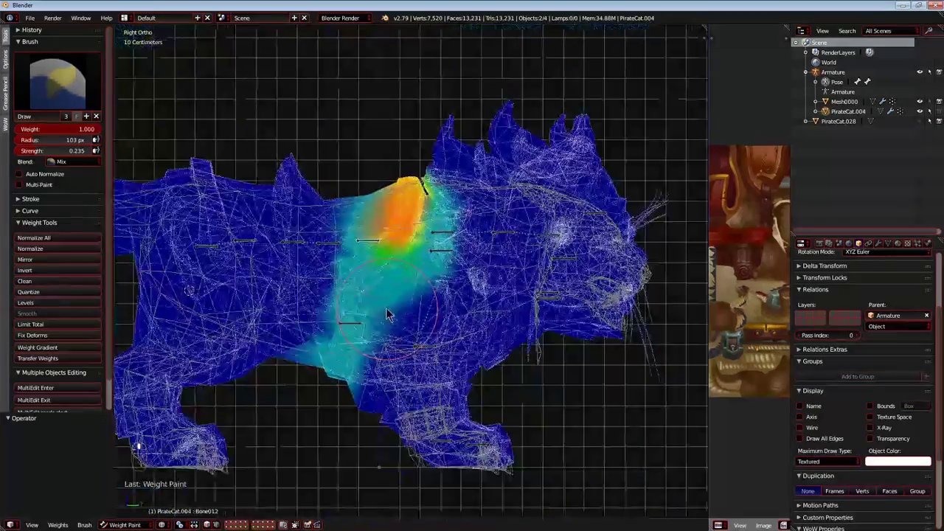
key("g")
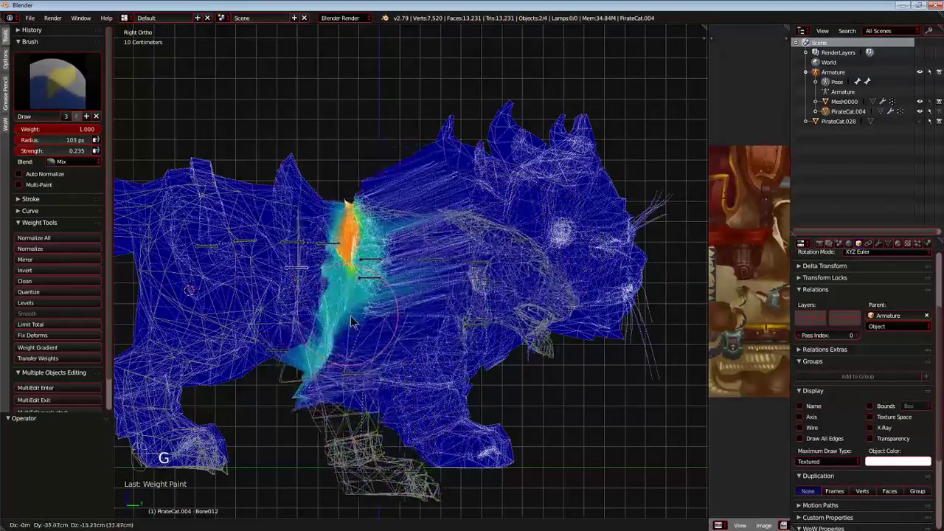
key("Escape")
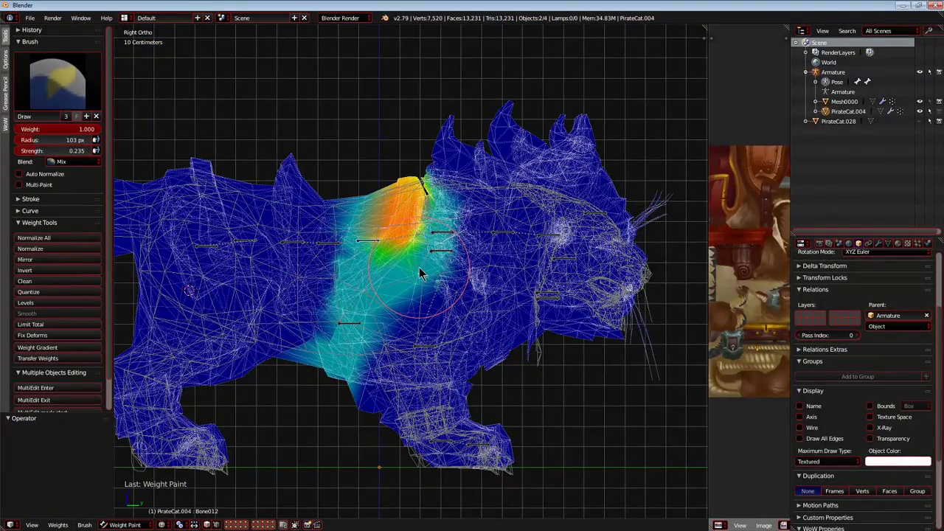
Select Bone018, test-move it, and paint its weight on the underside of the chest behind the front legs.
right_click(340, 356)
key("g")
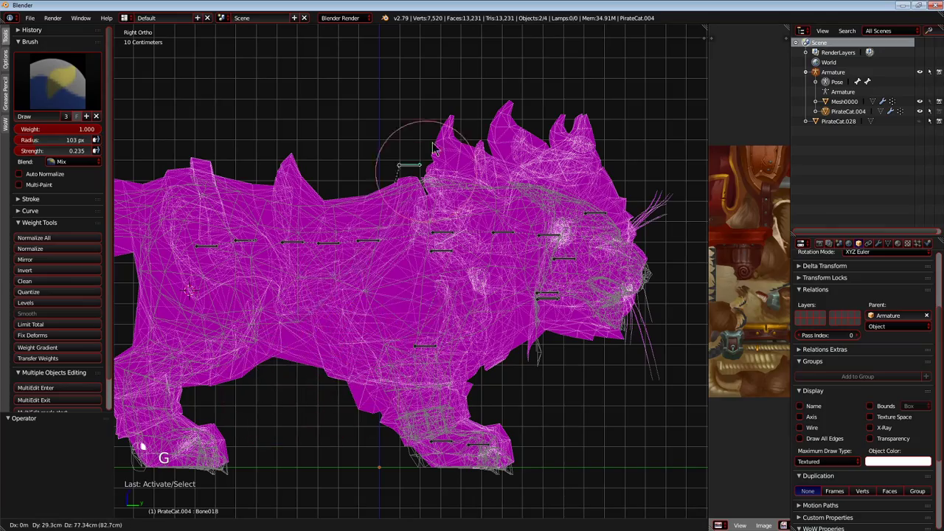
right_click(324, 386)
middle_click_drag(336, 384, 425, 306, "shift")
scroll(375, 360, "up", 4)
mouse_move(373, 387)
left_mouse_down()
mouse_move(310, 329)
mouse_move(369, 288)
mouse_move(371, 307)
left_mouse_up()
mouse_move(371, 307)
middle_mouse_down()
mouse_move(426, 381)
mouse_move(438, 290)
mouse_move(468, 307)
mouse_move(440, 367)
middle_mouse_up()
Extend Bone018's weight back along the belly, checking it from the front and side, then test-move and hide the bone.
key("KP_5")
key("KP_5")
key("KP_5")
key("KP_1")
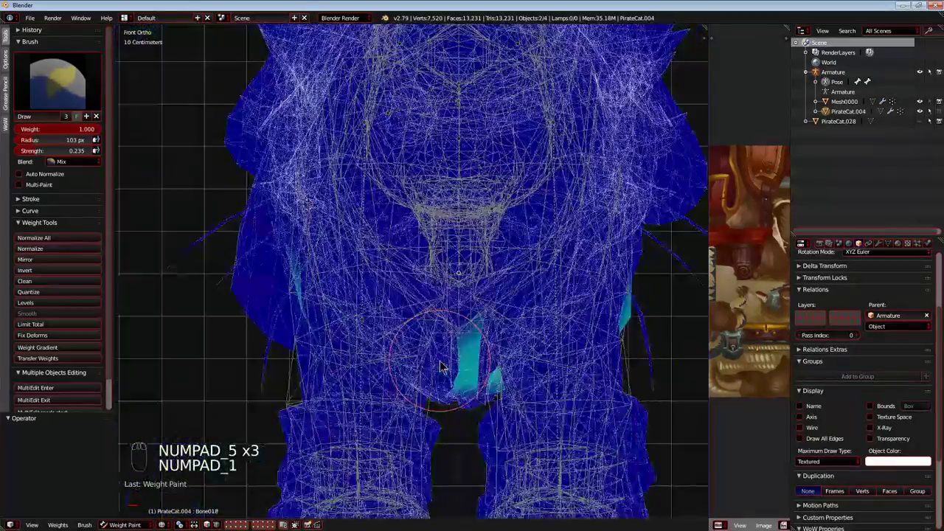
key("KP_5")
key("KP_5")
key("KP_5")
key("KP_3")
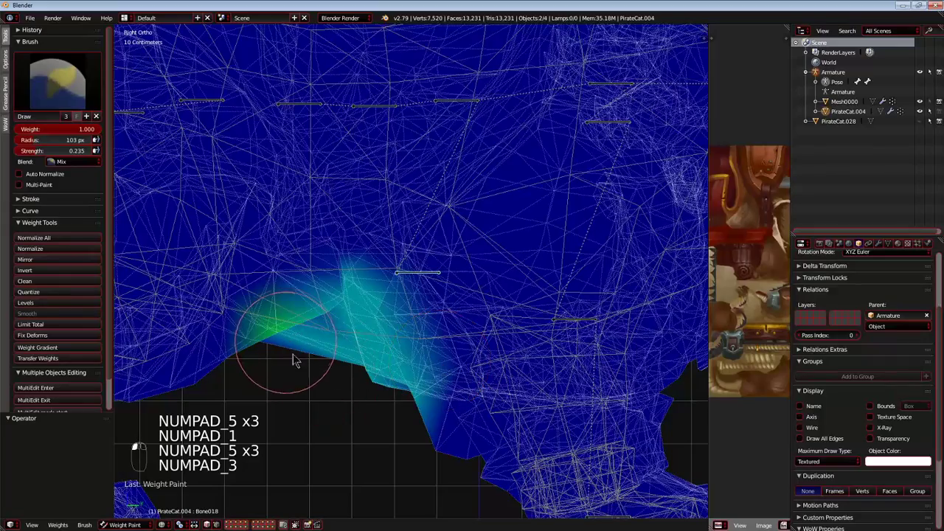
scroll(384, 348, "down", 5)
key("g")
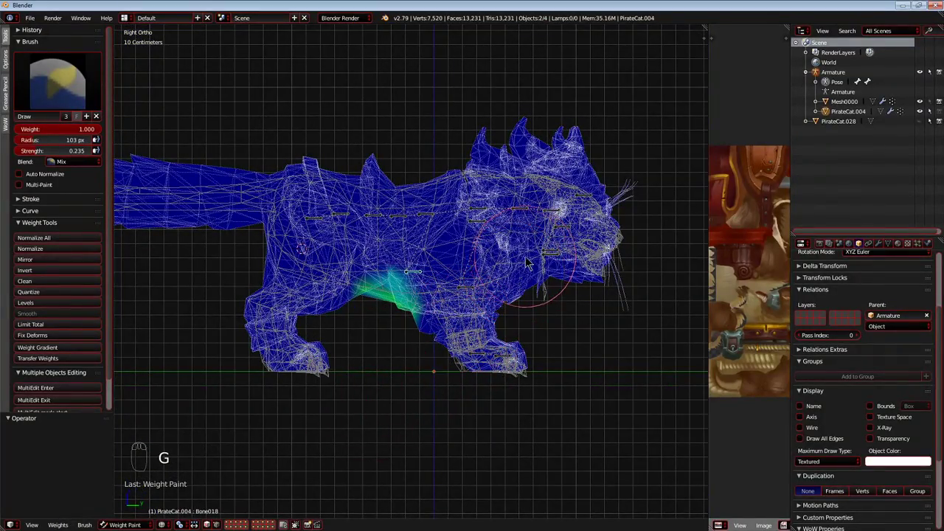
scroll(443, 284, "up", 3)
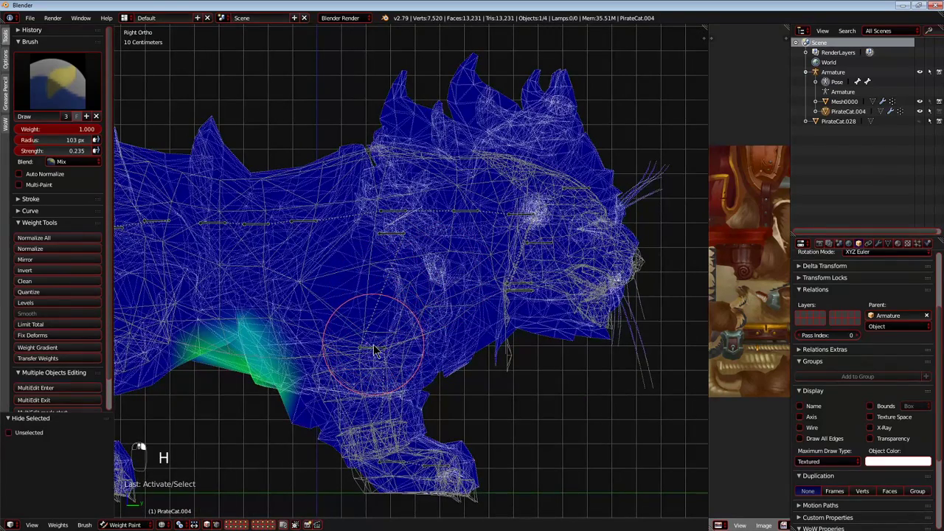
Select Bone019 at the shoulder and test-move it to examine which parts of the skeleton and reference mesh follow.
right_click(398, 213)
key("g")
key("g")
key("g")
key("g")
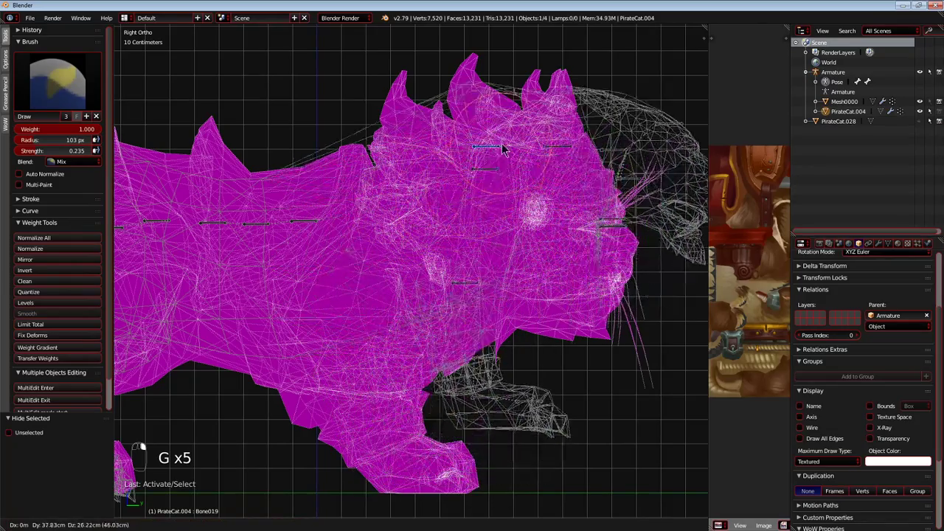
right_click(411, 214)
key("g")
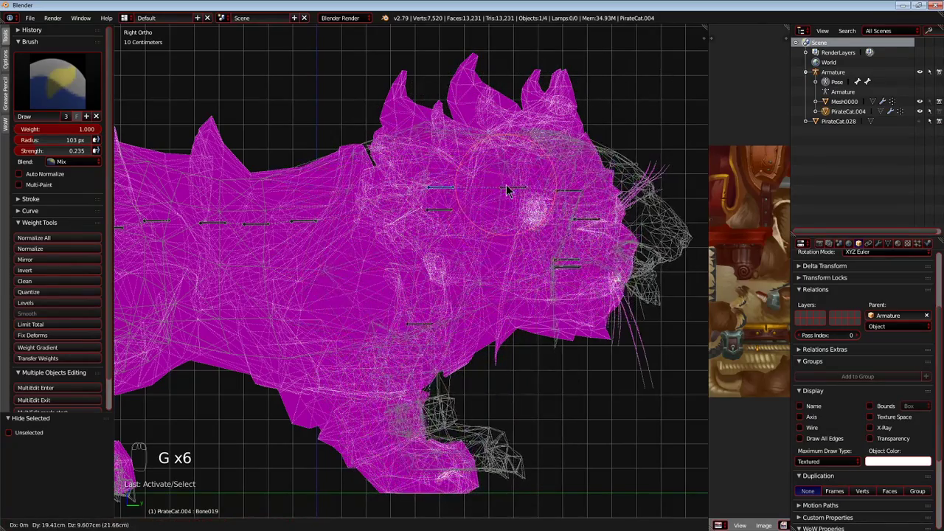
right_click(500, 260)
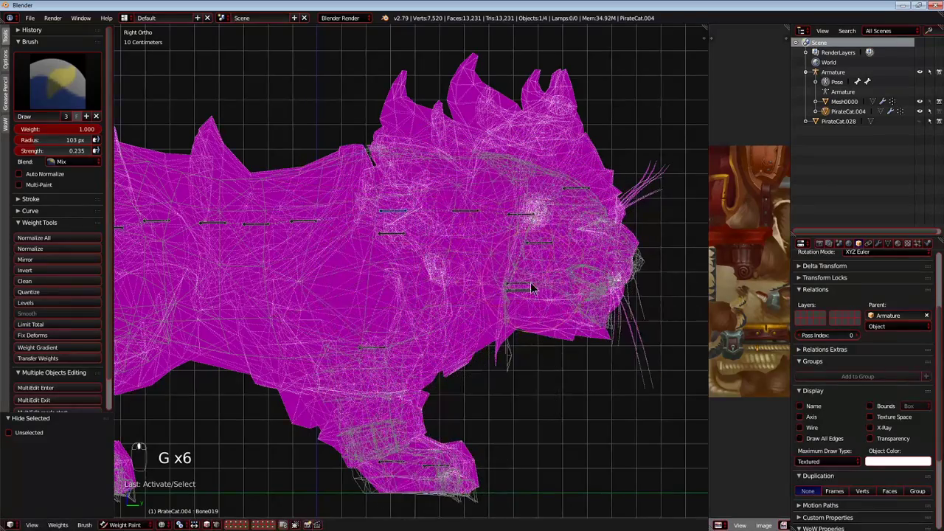
Test-move Bone044 and the other bones at the jaw, hiding each one after testing.
scroll(533, 280, "up", 3)
scroll(522, 324, "down", 4)
key("g")
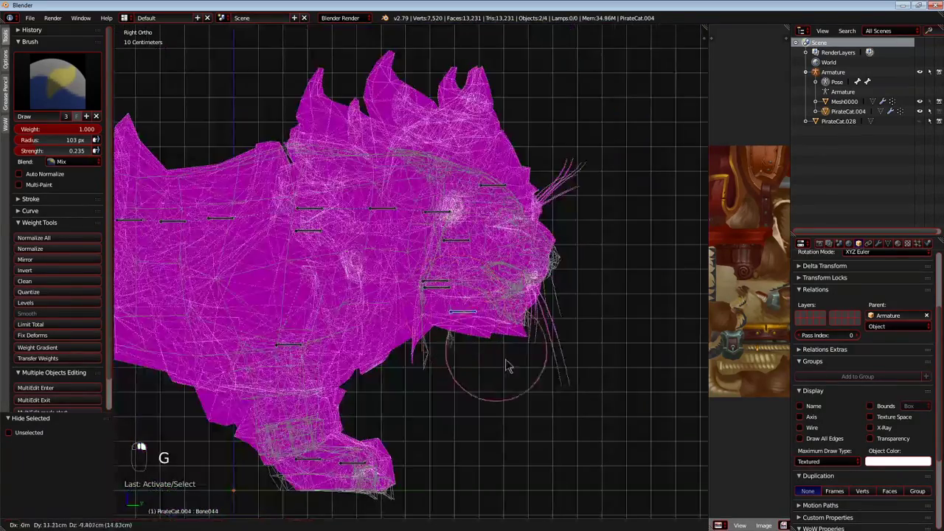
right_click(437, 332)
key("h")
right_click(432, 286)
key("g")
right_click(494, 324)
key("h")
key("h")
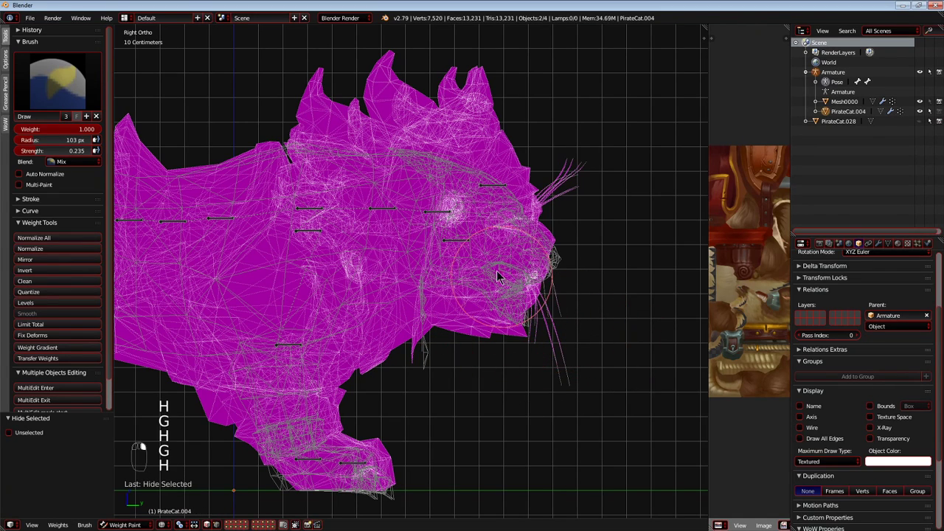
Select Bone046 in the face, test-move it, and hide it.
key("g")
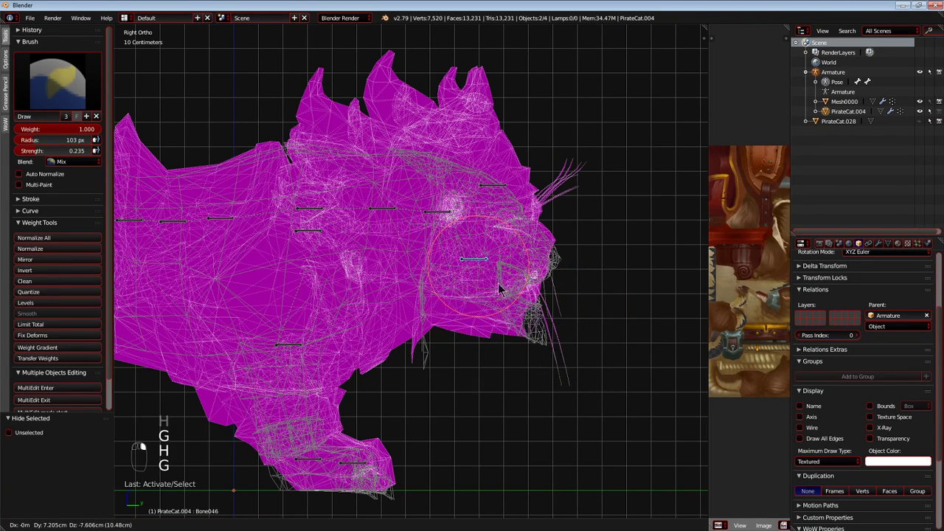
right_click(454, 319)
scroll(454, 319, "up", 2)
key("g")
right_click(515, 307)
middle_click_drag(514, 307, 441, 337, "shift")
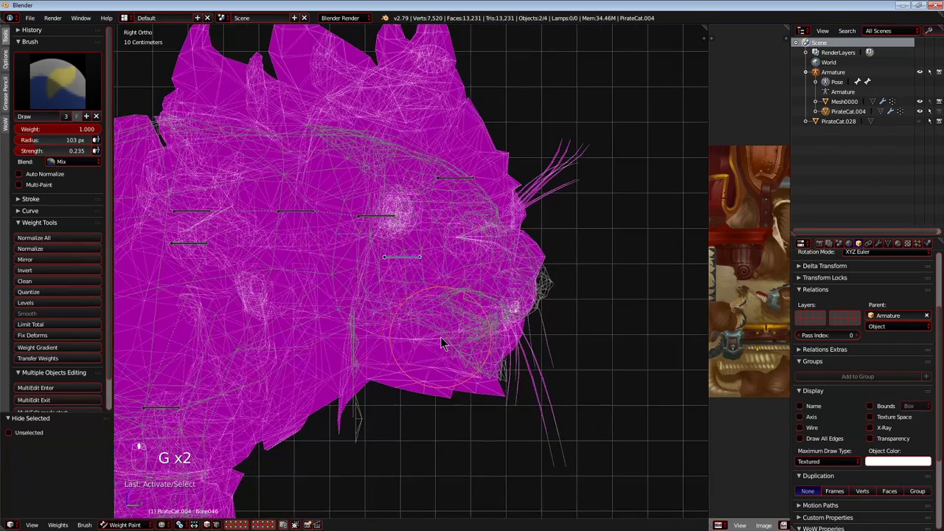
scroll(447, 214, "down", 2)
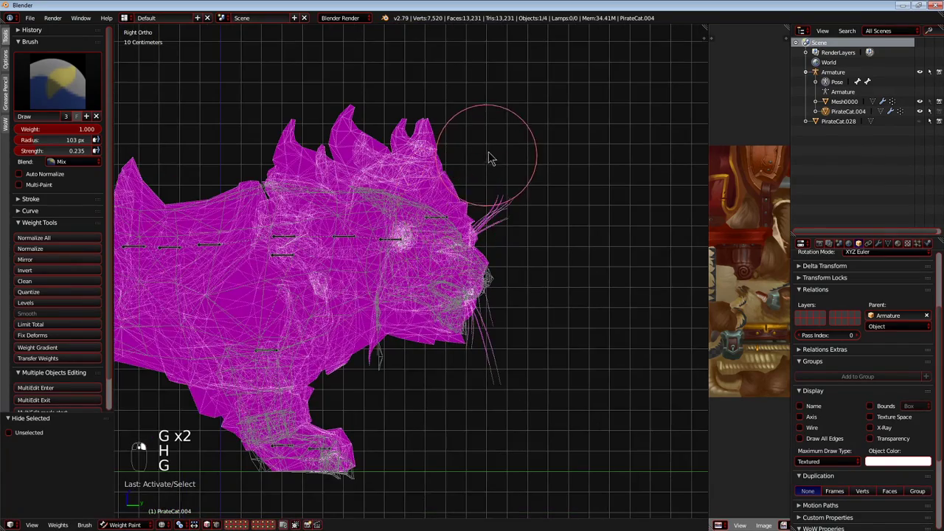
Test-move Bone045 and the matching bone on the upper head, then hide both bones.
scroll(419, 279, "down", 2)
key("g")
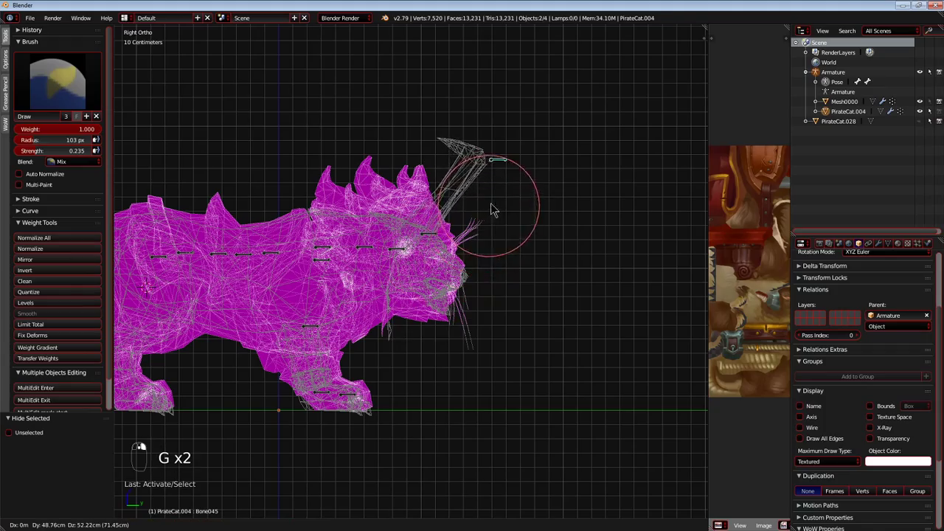
right_click(418, 247)
scroll(418, 247, "up", 2)
key("g")
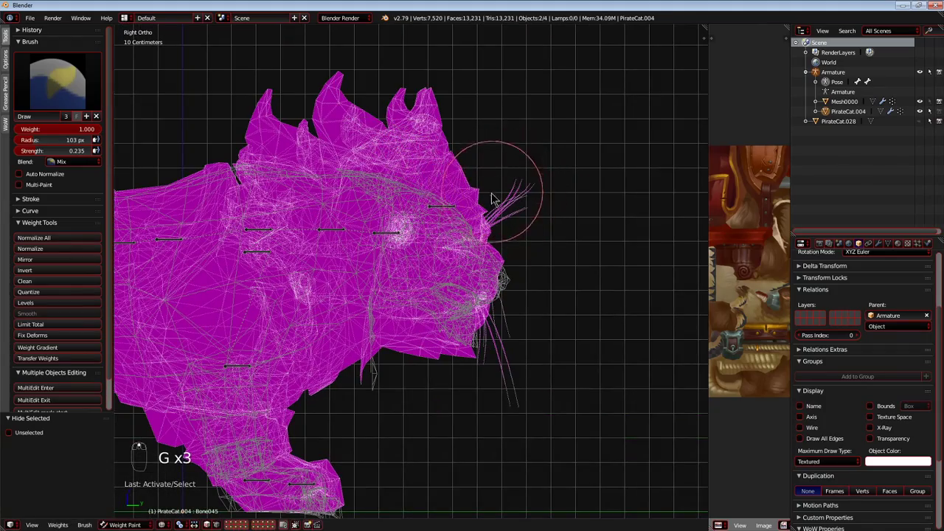
right_click(421, 199)
middle_click_drag(421, 198, 492, 255, "shift")
key("g")
key("h")
Check the remaining head bones from the front and both sides, then test-move and test-rotate Bone039.
key("KP_5")
key("KP_5")
key("KP_5")
key("KP_5")
key("KP_5")
key("KP_5")
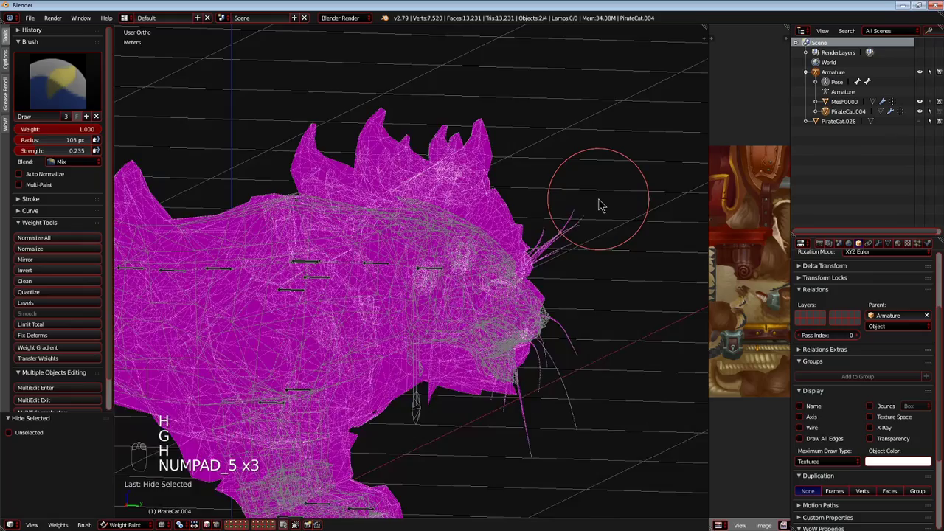
key("KP_1")
key("KP_3")
key("ctrl+KP_3")
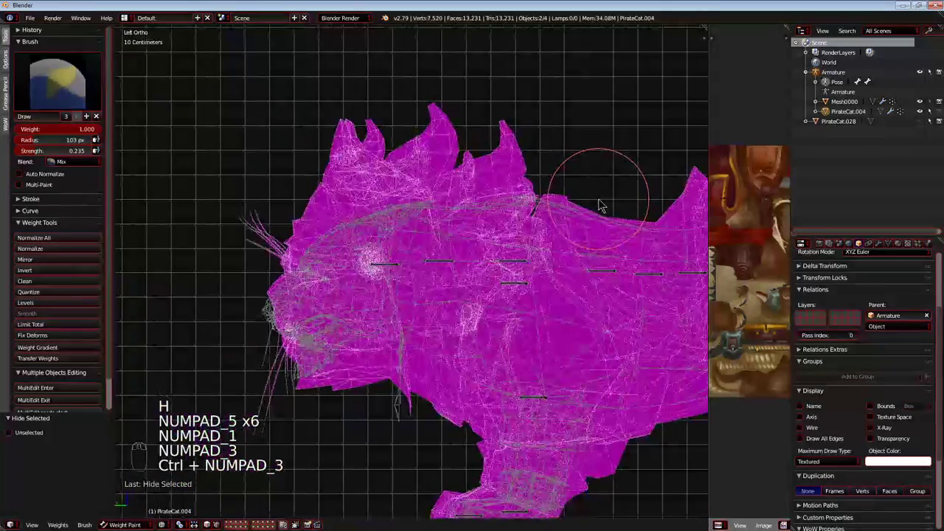
key("KP_3")
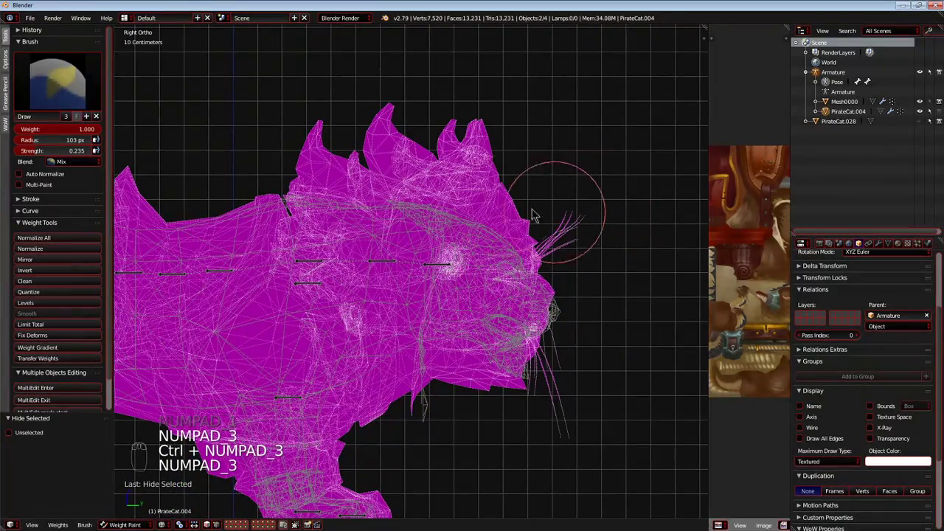
right_click(438, 265)
key("g")
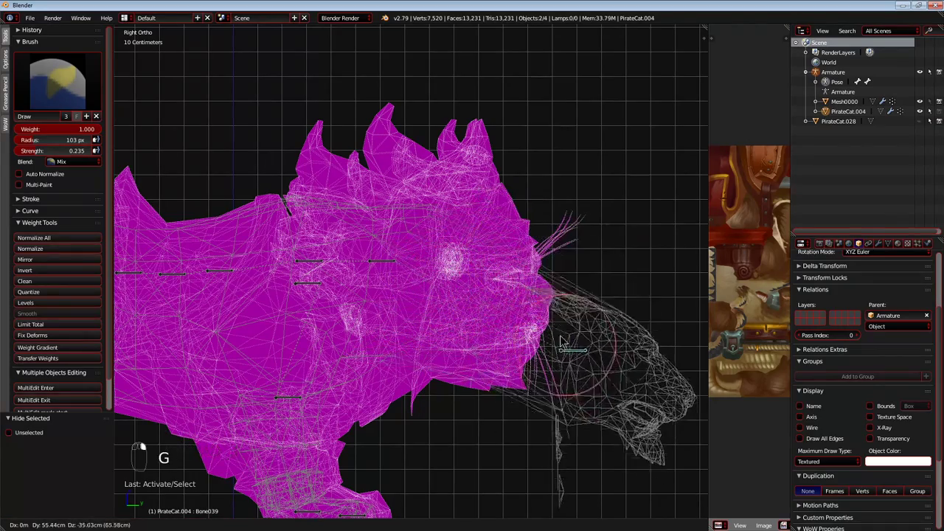
key("r")
right_click(599, 278)
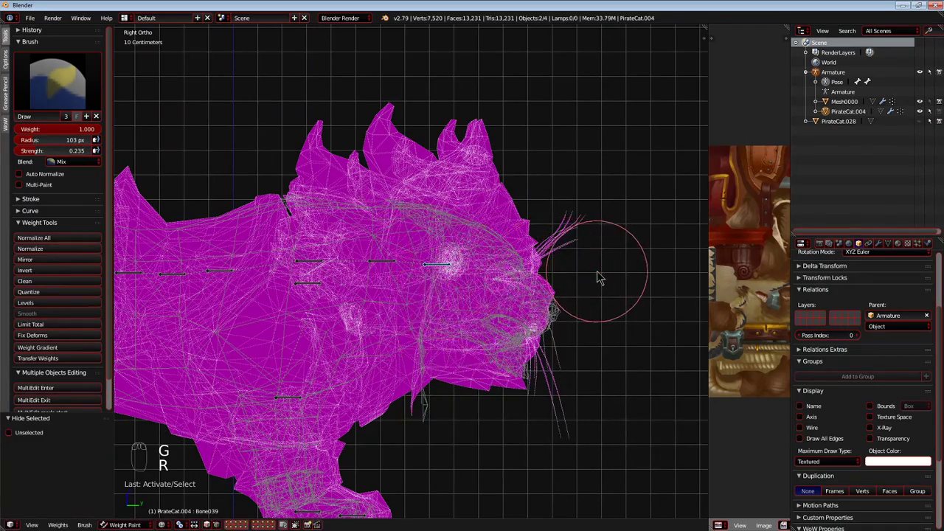
Select Bone033 in the neck and test-move it to examine how the head follows.
scroll(382, 267, "up", 2)
scroll(378, 262, "down", 2)
key("g")
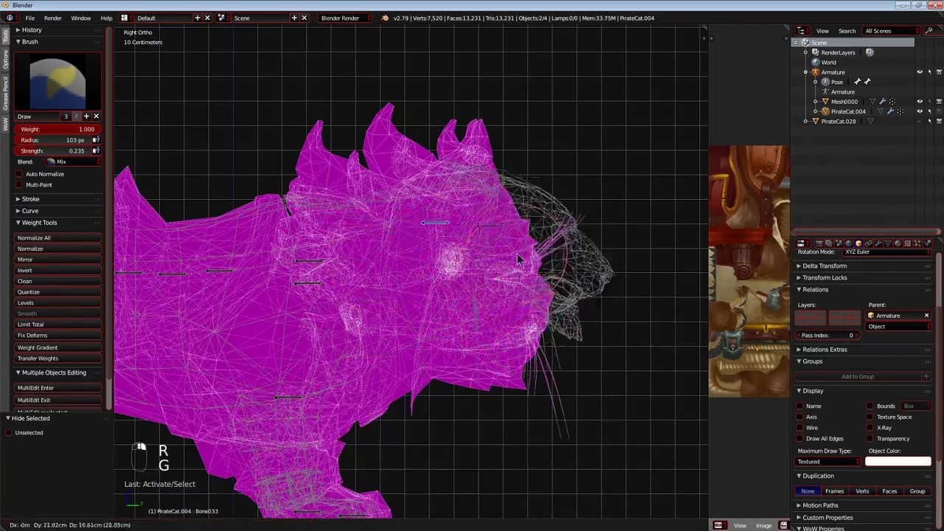
key("g")
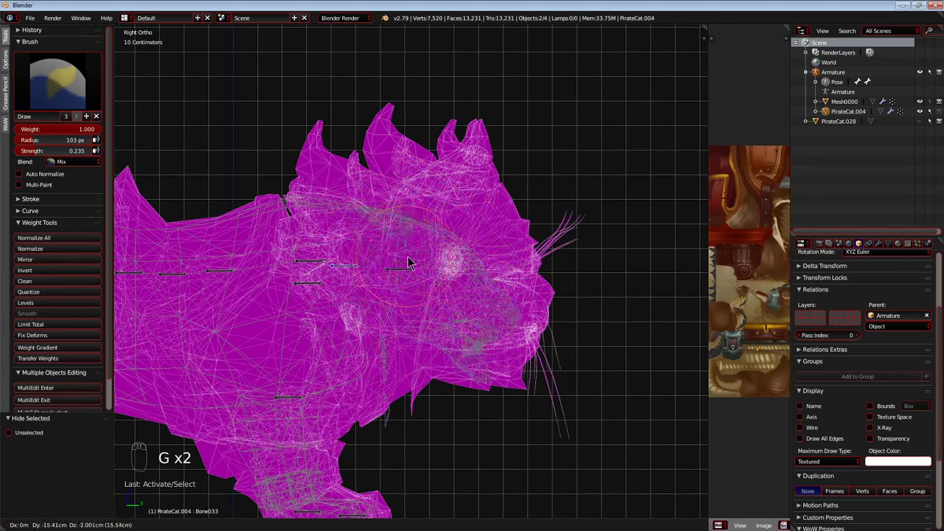
Test-move Bone019, Bone025 and Bone027 around the shoulder and examine the bones near the neck base up close.
key("g")
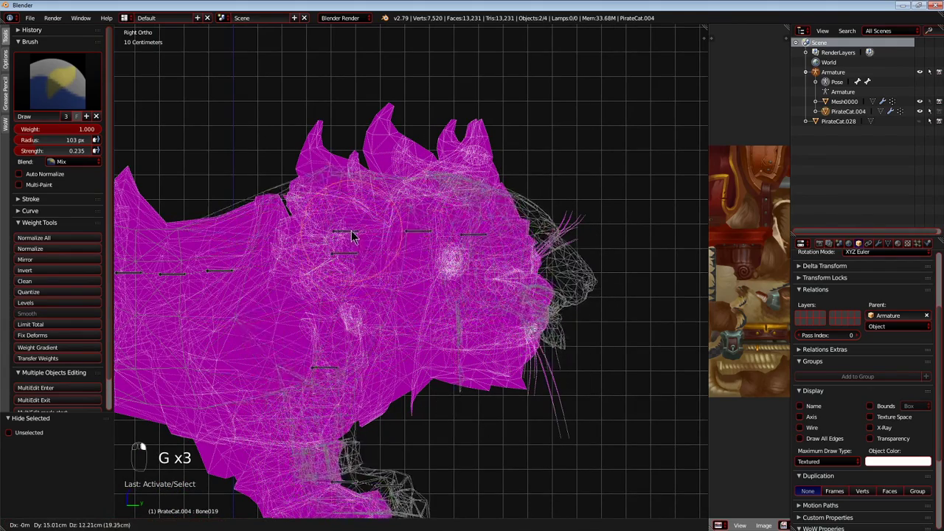
key("g")
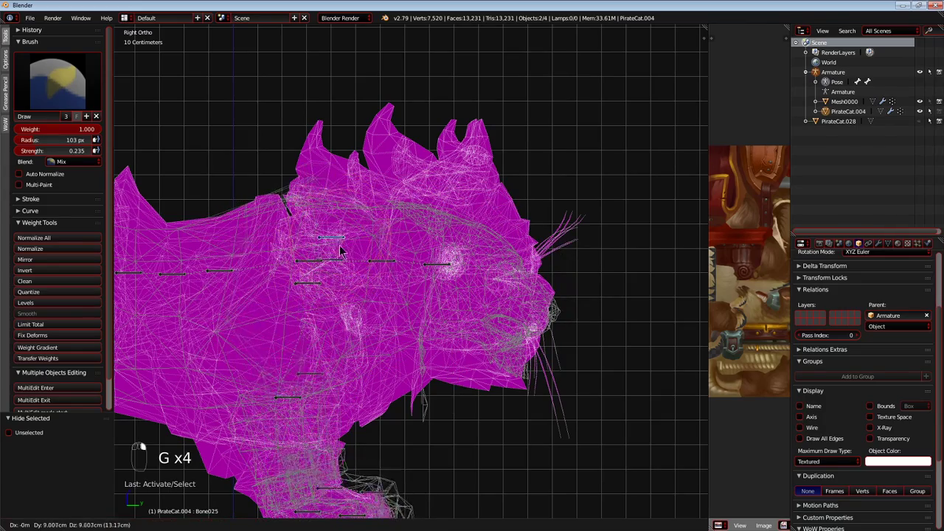
key("g")
key("g")
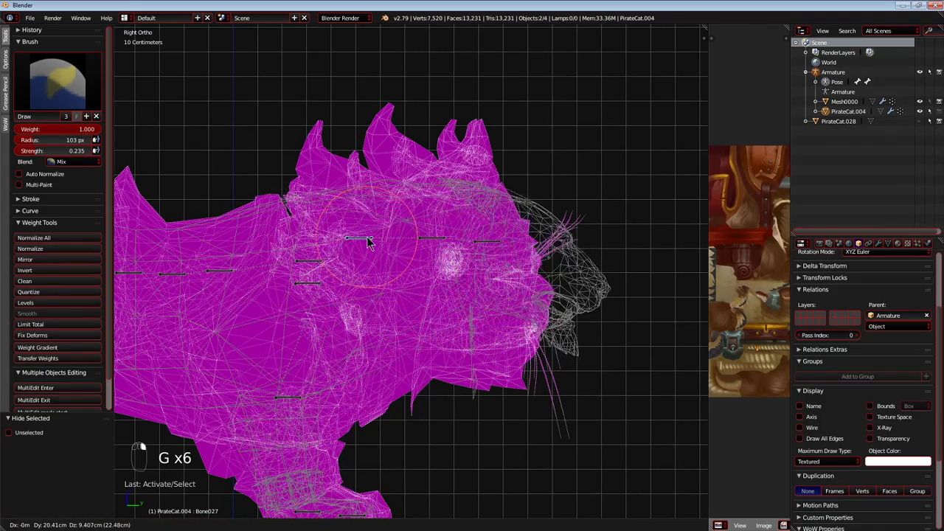
right_click(329, 234)
scroll(368, 272, "up", 5)
middle_click_drag(314, 244, 406, 310, "shift")
scroll(406, 310, "up", 1)
scroll(435, 302, "down", 5)
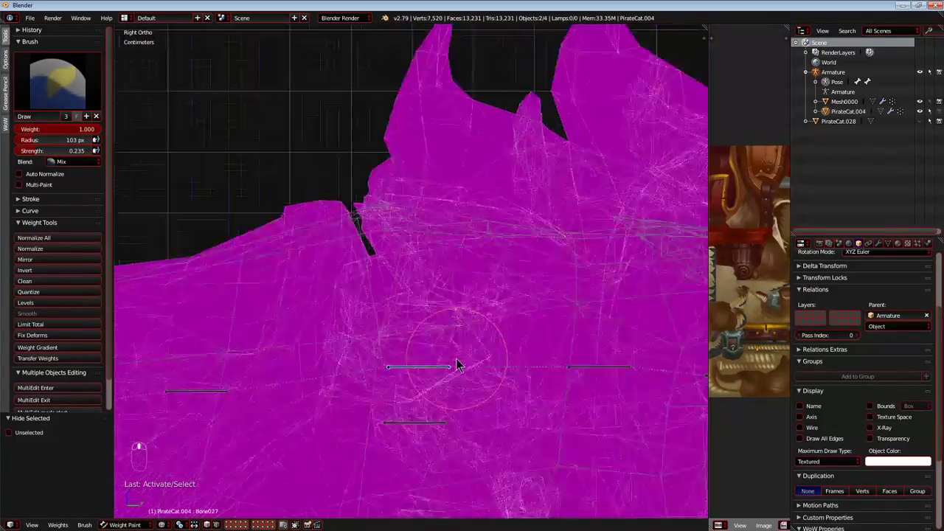
Paint Bone027's weight over the back mane tufts and neck, down to the throat, at brush strength 0.235.
scroll(420, 267, "up", 4)
mouse_move(406, 265)
left_mouse_down()
mouse_move(376, 308)
mouse_move(418, 141)
left_mouse_up()
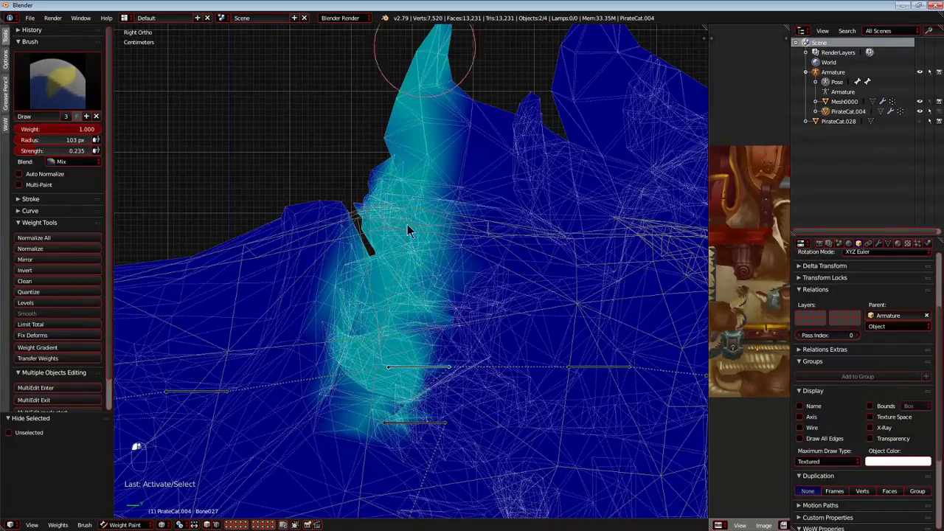
mouse_move(388, 208)
left_mouse_down()
mouse_move(497, 318)
mouse_move(481, 89)
mouse_move(548, 226)
left_mouse_up()
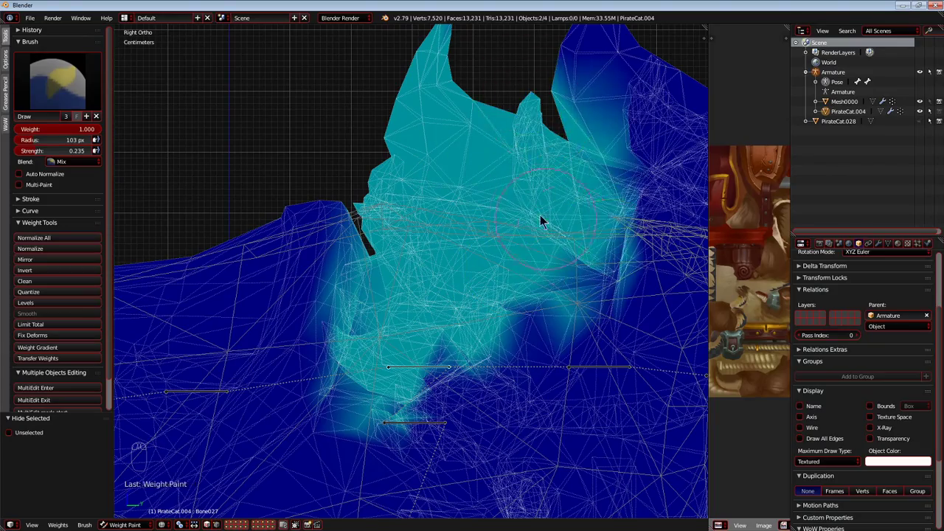
scroll(477, 200, "down", 2)
scroll(477, 201, "up", 3)
mouse_move(428, 221)
left_mouse_down()
mouse_move(463, 341)
mouse_move(462, 373)
mouse_move(431, 296)
left_mouse_up()
mouse_move(432, 296)
middle_mouse_down("shift")
mouse_move(397, 230)
mouse_move(374, 77)
middle_mouse_up("shift")
mouse_move(407, 206)
left_mouse_down()
mouse_move(428, 276)
mouse_move(401, 220)
left_mouse_up()
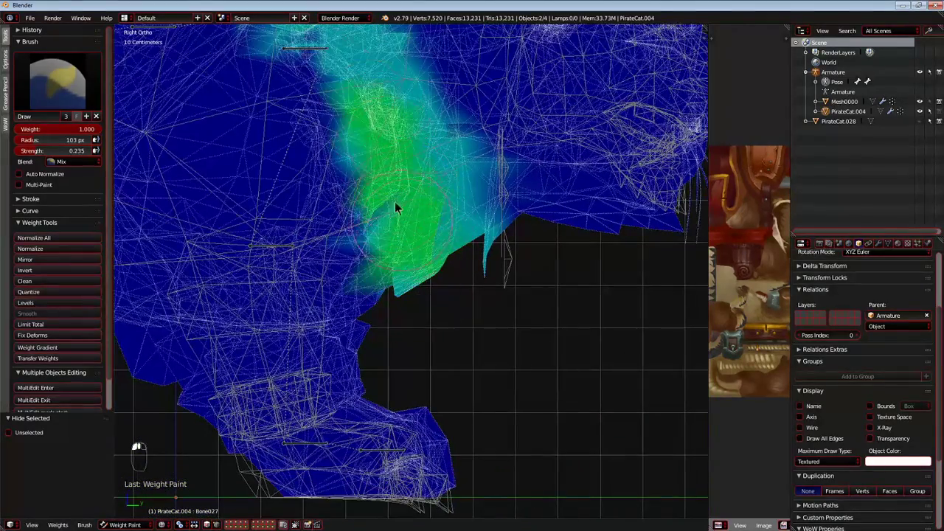
middle_click_drag(405, 175, 426, 260, "shift")
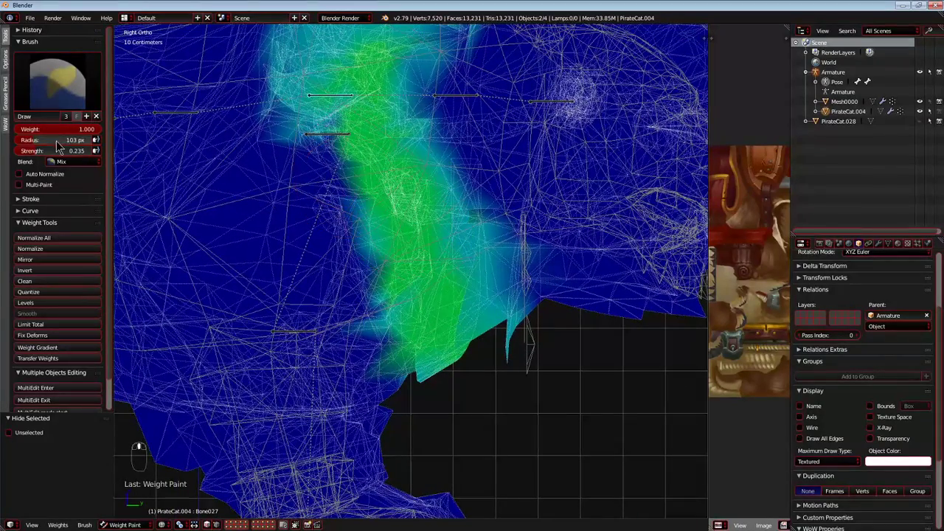
Lower the brush strength to 0.141 and build up Bone027's weight from the mane and rear neck down to the throat.
mouse_move(302, 143)
left_mouse_down()
mouse_move(358, 244)
mouse_move(501, 358)
mouse_move(460, 184)
mouse_move(522, 325)
left_mouse_up()
middle_click_drag(440, 140, 435, 280, "shift")
mouse_move(435, 280)
left_mouse_down()
mouse_move(498, 393)
mouse_move(436, 122)
left_mouse_up()
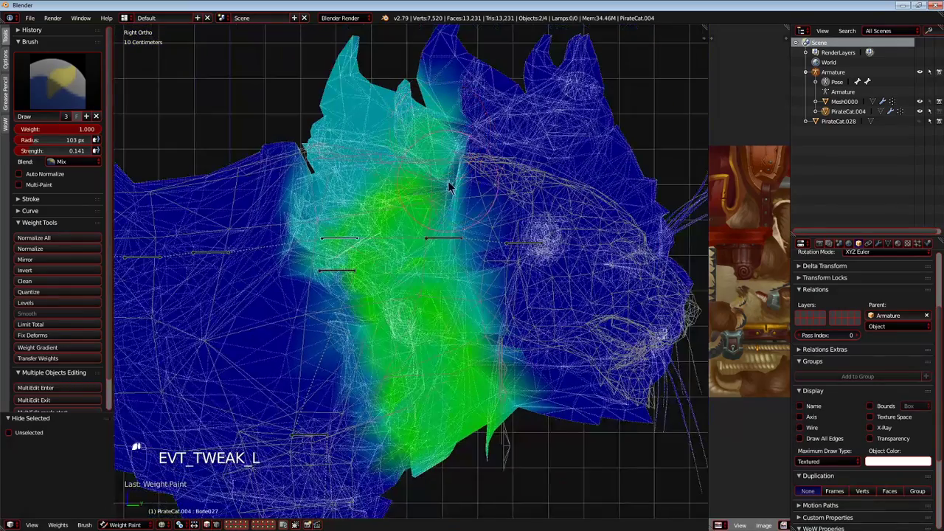
scroll(377, 223, "up", 4)
mouse_move(439, 227)
left_mouse_down()
mouse_move(307, 115)
mouse_move(307, 221)
mouse_move(251, 315)
mouse_move(248, 337)
left_mouse_up()
middle_click_drag(248, 338, 292, 190, "shift")
left_click_drag(292, 192, 281, 324)
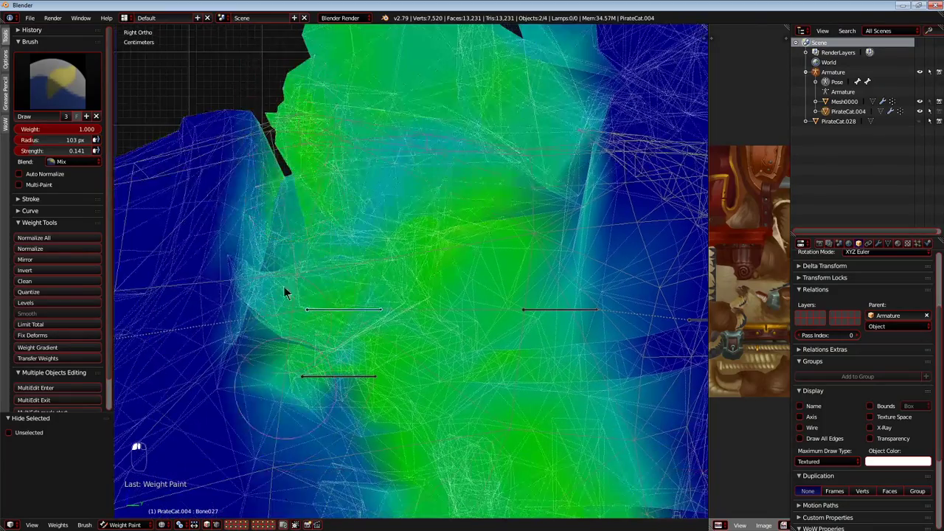
scroll(430, 265, "down", 4)
middle_click_drag(431, 266, 342, 234, "shift")
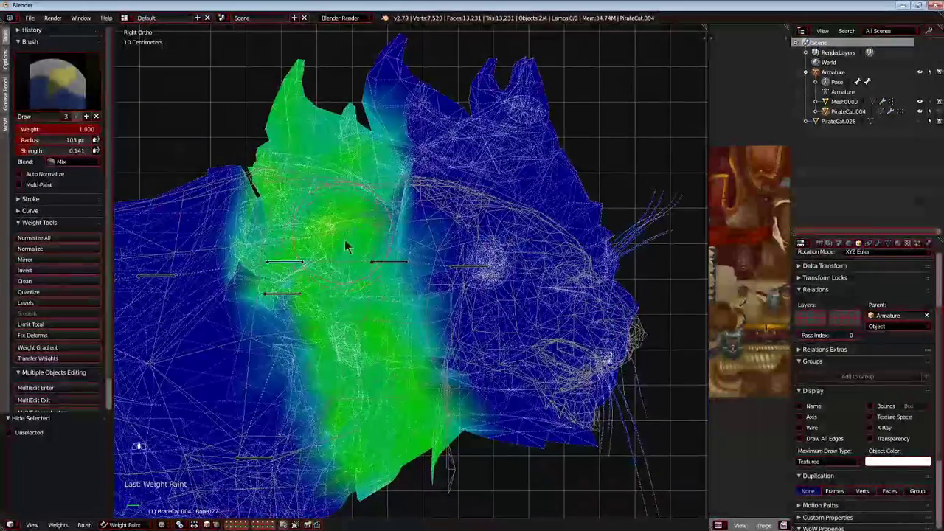
left_click_drag(269, 219, 328, 498)
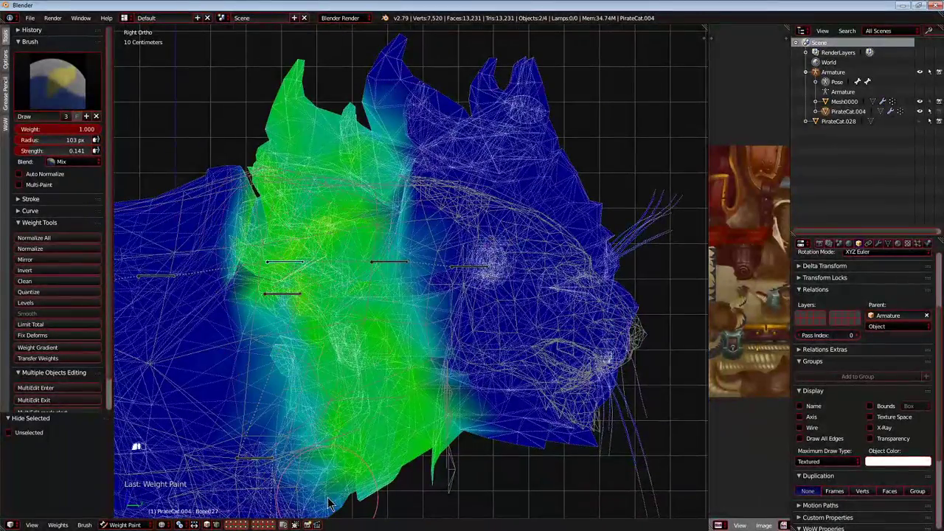
Test-move Bone033, set the brush strength to 0.221, and paint a vertical weight band through the middle mane and neck.
right_click(389, 261)
key("g")
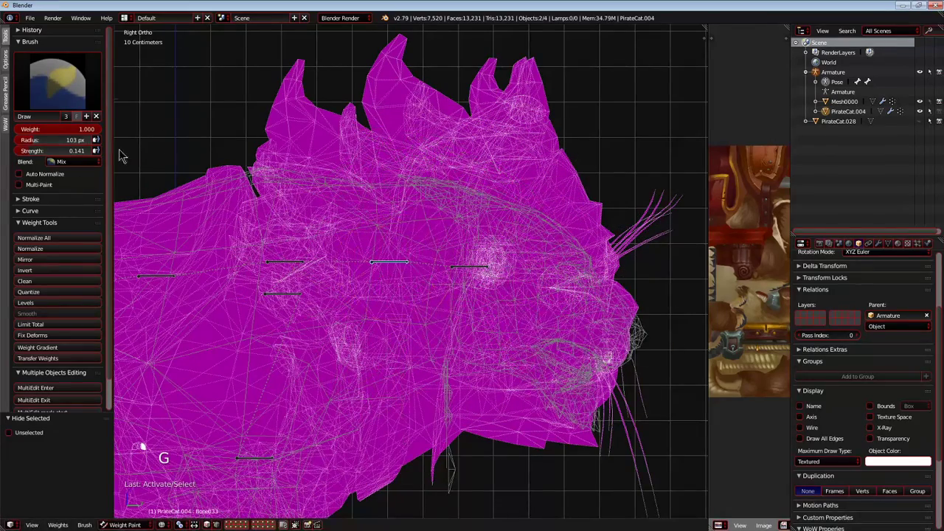
scroll(169, 237, "down", 1)
key("g")
right_click(458, 287)
mouse_move(440, 443)
left_mouse_down()
mouse_move(396, 272)
mouse_move(399, 167)
left_mouse_up()
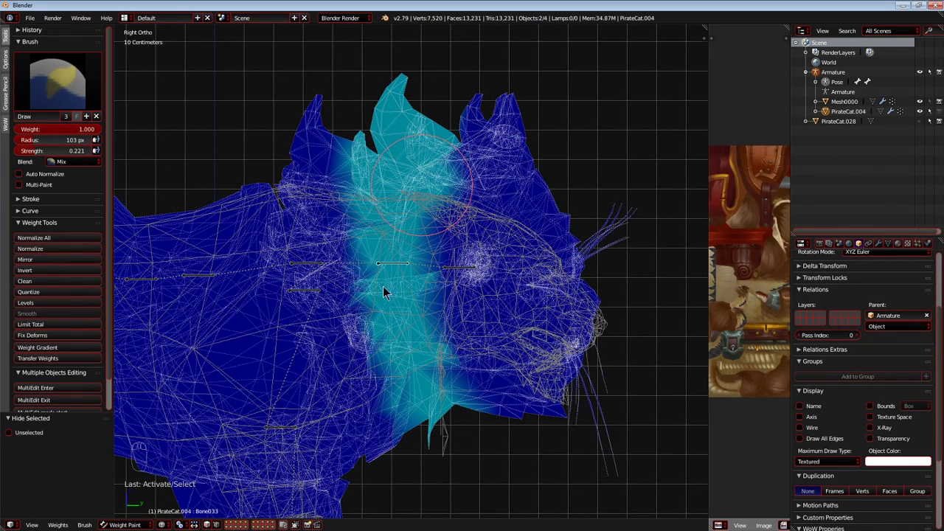
left_click_drag(372, 170, 404, 466)
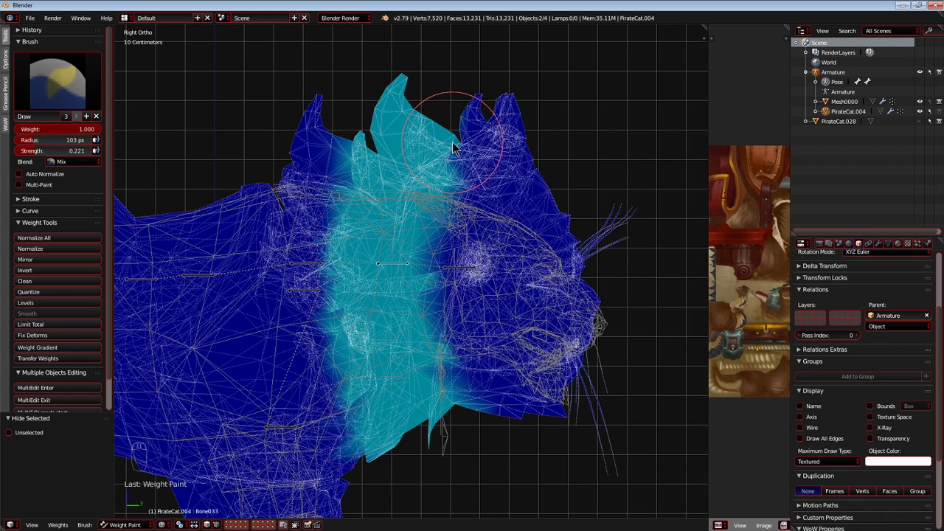
left_click_drag(467, 134, 431, 376)
left_click_drag(432, 433, 399, 71)
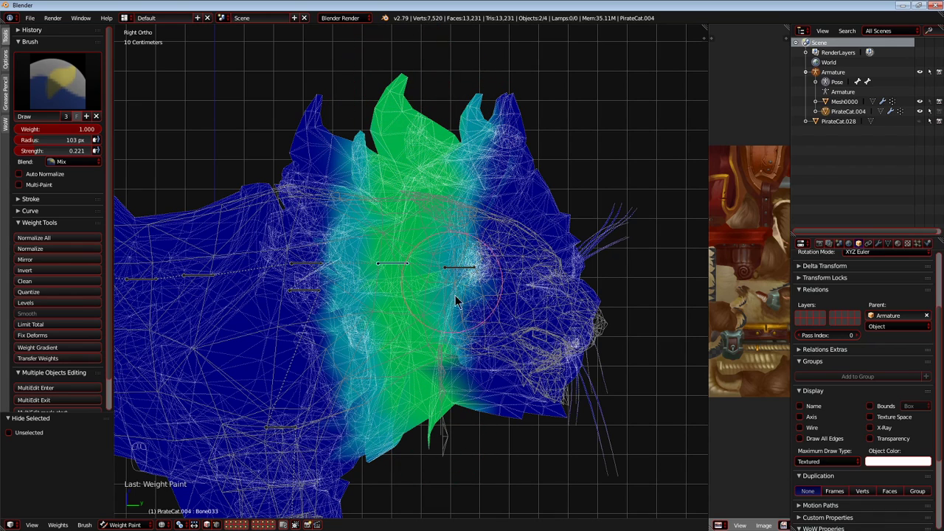
key("ctrl+z")
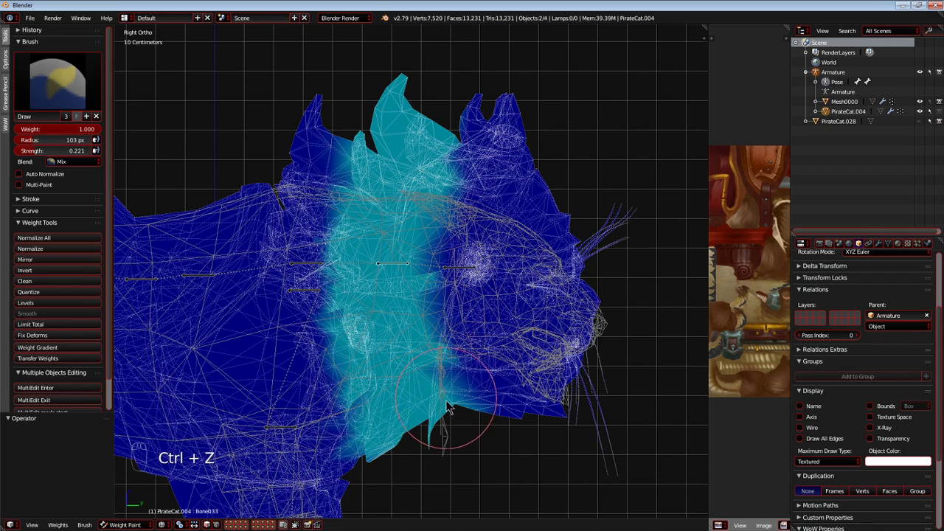
Strengthen Bone033's weight through the core of the neck band and extend it forward to the back of the head.
mouse_move(468, 98)
left_mouse_down()
mouse_move(443, 347)
mouse_move(417, 179)
mouse_move(418, 313)
left_mouse_up()
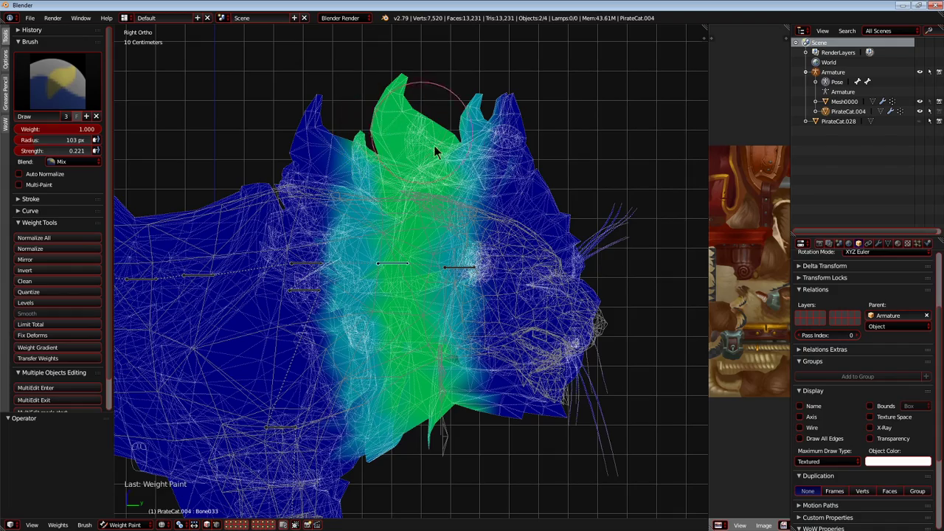
middle_click_drag(462, 281, 419, 263, "shift")
Test-move Bone039, then paint its weight over the whole head, from the front mane tufts to the muzzle and whiskers.
right_click(424, 254)
key("g")
right_click(483, 316)
mouse_move(568, 369)
left_mouse_down()
mouse_move(531, 351)
mouse_move(564, 351)
left_mouse_up()
mouse_move(598, 191)
left_mouse_down()
mouse_move(527, 168)
mouse_move(467, 257)
mouse_move(446, 217)
mouse_move(413, 384)
mouse_move(386, 137)
mouse_move(401, 427)
left_mouse_up()
mouse_move(402, 123)
left_mouse_down()
mouse_move(384, 404)
mouse_move(446, 262)
mouse_move(485, 418)
left_mouse_up()
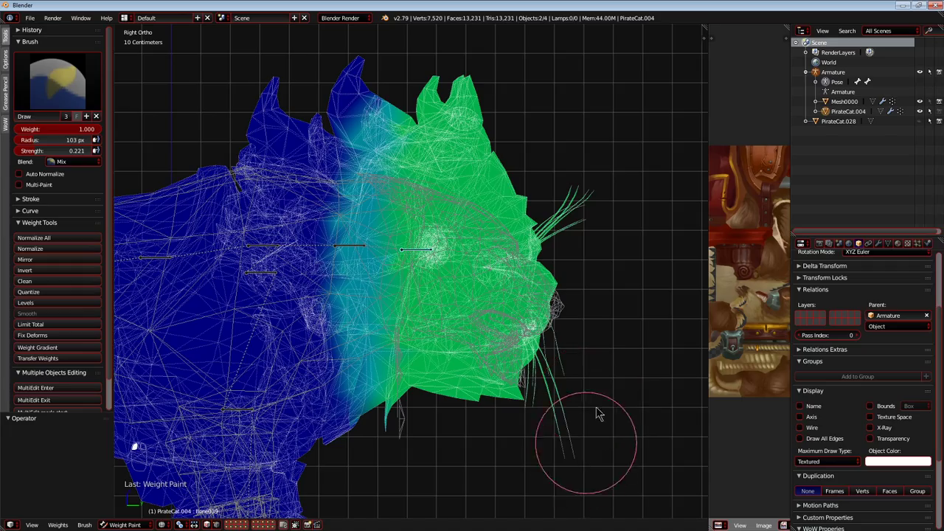
Test-rotate Bone039 in the head and Bone033 in the neck freely to check how the head bends.
scroll(526, 336, "down", 2)
middle_click_drag(377, 289, 401, 280, "shift")
scroll(342, 249, "up", 1)
key("r")
key("r")
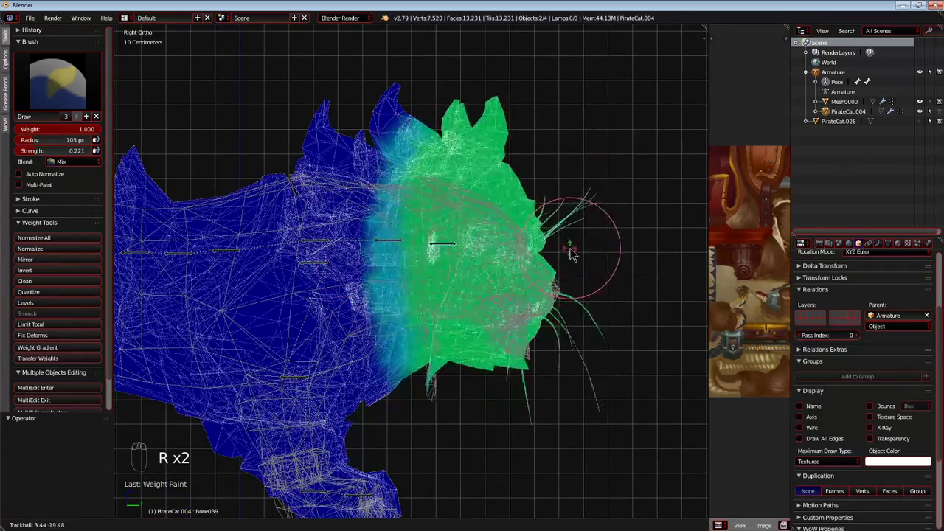
left_click(601, 250)
right_click(396, 242)
key("r")
key("r")
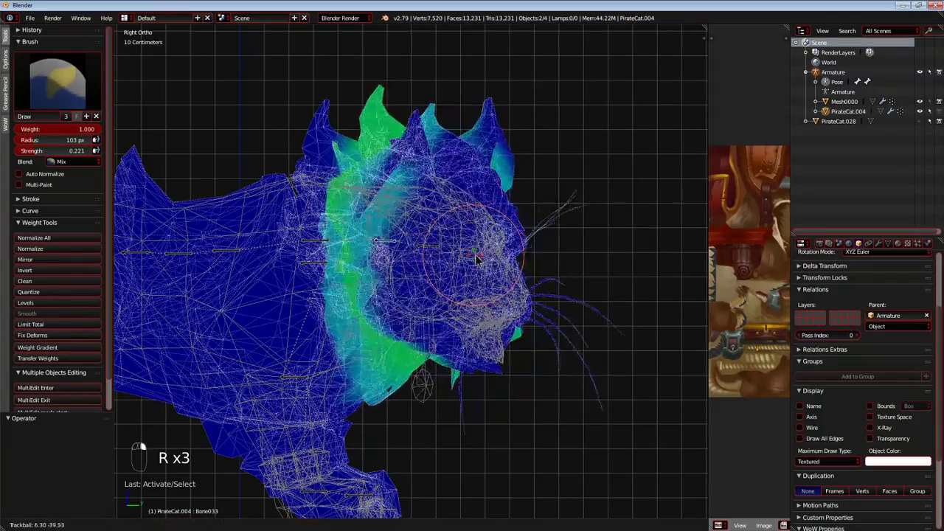
left_click(371, 252)
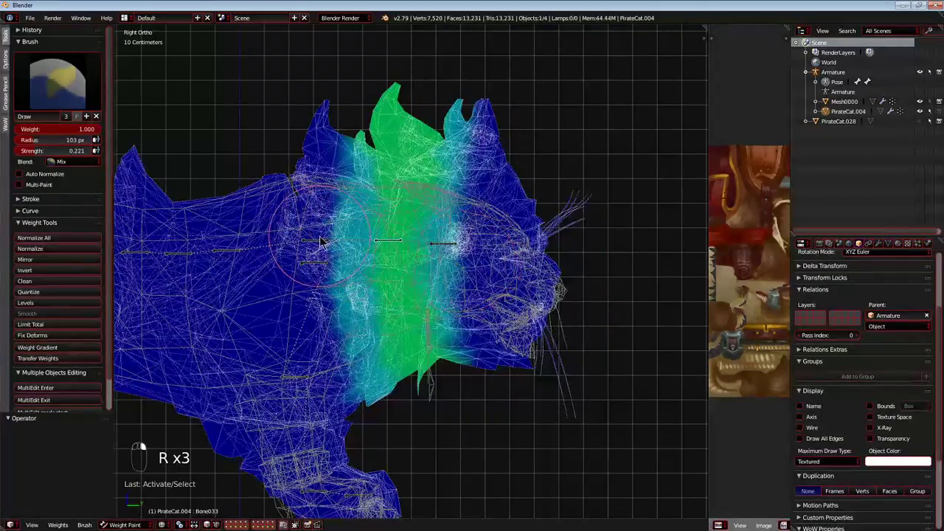
Test-move Bone025 at the neck base to see which bones follow it.
right_click(321, 242)
key("g")
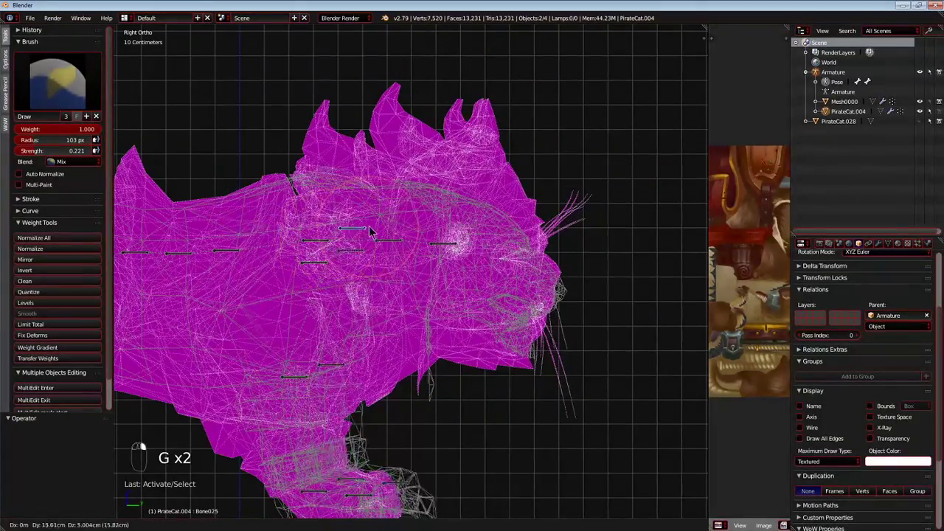
right_click(329, 239)
key("g")
right_click(325, 237)
Test-move and freely rotate Bone027, then test-rotate Bone033, to check the neck's deformation.
right_click(331, 238)
key("g")
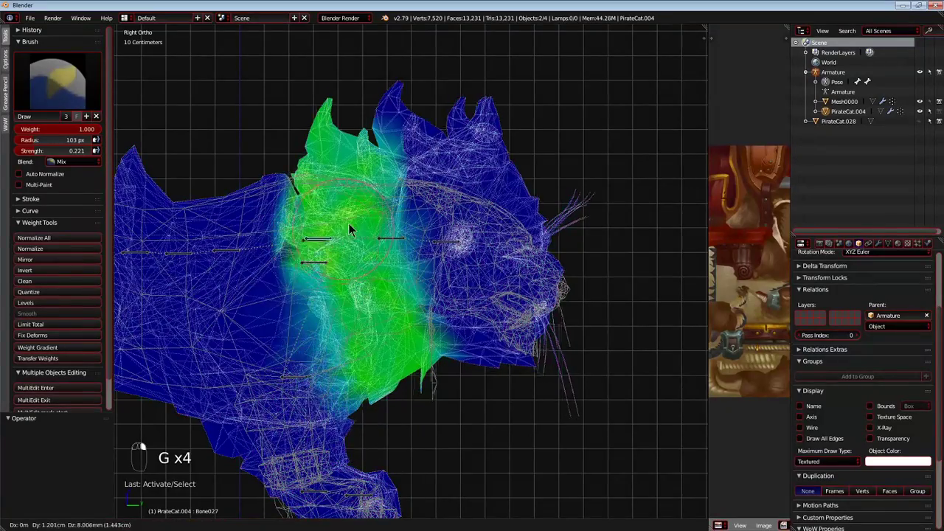
key("r")
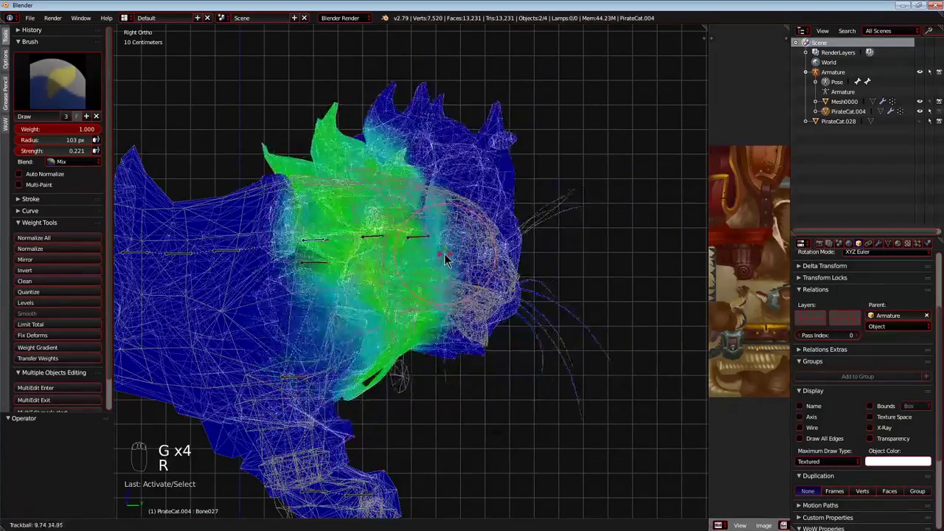
right_click(395, 256)
right_click(390, 246)
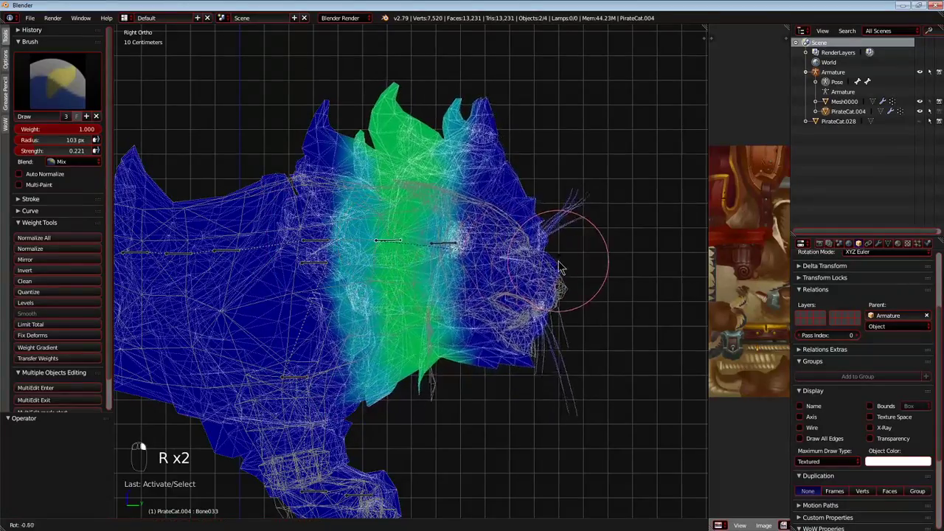
key("r")
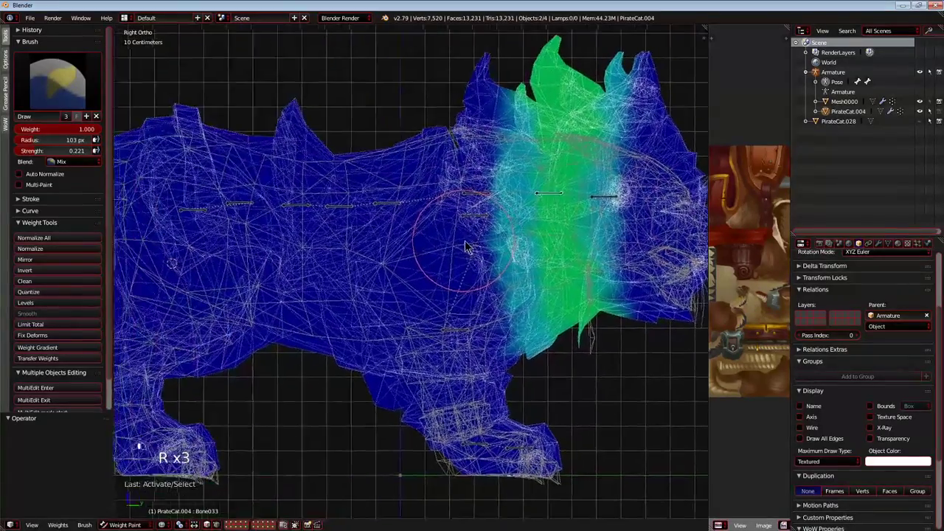
right_click(404, 254)
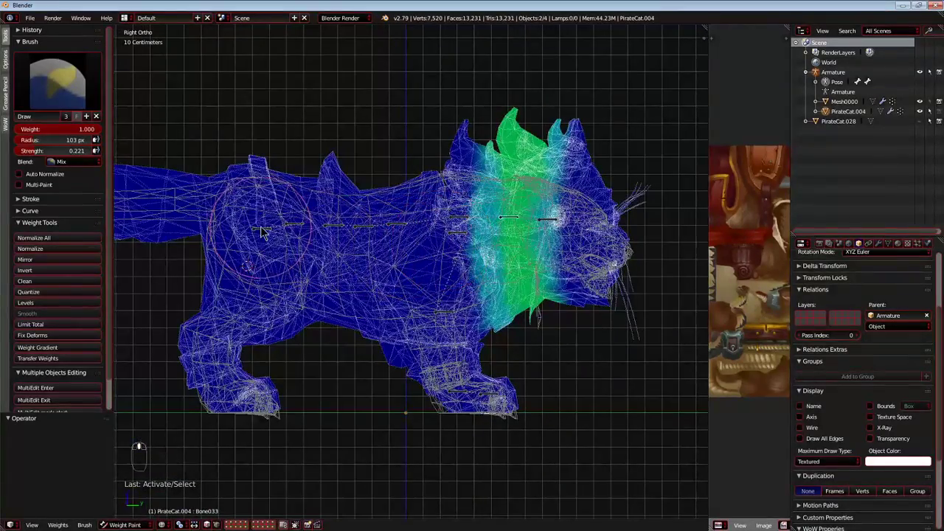
Test-move a bone near the hips, then reveal all hidden bones of the armature.
key("g")
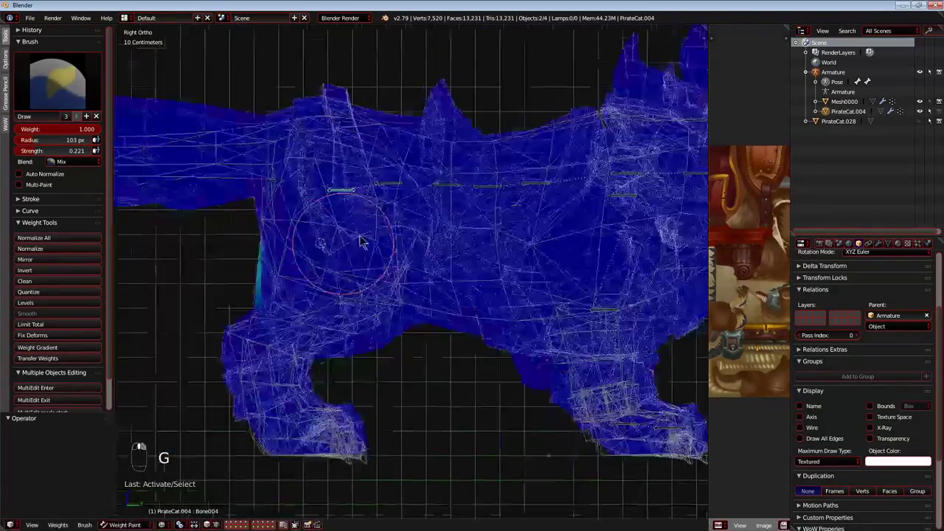
key("g")
right_click(313, 234)
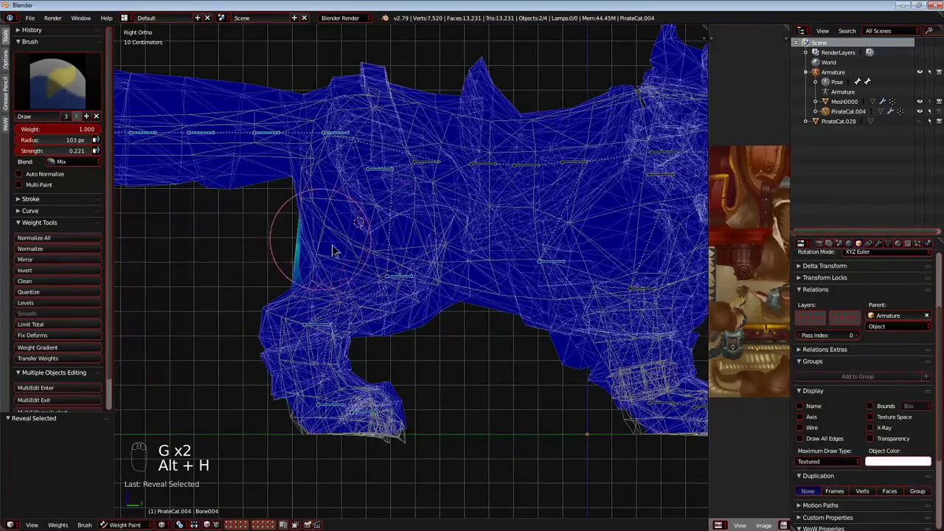
scroll(327, 249, "down", 5)
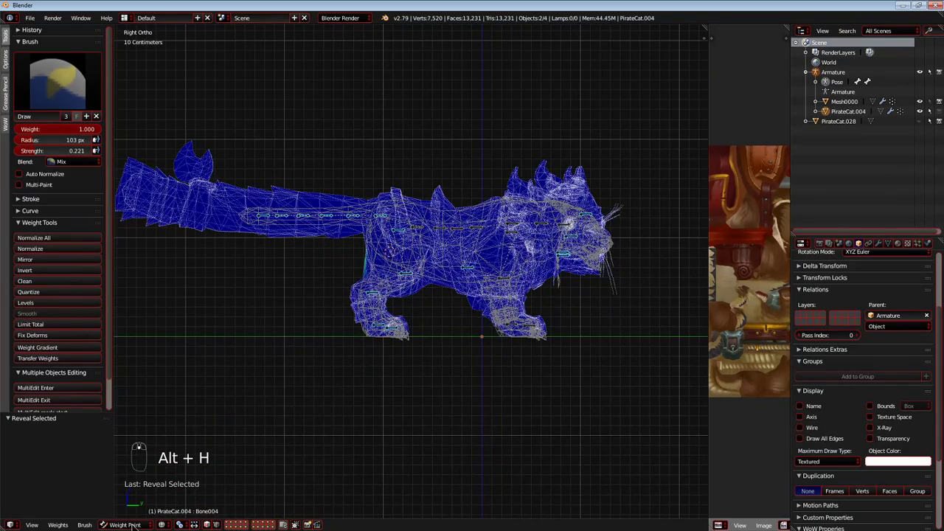
middle_click_drag(279, 164, 250, 213)
middle_click_drag(395, 271, 273, 376)
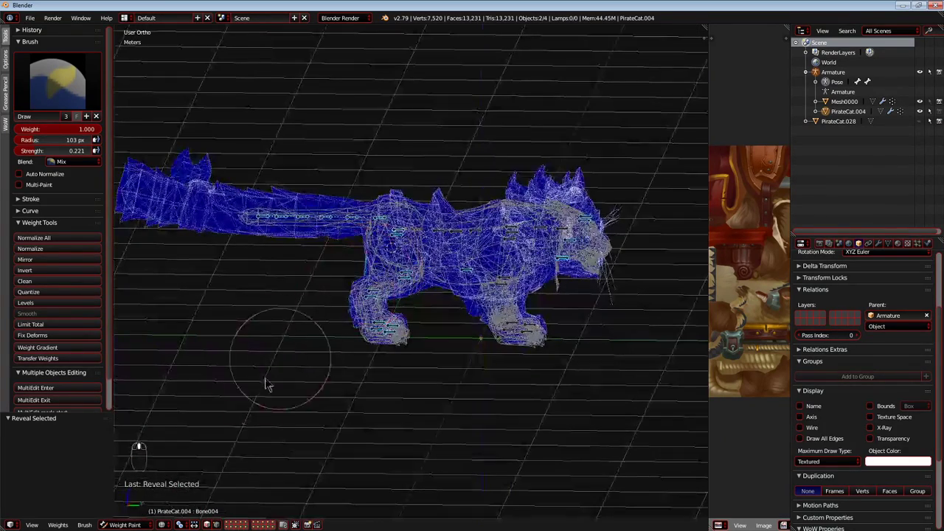
left_click(816, 73)
scroll(355, 261, "up", 2)
middle_click_drag(343, 369, 237, 419)
middle_click_drag(526, 267, 627, 269)
key("c")
right_click(614, 261)
key("c")
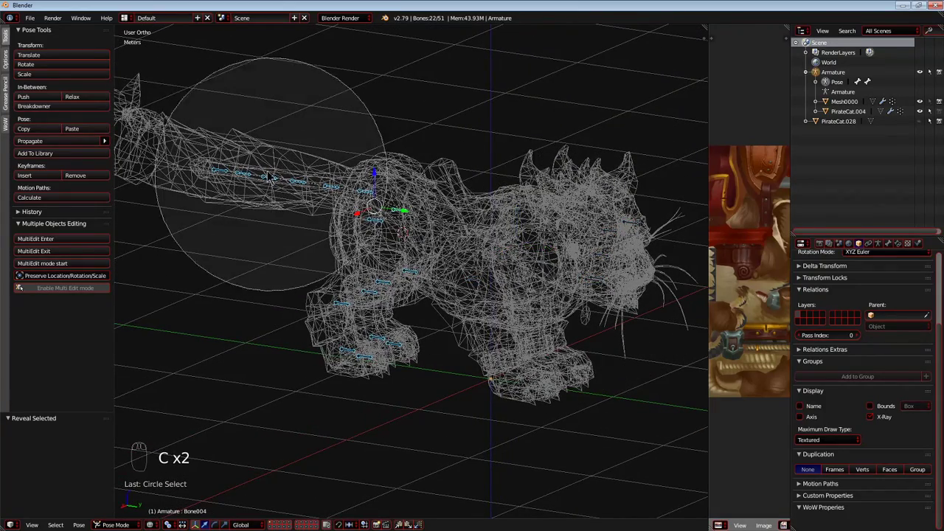
right_click(372, 309)
mouse_move(372, 310)
middle_mouse_down()
mouse_move(304, 305)
mouse_move(292, 283)
middle_mouse_up()
key("c")
middle_click(285, 322)
right_click(295, 329)
middle_click_drag(459, 310, 514, 324)
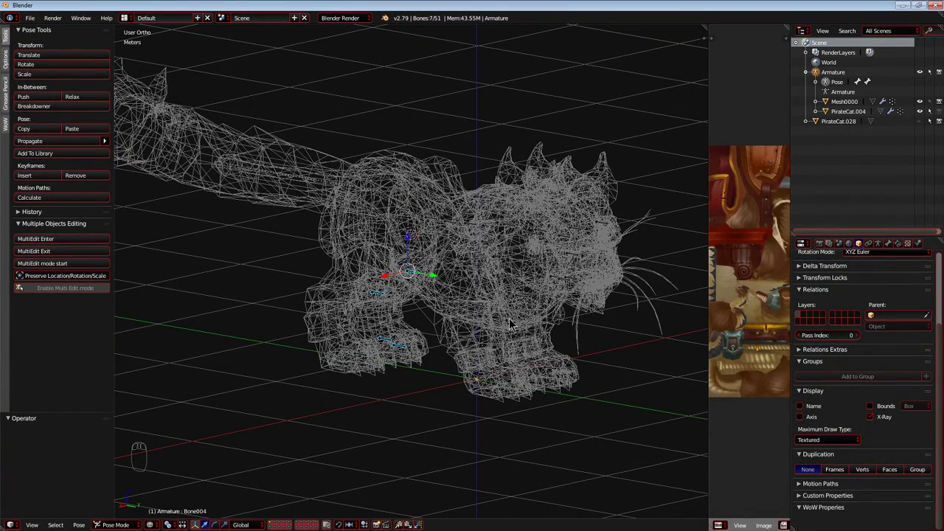
key("ctrl+z")
middle_click_drag(509, 325, 363, 369)
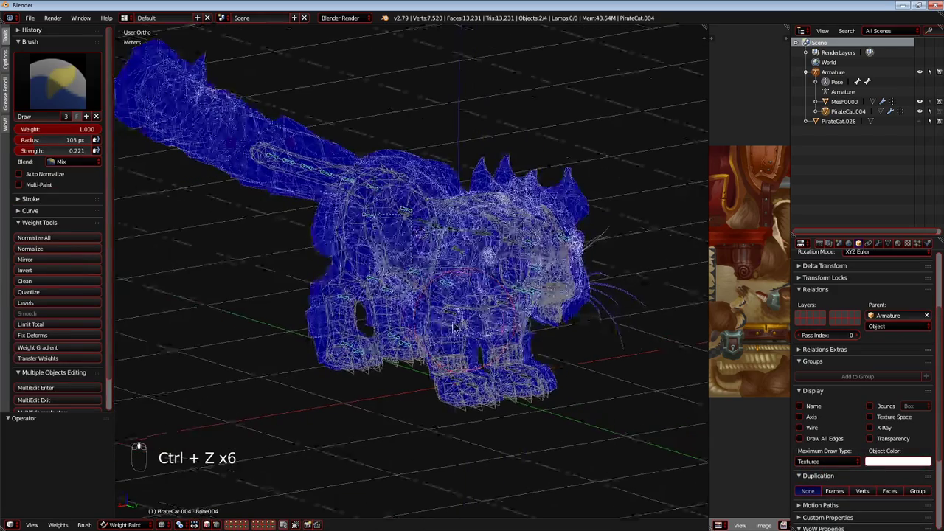
Circle-select the armature's bones to isolate a hind leg, hide the unneeded ones, and return the mesh to weight painting.
left_click(818, 72)
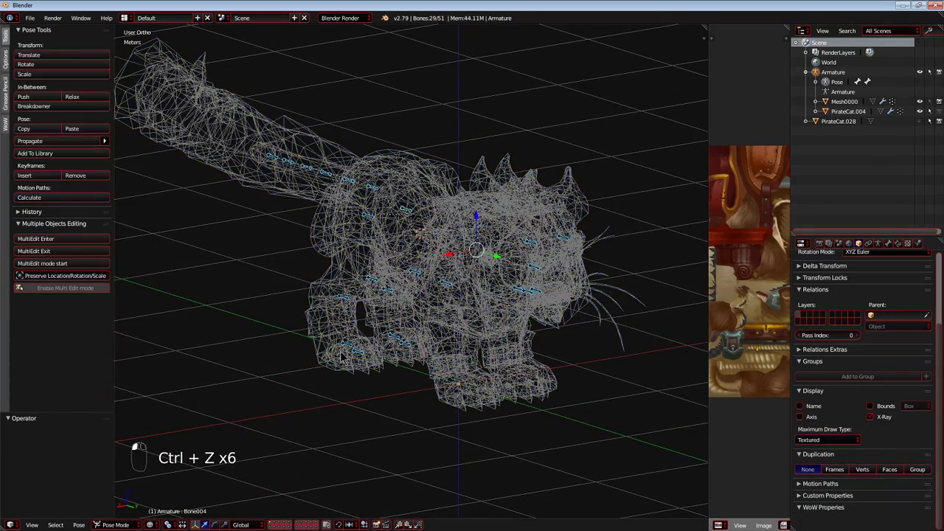
key("c")
scroll(430, 317, "up", 8)
right_click(431, 317)
middle_click_drag(431, 317, 469, 312)
key("c")
key("h")
key("ctrl+Tab")
key("ctrl+Tab")
Switch to perspective view and test-move the hind-leg bones, including Bone008, to examine the leg's weights.
right_click(467, 314)
scroll(431, 306, "up", 7)
right_click(432, 303)
key("g")
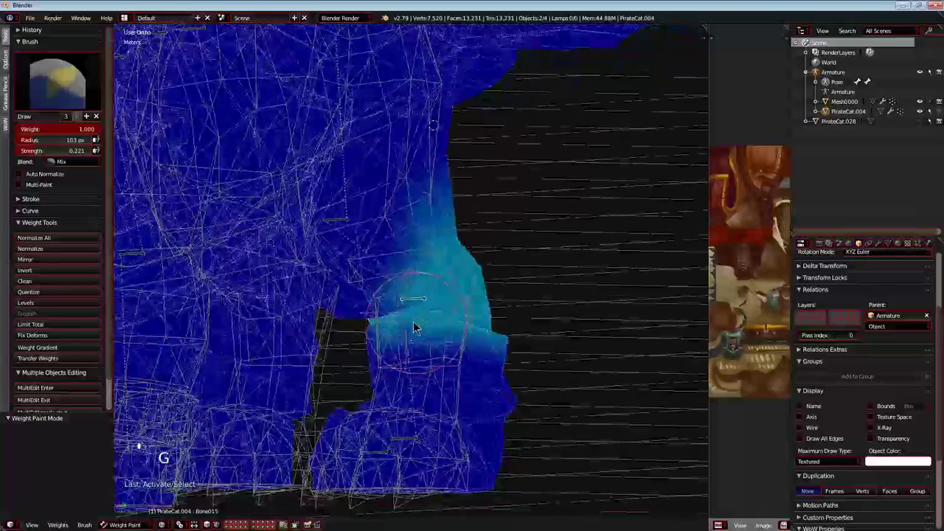
left_click(413, 317)
key("KP_5")
scroll(413, 302, "down", 2)
right_click(360, 233)
key("g")
right_click(440, 267)
middle_click_drag(436, 270, 369, 277)
scroll(367, 261, "down", 2)
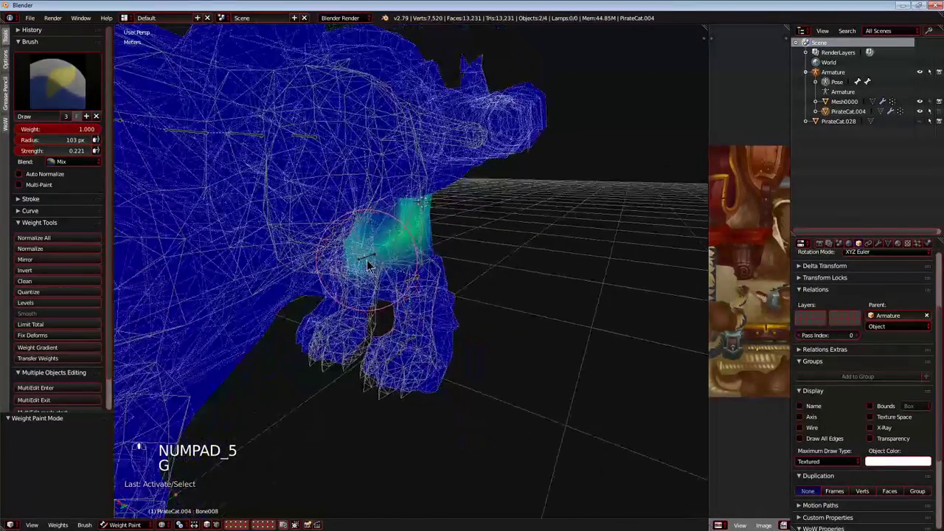
Test-move the bones lying close together in the hind leg and hide one of them.
right_click(367, 256)
key("g")
right_click(365, 259)
key("g")
right_click(376, 252)
key("g")
left_click(382, 263)
key("h")
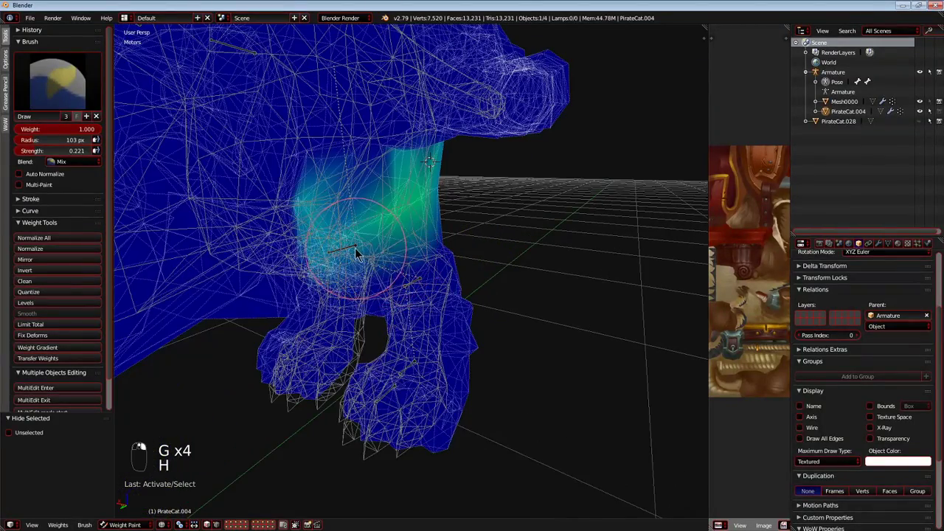
Select Bone009 in the hind leg and test-move it, examining its weights up close around the thigh.
right_click(355, 248)
middle_click_drag(357, 250, 397, 249)
key("g")
right_click(519, 186)
middle_click_drag(385, 311, 413, 276)
scroll(414, 276, "up", 3)
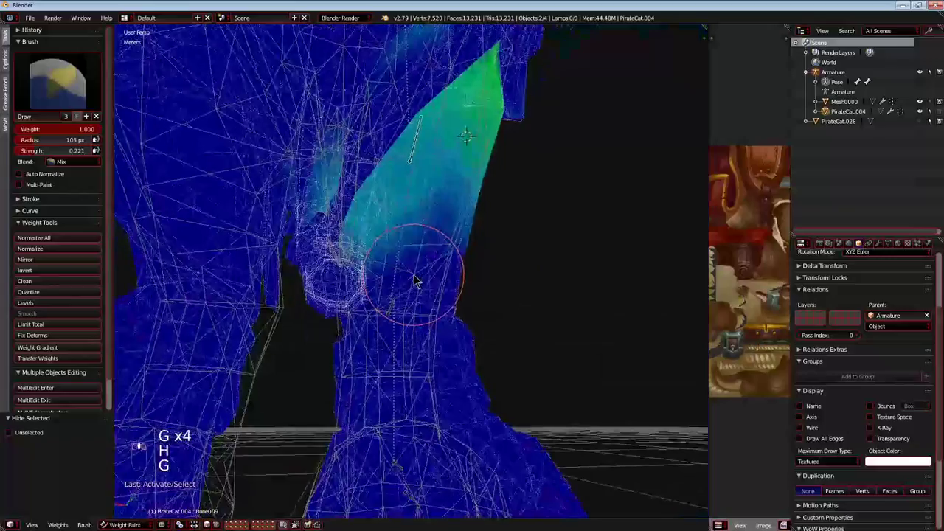
key("g")
middle_click_drag(384, 310, 396, 270)
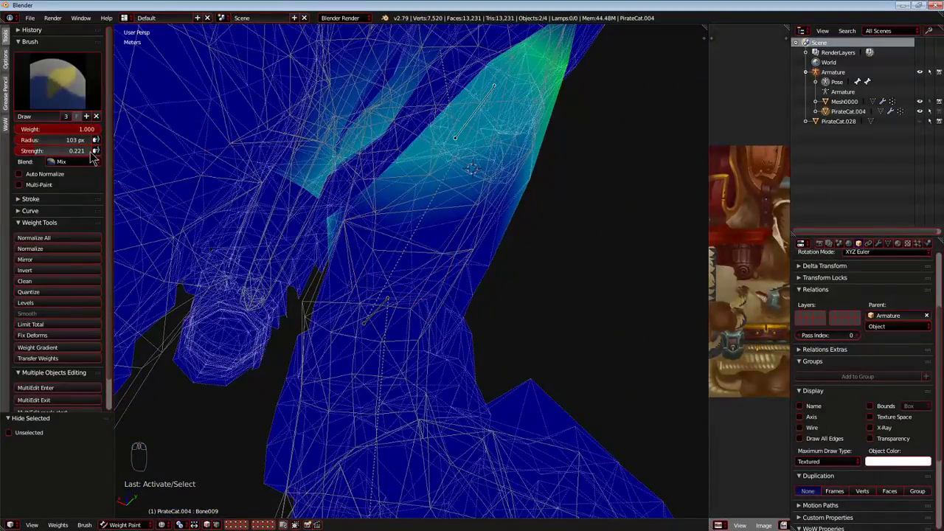
Paint Bone009's weights over the hind leg's upper thigh with brush weight 1.000 and strength 0.221.
middle_click_drag(486, 266, 409, 229)
scroll(408, 229, "up", 4)
middle_click_drag(322, 146, 342, 161)
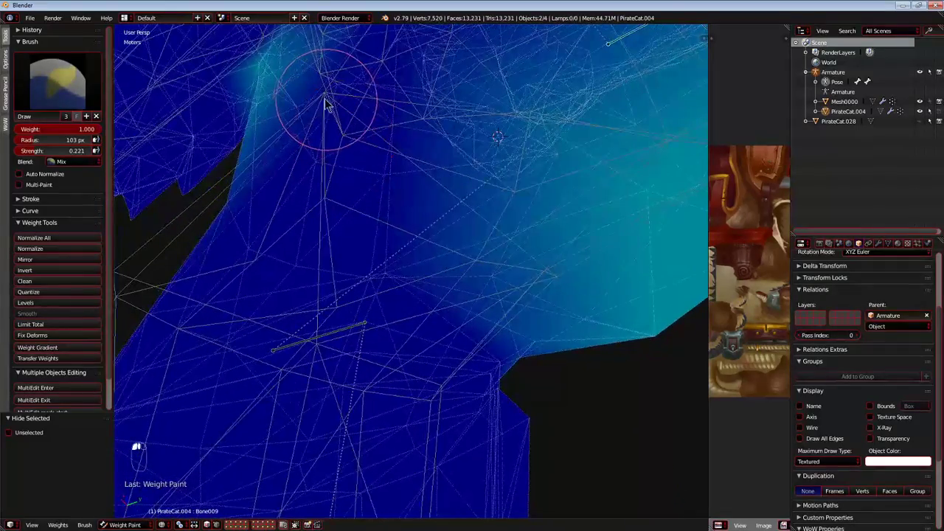
middle_click_drag(329, 117, 359, 176)
scroll(345, 148, "up", 3)
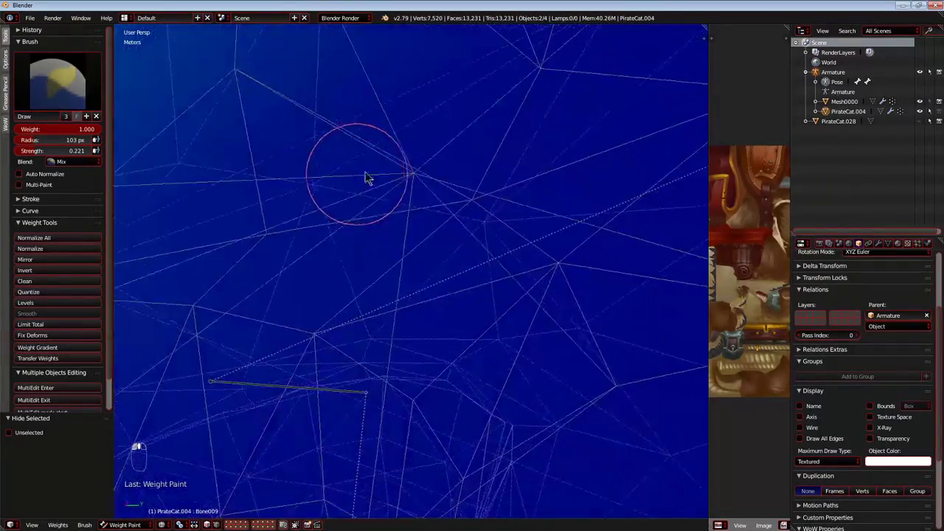
mouse_move(447, 192)
middle_mouse_down()
mouse_move(465, 200)
mouse_move(450, 332)
mouse_move(436, 245)
mouse_move(406, 262)
middle_mouse_up()
left_click(297, 524)
middle_click_drag(450, 236, 478, 246)
middle_click_drag(429, 204, 451, 227)
mouse_move(322, 270)
middle_mouse_down()
mouse_move(295, 158)
mouse_move(400, 238)
mouse_move(535, 257)
mouse_move(640, 168)
middle_mouse_up()
left_click(646, 218)
scroll(647, 218, "down", 5)
middle_click_drag(647, 218, 421, 261)
scroll(551, 243, "down", 5)
Select Bone001 at the hips and test-move it to examine how the rear body deforms.
right_click(324, 149)
key("g")
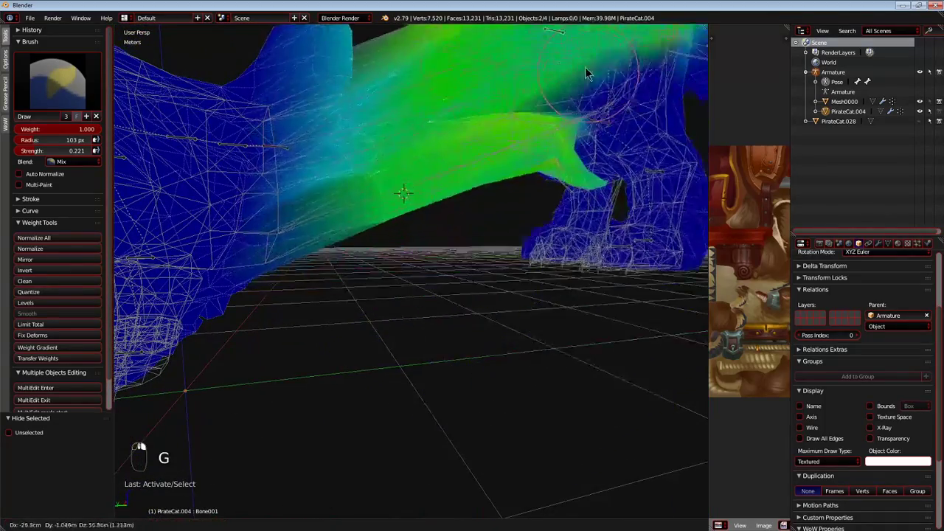
right_click(408, 354)
scroll(413, 353, "down", 6)
key("g")
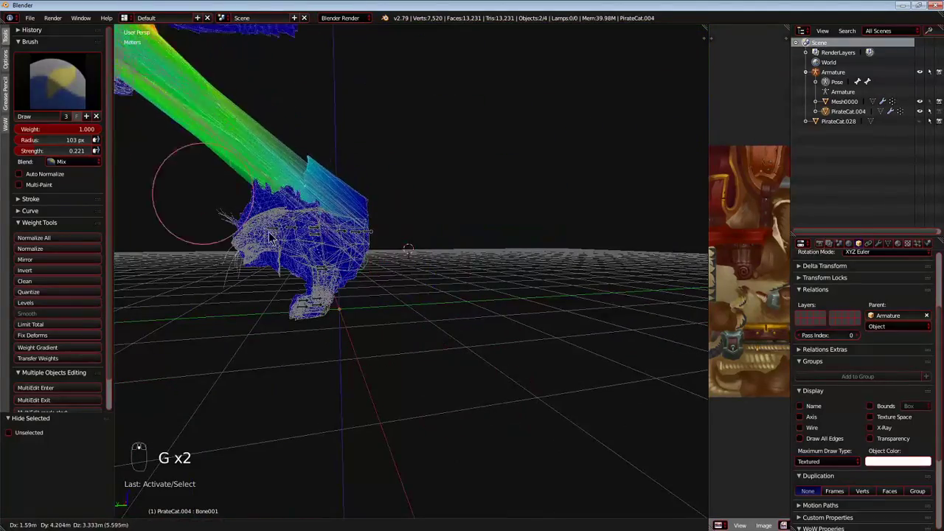
right_click(353, 237)
Hide the remaining hind-leg bones, including Bone009, along with Bone001 at the hips.
scroll(379, 258, "up", 5)
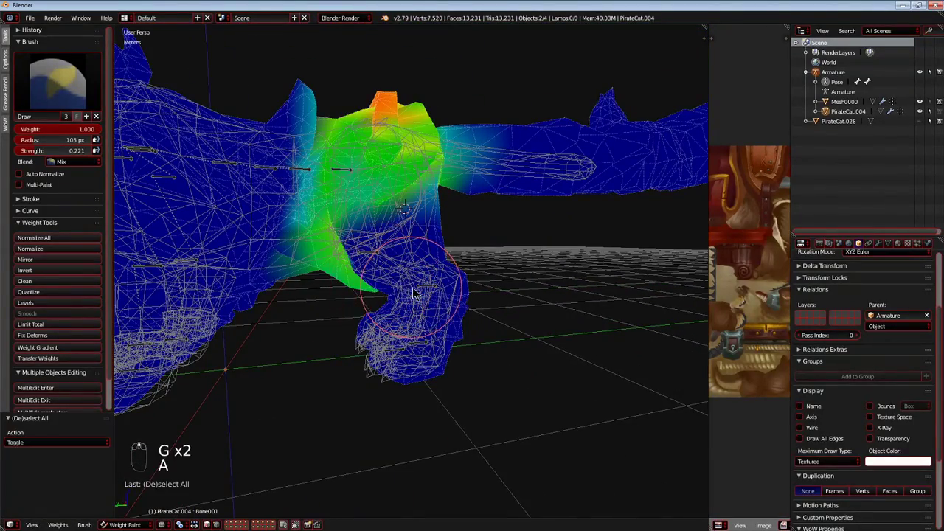
right_click(423, 286)
key("h")
right_click(380, 258)
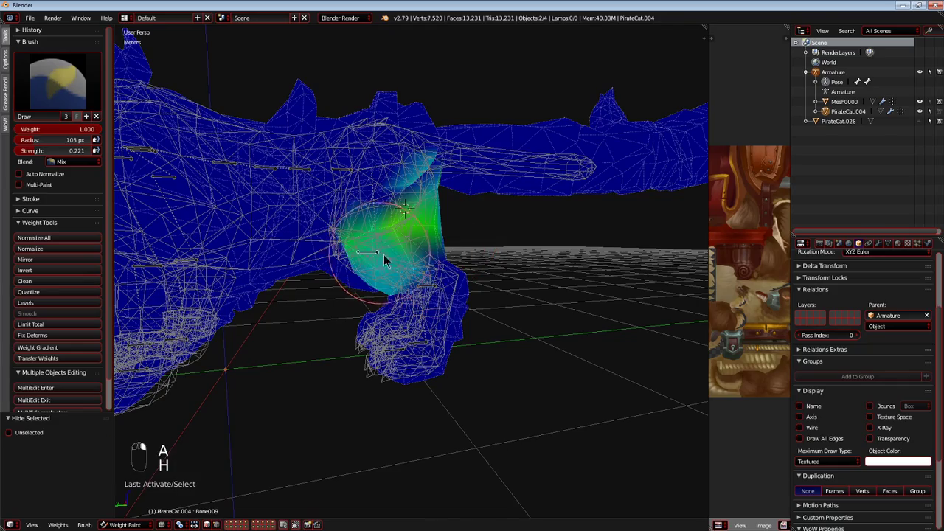
right_click(427, 289)
key("h")
right_click(348, 179)
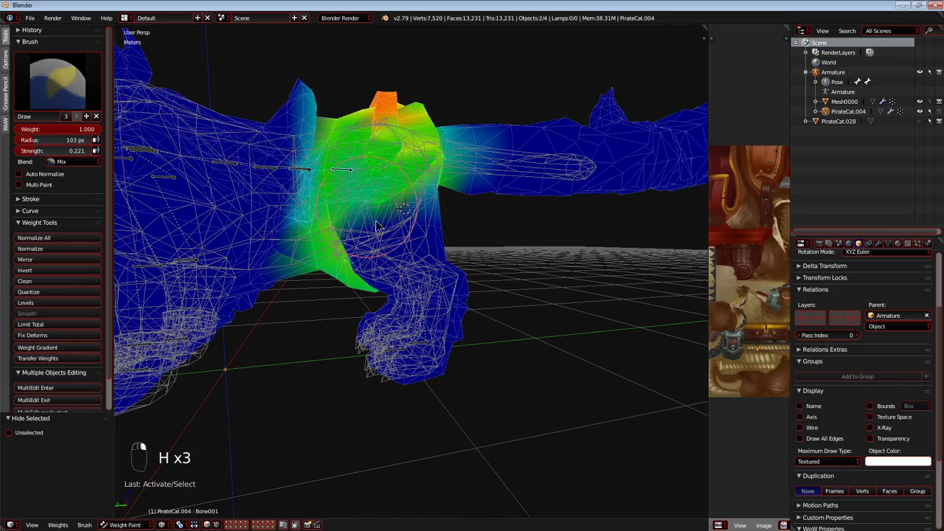
Test-move Bone002 in the lower spine to check the belly's weights, and hide that bone.
right_click(309, 171)
middle_click_drag(230, 240, 396, 205)
key("g")
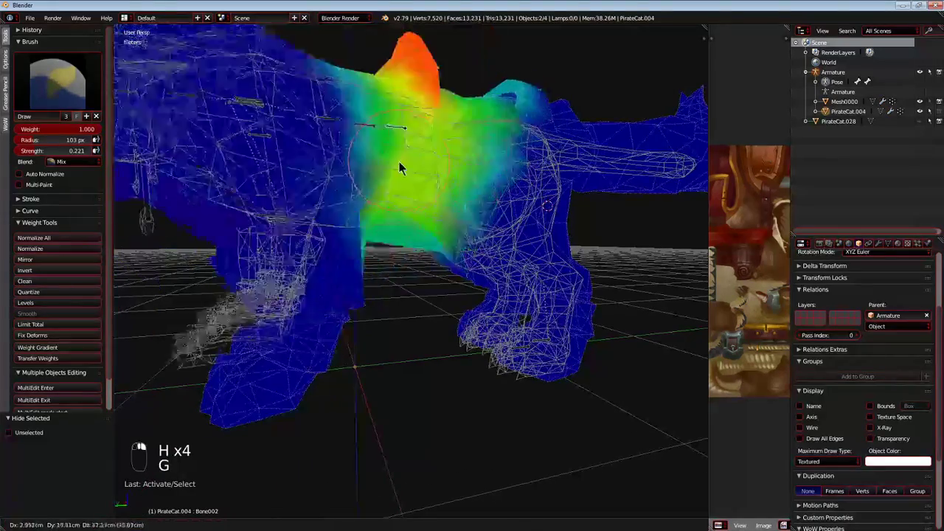
right_click(433, 176)
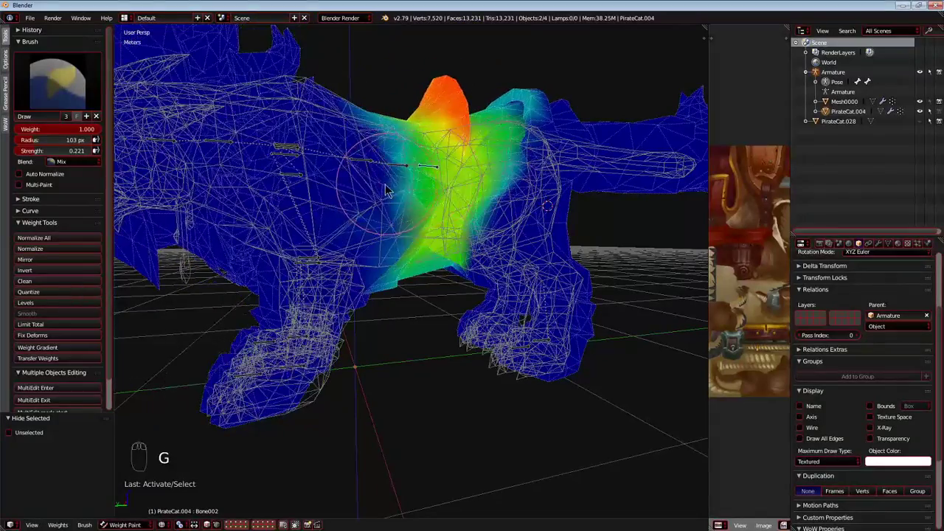
middle_click_drag(384, 182, 373, 189)
key("h")
Test-move the spine and neck bones further forward, and hide head bone Bone039 and the neck bone behind it.
right_click(391, 165)
key("g")
right_click(310, 148)
middle_click_drag(317, 162, 295, 188)
right_click(293, 186)
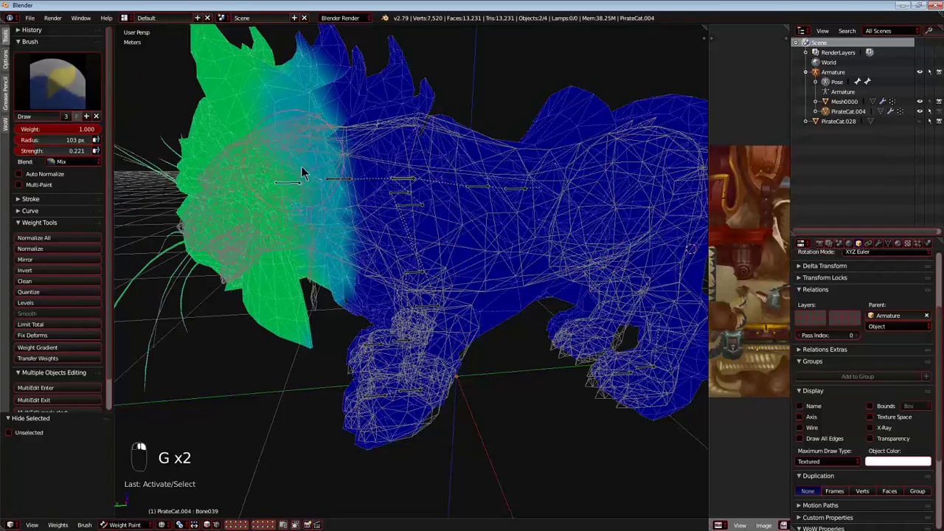
right_click(342, 184)
key("g")
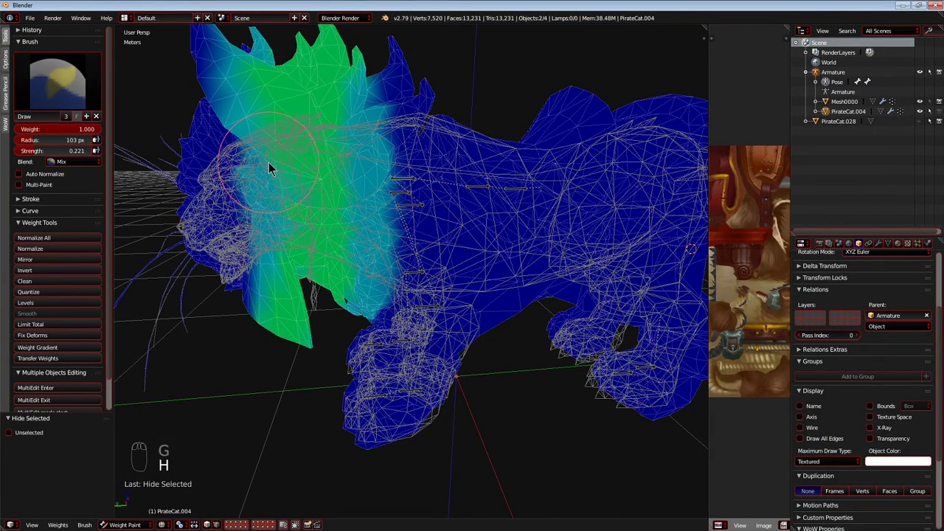
Select the closely stacked bones at the neck's base and test-move one to examine its weights.
mouse_move(398, 180)
middle_mouse_down()
mouse_move(376, 212)
mouse_move(382, 175)
middle_mouse_up()
right_click(381, 210)
right_click(381, 210)
scroll(373, 206, "up", 2)
right_click(345, 182)
right_click(385, 178)
scroll(383, 175, "down", 3)
scroll(379, 170, "up", 1)
key("g")
right_click(334, 202)
Try painting Bone027's influence onto the chin fur beneath the head with brush weight 1.000.
mouse_move(335, 199)
middle_mouse_down()
mouse_move(399, 182)
mouse_move(432, 188)
mouse_move(340, 192)
mouse_move(297, 216)
mouse_move(390, 208)
middle_mouse_up()
scroll(298, 216, "up", 4)
scroll(303, 225, "down", 4)
mouse_move(303, 224)
middle_mouse_down()
mouse_move(492, 201)
mouse_move(299, 210)
middle_mouse_up()
scroll(299, 211, "up", 5)
mouse_move(377, 273)
middle_mouse_down()
mouse_move(350, 247)
mouse_move(329, 262)
mouse_move(421, 322)
mouse_move(386, 246)
mouse_move(358, 263)
mouse_move(458, 251)
middle_mouse_up()
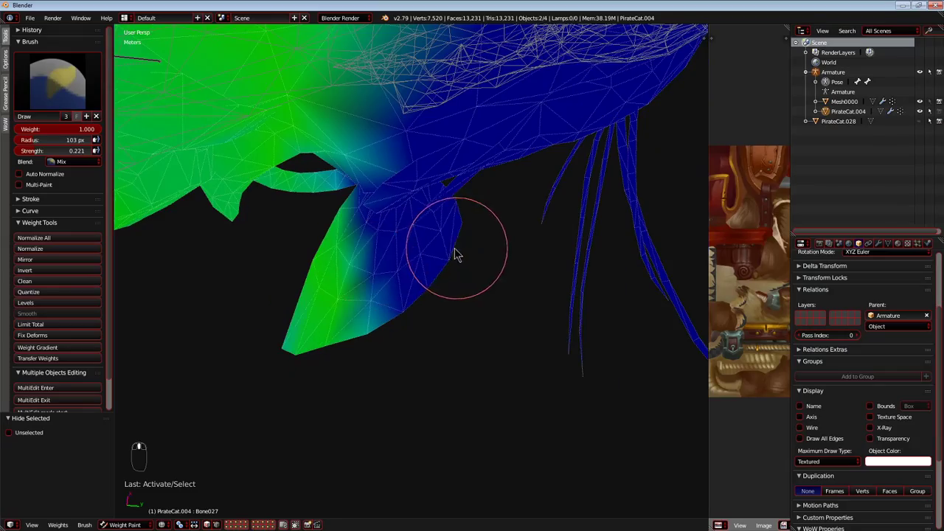
left_click_drag(457, 254, 404, 240)
mouse_move(388, 230)
middle_mouse_down()
mouse_move(442, 342)
mouse_move(424, 362)
mouse_move(400, 328)
mouse_move(306, 301)
mouse_move(371, 374)
middle_mouse_up()
scroll(378, 259, "down", 6)
scroll(313, 306, "up", 6)
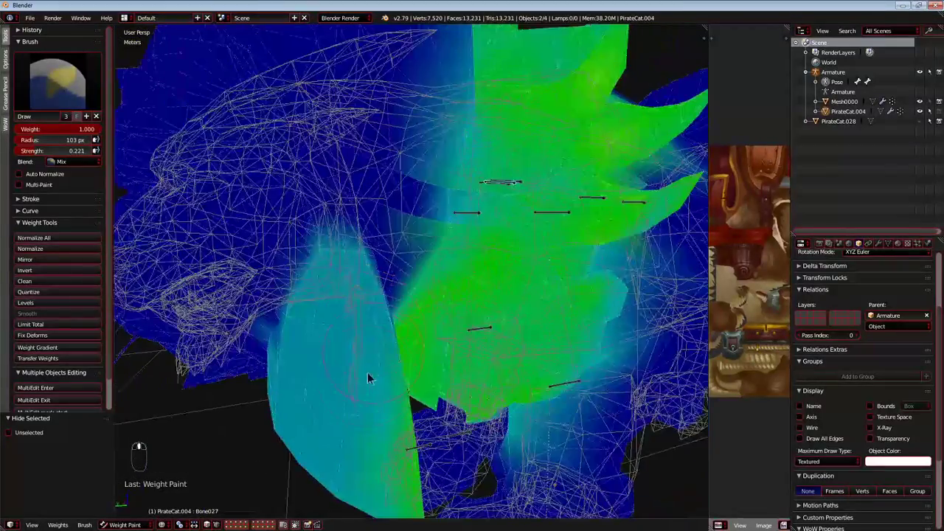
mouse_move(335, 414)
middle_mouse_down()
mouse_move(395, 359)
mouse_move(312, 400)
mouse_move(421, 309)
mouse_move(383, 305)
mouse_move(378, 287)
middle_mouse_up()
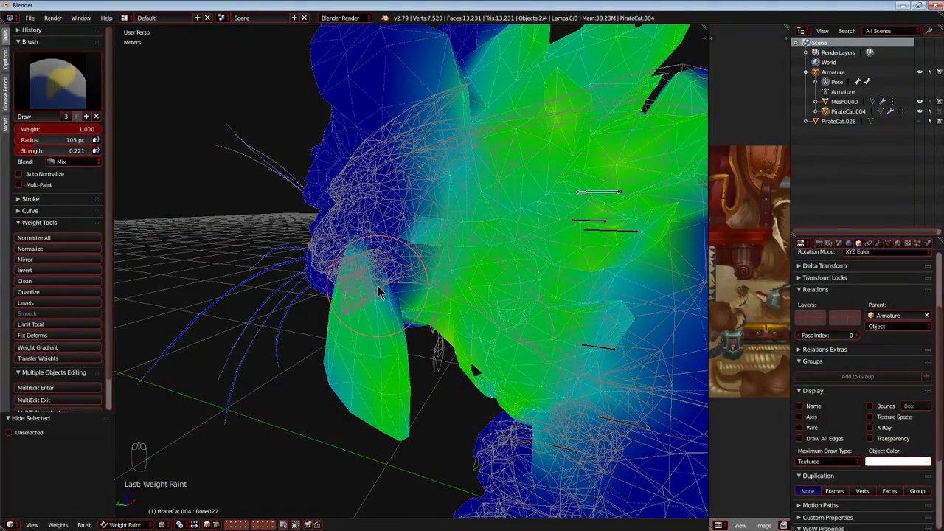
mouse_move(343, 311)
middle_mouse_down()
mouse_move(322, 258)
mouse_move(309, 273)
middle_mouse_up()
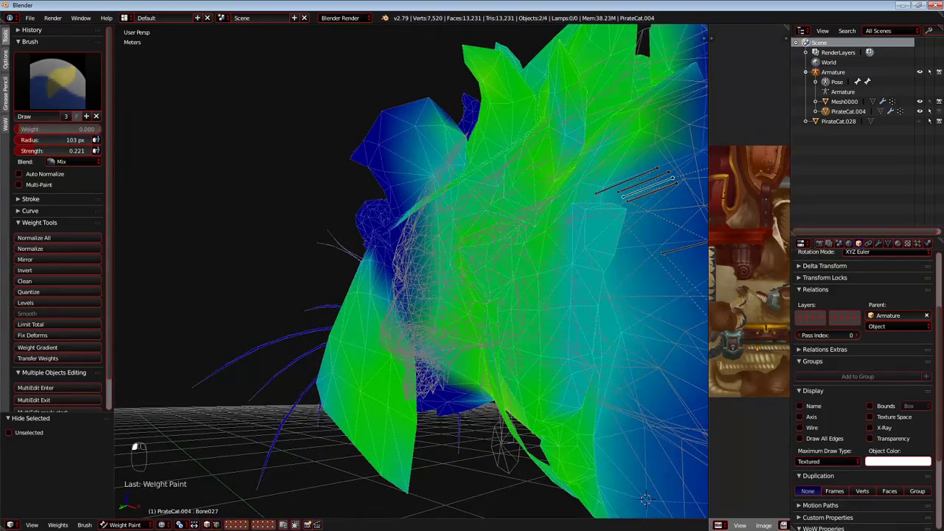
Remove Bone027's influence from the chin fur using weight 0.000, and reset the brush to weight 1.000 and strength 0.228.
left_click(295, 522)
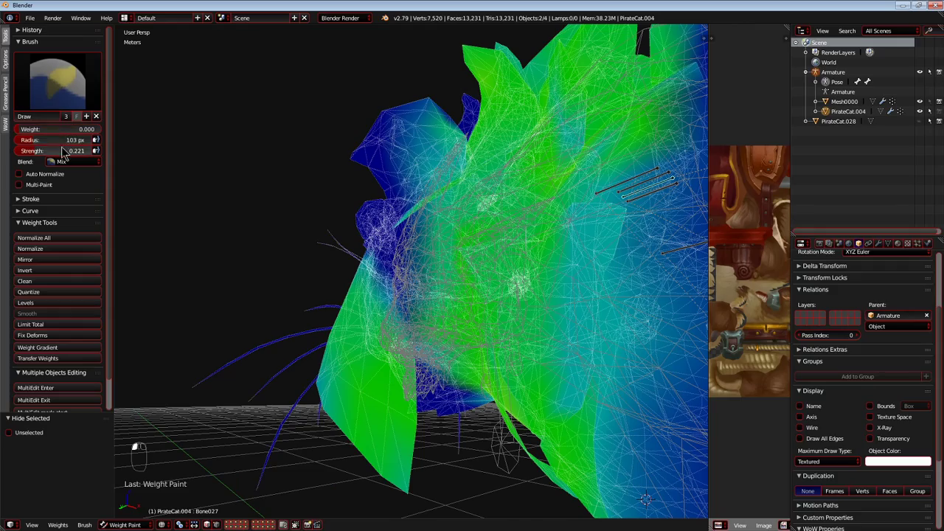
mouse_move(144, 181)
middle_mouse_down()
mouse_move(337, 247)
mouse_move(384, 331)
mouse_move(491, 347)
mouse_move(442, 335)
middle_mouse_up()
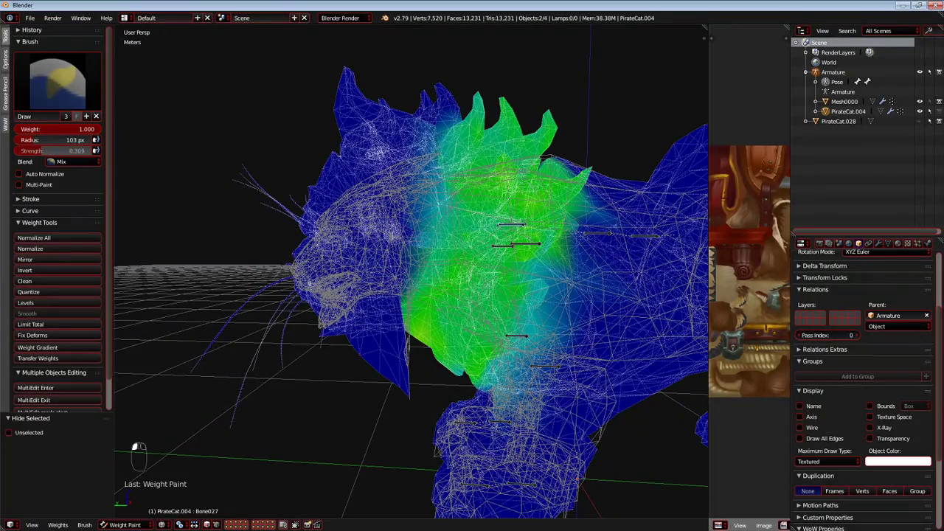
mouse_move(464, 257)
middle_mouse_down()
mouse_move(362, 273)
mouse_move(322, 323)
mouse_move(344, 310)
mouse_move(289, 246)
middle_mouse_up()
key("a")
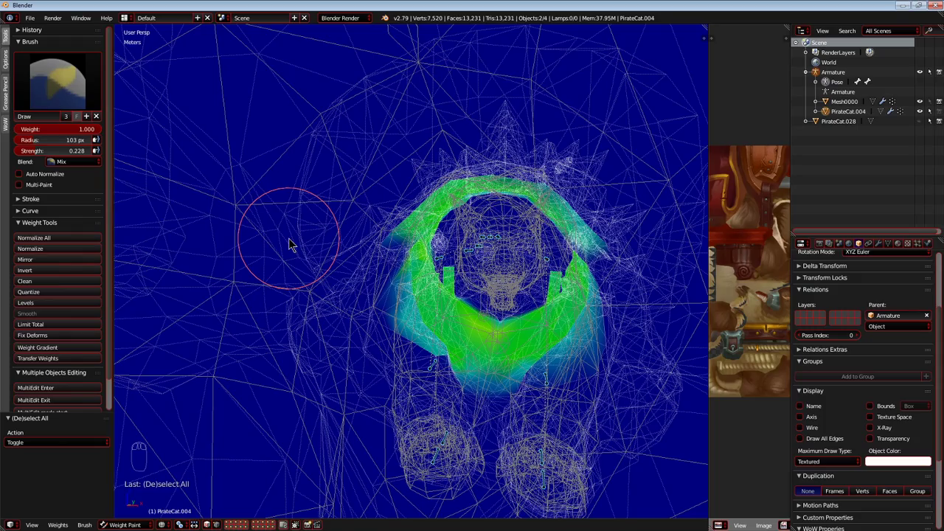
Select Bone012 in the cat's chest area and test-move it to check which mesh area follows.
mouse_move(295, 214)
middle_mouse_down()
mouse_move(322, 197)
mouse_move(251, 236)
middle_mouse_up()
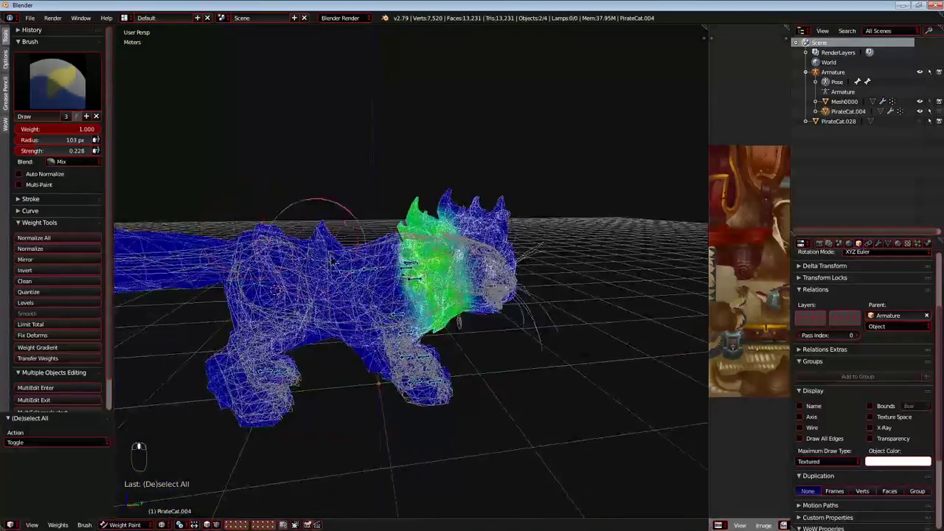
scroll(327, 257, "up", 8)
middle_click_drag(275, 281, 304, 252, "shift")
right_click(308, 230)
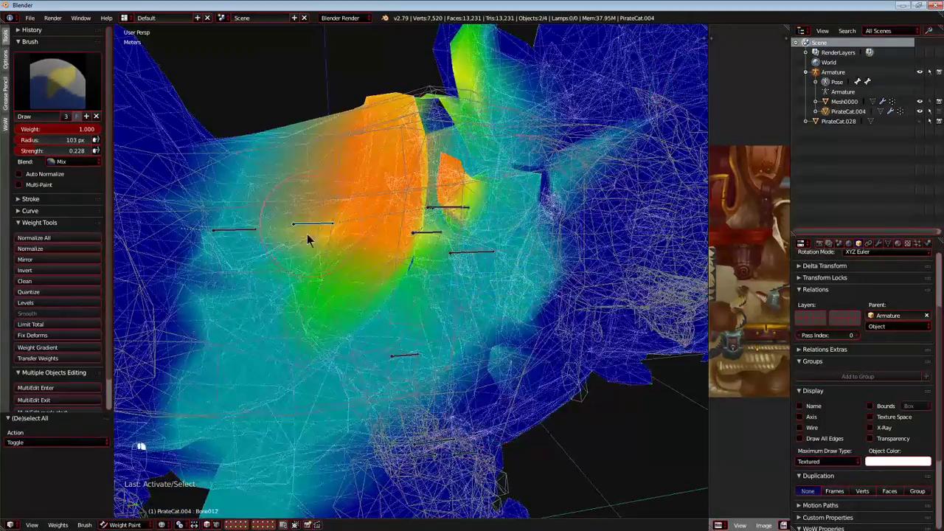
scroll(340, 284, "down", 8)
middle_click_drag(370, 312, 391, 291, "shift")
scroll(391, 290, "up", 8)
scroll(391, 293, "down", 8)
key("g")
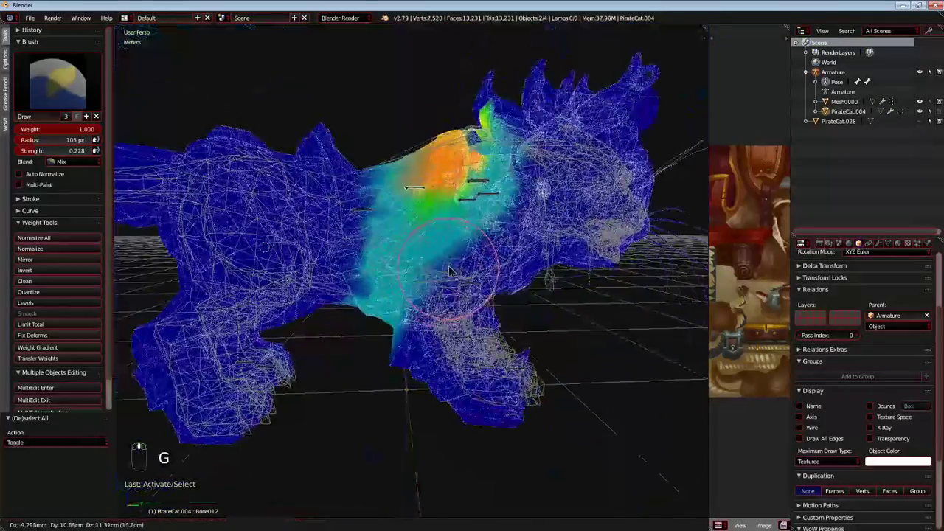
Test-move Bone006 in the upper back, cancel the move, and hide the selected bone.
right_click(370, 212)
key("g")
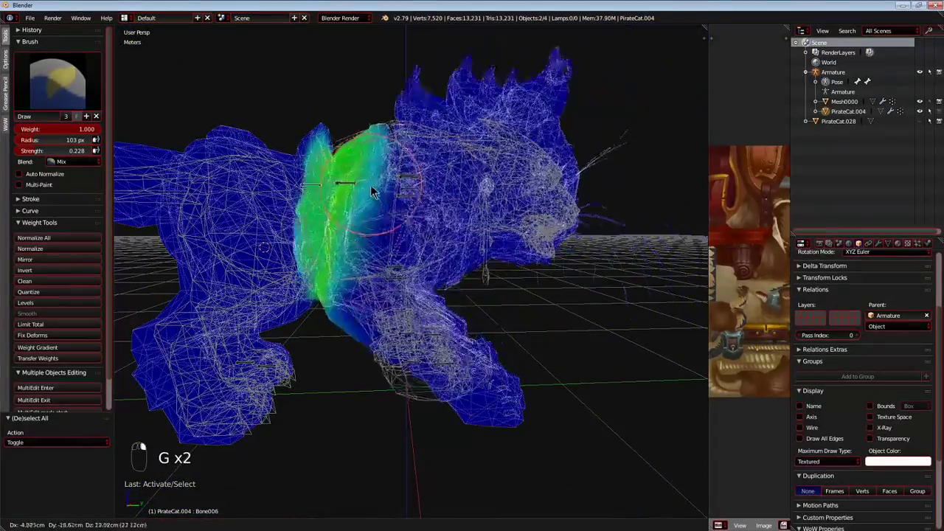
right_click(433, 197)
mouse_move(457, 258)
middle_mouse_down()
mouse_move(337, 254)
mouse_move(336, 238)
middle_mouse_up()
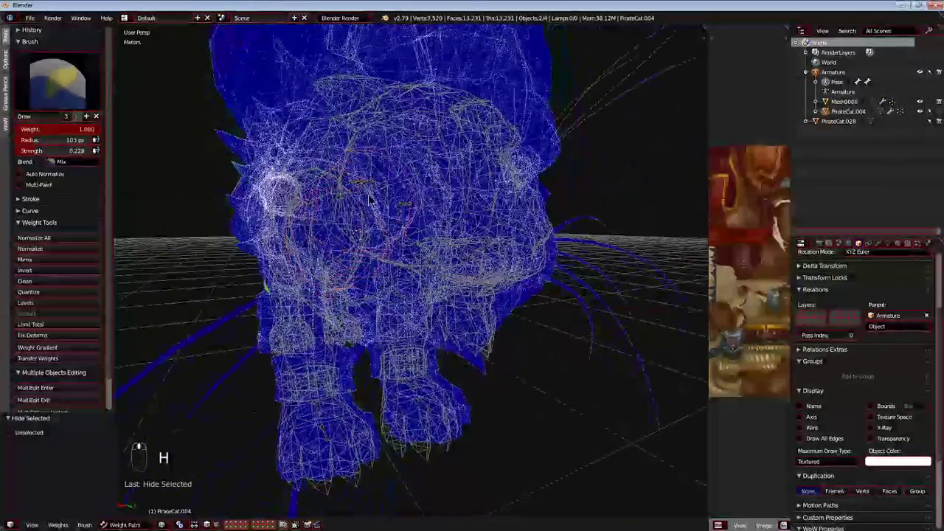
Select Bone026 in the shoulder bone cluster and test-move it to check what it controls.
right_click(362, 190)
middle_click_drag(362, 193, 477, 234)
key("g")
scroll(436, 205, "up", 8)
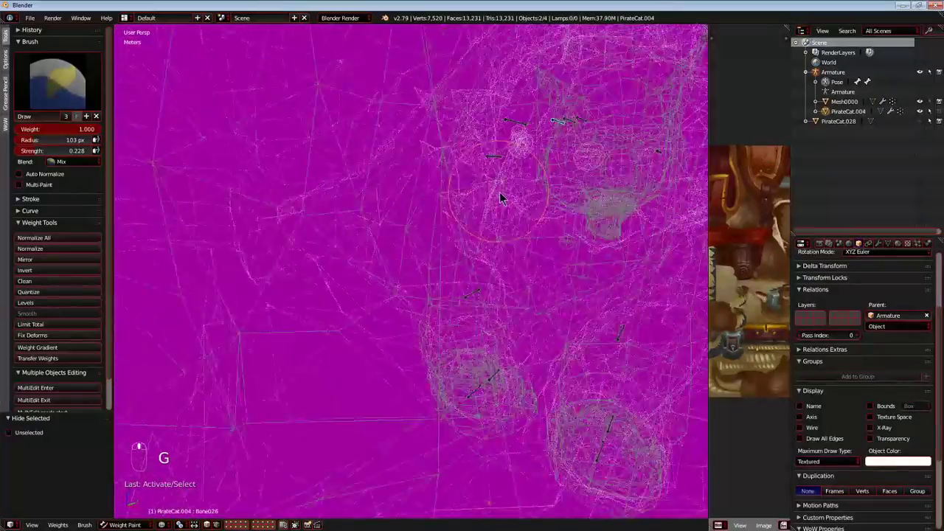
mouse_move(500, 197)
middle_mouse_down()
mouse_move(480, 261)
mouse_move(430, 276)
mouse_move(384, 277)
mouse_move(359, 242)
mouse_move(361, 228)
middle_mouse_up()
scroll(360, 228, "down", 8)
middle_click_drag(531, 231, 389, 236)
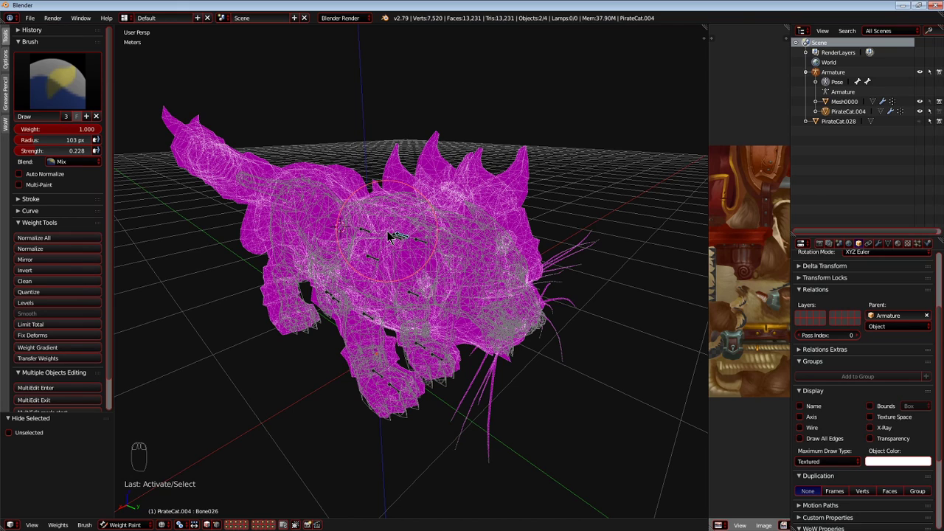
Examine the bone cluster between the shoulders and the front leg bones from close up.
scroll(410, 248, "up", 8)
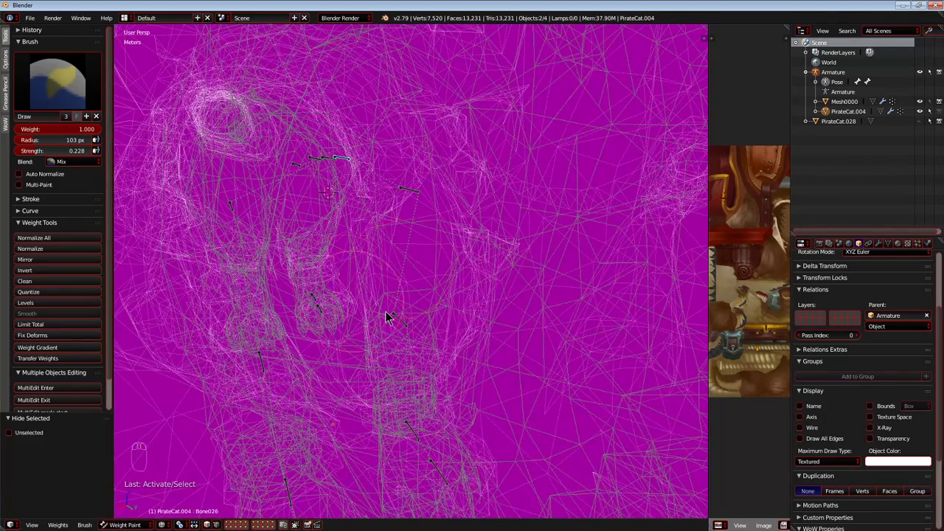
scroll(388, 312, "down", 8)
scroll(391, 313, "up", 8)
scroll(394, 317, "down", 4)
scroll(402, 325, "up", 4)
scroll(435, 324, "up", 5)
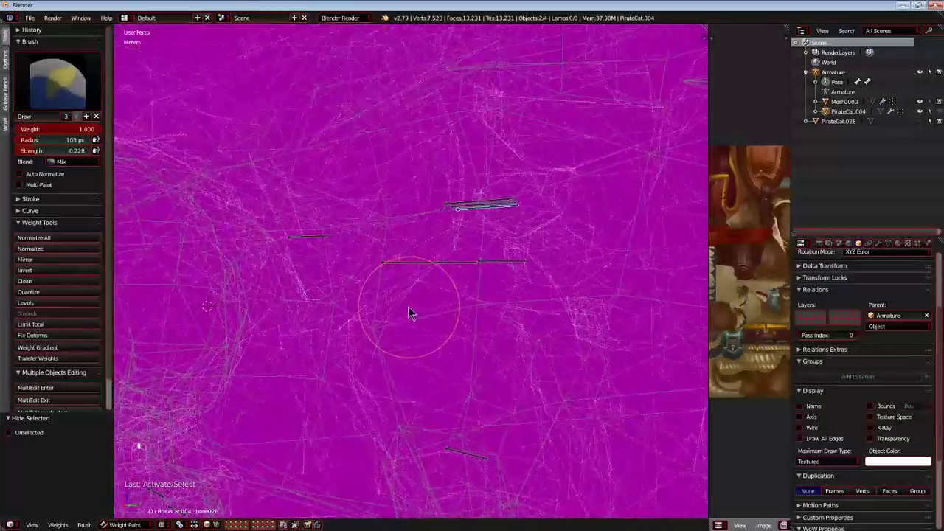
scroll(362, 307, "down", 3)
scroll(382, 305, "up", 2)
scroll(376, 325, "down", 7)
Switch to the top orthographic view and test-move Bone026 to see which bones follow it.
middle_click_drag(360, 344, 233, 355)
key("KP_5")
key("KP_7")
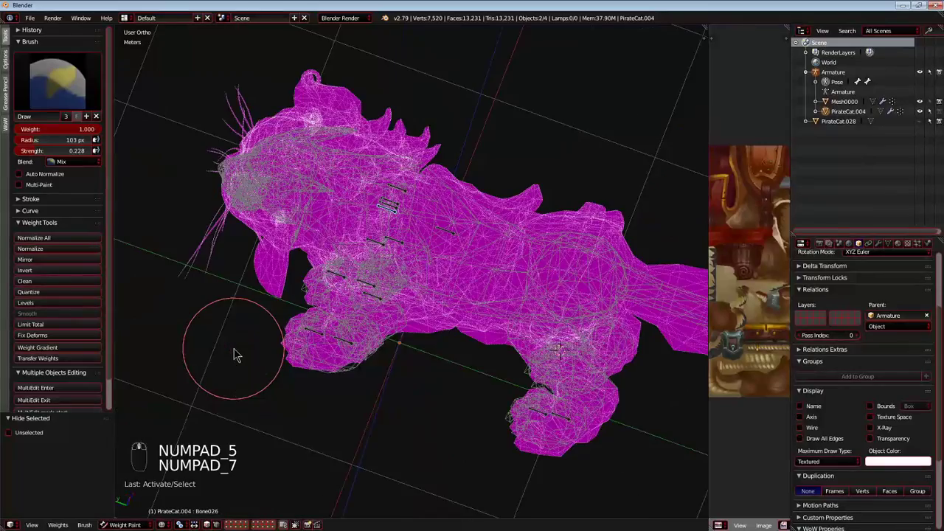
key("KP_5")
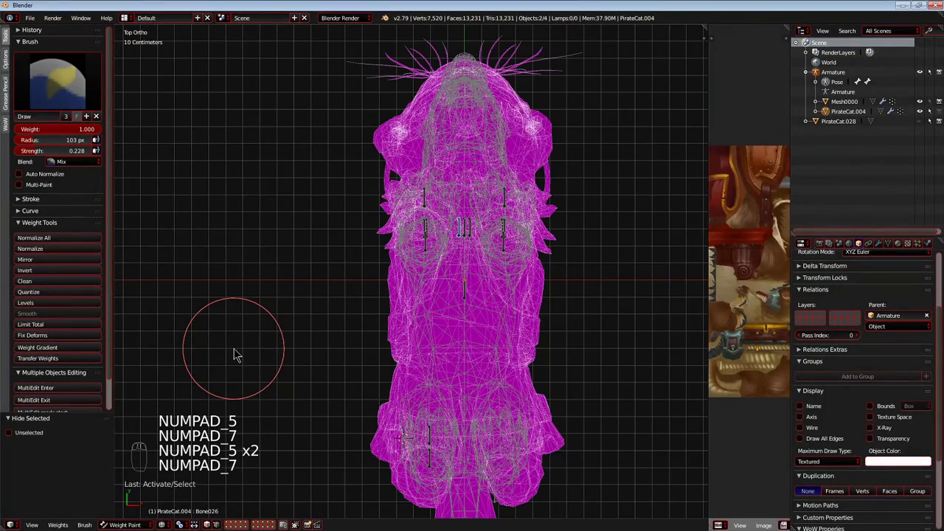
middle_click_drag(352, 425, 300, 440, "shift")
key("g")
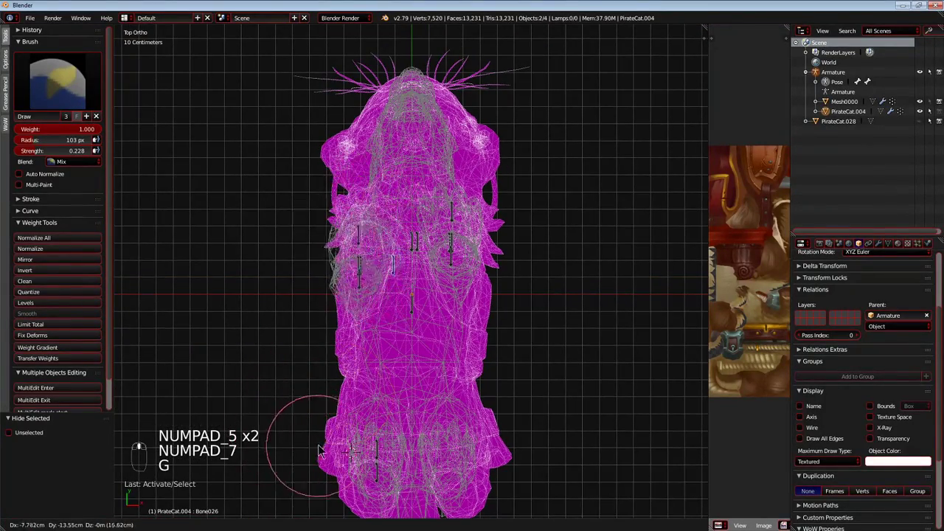
right_click(330, 363)
Test-move Bone026 sideways away from the body to inspect its front leg, cancelling each move.
scroll(343, 295, "up", 6)
middle_click_drag(350, 270, 365, 334, "shift")
scroll(364, 336, "down", 2)
key("g")
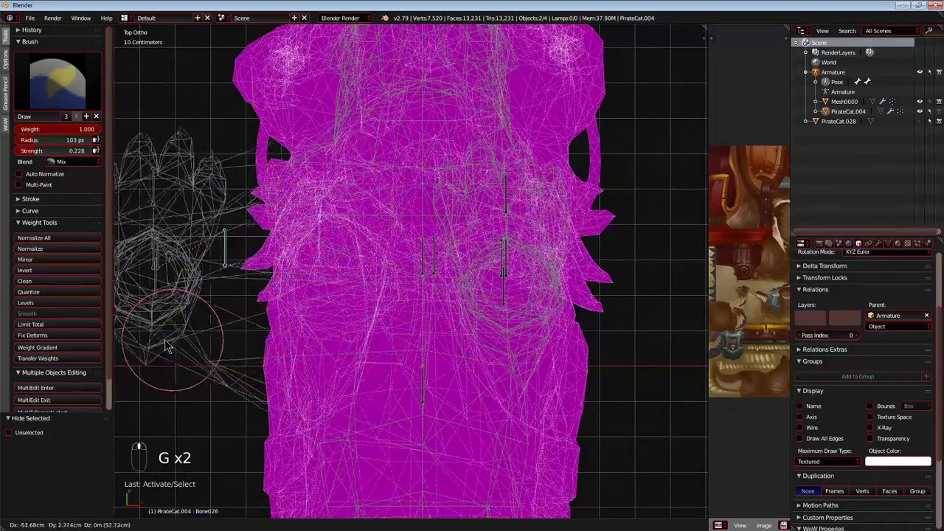
right_click(479, 329)
middle_click_drag(441, 314, 464, 316, "shift")
scroll(461, 316, "down", 3)
key("g")
right_click(416, 311)
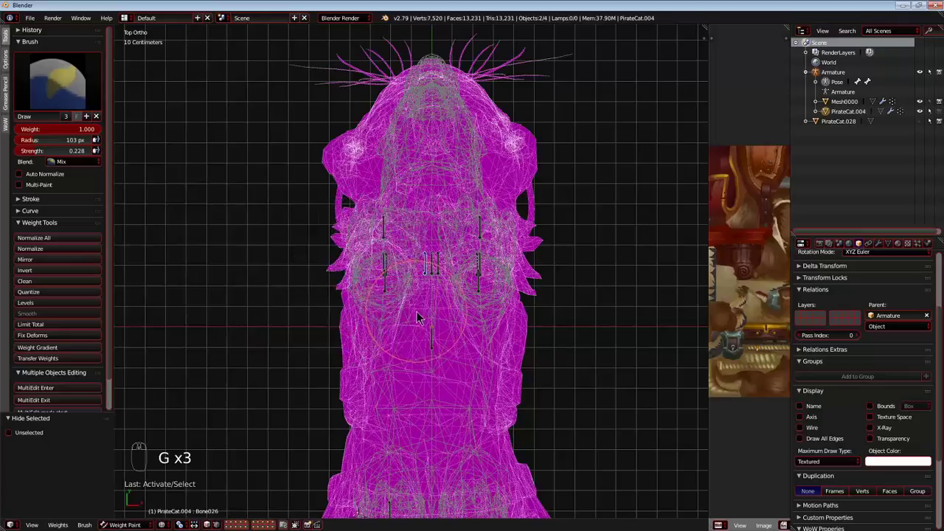
Examine the shoulder and front leg bones from several angles in perspective view.
scroll(413, 305, "up", 4)
middle_click_drag(411, 299, 415, 202)
scroll(411, 229, "up", 1)
scroll(415, 202, "up", 3)
scroll(413, 221, "down", 3)
middle_click_drag(410, 244, 529, 256)
key("KP_5")
scroll(435, 251, "down", 6)
scroll(417, 248, "up", 5)
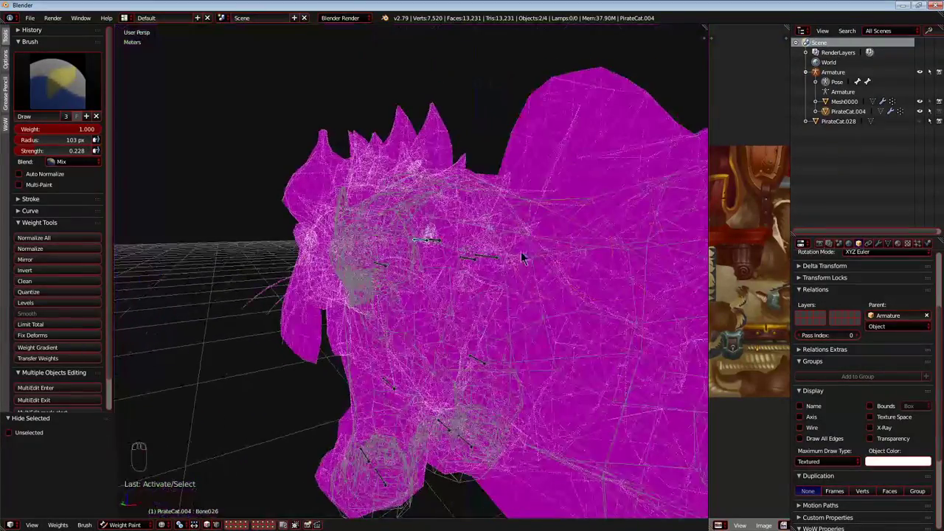
mouse_move(391, 272)
middle_mouse_down()
mouse_move(453, 270)
mouse_move(332, 260)
mouse_move(354, 270)
mouse_move(287, 274)
middle_mouse_up()
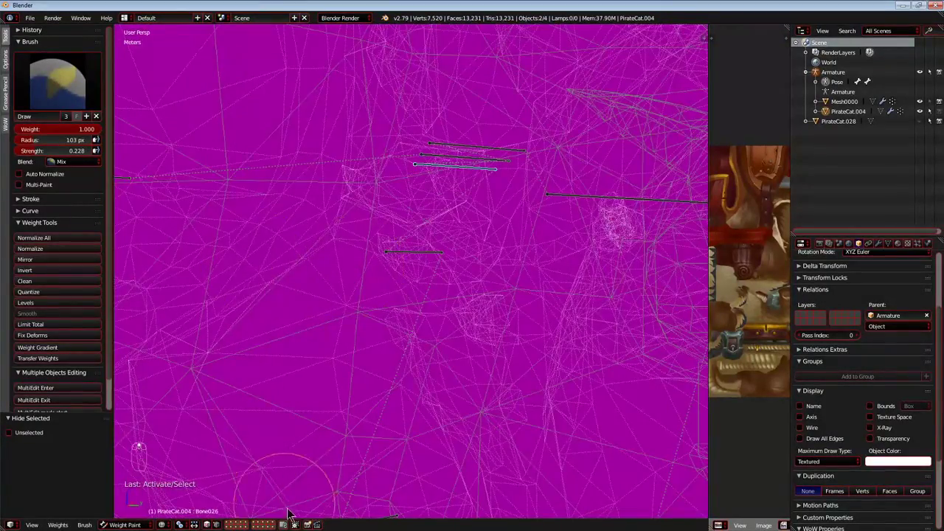
scroll(336, 495, "down", 6)
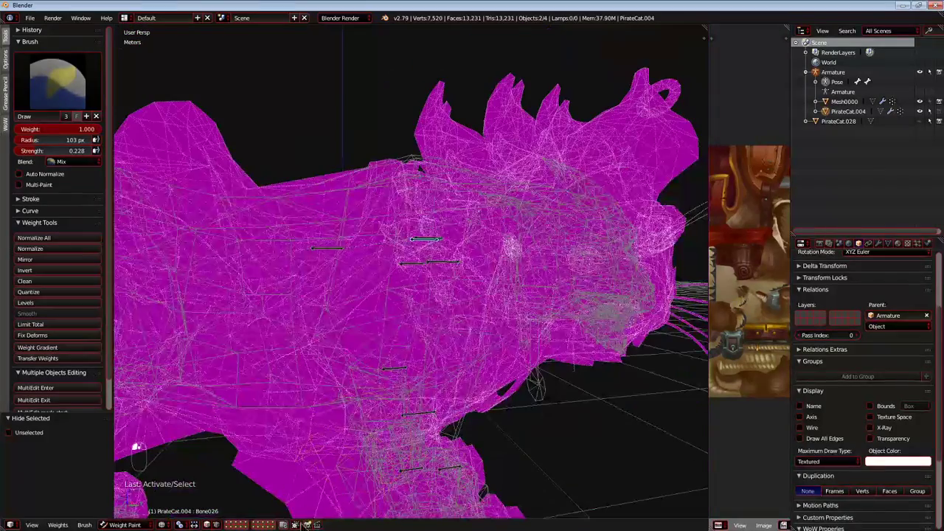
scroll(432, 238, "up", 6)
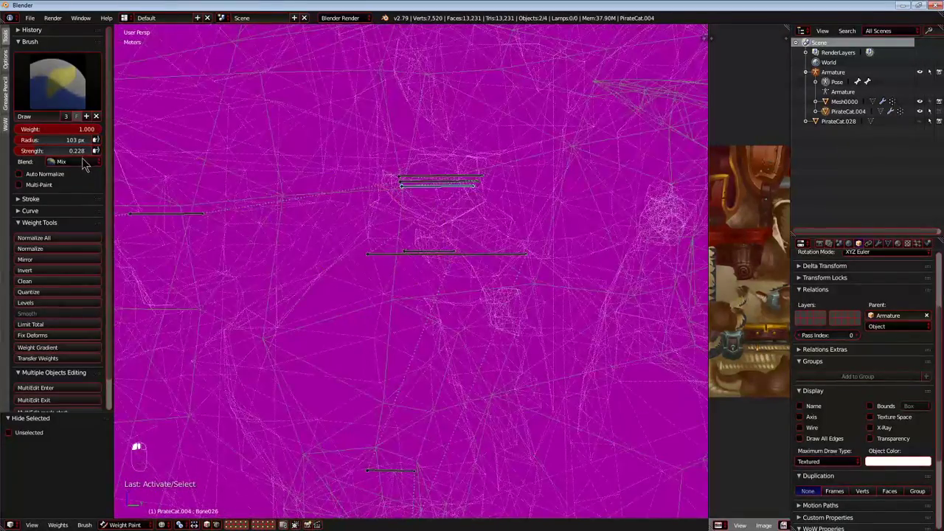
Set the brush strength to 0.148 and try painting Bone026 weights across the shoulder.
middle_click_drag(171, 196, 428, 281)
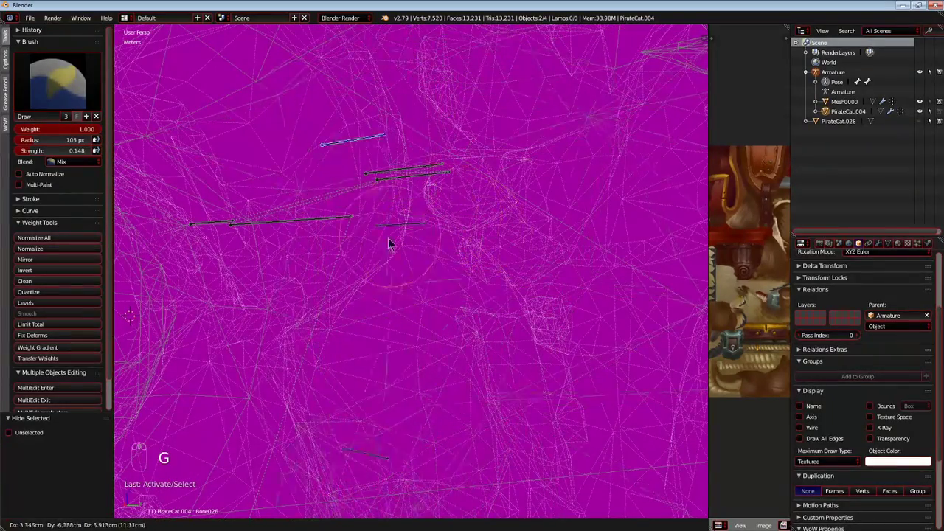
left_click(309, 325)
left_click_drag(348, 369, 450, 209)
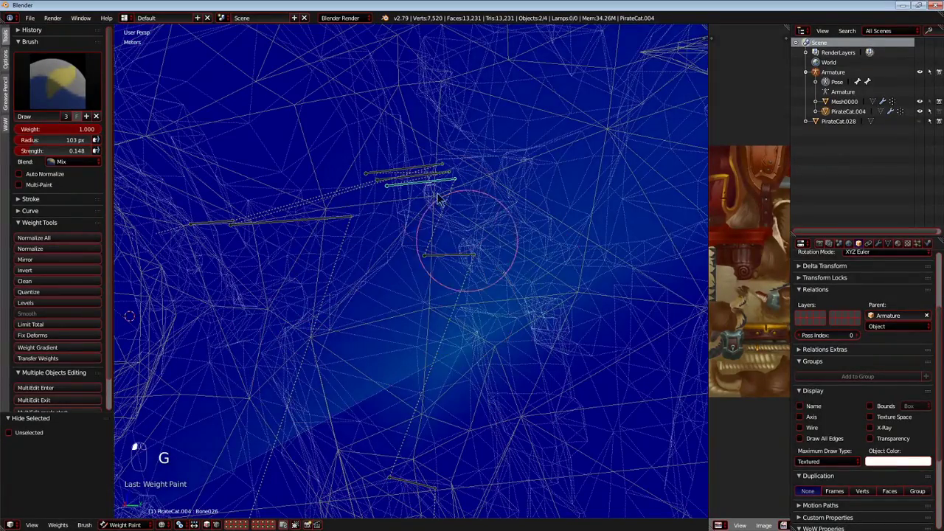
scroll(369, 361, "down", 8)
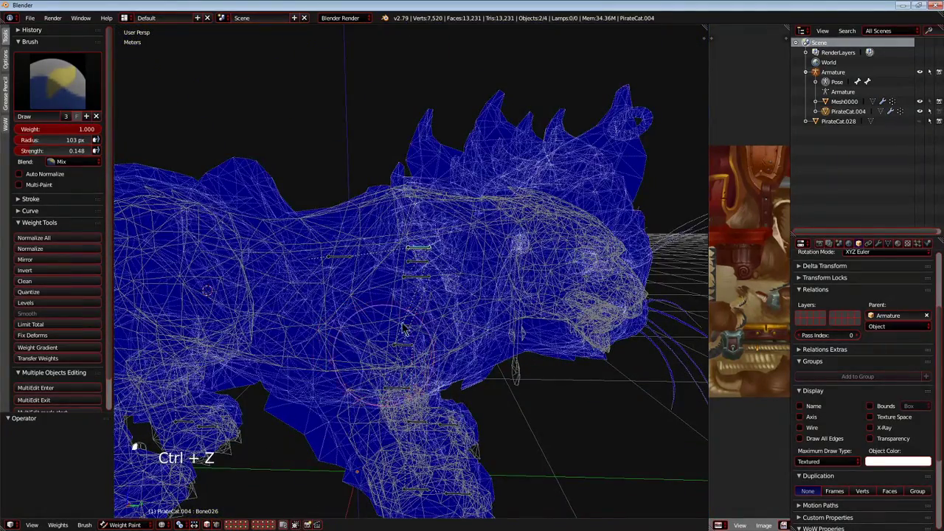
Paint Bone026 weights over the shoulder area at strength 0.148, test-moving the bone between strokes.
scroll(413, 295, "up", 8)
scroll(363, 289, "up", 6)
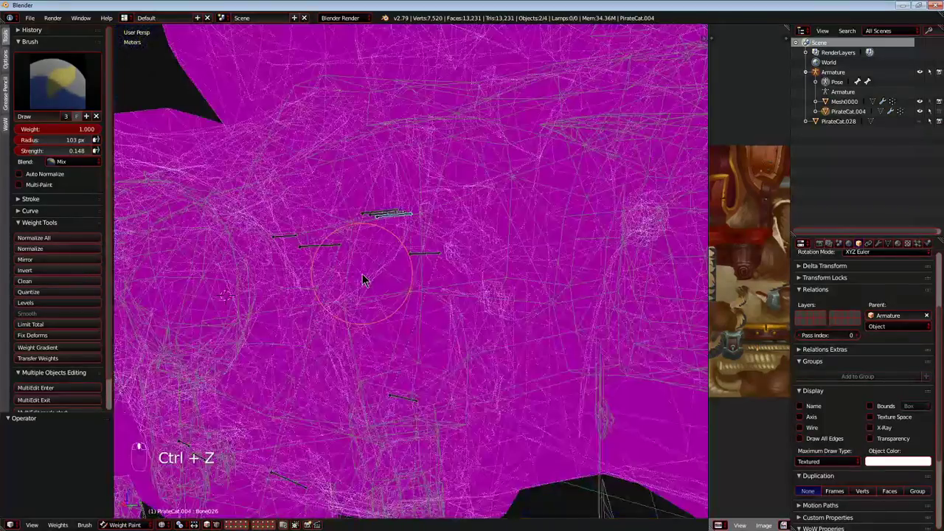
scroll(362, 274, "up", 3)
mouse_move(360, 275)
middle_mouse_down()
mouse_move(400, 278)
mouse_move(364, 253)
mouse_move(413, 255)
middle_mouse_up()
left_click_drag(471, 258, 475, 226)
left_click_drag(438, 256, 440, 207)
mouse_move(408, 317)
middle_mouse_down()
mouse_move(406, 344)
mouse_move(417, 330)
mouse_move(405, 309)
middle_mouse_up()
key("g")
right_click(401, 340)
key("g")
right_click(393, 326)
Extend the Bone026 weights across the chest and flank, test-moving the bone to check the deformation.
scroll(406, 310, "up", 1)
mouse_move(210, 350)
left_mouse_down()
mouse_move(250, 209)
mouse_move(522, 284)
mouse_move(501, 225)
mouse_move(398, 398)
mouse_move(246, 419)
mouse_move(325, 435)
left_mouse_up()
mouse_move(325, 435)
middle_mouse_down()
mouse_move(366, 289)
mouse_move(347, 303)
middle_mouse_up()
key("g")
right_click(371, 284)
mouse_move(291, 313)
left_mouse_down()
mouse_move(385, 166)
mouse_move(242, 326)
mouse_move(541, 258)
mouse_move(375, 345)
left_mouse_up()
left_click_drag(266, 352, 440, 223)
mouse_move(281, 315)
left_mouse_down()
mouse_move(568, 174)
mouse_move(543, 219)
mouse_move(281, 204)
left_mouse_up()
mouse_move(281, 204)
middle_mouse_down()
mouse_move(276, 274)
mouse_move(443, 321)
mouse_move(424, 303)
mouse_move(496, 270)
mouse_move(623, 293)
mouse_move(612, 287)
middle_mouse_up()
key("g")
right_click(551, 385)
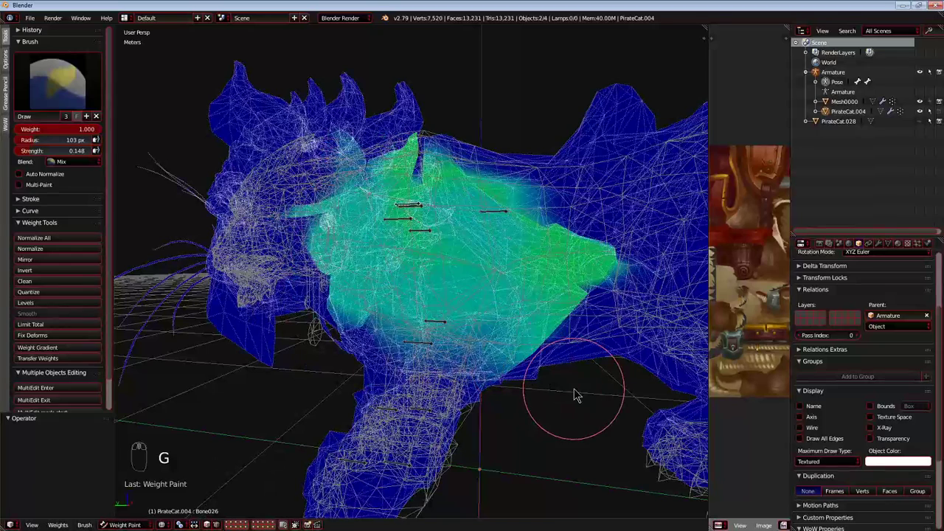
Undo the weight painting done for Bone026.
key("ctrl+z")
key("ctrl+z")
key("ctrl+z")
key("ctrl+z")
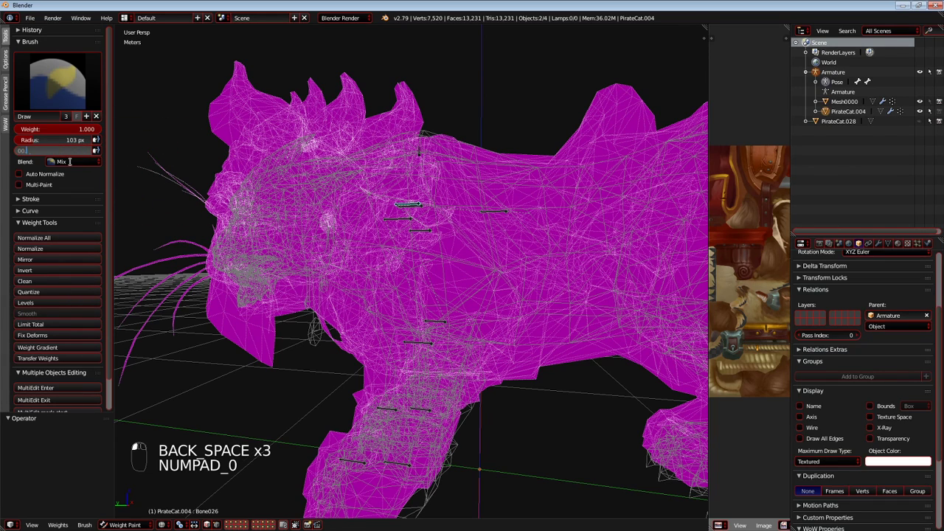
Lower the brush strength to 0.013 and apply a first faint weight for Bone026.
left_click(118, 168)
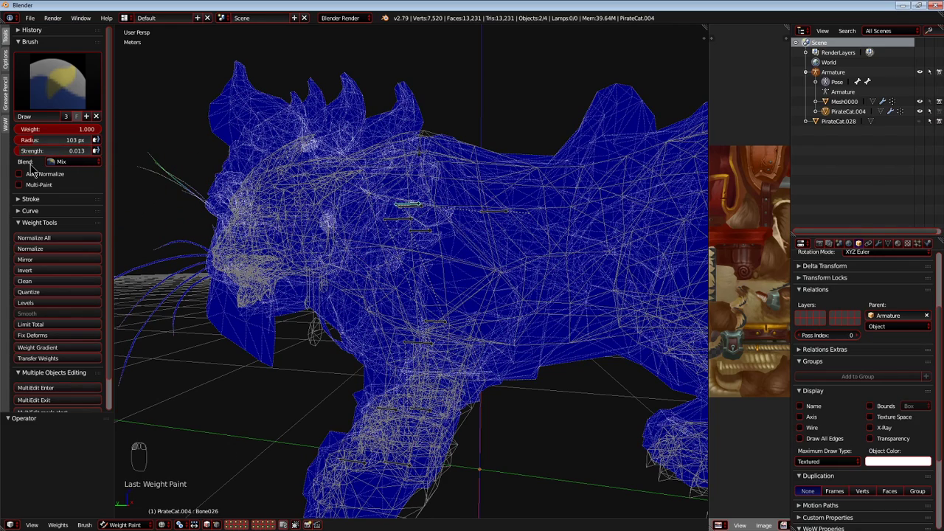
scroll(296, 261, "up", 3)
middle_click_drag(297, 261, 261, 249)
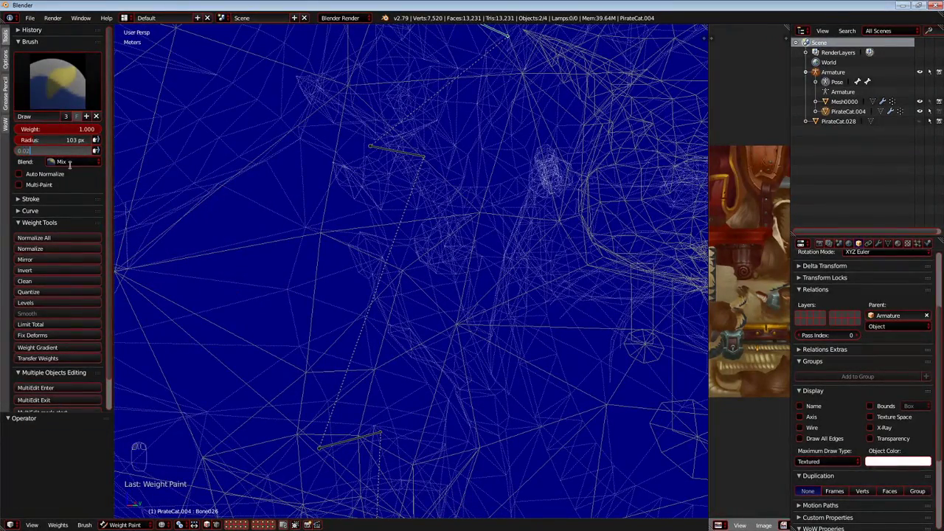
Set the brush strength to 0.050 and paint Bone026 weights over the shoulder, test-moving the bone between strokes.
middle_click_drag(328, 199, 332, 226)
key("g")
right_click(393, 223)
middle_click_drag(398, 224, 386, 220)
mouse_move(317, 221)
left_mouse_down()
mouse_move(284, 101)
mouse_move(474, 297)
mouse_move(388, 322)
mouse_move(415, 396)
mouse_move(204, 293)
mouse_move(383, 158)
mouse_move(466, 208)
mouse_move(364, 84)
mouse_move(189, 194)
mouse_move(491, 152)
mouse_move(431, 103)
left_mouse_up()
mouse_move(356, 231)
left_mouse_down()
mouse_move(415, 302)
mouse_move(231, 406)
mouse_move(427, 379)
mouse_move(243, 280)
mouse_move(390, 362)
left_mouse_up()
key("g")
right_click(331, 401)
mouse_move(278, 324)
middle_mouse_down()
mouse_move(351, 342)
mouse_move(331, 347)
mouse_move(329, 324)
middle_mouse_up()
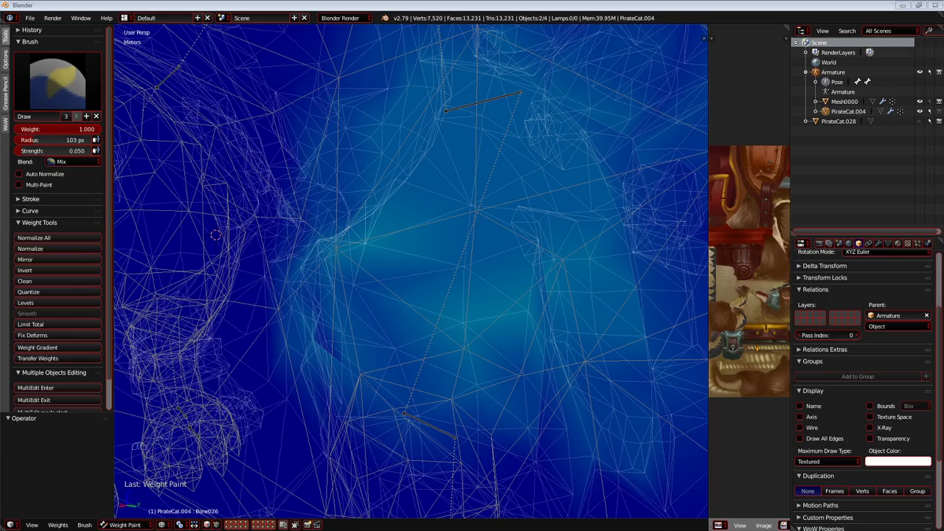
Add further Bone026 weight strokes around the shoulder and chest, and test-move the bone.
middle_click_drag(290, 196, 421, 227)
mouse_move(436, 194)
middle_mouse_down()
mouse_move(390, 186)
mouse_move(432, 228)
mouse_move(473, 230)
mouse_move(421, 305)
middle_mouse_up()
key("g")
left_click(361, 238)
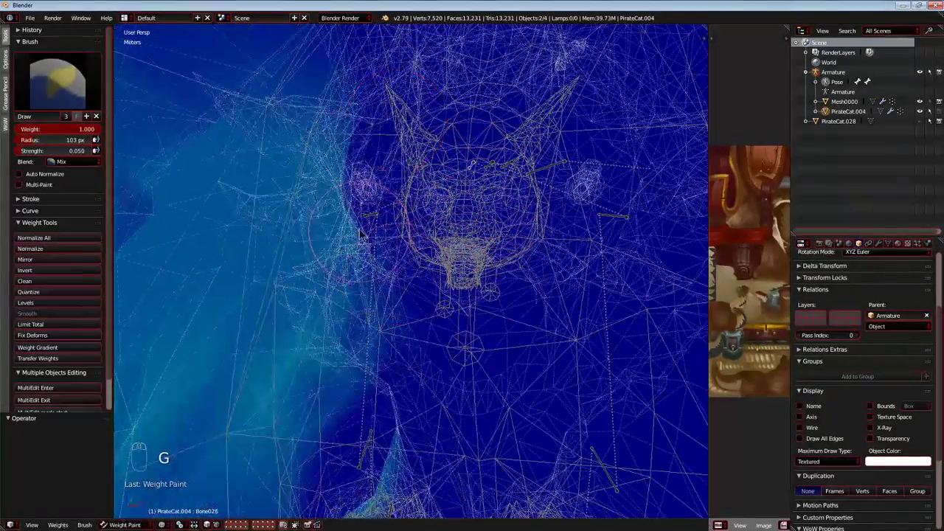
Select Bone032 at the shoulder above the front leg and test-move it.
right_click(367, 223)
key("g")
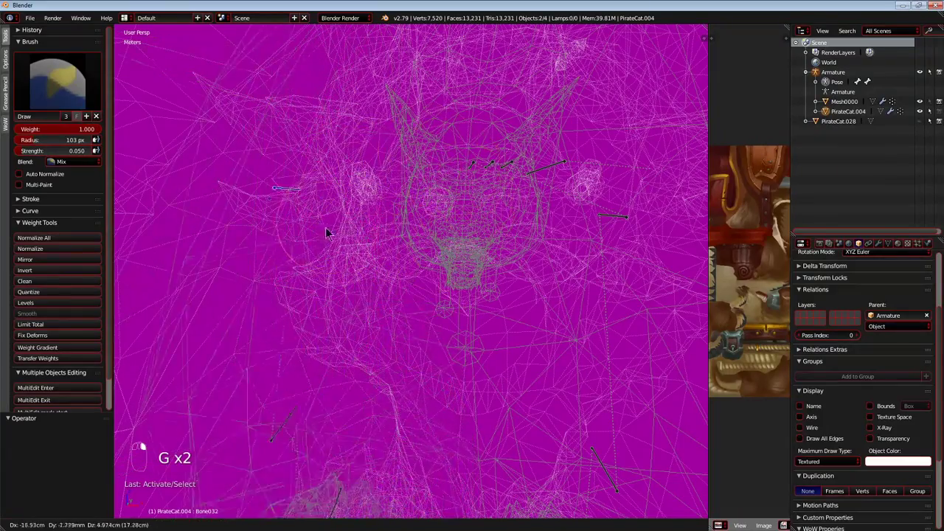
key("g")
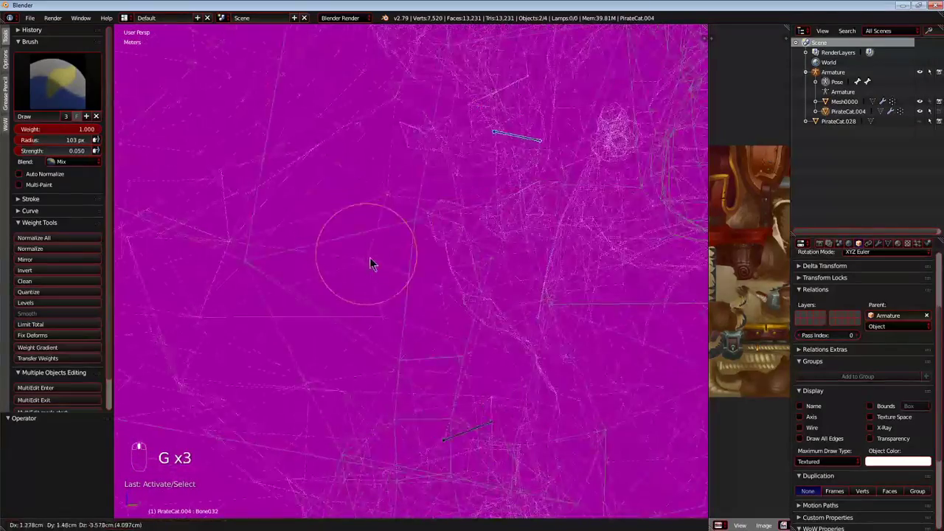
right_click(339, 312)
Paint the first Bone032 weights on the shoulder at brush strength 0.050.
middle_click_drag(372, 310, 428, 255)
mouse_move(431, 228)
left_mouse_down()
mouse_move(440, 216)
mouse_move(383, 194)
left_mouse_up()
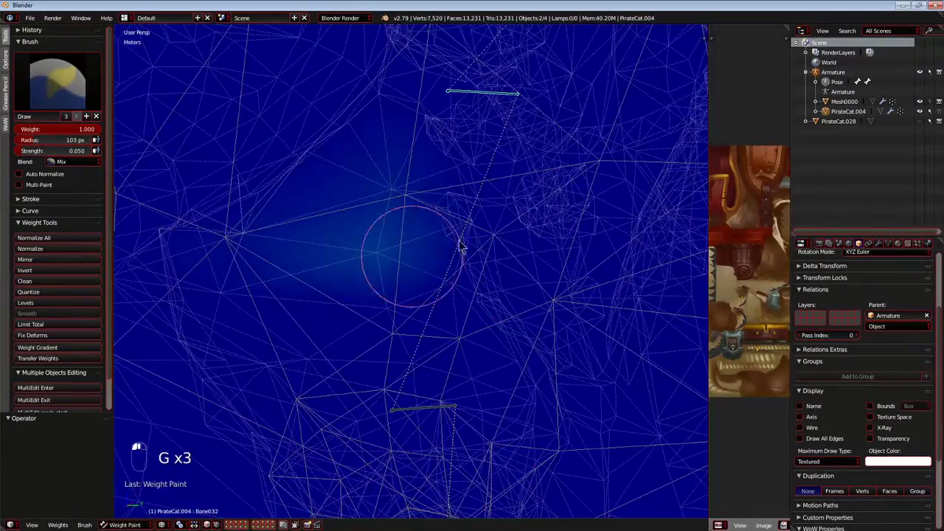
left_click_drag(436, 257, 343, 283)
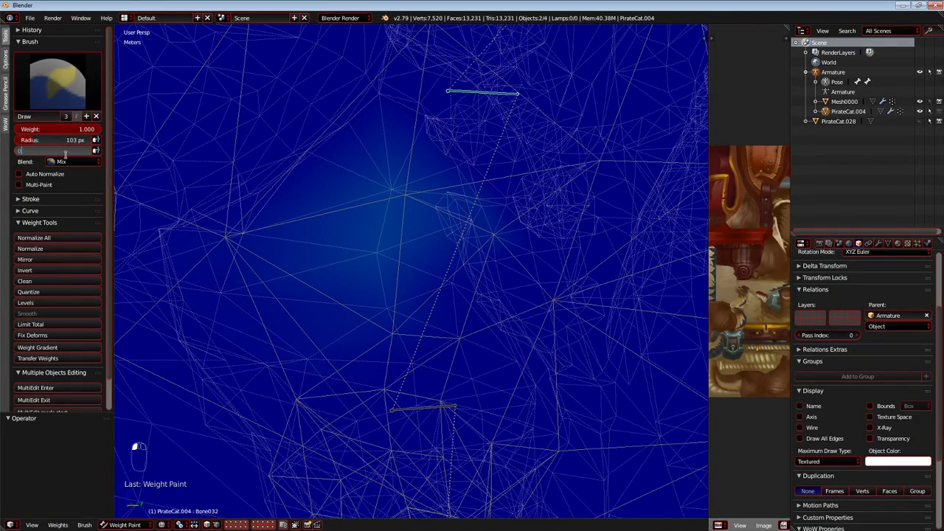
Set the brush strength to 0.100 and build up the Bone032 shoulder weights, test-moving the bone.
mouse_move(229, 268)
left_mouse_down()
mouse_move(480, 194)
mouse_move(362, 291)
left_mouse_up()
key("g")
right_click(385, 226)
middle_click_drag(386, 226, 377, 289)
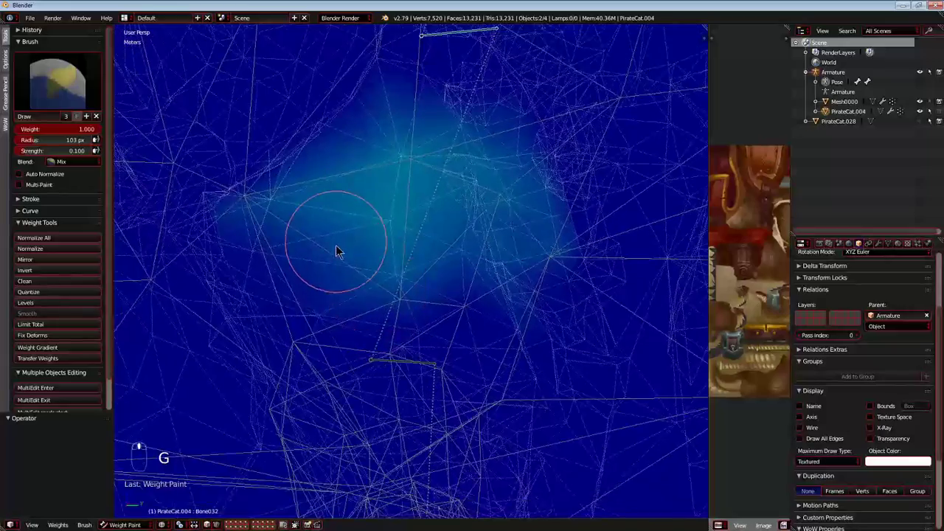
Extend the Bone032 weights across the shoulder toward the upper front leg and test-move the bone.
middle_click_drag(337, 248, 341, 271)
mouse_move(272, 213)
left_mouse_down()
mouse_move(349, 340)
mouse_move(285, 362)
mouse_move(240, 261)
mouse_move(509, 343)
left_mouse_up()
middle_click_drag(307, 302, 497, 225)
key("g")
right_click(365, 304)
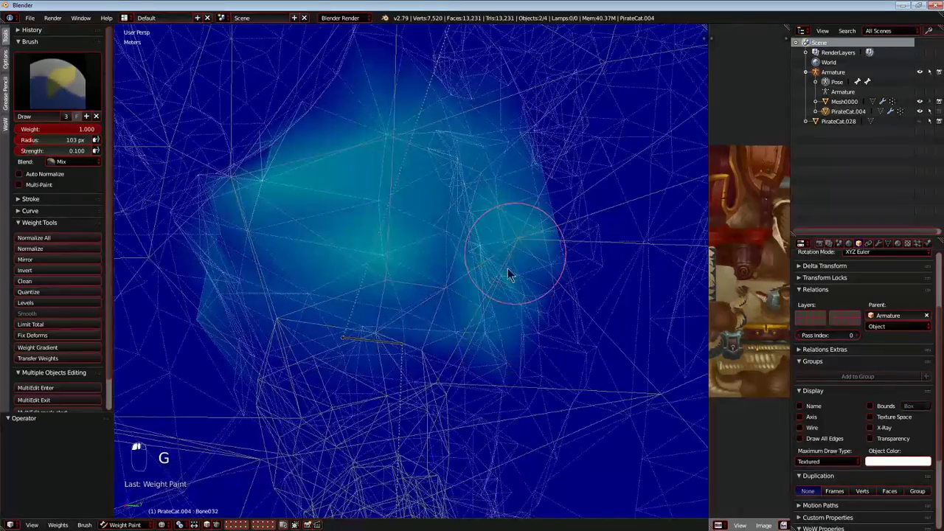
Build up the Bone032 weights across the shoulder above the front leg, and test-move and rotate the bone.
middle_click_drag(310, 332, 244, 313)
key("g")
right_click(356, 275)
scroll(357, 276, "down", 4)
middle_click_drag(357, 276, 400, 266)
scroll(512, 318, "up", 3)
key("g")
right_click(528, 338)
key("r")
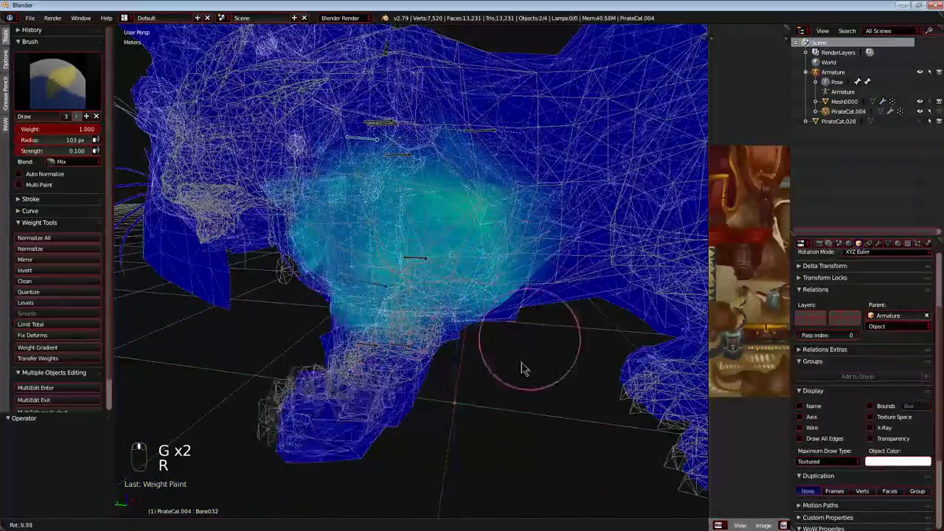
right_click(509, 241)
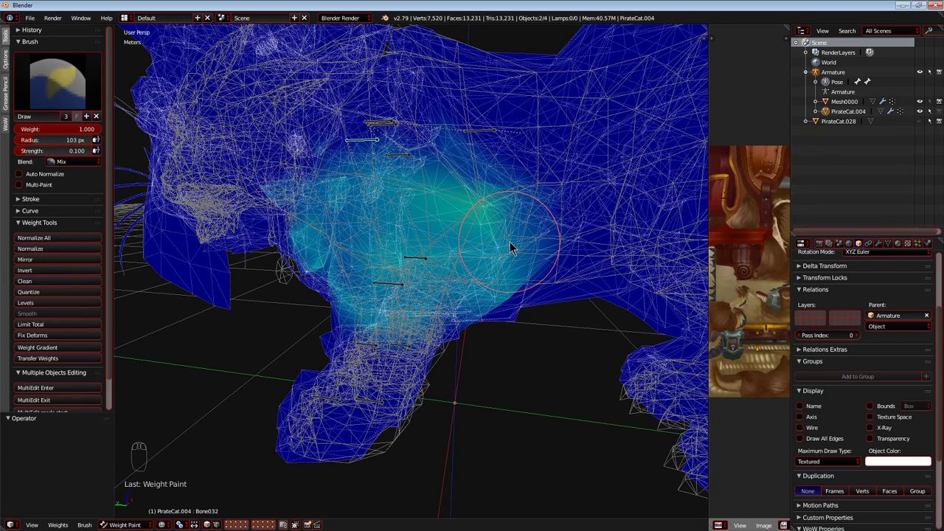
Select Bone038 at the top of the front leg and test-move it.
mouse_move(433, 222)
middle_mouse_down()
mouse_move(431, 311)
mouse_move(327, 315)
middle_mouse_up()
scroll(327, 316, "up", 4)
mouse_move(383, 298)
middle_mouse_down()
mouse_move(344, 319)
mouse_move(407, 292)
mouse_move(461, 324)
mouse_move(473, 289)
mouse_move(347, 317)
mouse_move(368, 345)
middle_mouse_up()
scroll(340, 304, "up", 4)
right_click(415, 323)
scroll(417, 323, "down", 5)
key("g")
right_click(409, 325)
scroll(444, 317, "down", 3)
right_click(449, 293)
key("g")
right_click(442, 293)
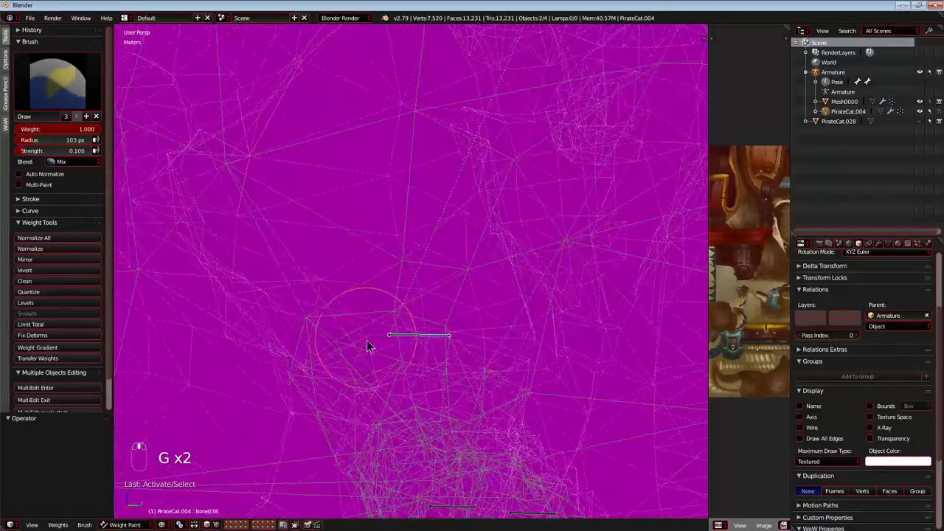
Test-move Bone038 repeatedly and examine the surrounding upper leg mesh from several angles.
key("g")
right_click(376, 267)
mouse_move(376, 268)
left_mouse_down()
mouse_move(569, 263)
mouse_move(368, 331)
mouse_move(274, 327)
mouse_move(516, 276)
left_mouse_up()
mouse_move(444, 309)
middle_mouse_down()
mouse_move(365, 337)
mouse_move(251, 239)
middle_mouse_up()
mouse_move(251, 239)
left_mouse_down()
mouse_move(505, 286)
mouse_move(581, 312)
left_mouse_up()
key("g")
right_click(446, 326)
middle_click_drag(443, 330, 413, 348)
key("g")
right_click(420, 310)
Hide Bone038, select the overlapping Bone037 at the upper front leg, and test-move it.
key("h")
right_click(423, 341)
key("g")
right_click(399, 313)
middle_click_drag(399, 313, 433, 263)
scroll(496, 320, "down", 7)
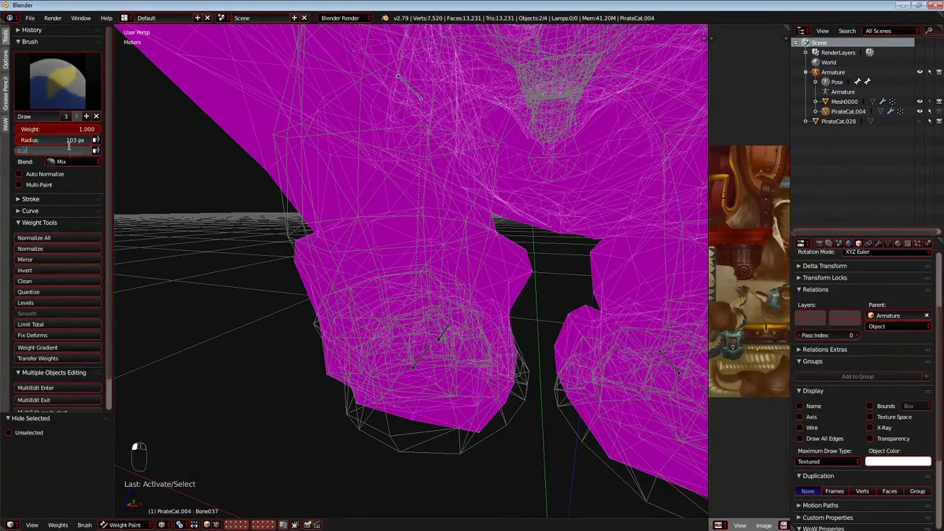
Set the brush strength to 0.200, paint Bone051 weights over the whole front paw, and test-move the bone.
mouse_move(428, 346)
middle_mouse_down()
mouse_move(204, 343)
mouse_move(394, 332)
mouse_move(420, 316)
mouse_move(435, 363)
mouse_move(424, 387)
middle_mouse_up()
mouse_move(369, 341)
left_mouse_down()
mouse_move(642, 296)
mouse_move(543, 270)
mouse_move(432, 288)
mouse_move(447, 244)
mouse_move(366, 236)
left_mouse_up()
left_click_drag(562, 183, 509, 244)
key("g")
right_click(464, 255)
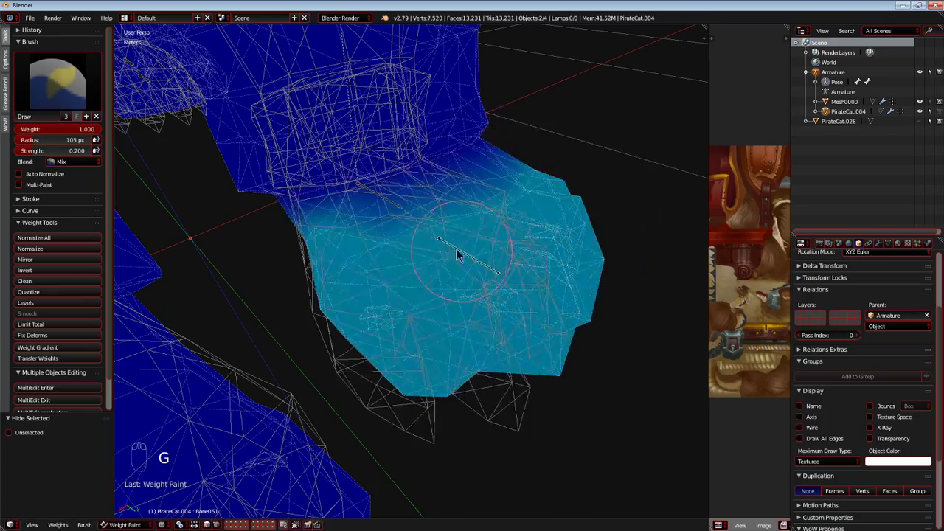
Hide Bone051, then select Bone049 at the front ankle and test-move it.
key("h")
right_click(394, 207)
mouse_move(396, 208)
middle_mouse_down()
mouse_move(445, 238)
mouse_move(450, 233)
middle_mouse_up()
key("g")
right_click(466, 248)
right_click(447, 241)
key("g")
Undo the first Bone049 stroke, repaint its weights over the ankle and upper paw, and test-move the bone.
left_click_drag(589, 243, 467, 296)
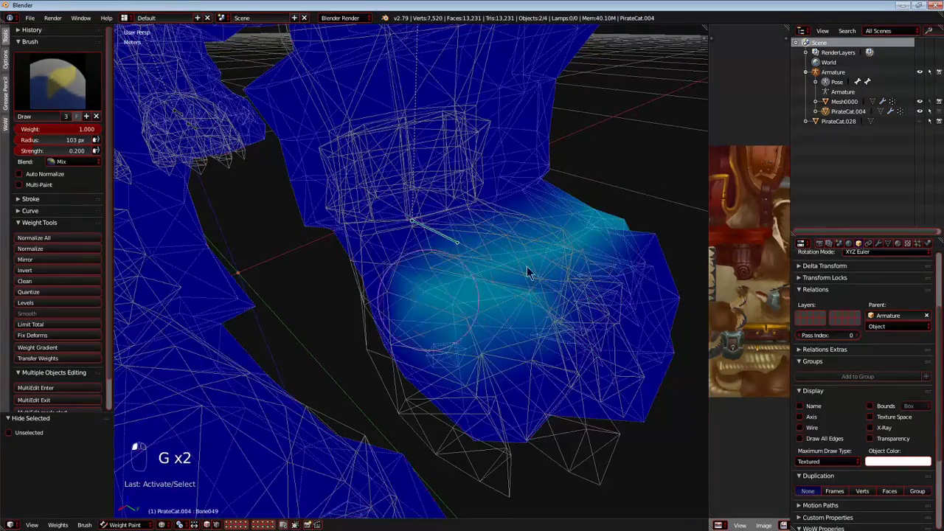
key("ctrl+z")
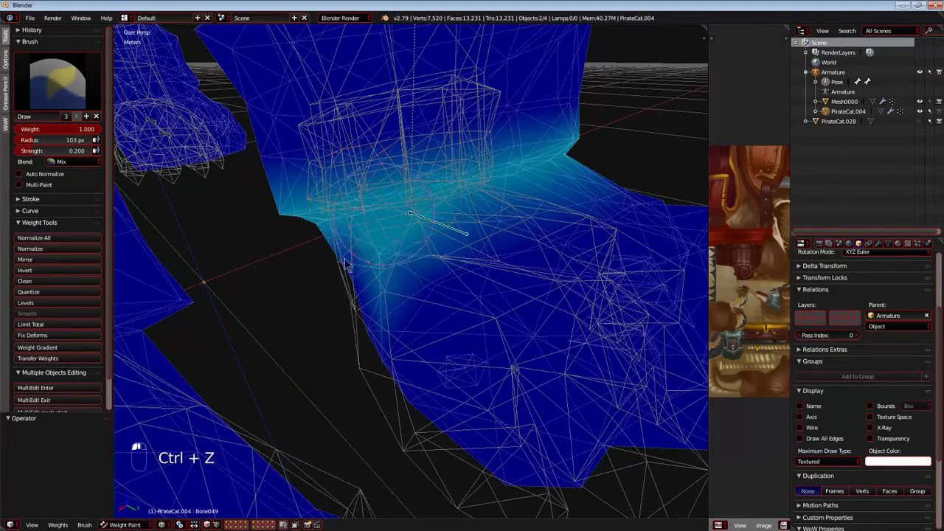
left_click_drag(345, 263, 538, 321)
key("g")
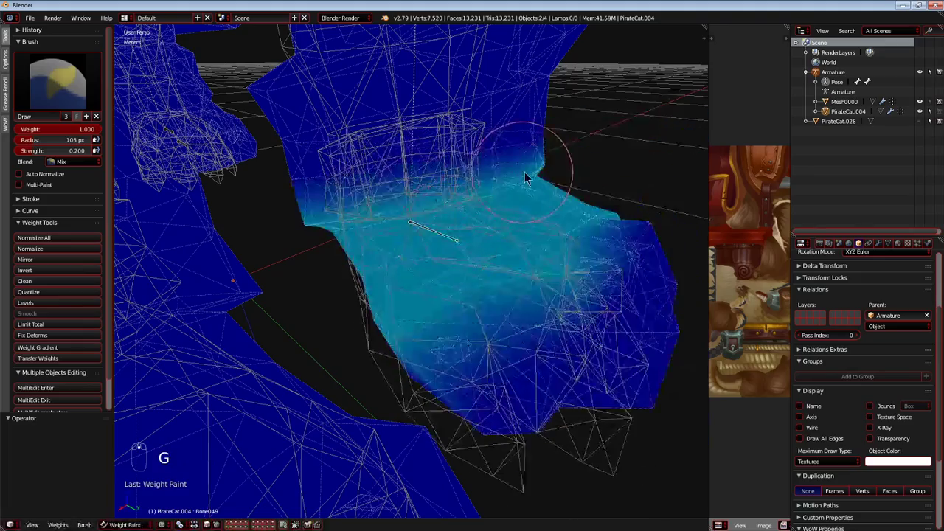
left_click(523, 185)
left_click_drag(541, 148, 282, 212)
key("g")
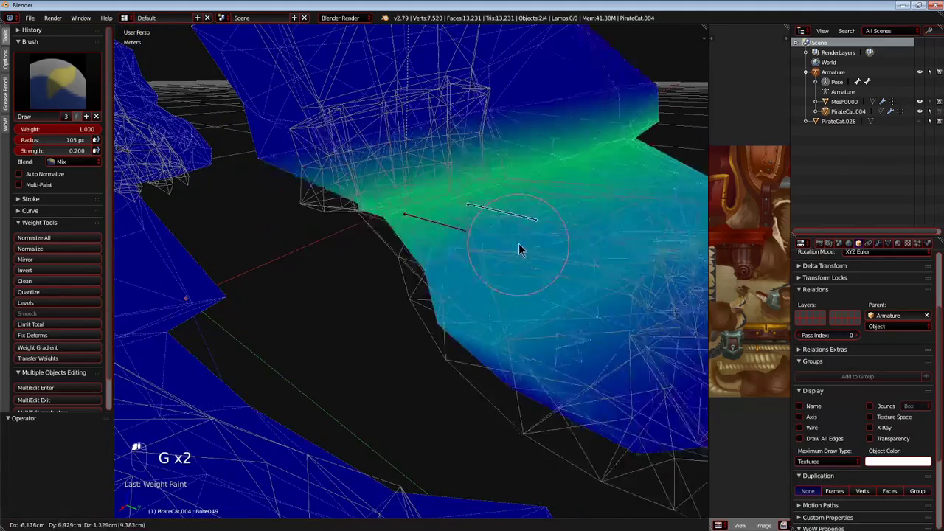
Hide Bone049, then select the overlapping Bone041 at the ankle and test-move it.
right_click(443, 232)
key("h")
right_click(448, 230)
mouse_move(424, 208)
middle_mouse_down("shift")
mouse_move(446, 293)
mouse_move(460, 262)
mouse_move(558, 244)
middle_mouse_up("shift")
key("g")
right_click(490, 267)
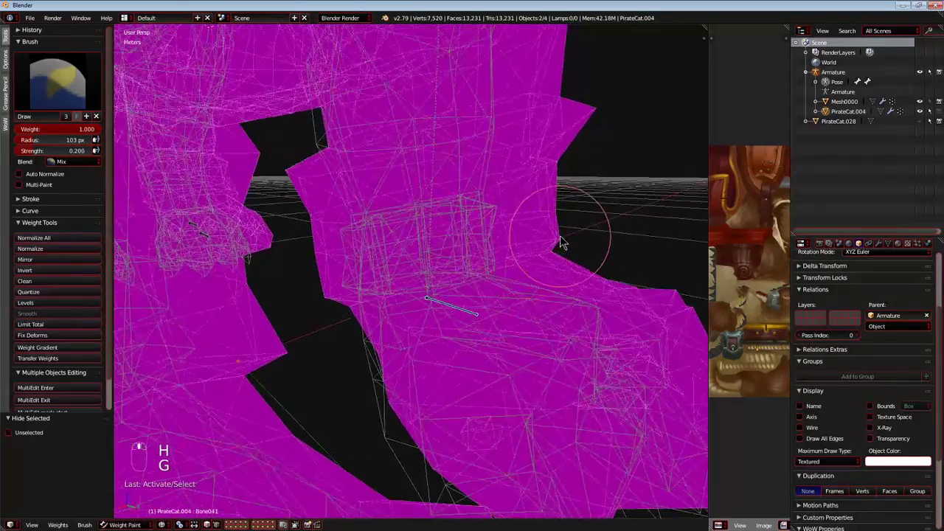
Paint Bone041 weights all around the lower front leg at strength 0.200 and test-move the bone.
left_click_drag(558, 244, 384, 298)
mouse_move(343, 273)
left_mouse_down()
mouse_move(589, 130)
mouse_move(459, 144)
left_mouse_up()
left_click_drag(601, 120, 373, 206)
scroll(373, 206, "up", 1)
mouse_move(373, 206)
middle_mouse_down()
mouse_move(478, 255)
mouse_move(446, 257)
mouse_move(478, 332)
middle_mouse_up()
scroll(446, 258, "up", 2)
mouse_move(227, 283)
left_mouse_down()
mouse_move(379, 243)
mouse_move(444, 281)
left_mouse_up()
key("g")
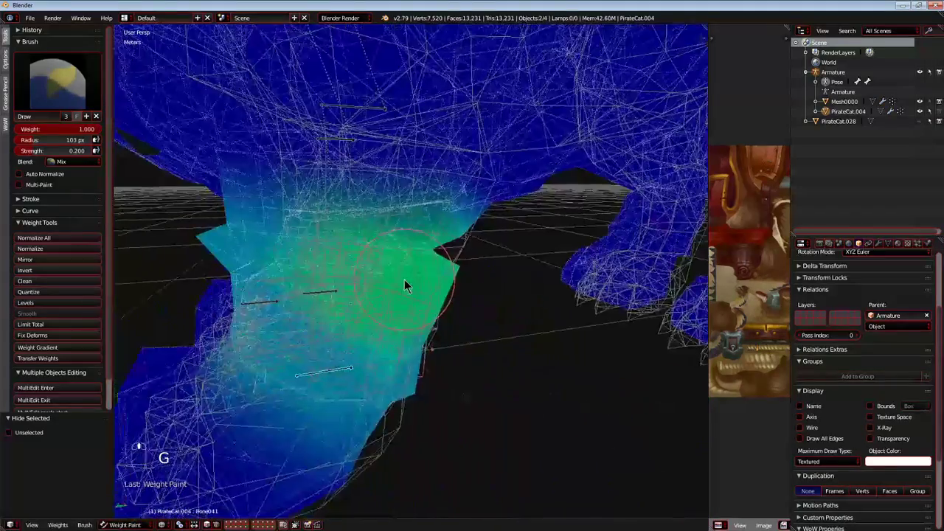
key("g")
right_click(339, 416)
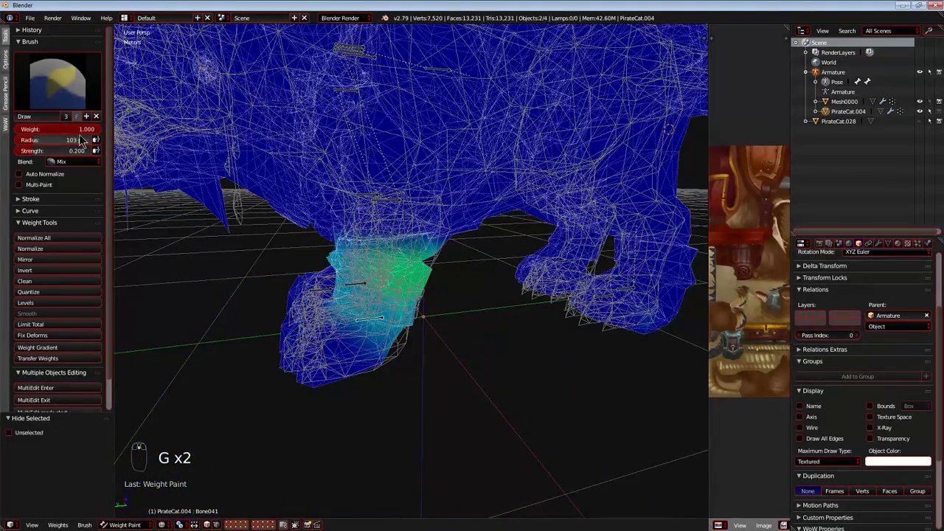
Set the brush weight to 0.000, erase the Bone041 weights spilling onto the paw, and test-move the bone.
key("g")
key("g")
right_click(147, 249)
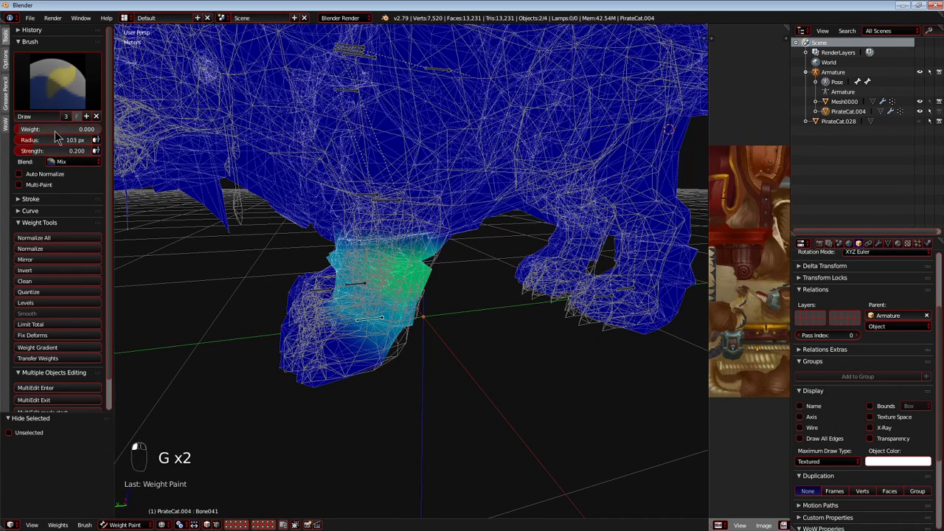
middle_click_drag(286, 327, 388, 319)
key("g")
right_click(404, 411)
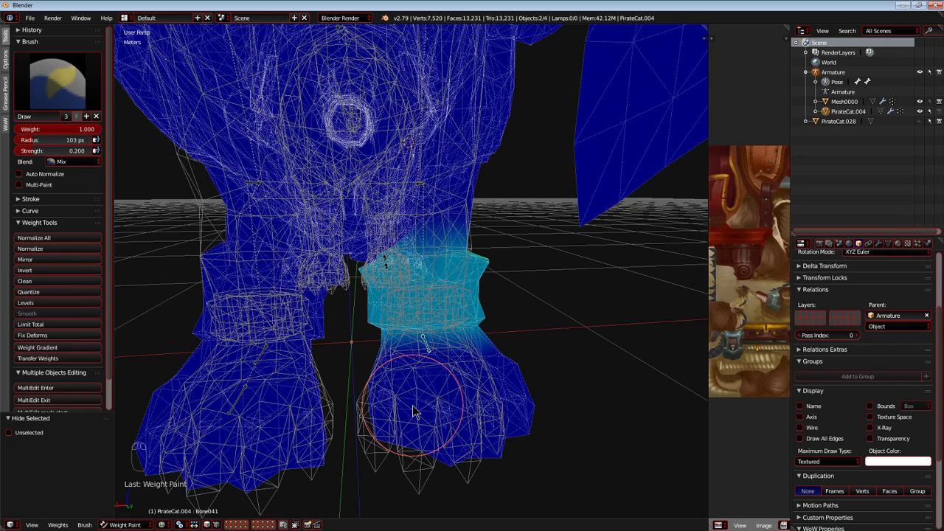
Restore the brush weight to 1.000, test-move Bone041, and select Bone037 at the upper front leg.
middle_click_drag(385, 406, 365, 273)
key("g")
right_click(470, 354)
right_click(425, 183)
middle_click_drag(426, 183, 470, 214)
key("g")
right_click(481, 306)
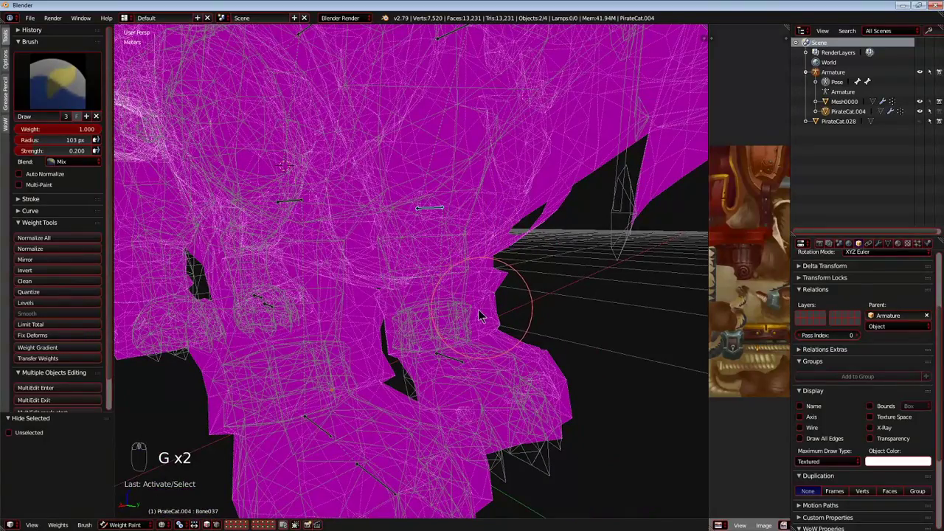
Test-move Bone037 and examine the mesh around the upper front leg from several angles.
middle_click_drag(455, 290, 409, 292)
scroll(408, 290, "up", 5)
key("g")
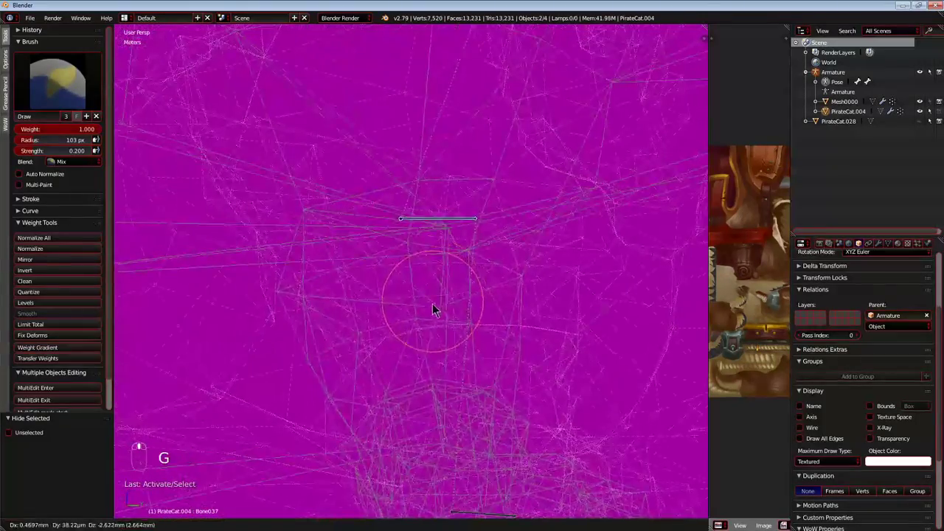
middle_click_drag(445, 259, 514, 263)
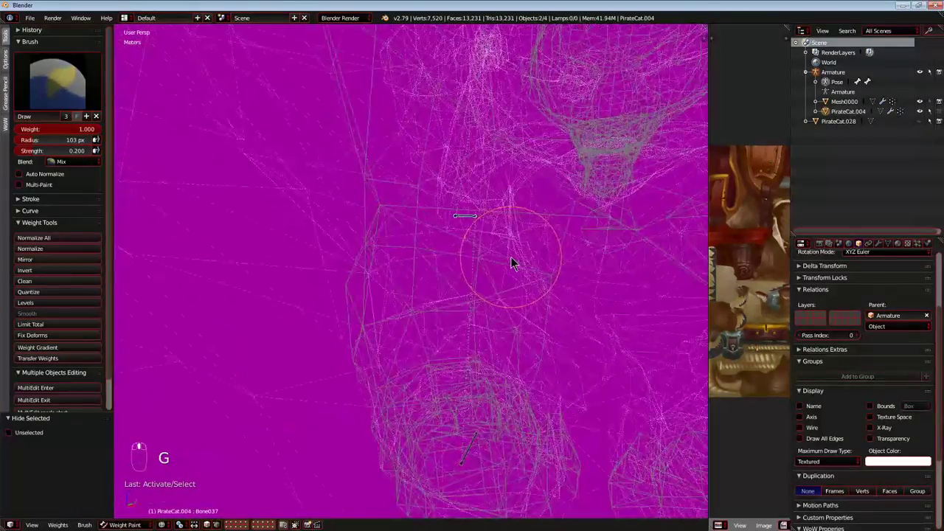
middle_click_drag(406, 283, 314, 268)
key("g")
right_click(398, 237)
scroll(314, 268, "up", 2)
middle_click_drag(437, 228, 342, 307)
middle_click_drag(288, 328, 318, 303)
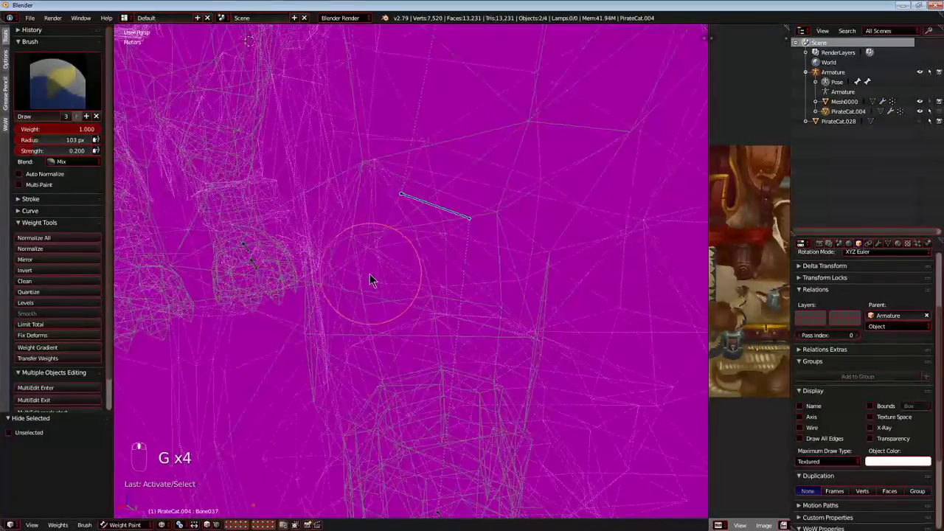
middle_click_drag(398, 281, 346, 323)
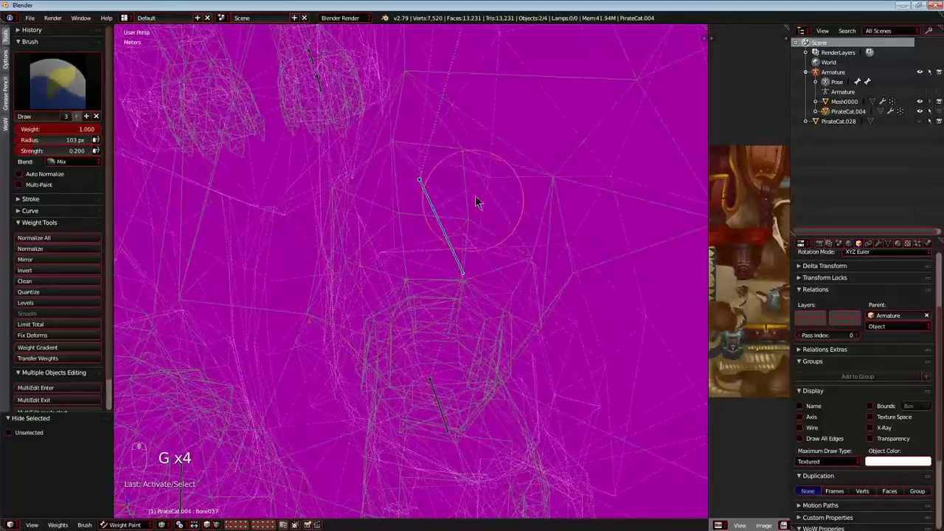
left_click_drag(476, 207, 604, 246)
mouse_move(401, 358)
middle_mouse_down()
mouse_move(438, 327)
mouse_move(438, 394)
middle_mouse_up()
Paint the first Bone037 weights on the upper front leg at strength 0.200 and test-move the bone.
left_click_drag(424, 287, 542, 234)
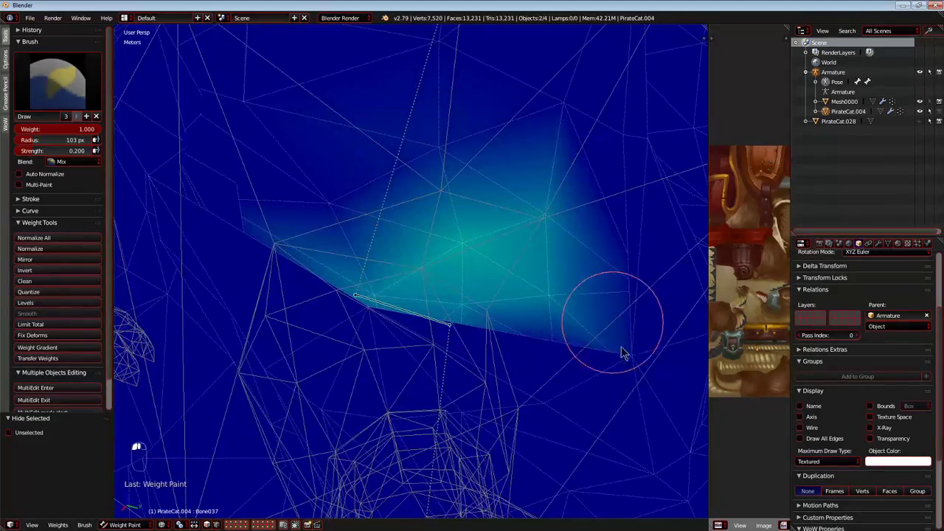
mouse_move(608, 335)
middle_mouse_down()
mouse_move(525, 301)
mouse_move(484, 299)
middle_mouse_up()
left_click_drag(484, 299, 222, 222)
mouse_move(222, 222)
middle_mouse_down()
mouse_move(311, 292)
mouse_move(550, 249)
middle_mouse_up()
mouse_move(550, 248)
left_mouse_down()
mouse_move(362, 157)
mouse_move(416, 273)
left_mouse_up()
mouse_move(415, 274)
middle_mouse_down()
mouse_move(332, 284)
mouse_move(350, 343)
mouse_move(465, 348)
mouse_move(461, 284)
middle_mouse_up()
key("g")
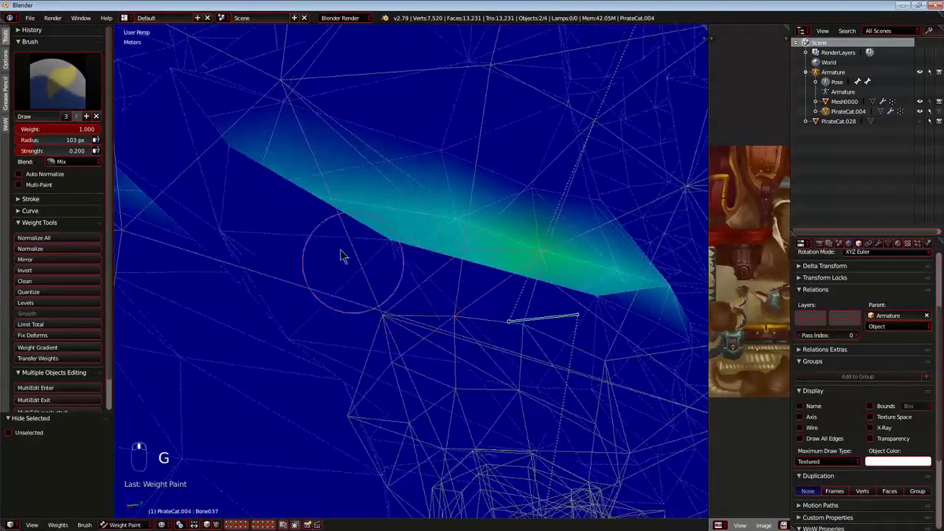
Extend the Bone037 weights along and below the painted band on the upper front leg and test-move the bone.
middle_click_drag(557, 313, 559, 297)
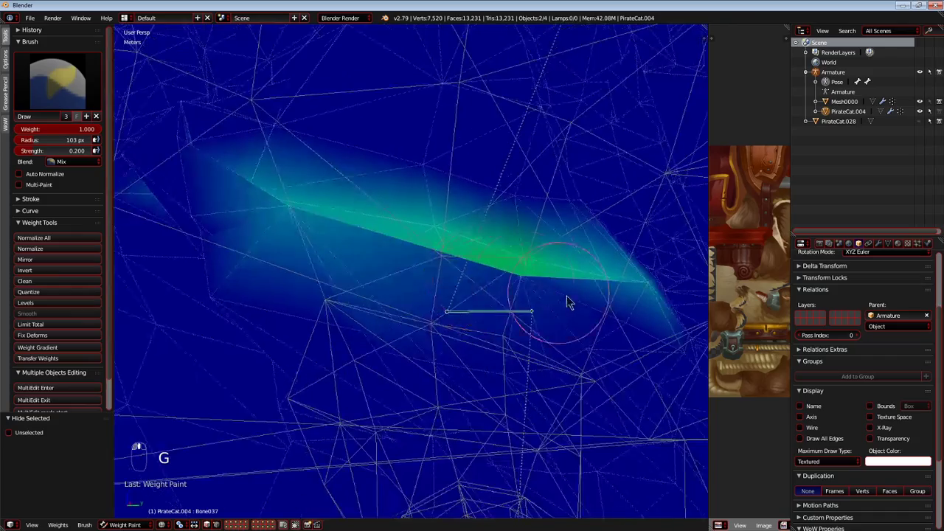
left_click_drag(559, 297, 297, 223)
middle_click_drag(297, 223, 324, 288)
left_click_drag(324, 287, 390, 312)
key("g")
right_click(338, 285)
Spread the Bone037 weights around the upper front leg from several angles and test-move the bone.
mouse_move(337, 286)
middle_mouse_down()
mouse_move(283, 295)
mouse_move(415, 274)
mouse_move(328, 307)
middle_mouse_up()
mouse_move(327, 306)
left_mouse_down()
mouse_move(402, 238)
mouse_move(417, 258)
left_mouse_up()
mouse_move(418, 257)
middle_mouse_down()
mouse_move(447, 267)
mouse_move(418, 261)
middle_mouse_up()
mouse_move(418, 261)
left_mouse_down()
mouse_move(457, 326)
mouse_move(446, 287)
left_mouse_up()
mouse_move(405, 297)
middle_mouse_down()
mouse_move(337, 367)
mouse_move(309, 316)
mouse_move(474, 328)
mouse_move(370, 339)
mouse_move(385, 327)
mouse_move(544, 347)
mouse_move(371, 331)
middle_mouse_up()
mouse_move(232, 348)
middle_mouse_down()
mouse_move(375, 369)
mouse_move(435, 346)
mouse_move(398, 318)
middle_mouse_up()
left_click_drag(496, 297, 522, 296)
middle_click_drag(522, 296, 471, 278)
key("g")
right_click(531, 242)
Strengthen the Bone037 weights with broad strokes across the upper front leg.
mouse_move(516, 251)
middle_mouse_down()
mouse_move(420, 284)
mouse_move(477, 307)
middle_mouse_up()
mouse_move(608, 298)
left_mouse_down()
mouse_move(642, 295)
mouse_move(391, 286)
left_mouse_up()
middle_click_drag(485, 309, 298, 280)
left_click_drag(319, 282, 475, 266)
mouse_move(475, 275)
middle_mouse_down()
mouse_move(274, 325)
mouse_move(462, 274)
mouse_move(448, 291)
mouse_move(188, 315)
middle_mouse_up()
left_click_drag(493, 255, 249, 309)
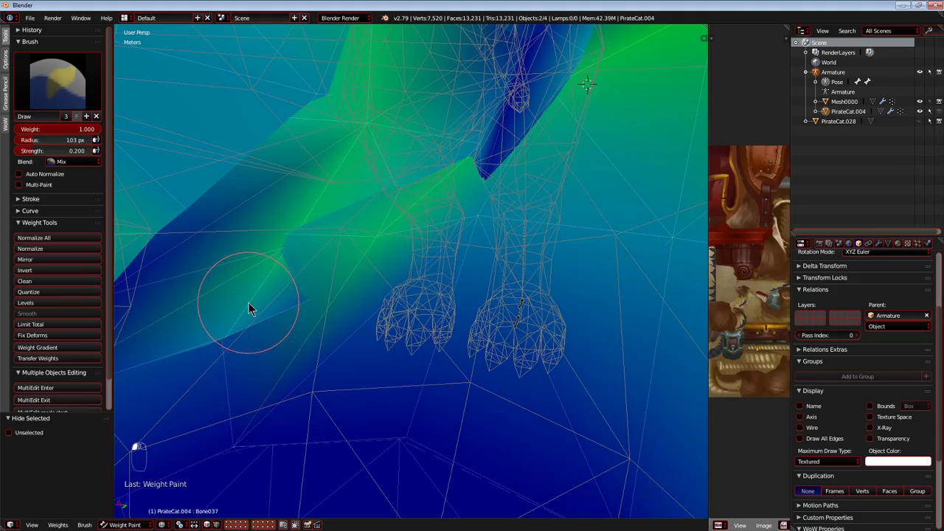
Fill the unevenly weighted patches for Bone037 on the hard-to-reach faces of the upper front leg.
mouse_move(298, 355)
middle_mouse_down()
mouse_move(384, 299)
mouse_move(339, 272)
mouse_move(251, 249)
middle_mouse_up()
scroll(251, 249, "up", 1)
left_click_drag(372, 330, 566, 340)
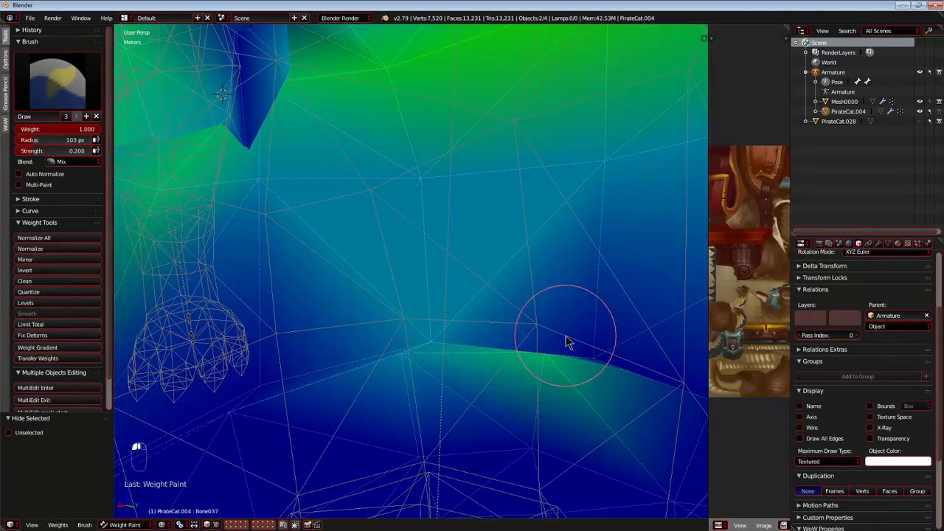
mouse_move(358, 363)
middle_mouse_down()
mouse_move(193, 293)
mouse_move(321, 299)
middle_mouse_up()
mouse_move(156, 395)
middle_mouse_down()
mouse_move(600, 284)
mouse_move(362, 248)
mouse_move(238, 268)
mouse_move(533, 305)
mouse_move(445, 265)
mouse_move(371, 273)
mouse_move(335, 291)
mouse_move(166, 301)
mouse_move(527, 301)
mouse_move(457, 298)
mouse_move(508, 273)
mouse_move(307, 286)
mouse_move(255, 278)
mouse_move(383, 272)
mouse_move(385, 219)
mouse_move(344, 206)
mouse_move(407, 220)
mouse_move(432, 264)
middle_mouse_up()
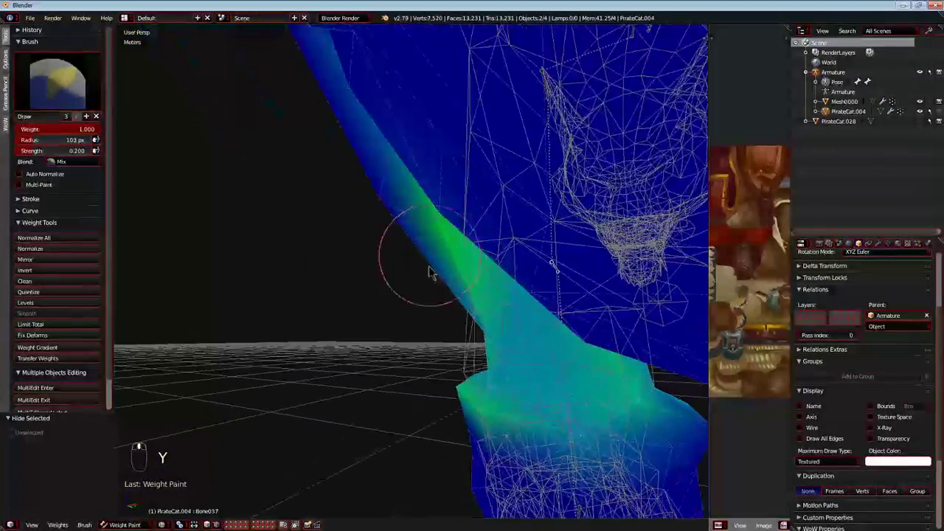
Test-move and rotate Bone037, and set the brush to weight 0.000 and strength 1.000 for erasing.
mouse_move(344, 145)
middle_mouse_down()
mouse_move(477, 217)
mouse_move(384, 272)
mouse_move(312, 286)
mouse_move(374, 298)
mouse_move(400, 248)
mouse_move(460, 309)
middle_mouse_up()
key("g")
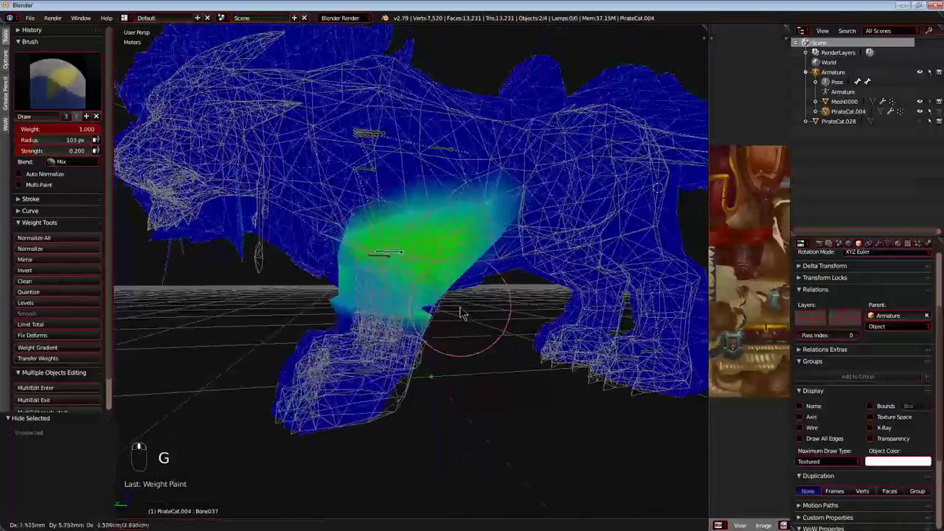
key("r")
right_click(483, 305)
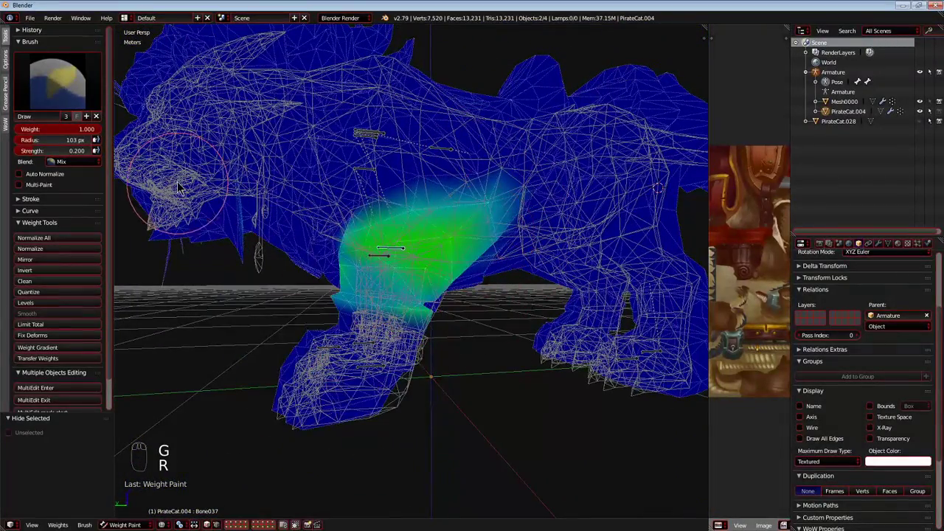
key("g")
right_click(240, 220)
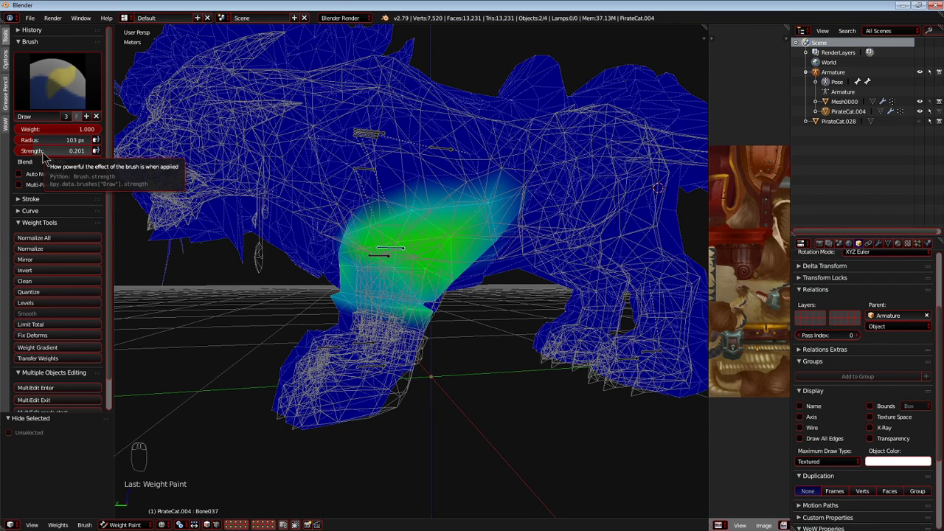
Set the brush to weight 1.000 and strength 0.201, touch up the upper leg weights, and test-move Bone037.
mouse_move(191, 242)
middle_mouse_down()
mouse_move(327, 274)
mouse_move(407, 273)
mouse_move(369, 265)
mouse_move(324, 280)
mouse_move(384, 273)
mouse_move(367, 280)
mouse_move(389, 257)
mouse_move(325, 168)
middle_mouse_up()
scroll(322, 288, "up", 3)
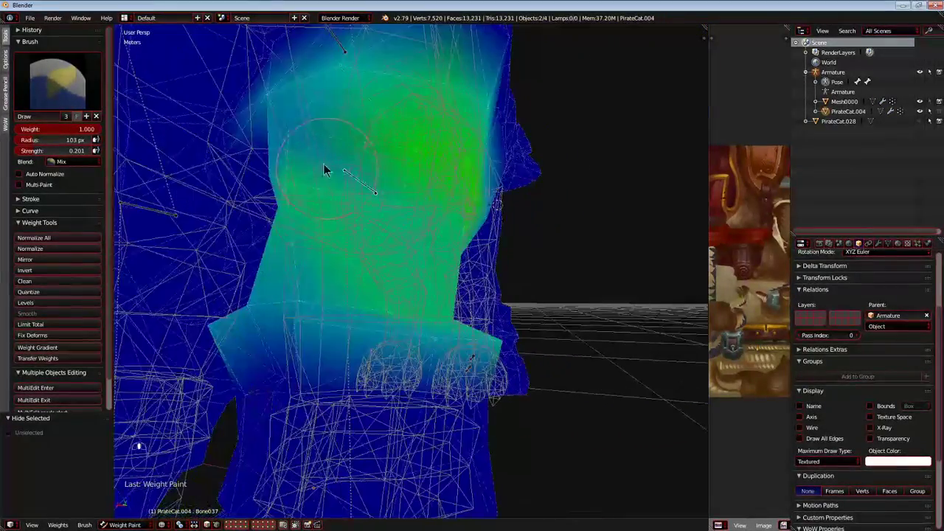
scroll(346, 204, "down", 6)
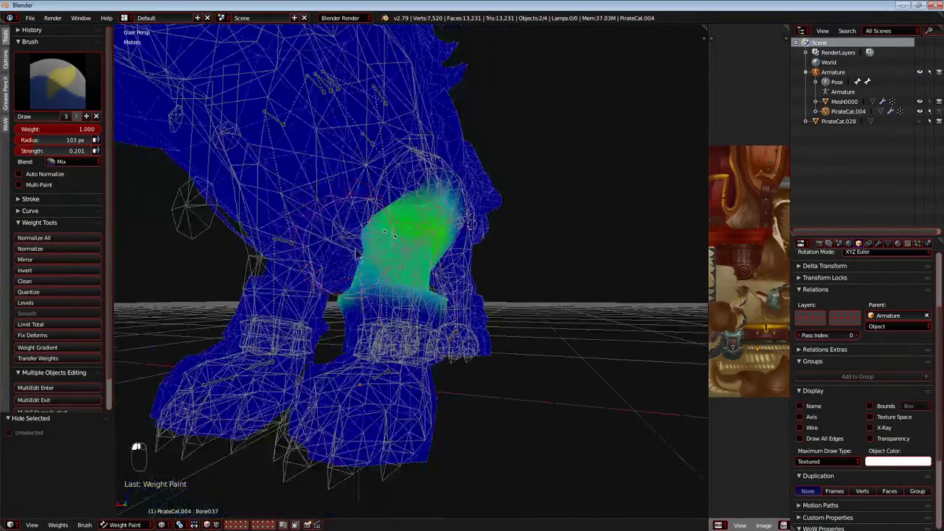
middle_click_drag(343, 243, 396, 261)
key("g")
right_click(514, 300)
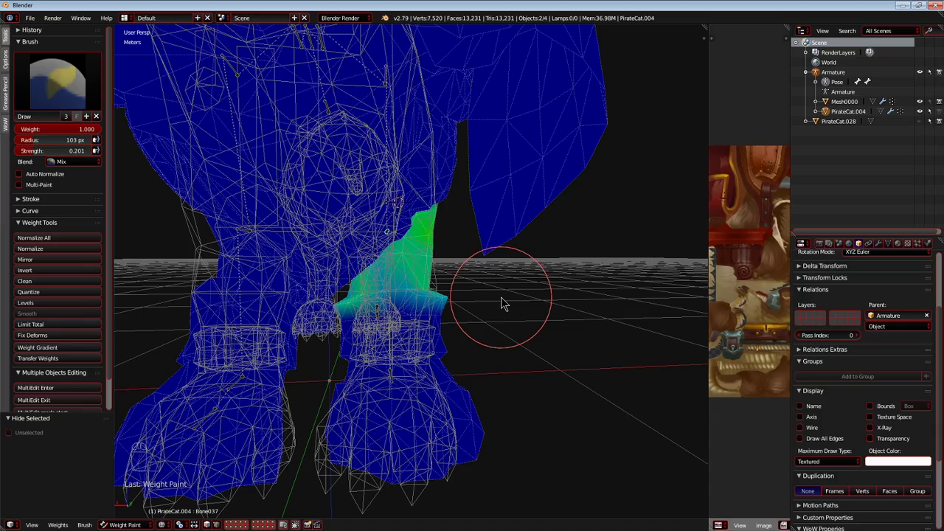
Recheck Bone037 by moving it, then select Bone032 at the shoulder and test-rotate it.
mouse_move(432, 326)
middle_mouse_down()
mouse_move(211, 322)
mouse_move(404, 278)
mouse_move(452, 296)
mouse_move(509, 214)
mouse_move(553, 348)
mouse_move(467, 295)
mouse_move(533, 332)
mouse_move(513, 350)
middle_mouse_up()
right_click(483, 320)
key("g")
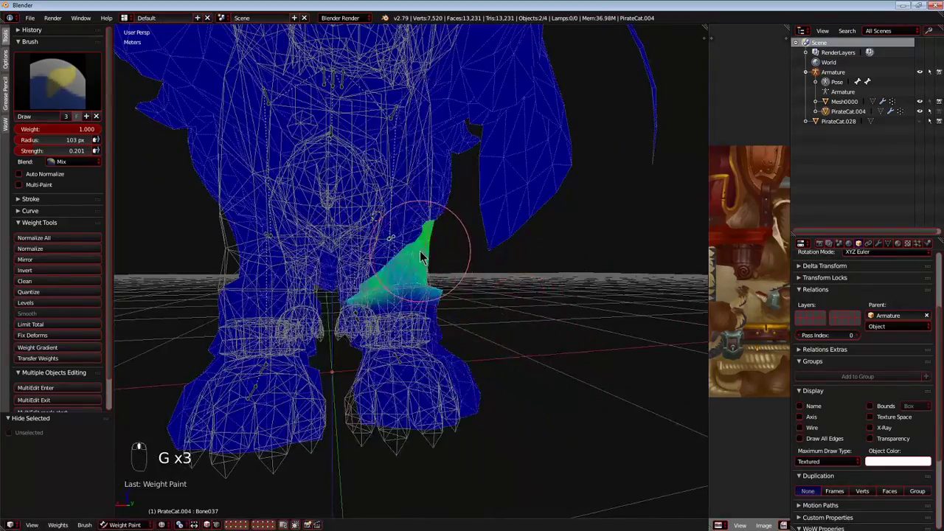
middle_click_drag(420, 253, 481, 211)
scroll(431, 111, "down", 4)
middle_click_drag(431, 111, 280, 164)
key("r")
right_click(458, 173)
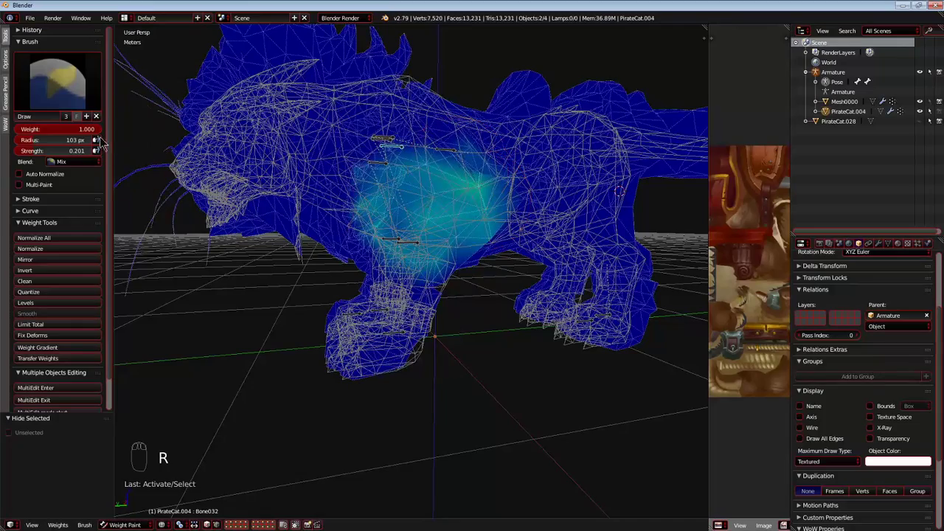
Erase Bone032's stray weights around the head with the brush at weight 0.000 and strength 1.000, test-moving the bone.
left_click_drag(31, 150, 91, 150)
mouse_move(133, 173)
middle_mouse_down()
mouse_move(177, 202)
mouse_move(234, 213)
middle_mouse_up()
key("g")
right_click(249, 244)
left_click(222, 168)
key("g")
right_click(249, 244)
key("g")
right_click(258, 211)
scroll(265, 208, "up", 1)
key("g")
right_click(196, 289)
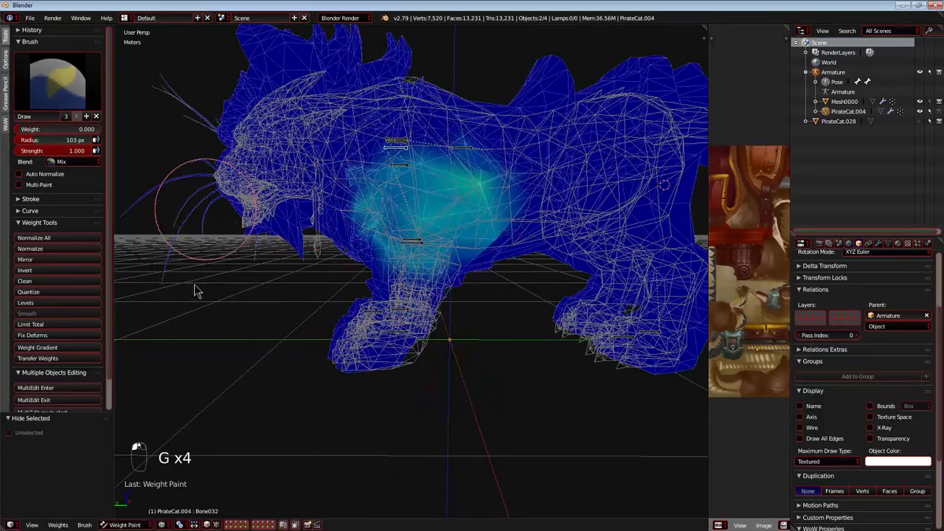
Select Bone037 on the upper front leg and test-move it to check its deformation.
middle_click_drag(438, 240, 385, 226)
right_click(421, 248)
key("g")
right_click(299, 254)
left_click_drag(298, 250, 270, 210)
key("g")
right_click(417, 265)
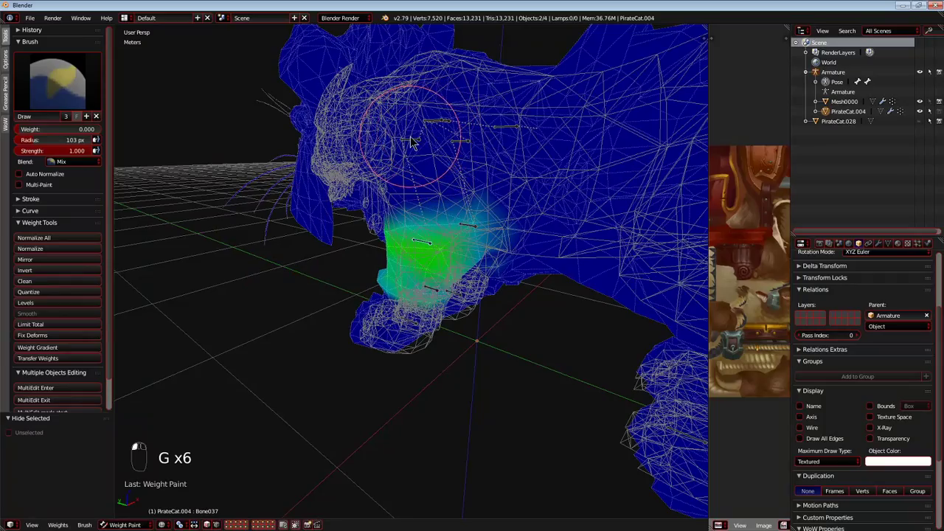
Select Bone032 at the shoulder again, test-move it and inspect its weights from inside the mesh.
right_click(411, 140)
key("g")
right_click(432, 208)
scroll(435, 210, "up", 2)
mouse_move(436, 211)
middle_mouse_down()
mouse_move(297, 214)
mouse_move(295, 246)
mouse_move(377, 213)
mouse_move(329, 175)
mouse_move(366, 325)
middle_mouse_up()
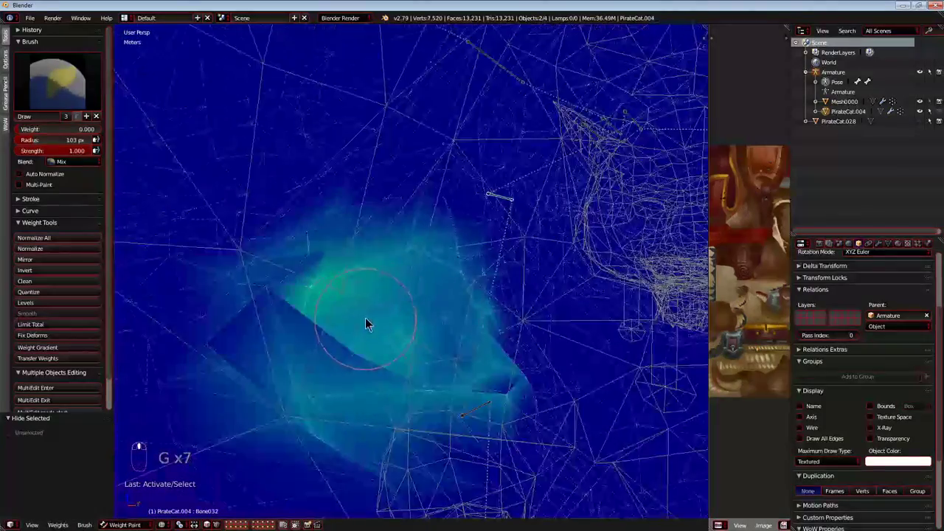
Paint Bone032's weights over the shoulder with the brush at weight 1.000 and strength 0.168, then test-move the bone.
left_click_drag(57, 130, 140, 130)
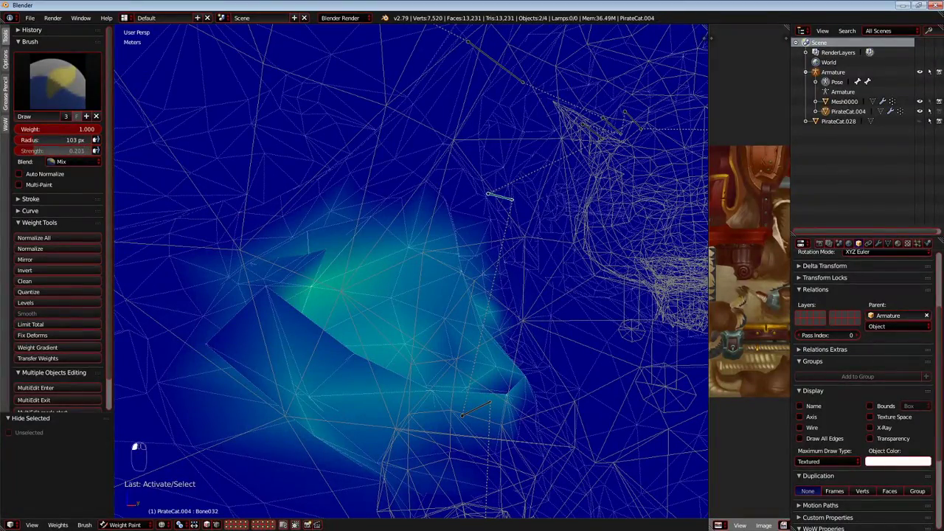
mouse_move(316, 210)
middle_mouse_down()
mouse_move(338, 212)
mouse_move(299, 214)
middle_mouse_up()
mouse_move(294, 216)
left_mouse_down()
mouse_move(237, 284)
mouse_move(517, 238)
mouse_move(435, 168)
mouse_move(261, 362)
mouse_move(539, 359)
left_mouse_up()
mouse_move(539, 358)
middle_mouse_down()
mouse_move(318, 219)
mouse_move(523, 238)
mouse_move(490, 284)
middle_mouse_up()
scroll(317, 219, "down", 4)
key("g")
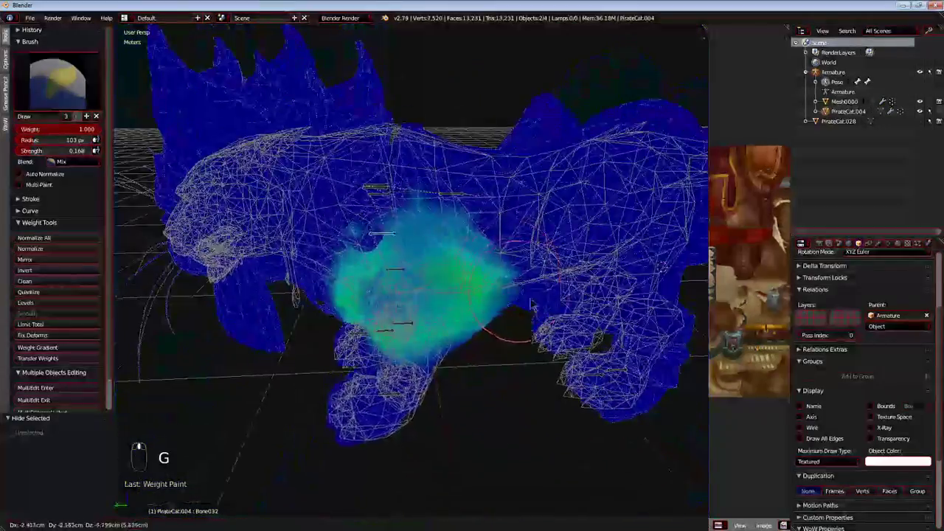
right_click(516, 190)
mouse_move(516, 190)
middle_mouse_down()
mouse_move(394, 227)
mouse_move(412, 221)
mouse_move(375, 168)
mouse_move(457, 177)
mouse_move(491, 246)
mouse_move(445, 214)
middle_mouse_up()
key("g")
right_click(435, 214)
Build up Bone032's weights across the shoulder and upper front leg and test-move the bone.
scroll(458, 219, "up", 3)
scroll(499, 190, "up", 3)
scroll(445, 214, "up", 3)
mouse_move(446, 214)
left_mouse_down()
mouse_move(446, 294)
mouse_move(514, 185)
mouse_move(347, 255)
mouse_move(282, 263)
mouse_move(347, 166)
left_mouse_up()
left_click_drag(536, 211, 493, 135)
left_click_drag(566, 268, 495, 234)
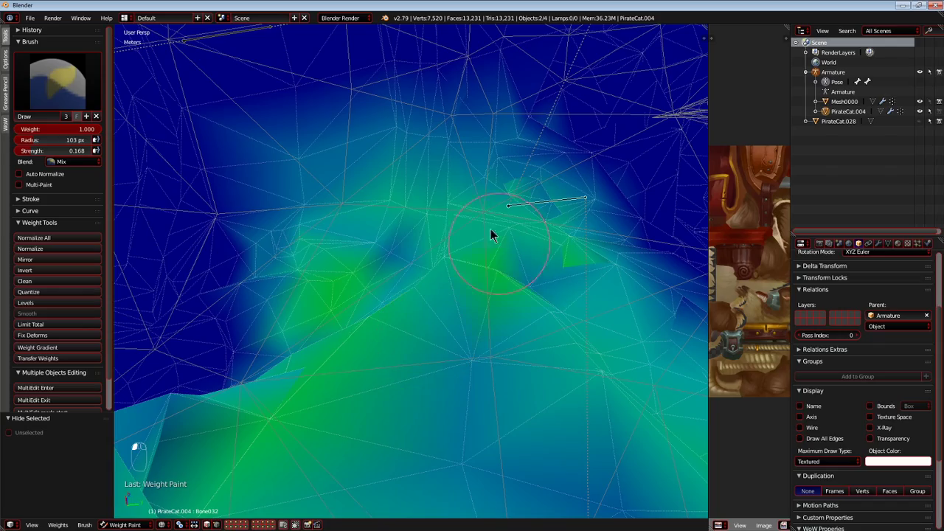
mouse_move(469, 342)
middle_mouse_down()
mouse_move(594, 362)
mouse_move(445, 344)
middle_mouse_up()
key("g")
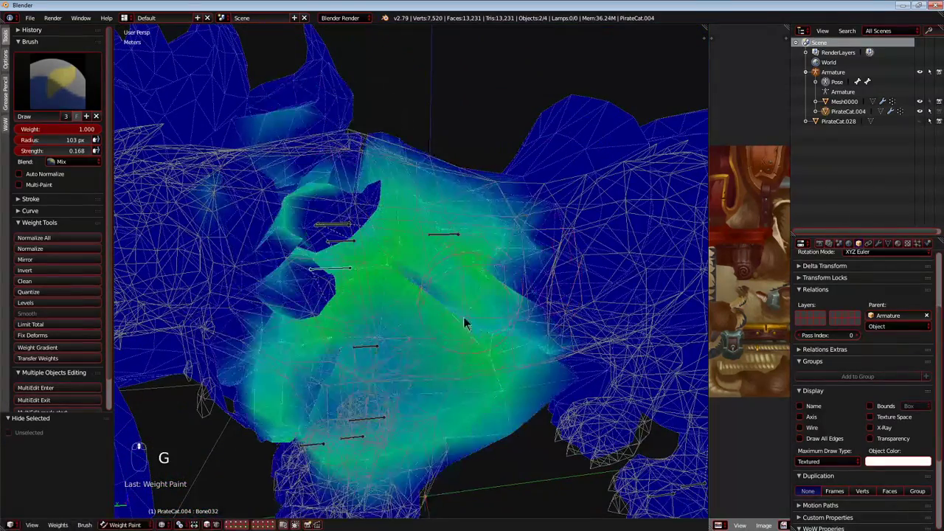
Undo the last Bone032 weight strokes over the upper shoulder.
scroll(452, 331, "up", 3)
mouse_move(452, 331)
middle_mouse_down()
mouse_move(314, 309)
mouse_move(426, 313)
mouse_move(373, 298)
mouse_move(381, 320)
mouse_move(432, 346)
middle_mouse_up()
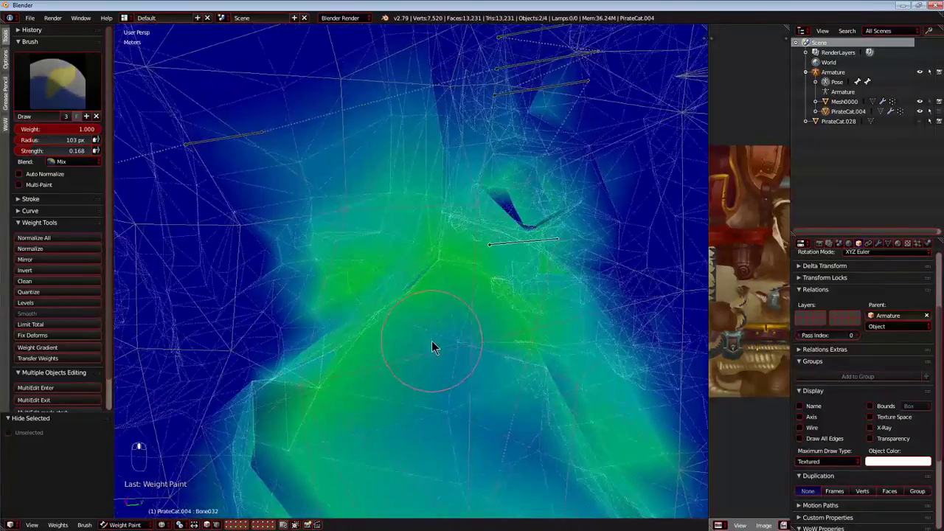
key("ctrl+z")
key("ctrl+t")
key("ctrl+z")
key("ctrl+z")
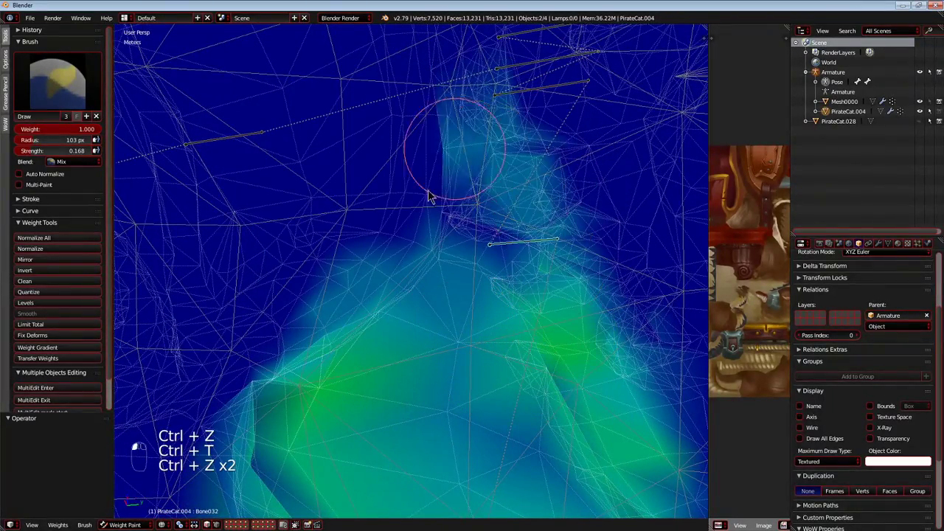
Repaint Bone032's weights evenly over the shoulder and chest side, then test-move the bone.
left_click_drag(436, 173, 564, 304)
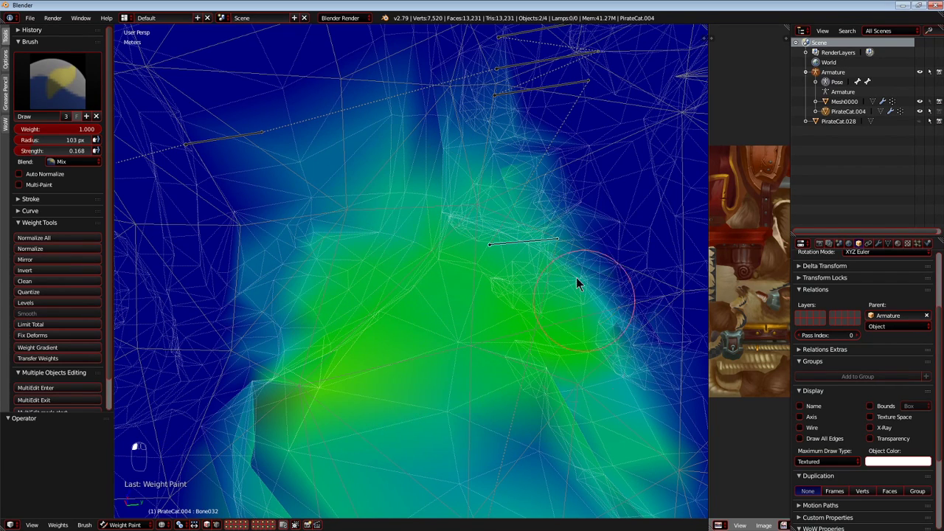
mouse_move(281, 426)
middle_mouse_down()
mouse_move(371, 354)
mouse_move(413, 420)
mouse_move(386, 371)
mouse_move(516, 398)
middle_mouse_up()
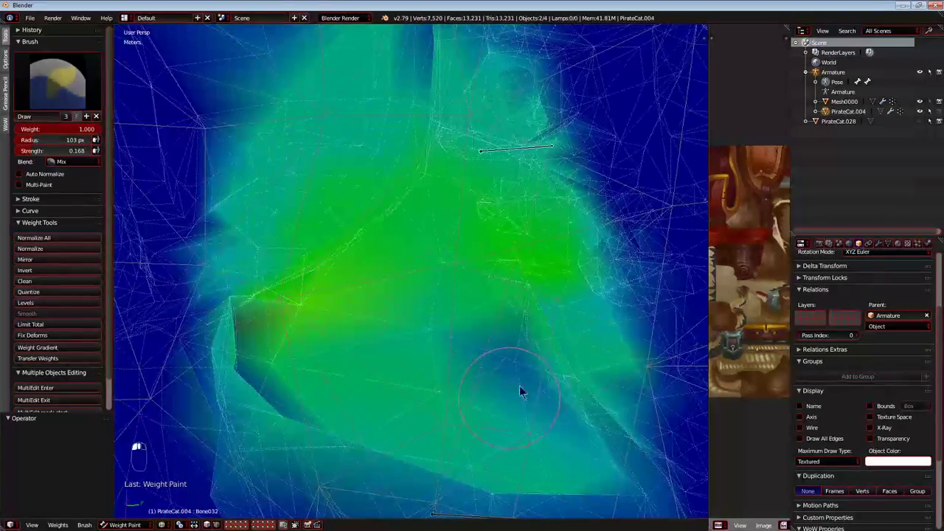
scroll(437, 282, "down", 6)
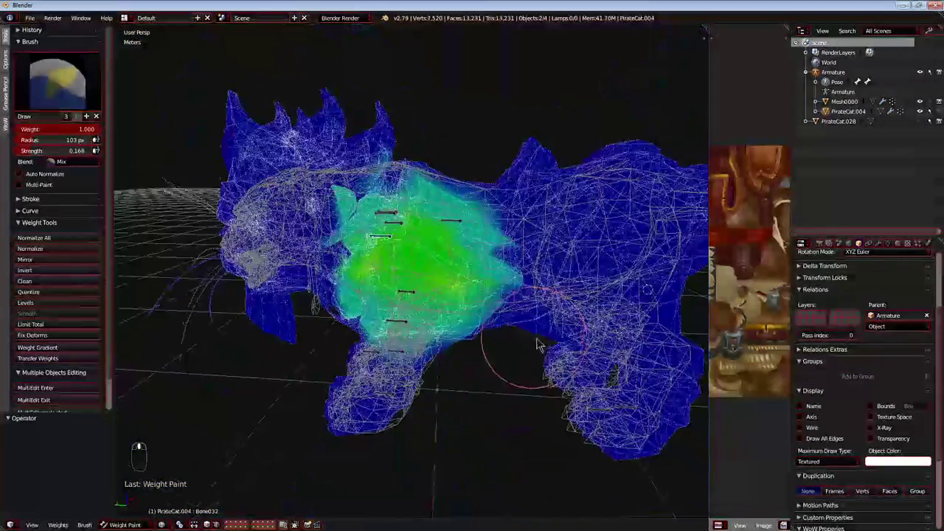
key("g")
right_click(418, 247)
Hide the checked bone in the lower front leg and select Bone037 for a test move.
middle_click_drag(396, 346, 390, 416)
right_click(386, 431)
key("h")
middle_click_drag(457, 389, 402, 366)
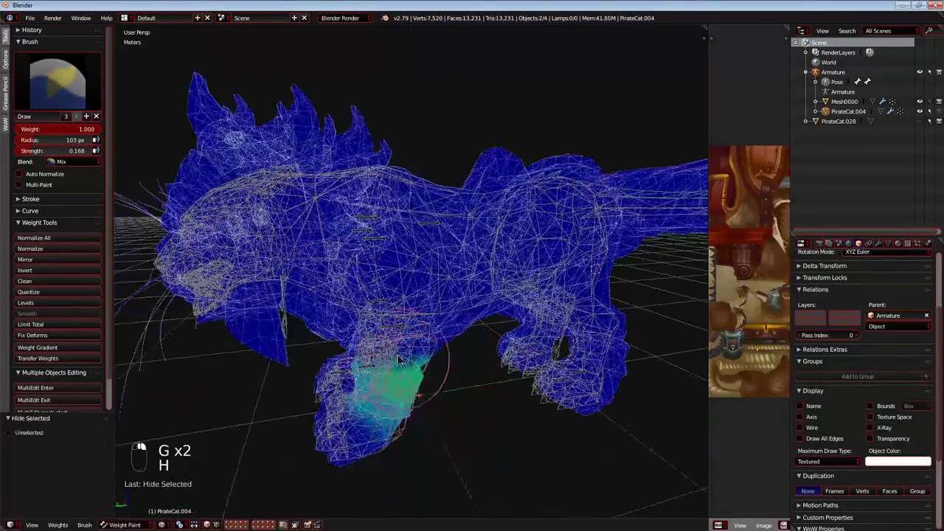
right_click(505, 377)
middle_click_drag(475, 360, 427, 350)
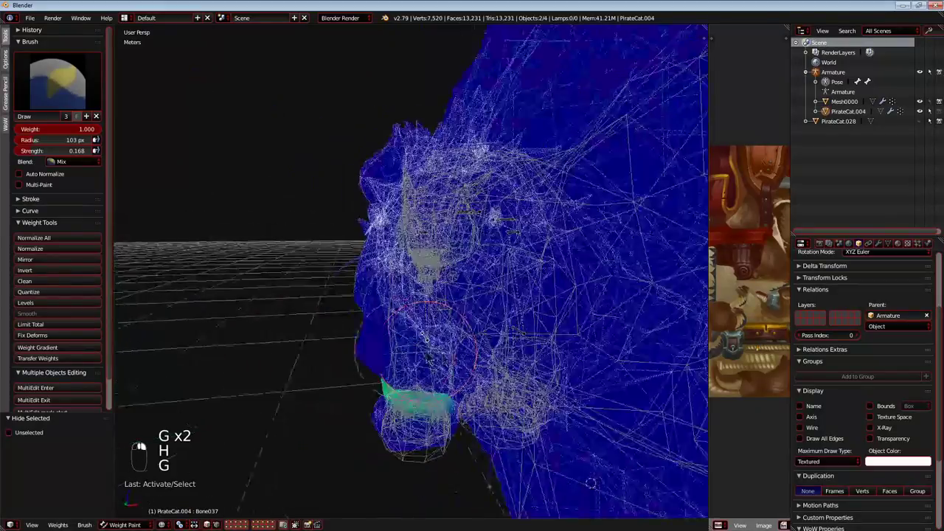
Hide Bone037 and the already painted shoulder bone.
middle_click_drag(501, 351, 438, 359)
scroll(438, 358, "up", 2)
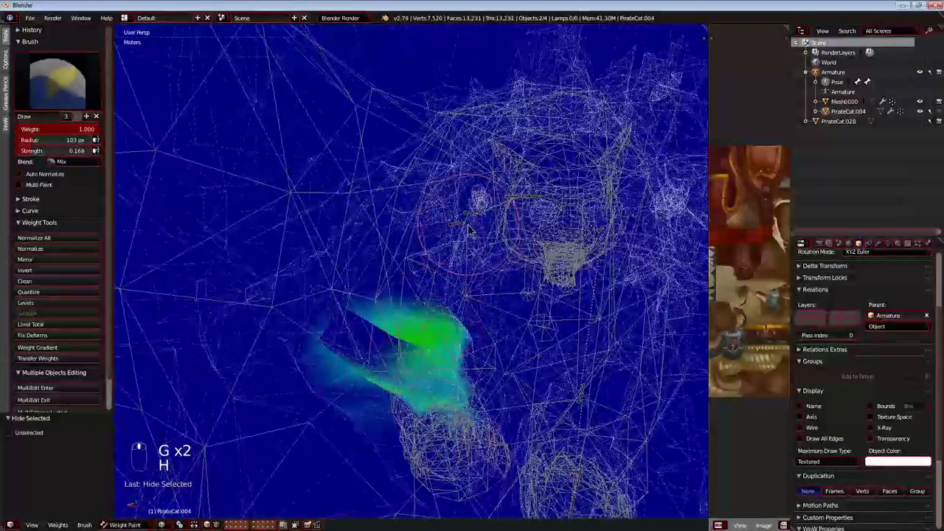
right_click(457, 227)
mouse_move(457, 227)
middle_mouse_down()
mouse_move(559, 258)
mouse_move(497, 280)
mouse_move(438, 255)
mouse_move(363, 267)
middle_mouse_up()
key("h")
Select Bone026 above the shoulder and test-move it to check which parts follow.
right_click(467, 167)
key("g")
right_click(449, 235)
middle_click_drag(443, 227, 487, 274)
key("g")
right_click(499, 304)
Erase Bone026's stray weights on the head spikes with weight 0.000 and strength 1.000, then test-move it.
scroll(487, 305, "down", 5)
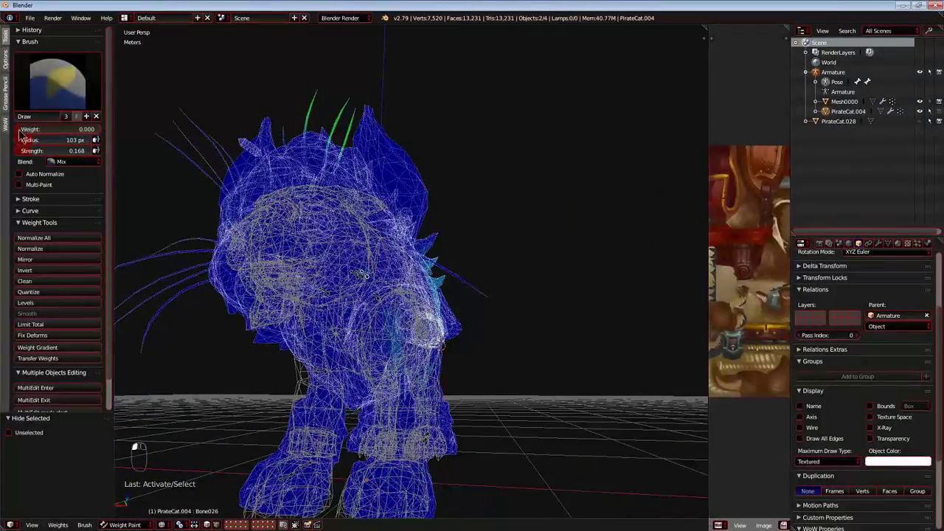
left_click_drag(436, 117, 353, 100)
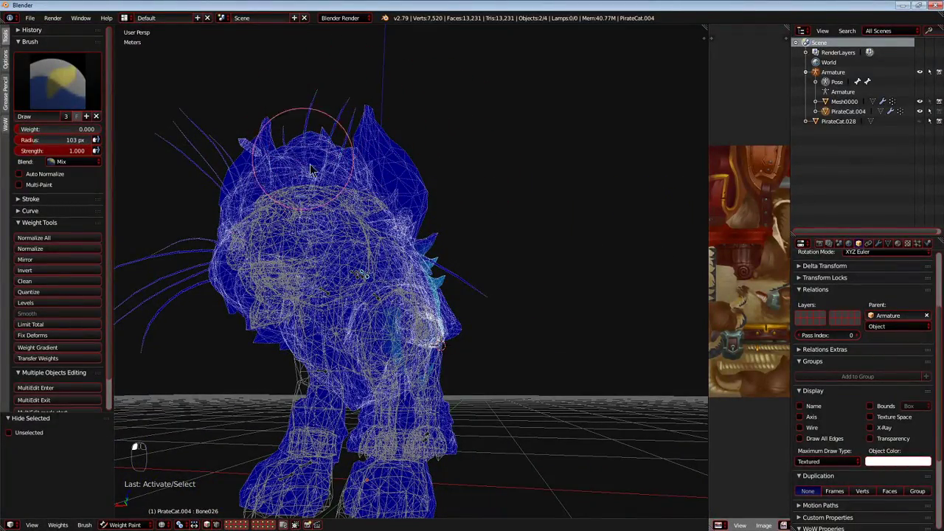
middle_click_drag(309, 168, 325, 238)
key("g")
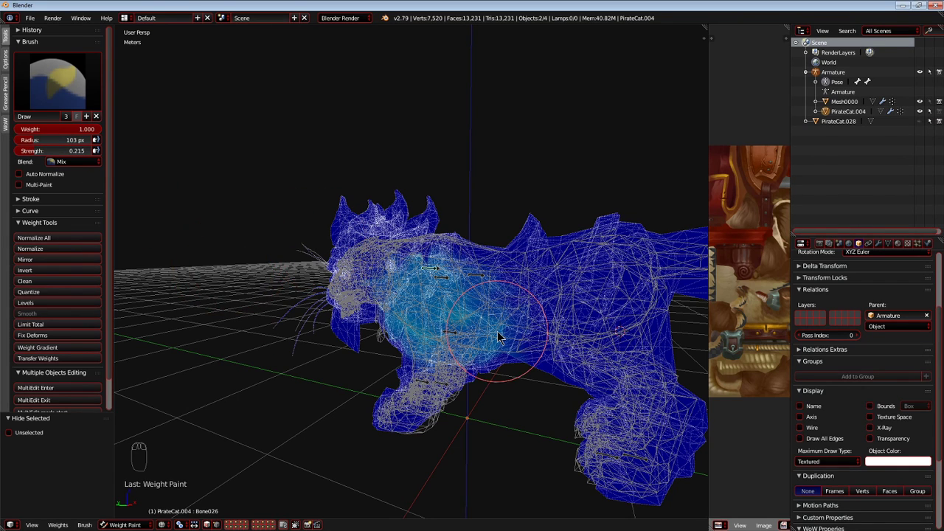
Paint Bone026's weights across the shoulder and chest side with the brush at weight 1.000 and strength 0.215.
scroll(550, 328, "up", 3)
mouse_move(529, 331)
middle_mouse_down()
mouse_move(479, 351)
mouse_move(346, 292)
mouse_move(425, 327)
mouse_move(407, 310)
middle_mouse_up()
scroll(416, 308, "up", 2)
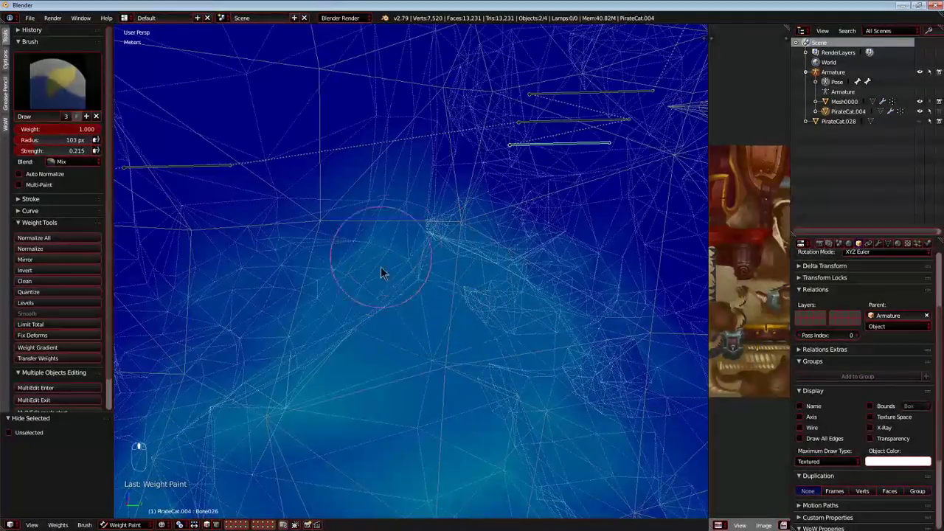
left_click_drag(505, 251, 391, 342)
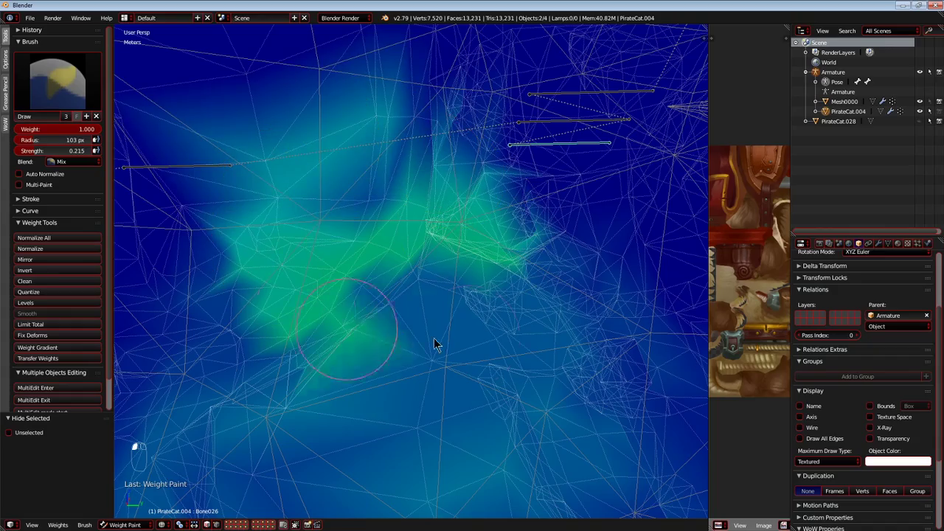
left_click_drag(396, 235, 393, 336)
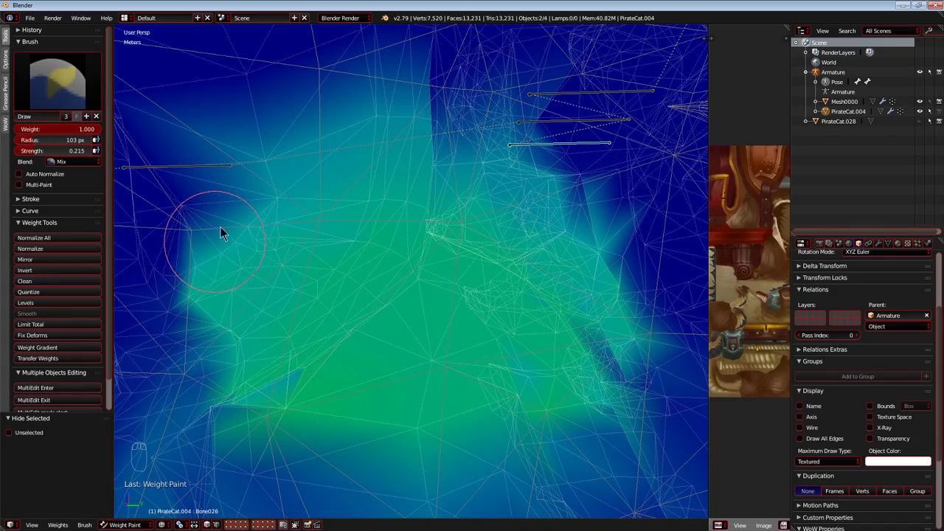
Test-move Bone026, extend its weights over the upper shoulder and hide the bone.
middle_click_drag(381, 224, 372, 184)
key("g")
right_click(413, 221)
middle_click_drag(415, 205, 430, 199)
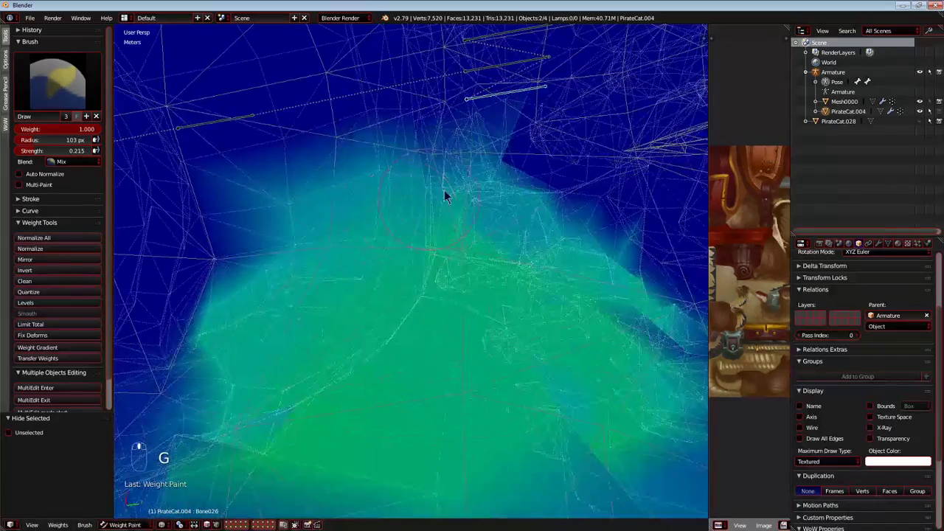
mouse_move(395, 256)
middle_mouse_down()
mouse_move(394, 317)
mouse_move(590, 337)
mouse_move(497, 413)
mouse_move(522, 324)
middle_mouse_up()
key("h")
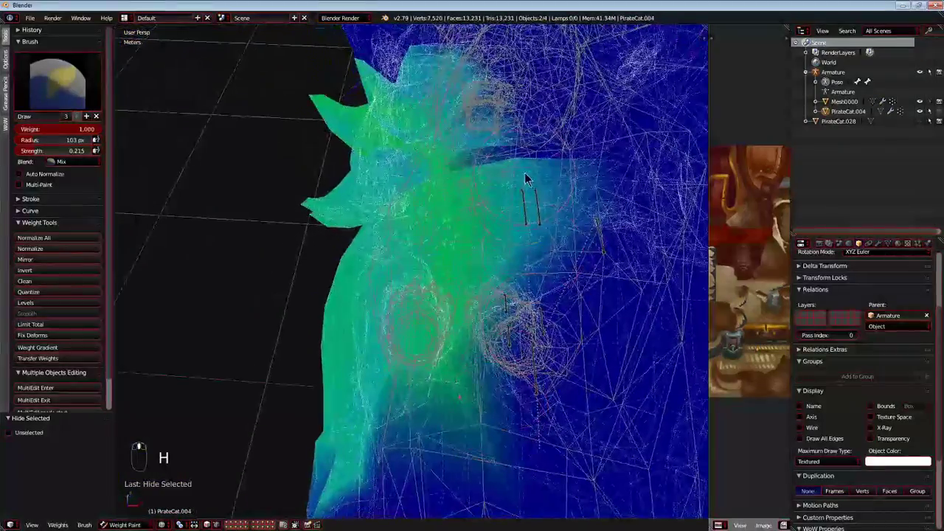
Select Bone019 behind the neck and test-move it to check its influence on the mesh.
right_click(523, 205)
middle_click_drag(524, 205, 487, 257)
key("g")
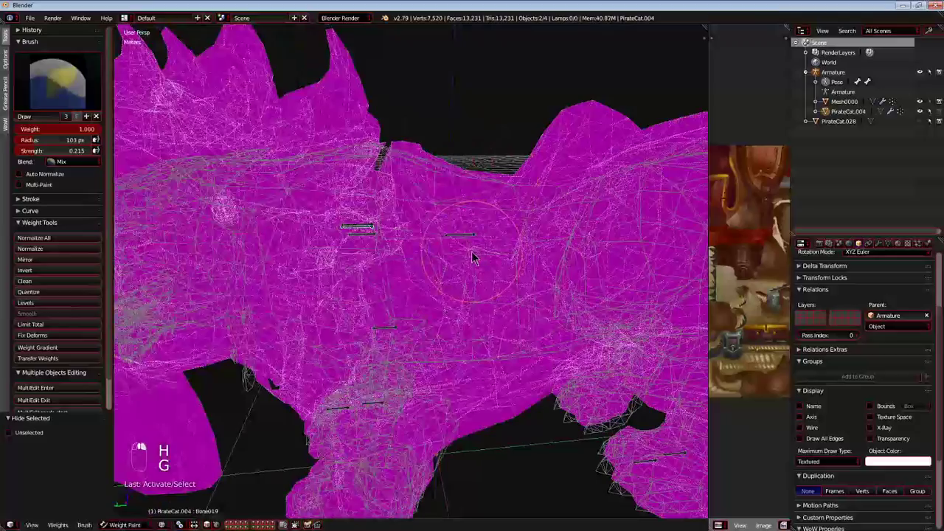
key("g")
key("g")
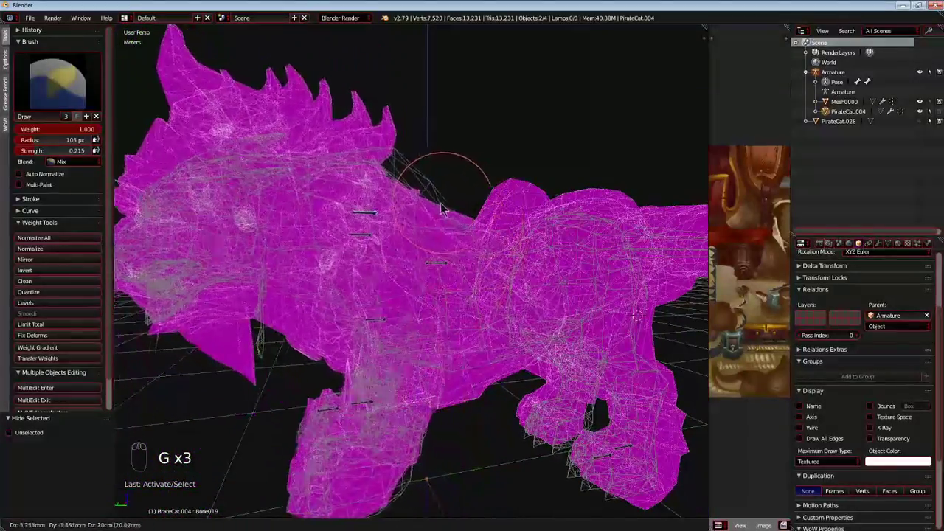
right_click(404, 221)
middle_click_drag(404, 221, 423, 233)
key("g")
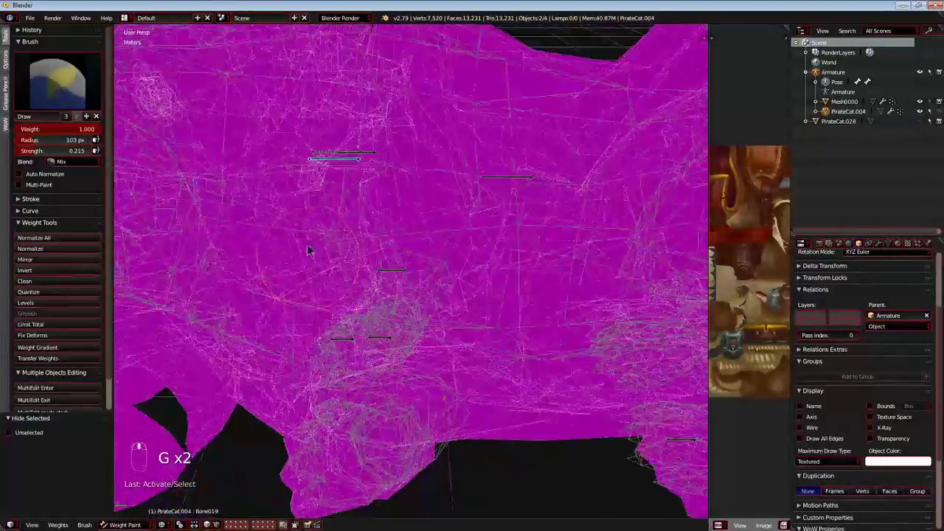
Switch to the right orthographic view and examine the neck seam while test-moving Bone019.
scroll(307, 251, "down", 3)
middle_click_drag(308, 250, 135, 292)
scroll(135, 293, "up", 2)
key("KP_5")
key("KP_1")
key("KP_5")
key("KP_5")
key("KP_5")
key("KP_3")
scroll(345, 287, "down", 2)
key("g")
right_click(353, 260)
scroll(352, 260, "up", 1)
key("g")
right_click(396, 260)
scroll(396, 259, "down", 1)
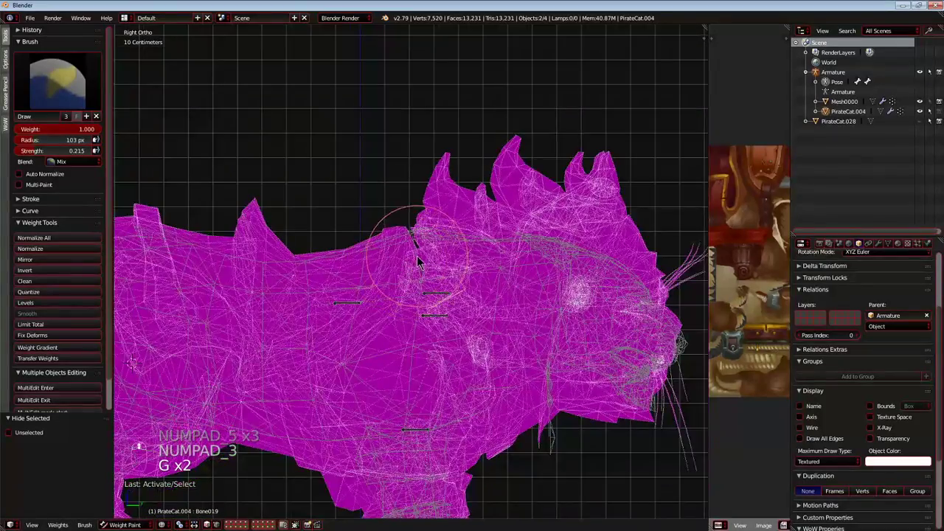
middle_click_drag(417, 252, 415, 235, "shift")
scroll(414, 230, "up", 1)
key("g")
right_click(418, 242)
scroll(418, 246, "up", 1)
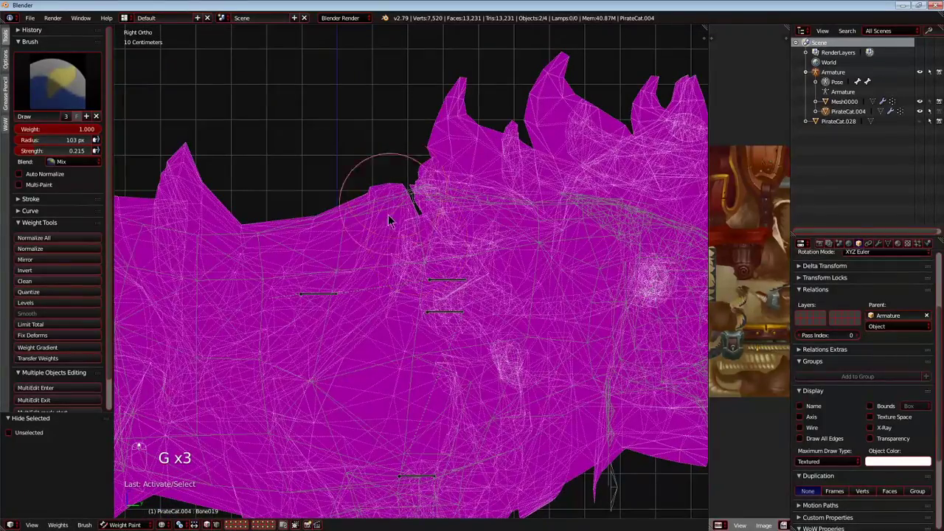
Paint Bone019's weights over the back of the neck and the rear mane spikes, then test-move the bone.
left_click_drag(458, 107, 446, 166)
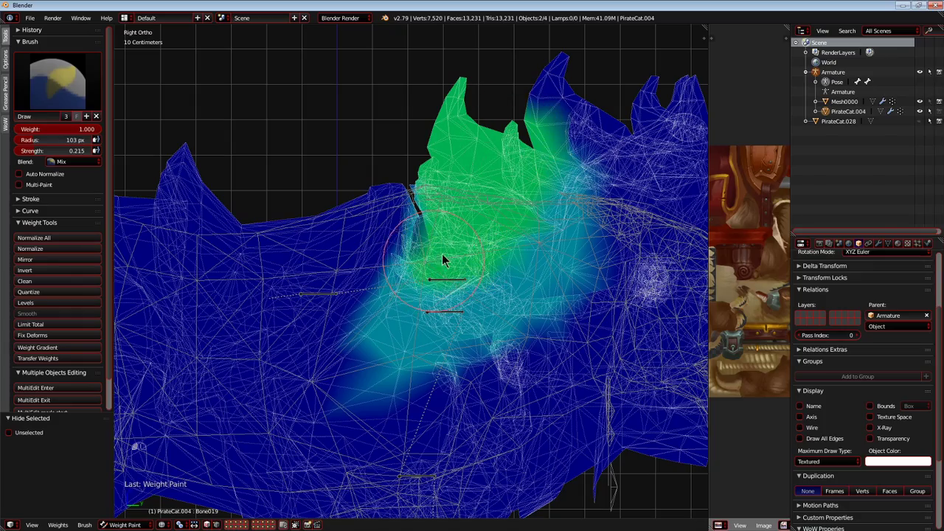
scroll(430, 267, "down", 4)
key("g")
right_click(496, 276)
Hide Bone019, then select Bone012 on the back and test-move it.
scroll(496, 281, "up", 2)
scroll(456, 291, "up", 4)
key("h")
scroll(452, 289, "down", 3)
middle_click_drag(453, 288, 363, 331)
right_click(357, 322)
scroll(383, 345, "down", 2)
key("g")
right_click(417, 346)
middle_click_drag(416, 345, 410, 256)
key("g")
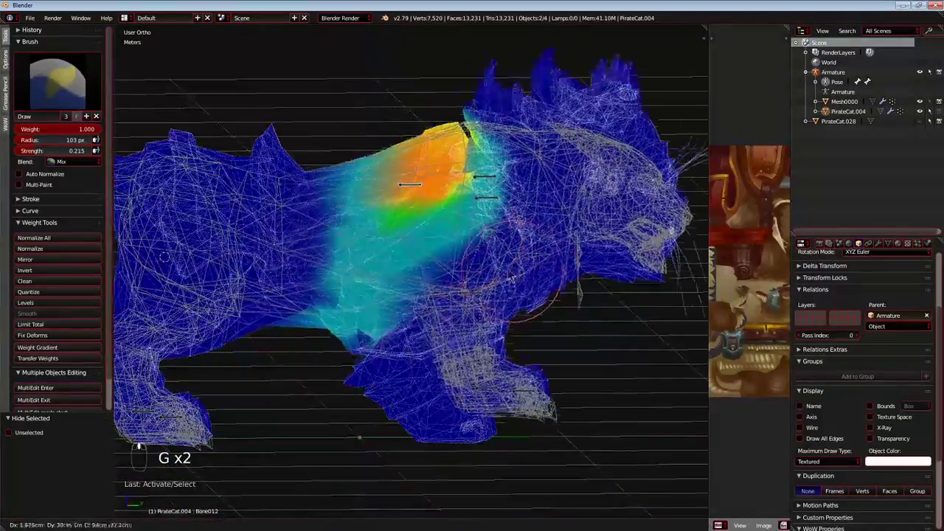
Test-move the visible bones, then check and hide the bone in the rear paw.
right_click(418, 303)
middle_click_drag(417, 303, 411, 334)
key("g")
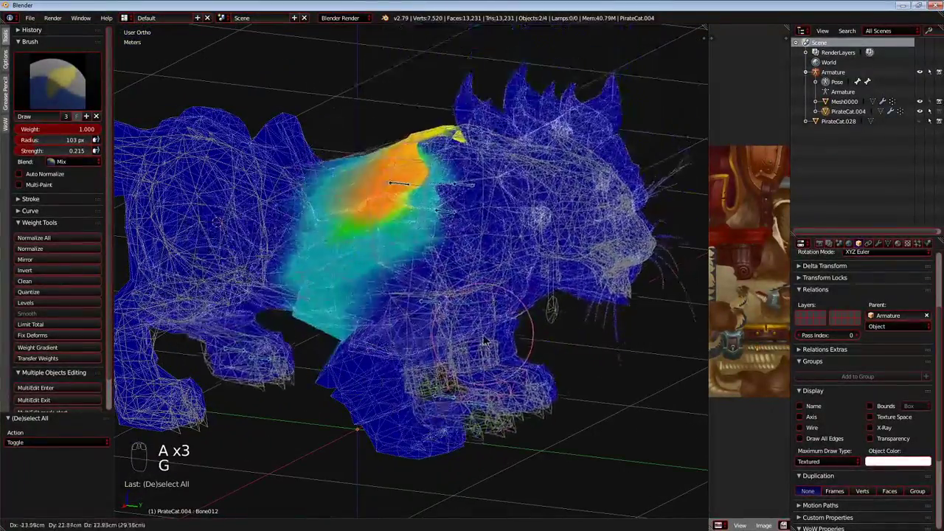
right_click(213, 387)
middle_click_drag(213, 387, 239, 392)
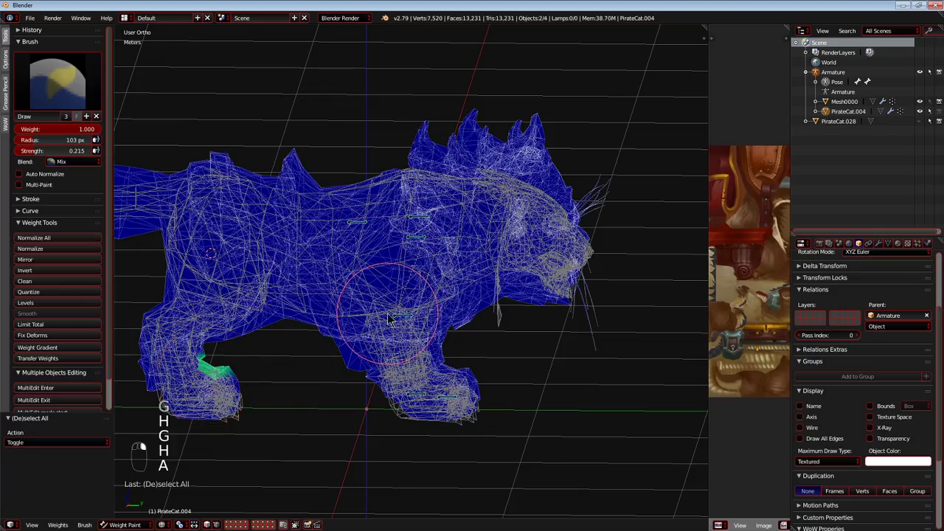
Test-move all the selected bones together from the side to check the front body's deformation.
key("g")
key("g")
right_click(295, 254)
middle_click_drag(276, 233, 221, 269)
key("g")
right_click(402, 259)
key("g")
right_click(369, 284)
middle_click_drag(383, 295, 519, 271)
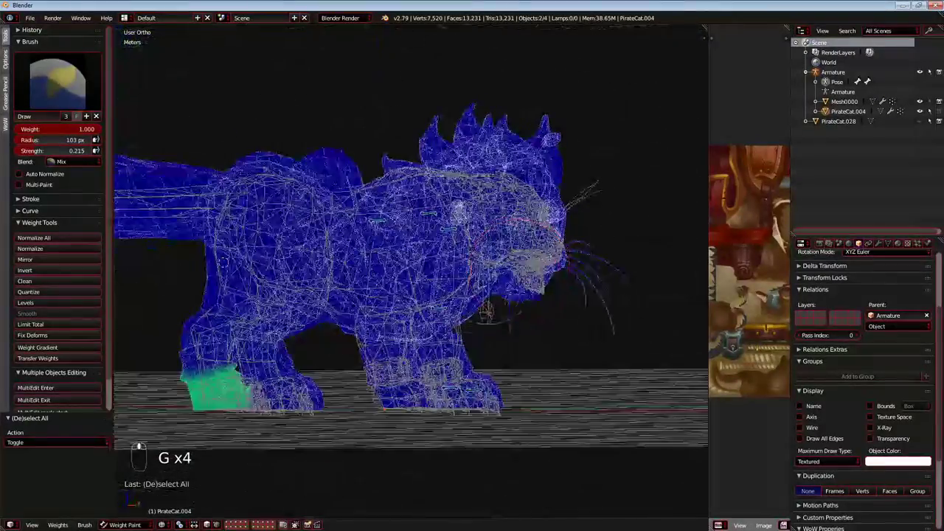
Return to perspective view and test-move the bones from several angles to check the shoulder and legs.
key("KP_5")
middle_click_drag(354, 306, 480, 348)
key("g")
right_click(420, 251)
middle_click_drag(420, 250, 325, 254)
key("g")
right_click(472, 332)
middle_click_drag(472, 332, 448, 336)
key("g")
right_click(402, 333)
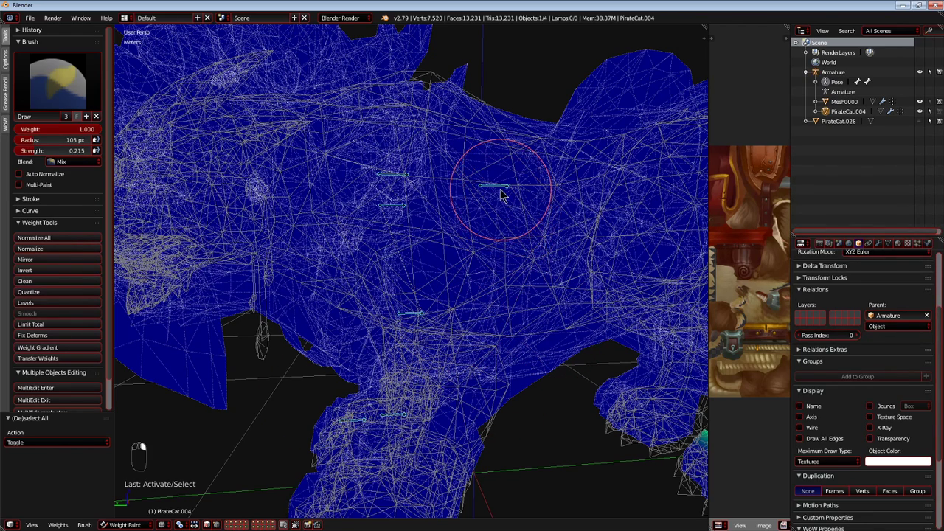
Select Bone025 in the upper shoulder and test-move it to check the mesh.
scroll(487, 198, "up", 2)
right_click(389, 135)
middle_click_drag(394, 141, 329, 288)
scroll(329, 289, "down", 4)
key("g")
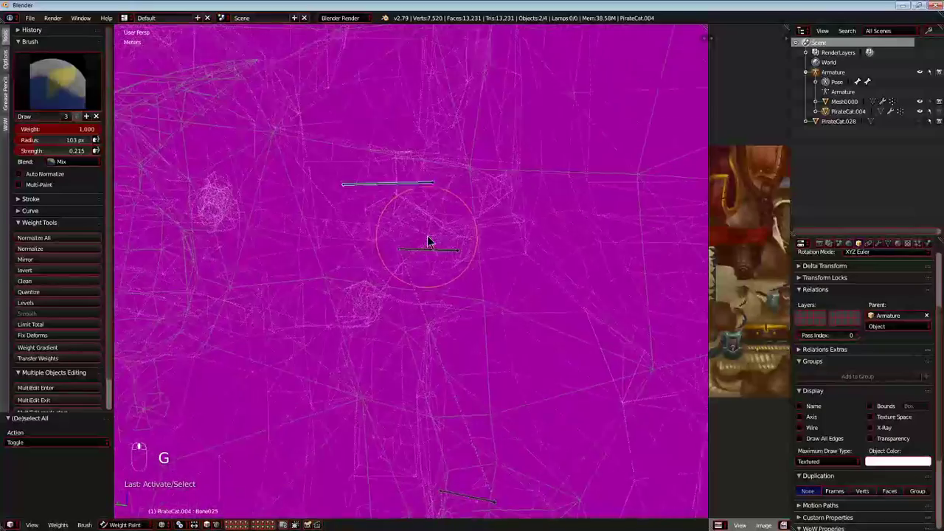
Try weight painting the shoulder to Bone025, test-move the bone, and undo the strokes.
left_click(352, 263)
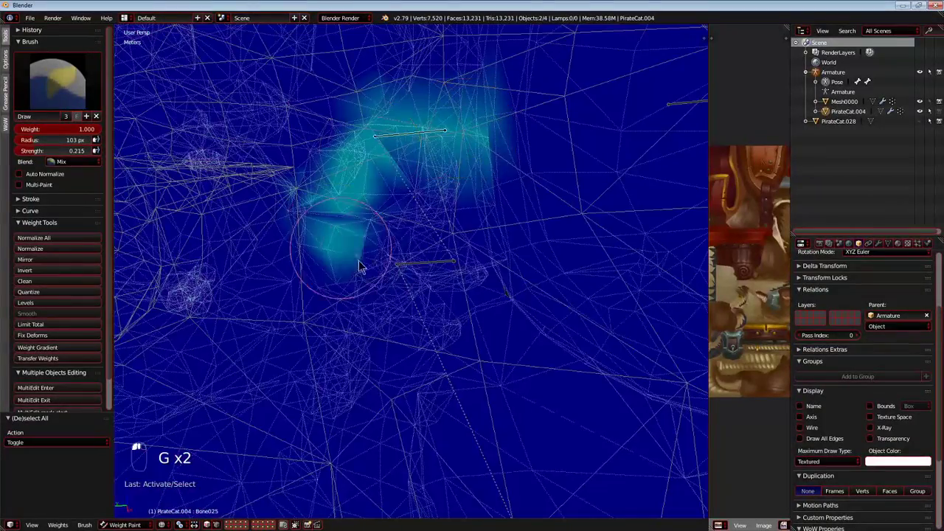
left_click_drag(547, 280, 328, 429)
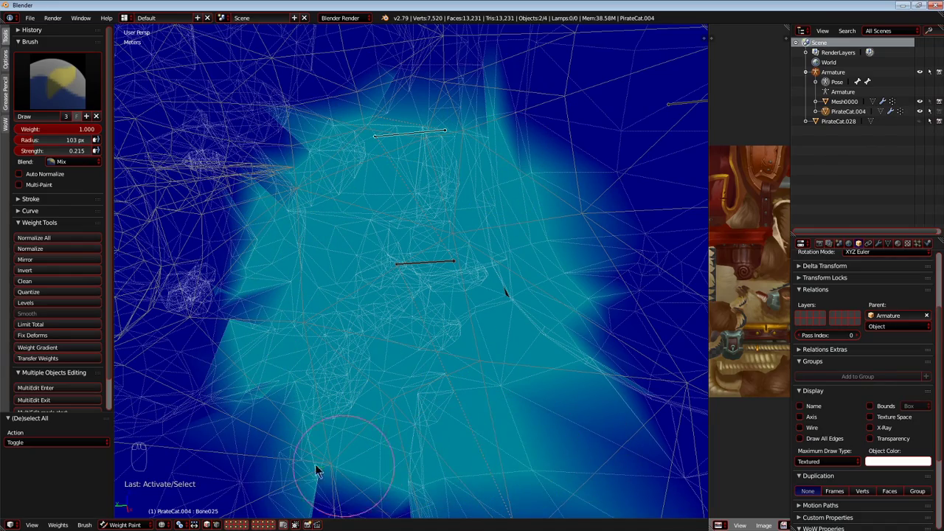
left_click_drag(257, 236, 315, 282)
key("g")
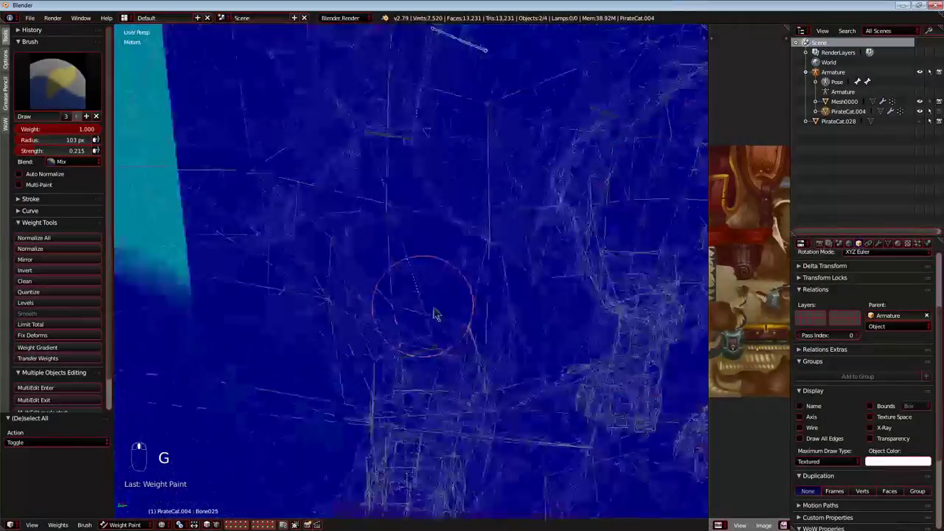
right_click(376, 337)
mouse_move(375, 337)
middle_mouse_down()
mouse_move(483, 336)
mouse_move(450, 333)
middle_mouse_up()
key("ctrl+z")
Try painting a narrow diagonal band of Bone025 weight down the shoulder, then undo it.
scroll(398, 298, "up", 8)
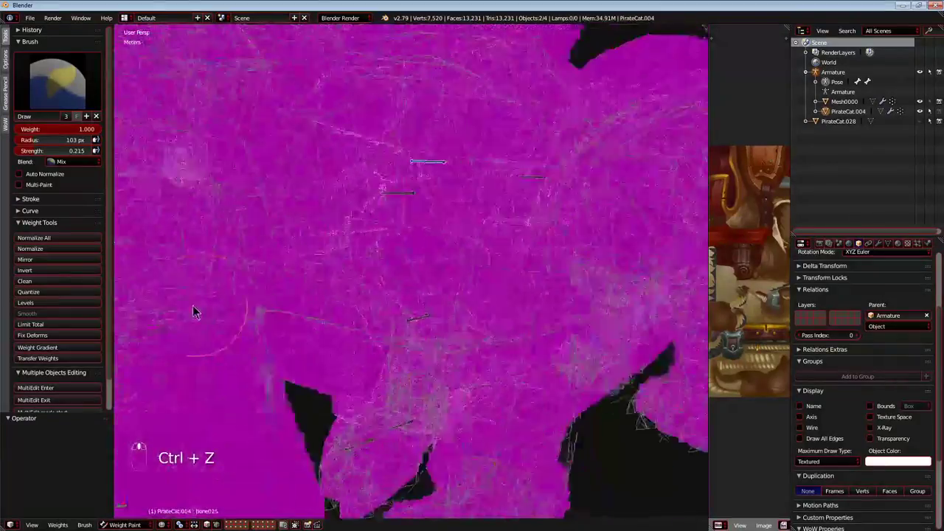
scroll(258, 273, "down", 4)
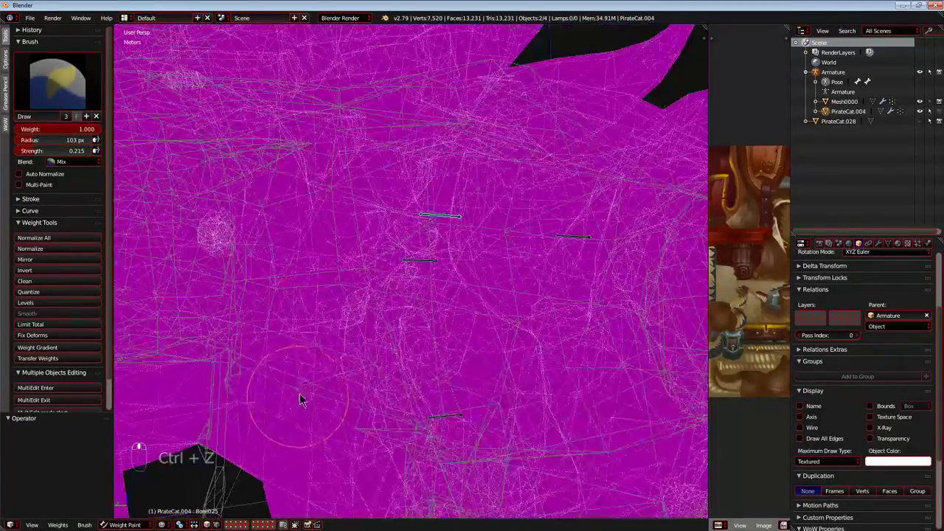
right_click(342, 336)
scroll(343, 351, "up", 2)
right_click(433, 166)
scroll(403, 278, "up", 1)
left_click_drag(403, 278, 394, 303)
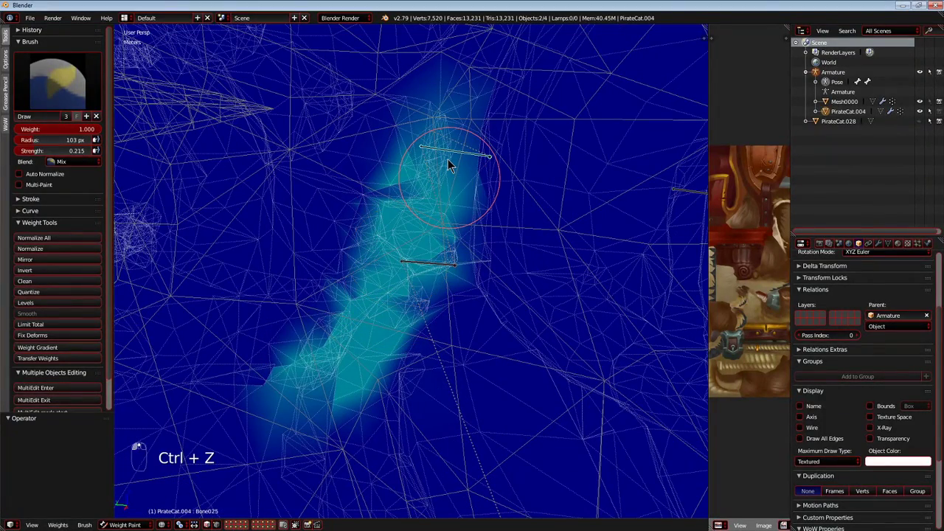
key("ctrl+z")
Paint Bone025 weight diagonally down the shoulder and across the area around and below the bone.
scroll(429, 192, "up", 1)
left_click_drag(412, 179, 314, 350)
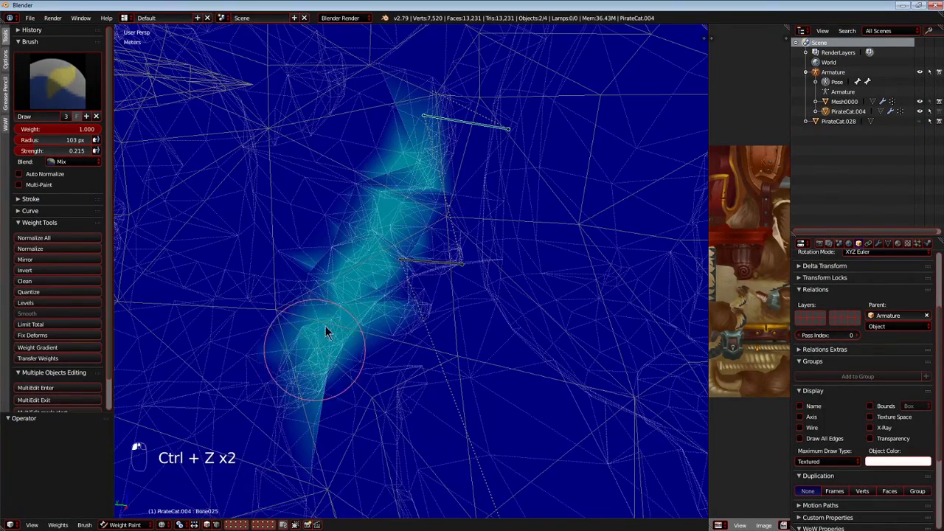
left_click_drag(400, 319, 490, 379)
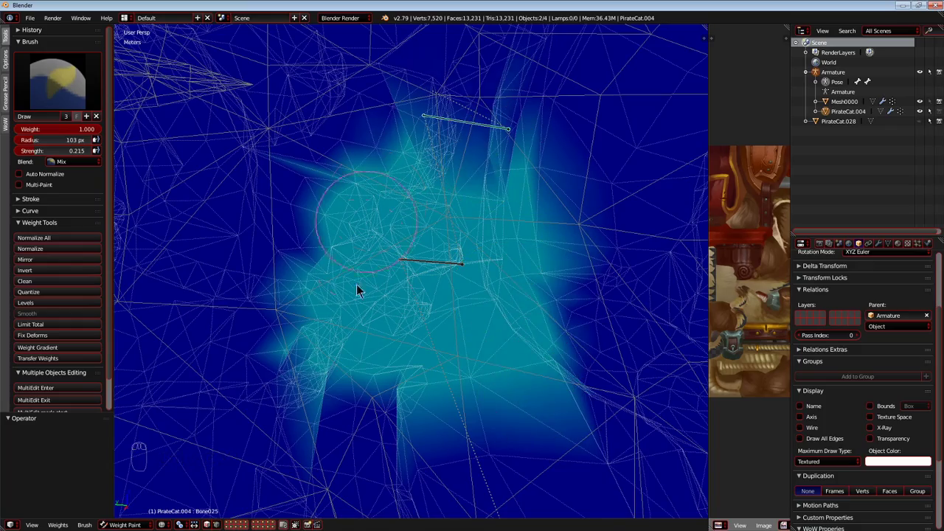
mouse_move(295, 367)
middle_mouse_down()
mouse_move(477, 394)
mouse_move(446, 456)
mouse_move(477, 476)
middle_mouse_up()
scroll(472, 402, "down", 7)
scroll(432, 449, "up", 5)
mouse_move(404, 394)
middle_mouse_down()
mouse_move(299, 367)
mouse_move(366, 416)
middle_mouse_up()
Paint more Bone025 weight over the shoulder and the adjoining fur to build up its influence.
scroll(324, 345, "up", 4)
mouse_move(406, 201)
middle_mouse_down()
mouse_move(423, 273)
mouse_move(394, 291)
mouse_move(432, 342)
mouse_move(308, 393)
mouse_move(369, 335)
mouse_move(423, 376)
mouse_move(411, 236)
mouse_move(465, 382)
middle_mouse_up()
scroll(411, 236, "up", 2)
mouse_move(525, 236)
middle_mouse_down()
mouse_move(474, 386)
mouse_move(358, 394)
mouse_move(270, 420)
mouse_move(472, 357)
middle_mouse_up()
Test-move Bone025 from several angles to check how the shoulder and fur spikes deform.
scroll(270, 420, "down", 4)
key("g")
right_click(540, 258)
scroll(534, 262, "up", 3)
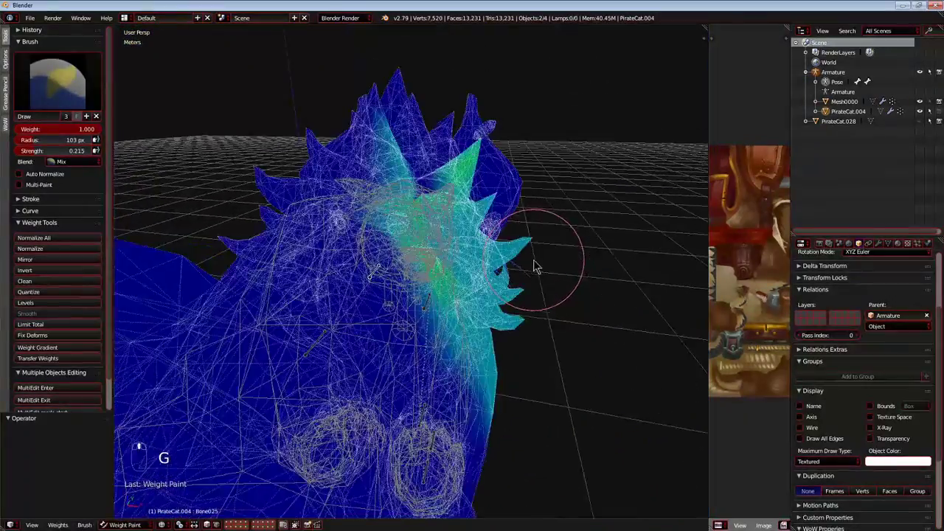
middle_click_drag(533, 261, 421, 282)
key("g")
right_click(415, 241)
mouse_move(414, 241)
middle_mouse_down()
mouse_move(407, 297)
mouse_move(423, 255)
middle_mouse_up()
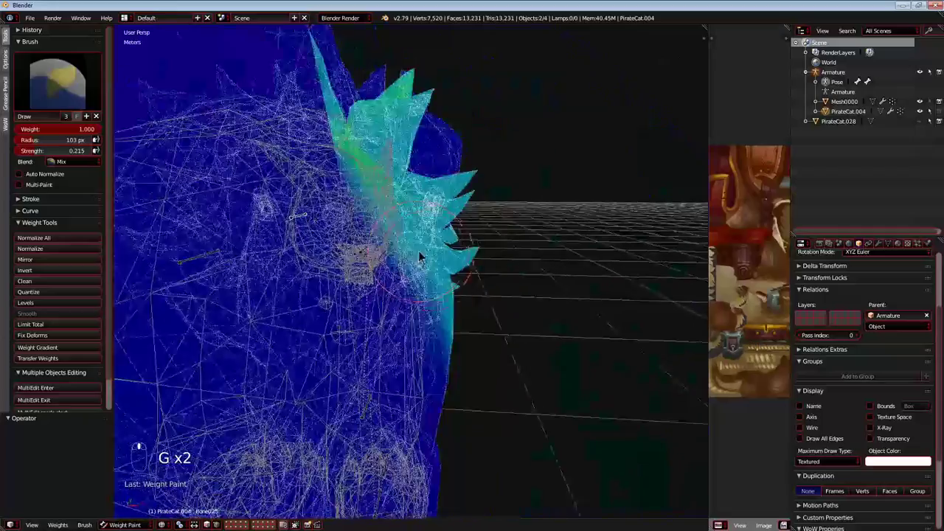
scroll(508, 253, "up", 6)
Select Bone031 below the shoulder and test-move it from the side and front.
right_click(373, 251)
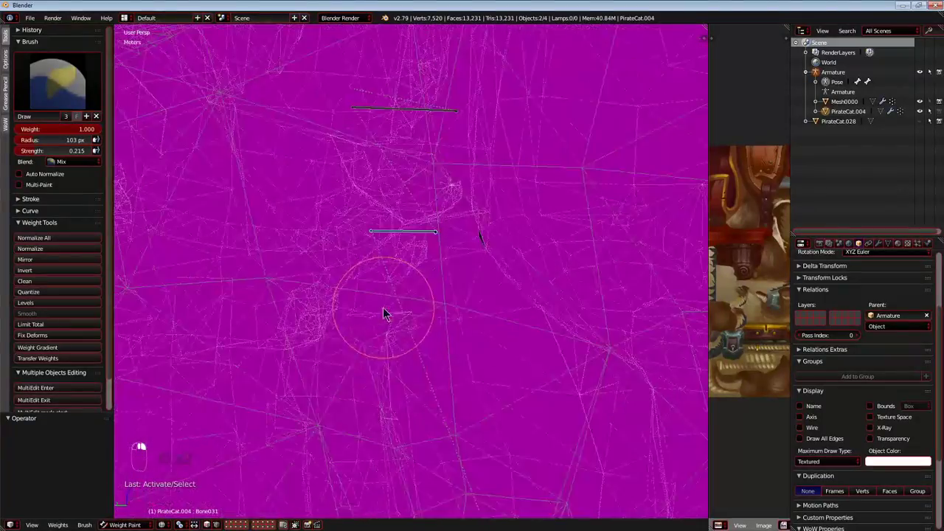
right_click(411, 286)
middle_click_drag(411, 286, 376, 281)
key("g")
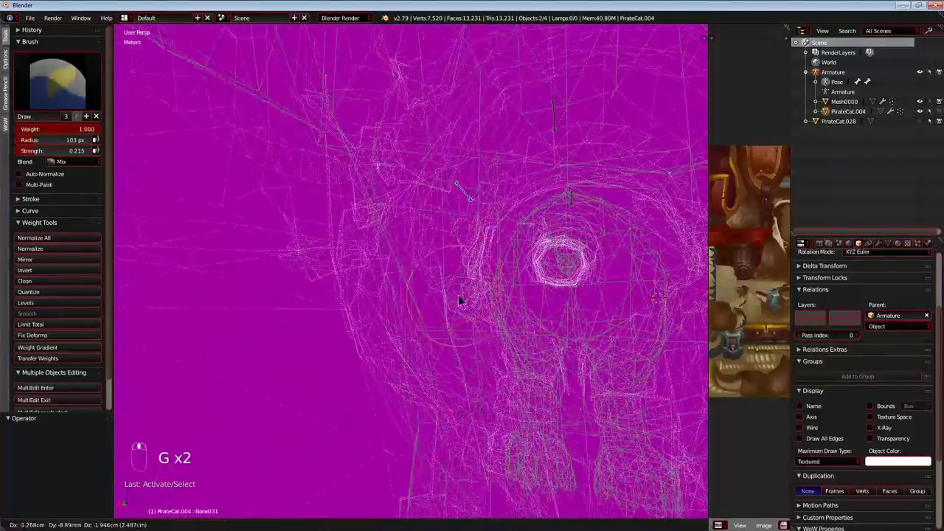
key("g")
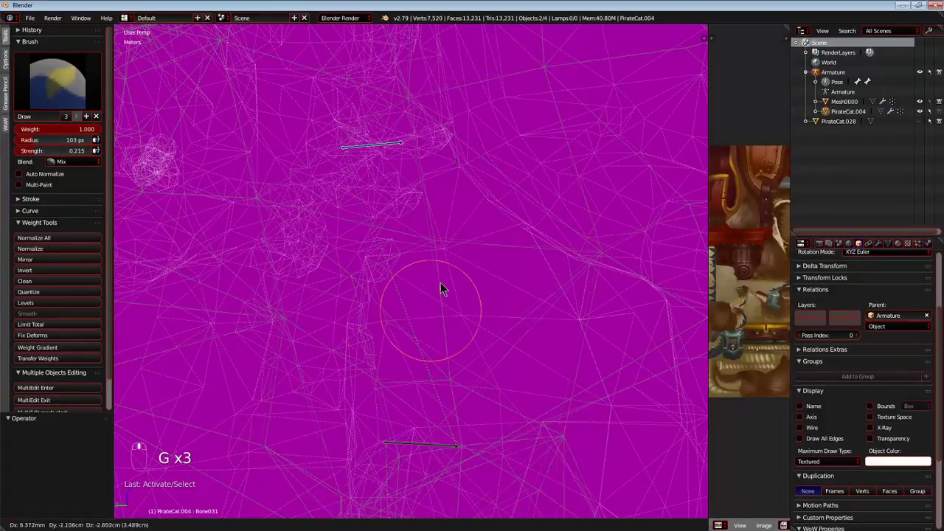
right_click(407, 289)
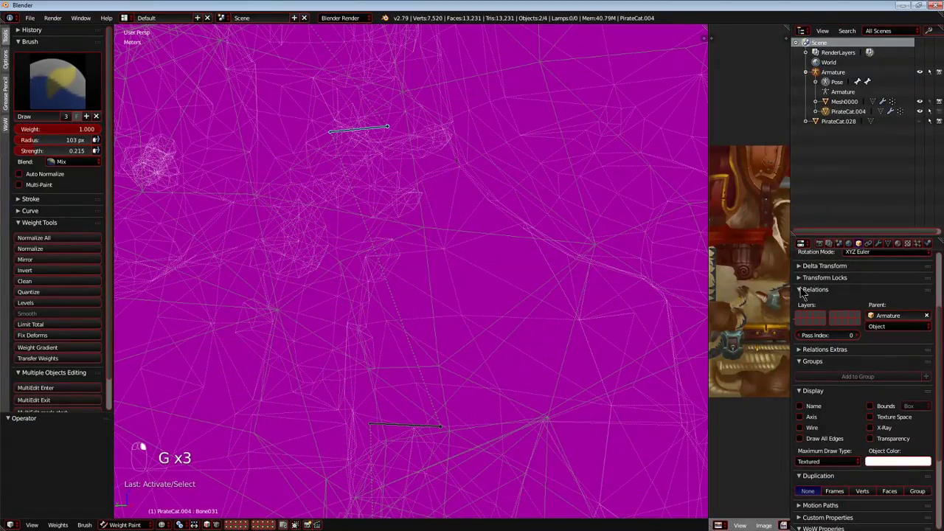
middle_click_drag(435, 295, 437, 309)
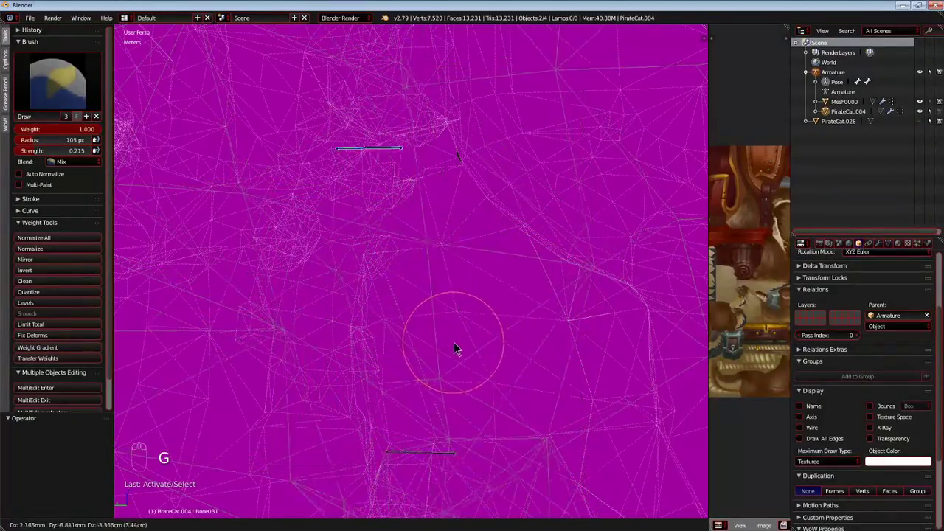
Paint Bone031 weight over the upper front leg, from the shoulder down to the elbow bone.
mouse_move(607, 263)
left_mouse_down()
mouse_move(464, 232)
mouse_move(265, 309)
mouse_move(442, 419)
mouse_move(390, 389)
left_mouse_up()
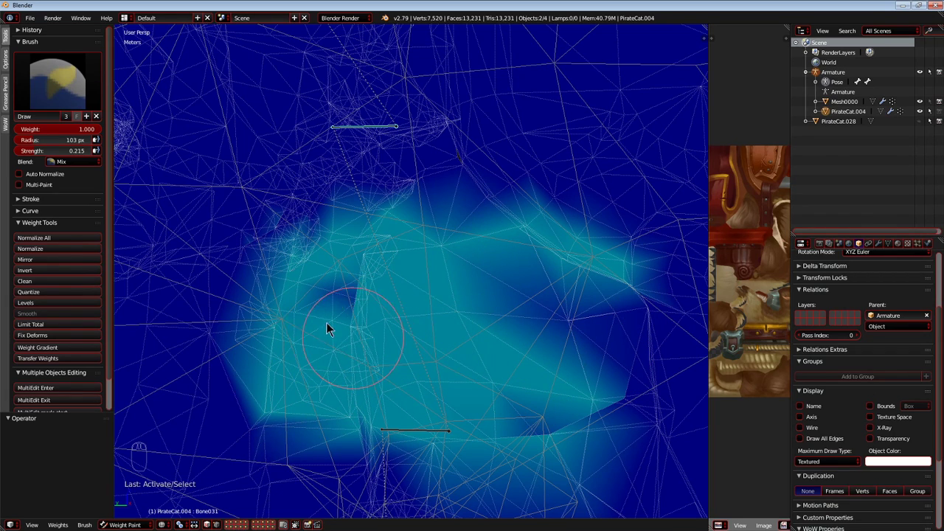
left_click_drag(500, 260, 452, 152)
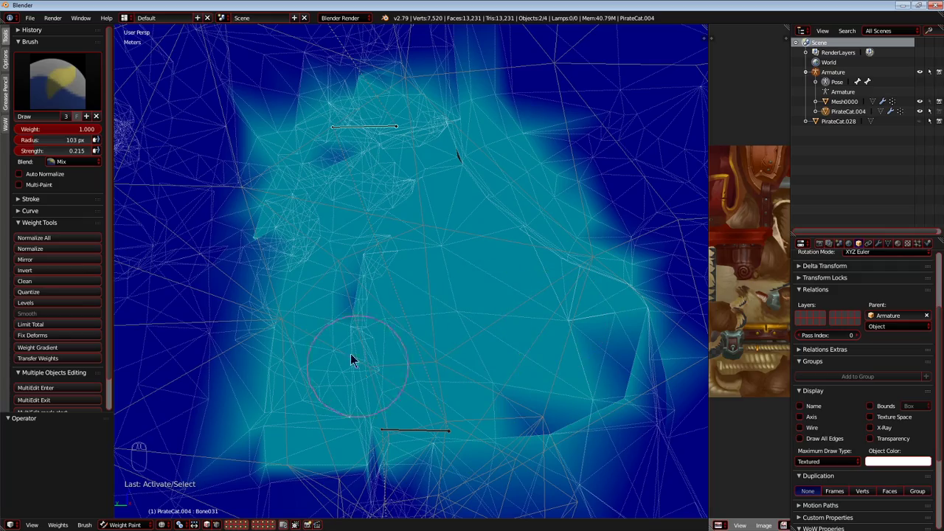
left_click_drag(359, 372, 524, 319)
Test-move Bone031 from several angles to check the upper front leg's deformation.
key("g")
right_click(519, 299)
mouse_move(520, 298)
middle_mouse_down()
mouse_move(416, 322)
mouse_move(506, 362)
mouse_move(514, 343)
mouse_move(415, 329)
mouse_move(267, 328)
mouse_move(294, 311)
middle_mouse_up()
scroll(415, 323, "down", 5)
key("g")
right_click(513, 341)
scroll(501, 339, "up", 4)
key("g")
right_click(440, 355)
Paint additional Bone031 weight along the rear and lower edges of the upper front leg.
middle_click_drag(440, 355, 558, 222)
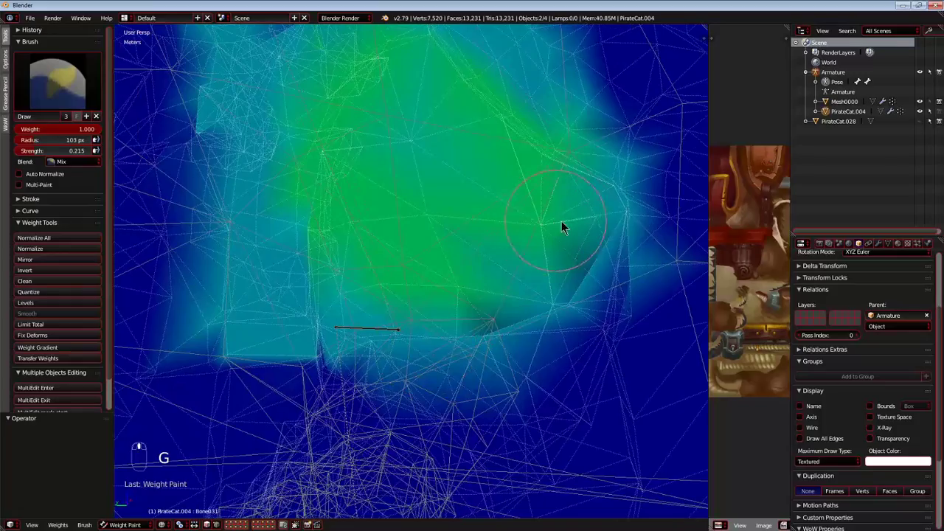
middle_click_drag(493, 324, 474, 314)
scroll(469, 304, "up", 4)
scroll(564, 269, "down", 4)
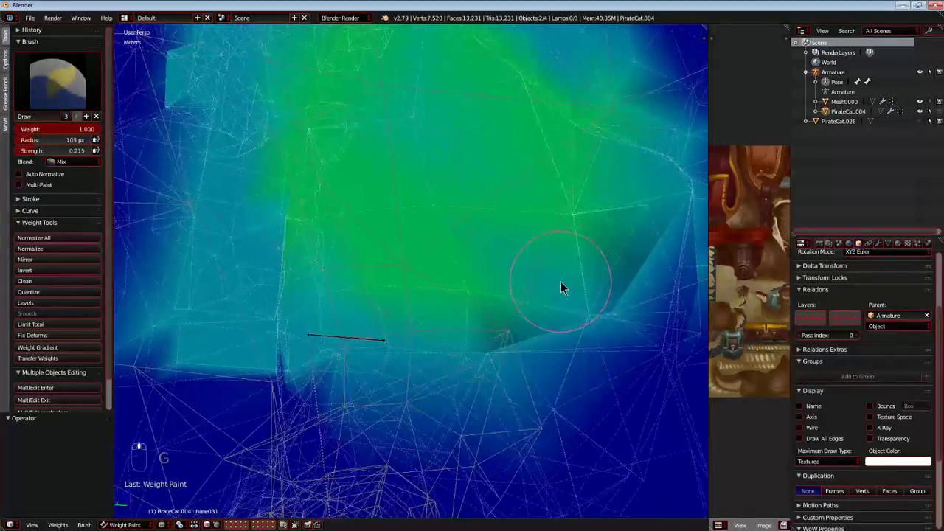
left_click_drag(621, 251, 543, 338)
Select Bone035 at the elbow of the front leg and test-move it.
right_click(382, 329)
key("g")
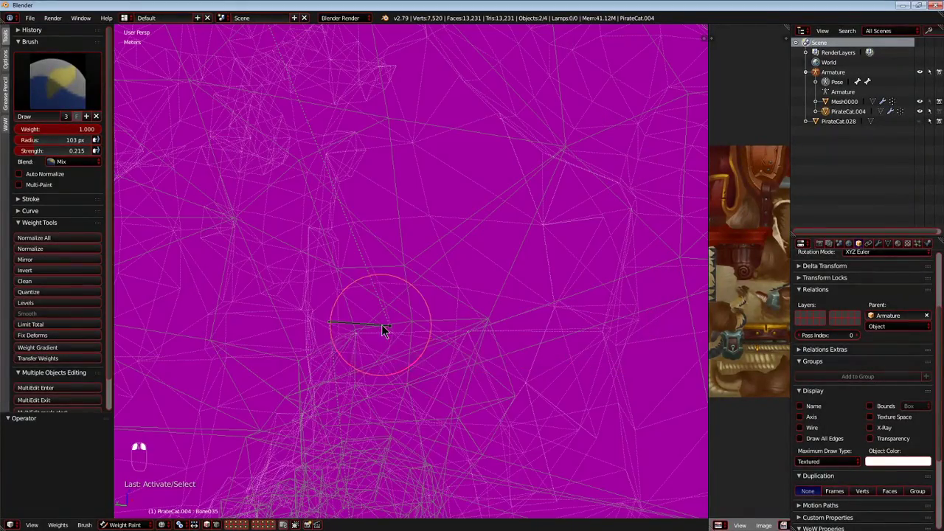
right_click(404, 267)
middle_click_drag(413, 323, 422, 298)
Paint Bone035 weight in a band across the elbow and onto the leg area just below it.
mouse_move(422, 304)
left_mouse_down()
mouse_move(355, 317)
mouse_move(642, 328)
left_mouse_up()
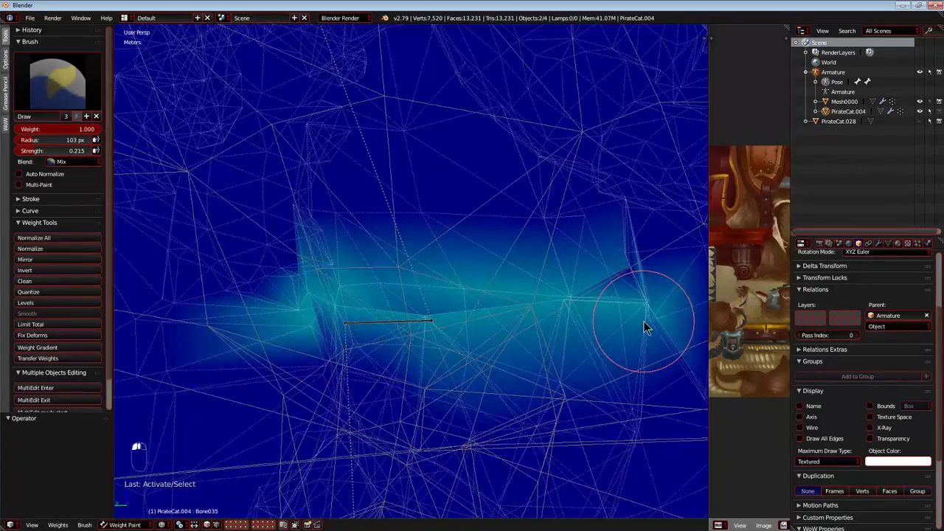
mouse_move(331, 361)
left_mouse_down()
mouse_move(399, 377)
mouse_move(384, 374)
left_mouse_up()
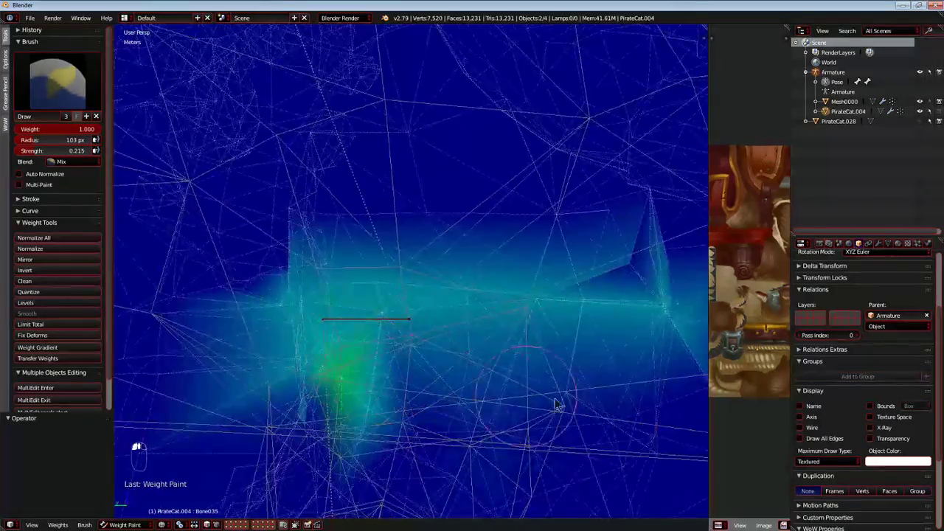
left_click_drag(619, 285, 649, 295)
middle_click_drag(419, 398, 425, 311)
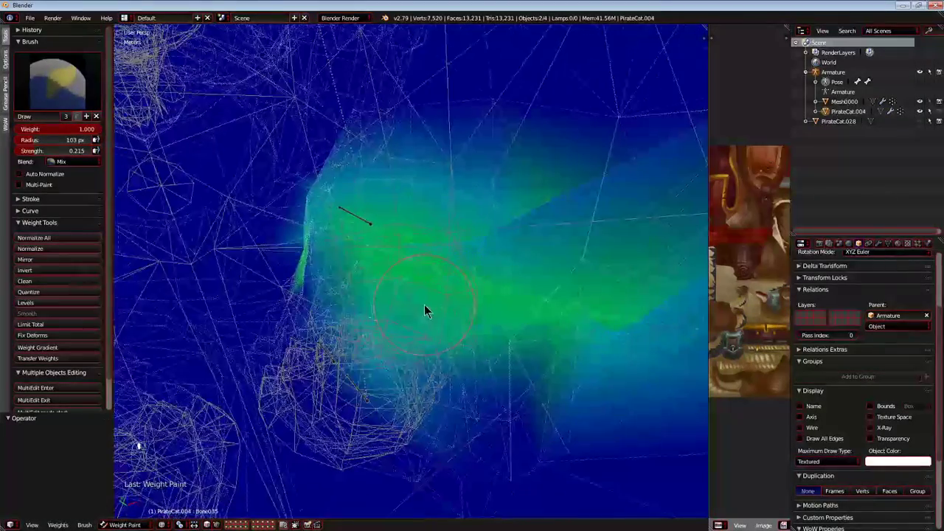
mouse_move(397, 245)
middle_mouse_down()
mouse_move(400, 294)
mouse_move(379, 246)
mouse_move(426, 299)
middle_mouse_up()
Test-move Bone035 to check the newly painted elbow area.
scroll(389, 258, "down", 5)
scroll(425, 298, "up", 5)
key("g")
right_click(368, 306)
Paint Bone035 weight onto the body's lower edge beside the front leg and undo the last stroke.
scroll(354, 325, "up", 2)
mouse_move(301, 342)
middle_mouse_down()
mouse_move(364, 264)
mouse_move(317, 288)
mouse_move(344, 286)
mouse_move(280, 203)
middle_mouse_up()
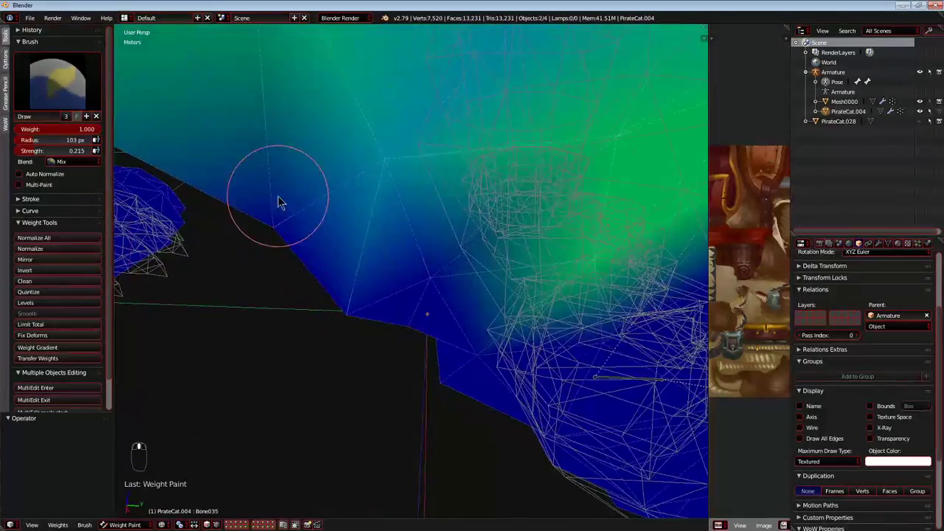
left_click_drag(423, 334, 509, 373)
mouse_move(471, 372)
middle_mouse_down()
mouse_move(379, 270)
mouse_move(219, 272)
mouse_move(329, 295)
mouse_move(411, 391)
mouse_move(347, 400)
mouse_move(375, 285)
mouse_move(453, 247)
mouse_move(460, 295)
mouse_move(482, 228)
mouse_move(444, 261)
mouse_move(469, 259)
mouse_move(502, 288)
mouse_move(521, 270)
mouse_move(498, 271)
mouse_move(582, 276)
mouse_move(462, 275)
mouse_move(537, 280)
middle_mouse_up()
key("ctrl+z")
Test-move Bone035 to check how the underside and front leg follow it.
key("g")
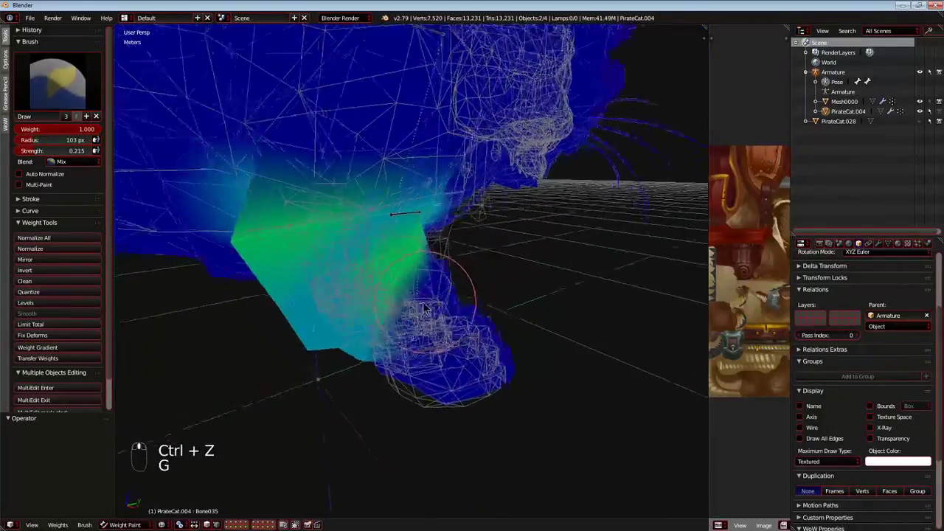
key("g")
right_click(373, 293)
Paint Bone035 weight onto the front leg's surface just above the paw.
mouse_move(372, 294)
middle_mouse_down()
mouse_move(424, 295)
mouse_move(350, 298)
mouse_move(400, 296)
mouse_move(341, 369)
middle_mouse_up()
left_click_drag(465, 255, 463, 295)
scroll(463, 297, "up", 3)
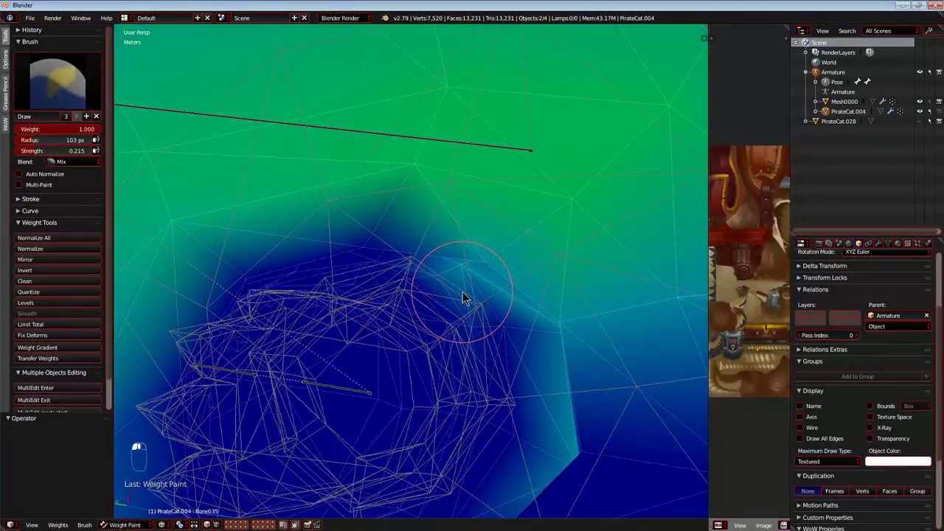
middle_click_drag(463, 298, 457, 249)
scroll(425, 306, "down", 3)
Extend the Bone035 weight along the side of the front leg toward the ankle.
middle_click_drag(426, 306, 374, 302)
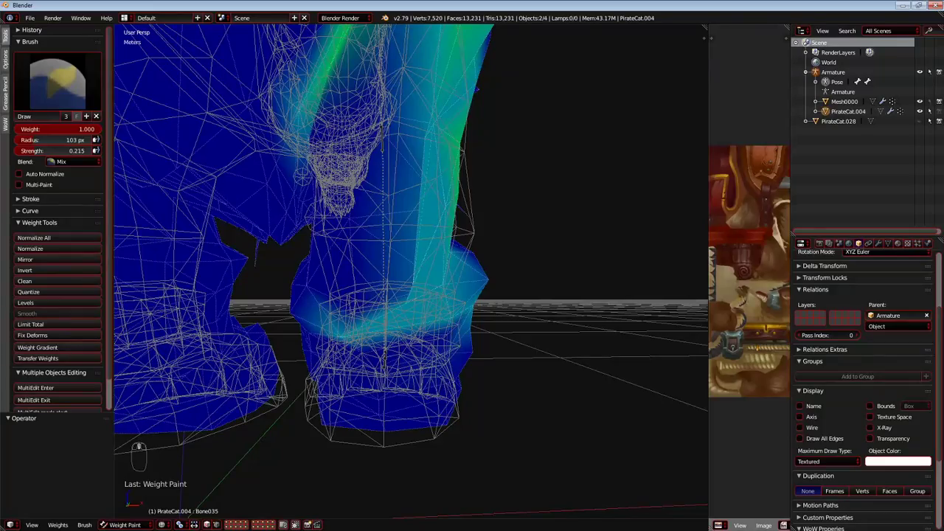
mouse_move(280, 147)
middle_mouse_down()
mouse_move(337, 185)
mouse_move(431, 221)
middle_mouse_up()
mouse_move(437, 267)
left_mouse_down()
mouse_move(492, 146)
mouse_move(455, 193)
left_mouse_up()
mouse_move(456, 193)
middle_mouse_down()
mouse_move(443, 198)
mouse_move(516, 235)
middle_mouse_up()
left_click_drag(516, 234, 333, 256)
mouse_move(333, 262)
middle_mouse_down()
mouse_move(432, 257)
mouse_move(381, 194)
mouse_move(396, 202)
mouse_move(373, 293)
middle_mouse_up()
Fill in Bone035 weight across the unpainted parts of the leg directly below the elbow.
left_click_drag(539, 216, 278, 189)
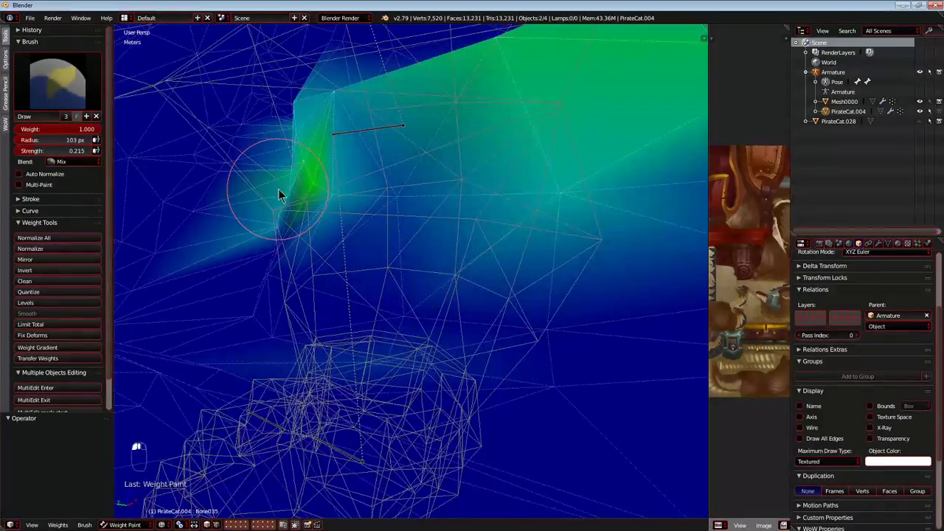
middle_click_drag(278, 189, 394, 220)
mouse_move(549, 270)
middle_mouse_down()
mouse_move(434, 238)
mouse_move(381, 322)
mouse_move(354, 309)
mouse_move(395, 220)
mouse_move(361, 202)
mouse_move(400, 290)
mouse_move(373, 200)
middle_mouse_up()
mouse_move(612, 319)
middle_mouse_down()
mouse_move(343, 200)
mouse_move(627, 281)
mouse_move(513, 231)
mouse_move(305, 206)
middle_mouse_up()
mouse_move(295, 289)
middle_mouse_down()
mouse_move(537, 381)
mouse_move(270, 280)
mouse_move(524, 309)
mouse_move(290, 206)
mouse_move(356, 258)
mouse_move(400, 349)
mouse_move(352, 204)
mouse_move(495, 278)
mouse_move(381, 283)
mouse_move(485, 341)
mouse_move(440, 337)
mouse_move(463, 327)
mouse_move(482, 333)
mouse_move(506, 312)
mouse_move(463, 310)
mouse_move(471, 297)
mouse_move(423, 275)
mouse_move(448, 275)
mouse_move(310, 296)
mouse_move(164, 287)
mouse_move(179, 295)
middle_mouse_up()
Test-move Bone035 again to check the painted lower front leg.
key("g")
right_click(445, 258)
key("g")
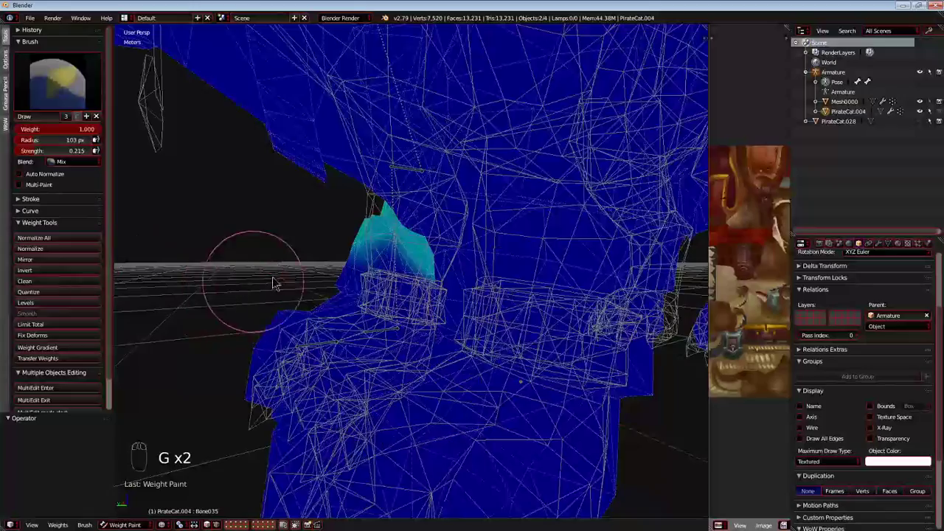
Paint Bone035 weight around the lower front leg and cuff down to the top of the paw.
middle_click_drag(266, 286, 288, 275)
mouse_move(295, 247)
left_mouse_down()
mouse_move(371, 258)
mouse_move(235, 293)
left_mouse_up()
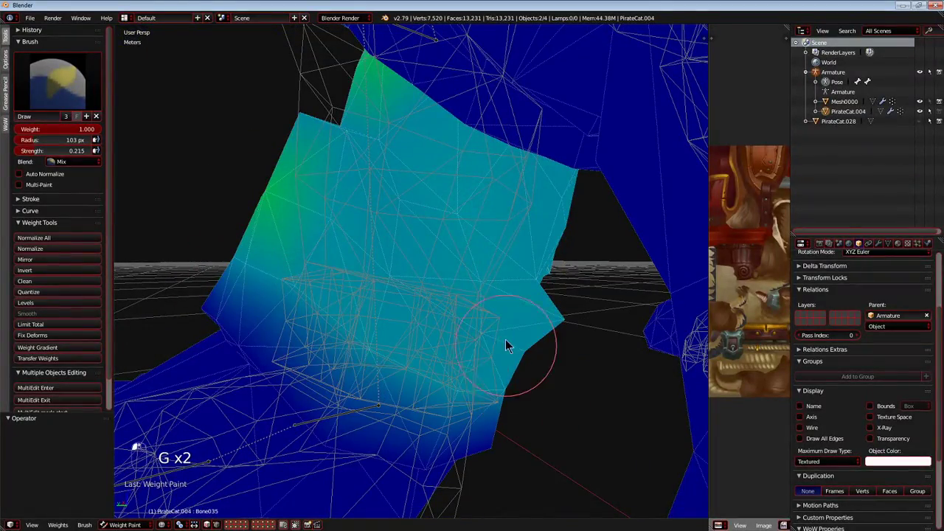
middle_click_drag(362, 299, 544, 301)
mouse_move(551, 267)
left_mouse_down()
mouse_move(517, 263)
mouse_move(299, 333)
left_mouse_up()
middle_click_drag(299, 333, 565, 375)
mouse_move(565, 375)
left_mouse_down()
mouse_move(337, 240)
mouse_move(499, 229)
left_mouse_up()
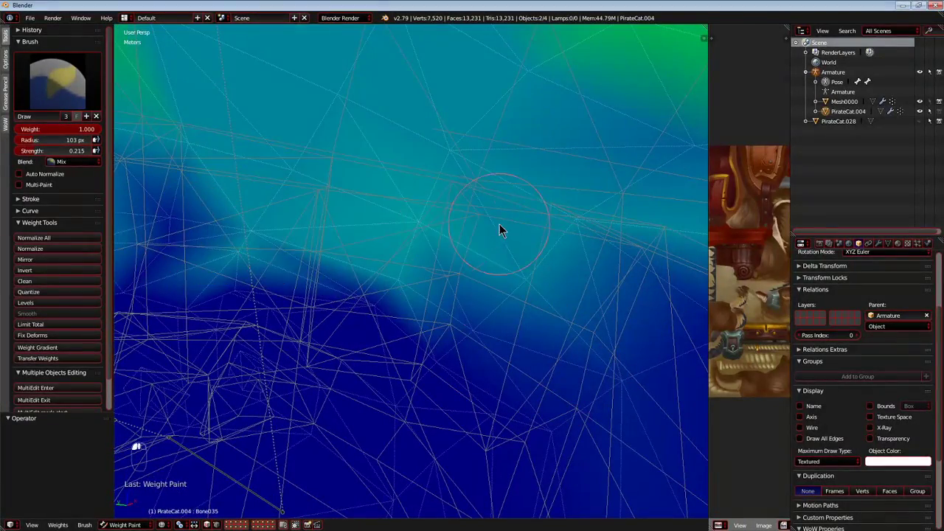
mouse_move(146, 232)
left_mouse_down()
mouse_move(723, 336)
mouse_move(607, 295)
left_mouse_up()
mouse_move(607, 295)
middle_mouse_down()
mouse_move(555, 318)
mouse_move(489, 302)
mouse_move(508, 337)
mouse_move(549, 270)
mouse_move(417, 304)
mouse_move(508, 320)
mouse_move(447, 306)
middle_mouse_up()
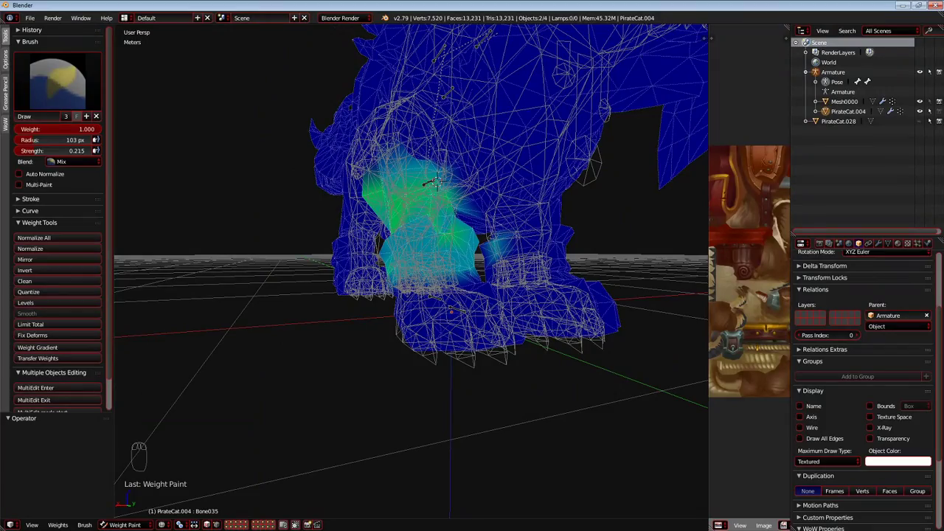
Select Bone050 in the front paw and view the paw from the front.
middle_click_drag(540, 328, 553, 352)
scroll(489, 299, "up", 4)
right_click(481, 313)
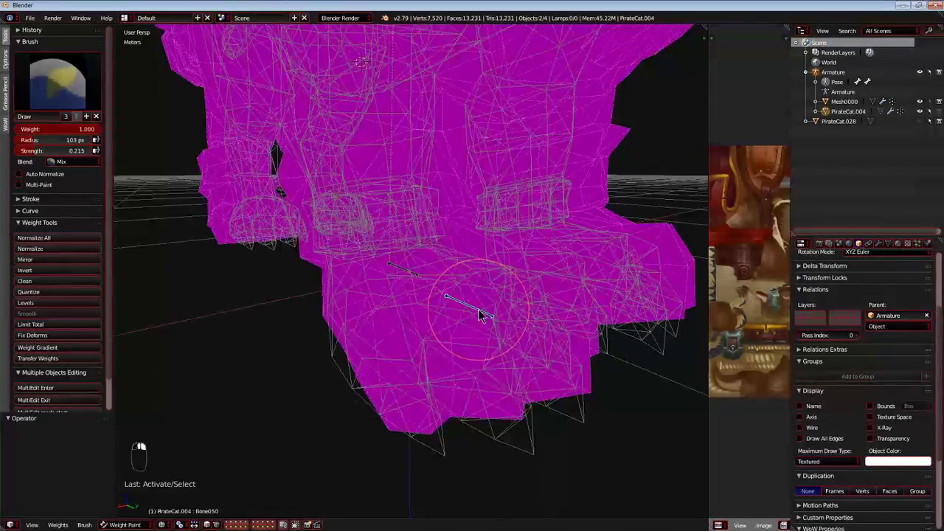
middle_click_drag(481, 315, 383, 334)
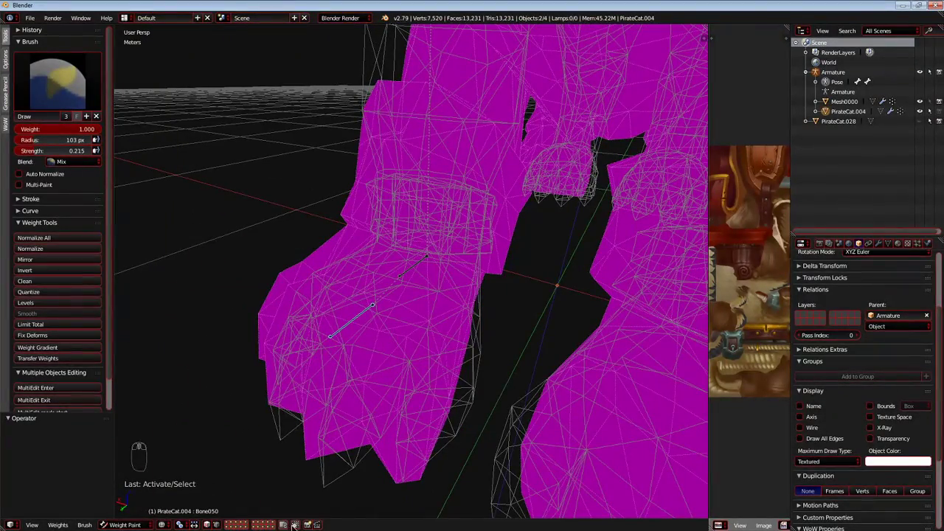
Paint Bone050 weight over the whole front paw up to the wrist.
mouse_move(371, 305)
middle_mouse_down()
mouse_move(346, 323)
mouse_move(338, 354)
middle_mouse_up()
left_click_drag(336, 372, 325, 405)
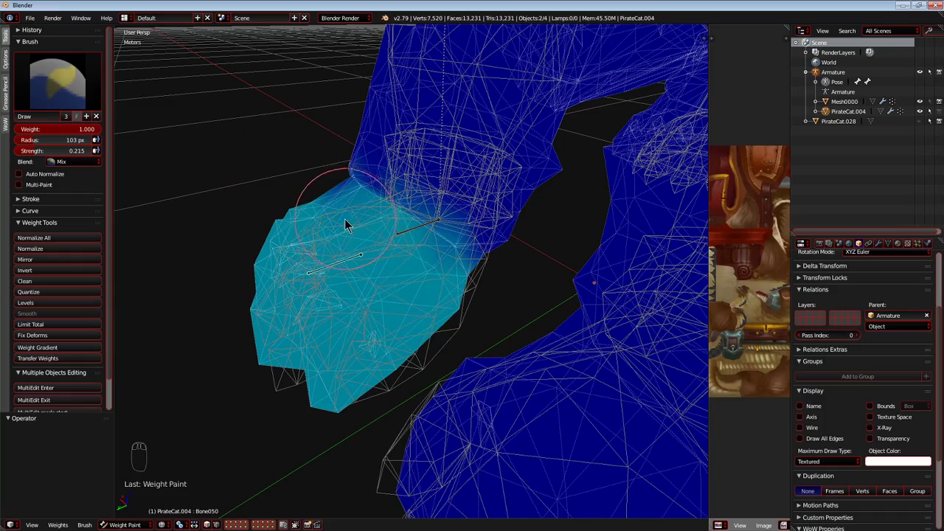
scroll(345, 219, "up", 3)
scroll(323, 207, "down", 3)
Test-move Bone050, and hide it to reach the overlapping Bone040 at the wrist.
key("g")
right_click(370, 239)
key("h")
right_click(406, 236)
key("g")
mouse_move(418, 236)
middle_mouse_down()
mouse_move(445, 268)
mouse_move(441, 290)
middle_mouse_up()
key("g")
right_click(443, 266)
Try painting Bone040 weight around the wrist, test-move the bone, and undo the stroke.
left_click_drag(493, 286, 333, 197)
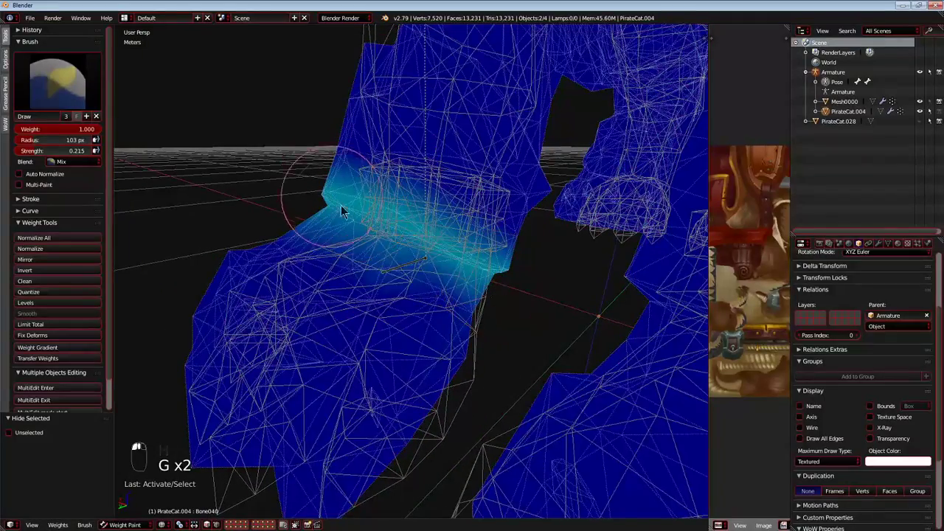
key("g")
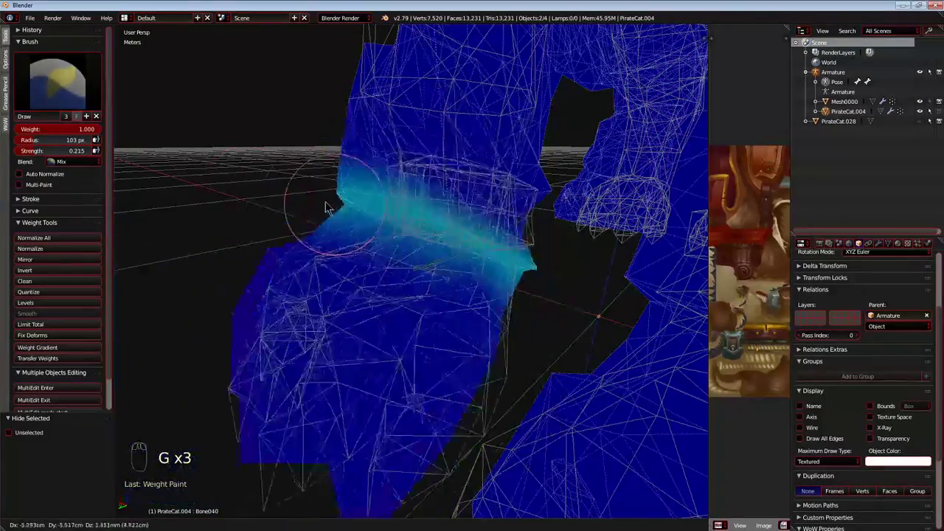
right_click(314, 223)
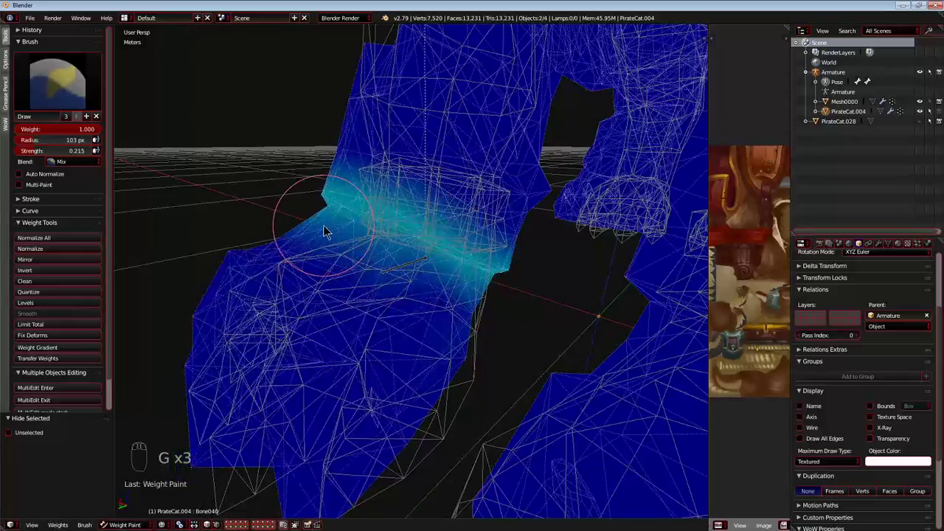
key("ctrl+z")
Test-move the wrist bones, and paint Bone048 weight around the wrist and the top of the paw.
key("g")
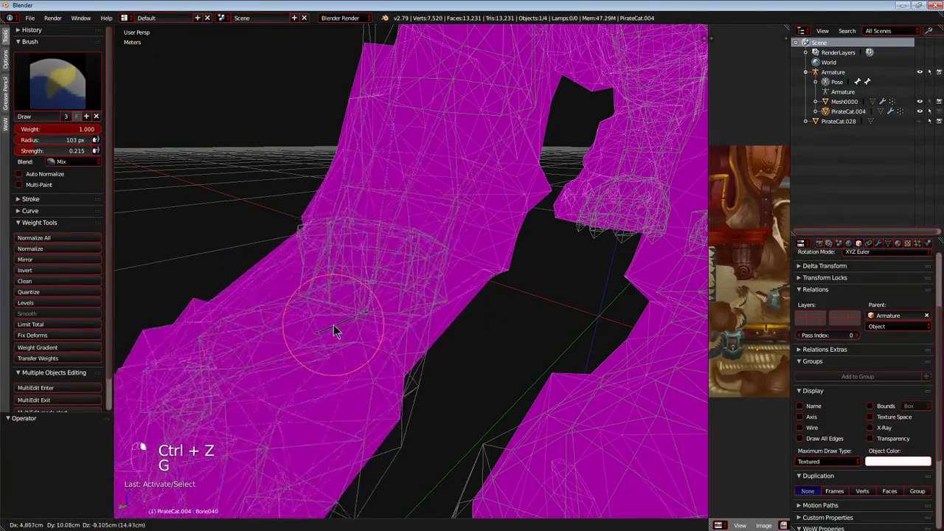
key("g")
key("g")
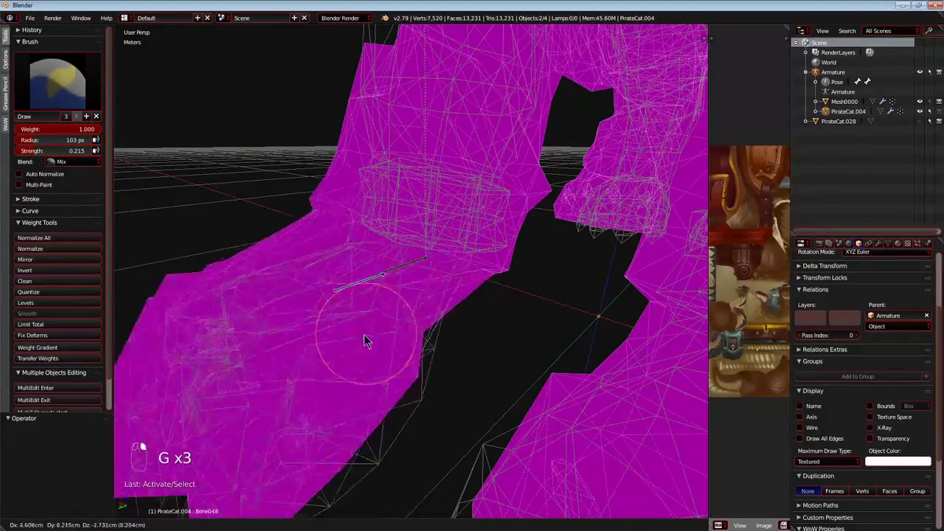
right_click(414, 317)
left_click_drag(493, 298, 342, 224)
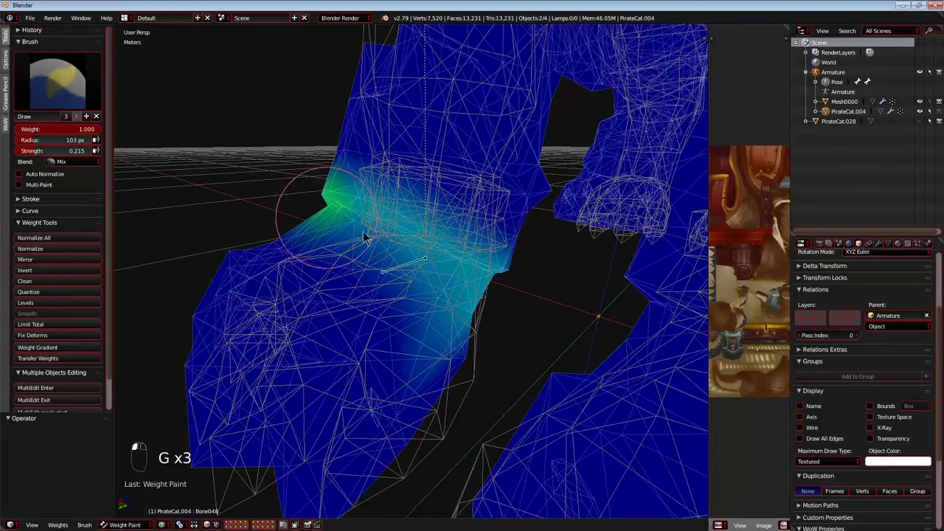
left_click_drag(452, 282, 419, 317)
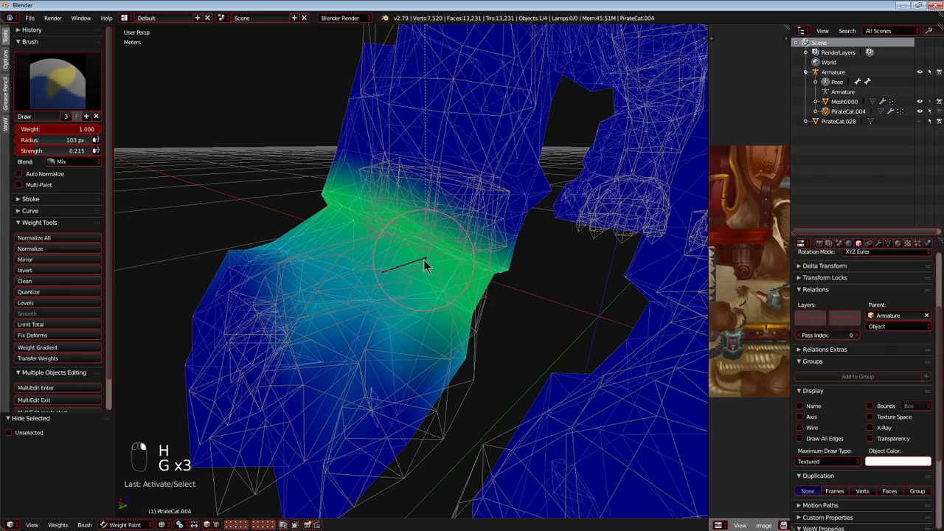
Select Bone040 at the wrist and test-move it.
right_click(424, 261)
key("g")
key("g")
right_click(394, 261)
Paint Bone040 weight around the wrist and cuff and up the front of the lower leg.
middle_click_drag(425, 235, 434, 250)
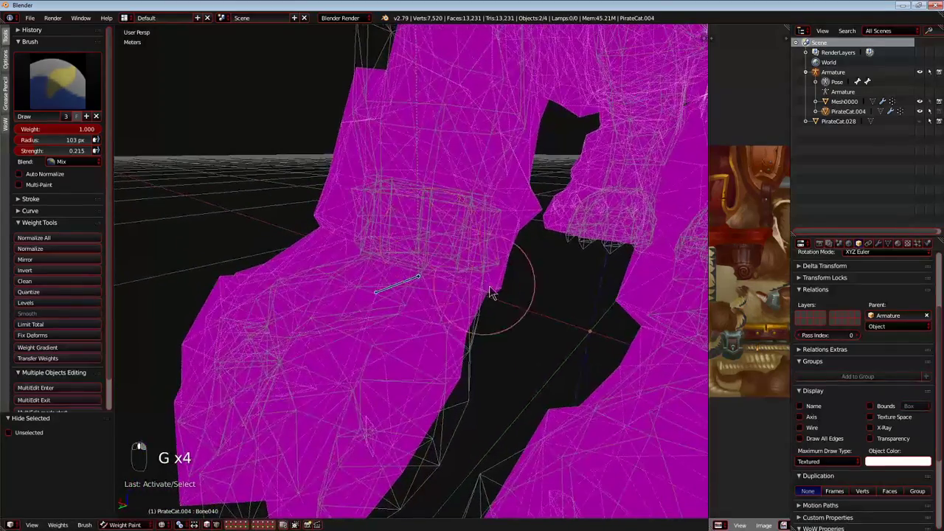
left_click_drag(485, 291, 495, 272)
mouse_move(423, 247)
middle_mouse_down()
mouse_move(402, 220)
mouse_move(409, 246)
middle_mouse_up()
scroll(410, 247, "up", 2)
mouse_move(565, 291)
left_mouse_down()
mouse_move(417, 120)
mouse_move(322, 70)
left_mouse_up()
left_click_drag(410, 116, 618, 159)
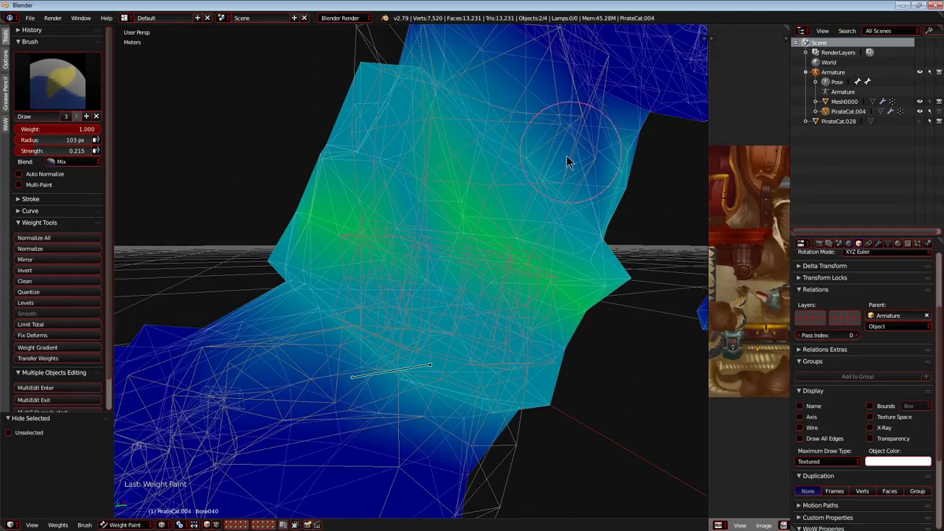
Test-move Bone040 to check how the wrist and lower leg deform.
scroll(506, 269, "down", 4)
middle_click_drag(506, 270, 555, 280)
key("g")
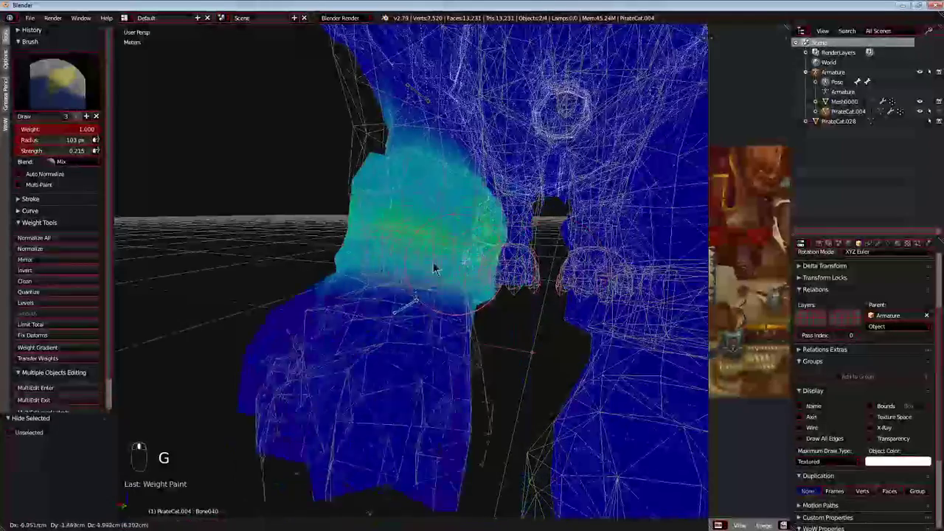
right_click(428, 296)
middle_click_drag(446, 297, 411, 291)
key("g")
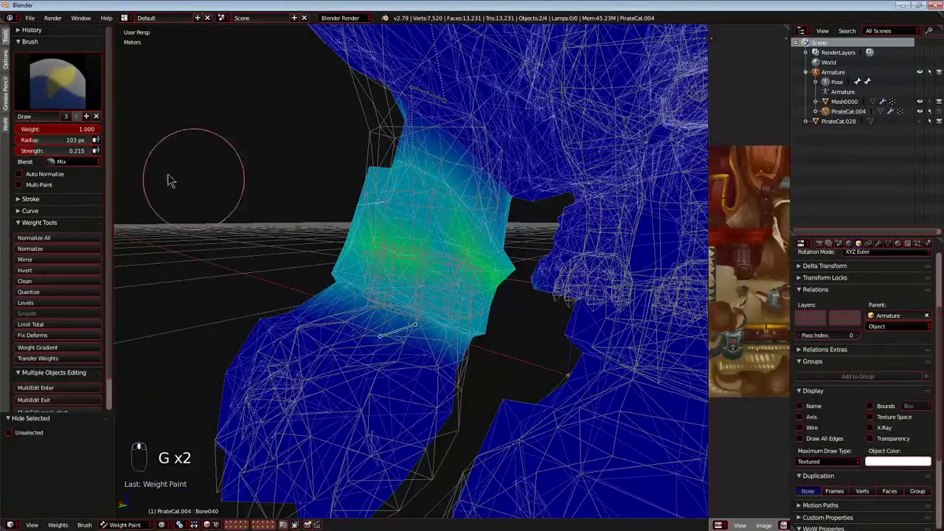
Adjust the brush strength to 0.282 and paint Bone040 weight along the outer and back side of the lower front leg.
left_click_drag(32, 152, 110, 156)
scroll(209, 197, "down", 4)
middle_click_drag(209, 196, 358, 208)
scroll(359, 209, "down", 2)
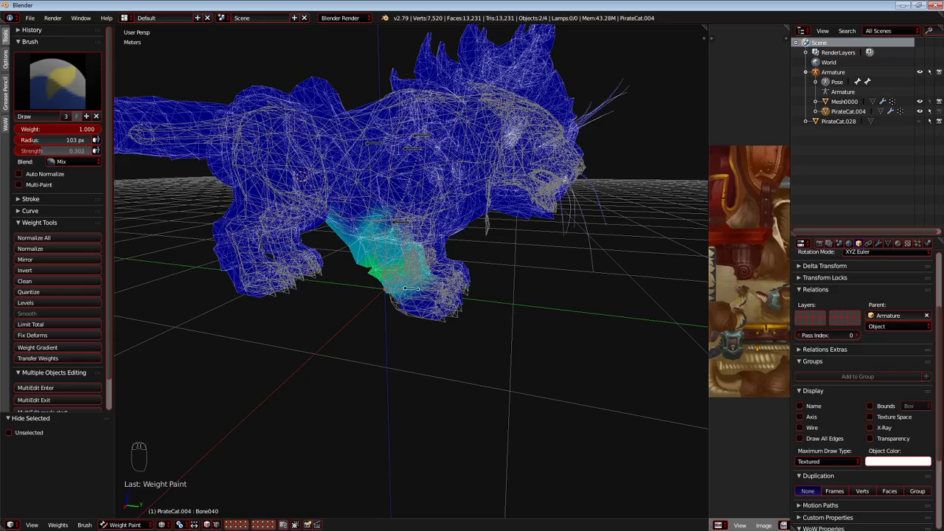
scroll(364, 221, "up", 5)
mouse_move(415, 253)
middle_mouse_down()
mouse_move(425, 253)
mouse_move(391, 306)
middle_mouse_up()
Test-move and rotate Bone040 to check the deformation of the painted lower leg from the side.
key("g")
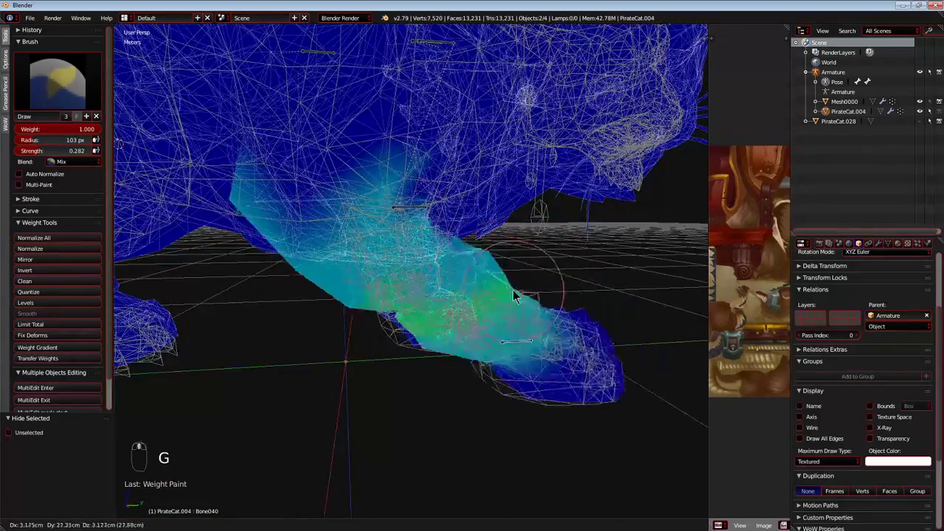
left_click(440, 302)
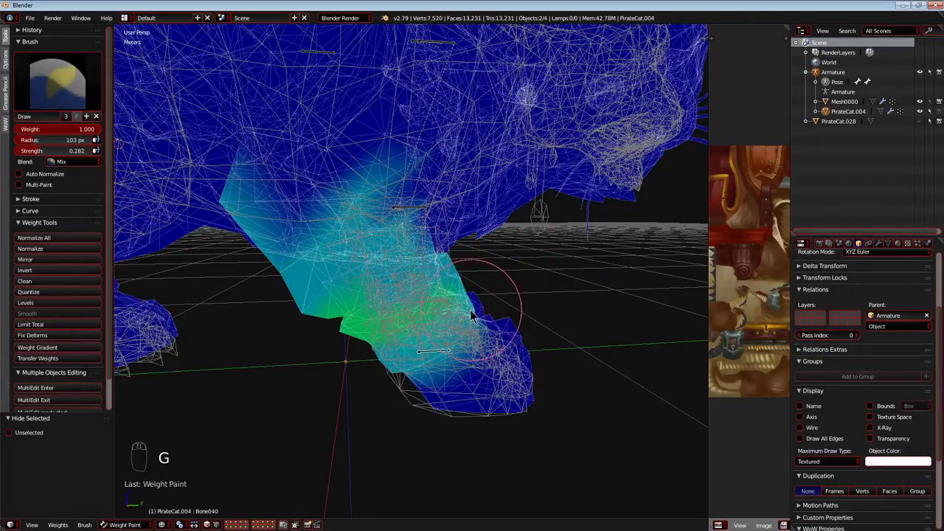
key("g")
key("r")
right_click(513, 386)
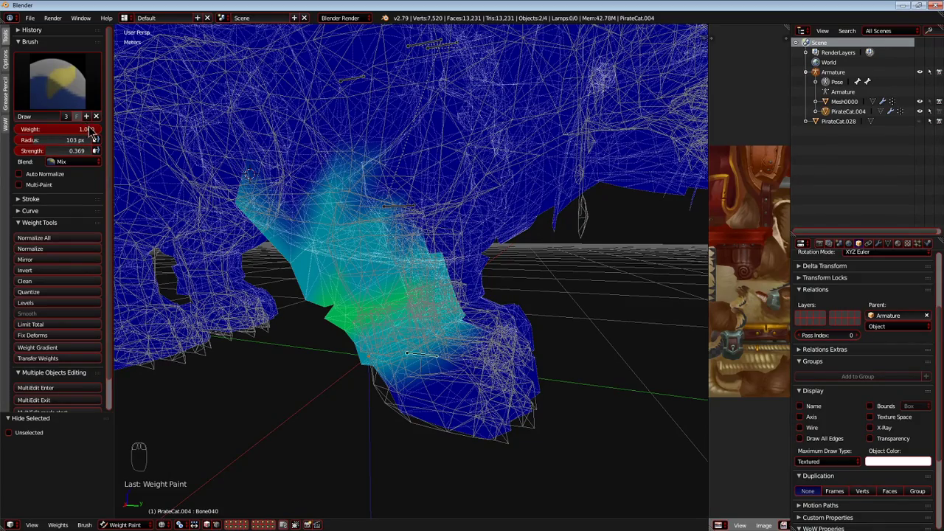
Set the brush to weight 0.000 and strength 0.369, and fade the Bone040 weight out near the elbow.
middle_click_drag(385, 199, 335, 193)
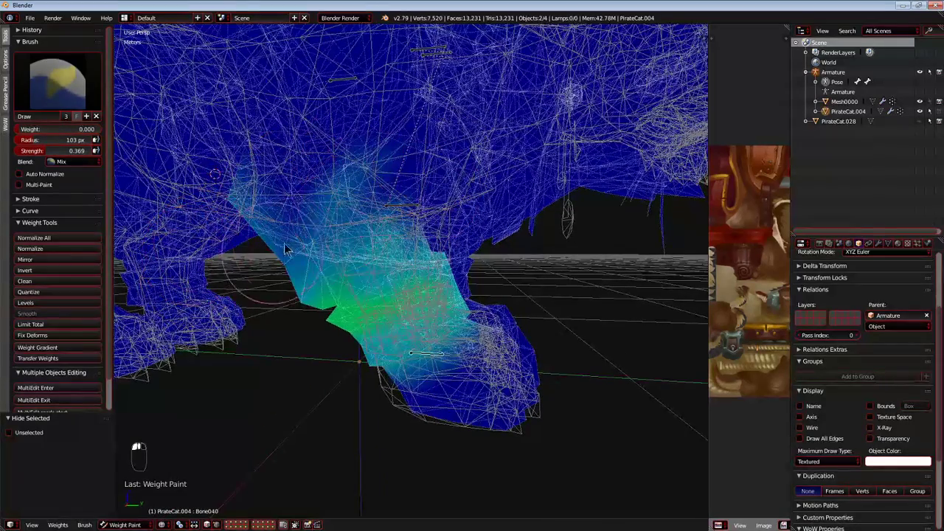
middle_click_drag(458, 186, 474, 179)
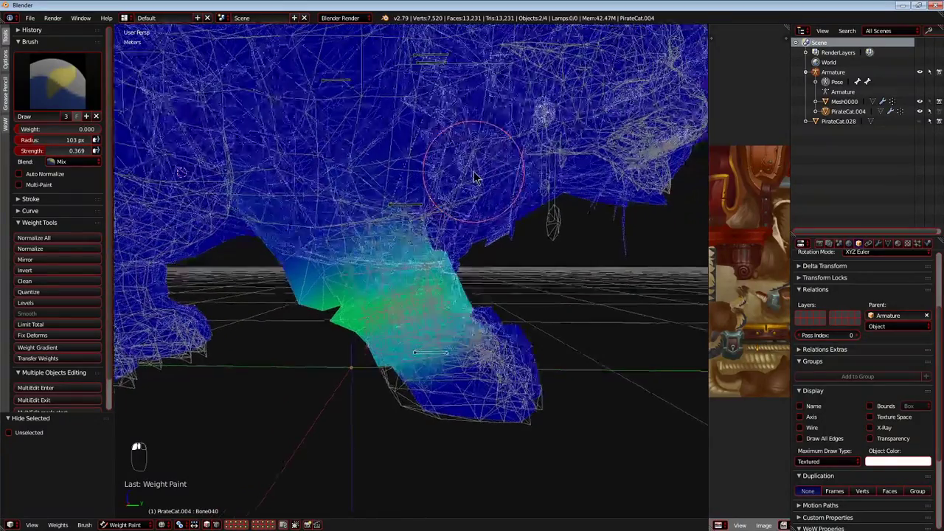
scroll(510, 184, "down", 3)
key("g")
scroll(429, 212, "up", 2)
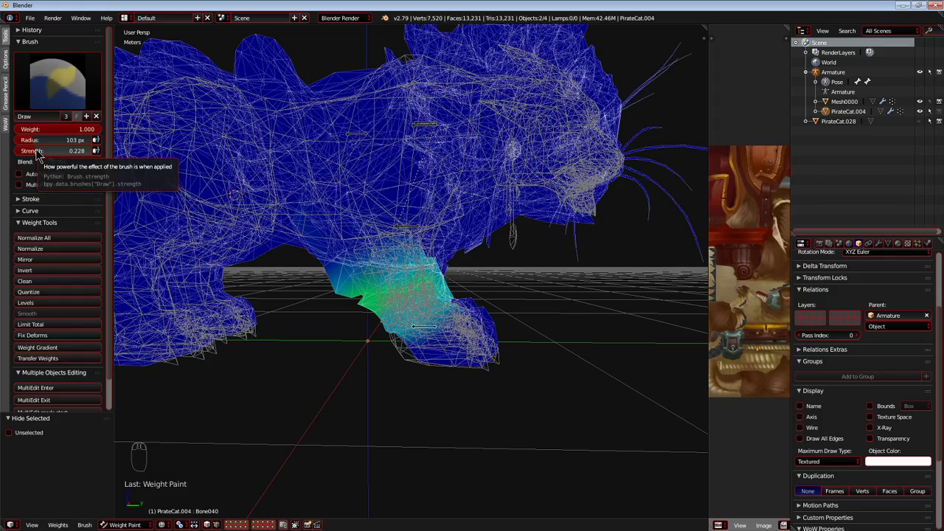
Select Bone035 in the front leg and set the brush to weight 0.000 and strength 1.000.
scroll(409, 369, "up", 4)
middle_click_drag(414, 341, 602, 216)
key("a")
scroll(405, 323, "down", 4)
scroll(408, 319, "up", 2)
right_click(387, 210)
scroll(371, 266, "up", 2)
scroll(373, 273, "up", 4)
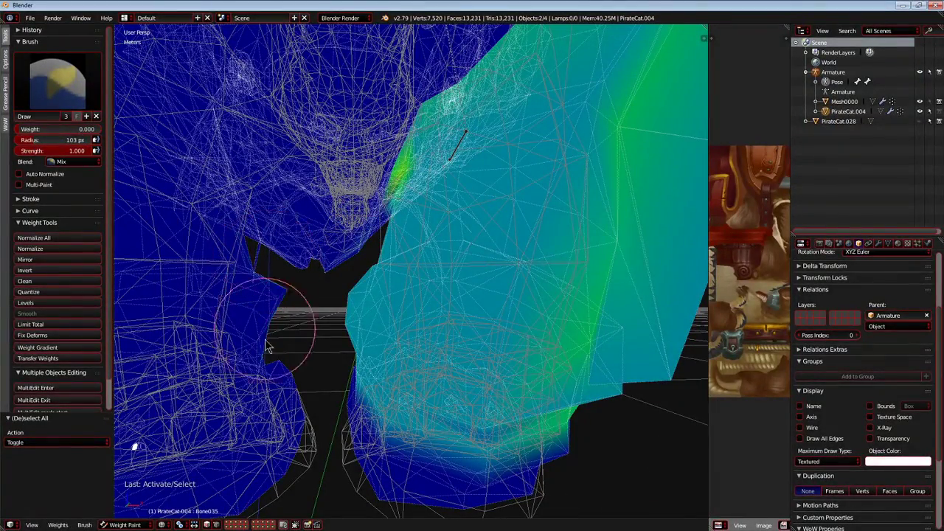
Set the brush to weight 1.000 and strength 0.221, and touch up the Bone035 weight on the outer lower leg.
scroll(267, 333, "down", 5)
key("g")
key("g")
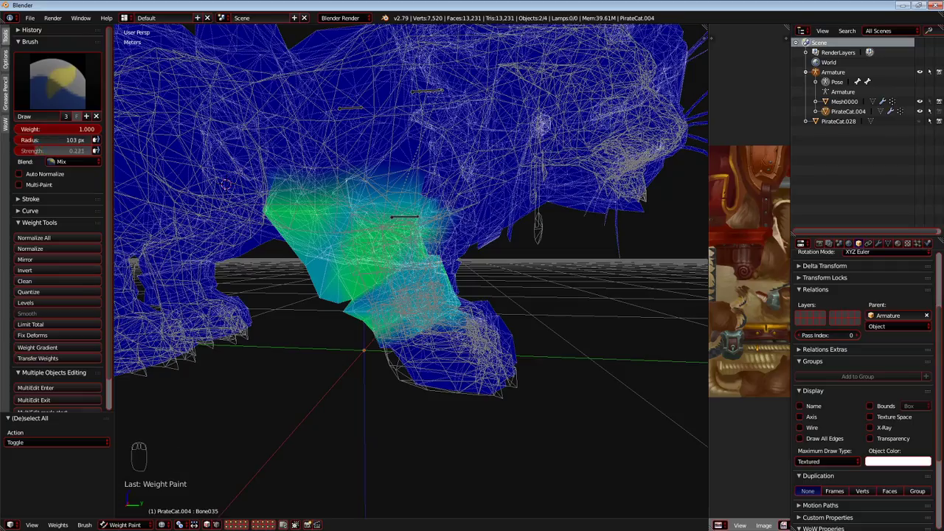
scroll(351, 206, "up", 2)
mouse_move(351, 206)
middle_mouse_down()
mouse_move(259, 215)
mouse_move(310, 255)
mouse_move(330, 315)
mouse_move(400, 269)
mouse_move(396, 331)
mouse_move(343, 318)
middle_mouse_up()
Test-move all bones together to find unweighted parts, and reveal the hidden bones.
scroll(343, 319, "down", 5)
key("a")
key("a")
key("g")
right_click(330, 311)
scroll(384, 317, "up", 5)
middle_click_drag(401, 320, 426, 271)
scroll(328, 328, "down", 5)
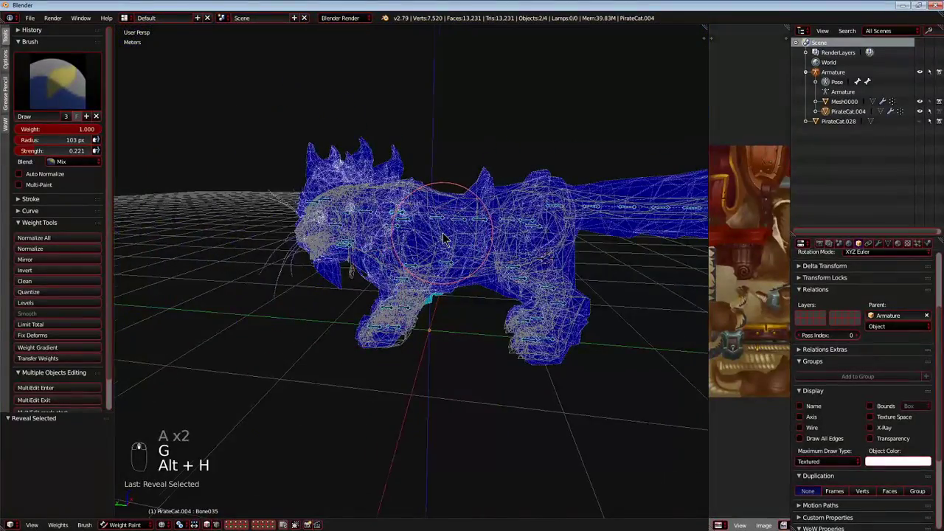
Select Bone027 among the neck bones and test-move it to check the head and mane.
scroll(441, 267, "up", 4)
middle_click_drag(423, 256, 388, 263)
scroll(449, 322, "down", 5)
scroll(388, 263, "up", 5)
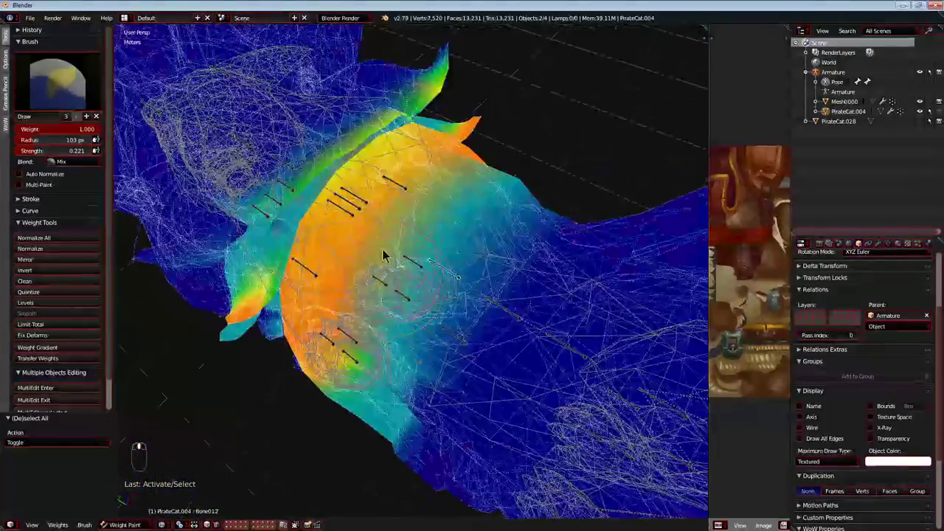
right_click(356, 209)
key("g")
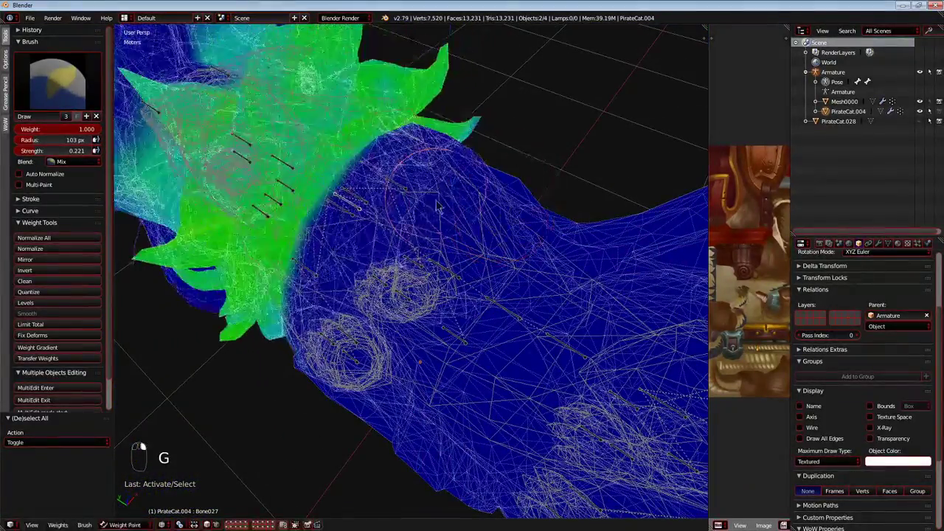
key("g")
left_click(216, 238)
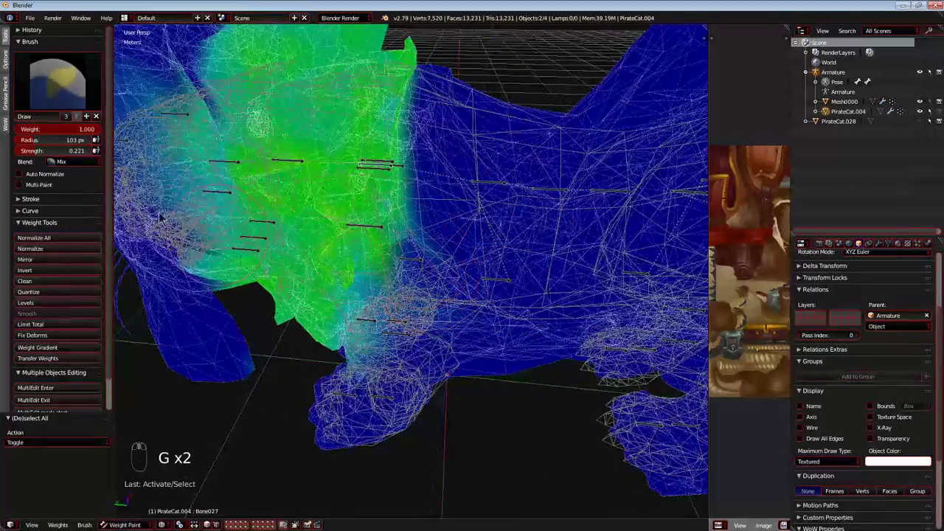
Hide the Mesh0000 object to expose the cat's underside without its accessories.
middle_click_drag(251, 295, 362, 452)
middle_click_drag(337, 480, 384, 340)
scroll(399, 328, "up", 6)
middle_click_drag(383, 295, 448, 352, "shift")
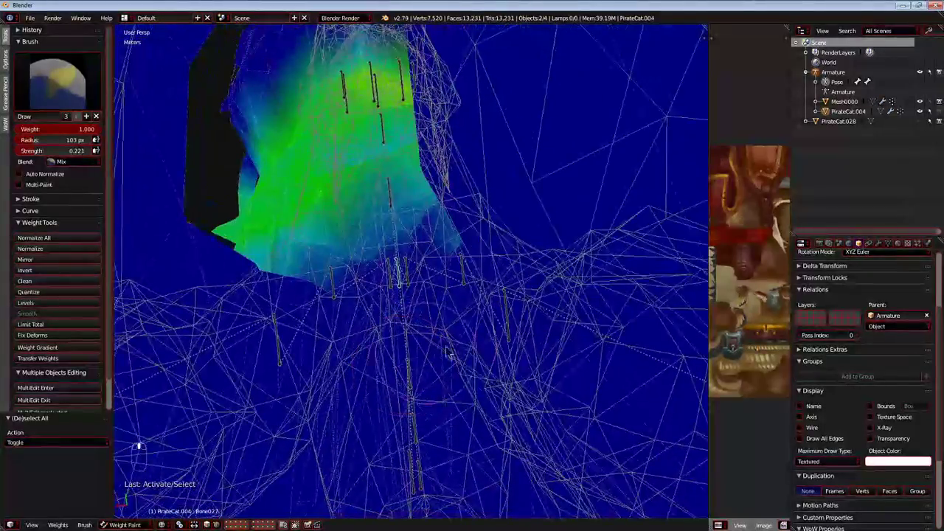
left_click(920, 102)
Paint Bone027 weight along the centre of the neck's underside and the chest.
scroll(361, 324, "down", 3)
middle_click_drag(361, 325, 369, 359)
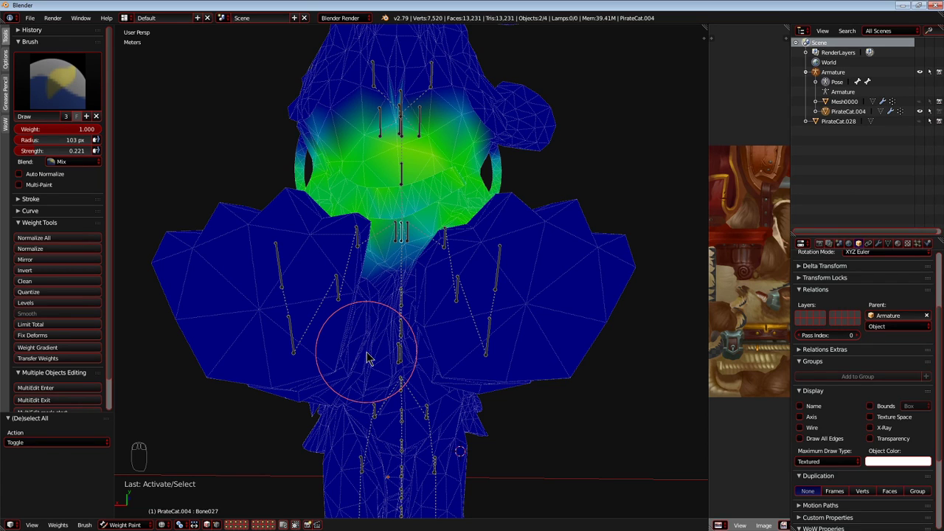
scroll(368, 359, "up", 4)
middle_click_drag(369, 358, 361, 313)
mouse_move(362, 314)
left_mouse_down()
mouse_move(454, 244)
mouse_move(302, 394)
left_mouse_up()
mouse_move(301, 393)
middle_mouse_down()
mouse_move(347, 362)
mouse_move(476, 374)
mouse_move(480, 325)
mouse_move(432, 285)
mouse_move(404, 328)
mouse_move(409, 302)
middle_mouse_up()
mouse_move(409, 303)
left_mouse_down()
mouse_move(396, 236)
mouse_move(489, 180)
mouse_move(396, 252)
mouse_move(332, 184)
left_mouse_up()
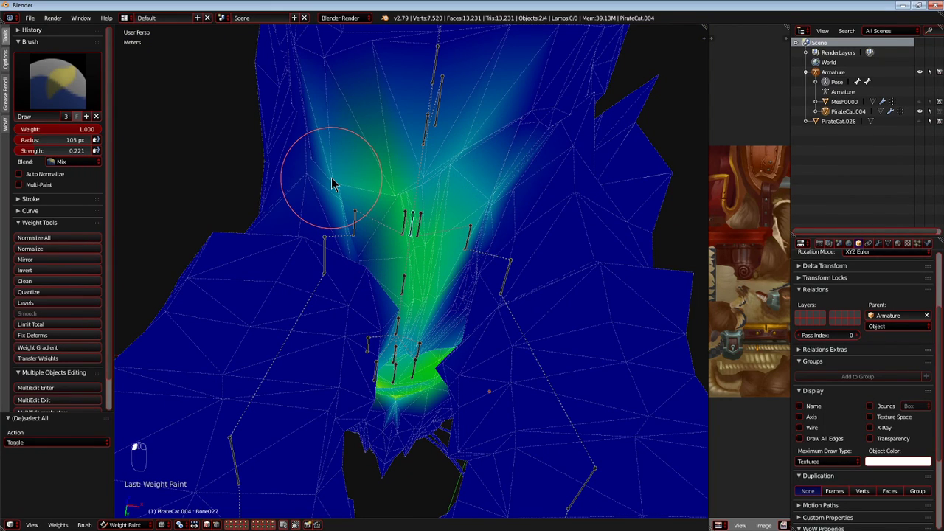
Extend the Bone027 weight outward from the chest's centre line toward both front legs.
mouse_move(362, 248)
middle_mouse_down()
mouse_move(474, 292)
mouse_move(467, 314)
middle_mouse_up()
left_click_drag(467, 314, 480, 239)
mouse_move(480, 238)
middle_mouse_down()
mouse_move(476, 251)
mouse_move(415, 238)
middle_mouse_up()
mouse_move(415, 238)
left_mouse_down()
mouse_move(432, 211)
mouse_move(379, 179)
mouse_move(490, 200)
left_mouse_up()
mouse_move(490, 200)
middle_mouse_down()
mouse_move(421, 221)
mouse_move(400, 217)
middle_mouse_up()
mouse_move(409, 204)
left_mouse_down()
mouse_move(390, 158)
mouse_move(404, 171)
left_mouse_up()
mouse_move(404, 171)
middle_mouse_down()
mouse_move(400, 148)
mouse_move(422, 221)
middle_mouse_up()
mouse_move(422, 221)
left_mouse_down()
mouse_move(489, 236)
mouse_move(436, 293)
left_mouse_up()
mouse_move(436, 294)
middle_mouse_down()
mouse_move(442, 332)
mouse_move(396, 288)
mouse_move(400, 337)
mouse_move(450, 332)
mouse_move(362, 411)
mouse_move(317, 417)
middle_mouse_up()
mouse_move(317, 417)
left_mouse_down()
mouse_move(374, 290)
mouse_move(353, 252)
mouse_move(237, 365)
mouse_move(580, 365)
mouse_move(394, 344)
left_mouse_up()
middle_click_drag(394, 343, 459, 438)
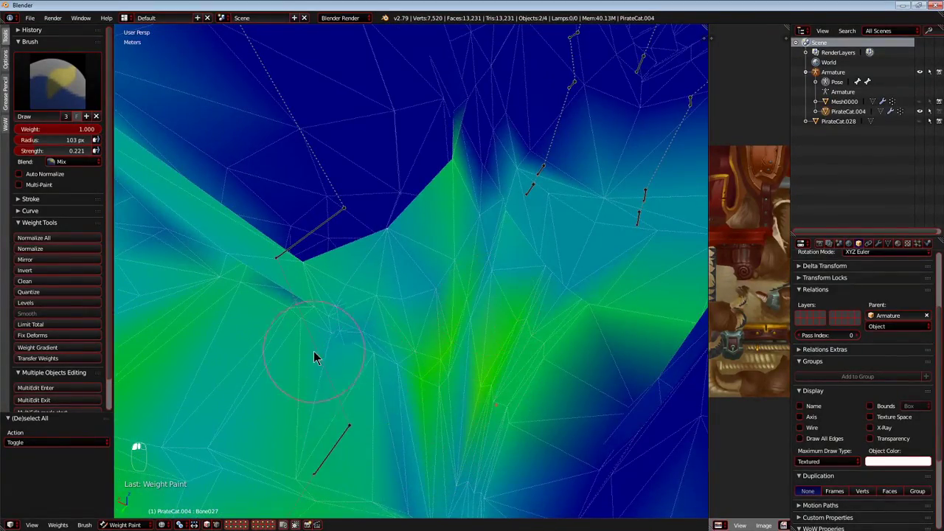
Fill in the thin Bone027 weight in the folds between the chest and the front legs.
middle_click_drag(314, 357, 343, 318)
left_click_drag(343, 318, 189, 194)
mouse_move(189, 194)
middle_mouse_down()
mouse_move(381, 341)
mouse_move(358, 338)
mouse_move(398, 324)
mouse_move(227, 211)
middle_mouse_up()
middle_click_drag(463, 418, 329, 394)
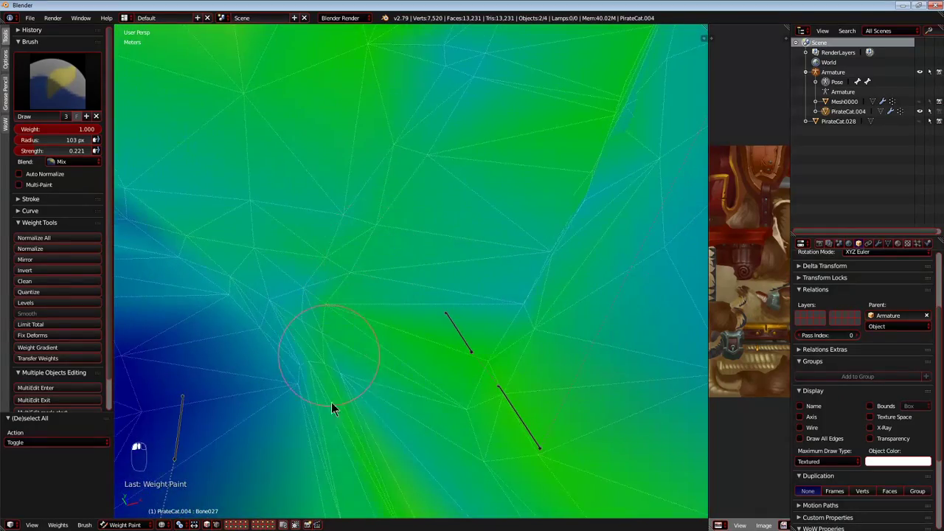
mouse_move(347, 320)
middle_mouse_down()
mouse_move(284, 342)
mouse_move(480, 341)
mouse_move(337, 314)
mouse_move(383, 317)
mouse_move(371, 249)
mouse_move(405, 232)
mouse_move(431, 277)
middle_mouse_up()
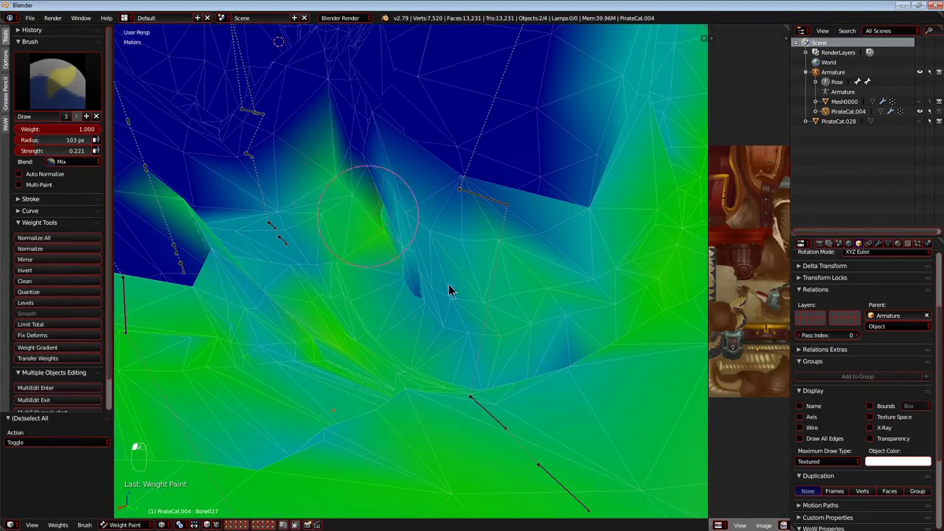
mouse_move(341, 277)
middle_mouse_down()
mouse_move(411, 312)
mouse_move(492, 308)
mouse_move(484, 280)
mouse_move(448, 352)
mouse_move(530, 319)
mouse_move(406, 388)
mouse_move(410, 267)
middle_mouse_up()
mouse_move(411, 267)
left_mouse_down()
mouse_move(332, 204)
mouse_move(425, 185)
left_mouse_up()
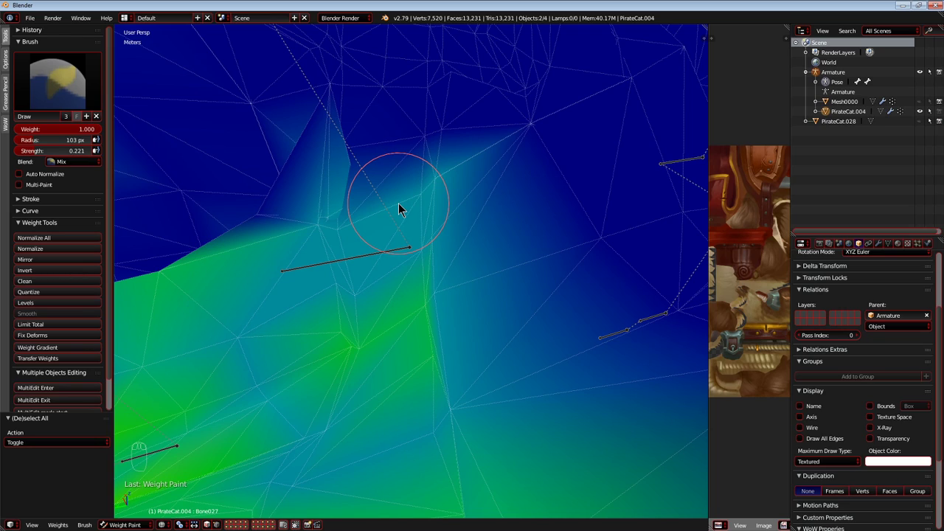
Paint Bone027 weight onto the remaining unpainted vertices along the edge of the chest area.
mouse_move(399, 206)
middle_mouse_down()
mouse_move(451, 193)
mouse_move(404, 207)
mouse_move(447, 238)
mouse_move(411, 272)
mouse_move(506, 198)
middle_mouse_up()
mouse_move(474, 185)
left_mouse_down()
mouse_move(463, 147)
mouse_move(392, 115)
left_mouse_up()
mouse_move(301, 133)
middle_mouse_down()
mouse_move(390, 226)
mouse_move(490, 166)
middle_mouse_up()
left_click_drag(534, 296, 466, 233)
Test-move the whole skeleton to check that every part of the mesh follows, and cancel the move.
scroll(476, 181, "down", 7)
middle_click_drag(472, 185, 410, 199)
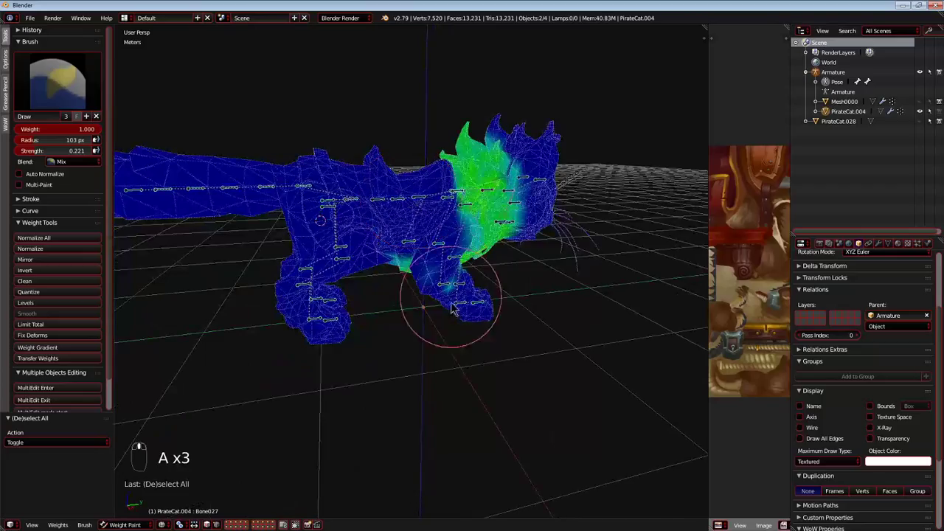
key("g")
key("g")
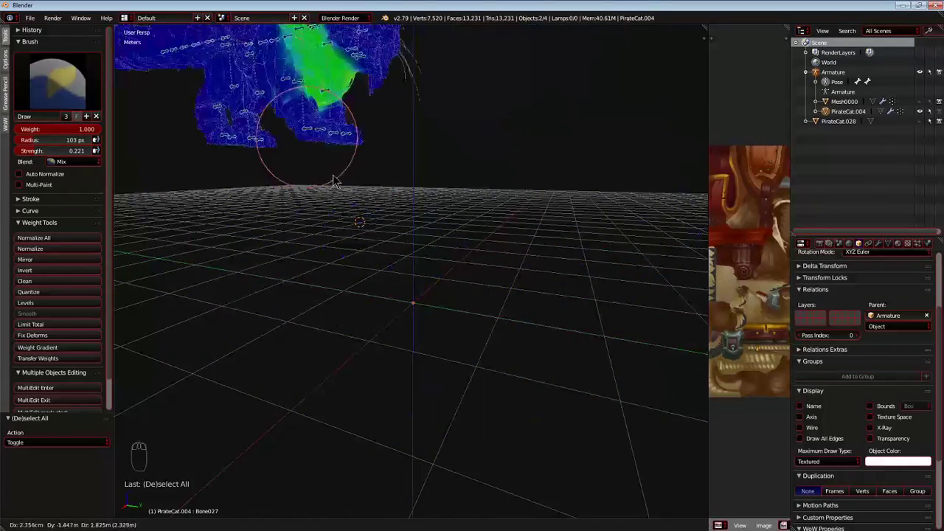
key("Escape")
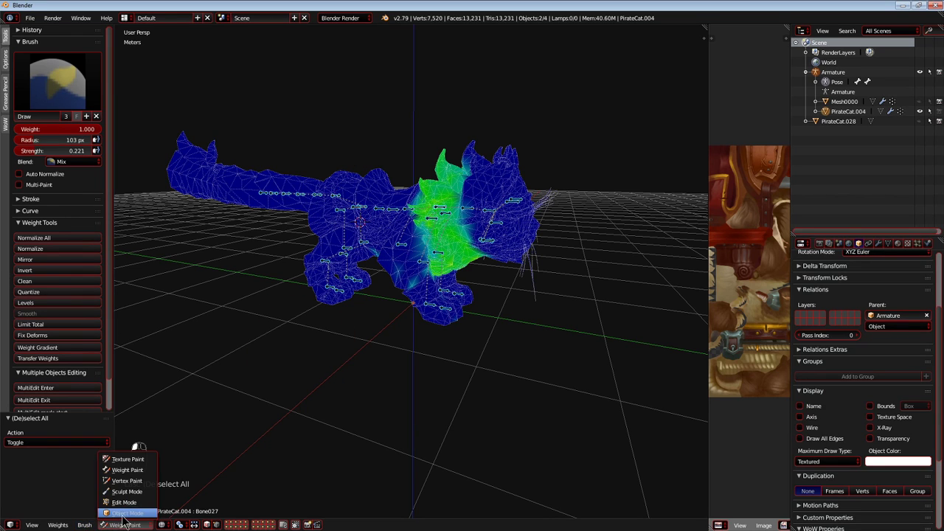
Leave weight painting for Object Mode, deselect everything and unhide Mesh0000.
left_click(126, 512)
key("shift+c")
key("a")
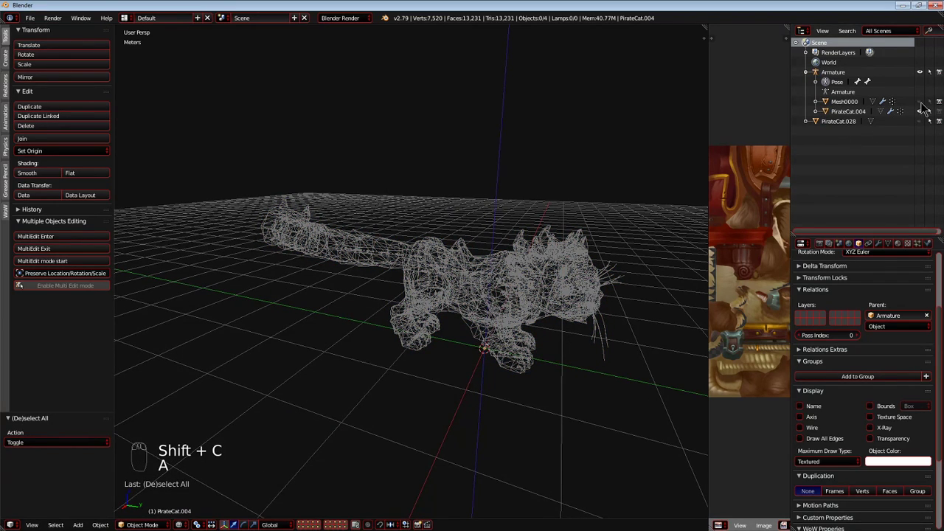
left_click(844, 101)
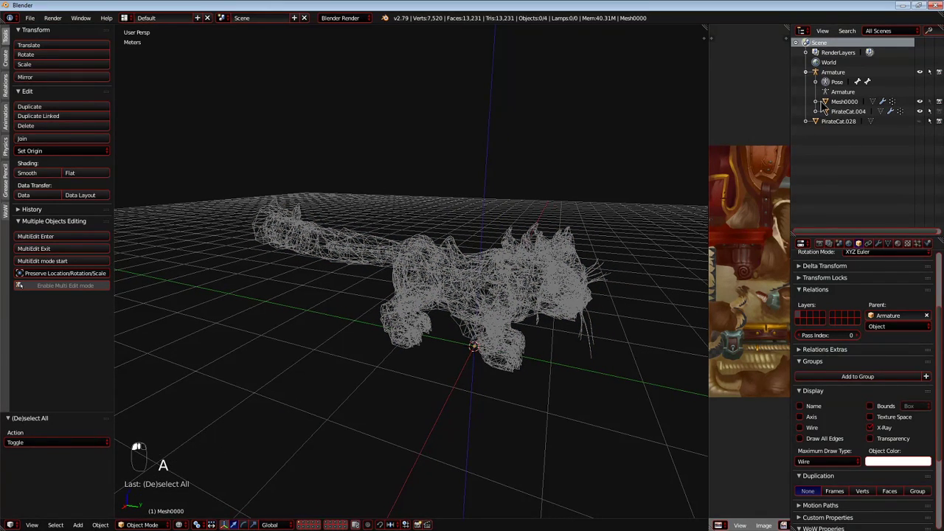
key("g")
left_click(831, 104)
key("g")
Move all the geometry of Mesh0000 aside in Edit Mode, clear of the cat mesh, and return to Object Mode.
right_click(535, 282)
key("Tab")
key("a")
key("a")
middle_click_drag(535, 282, 450, 303)
key("a")
scroll(449, 303, "down", 3)
left_click_drag(402, 321, 173, 373)
middle_click_drag(309, 429, 398, 231)
key("Tab")
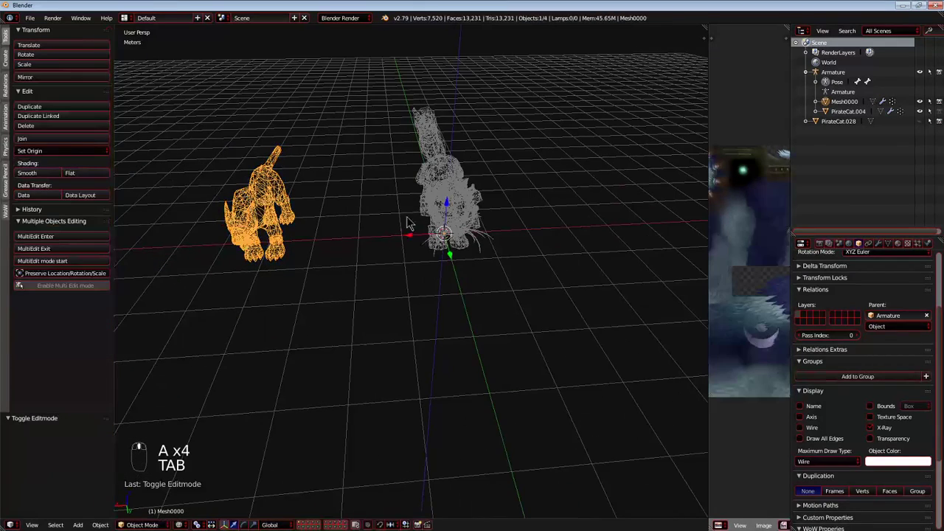
Join the PirateCat.004 mesh into Mesh0000.
right_click(435, 175)
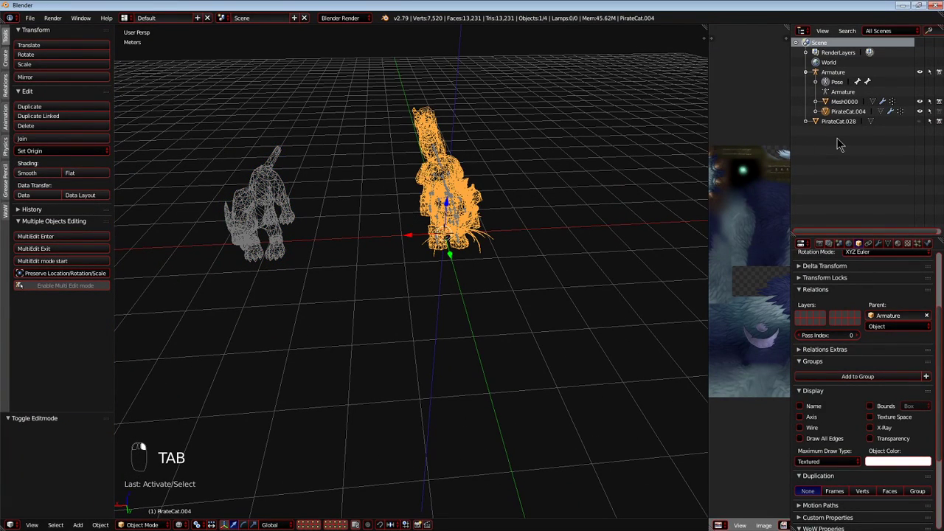
right_click(287, 184, "shift")
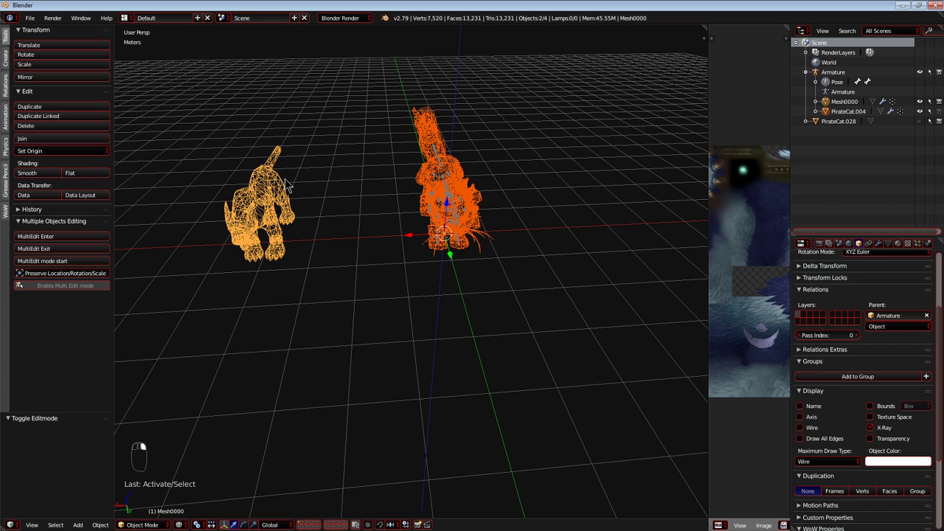
key("ctrl+j")
Delete all vertices of the original Mesh0000 model beside the cat in Edit Mode and return to Object Mode.
key("Tab")
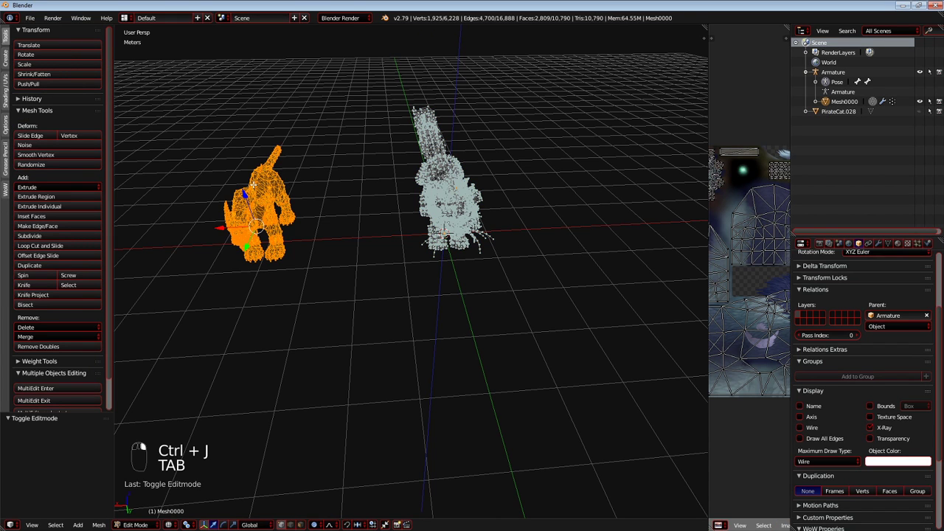
key("a")
key("a")
key("b")
left_click_drag(226, 138, 331, 267)
key("g")
key("x")
left_click(335, 190)
key("shift+c")
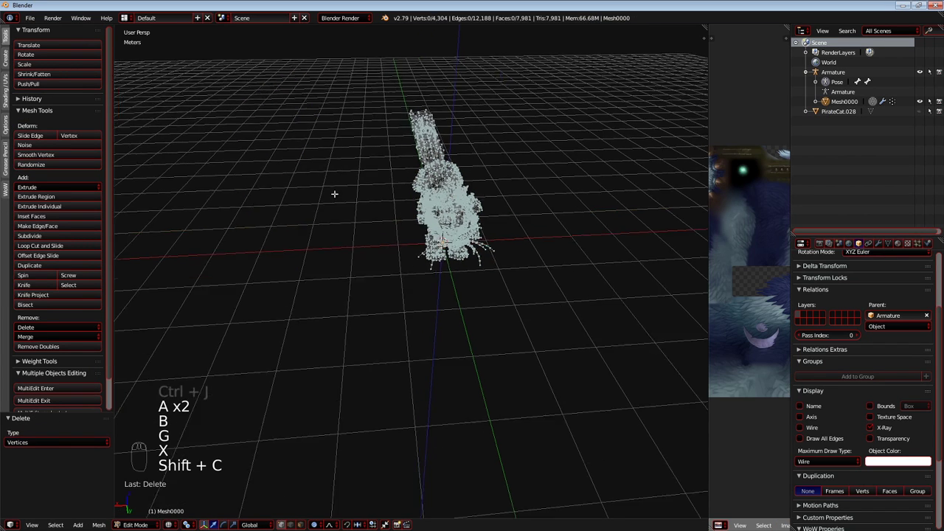
left_click(143, 514)
key("shift+c")
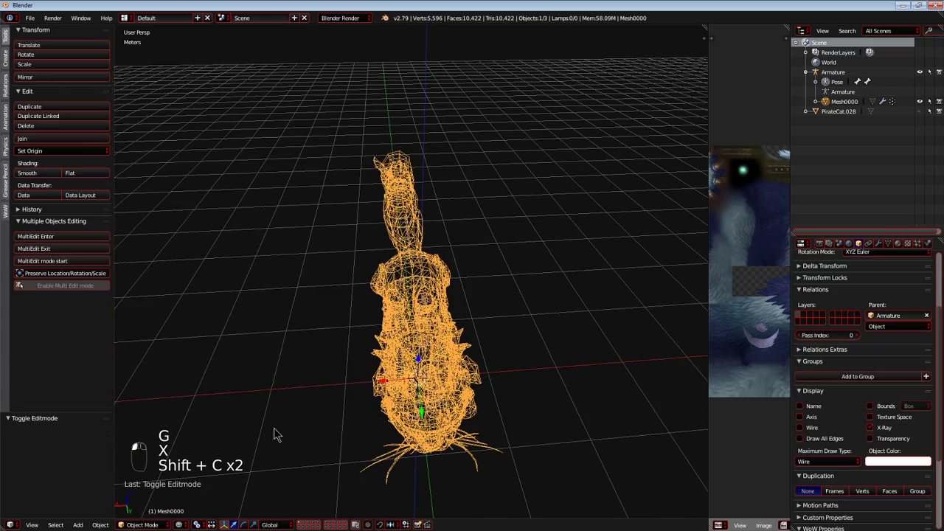
Parent PirateCat.028, the gear on the cat's back, to the armature with Armature Deform.
middle_click_drag(248, 449, 365, 410)
right_click(424, 225)
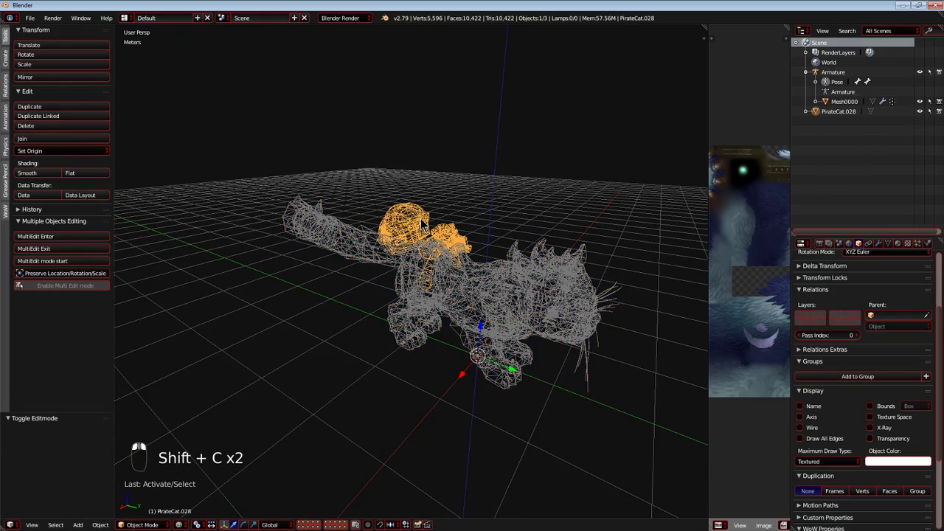
scroll(422, 221, "up", 4)
middle_click_drag(434, 229, 455, 213)
right_click(452, 253)
right_click(433, 177)
right_click(454, 260, "shift")
key("ctrl+p")
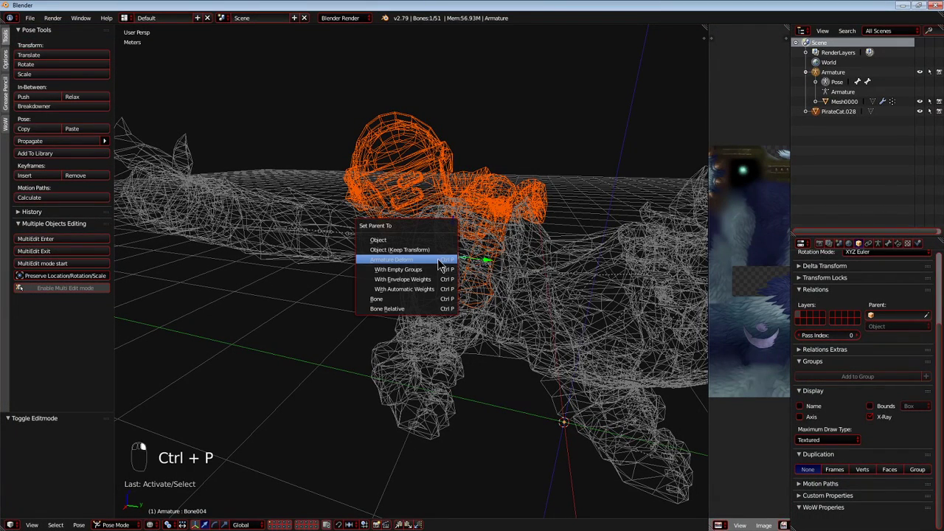
left_click(440, 260)
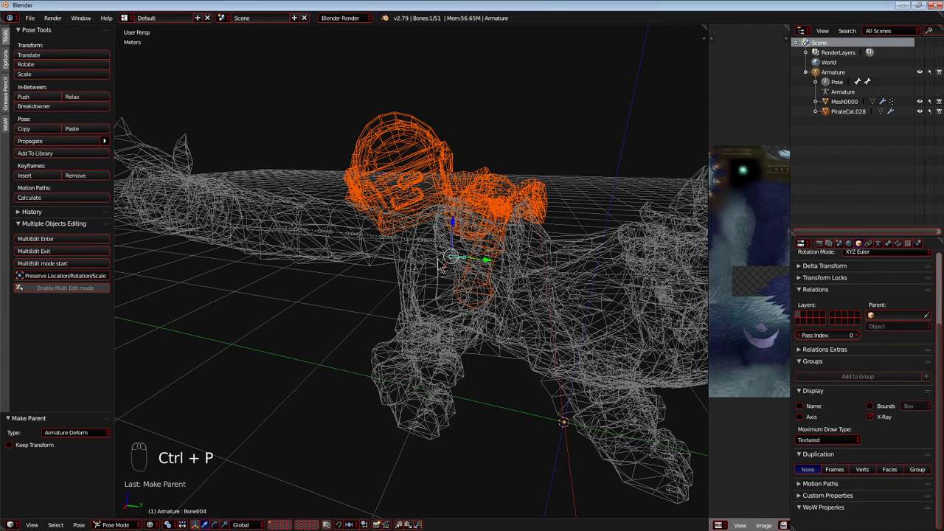
Put PirateCat.028 into Weight Paint mode with its wireframe overlay shown, facing its right side in orthographic projection.
key("KP_5")
key("KP_5")
key("KP_1")
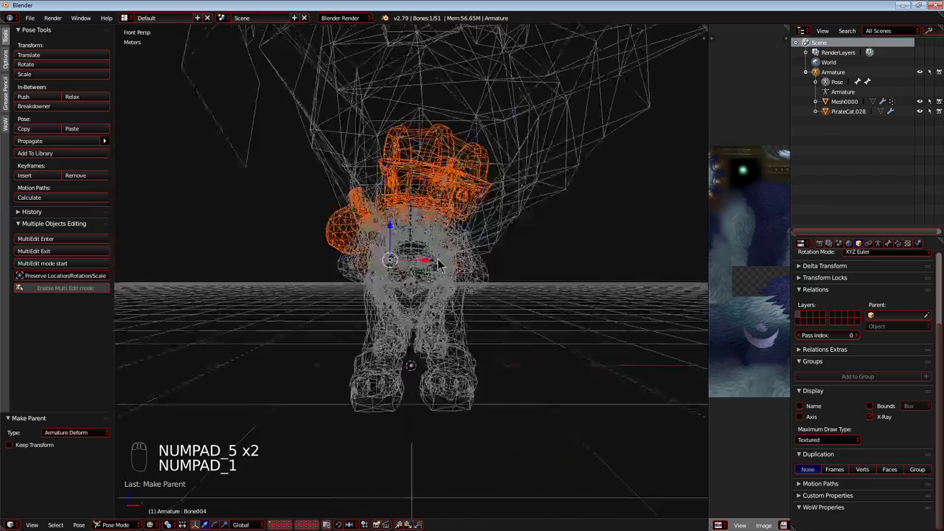
key("KP_5")
key("KP_3")
key("KP_1")
key("KP_3")
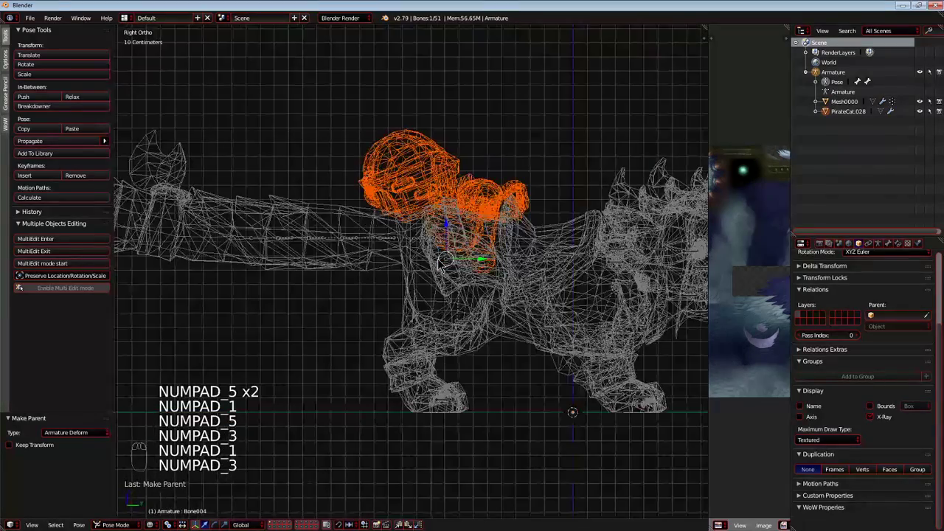
scroll(440, 263, "up", 4)
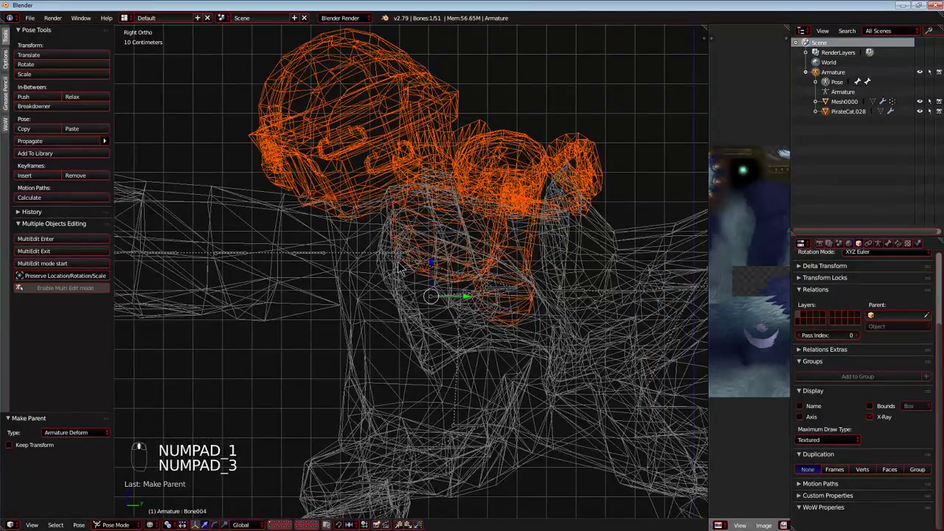
right_click(371, 174)
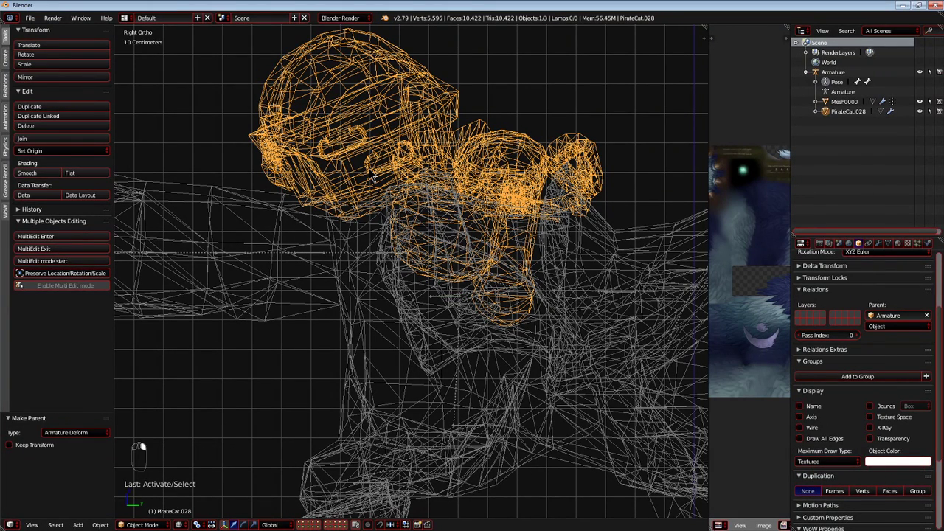
key("z")
key("z")
key("z")
key("z")
key("ctrl+Tab")
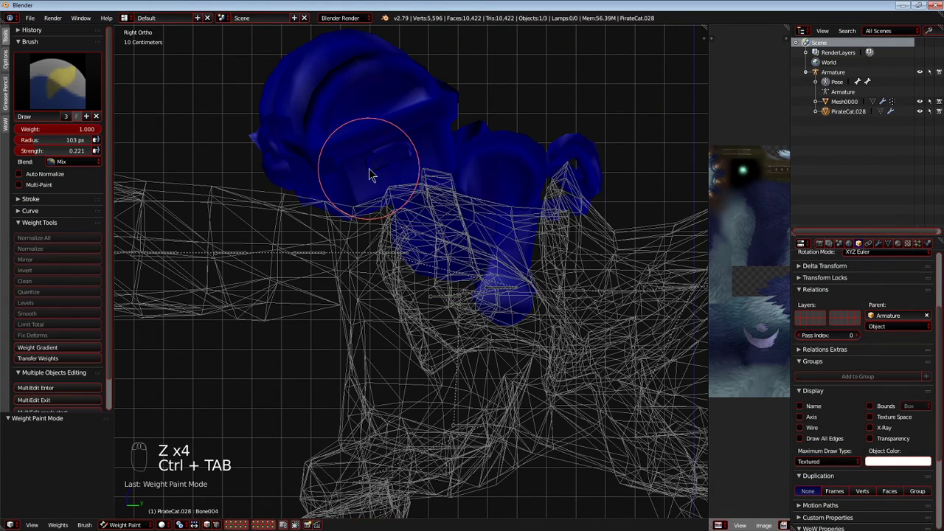
key("z")
key("a")
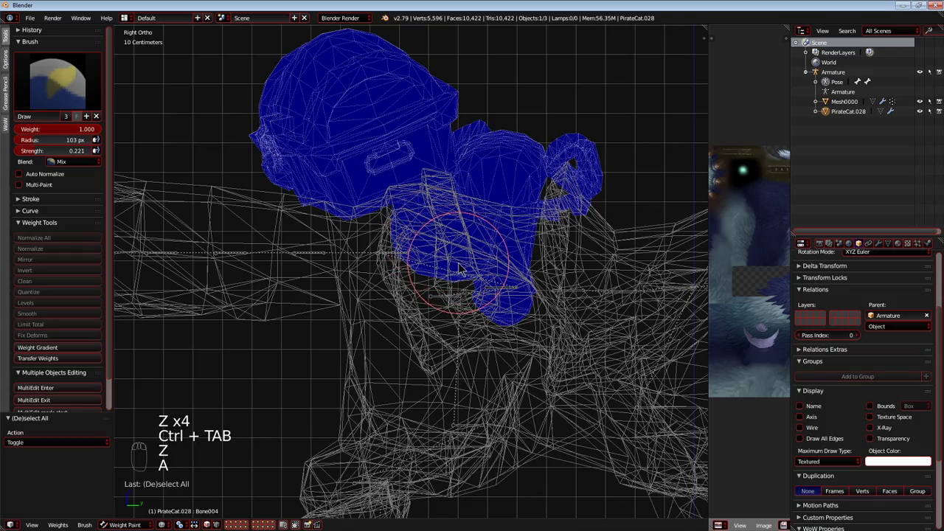
Select Bone001, test-move it without keeping the move, and paint its weight across the whole PirateCat.028 mesh.
key("g")
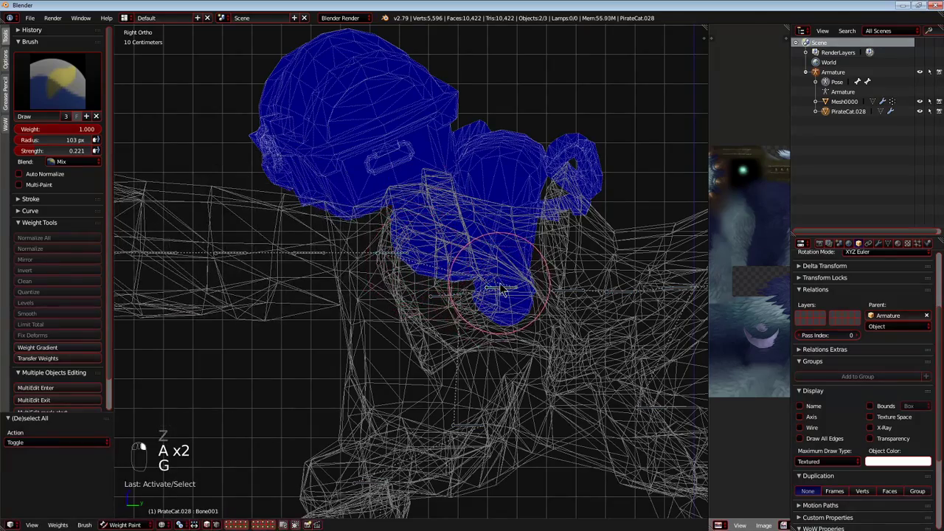
key("g")
key("g")
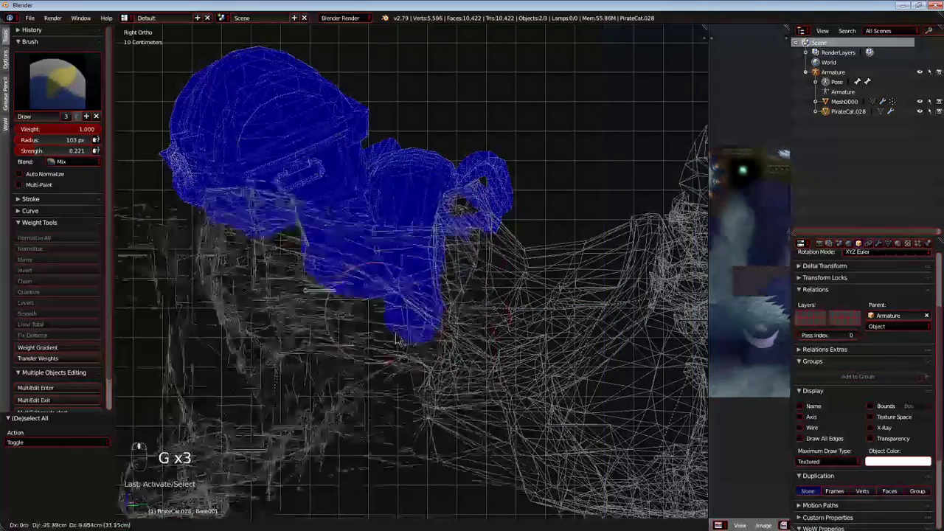
right_click(379, 324)
scroll(379, 324, "down", 2)
mouse_move(446, 187)
left_mouse_down()
mouse_move(459, 215)
mouse_move(353, 185)
mouse_move(312, 147)
mouse_move(287, 159)
left_mouse_up()
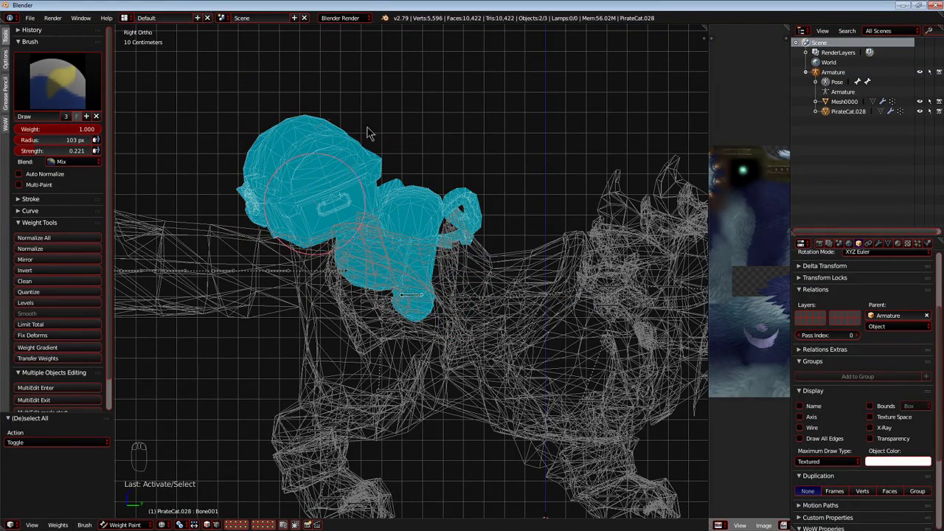
Try painting Bone003 weight onto the large rounded pack, test-rotate the bone, and undo the painting.
right_click(339, 270)
key("g")
right_click(329, 284)
middle_click_drag(322, 283, 389, 337, "shift")
scroll(389, 338, "up", 2)
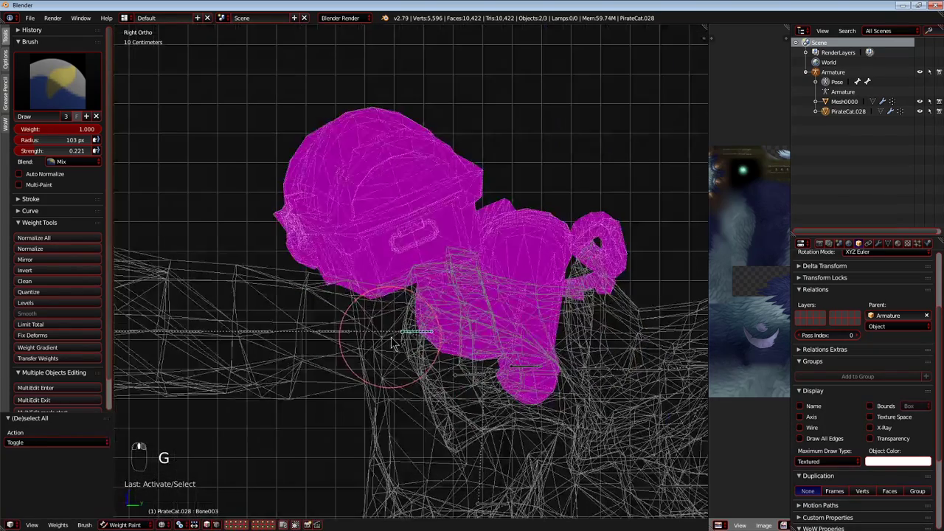
mouse_move(368, 250)
left_mouse_down()
mouse_move(280, 169)
mouse_move(394, 236)
mouse_move(457, 217)
mouse_move(411, 233)
left_mouse_up()
key("r")
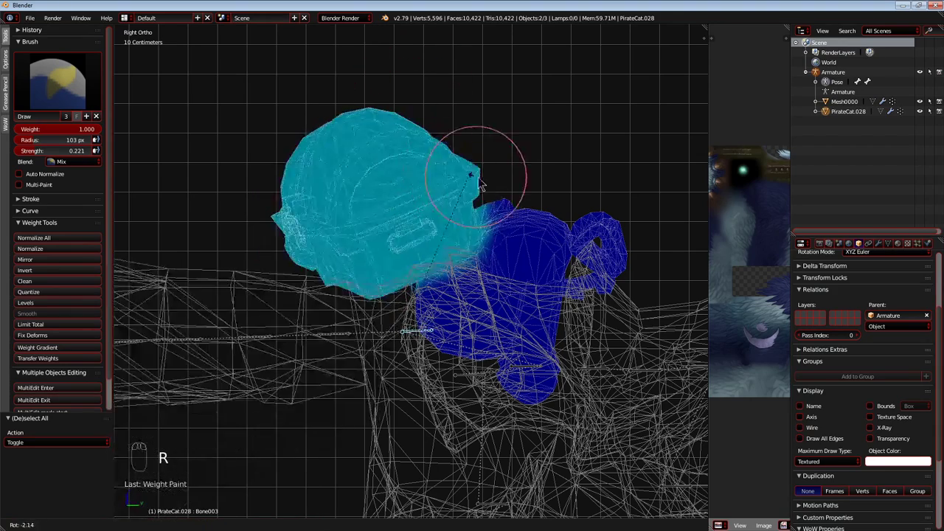
right_click(348, 146)
key("ctrl+z")
key("ctrl+z")
key("ctrl+z")
key("ctrl+z")
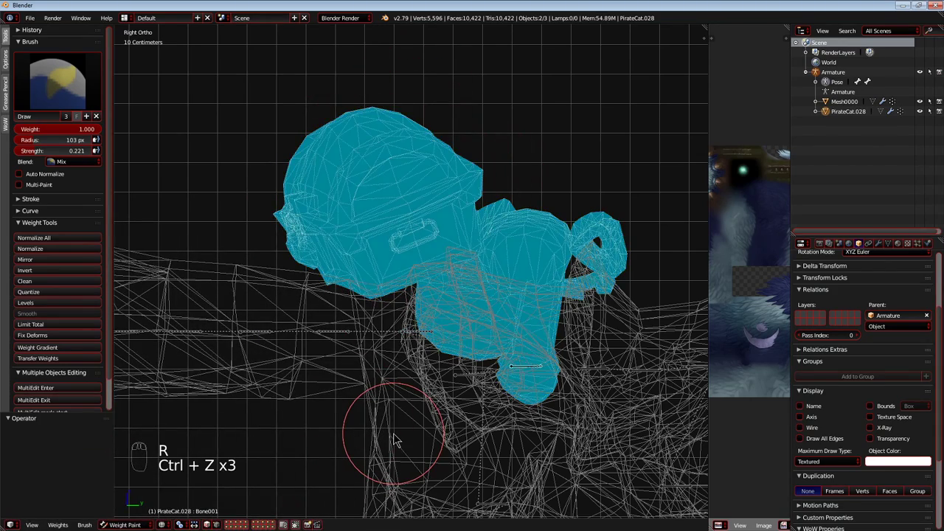
Turn off limiting to visible geometry and paint Bone003 weight through the large rounded pack.
left_click(295, 524)
key("g")
right_click(399, 263)
right_click(408, 331)
key("g")
right_click(367, 229)
mouse_move(367, 233)
left_mouse_down()
mouse_move(315, 177)
mouse_move(374, 87)
mouse_move(348, 271)
left_mouse_up()
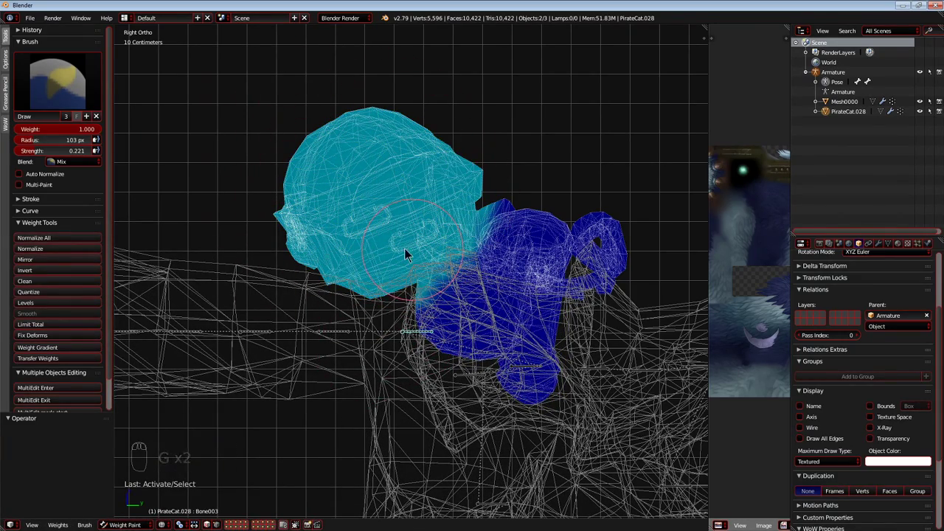
Test-move Bone001 without keeping the move and build up its weight over the entire PirateCat.028 mesh.
middle_click_drag(479, 374, 407, 358, "shift")
right_click(453, 349)
key("g")
right_click(571, 216)
mouse_move(497, 360)
left_mouse_down()
mouse_move(553, 190)
mouse_move(457, 208)
left_mouse_up()
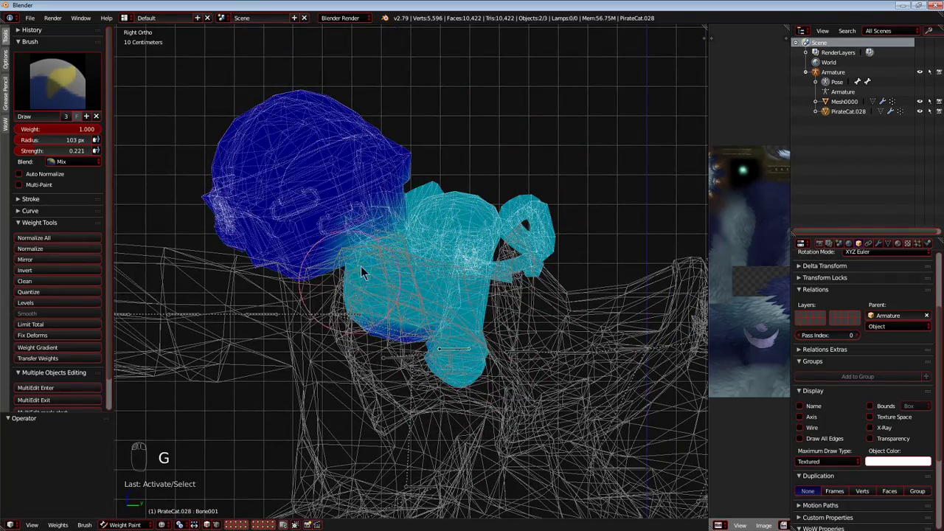
mouse_move(579, 184)
left_mouse_down()
mouse_move(450, 435)
mouse_move(420, 295)
mouse_move(346, 288)
mouse_move(455, 74)
mouse_move(327, 80)
mouse_move(204, 228)
left_mouse_up()
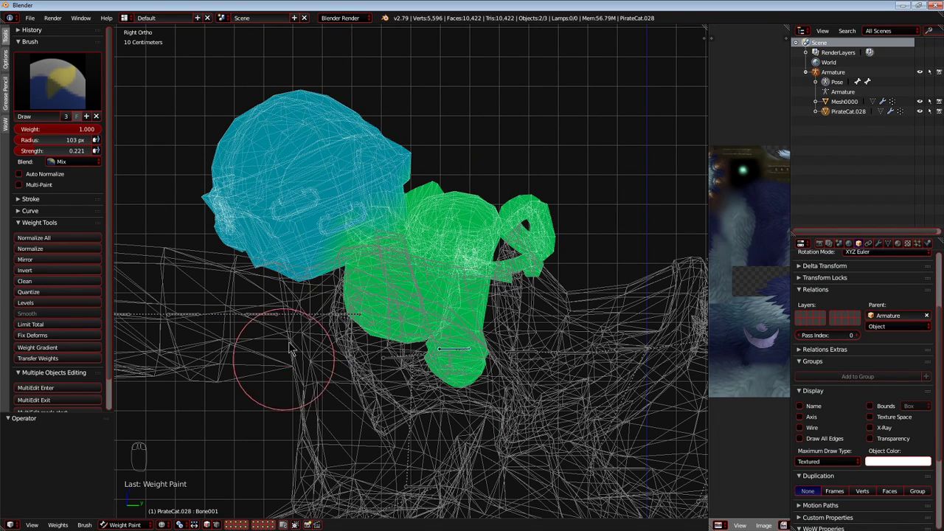
Test-rotate Bone003 to check how the rounded pack follows, and cancel the rotation.
right_click(313, 316)
key("r")
key("r")
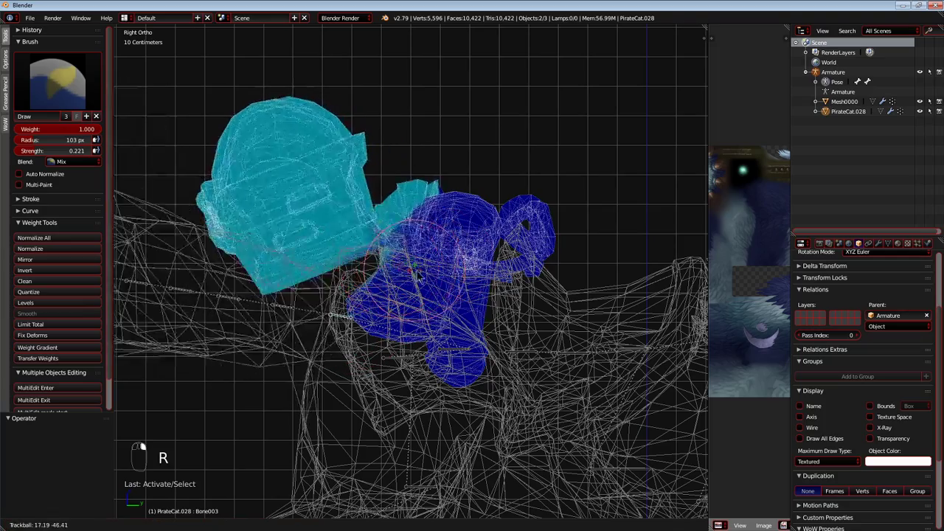
right_click(421, 313)
Strengthen the Bone001 weight across the rounded pack and the smaller pieces next to it.
right_click(449, 350)
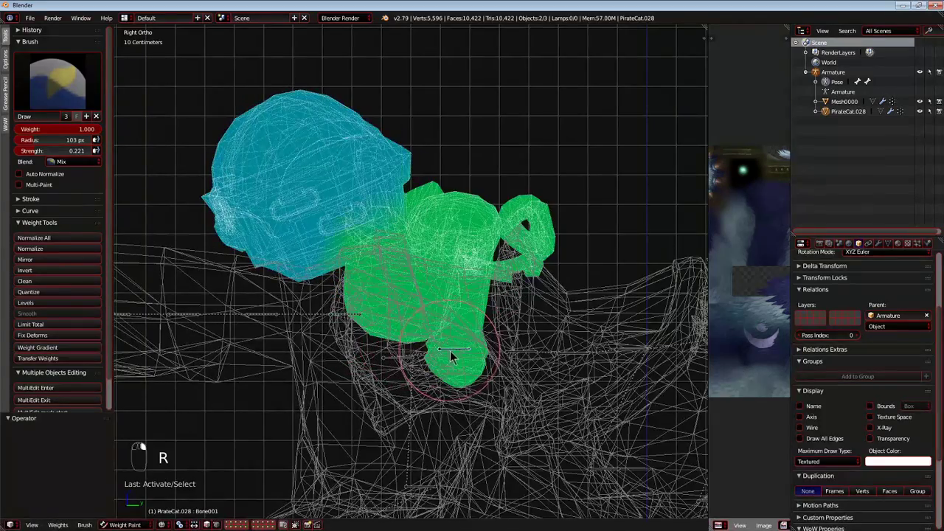
mouse_move(433, 163)
left_mouse_down()
mouse_move(403, 69)
mouse_move(160, 294)
left_mouse_up()
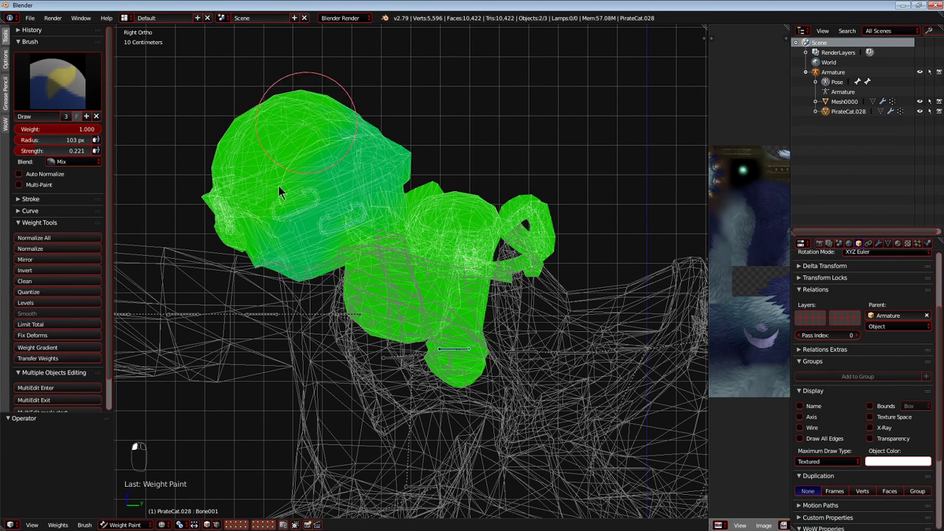
left_click_drag(293, 333, 483, 287)
mouse_move(488, 374)
left_mouse_down()
mouse_move(386, 309)
mouse_move(504, 265)
mouse_move(432, 323)
mouse_move(351, 321)
mouse_move(293, 236)
mouse_move(290, 88)
left_mouse_up()
mouse_move(208, 111)
left_mouse_down()
mouse_move(255, 73)
mouse_move(324, 231)
mouse_move(391, 332)
mouse_move(453, 375)
mouse_move(565, 265)
mouse_move(594, 165)
mouse_move(502, 194)
mouse_move(375, 158)
mouse_move(291, 118)
mouse_move(215, 267)
left_mouse_up()
Rotate Bone003 freely so the rounded pack tilts away from the smaller pieces.
right_click(355, 317)
key("r")
key("r")
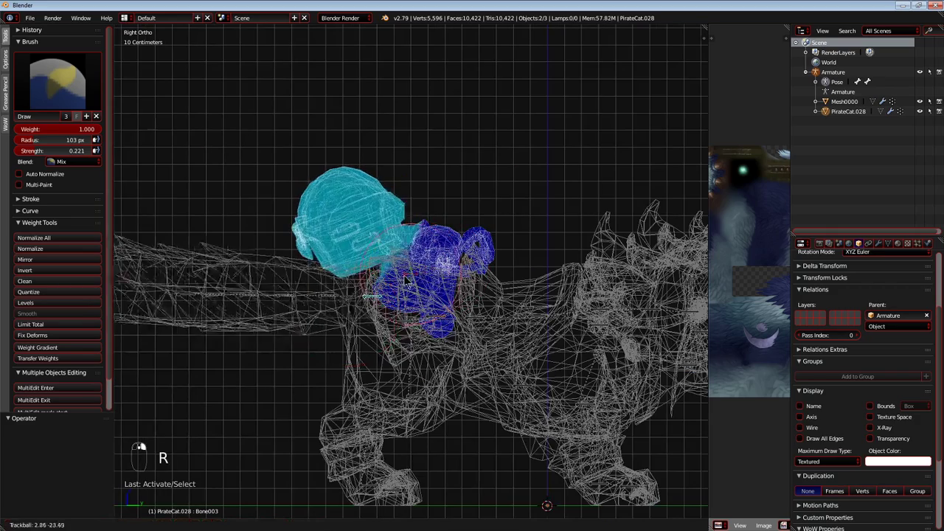
right_click(472, 273)
Set the brush to weight 0.000 and strength 1.000 and erase the Bone003 weight from the smaller pieces beside the rounded pack.
scroll(479, 269, "up", 3)
mouse_move(509, 258)
middle_mouse_down()
mouse_move(421, 309)
mouse_move(317, 277)
mouse_move(258, 239)
middle_mouse_up()
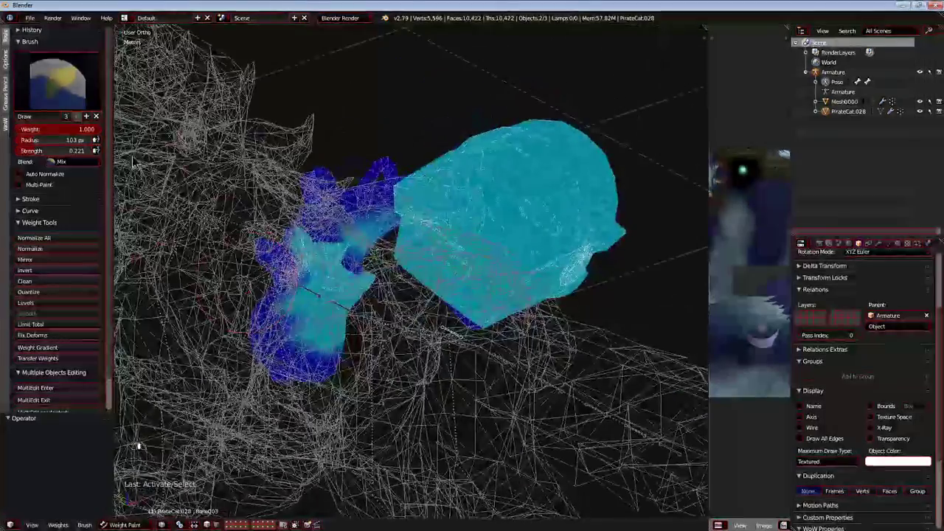
mouse_move(85, 128)
left_mouse_down()
mouse_move(17, 130)
mouse_move(104, 151)
left_mouse_up()
middle_click_drag(263, 182, 281, 221)
left_click_drag(281, 225, 303, 297)
middle_click_drag(303, 298, 352, 254)
scroll(354, 254, "up", 4)
mouse_move(361, 272)
left_mouse_down()
mouse_move(396, 143)
mouse_move(388, 171)
left_mouse_up()
mouse_move(388, 181)
middle_mouse_down()
mouse_move(394, 248)
mouse_move(425, 260)
mouse_move(579, 179)
mouse_move(516, 210)
middle_mouse_up()
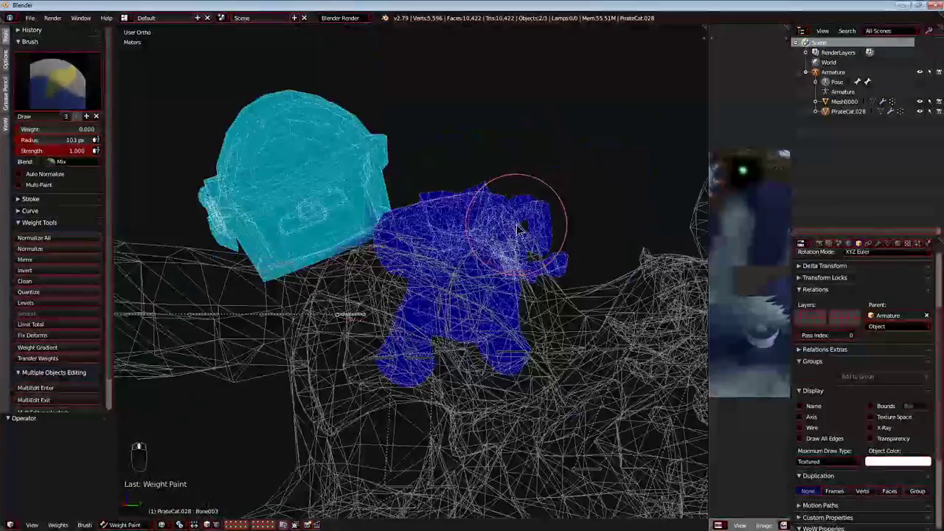
Examine the seam between the rounded pack and the smaller pieces for stray Bone003 weight.
scroll(480, 233, "up", 2)
scroll(506, 211, "up", 2)
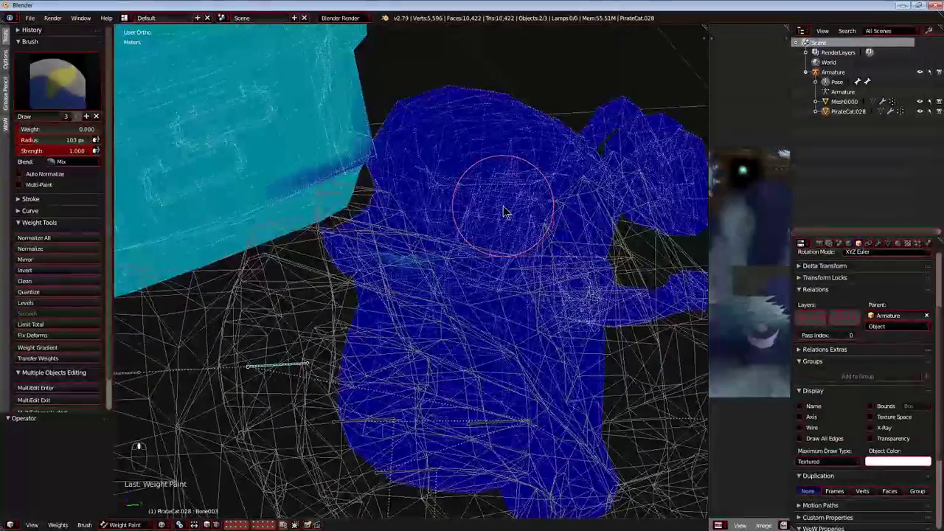
key("KP_6")
key("KP_5")
key("KP_5")
key("KP_1")
key("KP_5")
key("KP_5")
key("KP_5")
key("KP_3")
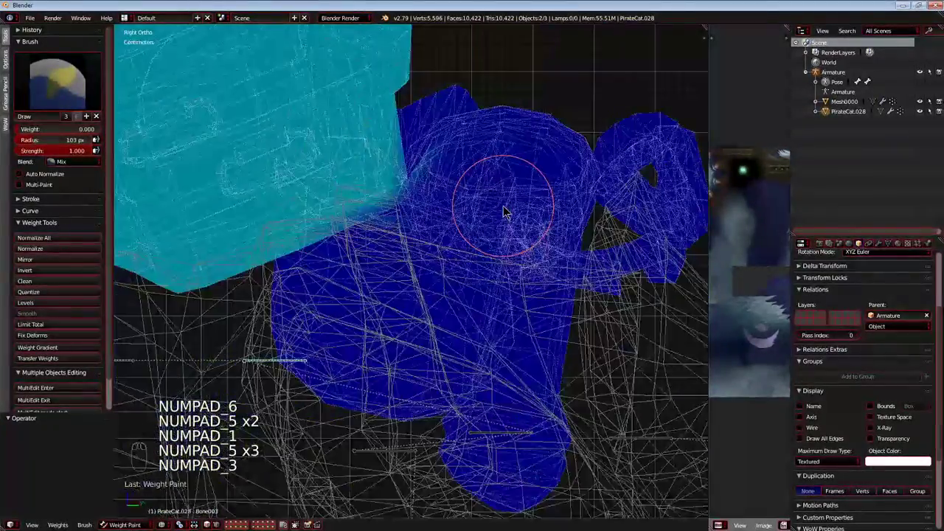
scroll(503, 212, "up", 2)
middle_click_drag(503, 212, 476, 316, "shift")
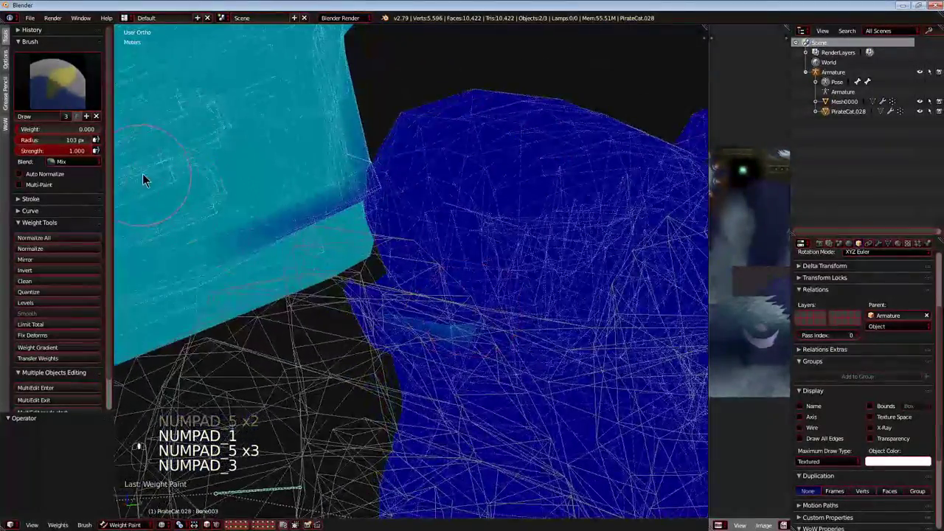
Set the brush to weight 1.000 and strength 0.208 and strengthen the Bone003 weight at the rounded pack's lower corner beside the smaller pieces.
left_click_drag(57, 130, 98, 129)
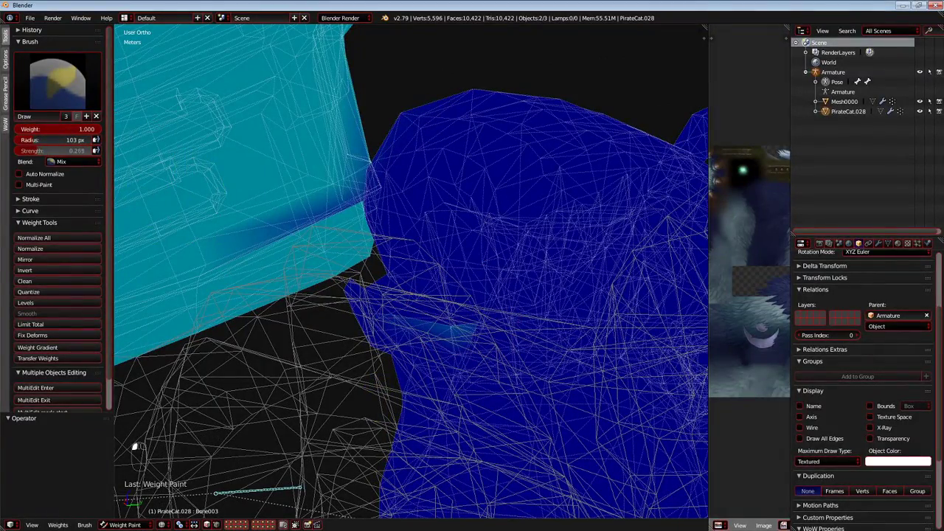
left_click_drag(33, 151, 32, 151)
mouse_move(270, 214)
left_mouse_down()
mouse_move(349, 185)
mouse_move(332, 207)
left_mouse_up()
scroll(321, 212, "down", 2)
middle_click_drag(322, 213, 327, 241)
Test how the gear follows Bone001 by moving the bone in the right side view, and cancel the move.
key("KP_5")
key("KP_5")
key("KP_5")
key("KP_1")
key("KP_5")
key("KP_5")
key("KP_5")
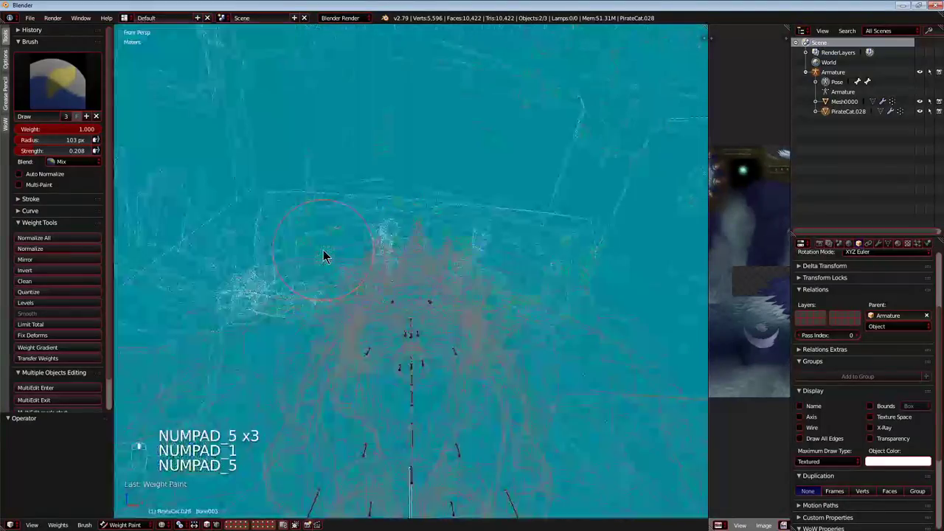
key("KP_3")
scroll(325, 255, "down", 3)
scroll(398, 352, "up", 2)
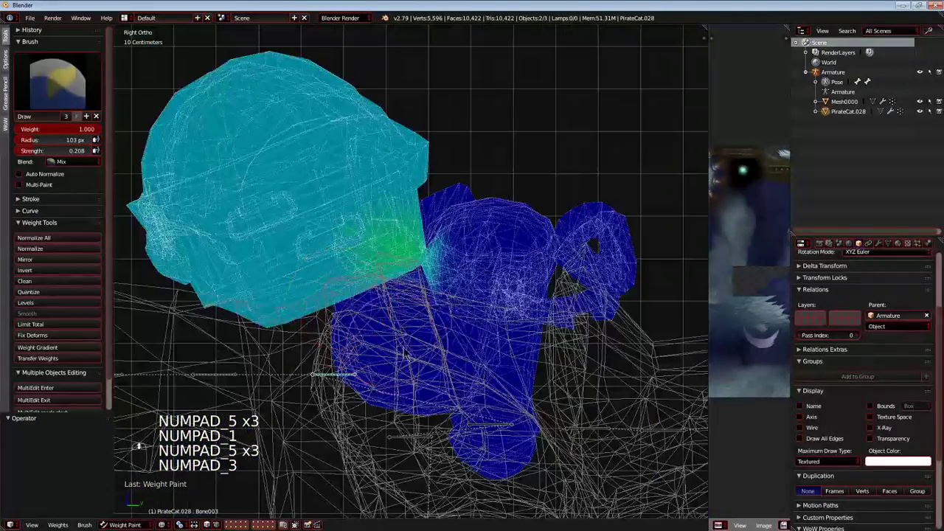
right_click(501, 426)
scroll(506, 437, "down", 4)
key("g")
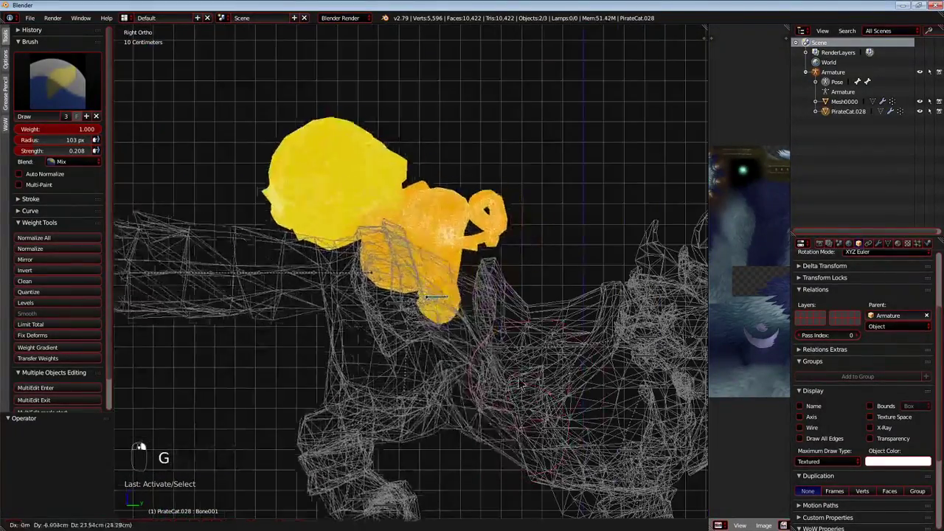
right_click(395, 325)
Test the rounded pack's weights by rotating Bone003 several times, including a free rotation, and cancel each rotation.
right_click(374, 322)
key("r")
right_click(322, 330)
key("r")
right_click(300, 336)
key("r")
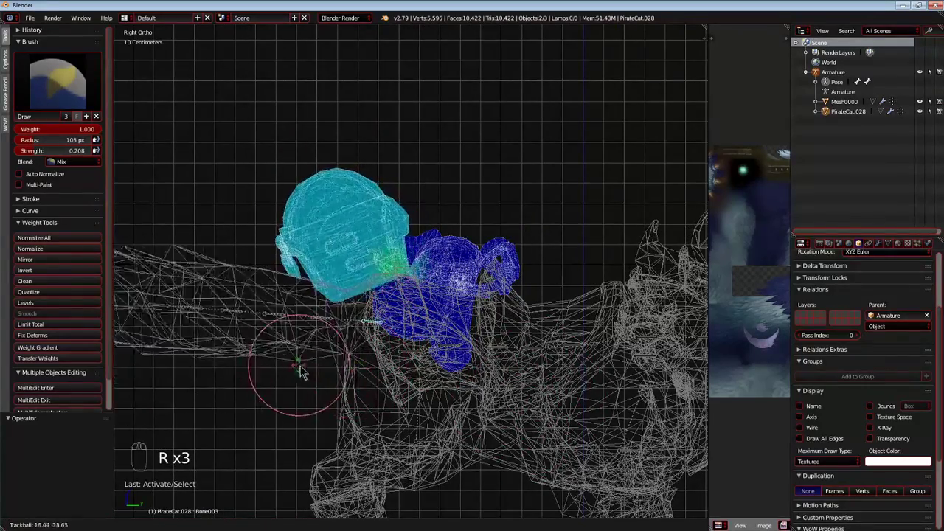
right_click(435, 363)
Select Bone001 and strengthen its weight across the rounded pack and all the smaller gear pieces.
right_click(451, 351)
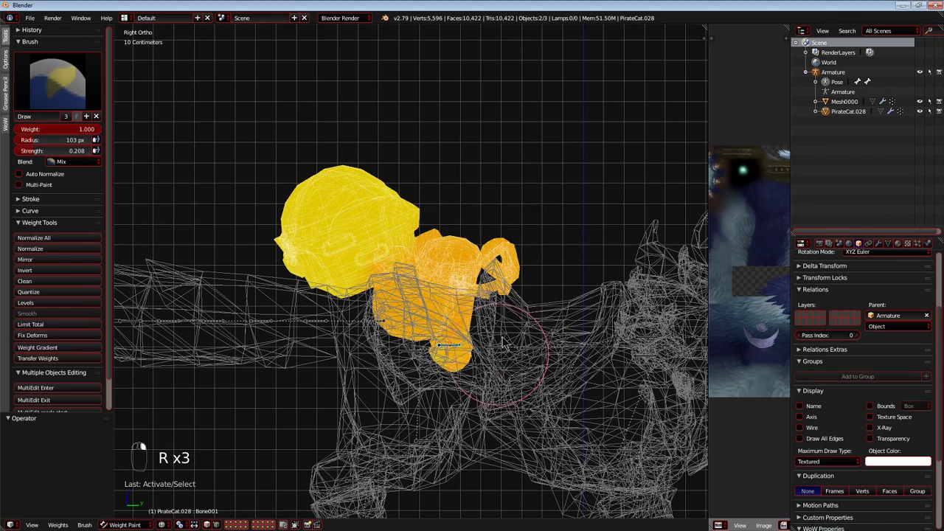
mouse_move(457, 287)
left_mouse_down()
mouse_move(391, 265)
mouse_move(373, 157)
mouse_move(360, 256)
left_mouse_up()
scroll(359, 252, "down", 5)
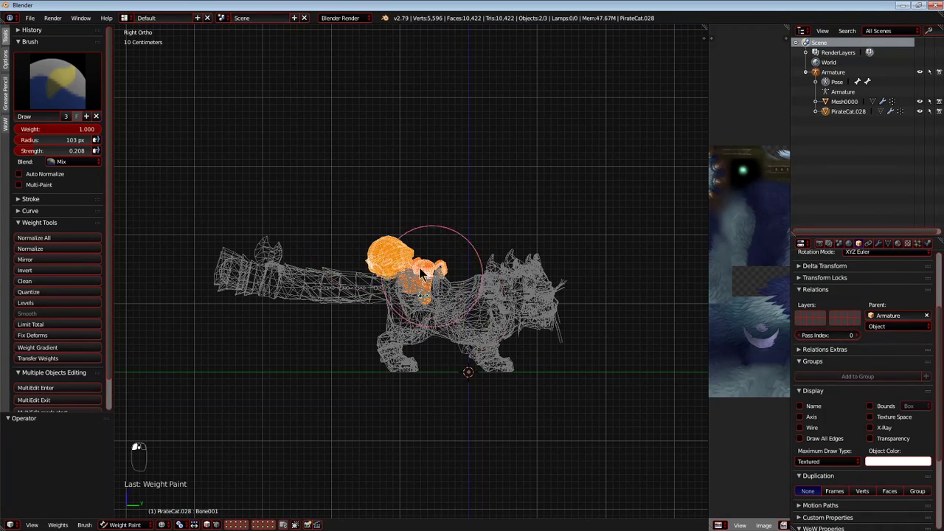
scroll(411, 250, "up", 4)
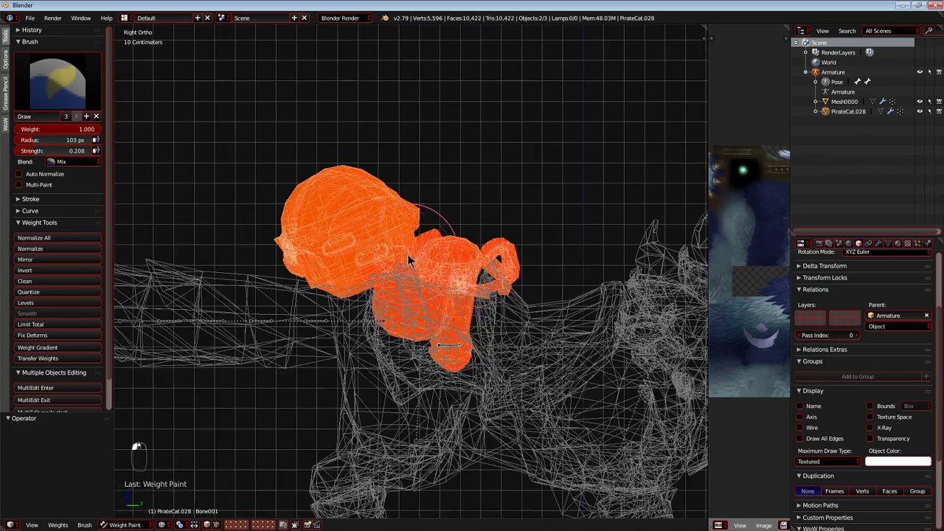
Rotate Bone003 freely from the side and from an angled view to test the pack's bend, and cancel both rotations.
right_click(359, 345)
key("r")
key("r")
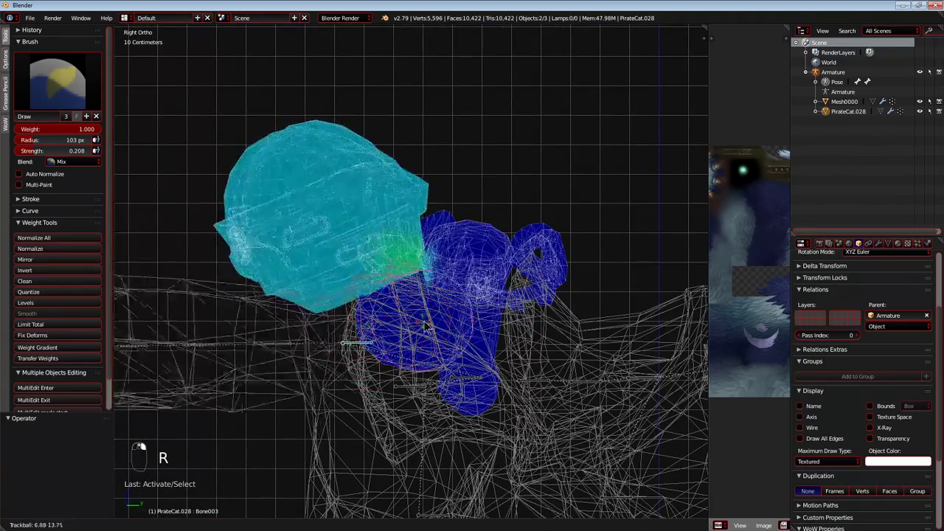
right_click(425, 320)
middle_click_drag(426, 320, 491, 379)
scroll(492, 379, "down", 4)
key("r")
key("r")
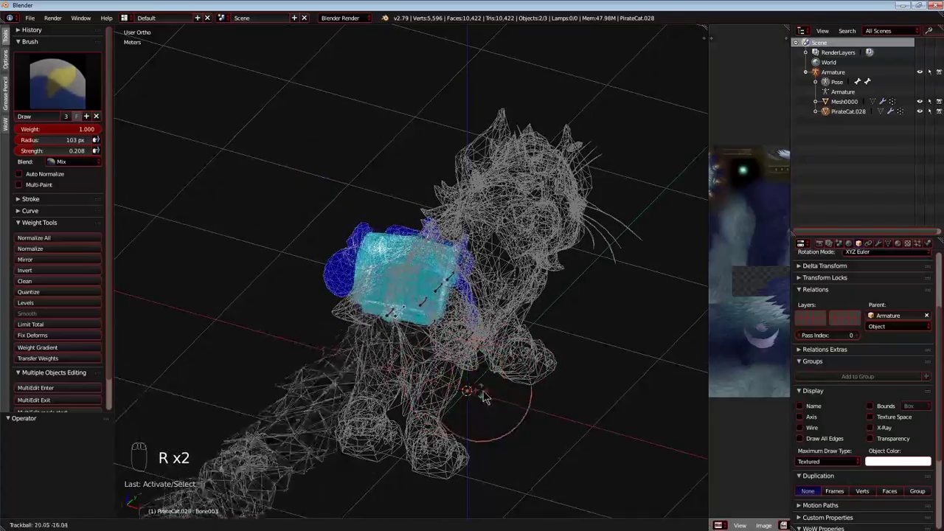
right_click(472, 377)
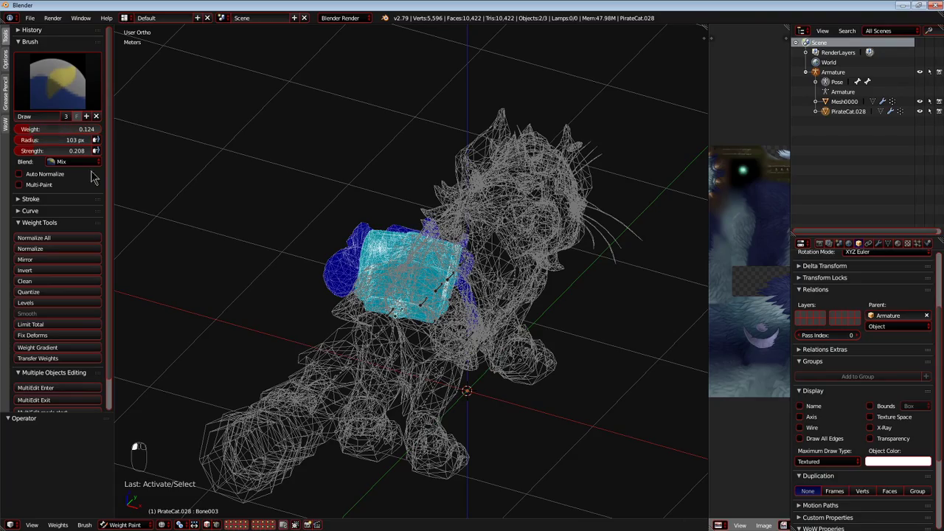
Set the brush weight to 0.124 and reduce the Bone003 weight over the whole rounded pack.
scroll(435, 251, "up", 3)
mouse_move(436, 250)
middle_mouse_down()
mouse_move(257, 238)
mouse_move(330, 234)
mouse_move(332, 269)
mouse_move(313, 200)
middle_mouse_up()
left_click_drag(441, 212, 200, 205)
mouse_move(200, 205)
left_mouse_down()
mouse_move(320, 217)
mouse_move(370, 254)
mouse_move(441, 228)
mouse_move(387, 233)
left_mouse_up()
key("g")
right_click(381, 242)
scroll(366, 233, "up", 3)
mouse_move(365, 232)
middle_mouse_down("shift")
mouse_move(423, 303)
mouse_move(553, 312)
middle_mouse_up("shift")
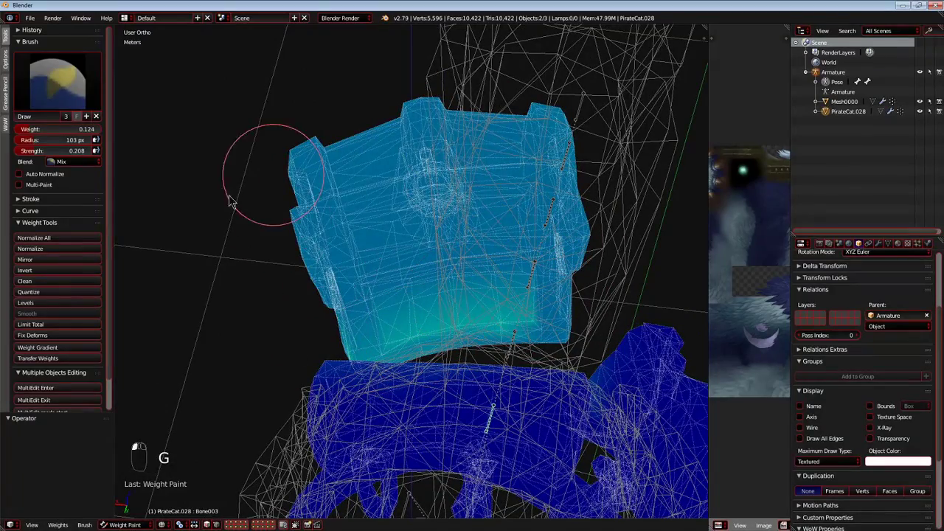
scroll(468, 331, "up", 3)
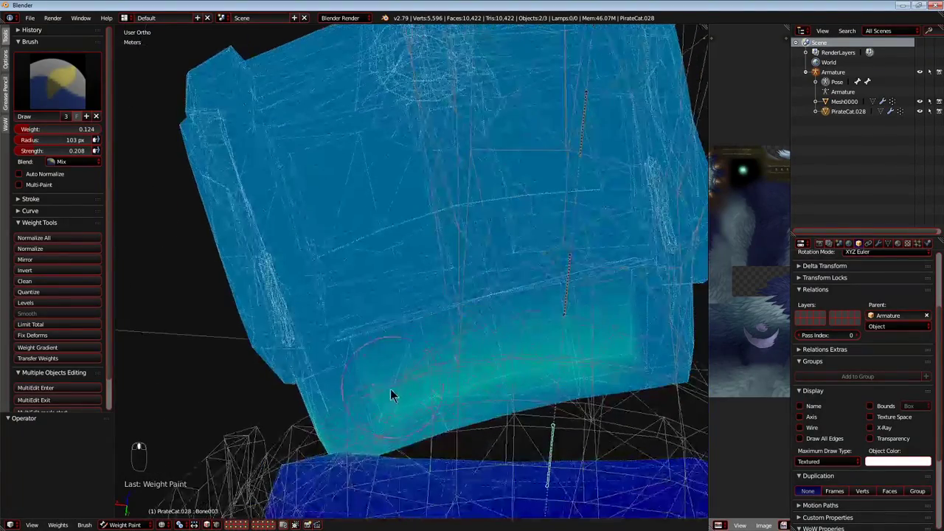
scroll(414, 374, "down", 5)
middle_click_drag(414, 375, 544, 278)
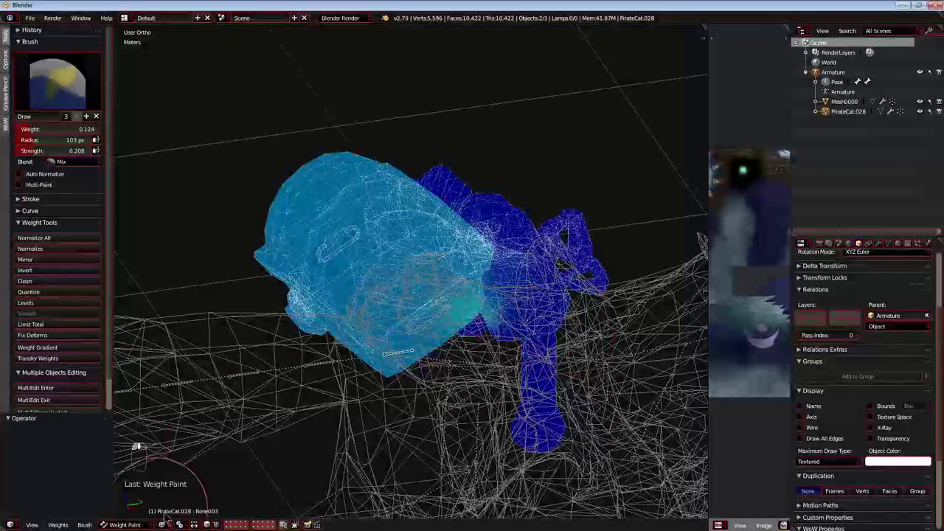
Test the pack's reduced Bone003 weight with a free rotation of the bone, and cancel the rotation.
key("r")
key("r")
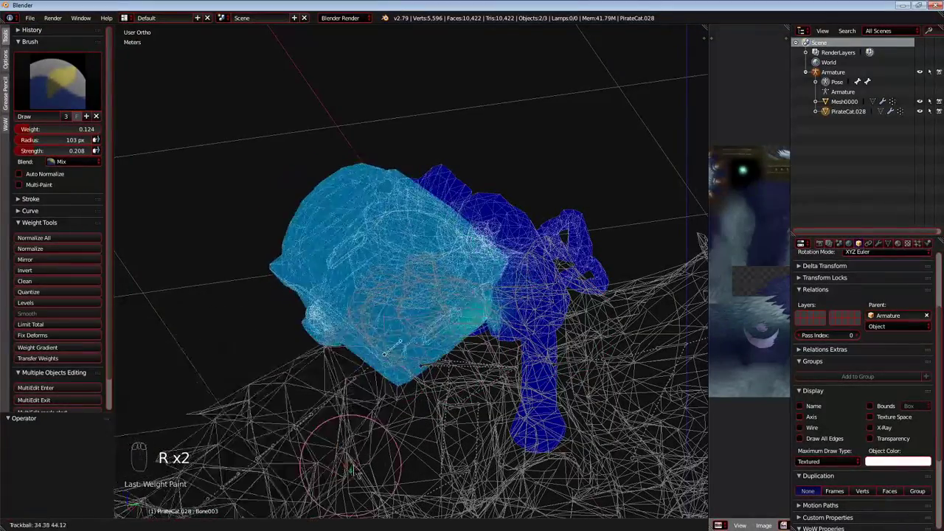
right_click(291, 446)
Return to Object Mode and join the PirateCat.028 gear into Mesh0000.
left_click(118, 525)
left_click(122, 504)
key("shift+c")
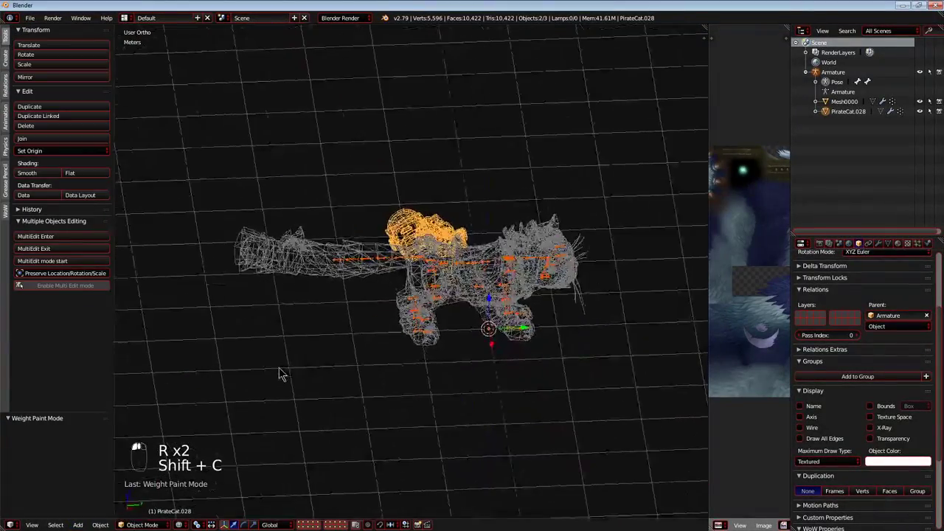
key("KP_5")
key("shift+c")
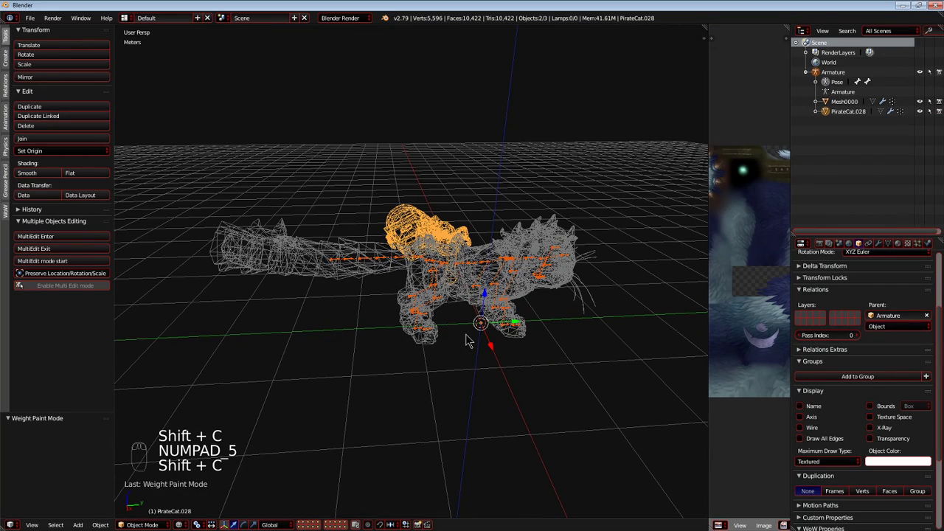
key("shift+c")
middle_click_drag(466, 340, 423, 347)
right_click(452, 242)
middle_click_drag(532, 287, 491, 289)
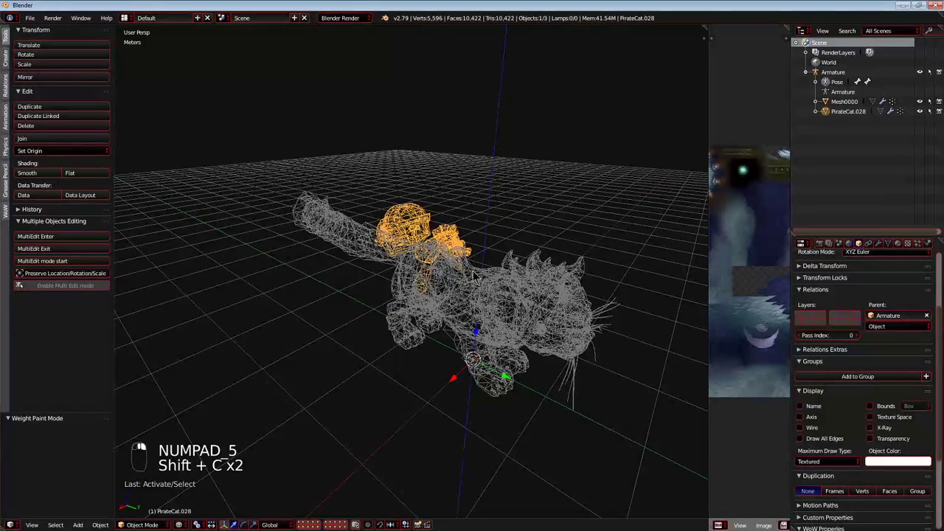
right_click(474, 276, "shift")
key("ctrl+j")
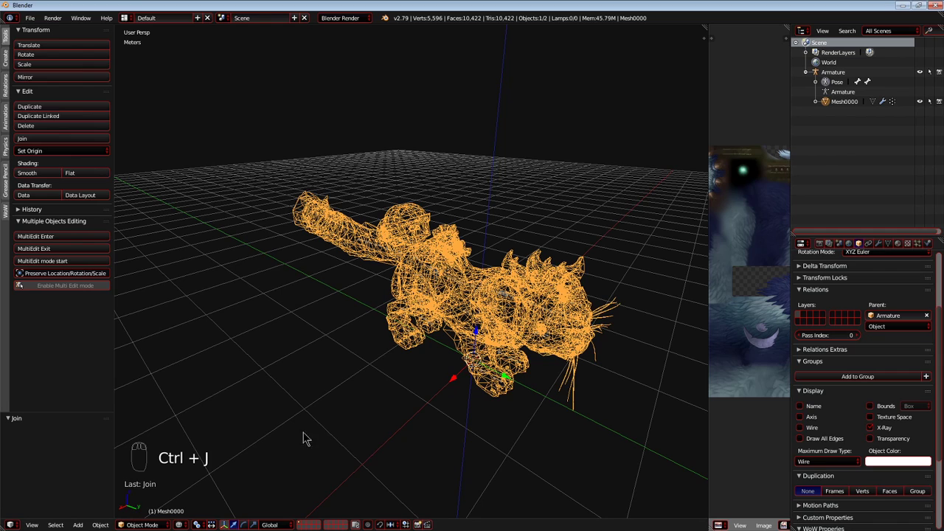
Turn off X-Ray for Mesh0000 and set its maximum draw type to Textured in the textured view.
key("shift+c")
key("alt+z")
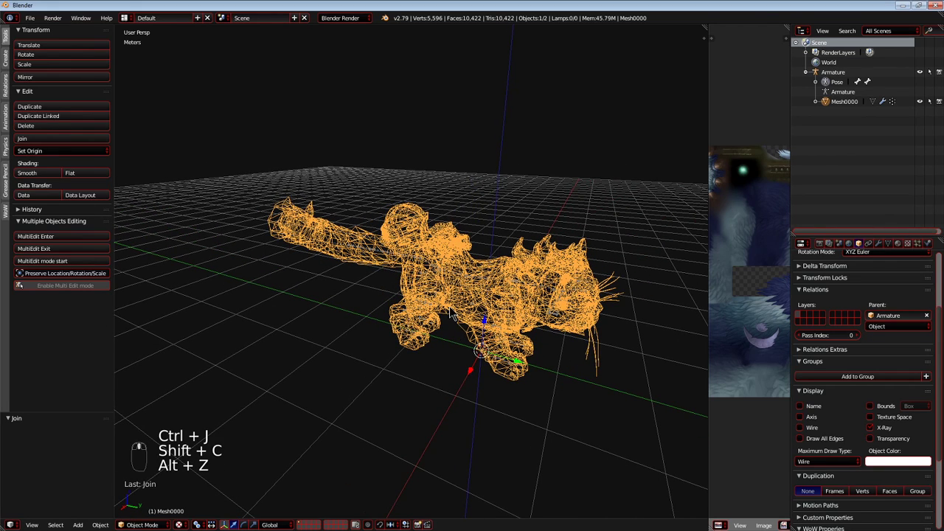
middle_click_drag(451, 315, 435, 317)
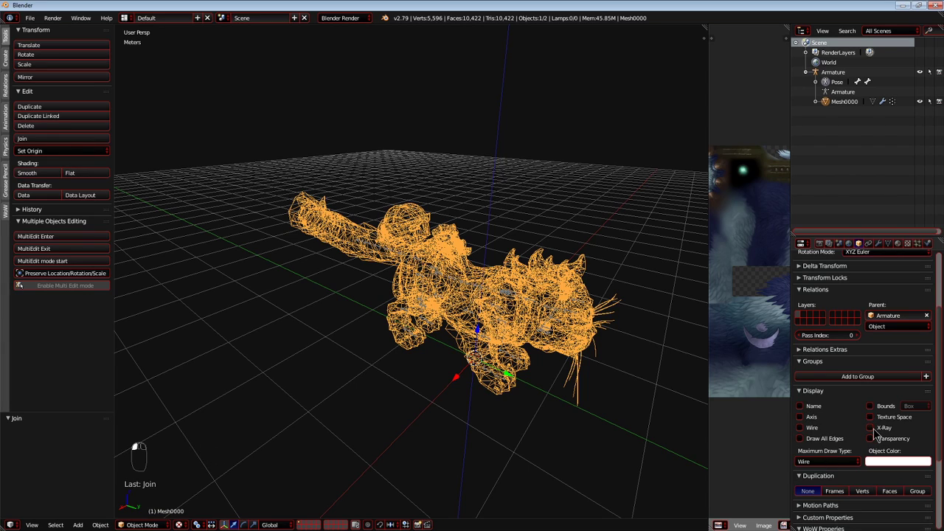
left_click(822, 461)
left_click(794, 417)
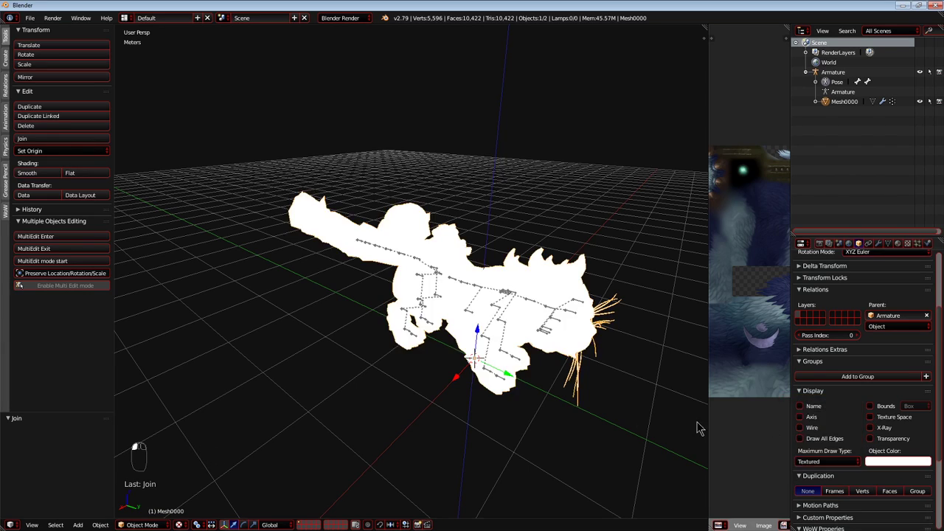
Select all of Mesh0000's geometry in Edit Mode, bring up its mesh data and enlarge the list of UV maps.
key("shift+c")
key("Tab")
key("a")
key("a")
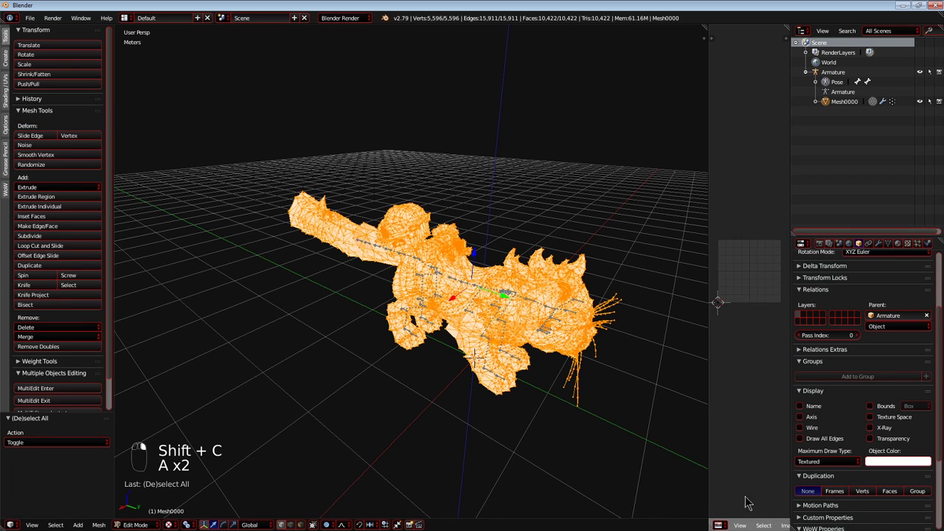
left_click(897, 243)
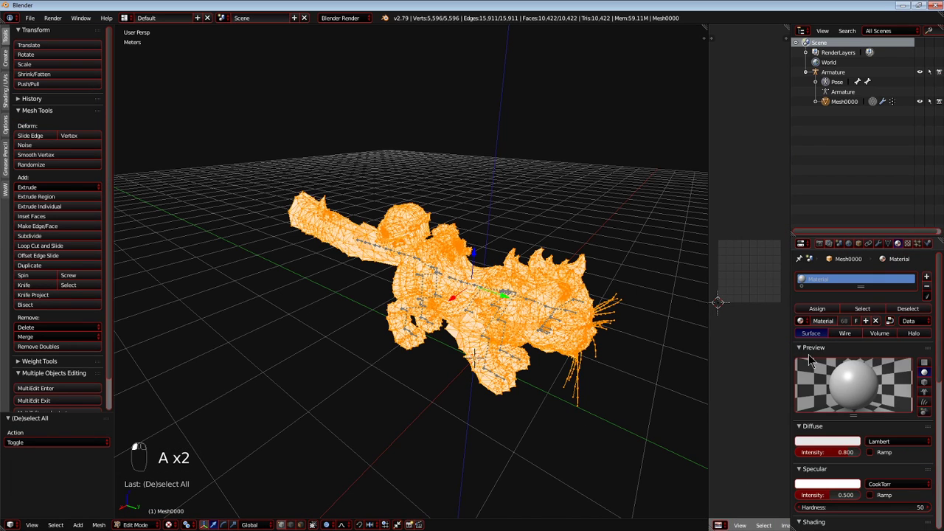
left_click(888, 244)
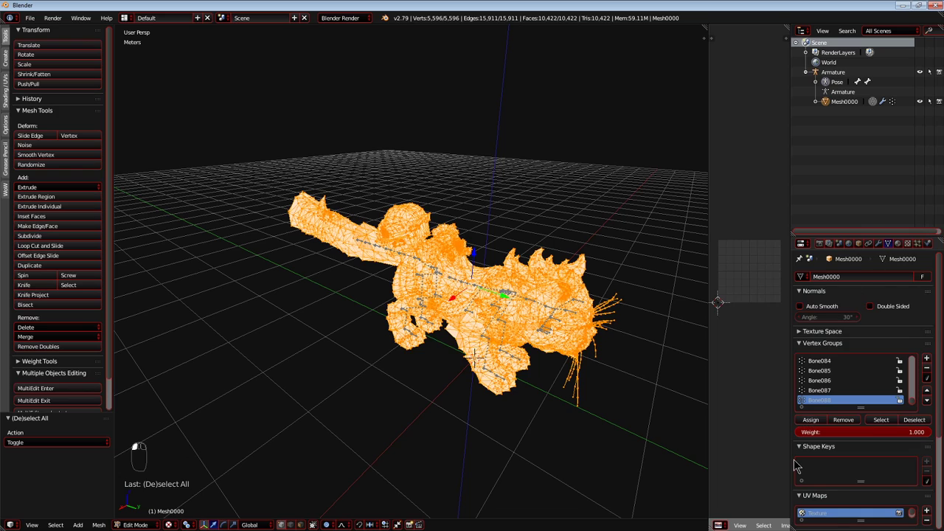
scroll(795, 465, "down", 4)
left_click_drag(862, 402, 861, 451)
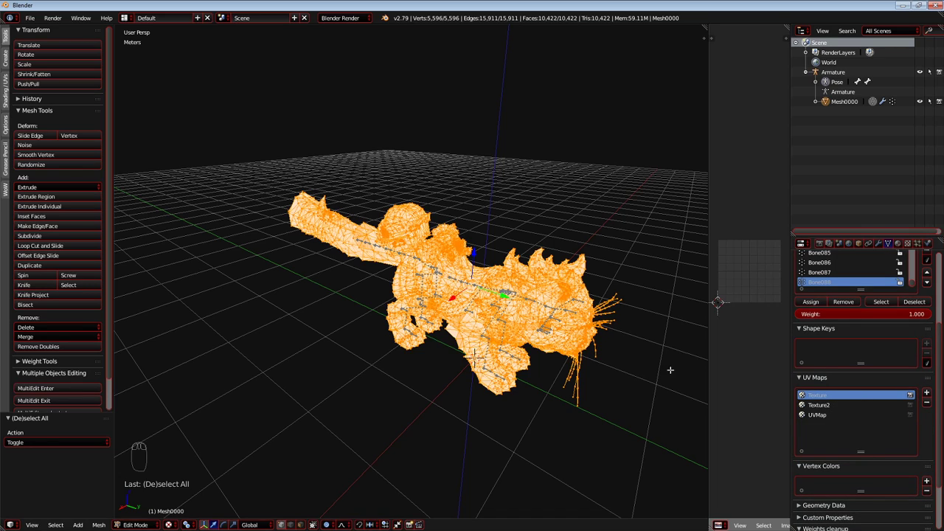
Back in Object Mode, compare the UV maps, remove the original Texture map and rename UVMap to Texture.
key("Tab")
left_click(822, 389)
middle_click_drag(545, 367, 508, 359)
scroll(500, 332, "up", 5)
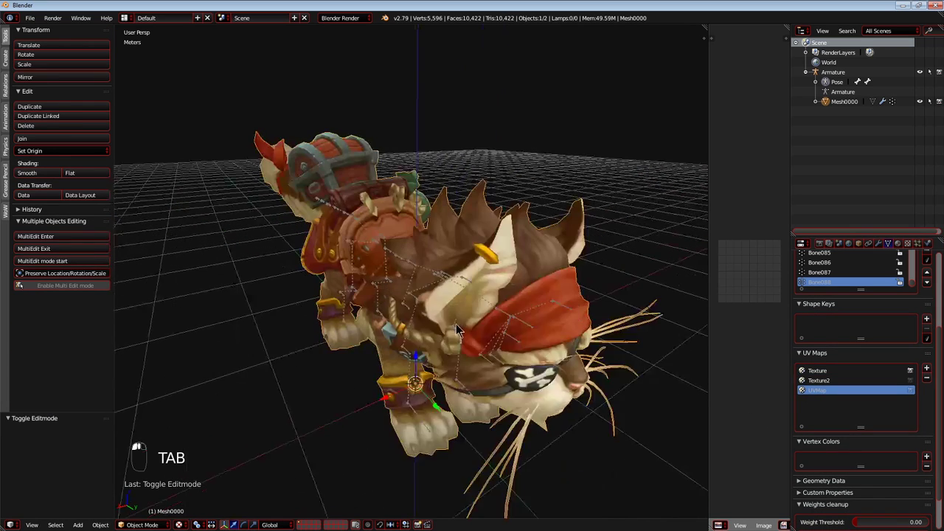
middle_click_drag(492, 309, 461, 301)
left_click(818, 372)
left_click(821, 392)
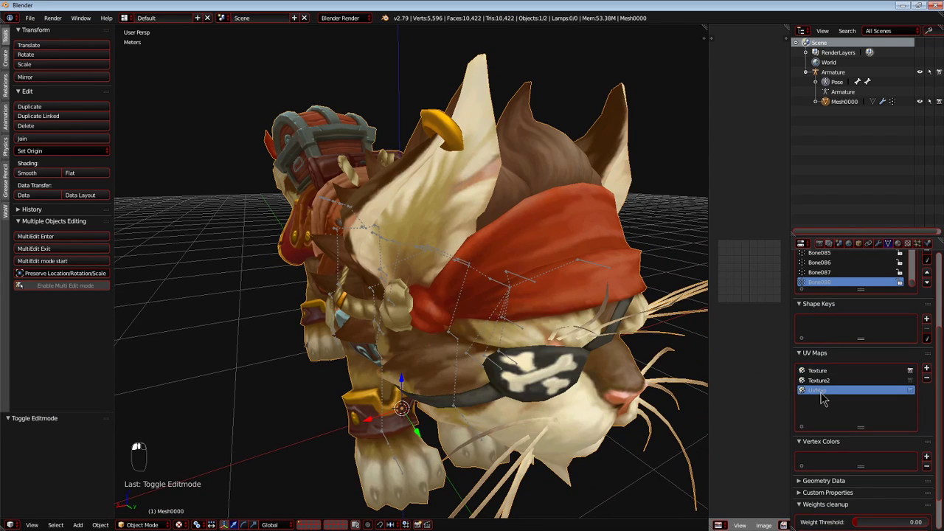
double_click(817, 370)
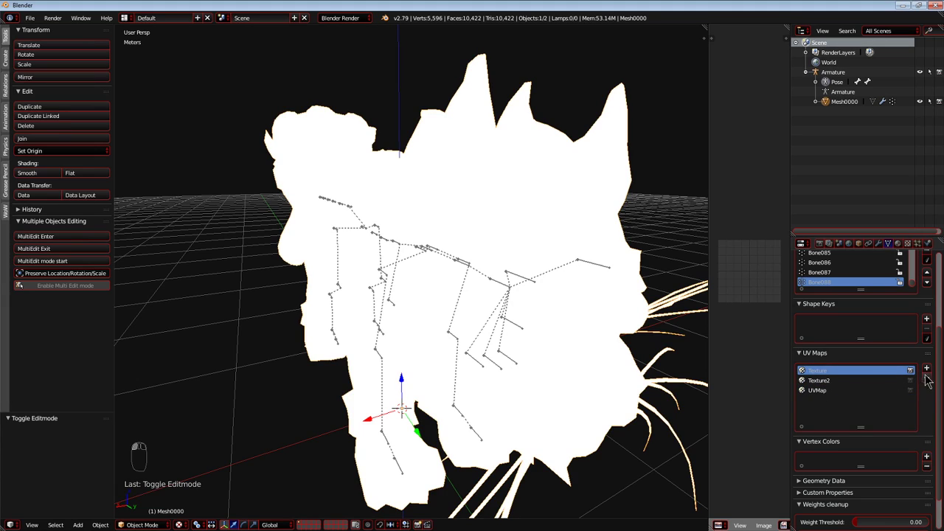
left_click(816, 382)
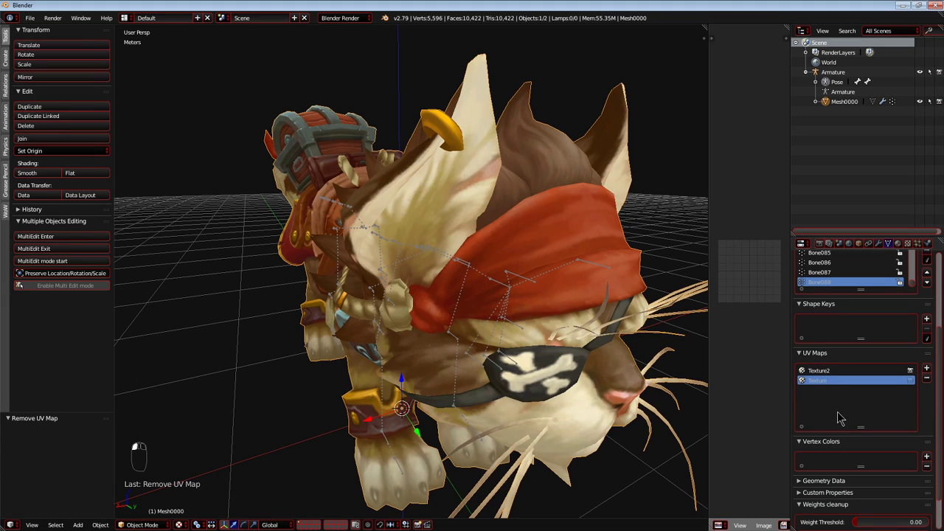
Select Mesh0000, show its transform properties and apply its location, rotation and scale.
middle_click_drag(489, 210, 466, 236)
key("a")
right_click(521, 197)
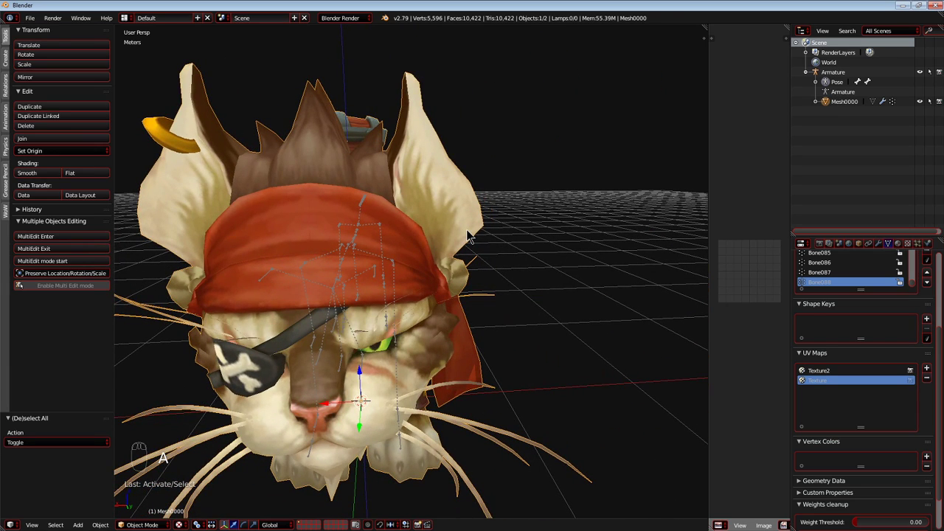
key("space")
key("n")
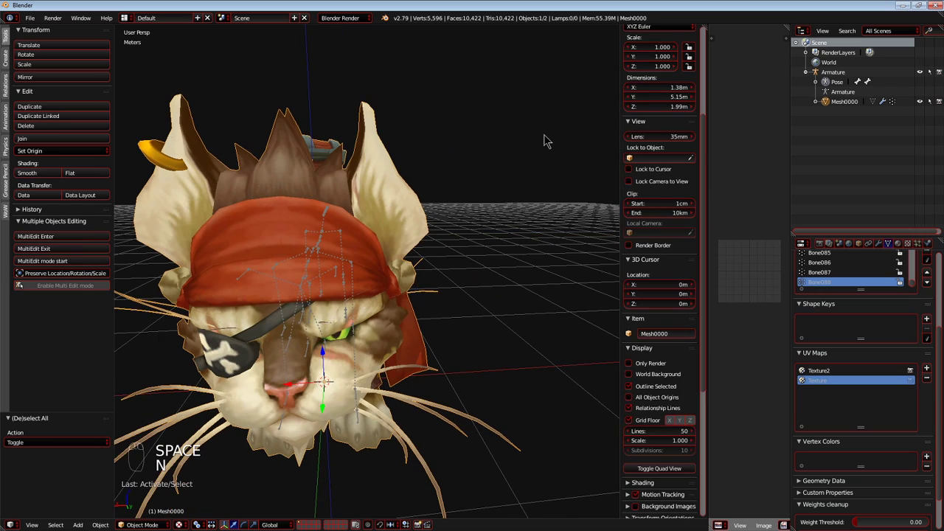
key("space")
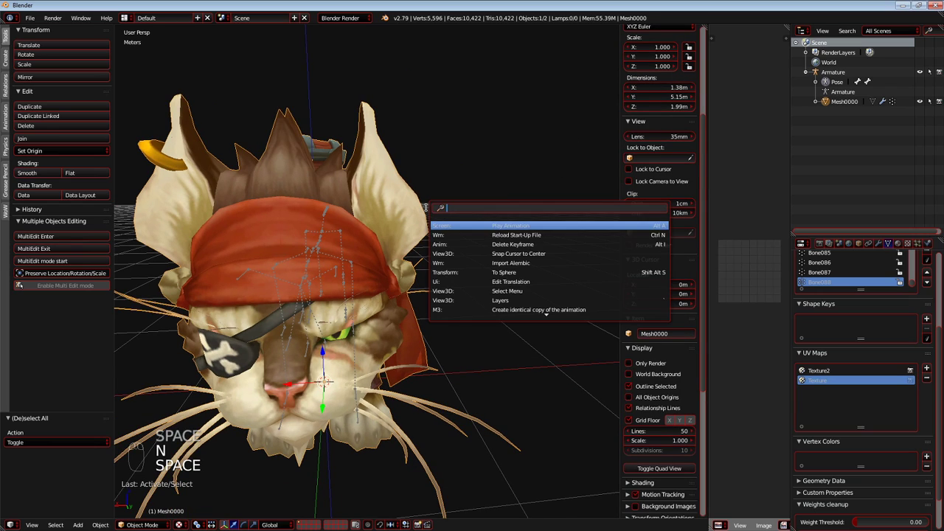
type("app")
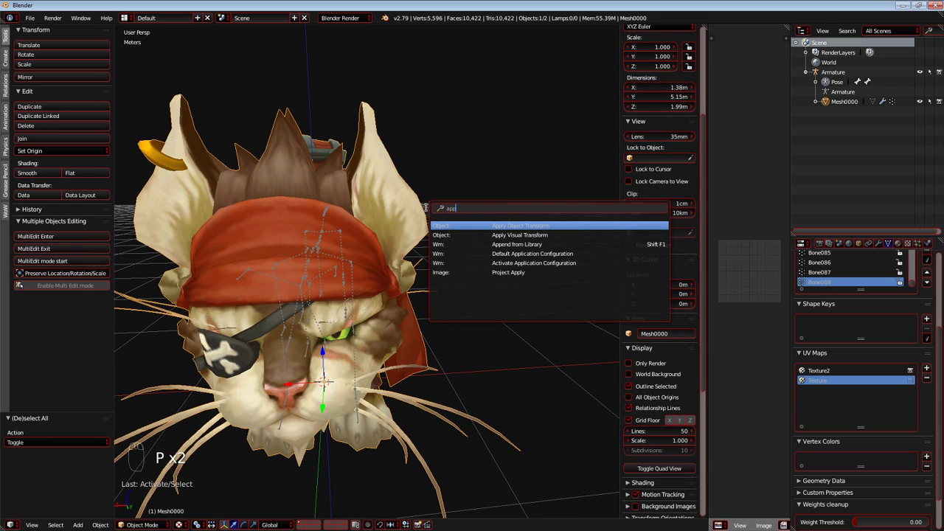
key("Return")
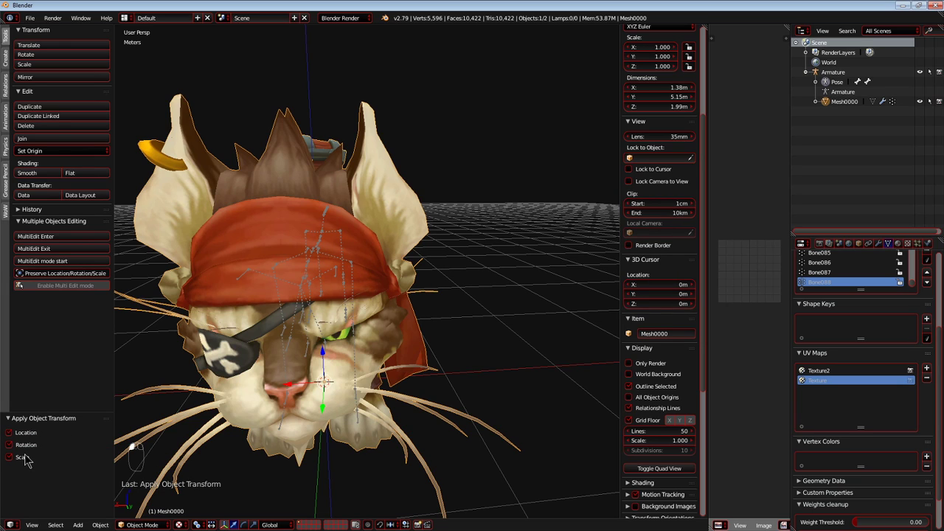
Hide the properties sidebar and test-rotate mid-body bone Bone006 in Pose Mode to check the mesh deformation, cancelling the rotation.
key("shift+c")
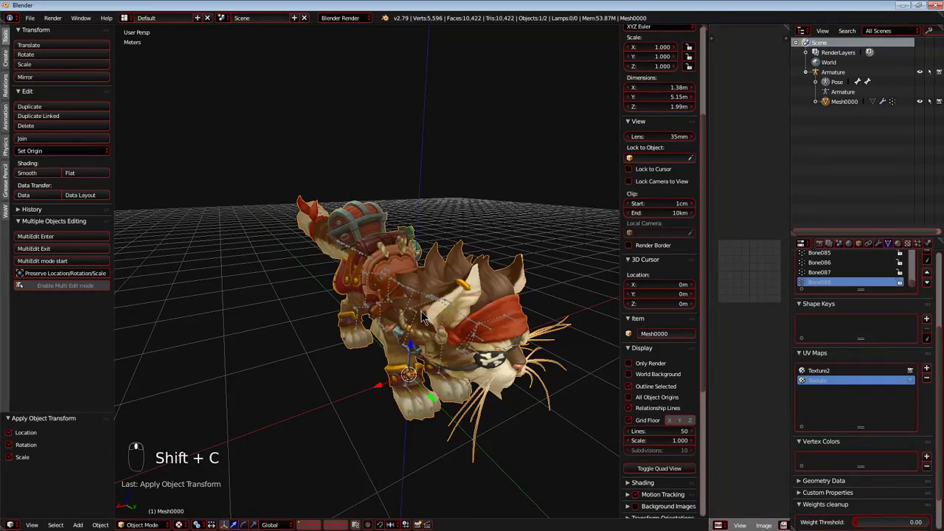
key("n")
key("shift+c")
middle_click_drag(448, 264, 419, 263)
scroll(465, 246, "up", 2)
right_click(449, 268)
right_click(457, 261)
key("t")
key("t")
key("r")
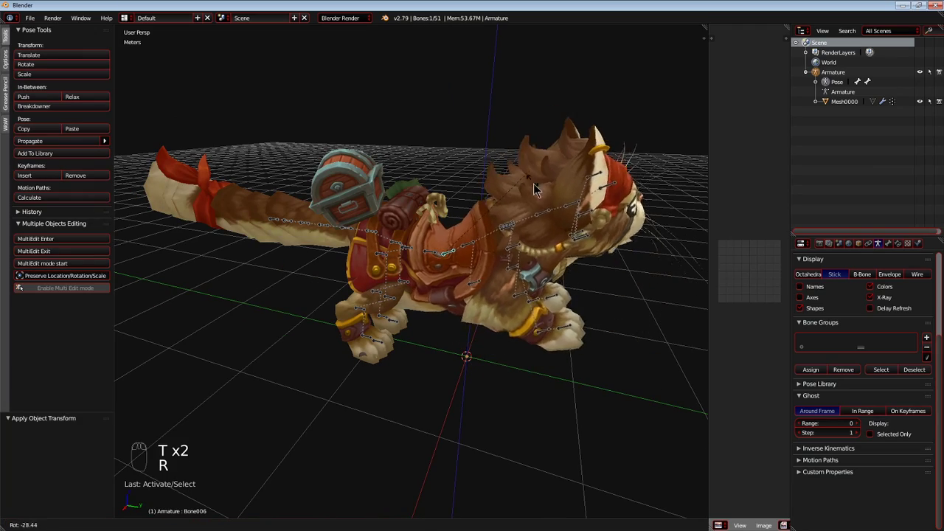
right_click(484, 256)
Test-rotate and test-move further bones along the cat's body to check the weights, cancelling each transform.
middle_click_drag(485, 256, 581, 203)
right_click(467, 253)
key("r")
right_click(581, 268)
key("r")
right_click(519, 124)
key("a")
key("a")
key("g")
right_click(446, 227)
Test-rotate hip bone Bone005 to check how the hindquarters follow, and cancel the rotation.
middle_click_drag(435, 230, 367, 258)
right_click(375, 246)
key("r")
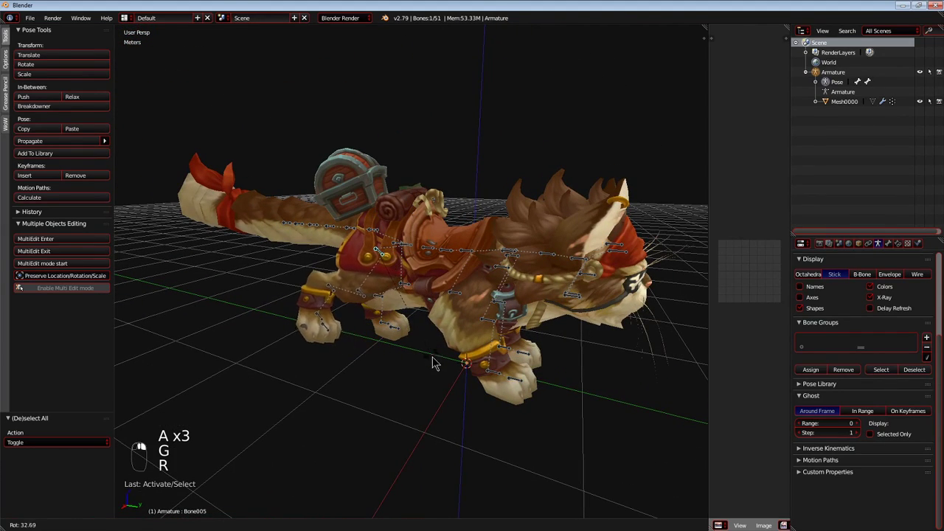
right_click(589, 282)
Test-rotate neck bone Bone033 and head bone Bone039 to check the head's deformation, cancelling each rotation.
middle_click_drag(590, 278, 544, 278)
right_click(533, 265)
key("r")
right_click(568, 289)
key("r")
key("r")
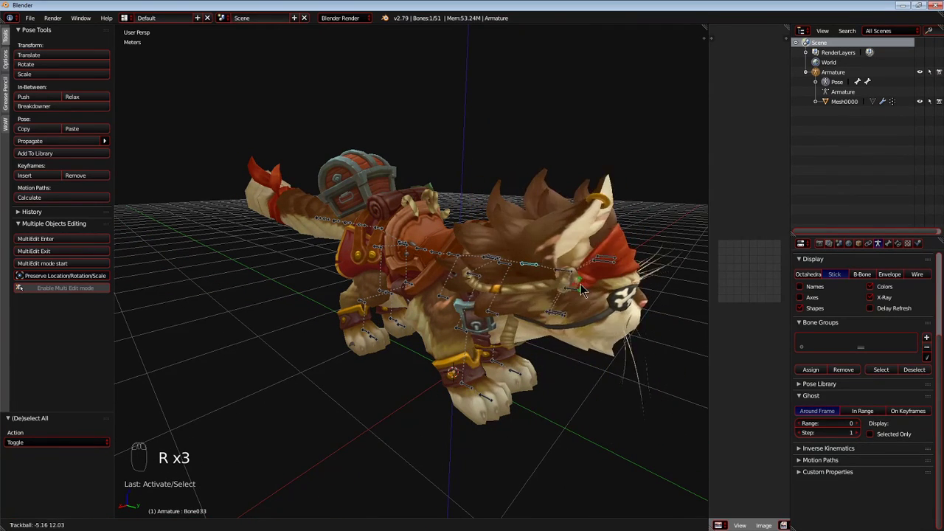
right_click(552, 277)
right_click(562, 276)
key("r")
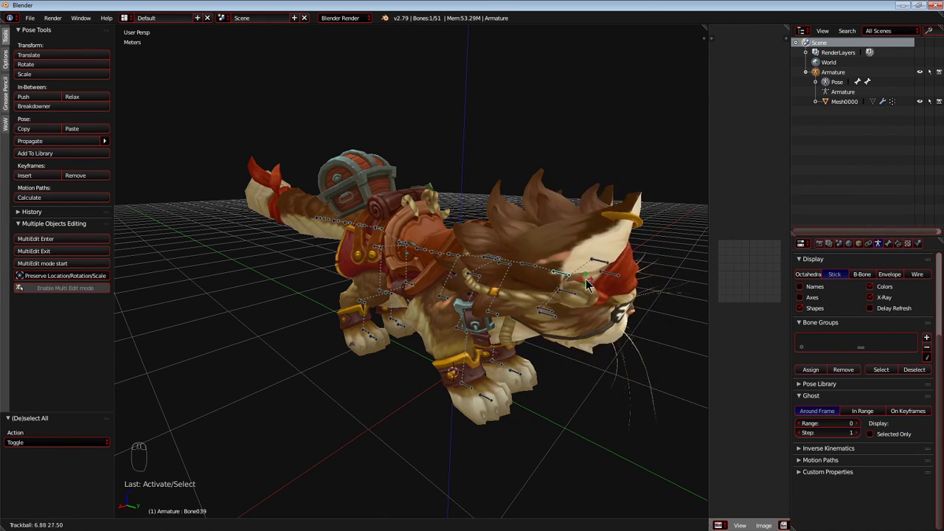
right_click(567, 280)
Test-rotate Bone003 at the base of the tail to check the tail's deformation, and cancel the rotation.
middle_click_drag(347, 267, 373, 253)
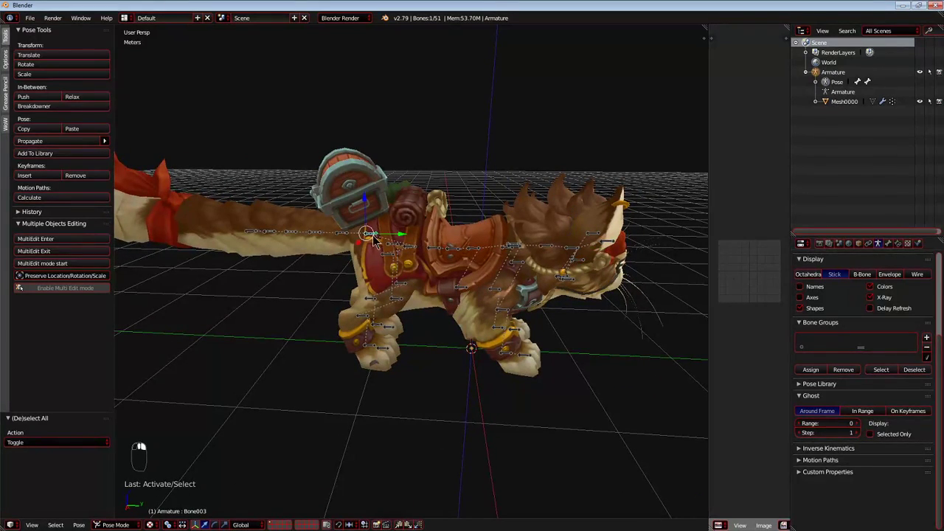
key("r")
right_click(433, 221)
Return the armature to Object Mode, recentre the view and deselect everything.
key("ctrl+Tab")
key("shift+c")
key("a")
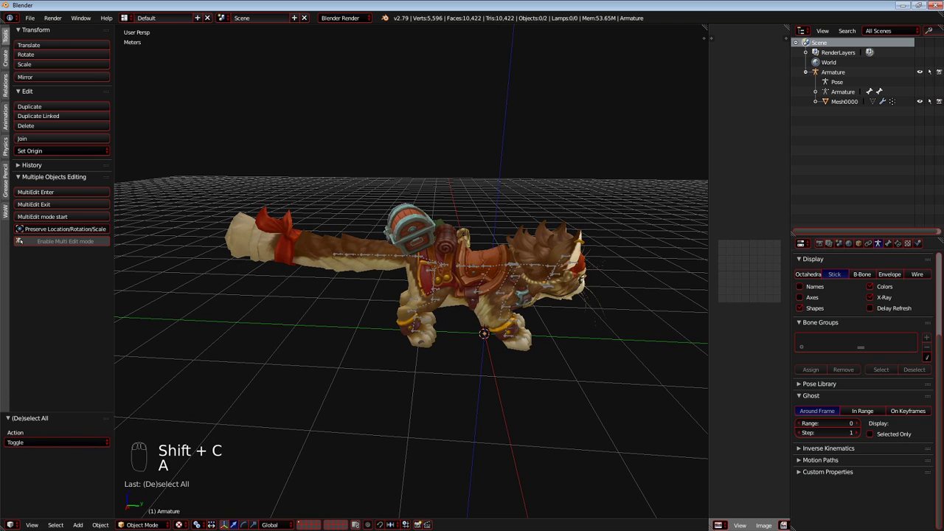
In the file explorer, create a Creature folder inside catmountpirate and a CatPirateMount subfolder within it.
left_click_drag(0, 59, 348, 117)
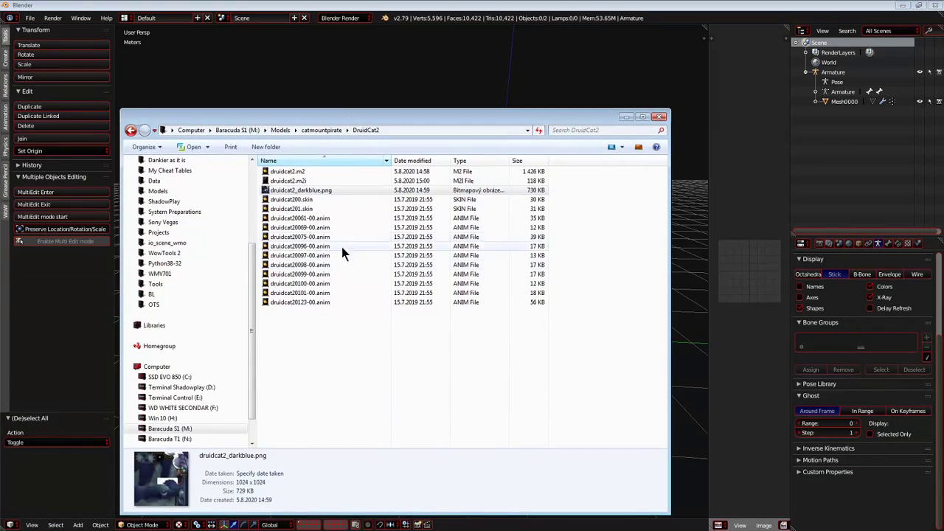
left_click(322, 130)
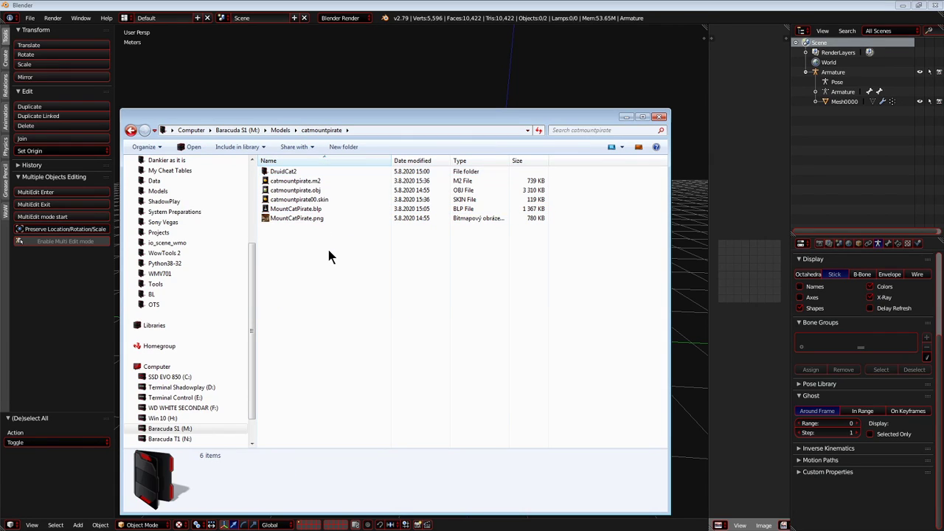
key("ctrl+shift+n")
type("Creature")
key("Return")
key("Return")
key("ctrl+shift+n")
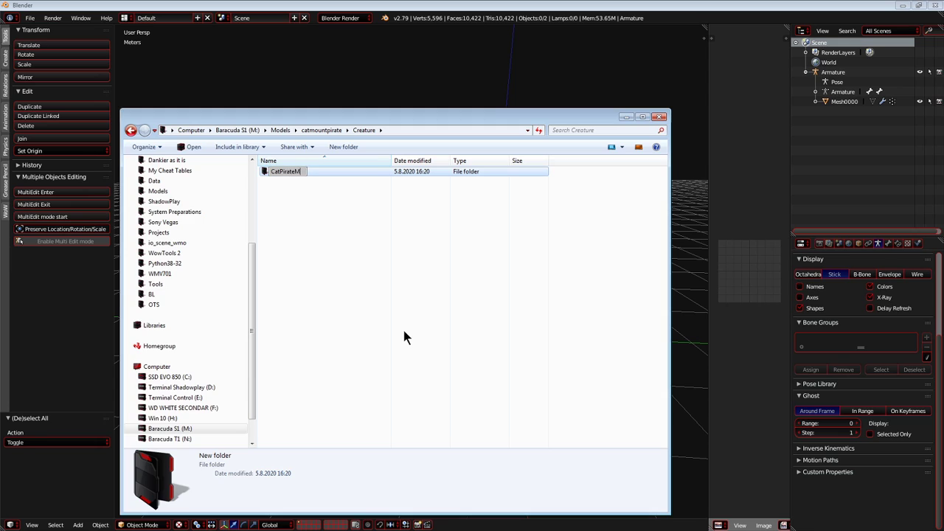
key("Return")
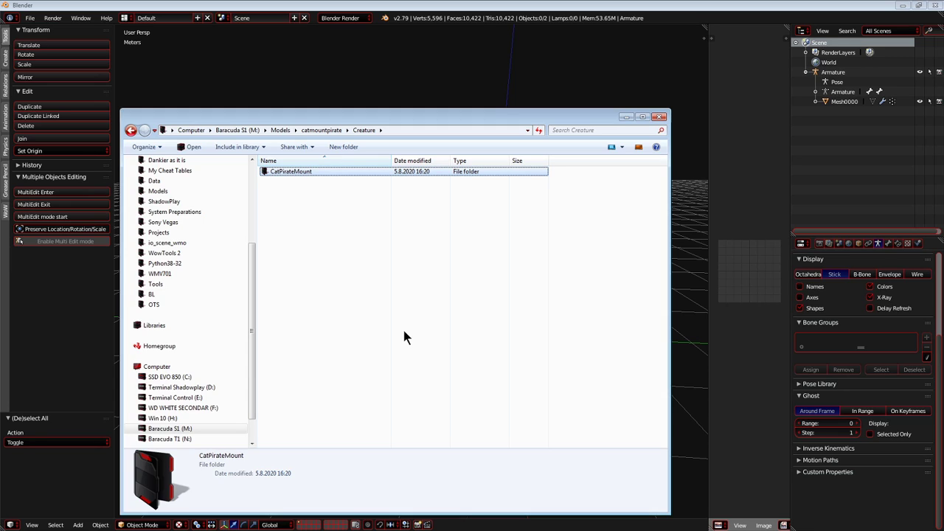
Move MountCatPirate.png from the catmountpirate folder into Creature\CatPirateMount.
key("BackSpace")
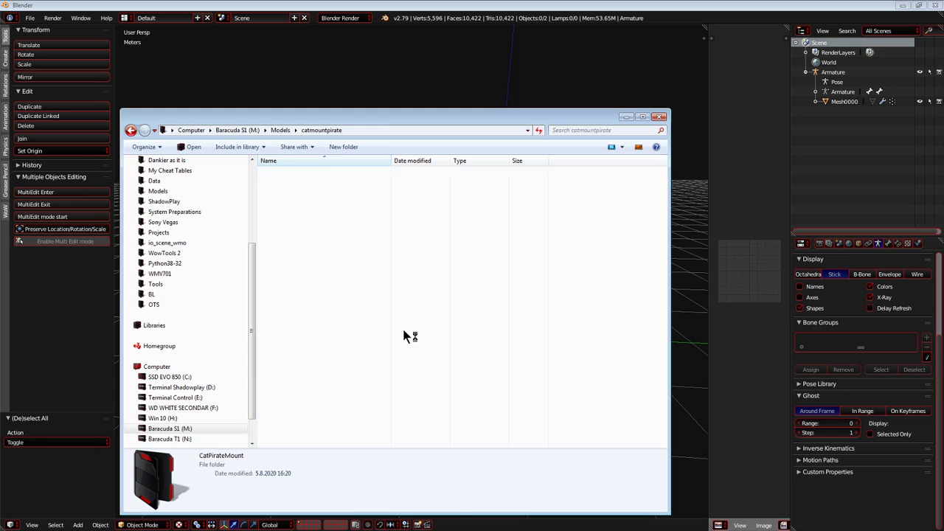
key("Down")
key("Down")
key("Down")
key("Down")
key("Down")
key("Down")
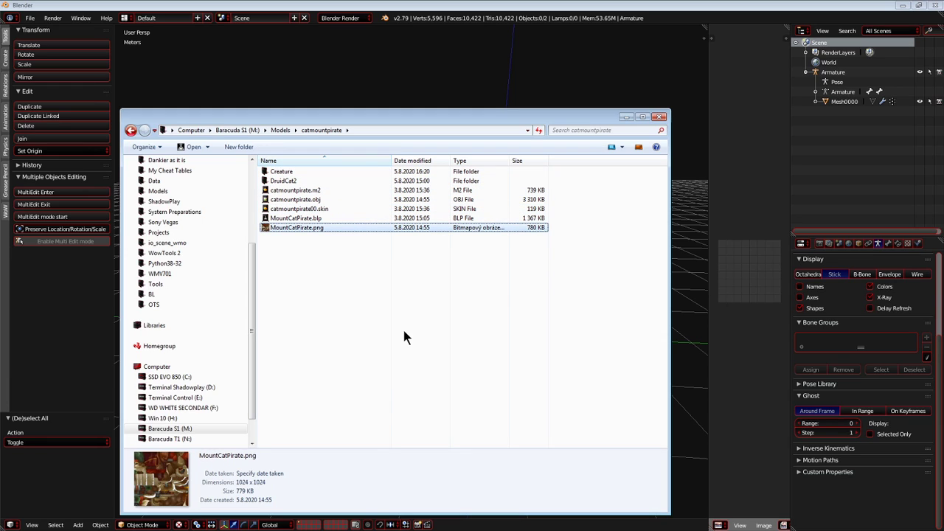
key("ctrl+x")
key("Up")
key("Up")
key("Up")
key("Up")
key("Up")
key("Up")
key("Return")
key("Return")
key("ctrl+v")
Rename MountCatPirate.png as CatPirateMount.png.
key("F2")
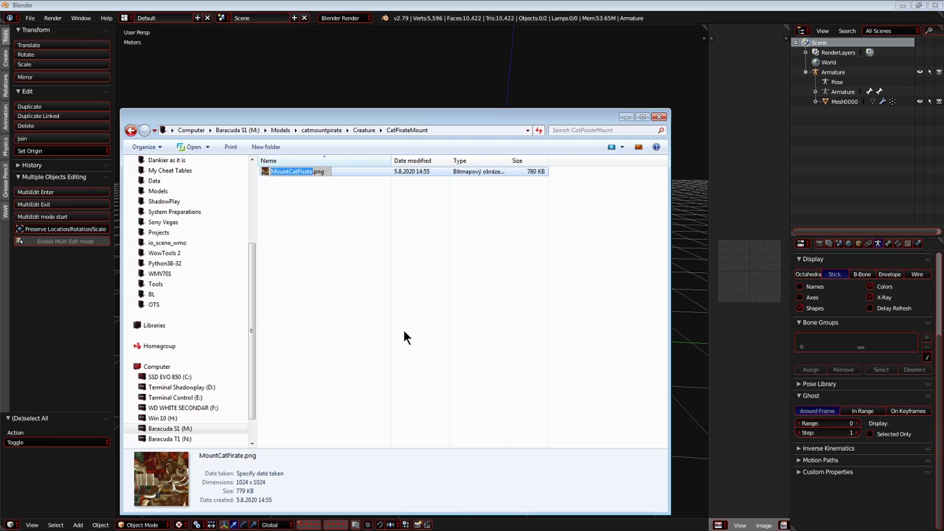
type("CatPirateMount")
key("Return")
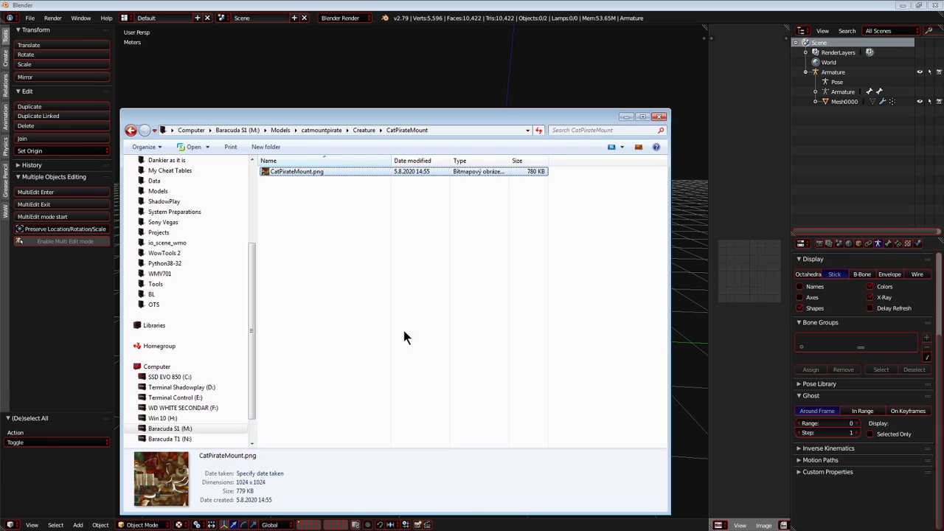
key("alt")
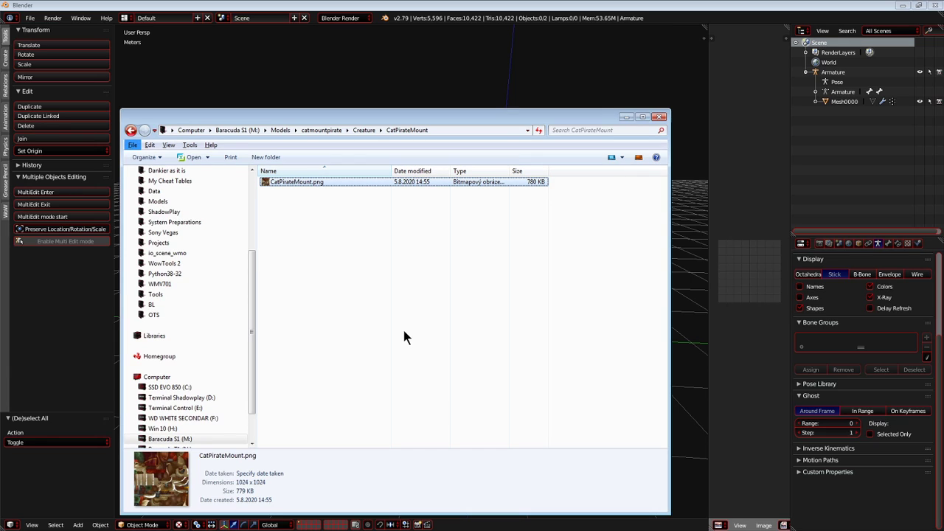
key("alt")
Rename MountCatPirate.blp as CatPirateMount.blp and move it into Creature\CatPirateMount.
left_click(322, 172)
left_click(317, 130)
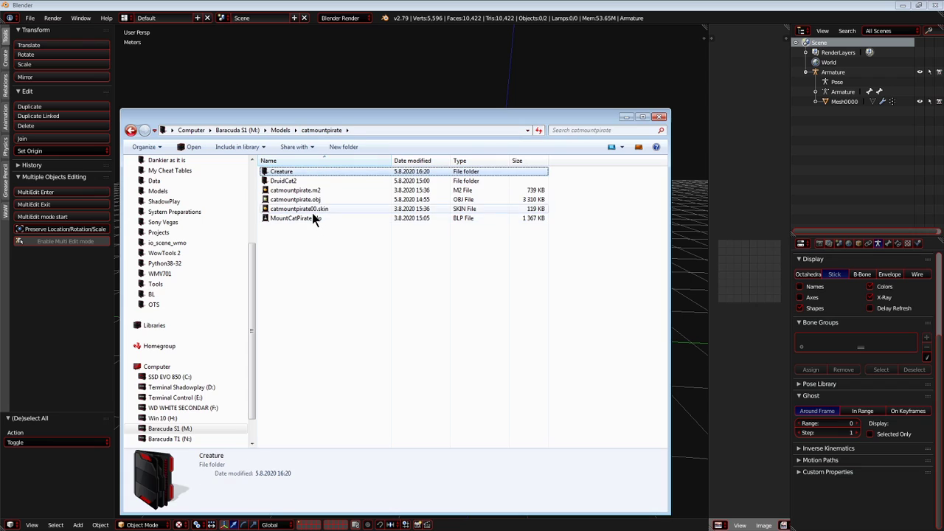
left_click(315, 217)
left_click(315, 218)
left_click(337, 248)
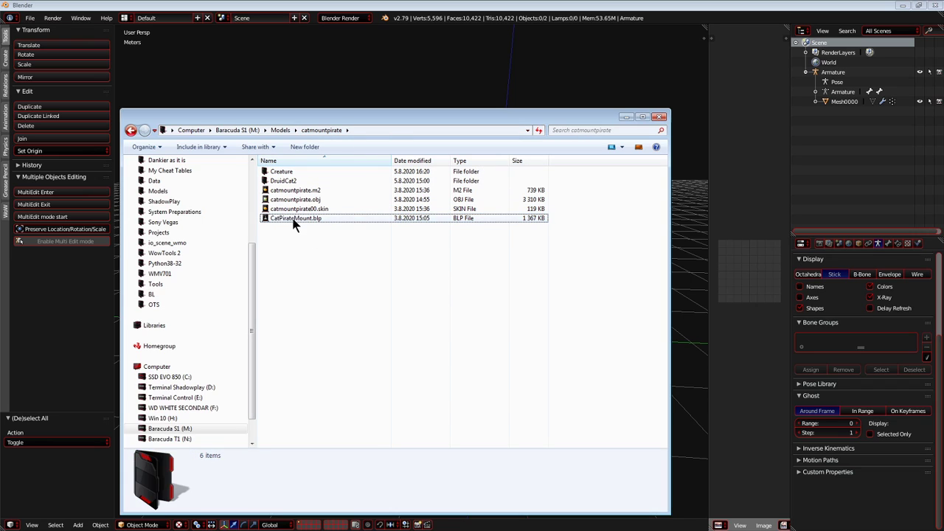
double_click(284, 172)
double_click(284, 172)
Move CatPirateMount.png back into the catmountpirate folder.
left_click(316, 173)
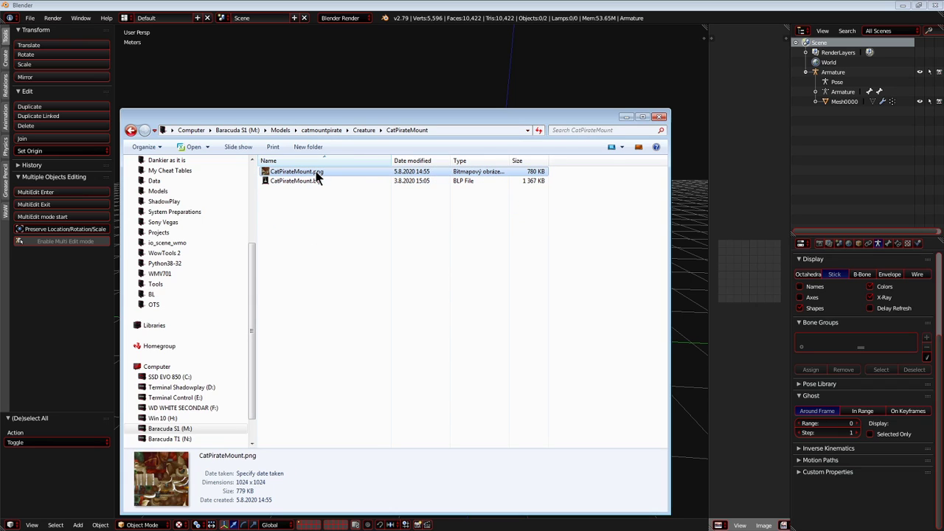
left_click(322, 130)
left_click(346, 250)
key("ctrl+v")
In Creature\CatPirateMount, append the file name CatPirateMount.blp to the folder path and copy the relative path starting at Creature.
double_click(297, 174)
double_click(296, 174)
left_click(296, 174)
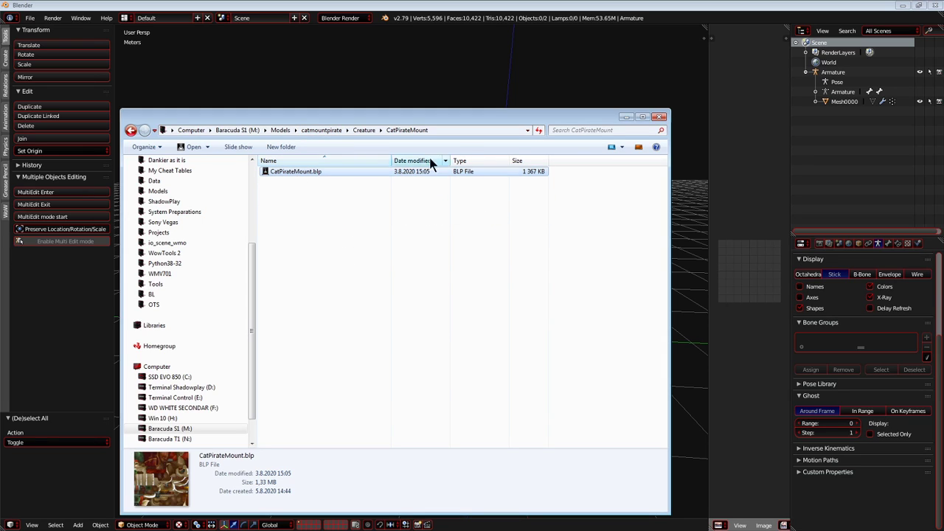
left_click(448, 130)
left_click(332, 171)
left_click_drag(316, 171, 270, 171)
key("ctrl+c")
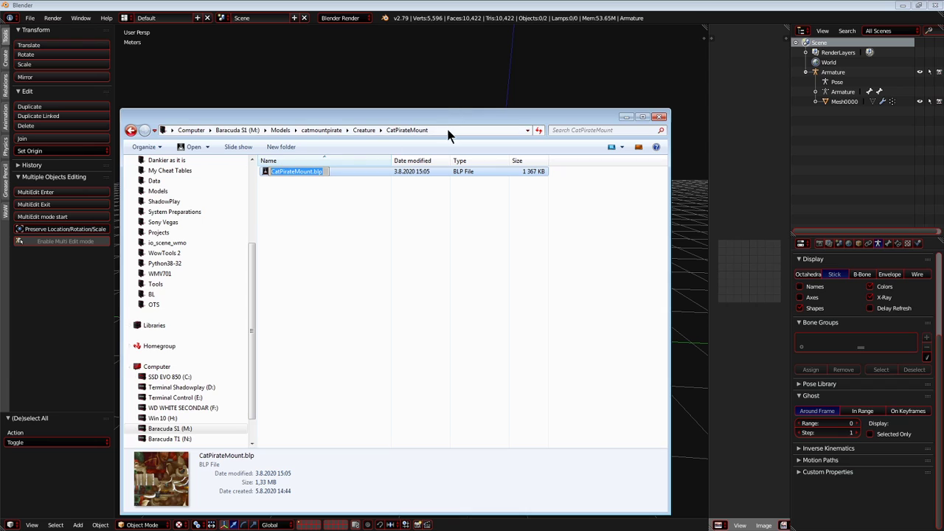
left_click(446, 131)
left_click(322, 131)
type("\\")
key("ctrl+v")
left_click_drag(396, 131, 246, 165)
Back in Blender, set Mesh0000's WoW custom texture to Hardcoded with the path Creature\CatPirateMount\CatPirateMount.blp.
left_click(306, 78)
key("shift+c")
right_click(404, 221)
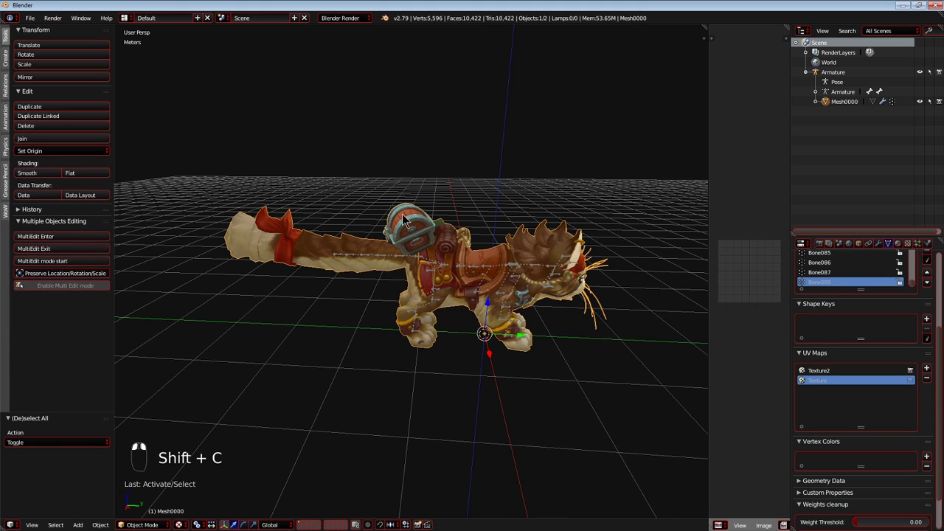
left_click(897, 244)
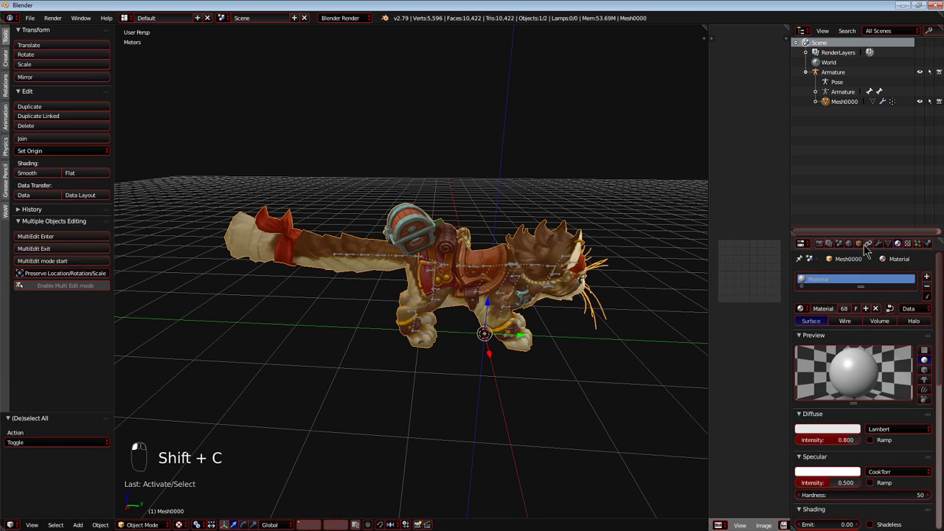
left_click(860, 243)
scroll(852, 340, "down", 5)
left_click(875, 437)
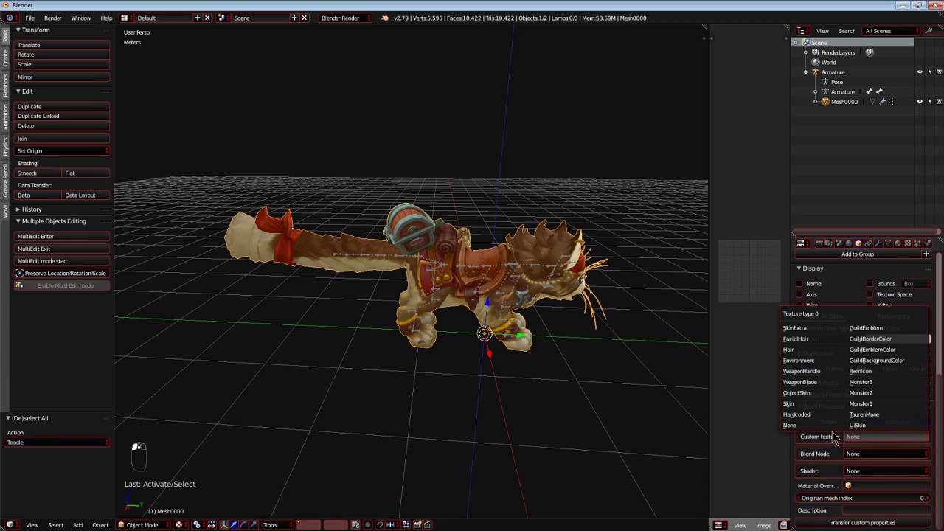
left_click(799, 416)
left_click(858, 450)
key("ctrl+v")
left_click(859, 416)
Set Mesh0000's WoW blend mode to Opaque and enable its TwoSided flag.
key("shift+c")
middle_click_drag(639, 374, 460, 334)
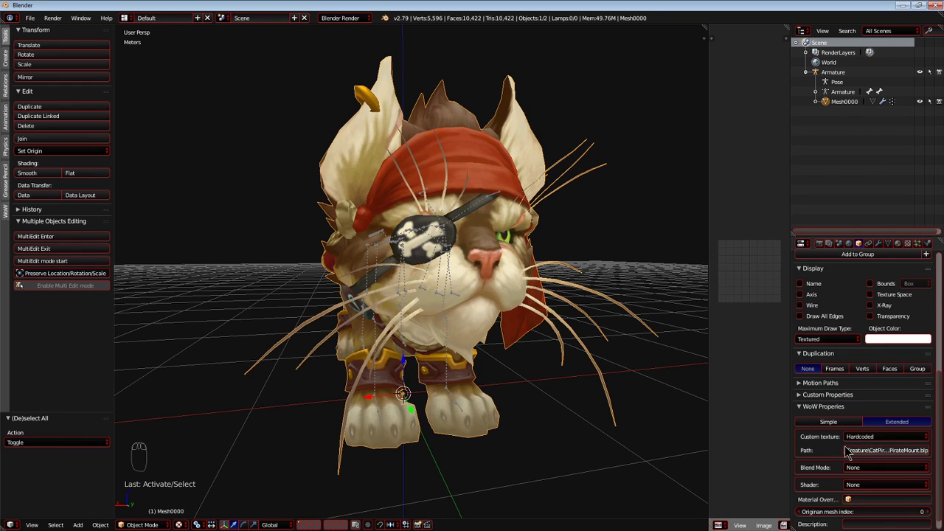
left_click(853, 467)
left_click(862, 446)
scroll(831, 467, "down", 2)
scroll(831, 471, "down", 1)
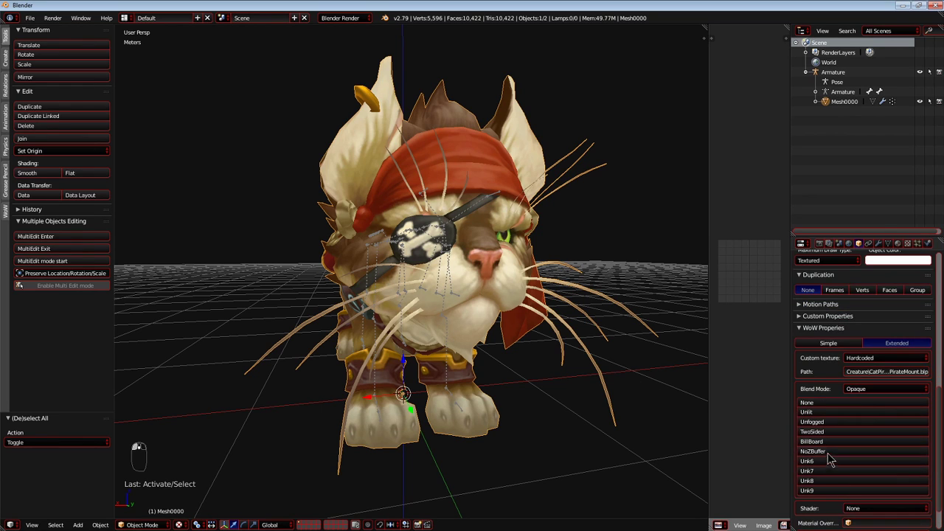
left_click(815, 431)
key("shift+c")
key("shift+c")
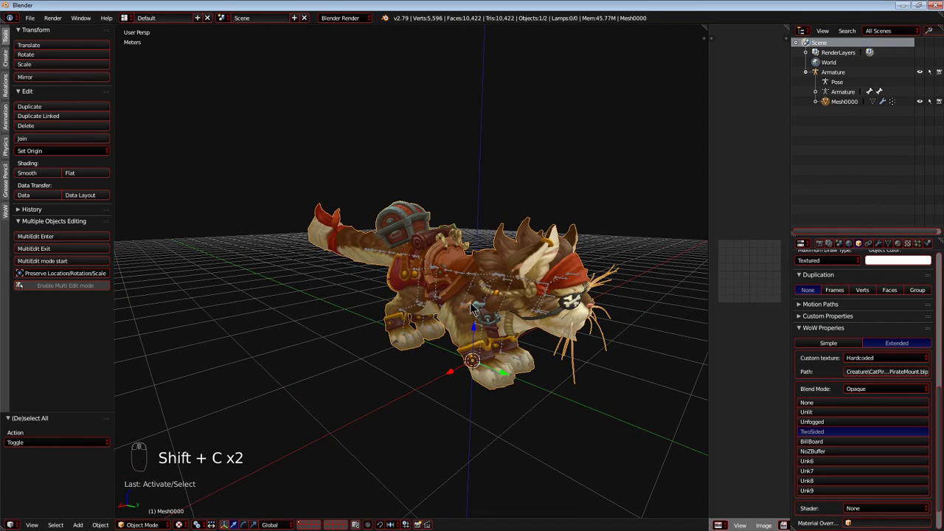
In the file explorer's catmountpirate folder, delete catmountpirate.m2, catmountpirate00.skin and catmountpirate.obj.
key("alt+Tab")
key("alt+Tab")
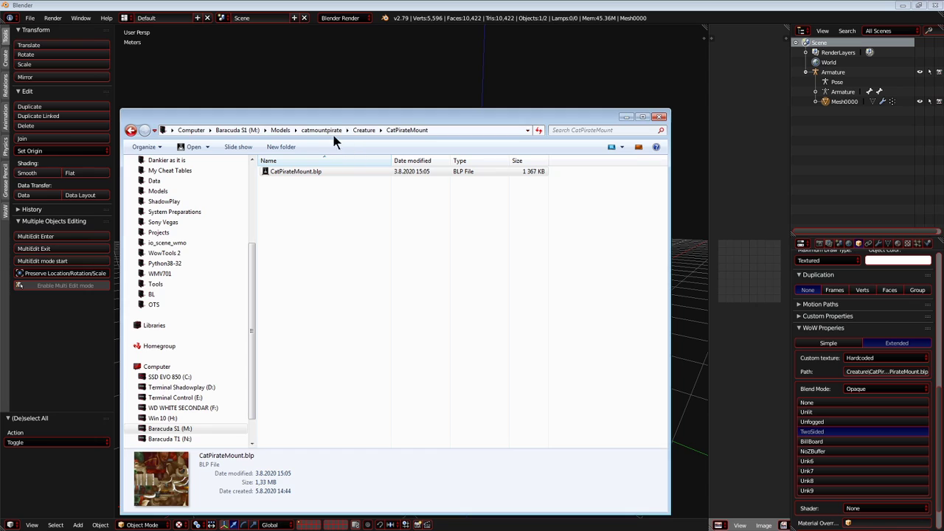
left_click(328, 131)
left_click(433, 130)
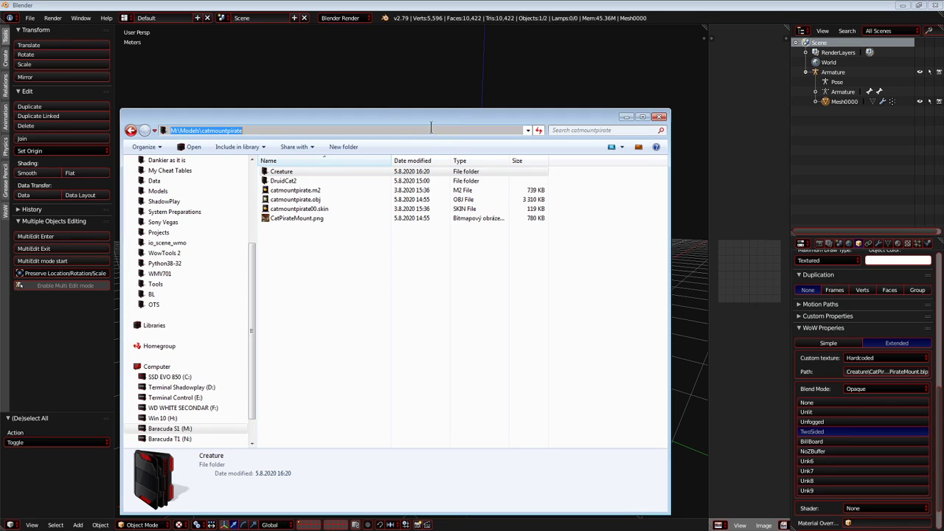
left_click(321, 190)
left_click(326, 209, "ctrl")
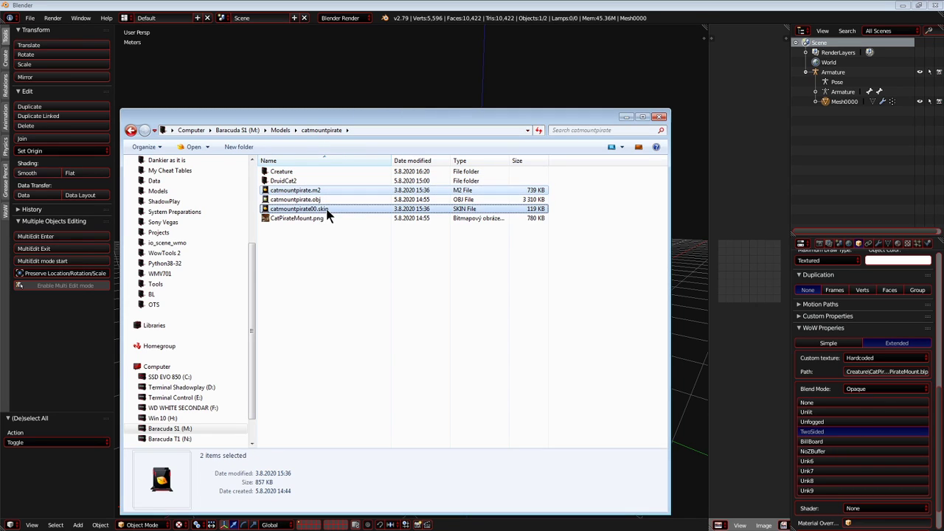
key("Delete")
key("Return")
left_click(322, 194)
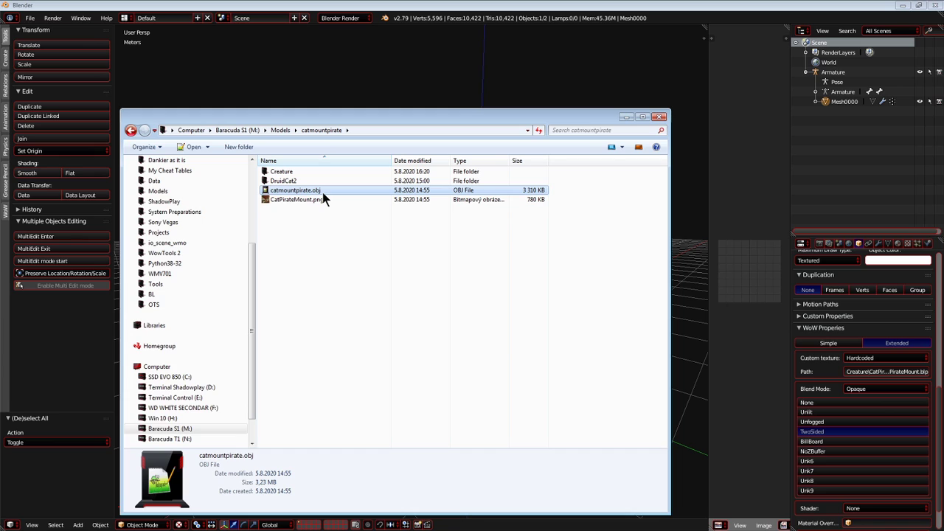
key("Delete")
key("Return")
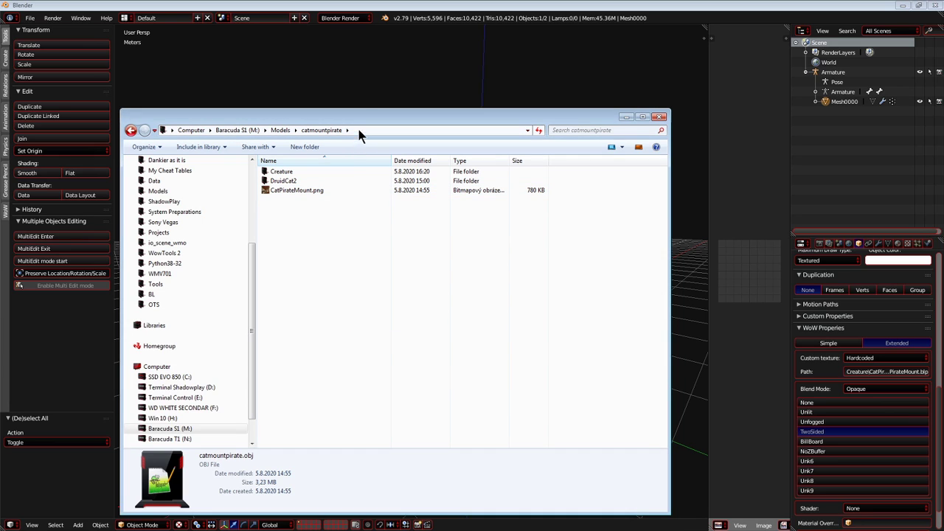
Copy the full path of the catmountpirate folder from the file explorer and return to Blender.
left_click(379, 84)
key("shift+c")
key("alt+Tab")
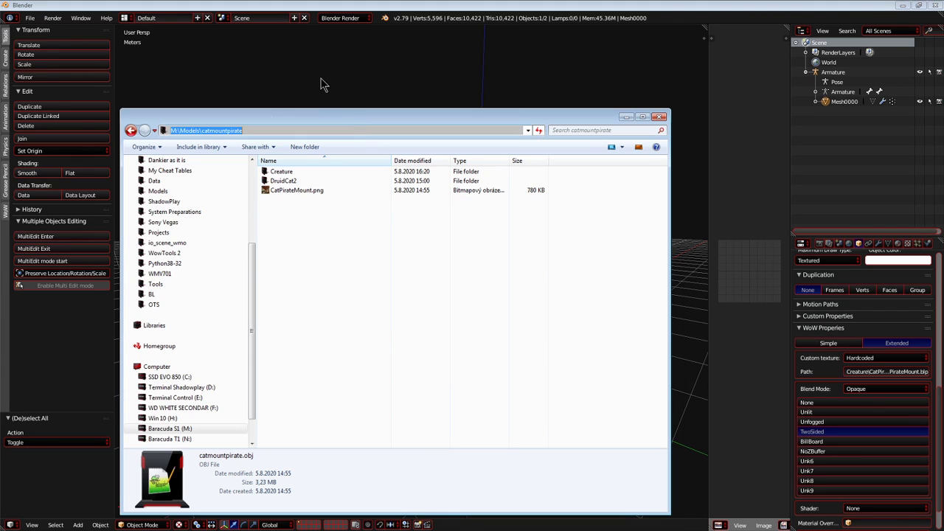
left_click(320, 78)
key("shift+c")
Save the Blender project as CatPirateMount.blend in M:\Models\catmountpirate.
left_click(32, 21)
left_click(30, 20)
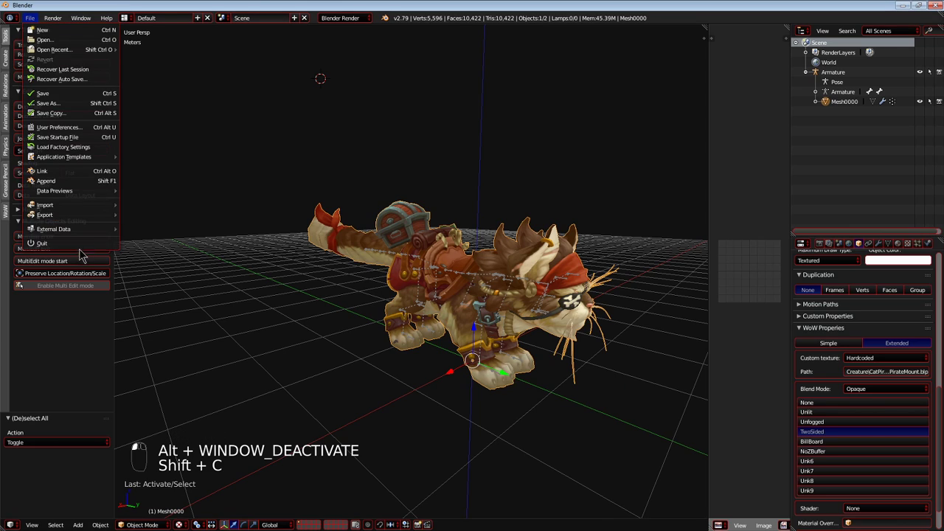
key("c")
key("shift+c")
key("ctrl+shift+s")
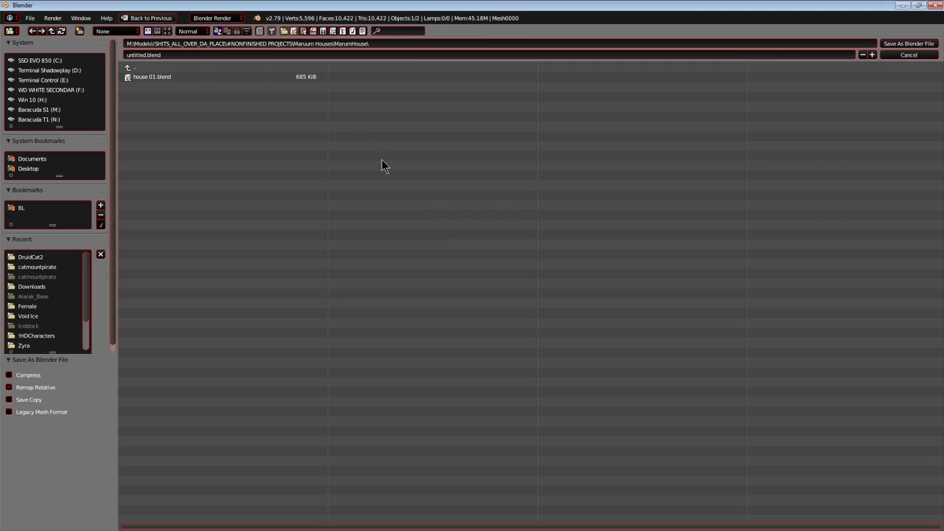
left_click(37, 266)
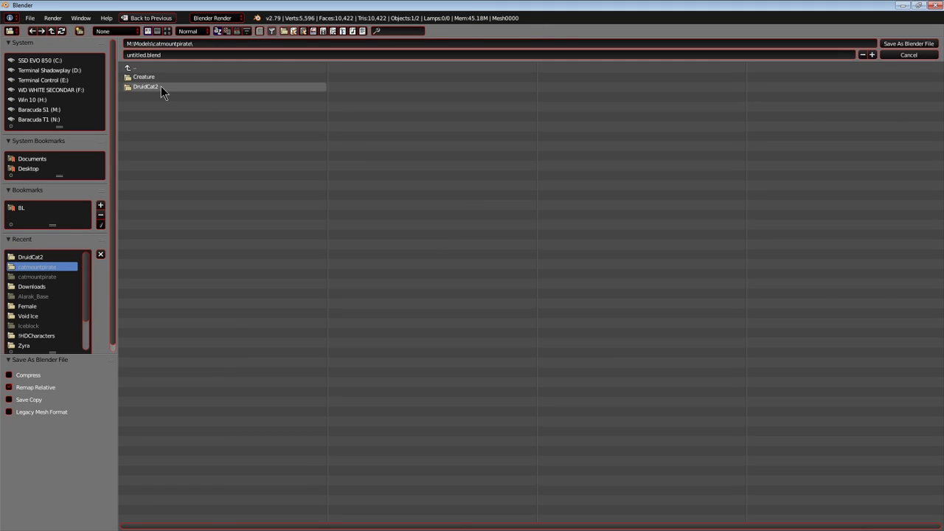
left_click(765, 55)
type("c")
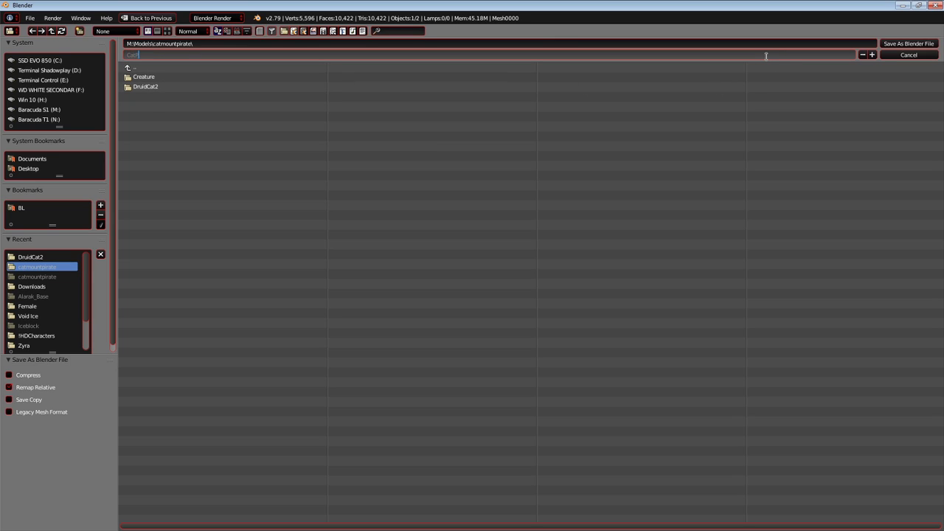
type("atPirateMount.blend")
key("Return")
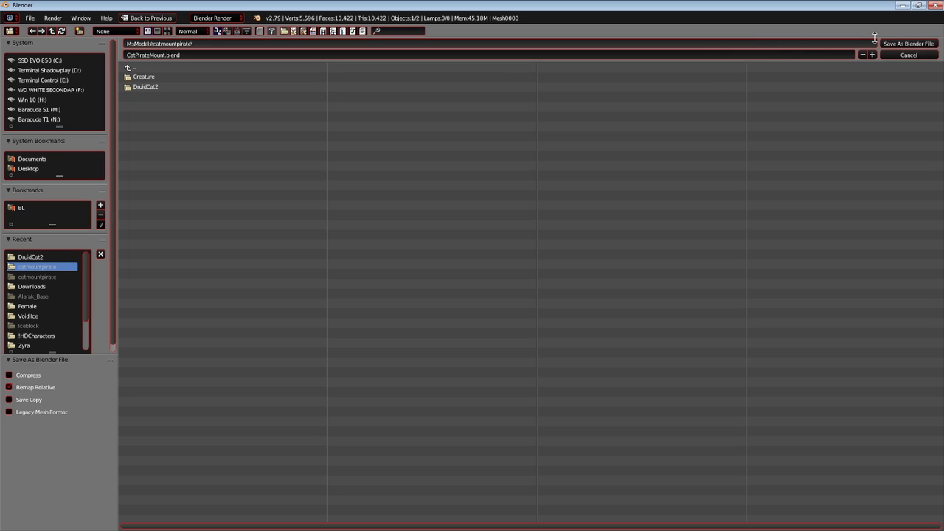
Export the model as an M2 Intermediate file named CatPirateMount.m2i in M:\Models\catmountpirate.
key("alt+Tab")
left_click(362, 131)
key("alt+Tab")
left_click(31, 18)
mouse_move(66, 204)
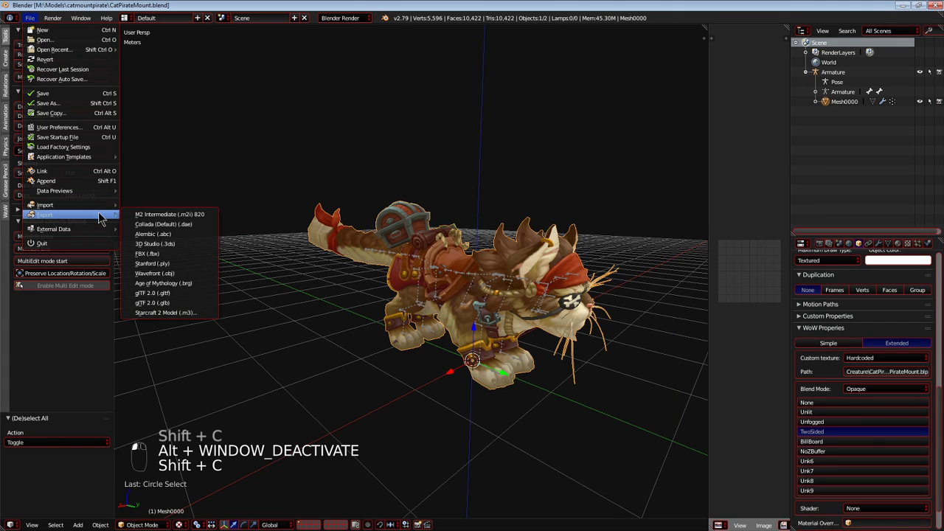
left_click(159, 215)
left_click(244, 45)
key("ctrl+v")
left_click(321, 145)
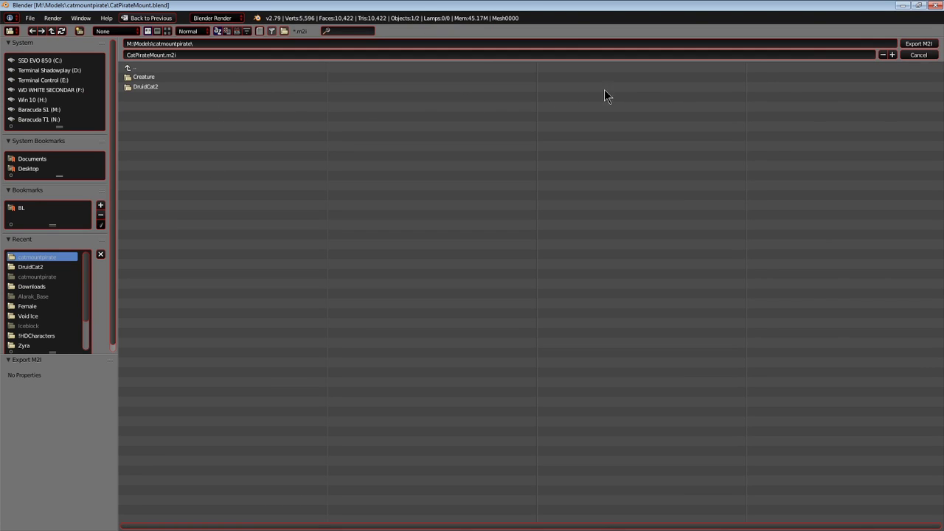
left_click(918, 44)
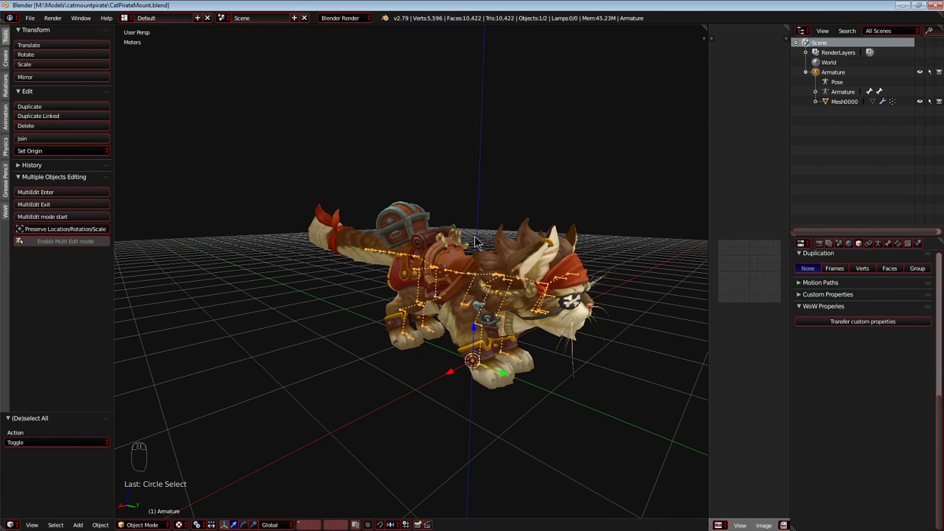
Minimise Blender and arrange the file explorer and the M2Mod window next to each other.
left_click(902, 5)
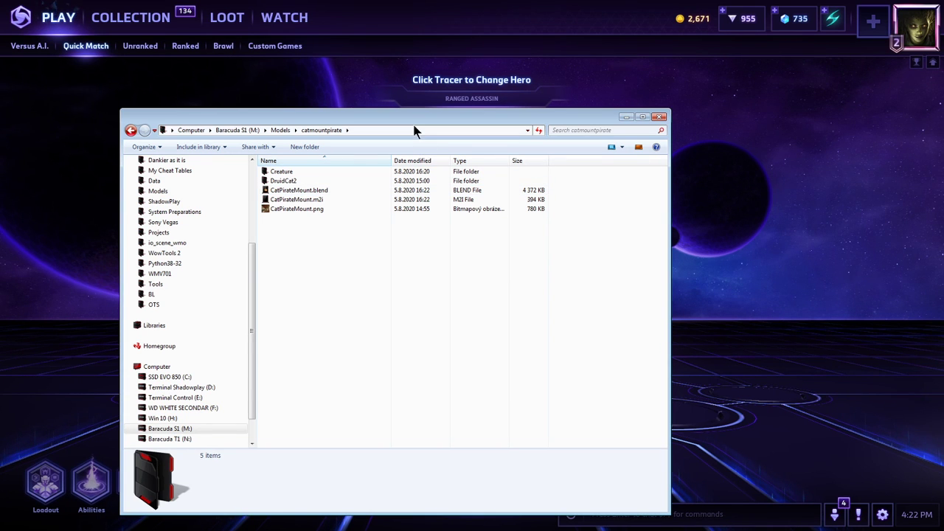
left_click_drag(413, 123, 349, 108)
left_click_drag(0, 66, 757, 229)
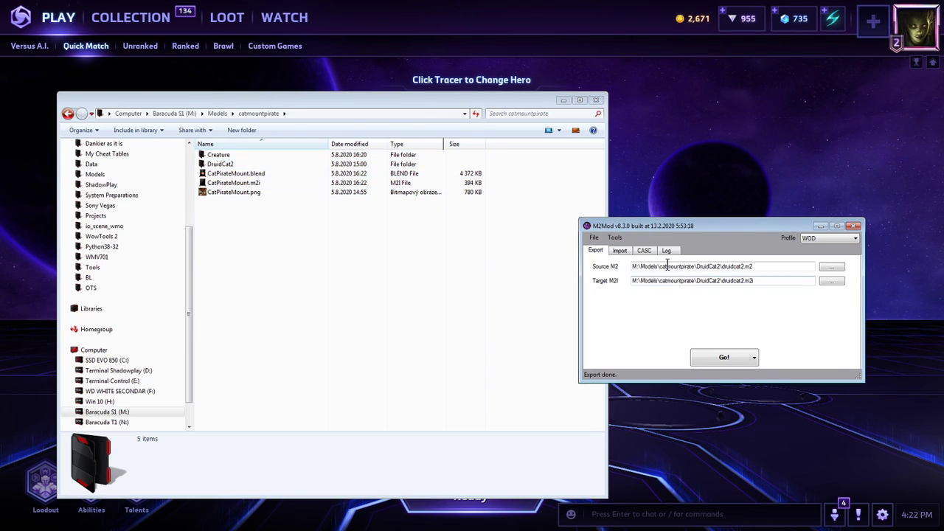
In M2Mod's import settings, choose CatPirateMount.m2i as the source M2I, then preload and run the import.
left_click(626, 251)
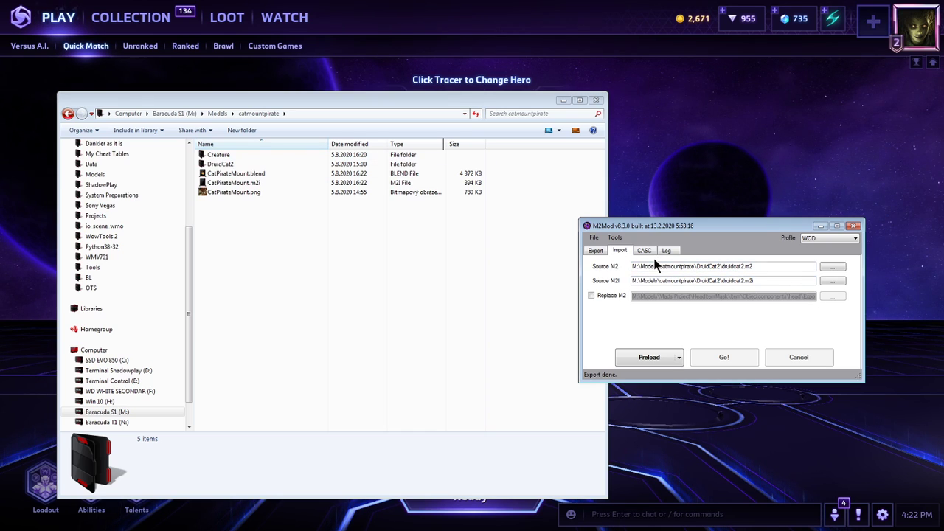
left_click(825, 282)
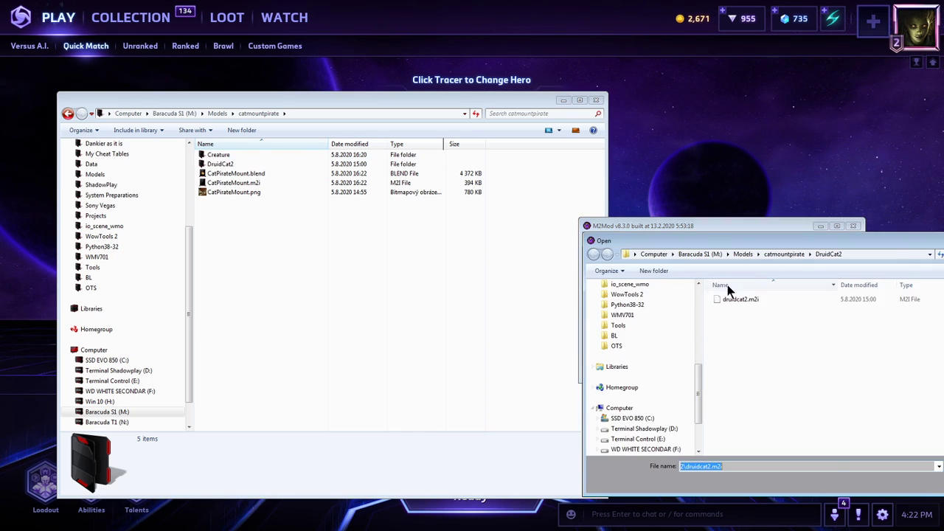
left_click(564, 234)
double_click(628, 298)
left_click(645, 362)
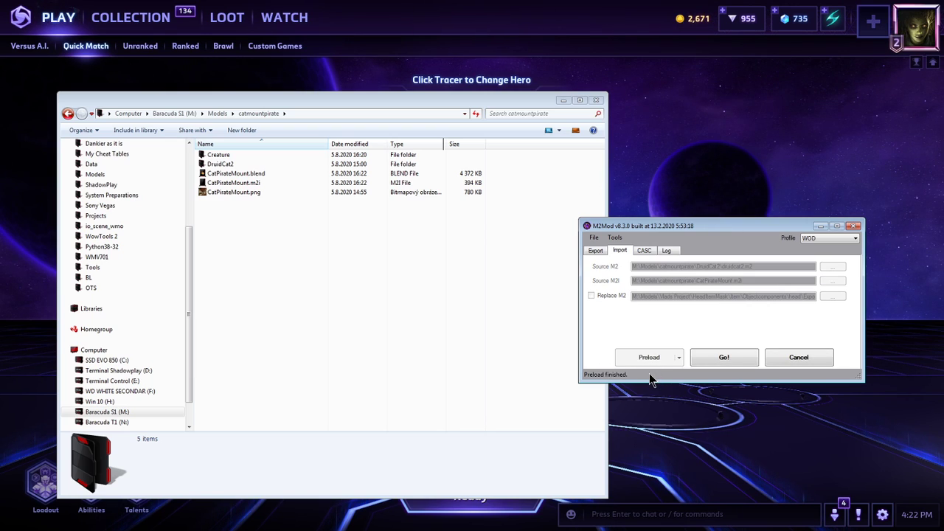
left_click(724, 357)
left_click(549, 299)
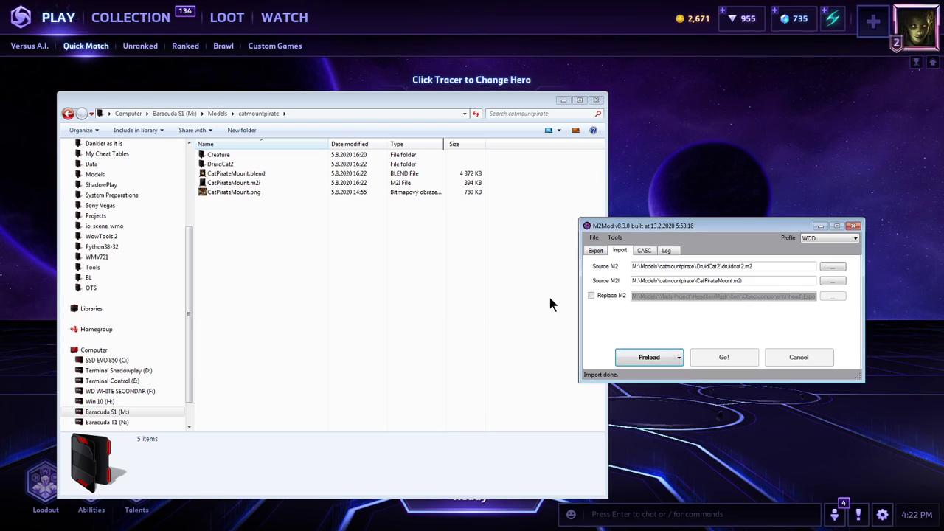
Check the DruidCat2 Export folder and add DruidCat2's own M2, M2I, skin and anim files to Ant Renamer.
left_click(381, 257)
double_click(221, 164)
double_click(230, 154)
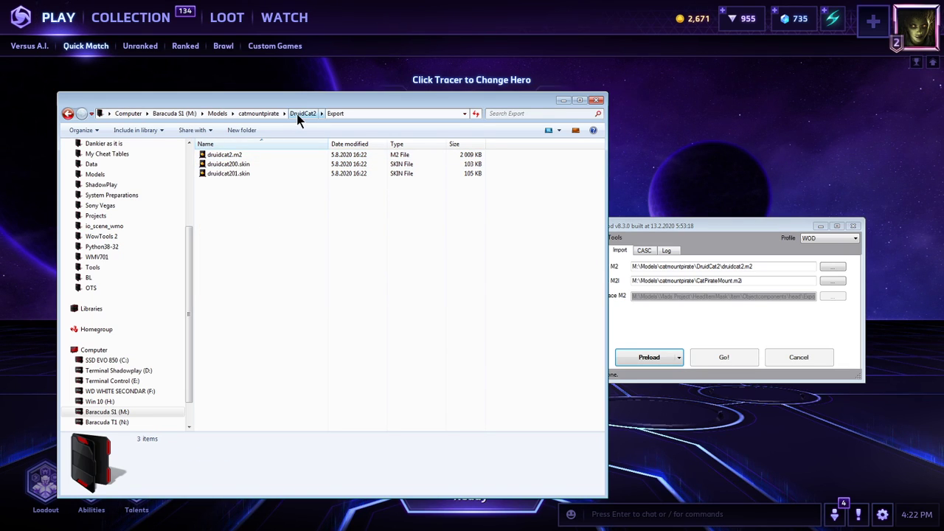
left_click(302, 113)
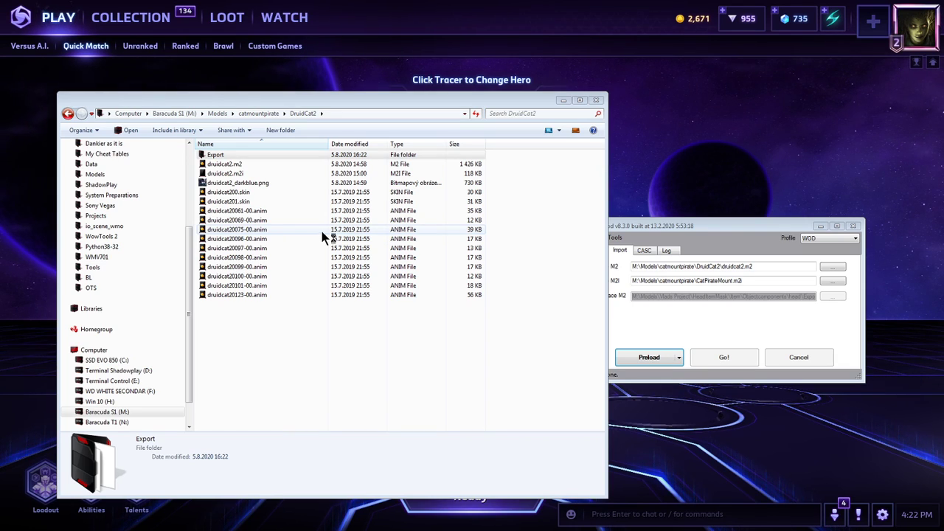
left_click_drag(0, 118, 754, 82)
left_click_drag(284, 346, 240, 164)
left_click_drag(230, 164, 677, 229)
Add druidcat2.m2 and the two skin files from DruidCat2's Export folder to the Ant Renamer list.
double_click(247, 154)
left_click_drag(373, 305, 782, 317)
left_click(297, 166)
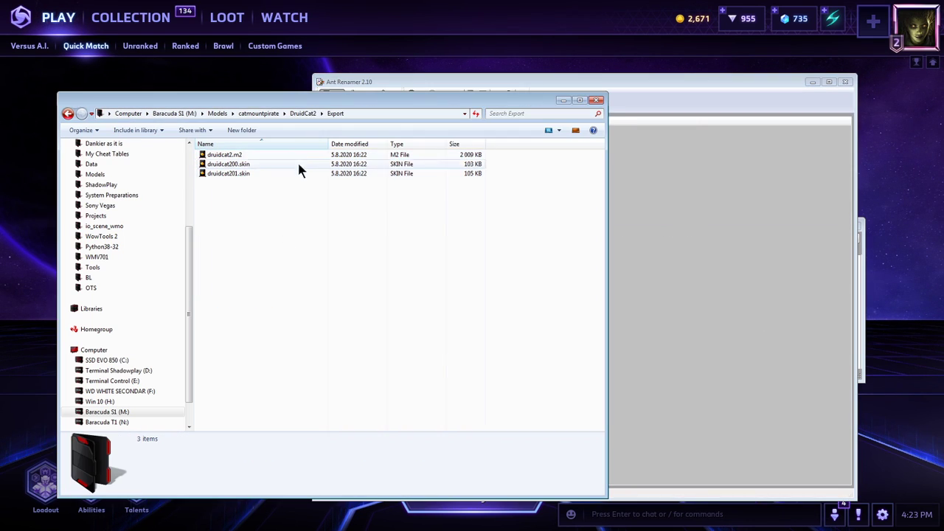
left_click(302, 114)
left_click(686, 334)
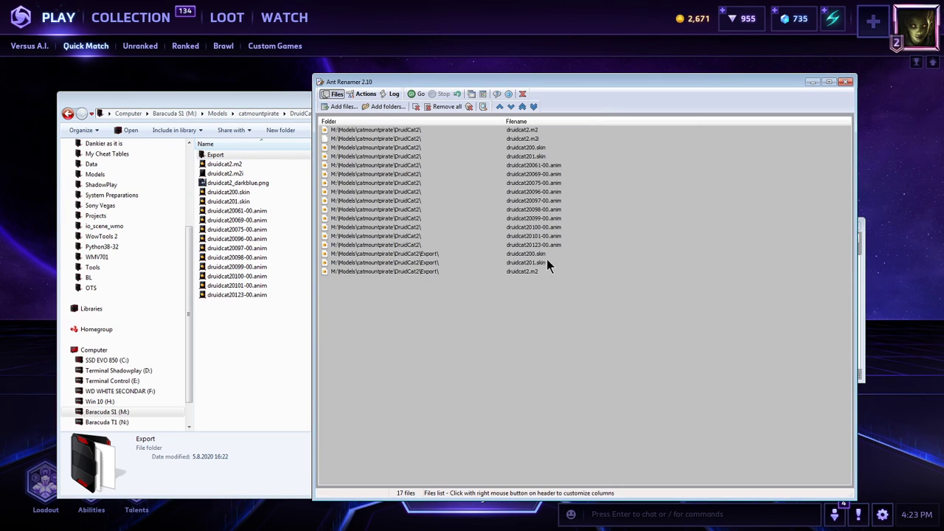
Set up a string replacement in Ant Renamer that searches for DruidCat2, copied from the folder's name.
left_click(273, 104)
left_click(274, 117)
left_click(627, 192)
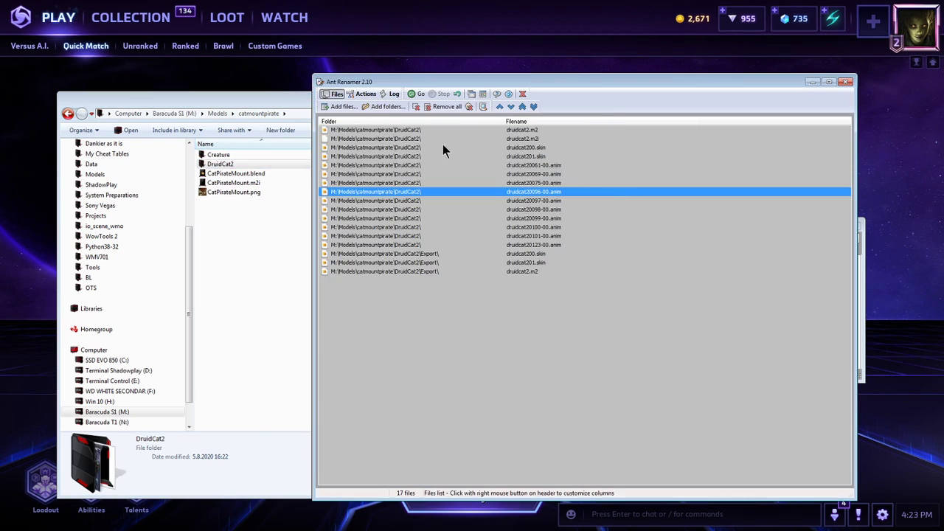
left_click(360, 97)
left_click(337, 133)
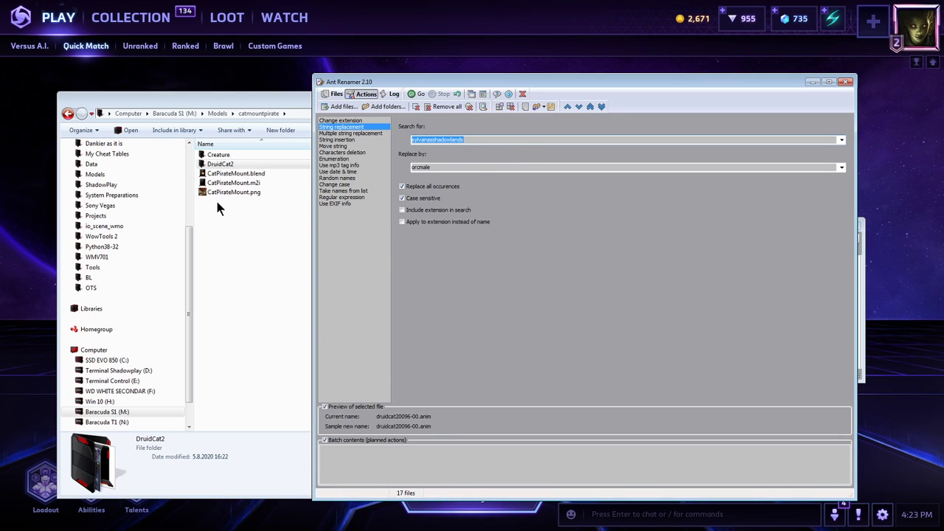
left_click(230, 165)
key("F2")
key("ctrl+c")
left_click(657, 214)
left_click_drag(497, 140, 330, 159)
key("ctrl+v")
Try to batch rename the listed files with CatPirateMount as the replacement text, close Ant Renamer and check the DruidCat2 folder.
left_click(248, 171)
key("F2")
key("ctrl+c")
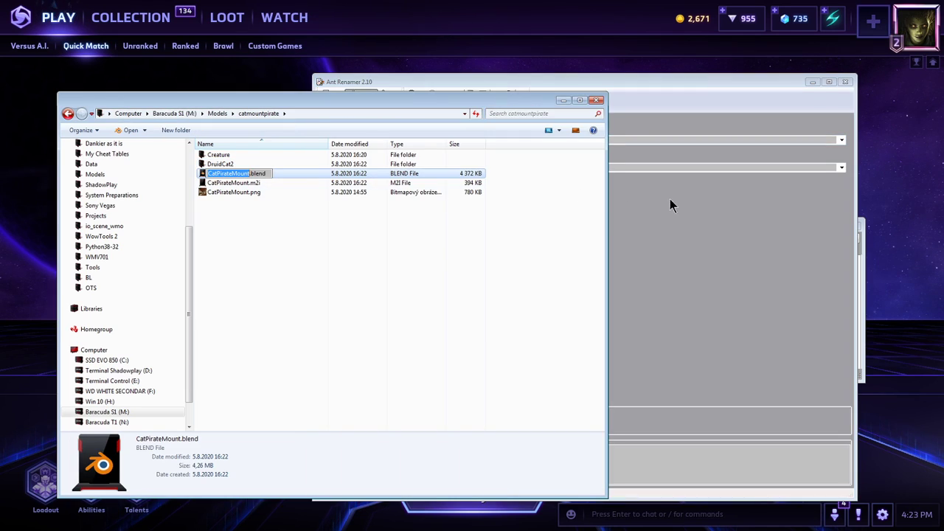
left_click(660, 197)
left_click_drag(480, 166, 410, 166)
key("ctrl+v")
left_click(415, 94)
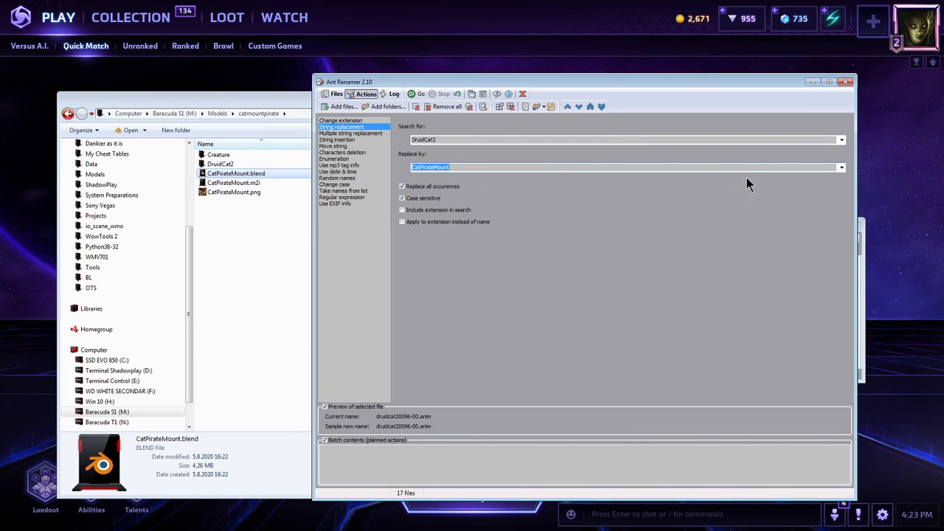
left_click(845, 83)
double_click(220, 164)
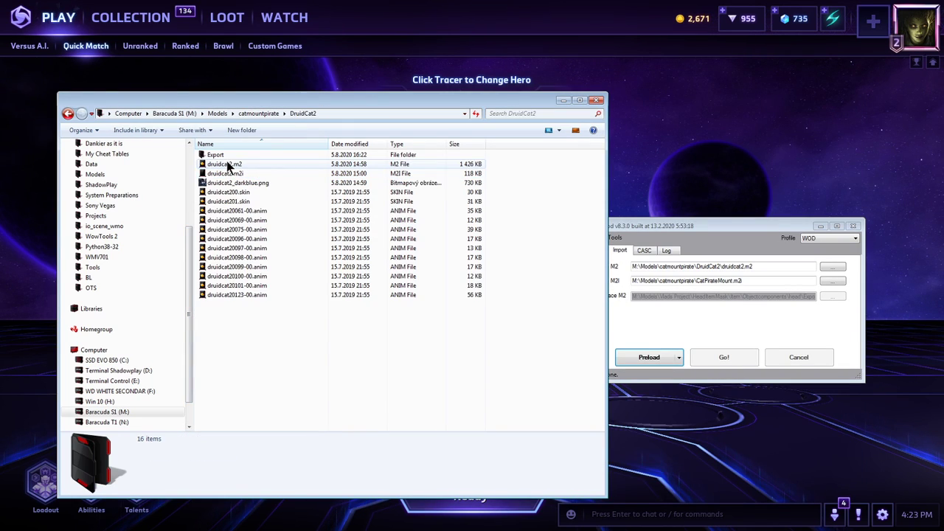
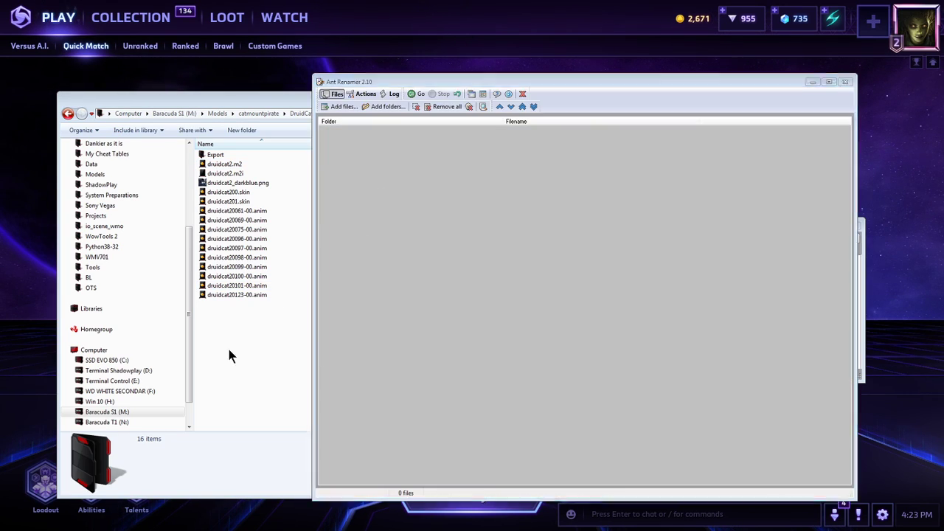
Add DruidCat2's M2, M2I, skin and anim files plus the three files from its Export folder to the Ant Renamer list.
left_click_drag(245, 364, 238, 163)
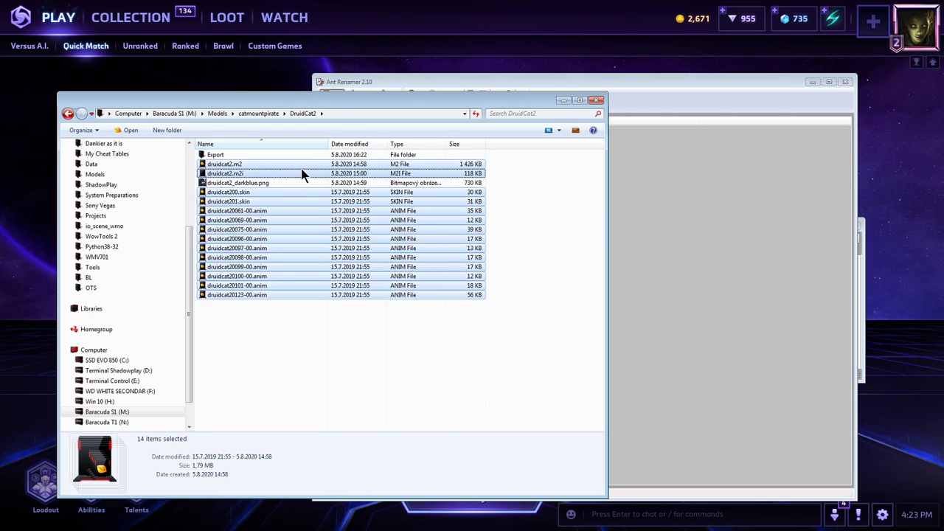
double_click(306, 155)
left_click_drag(338, 300, 210, 156)
left_click_drag(224, 155, 662, 220)
left_click(656, 219)
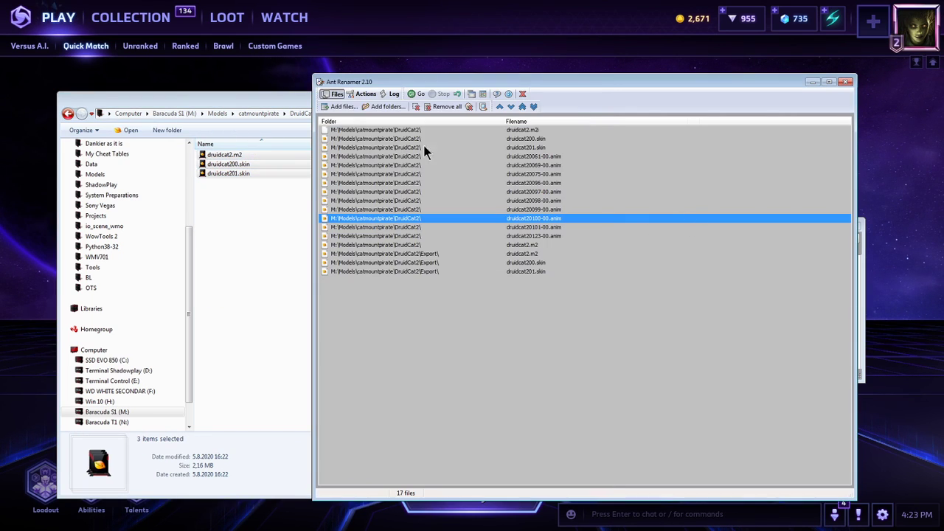
Turn off case sensitivity for the DruidCat2-to-CatPirateMount string replacement, run the batch rename and check the Export folder.
left_click(363, 94)
left_click(349, 134)
left_click(342, 128)
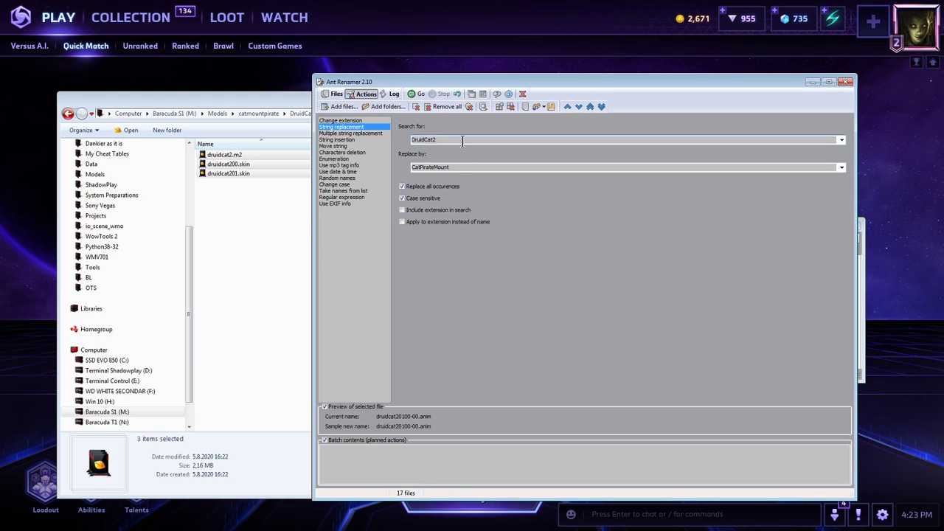
left_click(422, 199)
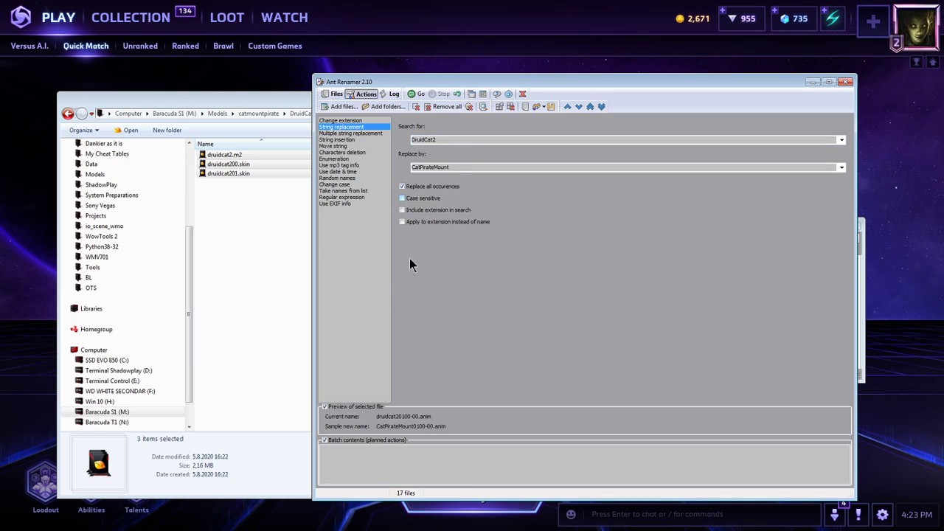
left_click(418, 93)
left_click(247, 209)
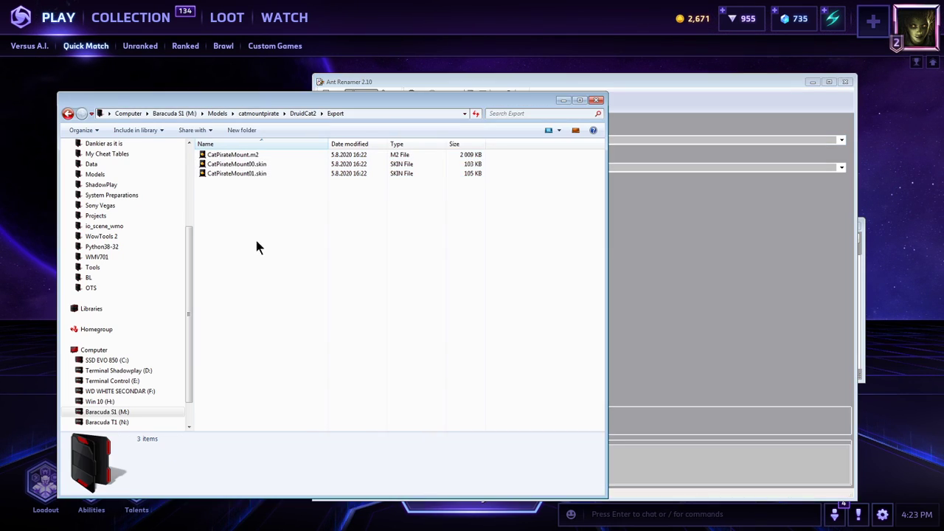
Open the Export folder's CatPirateMount.m2 in 010 Editor and examine its header bytes.
left_click_drag(352, 270, 267, 157)
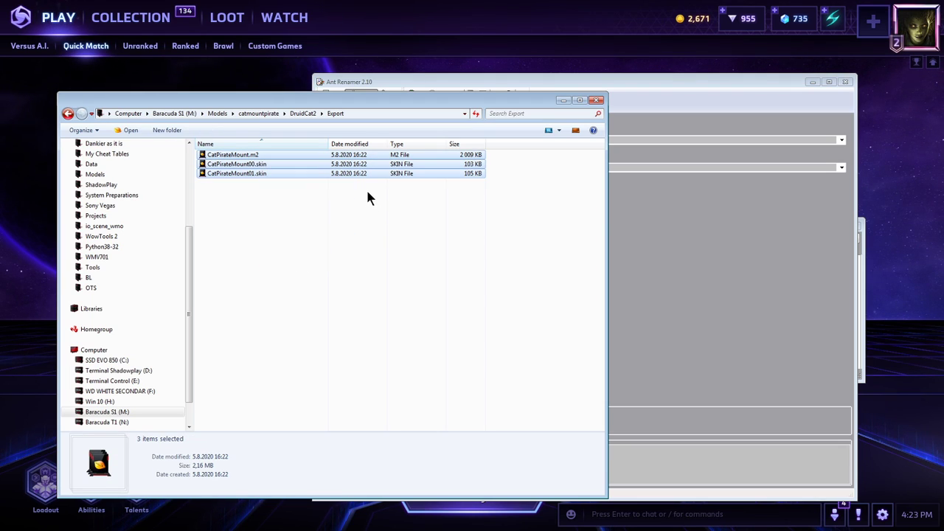
double_click(267, 158)
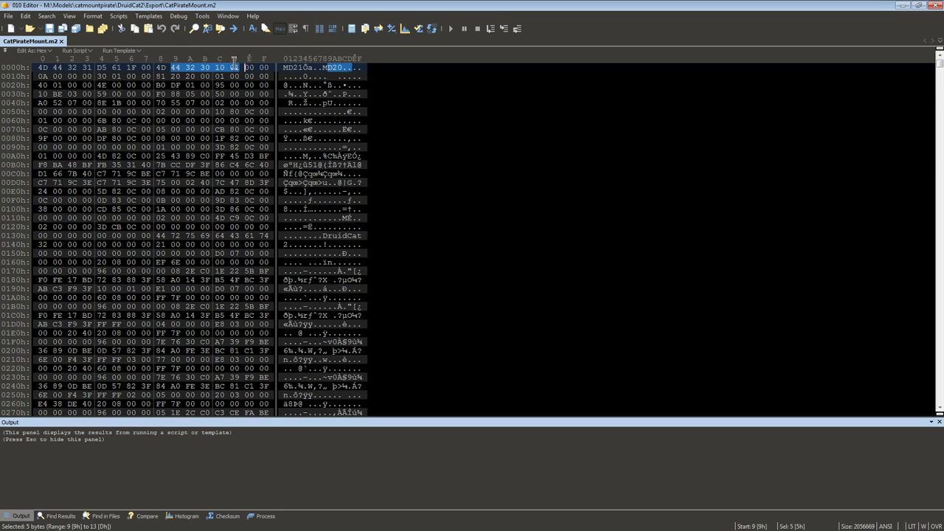
left_click(903, 5)
Run tolk.cmd in the Export folder to process the CatPirateMount files and delete the extra file listed below them.
left_click(365, 115)
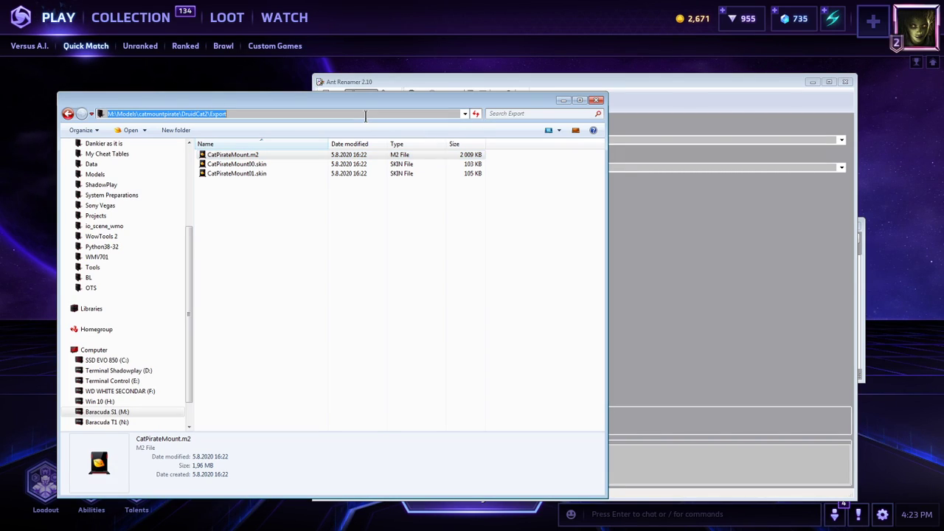
type("tolk.")
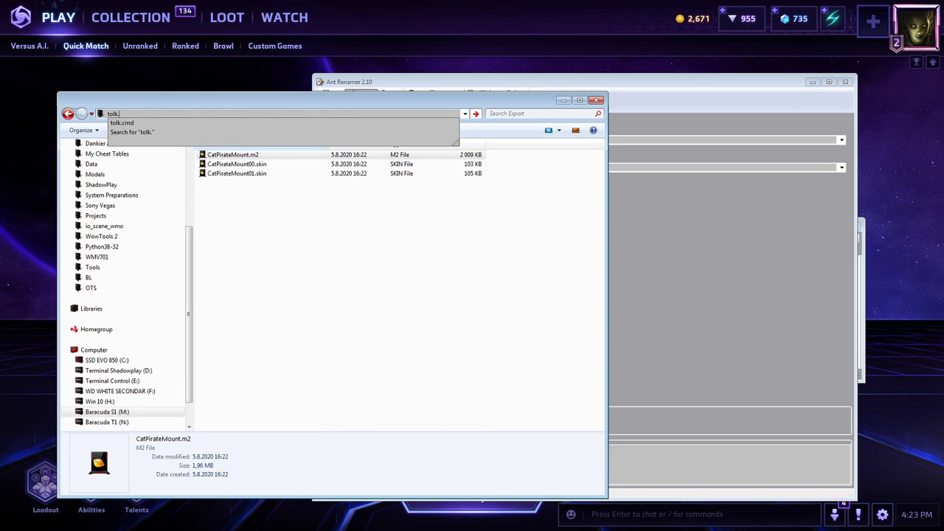
key("Down")
key("Return")
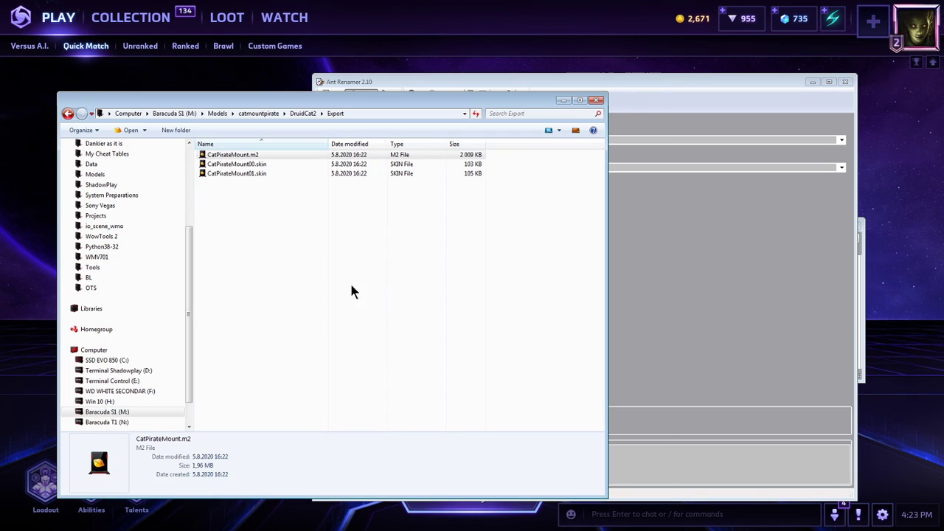
left_click(234, 184)
key("Delete")
Copy CatPirateMount.m2 and its two skin files from Export into catmountpirate\Creature\CatPirateMount.
left_click_drag(282, 253, 219, 153)
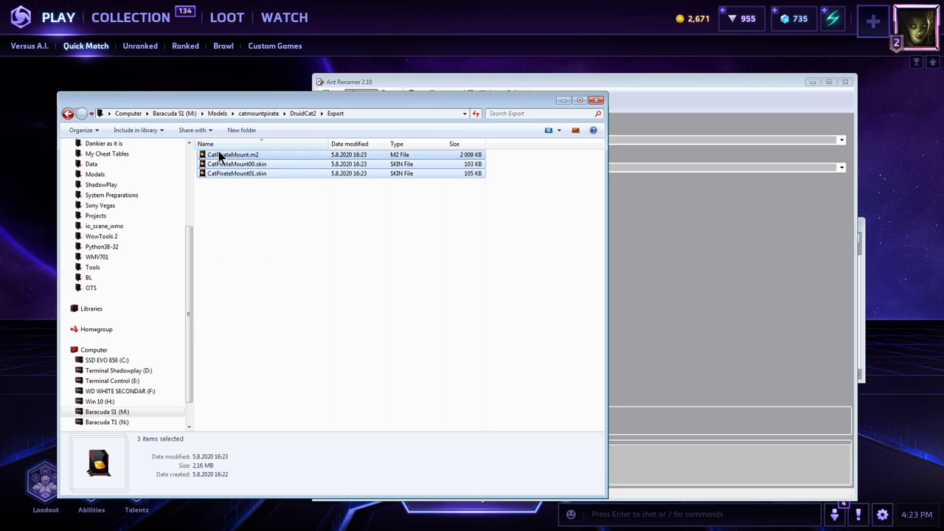
left_click(269, 198)
left_click(258, 114)
double_click(241, 155)
double_click(241, 155)
key("ctrl+v")
Open the copied CatPirateMount.m2 in 010 Editor and run the M2AlastorOne.bt template on it.
double_click(234, 164)
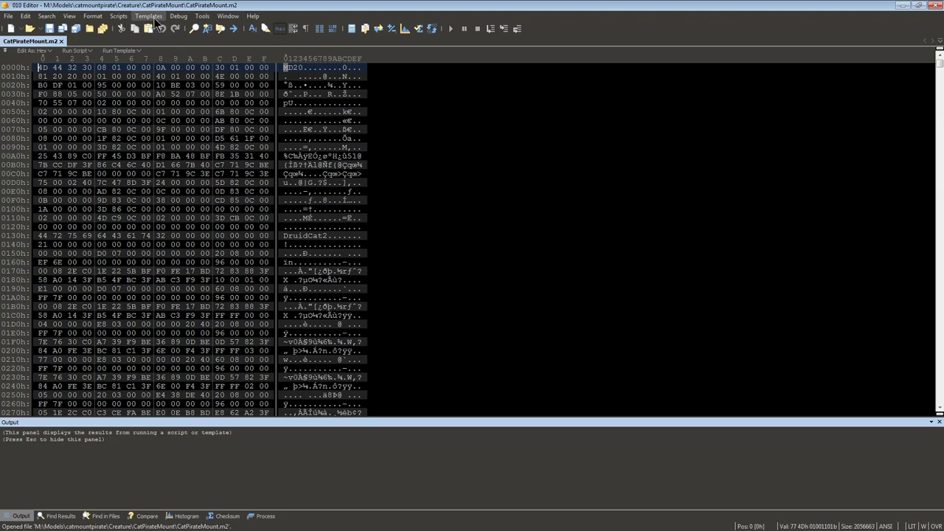
left_click(148, 16)
left_click(195, 76)
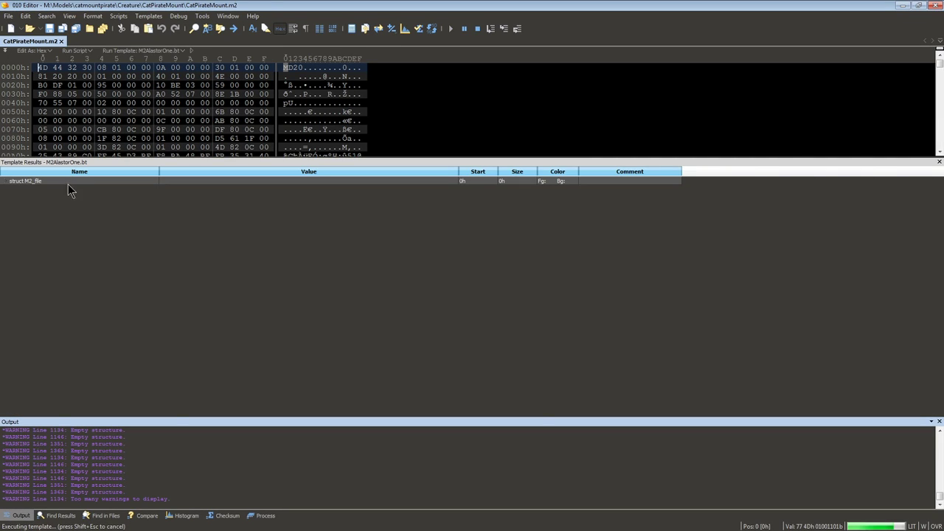
Expand the M2 file's Textures structure in the template results, inspect the second texture's path and close 010 Editor.
double_click(64, 181)
key("Down")
key("Down")
key("Down")
key("Down")
key("Down")
key("Down")
key("Down")
key("Down")
key("Down")
key("Down")
key("Down")
key("Down")
key("Down")
key("Down")
key("Down")
key("Down")
key("Down")
key("Down")
key("Down")
key("Down")
key("Down")
key("Down")
key("Down")
key("Down")
key("Up")
key("Up")
key("Up")
key("Up")
key("Up")
key("Up")
key("Up")
key("Up")
key("Up")
key("Up")
double_click(67, 278)
key("Down")
left_click(194, 290)
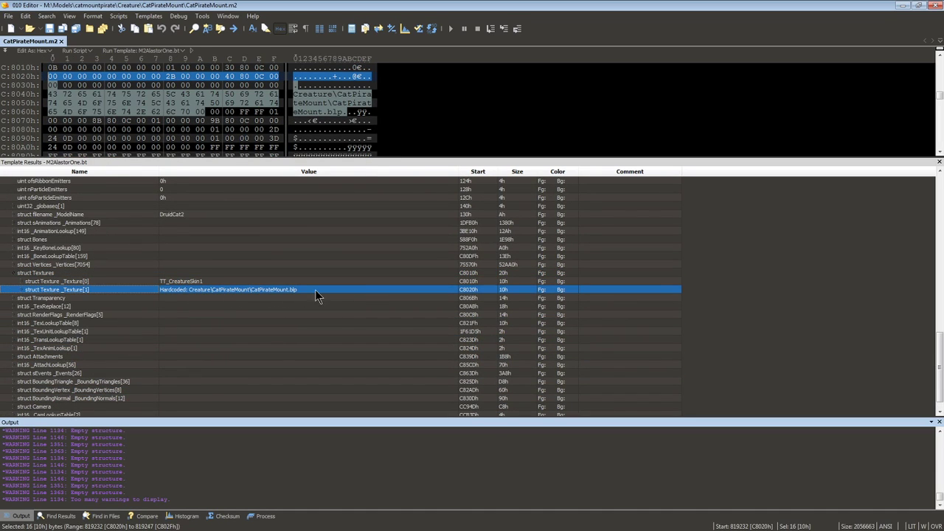
left_click(935, 6)
Check CatPirateMount.blp in the CatPirateMount folder and close Ant Renamer.
left_click(217, 156)
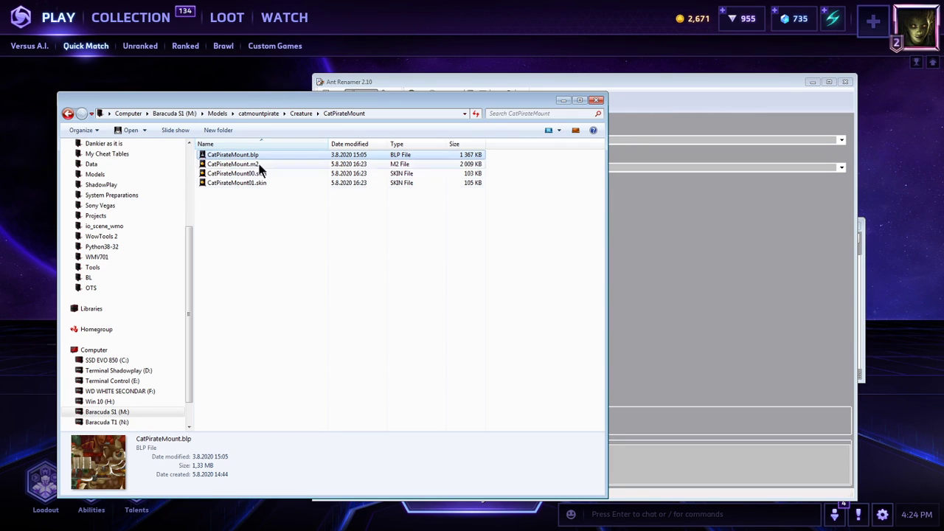
left_click(805, 168)
left_click(847, 82)
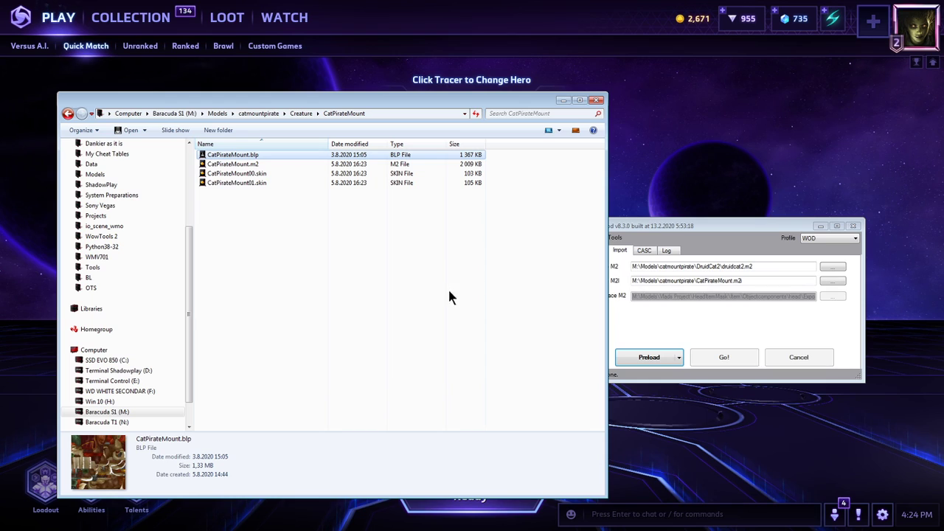
left_click(449, 291)
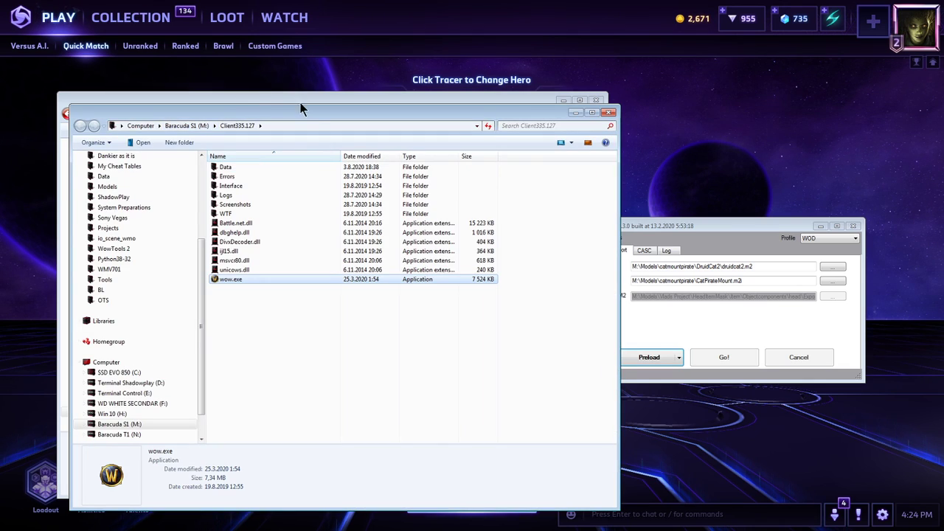
Copy catmountpirate's Creature folder into Client335.127\Data and merge it with the existing Creature folder.
left_click_drag(300, 103, 489, 137)
left_click_drag(368, 96, 334, 79)
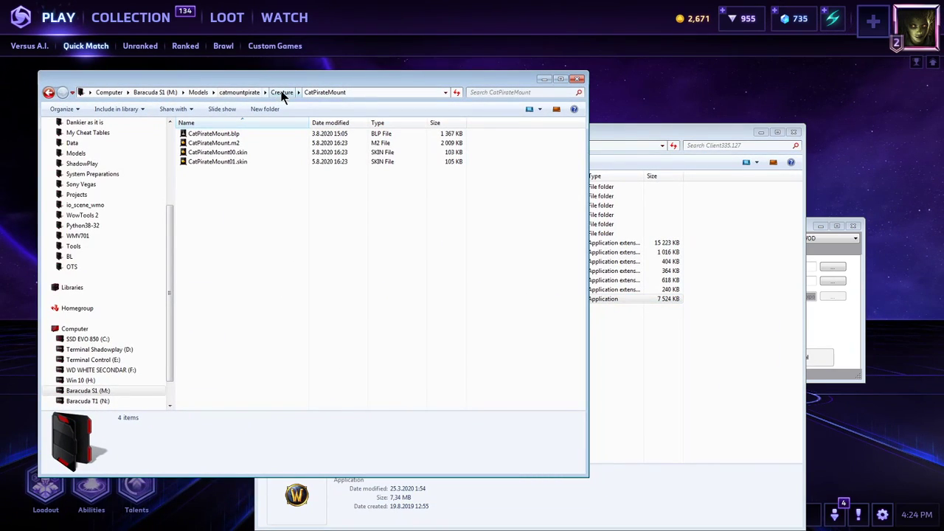
left_click(249, 92)
left_click(667, 321)
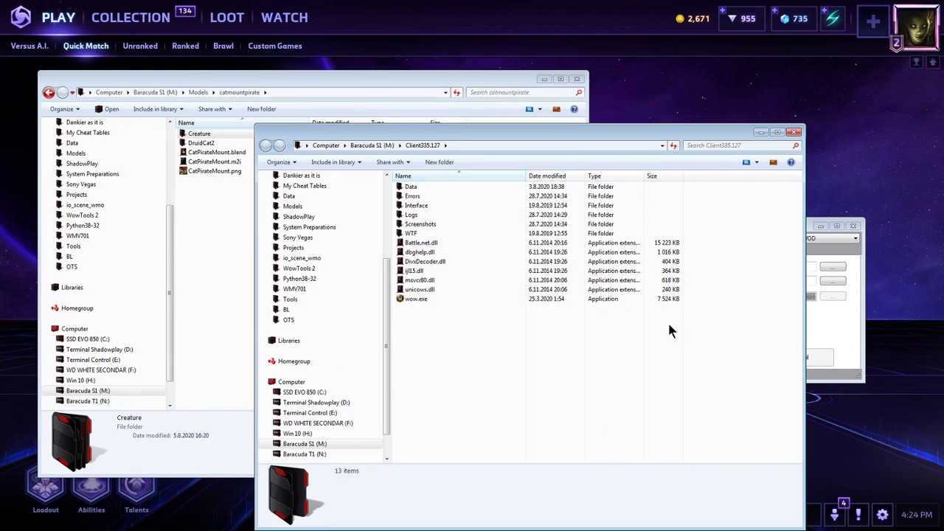
double_click(447, 193)
key("ctrl+v")
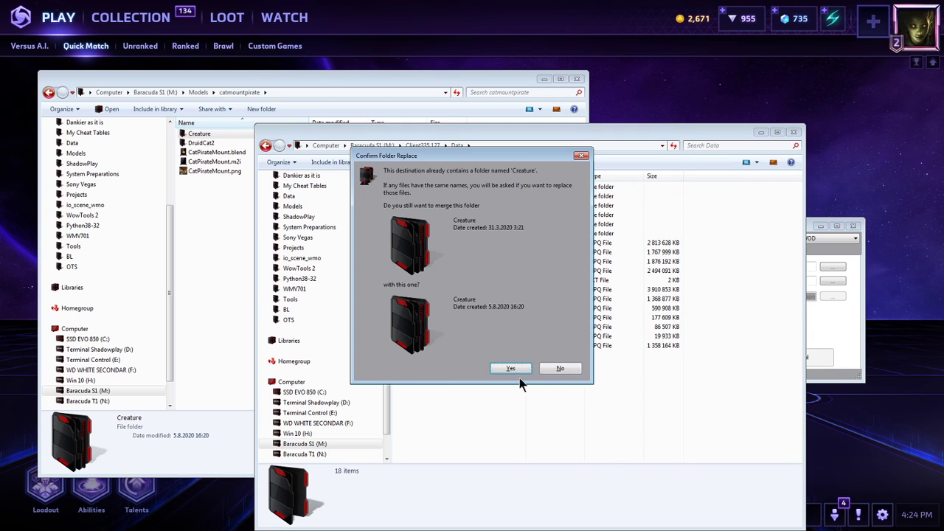
left_click(513, 370)
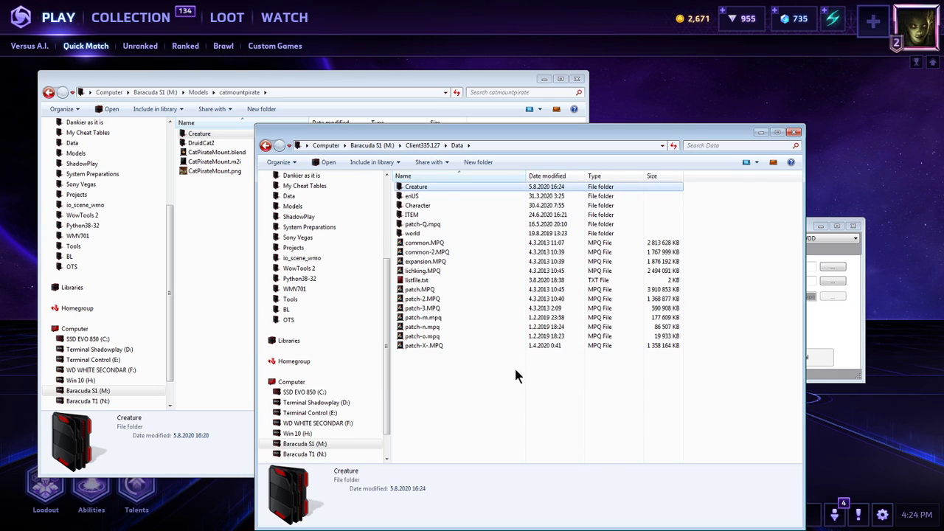
Open the DBFilesClient folder inside patch-Q.mpq in the client's Data folder.
double_click(435, 224)
double_click(424, 189)
key("alt+Left")
double_click(428, 197)
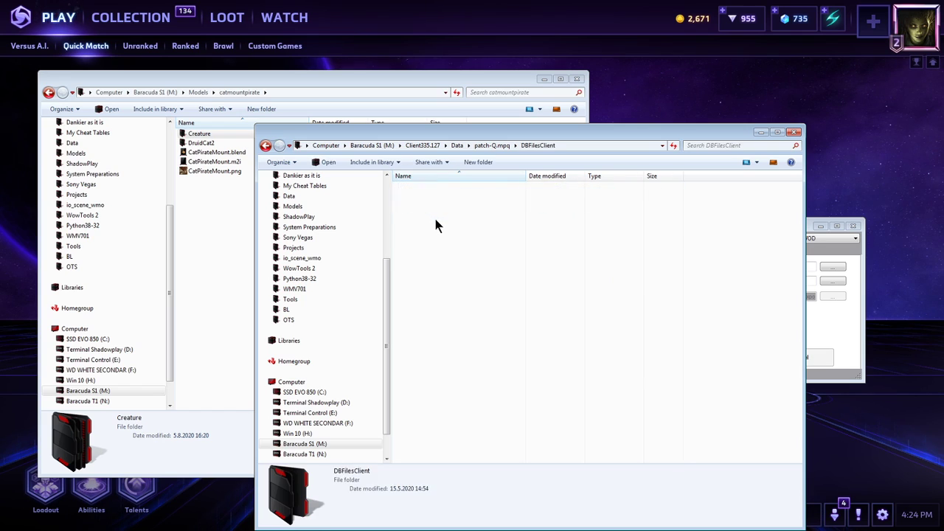
Compose the relative path Creature\CatPirateMount\CatPirateMount.m2 from the model's folder address and file name and copy it.
double_click(199, 133)
double_click(217, 133)
left_click(235, 142)
left_click(291, 93)
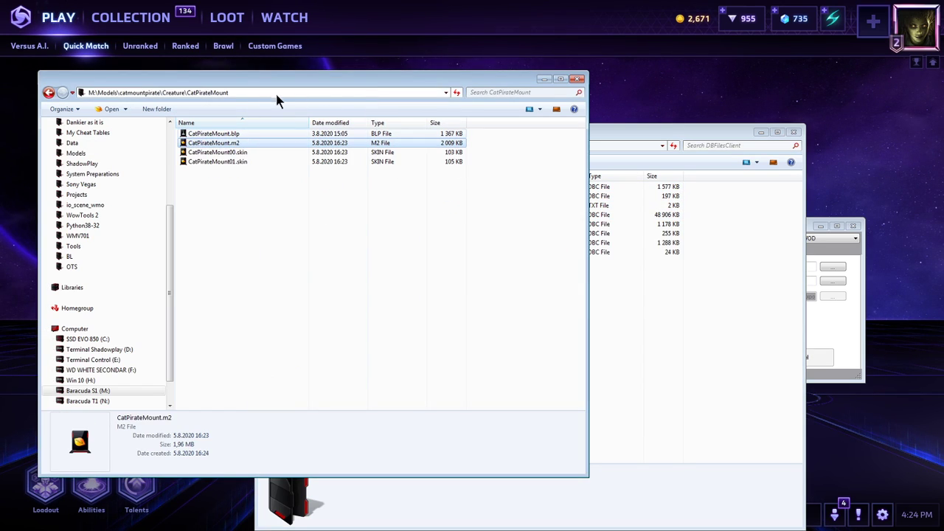
left_click(241, 91)
type("\\")
left_click(281, 110)
left_click_drag(313, 91, 164, 108)
Open CreatureModelData.dbc from DBFilesClient in WDBX Editor and enlarge the editor window.
left_click(654, 262)
double_click(435, 199)
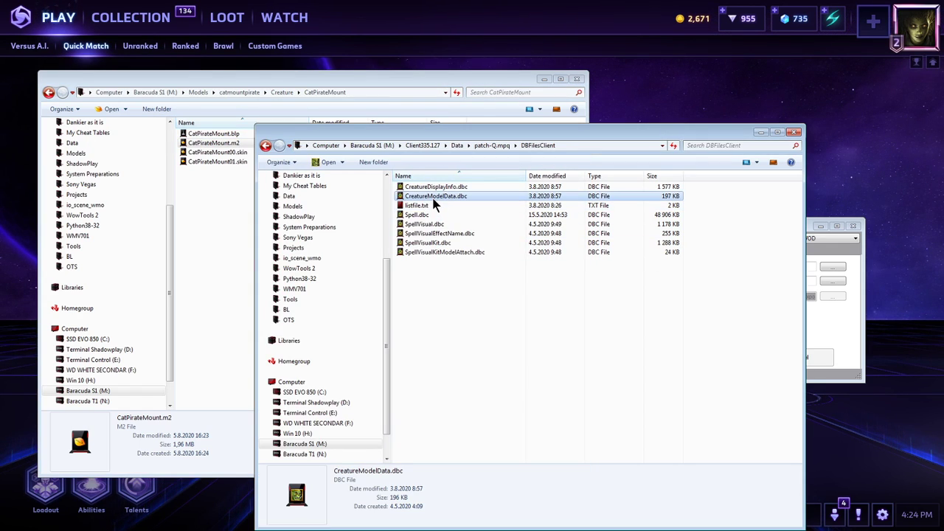
left_click(250, 231)
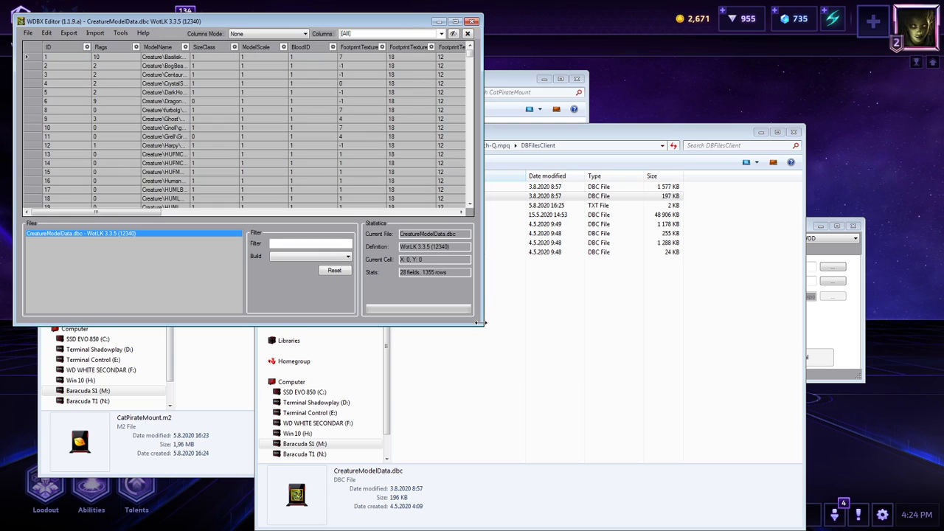
left_click_drag(486, 324, 765, 497)
left_click(363, 313)
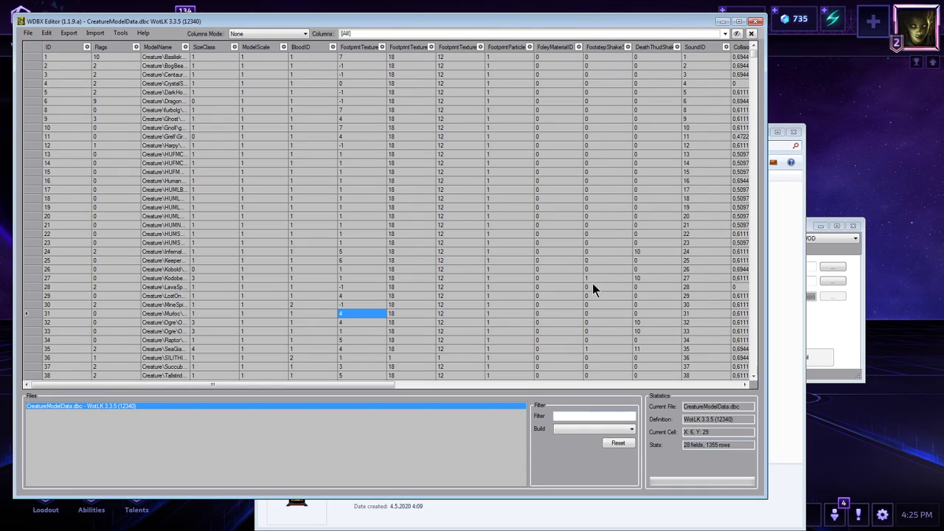
Duplicate the last CreatureModelData row, ID 3474, as a new row at the table's end.
left_click_drag(756, 59, 784, 373)
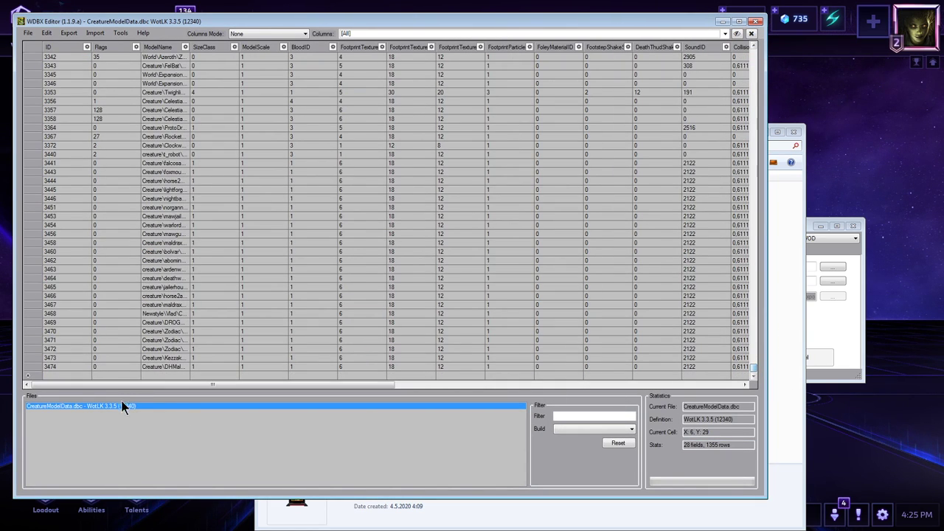
right_click(28, 367)
left_click(60, 401)
right_click(26, 375)
left_click(59, 419)
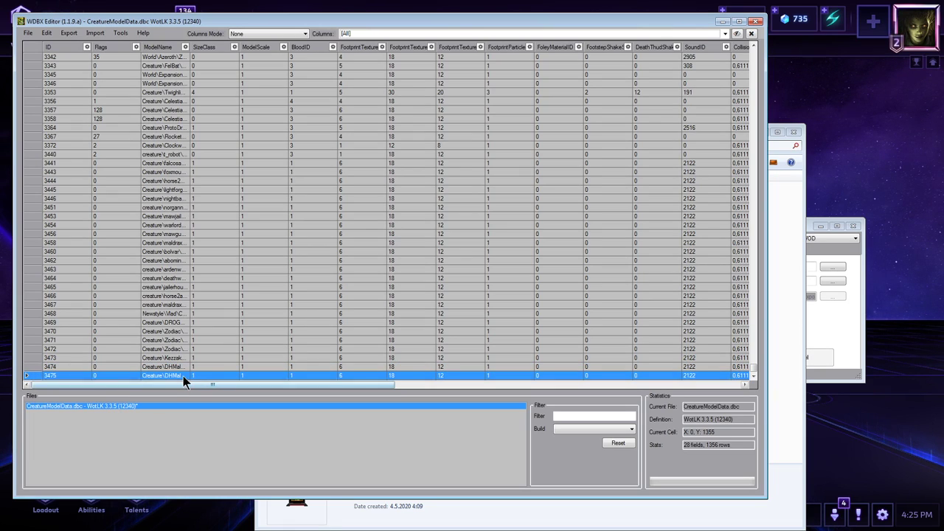
Set the new row's ModelName to Creature\CatPirateMount\CatPirateMount.m2, save CreatureModelData.dbc and close the editor.
left_click(180, 377)
left_click(177, 376)
key("ctrl+s")
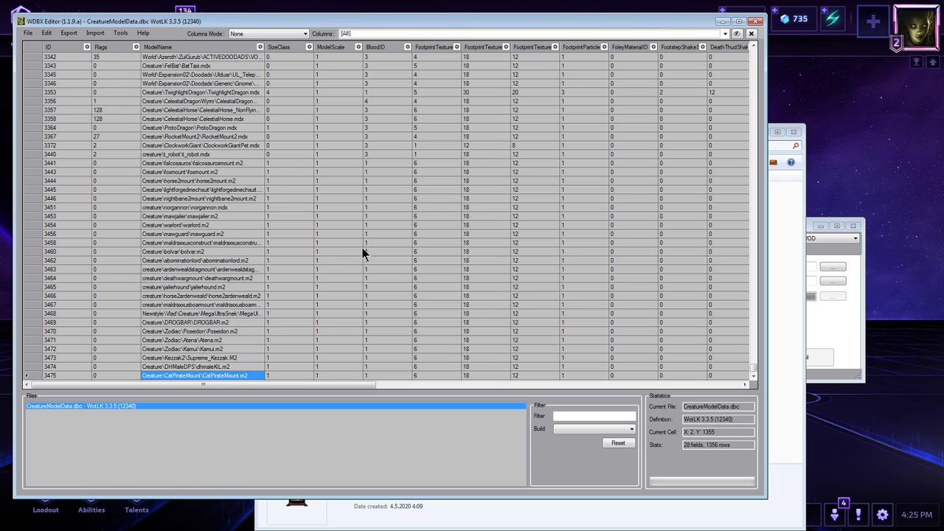
left_click(758, 20)
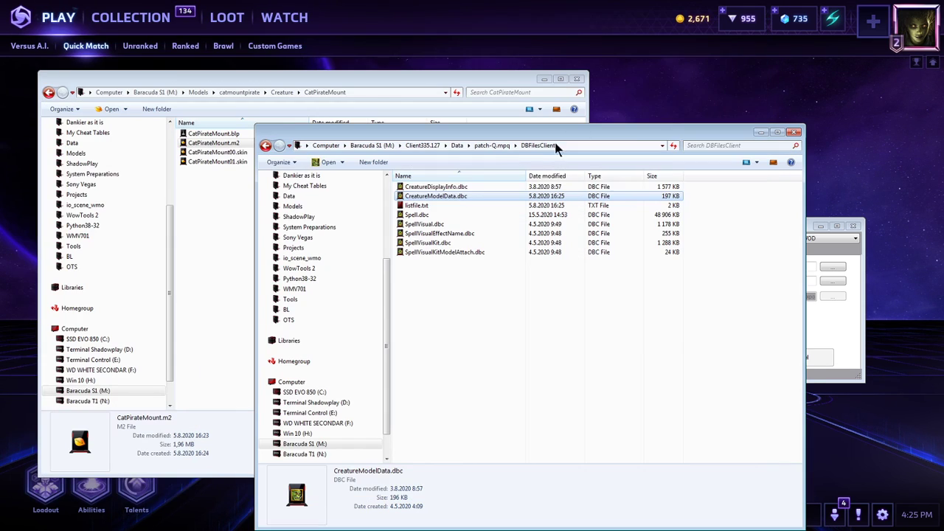
Open CreatureDisplayInfo.dbc in WDBX Editor, enlarge the window and go to the end of the table.
double_click(451, 188)
left_click(279, 256)
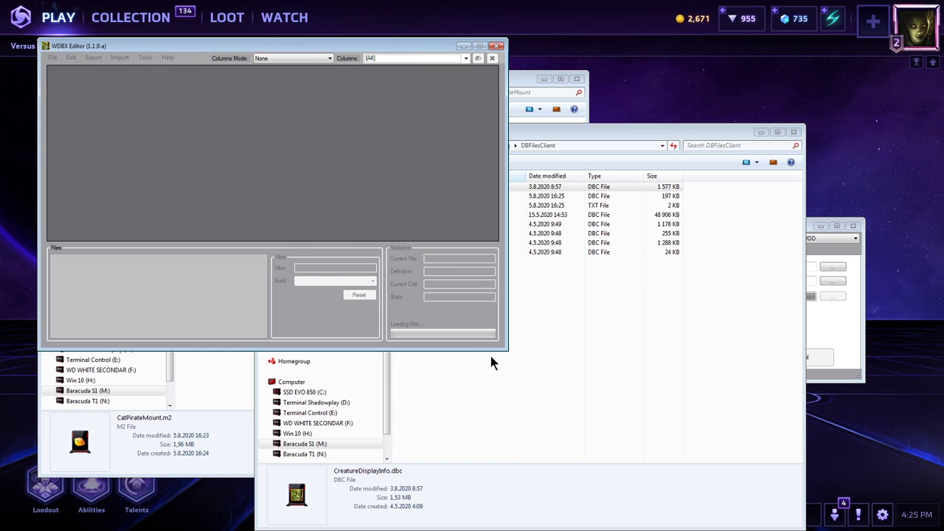
left_click_drag(504, 352, 736, 499)
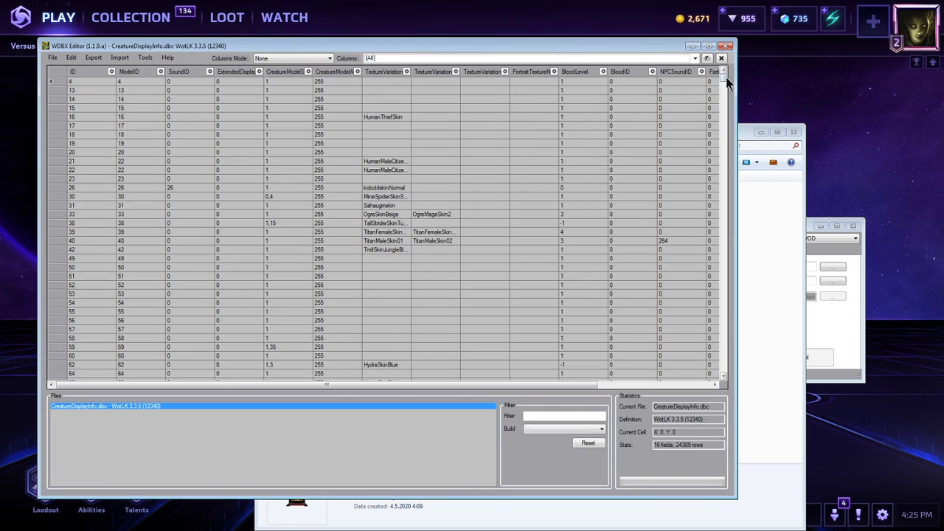
left_click_drag(724, 78, 763, 367)
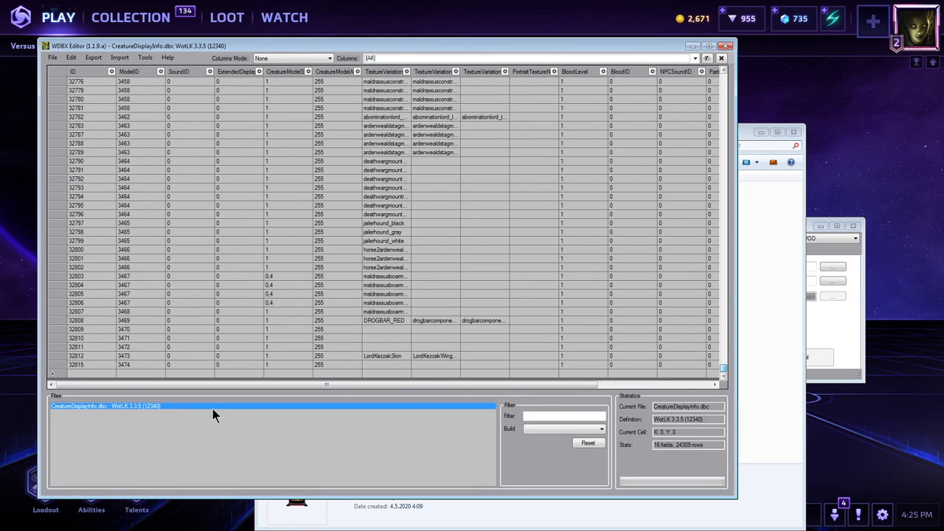
Duplicate the last CreatureDisplayInfo row, ID 32815, into a new row at the table's end.
left_click(51, 364)
right_click(52, 364)
left_click(92, 399)
left_click(56, 374)
right_click(56, 374)
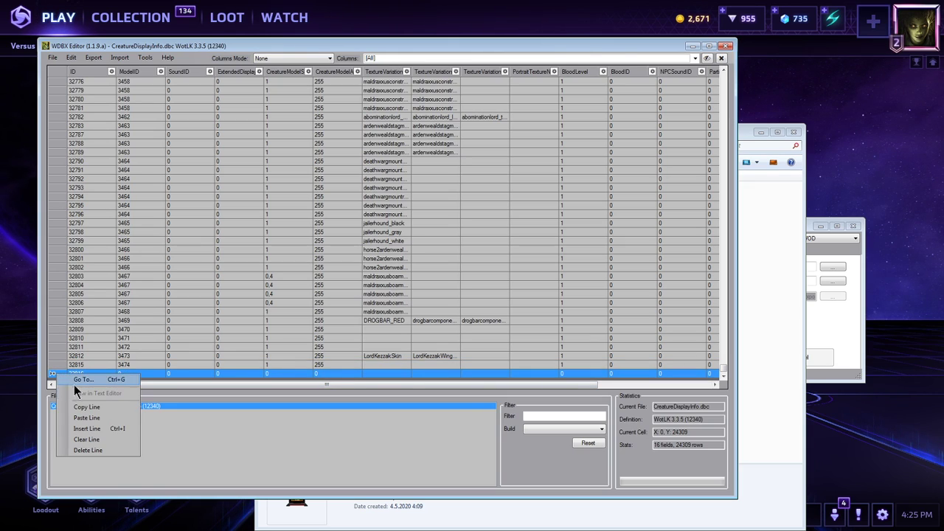
left_click(107, 419)
Set the new display row's ModelID to the cat mount's model ID 3475, save CreatureDisplayInfo.dbc and close the editor.
double_click(132, 374)
type("3475")
key("ctrl+s")
left_click(725, 46)
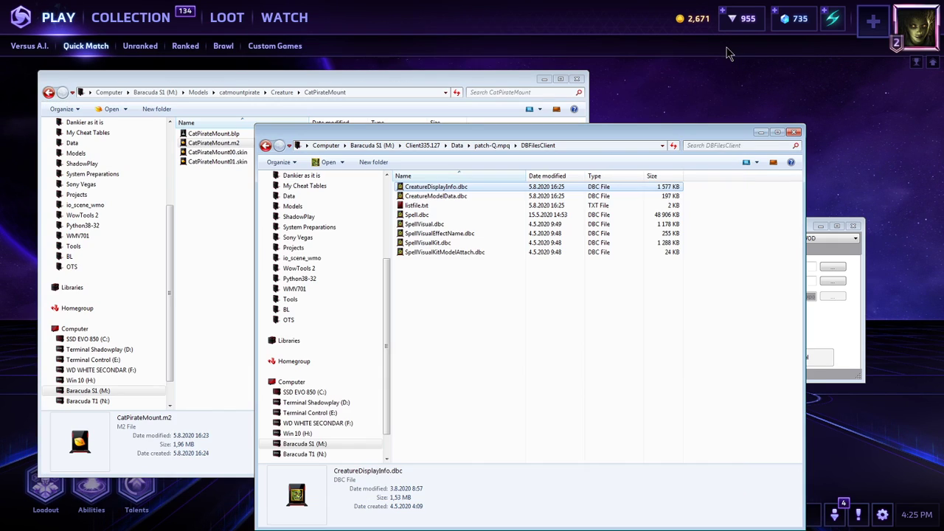
Reopen CreatureDisplayInfo.dbc in WDBX Editor to check the new cat mount entry.
double_click(452, 191)
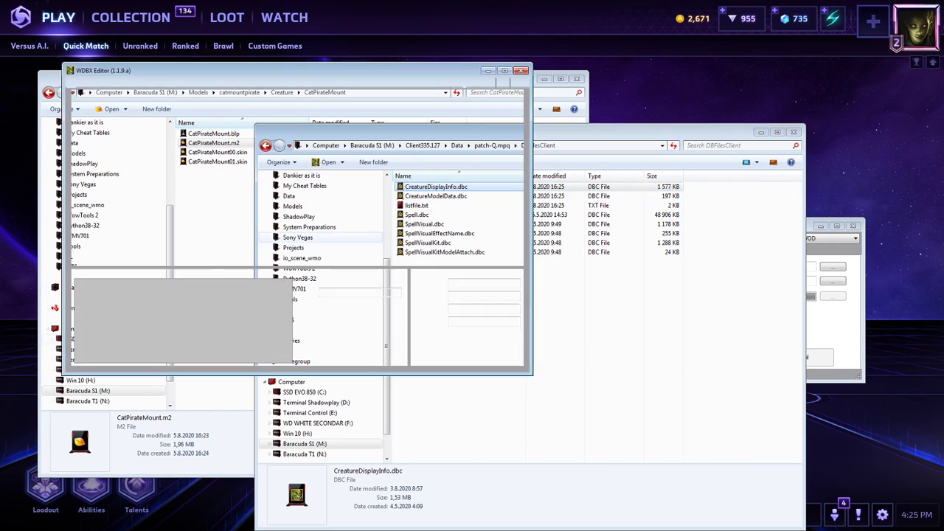
left_click(303, 280)
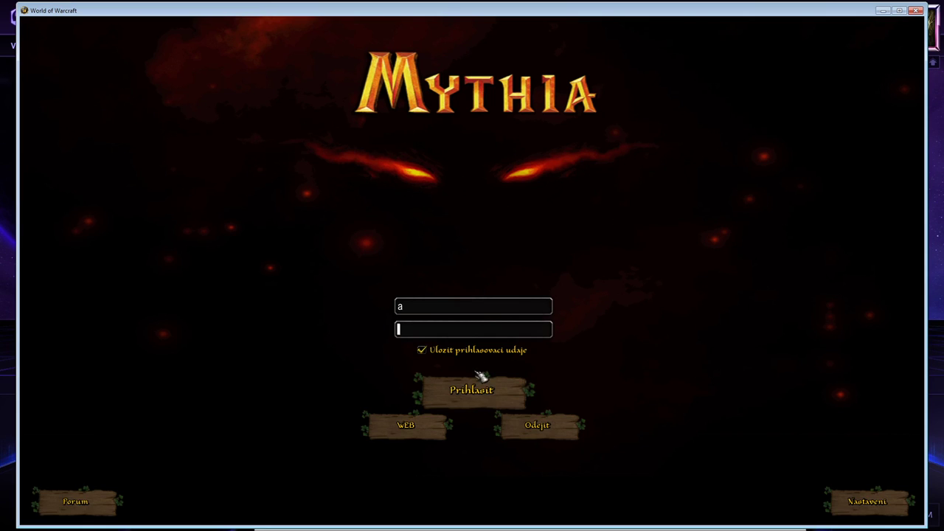
Log in to the World of Warcraft client and enter the world with the level 80 druid.
left_click(481, 390)
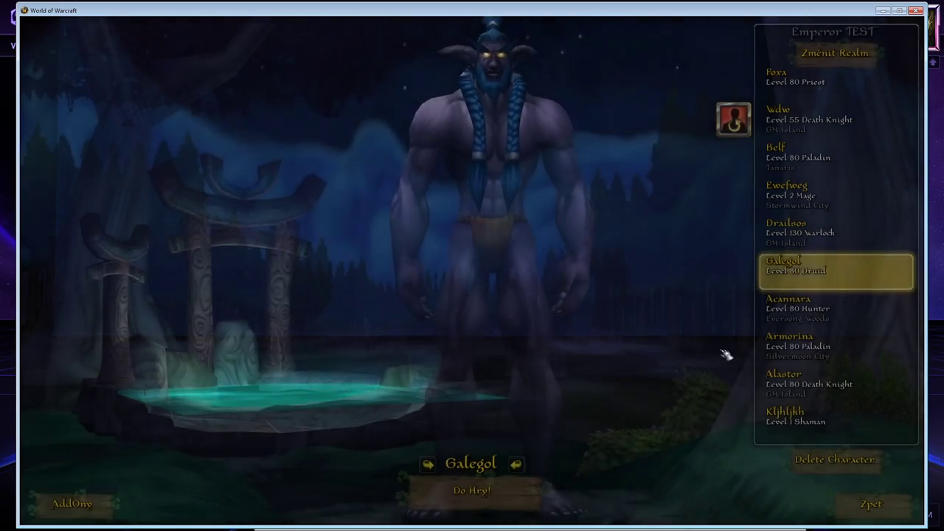
key("Return")
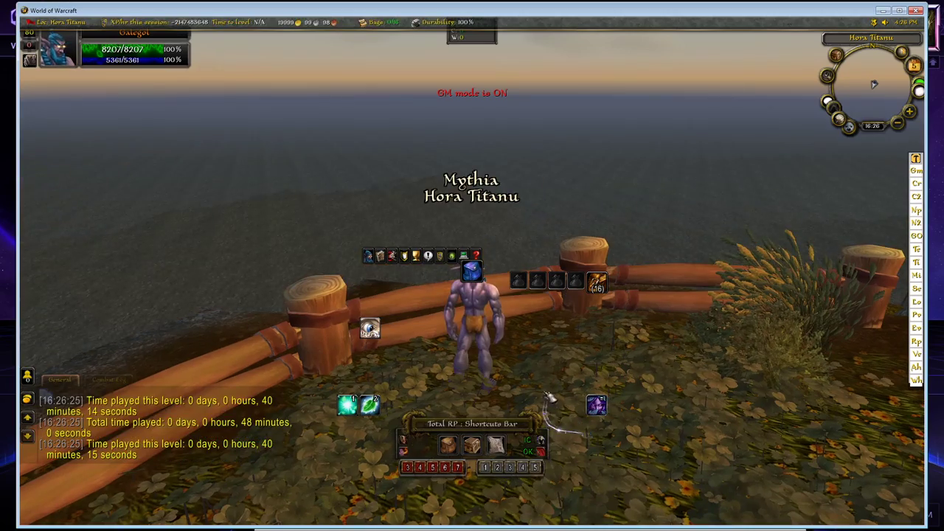
right_click_drag(550, 426, 685, 437)
right_click_drag(472, 362, 763, 317)
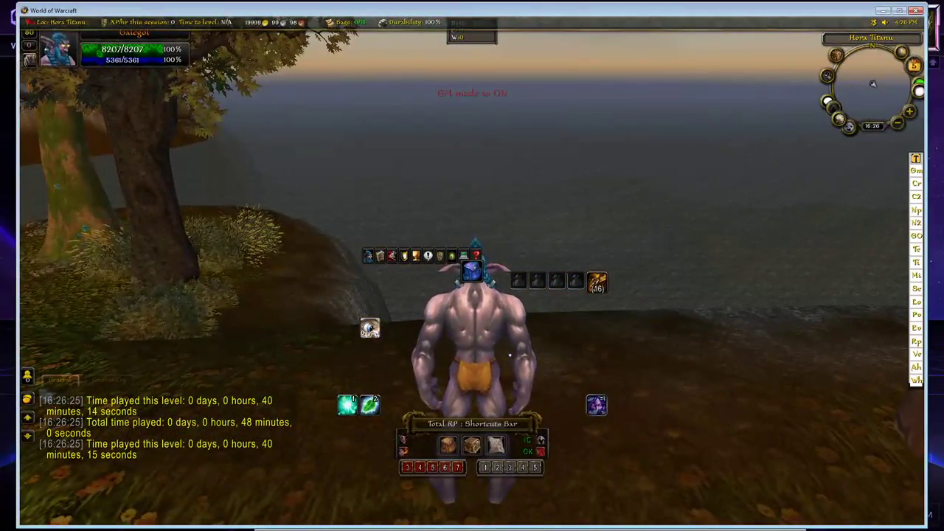
Morph the character into the new cat mount display with the .mor chat command.
key("Return")
type(".mor")
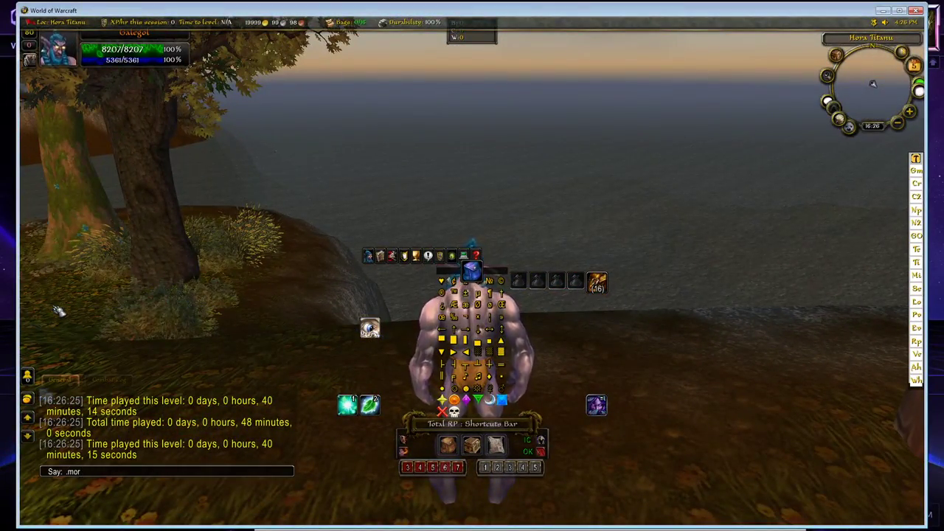
type(" 328")
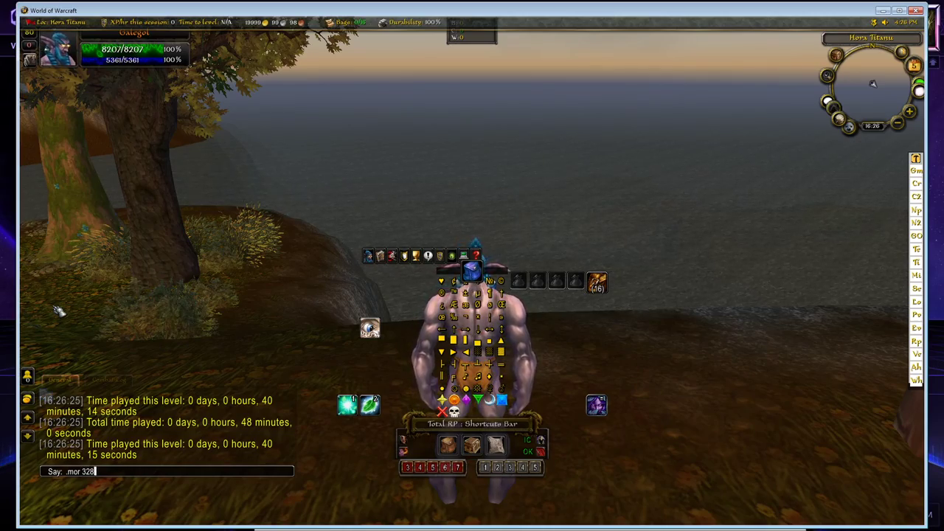
type("90")
key("Return")
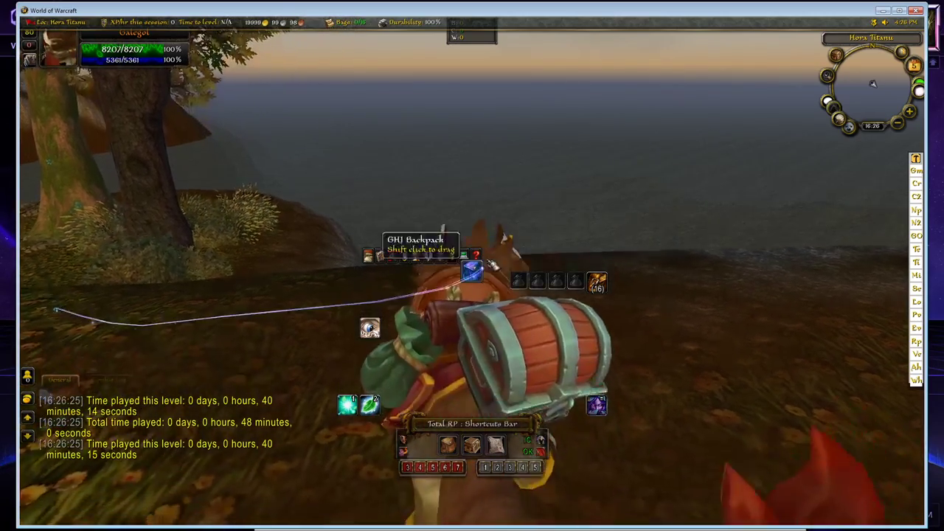
Examine the pirate cat model in game from all sides and check its movement animations.
left_click_drag(530, 258, 707, 255)
left_click_drag(562, 230, 488, 230)
left_click_drag(565, 232, 491, 232)
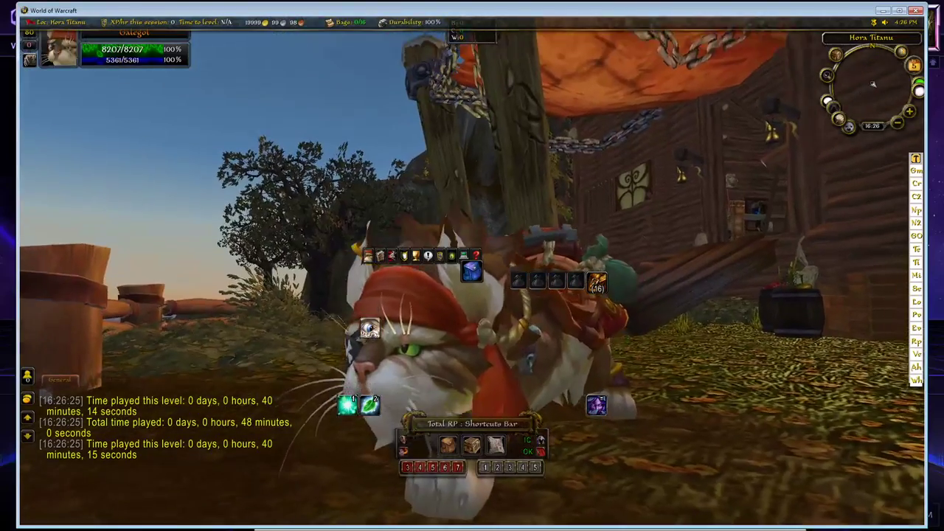
key("alt+z")
left_click_drag(564, 232, 583, 212)
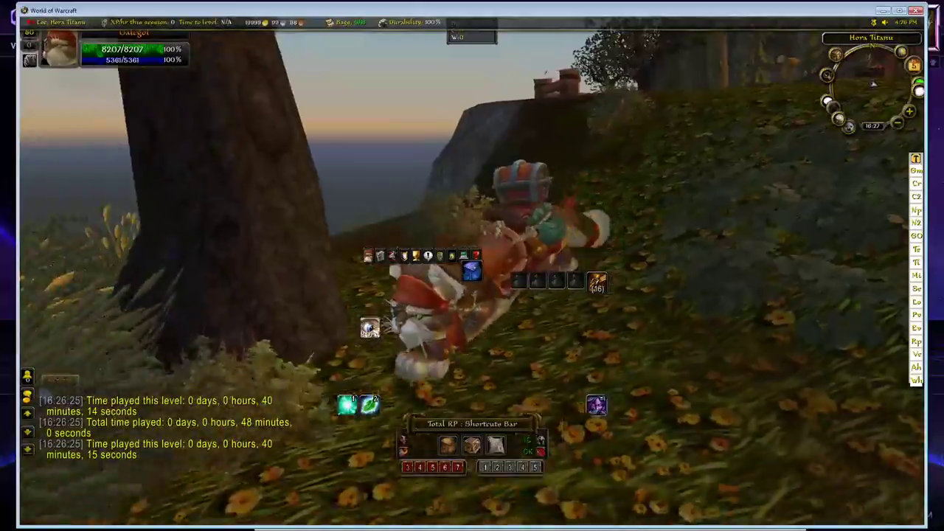
key("d")
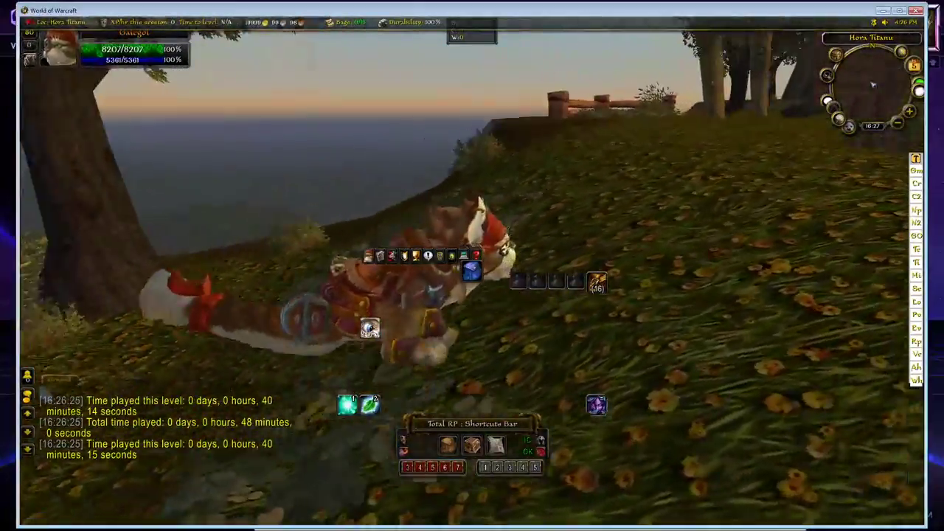
key("d")
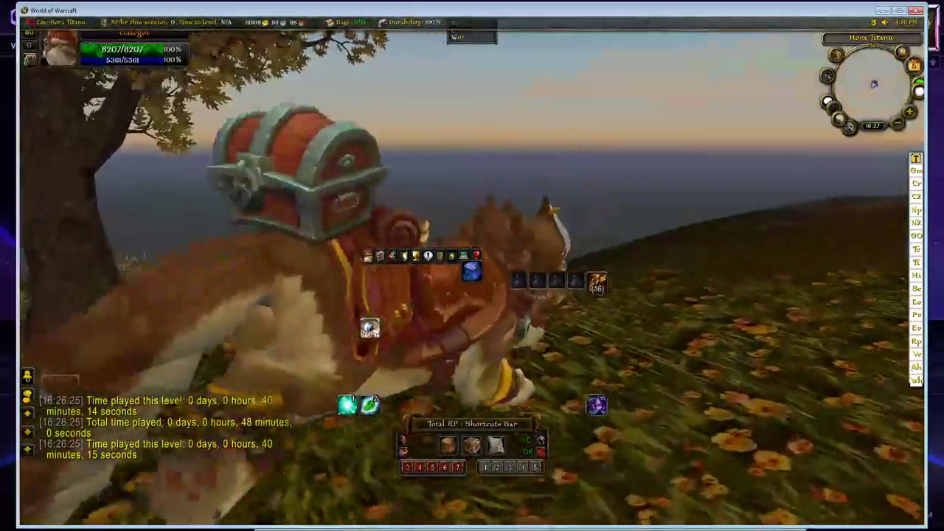
key("a")
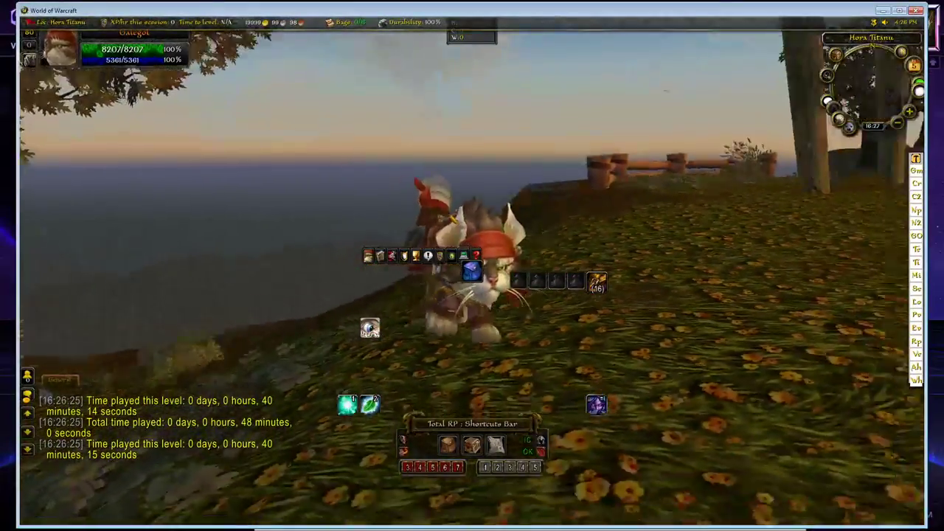
left_click_drag(471, 232, 579, 231)
scroll(590, 233, "up", 3)
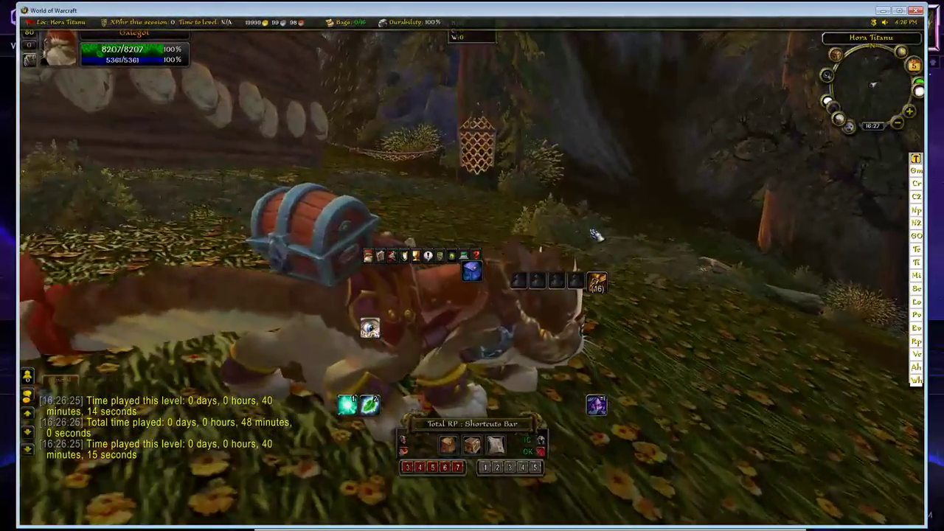
Test the cat's sitting animation with the /sit emote.
key("Return")
type("/sit")
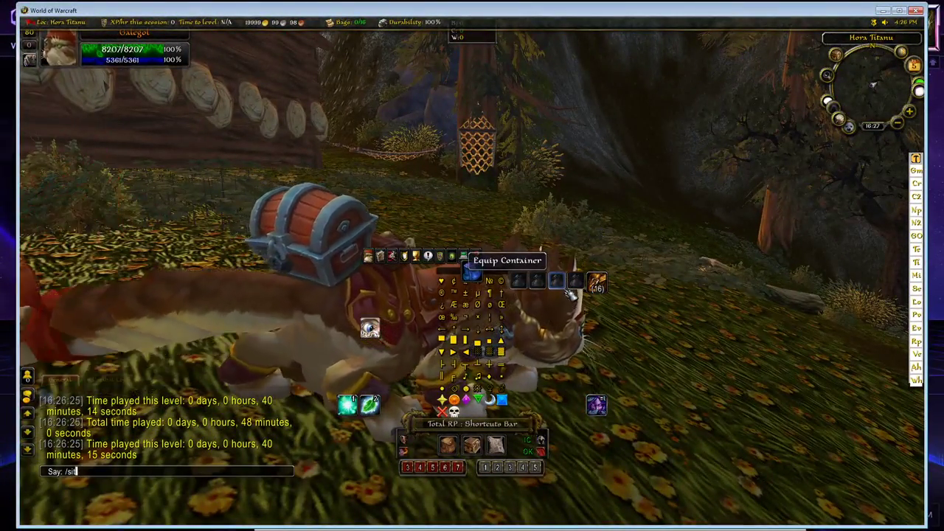
key("Return")
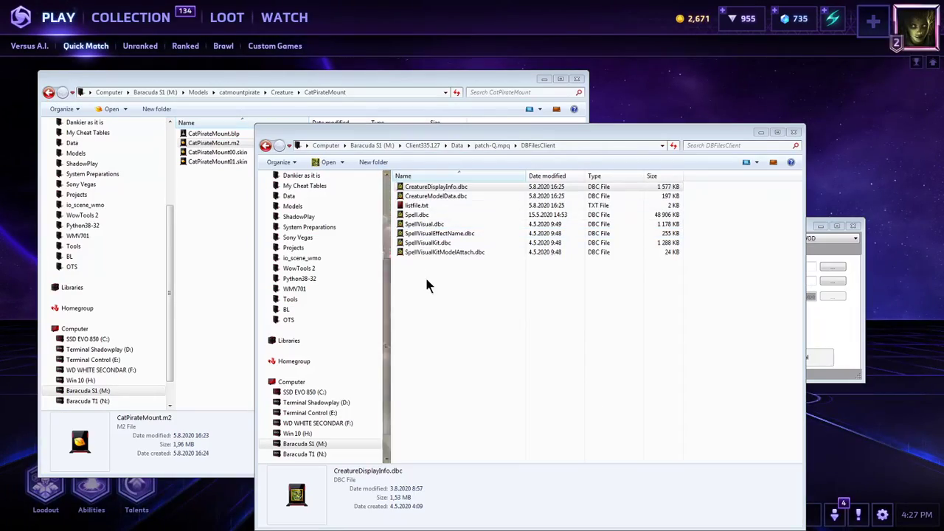
Check the DruidCat2\Export and Creature\CatPirateMount model folders for missing animation files.
left_click(242, 218)
left_click_drag(258, 247, 219, 140)
left_click(259, 191)
left_click(243, 91)
double_click(209, 143)
double_click(197, 134)
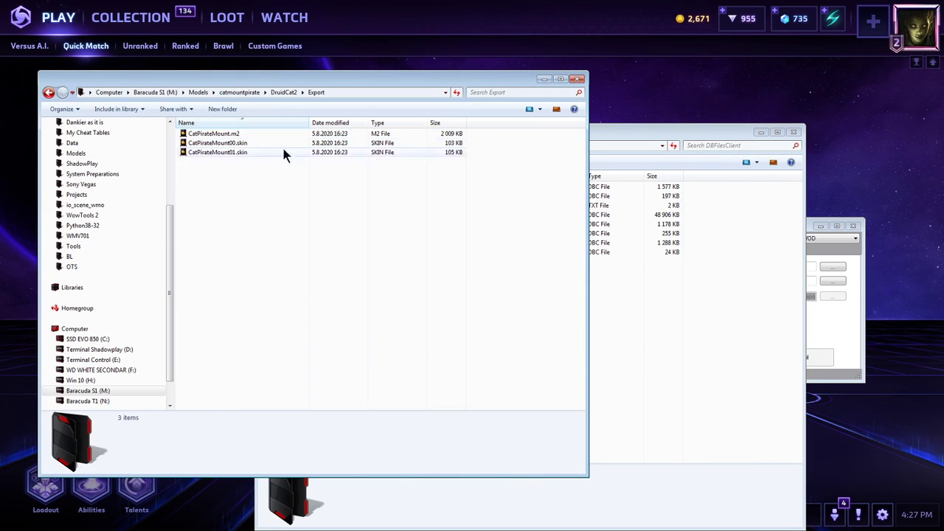
left_click(249, 93)
left_click(210, 135)
double_click(210, 135)
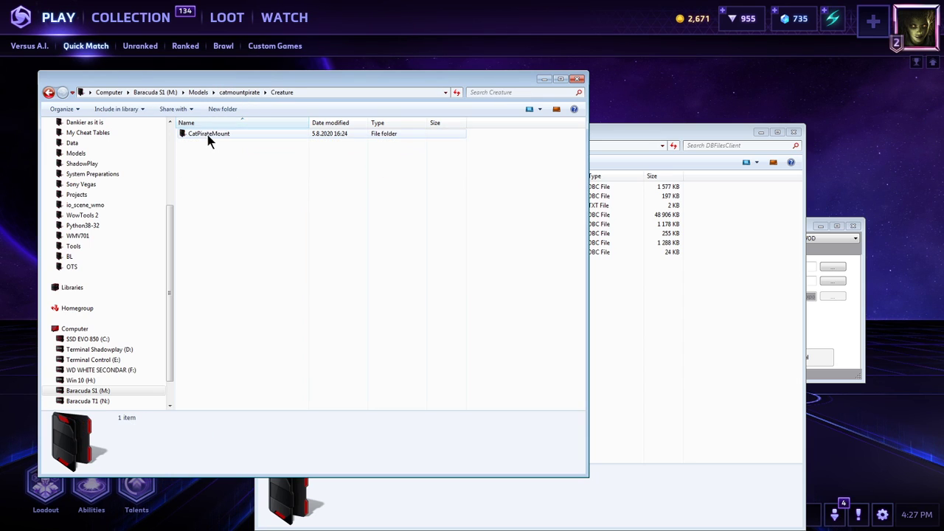
Copy the ten CatPirateMount .anim files, 0061-00 through 0123-00, from the DruidCat2 folder.
left_click(198, 92)
key("Return")
key("Down")
key("Return")
left_click(262, 181)
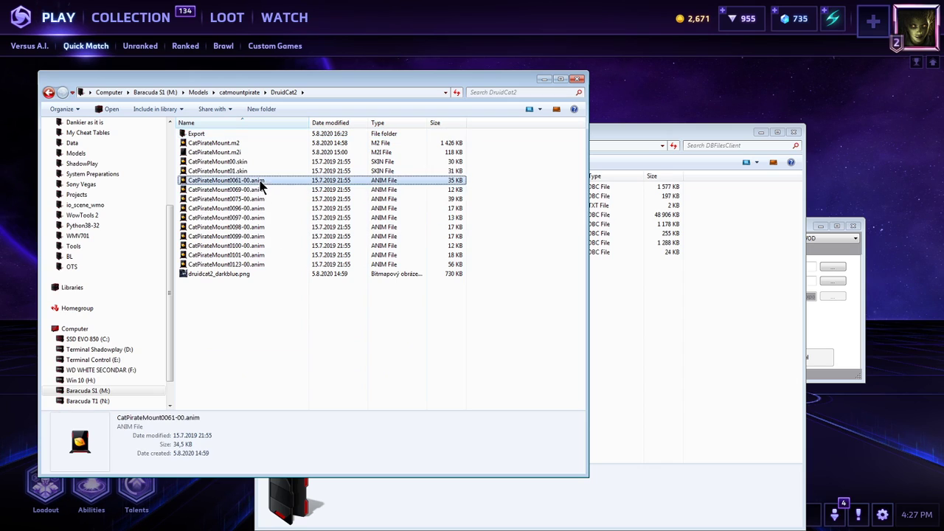
left_click(270, 264, "shift")
key("alt+Tab")
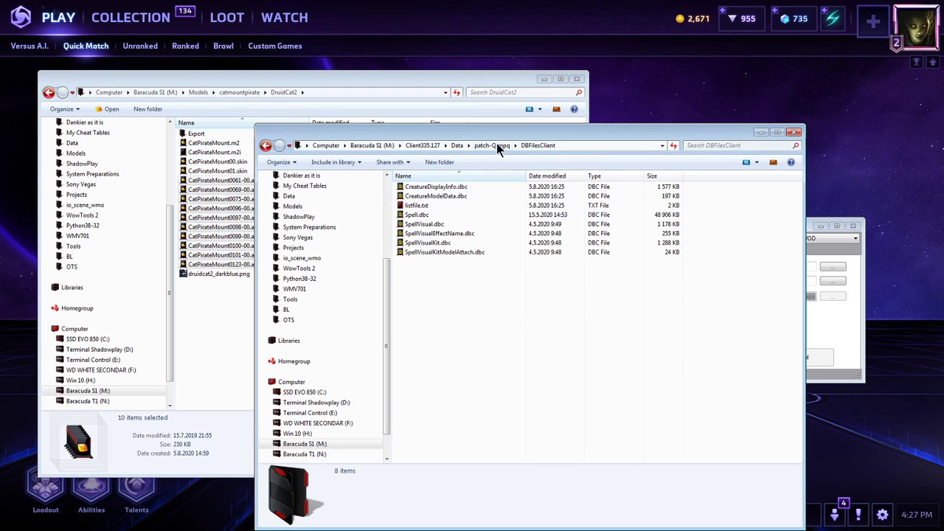
Paste the ten .anim files into the client's Data\Creature\CatPirateMount folder.
left_click(497, 147)
double_click(419, 188)
double_click(417, 188)
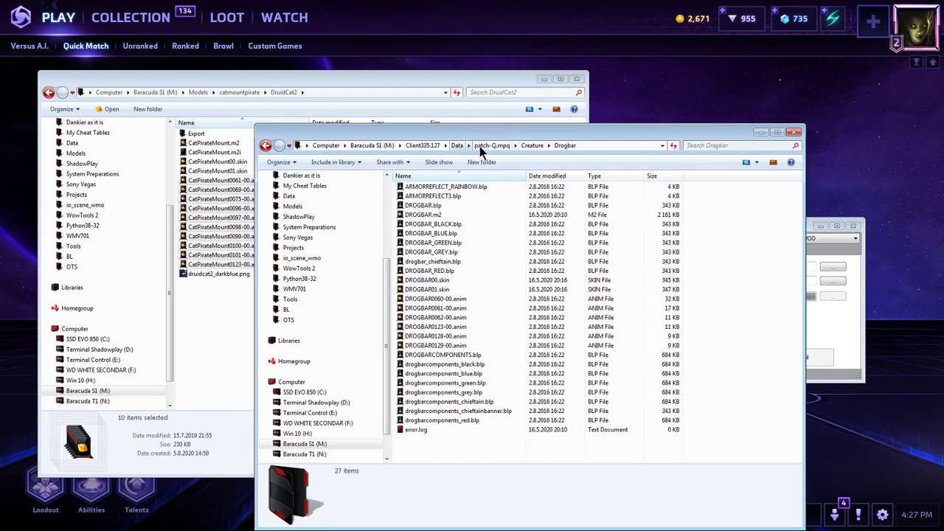
left_click(479, 145)
left_click(457, 146)
double_click(424, 187)
double_click(424, 187)
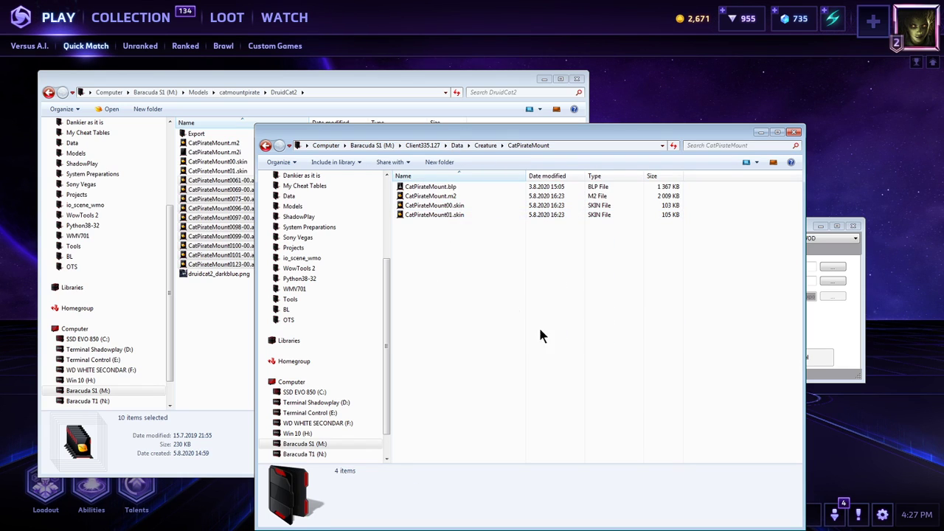
key("ctrl+v")
Paste the same .anim files into the catmountpirate\Creature\CatPirateMount folder under Models.
left_click(240, 92)
double_click(210, 134)
double_click(207, 134)
key("ctrl+v")
Return to the World of Warcraft client, log in again and enter the world with the druid.
left_click(670, 357)
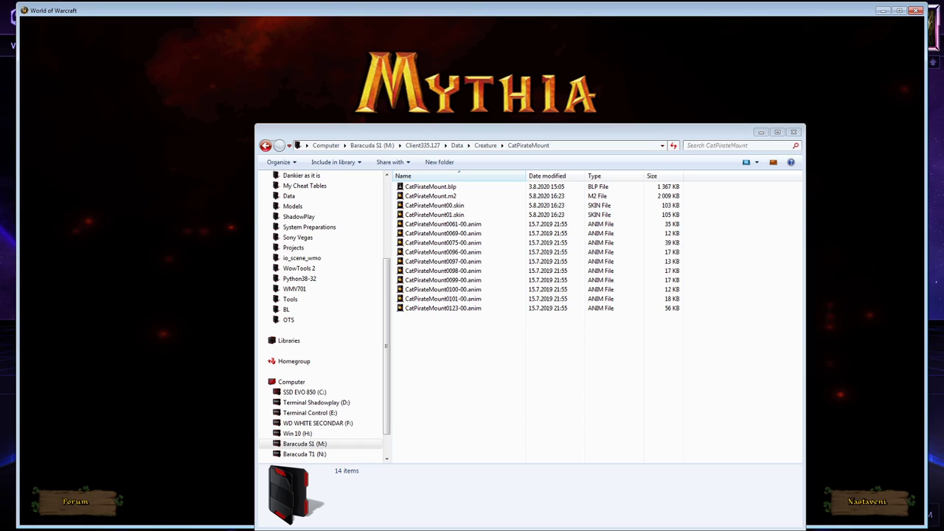
left_click(238, 285)
left_click(490, 387)
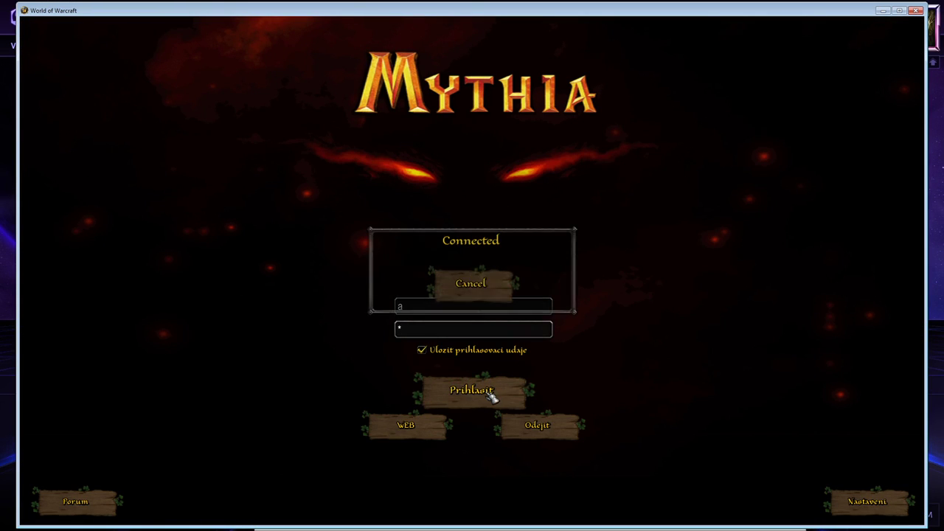
key("Return")
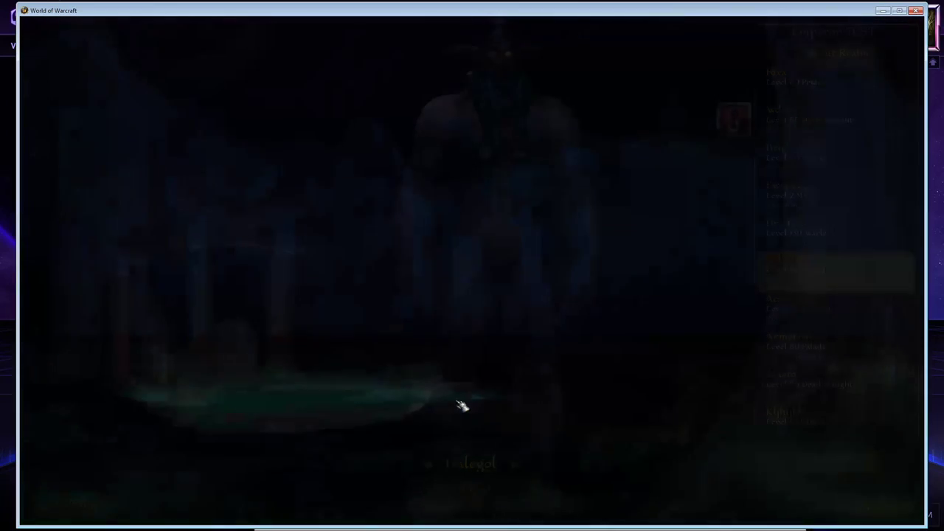
key("alt+Tab")
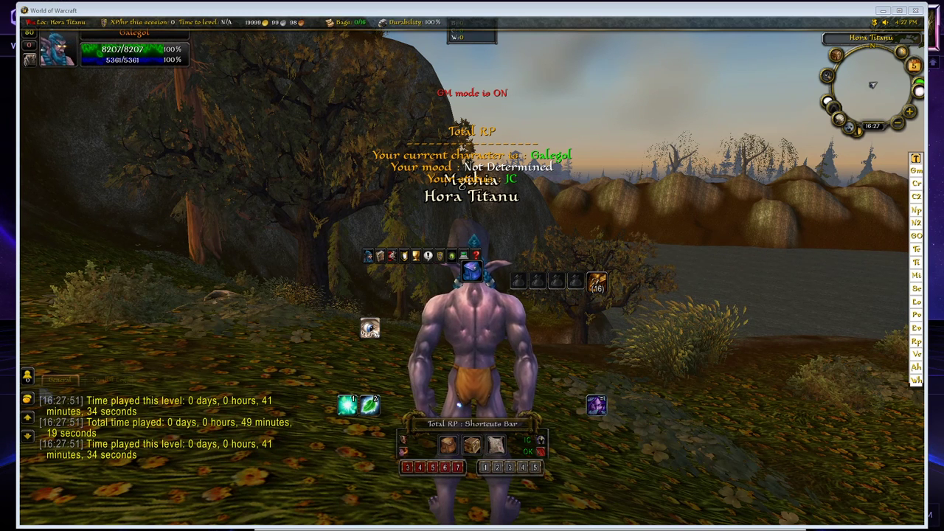
Morph the druid into the cat mount again with the pasted chat command and hide the game interface.
left_click(722, 425)
key("Return")
key("ctrl+v")
key("Return")
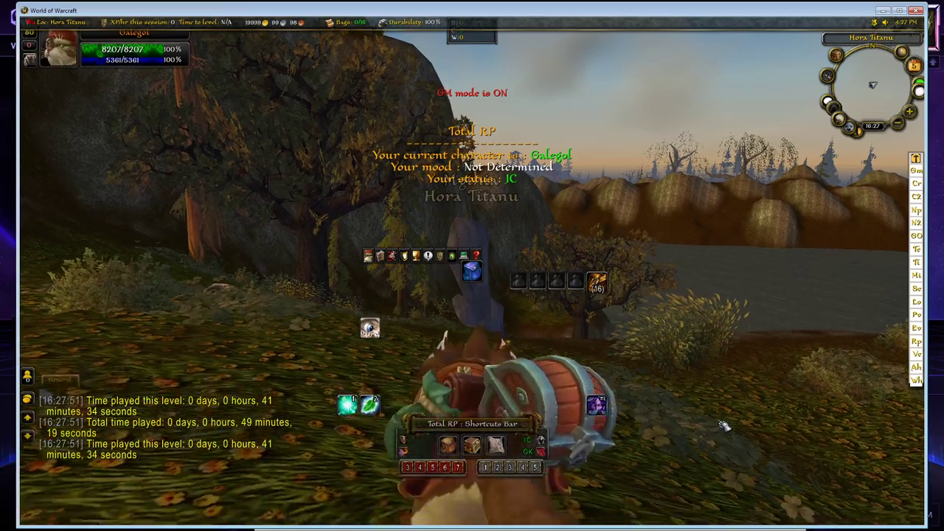
key("Escape")
key("Escape")
key("alt+z")
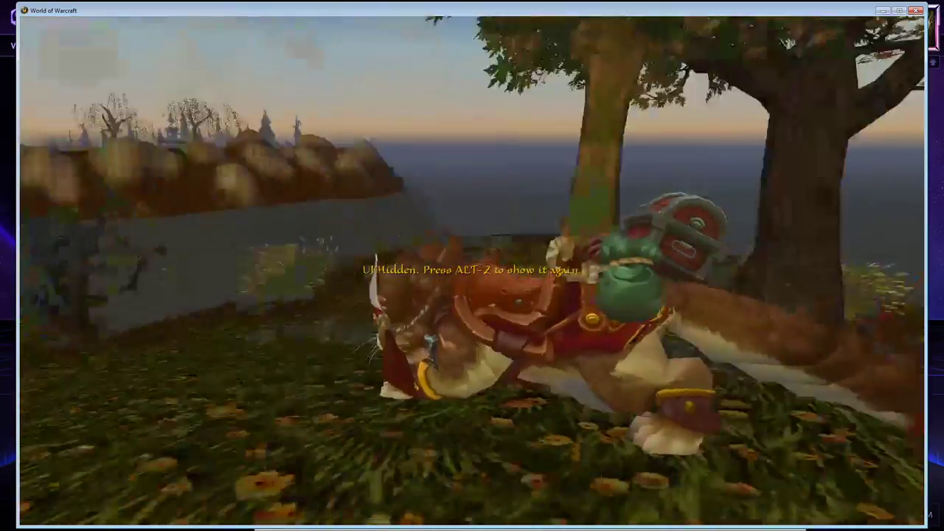
Examine the cat mount's model and animations from several angles and show the game interface again.
left_click_drag(542, 346, 664, 332)
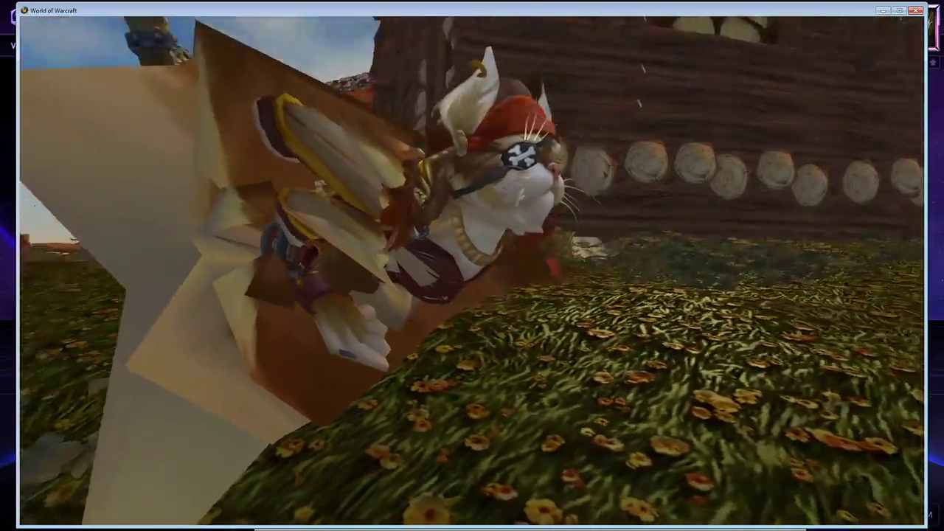
left_click_drag(541, 312, 442, 312)
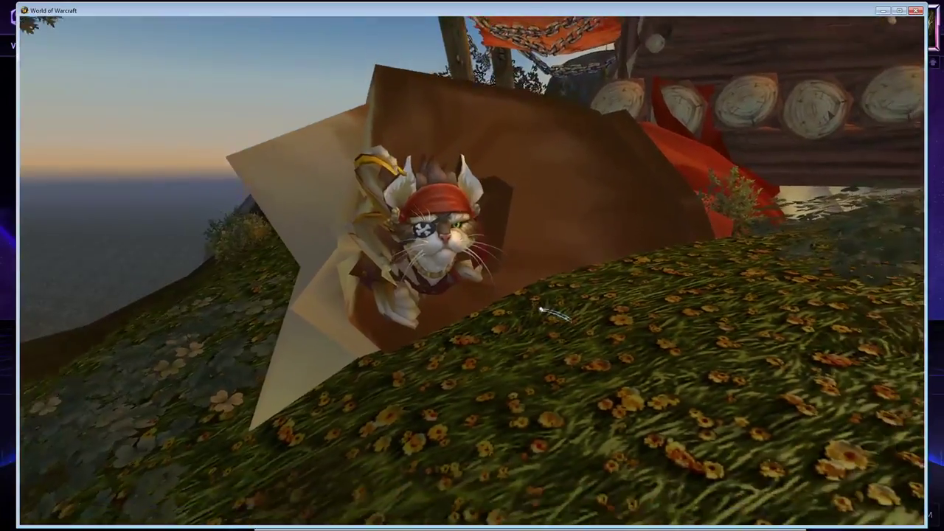
left_click_drag(541, 312, 634, 288)
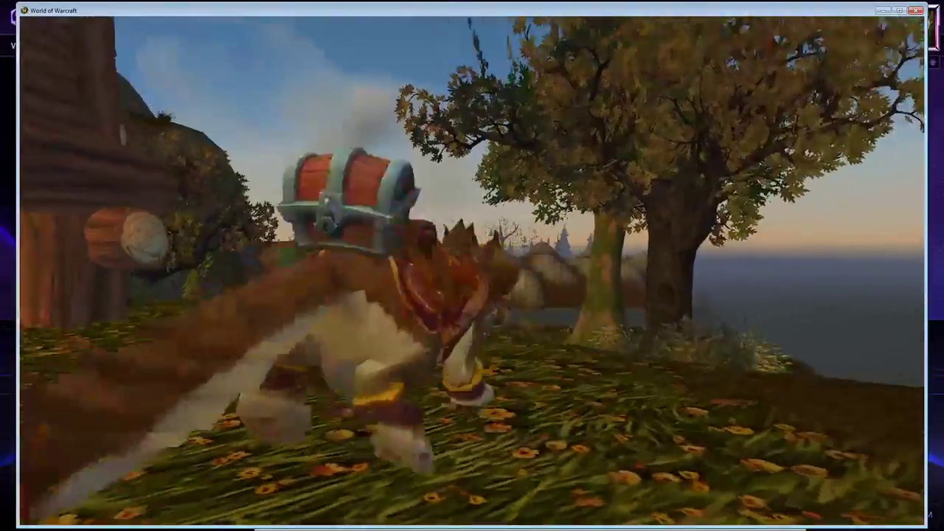
key("alt+z")
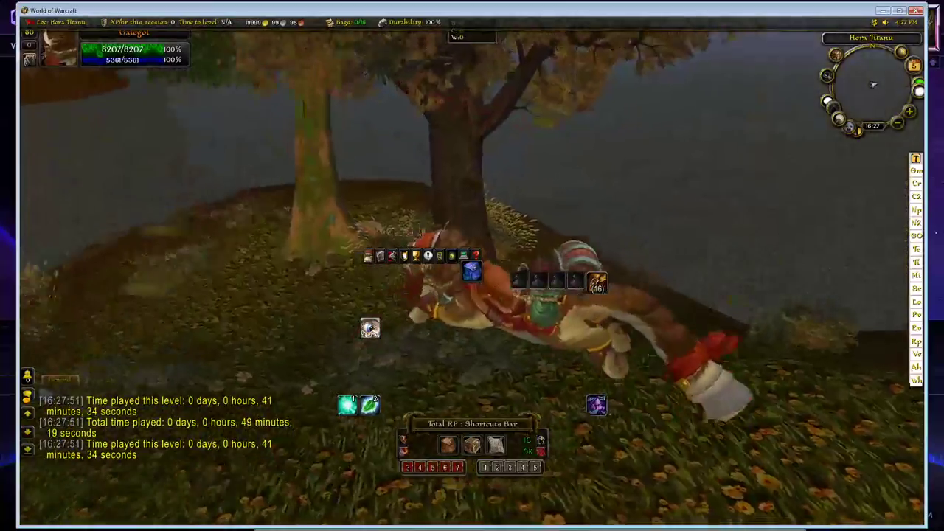
left_click_drag(562, 314, 663, 280)
Bring the Models and client CatPirateMount folder windows to the front and arrange them side by side.
key("alt+Tab")
key("alt+Tab")
key("alt+Tab")
key("alt+Tab")
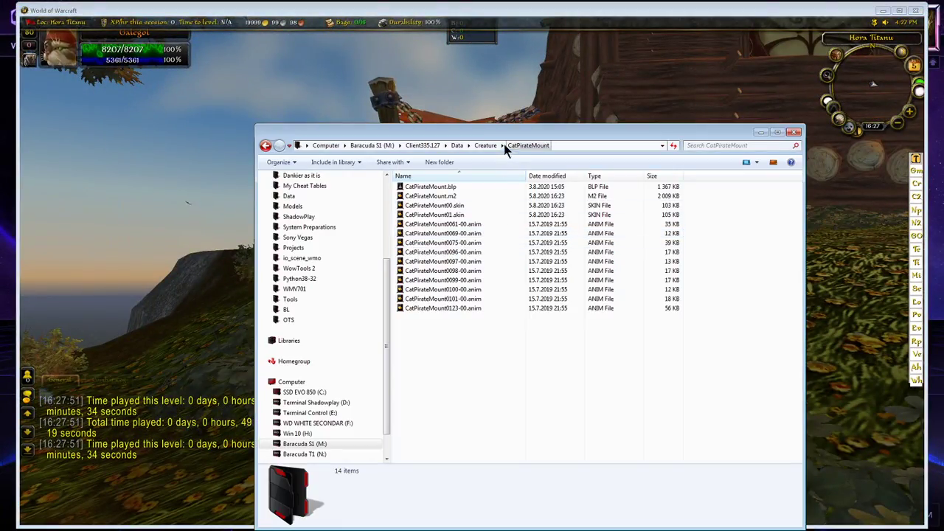
left_click_drag(489, 135, 363, 122)
key("alt+Tab")
key("alt+Tab")
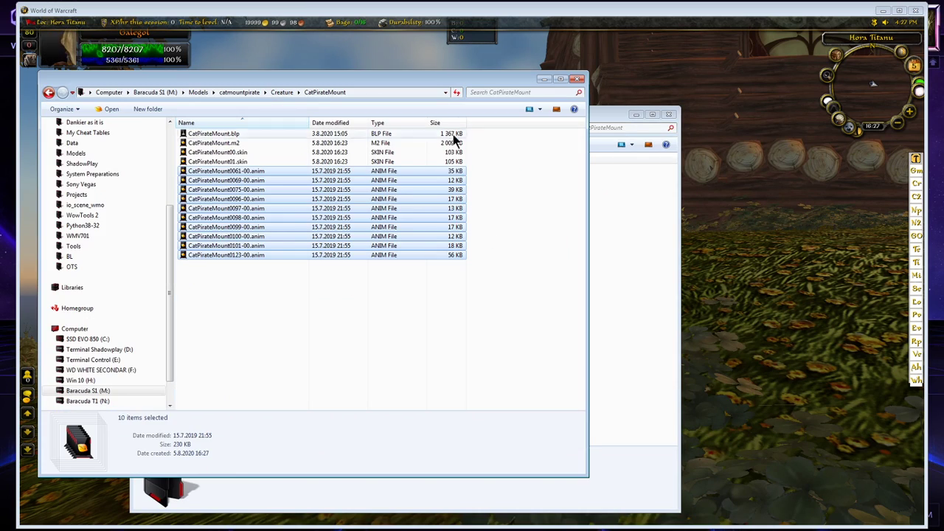
left_click_drag(425, 79, 429, 97)
key("alt+Tab")
left_click_drag(488, 115, 720, 107)
Inspect the header bytes of the client's CatPirateMount0061-00.anim in 010 Editor and close the editor.
left_click(595, 196)
double_click(595, 196)
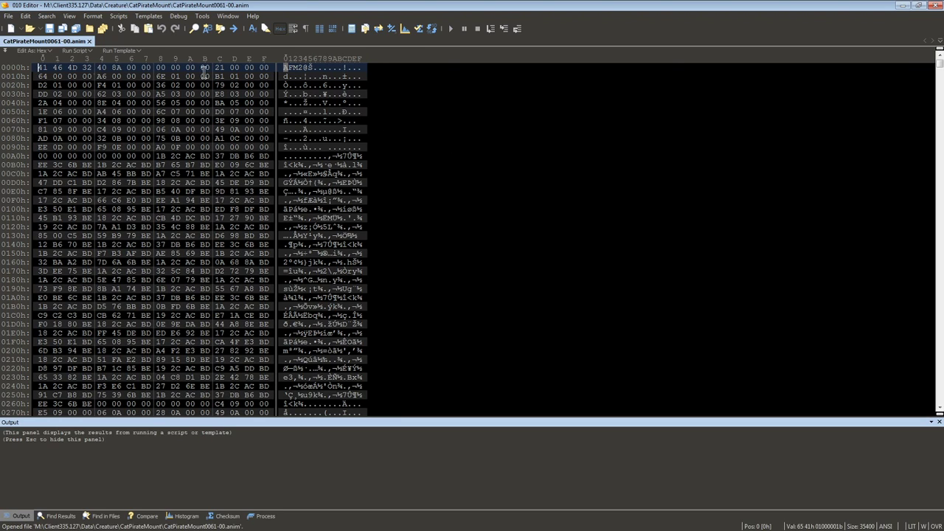
left_click(933, 5)
Run the fixAFM2 batch script on the .anim files in the client's CatPirateMount folder.
left_click(702, 119)
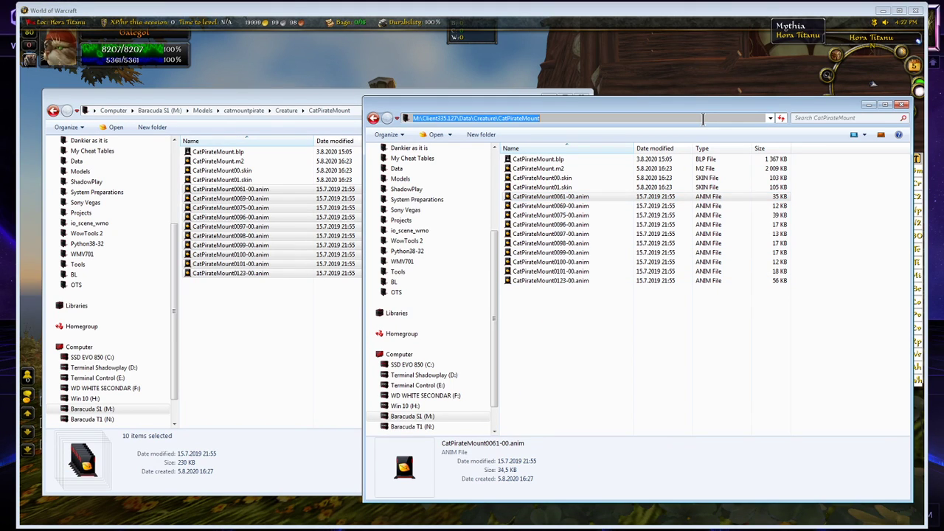
type("fuix")
key("BackSpace")
type("ixAFM2.cmd")
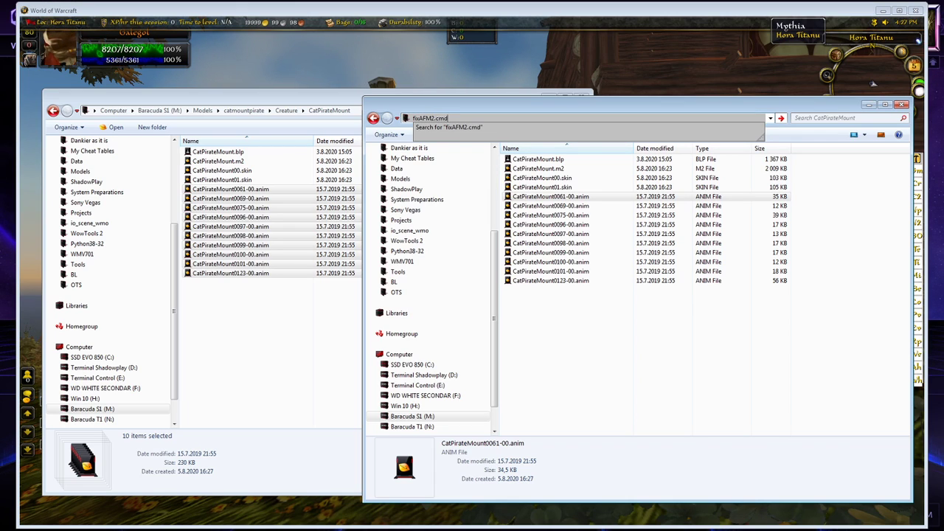
key("Return")
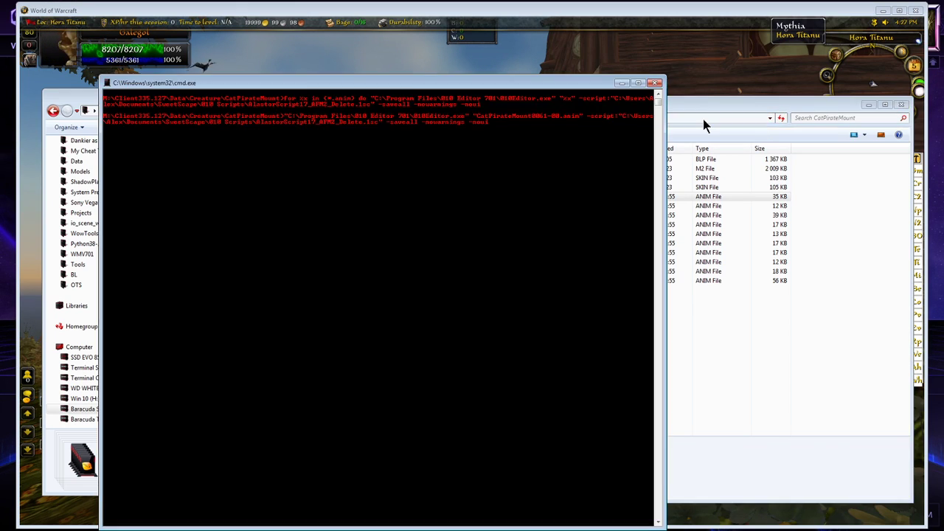
Run the fixAFM2.cmd batch script on the .anim files in the catmountpirate model's CatPirateMount folder.
left_click_drag(526, 87, 760, 61)
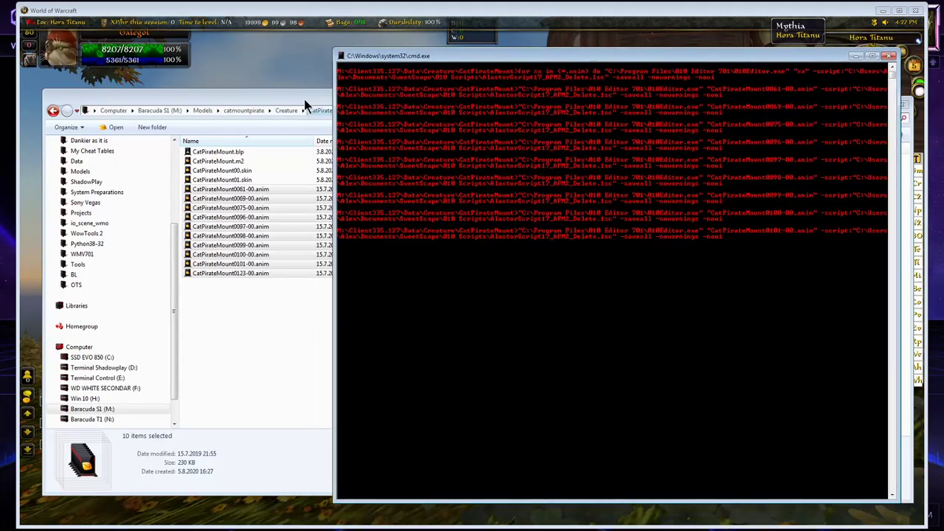
left_click(305, 101)
left_click(363, 112)
type("fixAFM2.cmd")
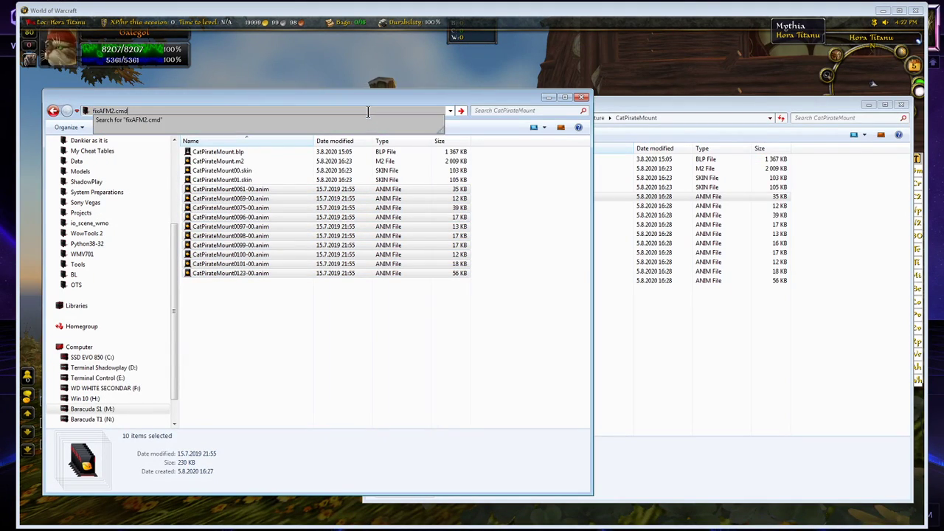
key("Return")
Close the running World of Warcraft client, relaunch it, log in and enter the world with the character.
left_click(720, 78)
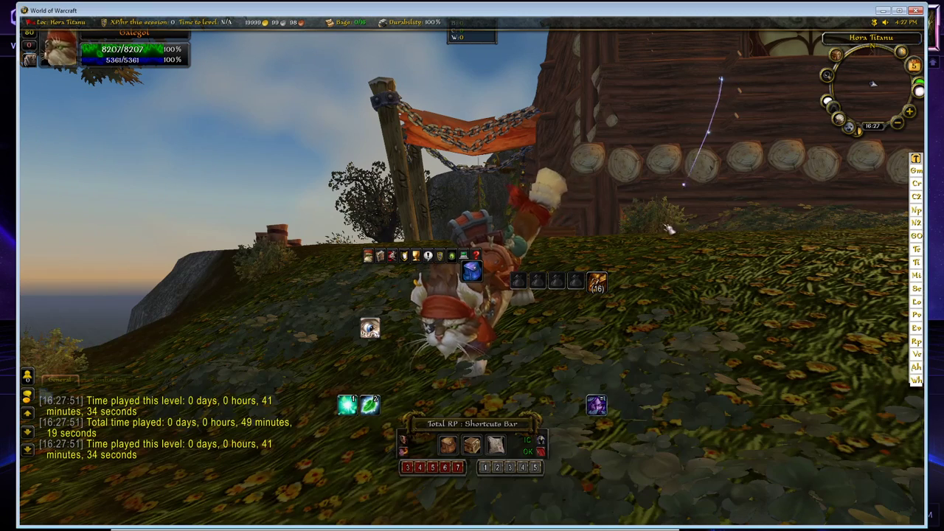
key("alt+F4")
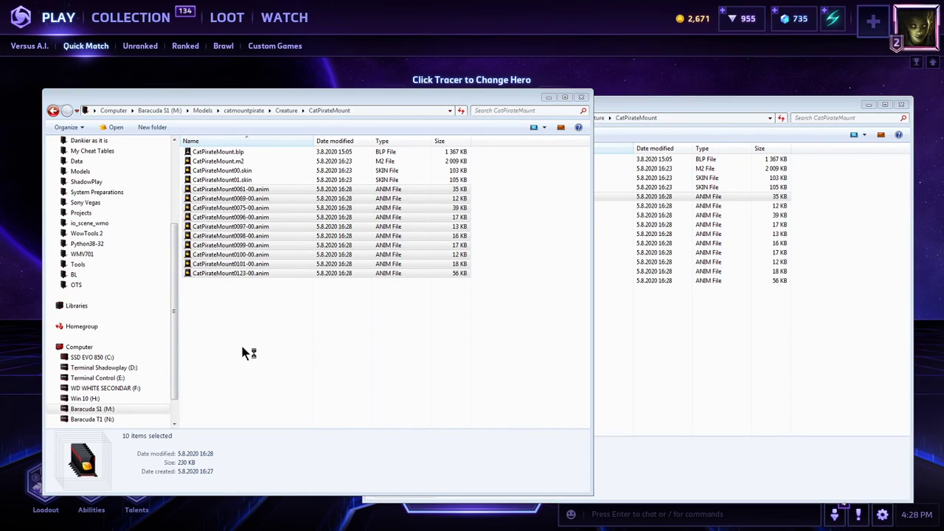
left_click(673, 335)
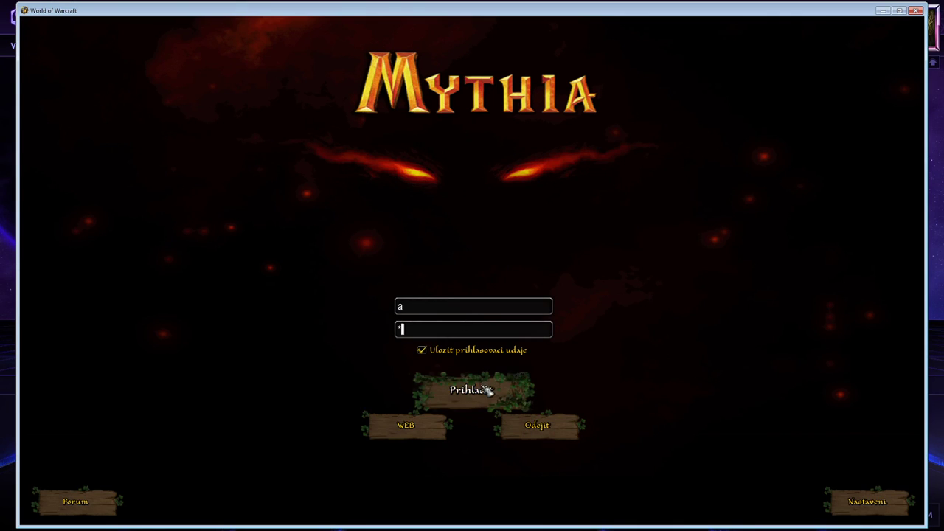
left_click(484, 391)
key("Return")
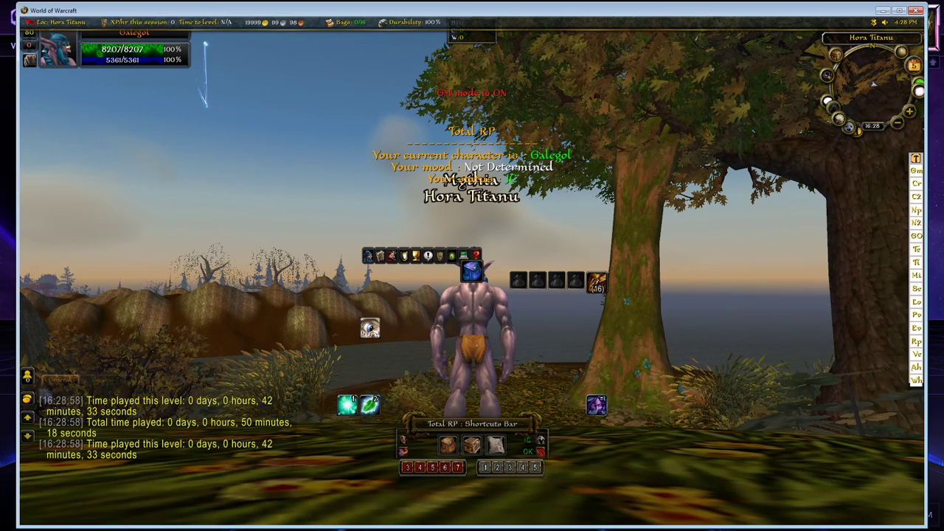
Move the character around in the cat mount model and examine its movement from behind and above.
scroll(435, 180, "up", 3)
right_click_drag(435, 179, 432, 276)
key("w")
key("space")
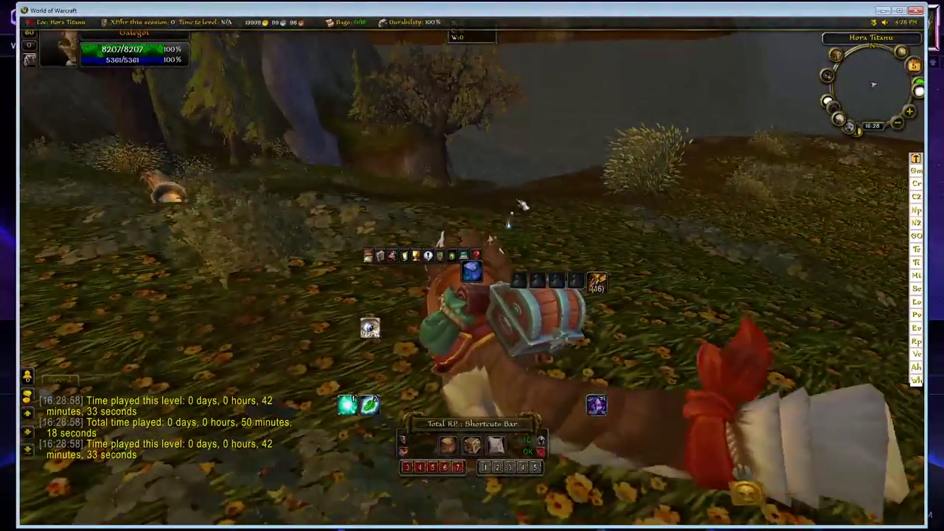
right_click_drag(516, 214, 457, 214)
left_click_drag(538, 177, 427, 258)
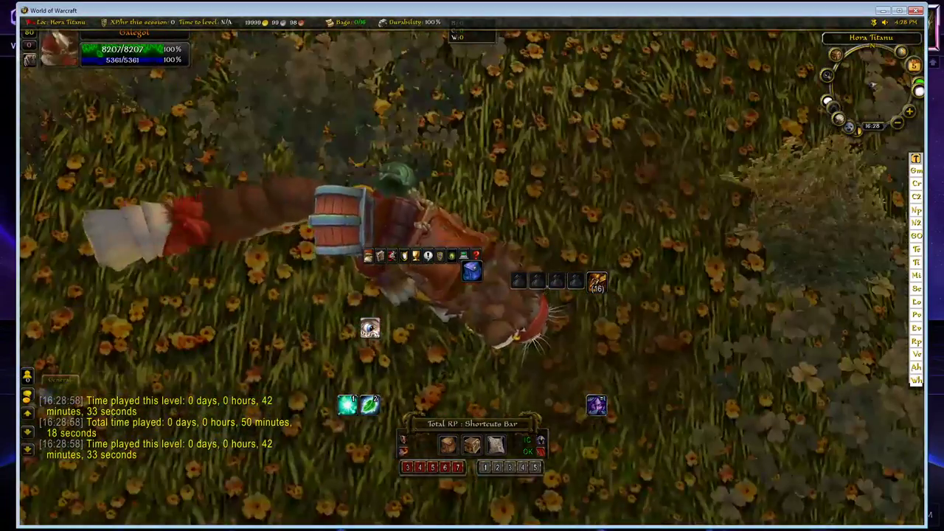
left_click_drag(565, 178, 627, 96)
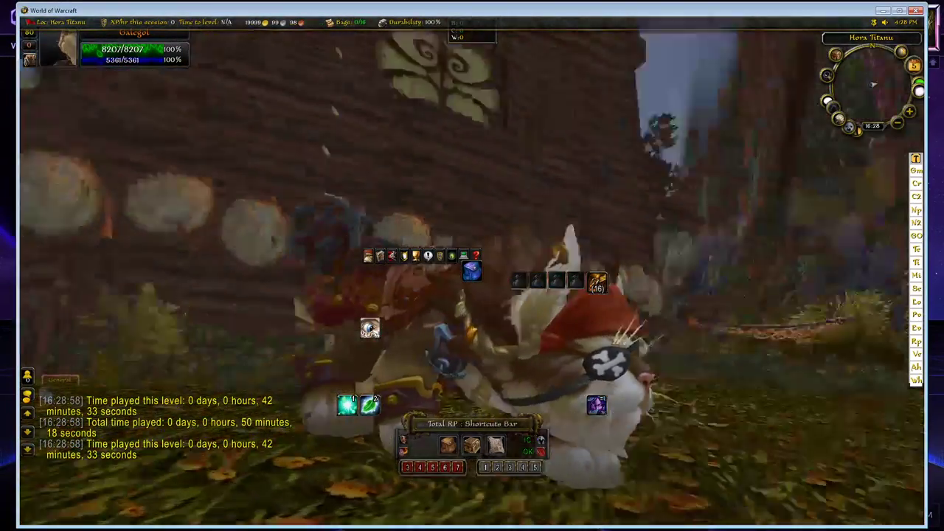
Examine the cat mount's face, flanks, saddle gear and tail by circling the model at ground level.
left_click_drag(561, 177, 626, 229)
left_click_drag(560, 177, 542, 144)
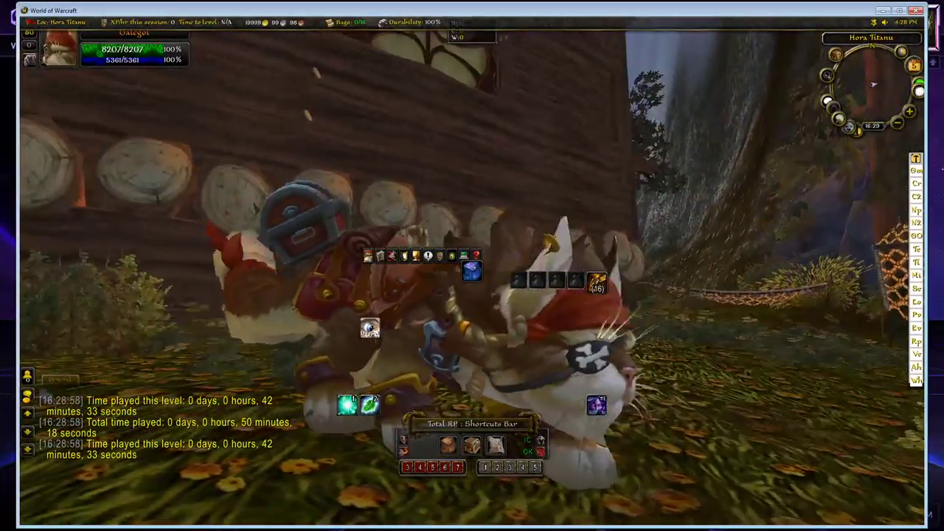
left_click_drag(560, 177, 501, 166)
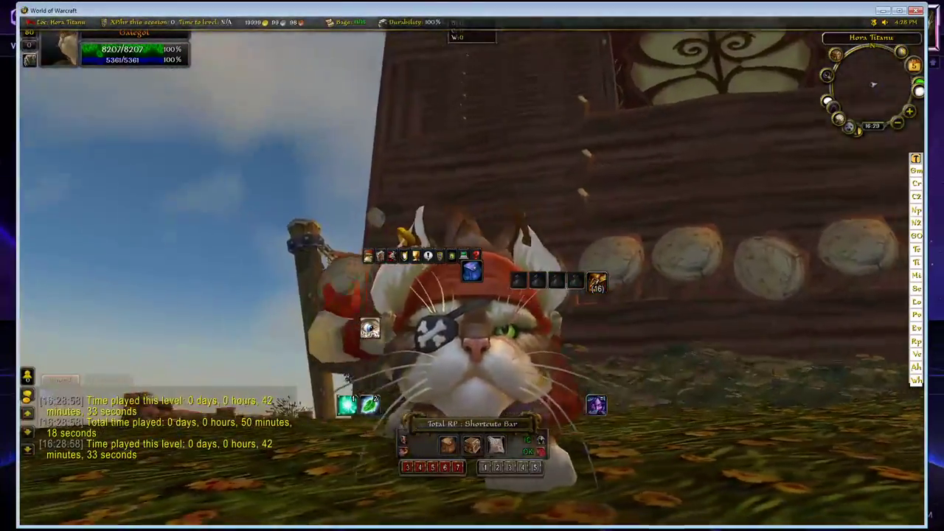
left_click_drag(561, 177, 457, 195)
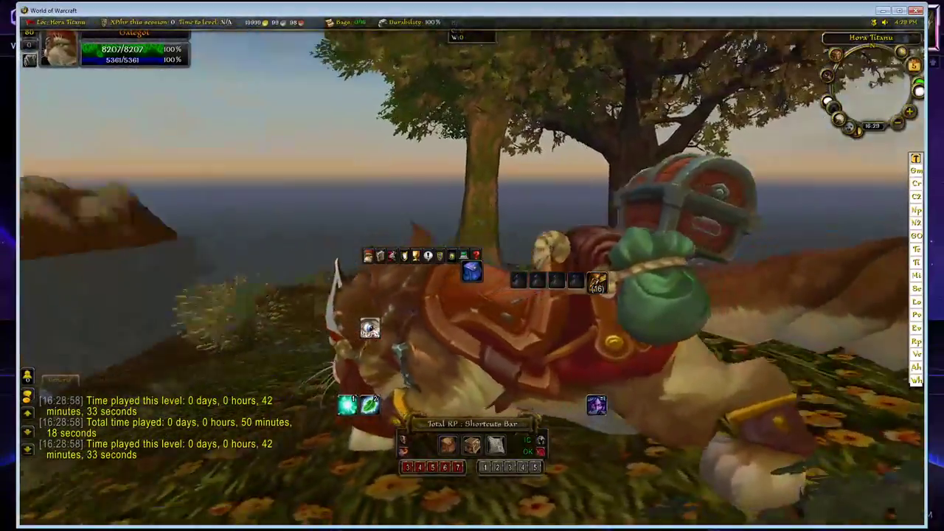
left_click_drag(560, 177, 464, 203)
left_click_drag(520, 146, 472, 110)
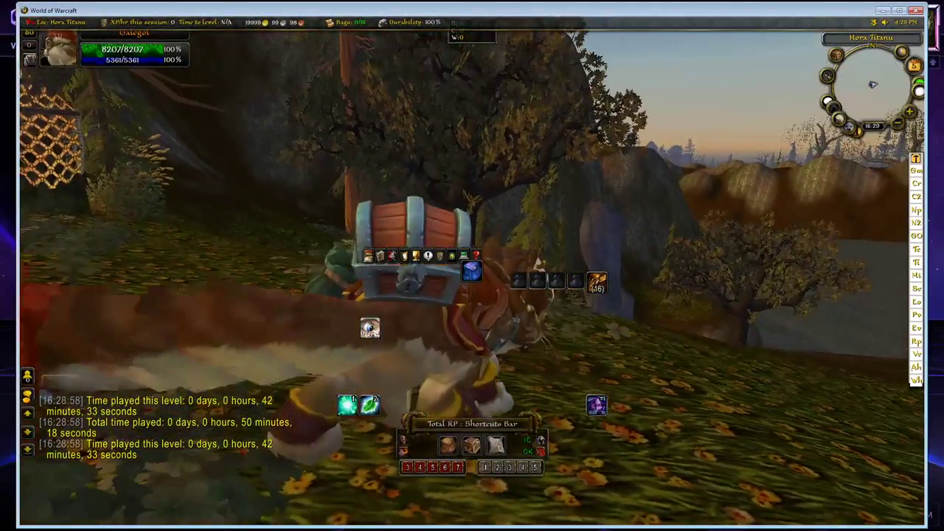
left_click_drag(545, 179, 380, 191)
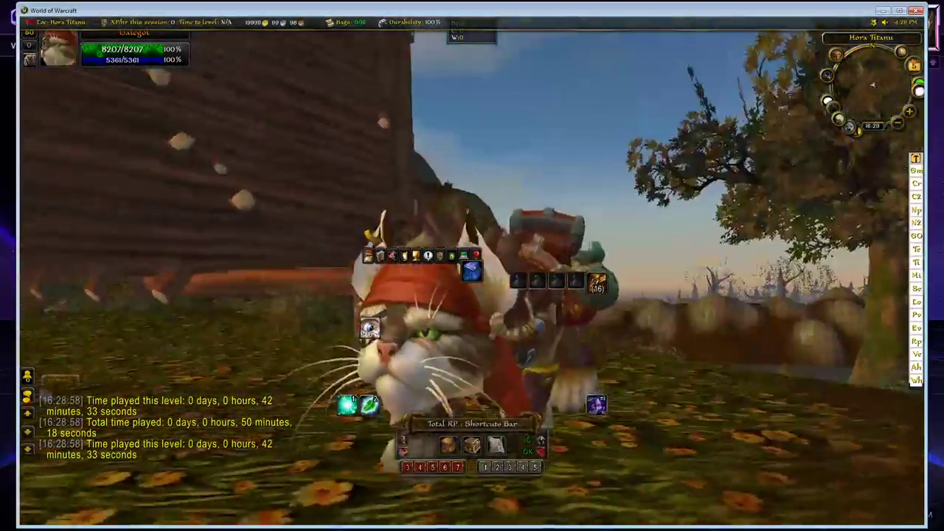
left_click_drag(627, 177, 413, 281)
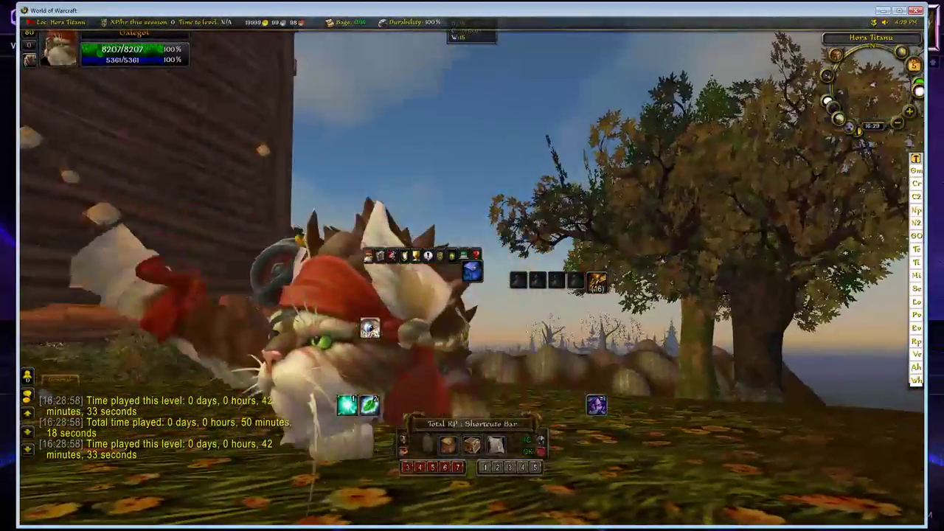
Make the cat mount dance, hide the game interface and inspect the animation from the side.
key("a")
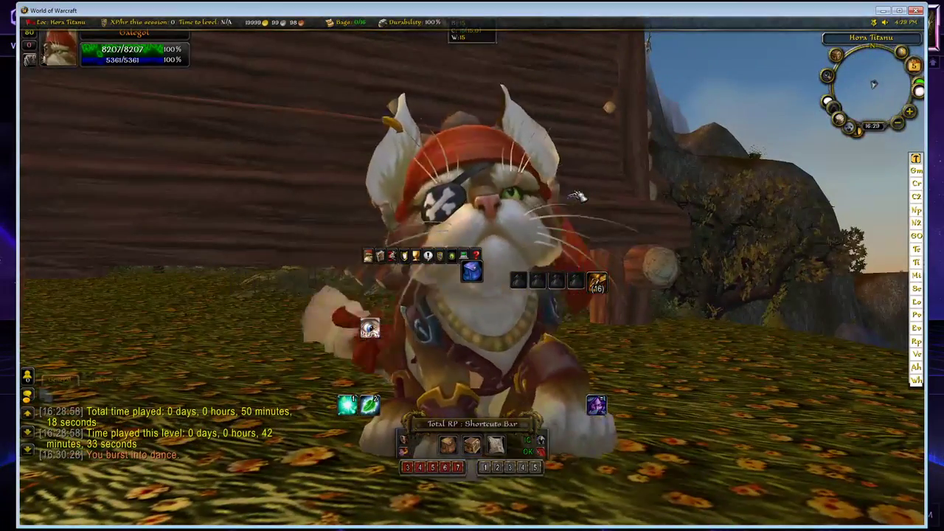
key("alt+z")
left_click_drag(579, 195, 595, 298)
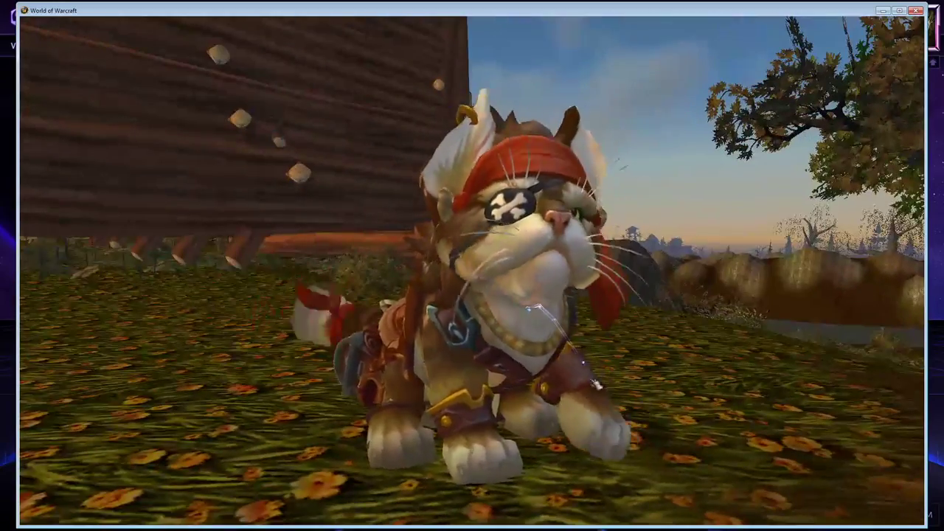
Switch to CatPirateMount.blend in Blender and put the armature into Pose Mode to pick individual bones.
key("ctrl+alt+b")
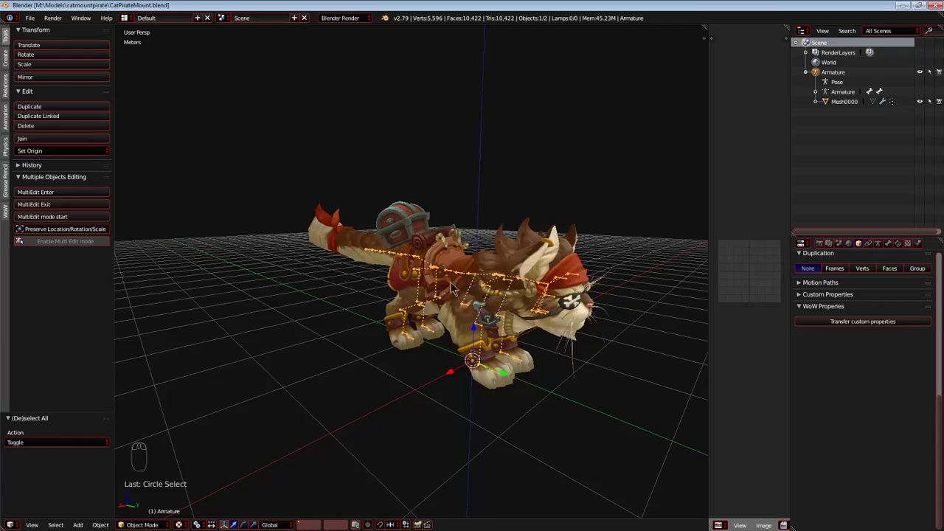
scroll(514, 354, "up", 3)
middle_click_drag(471, 346, 514, 353)
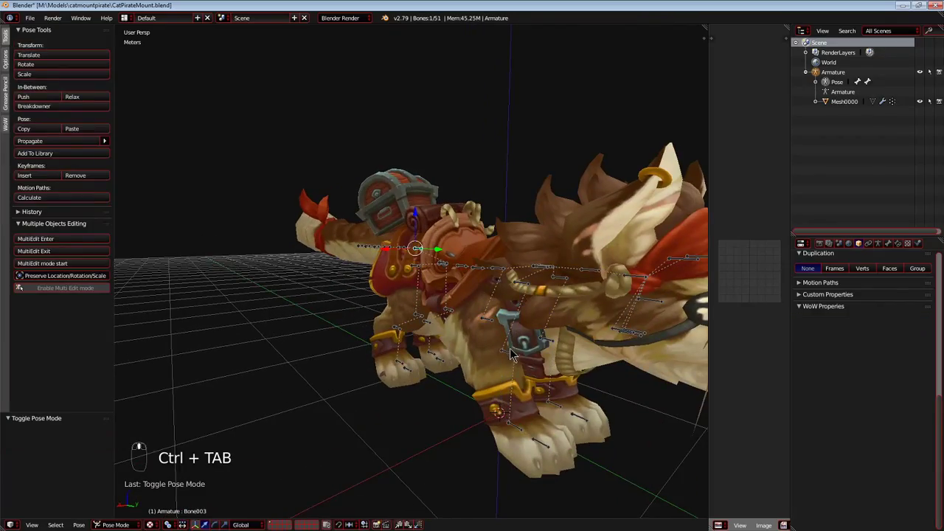
key("ctrl+Tab")
key("a")
right_click(431, 410)
right_click(474, 234)
Test-move the head bone Bone033 to check which part of the mesh it deforms, and cancel the move.
middle_click_drag(474, 233, 449, 272)
scroll(473, 297, "up", 2)
right_click(508, 292)
scroll(518, 323, "down", 2)
middle_click_drag(490, 313, 519, 295)
key("g")
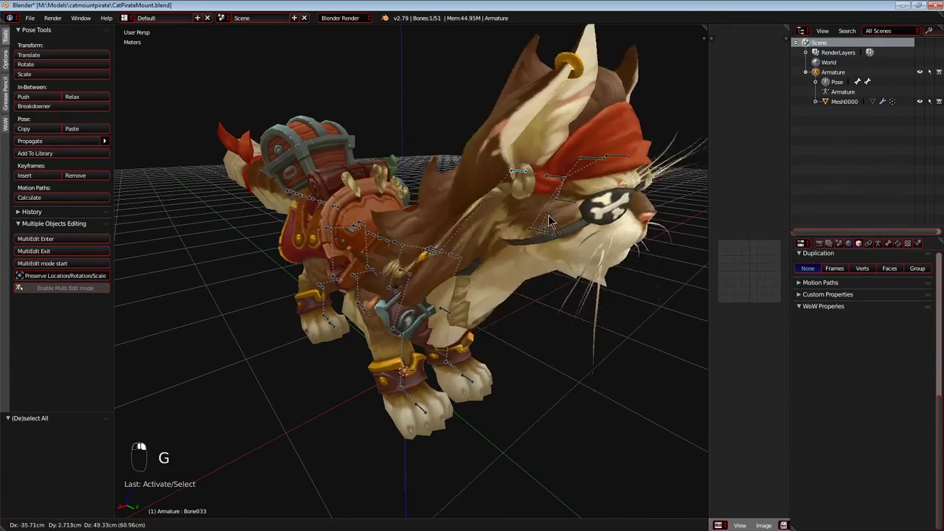
right_click(527, 166)
Circle-select the cluster of head bones and hide them in the armature.
middle_click_drag(463, 232, 568, 236)
key("c")
left_click_drag(603, 217, 601, 231)
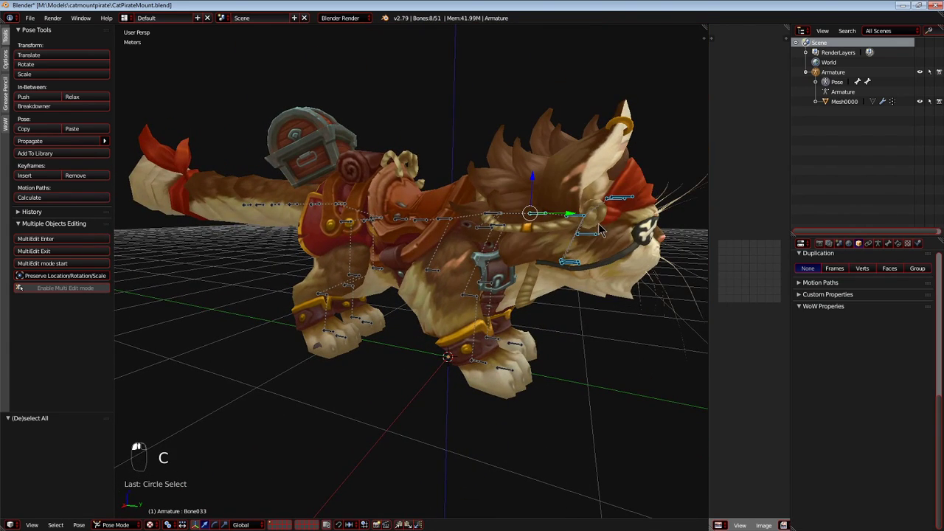
key("h")
Test-move Bone019 at the front of the body to check its influence, and cancel the move.
middle_click_drag(589, 211, 459, 278)
scroll(460, 278, "up", 4)
right_click(435, 301)
scroll(434, 303, "down", 8)
middle_click_drag(428, 324, 448, 301)
key("g")
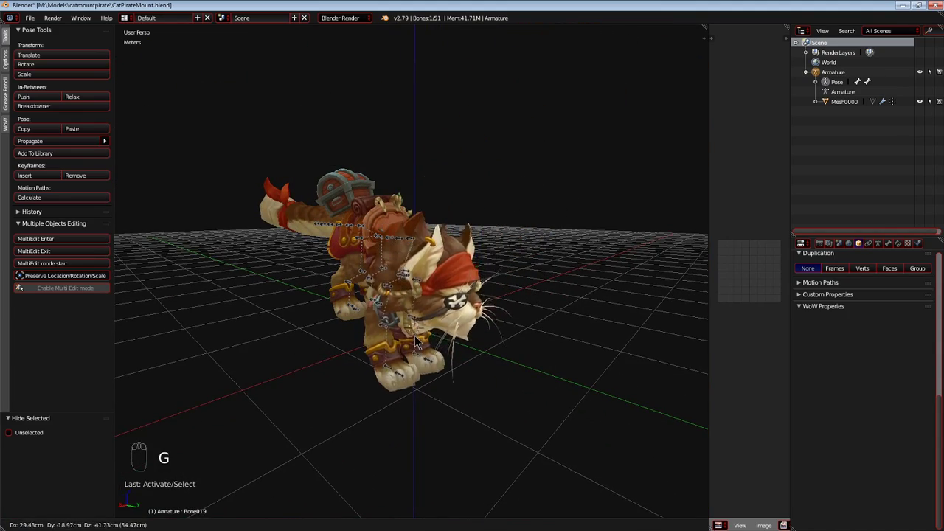
right_click(453, 315)
Test-move the front leg's Bone025 away from the body to check its deformation, and cancel the move.
middle_click_drag(452, 310, 413, 292)
scroll(415, 286, "up", 4)
right_click(423, 278)
scroll(423, 284, "down", 5)
key("g")
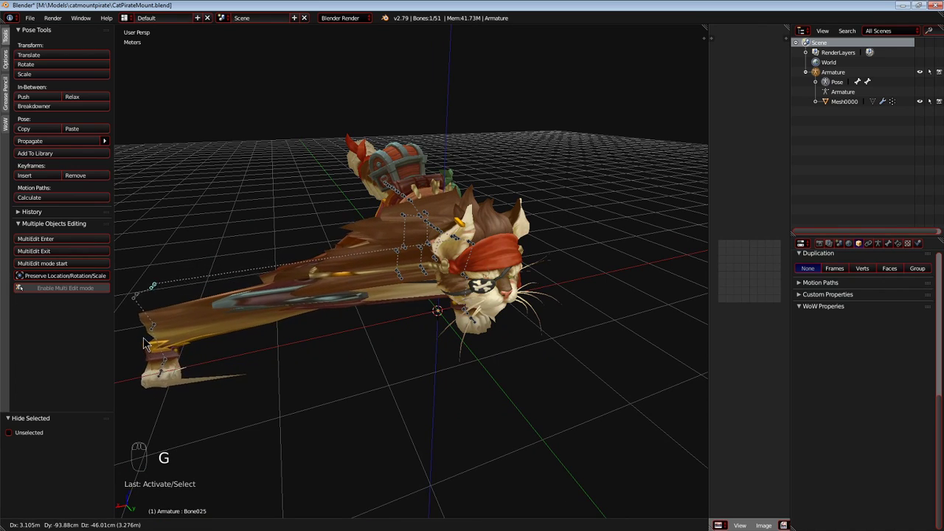
right_click(336, 334)
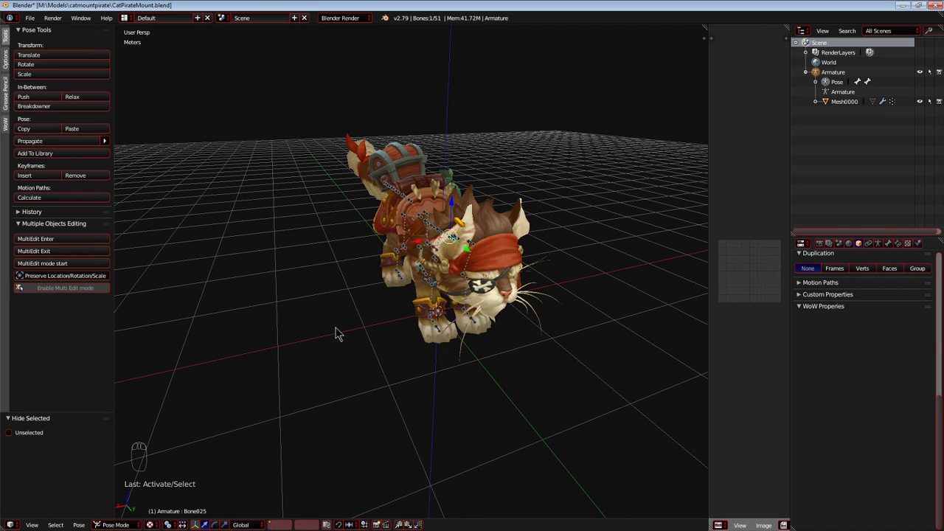
Repeat the test move of Bone025 in a close-up of the front leg and shoulder, cancelling it again.
scroll(401, 309, "up", 4)
scroll(464, 337, "down", 1)
middle_click_drag(525, 243, 507, 266)
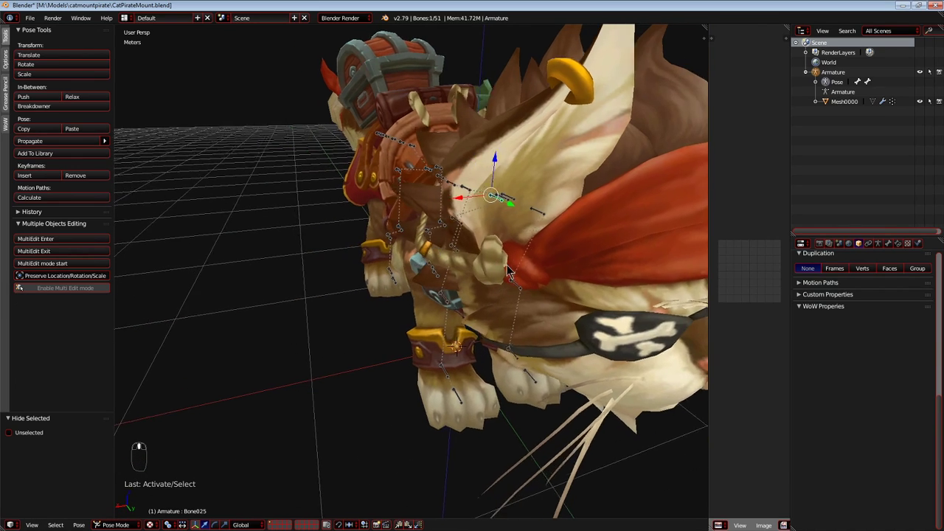
key("g")
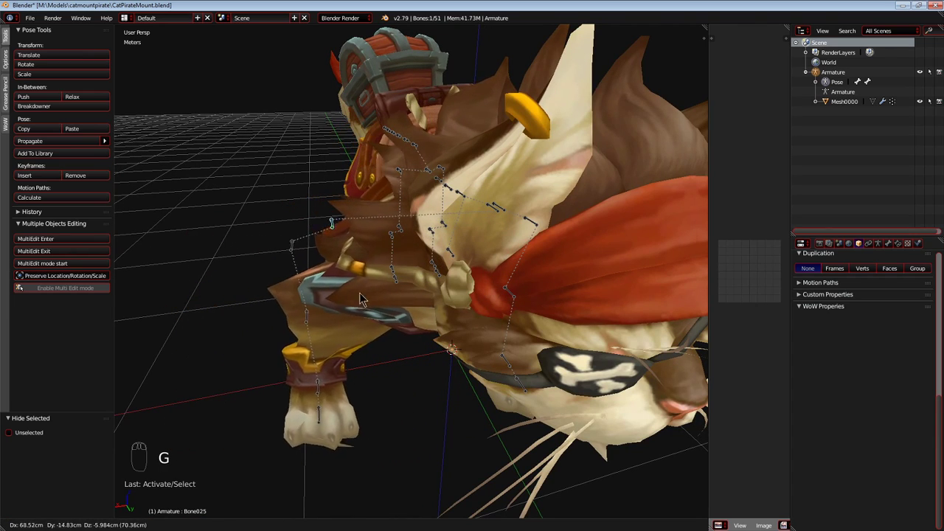
right_click(447, 284)
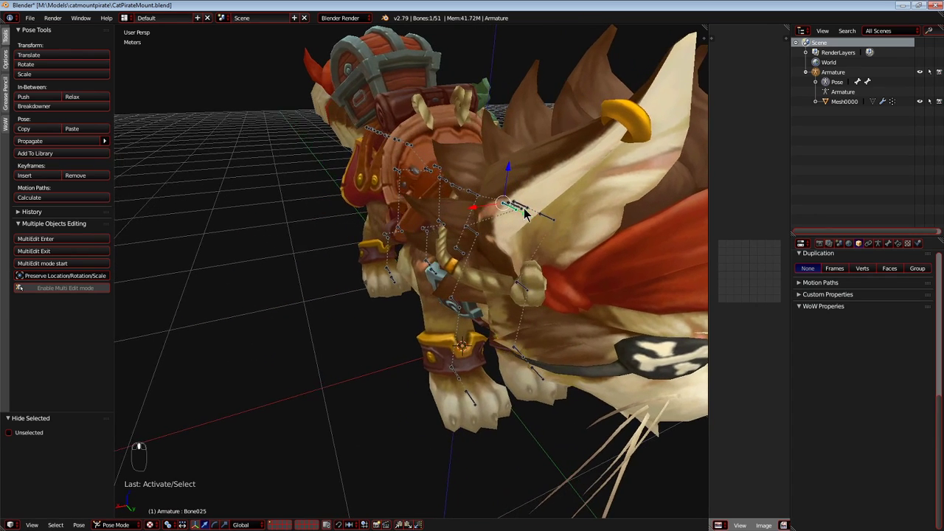
Test-move Bone019 again, cancel it, and toggle Pose Mode to reselect the bone.
scroll(512, 217, "down", 5)
key("g")
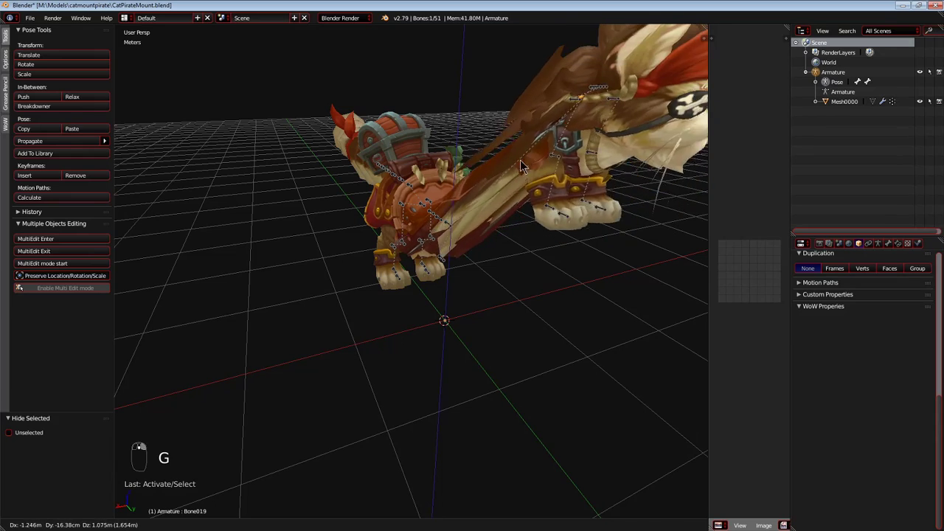
right_click(354, 306)
scroll(362, 295, "up", 5)
key("ctrl+Tab")
right_click(517, 212)
key("ctrl+Tab")
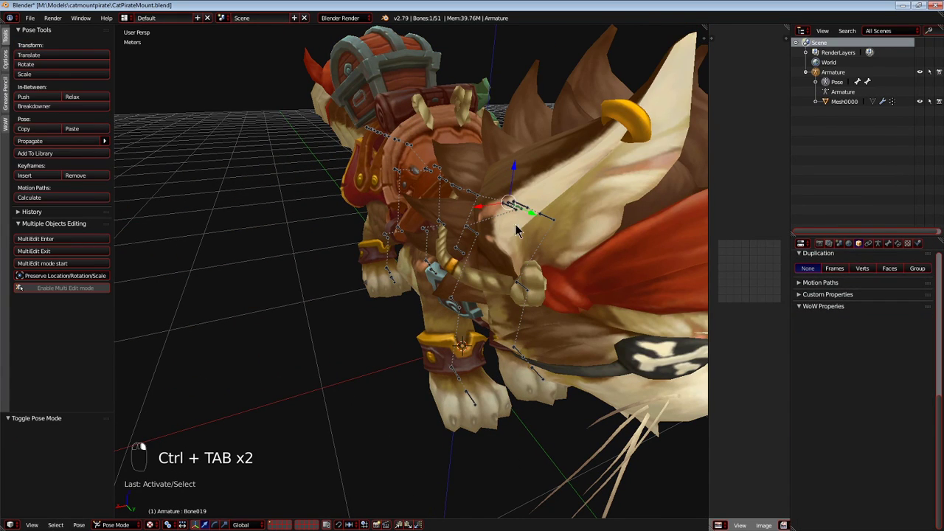
key("g")
Display Mesh0000's bone weights in Weight Paint mode with wireframe shading and inspect the weighted chest area.
key("ctrl+Tab")
mouse_move(499, 245)
middle_mouse_down()
mouse_move(468, 263)
mouse_move(244, 213)
middle_mouse_up()
key("z")
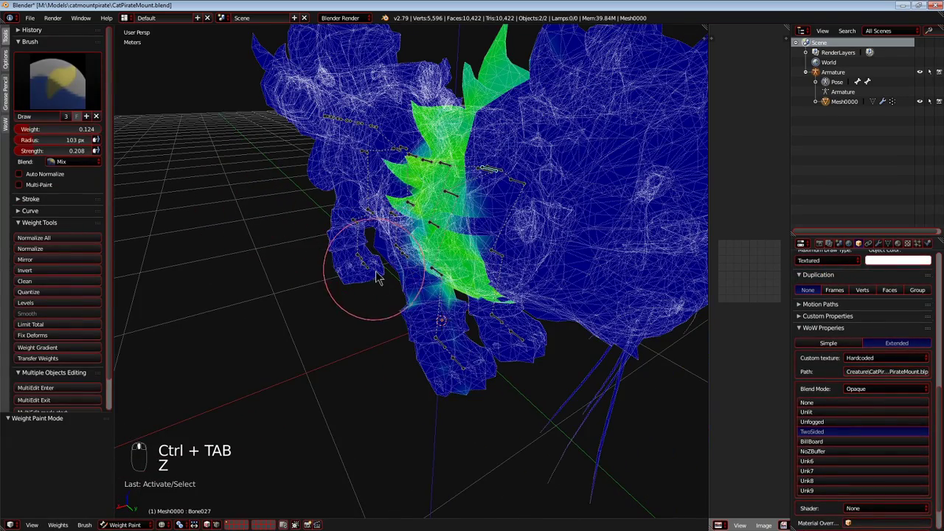
mouse_move(238, 259)
middle_mouse_down()
mouse_move(452, 390)
mouse_move(447, 354)
mouse_move(472, 478)
middle_mouse_up()
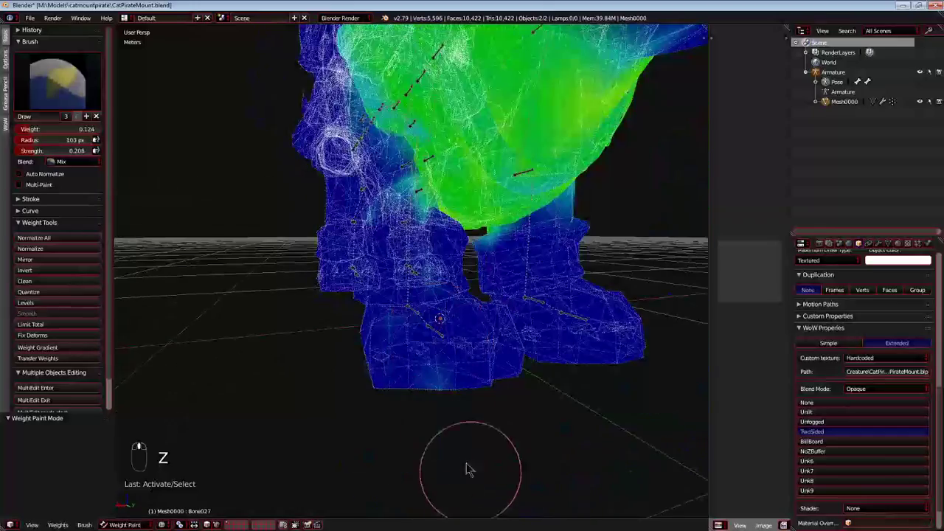
Set the weight paint brush to a weight of 0.000 and a strength of 1.000.
left_click_drag(78, 151, 55, 207)
scroll(369, 330, "down", 3)
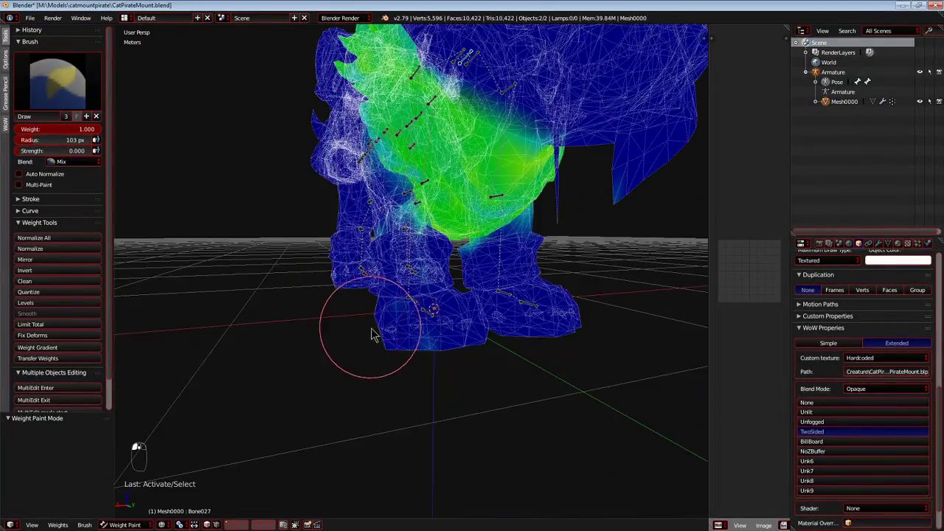
middle_click_drag(371, 331, 518, 395)
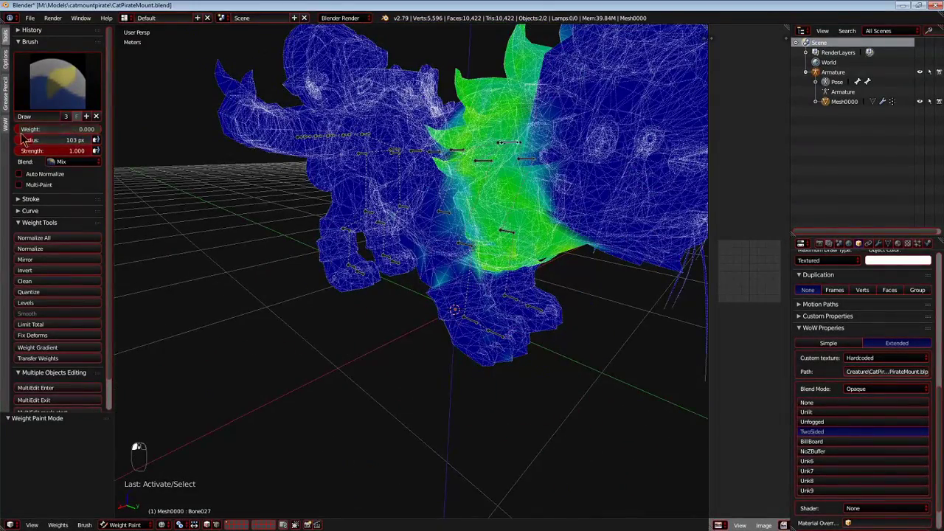
left_click(398, 237)
mouse_move(399, 236)
middle_mouse_down()
mouse_move(400, 295)
mouse_move(358, 305)
mouse_move(285, 295)
mouse_move(410, 249)
mouse_move(432, 263)
mouse_move(553, 211)
mouse_move(567, 235)
mouse_move(565, 327)
mouse_move(632, 295)
middle_mouse_up()
Return the mesh to Object Mode, frame the whole model and bring the client's CatPirateMount folder window to the front.
left_click(137, 514)
key("shift+c")
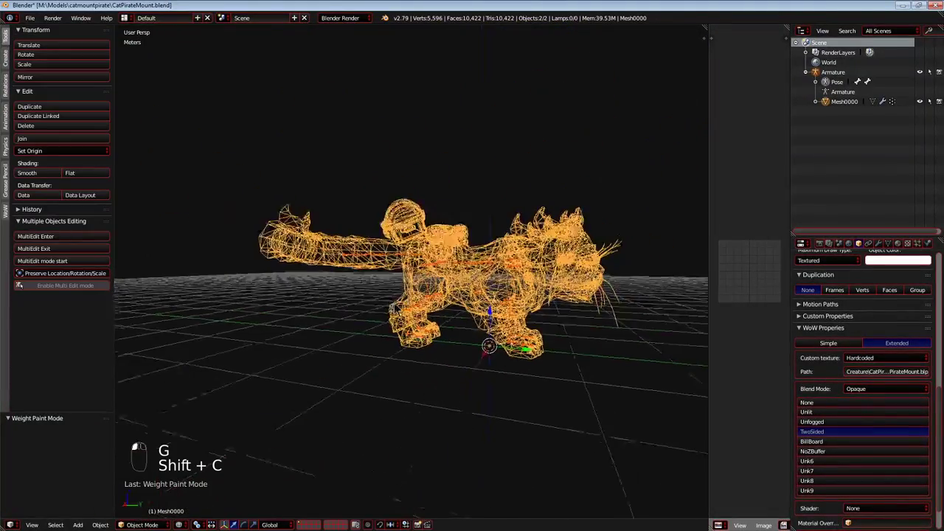
key("alt+Tab")
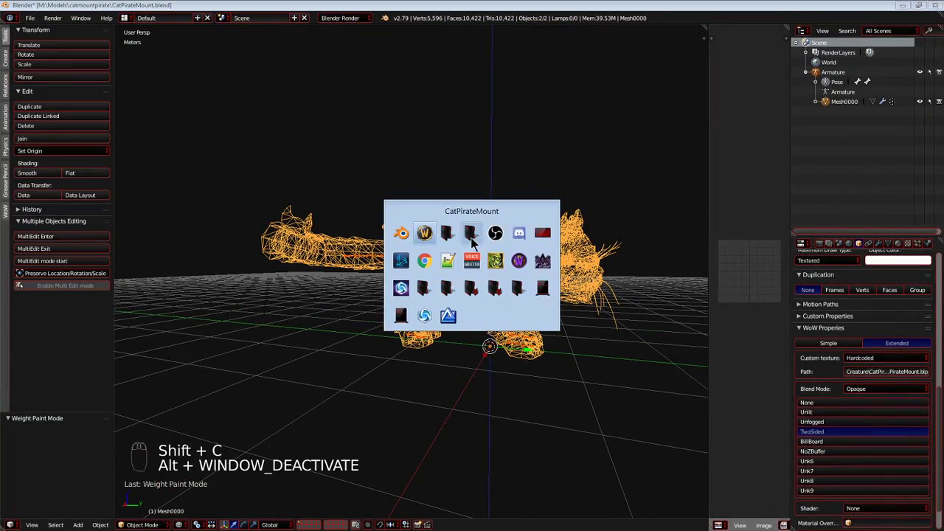
left_click(458, 236)
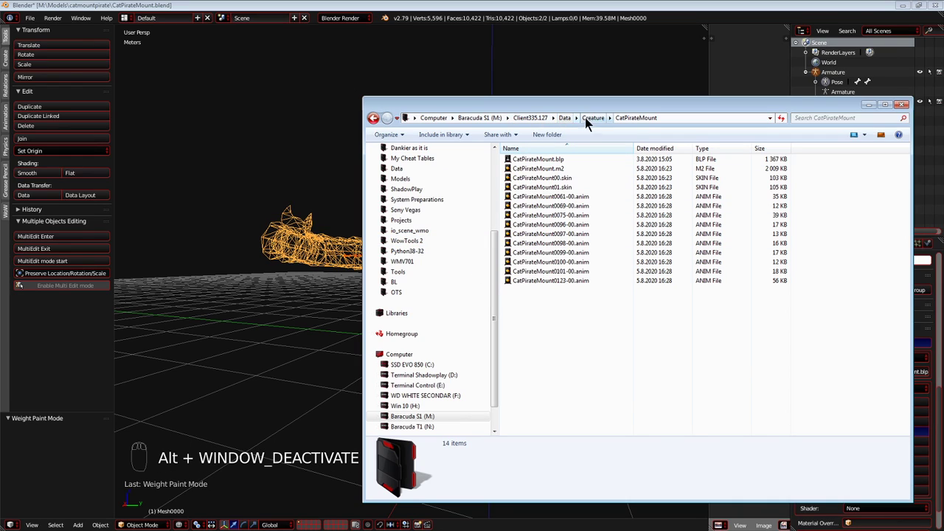
Bring up the other folder window and navigate it to the catmountpirate folder via Models.
key("alt+Tab")
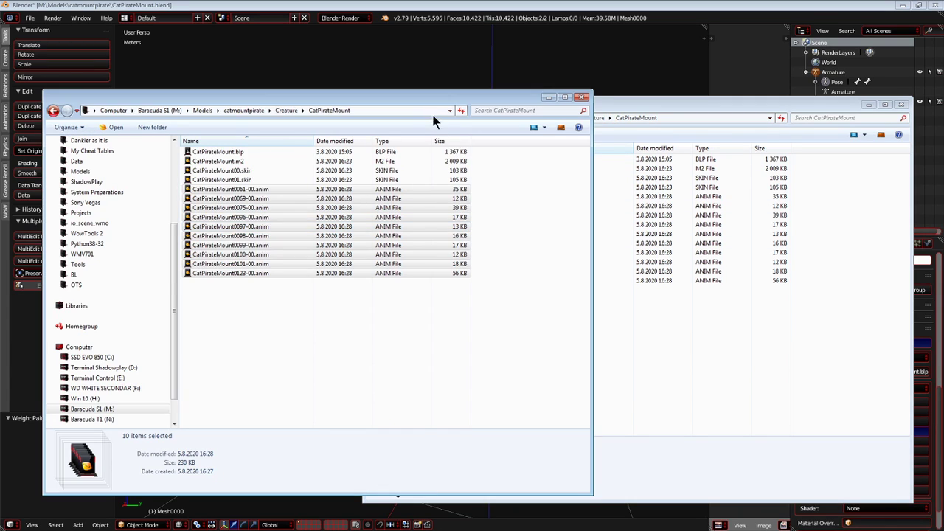
left_click(244, 110)
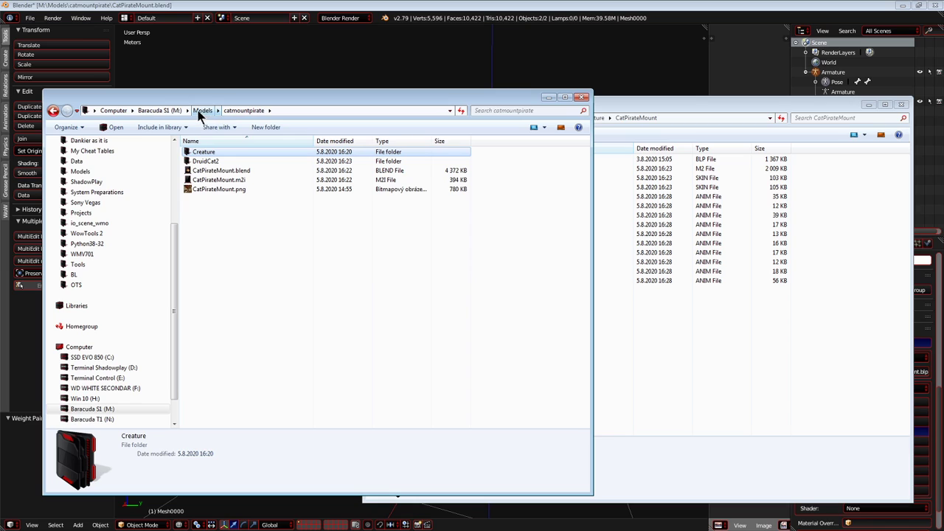
left_click(202, 110)
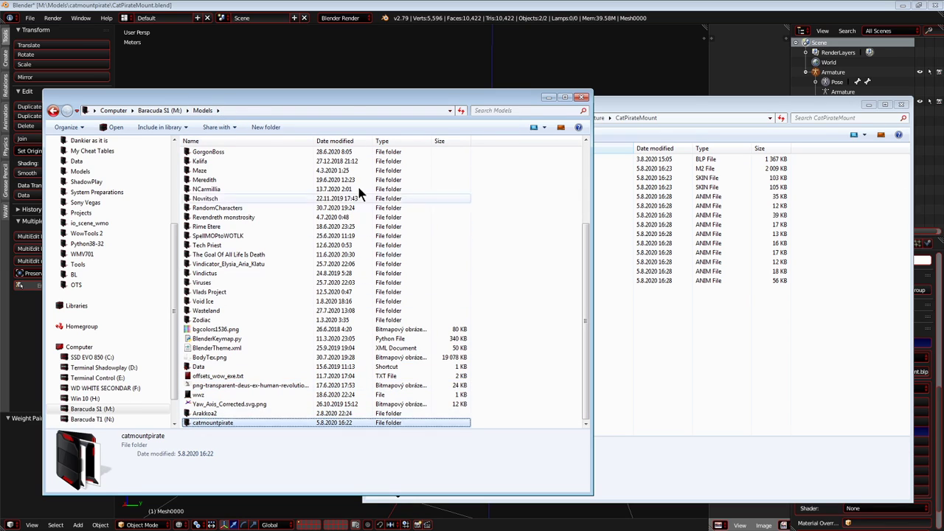
key("Return")
Switch to Blender and export the cat model to the catmountpirate folder as CatPirateMount1.m2i.
left_click(335, 71)
key("shift+c")
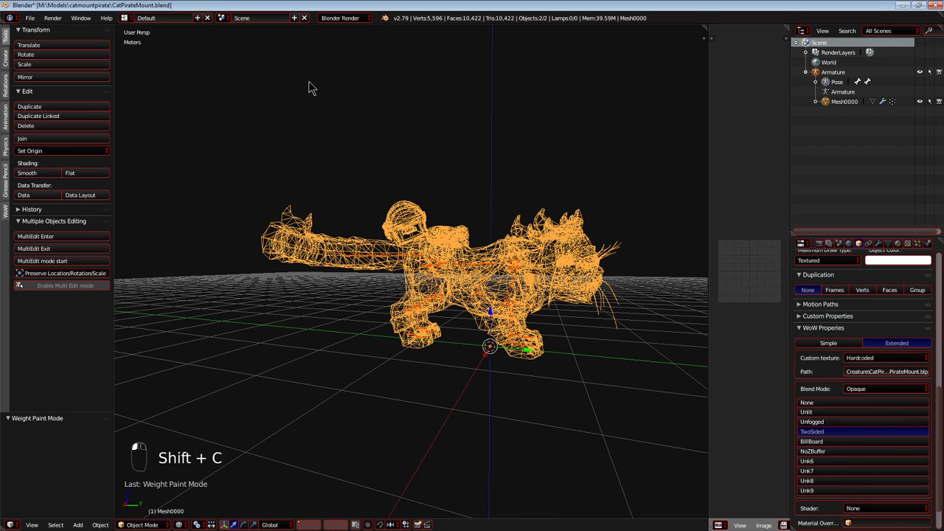
left_click(31, 18)
mouse_move(72, 214)
left_click(149, 216)
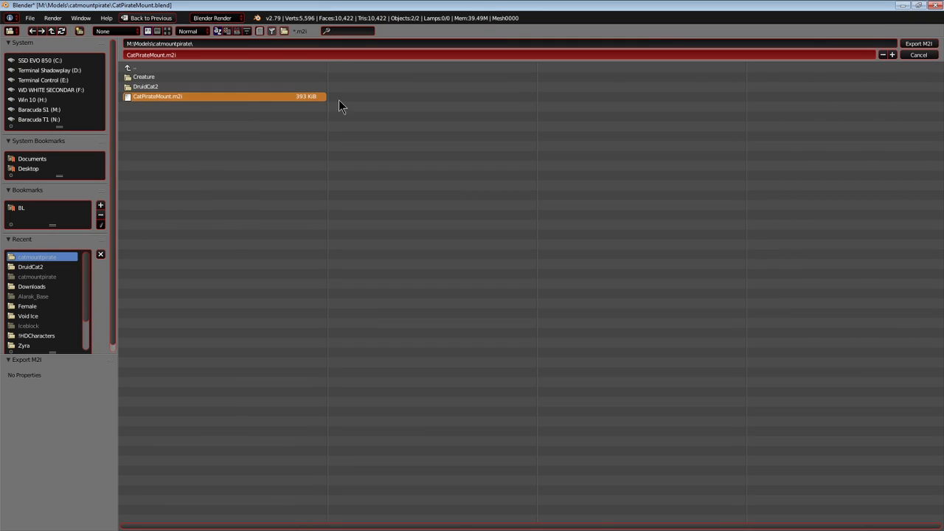
left_click(891, 55)
Switch to M2Mod, choose CatPirateMount1.m2i as the source M2I and try to preload the import.
key("alt+Tab")
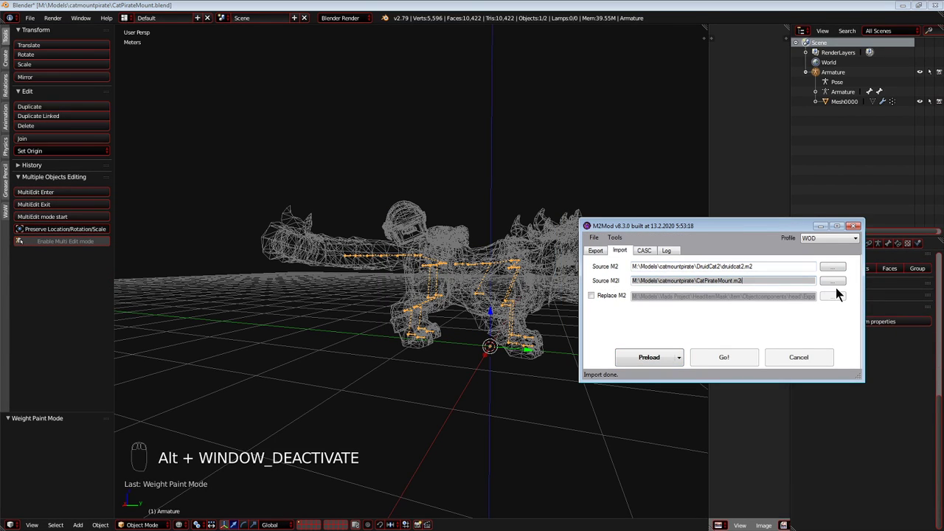
left_click(833, 280)
double_click(505, 307)
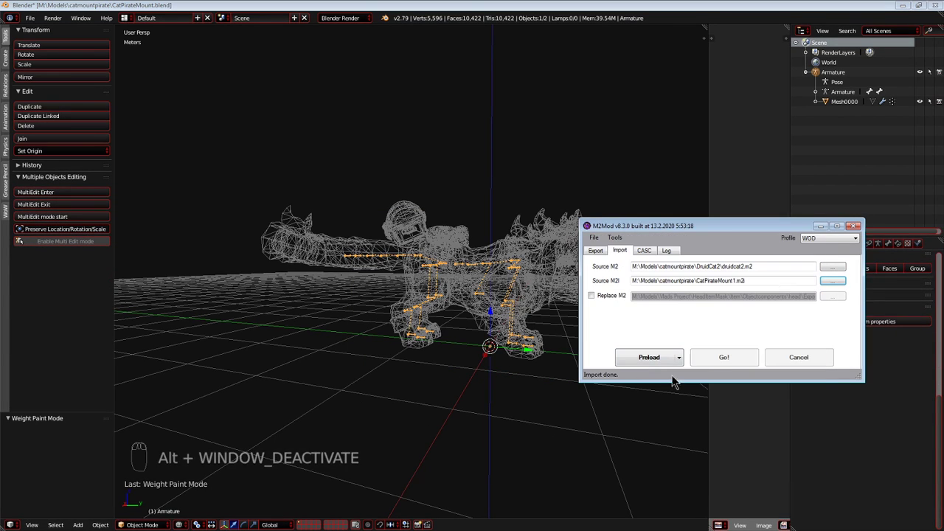
left_click(650, 358)
left_click(536, 294)
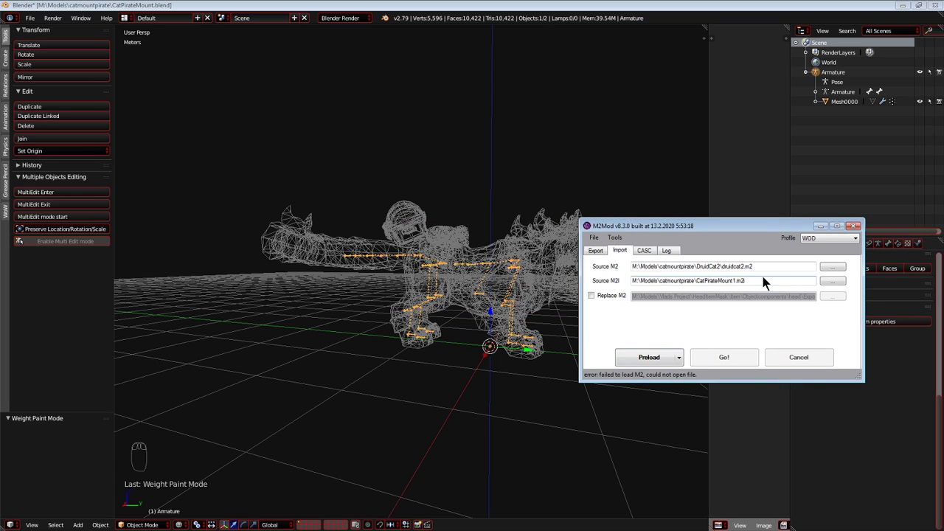
Set the import's source M2 to CatPirateMount.m2 in the DruidCat2 folder.
left_click(833, 267)
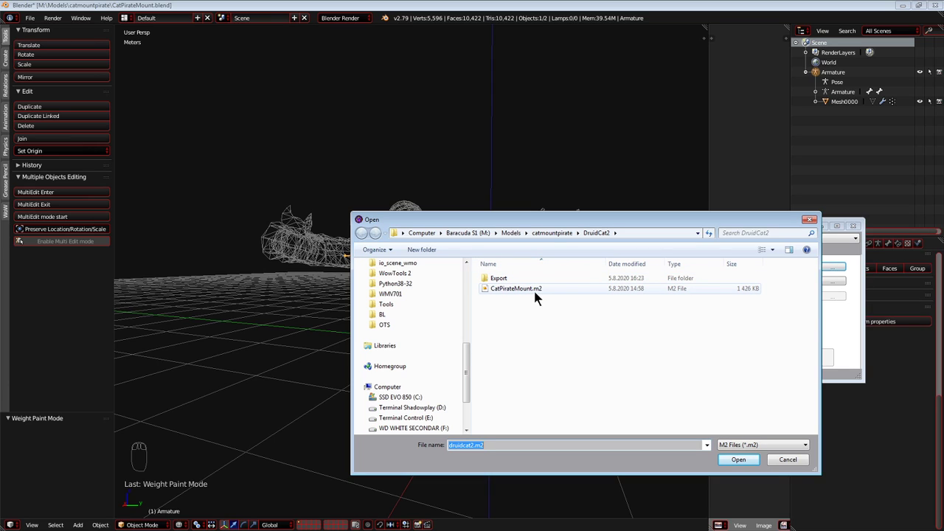
double_click(527, 279)
double_click(534, 290)
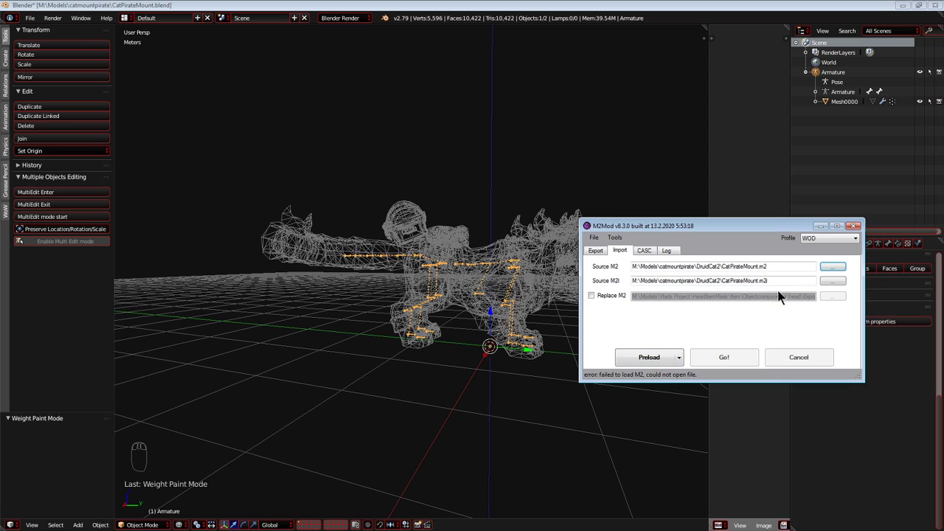
Set the source M2I to CatPirateMount1.m2i from the catmountpirate folder, then preload and run the import.
left_click(831, 281)
left_click(555, 235)
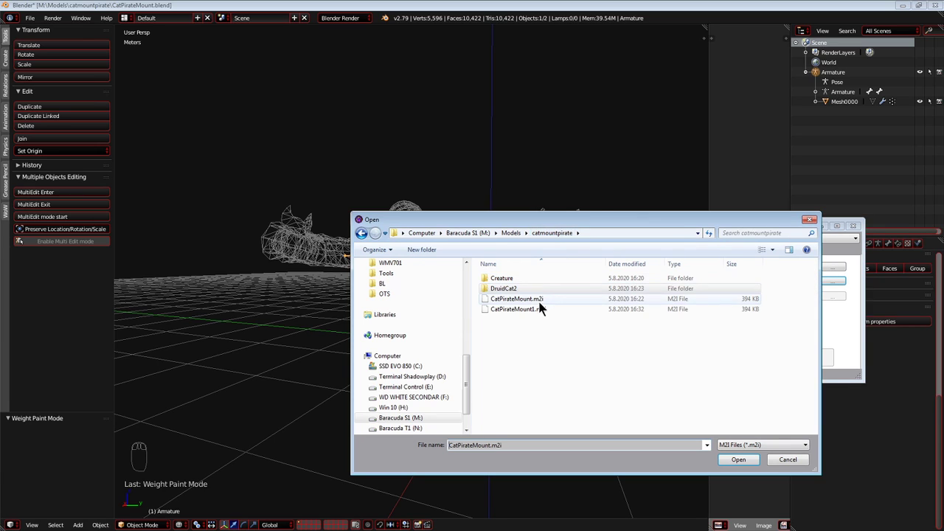
double_click(484, 305)
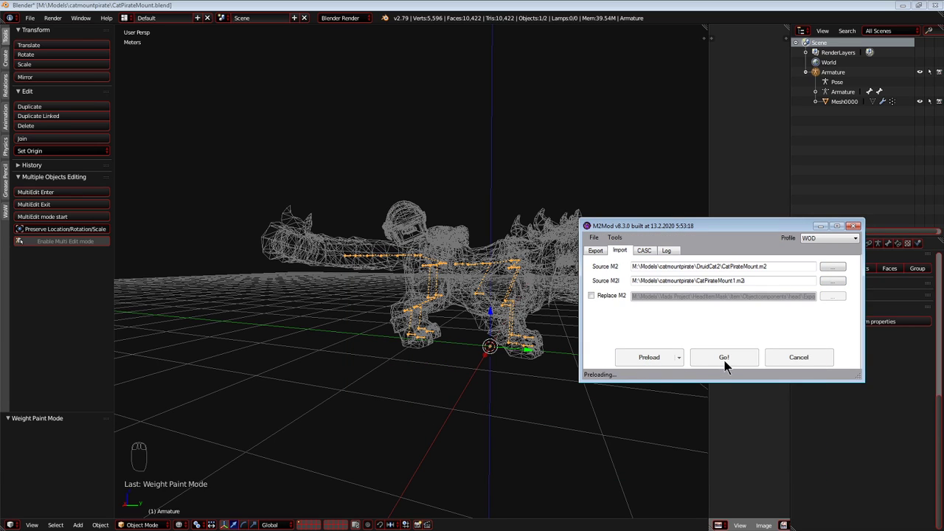
left_click(722, 357)
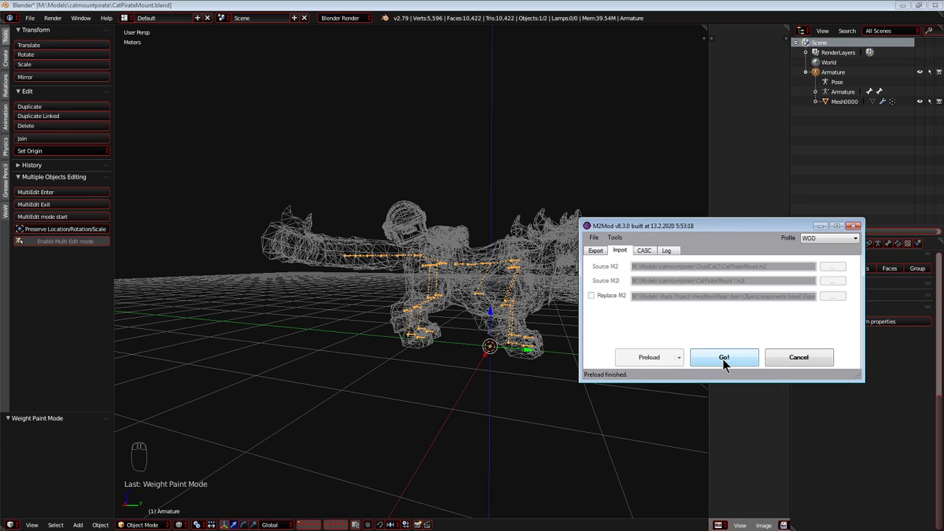
left_click(535, 295)
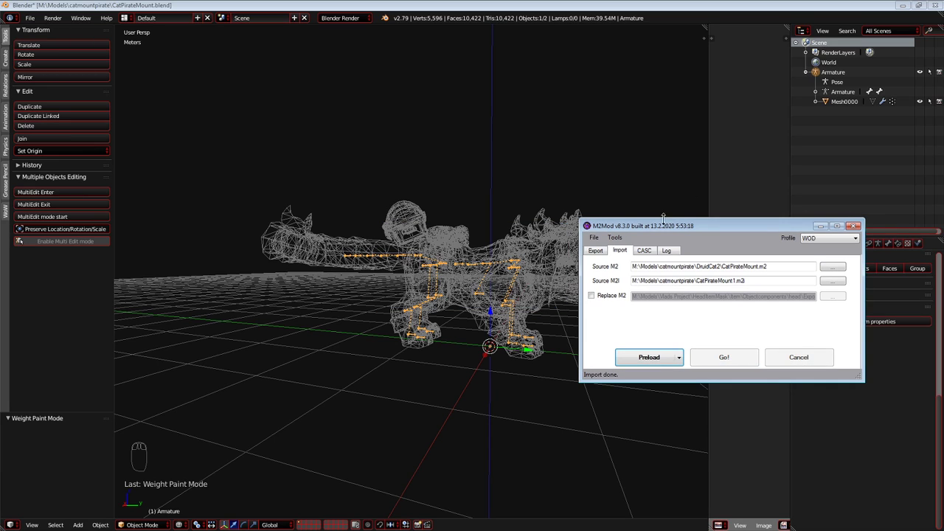
Minimize Blender, close the World of Warcraft client and return to the catmountpirate folder window.
left_click(901, 5)
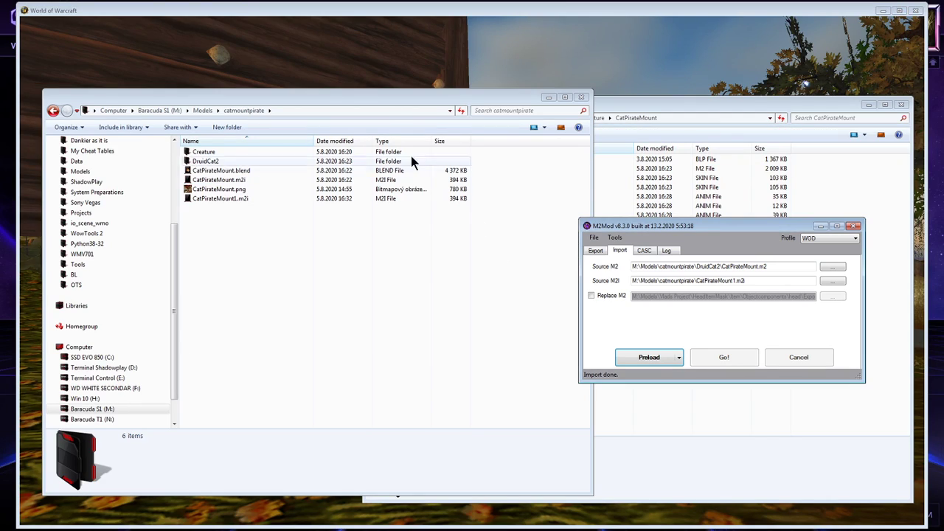
left_click(402, 57)
key("alt+F4")
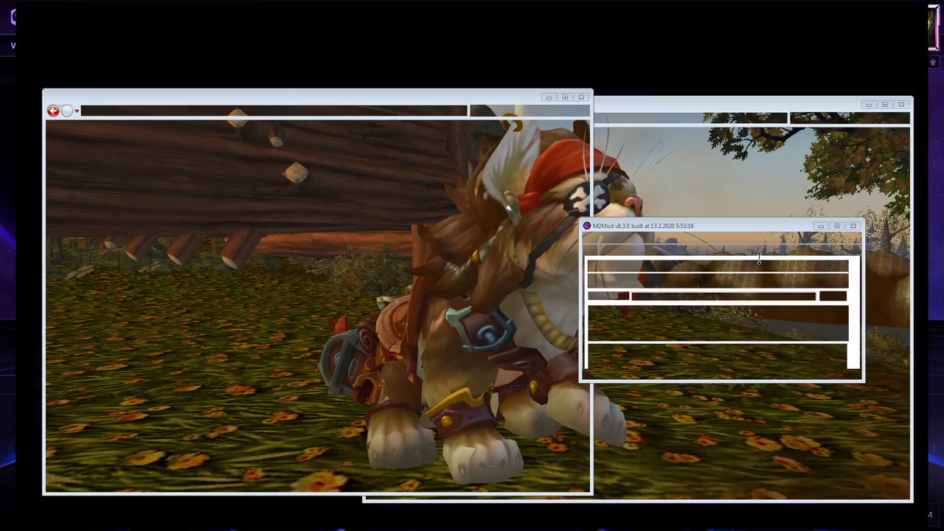
key("alt+Tab")
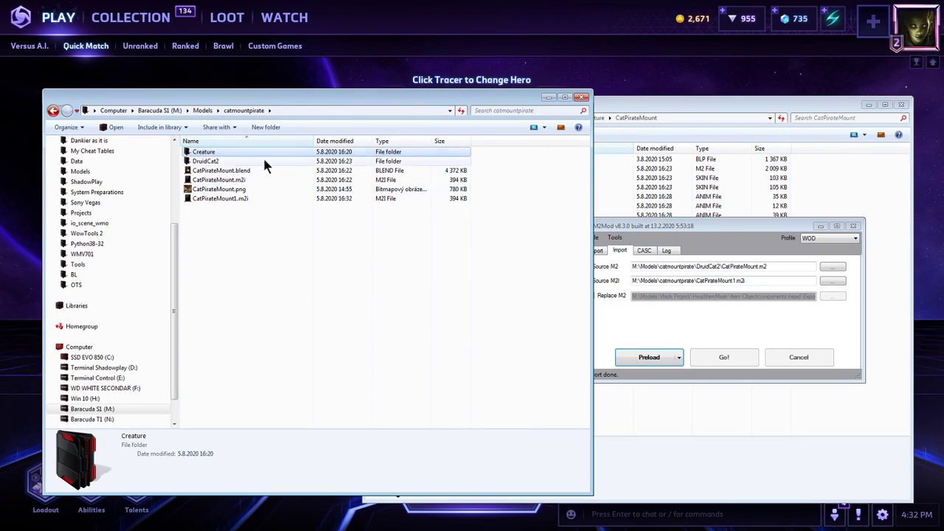
Check the catmountpirate Creature\CatPirateMount folder, then open the DruidCat2\Export folder with the new model files.
double_click(229, 152)
double_click(229, 153)
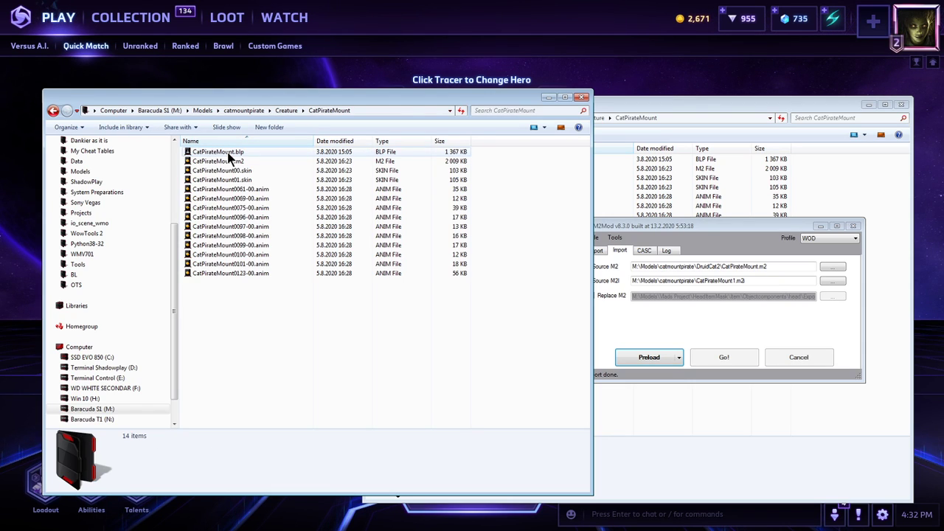
left_click(243, 110)
double_click(216, 161)
double_click(212, 151)
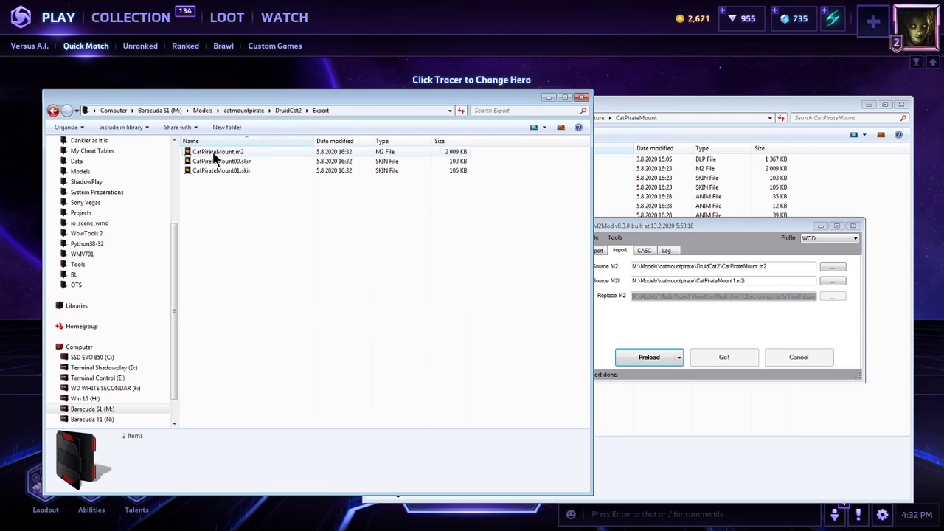
Run tolk.cmd from the DruidCat2\Export folder on the exported model.
left_click(373, 111)
type("tolk.cmd")
key("Return")
key("Return")
Move CatPirateMount.m2 and its two skin files from Export into the client's CatPirateMount folder, replacing the existing files.
left_click_drag(381, 288, 234, 156)
left_click(237, 170)
left_click(239, 154, "shift")
left_click(895, 194)
key("ctrl+v")
left_click(510, 208)
left_click(473, 222)
left_click(625, 281)
key("ctrl+v")
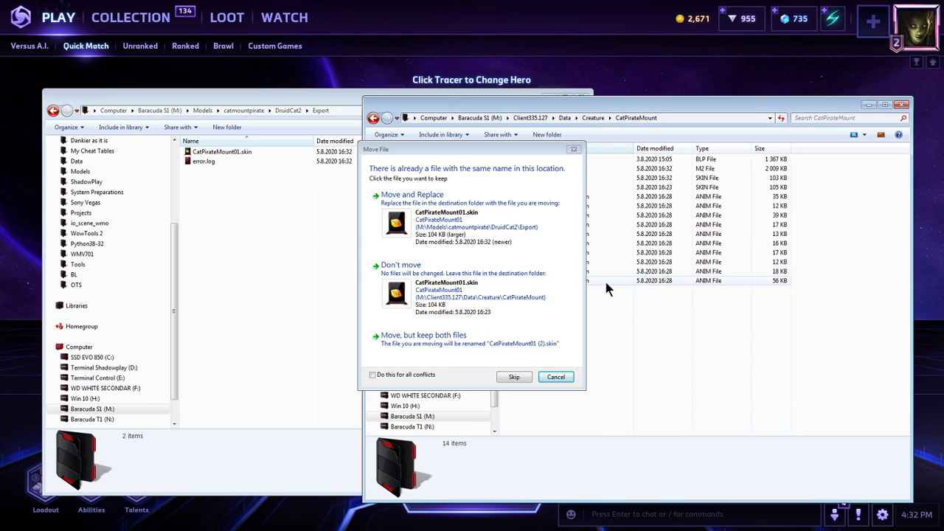
left_click(472, 216)
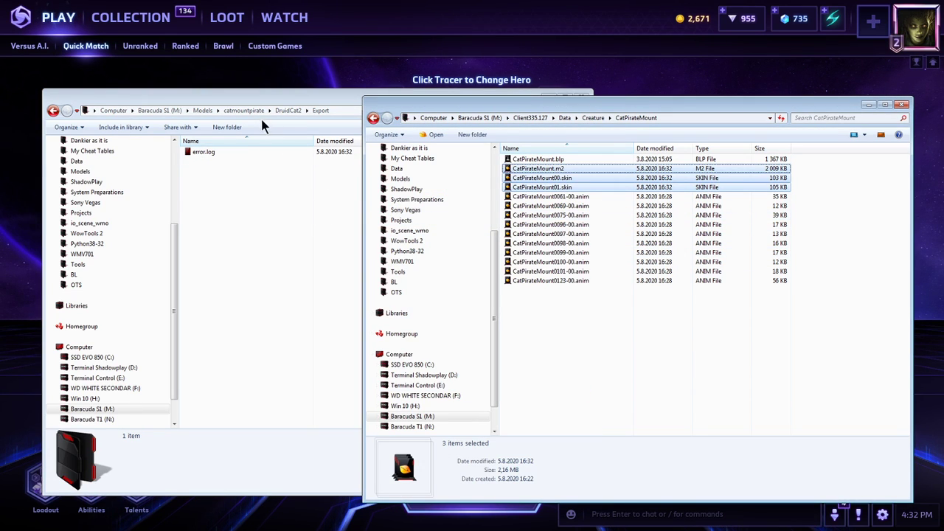
Copy the client's updated M2 and skin files into catmountpirate\Creature\CatPirateMount, replacing all conflicting files.
left_click(284, 193)
key("ctrl+v")
left_click(243, 111)
double_click(214, 153)
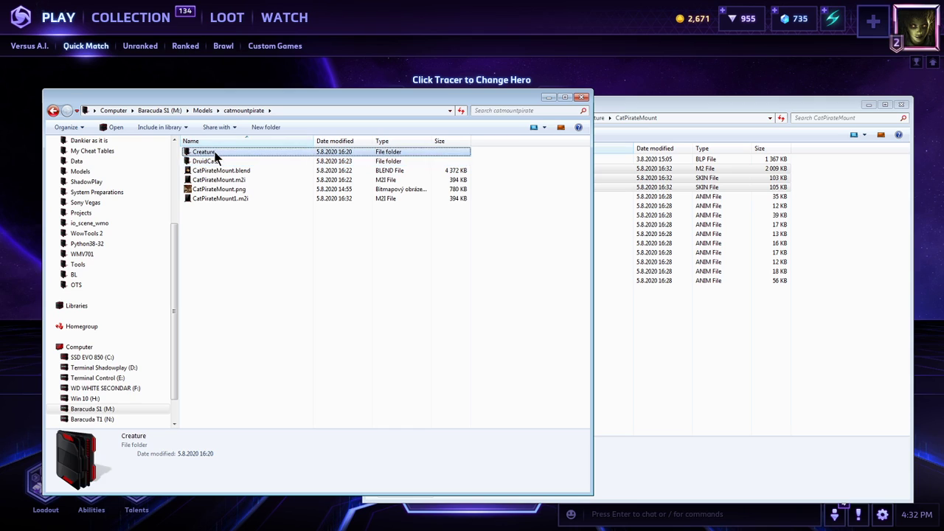
double_click(214, 152)
key("ctrl+v")
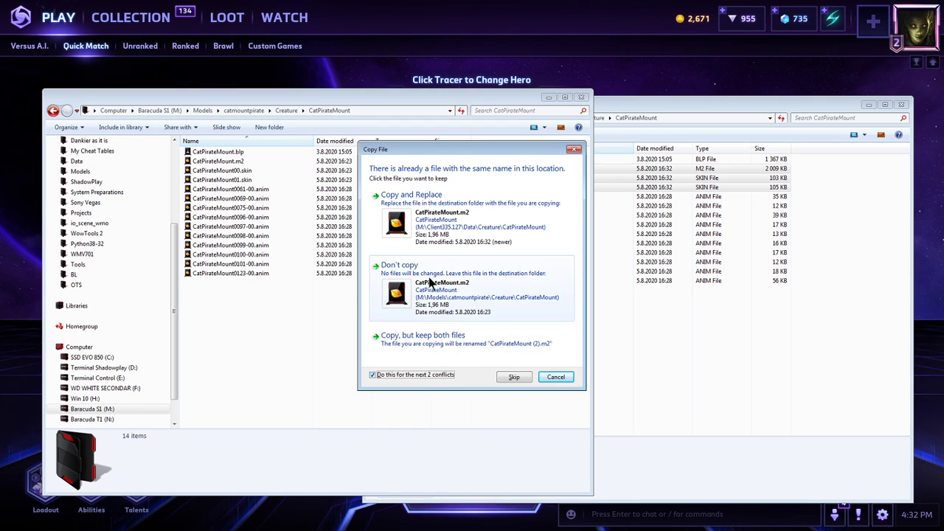
left_click(438, 227)
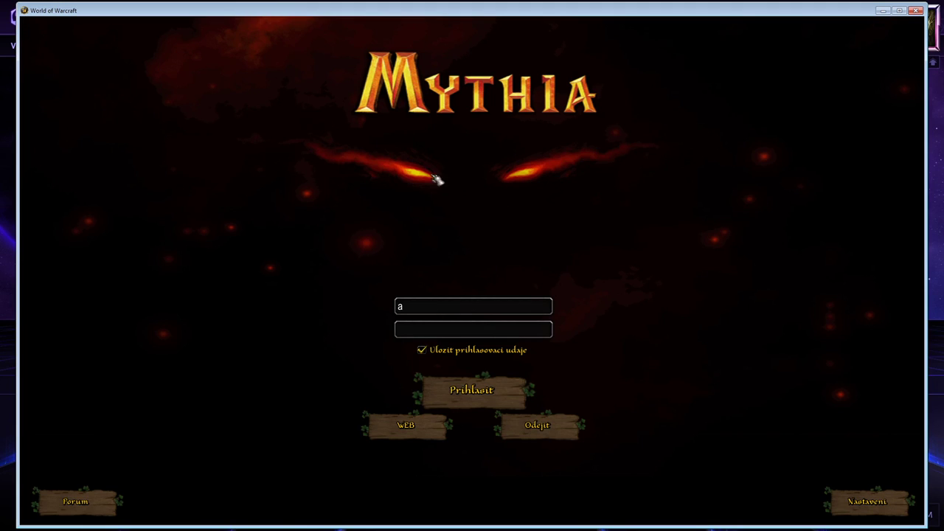
Log in to the World of Warcraft client with the account password and enter the world with the character.
key("Return")
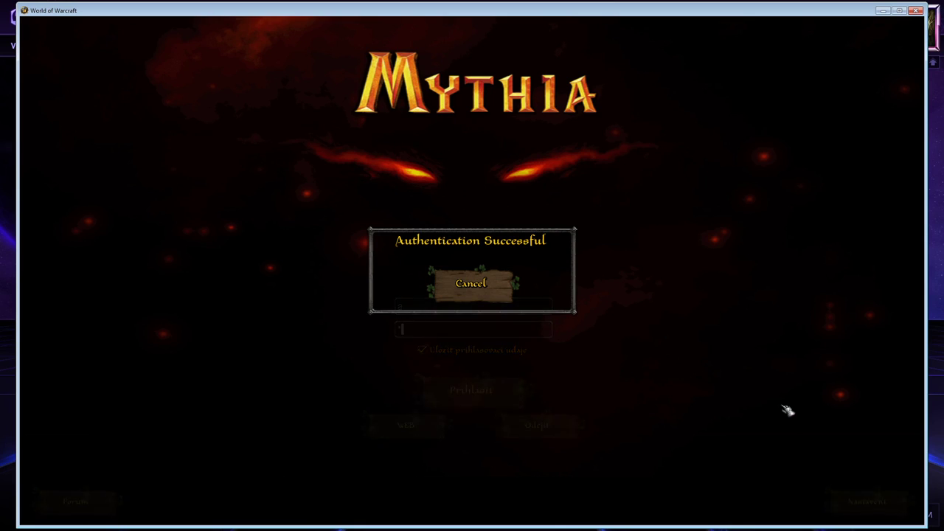
key("Return")
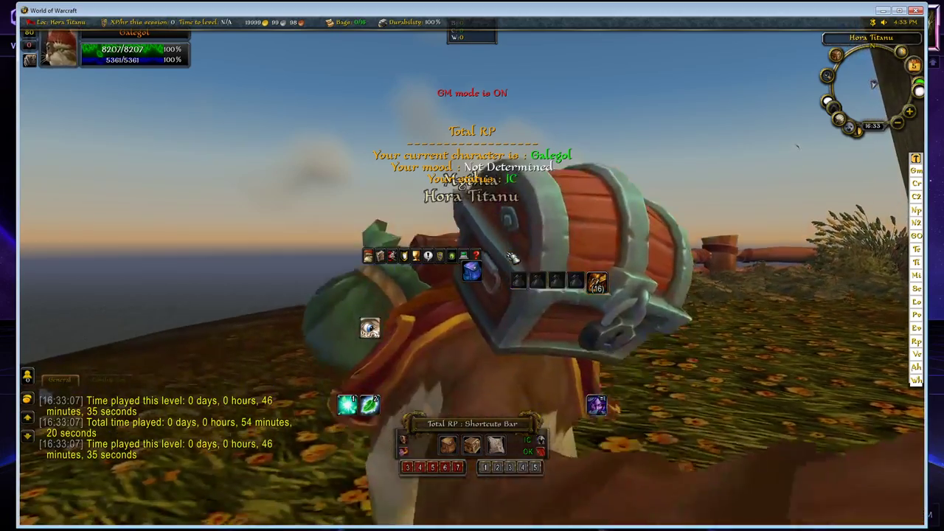
Make the cat character perform /dance and hide the game interface.
key("Return")
type("/dance")
key("Return")
key("alt+z")
Examine the cat model's head, chest, legs and tail from several sides while the animation plays.
left_click_drag(514, 258, 826, 177)
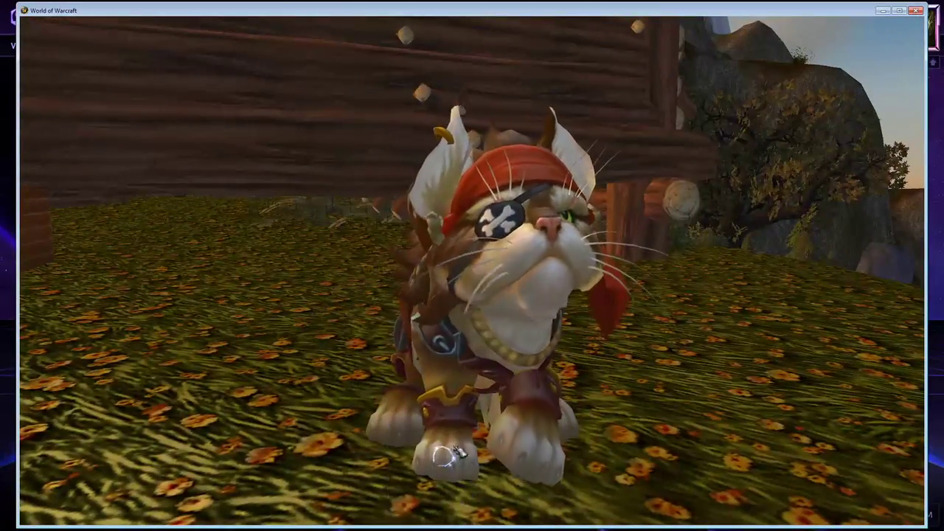
left_click_drag(428, 460, 457, 484)
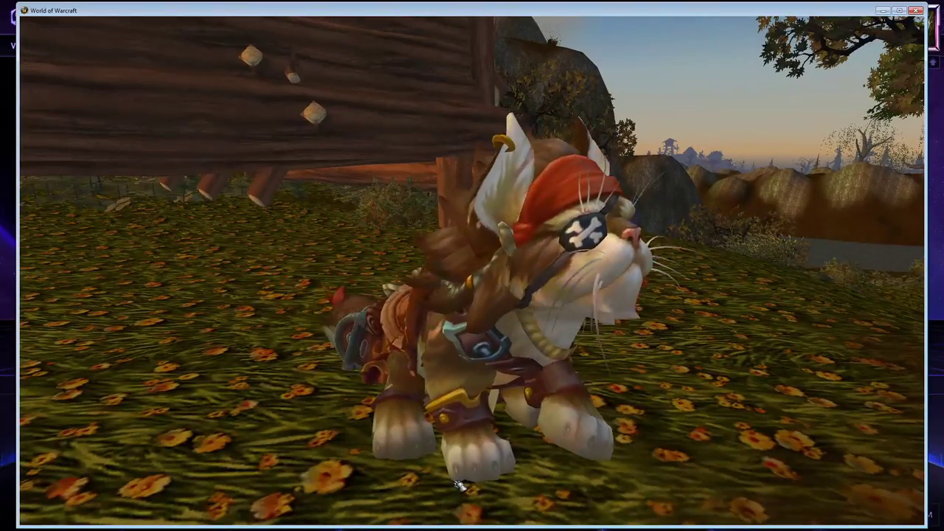
left_click_drag(458, 486, 431, 479)
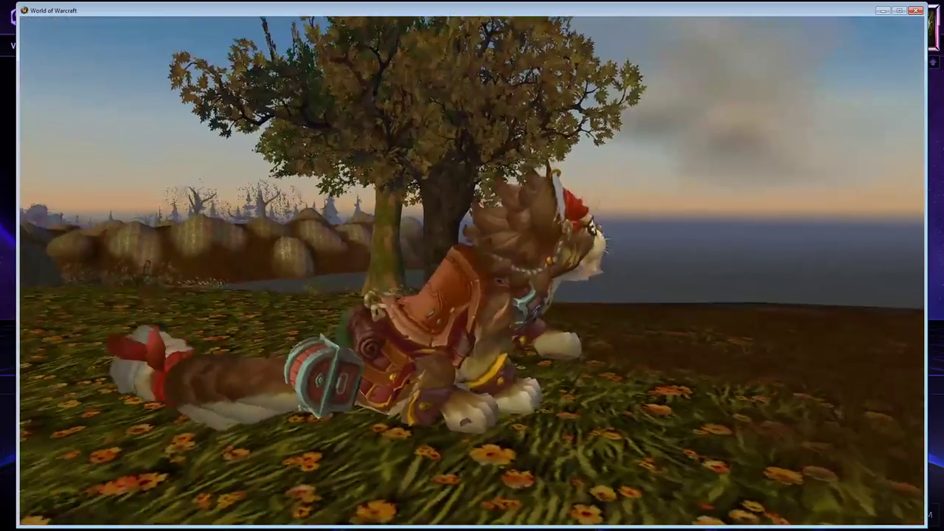
left_click_drag(560, 372, 450, 372)
scroll(558, 372, "up", 4)
left_click_drag(548, 374, 373, 367)
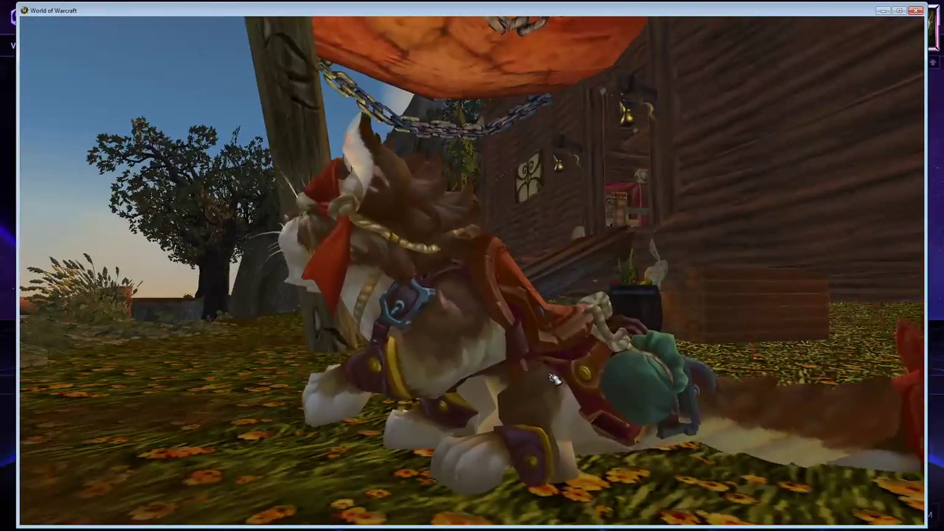
left_click_drag(553, 378, 693, 418)
left_click_drag(594, 381, 664, 368)
left_click_drag(594, 381, 686, 357)
left_click_drag(552, 336, 612, 336)
mouse_move(548, 334)
left_mouse_down()
mouse_move(519, 328)
mouse_move(534, 337)
left_mouse_up()
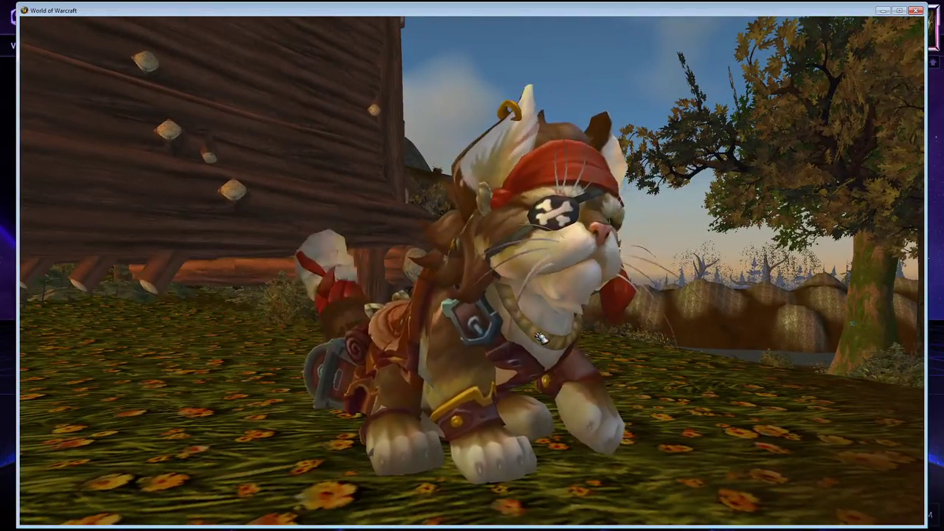
Launch ScreenToGif.exe from System Preparations\ScreenToGif.2.16.Portable and record the animated cat in the game window.
key("super+e")
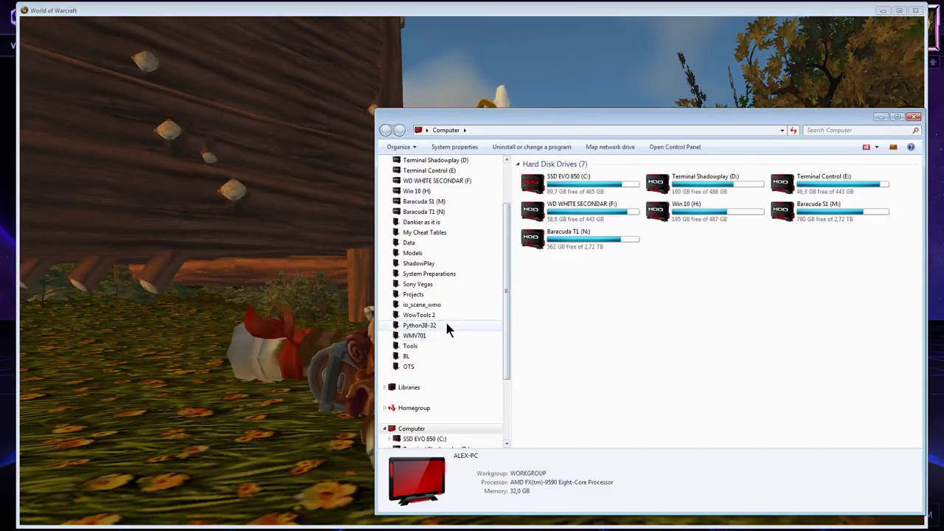
left_click(440, 348)
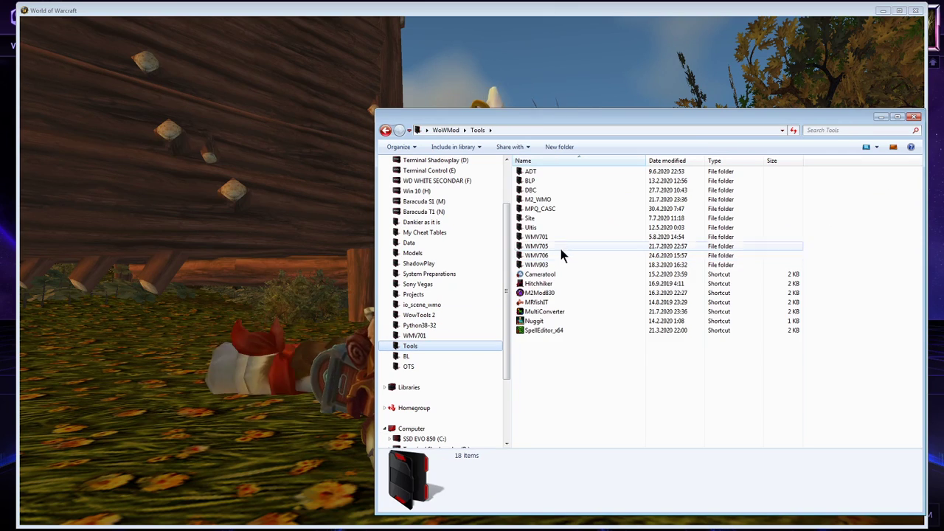
left_click(450, 275)
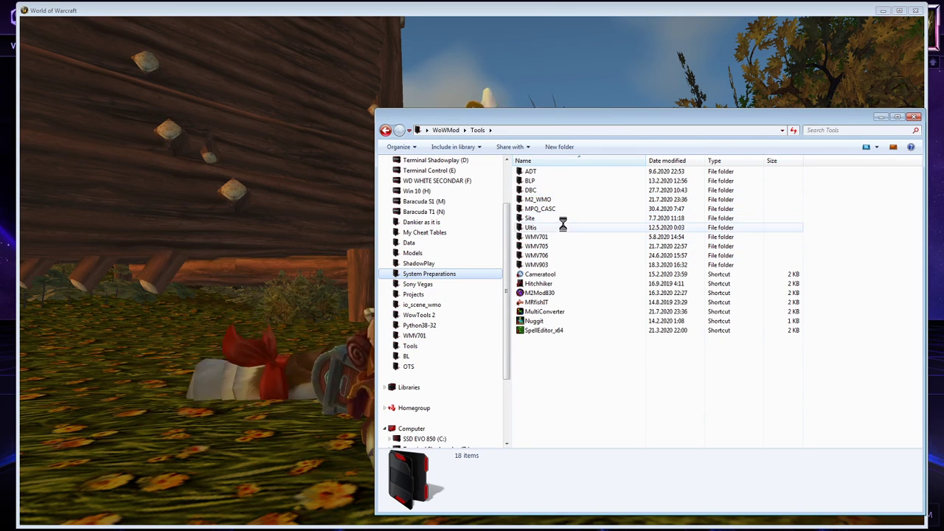
left_click(560, 173)
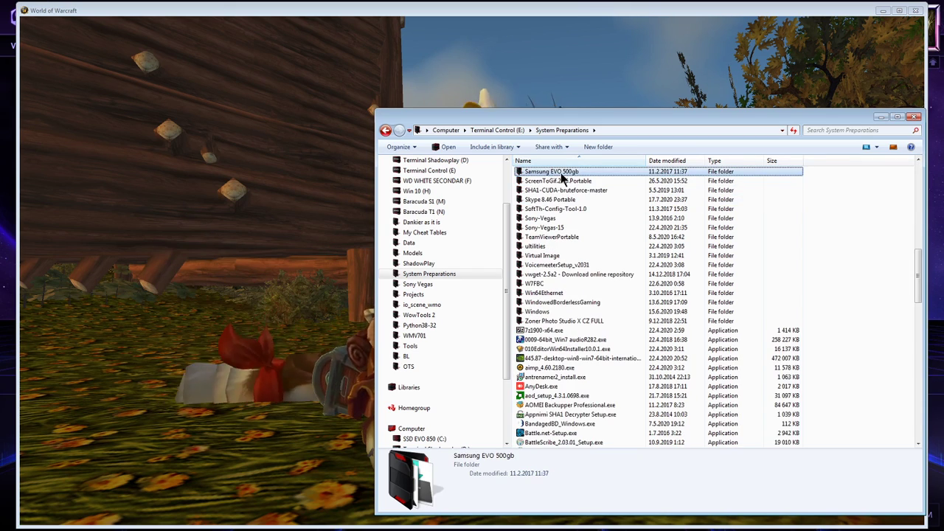
double_click(560, 181)
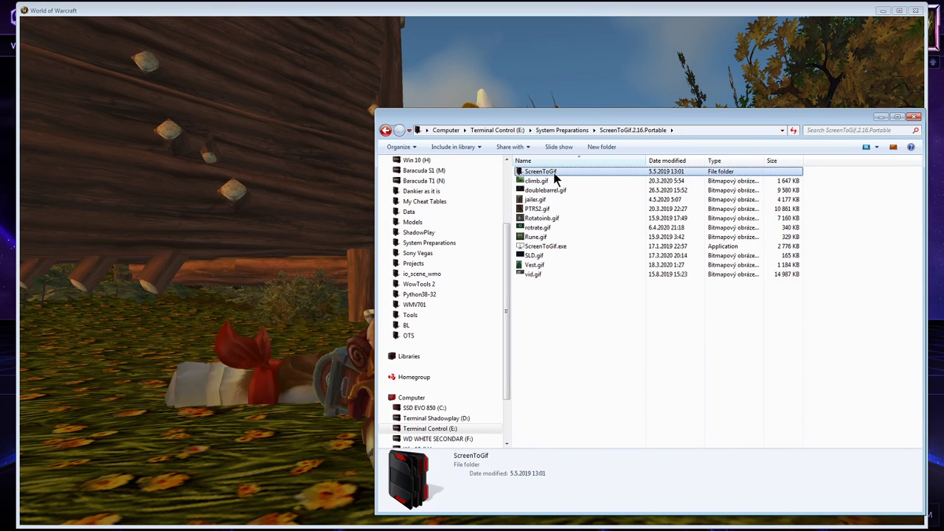
double_click(553, 174)
key("BackSpace")
left_click(568, 248)
double_click(568, 246)
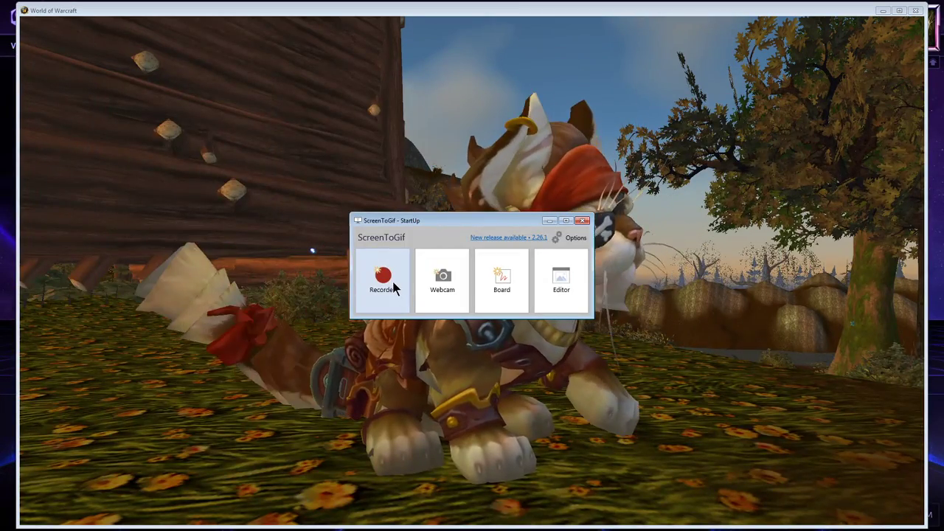
left_click(383, 284)
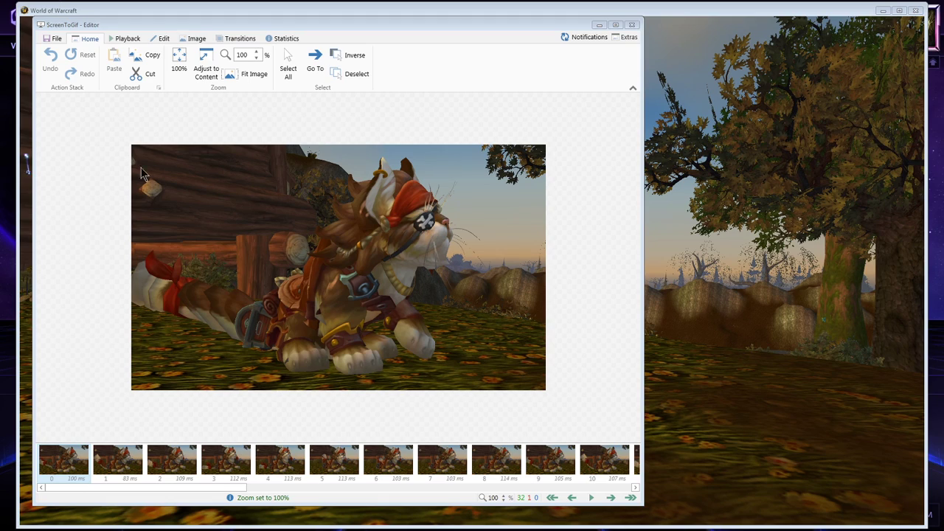
Look through the image and transition tools for the recorded cat animation and close the ScreenToGif editor.
left_click(271, 39)
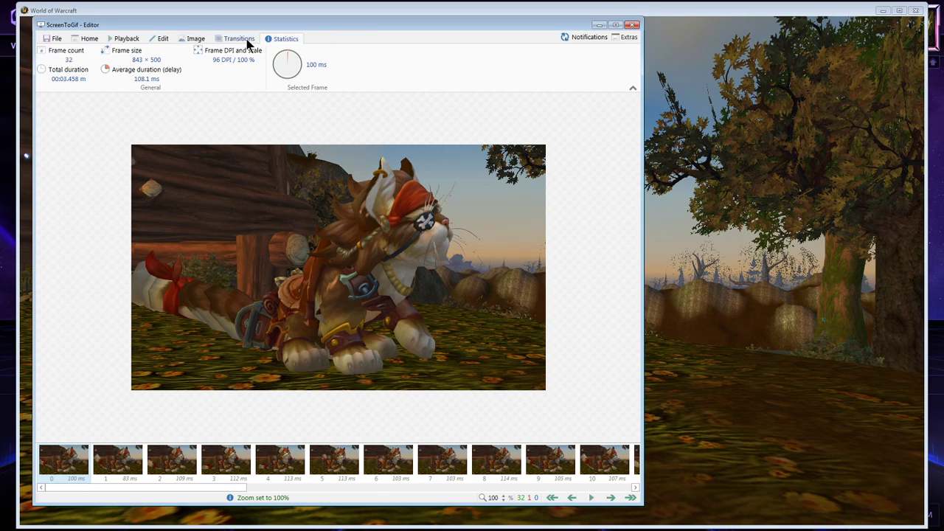
left_click(194, 39)
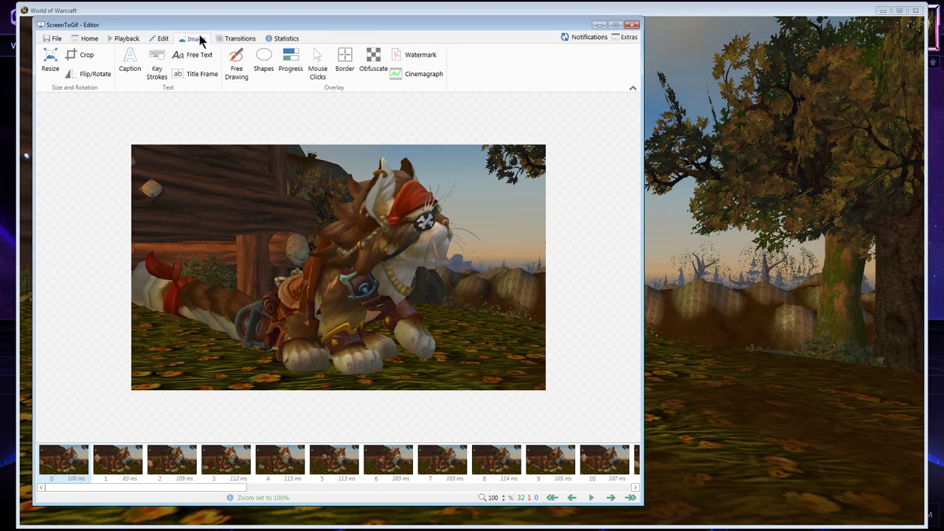
left_click(243, 40)
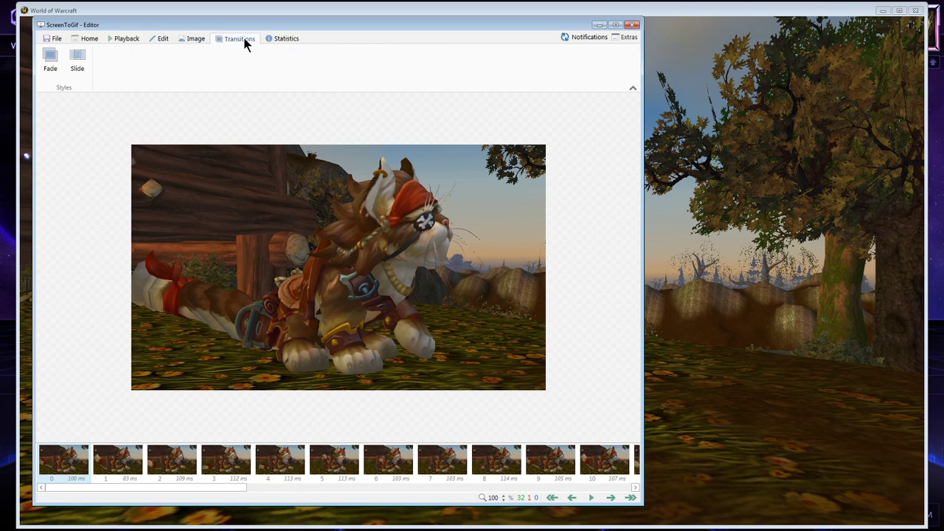
left_click(190, 40)
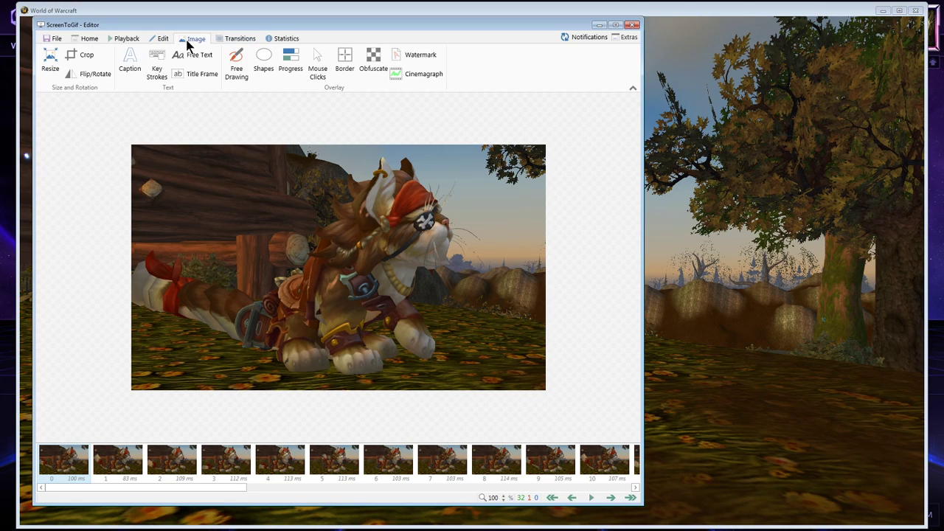
left_click(631, 26)
left_click(519, 308)
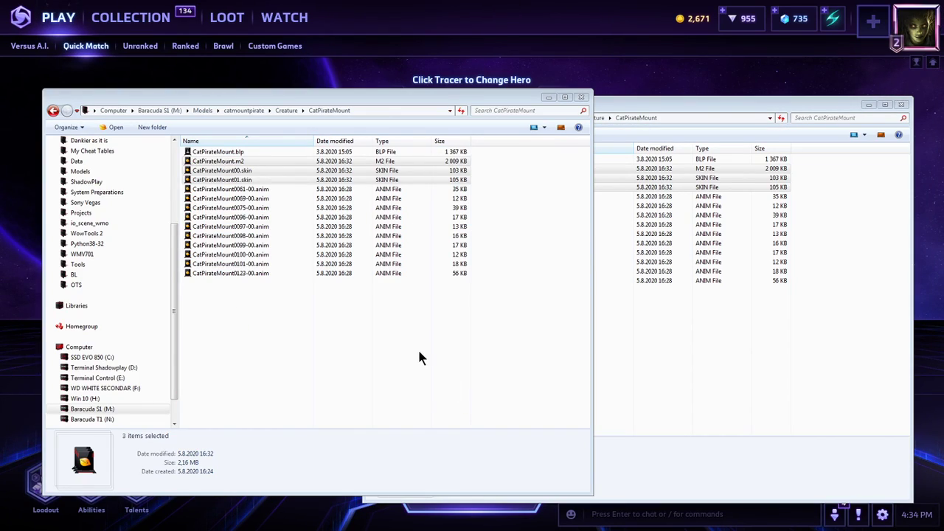
Compress the Creature folder in Models\catmountpirate into the 7-Zip archive Creature.7z.
left_click(251, 111)
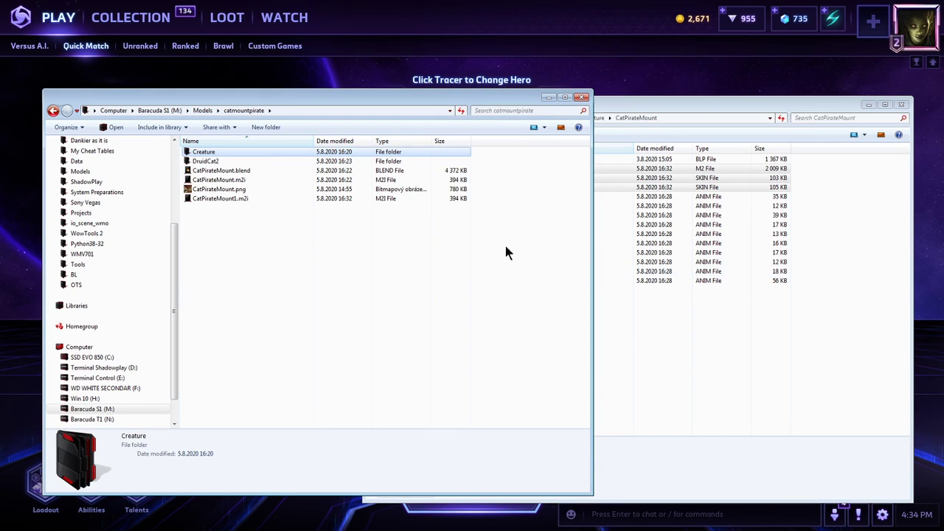
right_click(224, 158)
mouse_move(336, 246)
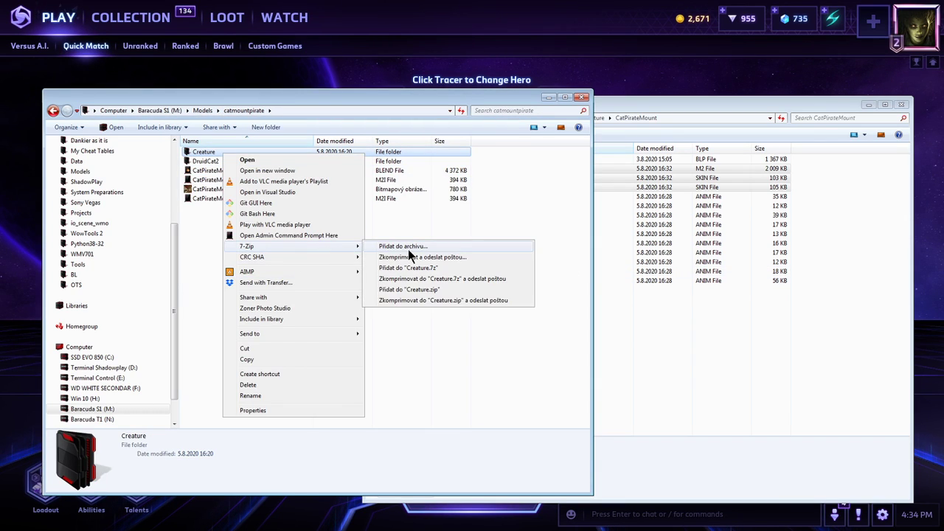
left_click(408, 249)
key("Return")
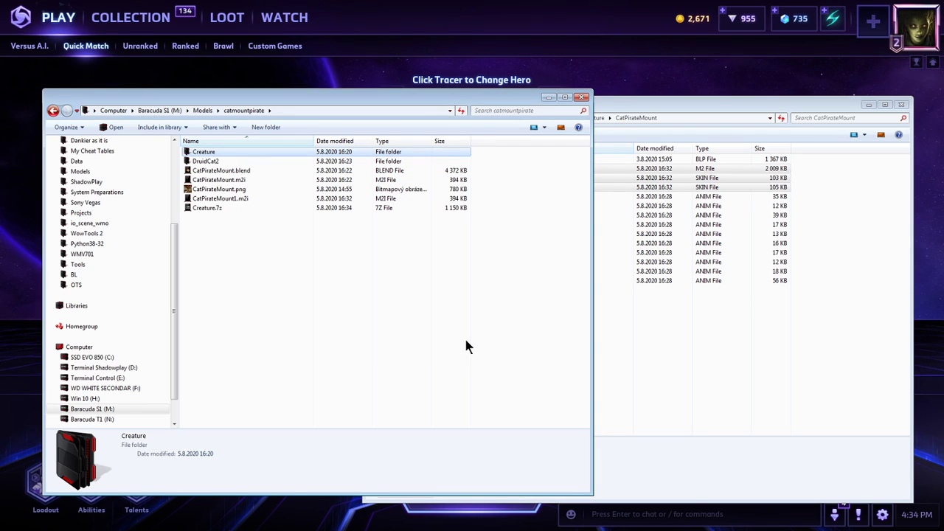
Close the extra CatPirateMount folder window and open patch-x.mpq from Client335\Data in Ladik's MPQ Editor.
left_click(676, 332)
key("alt+F4")
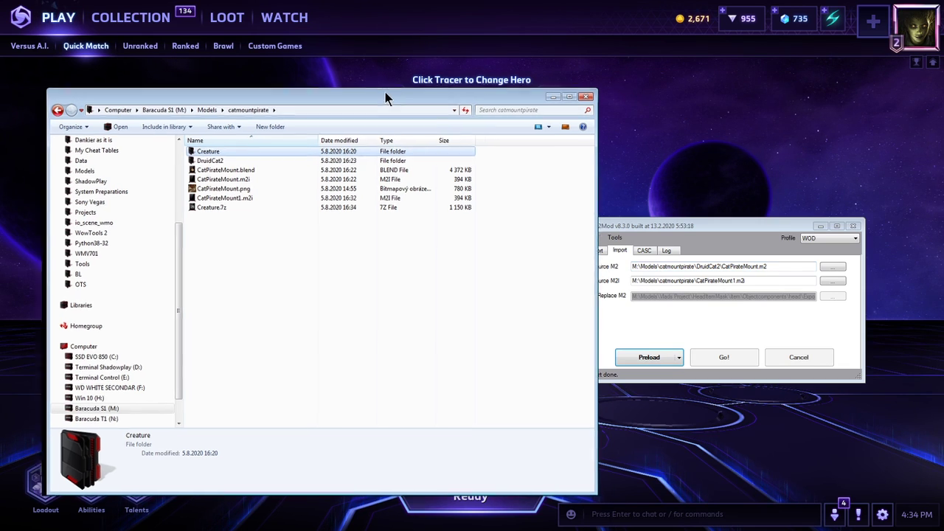
left_click_drag(383, 94, 659, 89)
key("super+e")
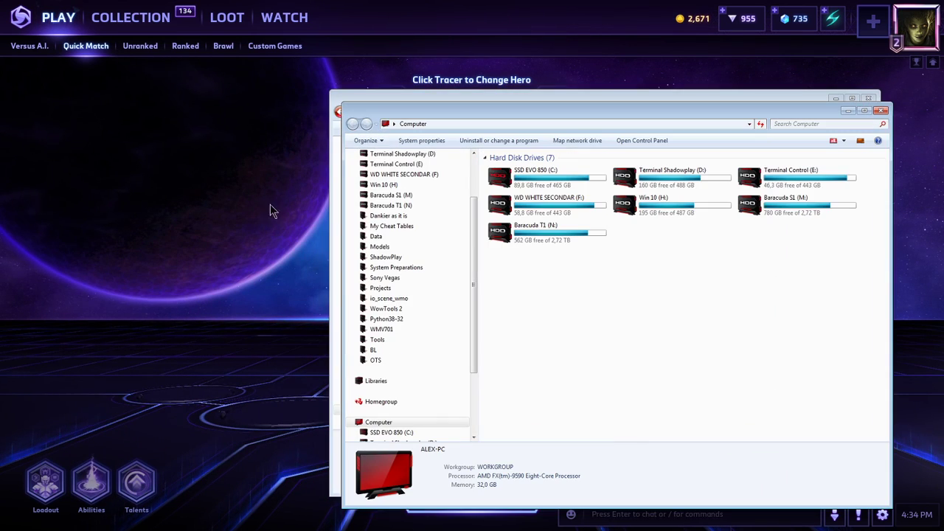
left_click_drag(393, 113, 96, 99)
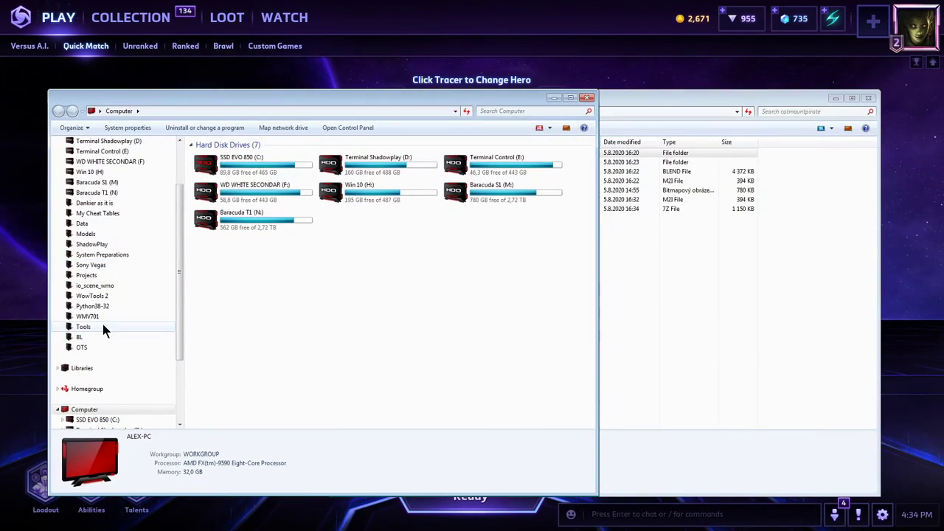
left_click(96, 223)
left_click(241, 348)
double_click(241, 348)
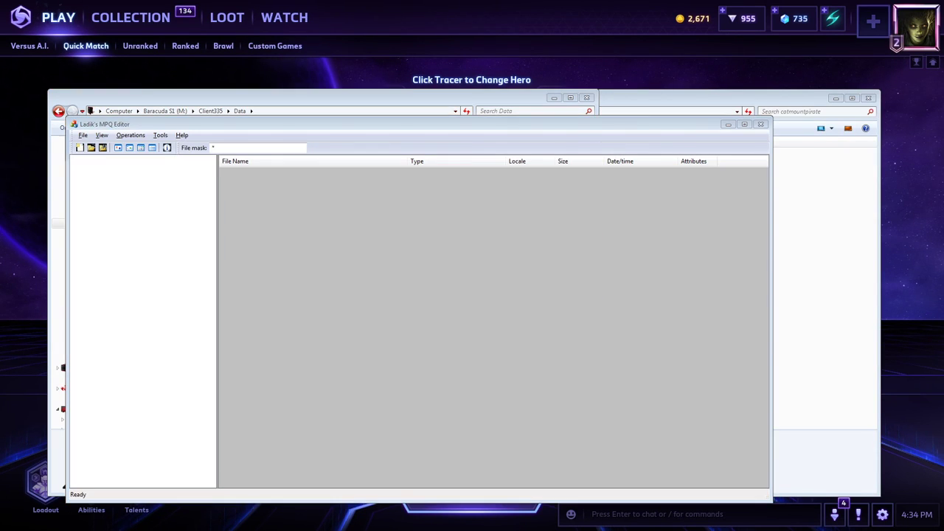
Add the catmountpirate Creature folder to the root of patch-x.mpq and close the MPQ editor.
left_click(774, 204)
left_click(501, 153)
left_click_drag(303, 296, 304, 296)
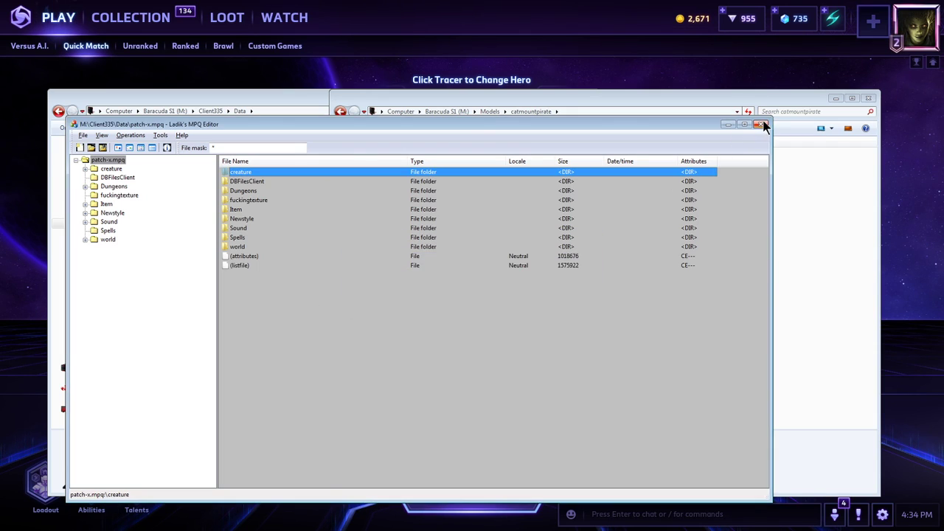
left_click(765, 125)
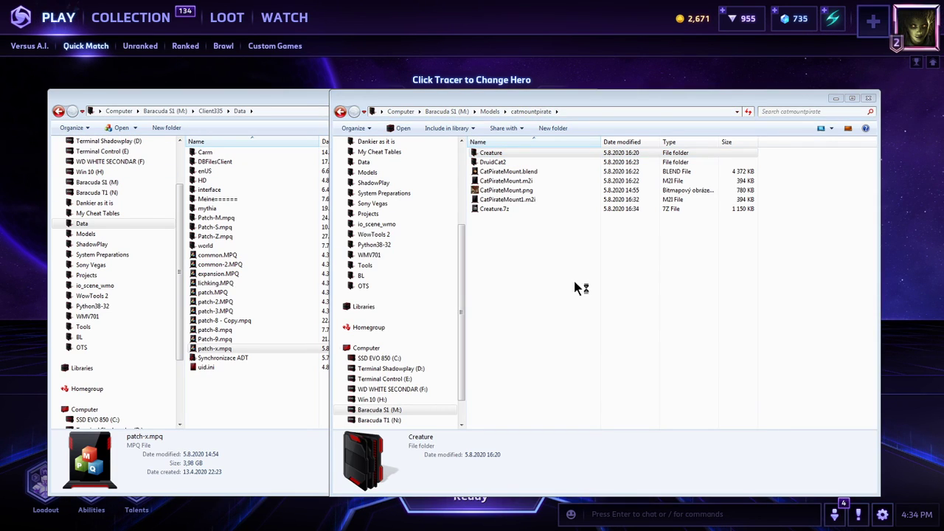
left_click(616, 277)
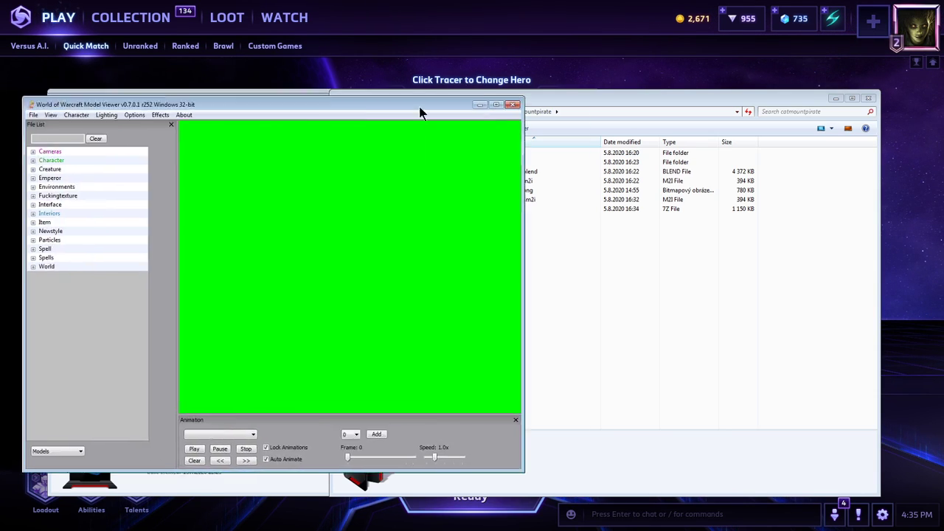
In World of Warcraft Model Viewer, find Catpiratemount among the Creature models and load catpiratemount.m2.
left_click_drag(419, 106, 649, 134)
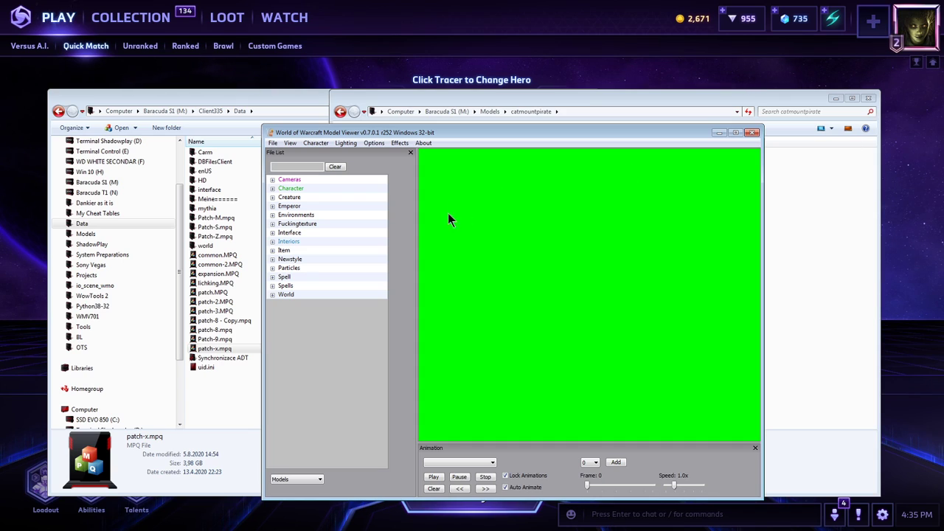
double_click(324, 197)
left_click(330, 231)
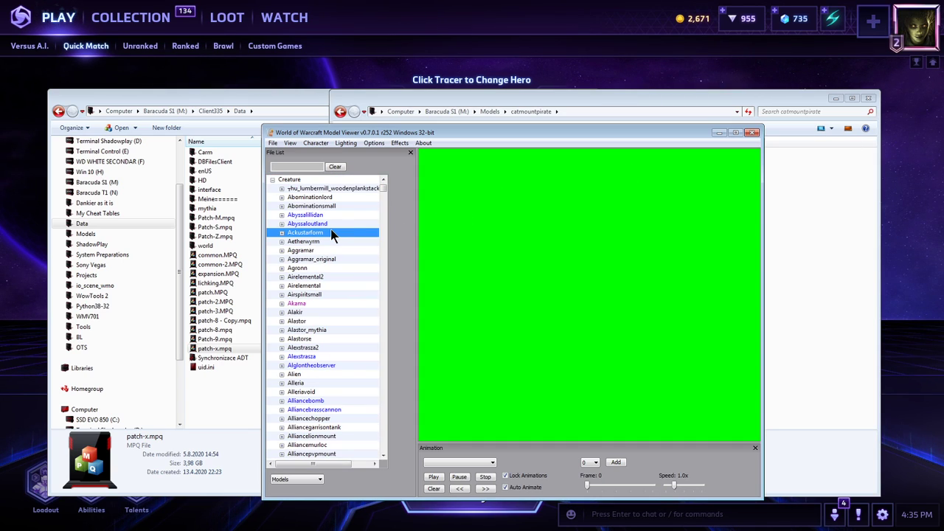
left_click(336, 286)
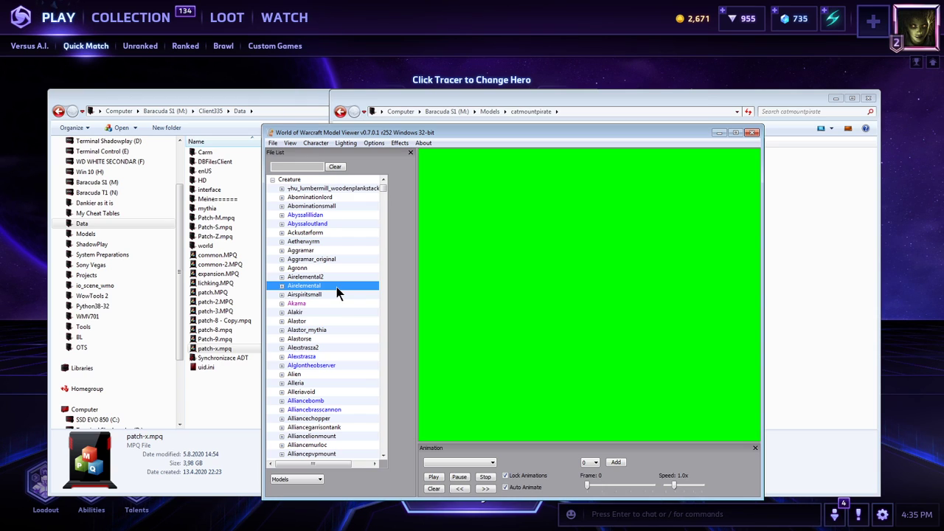
key("c")
key("c")
scroll(336, 287, "down", 7)
key("c")
key("c")
key("c")
key("c")
key("c")
key("c")
key("c")
key("c")
key("c")
key("c")
key("c")
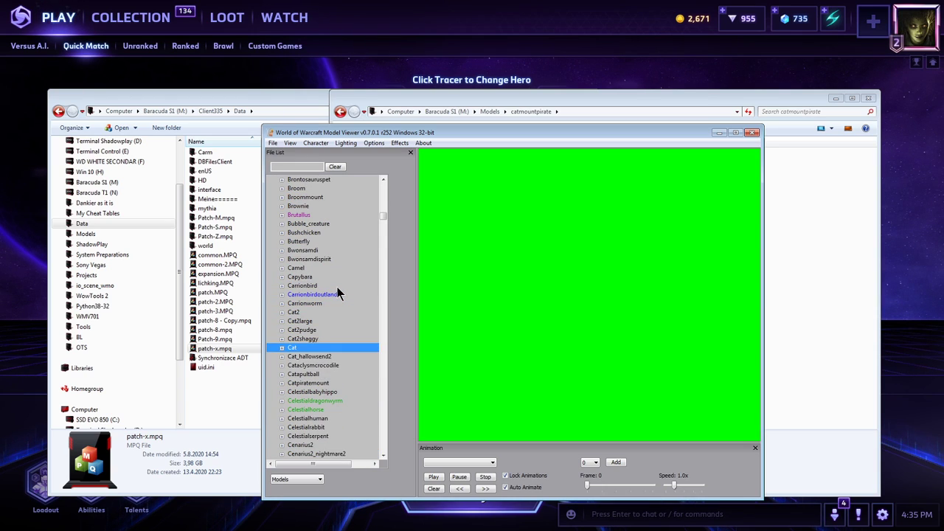
scroll(337, 286, "down", 5)
key("c")
key("c")
key("c")
key("c")
key("c")
key("c")
key("c")
key("c")
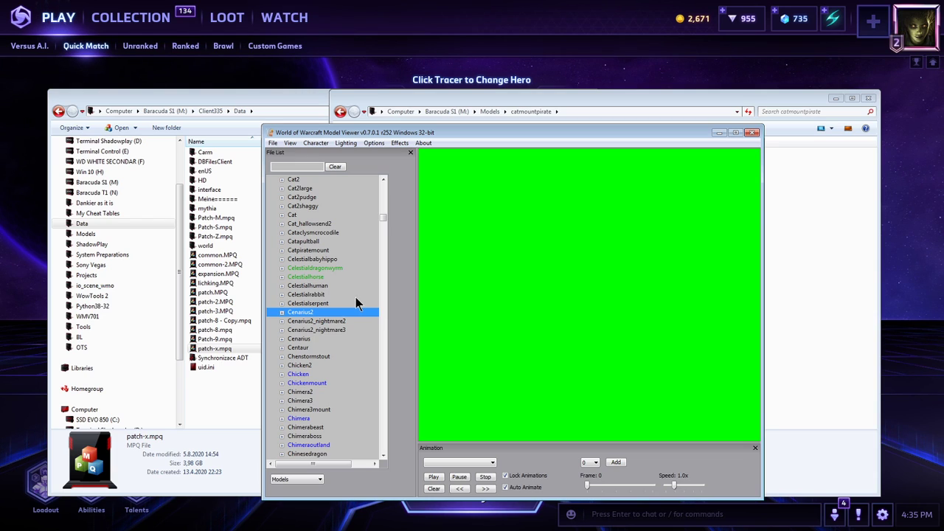
key("c")
key("c")
key("c")
key("c")
key("c")
scroll(340, 344, "down", 3)
key("Down")
key("Down")
key("Down")
key("Down")
key("Down")
key("Down")
key("Down")
key("Down")
key("Down")
key("Down")
key("Down")
key("Down")
key("Down")
key("Down")
key("Down")
key("Down")
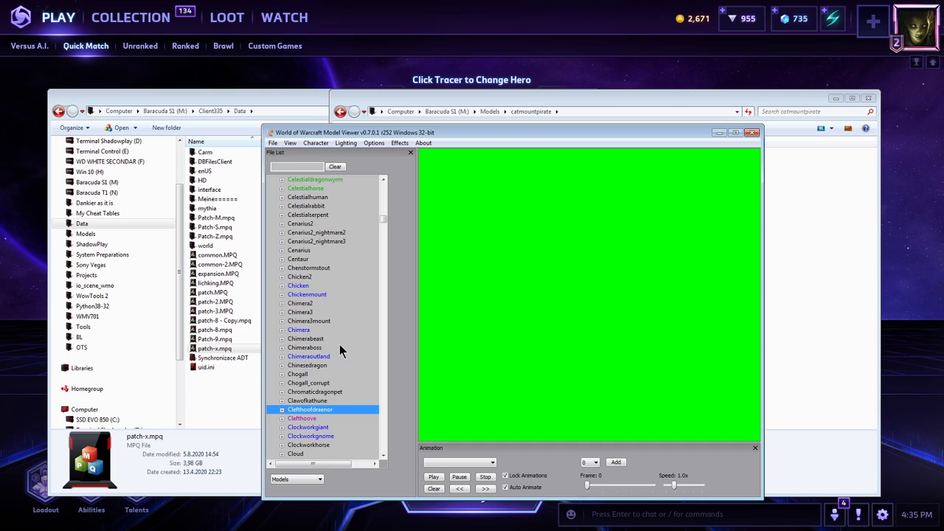
scroll(320, 243, "up", 2)
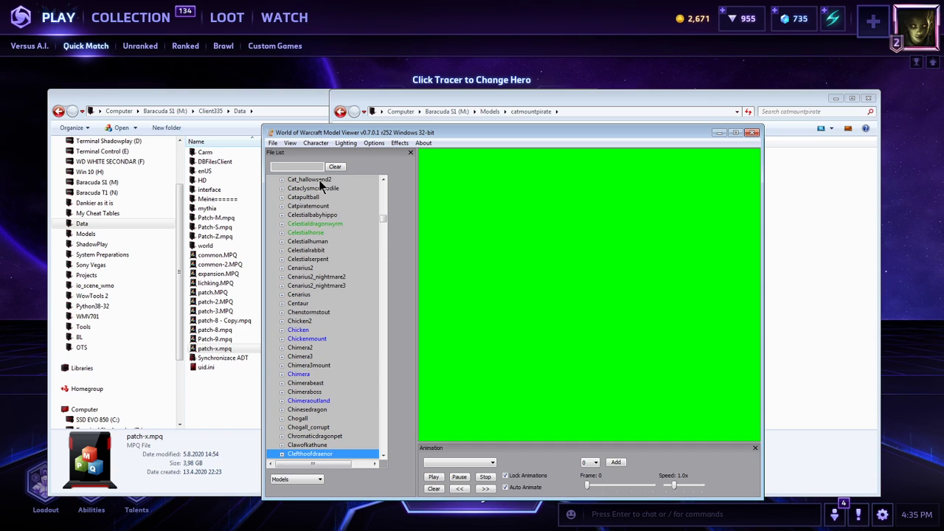
double_click(313, 206)
left_click(320, 215)
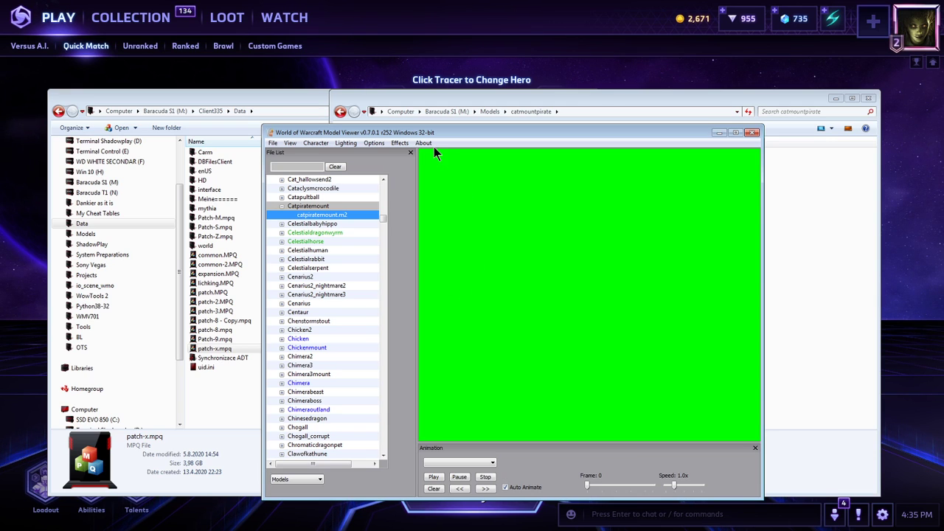
Enlarge the model viewer window and examine the cat's side, tail, legs, saddle and face in the Stand animation.
left_click_drag(421, 131, 262, 59)
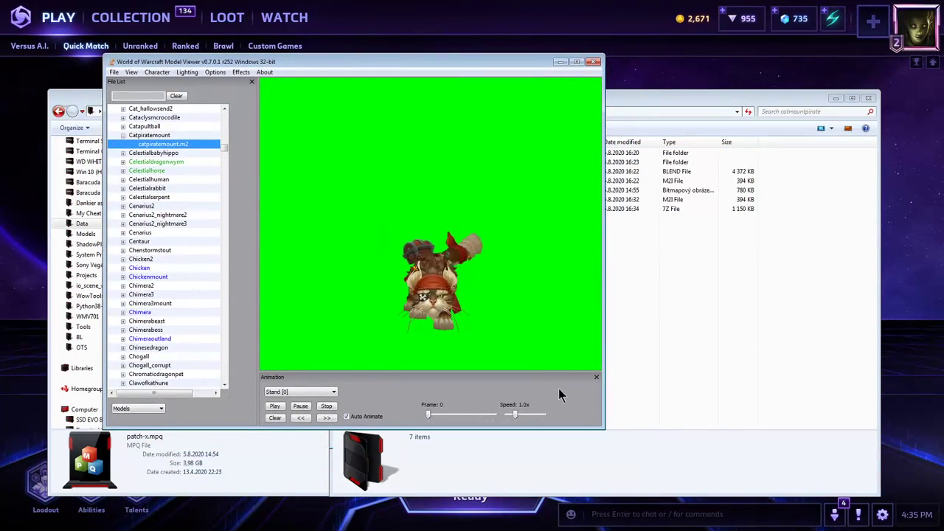
left_click_drag(603, 428, 651, 473)
left_click_drag(420, 342, 445, 333)
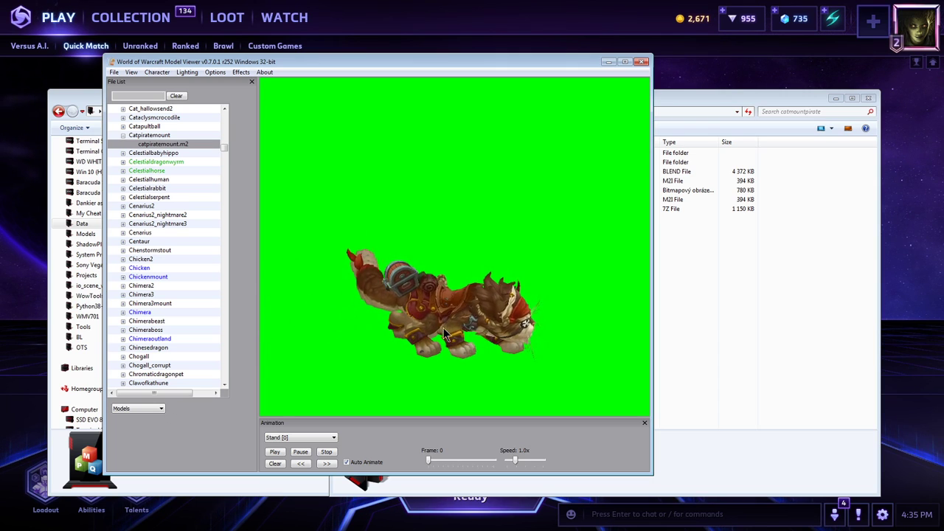
left_click_drag(441, 329, 529, 317)
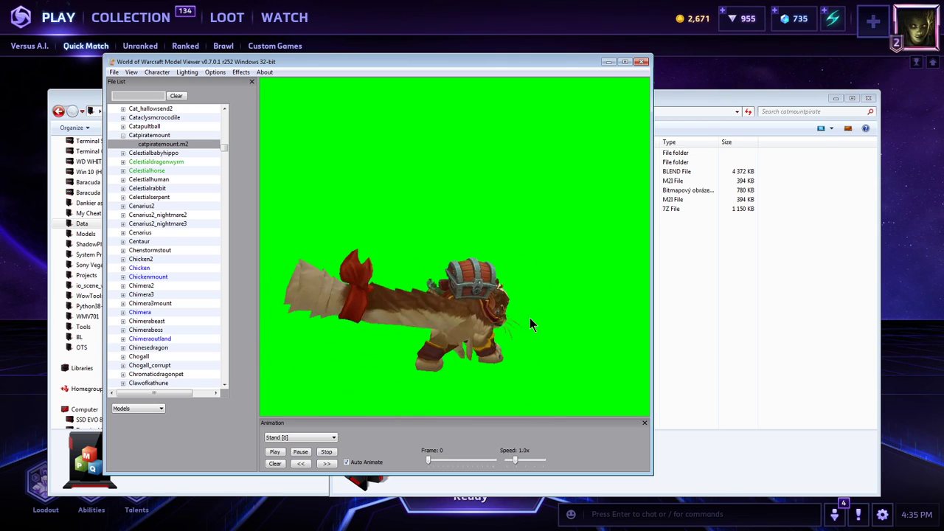
scroll(530, 318, "up", 10)
mouse_move(462, 302)
right_mouse_down()
mouse_move(468, 274)
mouse_move(467, 308)
right_mouse_up()
scroll(468, 276, "up", 3)
scroll(469, 282, "down", 3)
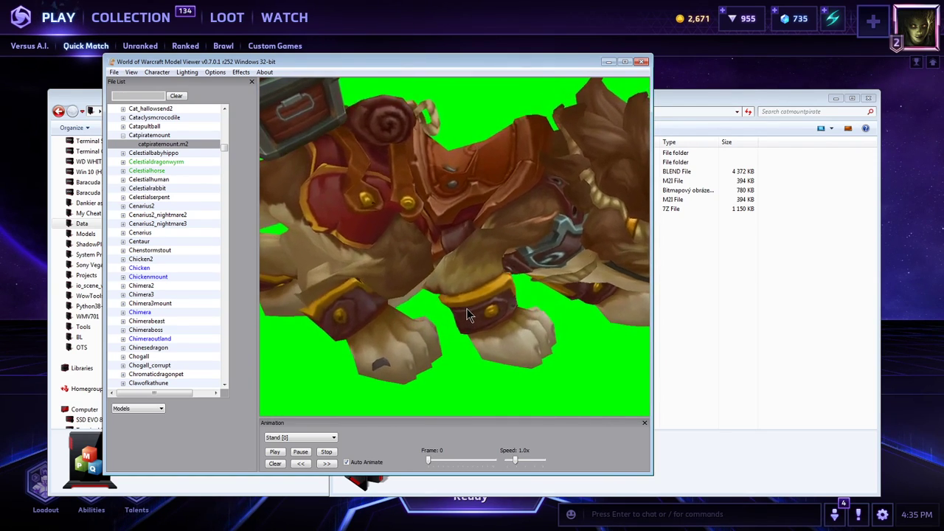
scroll(468, 305, "up", 3)
left_click_drag(470, 301, 436, 275)
scroll(437, 306, "down", 2)
scroll(473, 274, "down", 3)
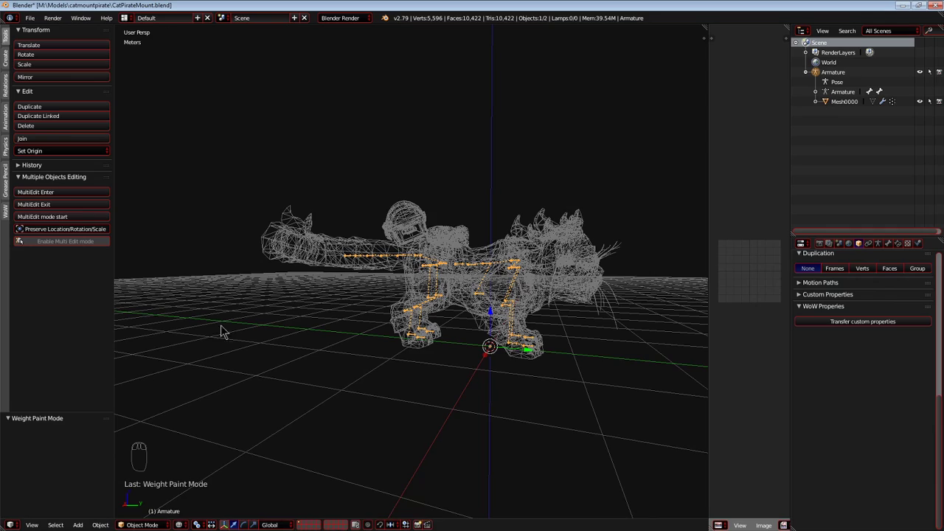
Switch to Blender and set the cat mesh's WoW blend mode to Decal.
scroll(222, 330, "up", 3)
left_click(509, 256)
key("alt+z")
key("shift+c")
scroll(517, 264, "up", 2)
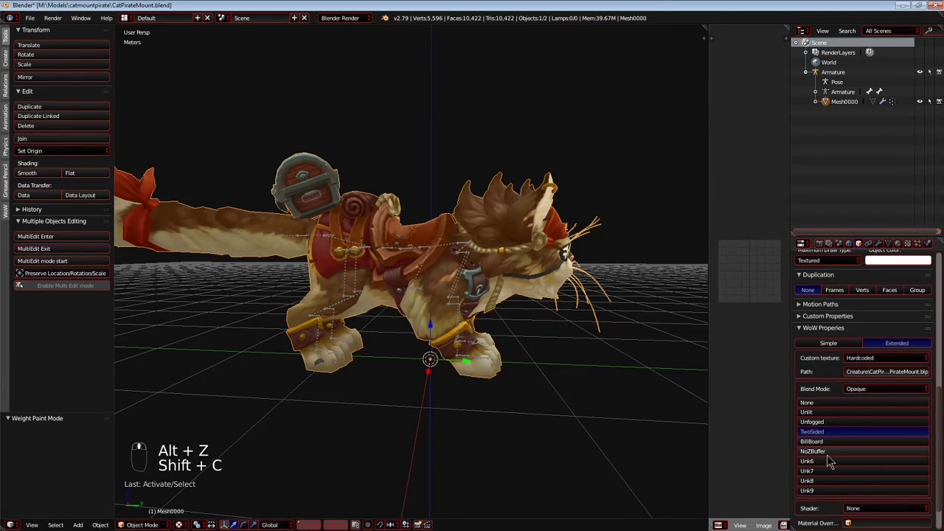
left_click(859, 389)
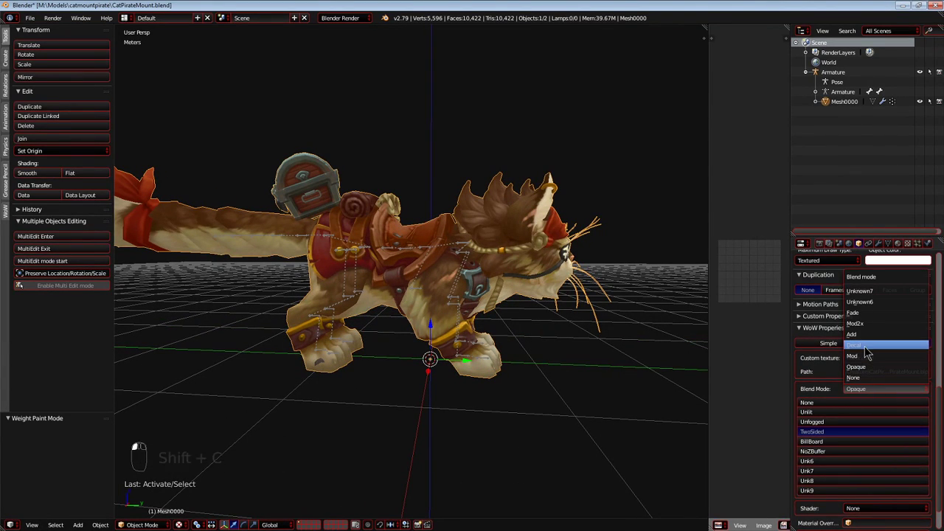
left_click(865, 346)
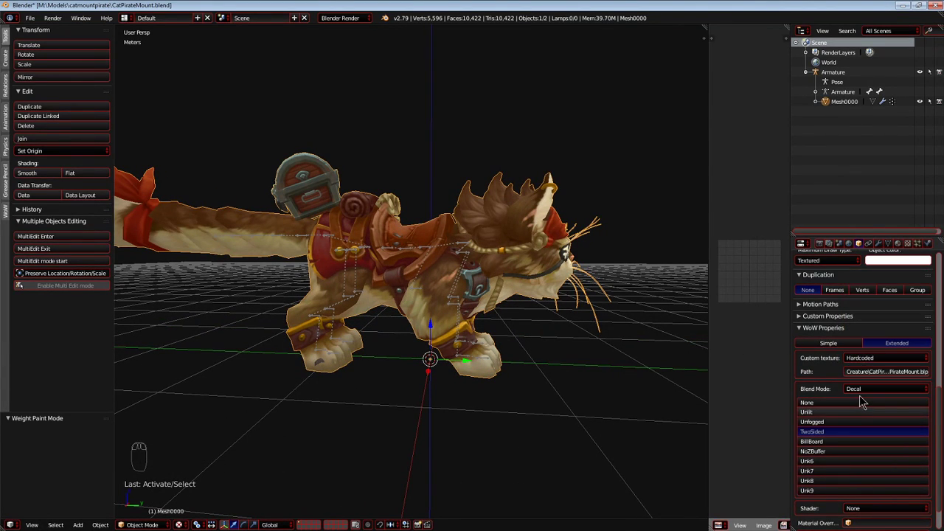
key("shift+c")
left_click(865, 389)
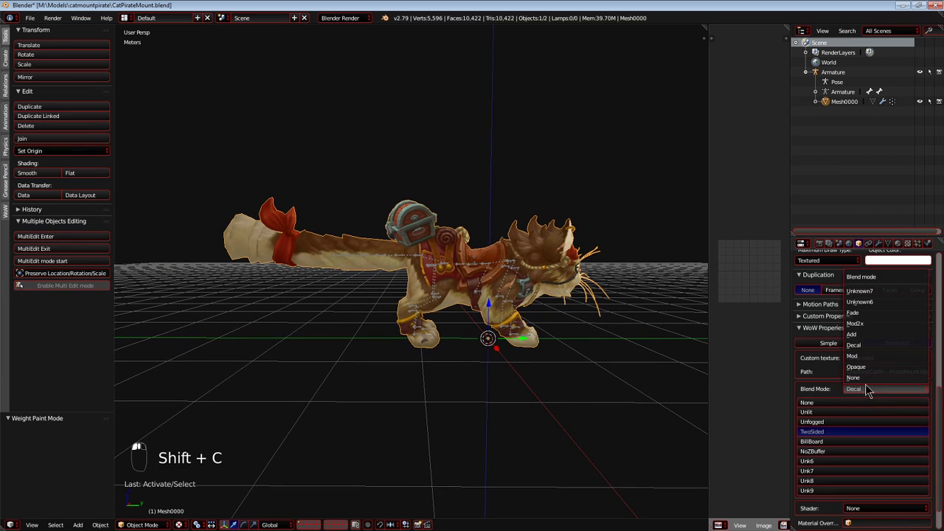
left_click(856, 345)
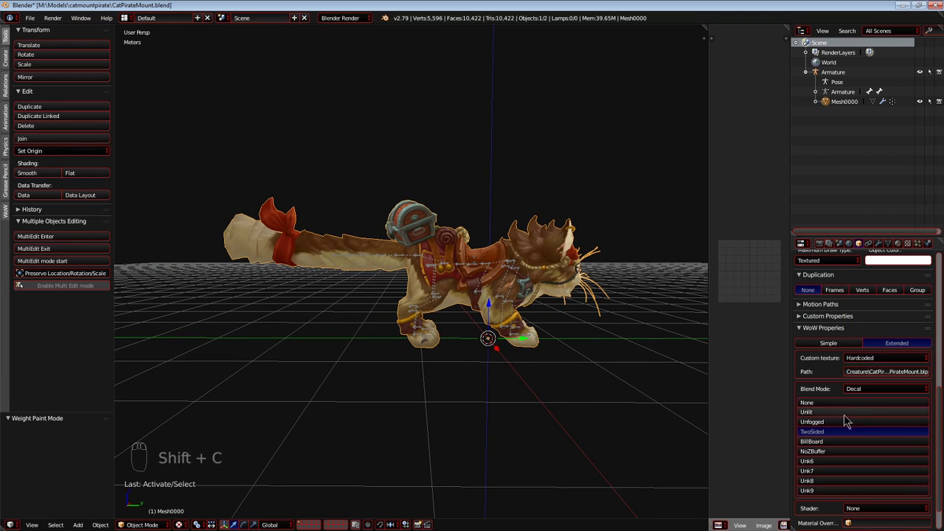
middle_click_drag(481, 308, 455, 308)
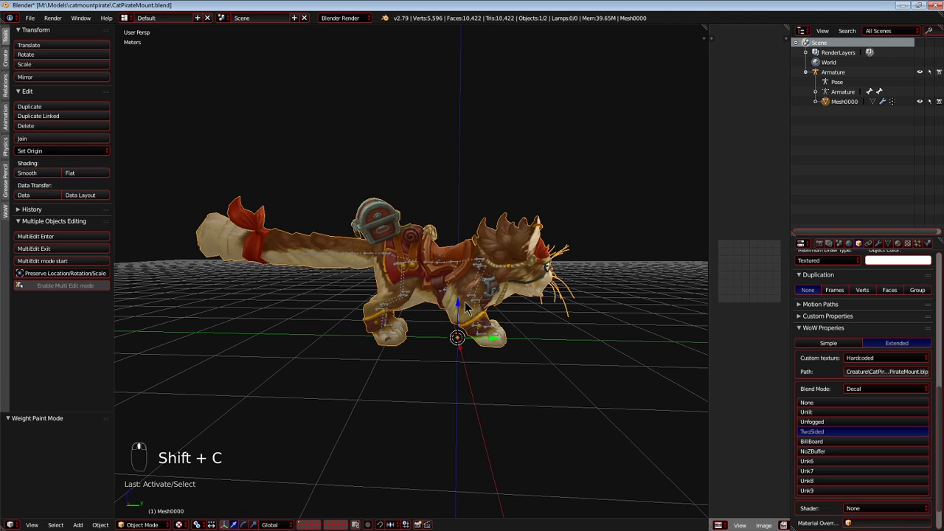
Export the model to the catmountpirate folder as CatPirateMount2.m2i.
key("alt+Tab")
left_click(448, 233)
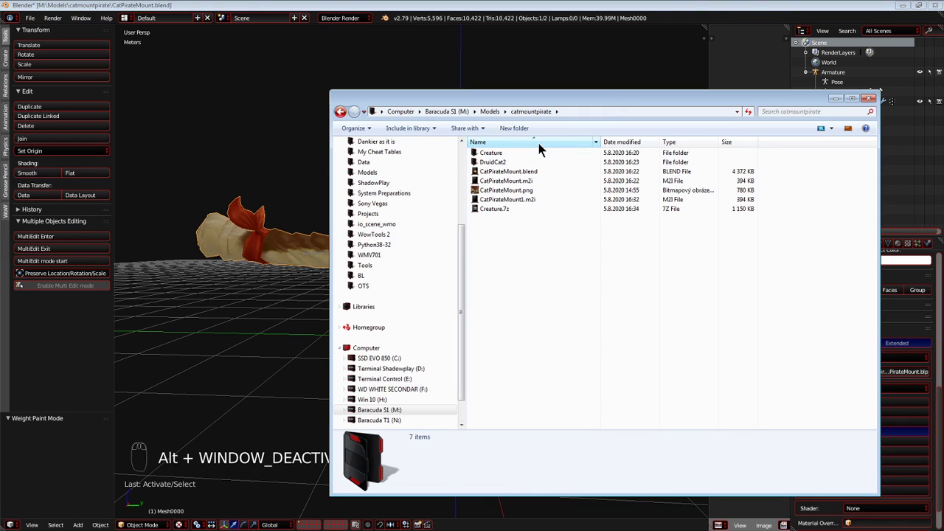
left_click(577, 111)
left_click(302, 199)
key("shift+c")
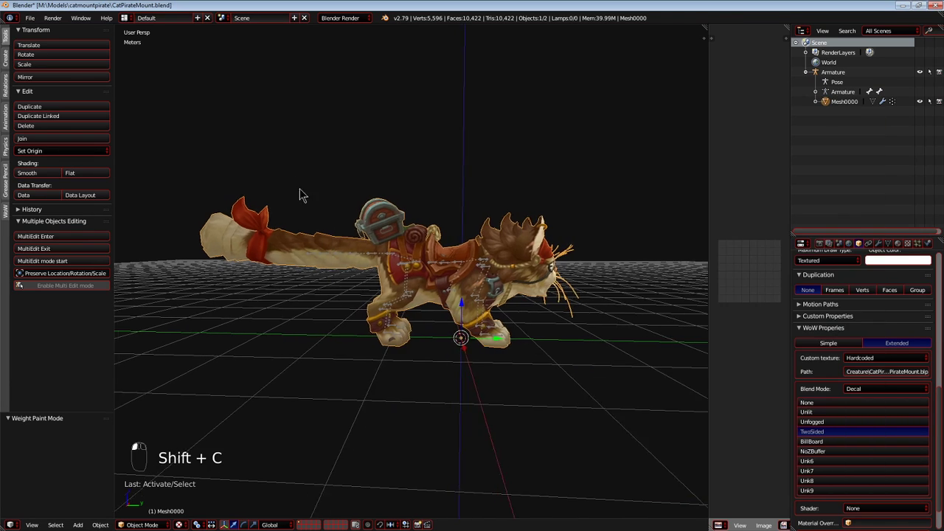
left_click(30, 19)
mouse_move(59, 210)
left_click(177, 212)
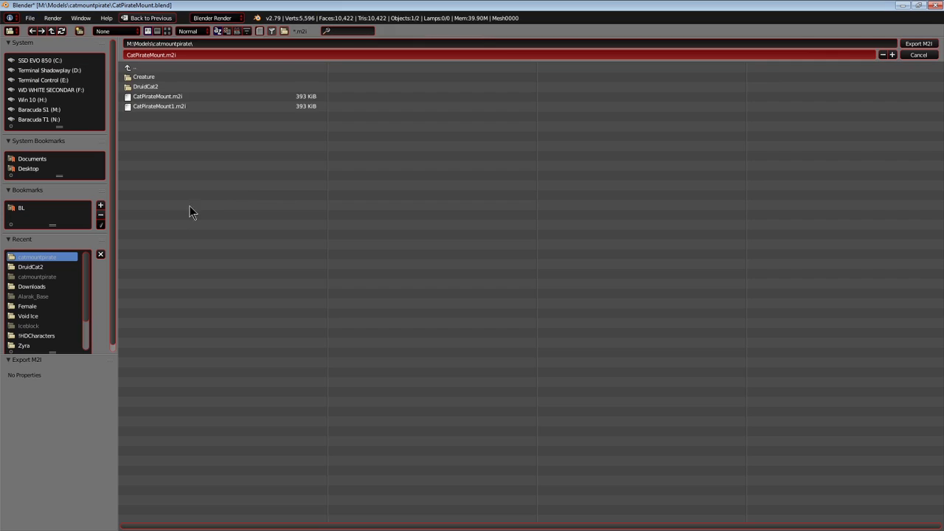
left_click(892, 55)
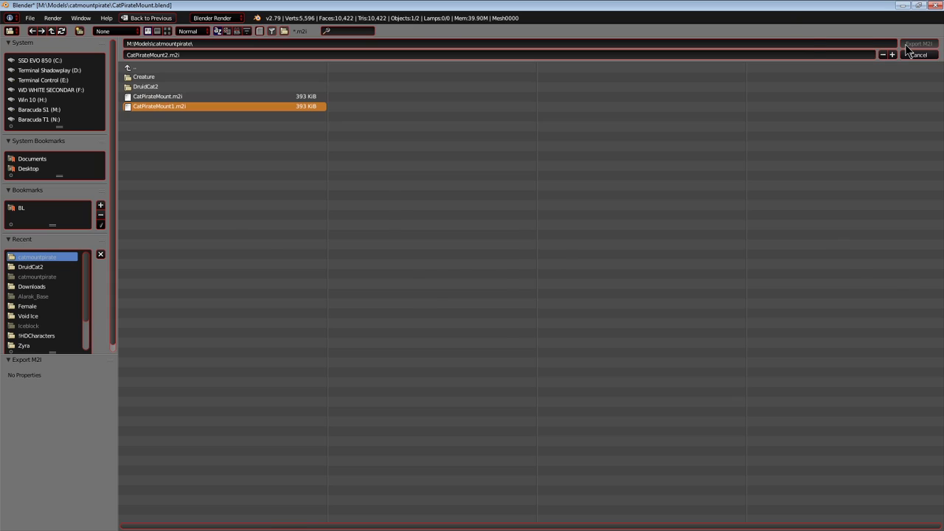
left_click(906, 46)
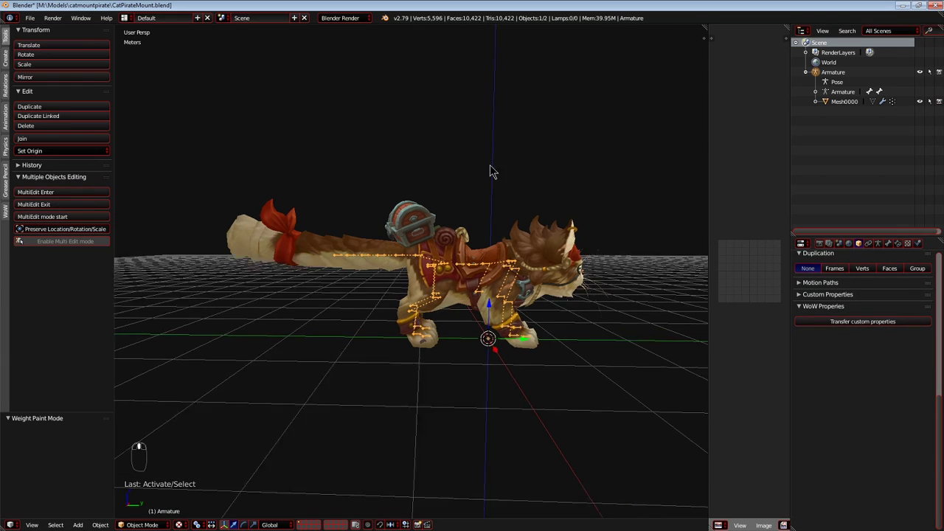
Minimize Blender and import CatPirateMount2.m2i in M2Mod as the Source M2I, dismissing the mappings warning.
key("shift+c")
middle_click_drag(504, 184, 499, 256)
scroll(337, 209, "up", 3)
middle_click_drag(689, 137, 550, 168)
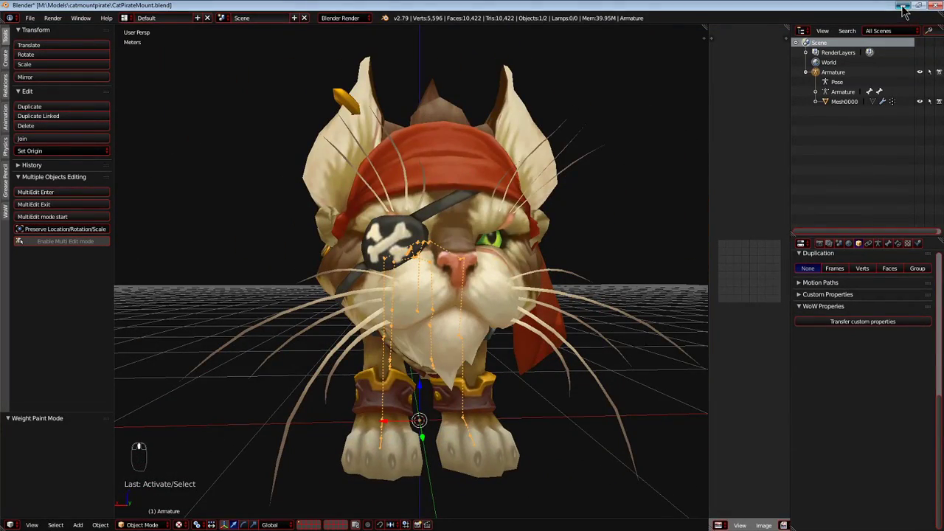
left_click(902, 6)
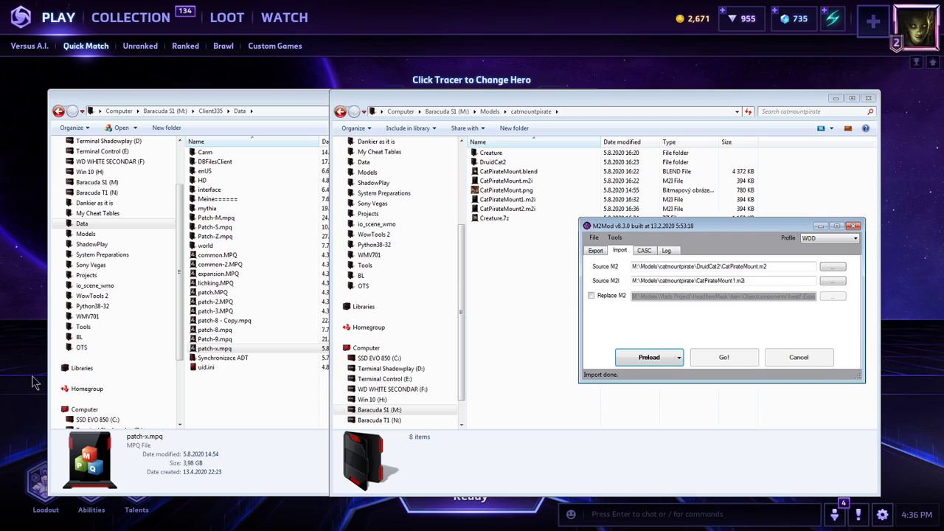
left_click(832, 281)
double_click(552, 313)
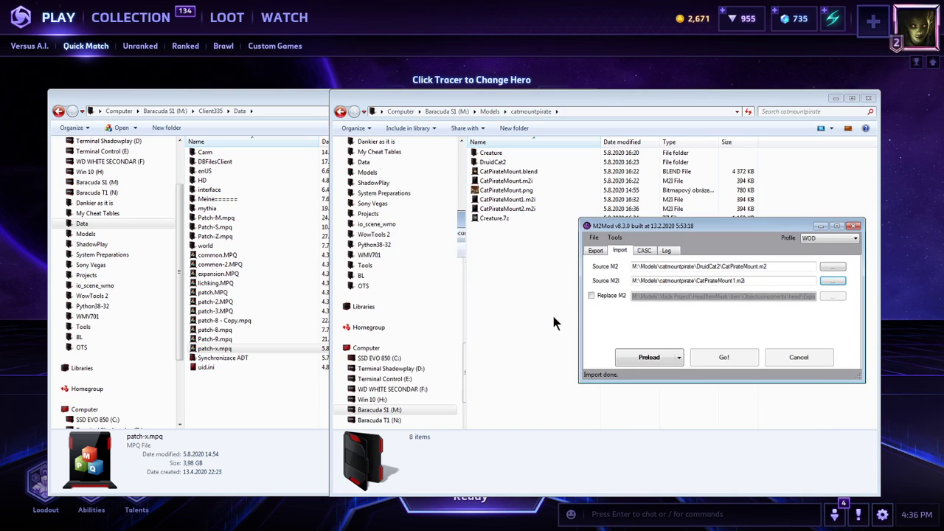
left_click(647, 359)
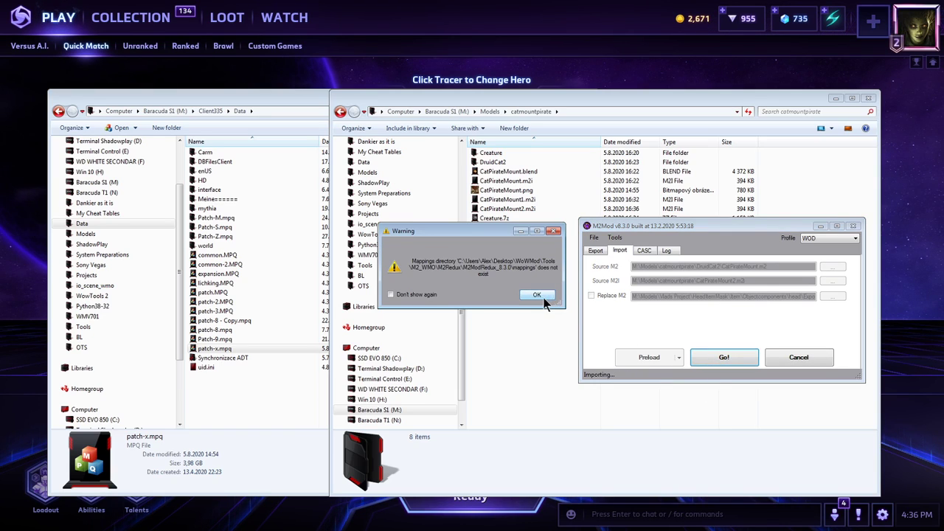
left_click(543, 295)
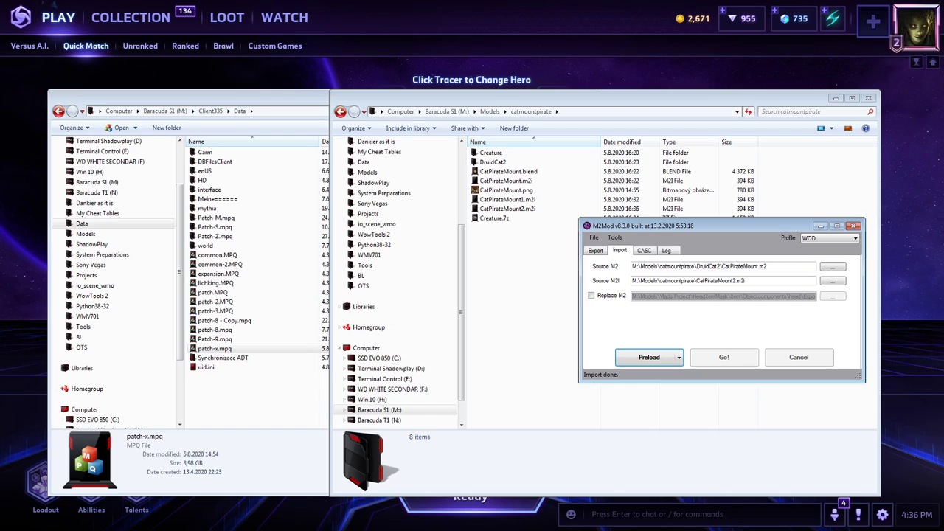
Save CatPirateMount.blend over the existing file in Blender and minimize the program.
key("alt+Tab")
key("ctrl+s")
left_click(314, 248)
left_click(909, 8)
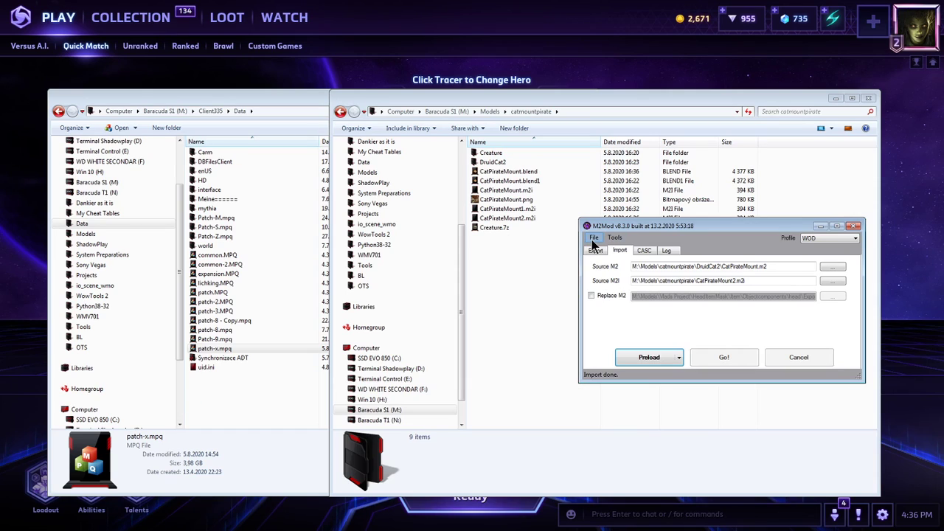
Open the DruidCat2\Export folder and run tolk.cmd there on the exported model files.
double_click(506, 162)
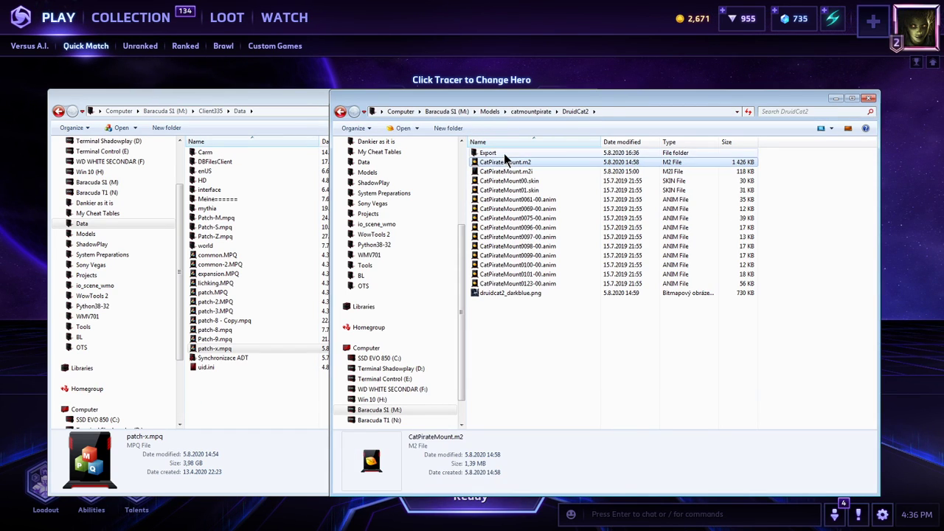
double_click(504, 154)
left_click(693, 111)
type("tolk.cmd")
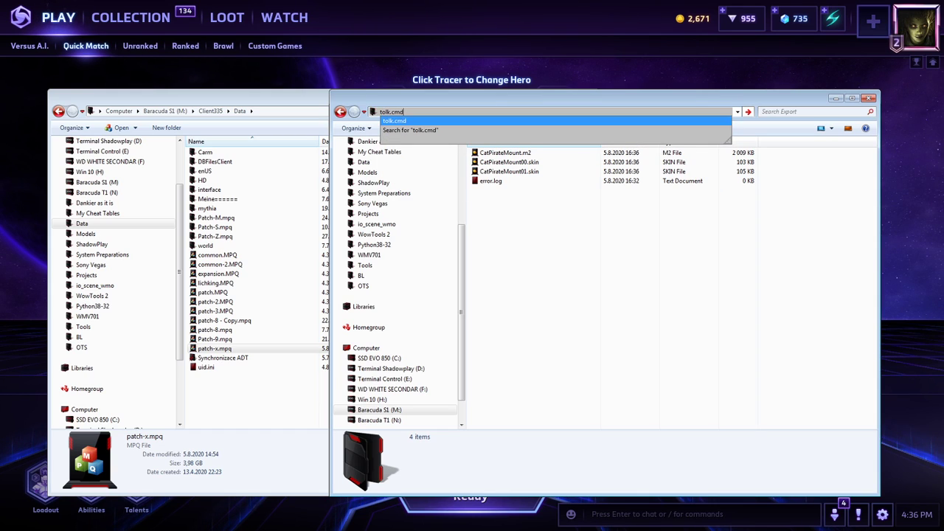
key("Return")
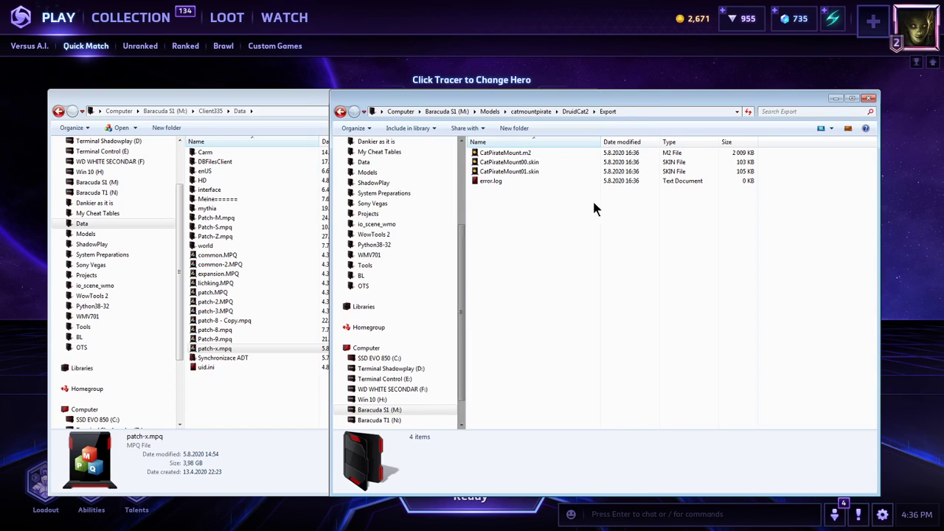
Copy CatPirateMount.m2 and its two skin files from Export, and delete the Creature.7z archive in catmountpirate.
left_click(546, 171)
left_click(536, 153, "shift")
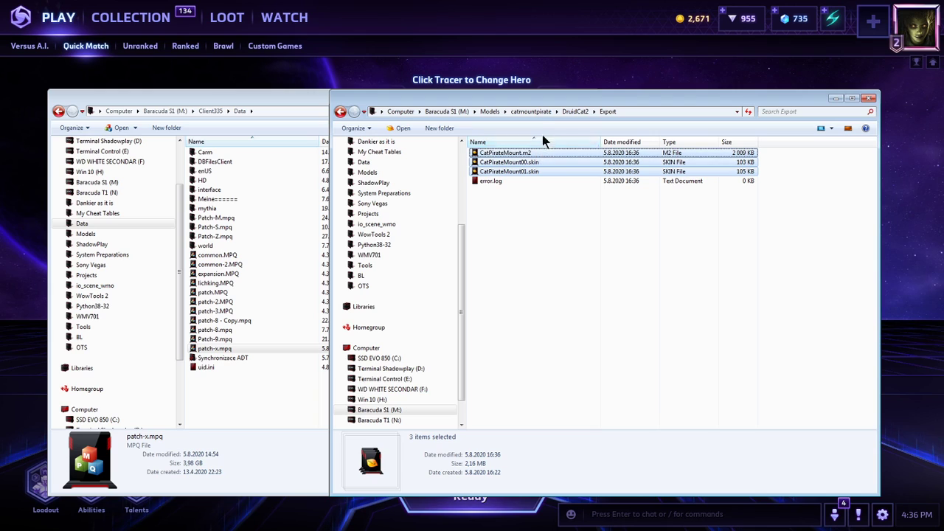
left_click(544, 113)
left_click(507, 227)
key("Delete")
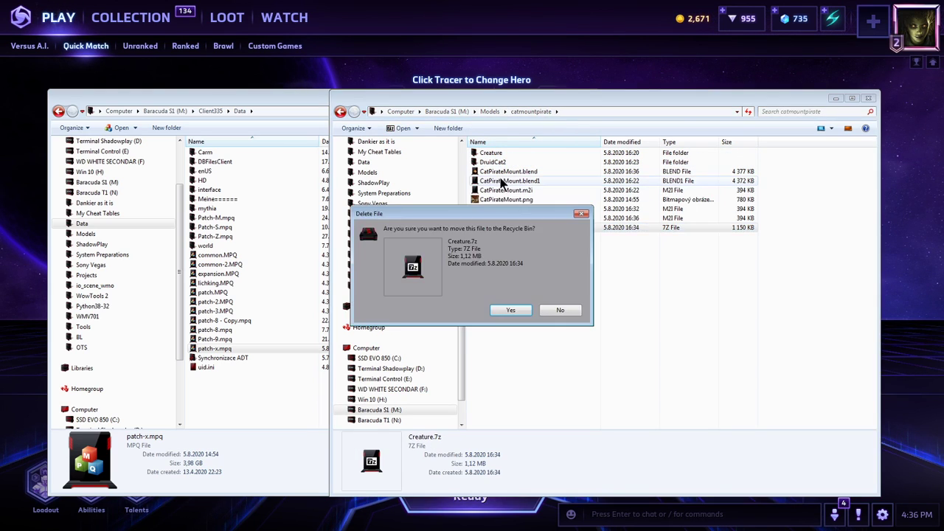
key("Return")
Paste the copied model files into catmountpirate's Creature\CatPirateMount folder, replacing the existing versions.
double_click(498, 155)
double_click(499, 154)
key("ctrl+v")
left_click(422, 375)
left_click(457, 217)
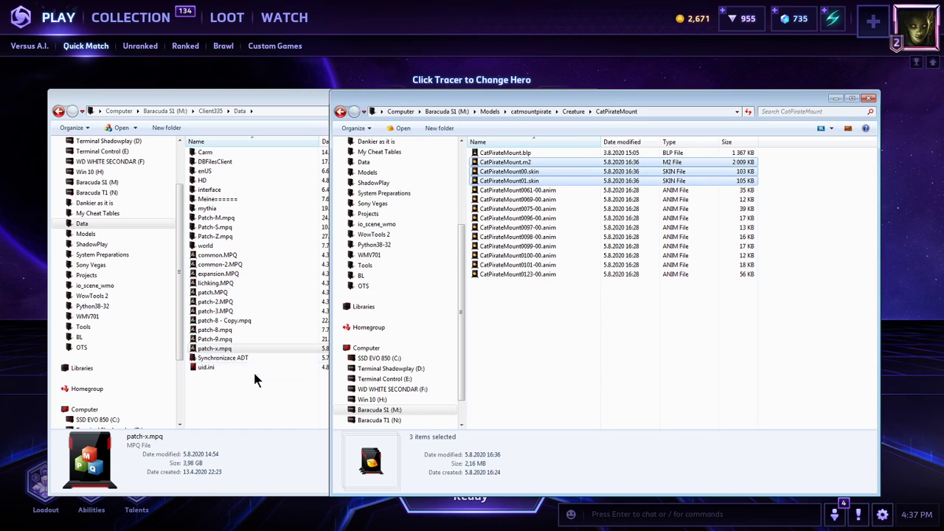
Open patch-x.mpq from Client335\Data in Ladik's MPQ Editor and enter its creature\CatPirateMount folder.
double_click(221, 348)
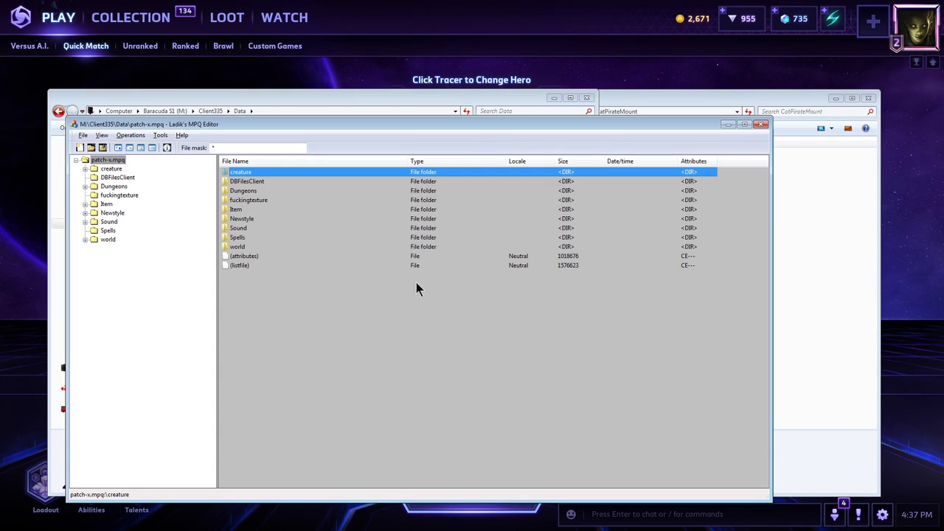
double_click(253, 171)
key("c")
scroll(272, 367, "down", 1)
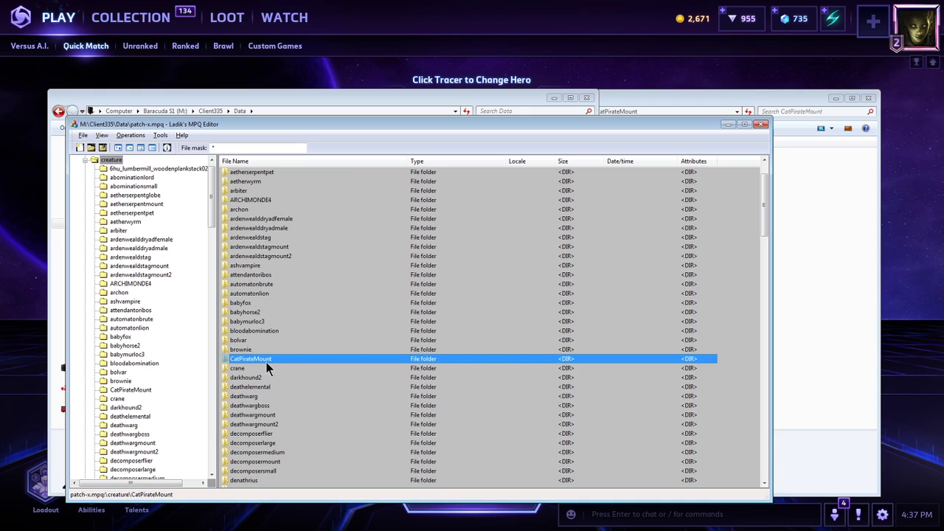
double_click(266, 360)
Add the updated CatPirateMount.m2, CatPirateMount00.skin and CatPirateMount01.skin to the archive's CatPirateMount folder, replacing the existing versions.
left_click(805, 305)
left_click(529, 153)
left_click(532, 162)
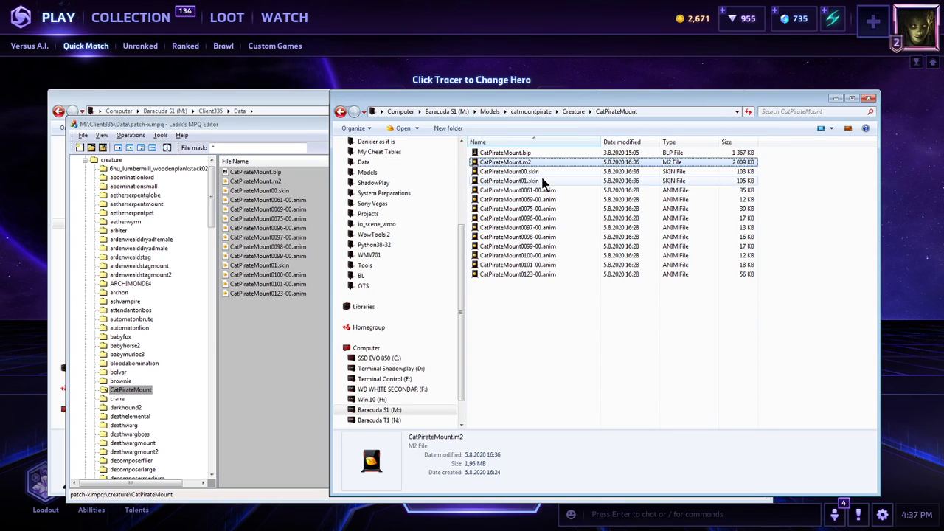
left_click(542, 181, "shift")
left_click_drag(540, 172, 302, 331)
left_click(302, 331)
left_click(486, 296)
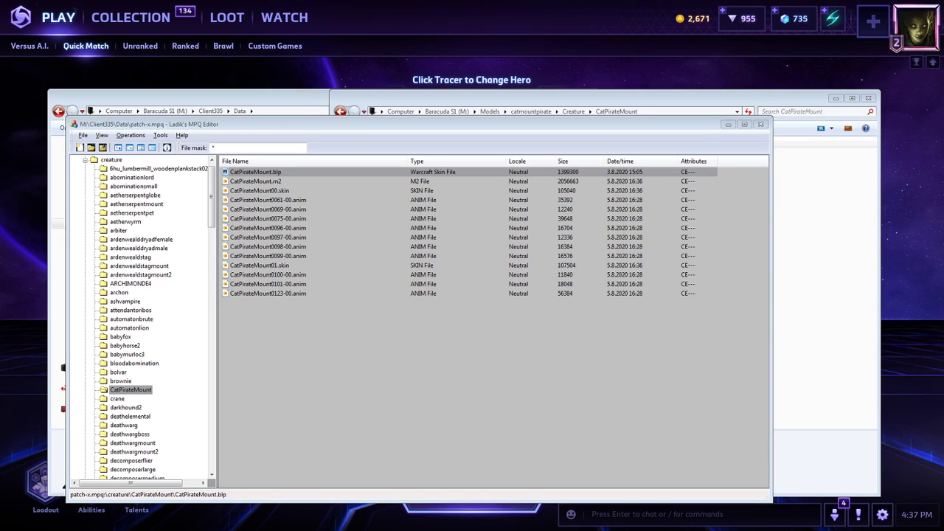
Paste the copied model files into Client335.127\Data\Creature\CatPirateMount, replacing all conflicting files.
key("alt+Tab")
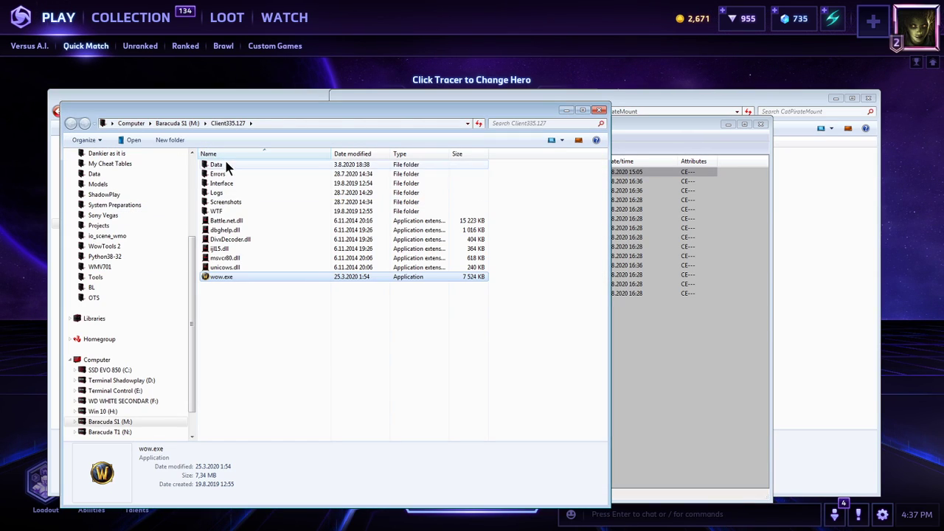
double_click(225, 161)
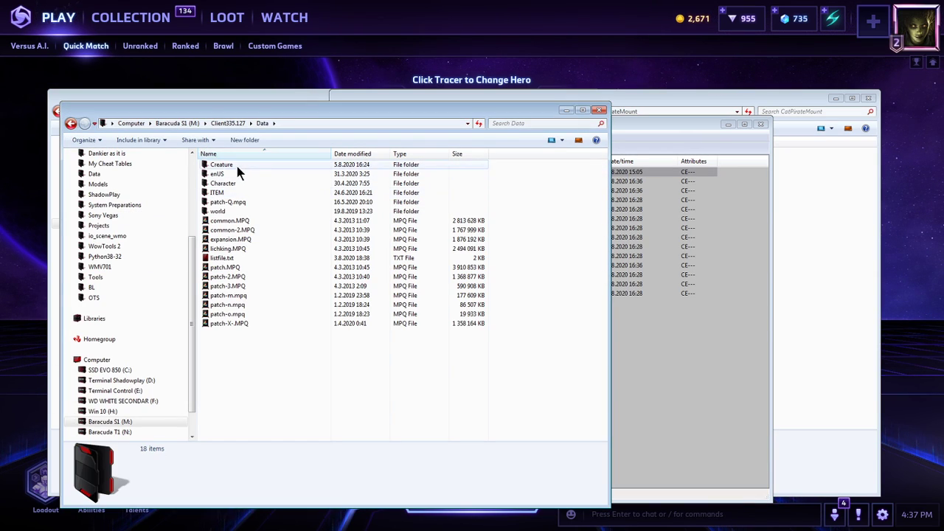
double_click(235, 163)
double_click(236, 166)
left_click(295, 258)
key("ctrl+v")
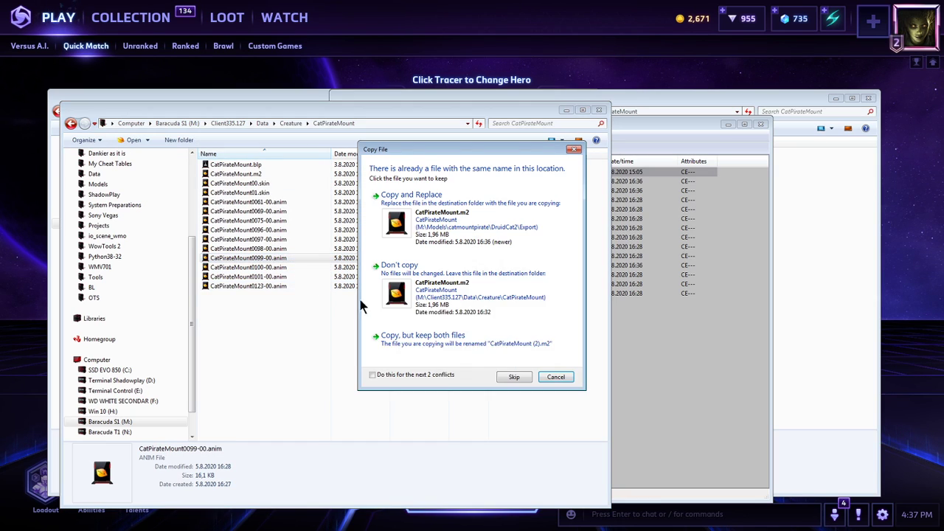
left_click(444, 374)
left_click(410, 195)
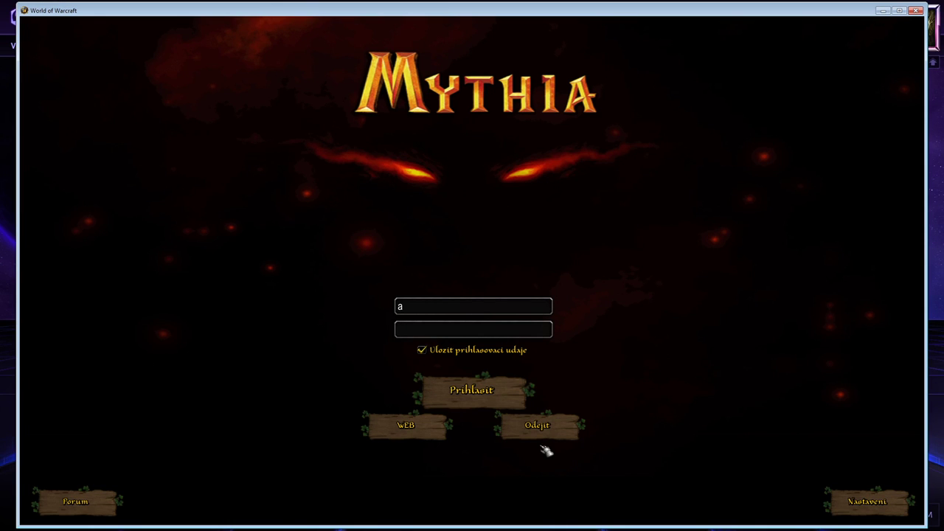
Log in to World of Warcraft and morph the character into the cat with the chat command .mor 3281.
key("Return")
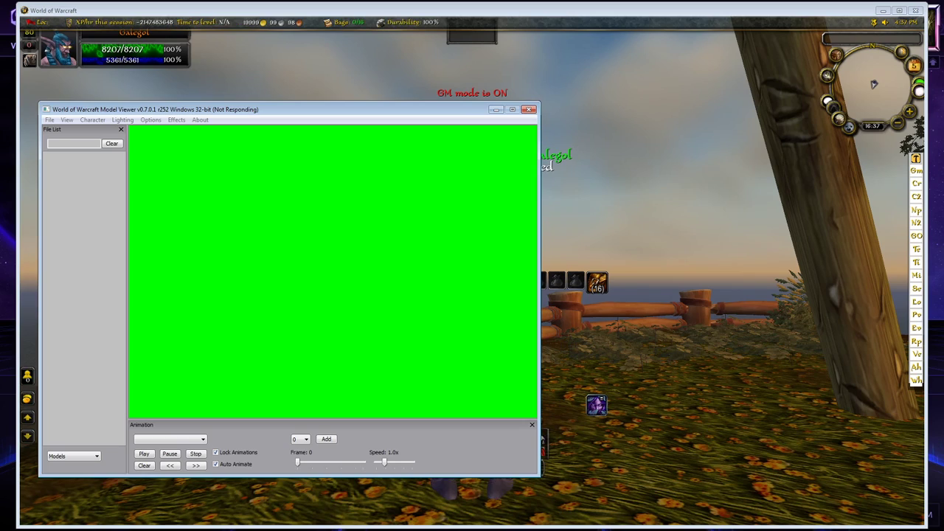
left_click(599, 194)
key("Return")
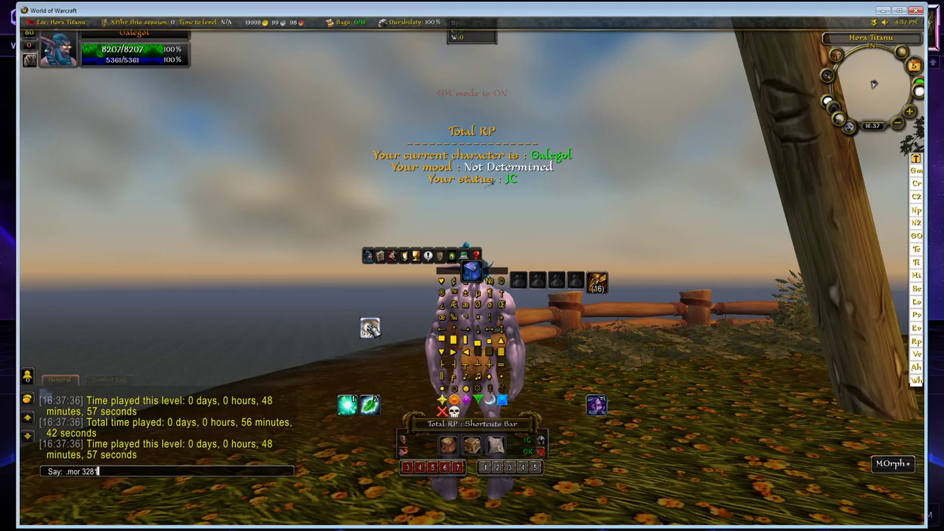
type(".mor 3281")
key("Return")
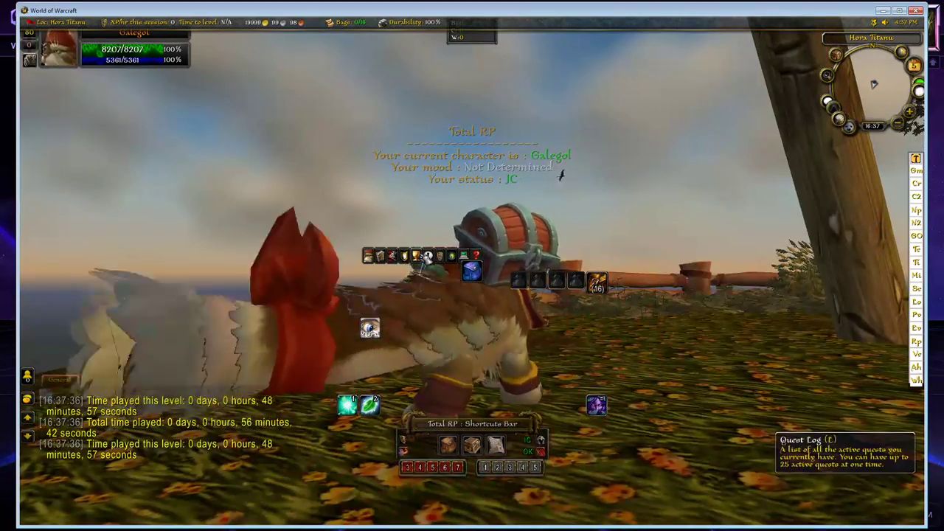
Hide the game interface and examine the morphed cat's mane, ears and side from close up.
key("alt+z")
left_click_drag(300, 242, 163, 173)
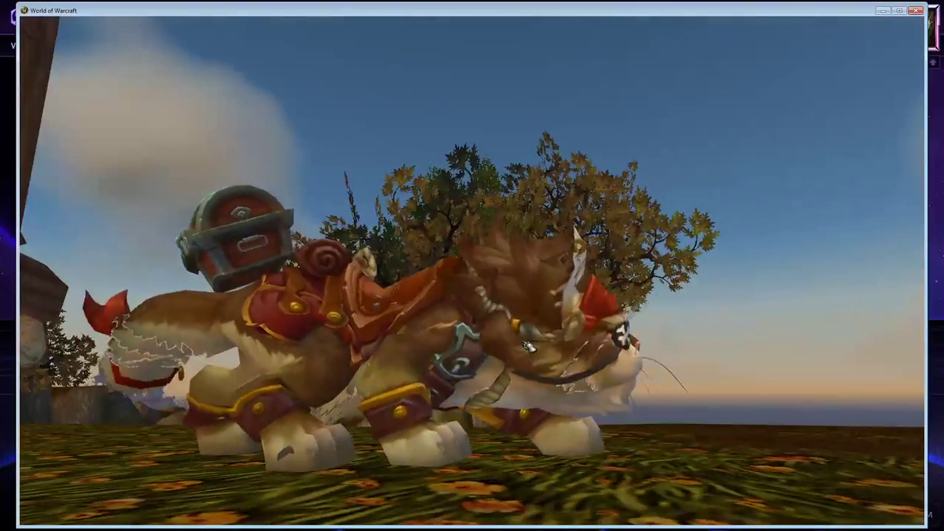
scroll(534, 350, "up", 3)
left_click_drag(539, 354, 442, 357)
scroll(548, 366, "up", 3)
left_click_drag(548, 367, 616, 417)
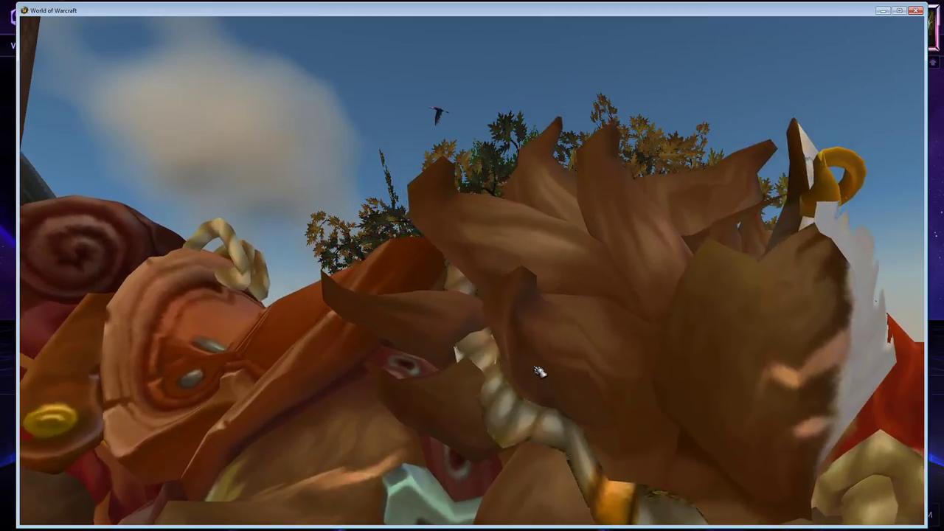
scroll(540, 371, "down", 5)
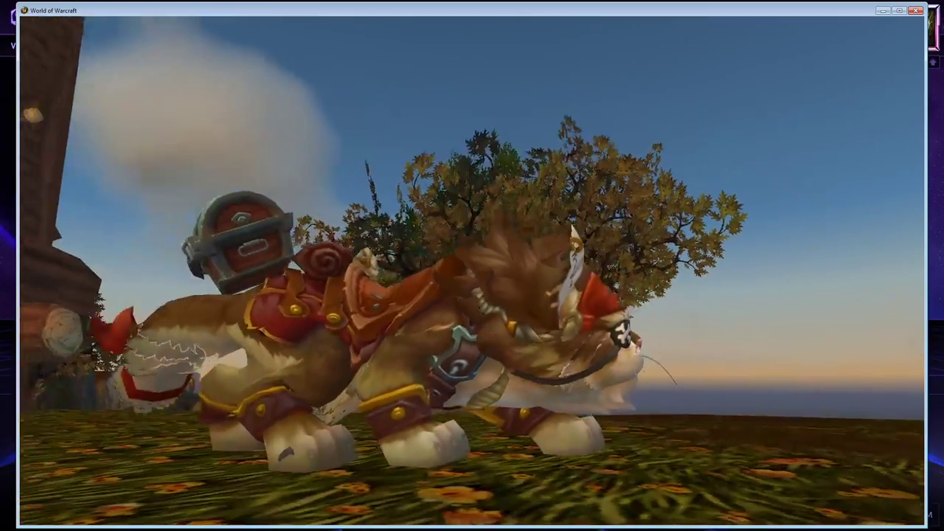
mouse_move(422, 335)
left_mouse_down()
mouse_move(561, 335)
mouse_move(439, 335)
left_mouse_up()
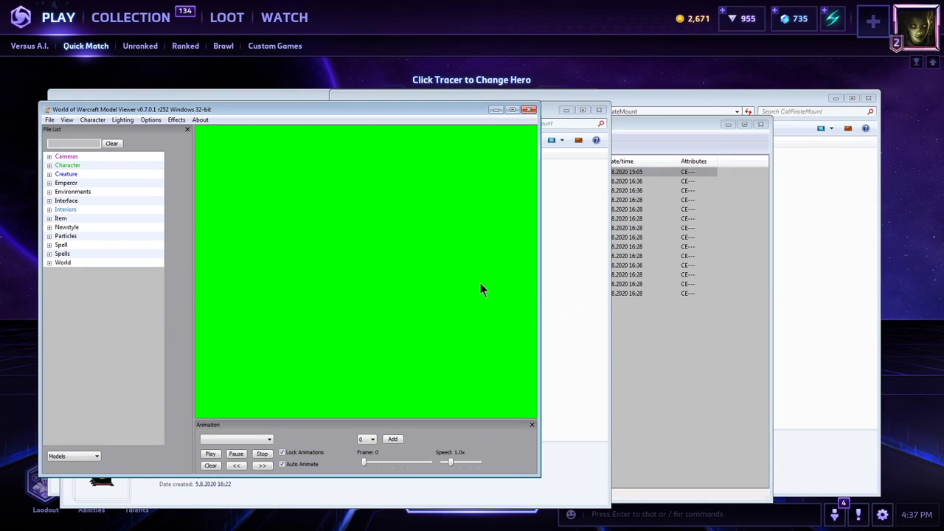
Open CatPirateMount.m2 from the Client335.127 creature folder in 010 Editor.
left_click(589, 191)
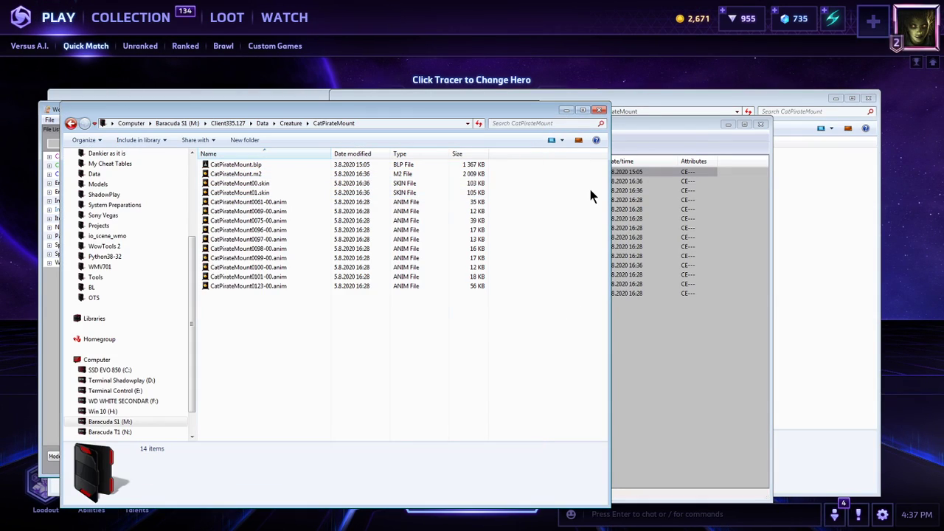
double_click(306, 176)
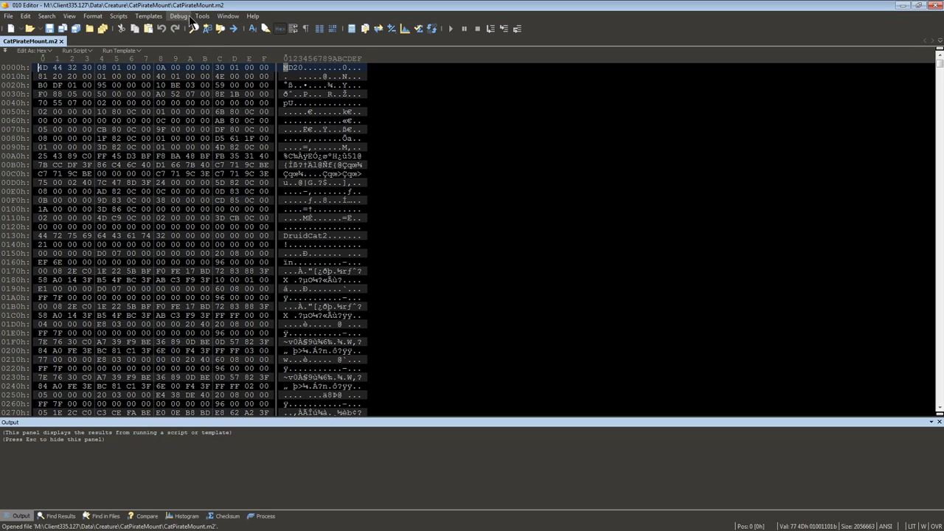
left_click(149, 16)
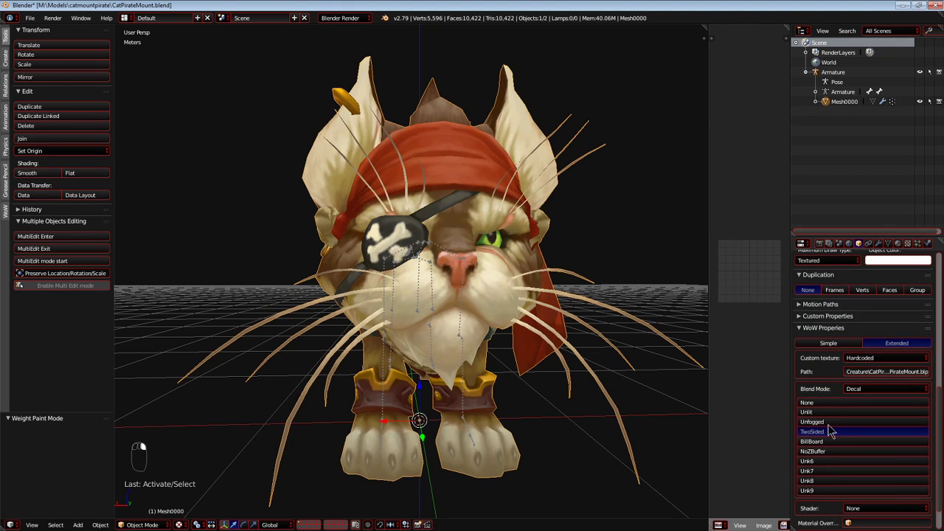
Set the cat mesh's WoW blend mode to Mod in Blender, close 010 Editor, and save the blend file.
left_click(861, 386)
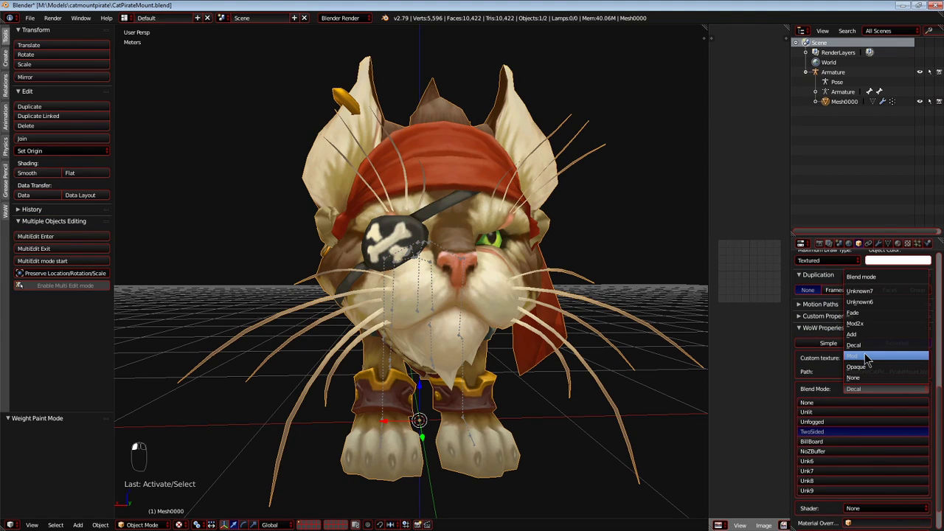
left_click(867, 357)
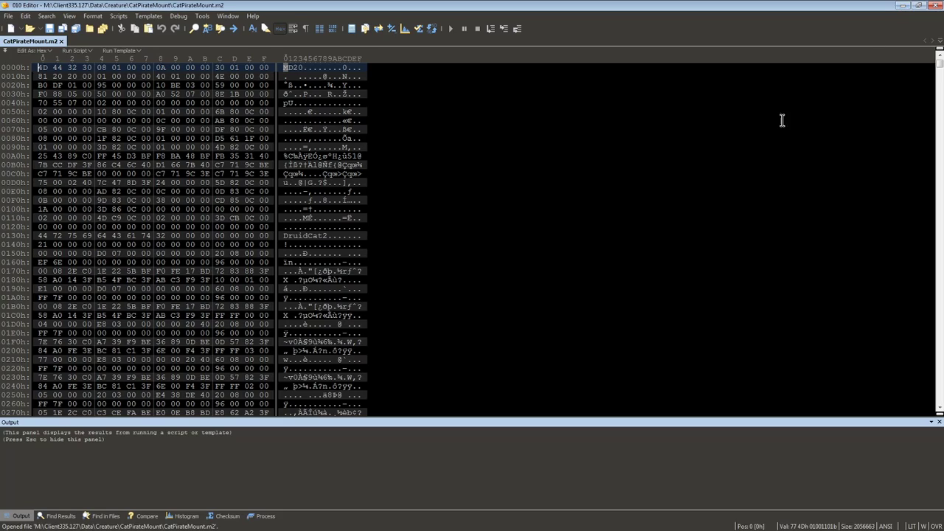
left_click(148, 15)
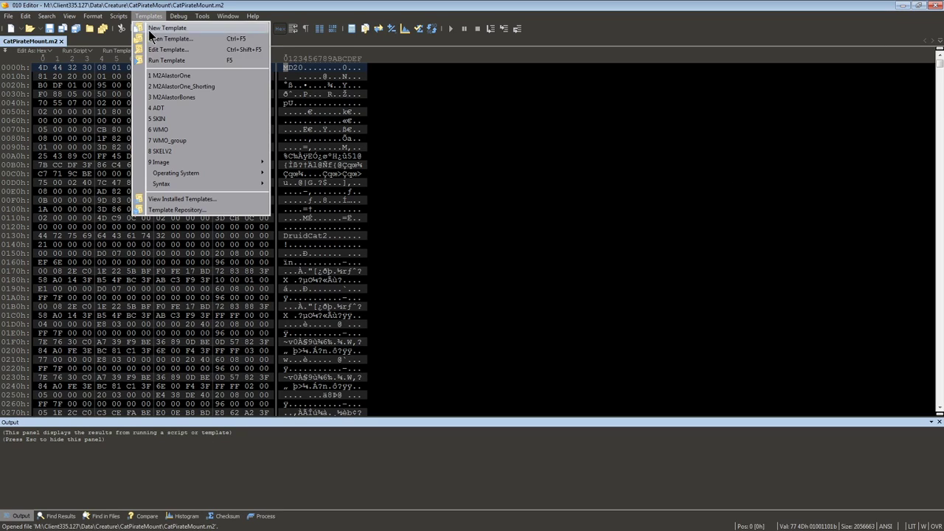
left_click(906, 7)
left_click(935, 5)
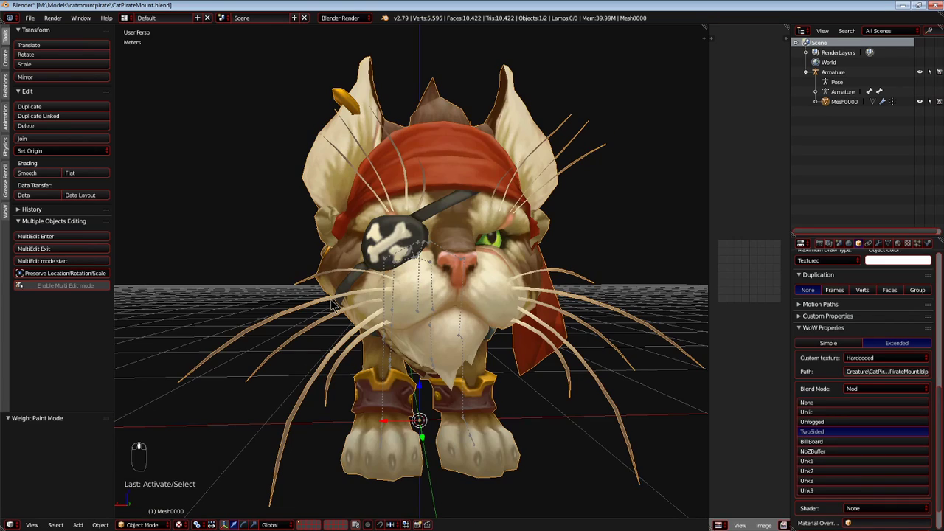
key("shift+c")
key("ctrl+s")
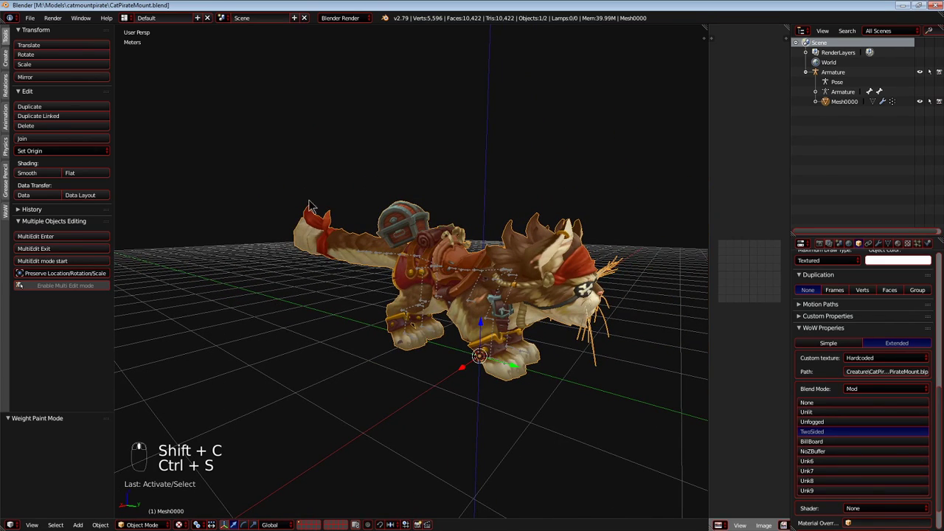
Export the model as CatPirateMount3.m2i into M:\Models\catmountpirate.
left_click(30, 18)
mouse_move(45, 213)
left_click(170, 214)
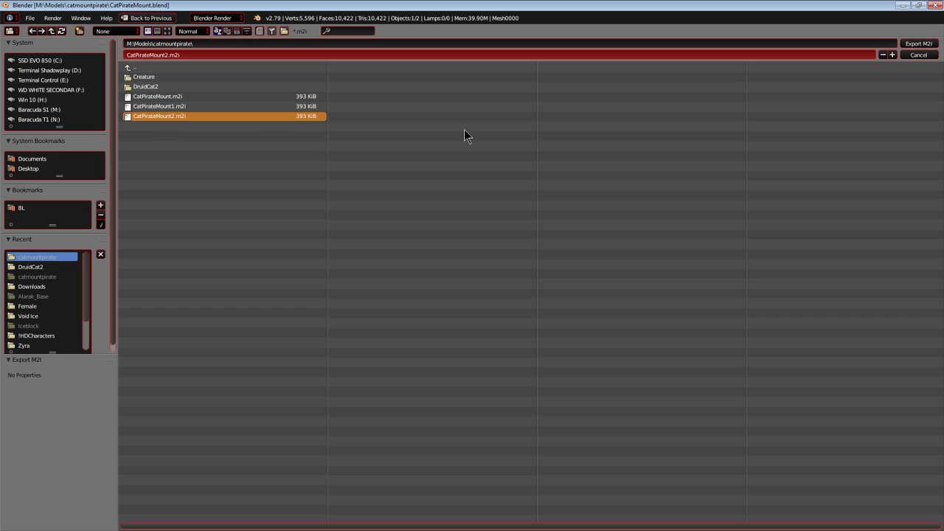
left_click(891, 54)
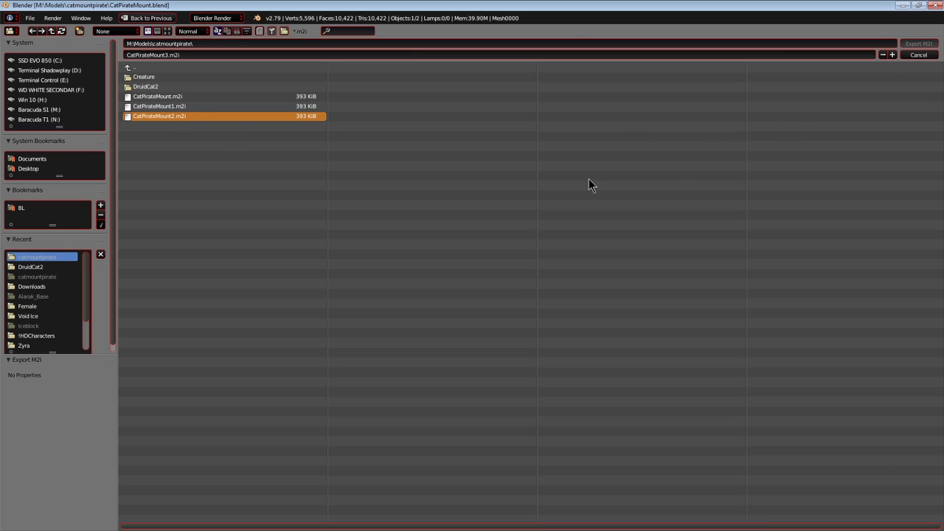
key("shift+c")
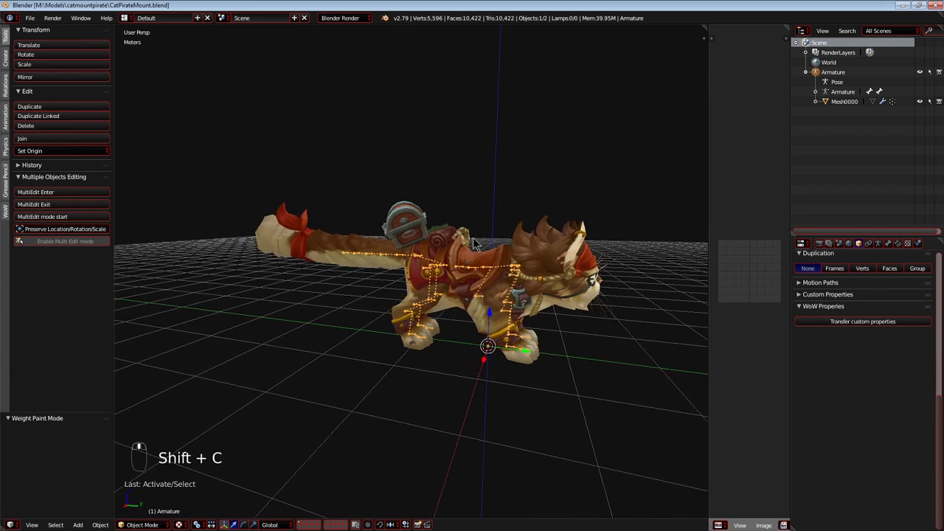
Examine the cat mesh and its armature from the side and from behind.
mouse_move(462, 254)
middle_mouse_down()
mouse_move(487, 260)
mouse_move(465, 266)
middle_mouse_up()
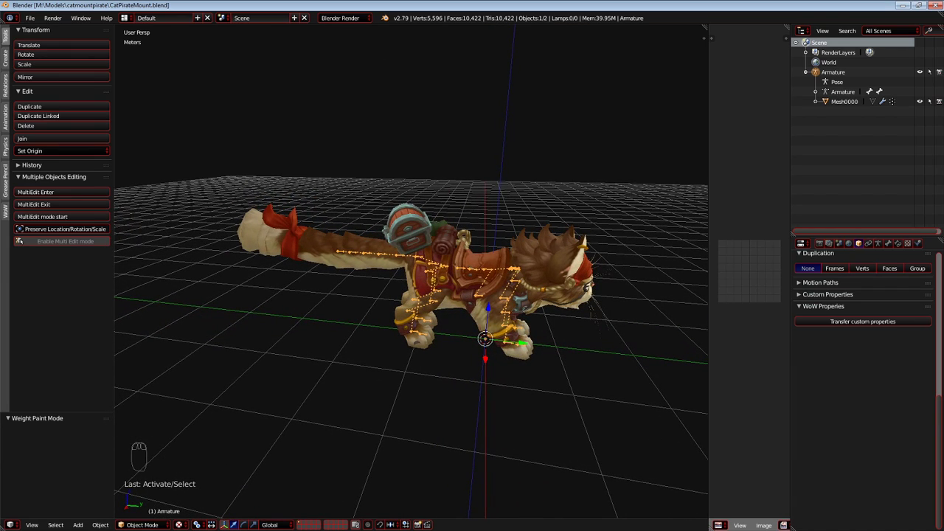
middle_click_drag(339, 111, 254, 234)
right_click(232, 246)
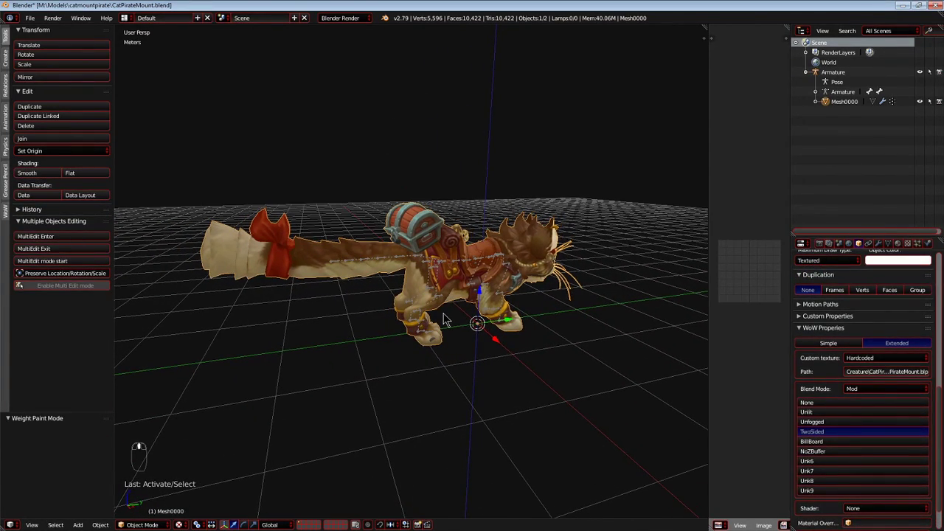
key("a")
scroll(441, 320, "up", 5)
middle_click_drag(432, 315, 394, 304)
left_click(905, 7)
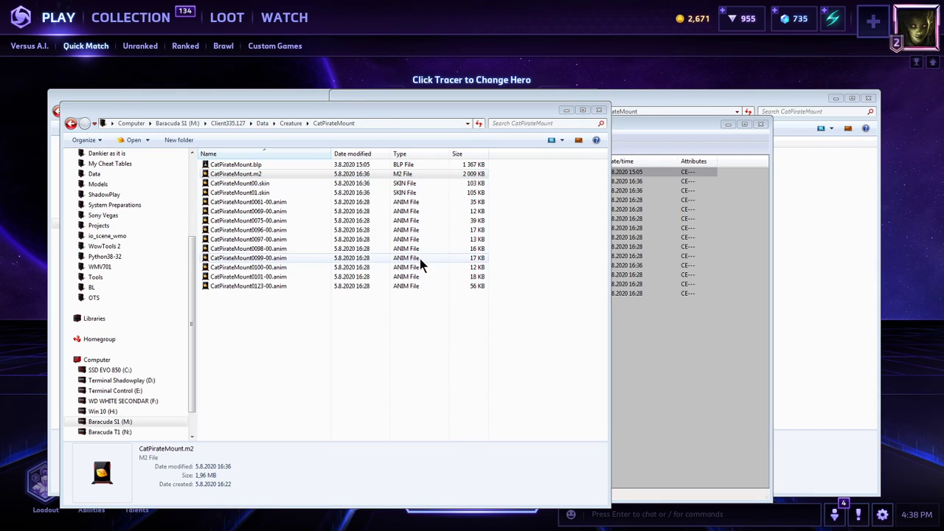
Switch to M2Mod and import CatPirateMount3.m2i into the DruidCat2 CatPirateMount.m2 source model.
left_click(363, 332)
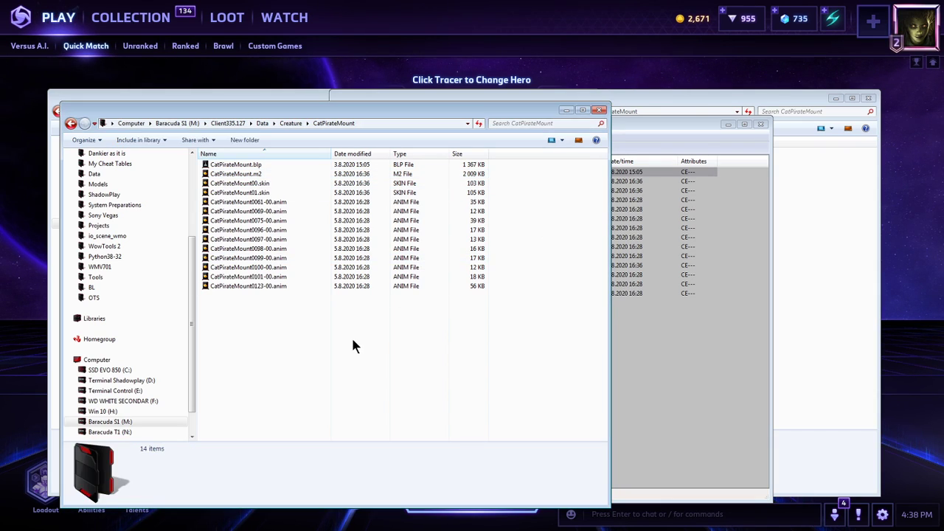
left_click(309, 175)
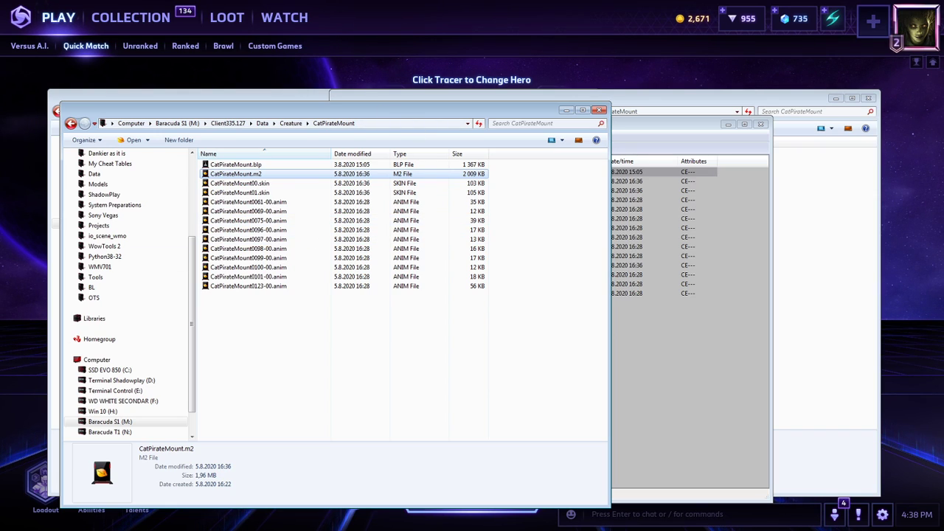
left_click(176, 521)
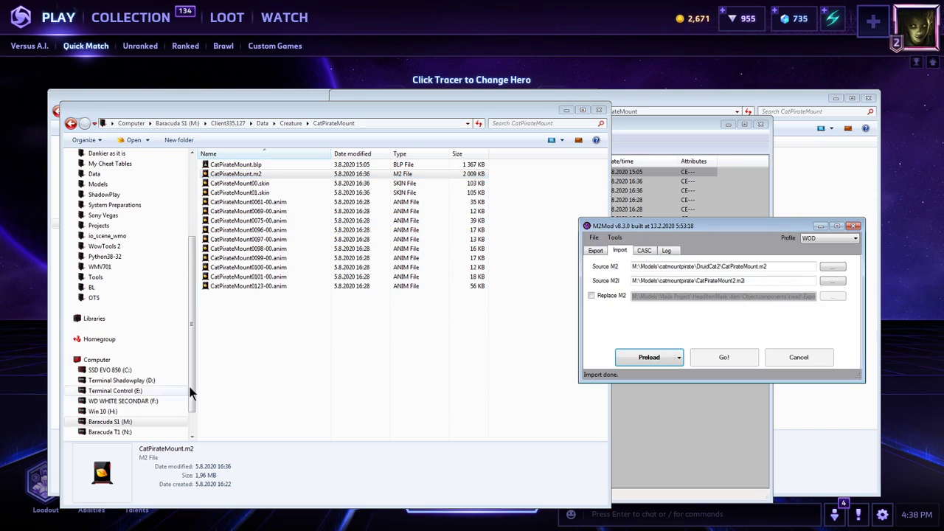
left_click(838, 280)
double_click(539, 331)
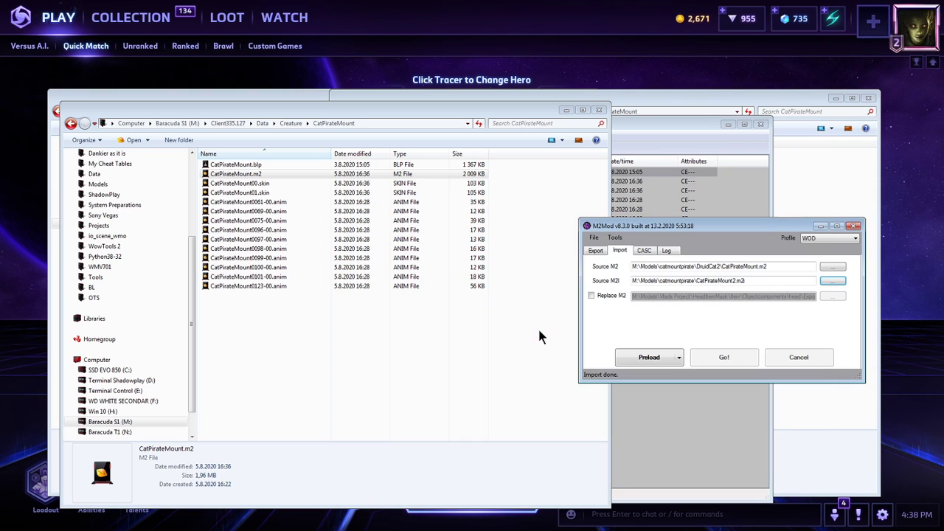
left_click(651, 358)
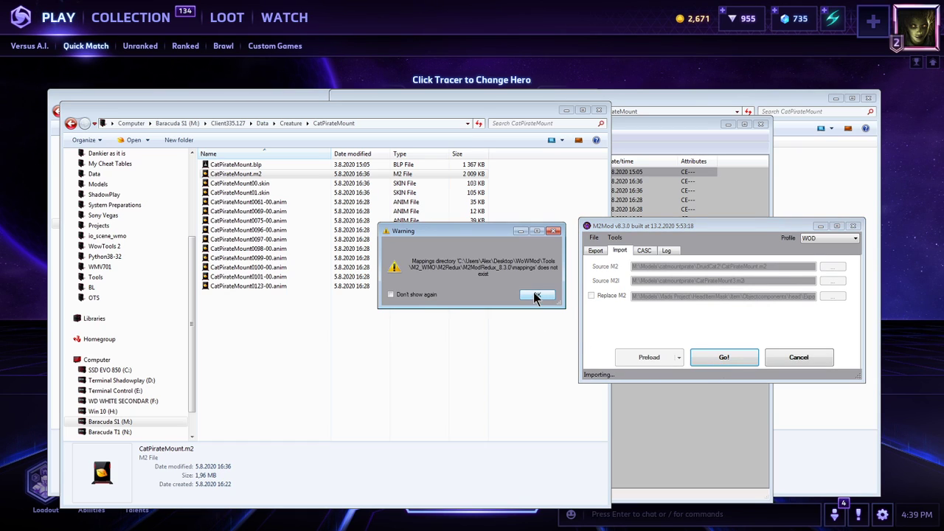
left_click(537, 293)
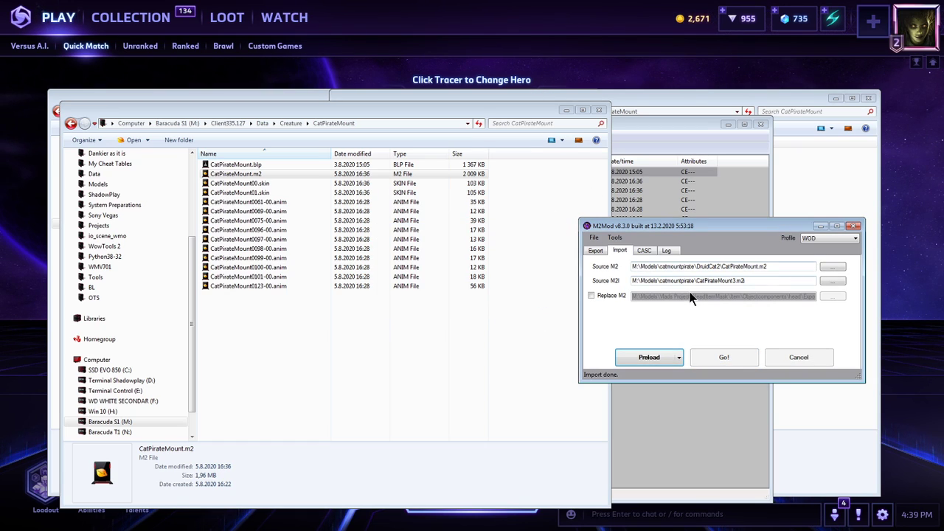
Move the M2Mod, MPQ Editor and folder windows apart and bring the client's CatPirateMount folder forward.
key("alt+Tab")
left_click(503, 304)
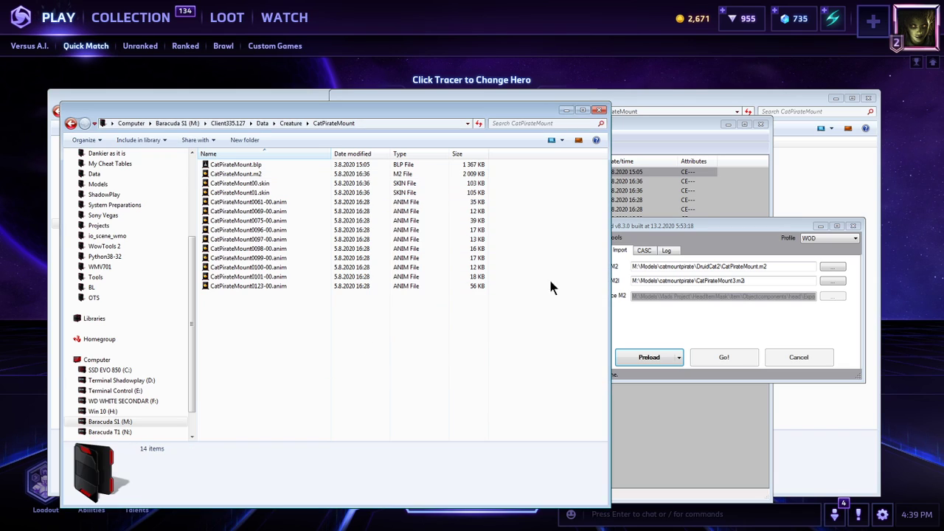
left_click_drag(775, 225, 809, 300)
left_click_drag(511, 107, 463, 118)
left_click_drag(653, 122, 655, 111)
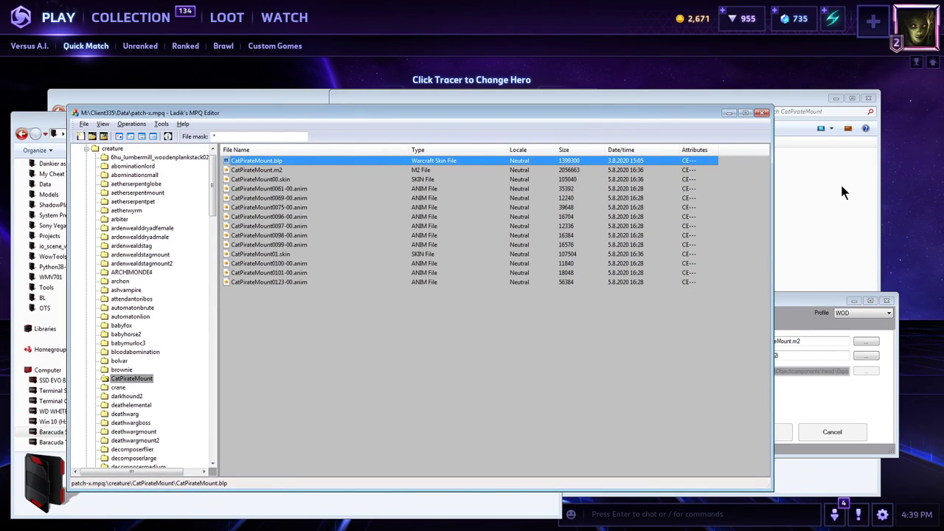
left_click(844, 181)
left_click(226, 507)
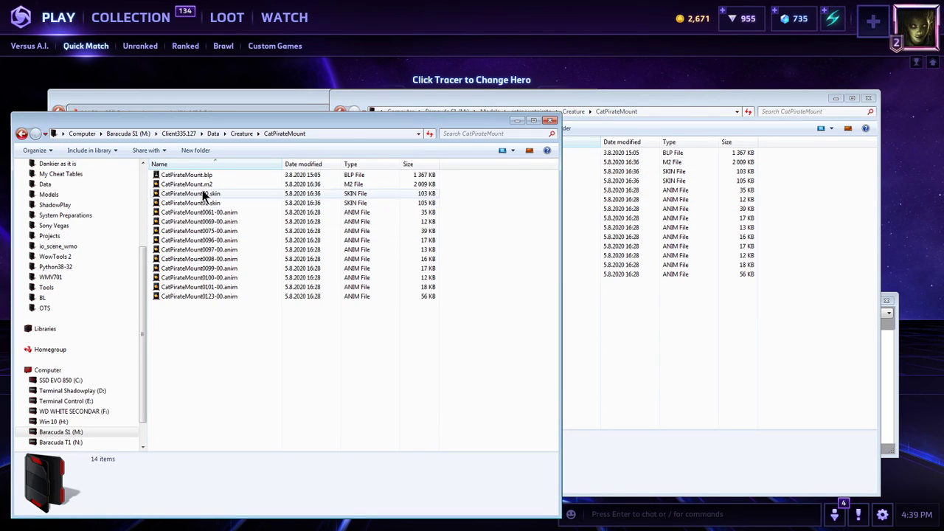
Check the Data folder of Client335.127 and return to its Creature\CatPirateMount folder.
left_click(255, 133)
left_click(180, 134)
double_click(182, 175)
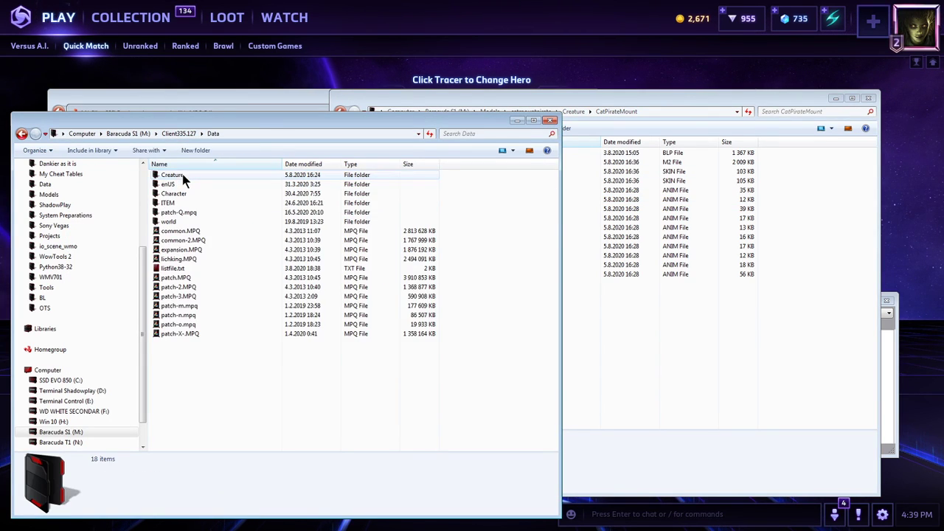
double_click(182, 175)
double_click(183, 175)
Open the catmountpirate\DruidCat2\Export folder in the other window and run tolk.cmd from it.
left_click(594, 246)
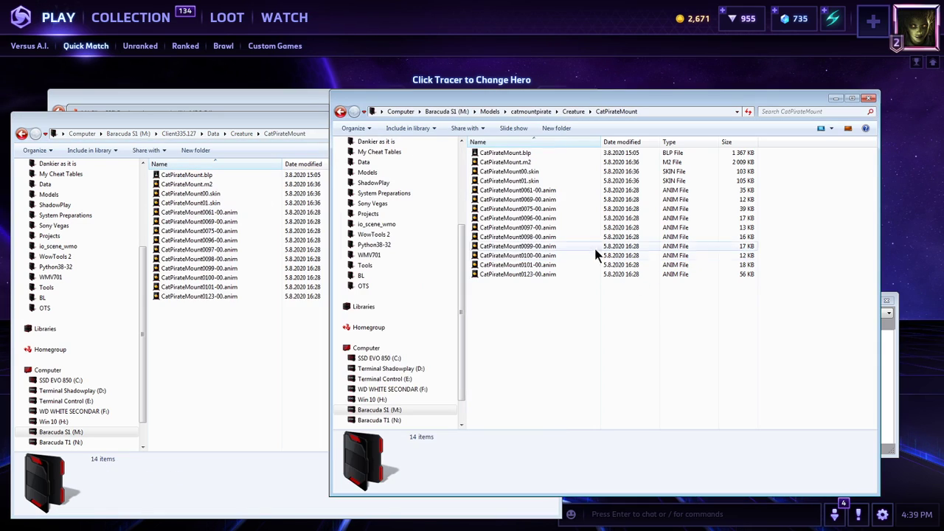
left_click(530, 112)
double_click(504, 163)
double_click(504, 153)
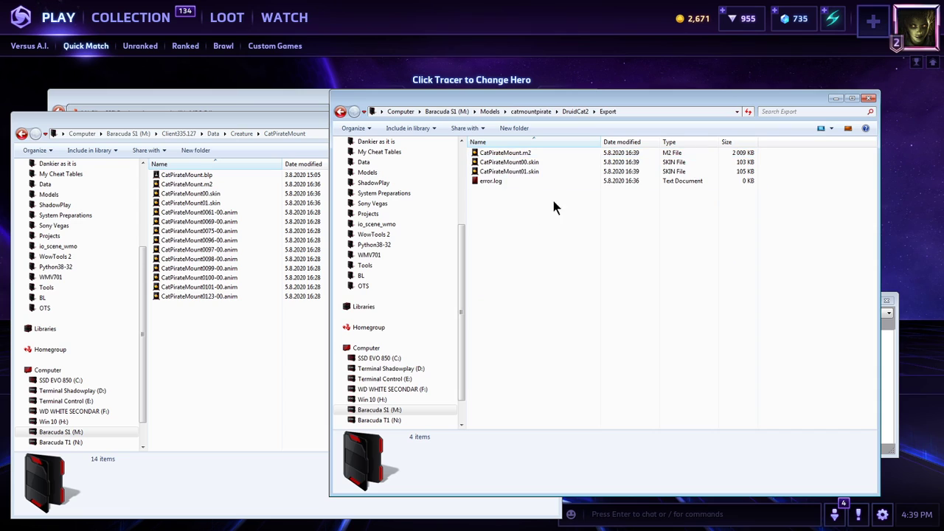
left_click(637, 112)
type("tolk.cmd")
key("Return")
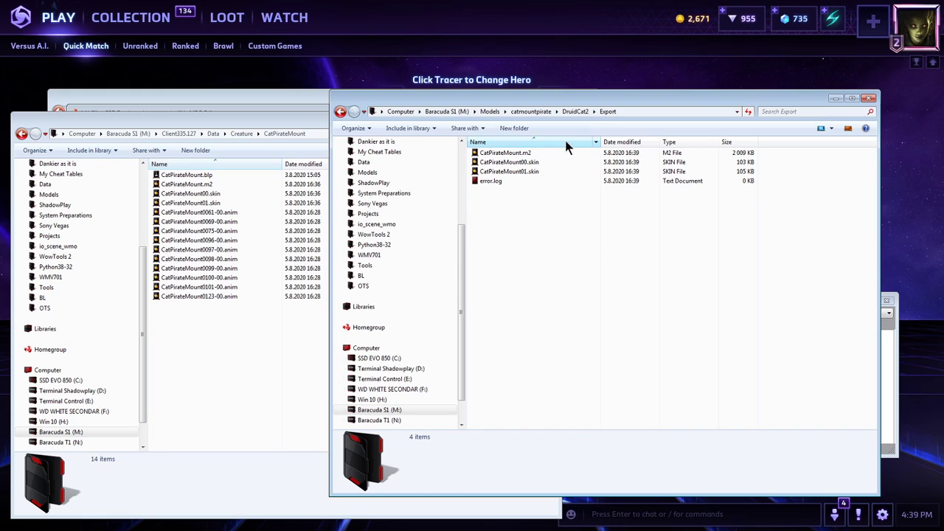
Copy CatPirateMount.m2, CatPirateMount00.skin and CatPirateMount01.skin into Client335.127\Data\Creature\CatPirateMount, replacing all conflicting files.
left_click(529, 170)
left_click(529, 154, "shift")
key("ctrl+c")
left_click(281, 316)
key("ctrl+v")
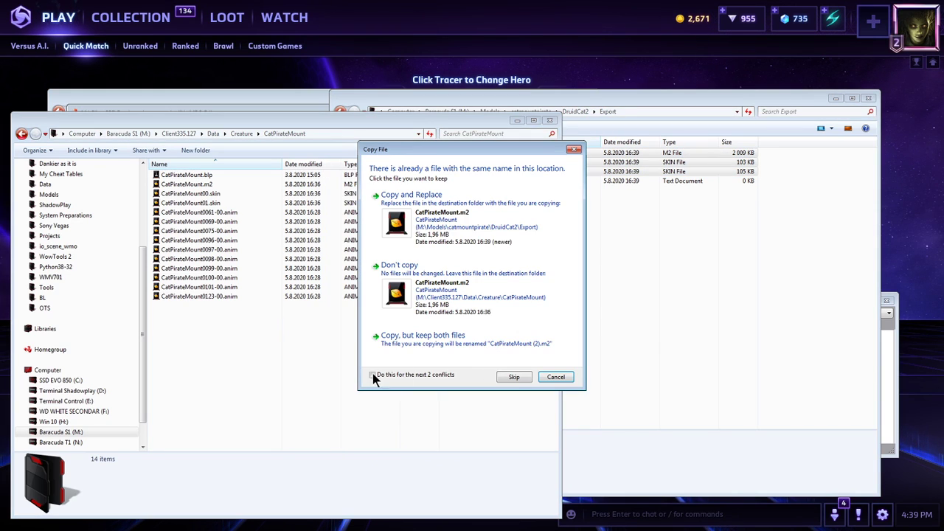
left_click(467, 232)
left_click(453, 231)
left_click(453, 231)
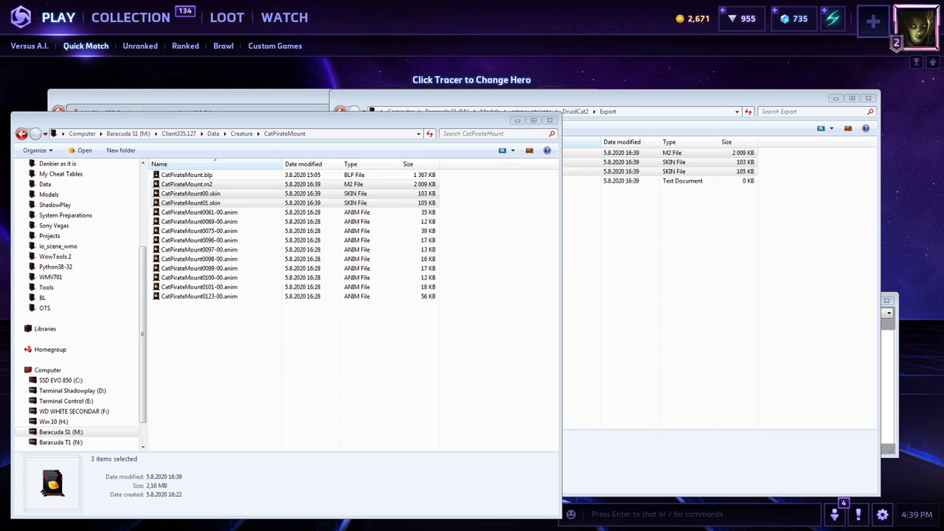
Switch to World of Warcraft, log in and enter the world with the selected level 80 Druid.
key("alt+Tab")
key("Tab")
key("Tab")
key("Tab")
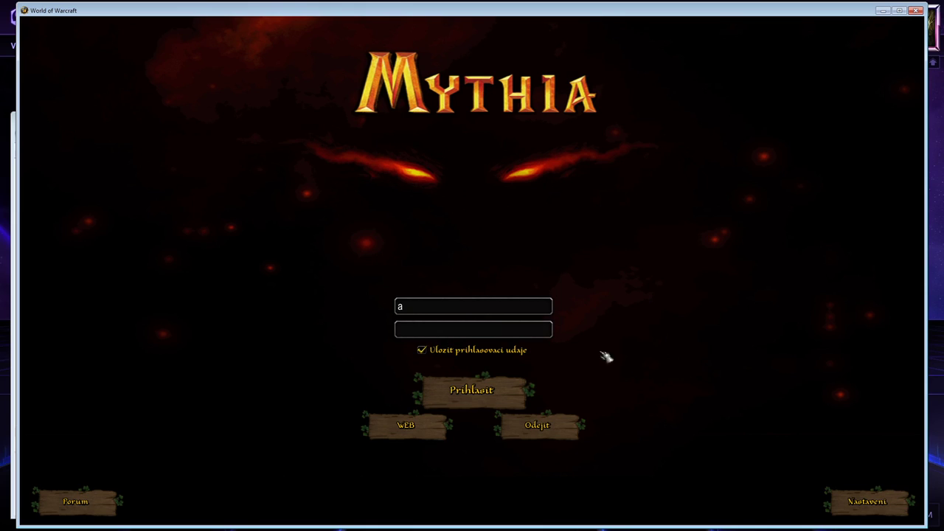
left_click(437, 391)
key("alt+Tab")
key("alt+Tab")
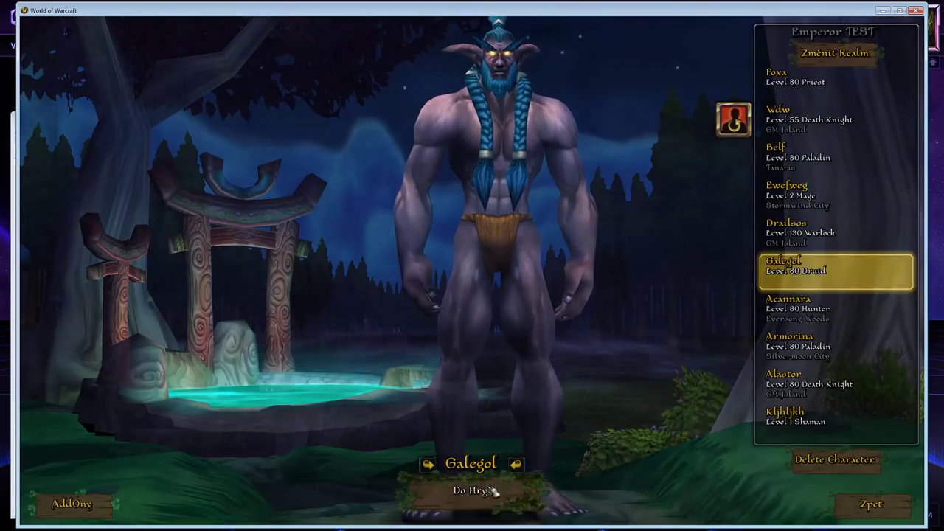
left_click(490, 487)
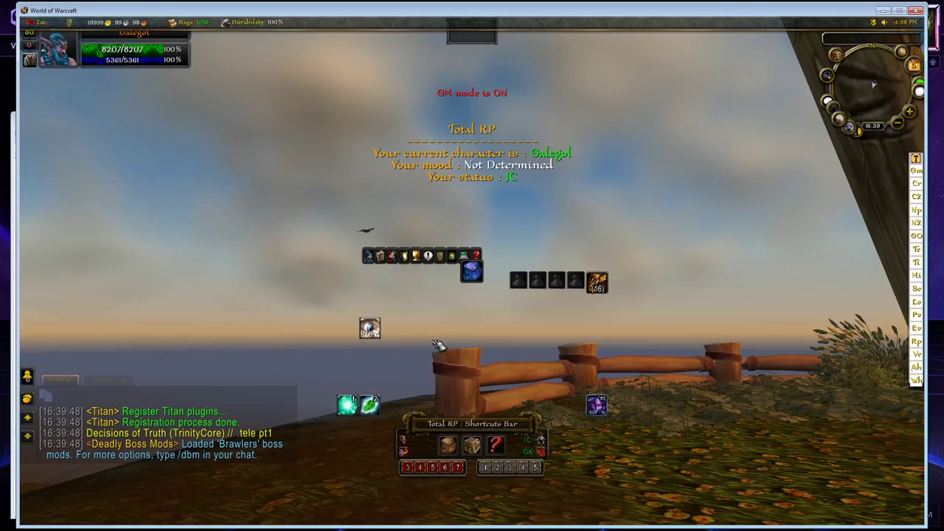
Morph the character into the CatPirateMount creature with the chat command .mor 3281.
key("Return")
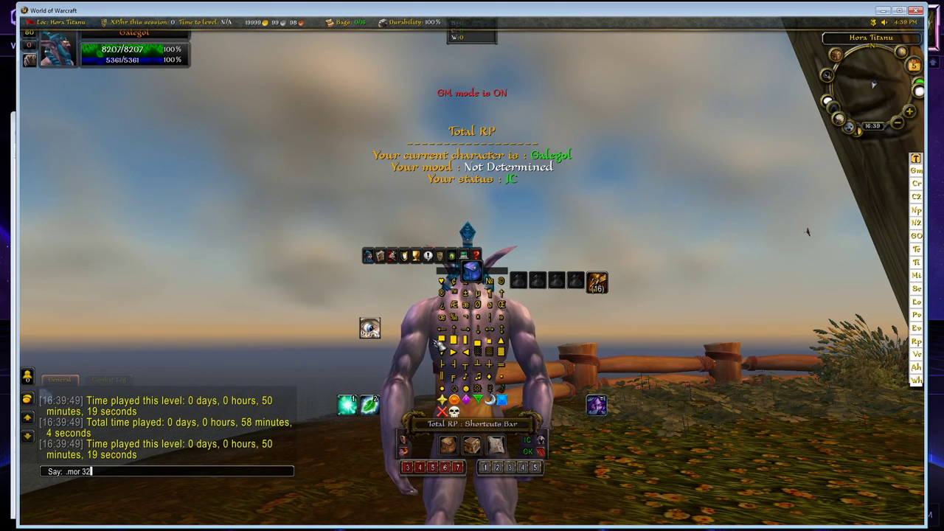
type(".mor 328")
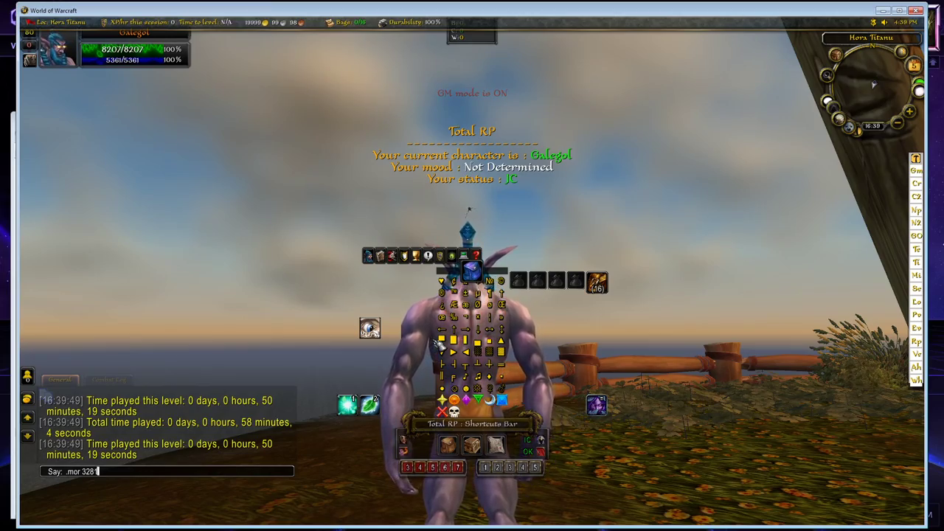
type("1")
key("Return")
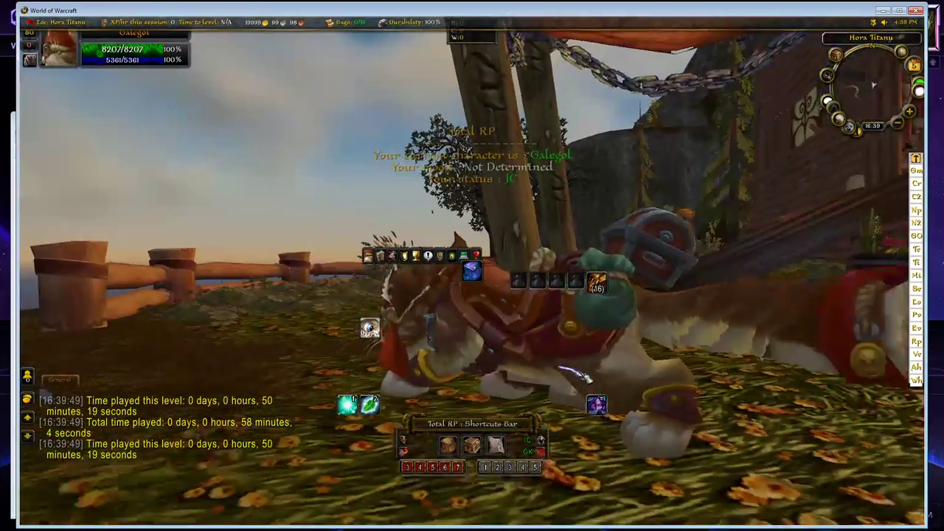
Examine the pirate cat model in game from its sides, front and back, and exit the game.
scroll(581, 374, "down", 3)
left_click_drag(580, 375, 658, 397)
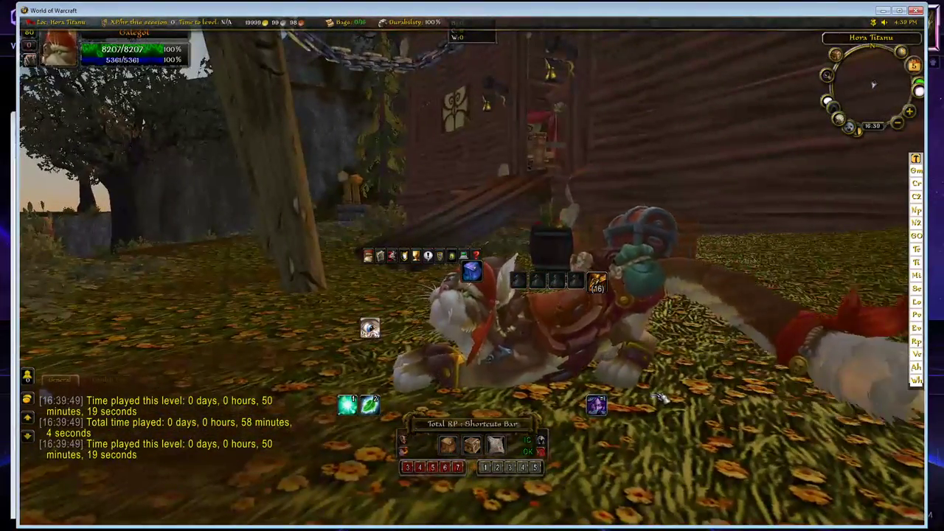
left_click_drag(440, 376, 505, 361)
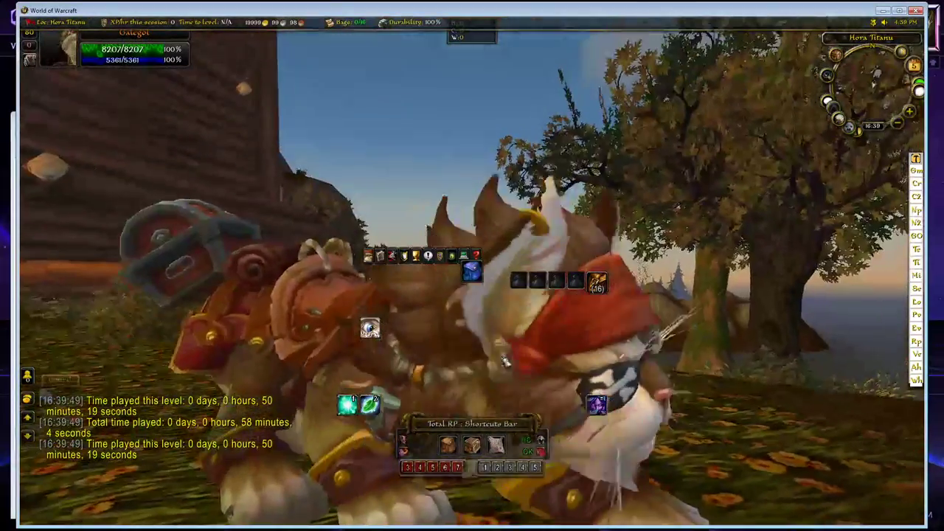
left_click_drag(505, 396, 612, 403)
left_click_drag(435, 410, 538, 411)
right_click_drag(472, 295, 545, 295)
mouse_move(464, 375)
left_mouse_down()
mouse_move(545, 375)
mouse_move(465, 374)
left_mouse_up()
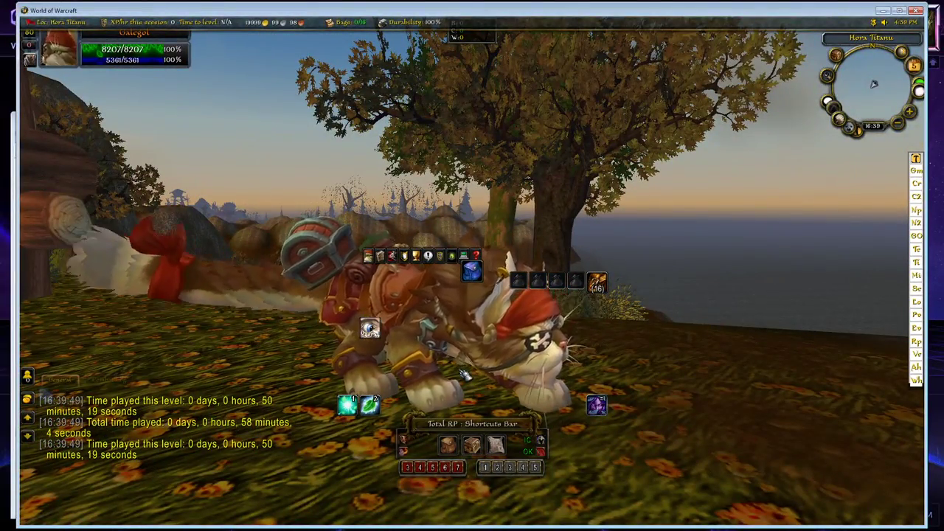
key("alt+F4")
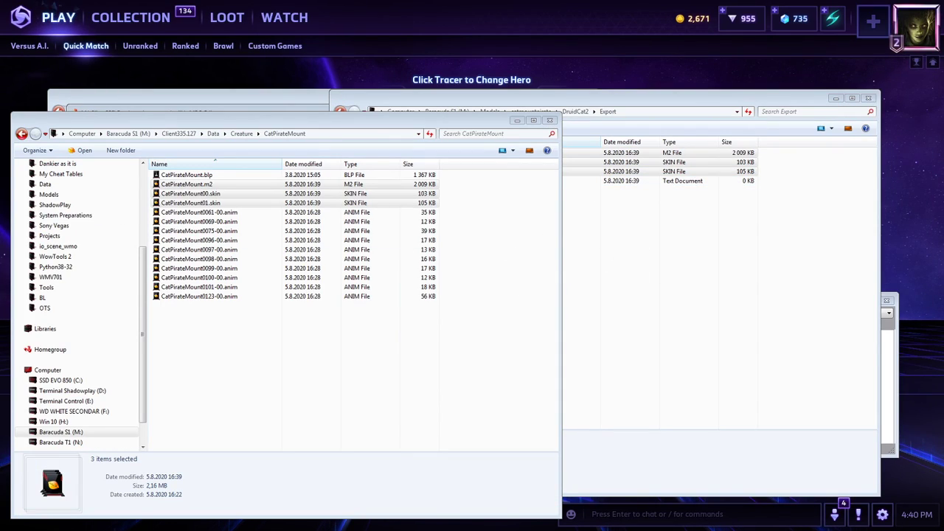
Copy the three exported CatPirateMount files into catmountpirate\Creature\CatPirateMount, replacing all conflicting files.
left_click_drag(318, 121, 384, 135)
left_click_drag(698, 236, 519, 152)
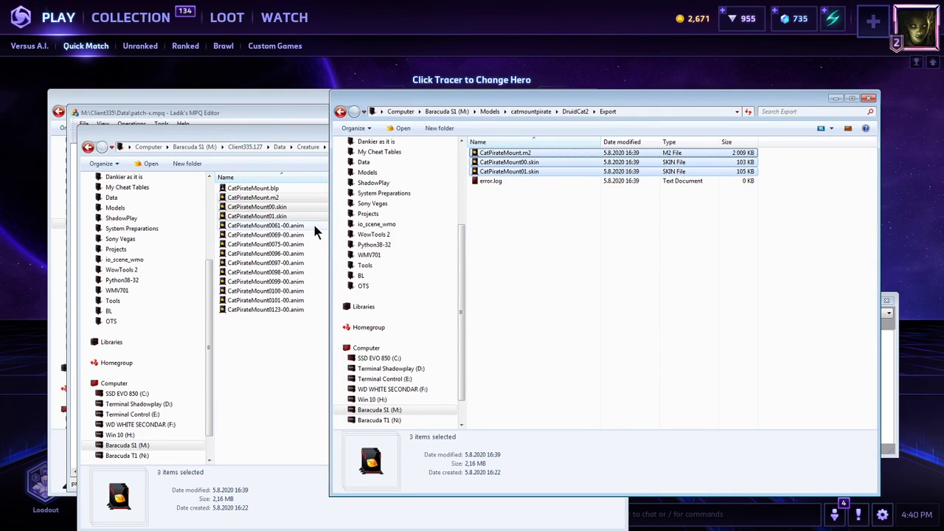
left_click(489, 111)
key("Return")
double_click(505, 153)
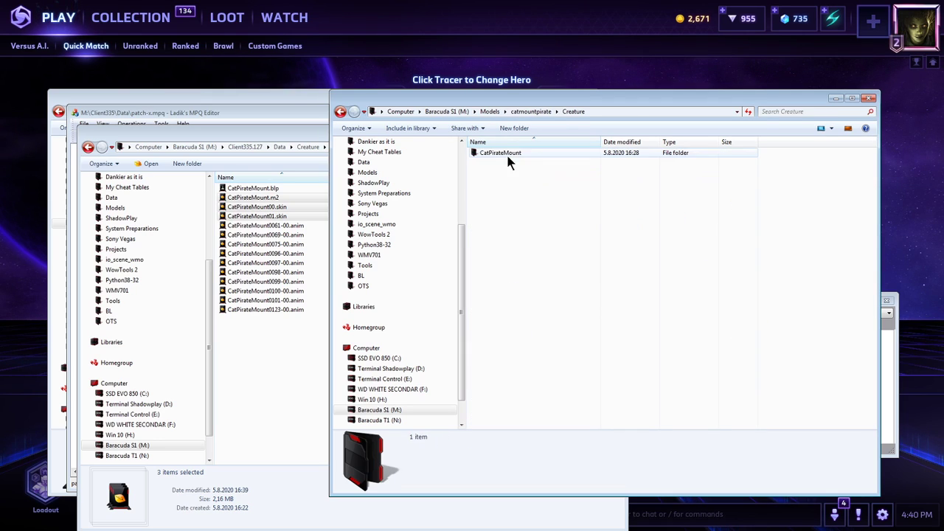
double_click(506, 152)
key("ctrl+v")
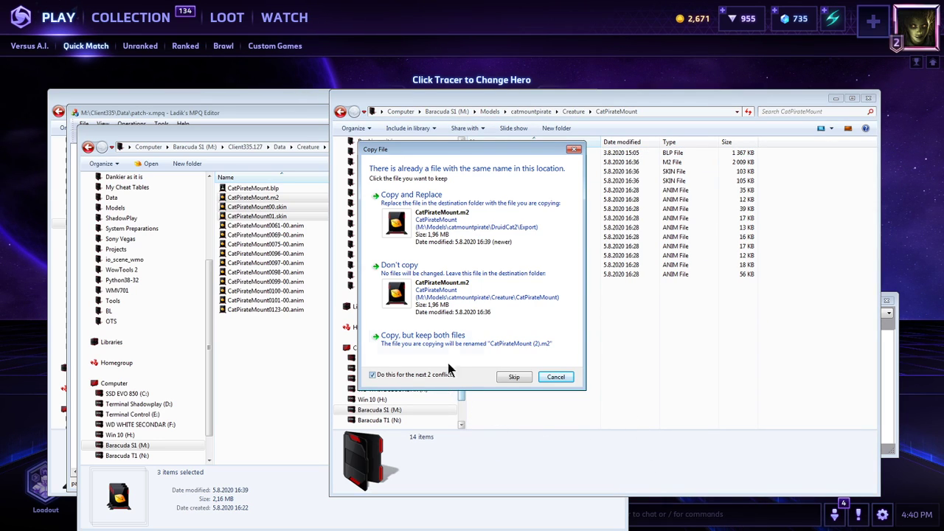
left_click(411, 194)
Close the Client335.127 folder and add the updated CatPirateMount .m2 and .skin files to patch-x.mpq, replacing all existing ones.
left_click(327, 239)
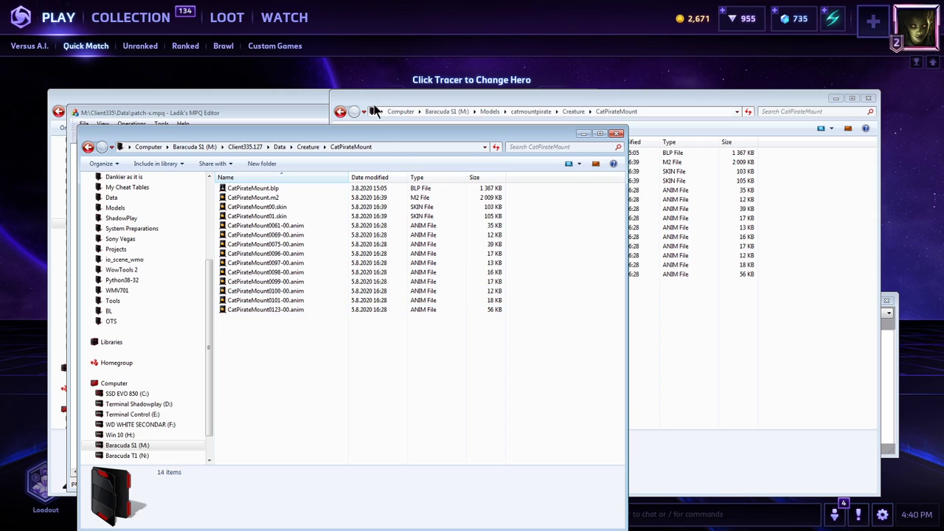
left_click(617, 134)
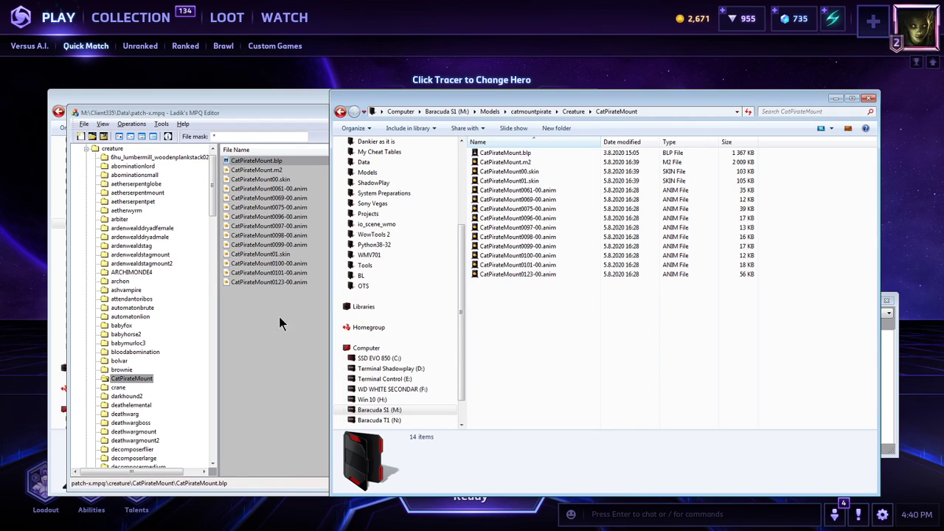
left_click(508, 180)
left_click(505, 161, "shift")
left_click_drag(507, 174, 293, 277)
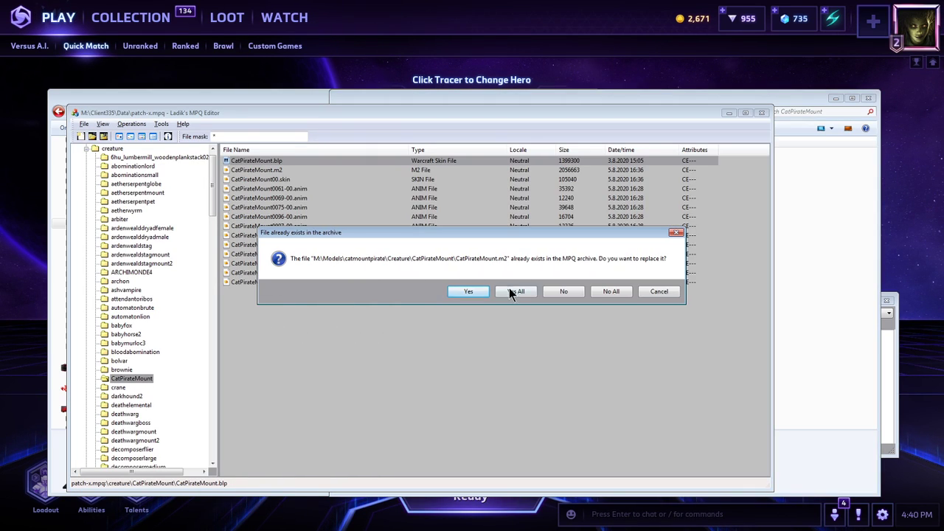
left_click(512, 293)
Compress the Creature folder in catmountpirate into the archive Creature.7z.
left_click(814, 228)
right_click(508, 154)
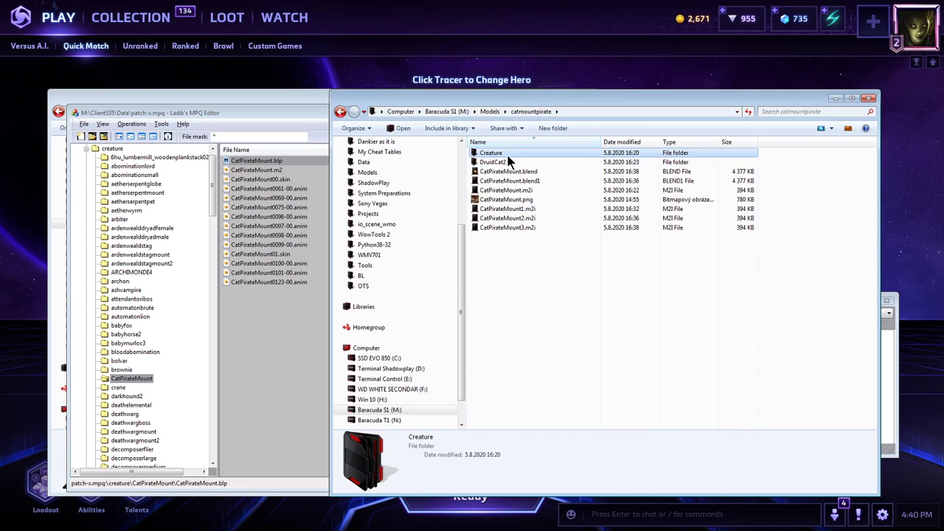
mouse_move(590, 248)
left_click(689, 270)
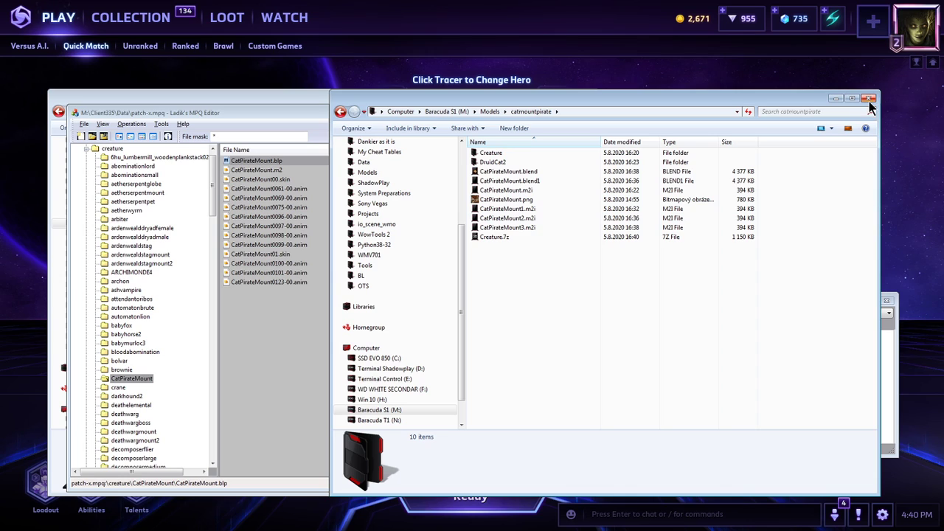
Close the MPQ editor and the remaining windows behind the catmountpirate folder.
left_click(307, 322)
left_click(761, 113)
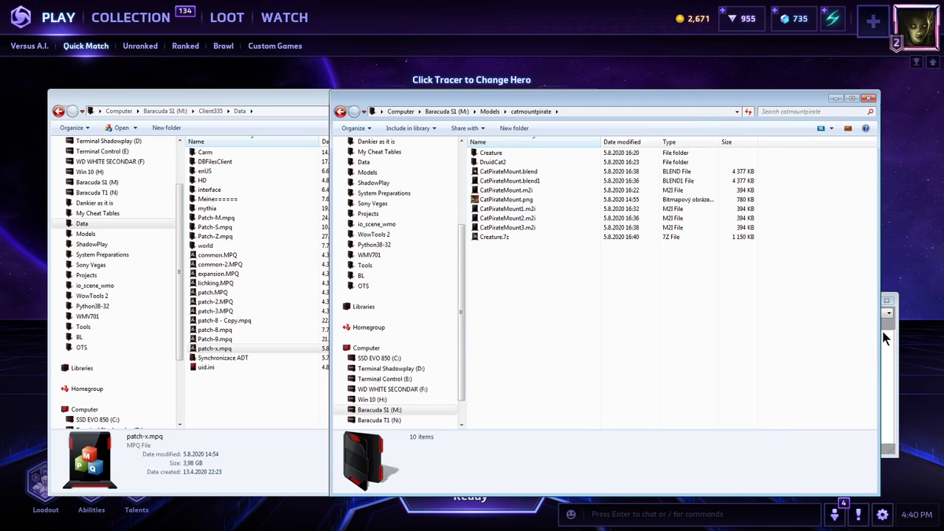
left_click(274, 395)
key("alt+F4")
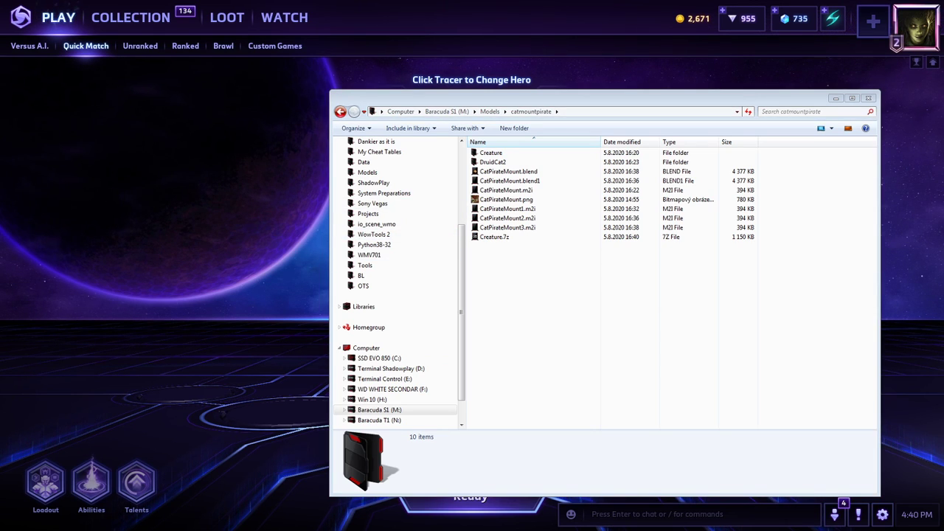
Filter World of Warcraft Model Viewer's file list by CatPirateMount, using the blend file's name, and load catpiratemount.m2.
left_click_drag(2, 133, 392, 38)
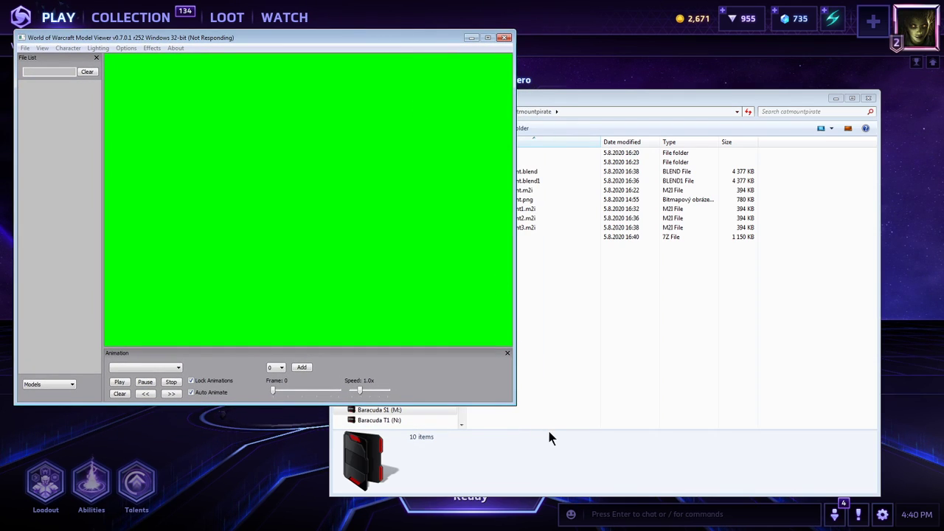
left_click(586, 292)
left_click(508, 171)
key("F2")
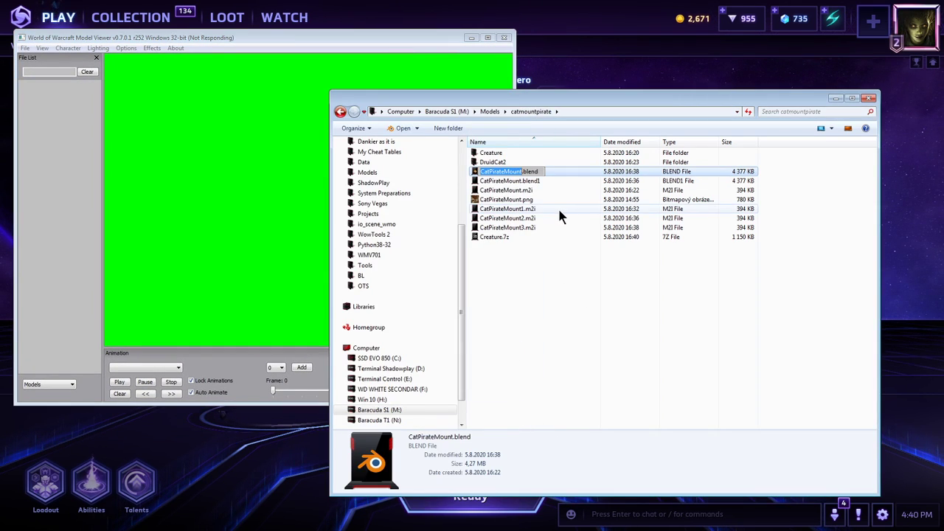
left_click(218, 148)
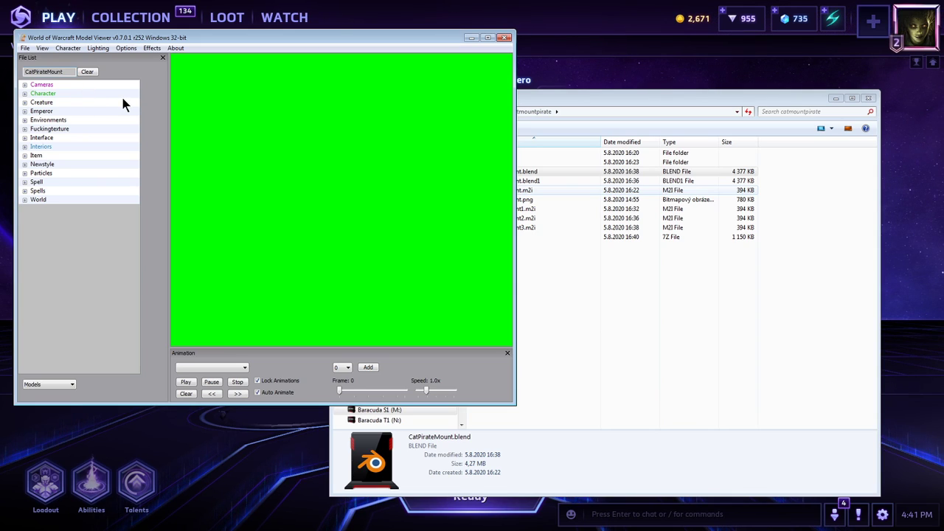
key("Return")
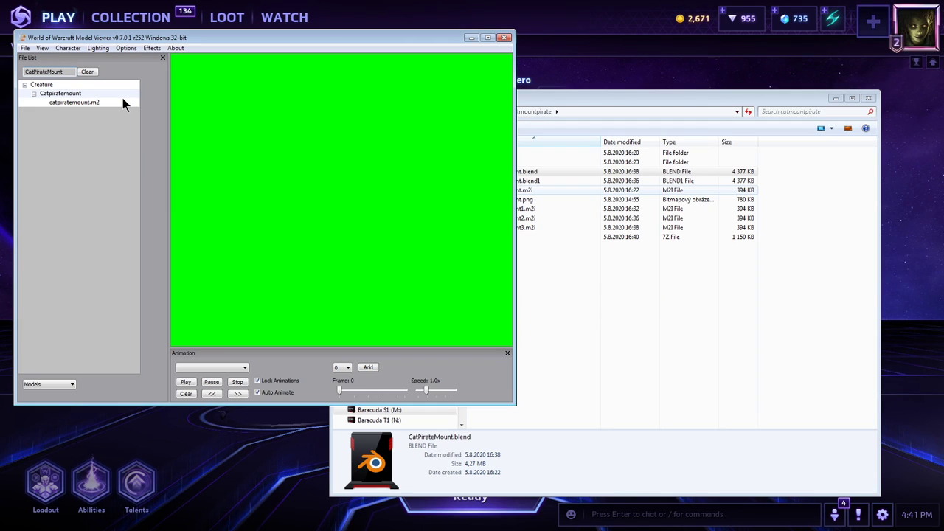
left_click(101, 101)
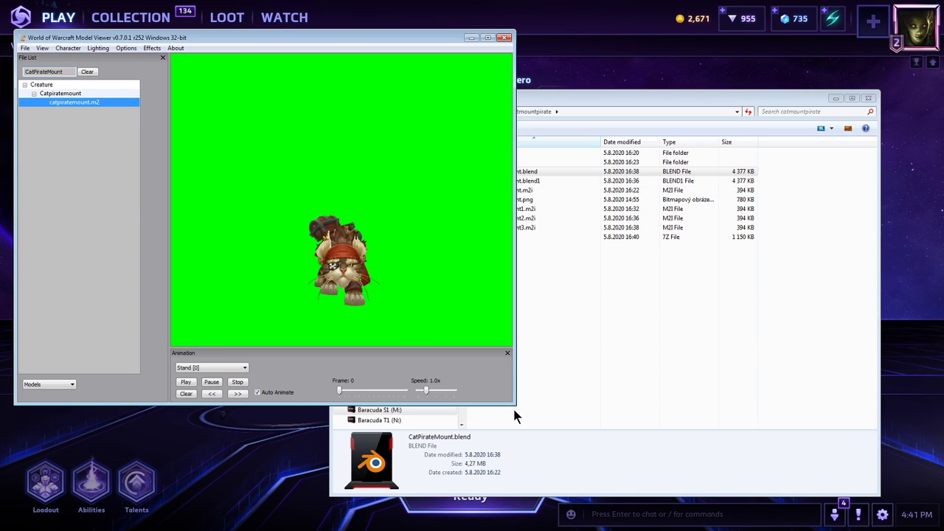
Enlarge the model viewer window and examine the pirate cat up close from an angle.
left_click_drag(517, 410, 562, 439)
key("alt+Tab")
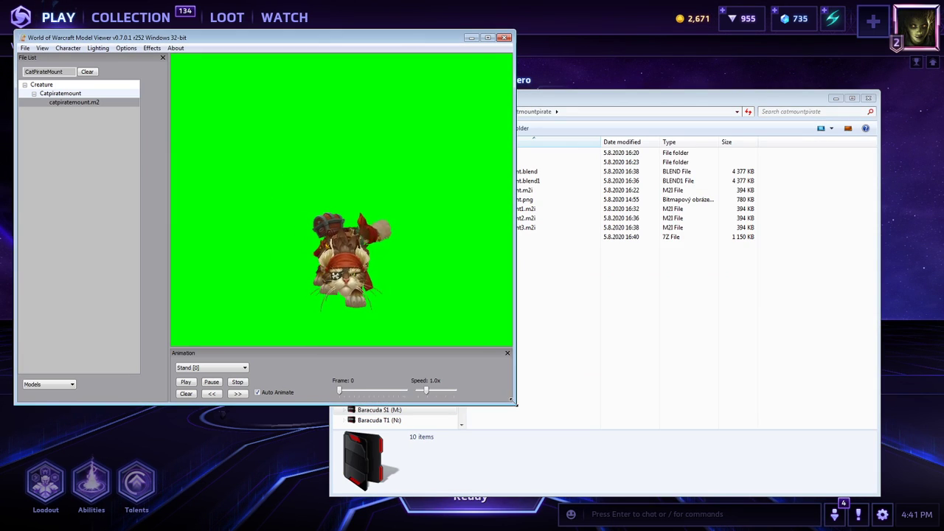
left_click_drag(514, 403, 623, 486)
left_click_drag(424, 328, 442, 292)
right_click_drag(442, 293, 416, 267)
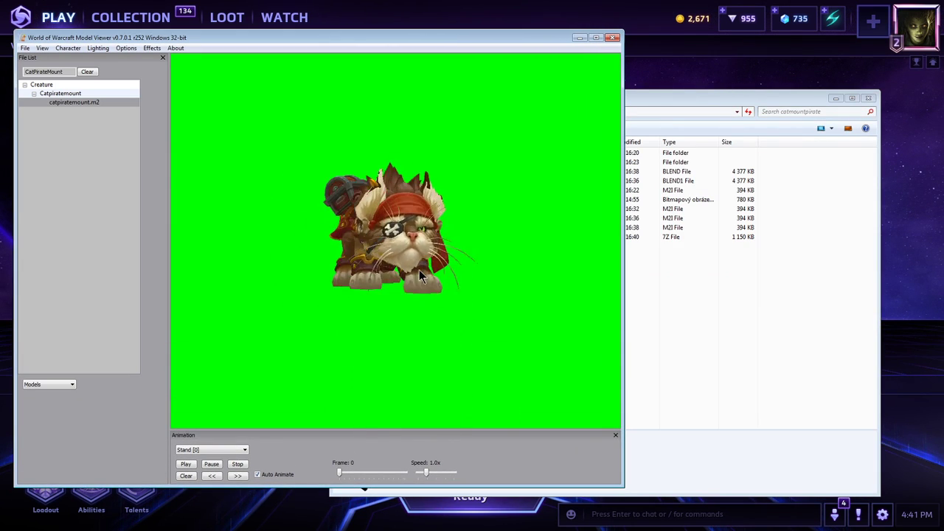
scroll(416, 269, "up", 5)
Play the EmoteDance [52] animation on the pirate cat and close the model viewer.
left_click(244, 450)
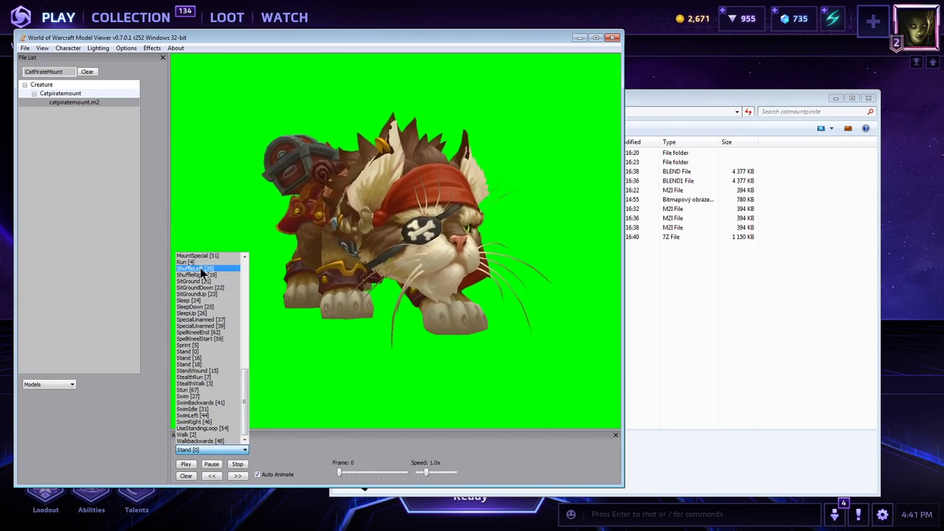
left_click_drag(240, 399, 249, 353)
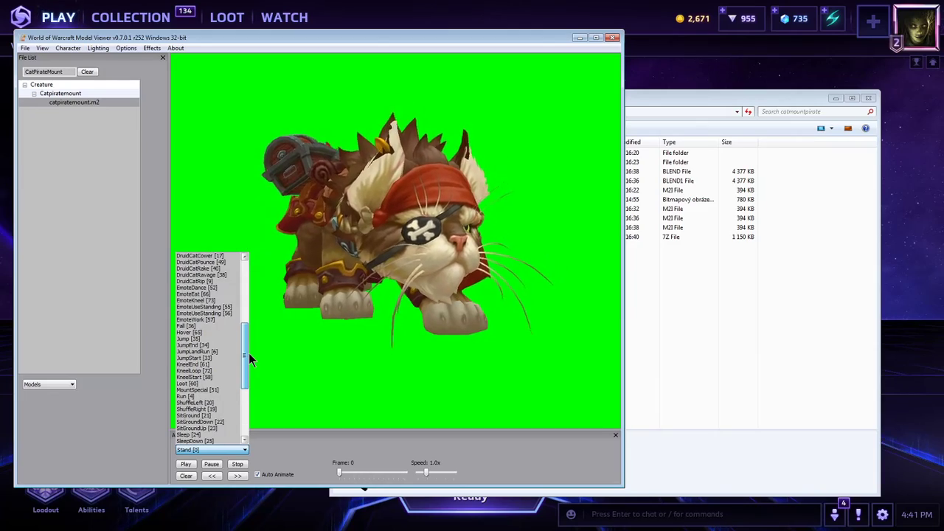
left_click(237, 288)
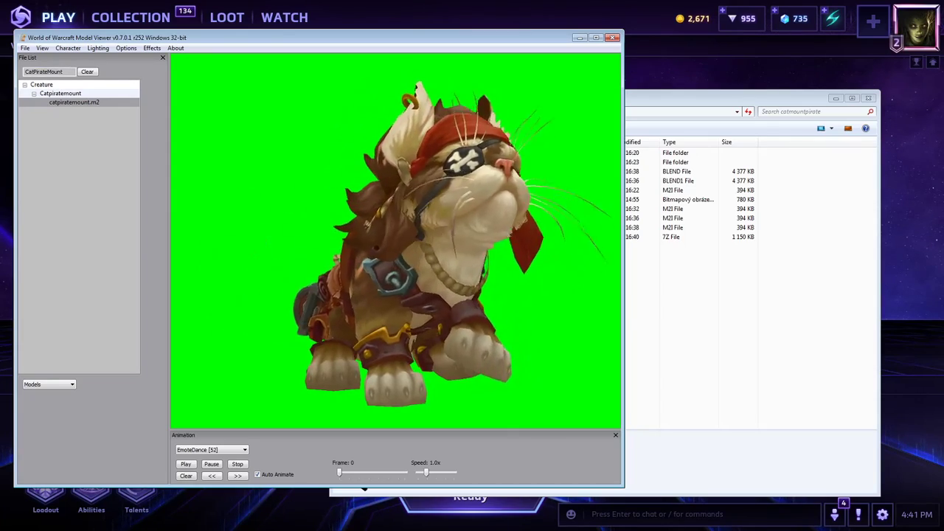
left_click(612, 38)
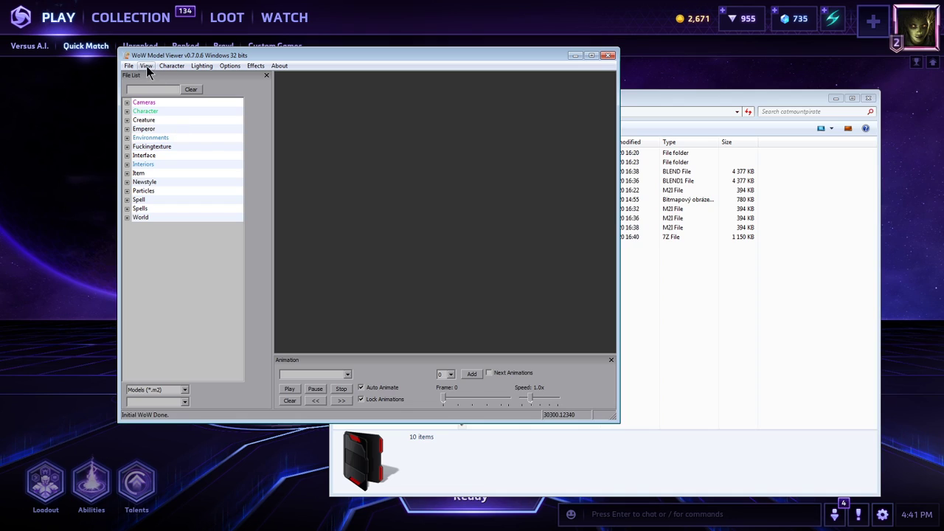
Set the canvas size to (1:1) 512 x 512 in WoW Model Viewer v0.7.0.6.
left_click(129, 66)
mouse_move(146, 69)
mouse_move(249, 248)
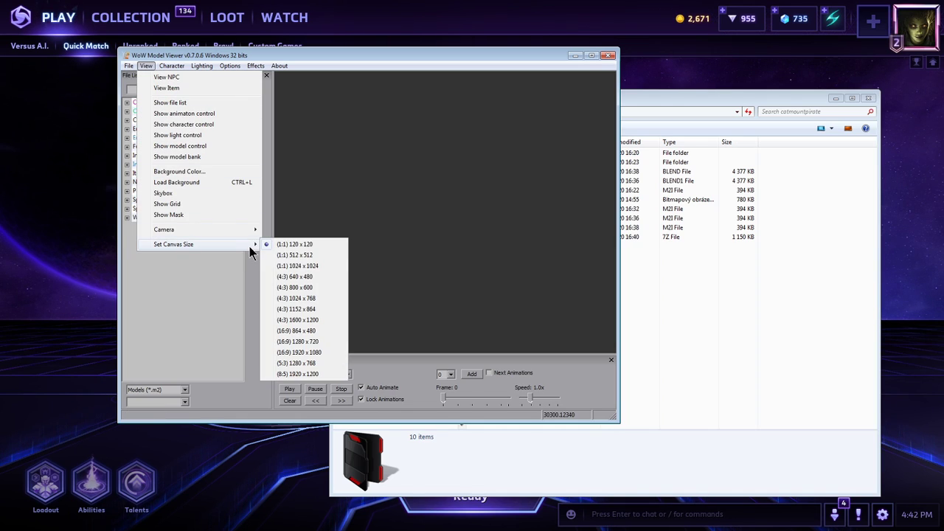
left_click(300, 256)
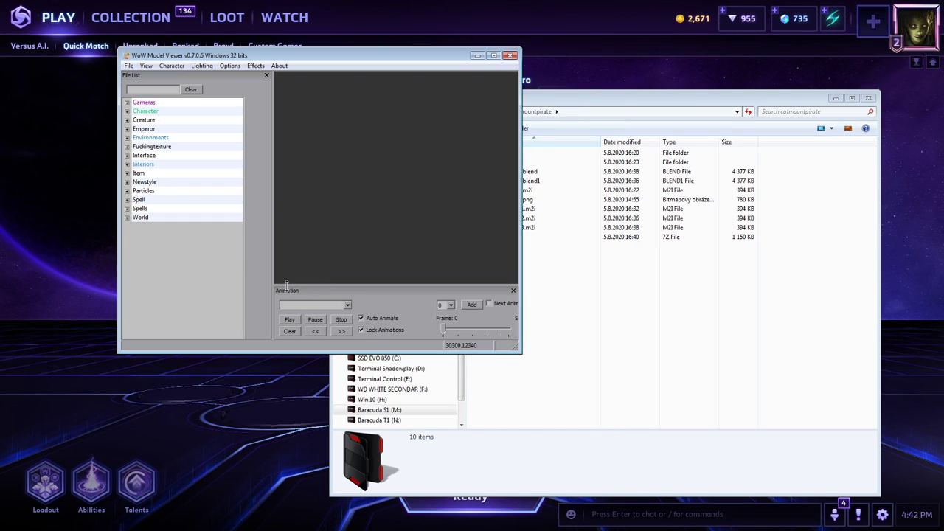
Load catpiratemount.m2 from the Creature\Catpiratemount folder and bring the model into view.
double_click(154, 124)
left_click(171, 137)
scroll(174, 137, "down", 10)
key("c")
scroll(185, 176, "down", 1)
double_click(176, 217)
left_click(180, 225)
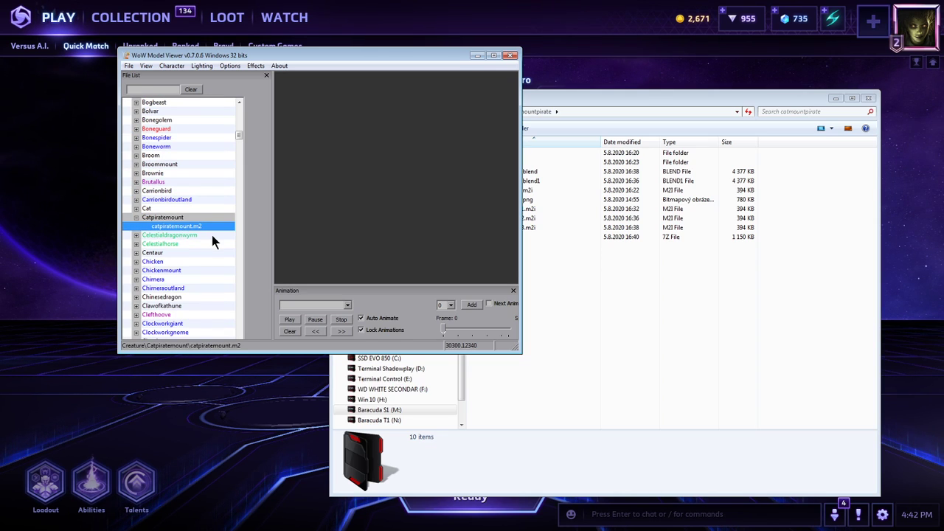
left_click_drag(425, 245, 344, 227)
scroll(344, 227, "up", 3)
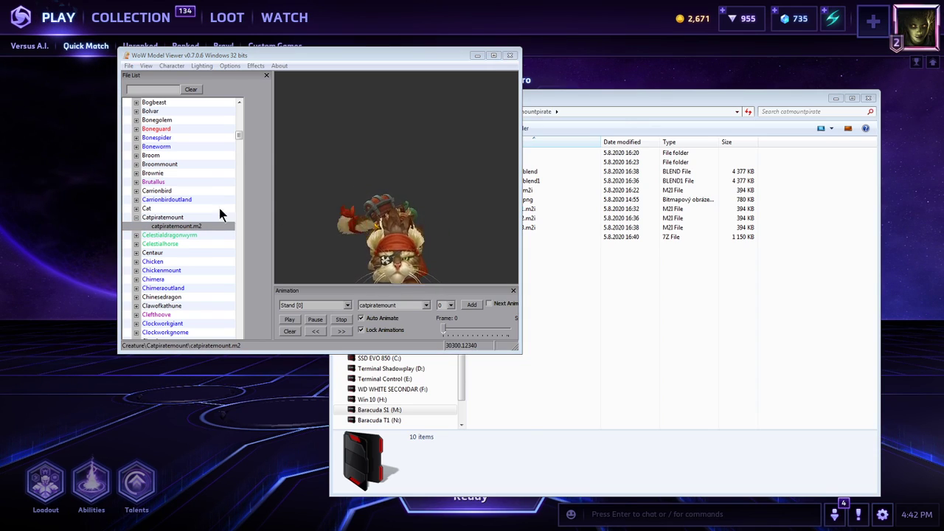
key("alt+Tab")
left_click_drag(376, 131, 475, 92)
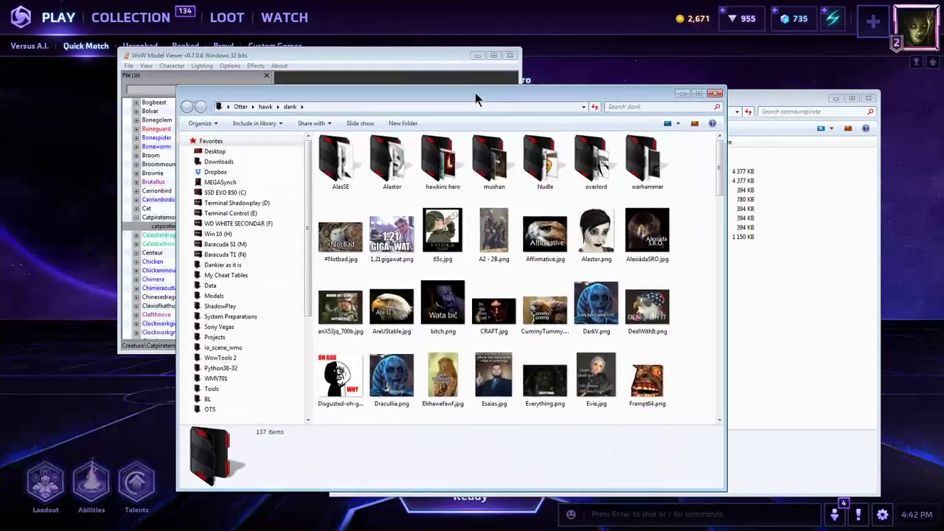
left_click(715, 93)
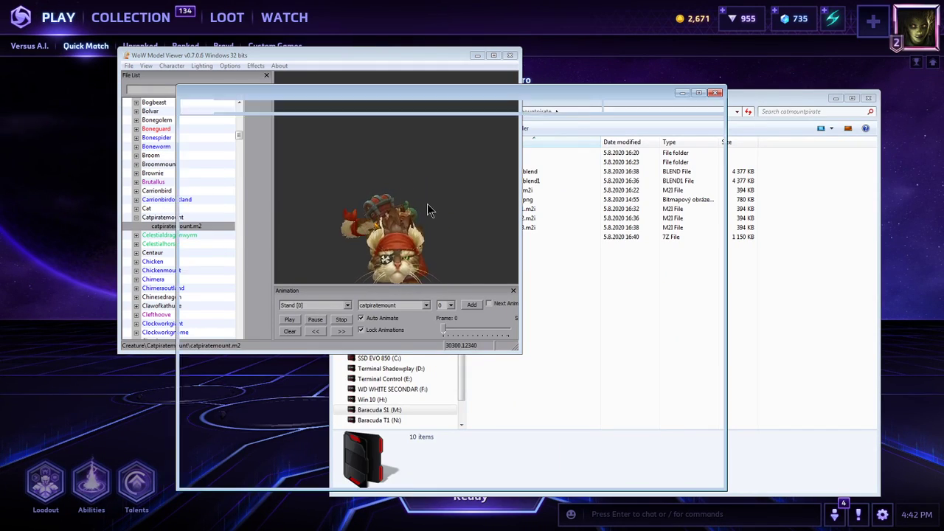
Open the MyWork SlideShow folder inside Thumpp\thumplogo and copy its full path.
double_click(354, 204)
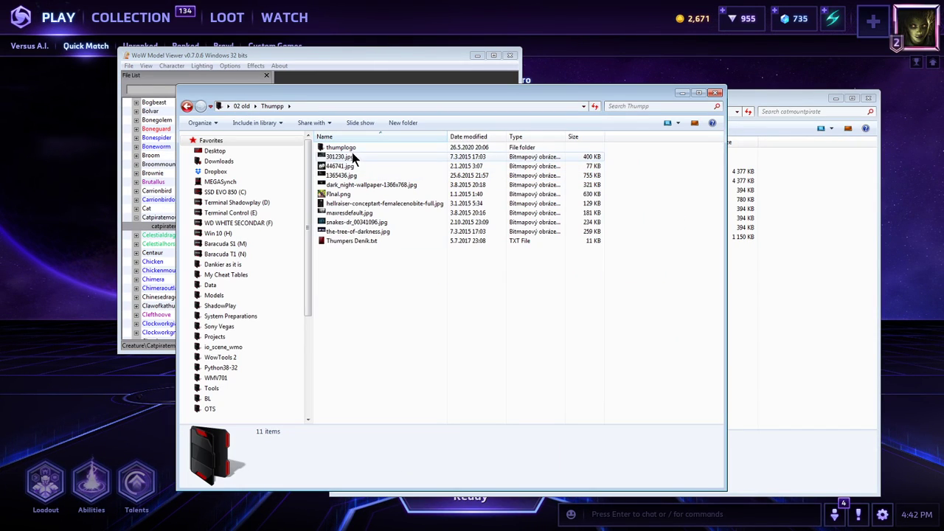
double_click(349, 156)
double_click(351, 166)
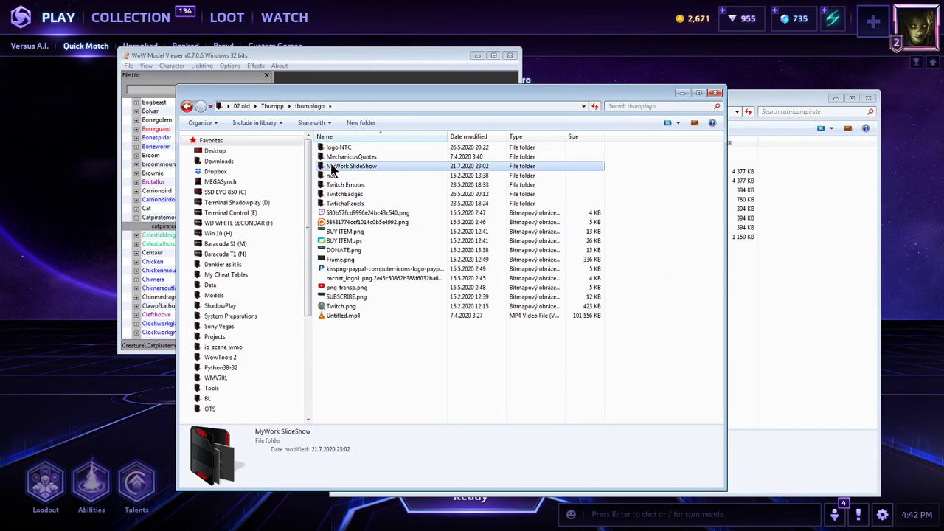
scroll(409, 200, "down", 12)
left_click(427, 105)
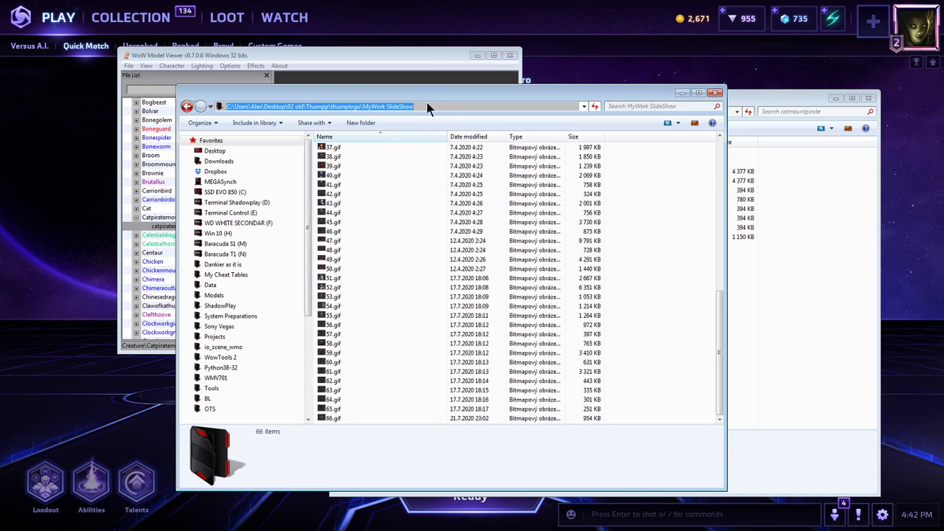
Switch back to WoW Model Viewer and play the EmoteDance [52] animation on the pirate cat.
left_click(412, 53)
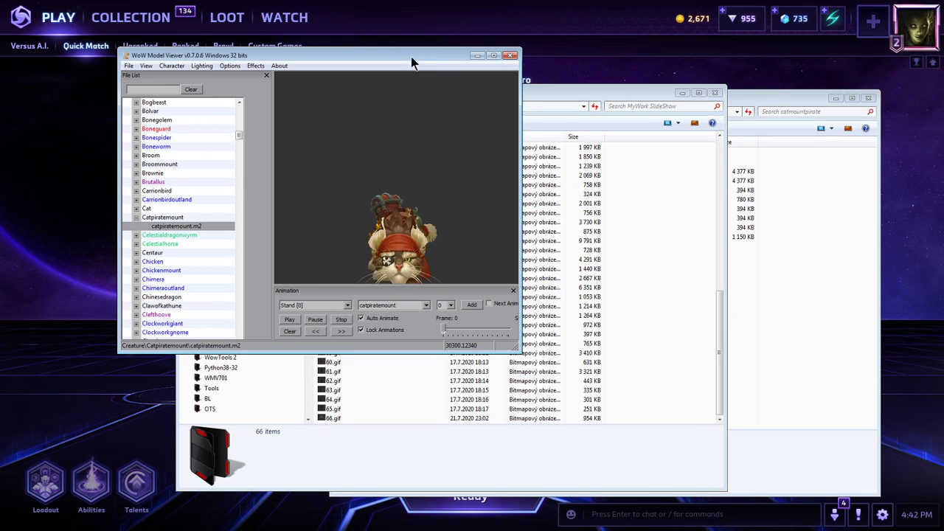
left_click(316, 304)
left_click_drag(347, 446, 344, 383)
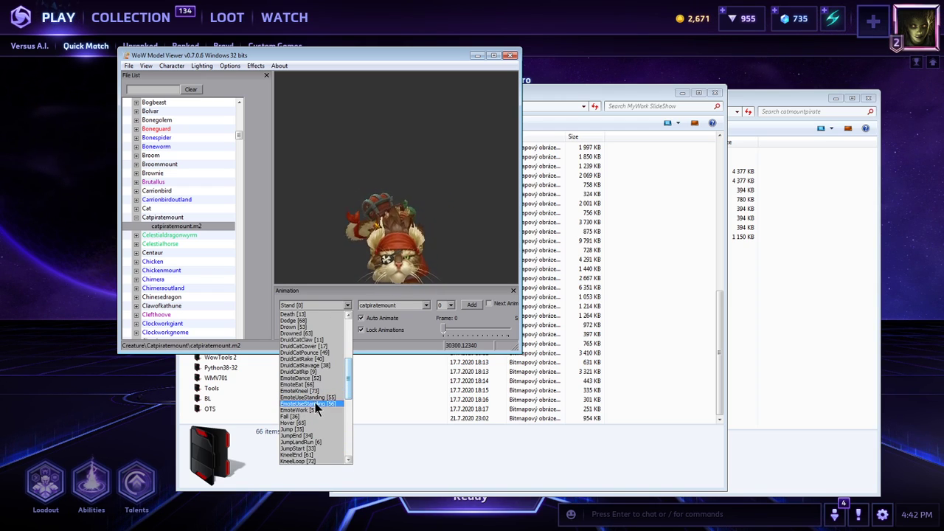
left_click(324, 377)
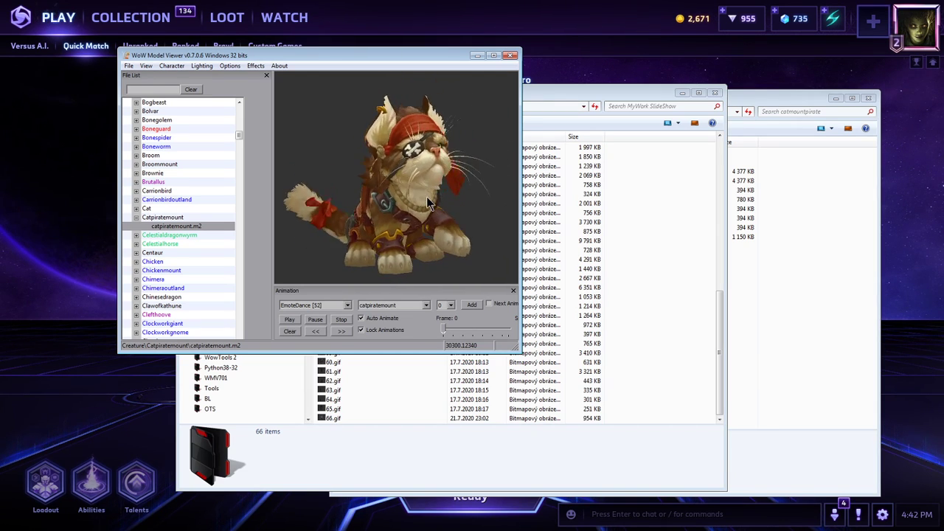
Export the dance animation as a GIF named 67 into the MyWork SlideShow folder, keeping the default exporter settings.
left_click(129, 67)
left_click(181, 136)
key("ctrl+v")
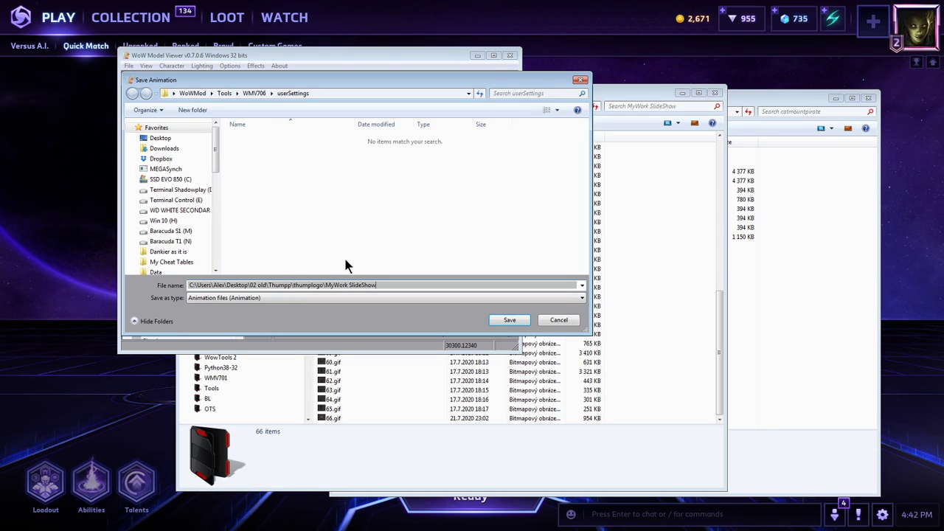
key("Return")
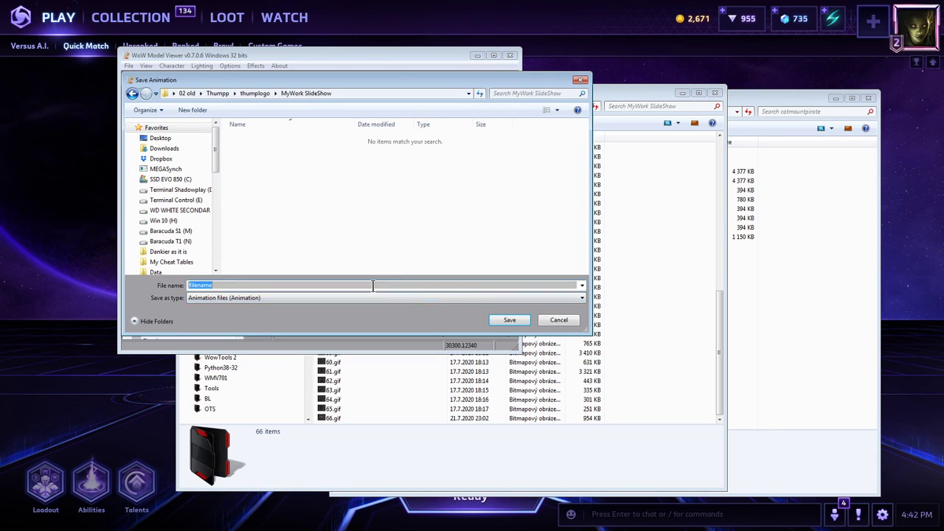
type("67")
key("Return")
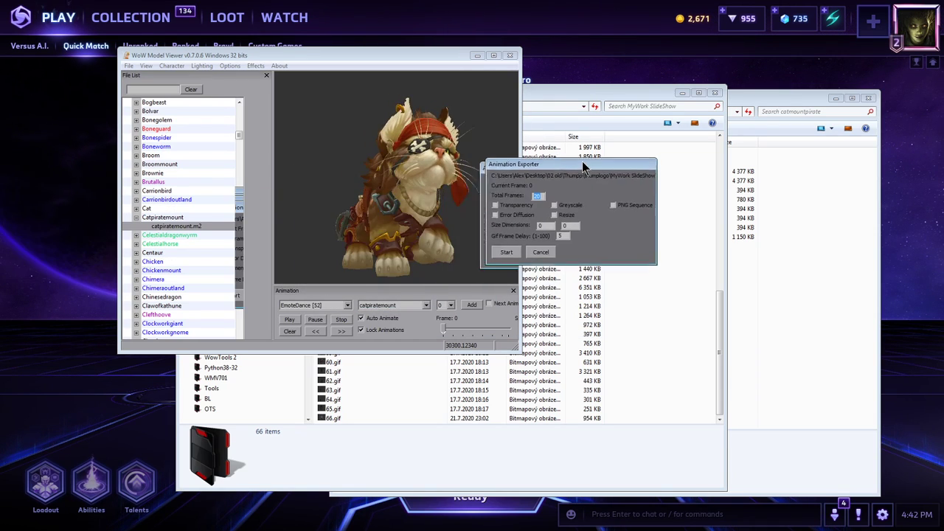
left_click(507, 252)
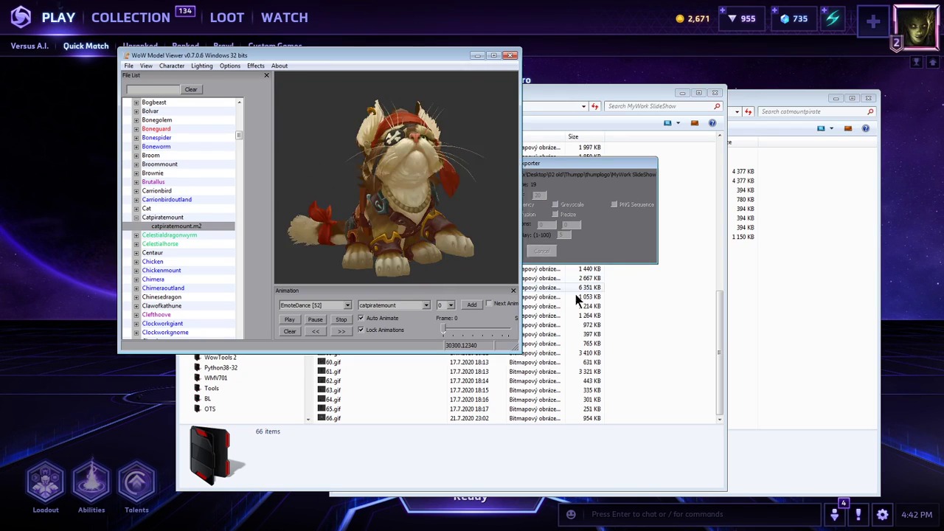
Check the exported 67.gif in the MyWork SlideShow folder and close WoW Model Viewer.
left_click(346, 414)
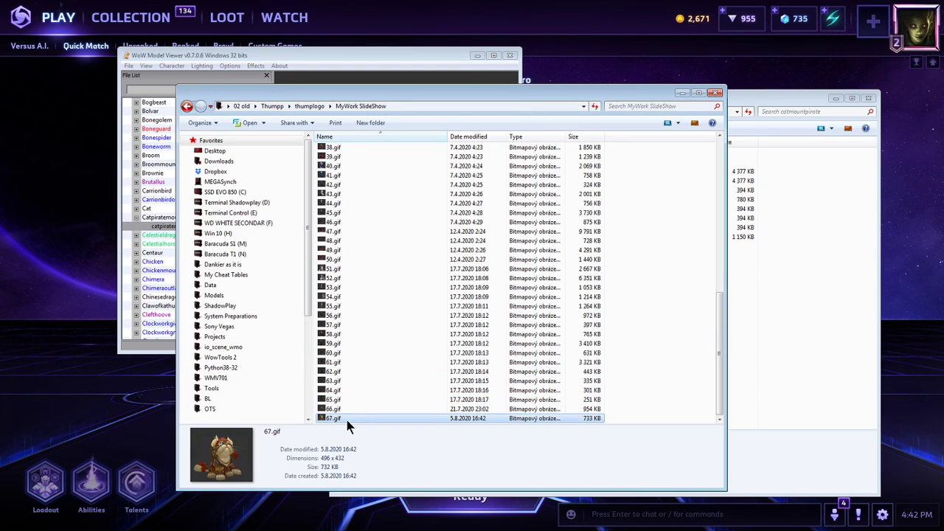
left_click(510, 56)
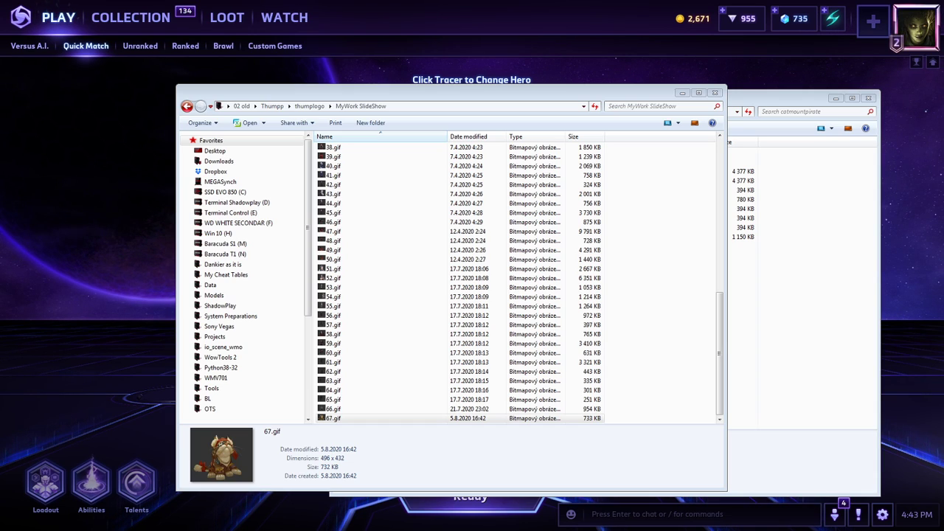
left_click(660, 317)
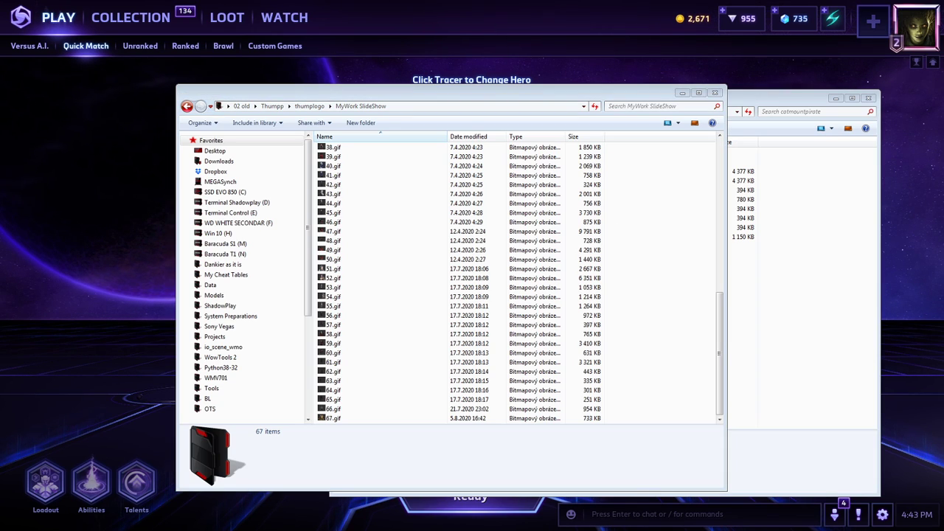
Go from the catmountpirate folder to the sweetscape location and open its 010 Scripts folder.
left_click(777, 310)
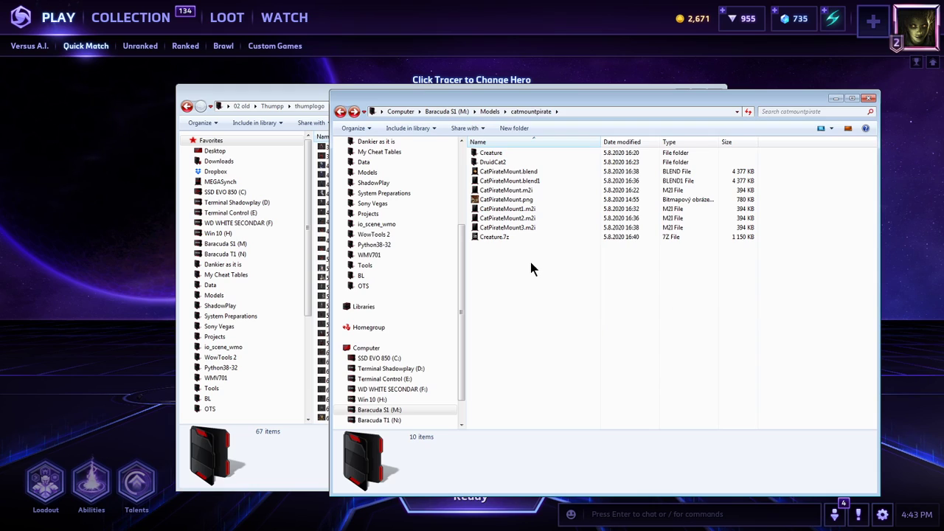
left_click(590, 111)
type("sweetsca")
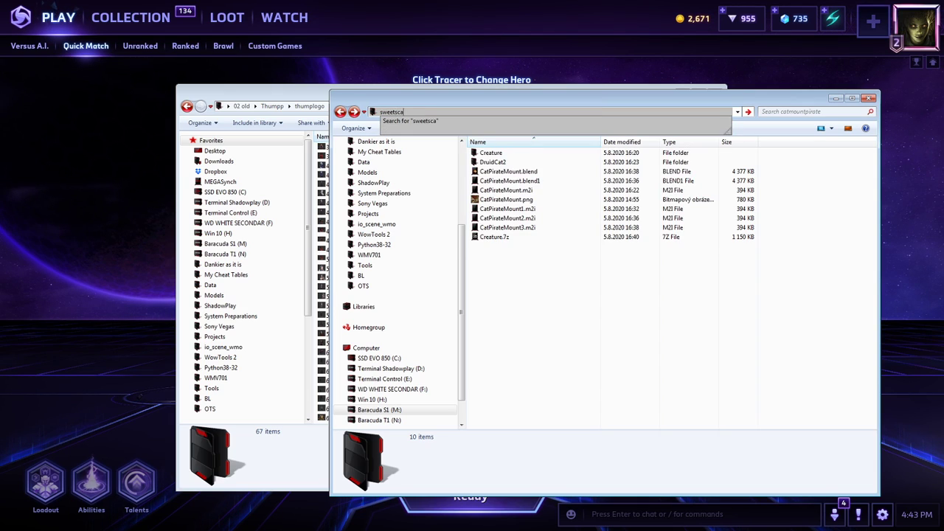
type("pe")
key("Return")
double_click(562, 154)
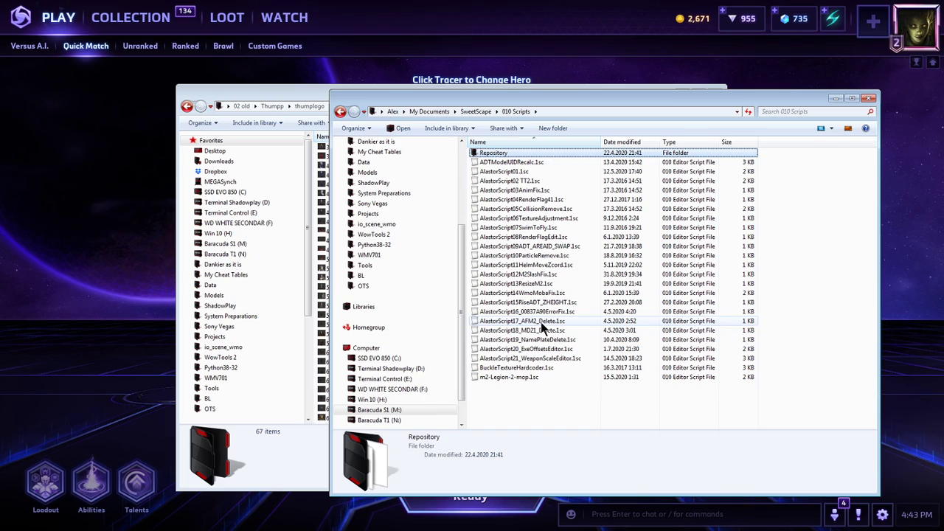
Examine the AlastorScript17_AFM2_Delete.1sc entry among the scripts and close that folder window.
left_click(519, 322)
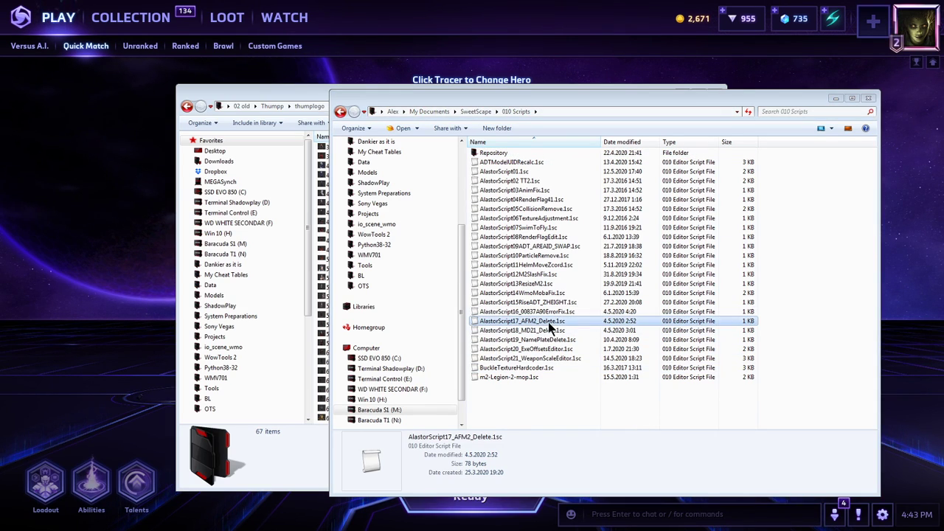
left_click(821, 288)
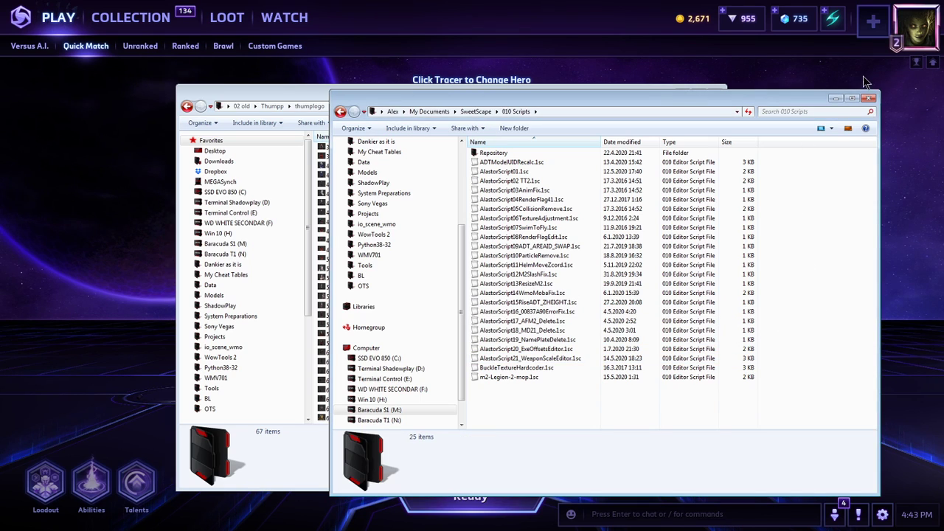
left_click(868, 99)
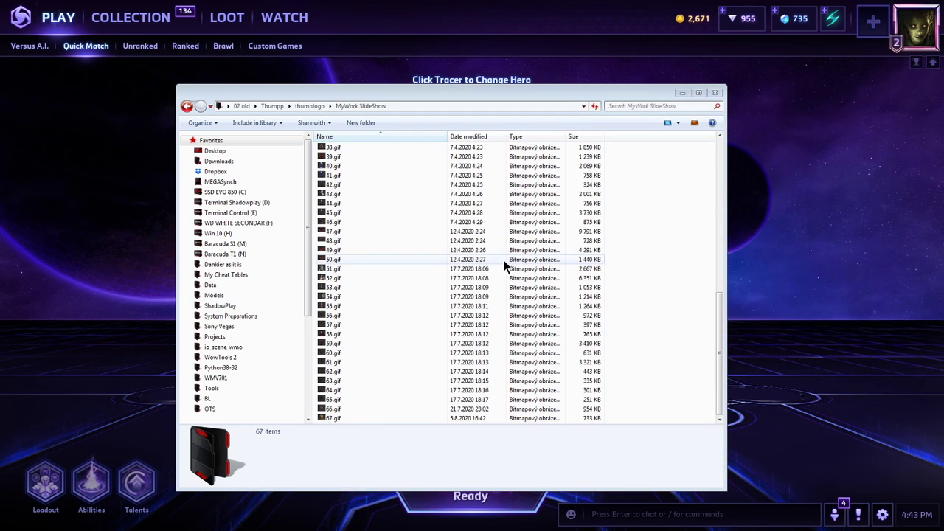